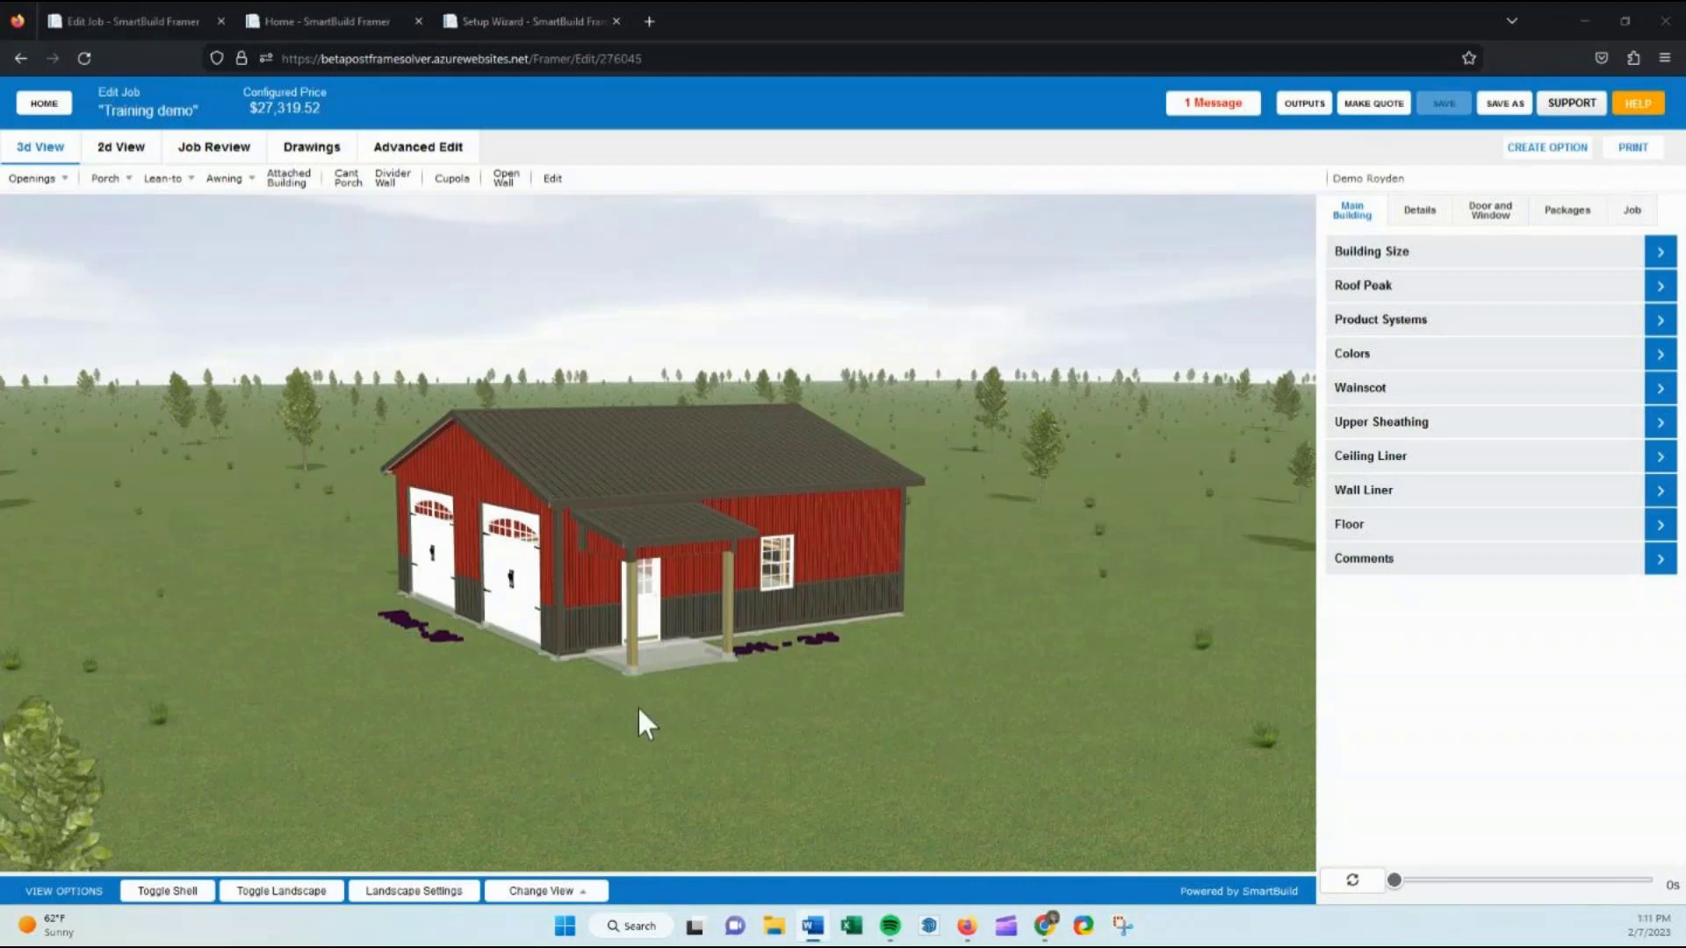
Examine the building's product system options and the roof sheathing, framing and trim sections in its detail settings
{"action": "scroll", "coordinate": [638, 705], "scroll_direction": "up", "scroll_amount": 3}
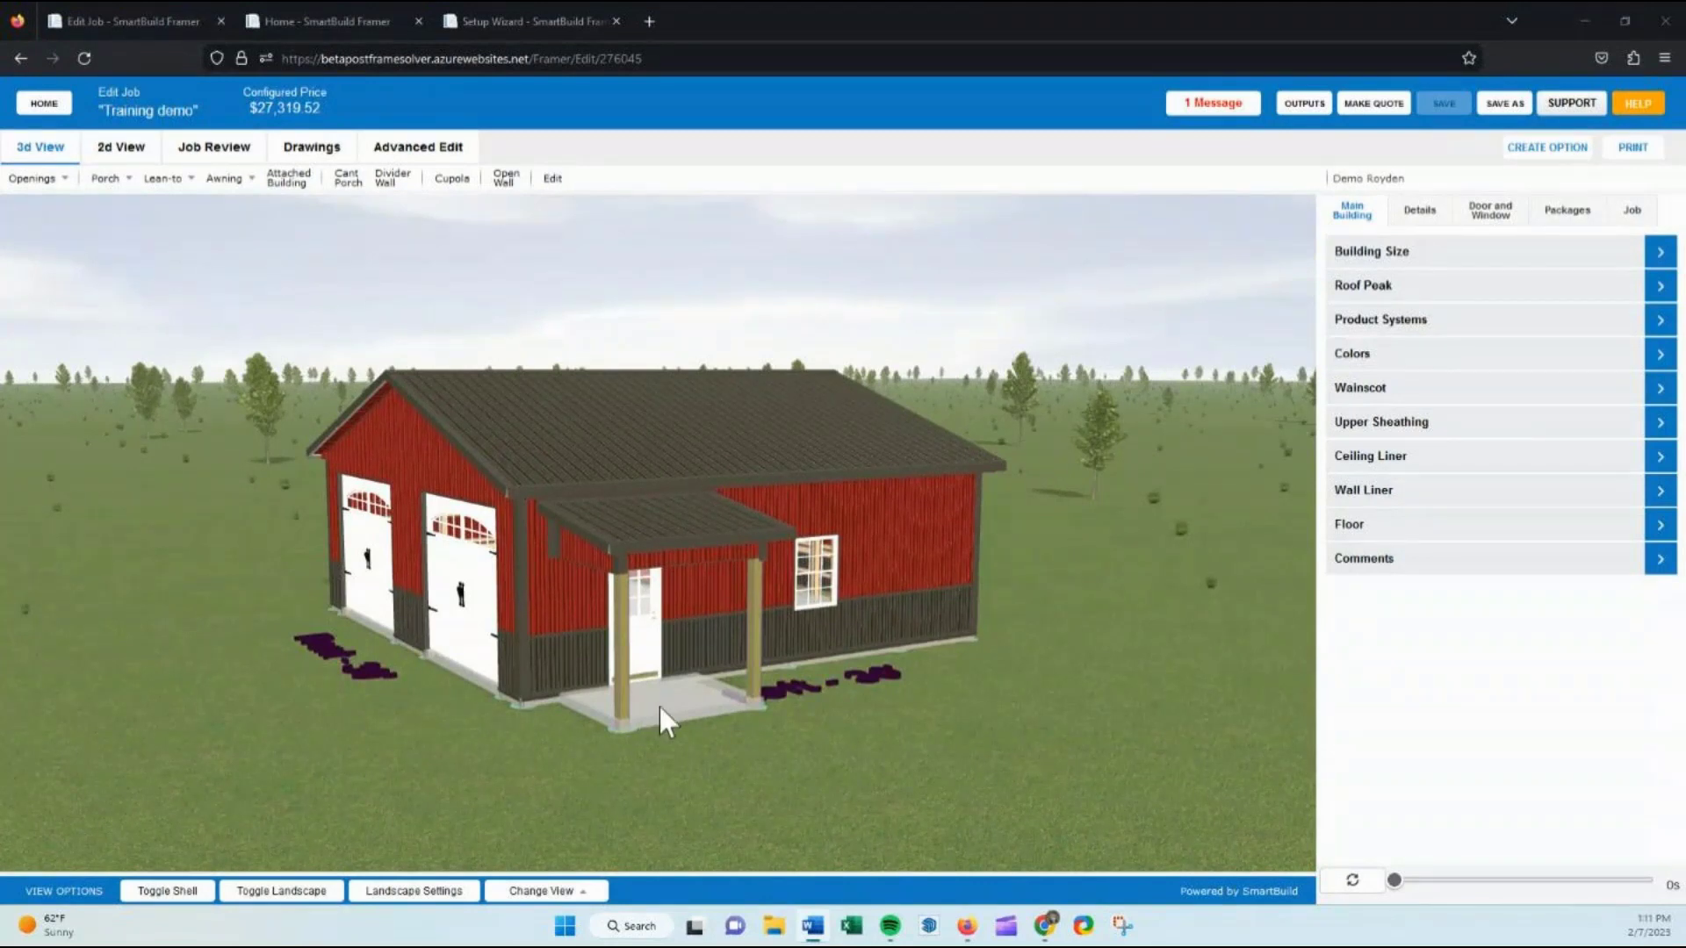
{"action": "left_click", "coordinate": [1392, 321]}
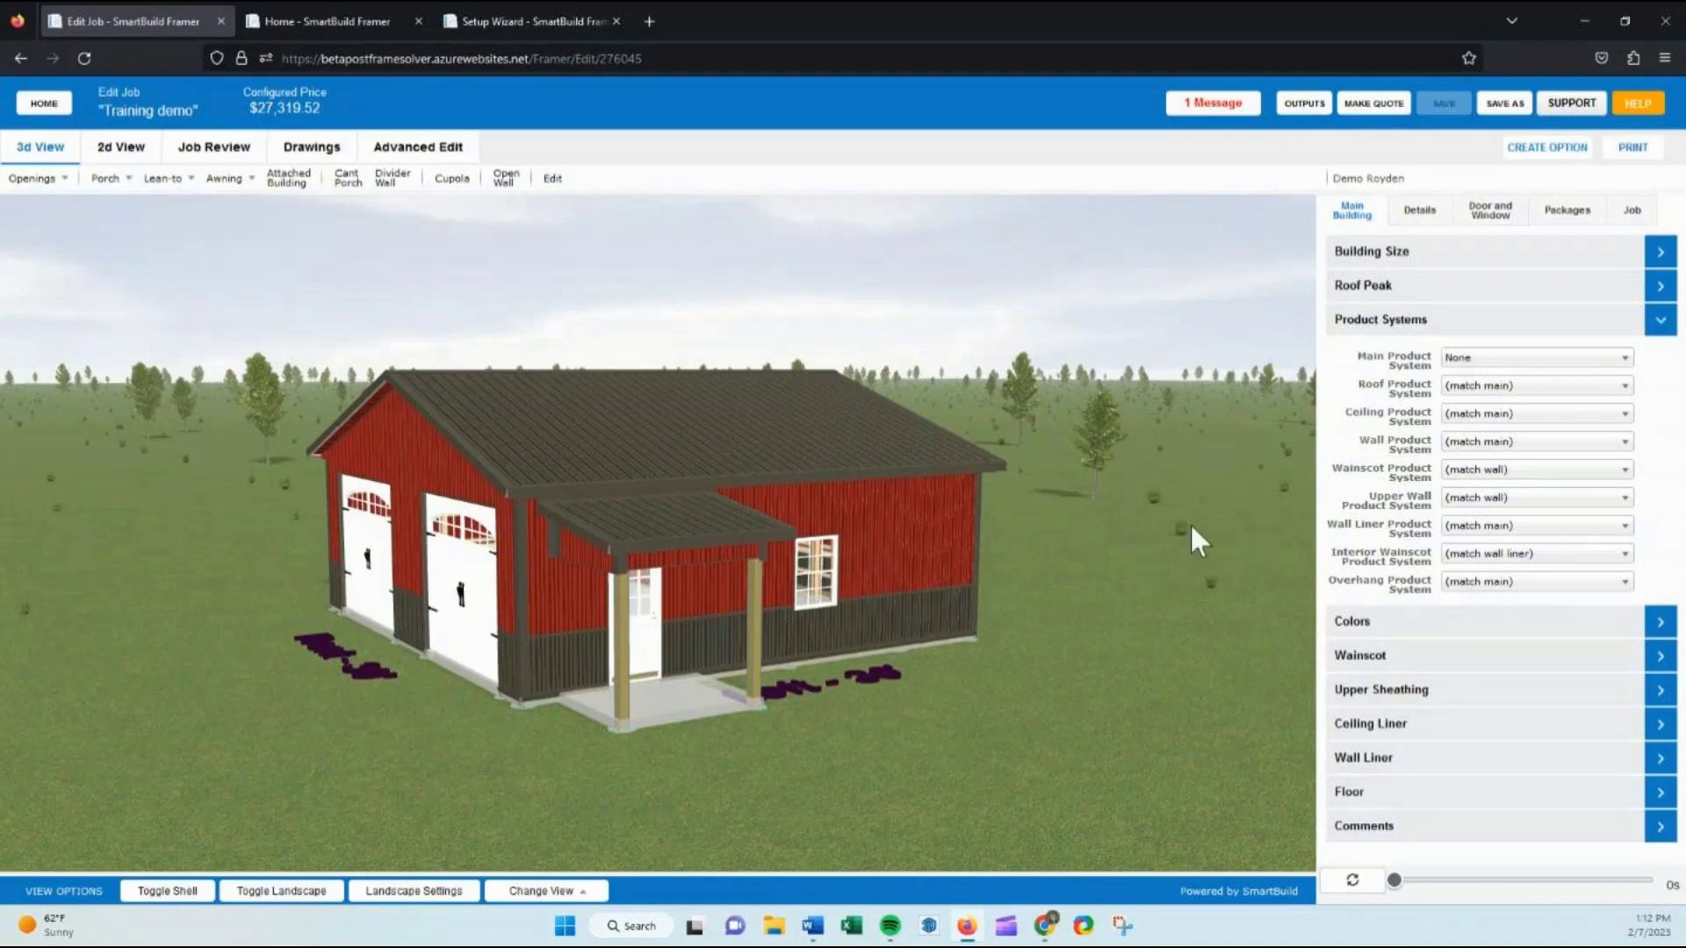
{"action": "left_click", "coordinate": [1339, 323]}
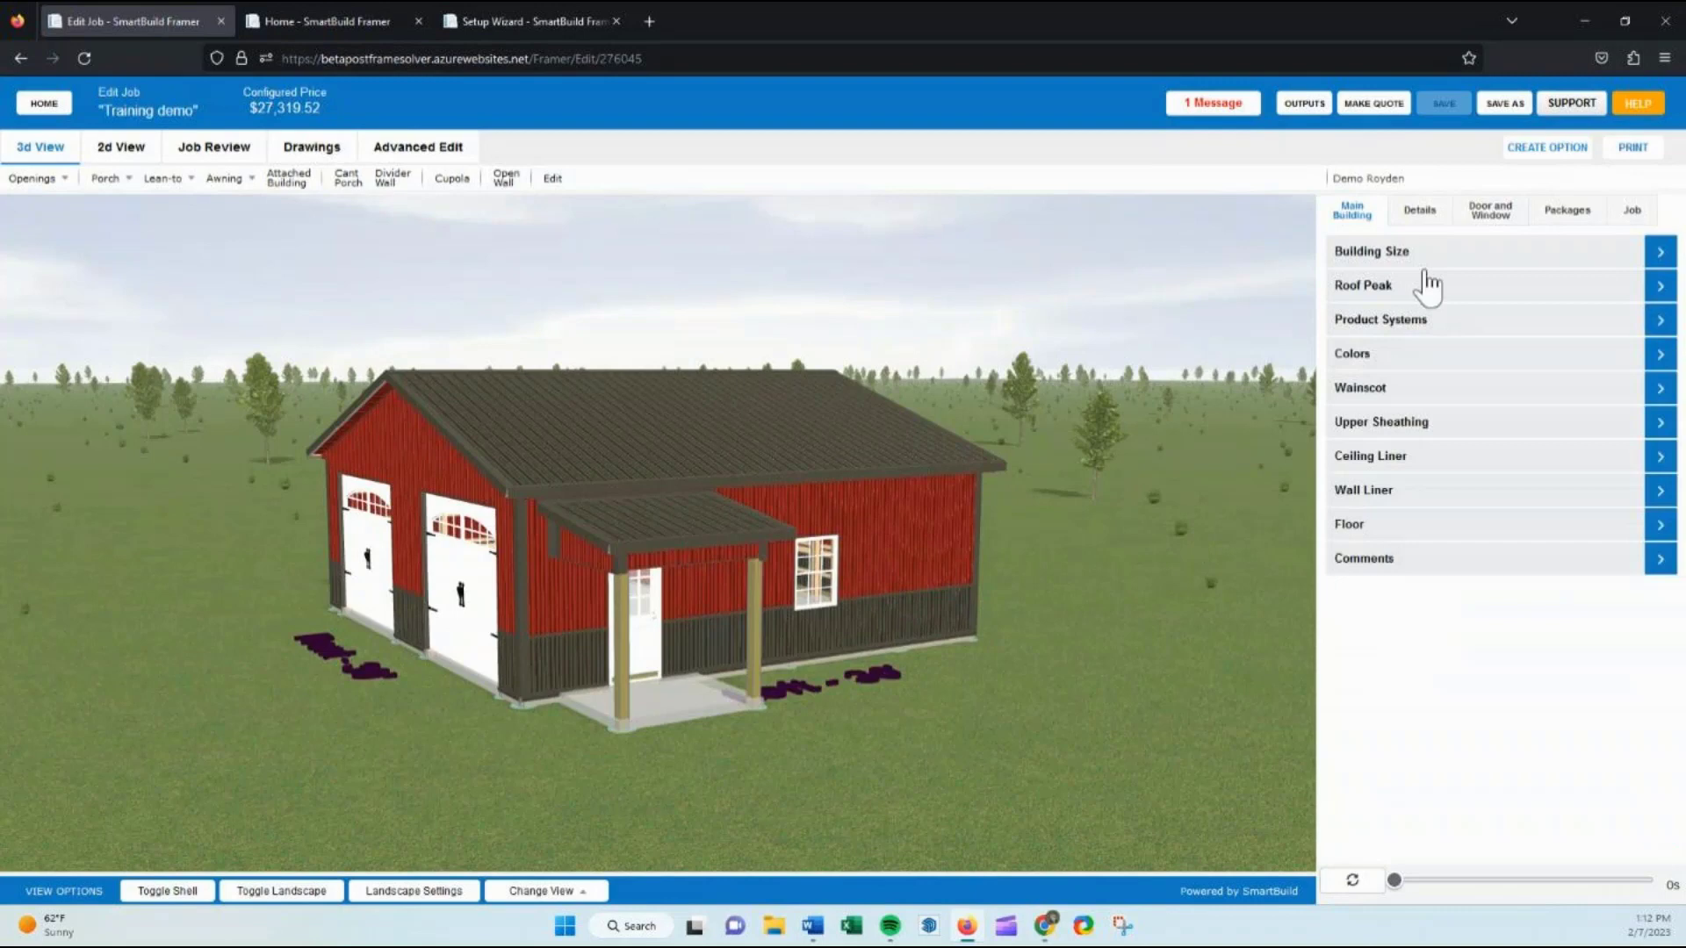
{"action": "left_click", "coordinate": [1420, 211]}
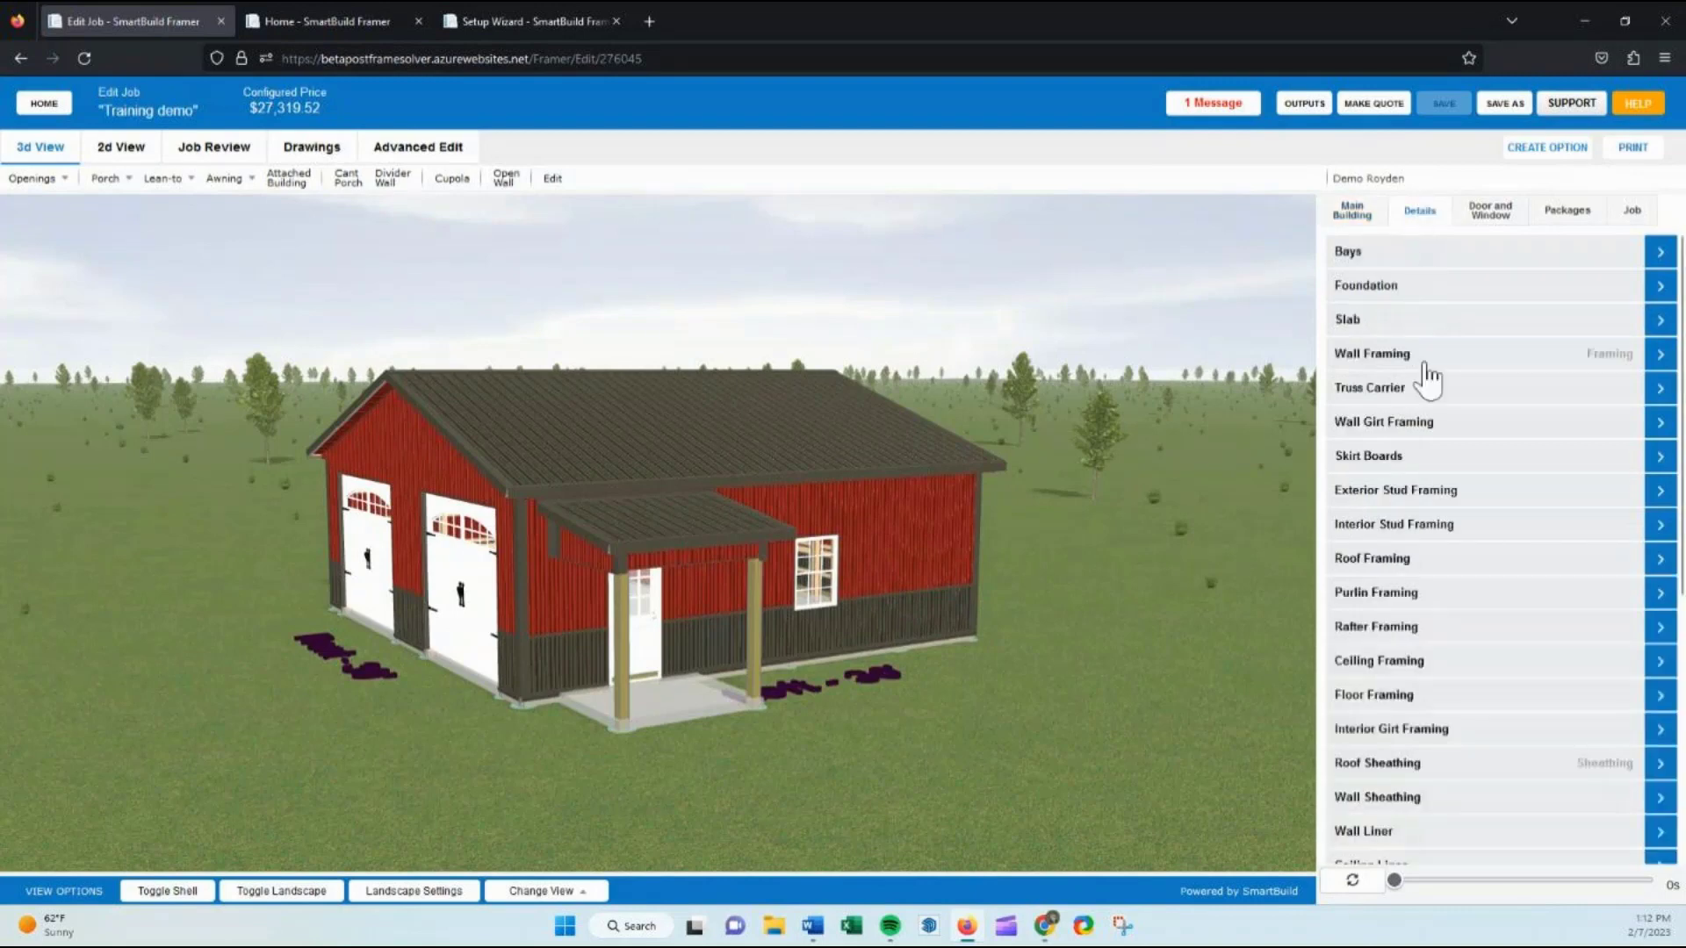
{"action": "scroll", "coordinate": [1424, 569], "scroll_direction": "down", "scroll_amount": 3}
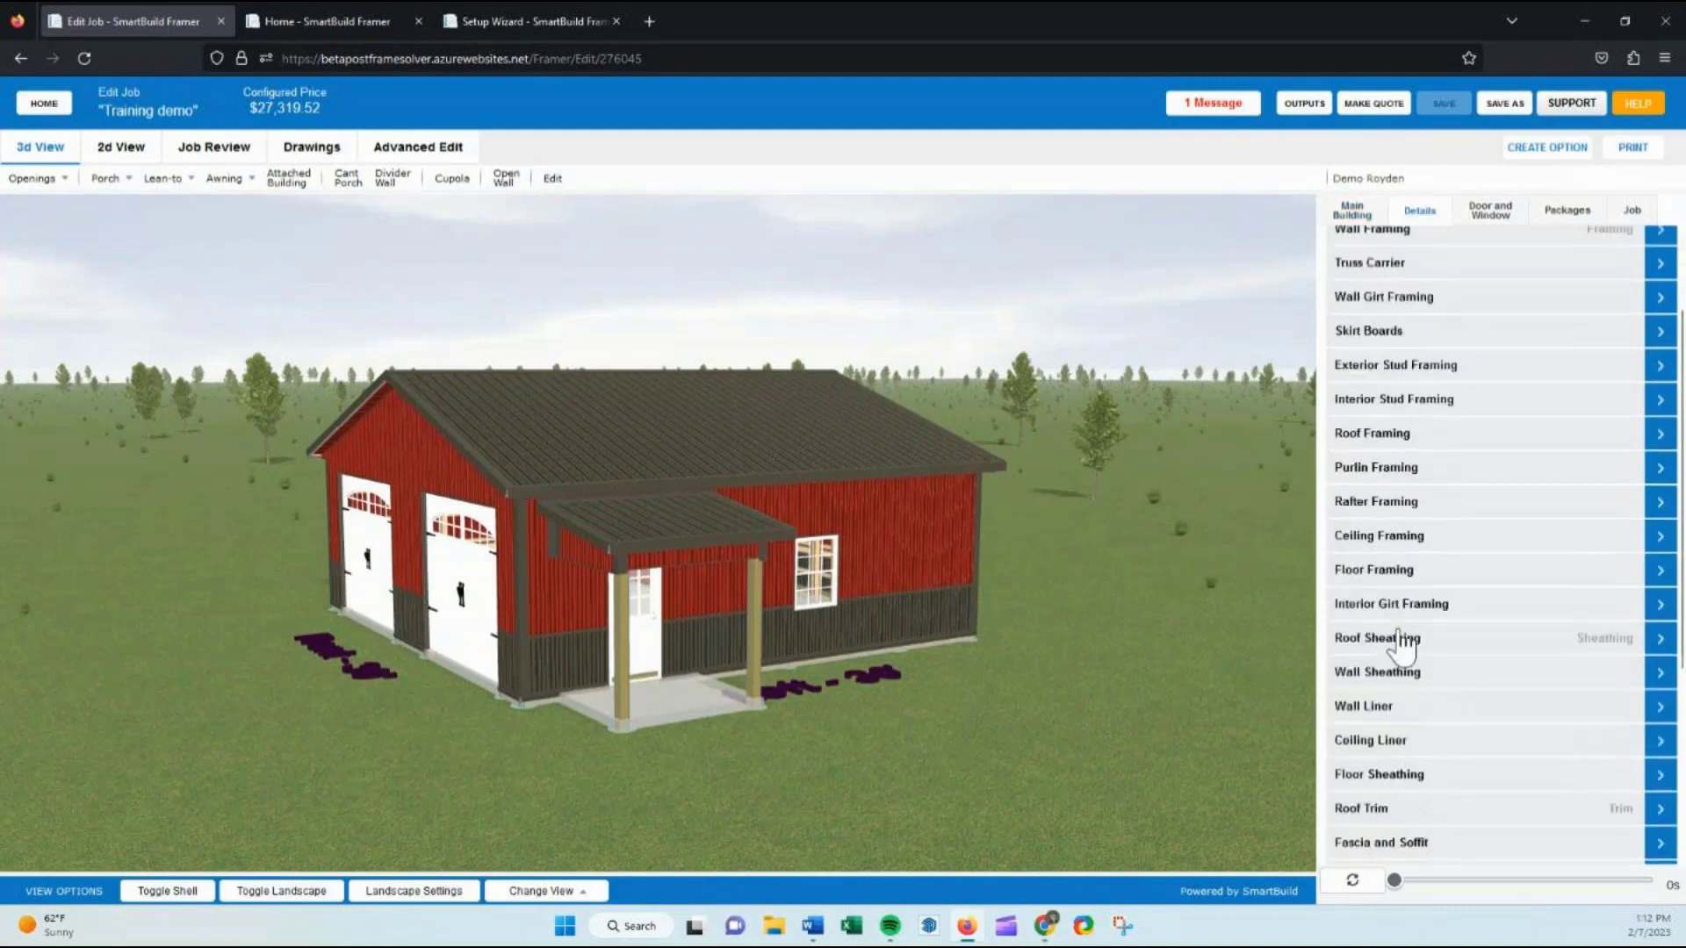
{"action": "left_click", "coordinate": [1401, 639]}
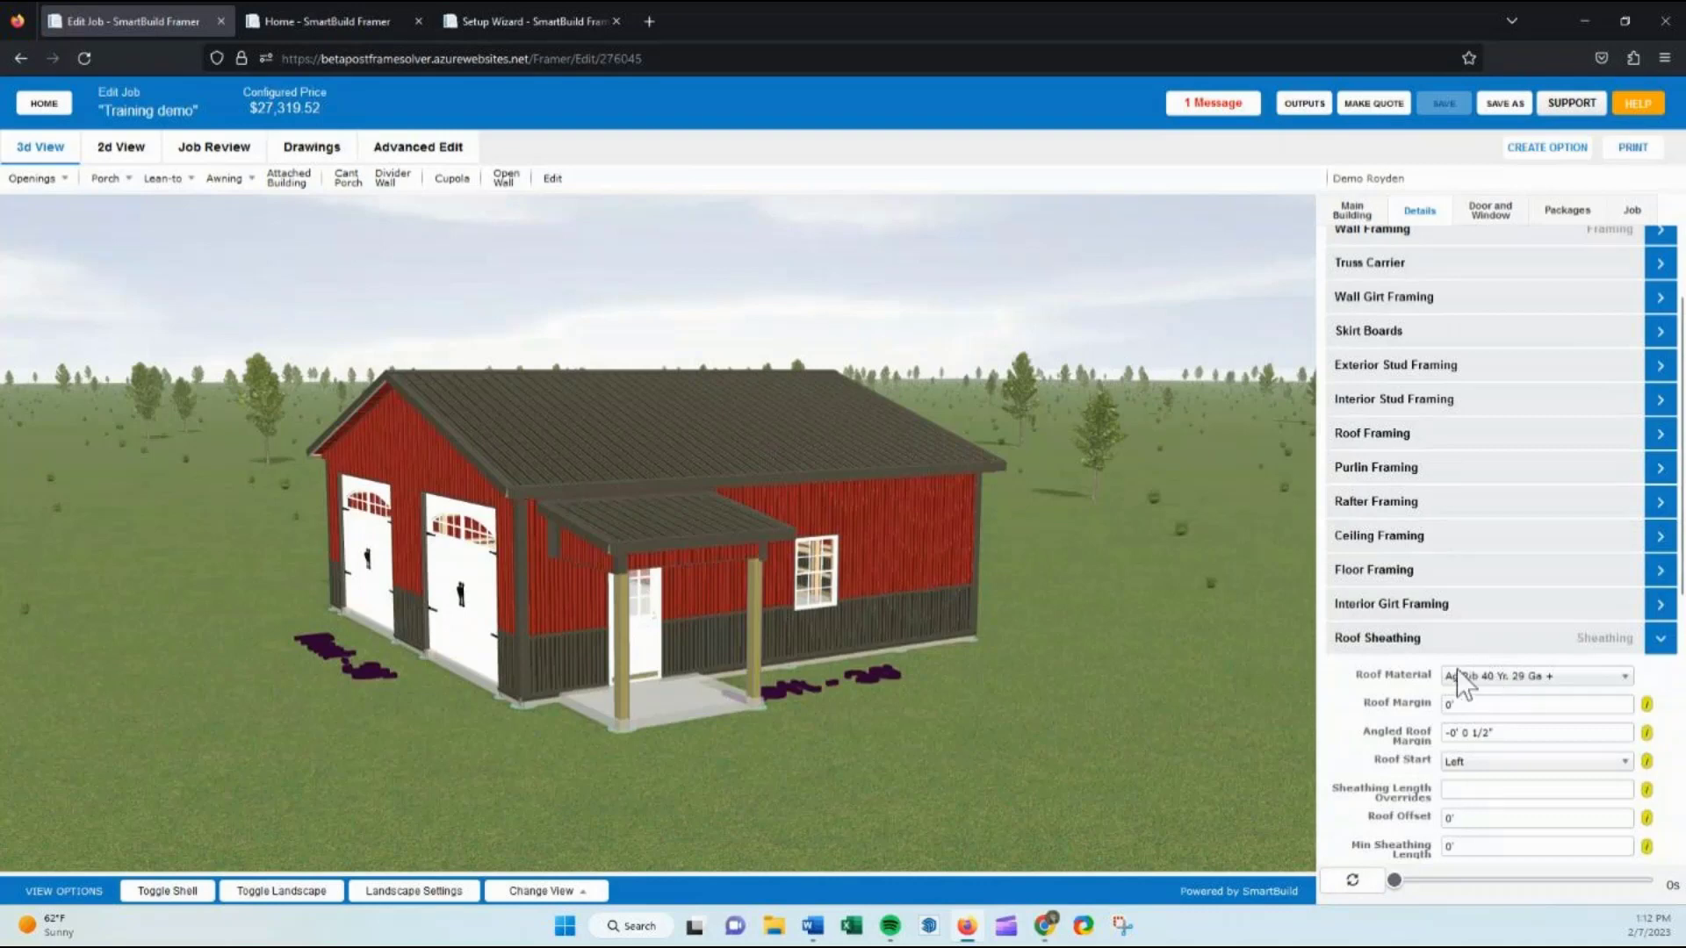
{"action": "left_click", "coordinate": [1425, 648]}
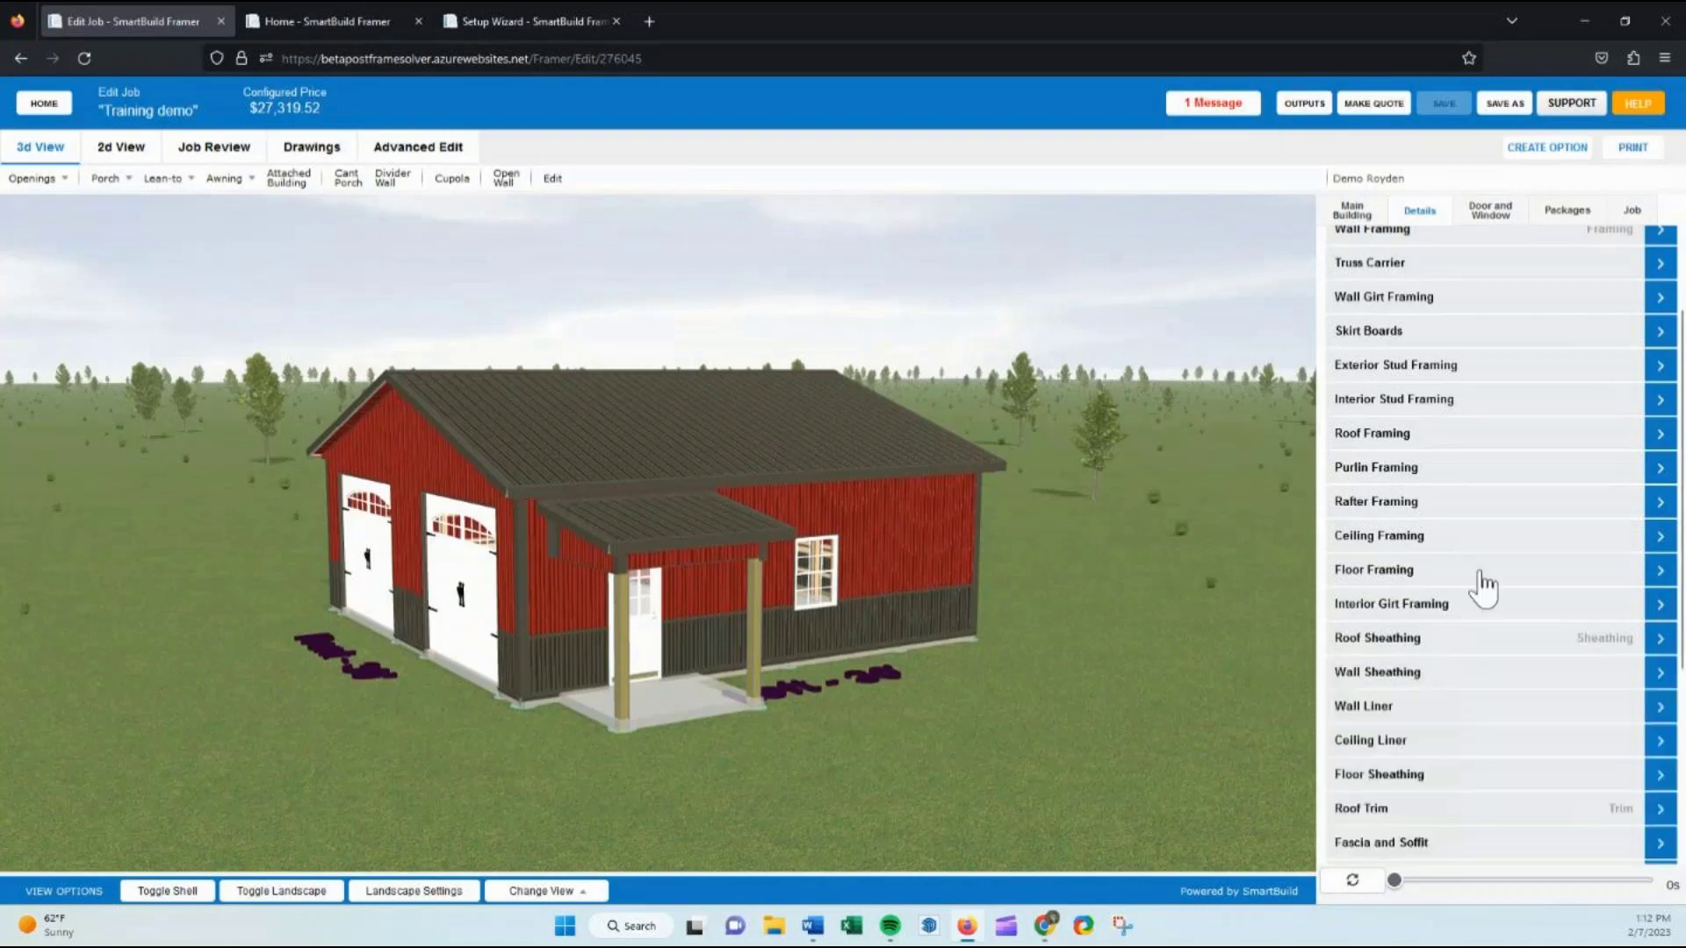
{"action": "scroll", "coordinate": [1387, 746], "scroll_direction": "down", "scroll_amount": 3}
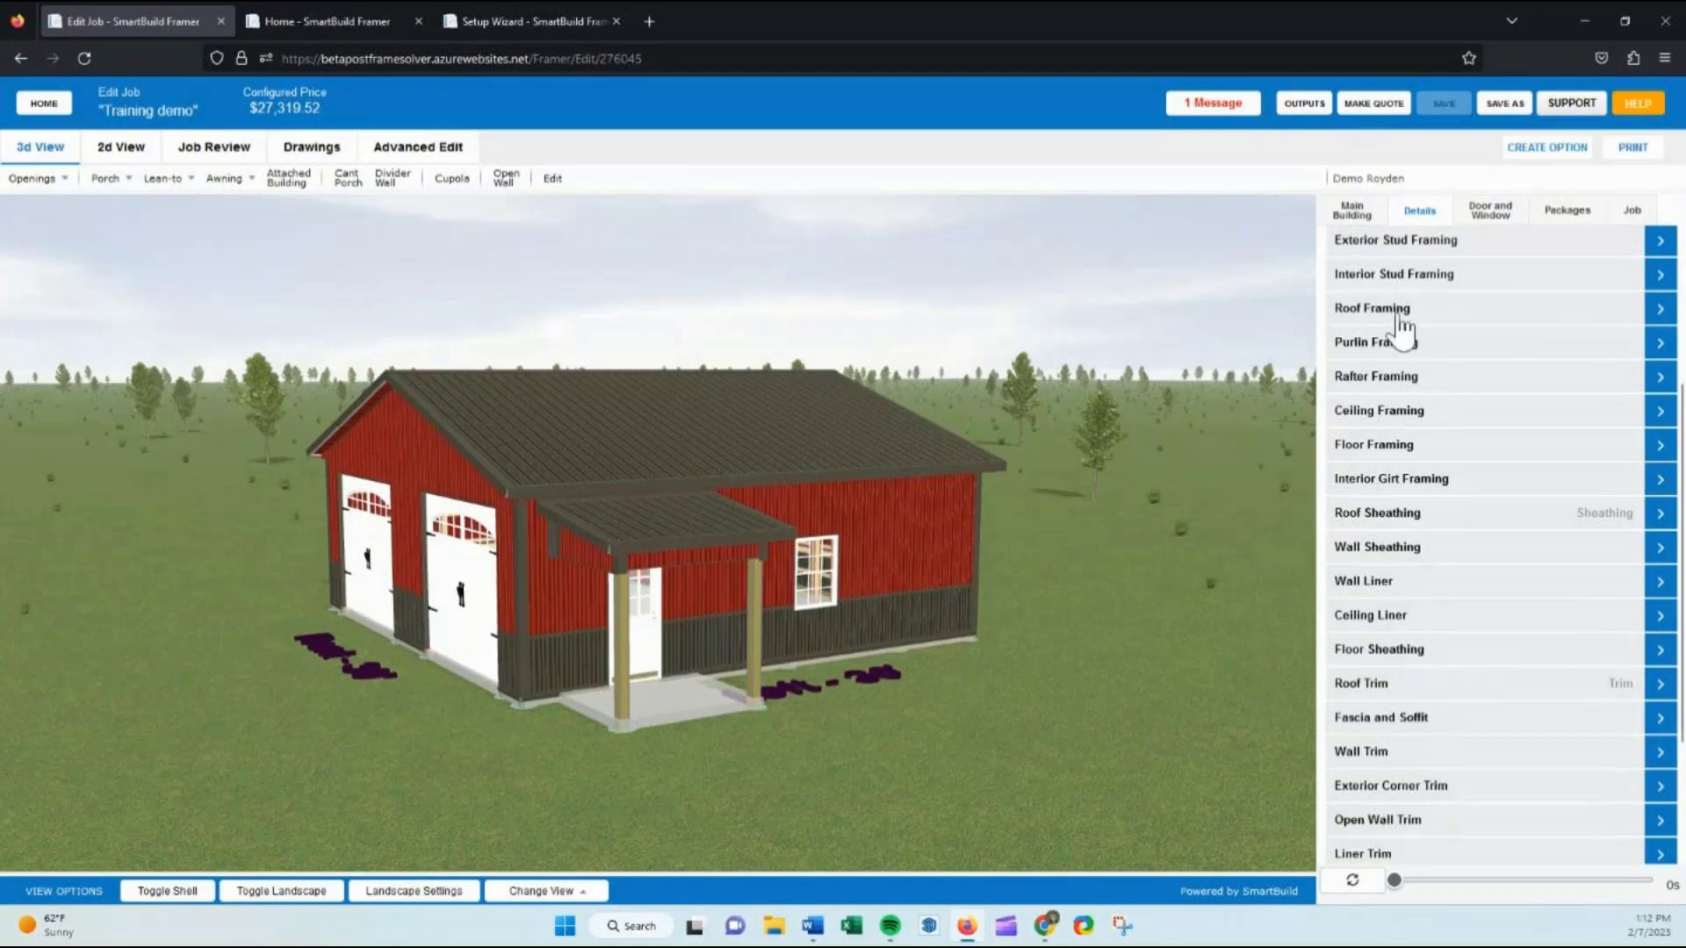
{"action": "left_click", "coordinate": [1350, 214]}
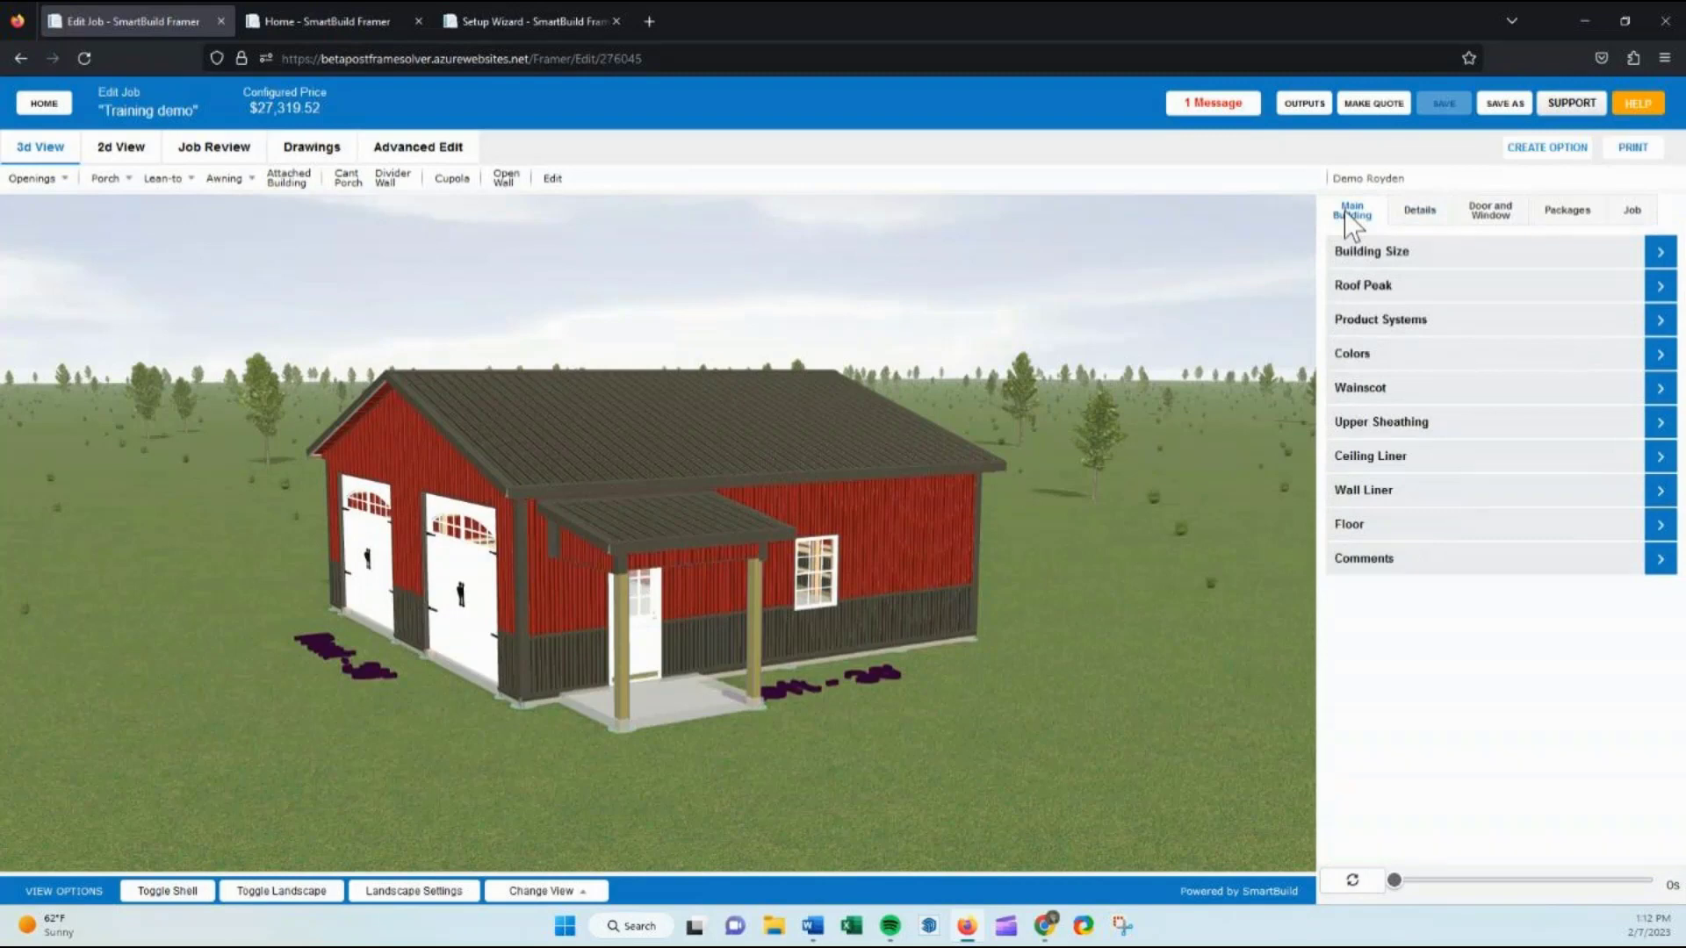
{"action": "left_click", "coordinate": [1415, 216]}
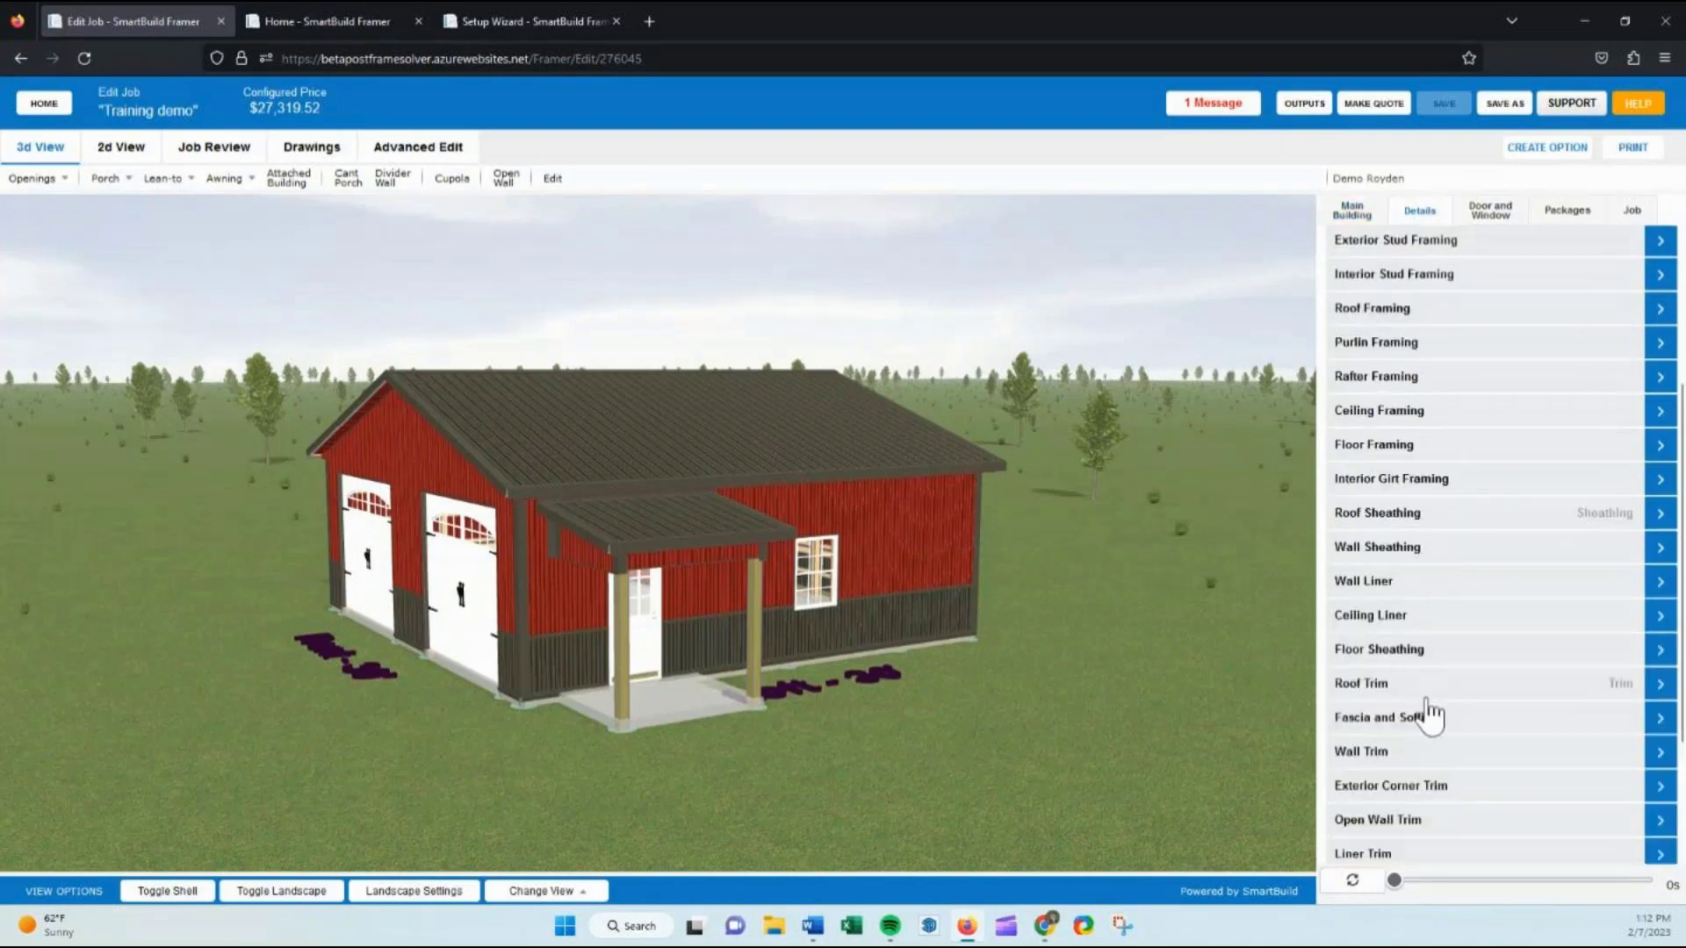
{"action": "scroll", "coordinate": [1422, 703], "scroll_direction": "down", "scroll_amount": 3}
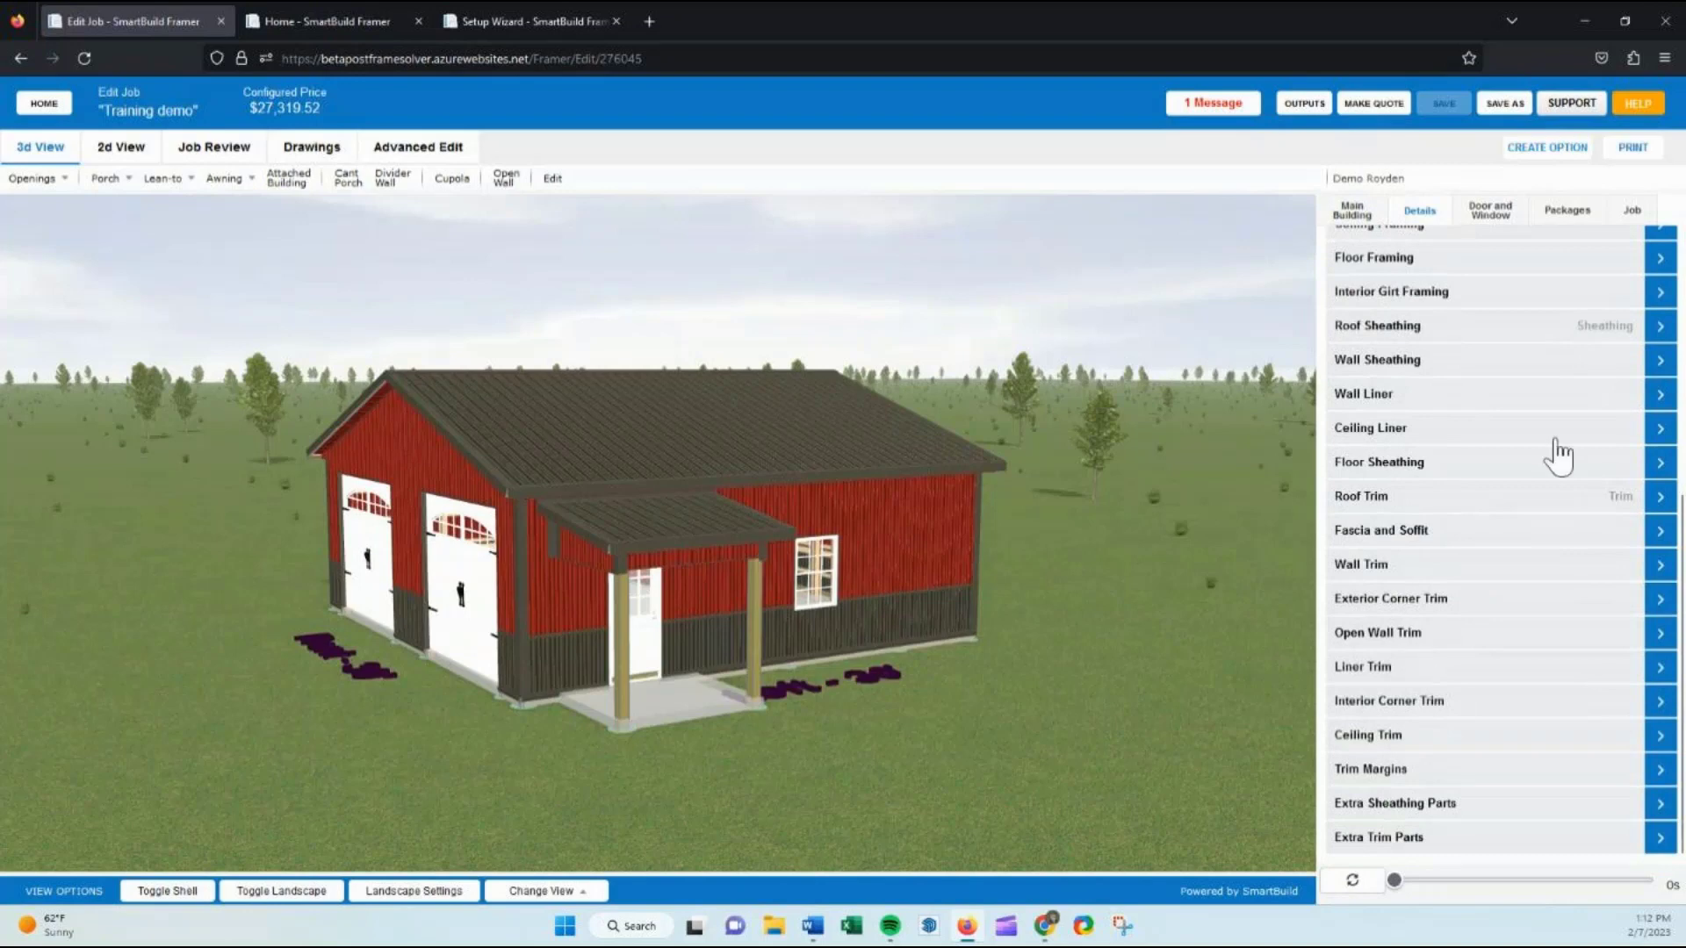
Set the main building's roof product system to Asphalt Shingle Roof
{"action": "left_click", "coordinate": [1359, 214]}
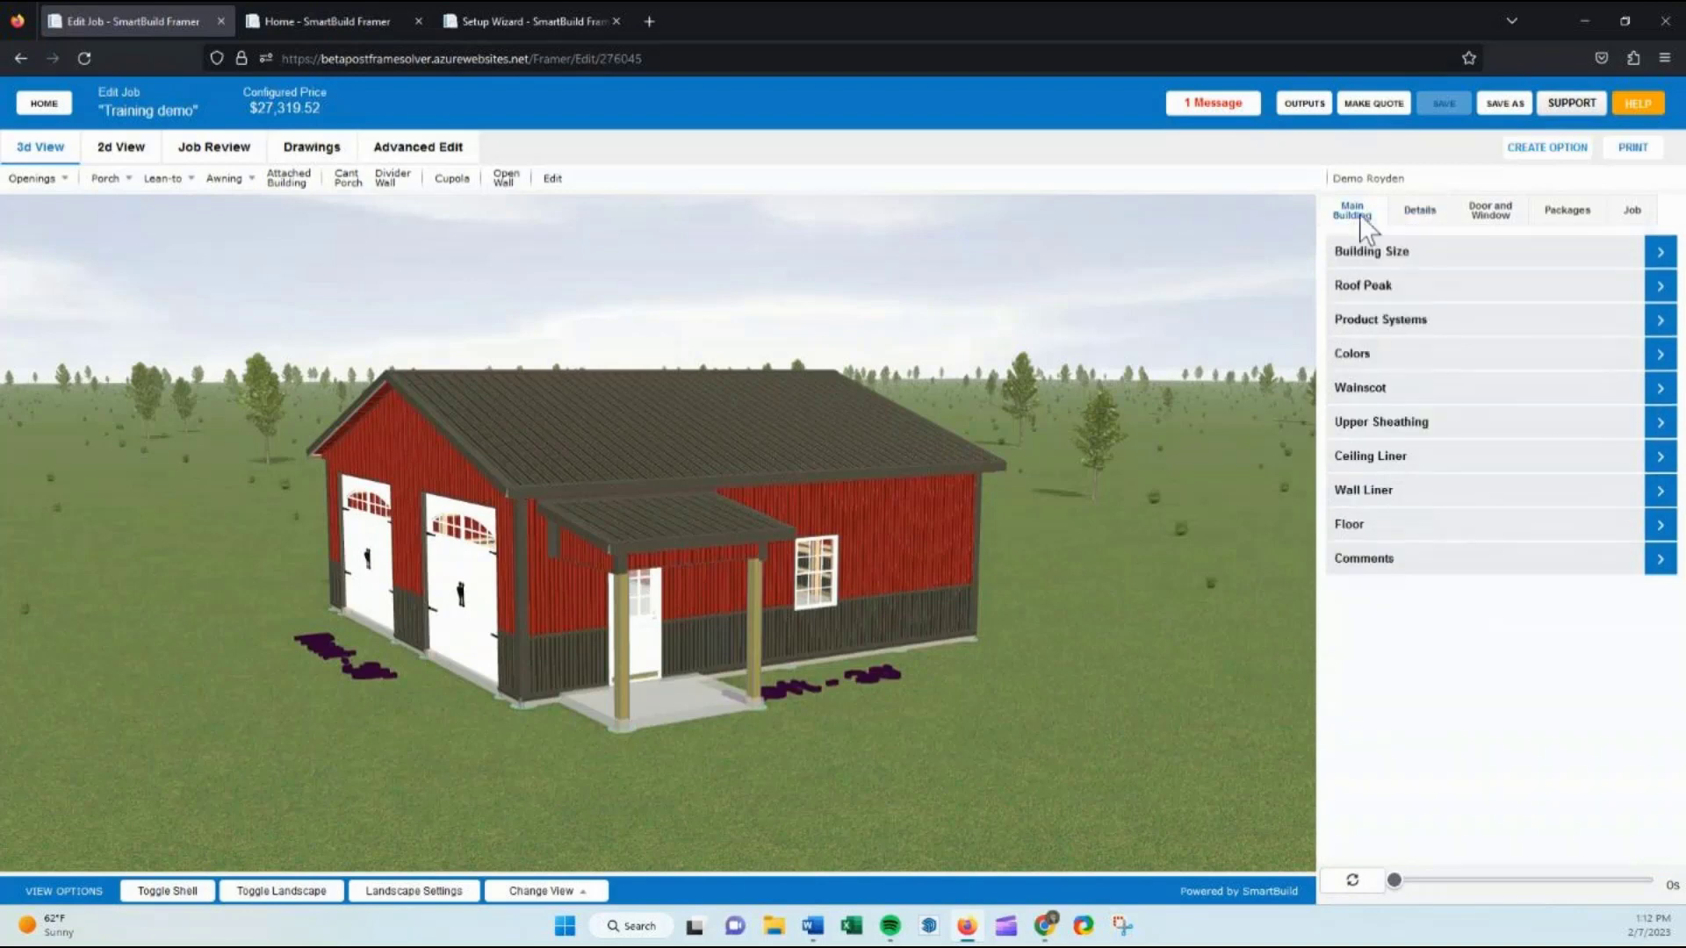
{"action": "left_click", "coordinate": [1370, 321]}
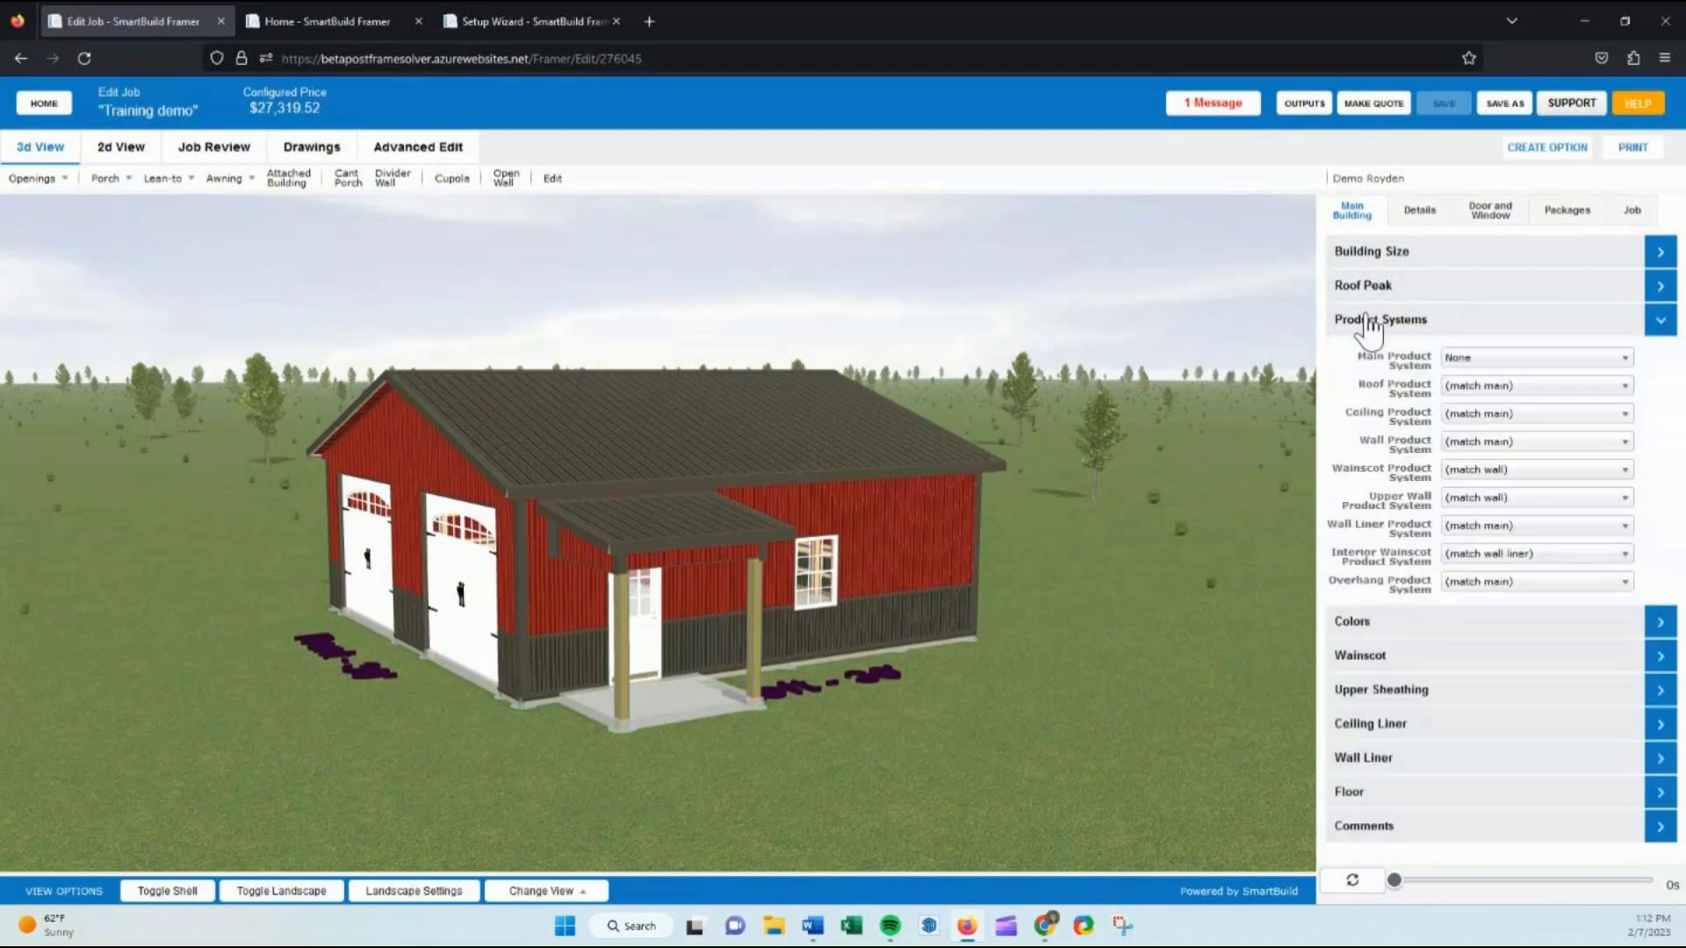
{"action": "left_click", "coordinate": [1512, 387]}
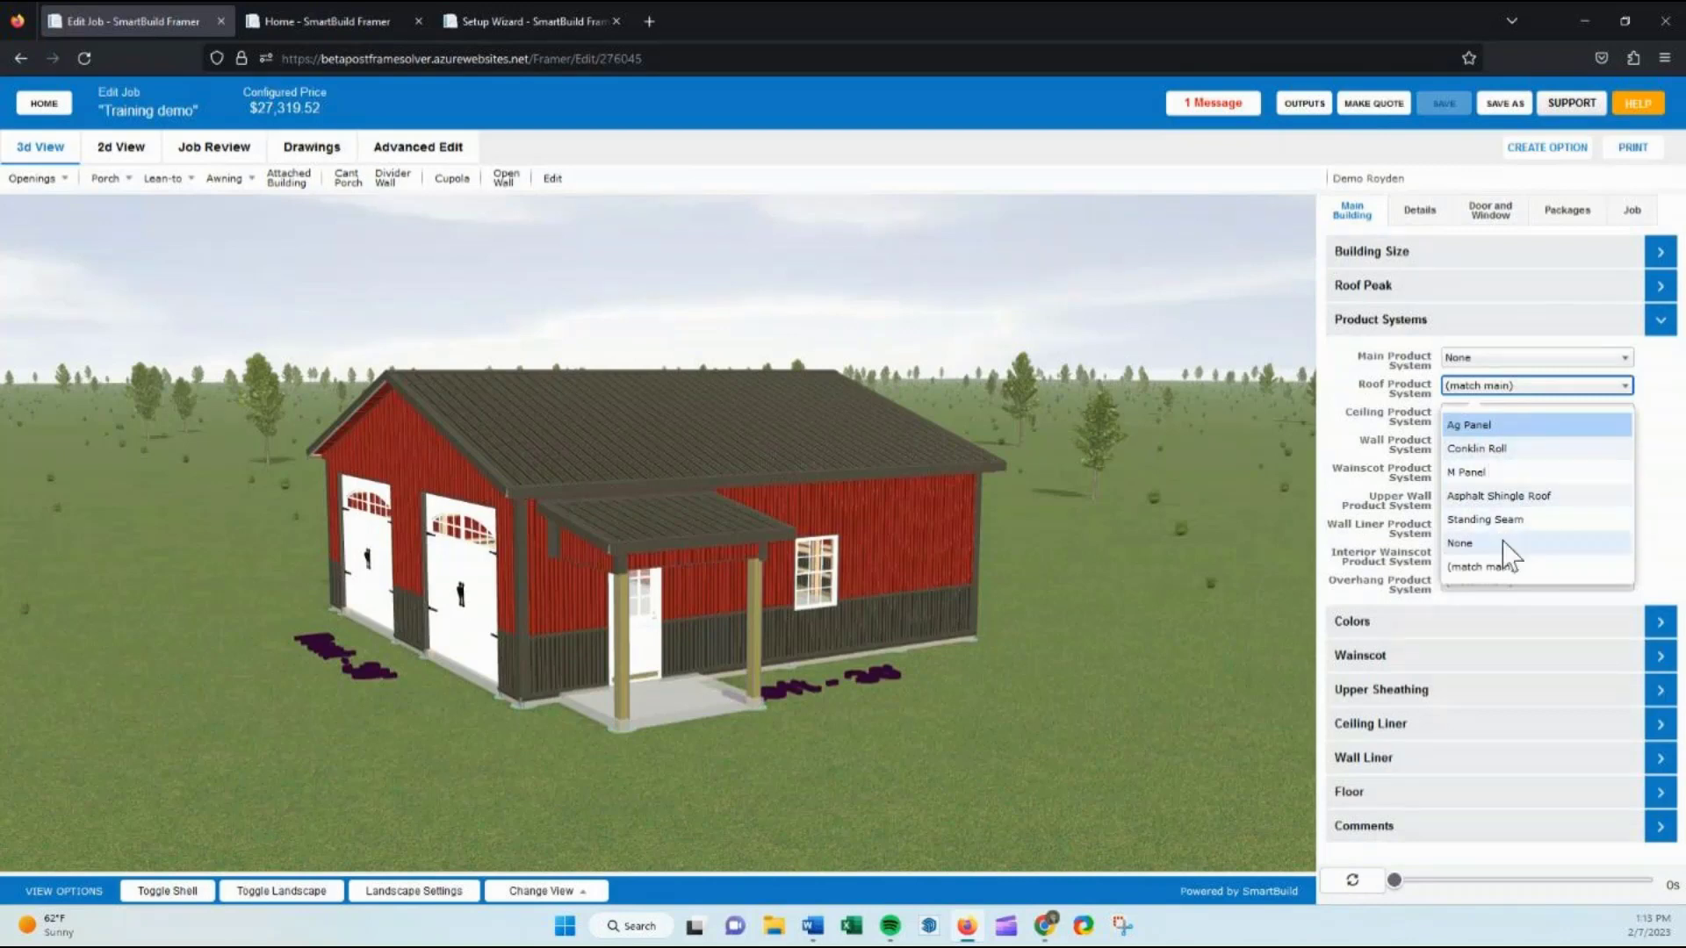
{"action": "left_click", "coordinate": [1493, 496]}
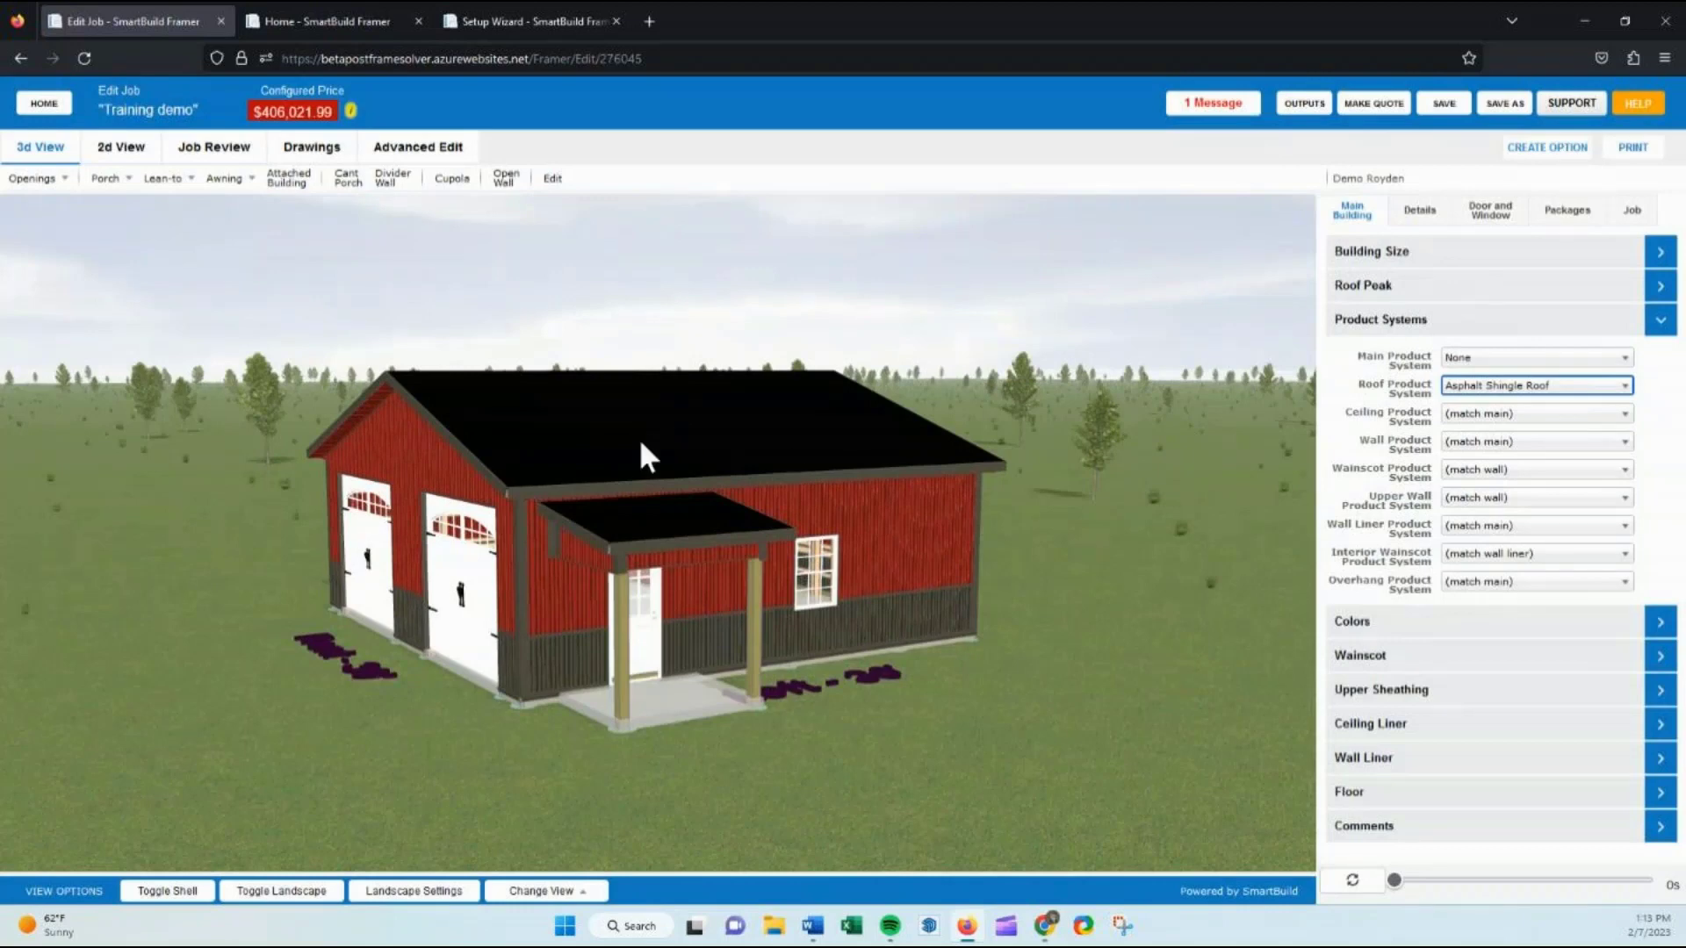
Set the main building's roof color to Owens Corning Desert Tan
{"action": "left_click", "coordinate": [1392, 321]}
{"action": "left_click", "coordinate": [1385, 354]}
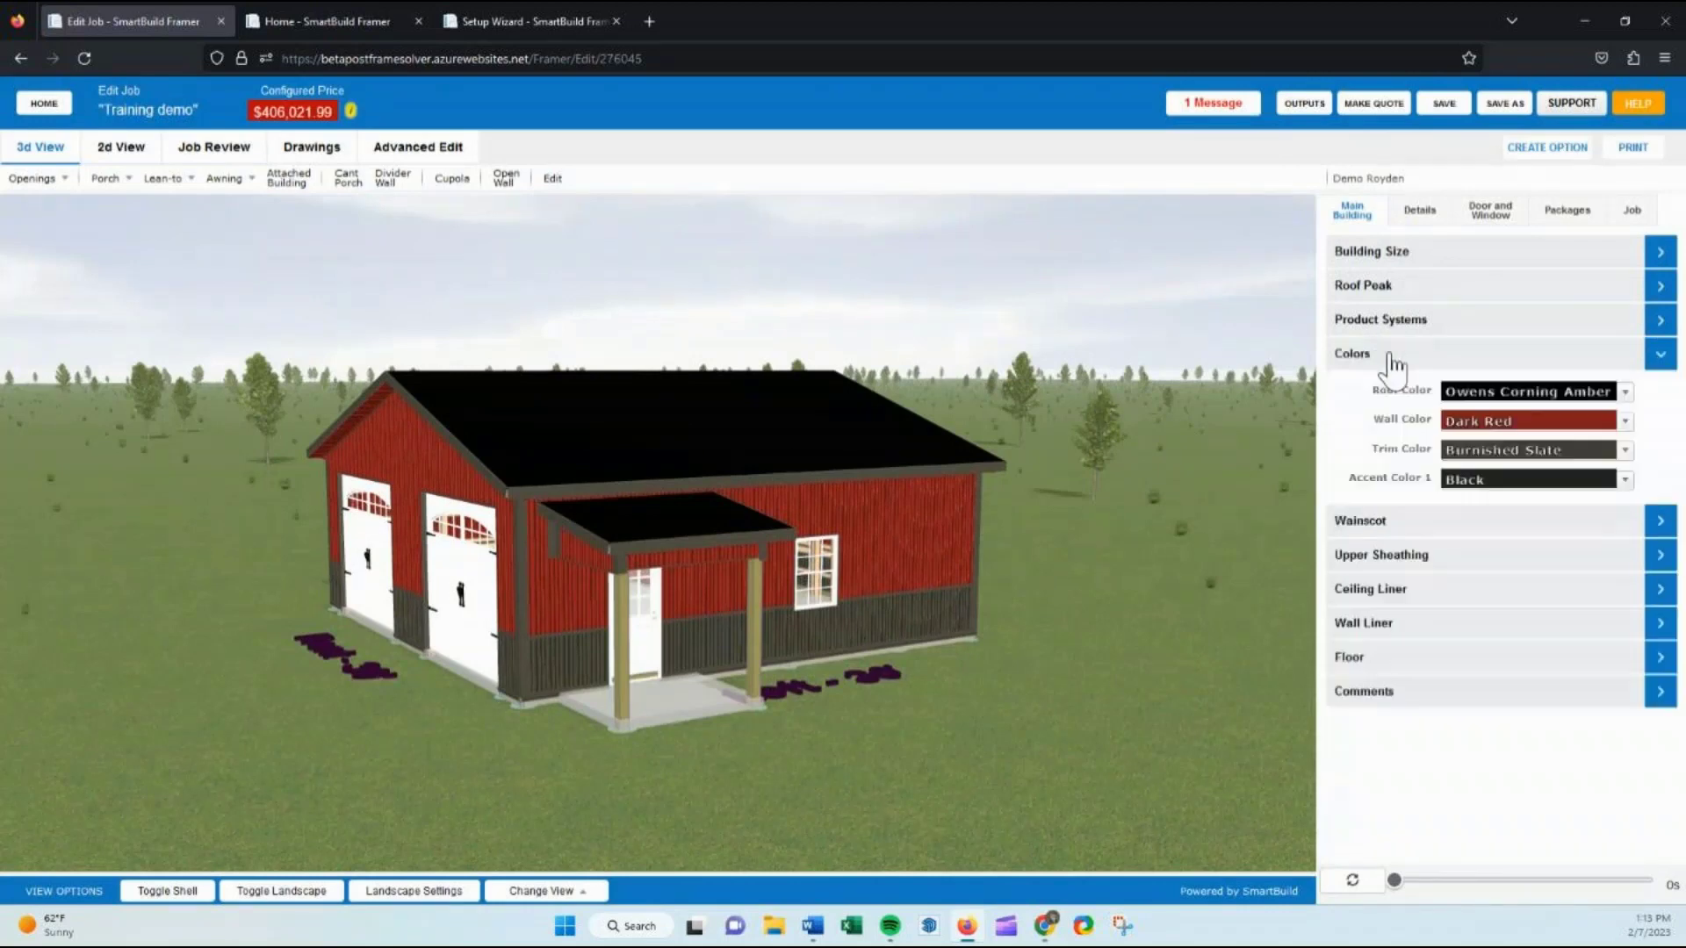
{"action": "left_click", "coordinate": [1505, 397]}
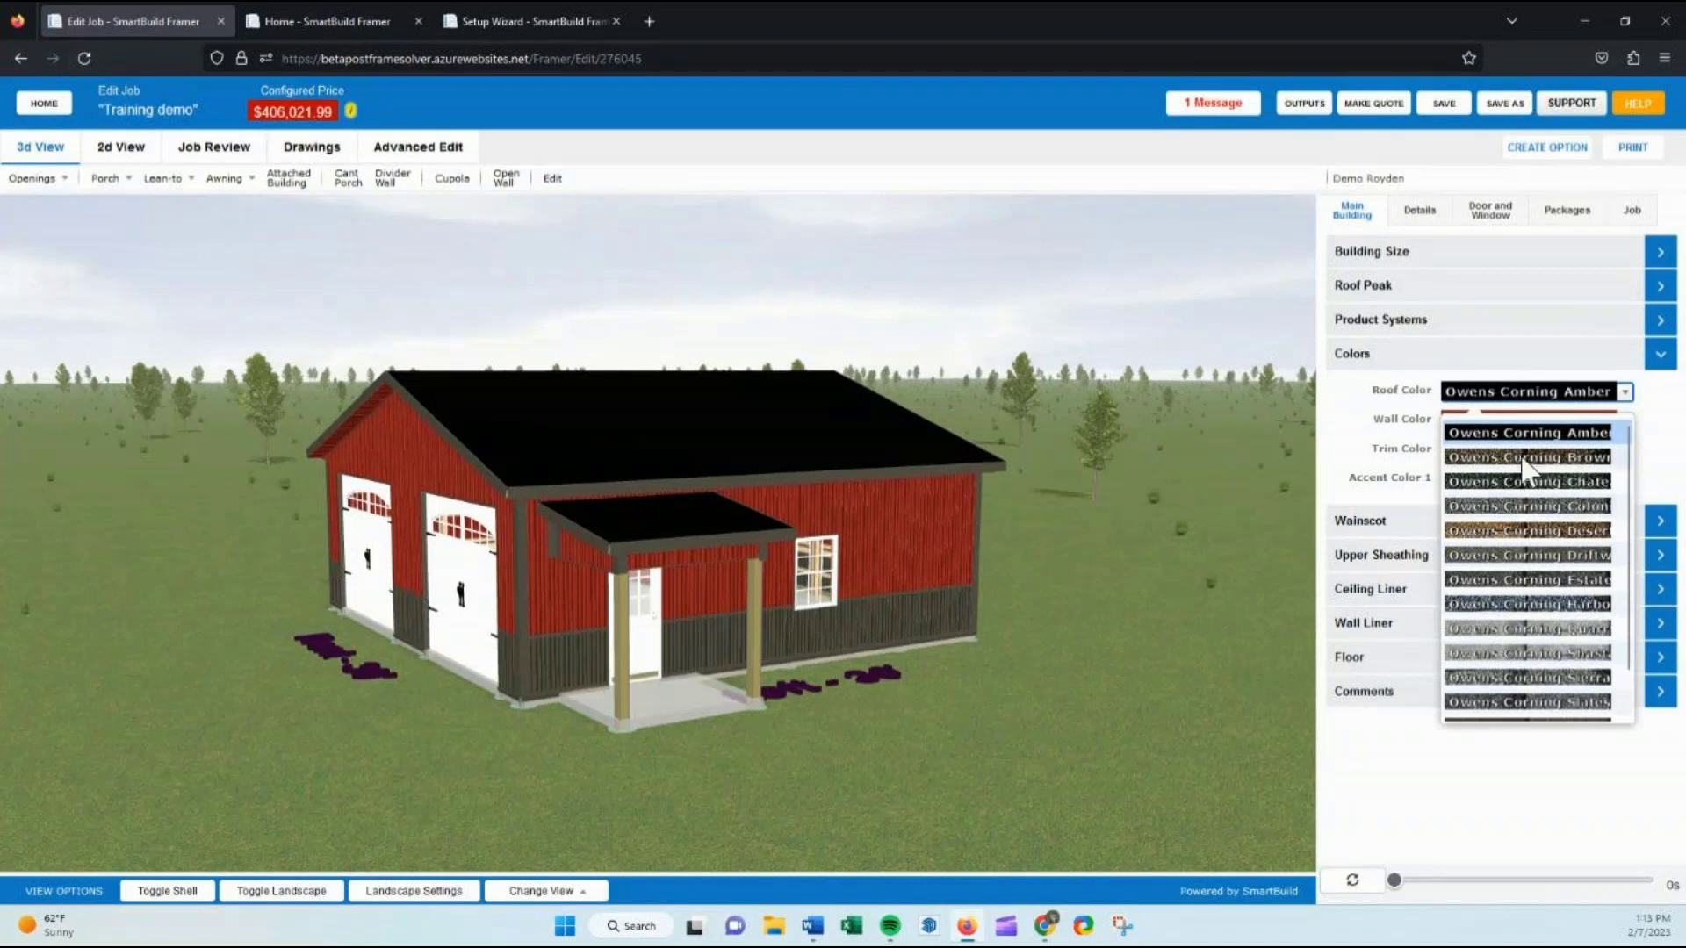
{"action": "left_click", "coordinate": [1503, 528]}
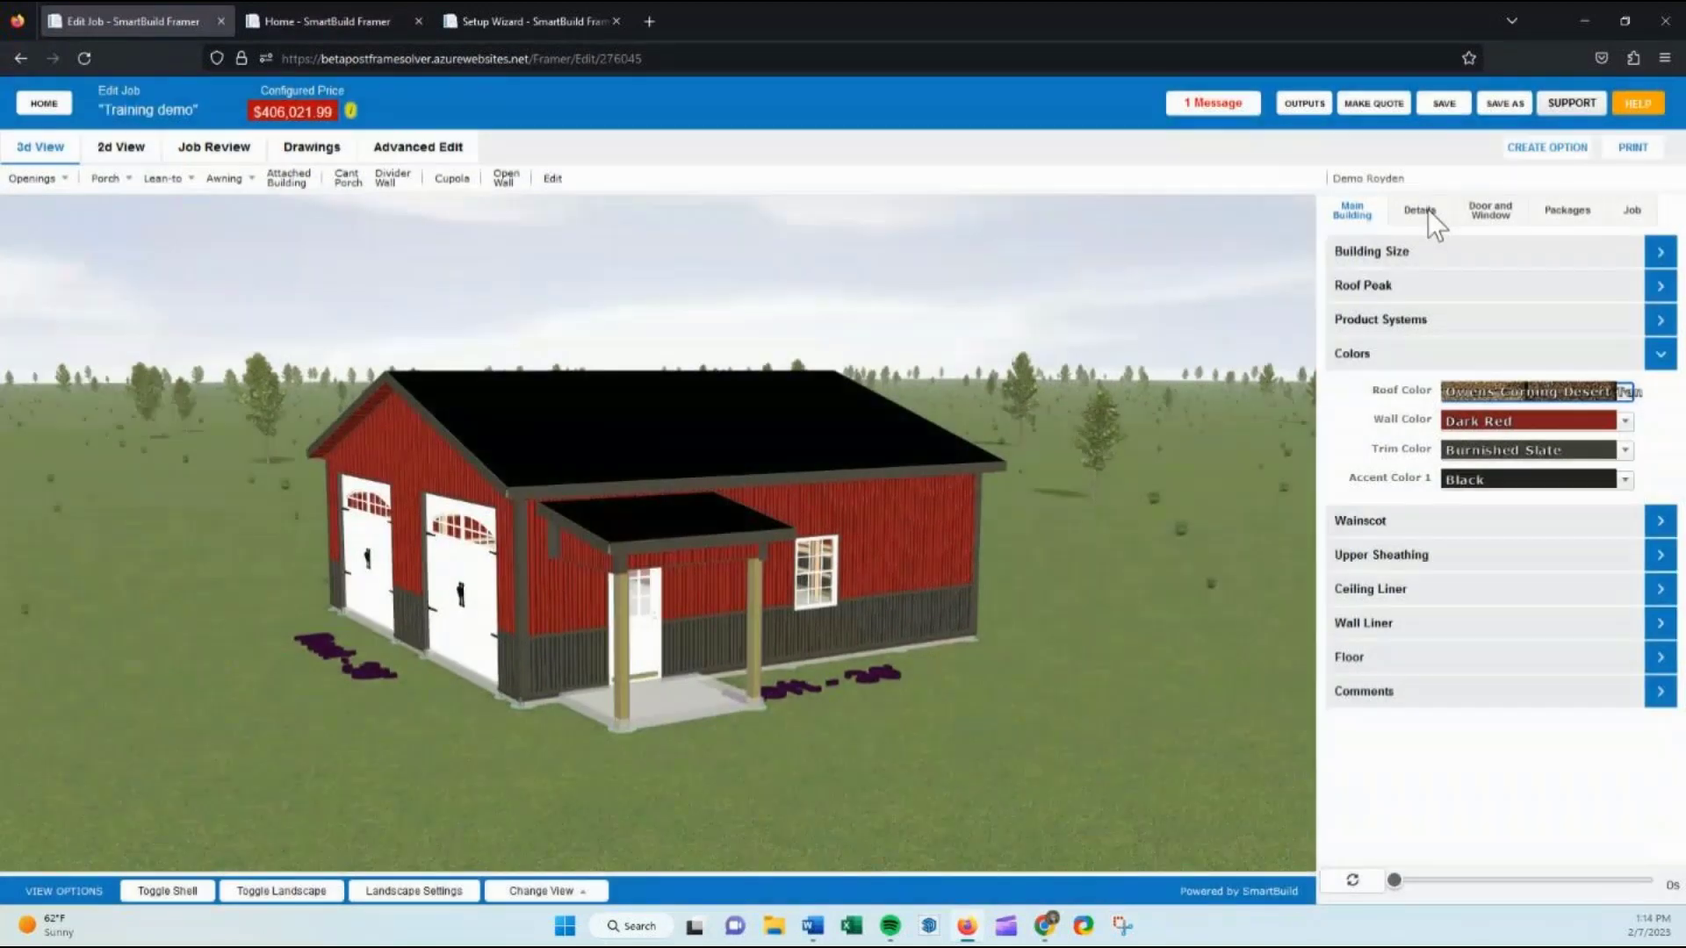
Examine the roof trim details, including the ridge cap, hip cap, eave edge and gable edge materials
{"action": "left_click", "coordinate": [1422, 210]}
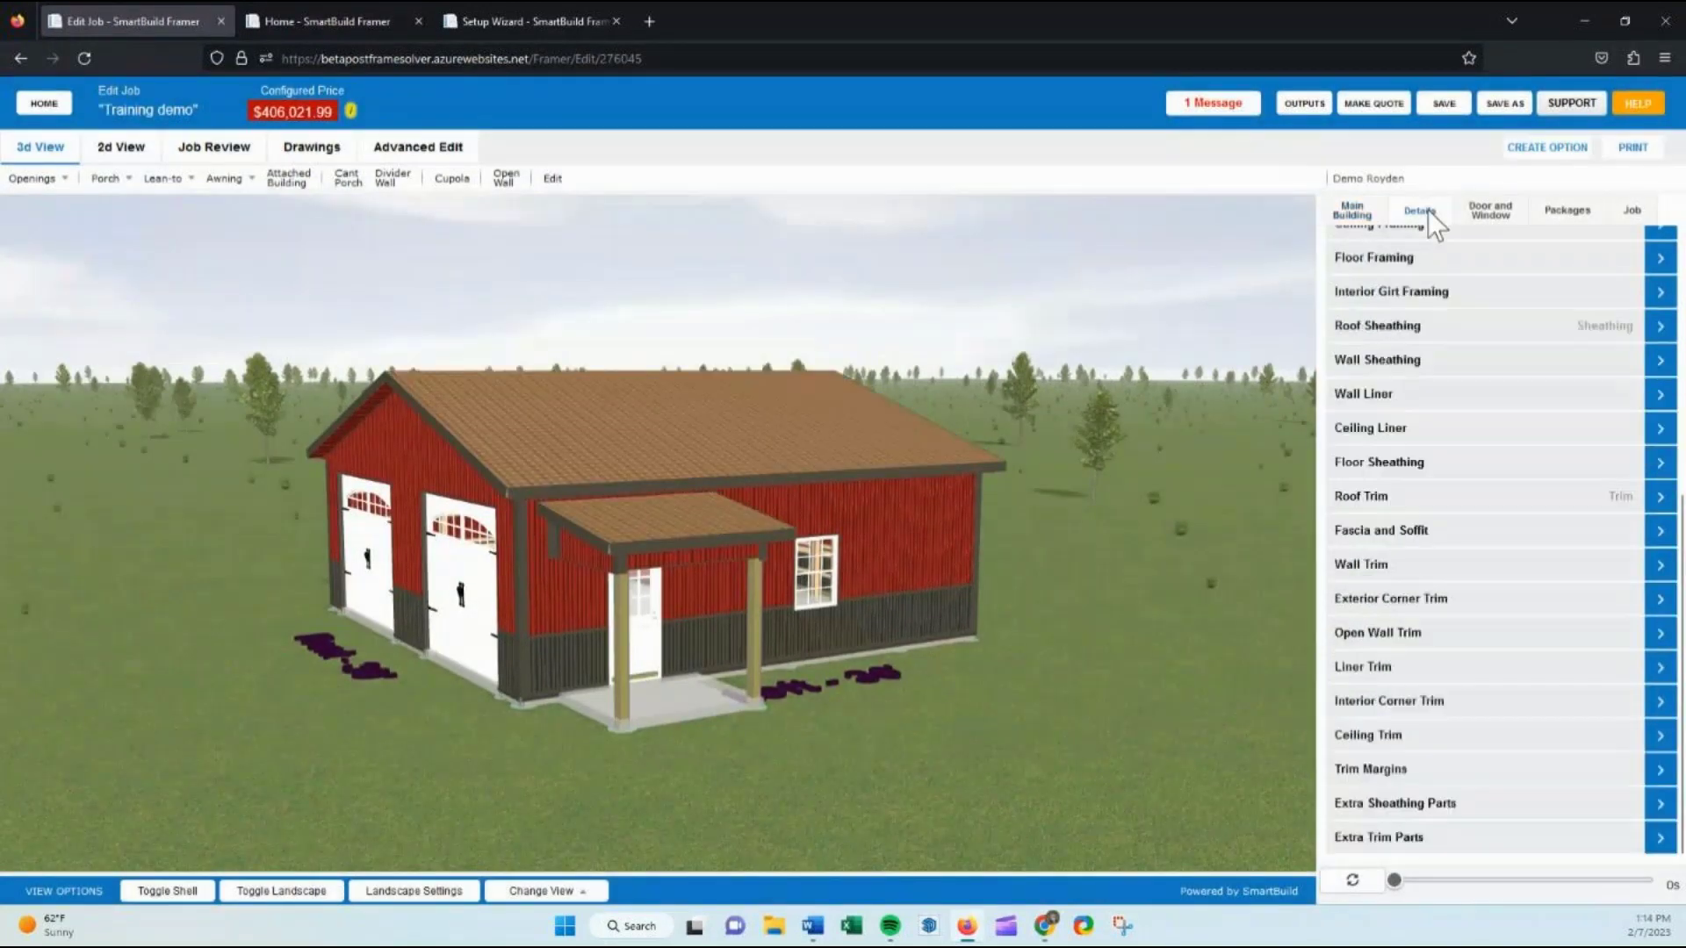
{"action": "left_click", "coordinate": [1416, 505]}
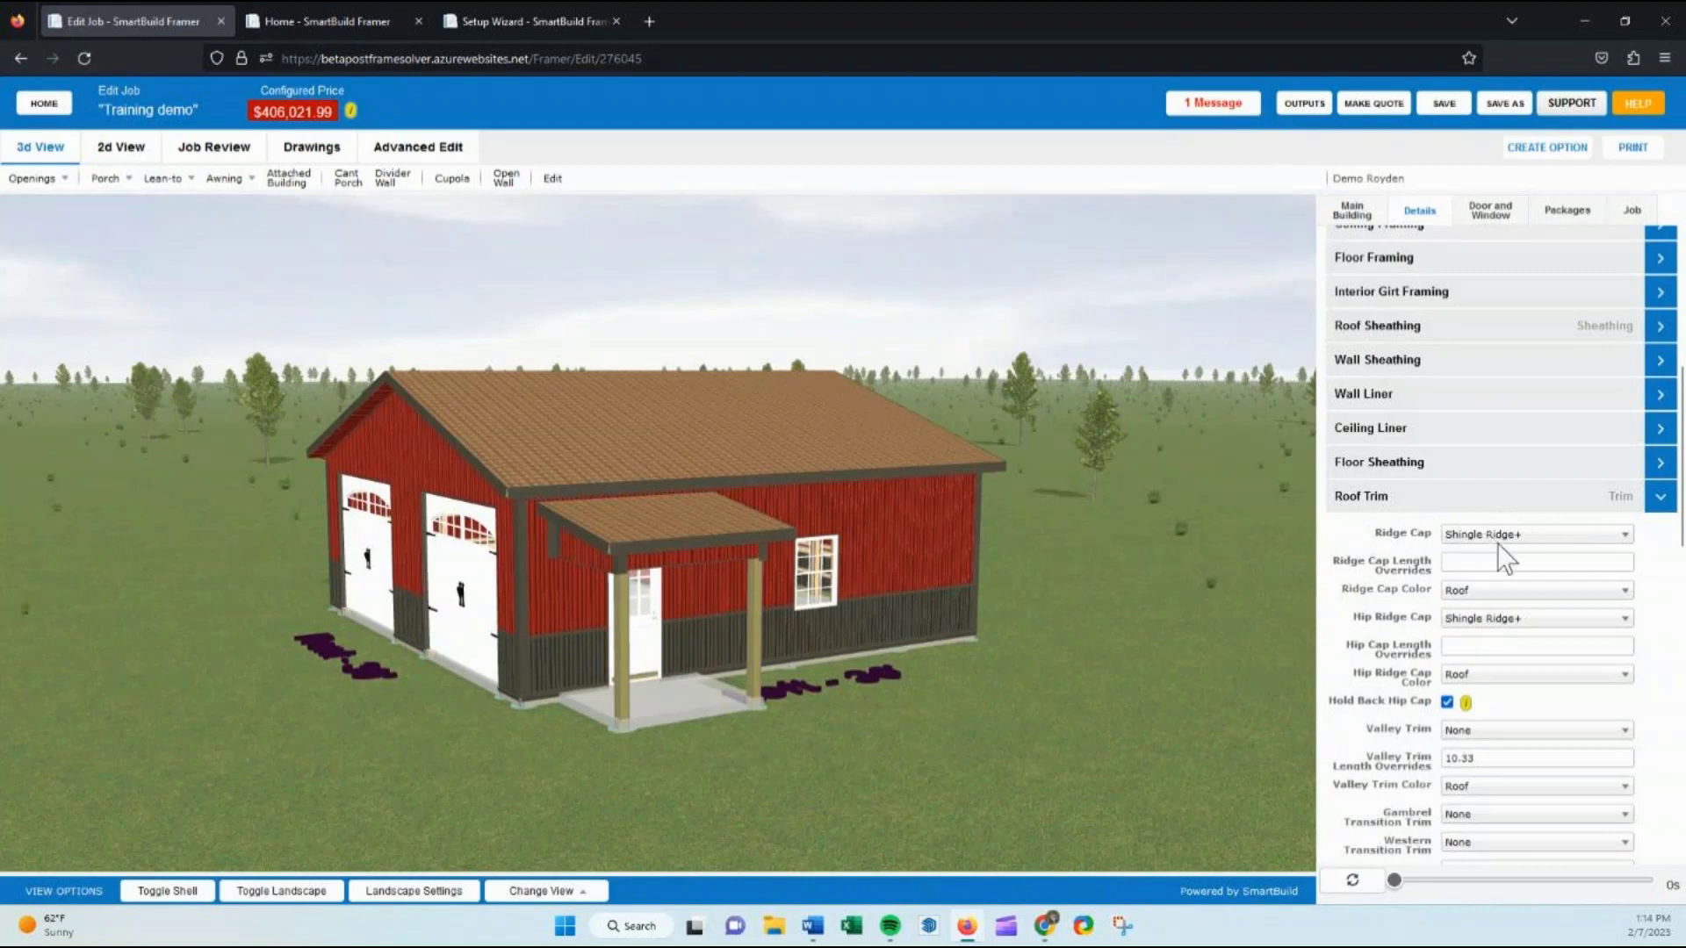
{"action": "scroll", "coordinate": [1458, 711], "scroll_direction": "down", "scroll_amount": 2}
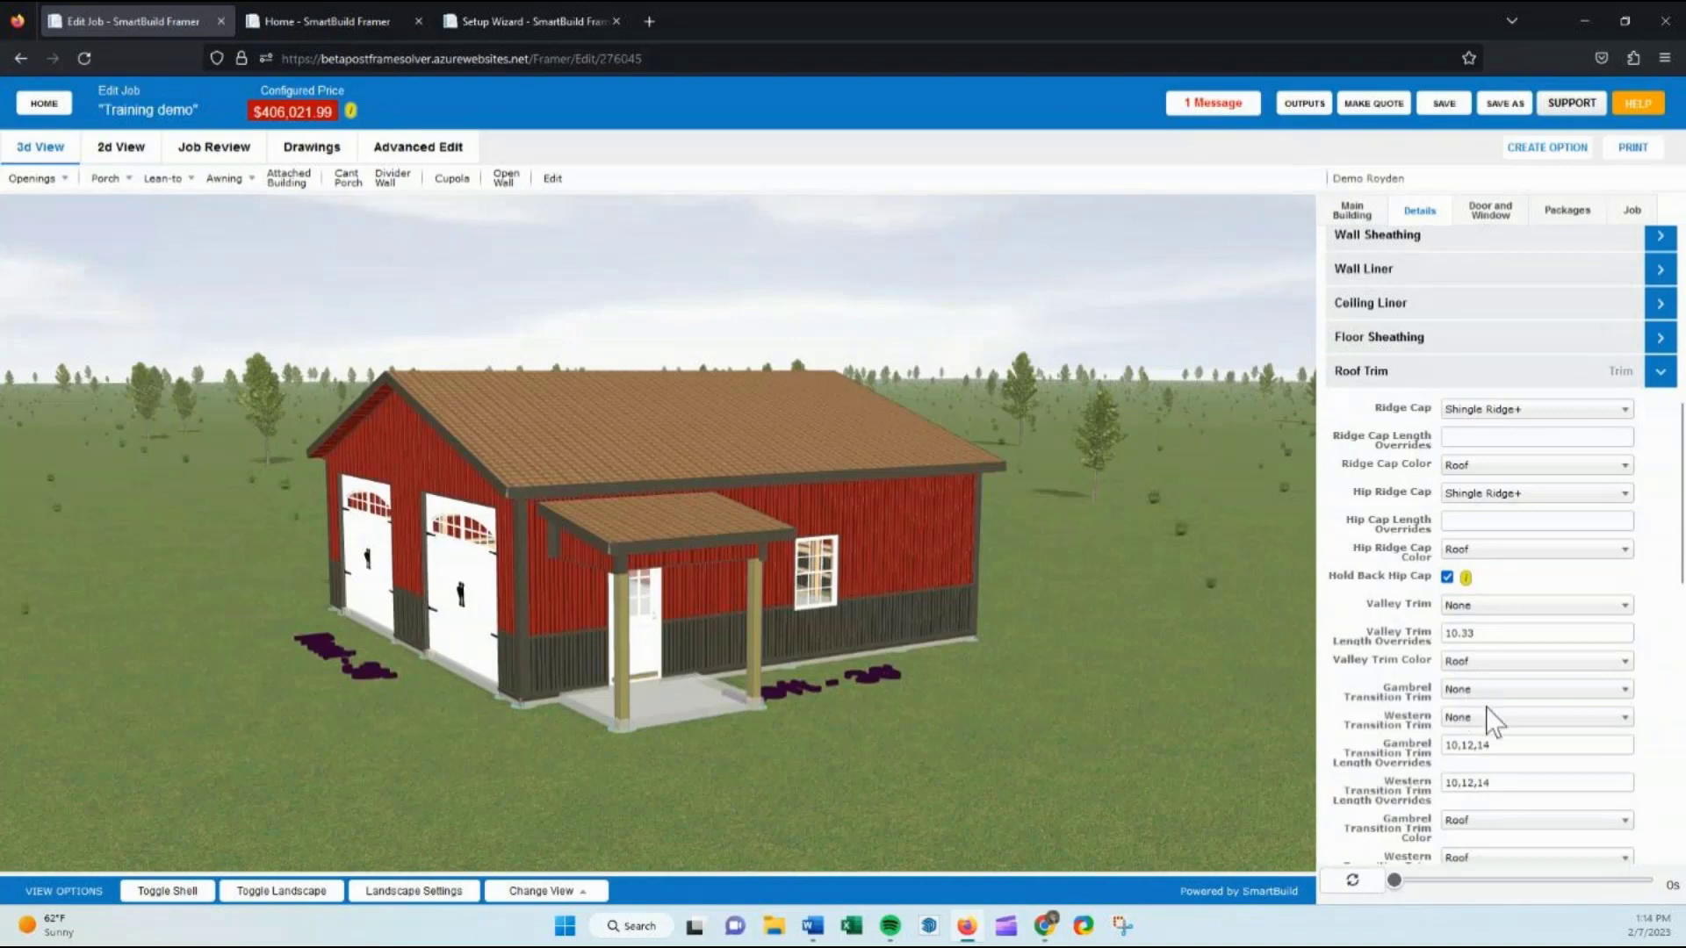
{"action": "scroll", "coordinate": [1483, 755], "scroll_direction": "down", "scroll_amount": 2}
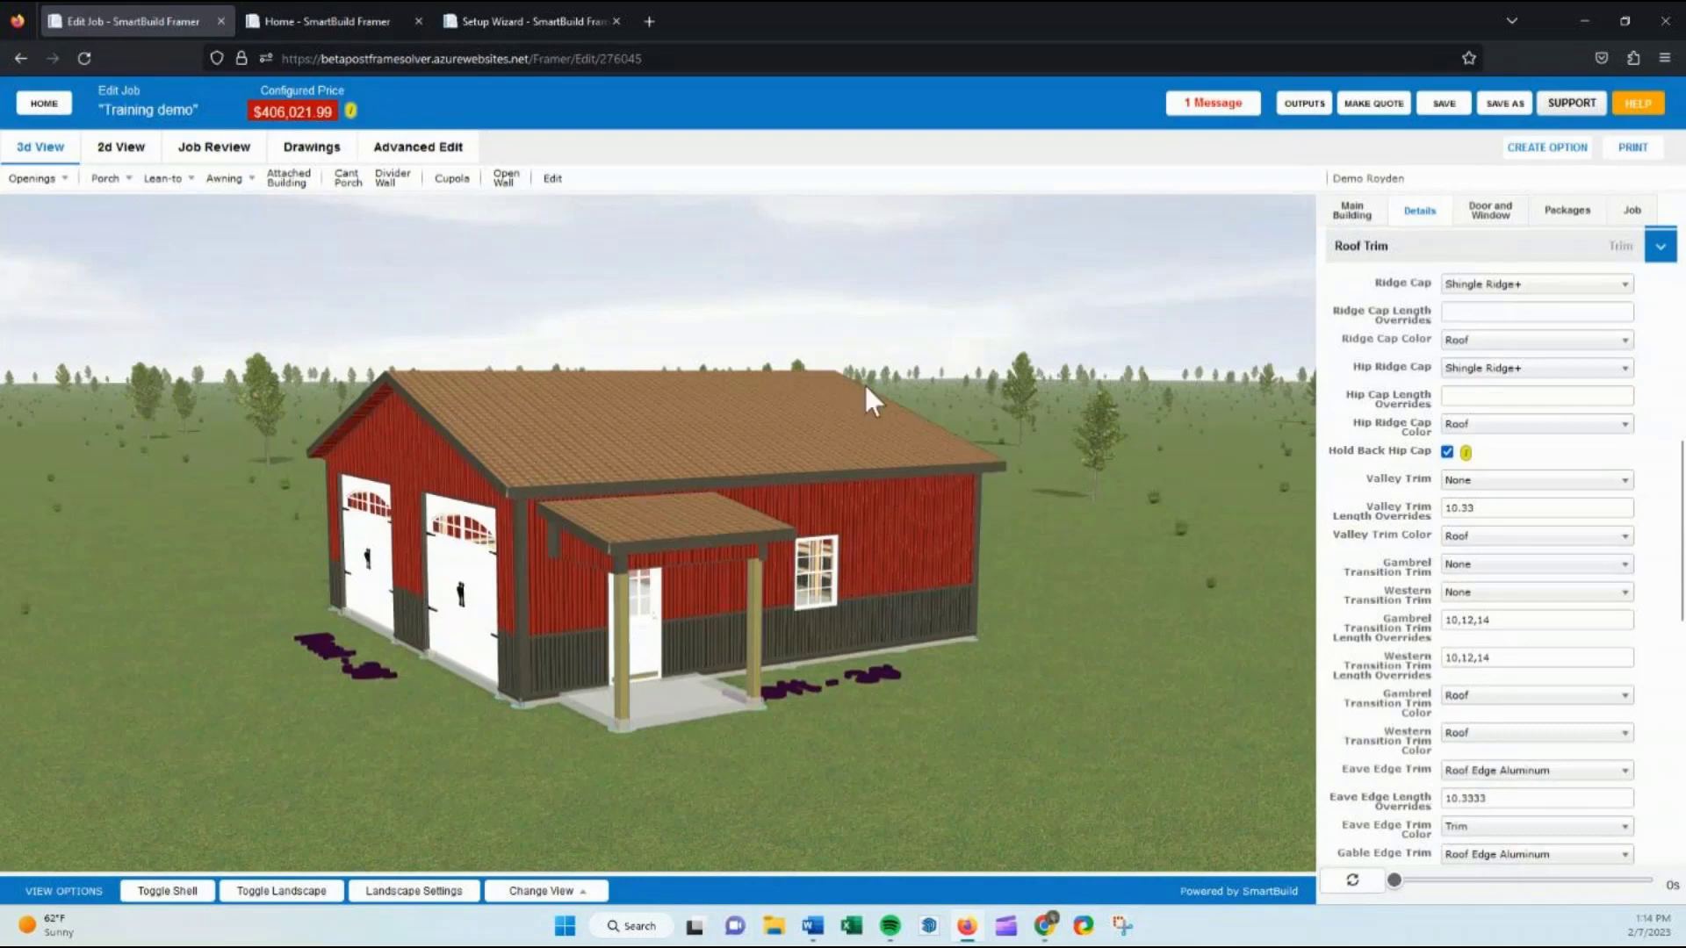
{"action": "scroll", "coordinate": [1416, 386], "scroll_direction": "up", "scroll_amount": 3}
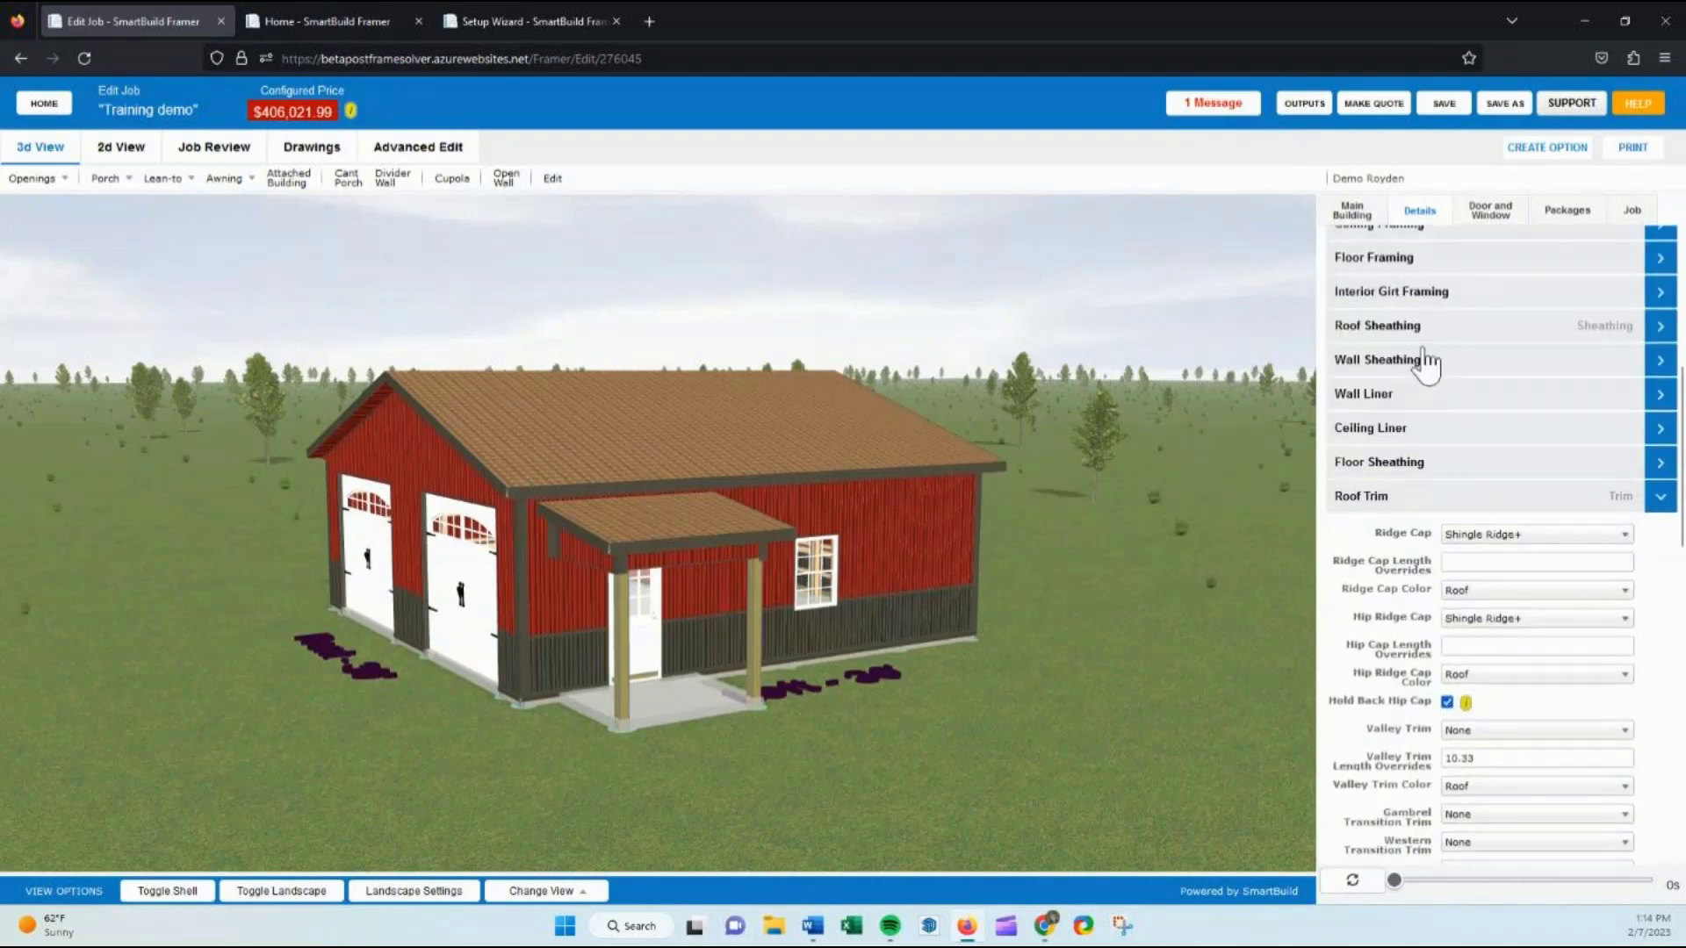
{"action": "scroll", "coordinate": [1424, 360], "scroll_direction": "up", "scroll_amount": 3}
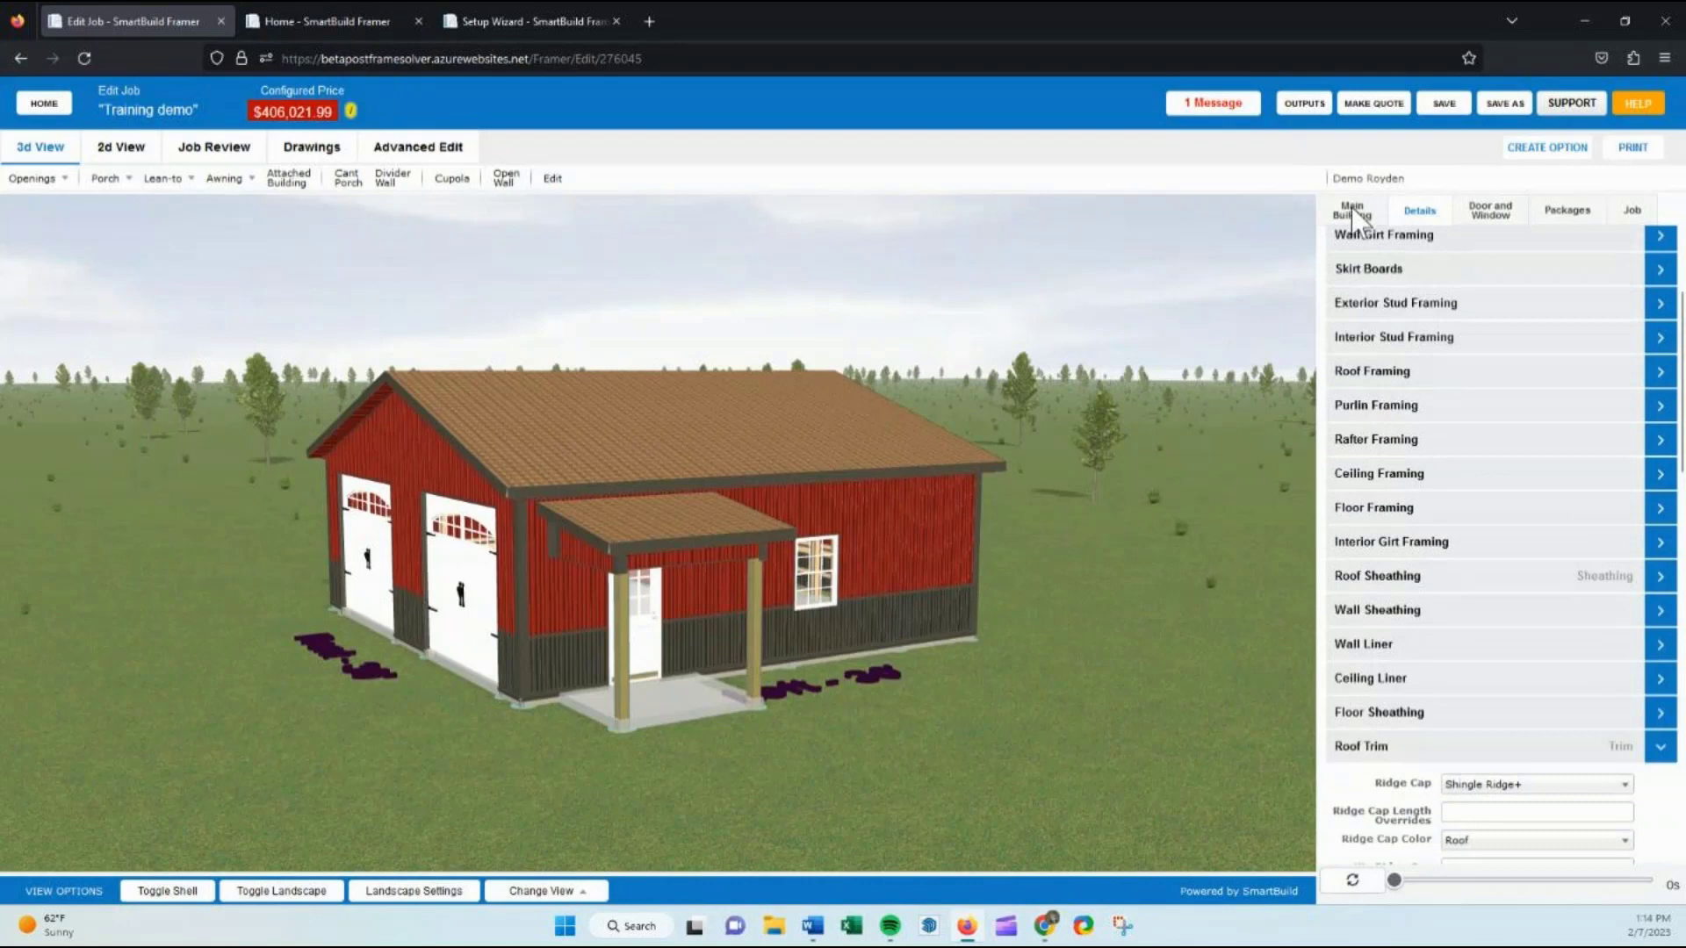
Set the main building's wall product system to Vinyl
{"action": "left_click", "coordinate": [1352, 211]}
{"action": "left_click", "coordinate": [1396, 321]}
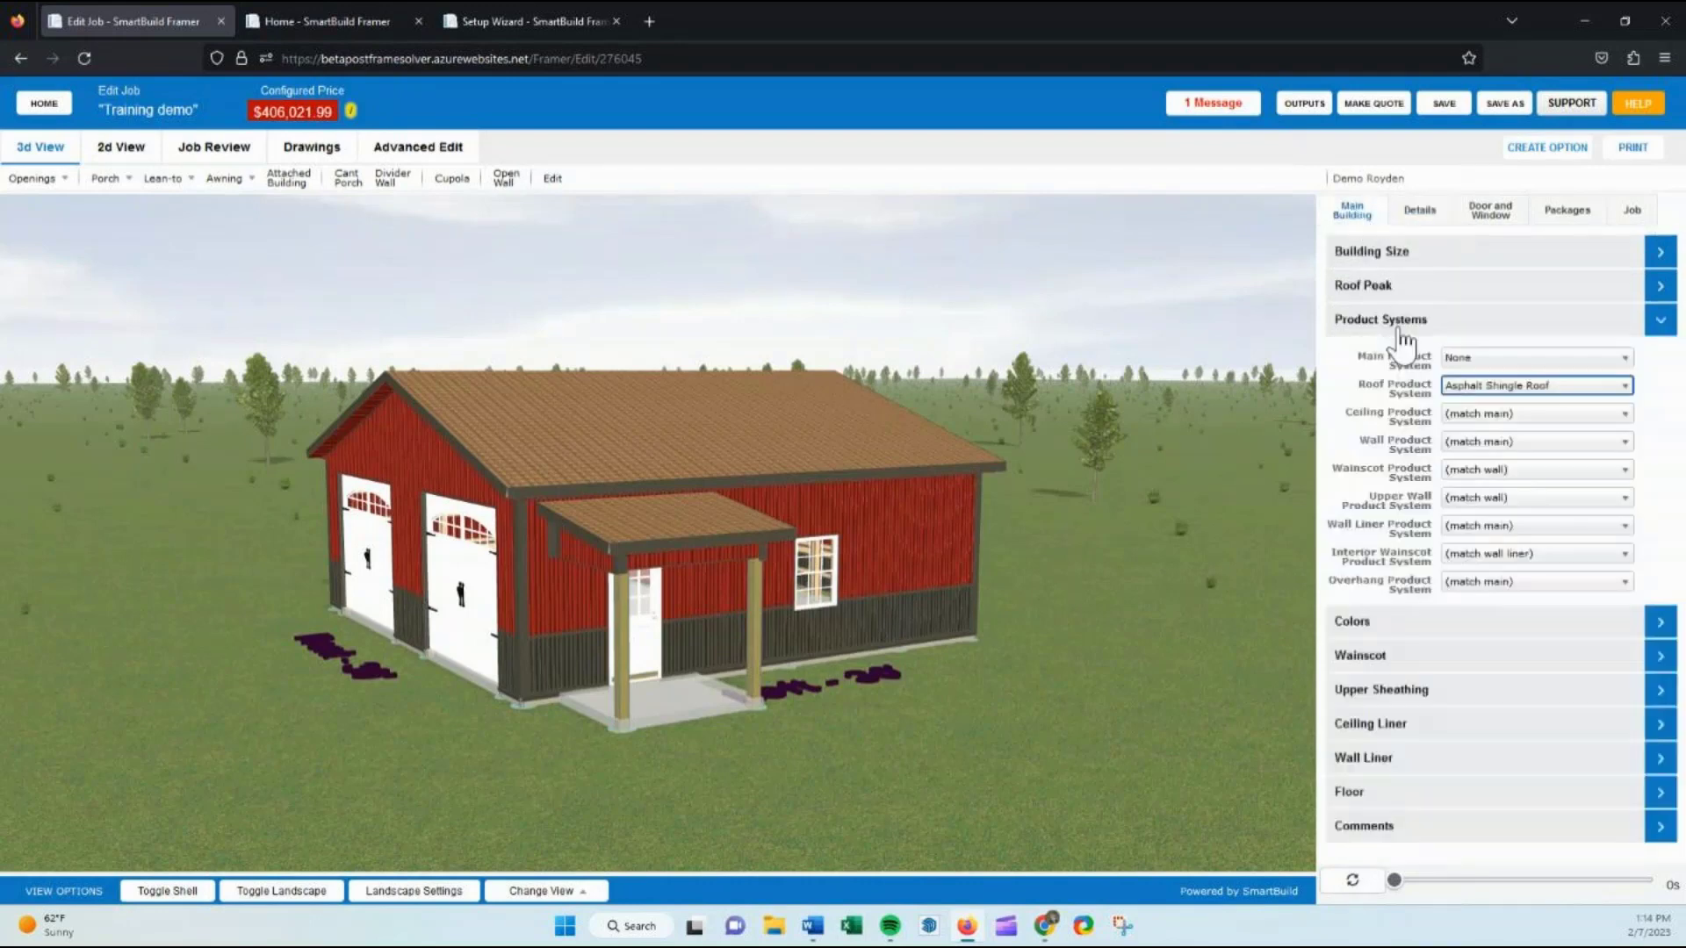
{"action": "left_click", "coordinate": [1466, 442]}
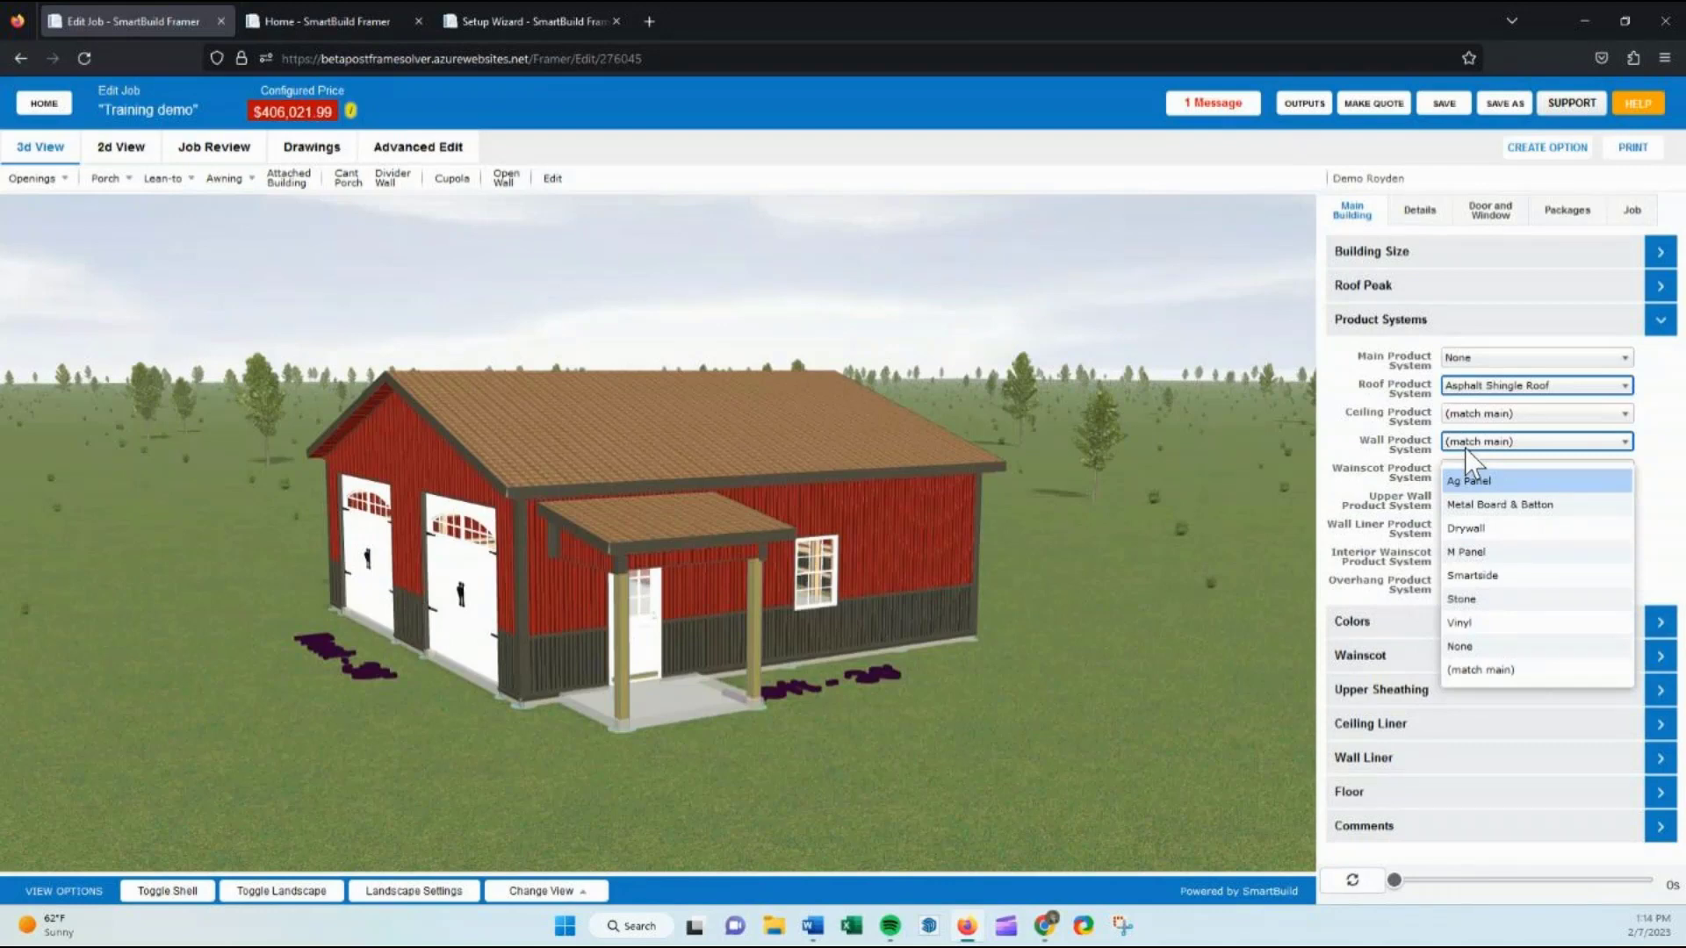
{"action": "left_click", "coordinate": [1477, 624]}
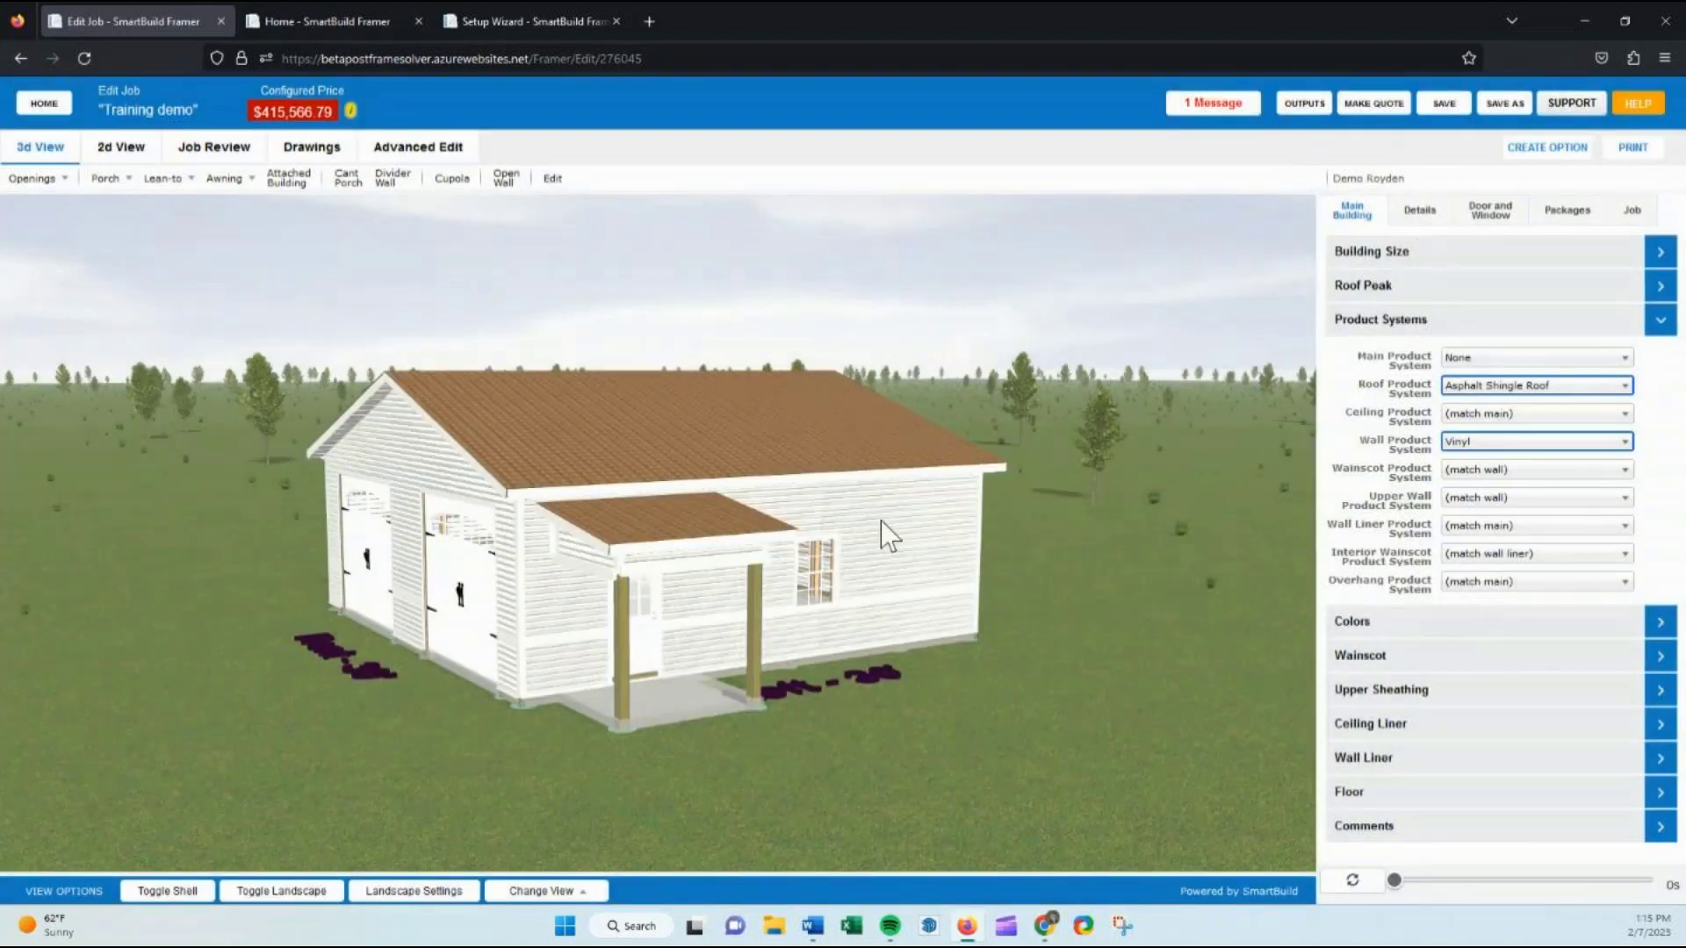
Examine the building's wall trim materials and the walkdoor header and trimmer trim settings
{"action": "left_click", "coordinate": [1403, 323]}
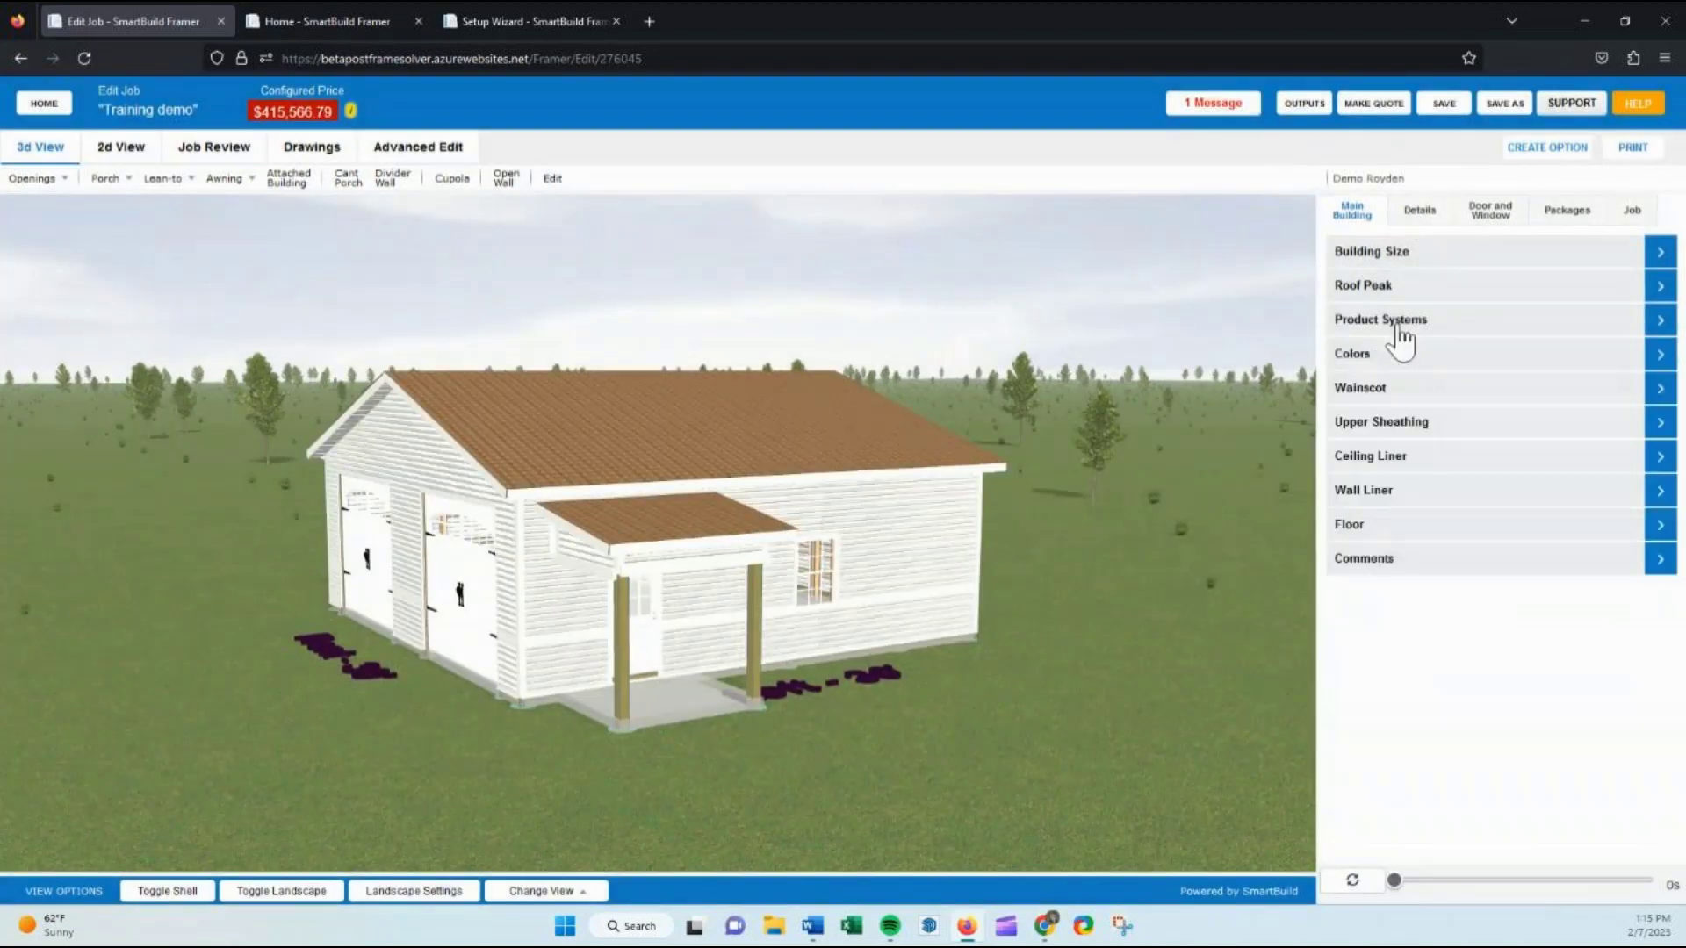
{"action": "left_click", "coordinate": [1420, 210]}
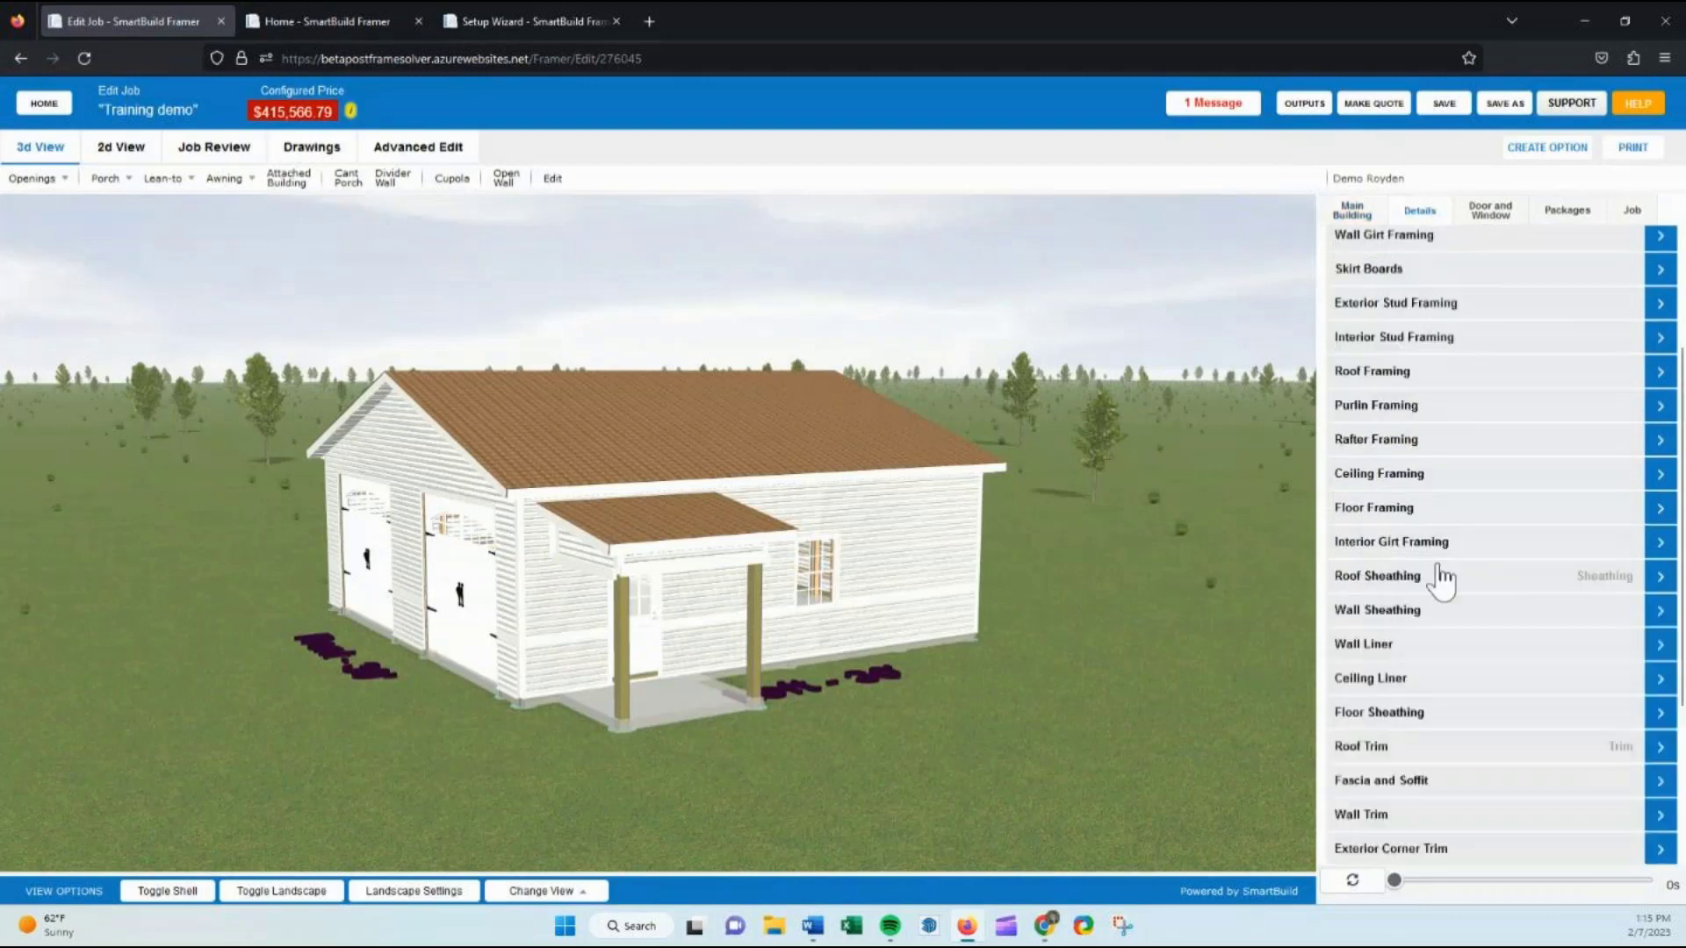
{"action": "scroll", "coordinate": [1433, 579], "scroll_direction": "down", "scroll_amount": 3}
{"action": "left_click", "coordinate": [1396, 694]}
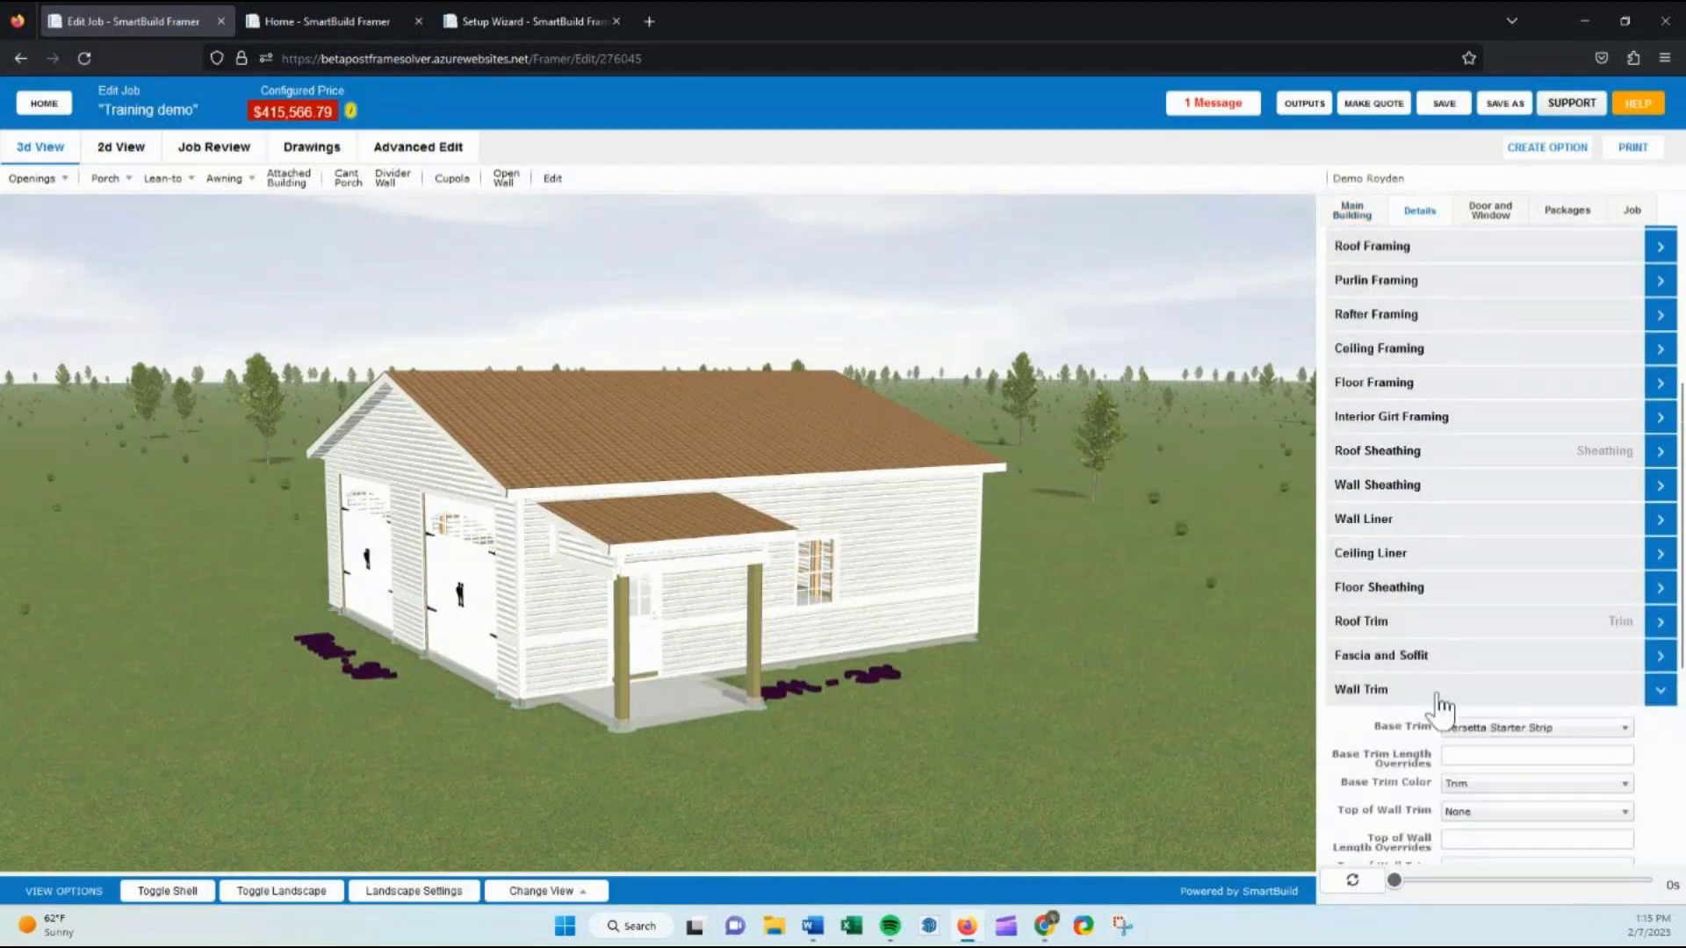
{"action": "scroll", "coordinate": [1439, 492], "scroll_direction": "down", "scroll_amount": 3}
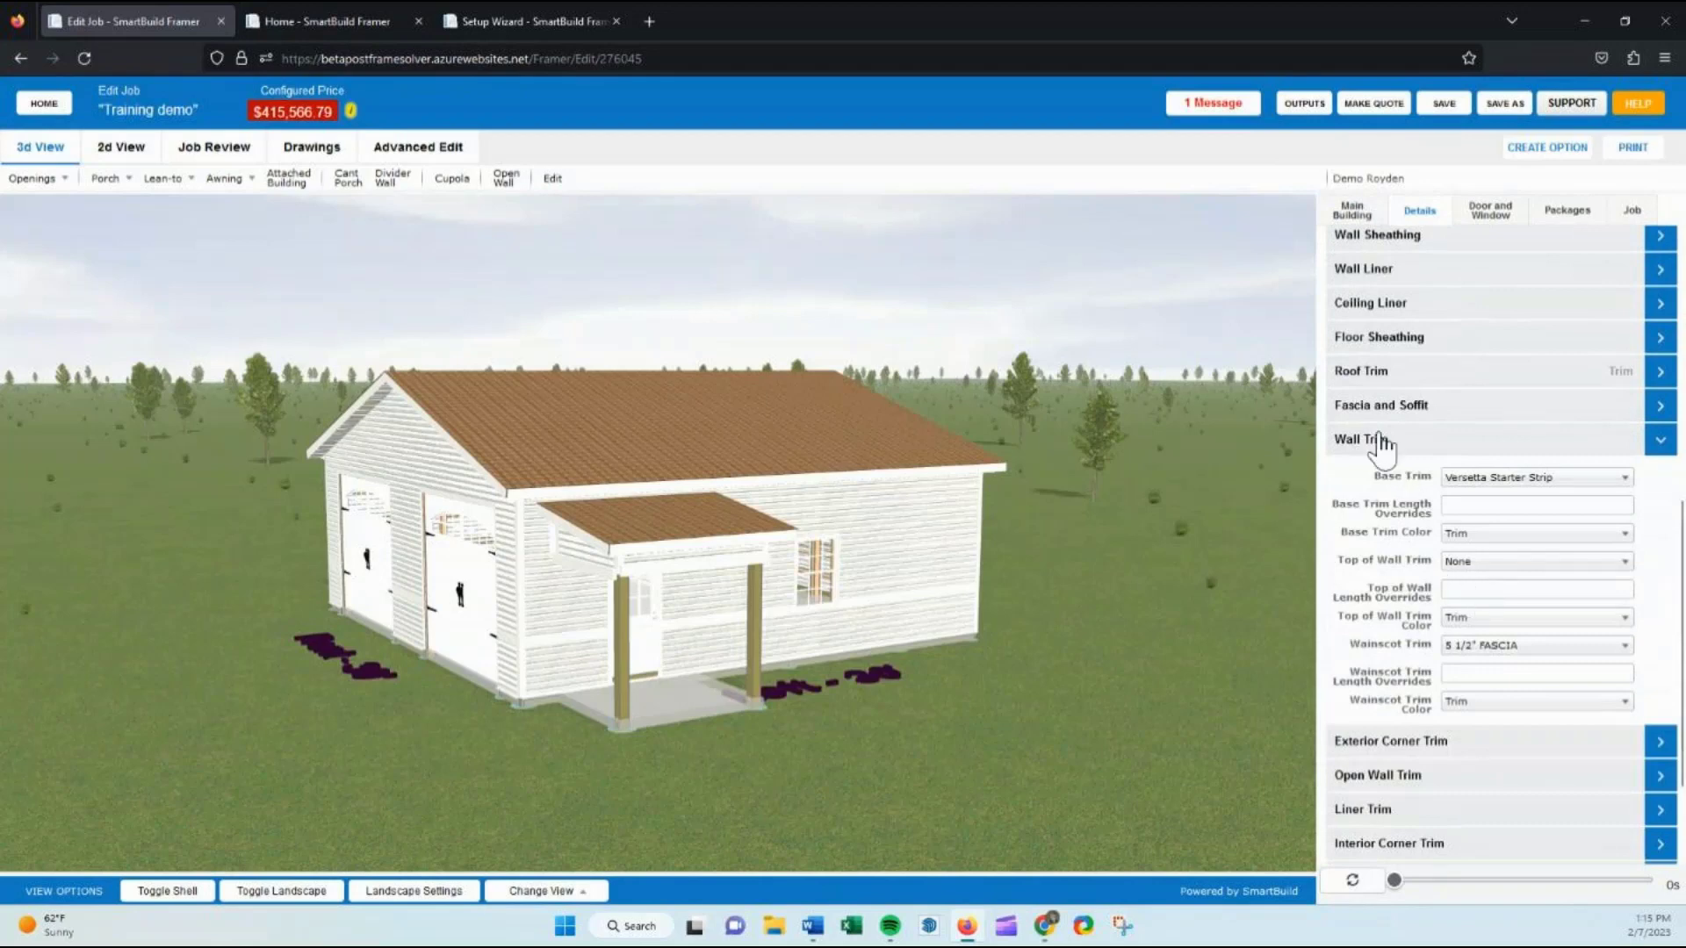
{"action": "left_click", "coordinate": [1380, 440]}
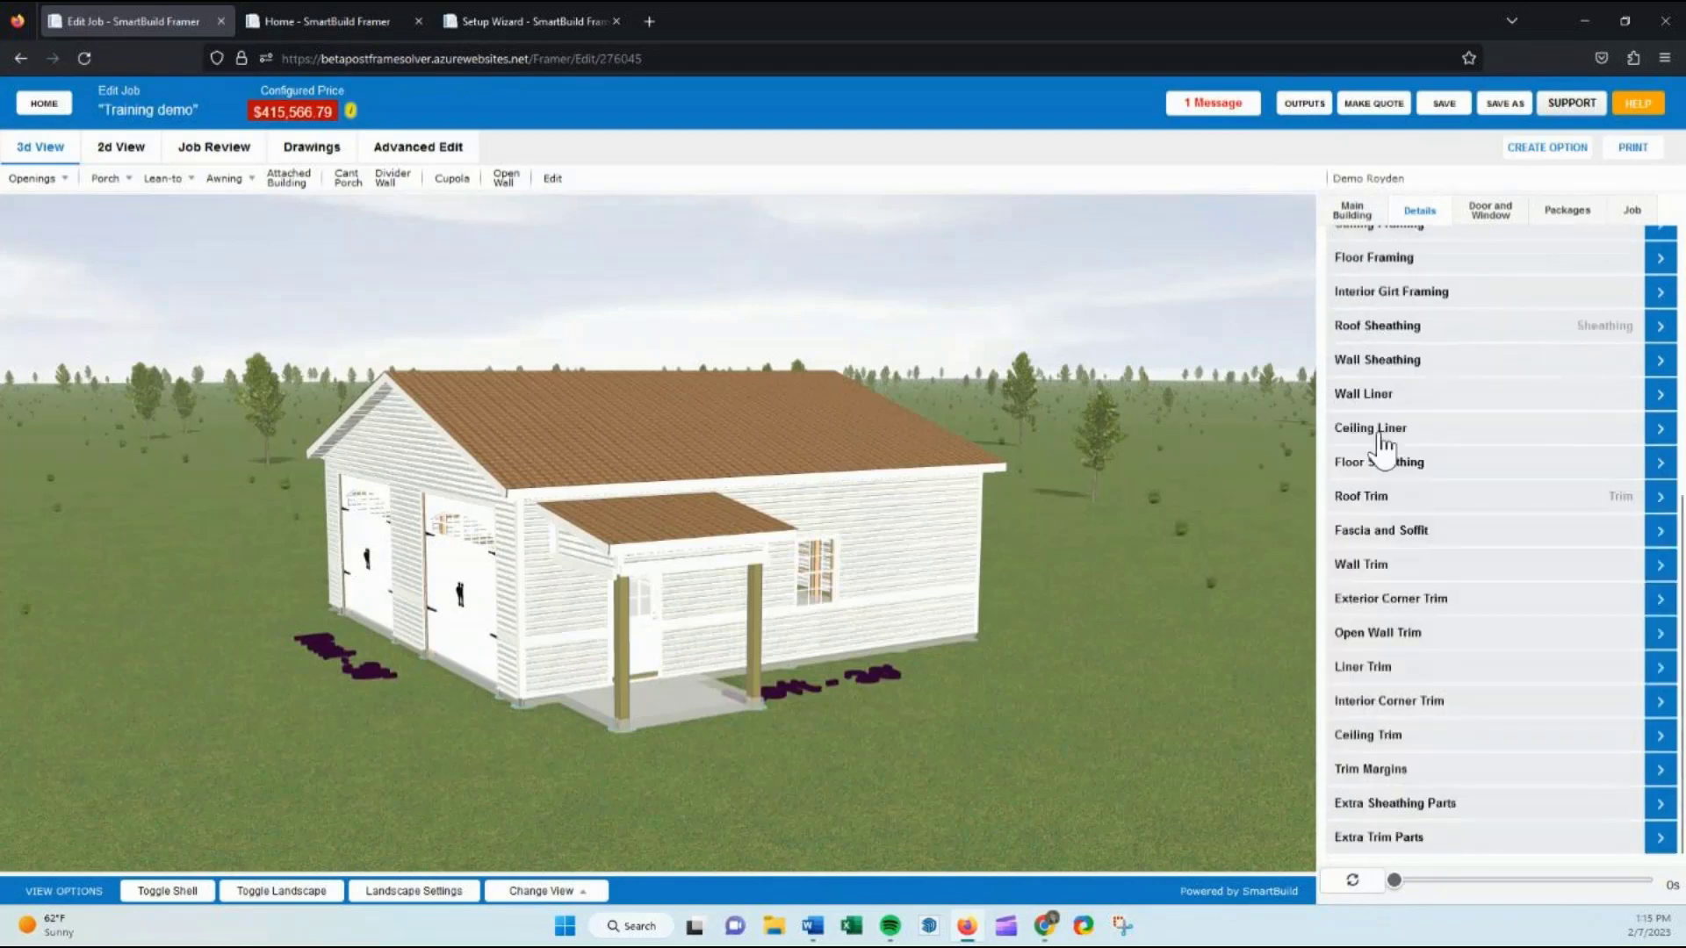
{"action": "left_click", "coordinate": [1483, 214]}
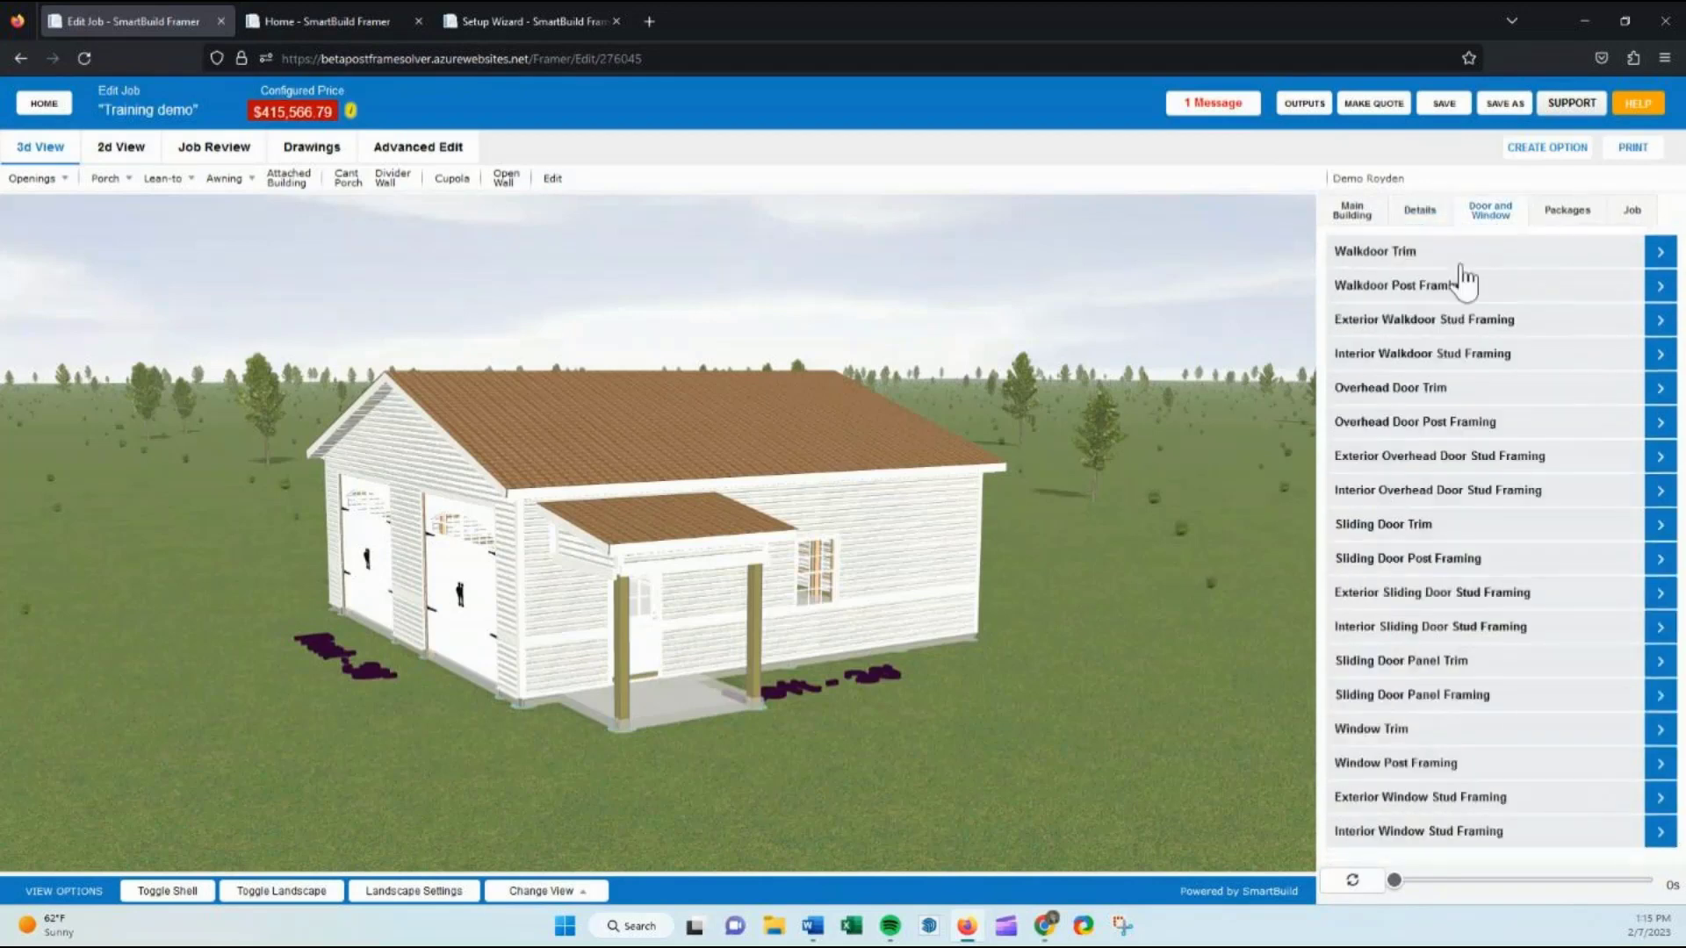
{"action": "left_click", "coordinate": [1425, 257]}
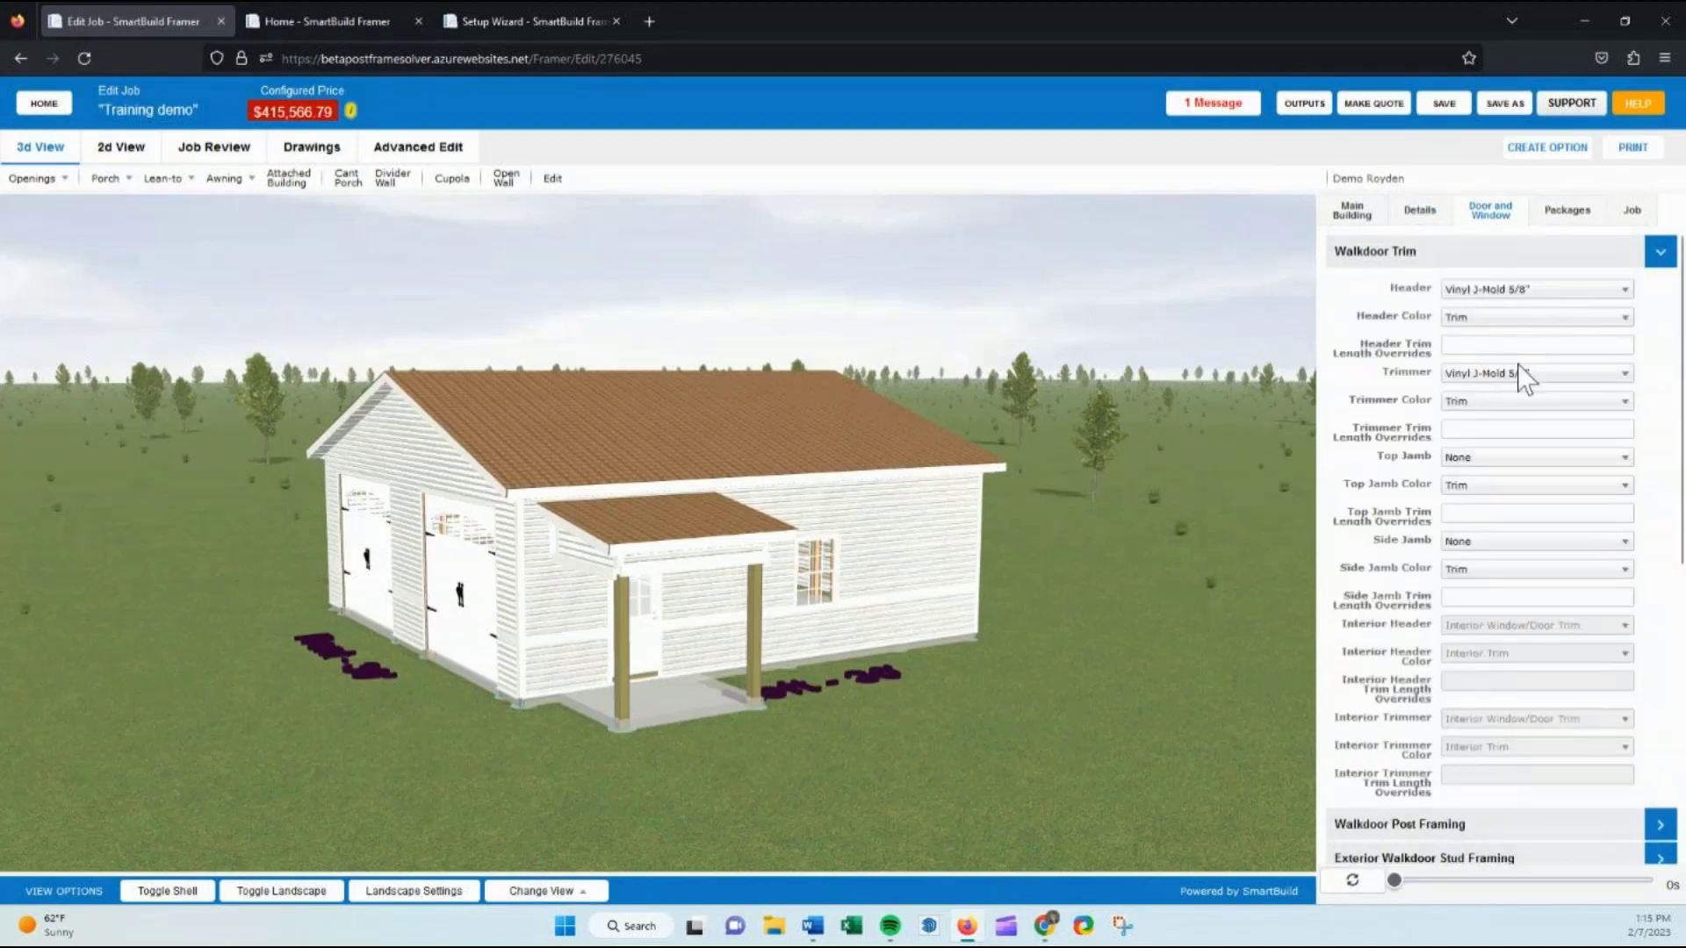
{"action": "left_click", "coordinate": [1396, 260]}
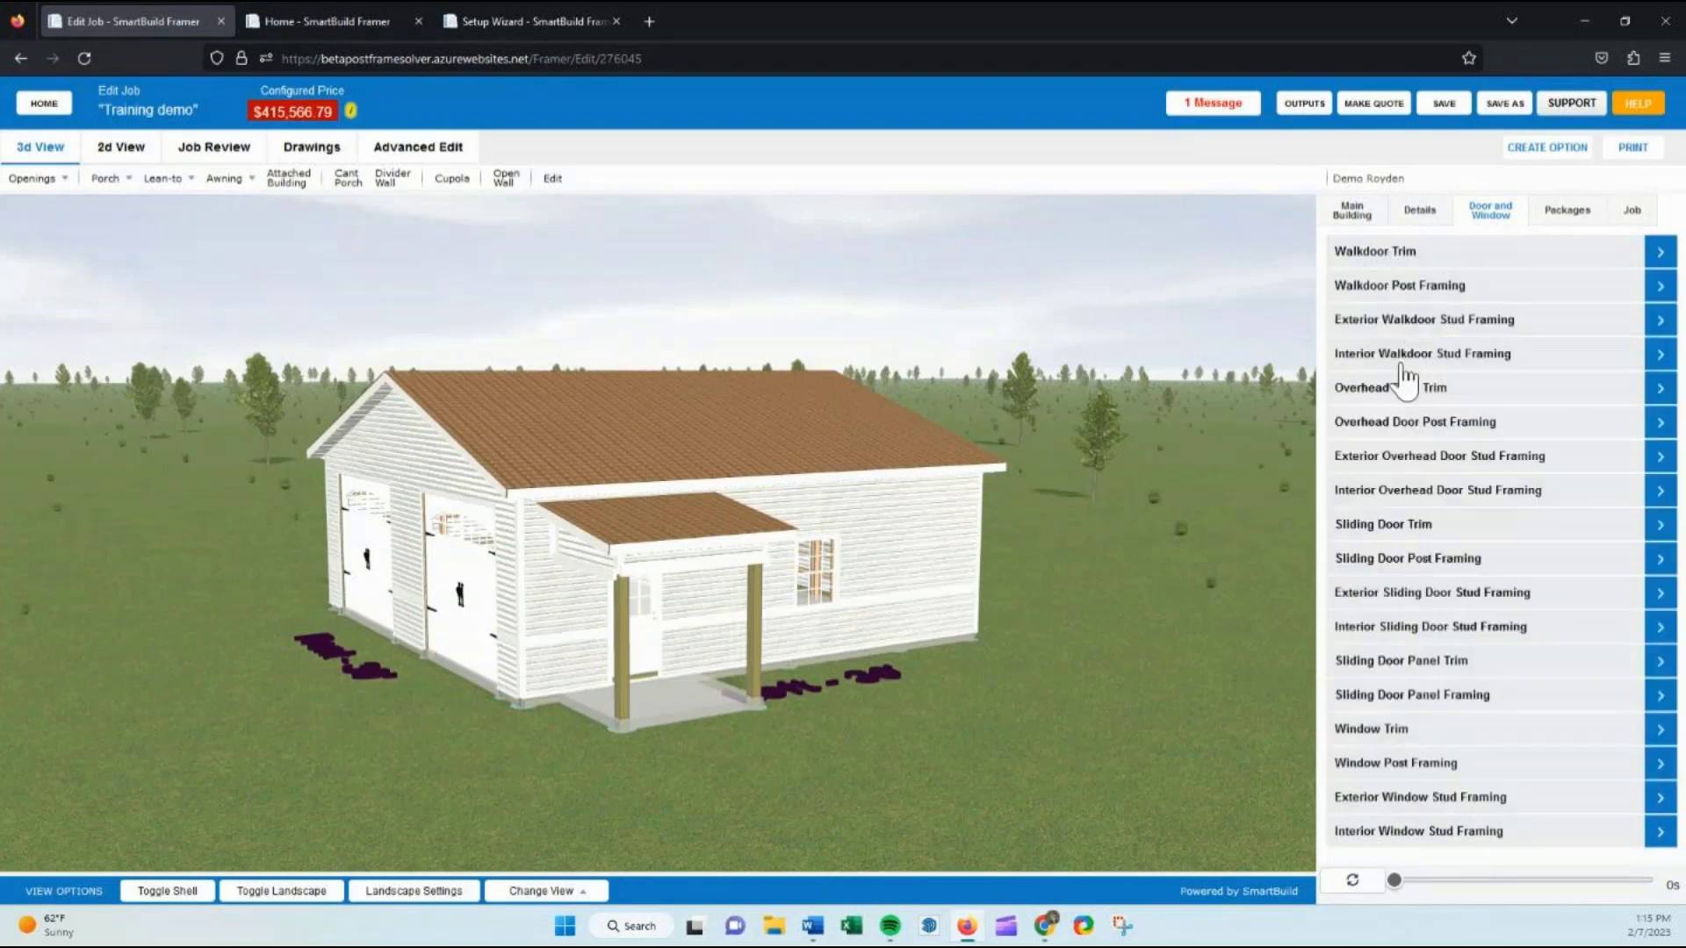
Set the main building's wainscot product system to Stone
{"action": "left_click", "coordinate": [1356, 212]}
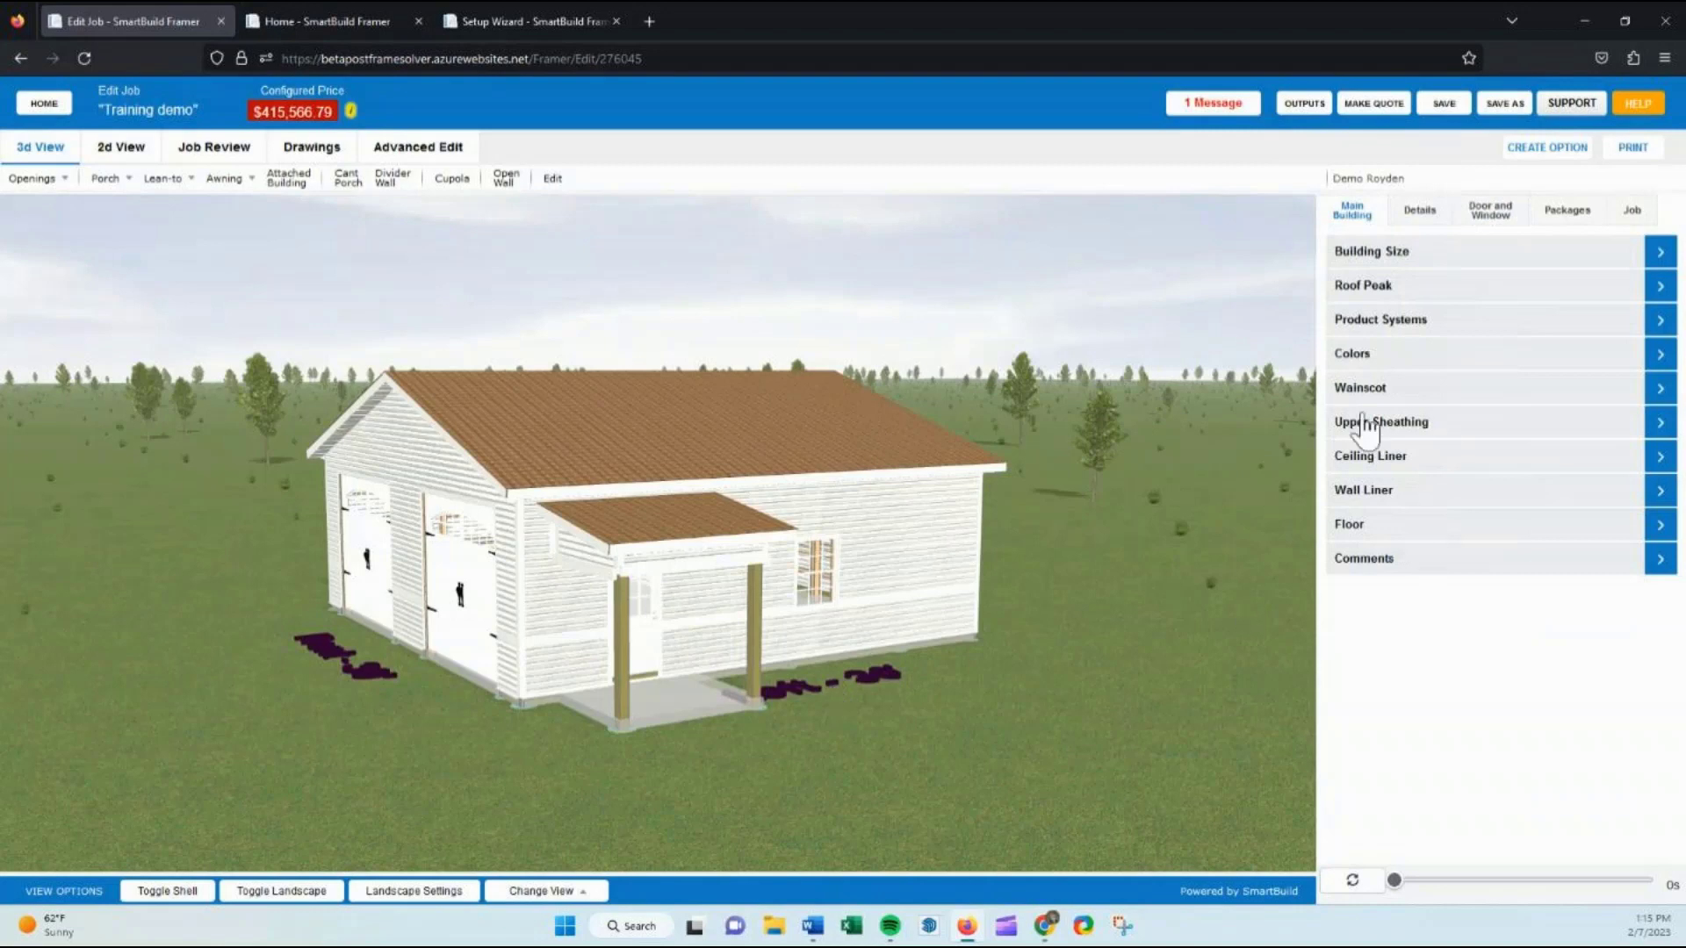
{"action": "left_click", "coordinate": [1379, 323]}
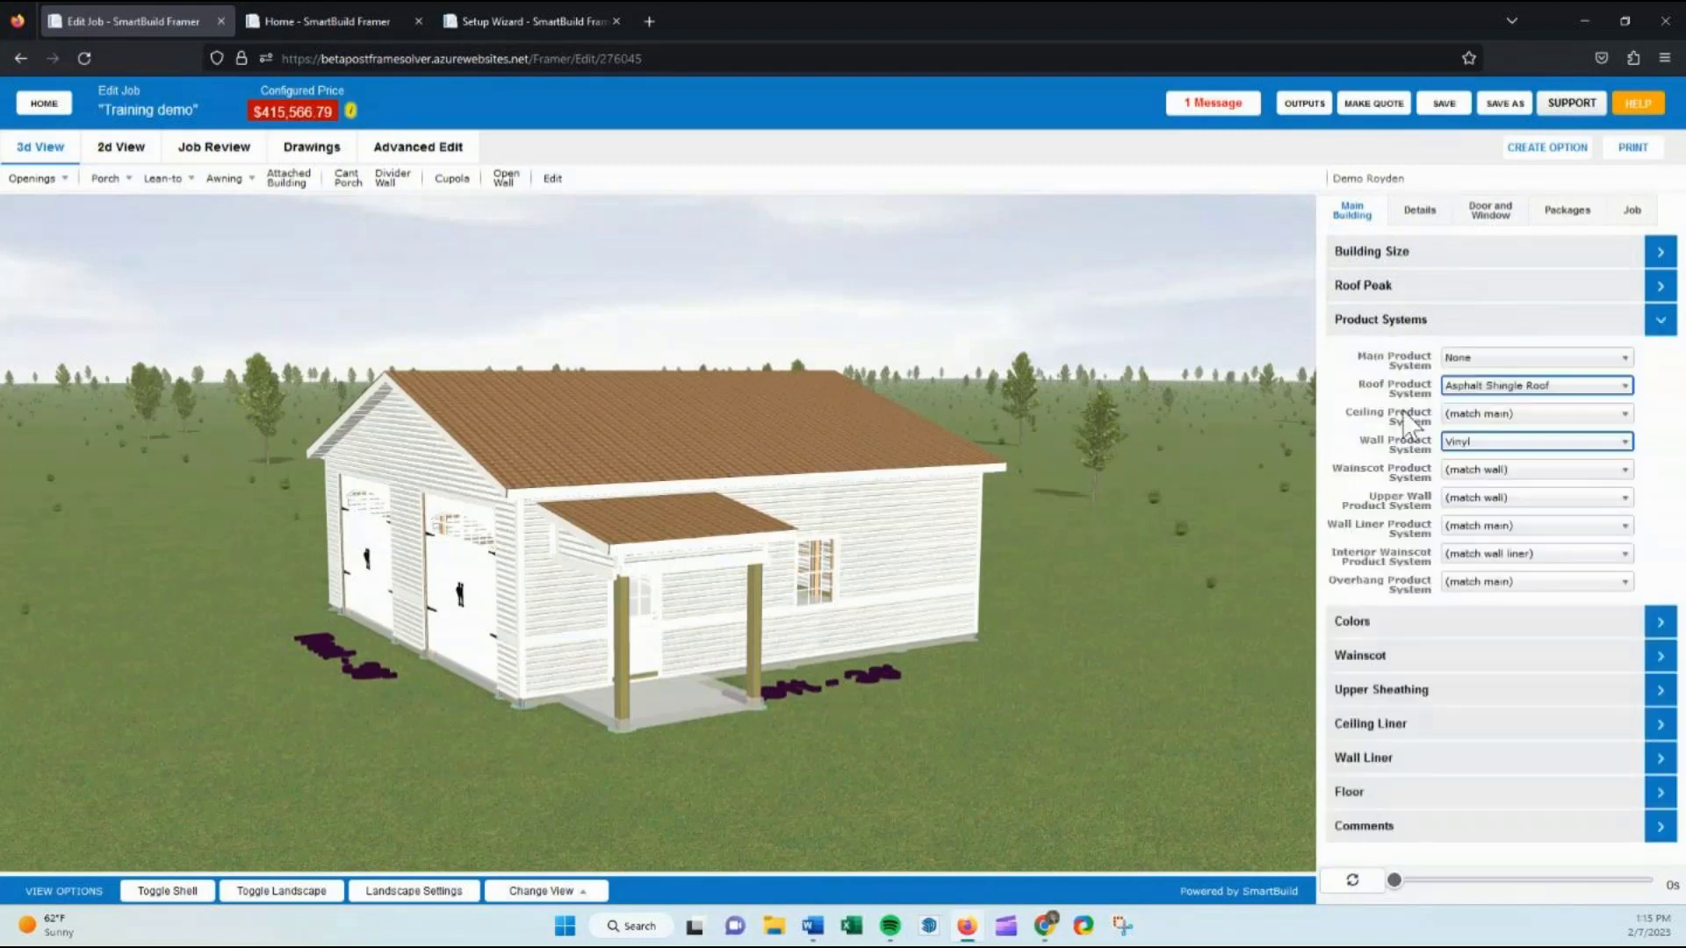
{"action": "left_click", "coordinate": [1489, 475]}
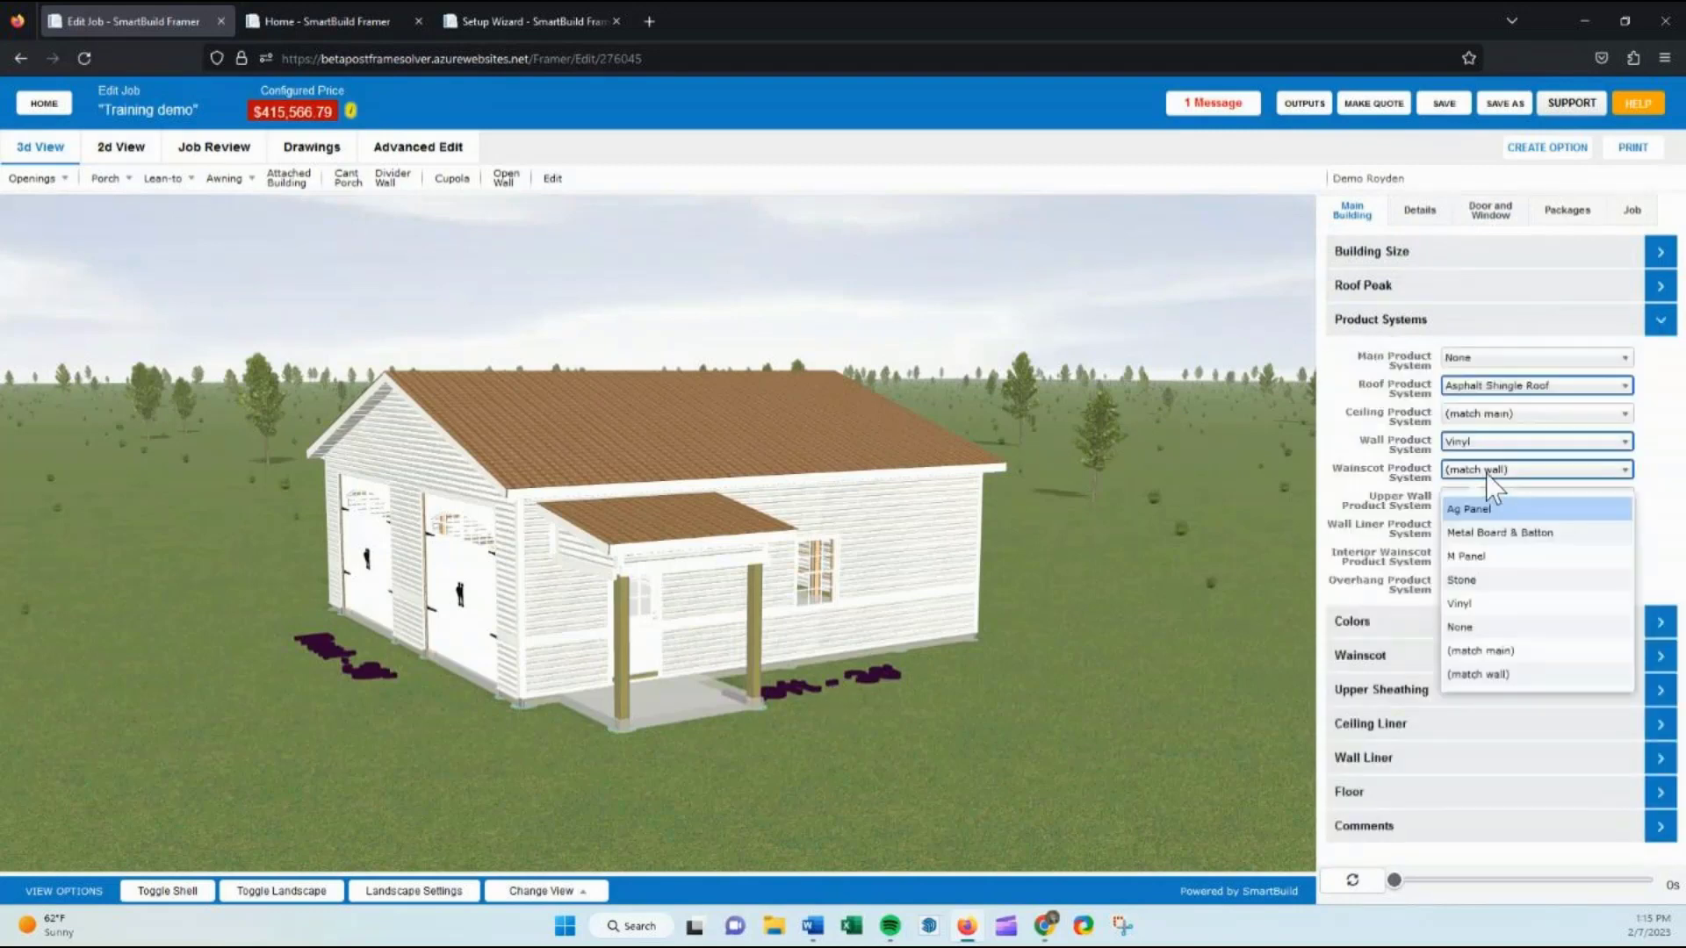
{"action": "left_click", "coordinate": [1463, 581]}
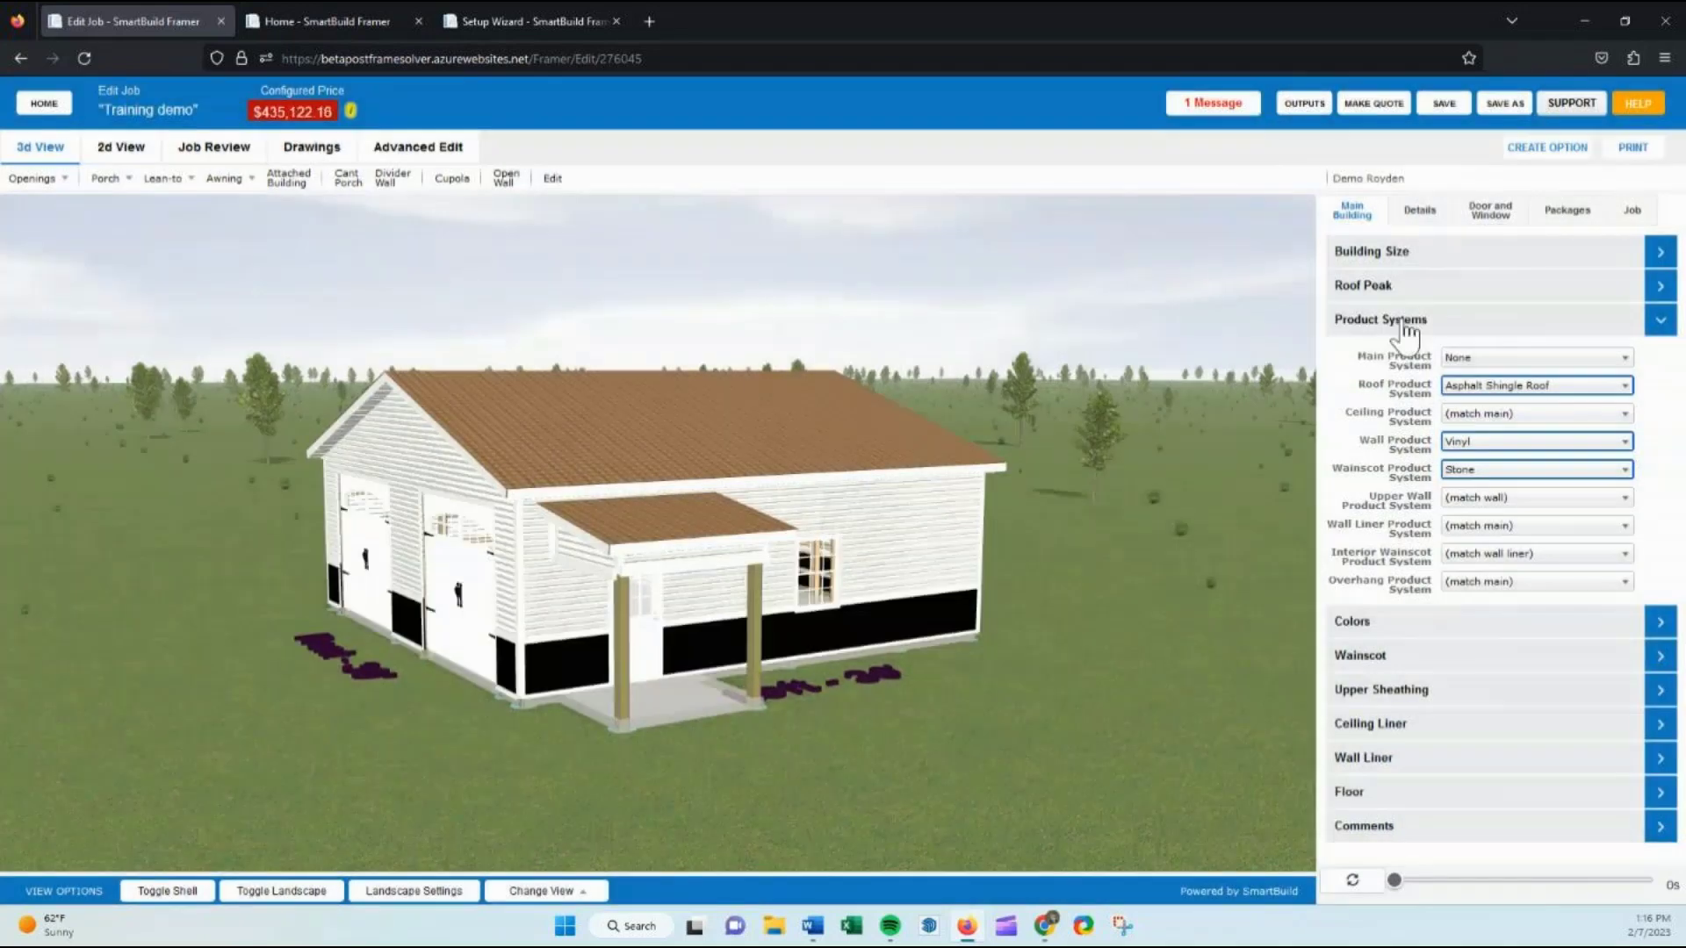
Examine the main building's color settings, the wainscot height and the available stone wainscot colors
{"action": "left_click", "coordinate": [1401, 320]}
{"action": "left_click", "coordinate": [1395, 358]}
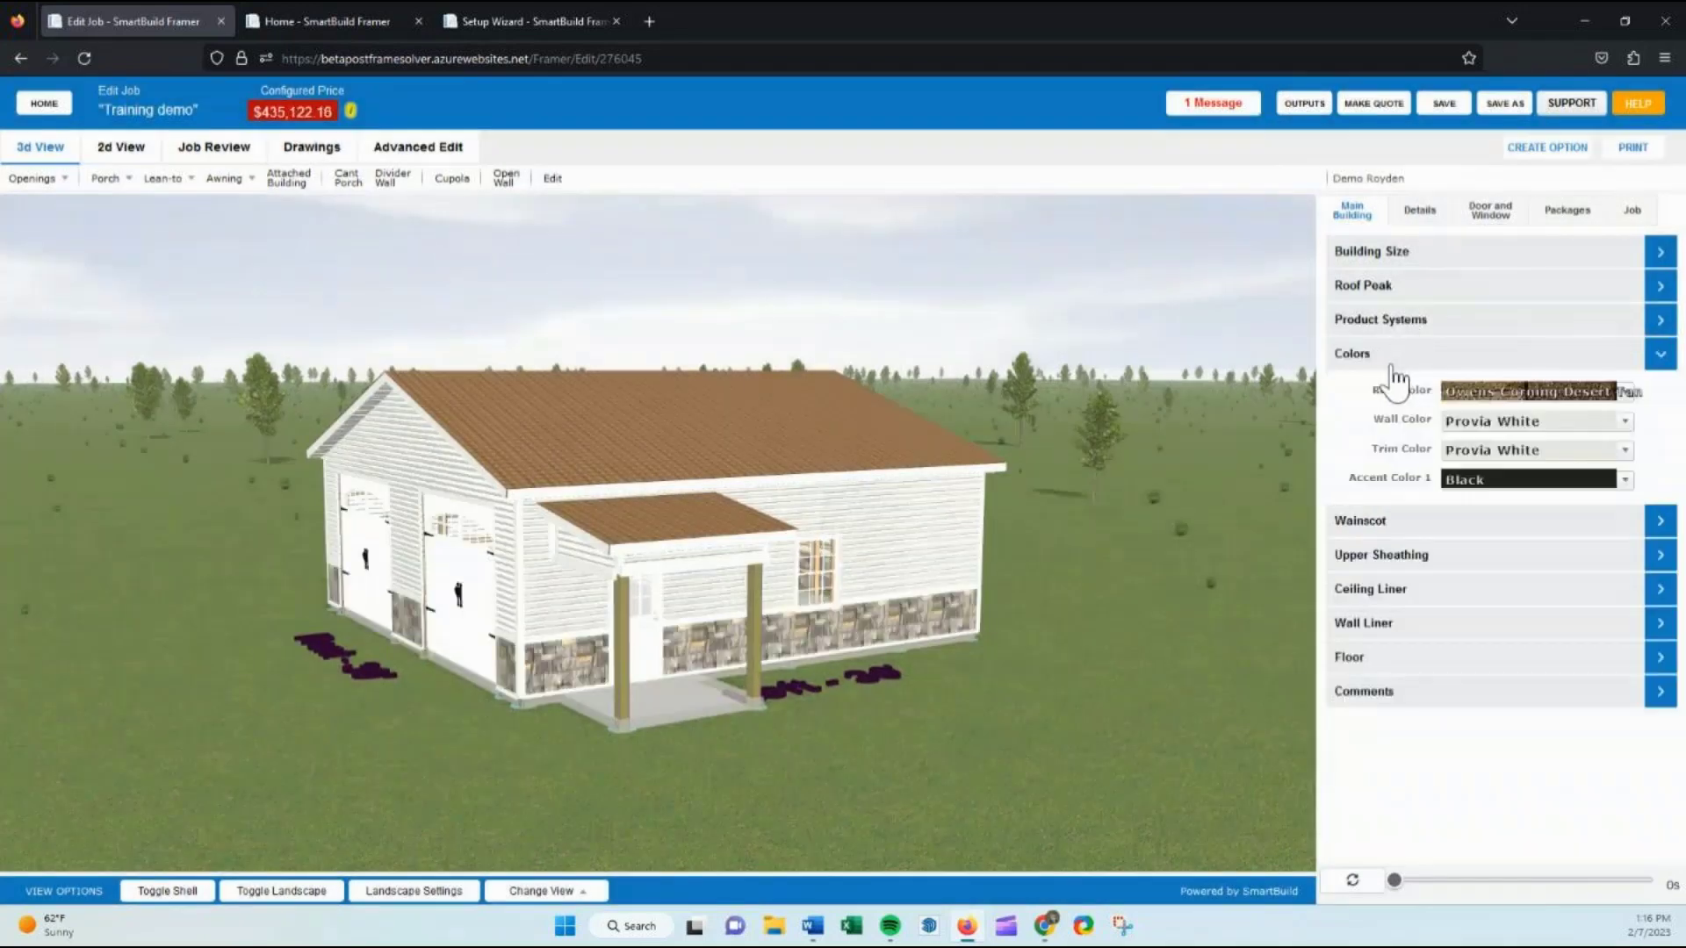
{"action": "left_click", "coordinate": [1422, 523]}
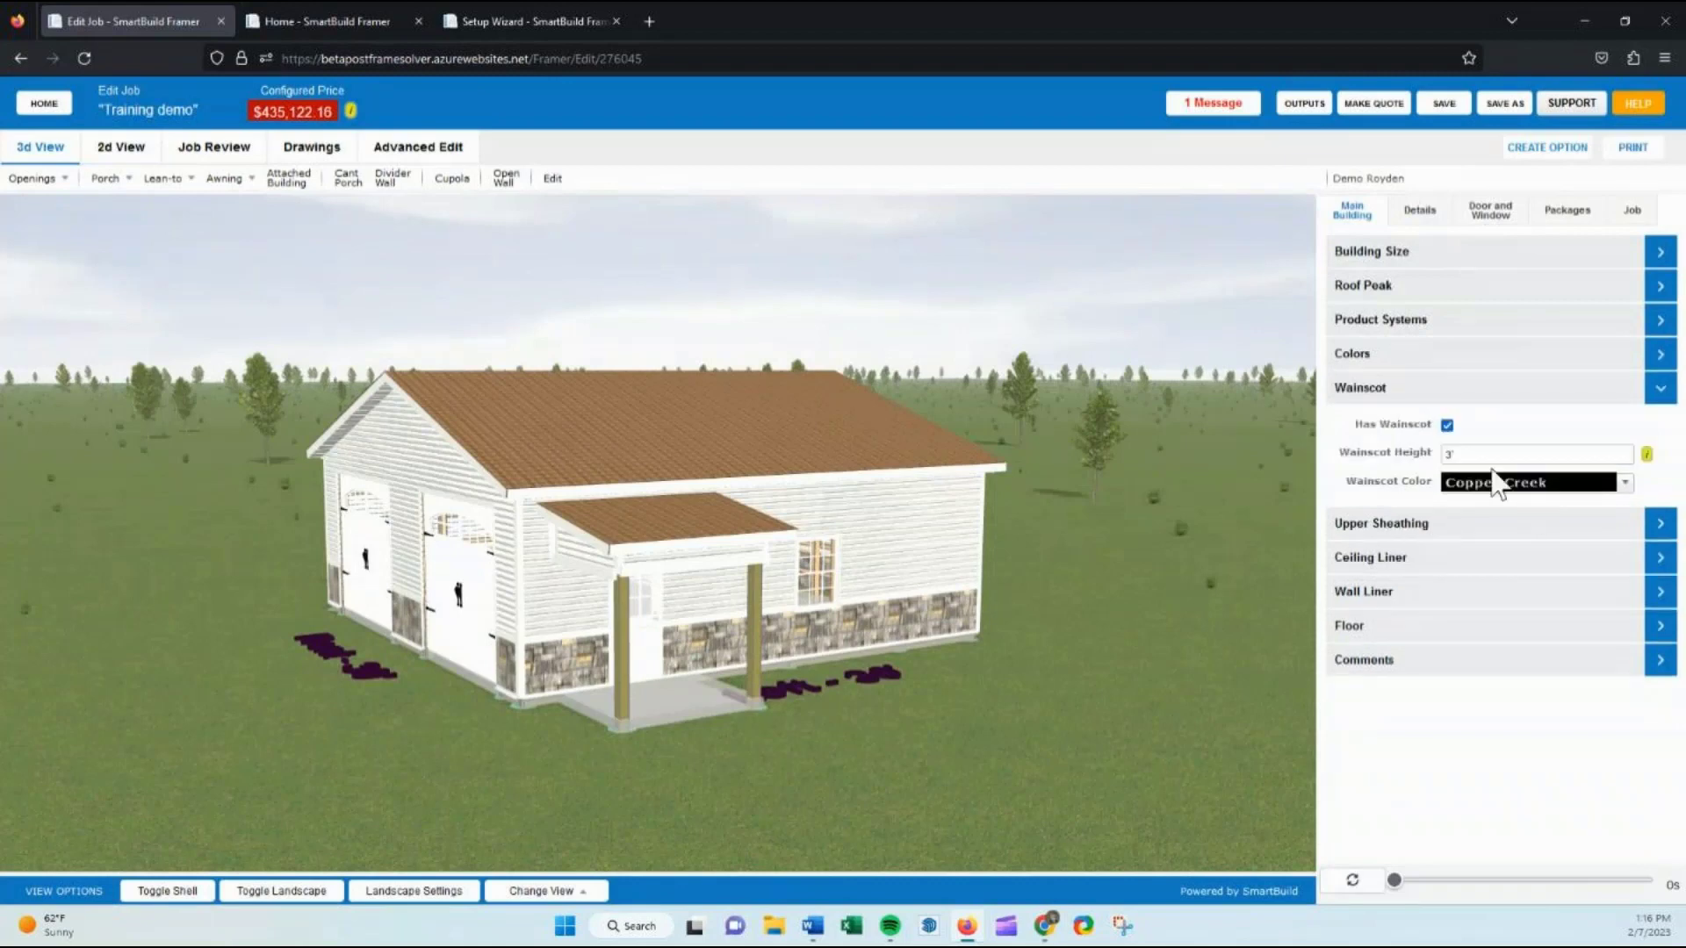
{"action": "left_click", "coordinate": [1505, 485]}
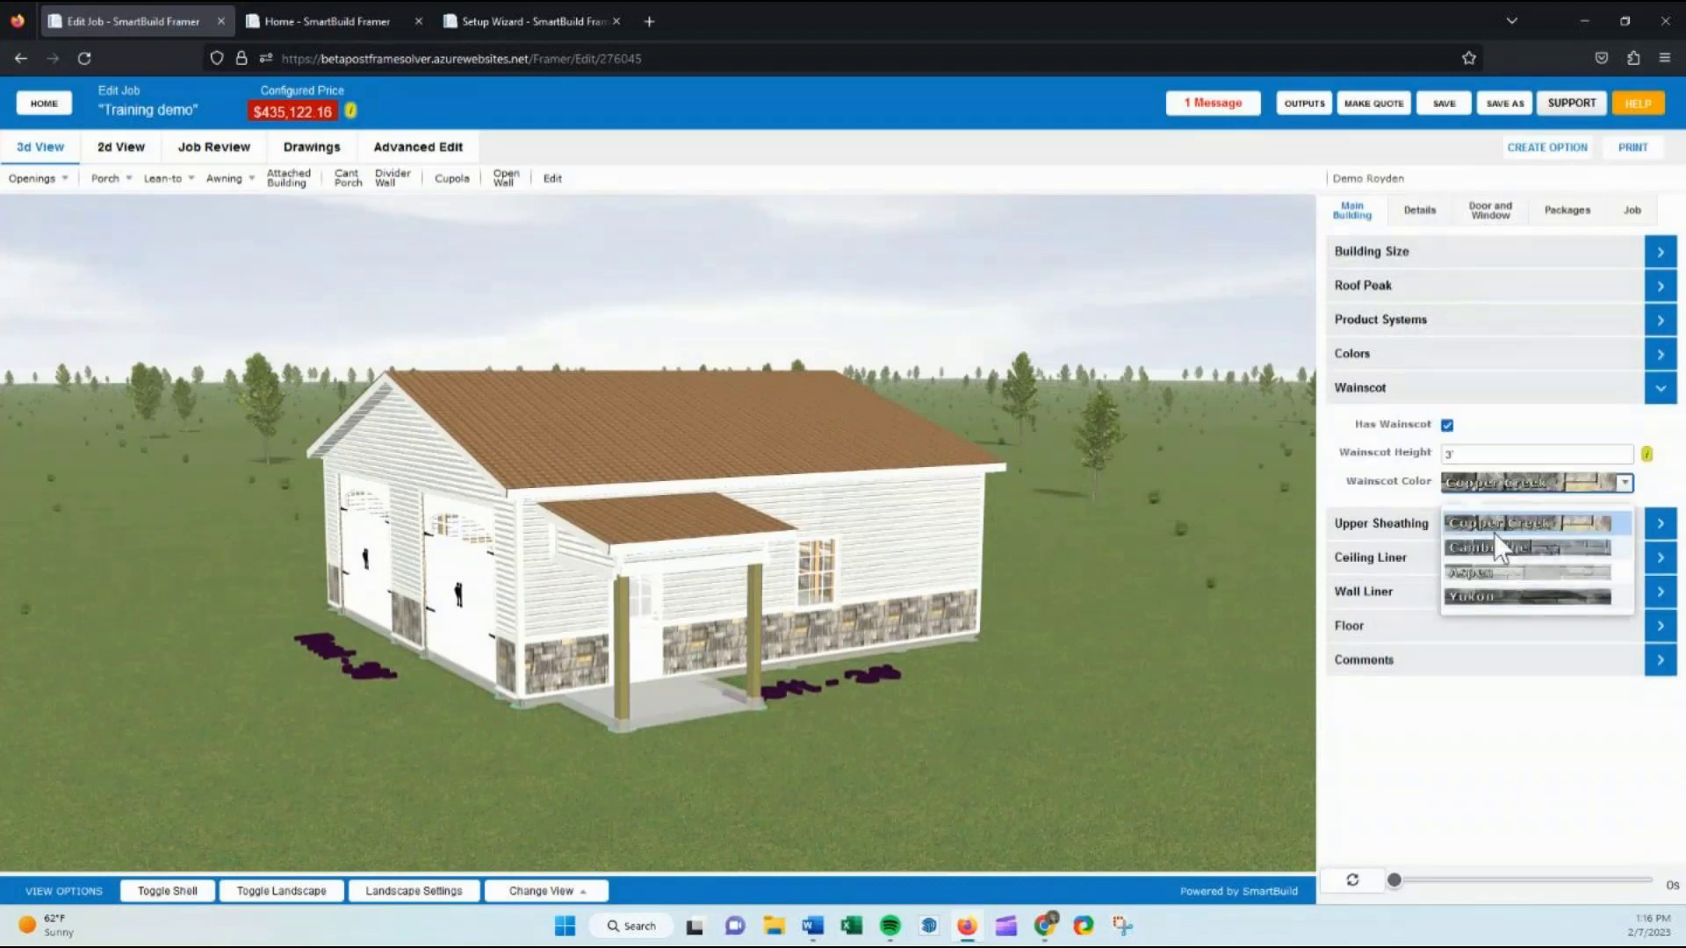
{"action": "left_click", "coordinate": [1383, 455]}
{"action": "left_click", "coordinate": [1370, 395]}
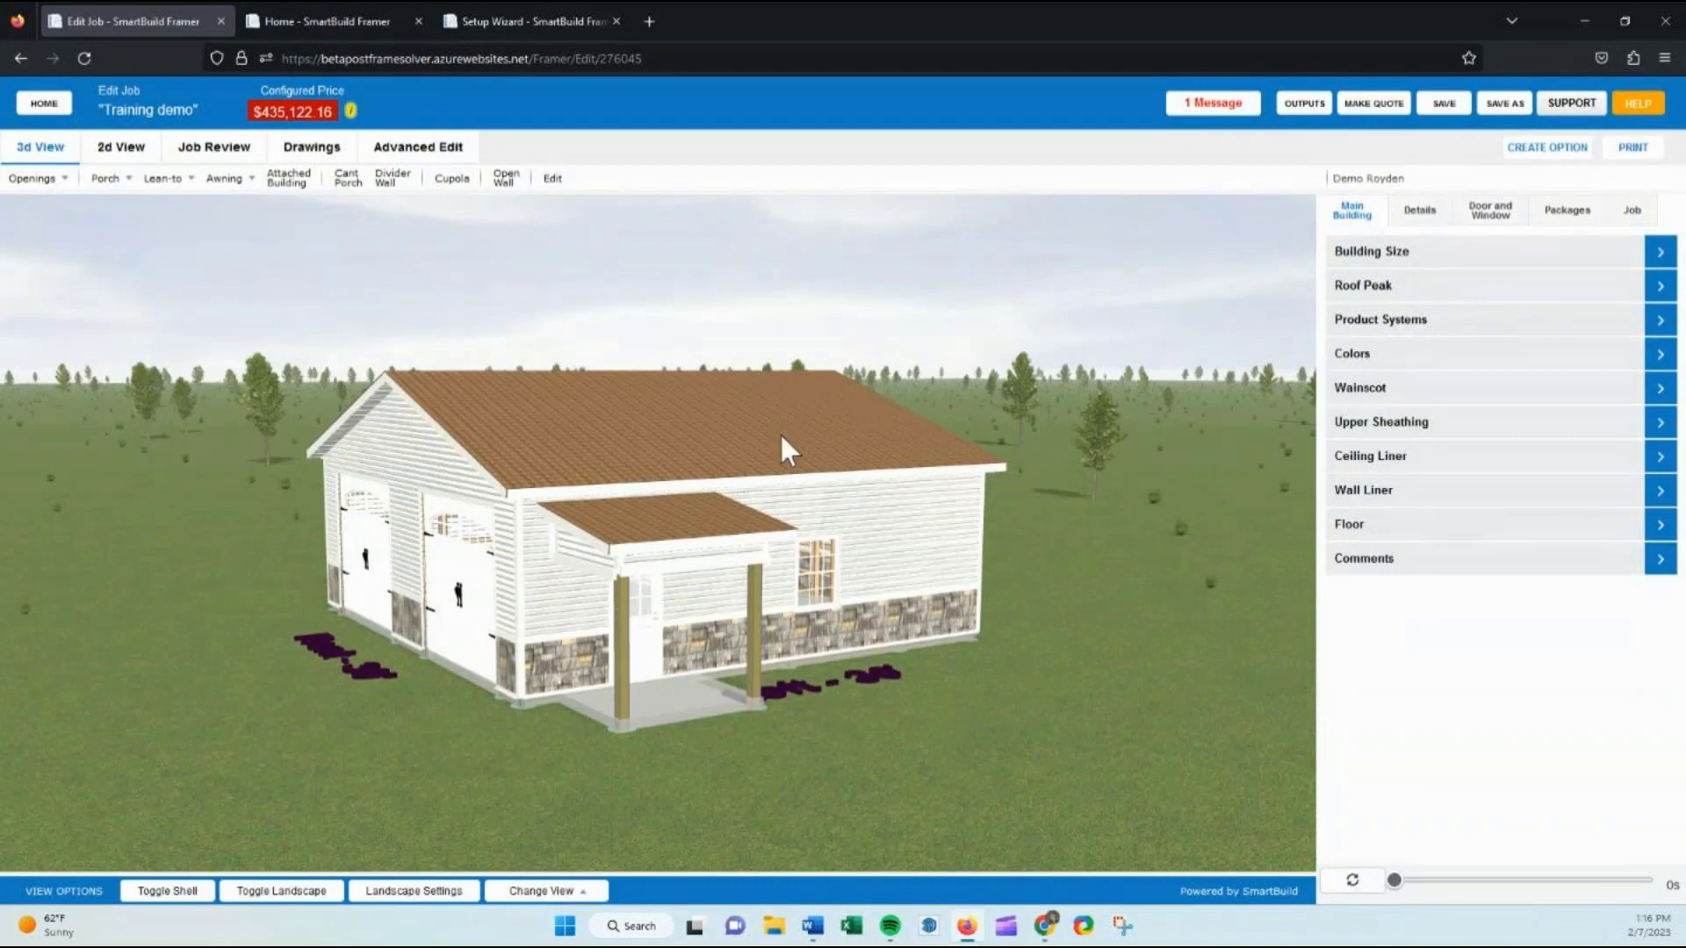
{"action": "left_click", "coordinate": [1367, 354]}
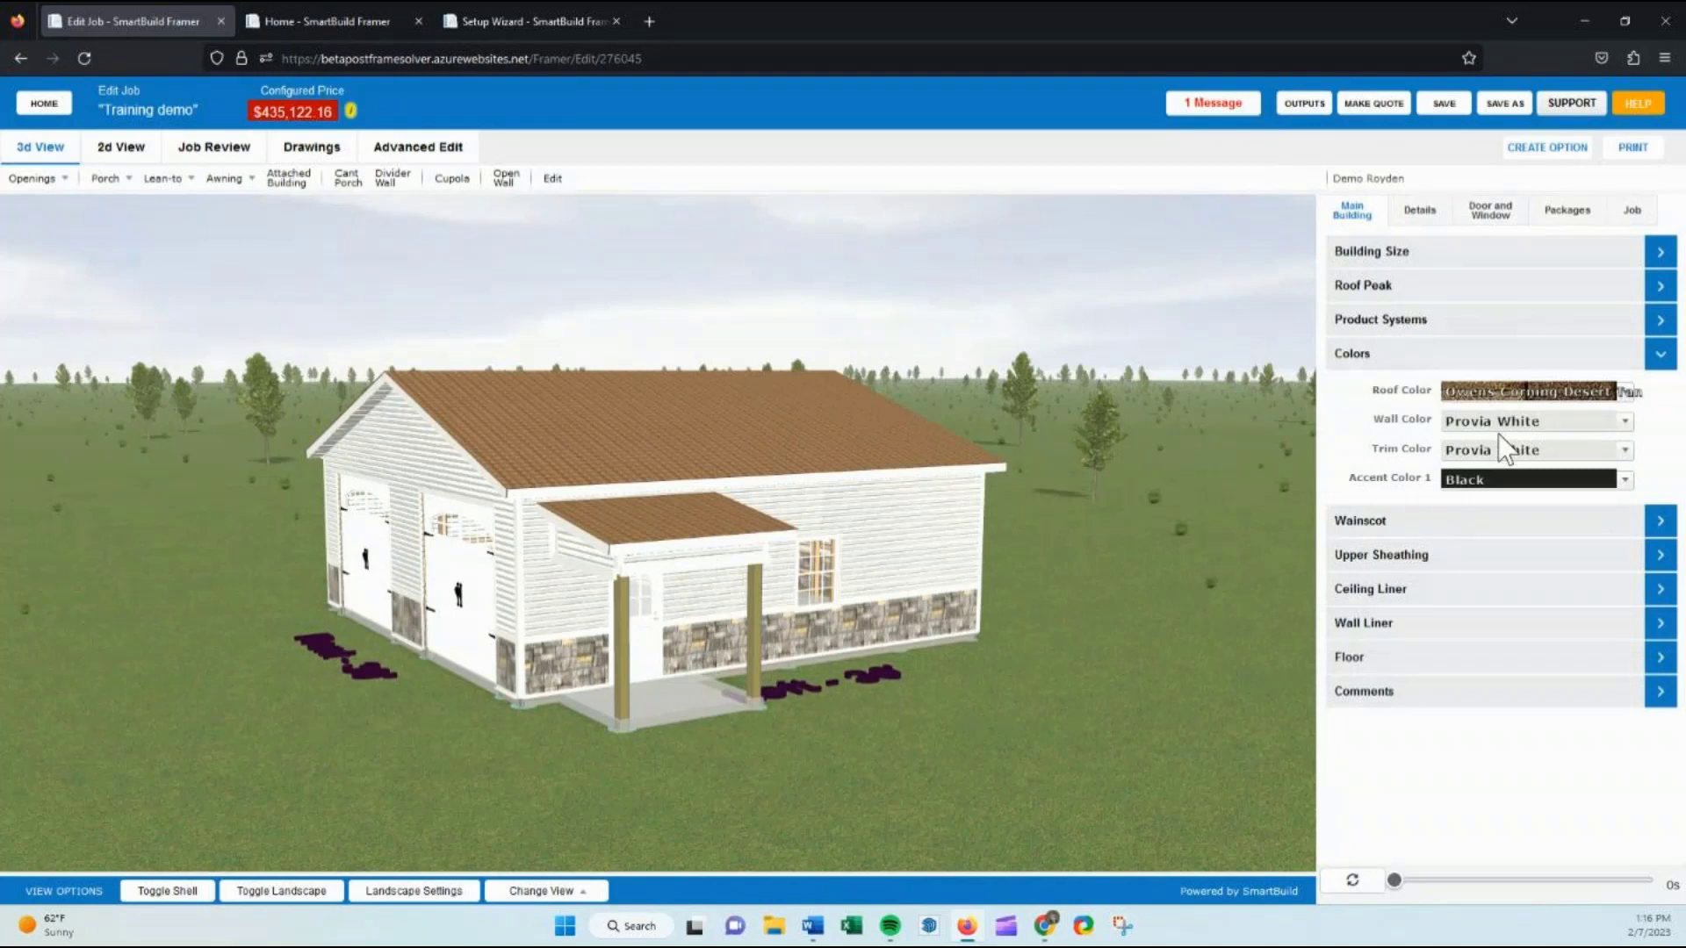
{"action": "left_click", "coordinate": [1424, 354]}
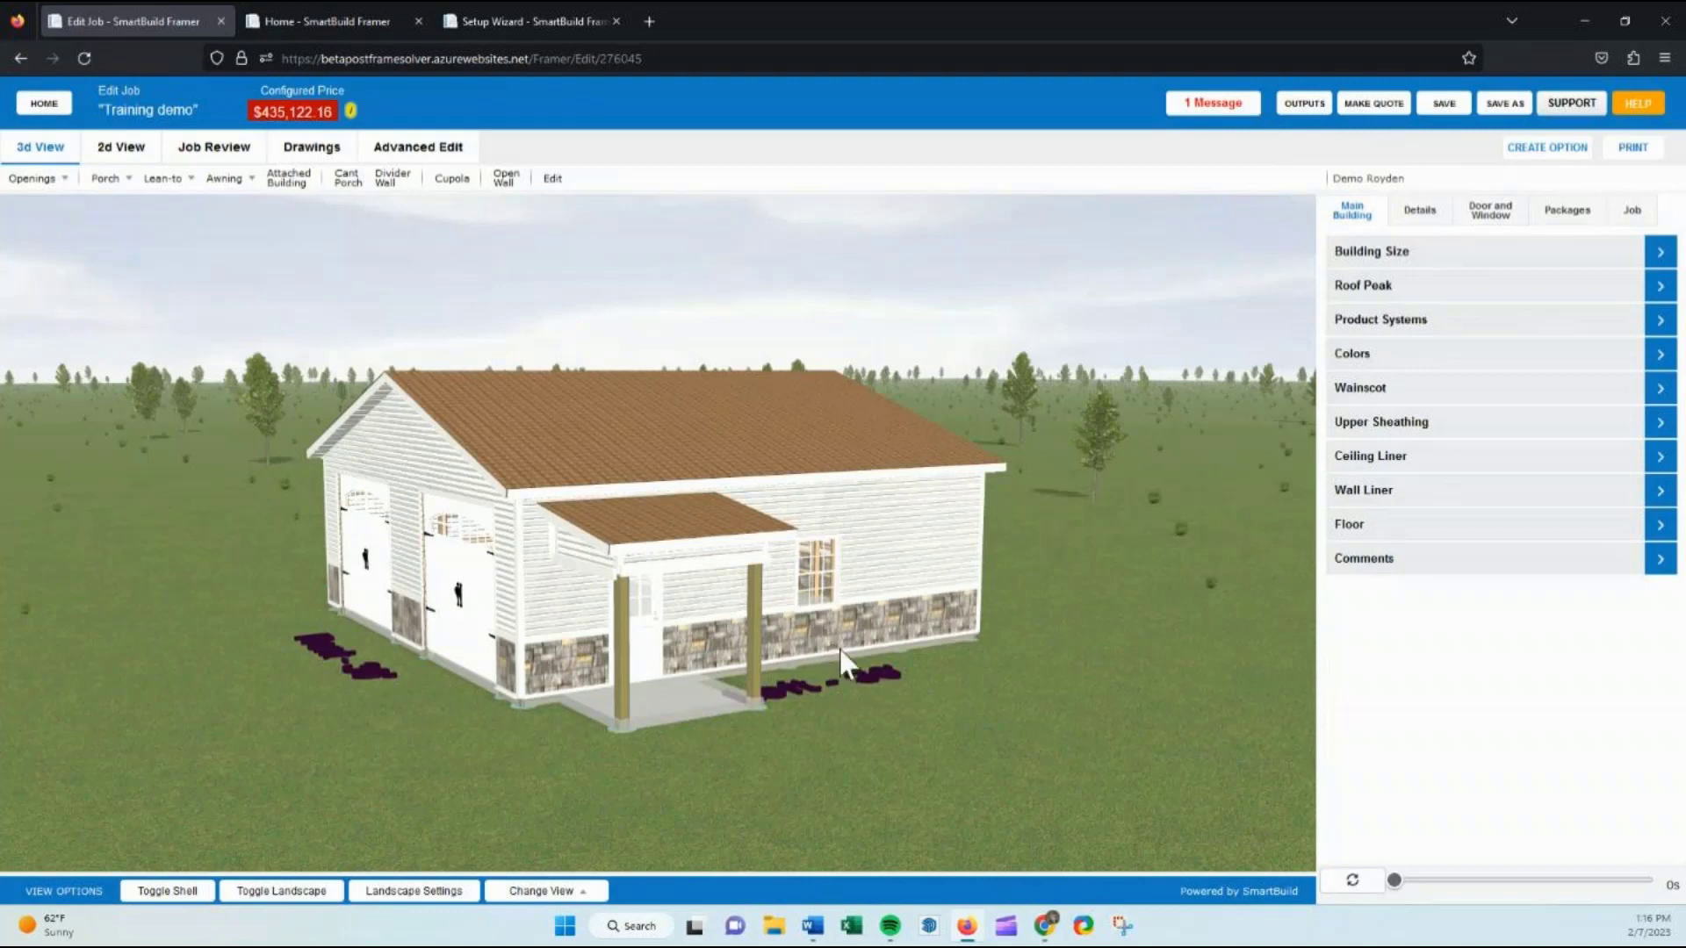
{"action": "left_click_drag", "start_coordinate": [843, 683], "coordinate": [861, 679]}
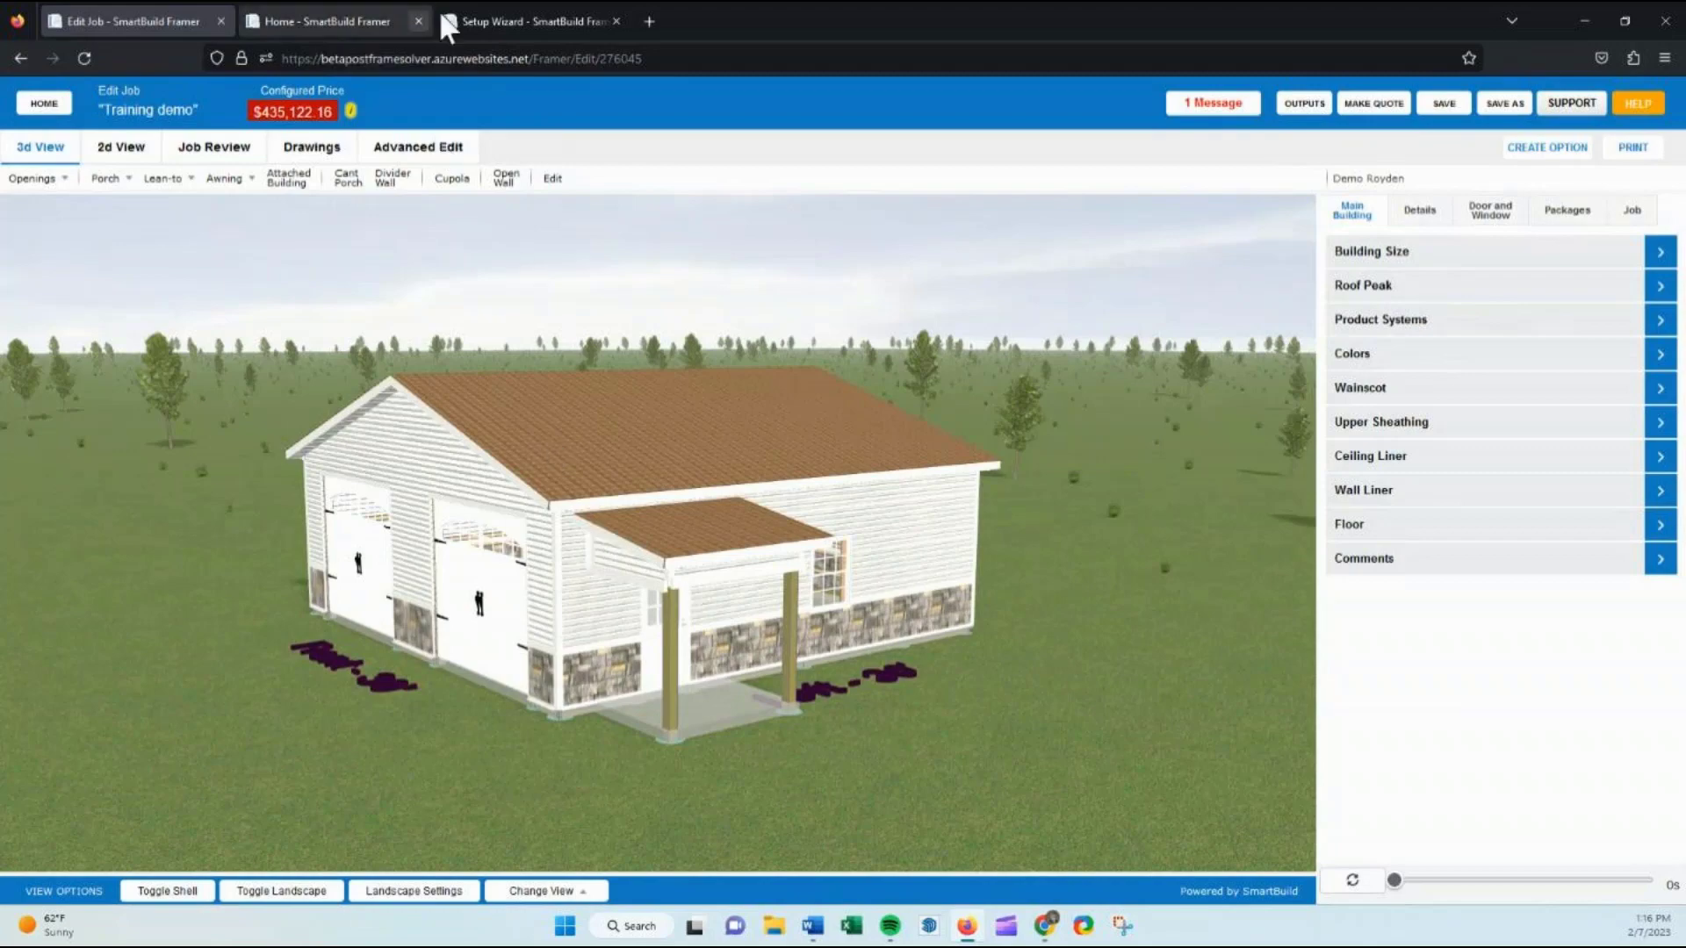
In the post-frame Setup Wizard, start a new product system with the description AG Panel and the key AGPN
{"action": "left_click", "coordinate": [524, 27]}
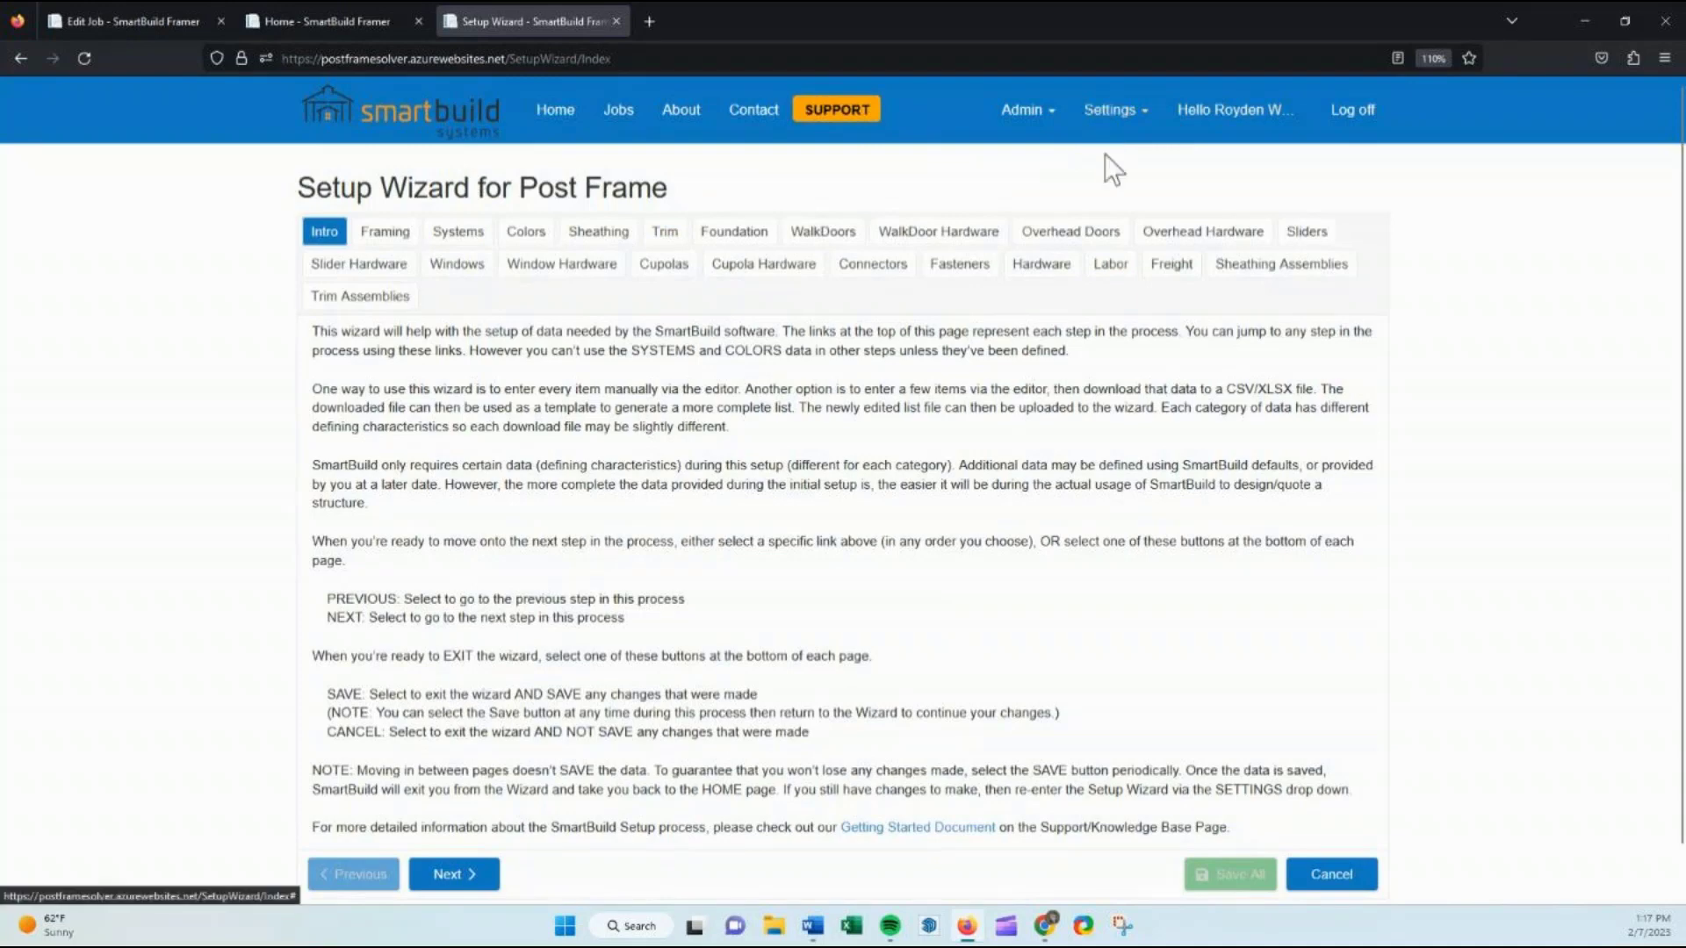
{"action": "left_click", "coordinate": [458, 234]}
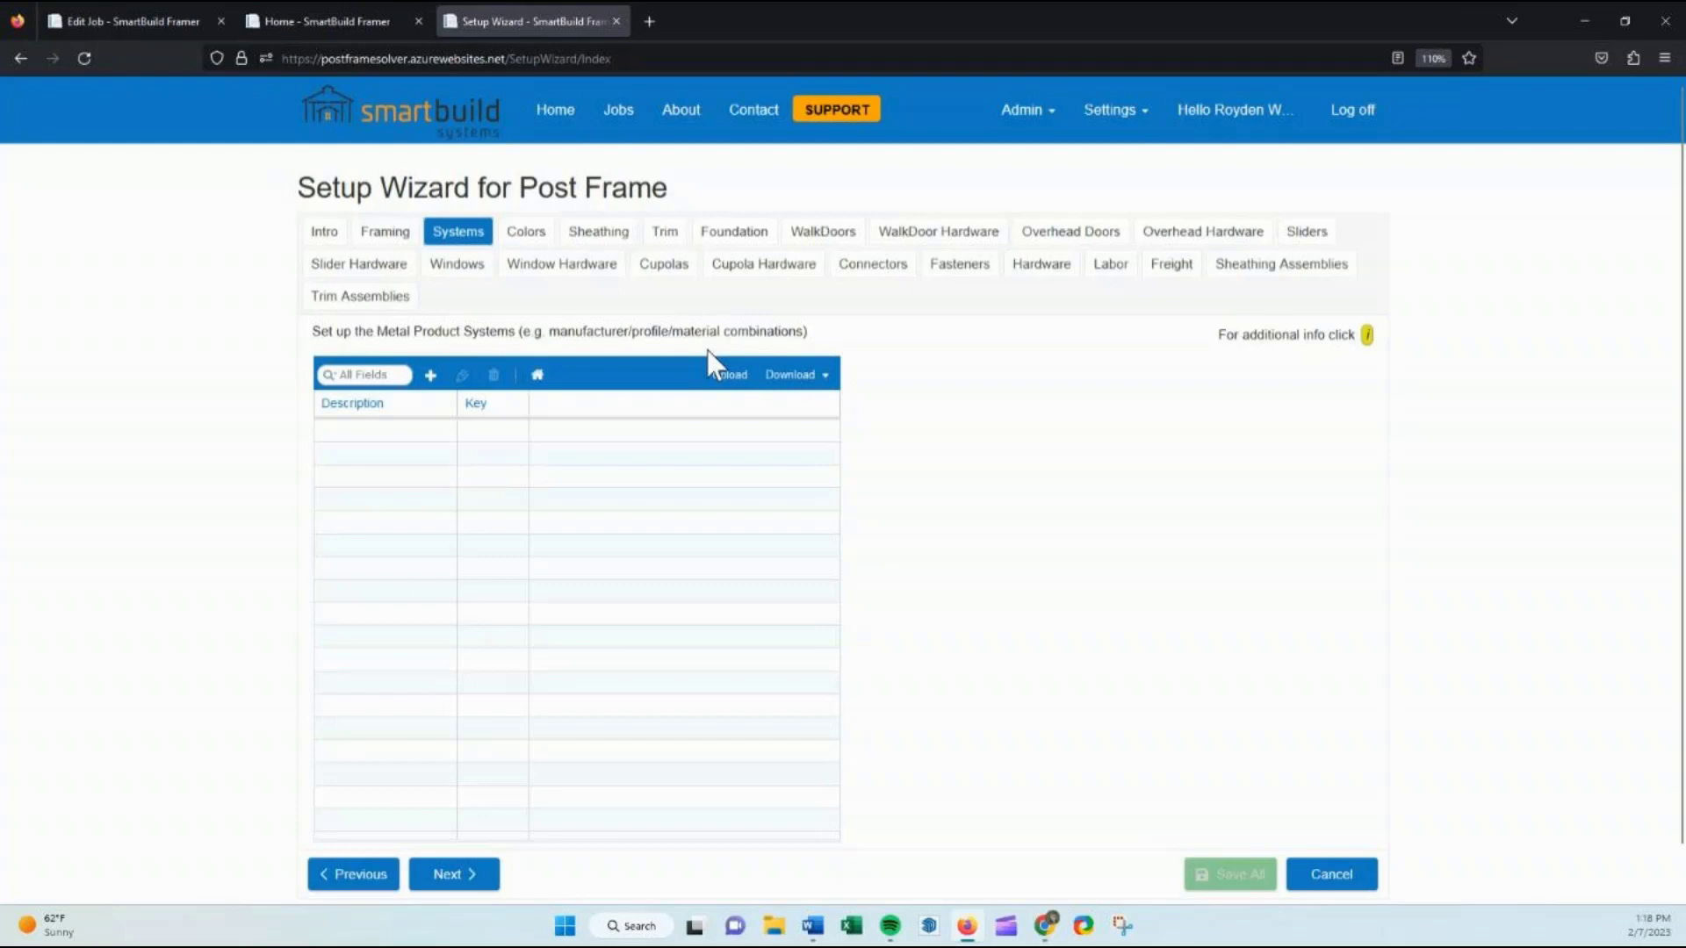
{"action": "left_click", "coordinate": [430, 375]}
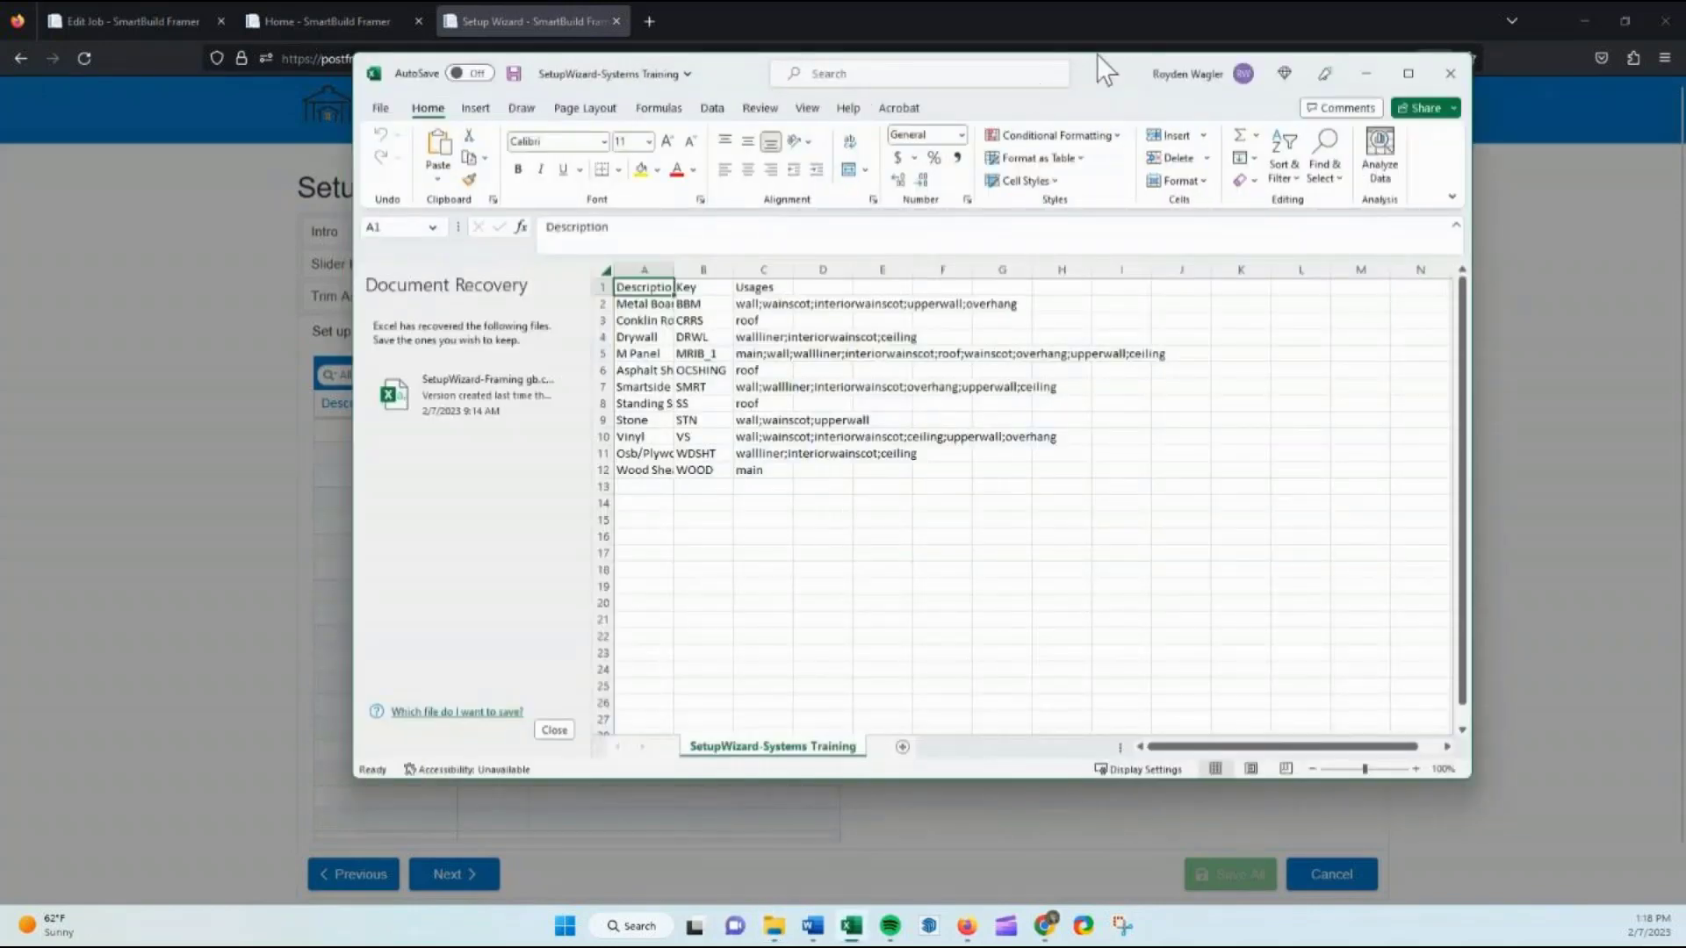
{"action": "left_click_drag", "start_coordinate": [1100, 72], "coordinate": [1088, 947]}
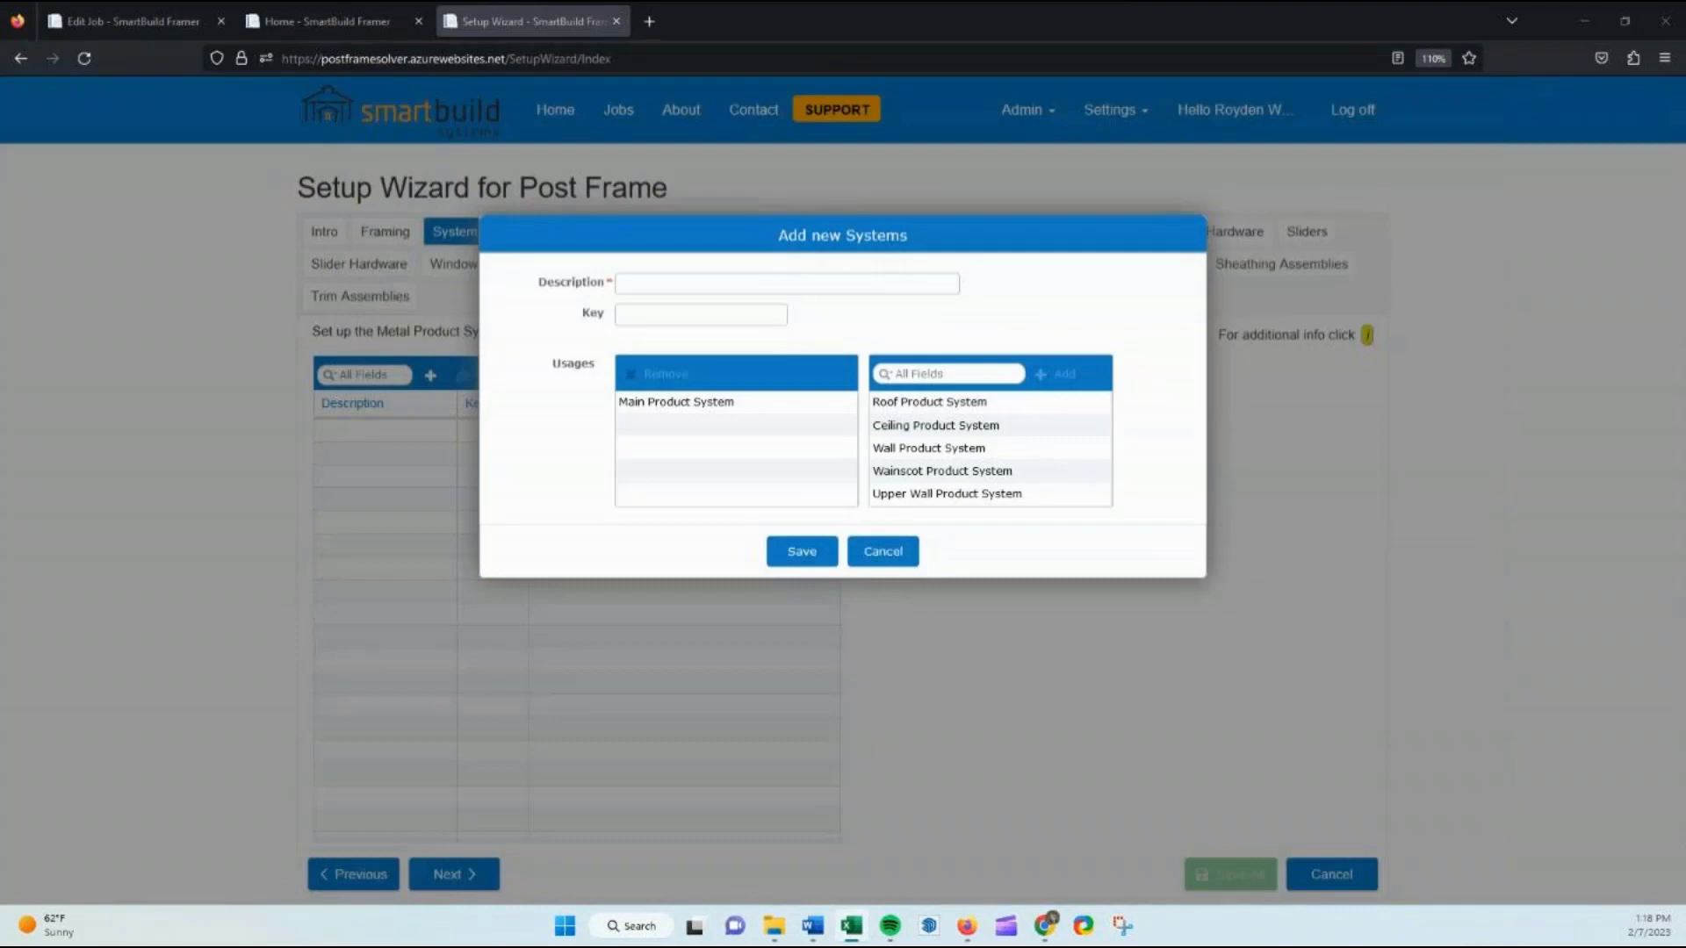
{"action": "left_click", "coordinate": [639, 286]}
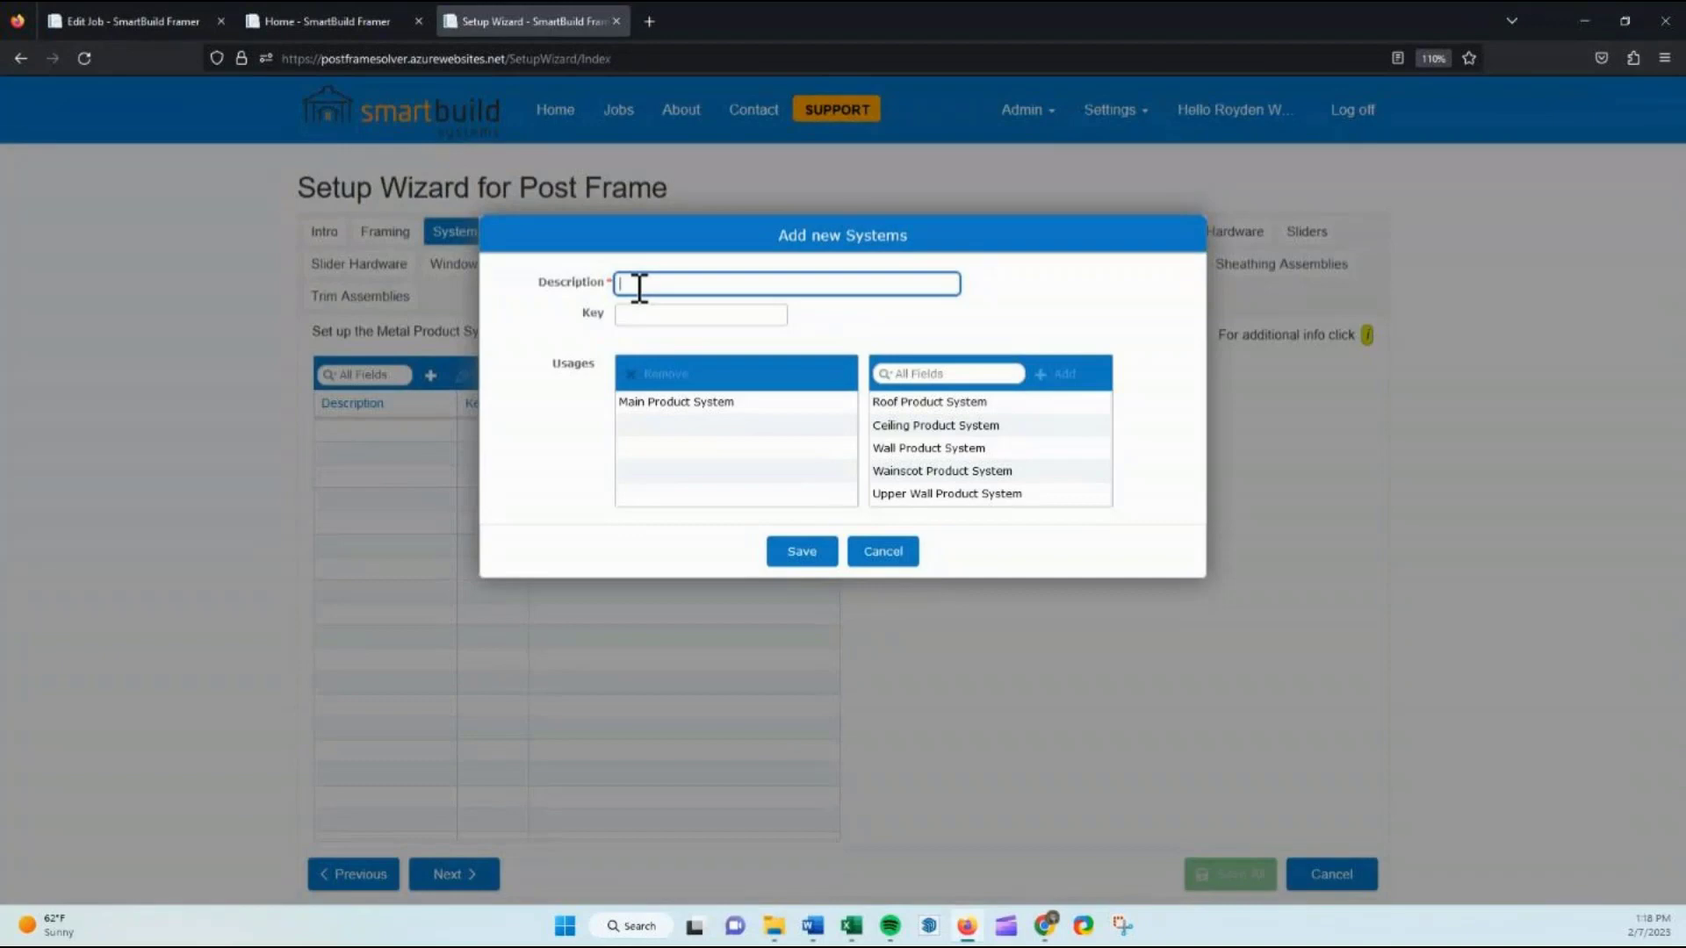
{"action": "type", "text": "AG Panel"}
{"action": "left_click", "coordinate": [652, 317]}
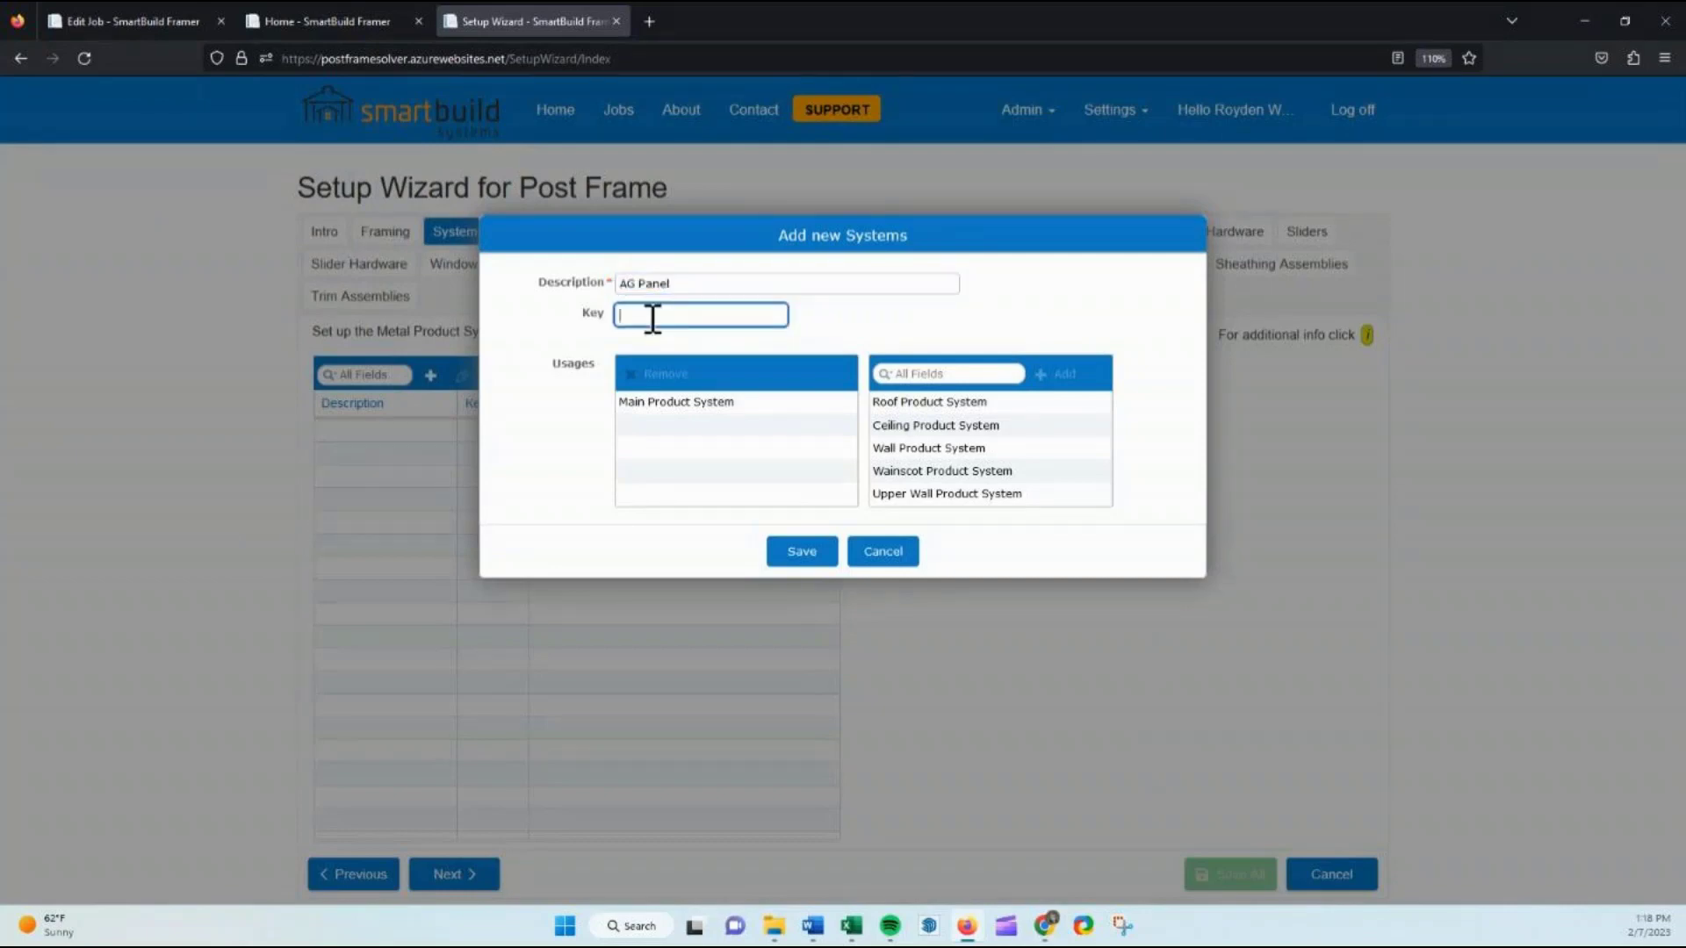
{"action": "type", "text": "AGPN"}
{"action": "left_click", "coordinate": [842, 313]}
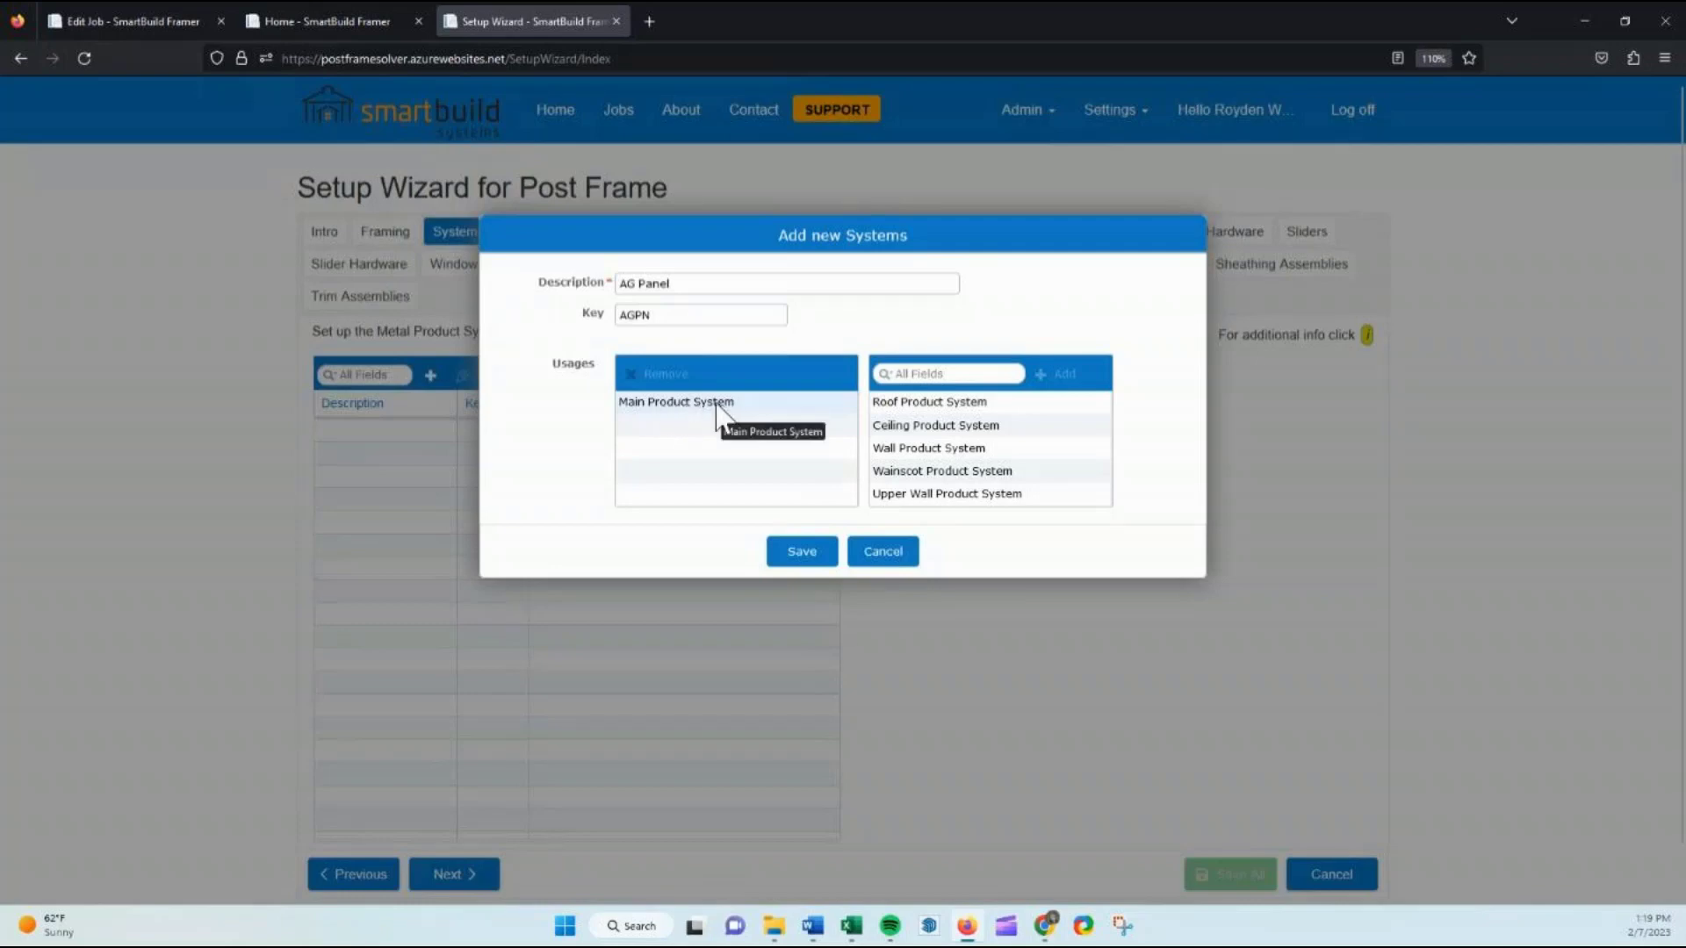
Replace the AG Panel system's Main usage with the Roof, Ceiling, Wall, Wainscot, Upper Wall, Wall Liner, Interior Wainscot and Overhang usages
{"action": "left_click", "coordinate": [666, 403]}
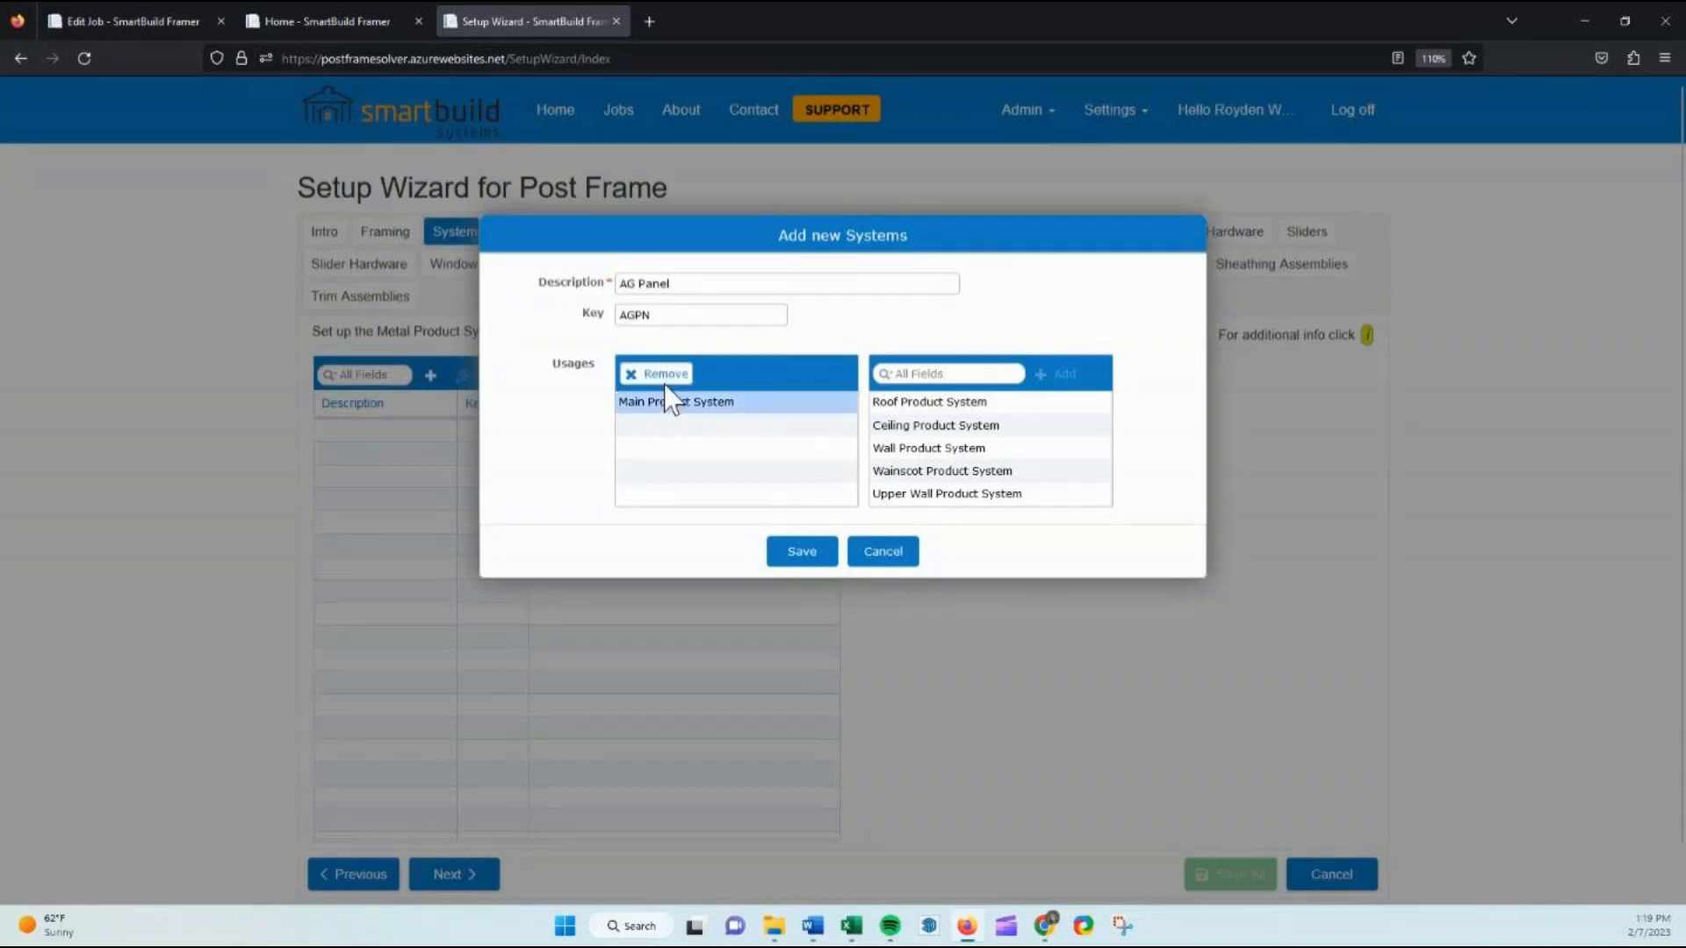
{"action": "left_click", "coordinate": [663, 375]}
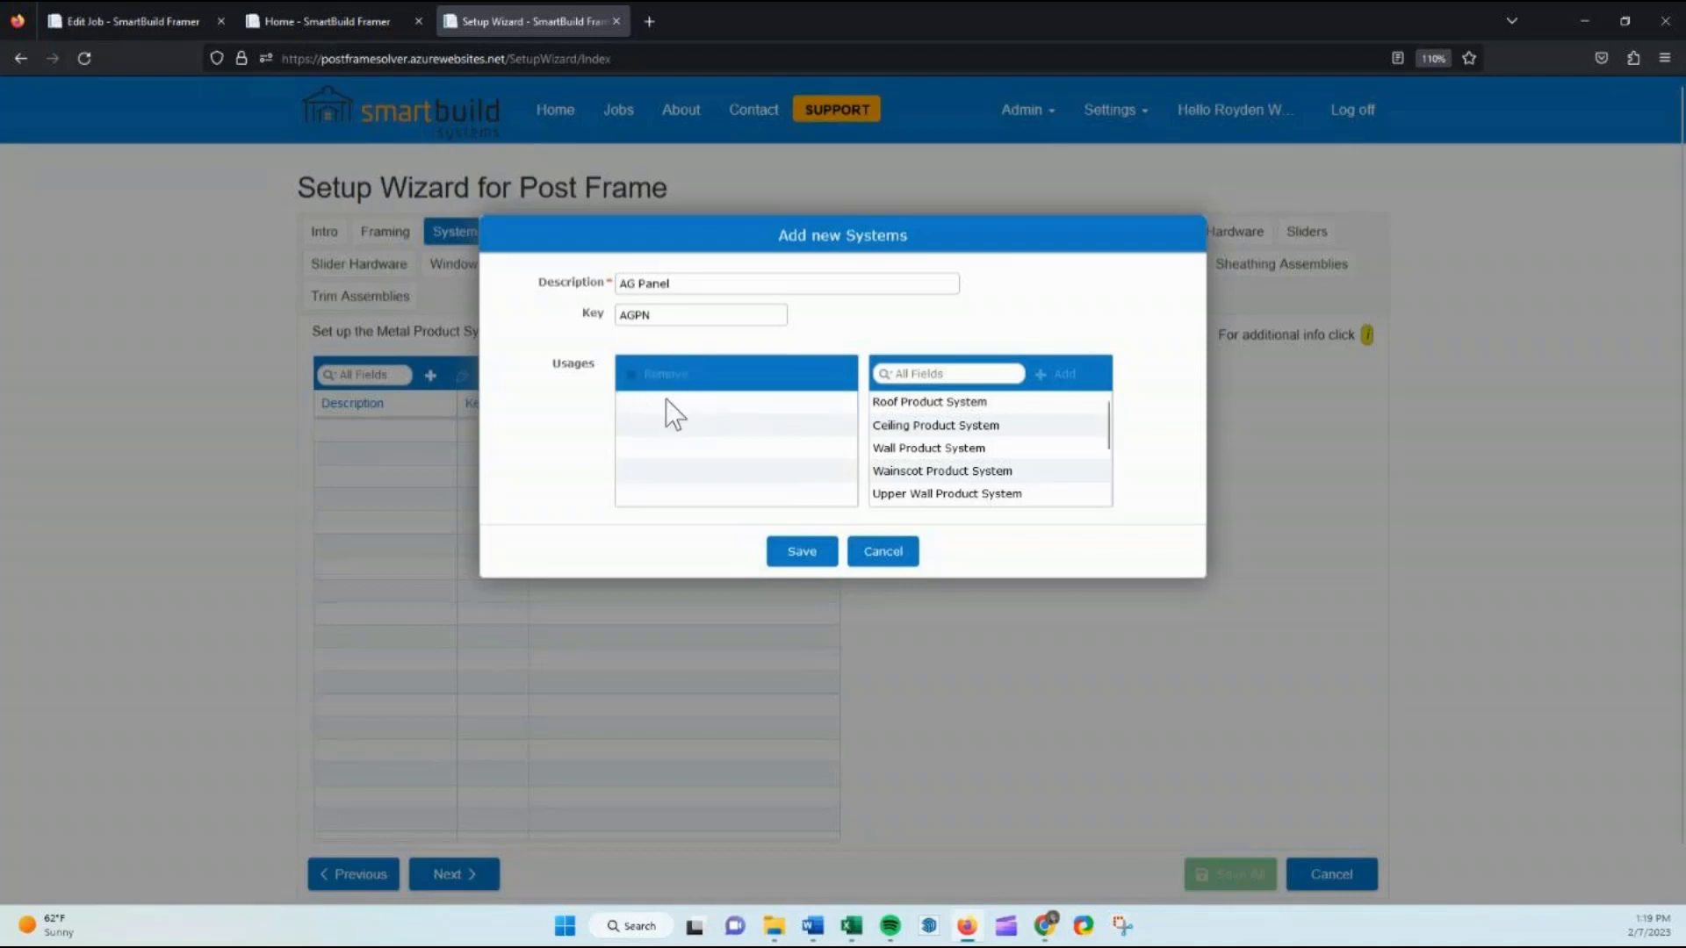
{"action": "scroll", "coordinate": [966, 457], "scroll_direction": "down", "scroll_amount": 3}
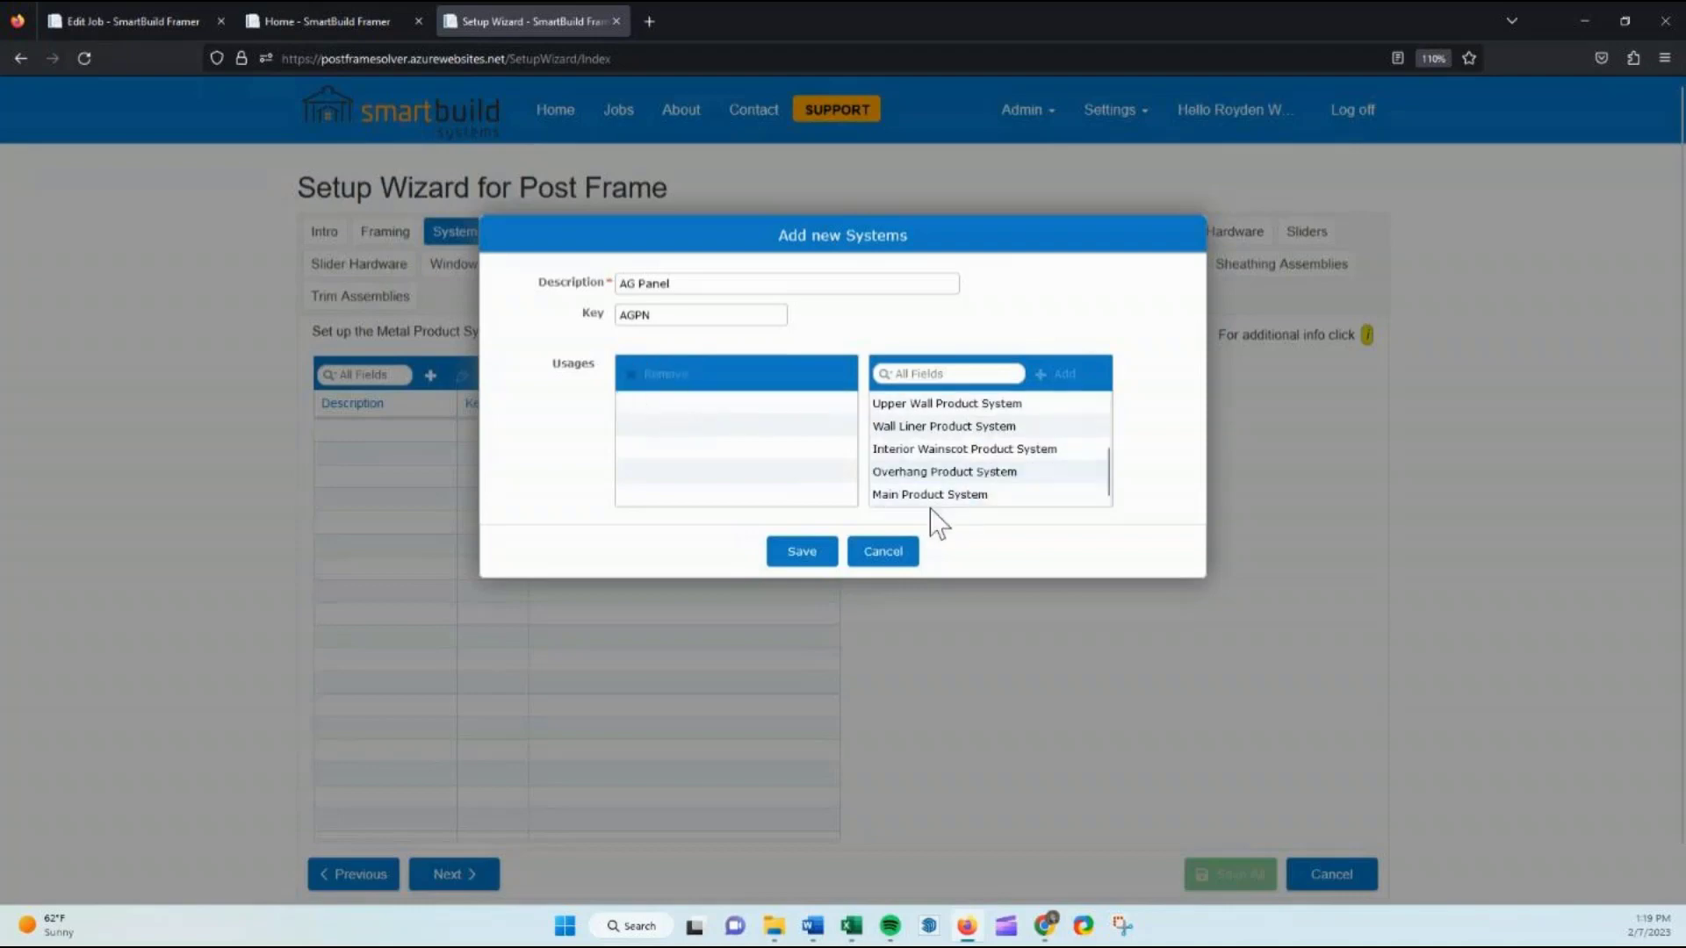
{"action": "scroll", "coordinate": [938, 483], "scroll_direction": "up", "scroll_amount": 3}
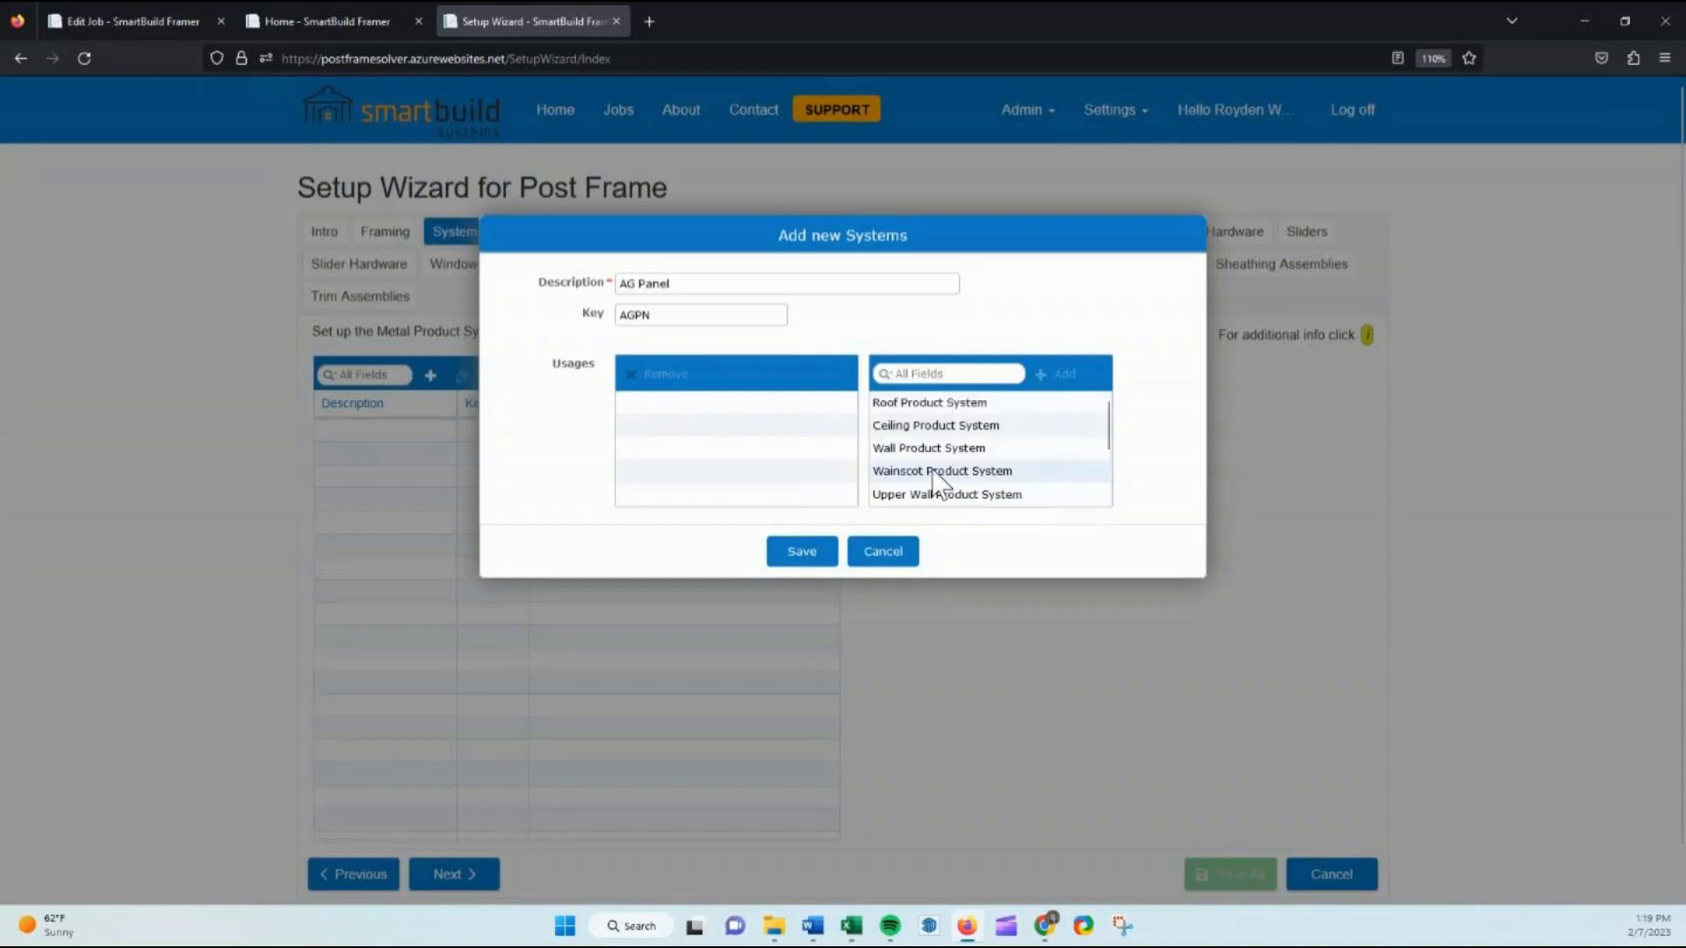
{"action": "scroll", "coordinate": [919, 479], "scroll_direction": "down", "scroll_amount": 3}
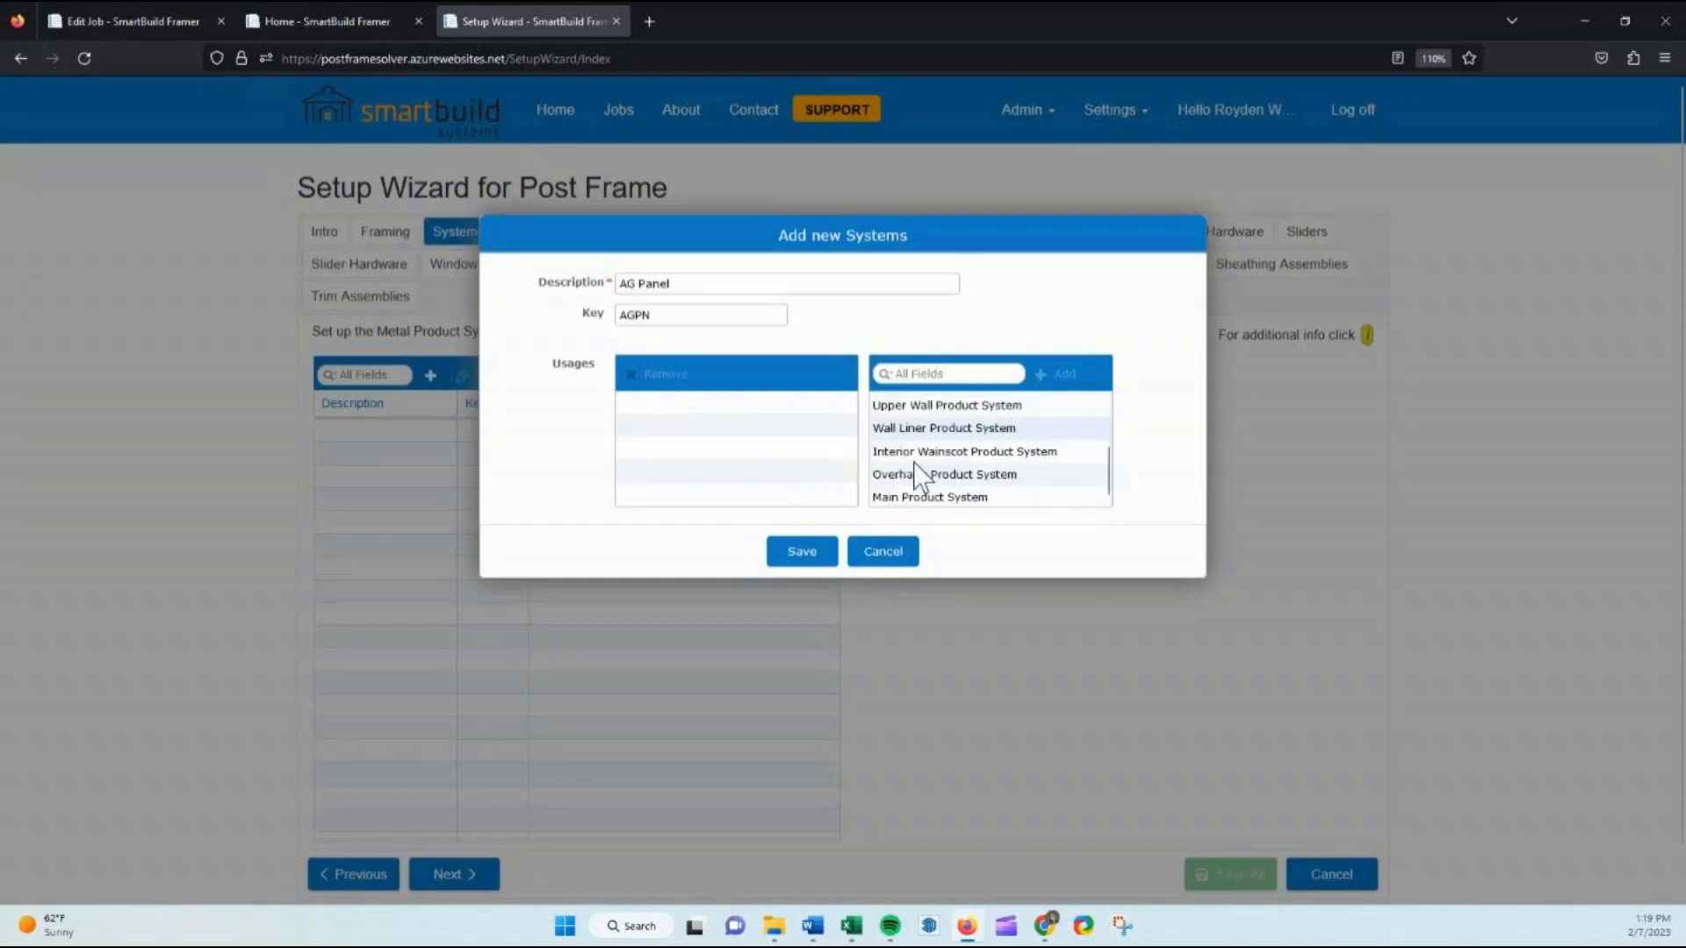
{"action": "scroll", "coordinate": [915, 478], "scroll_direction": "up", "scroll_amount": 3}
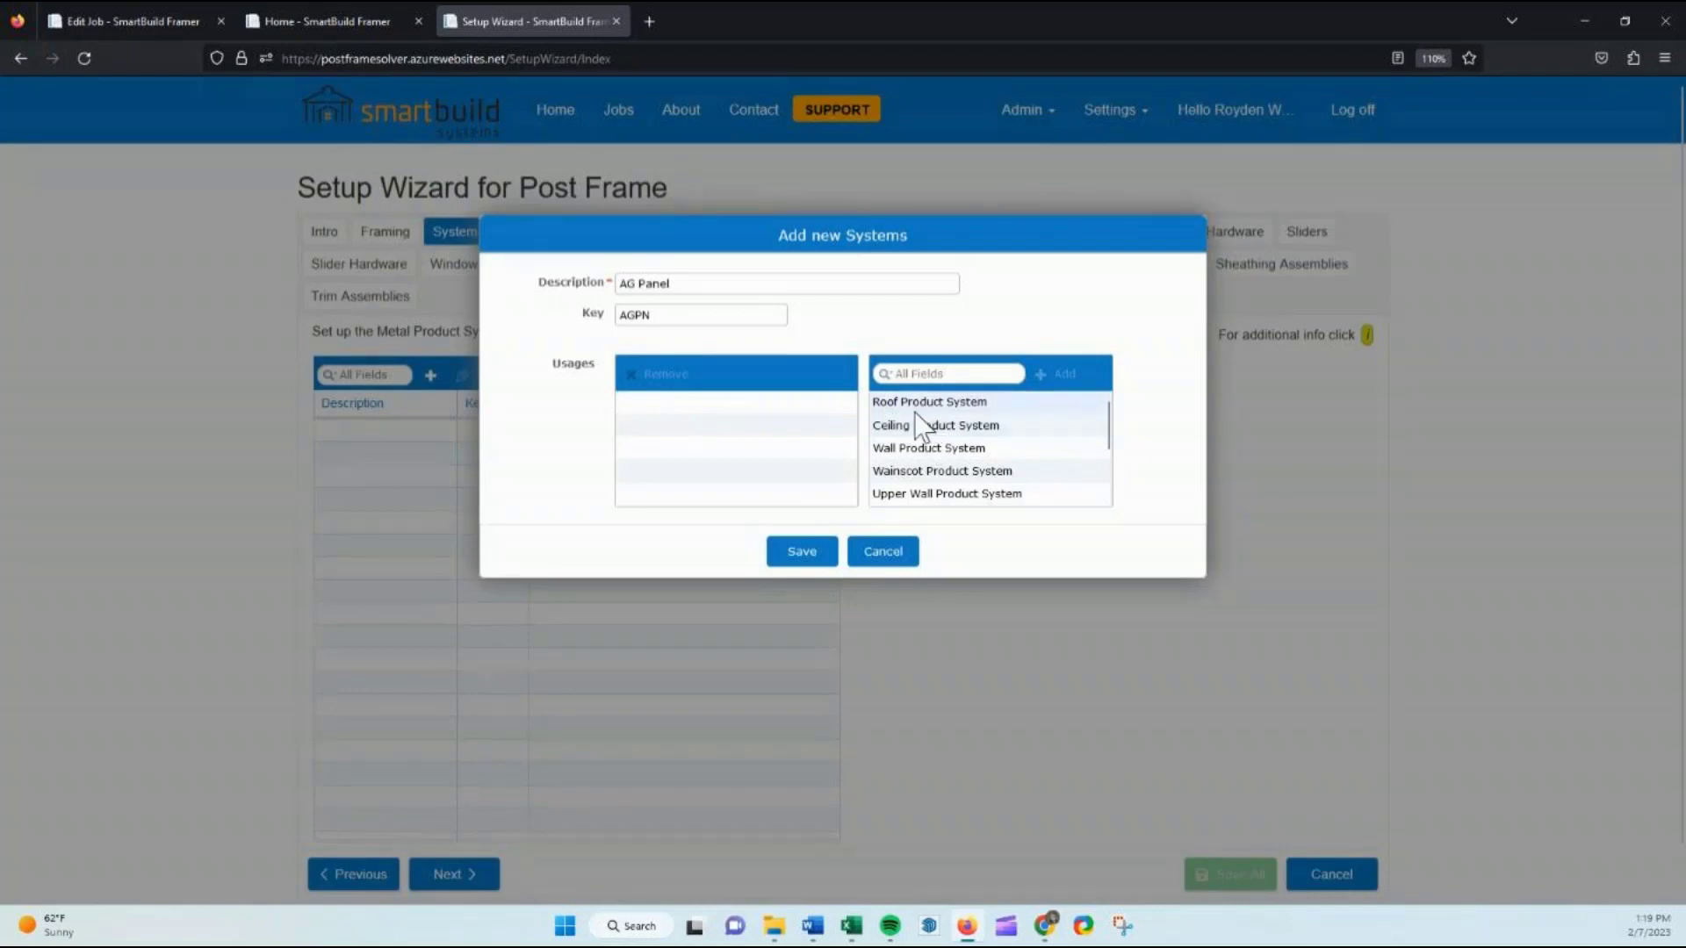
{"action": "left_click_drag", "start_coordinate": [905, 404], "coordinate": [933, 509]}
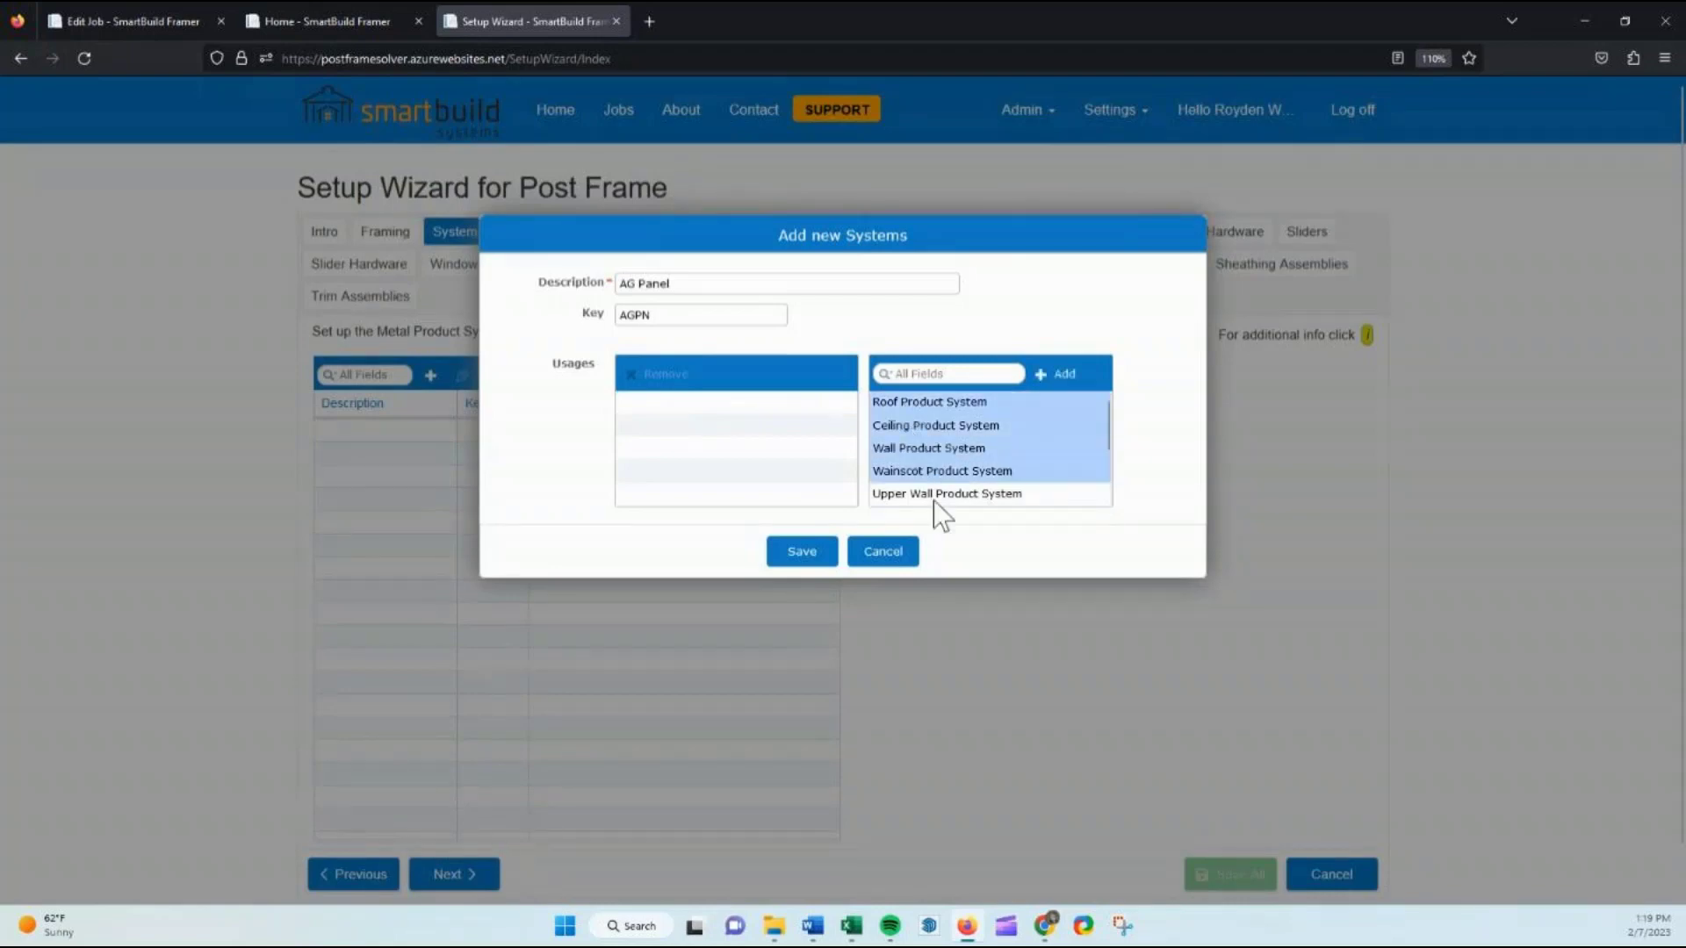
{"action": "left_click", "coordinate": [1073, 378]}
{"action": "left_click_drag", "start_coordinate": [975, 395], "coordinate": [968, 453]}
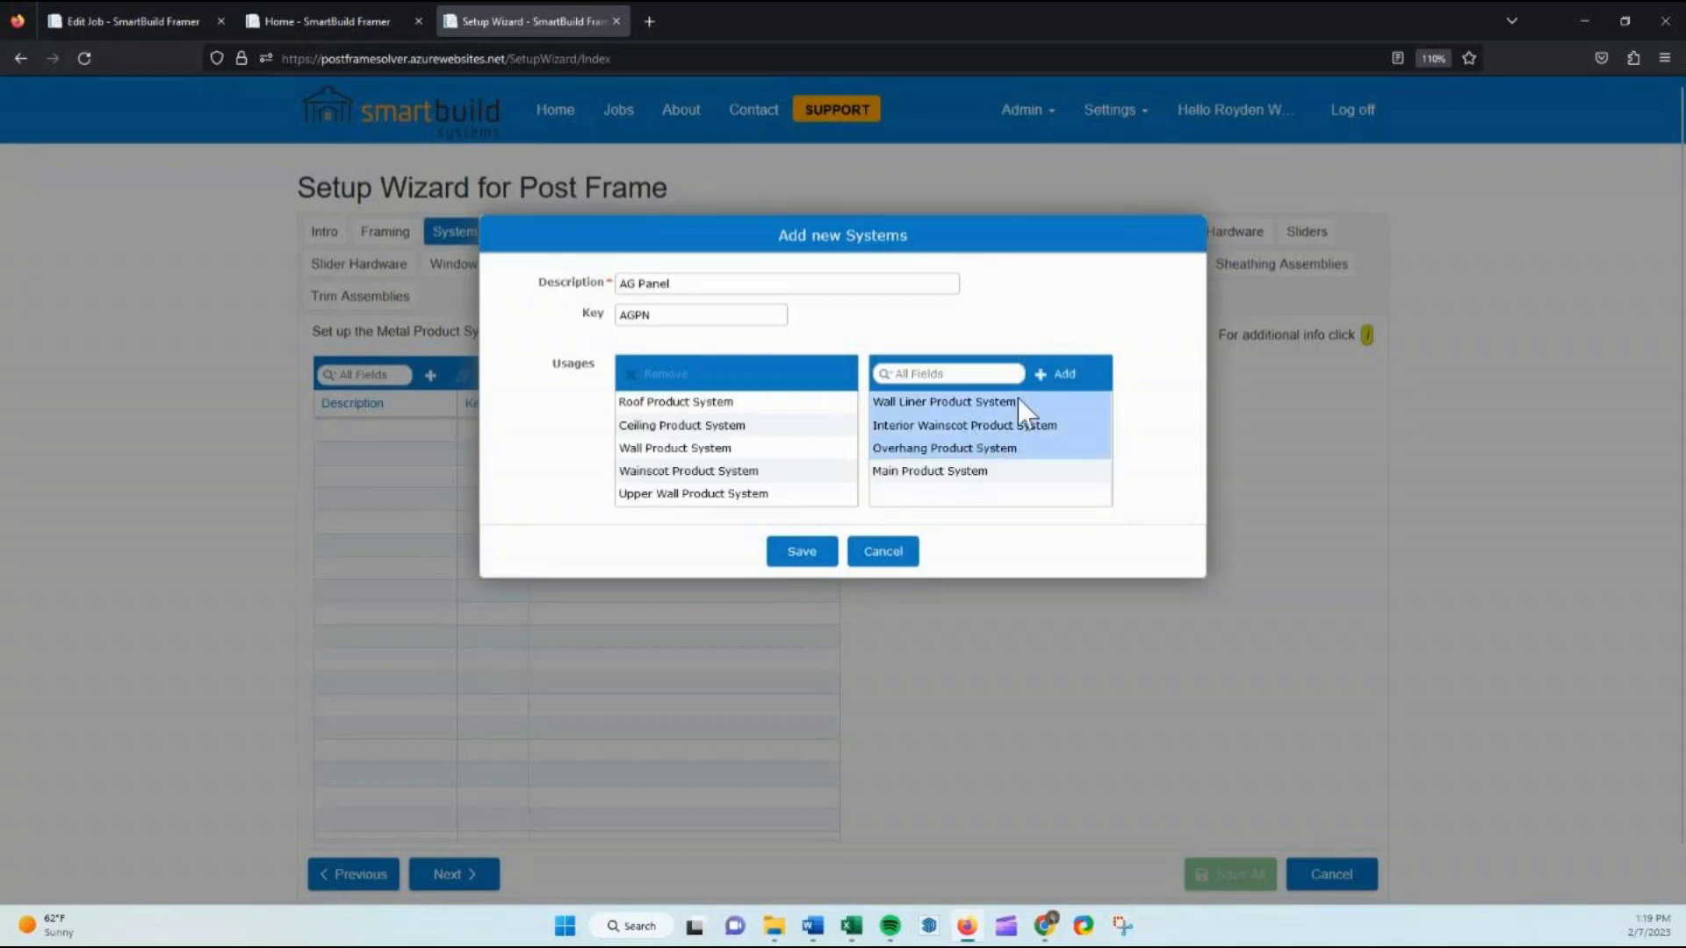
{"action": "left_click", "coordinate": [1073, 377]}
Review the usages assigned to the AG Panel system and save the new system
{"action": "scroll", "coordinate": [773, 460], "scroll_direction": "down", "scroll_amount": 2}
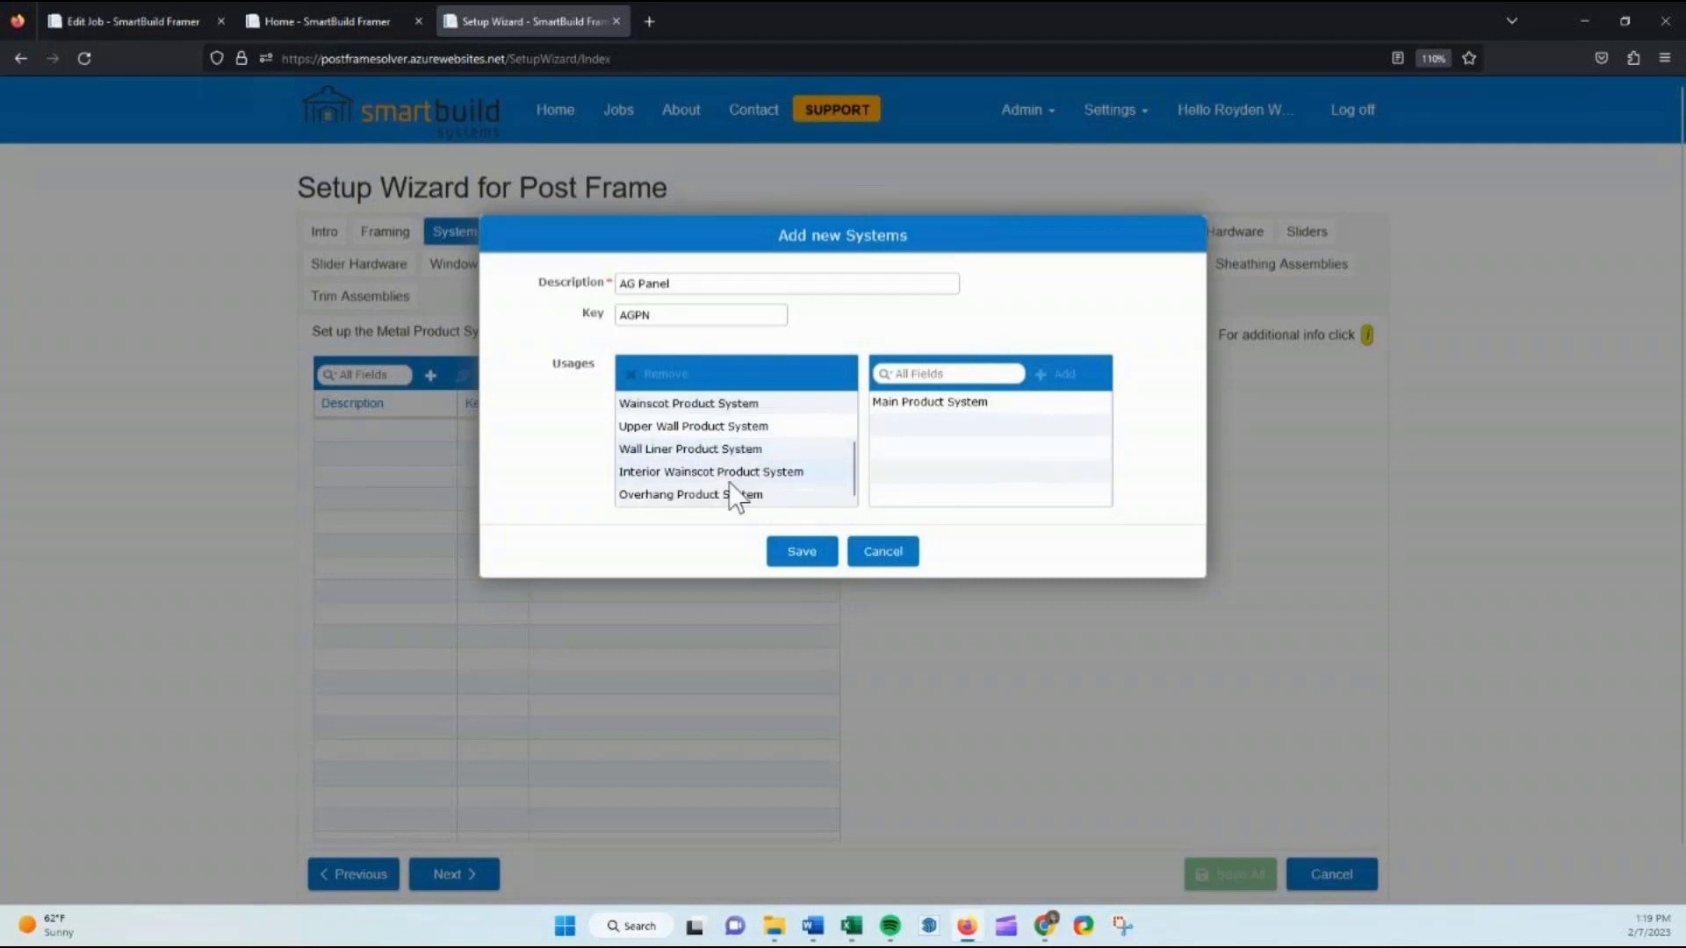
{"action": "scroll", "coordinate": [818, 430], "scroll_direction": "up", "scroll_amount": 2}
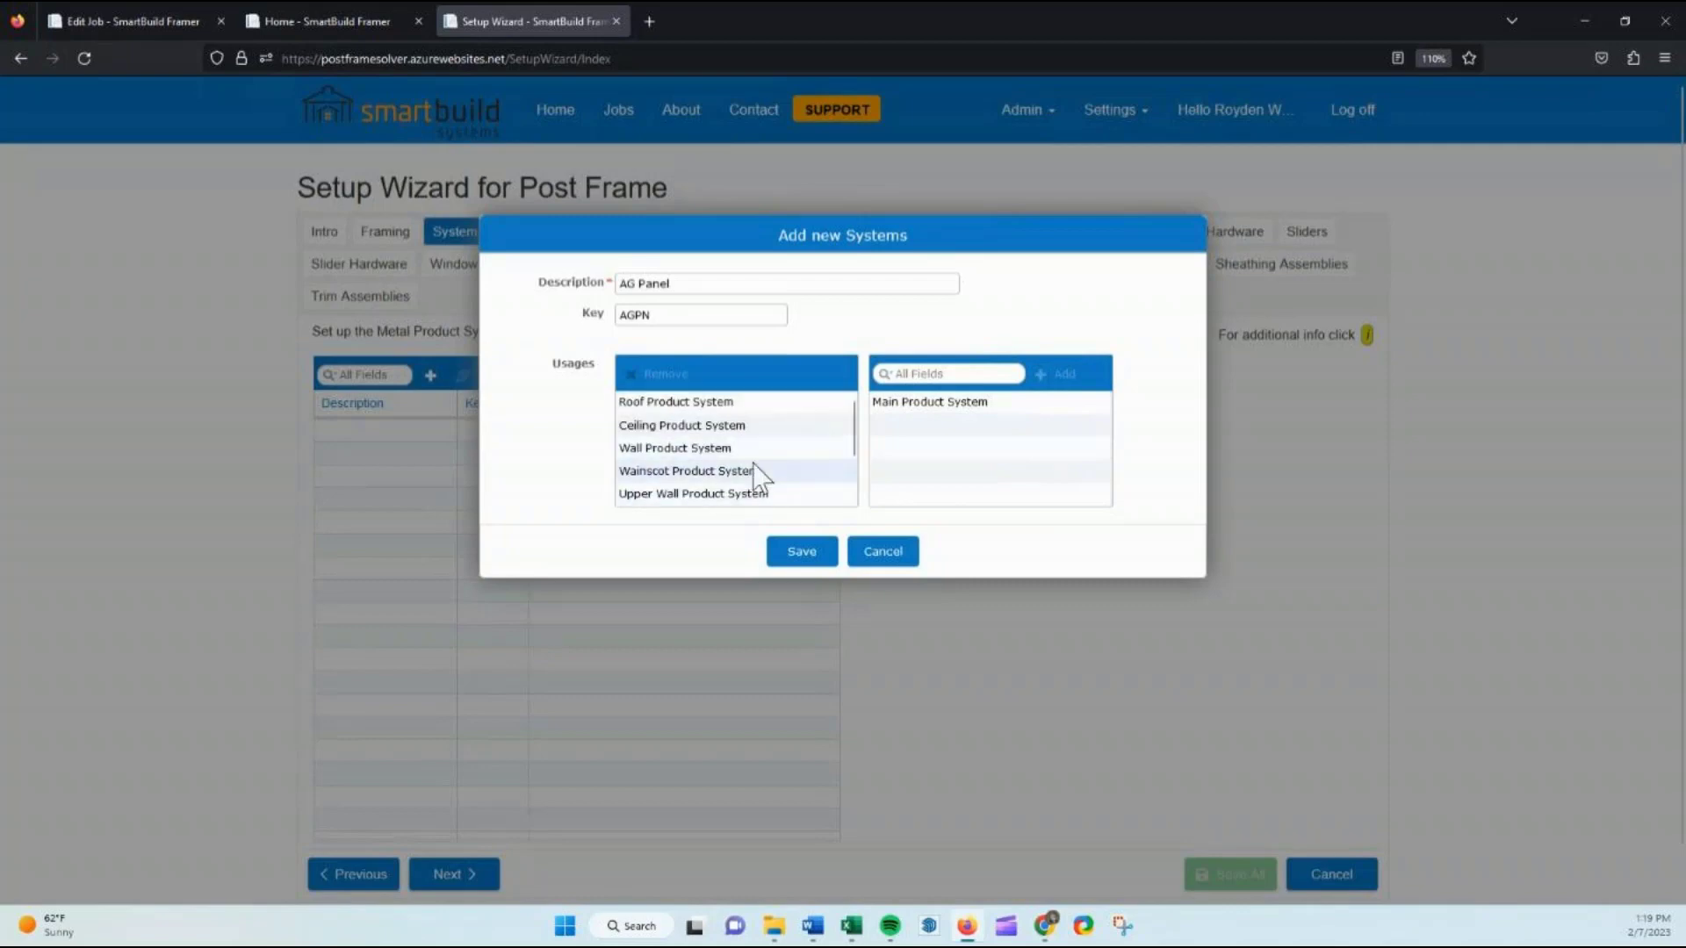
{"action": "scroll", "coordinate": [703, 471], "scroll_direction": "down", "scroll_amount": 2}
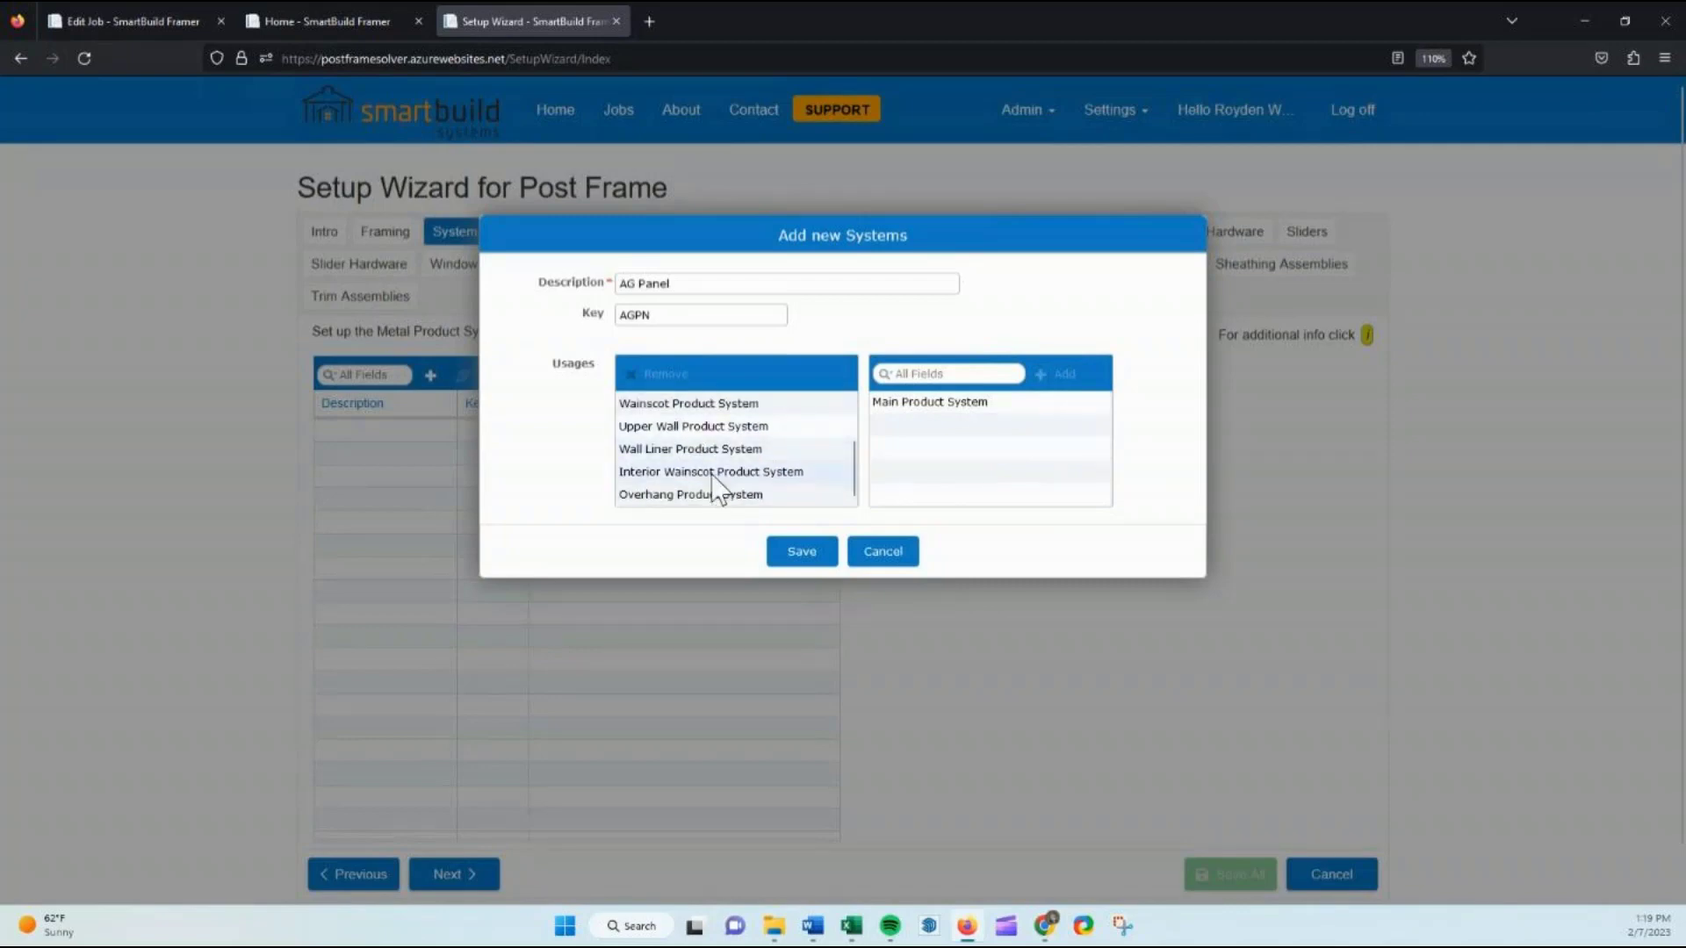
{"action": "scroll", "coordinate": [701, 470], "scroll_direction": "up", "scroll_amount": 2}
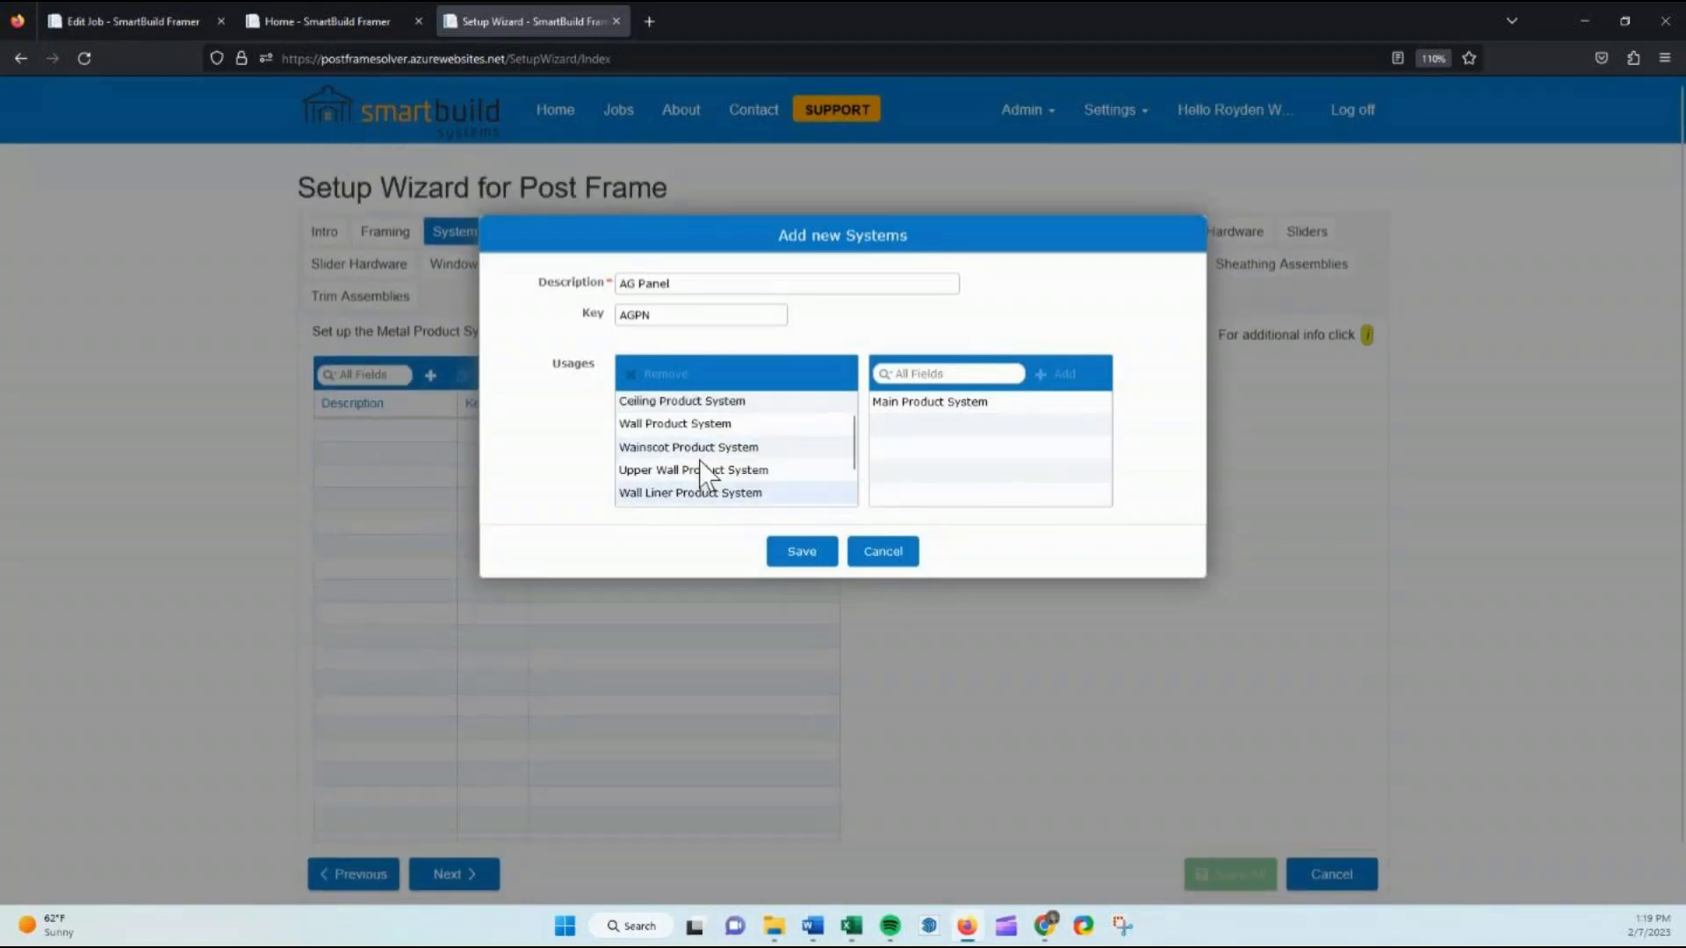
{"action": "left_click", "coordinate": [667, 455]}
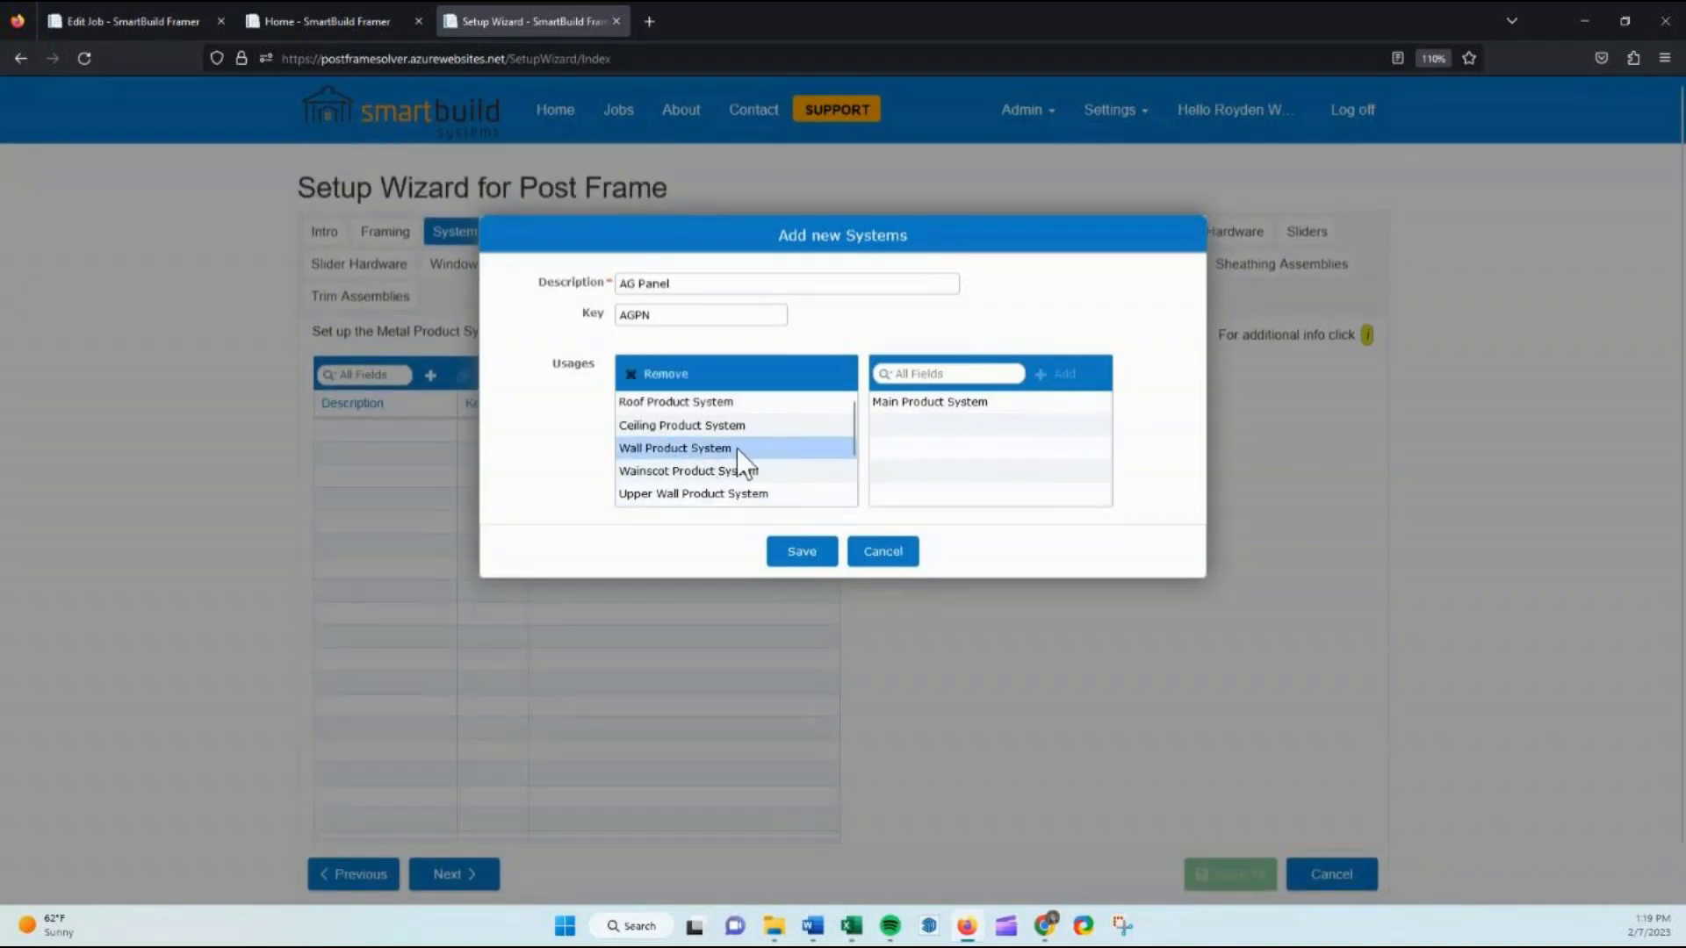
{"action": "scroll", "coordinate": [738, 450], "scroll_direction": "down", "scroll_amount": 2}
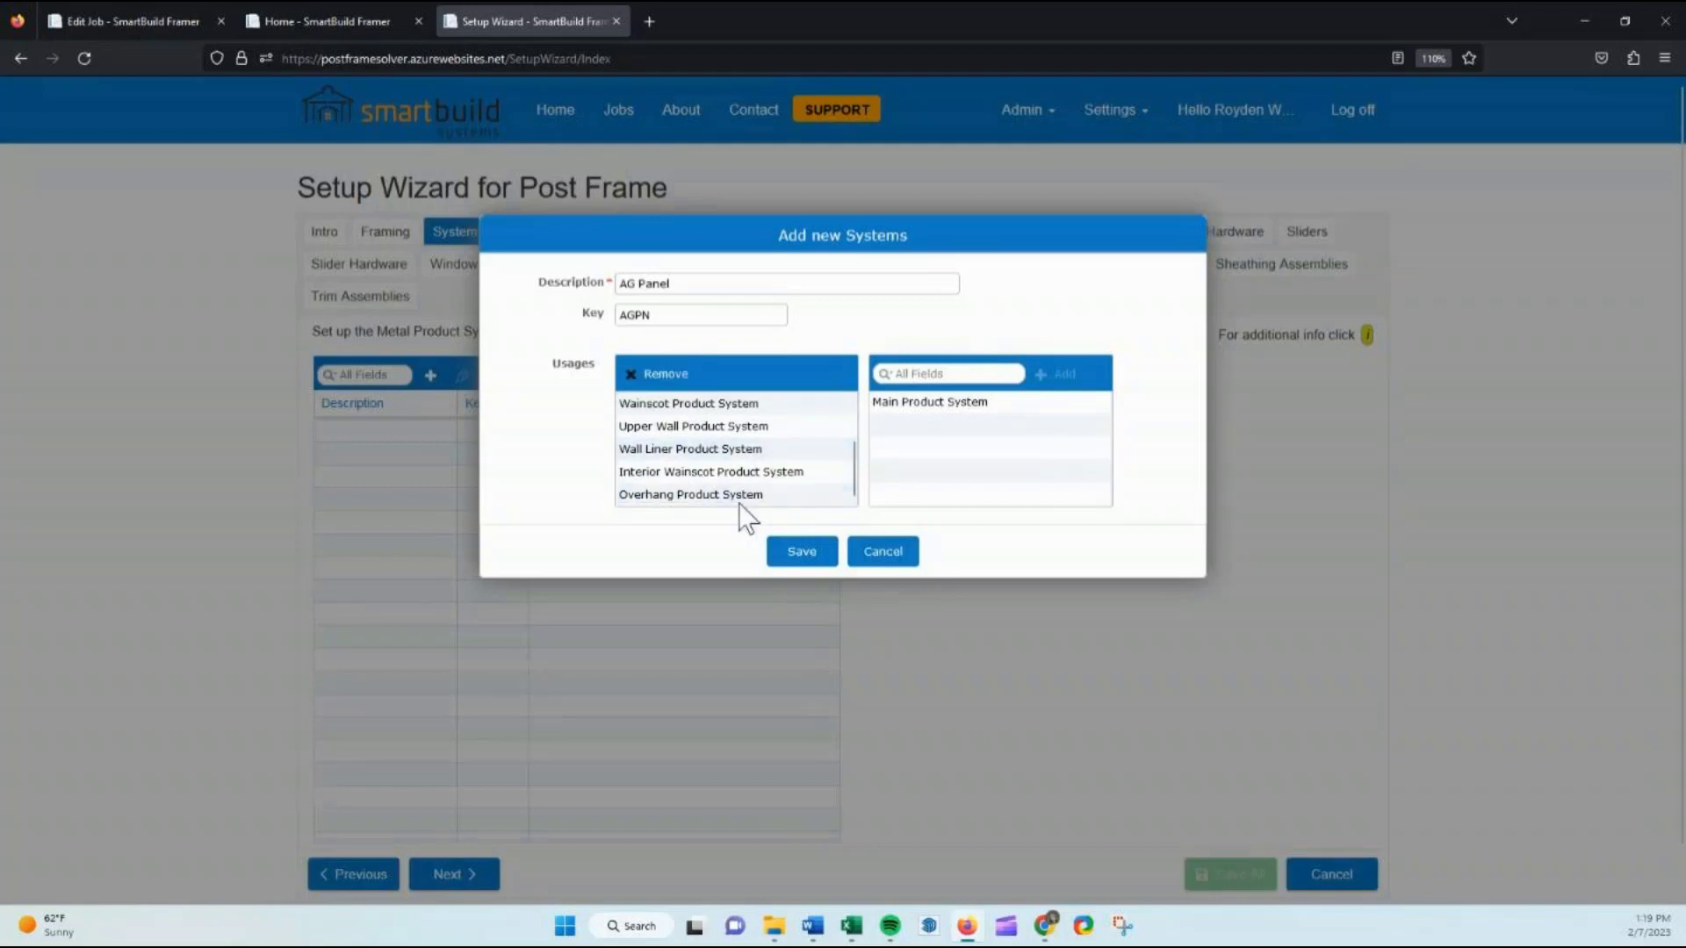
{"action": "scroll", "coordinate": [739, 479], "scroll_direction": "up", "scroll_amount": 2}
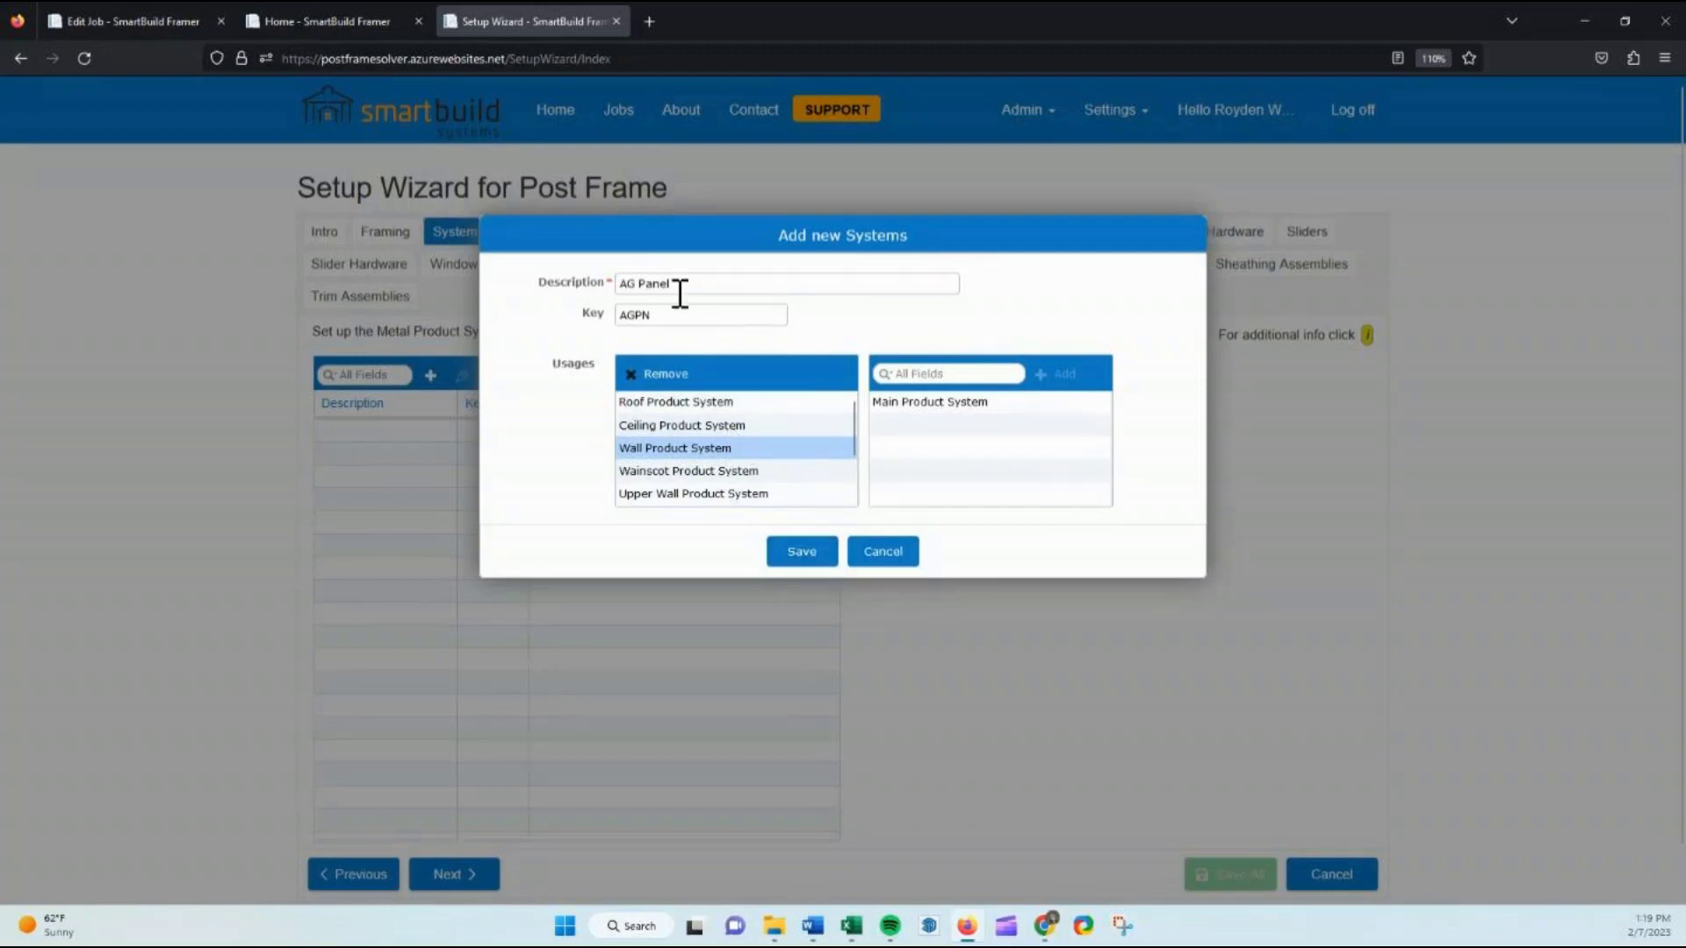
{"action": "left_click", "coordinate": [802, 554]}
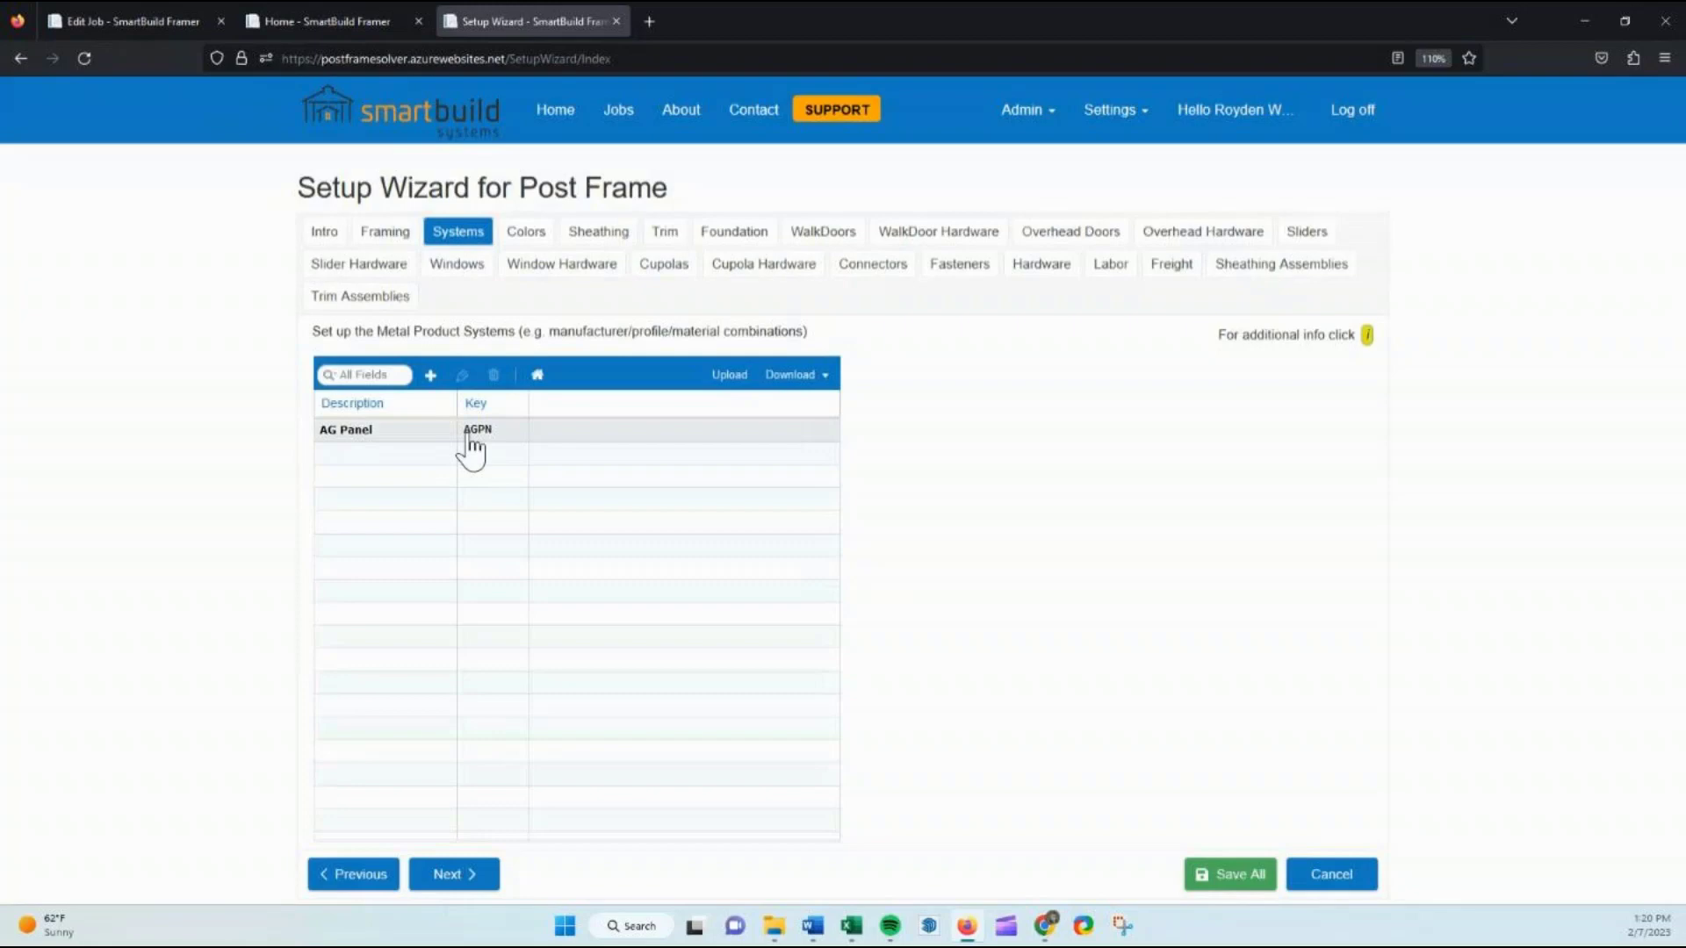
Reopen the AG Panel system in the systems list, set its key to AGPN and save it
{"action": "double_click", "coordinate": [468, 435]}
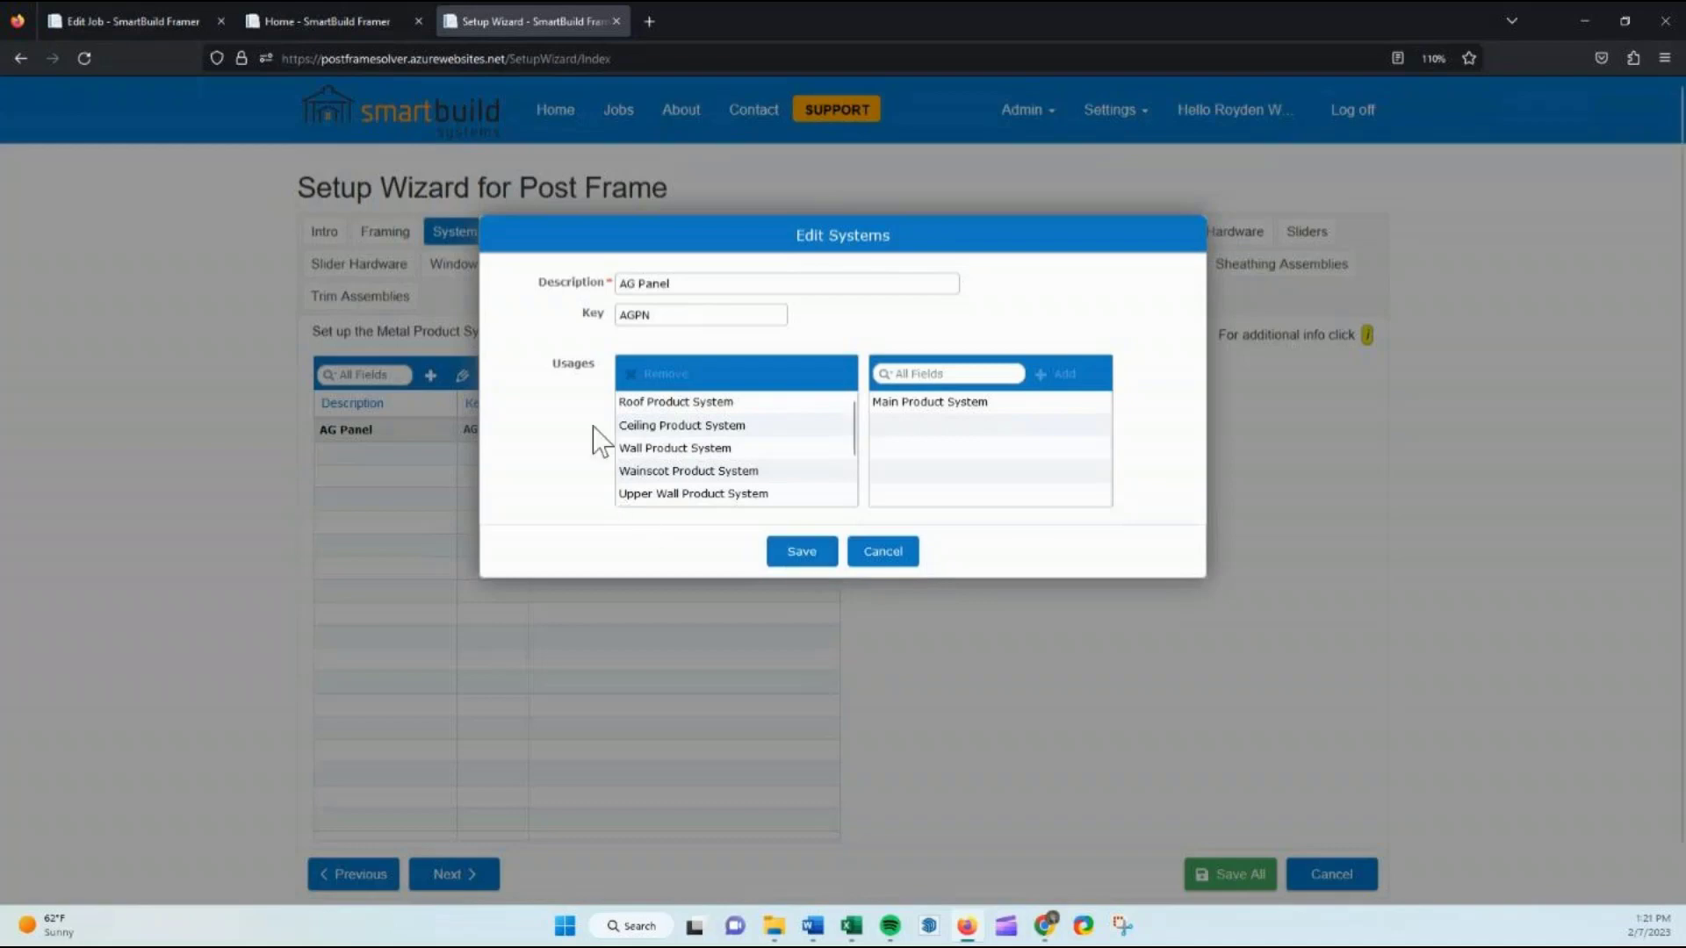
{"action": "left_click", "coordinate": [639, 317]}
{"action": "type", "text": "PN"}
{"action": "left_click", "coordinate": [809, 557]}
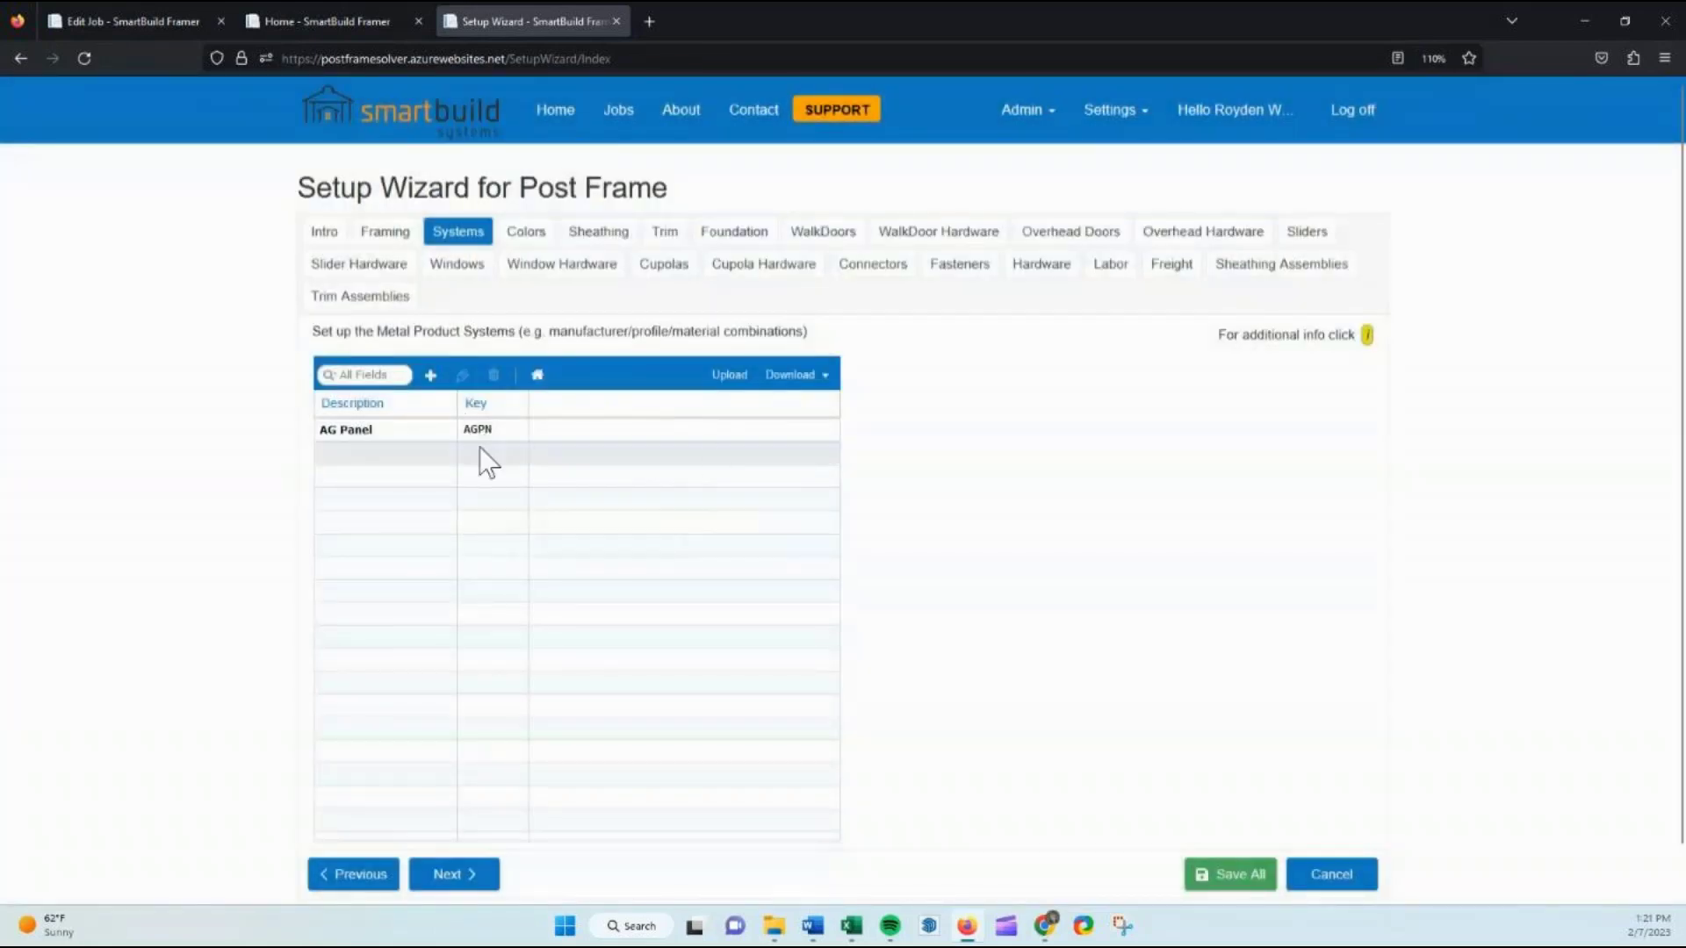
Upload the SetupWizard-Systems Training file from the Training folder on the Desktop to add its product systems to the list
{"action": "left_click", "coordinate": [746, 383]}
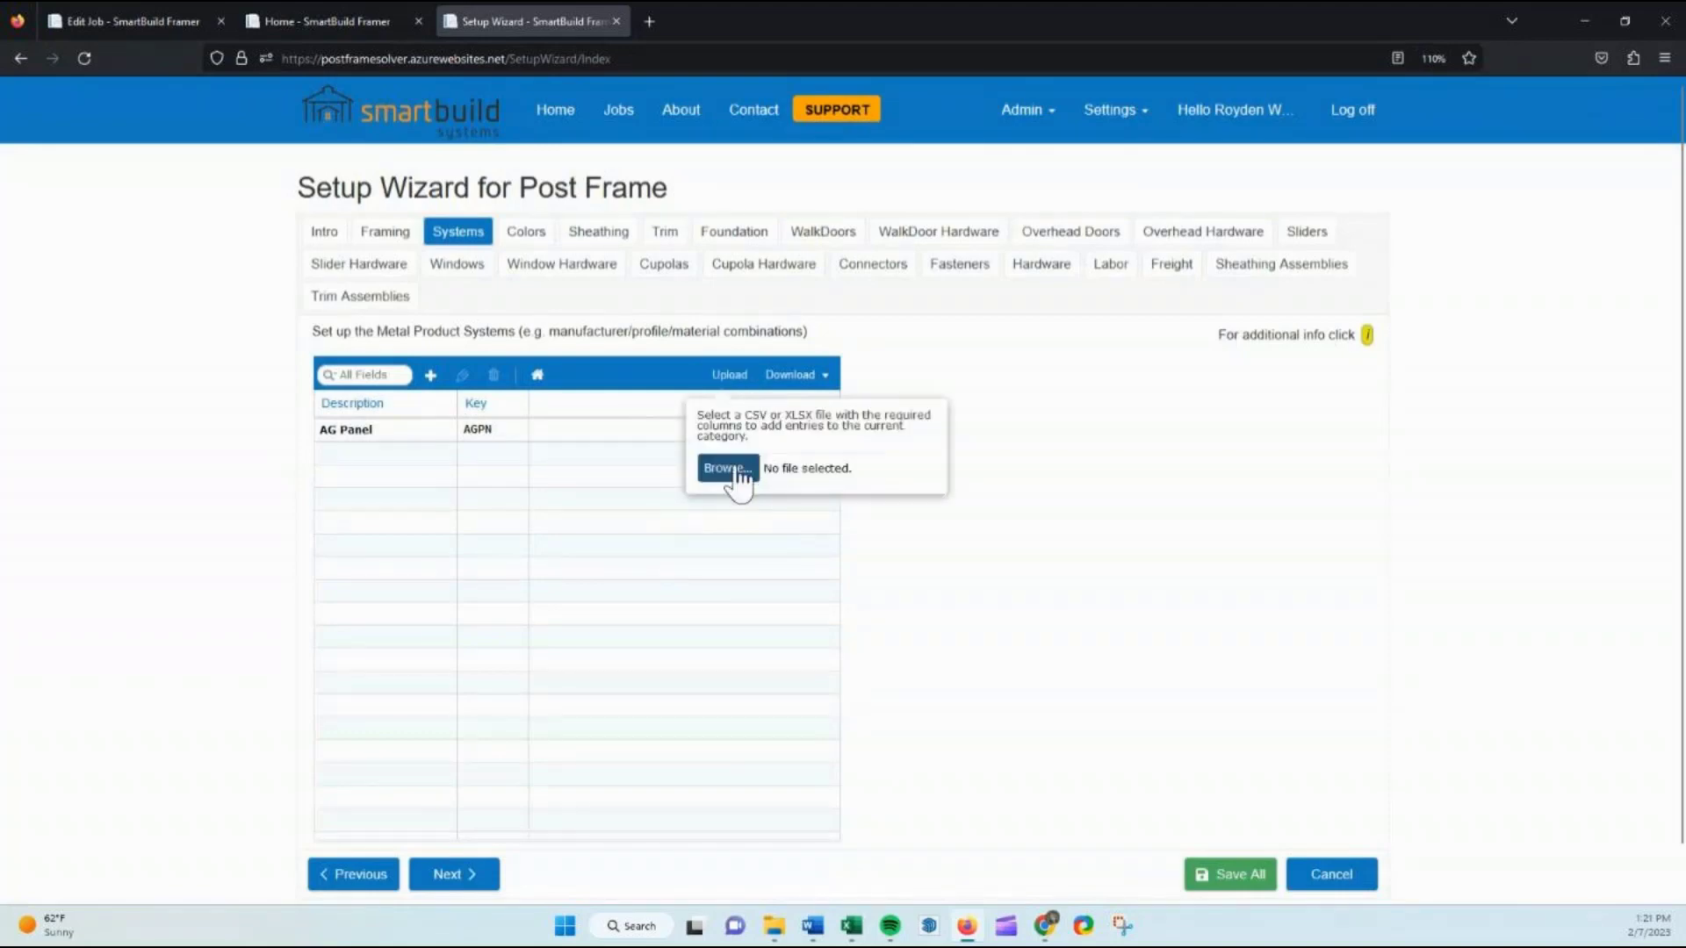
{"action": "left_click", "coordinate": [735, 470]}
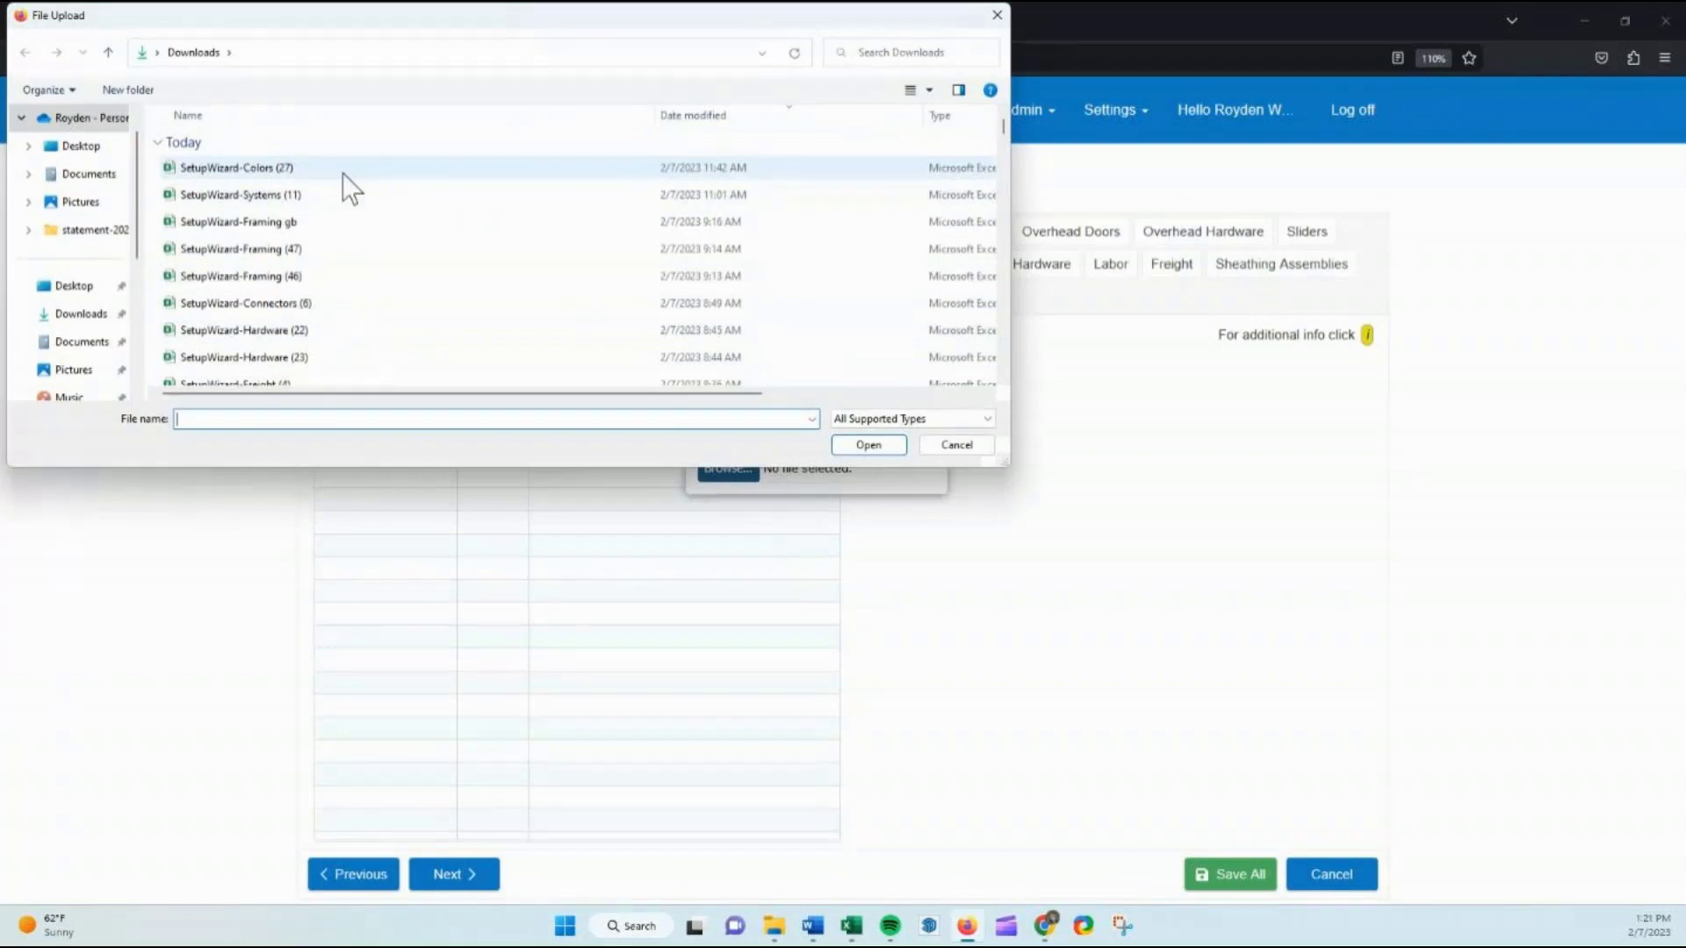
{"action": "left_click", "coordinate": [80, 146]}
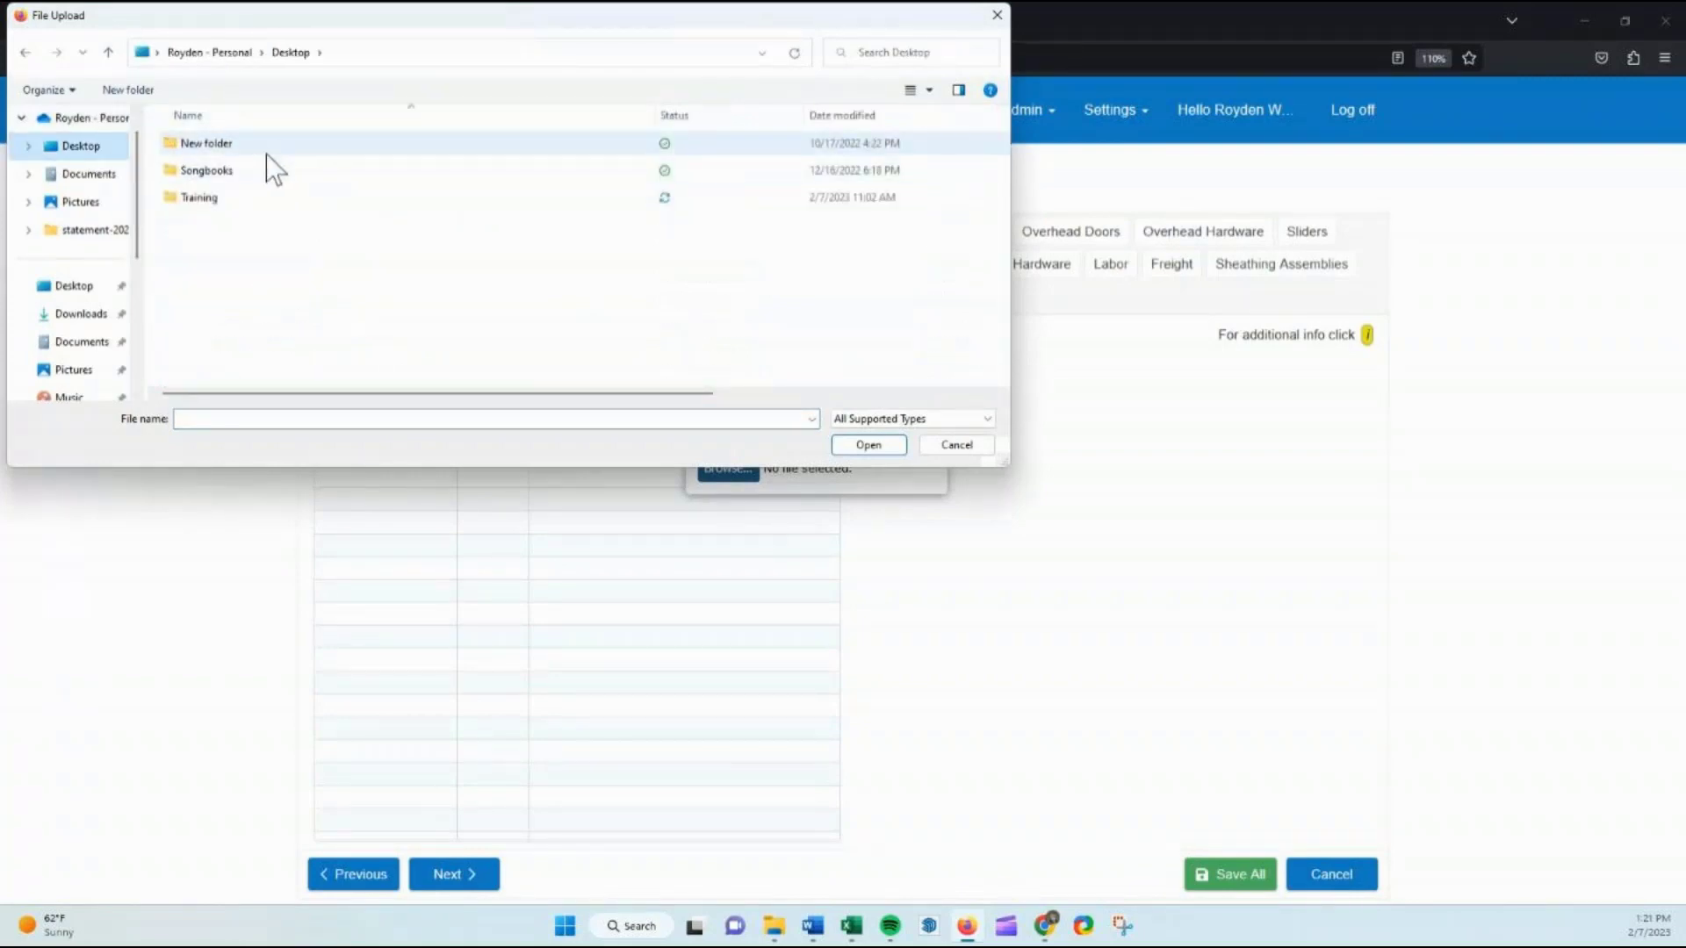
{"action": "double_click", "coordinate": [240, 195]}
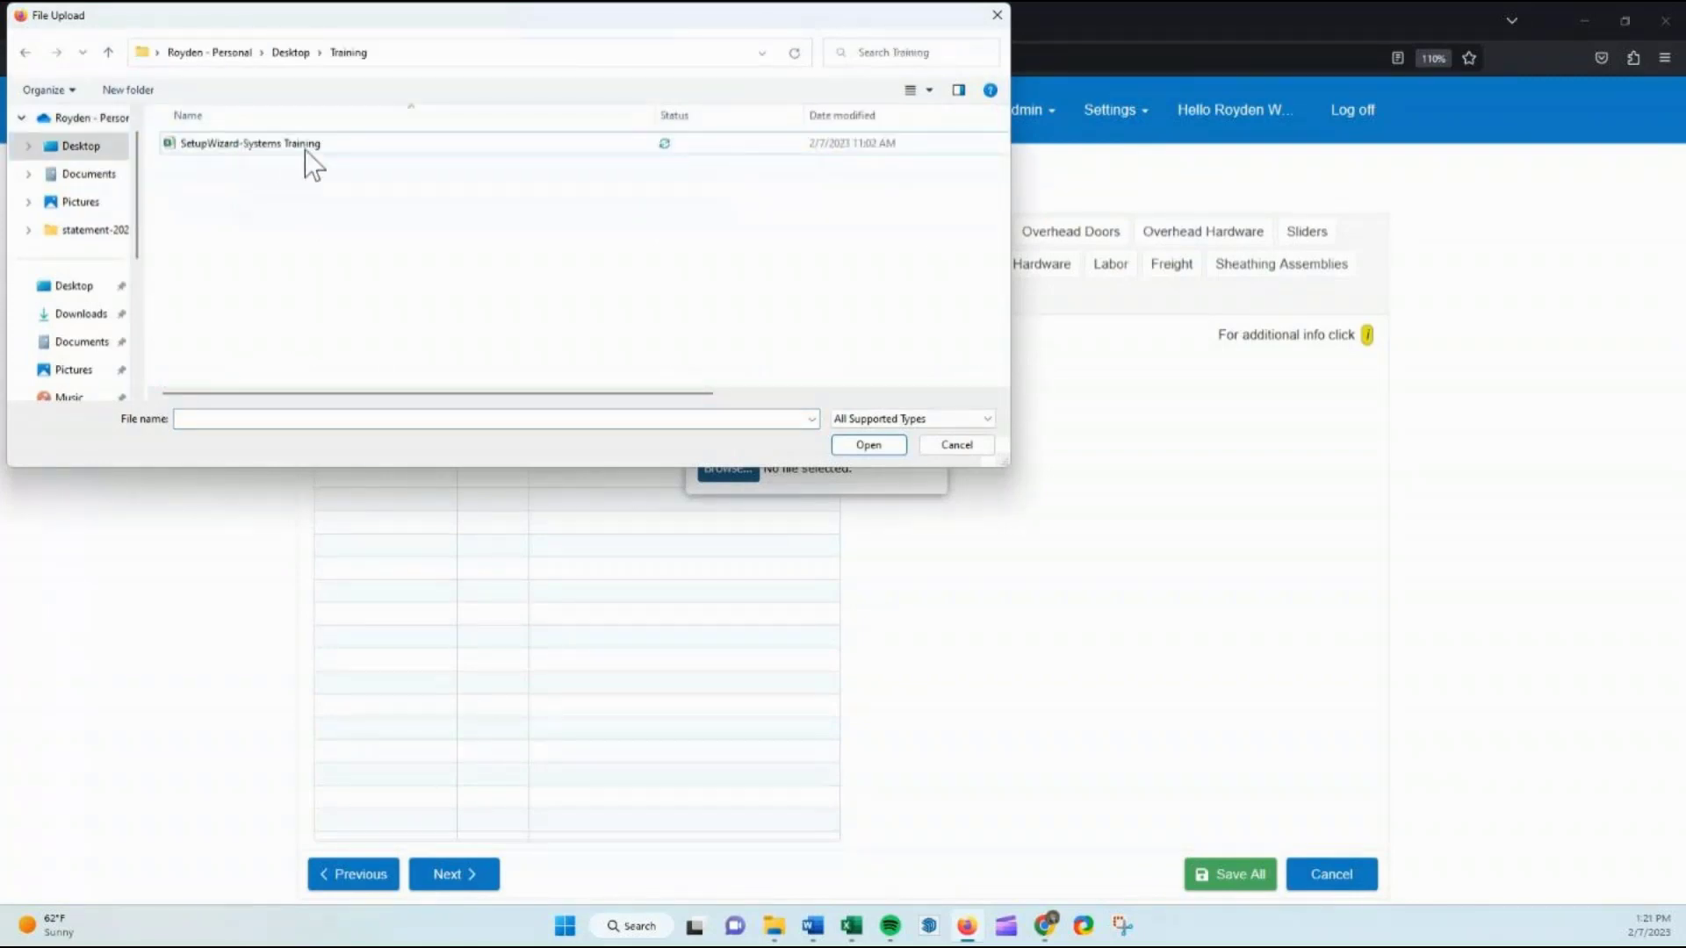
{"action": "left_click", "coordinate": [307, 146]}
{"action": "left_click", "coordinate": [866, 445]}
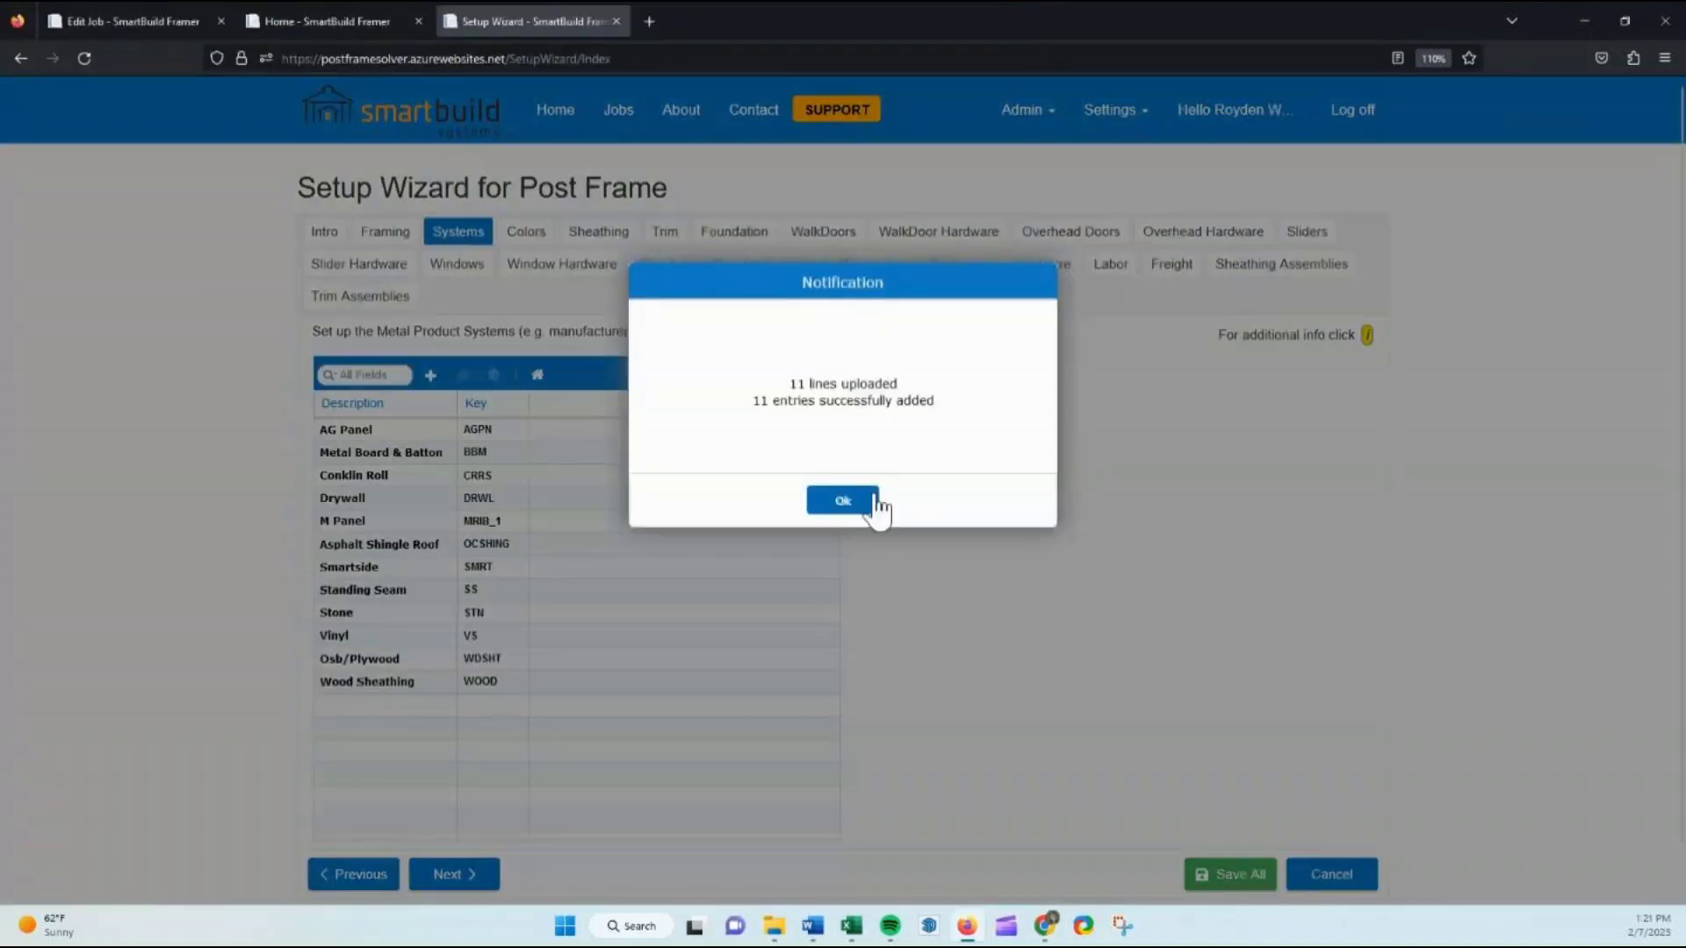
{"action": "left_click", "coordinate": [842, 501]}
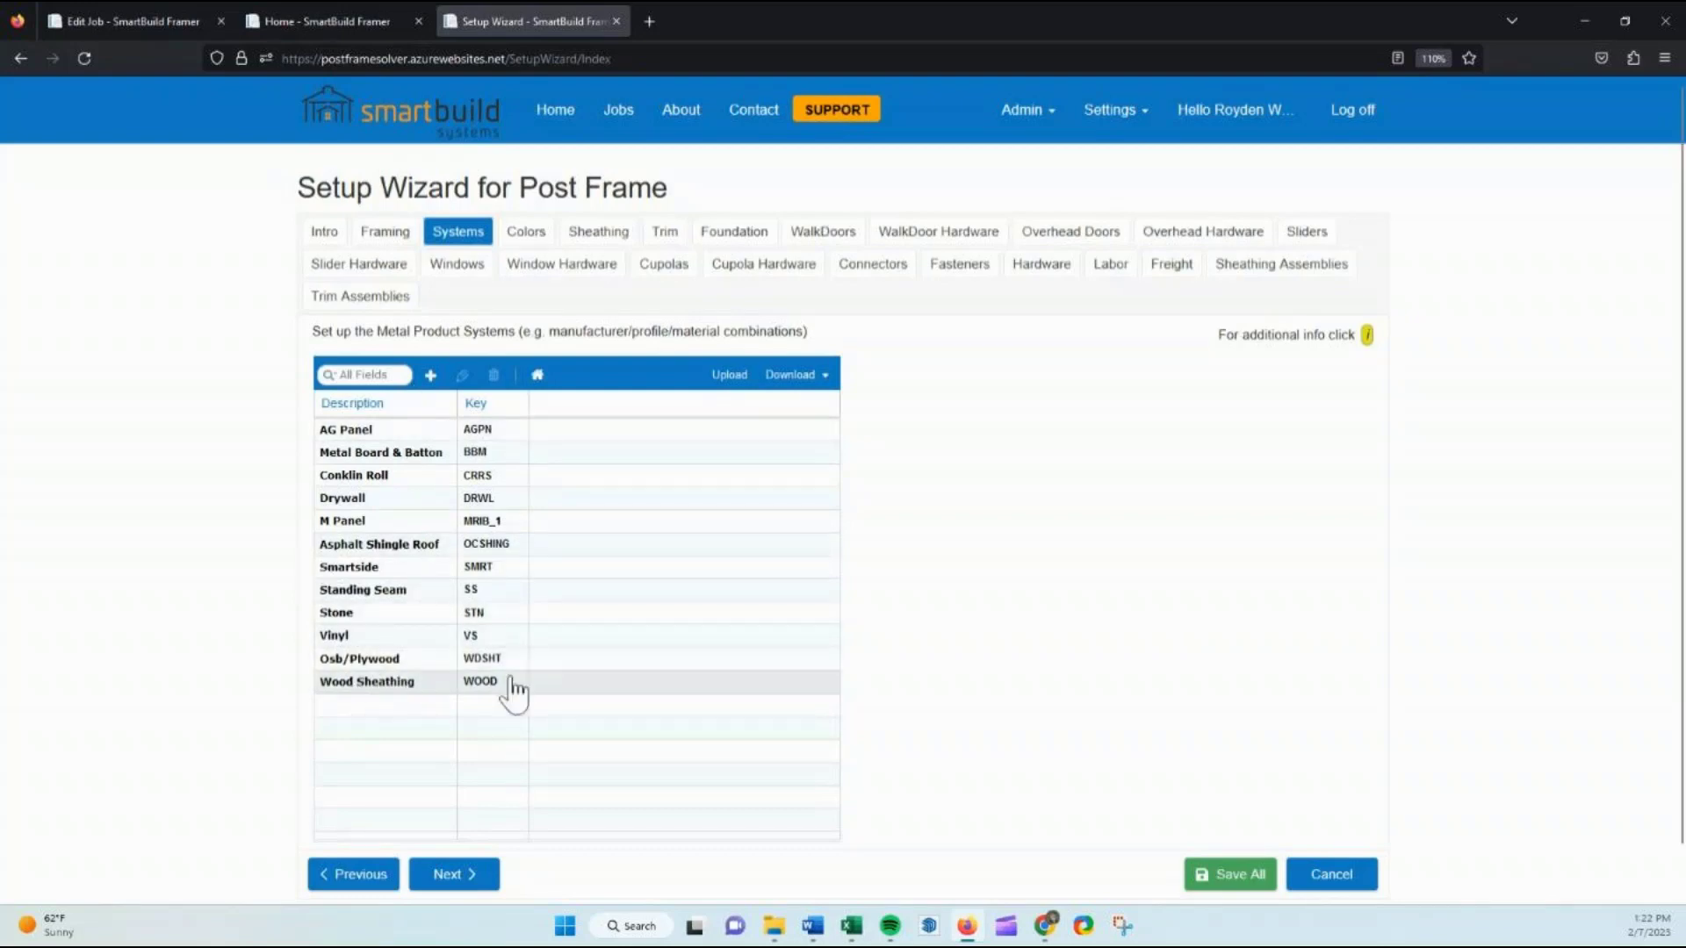
Save all the Setup Wizard changes and leave the wizard while the update processes
{"action": "left_click", "coordinate": [1211, 888]}
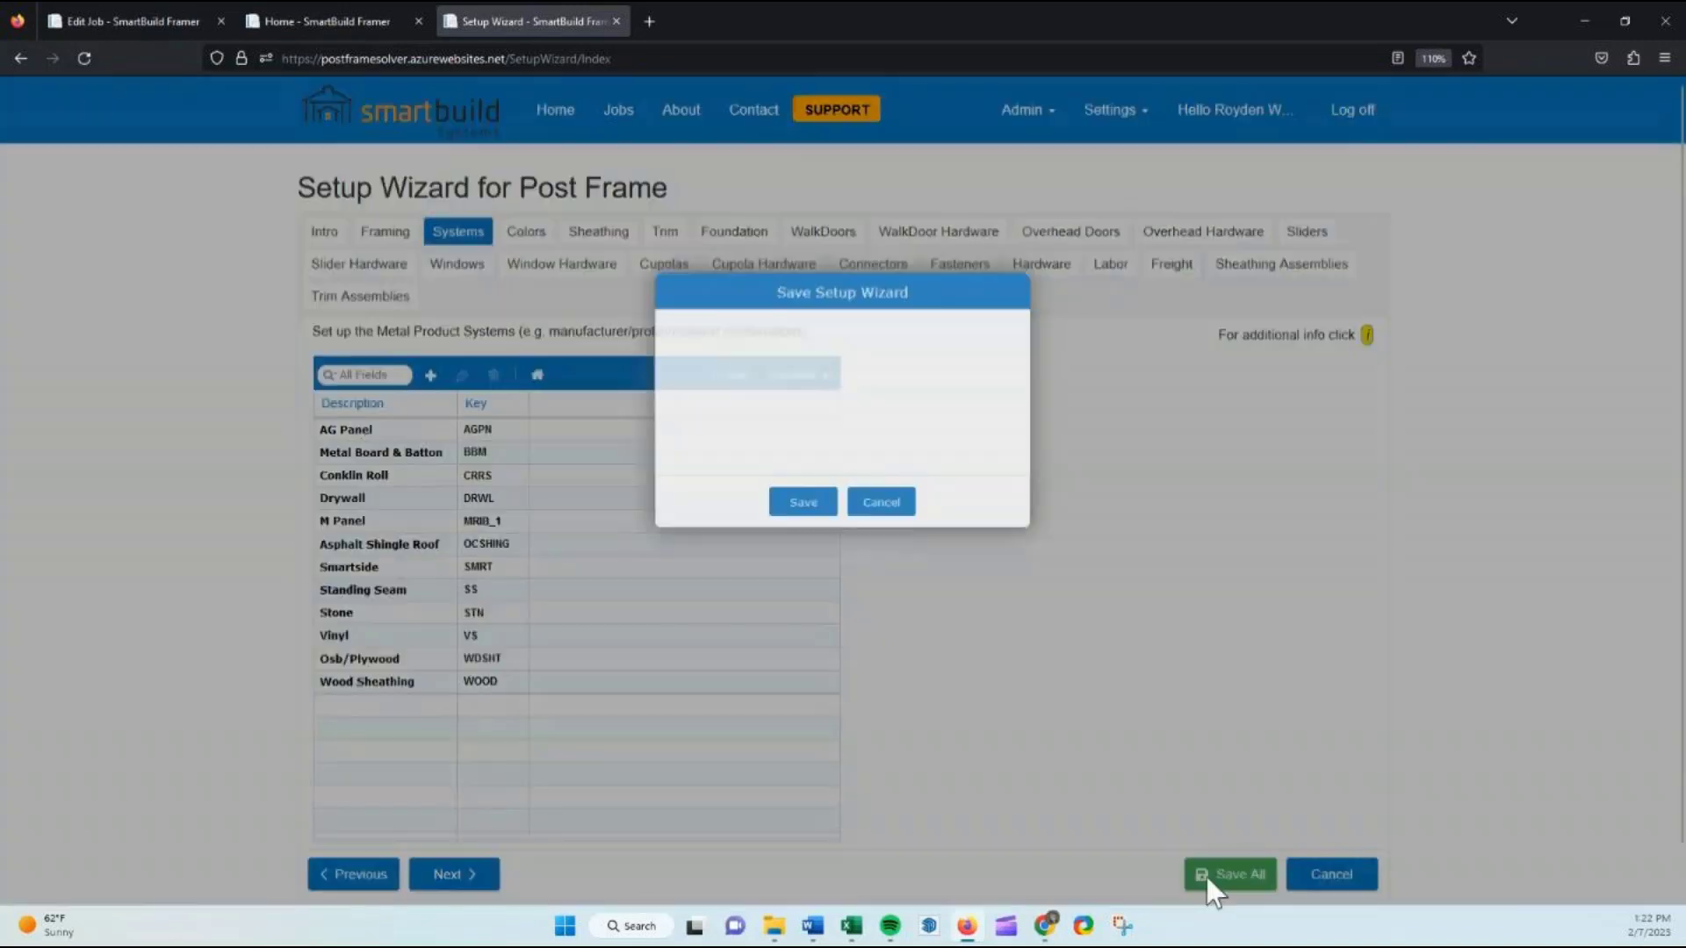
{"action": "left_click", "coordinate": [804, 508]}
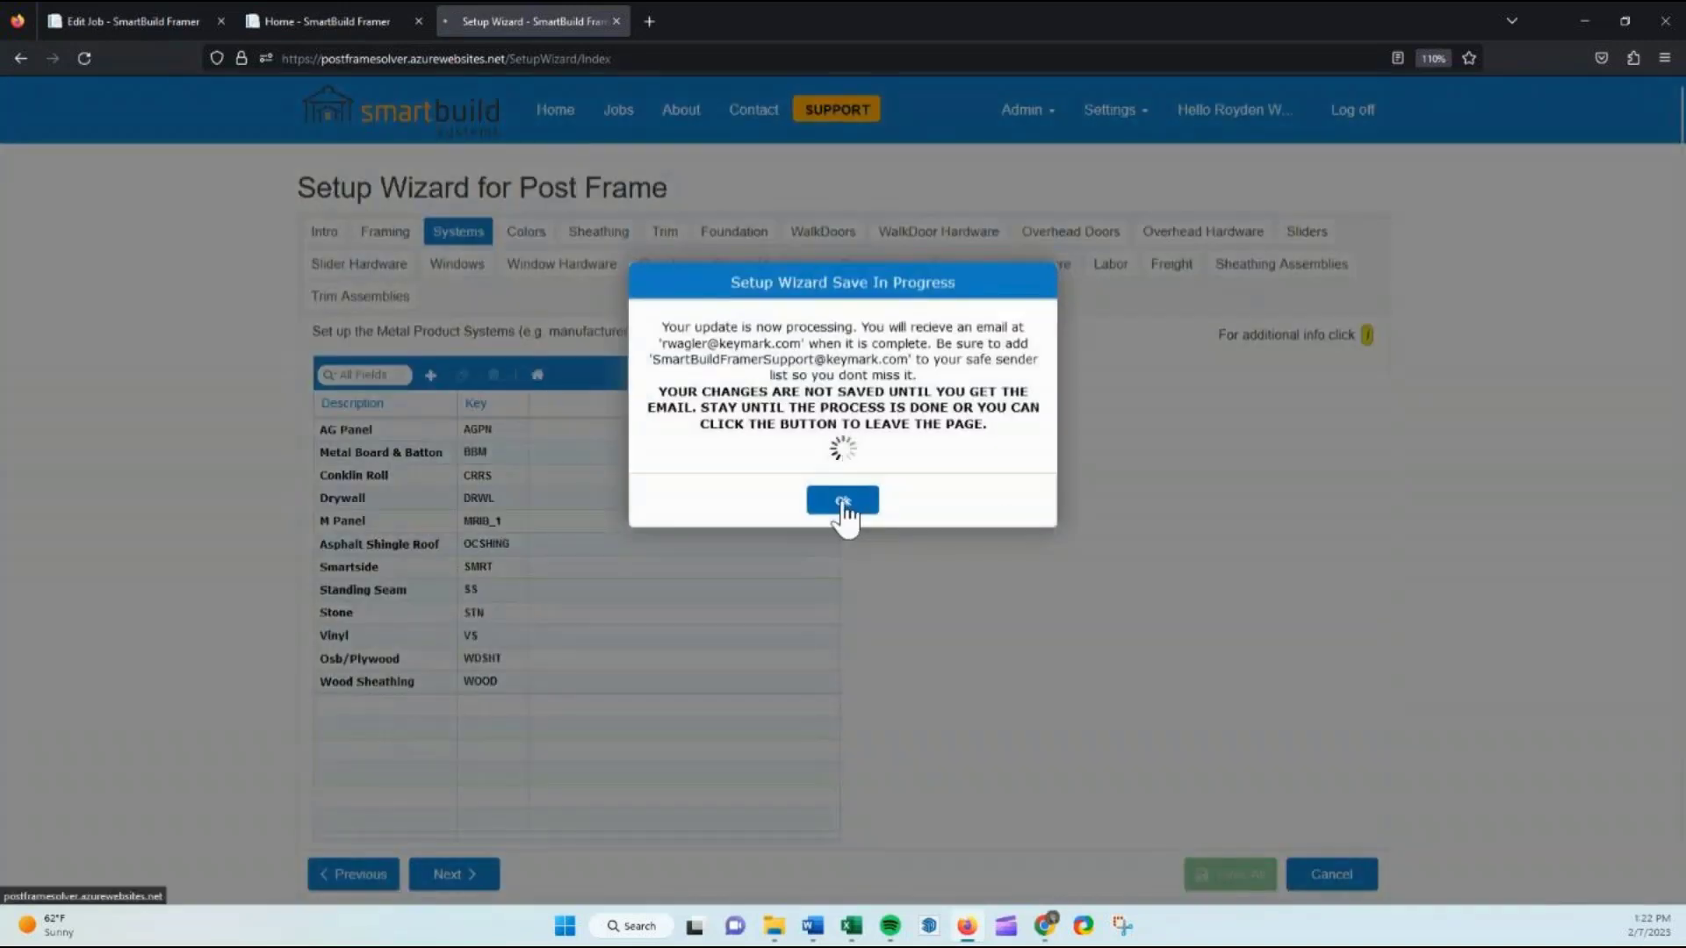
{"action": "left_click", "coordinate": [843, 502]}
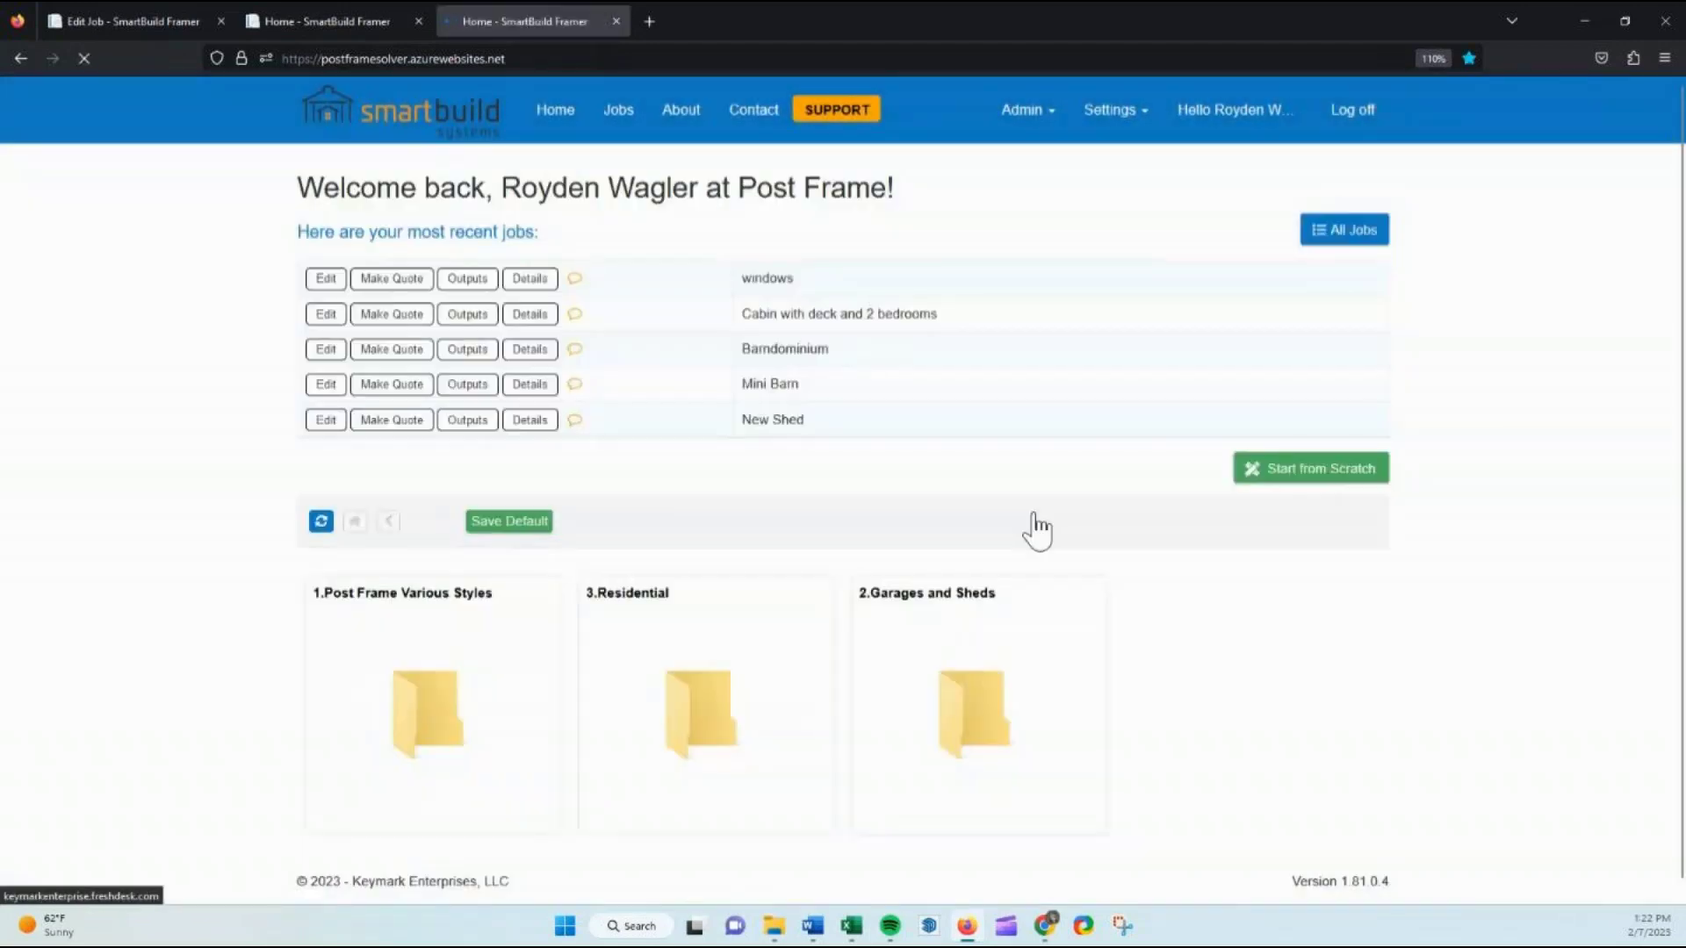
Go to the Product Systems settings and open the AG Panel system for editing
{"action": "left_click", "coordinate": [1126, 110]}
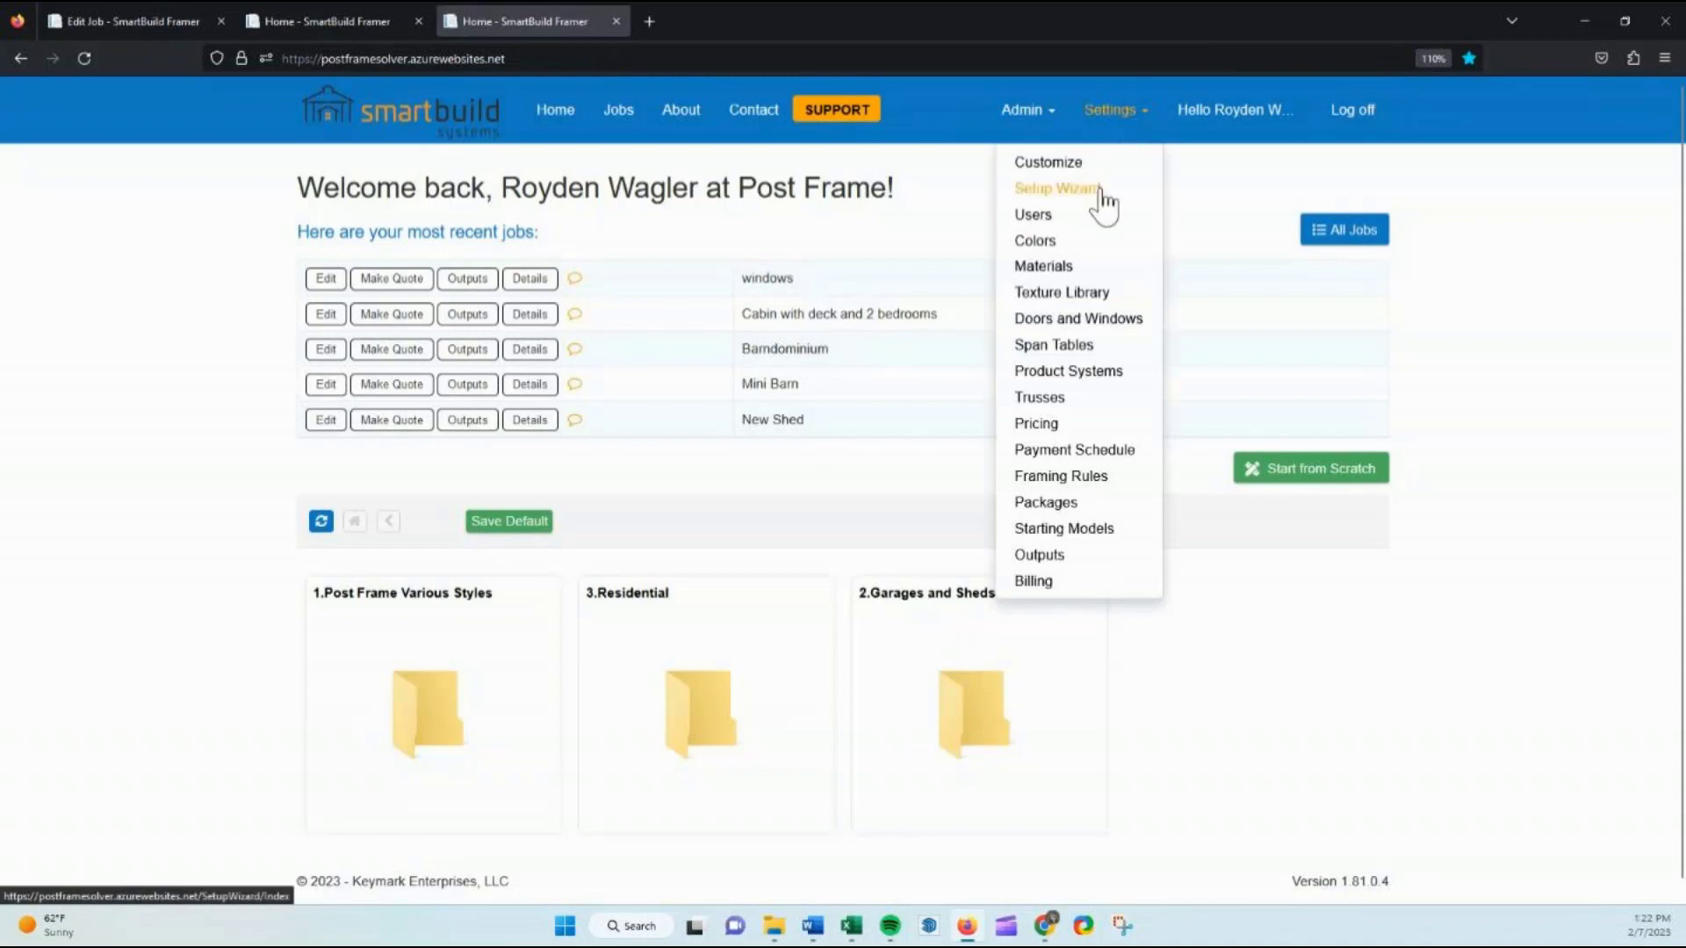
{"action": "left_click", "coordinate": [1073, 372]}
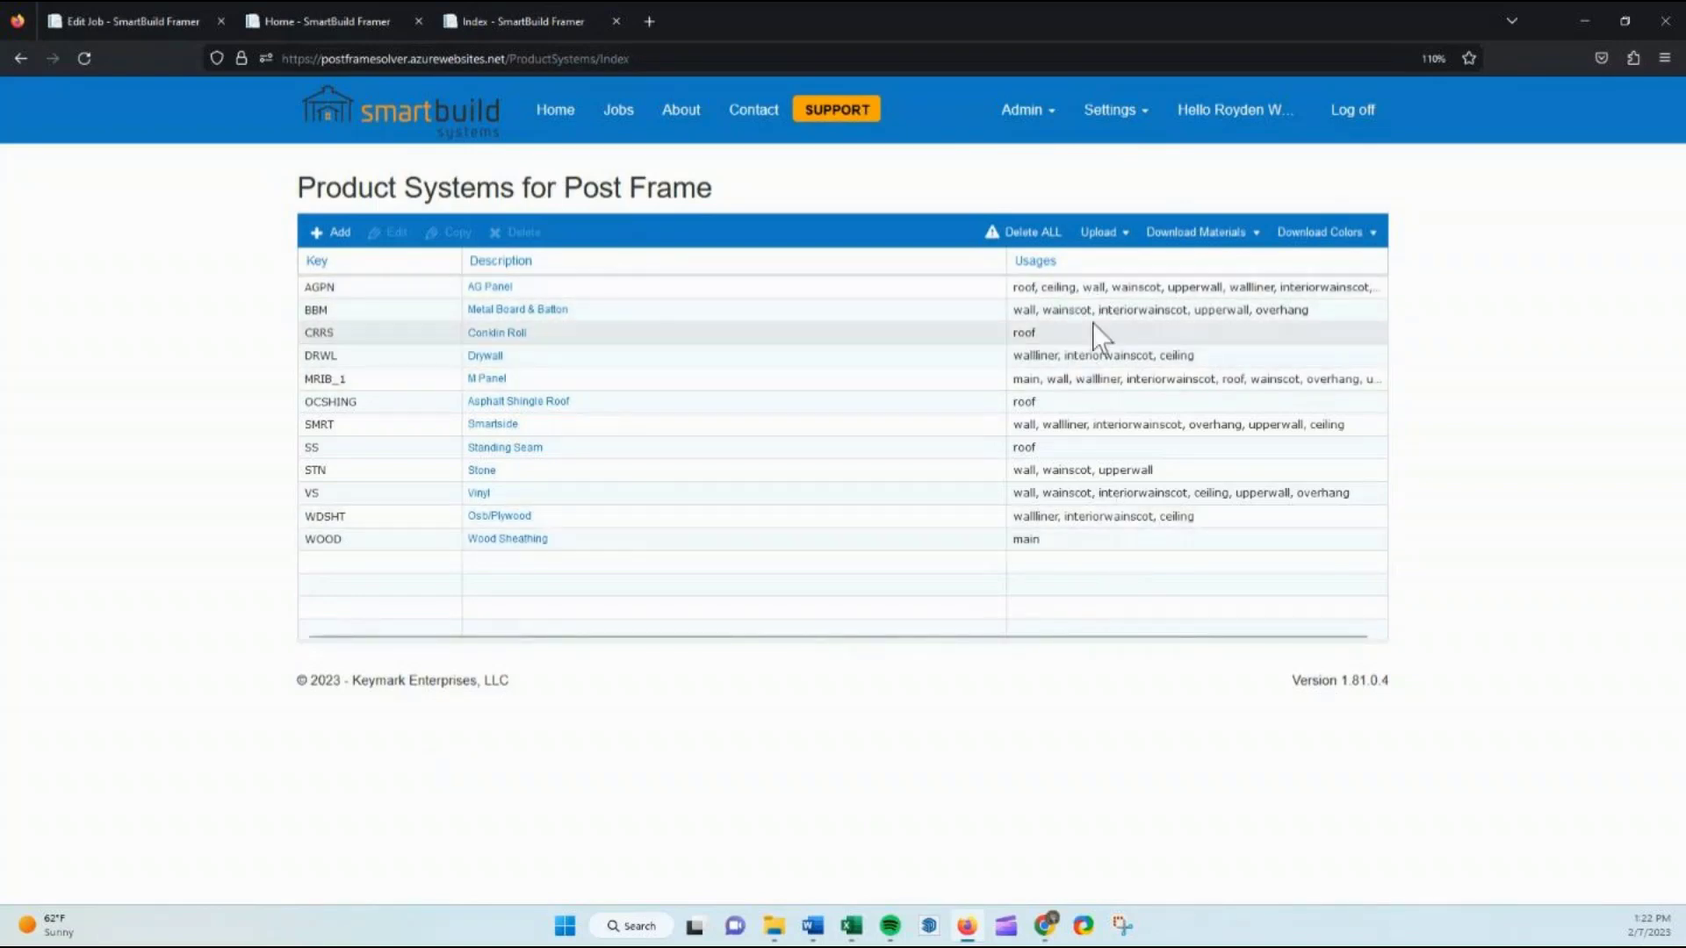
{"action": "left_click", "coordinate": [576, 287]}
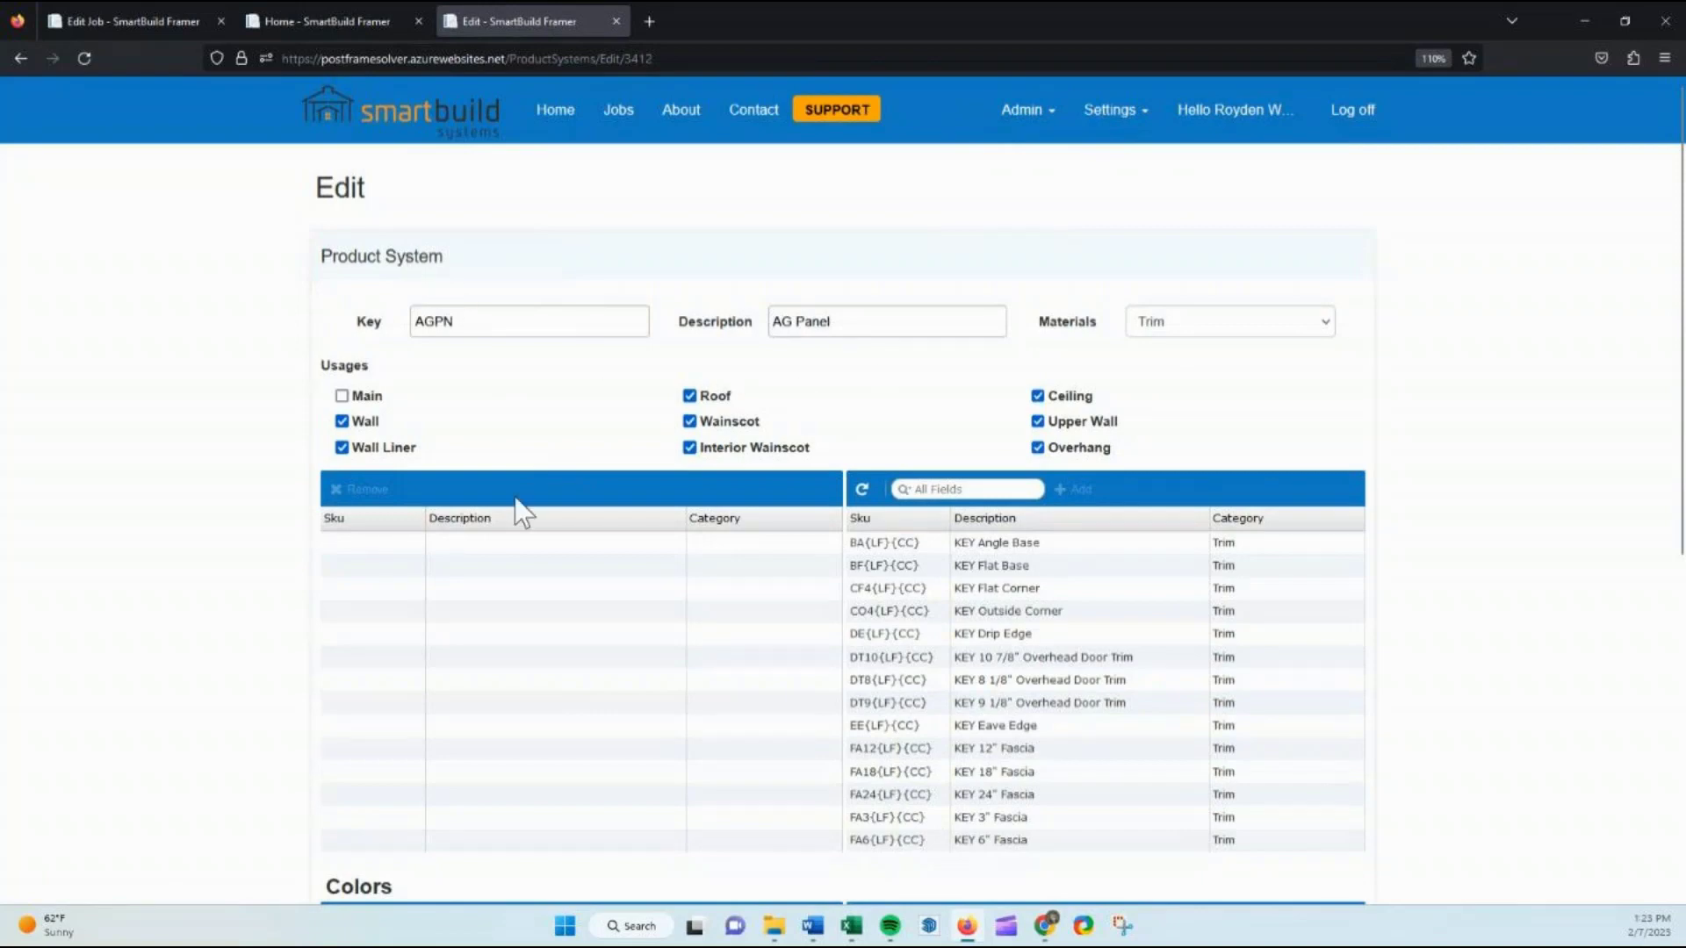
Assign the available trim materials, starting with KEY Angle Base, to the AG Panel product system and review the assigned list
{"action": "scroll", "coordinate": [874, 721], "scroll_direction": "down", "scroll_amount": 3}
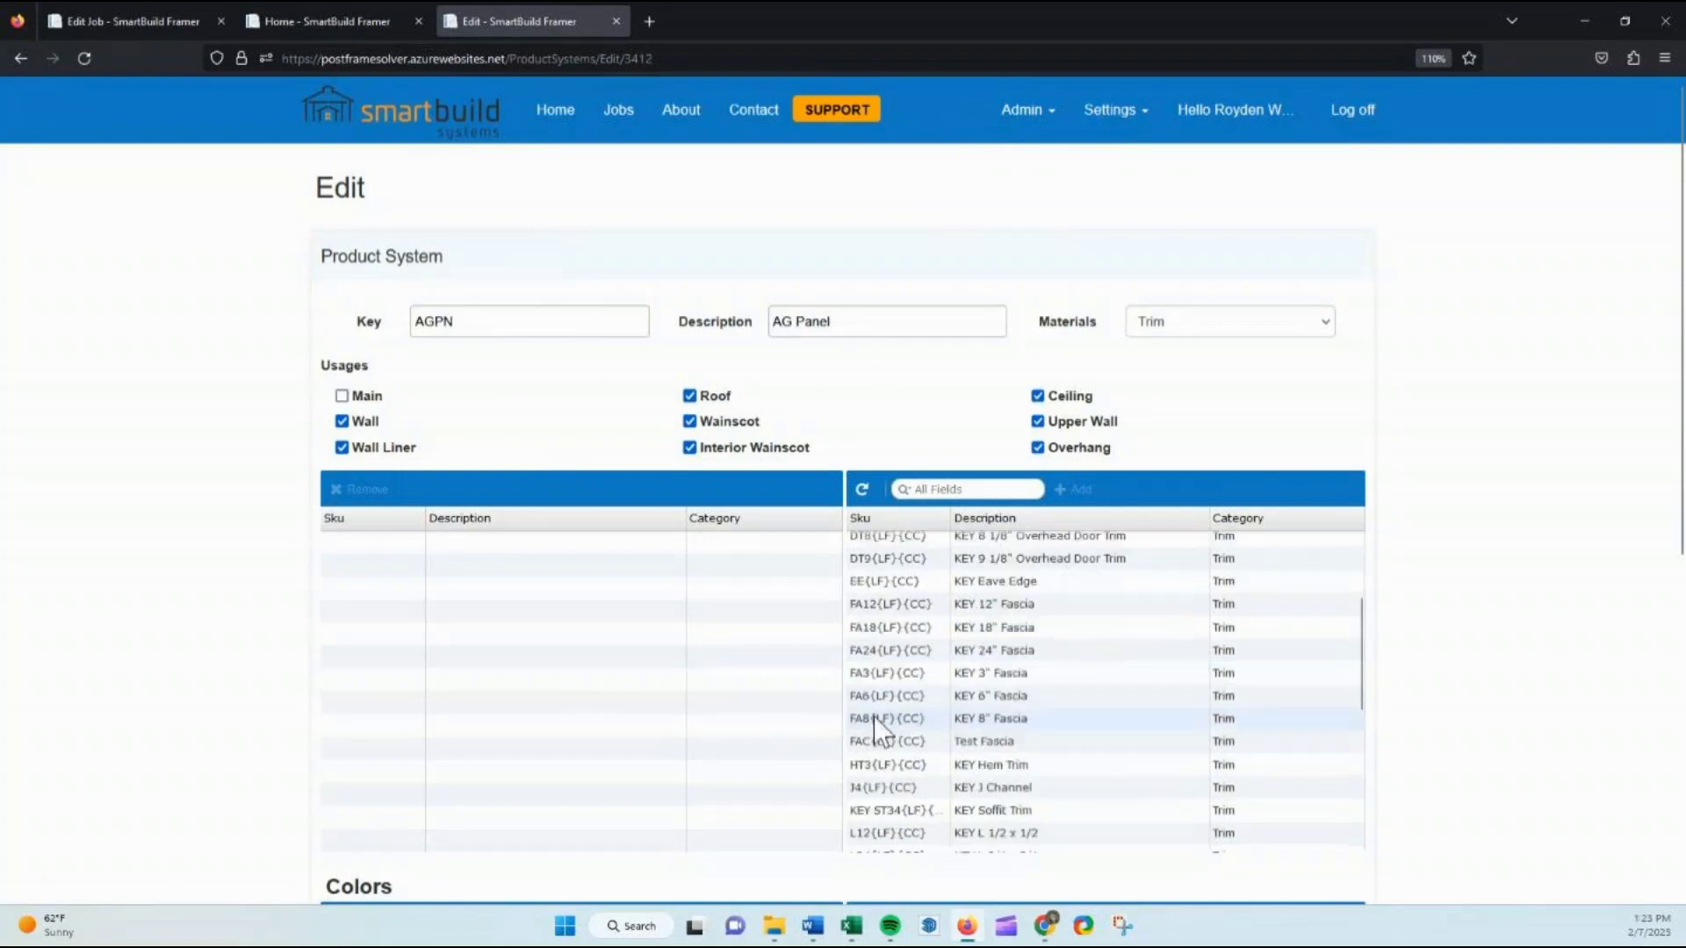
{"action": "scroll", "coordinate": [946, 389], "scroll_direction": "down", "scroll_amount": 5}
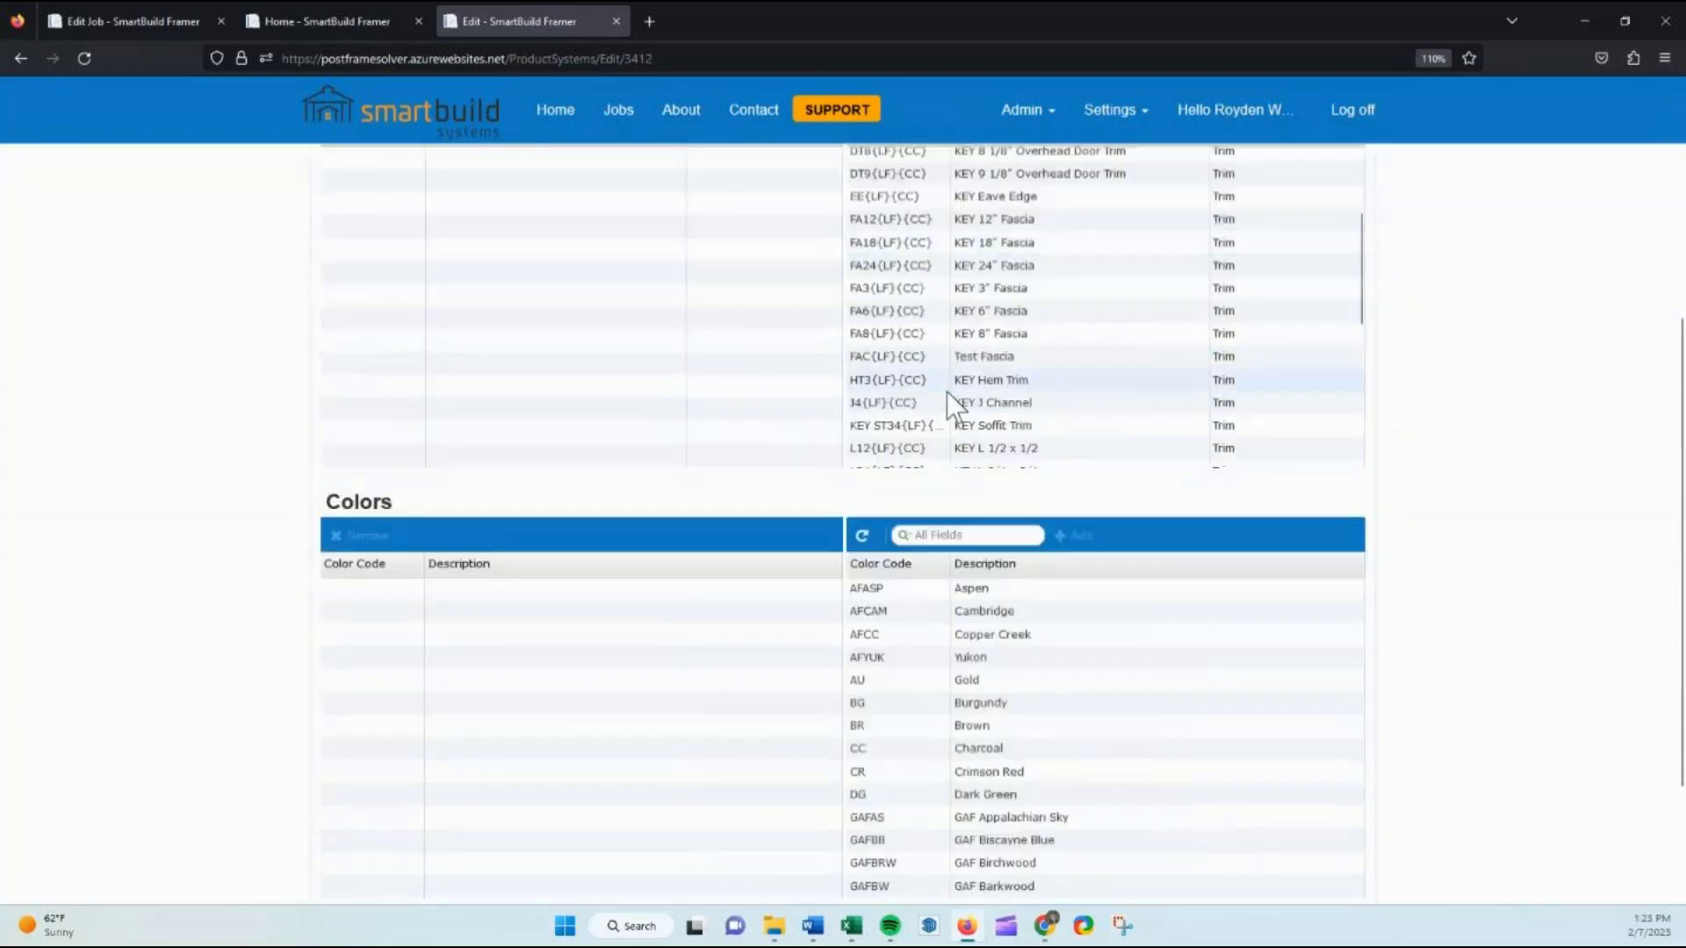
{"action": "scroll", "coordinate": [959, 403], "scroll_direction": "up", "scroll_amount": 3}
{"action": "scroll", "coordinate": [1505, 369], "scroll_direction": "up", "scroll_amount": 5}
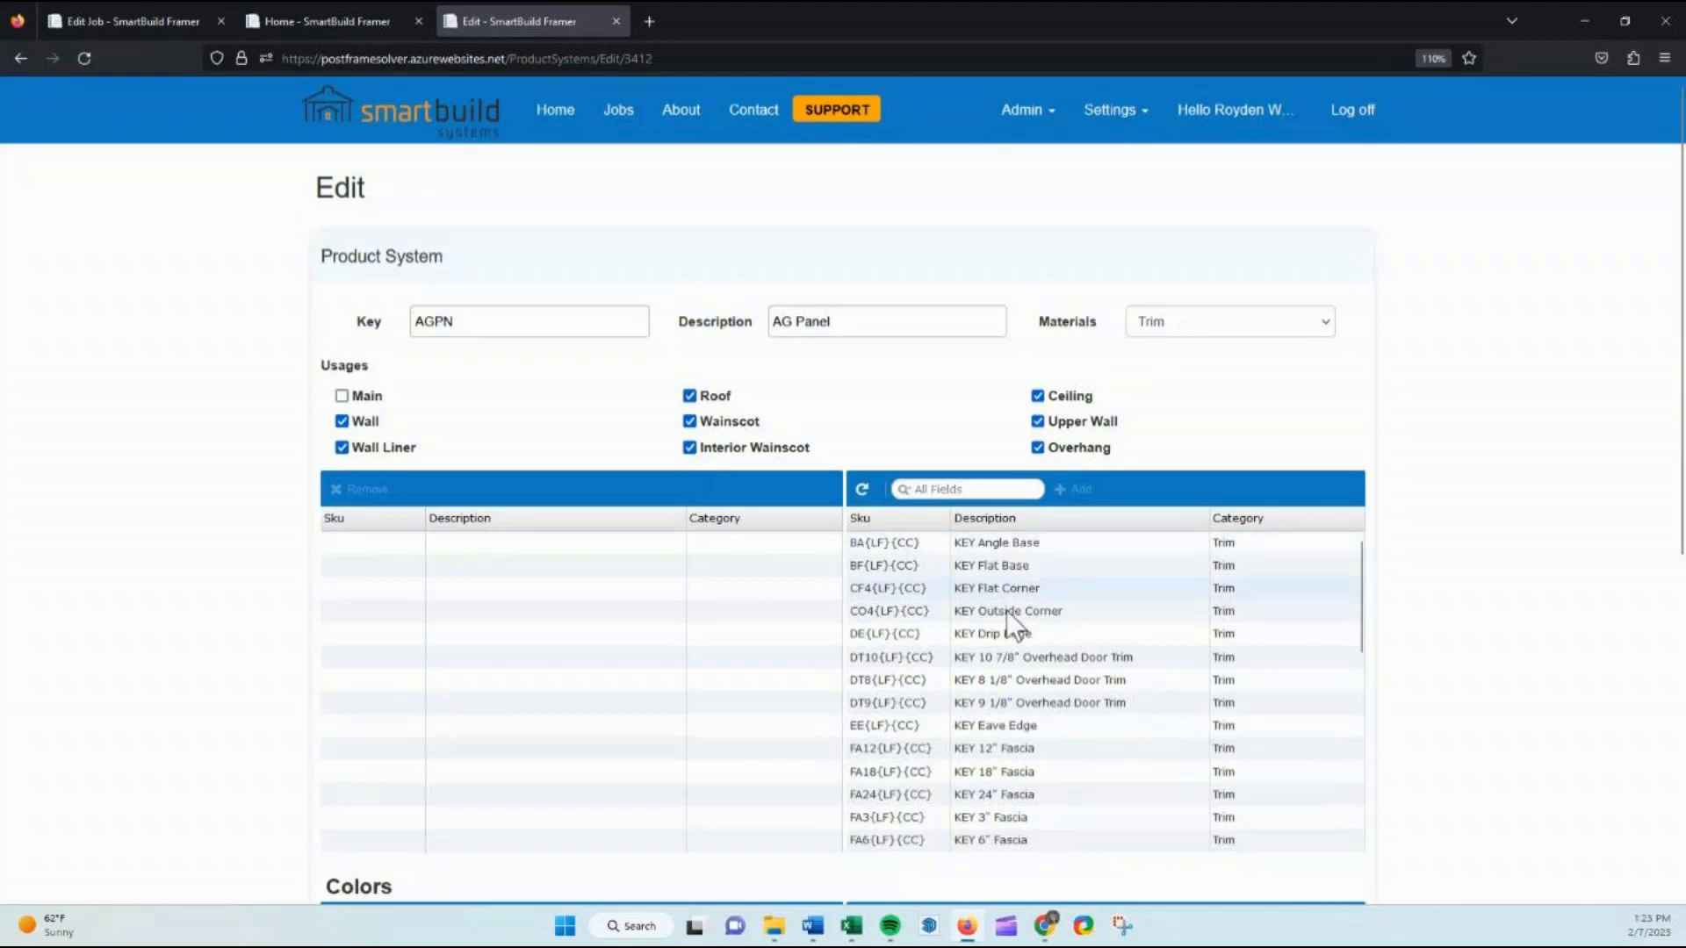
{"action": "scroll", "coordinate": [1033, 641], "scroll_direction": "down", "scroll_amount": 3}
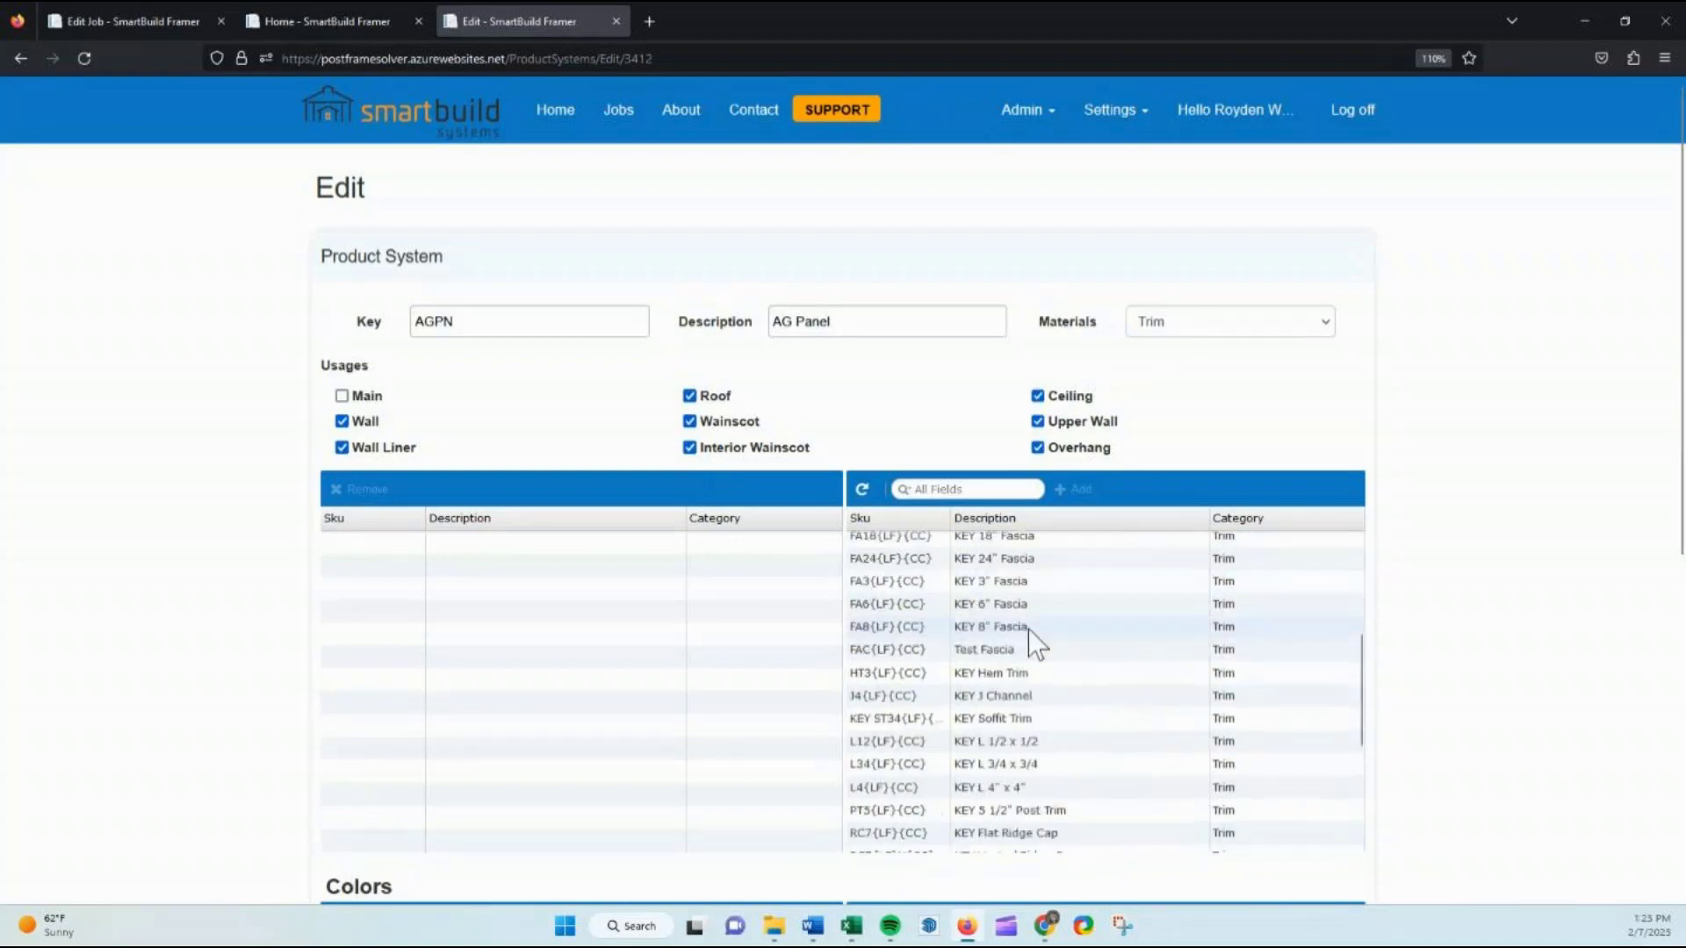
{"action": "scroll", "coordinate": [1037, 646], "scroll_direction": "down", "scroll_amount": 3}
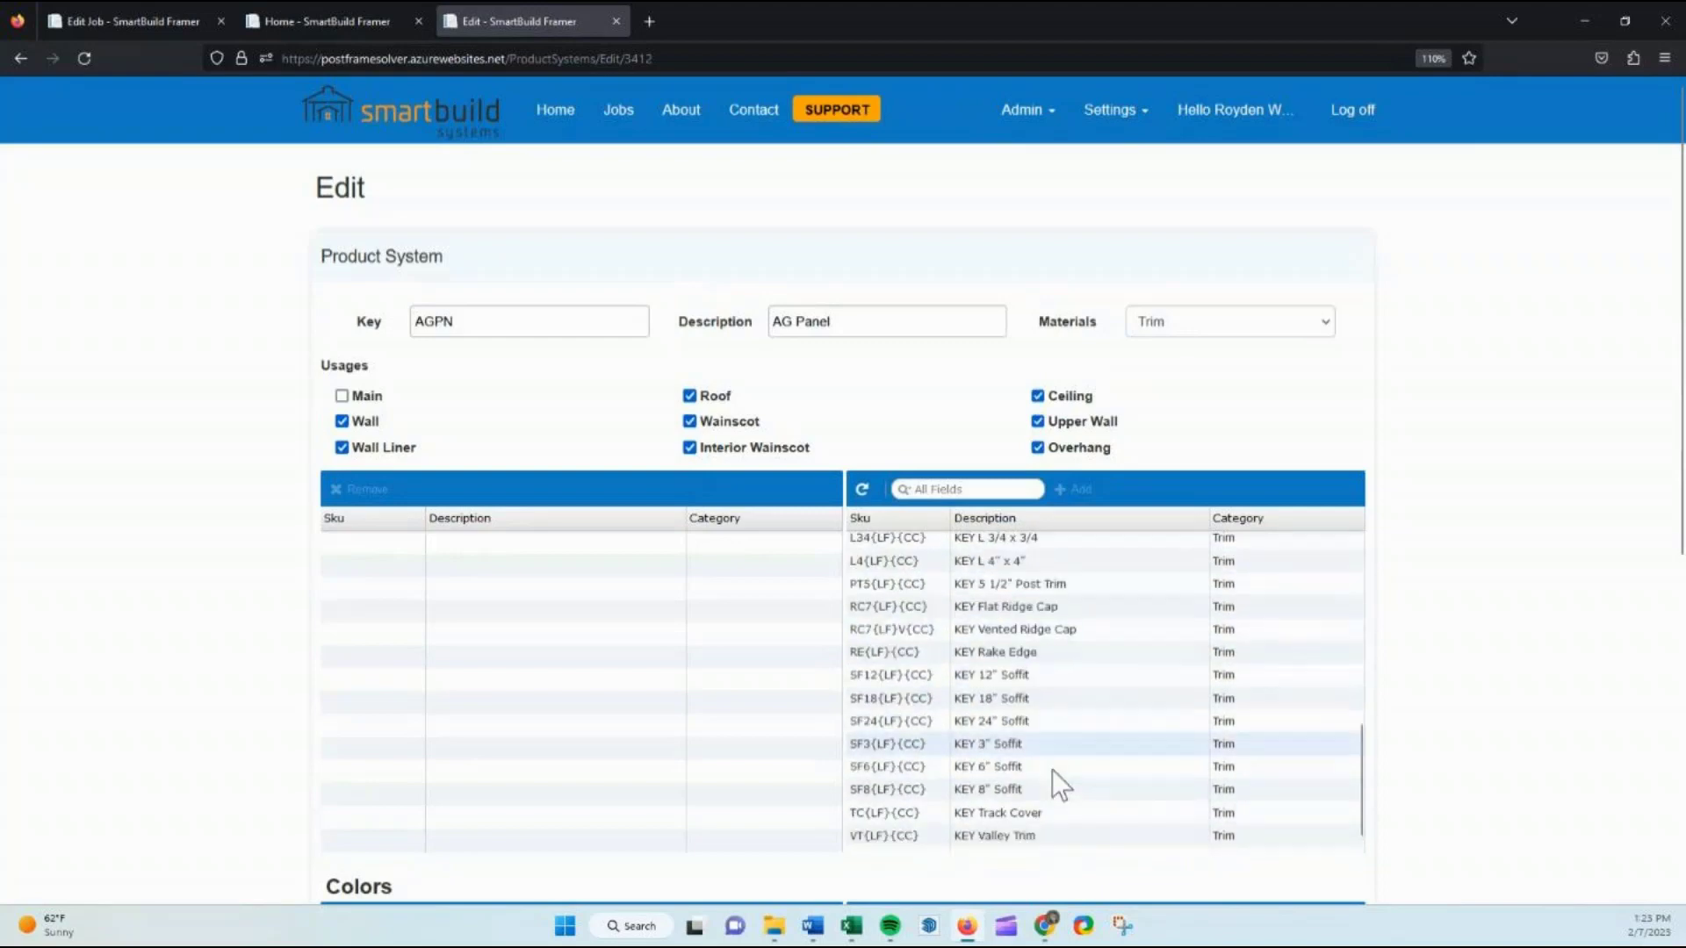
{"action": "scroll", "coordinate": [1036, 734], "scroll_direction": "up", "scroll_amount": 5}
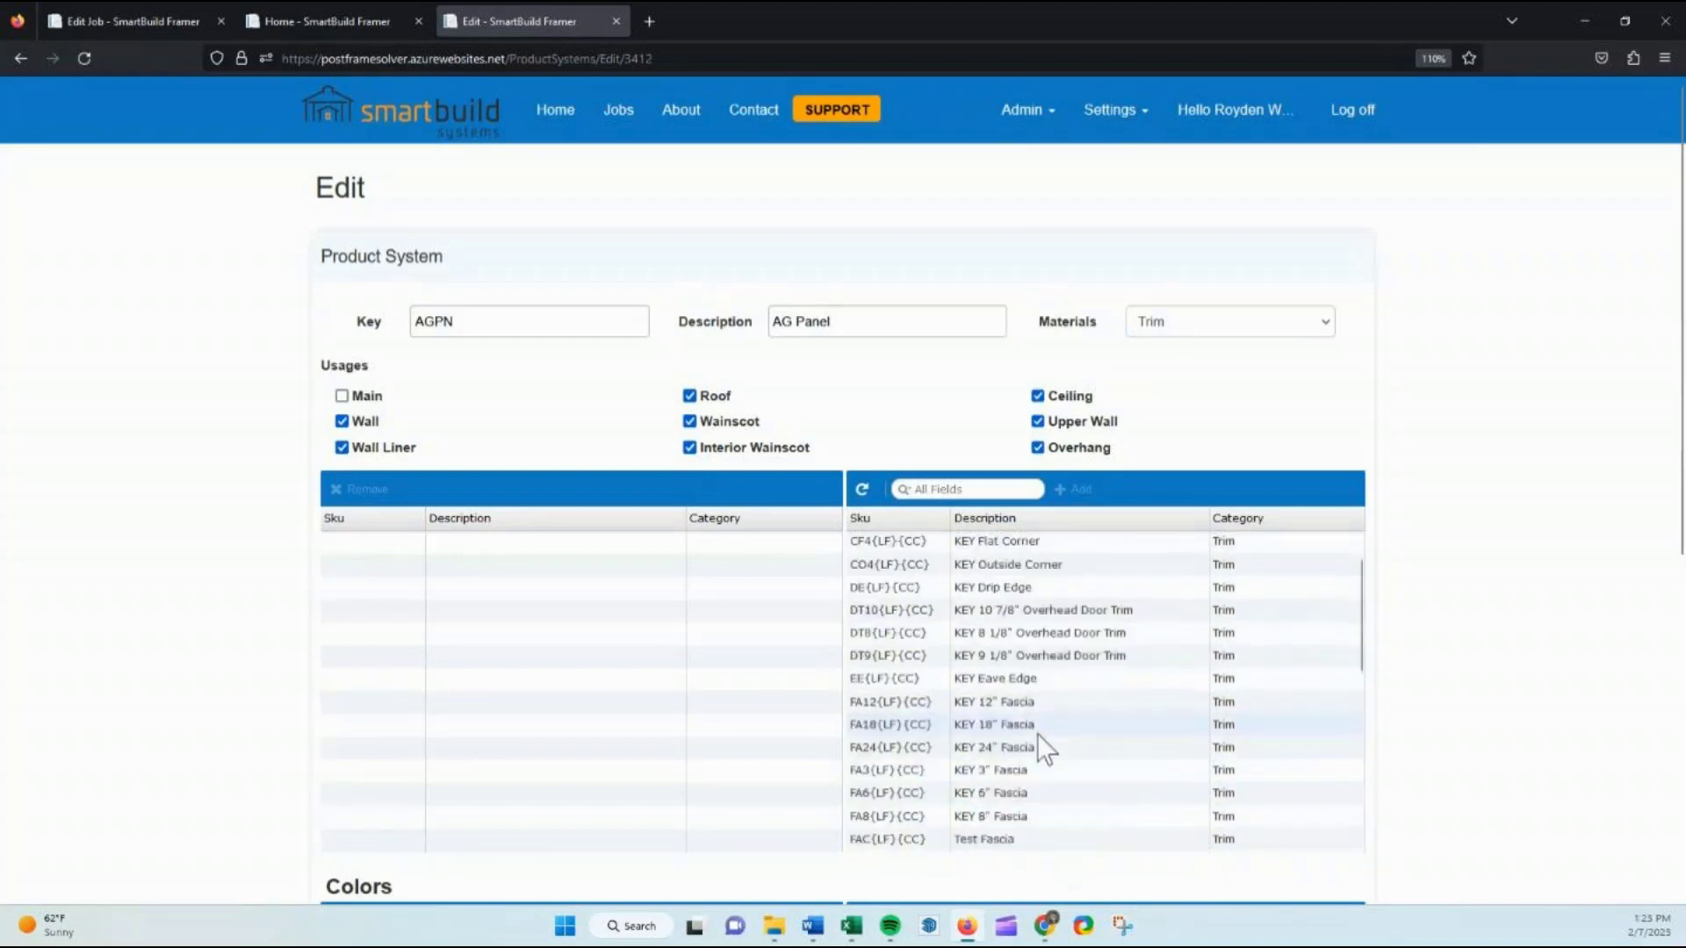
{"action": "scroll", "coordinate": [1036, 734], "scroll_direction": "up", "scroll_amount": 1}
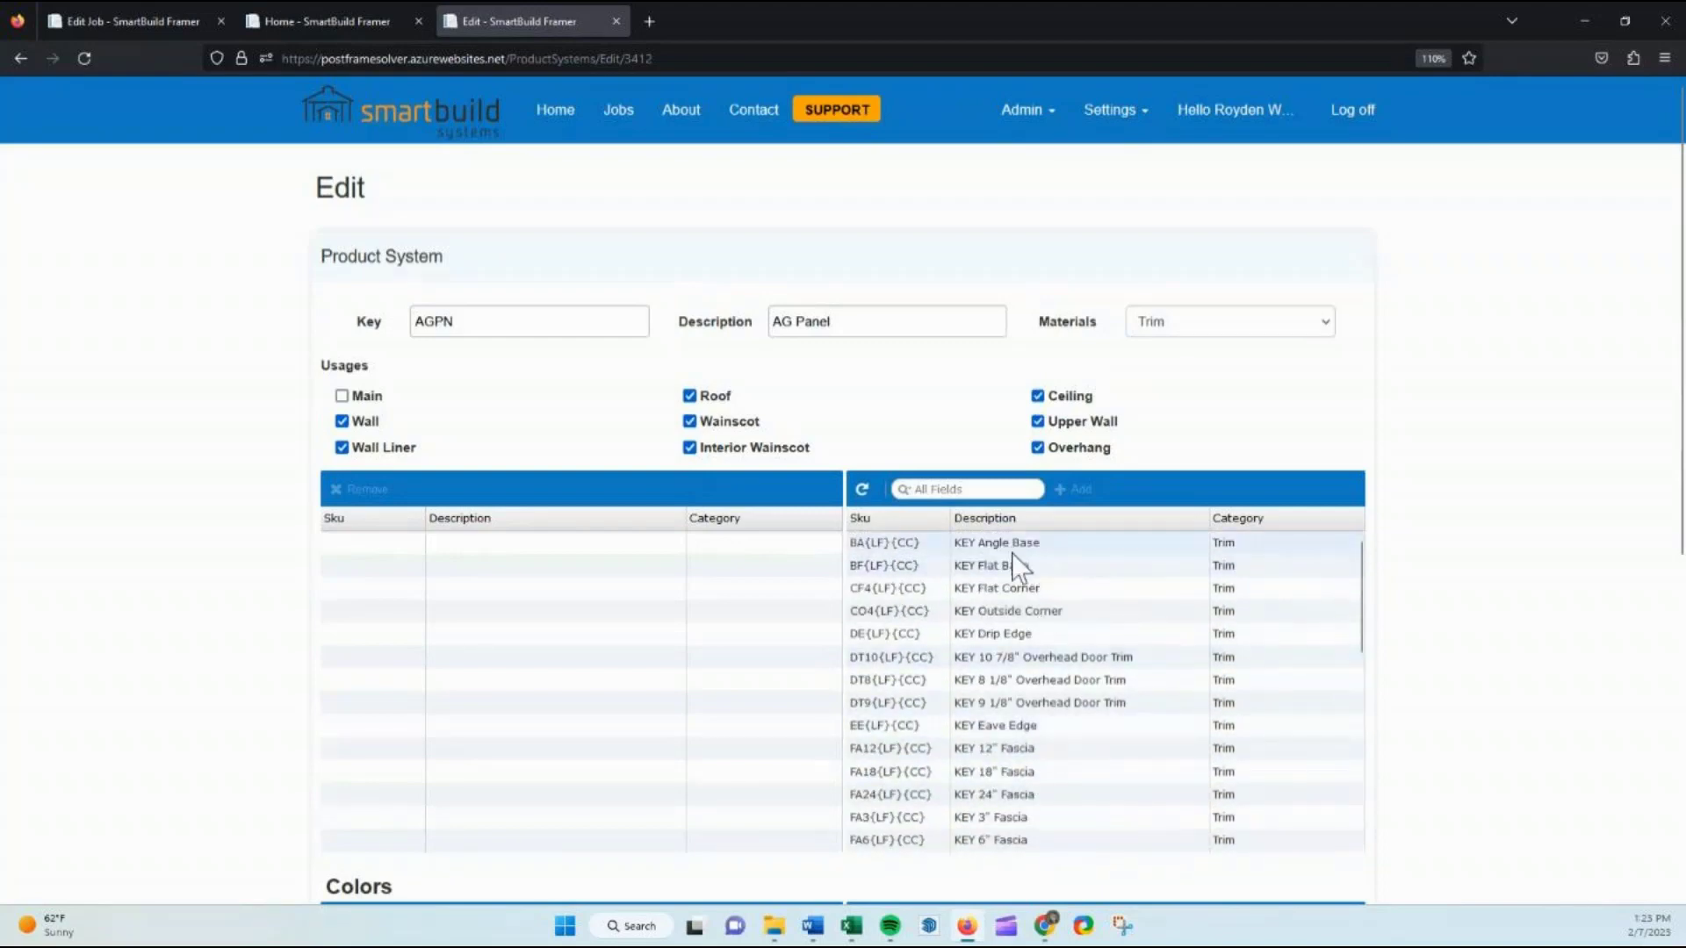
{"action": "left_click_drag", "start_coordinate": [1011, 552], "coordinate": [1052, 835]}
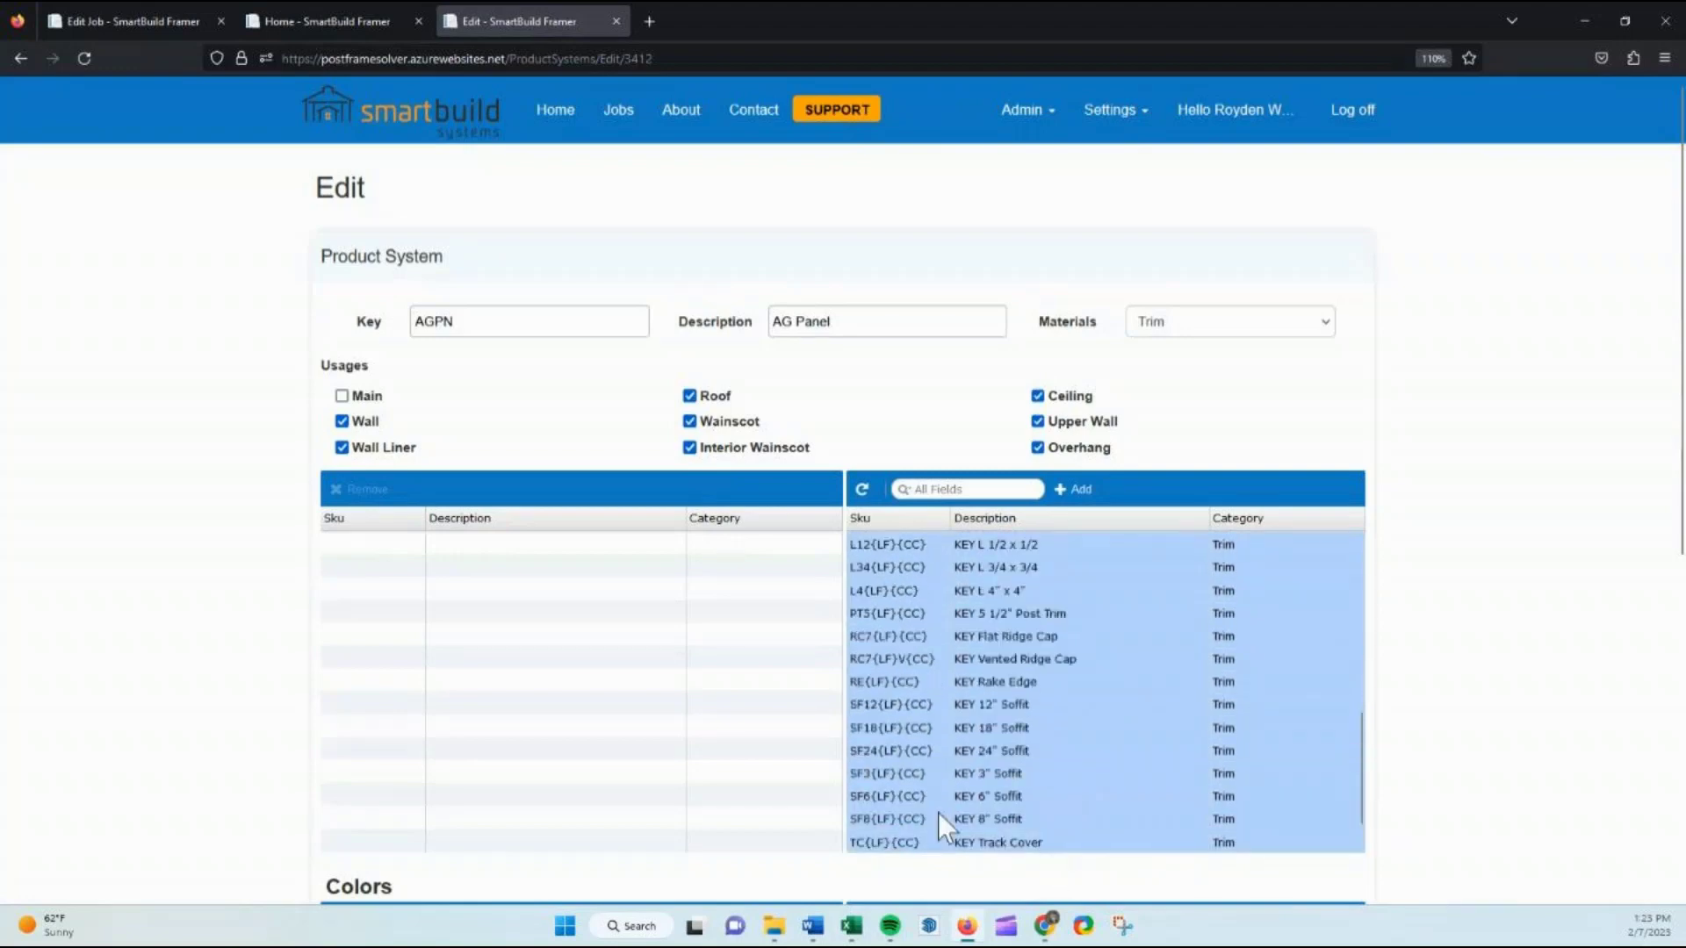
{"action": "left_click", "coordinate": [1094, 494]}
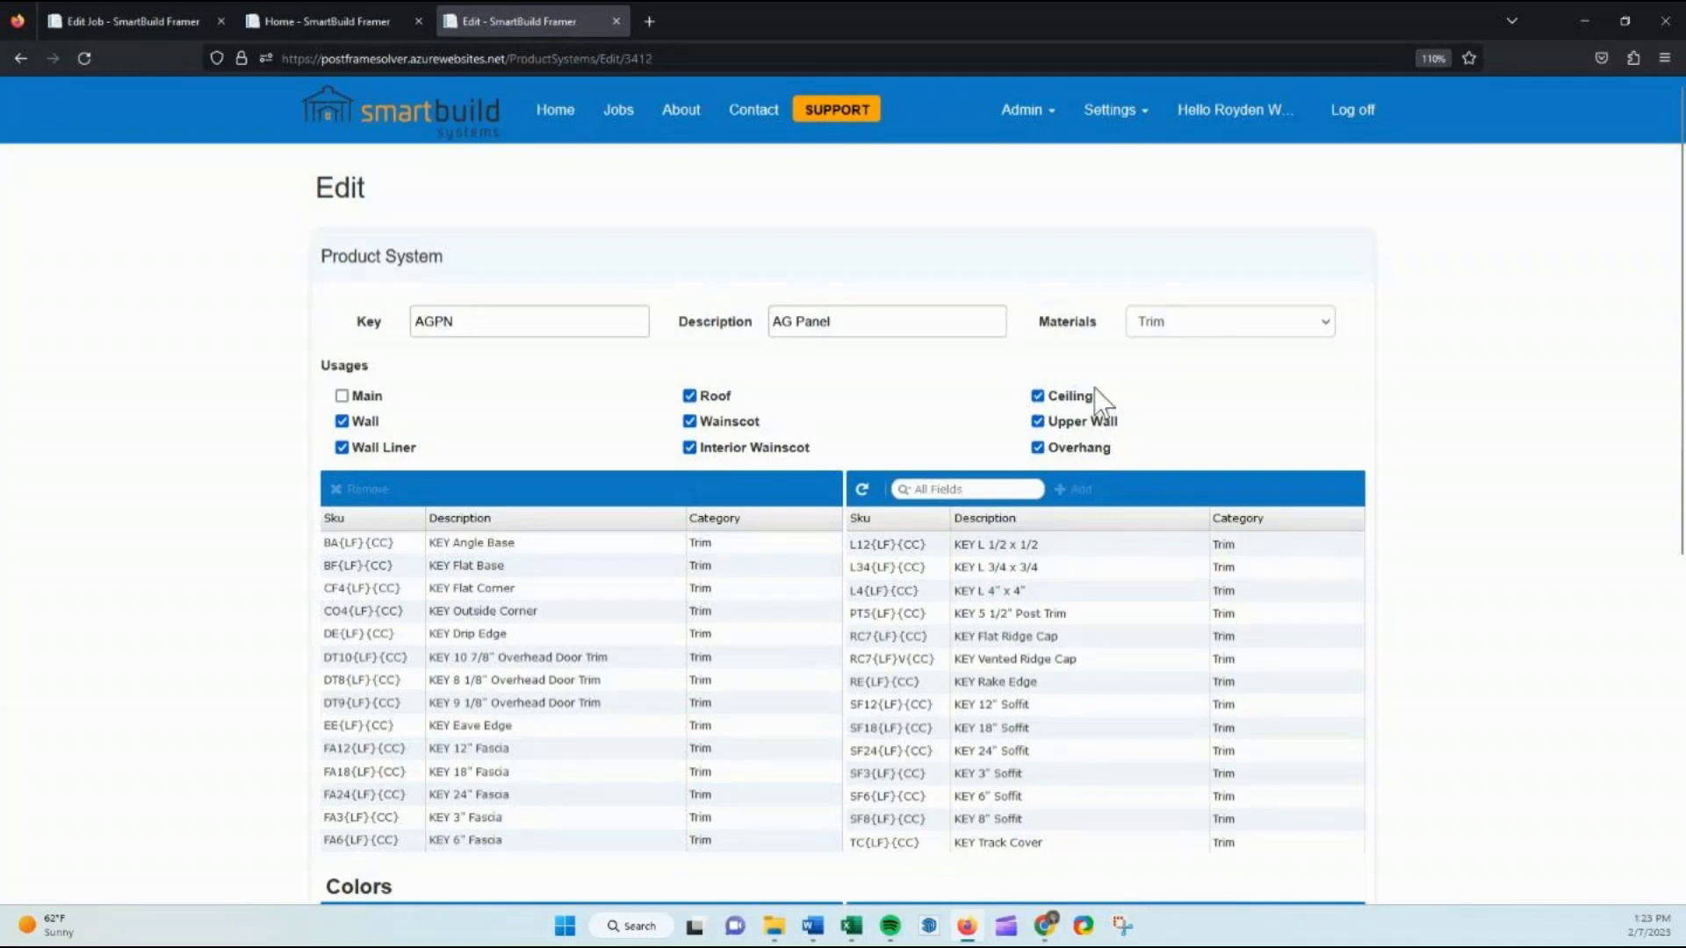
{"action": "scroll", "coordinate": [511, 600], "scroll_direction": "down", "scroll_amount": 3}
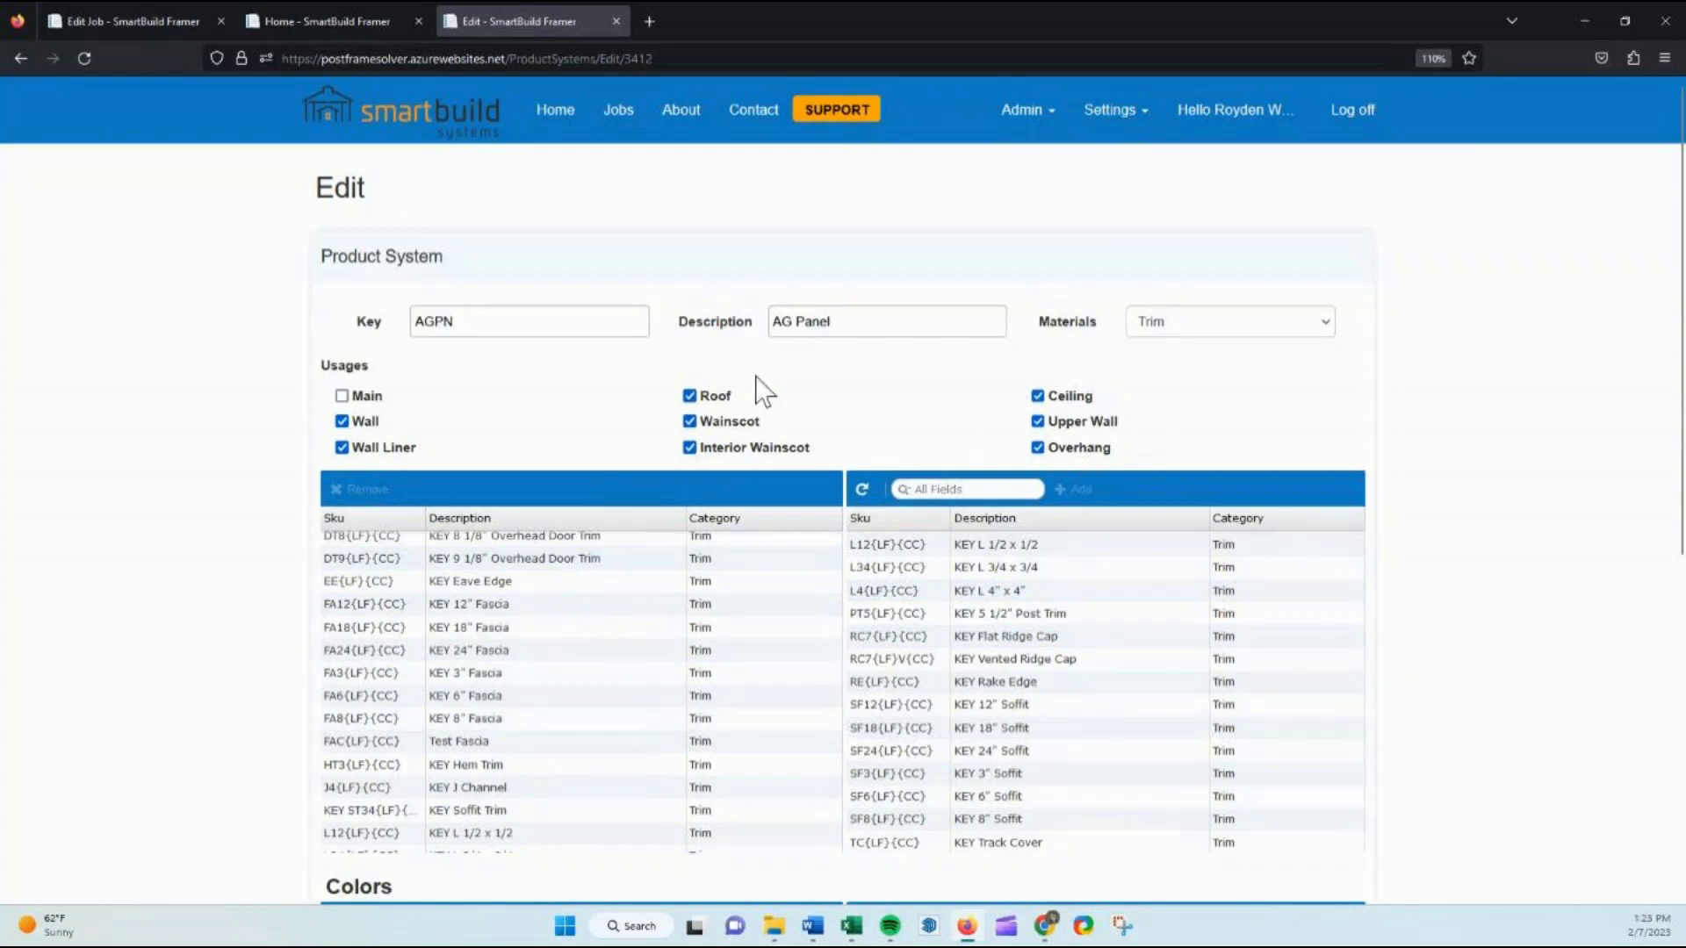
Check the main building's product system settings in the Training demo job, and return to the AG Panel editing page
{"action": "left_click", "coordinate": [169, 14]}
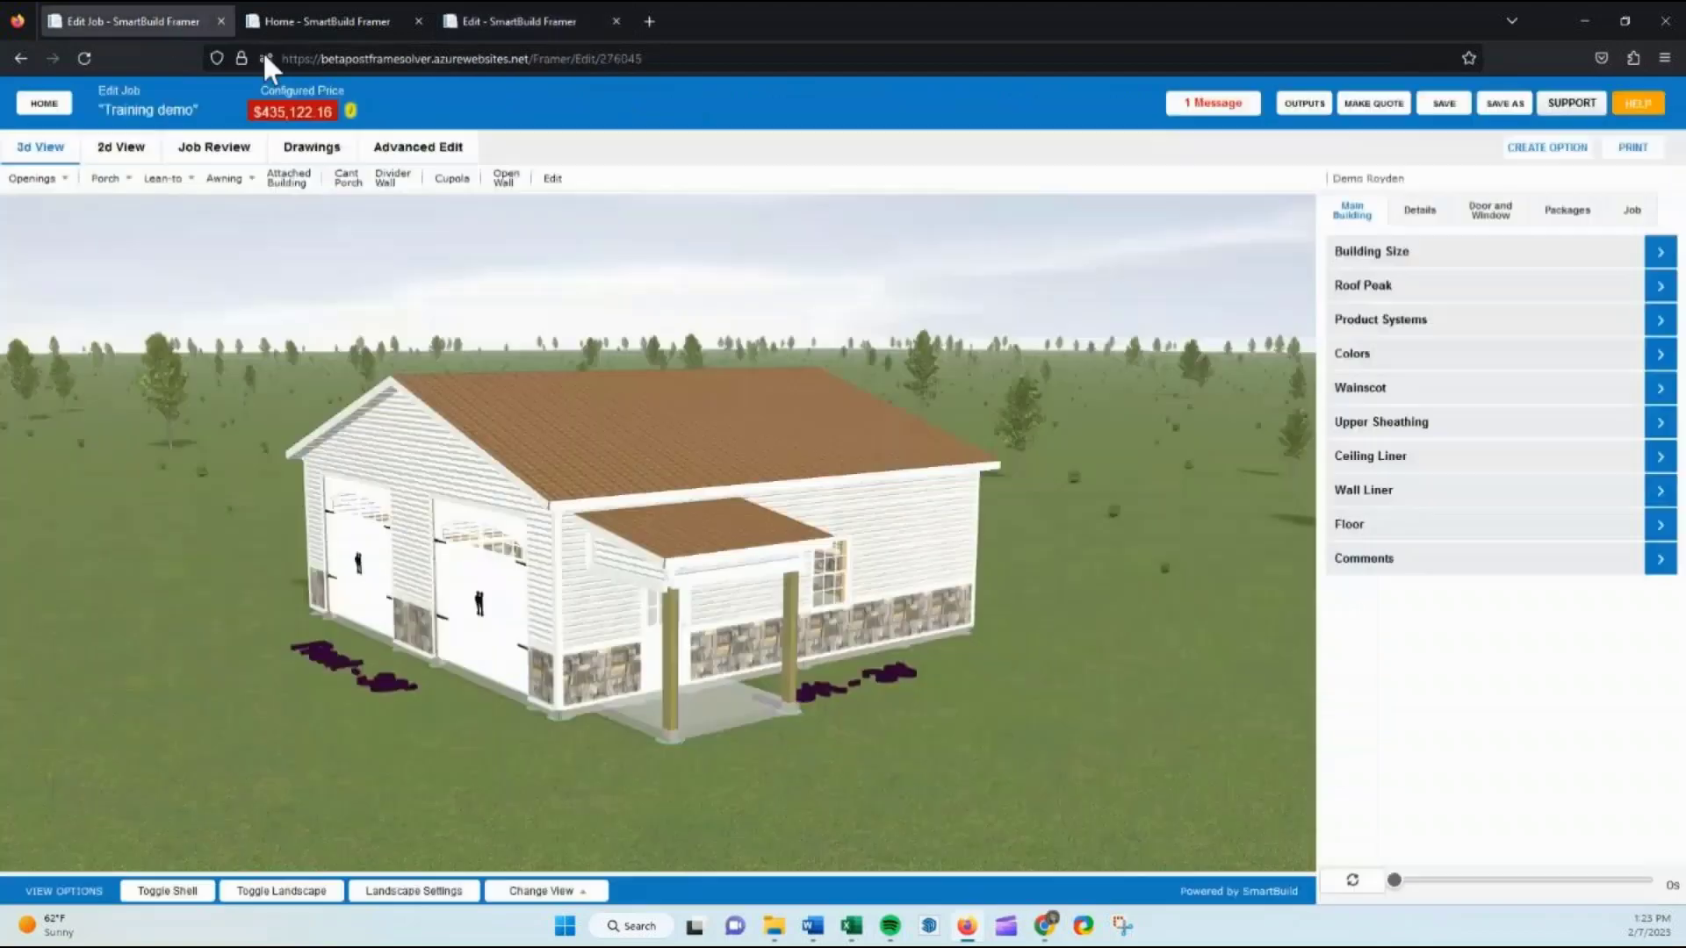
{"action": "left_click", "coordinate": [1387, 324]}
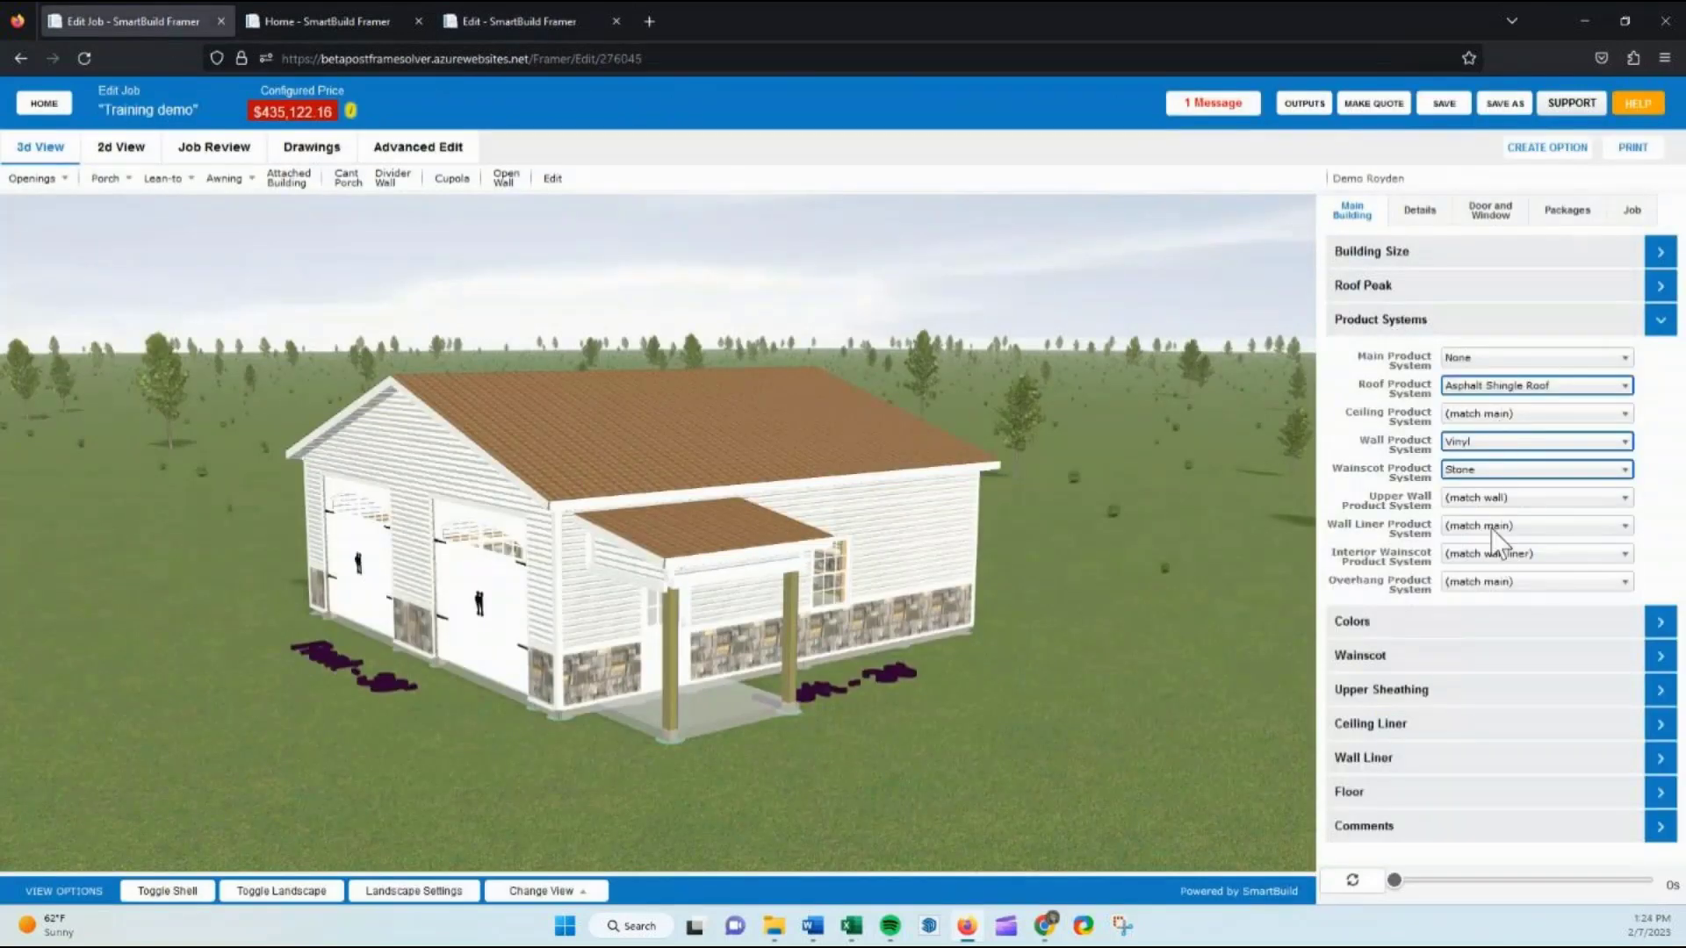
{"action": "left_click", "coordinate": [528, 24]}
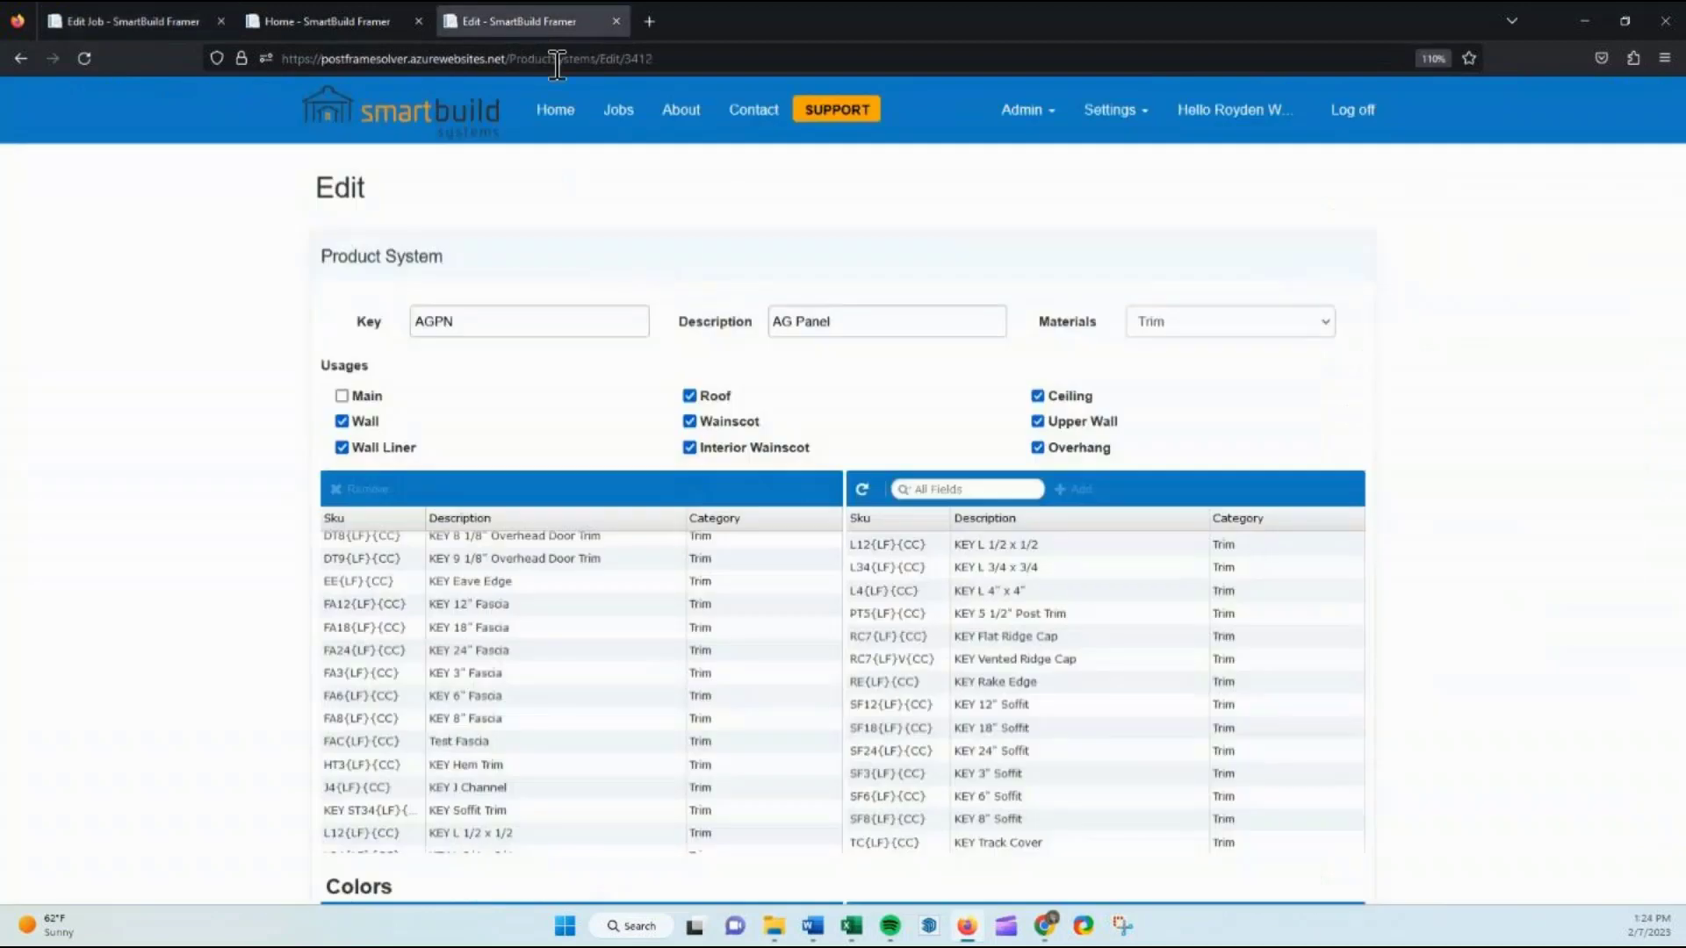
Review the AG Panel system's usages, its available trim materials and the colors that can be assigned
{"action": "scroll", "coordinate": [966, 571], "scroll_direction": "down", "scroll_amount": 2}
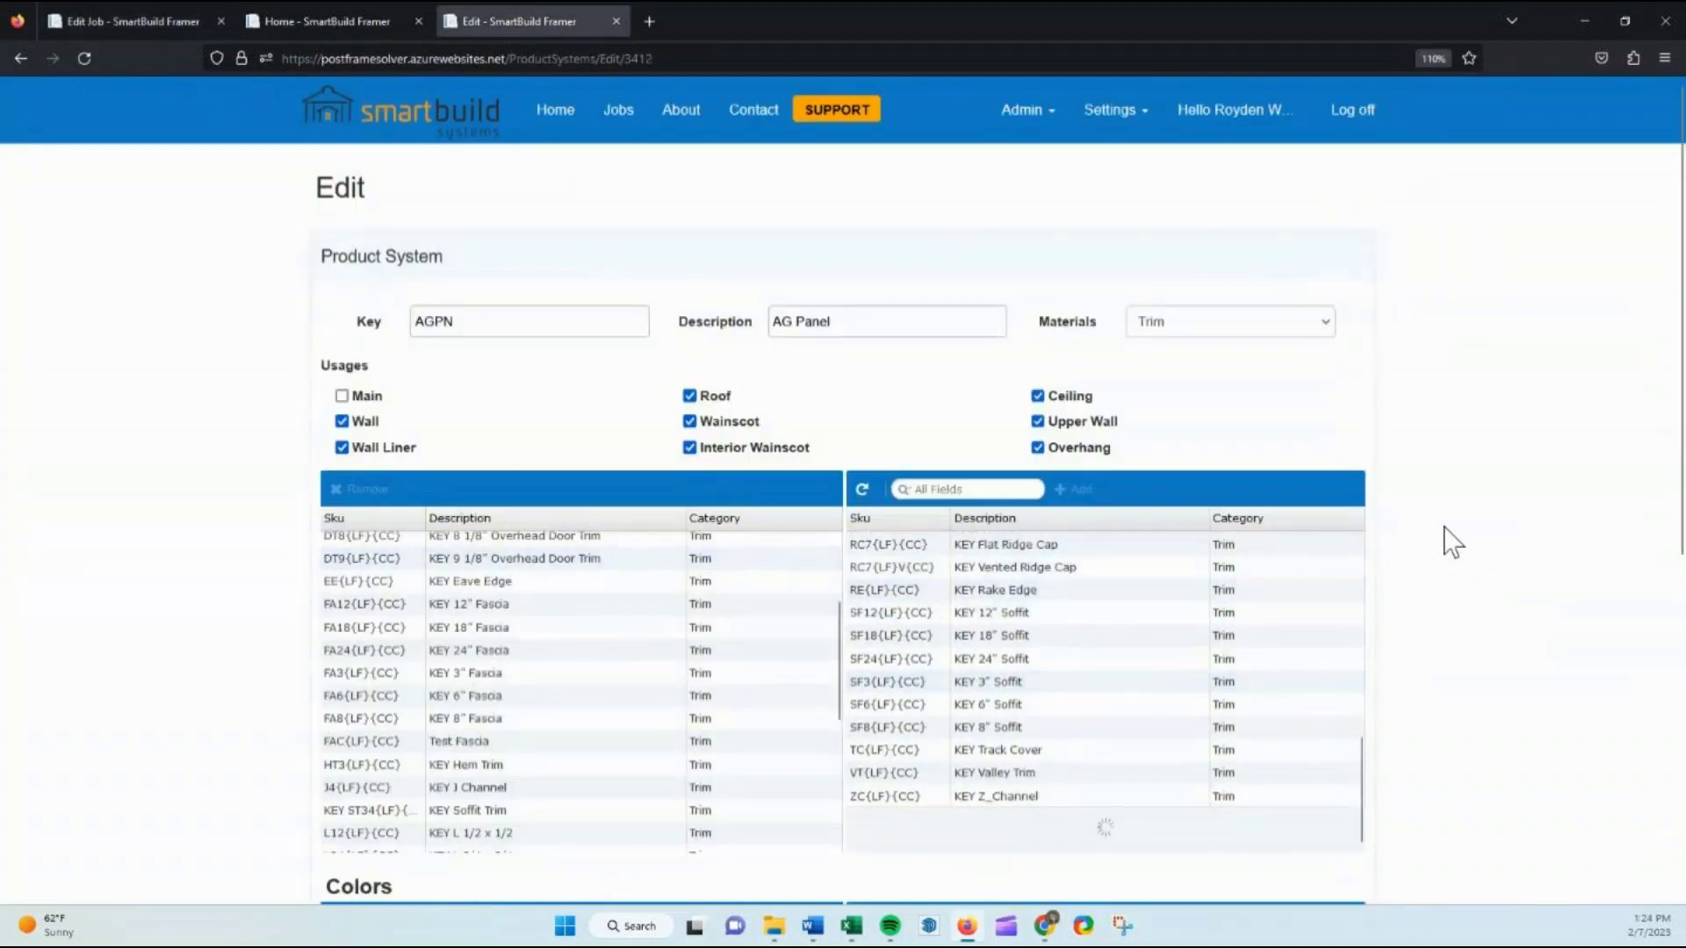
{"action": "scroll", "coordinate": [1449, 532], "scroll_direction": "down", "scroll_amount": 1}
{"action": "scroll", "coordinate": [1458, 546], "scroll_direction": "down", "scroll_amount": 6}
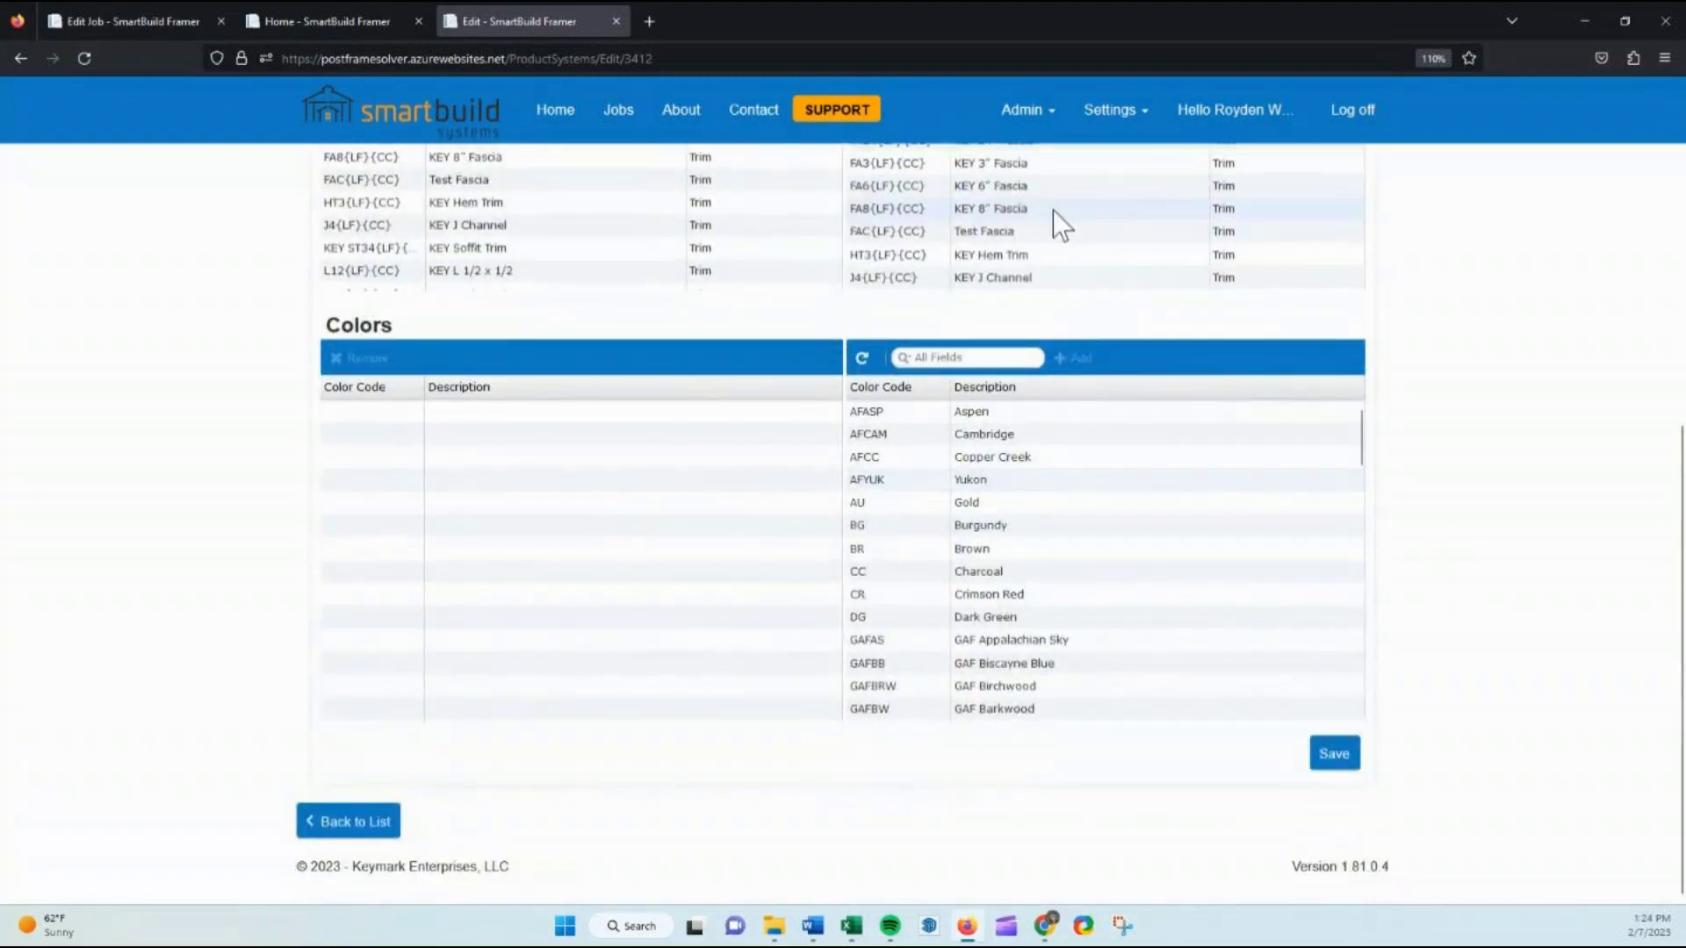
{"action": "scroll", "coordinate": [1444, 264], "scroll_direction": "up", "scroll_amount": 1}
{"action": "scroll", "coordinate": [1447, 261], "scroll_direction": "up", "scroll_amount": 4}
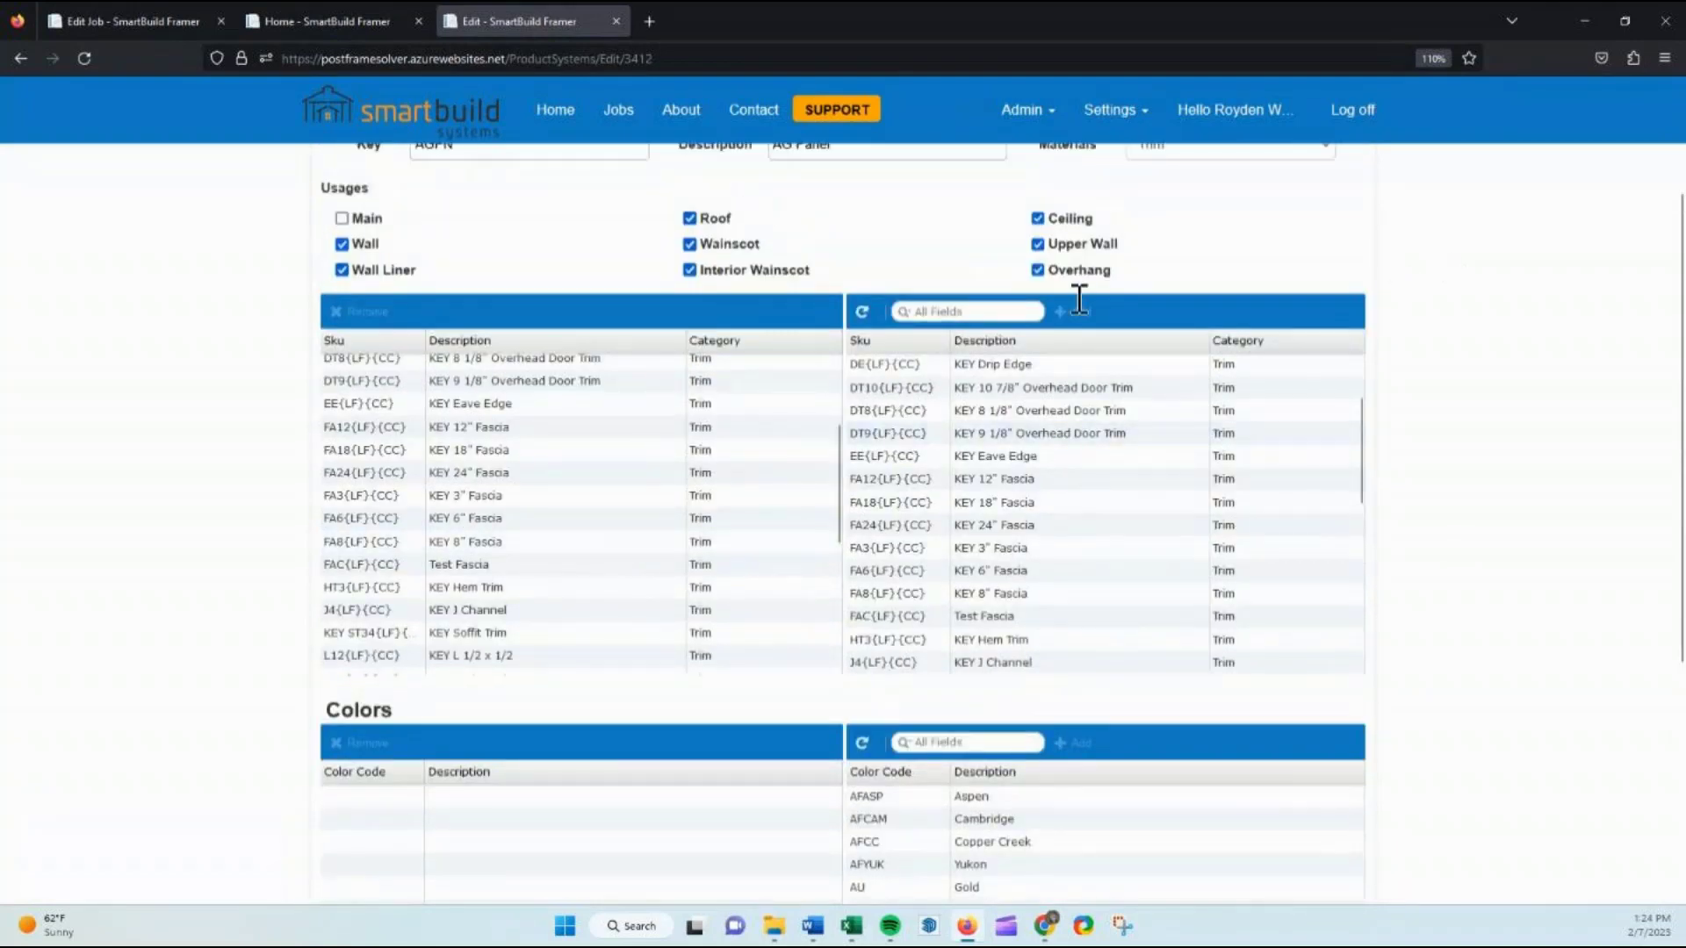
{"action": "scroll", "coordinate": [1179, 270], "scroll_direction": "up", "scroll_amount": 1}
{"action": "scroll", "coordinate": [1179, 277], "scroll_direction": "up", "scroll_amount": 2}
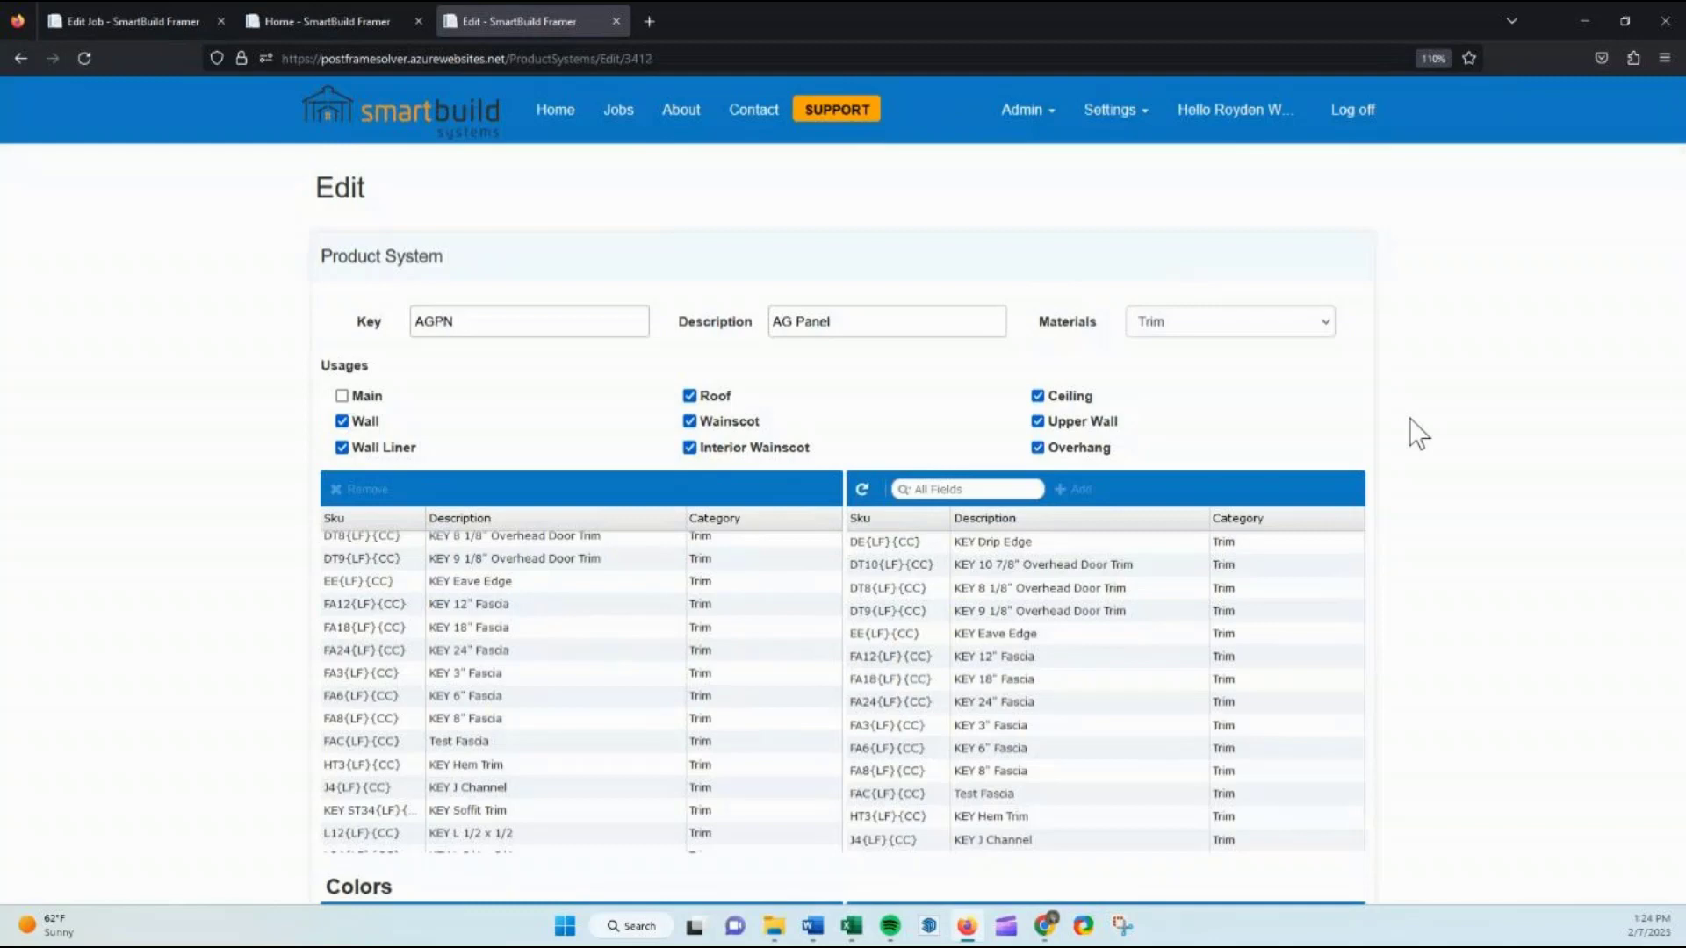
Assign the colors from Gold through Dark Green to the AG Panel product system
{"action": "scroll", "coordinate": [1418, 432], "scroll_direction": "down", "scroll_amount": 6}
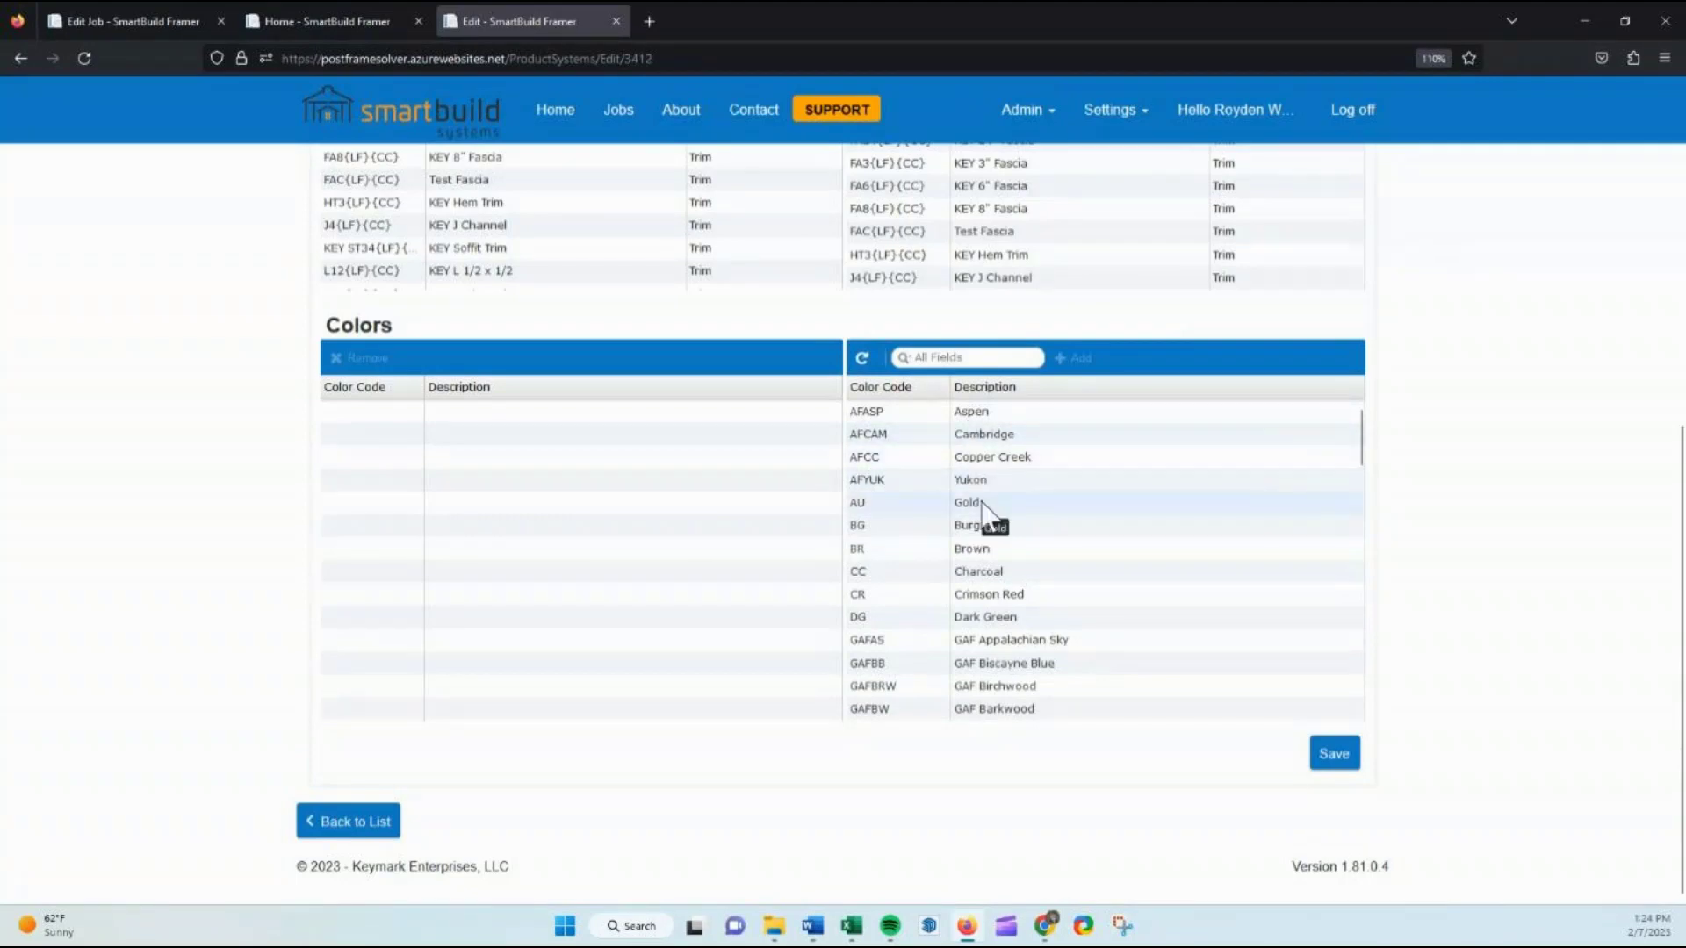
{"action": "left_click_drag", "start_coordinate": [982, 502], "coordinate": [1013, 607]}
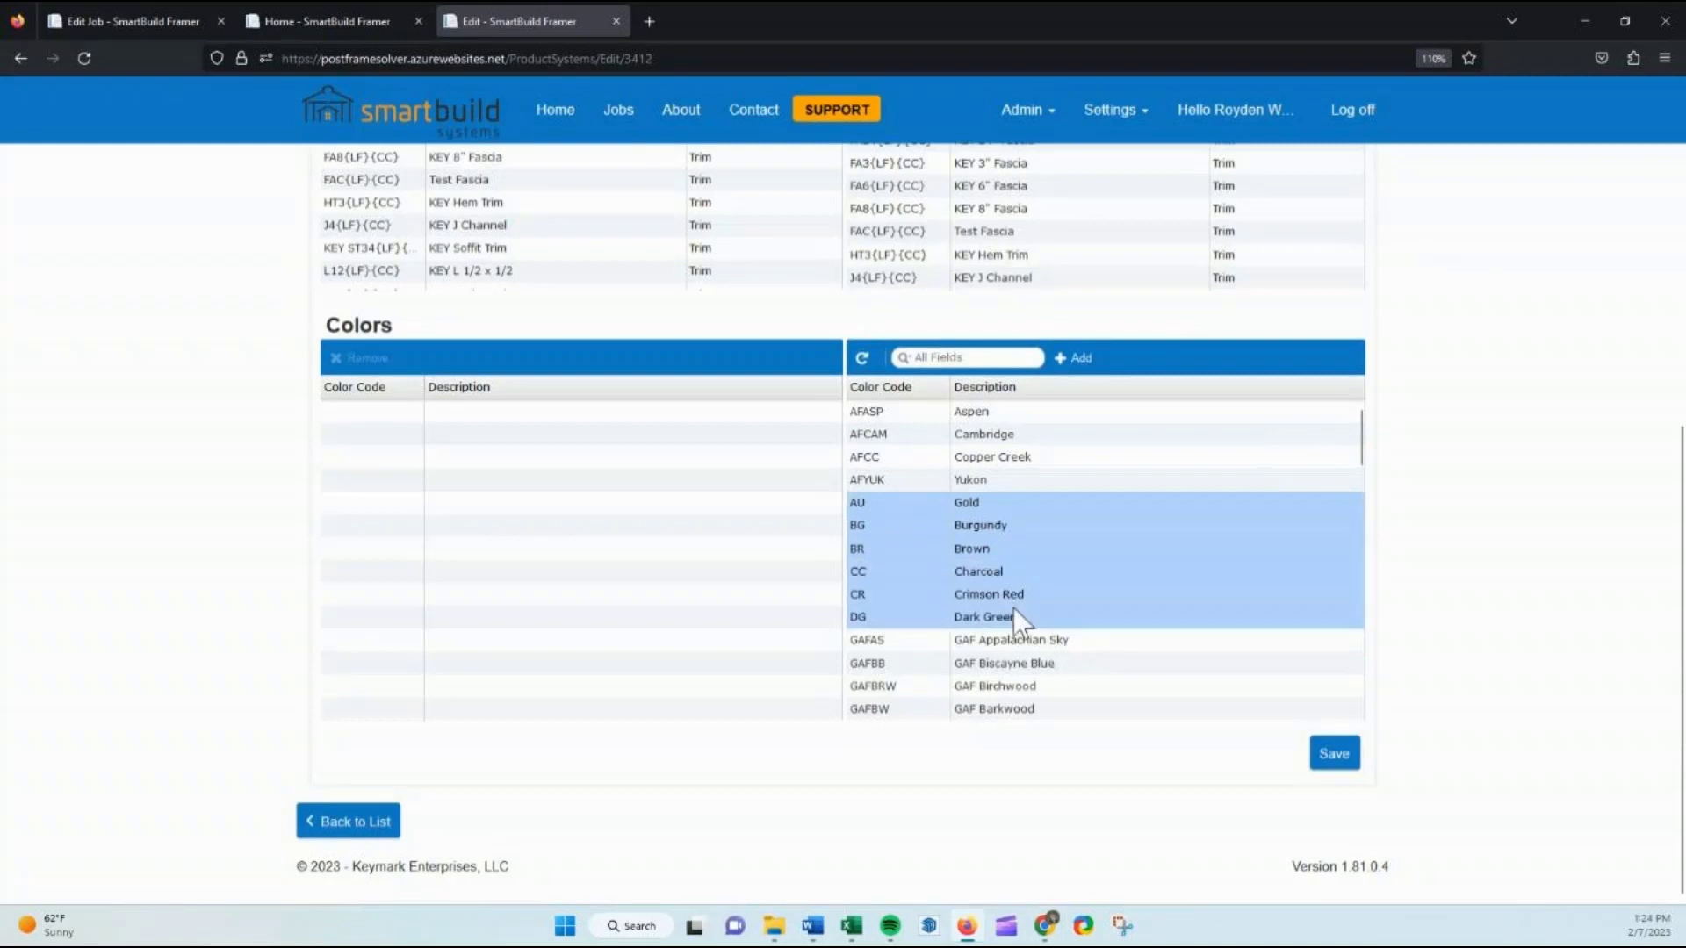
{"action": "left_click", "coordinate": [1076, 360]}
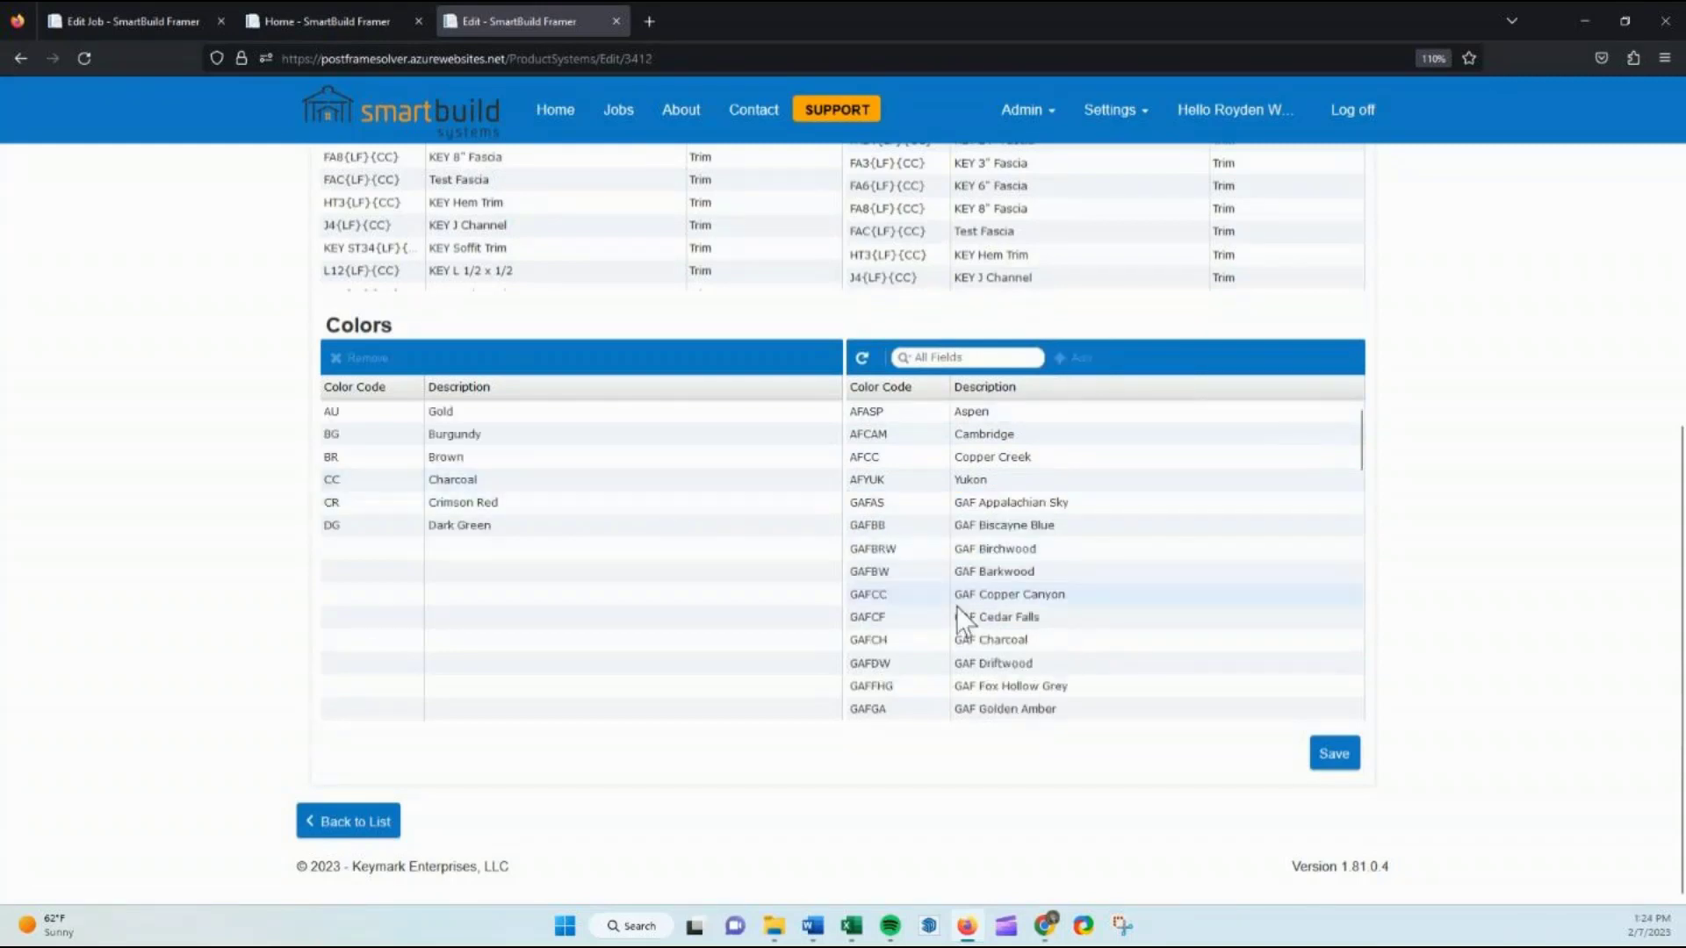
Assign Gallery Blue, Gray, Hunter Green and Ocean Blue to the AG Panel system's colors
{"action": "scroll", "coordinate": [1095, 609], "scroll_direction": "down", "scroll_amount": 3}
{"action": "scroll", "coordinate": [1002, 527], "scroll_direction": "down", "scroll_amount": 4}
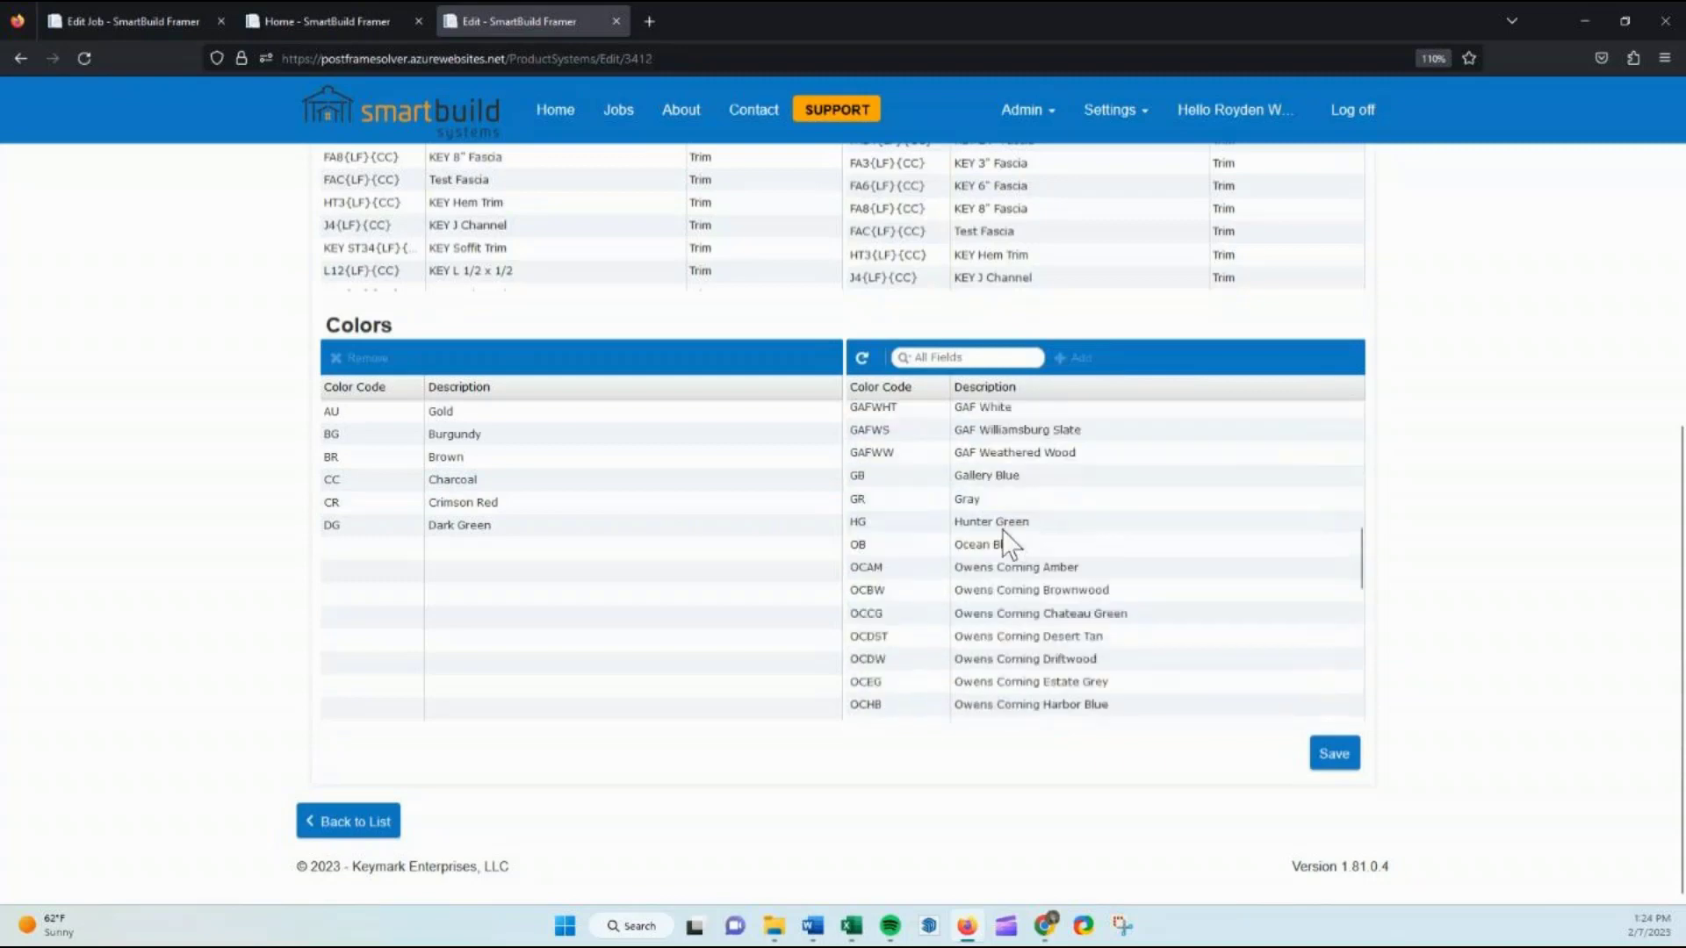
{"action": "left_click_drag", "start_coordinate": [987, 459], "coordinate": [999, 514]}
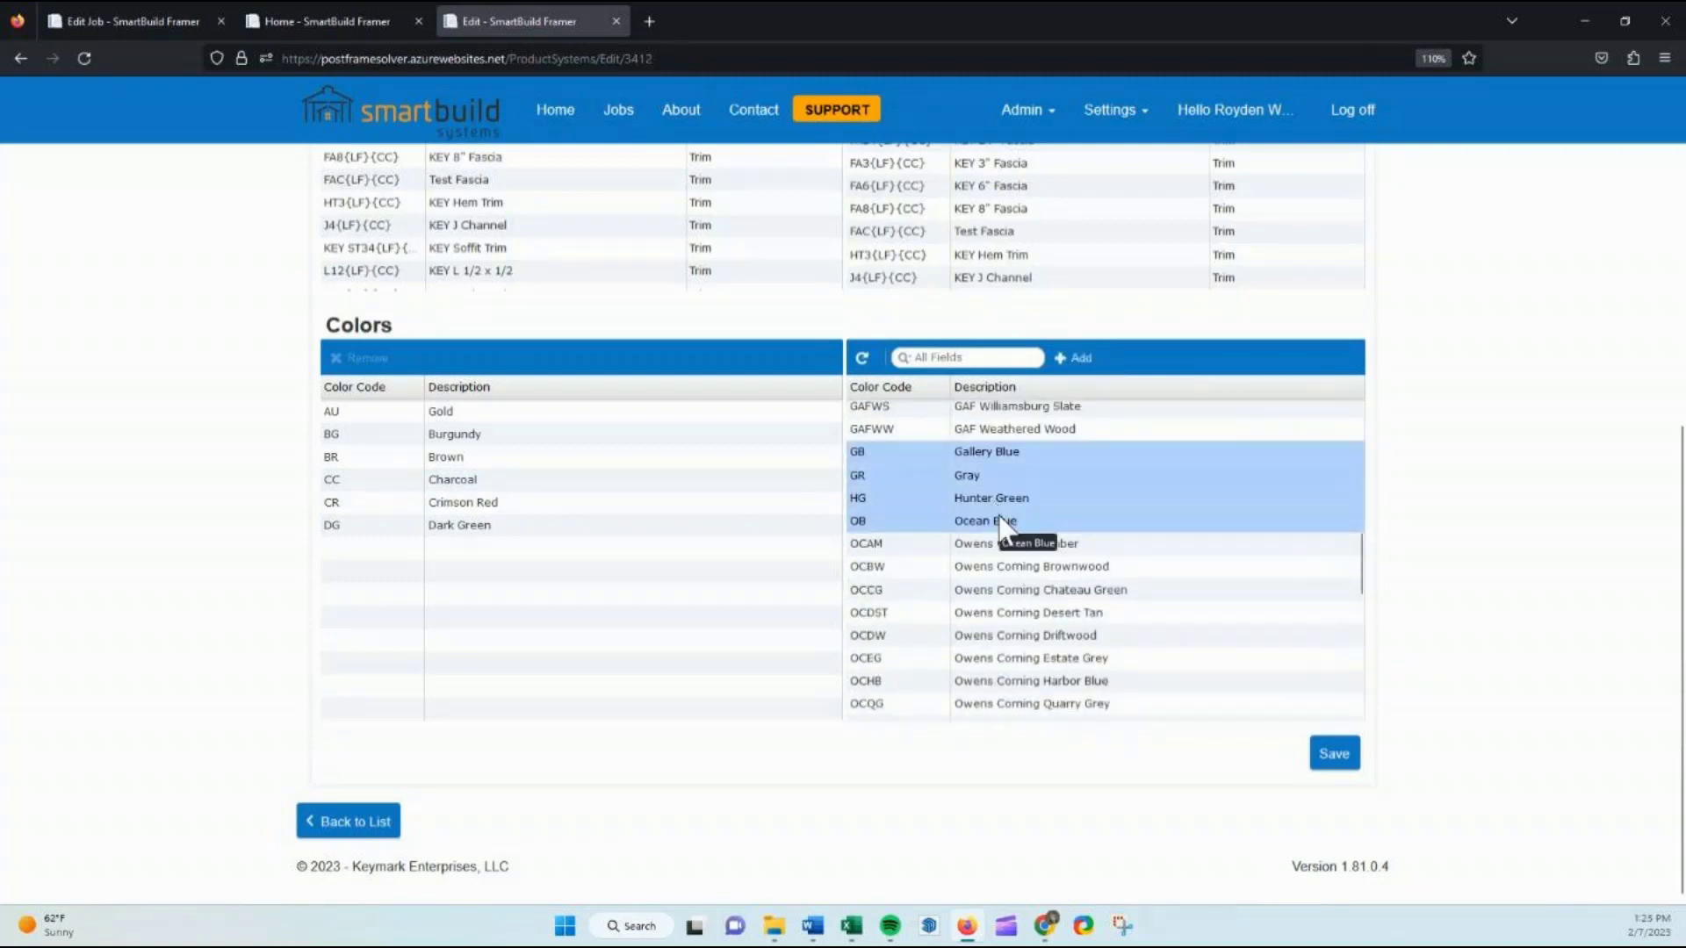
{"action": "left_click", "coordinate": [1073, 358]}
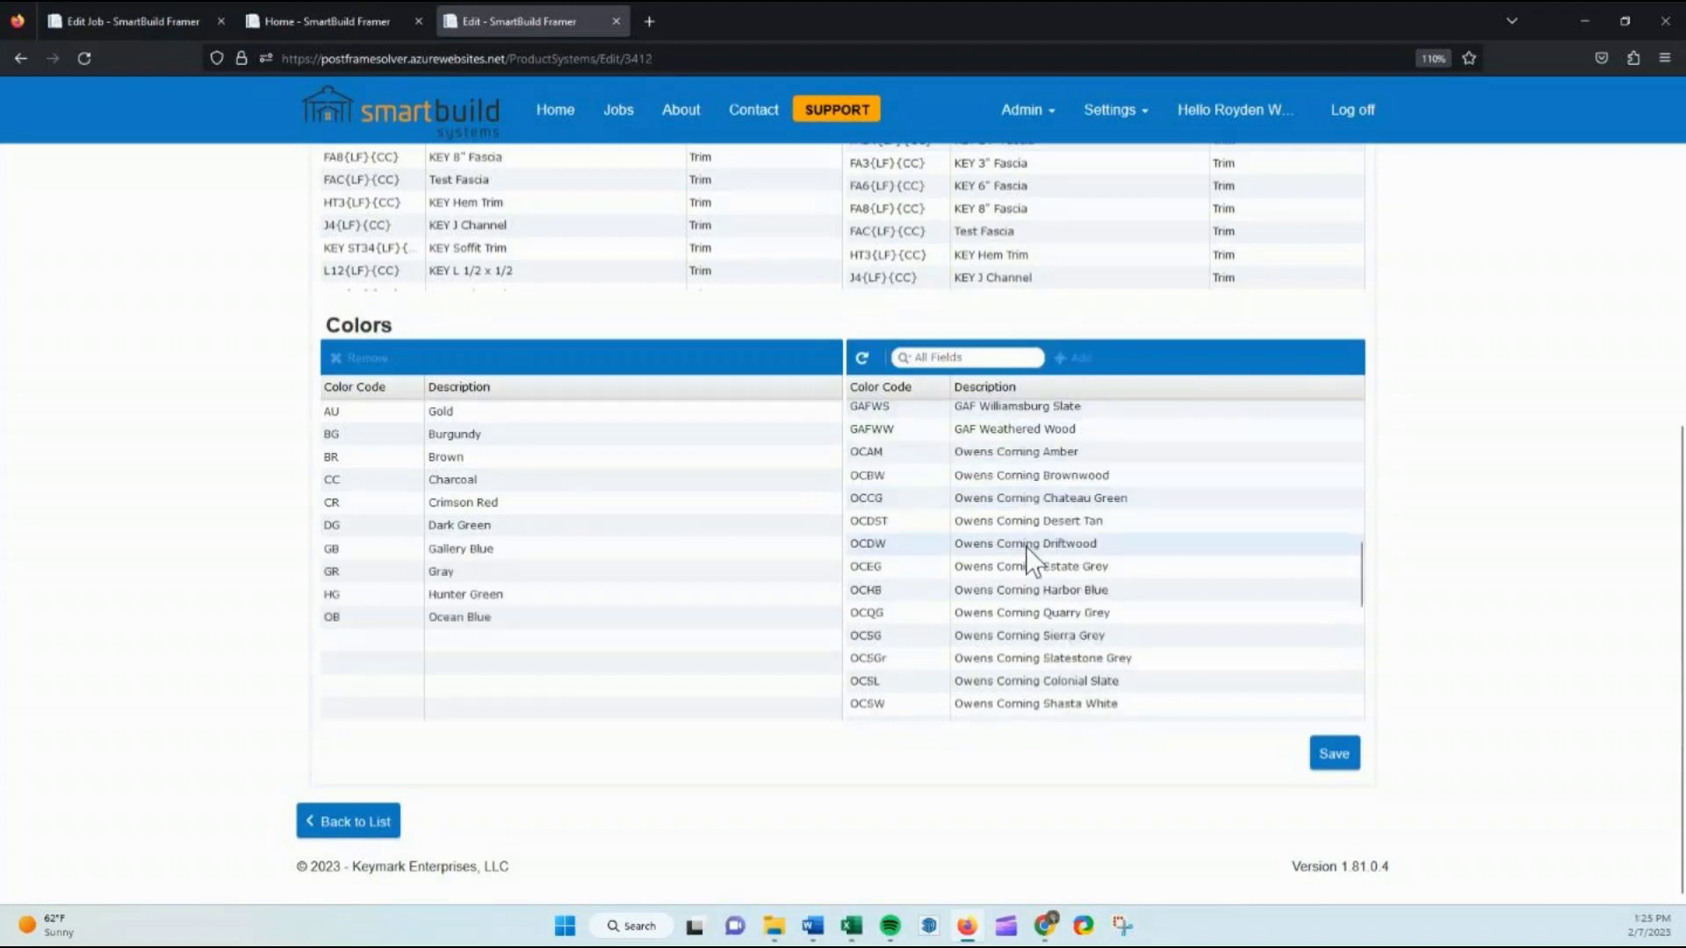
Add Rustic Red, Tan and White to the AG Panel system's assigned colors
{"action": "scroll", "coordinate": [1028, 553], "scroll_direction": "down", "scroll_amount": 6}
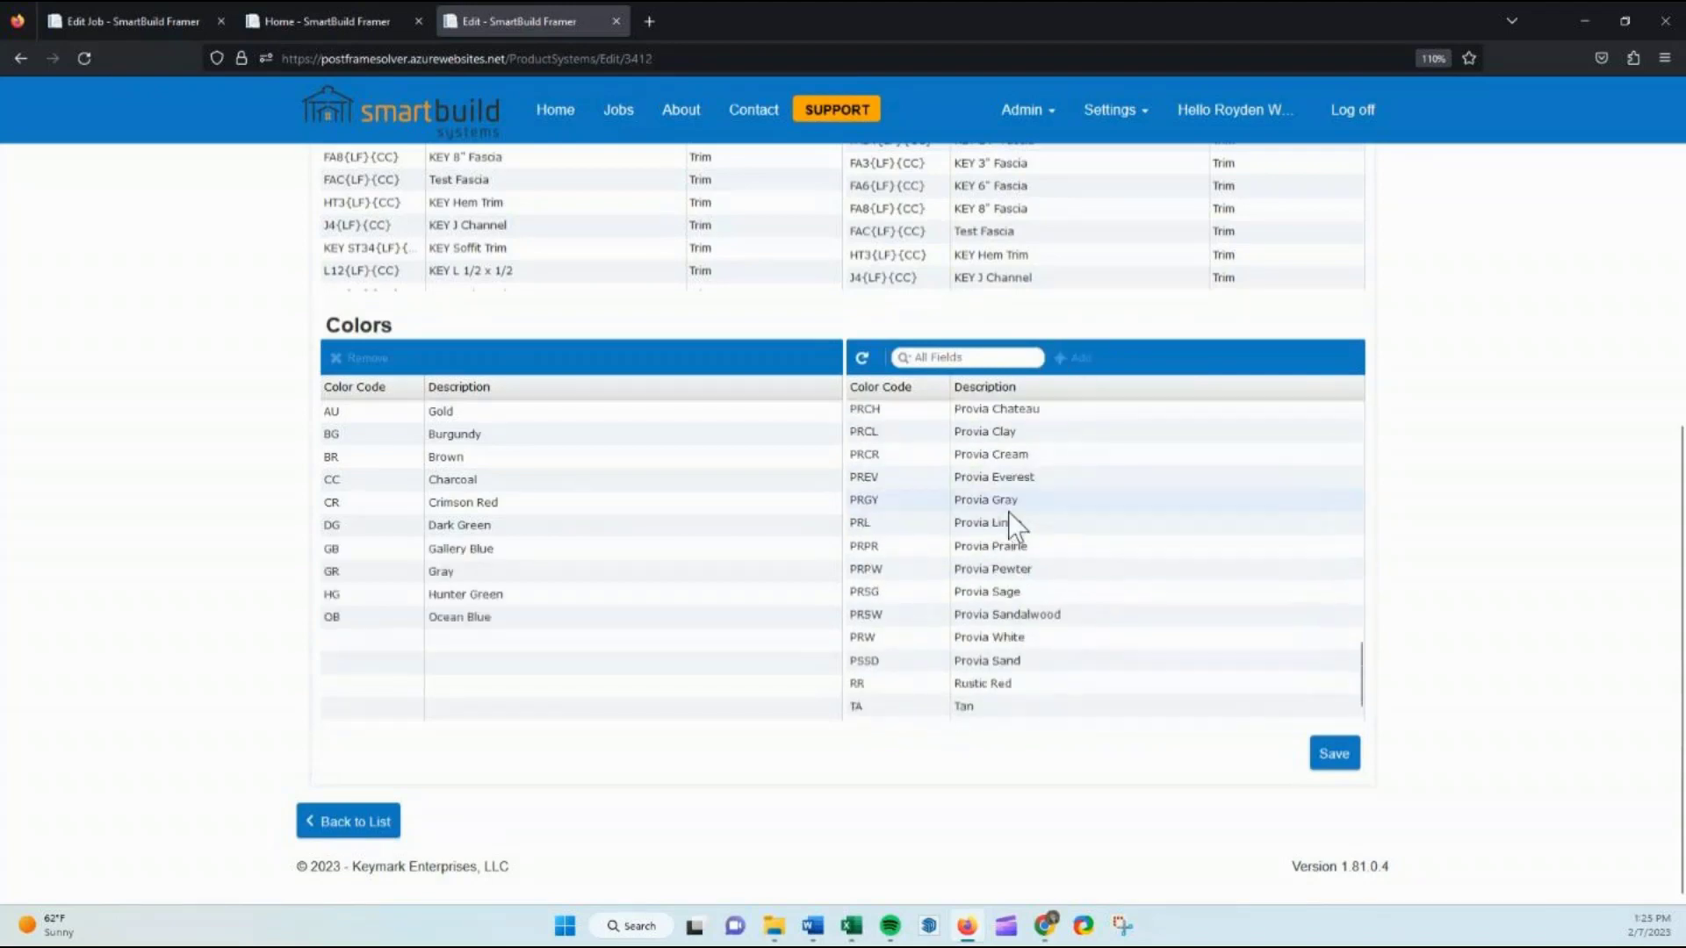
{"action": "left_click", "coordinate": [1002, 702], "text": "shift"}
{"action": "left_click", "coordinate": [1076, 359]}
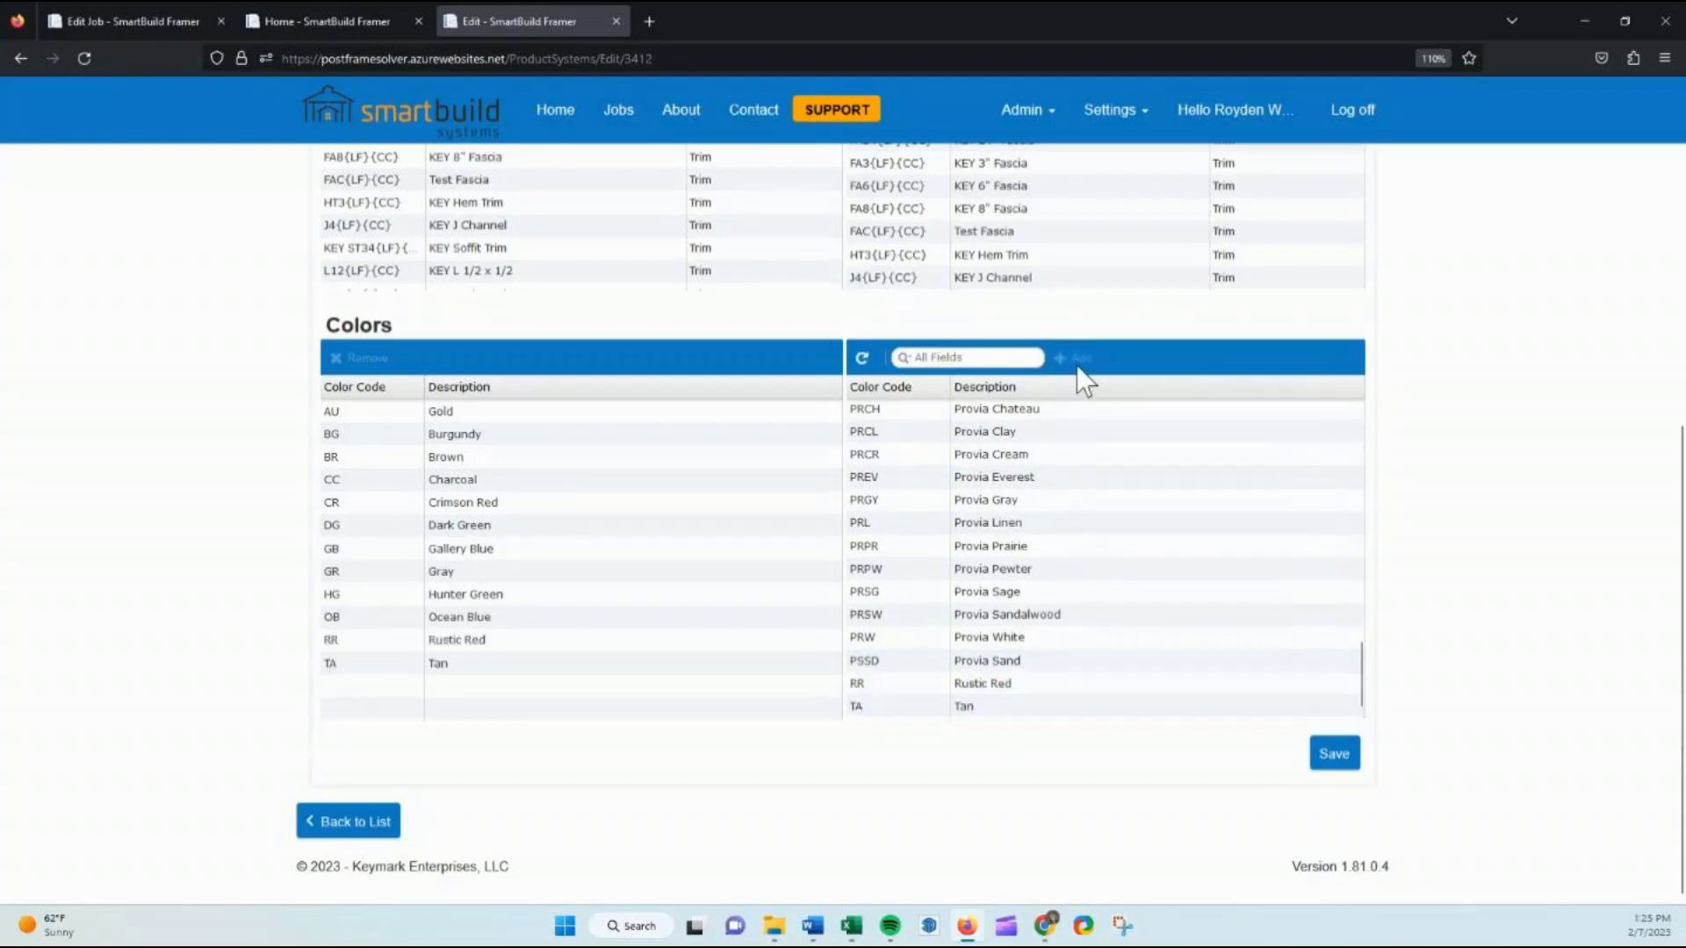
{"action": "left_click", "coordinate": [1017, 711]}
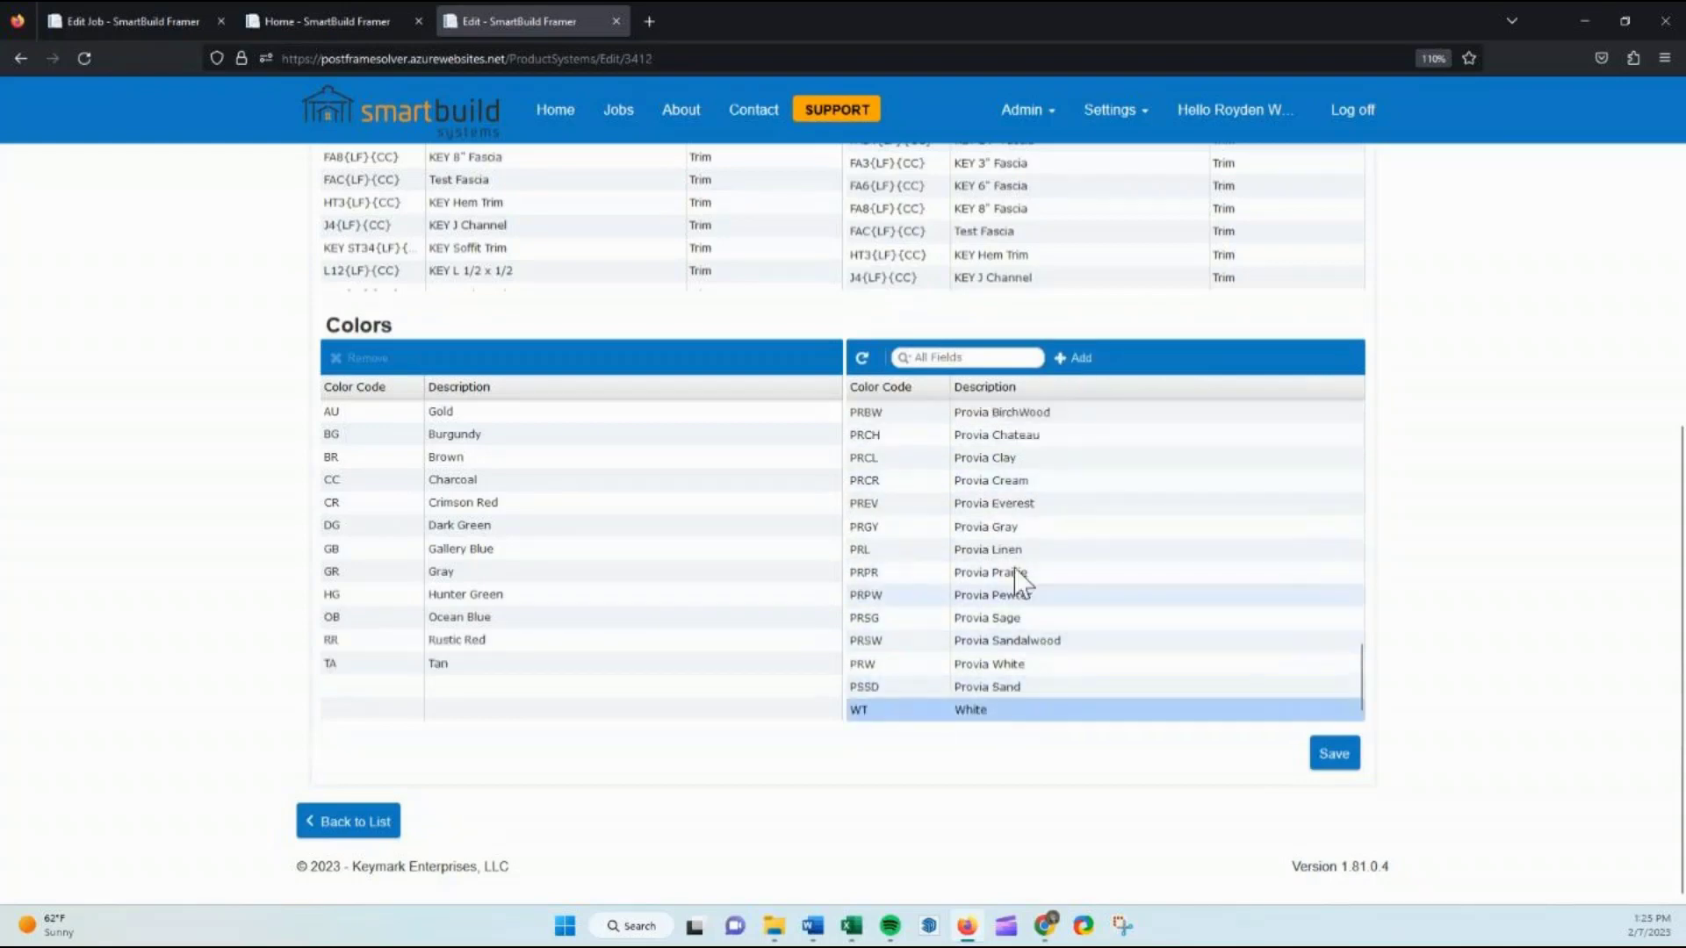
{"action": "left_click", "coordinate": [1075, 358]}
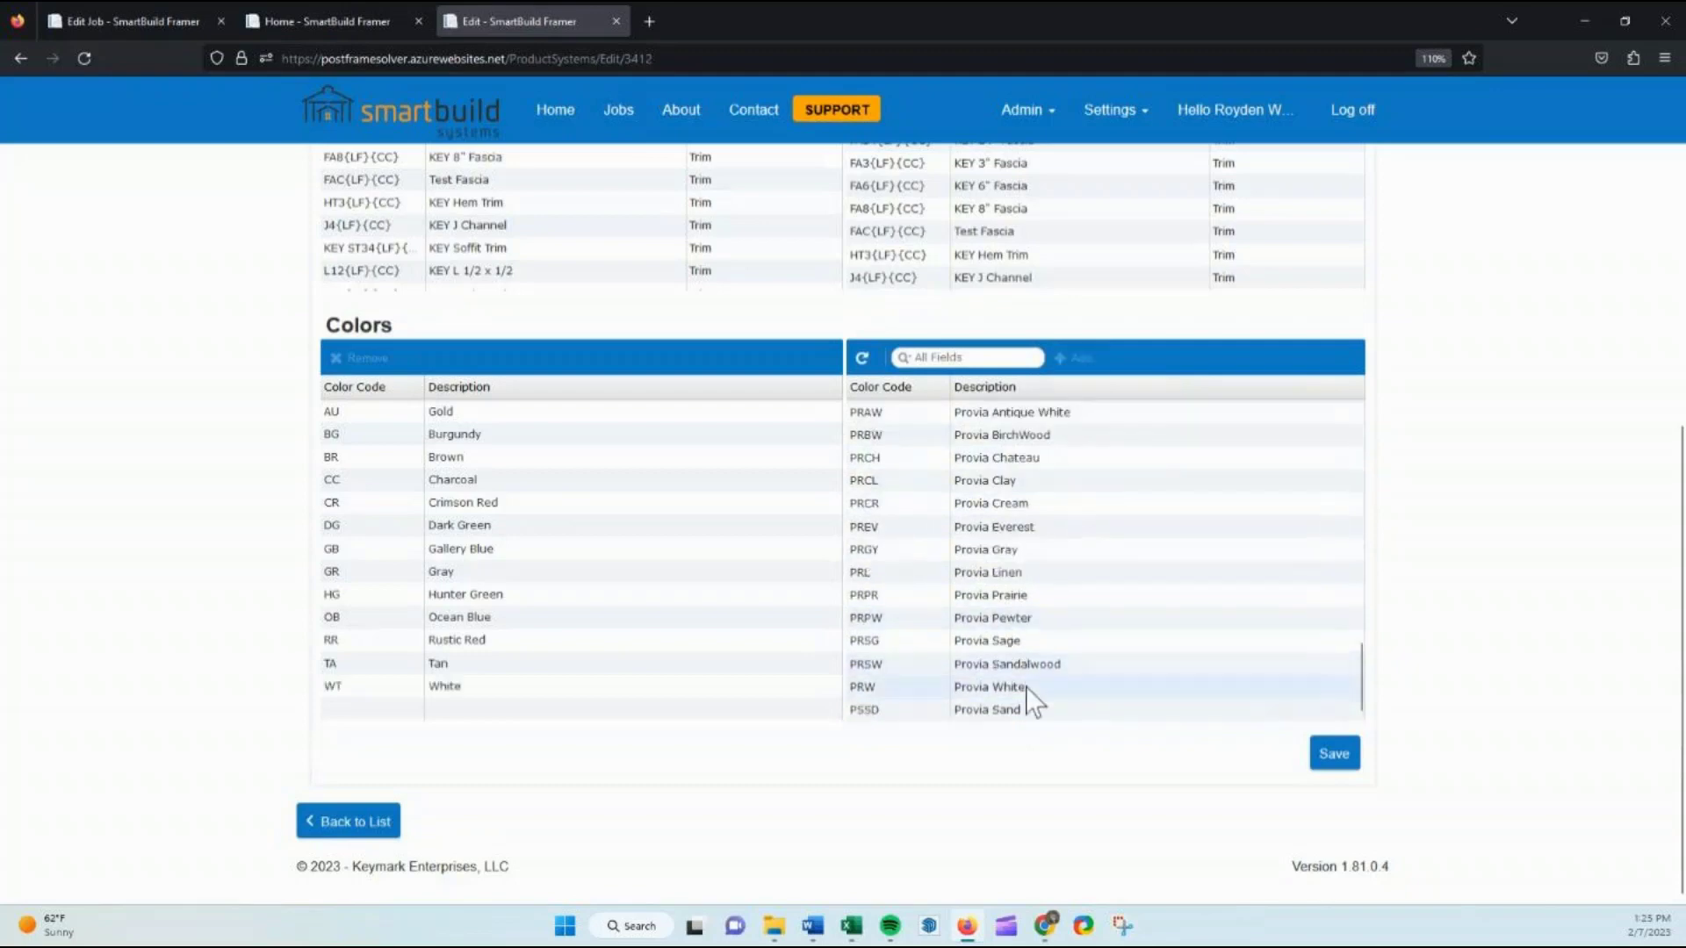
Review the remaining available colors, the assigned colors and the trim materials of the AG Panel system
{"action": "scroll", "coordinate": [1036, 506], "scroll_direction": "up", "scroll_amount": 10}
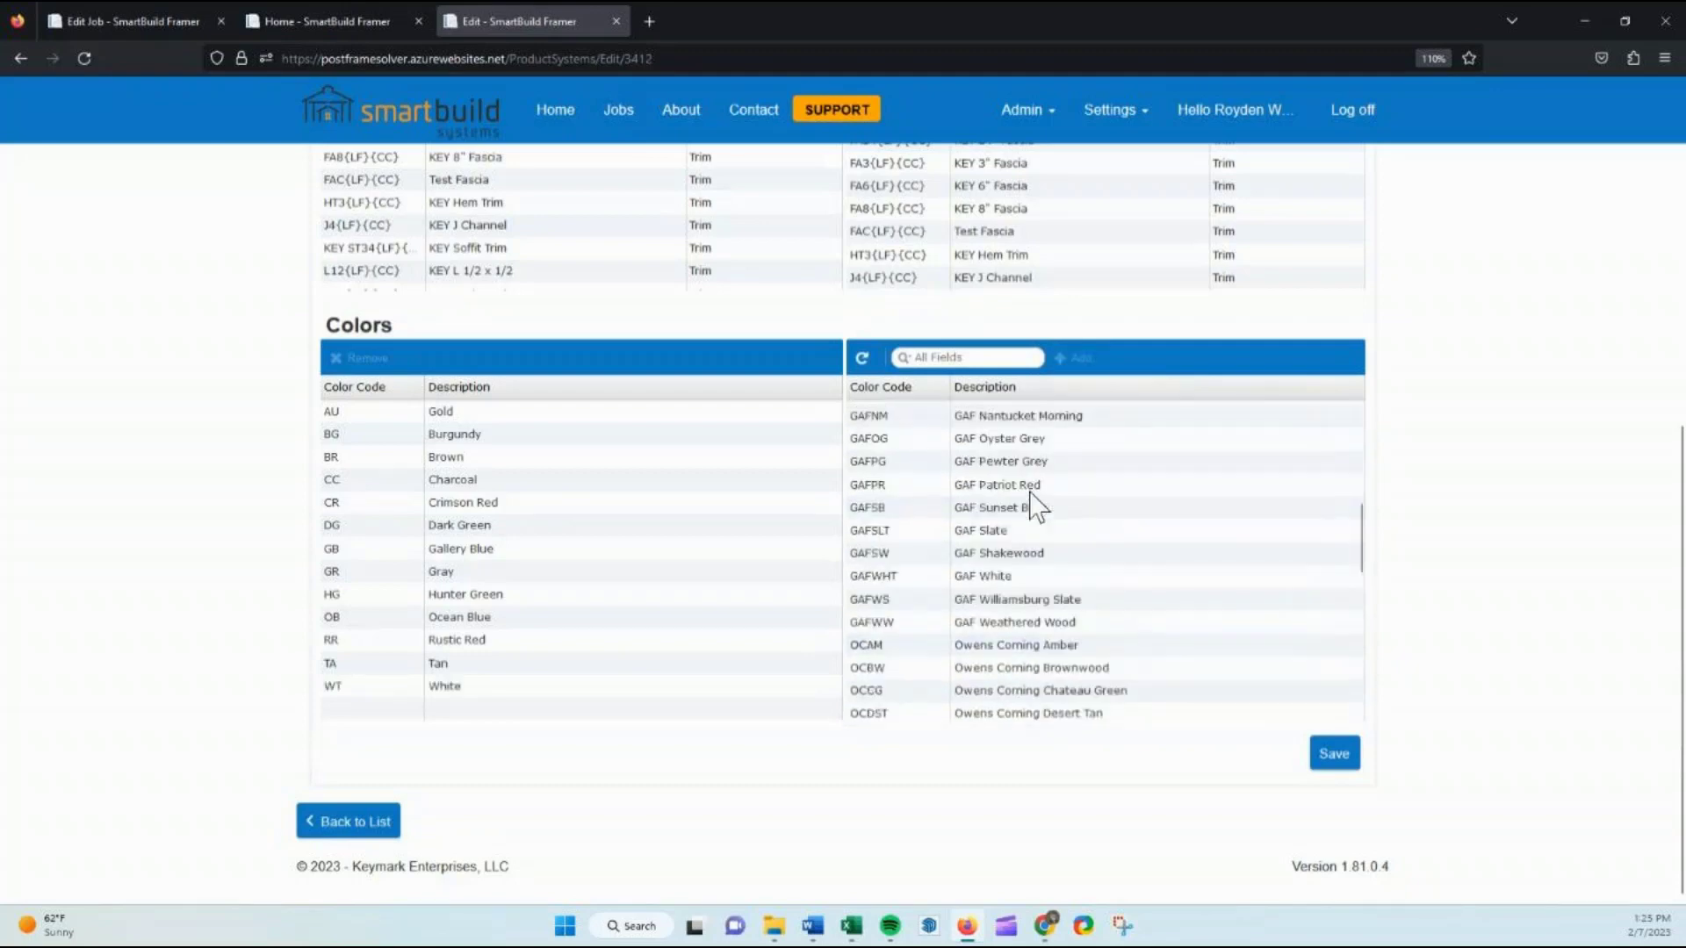
{"action": "scroll", "coordinate": [1025, 480], "scroll_direction": "up", "scroll_amount": 8}
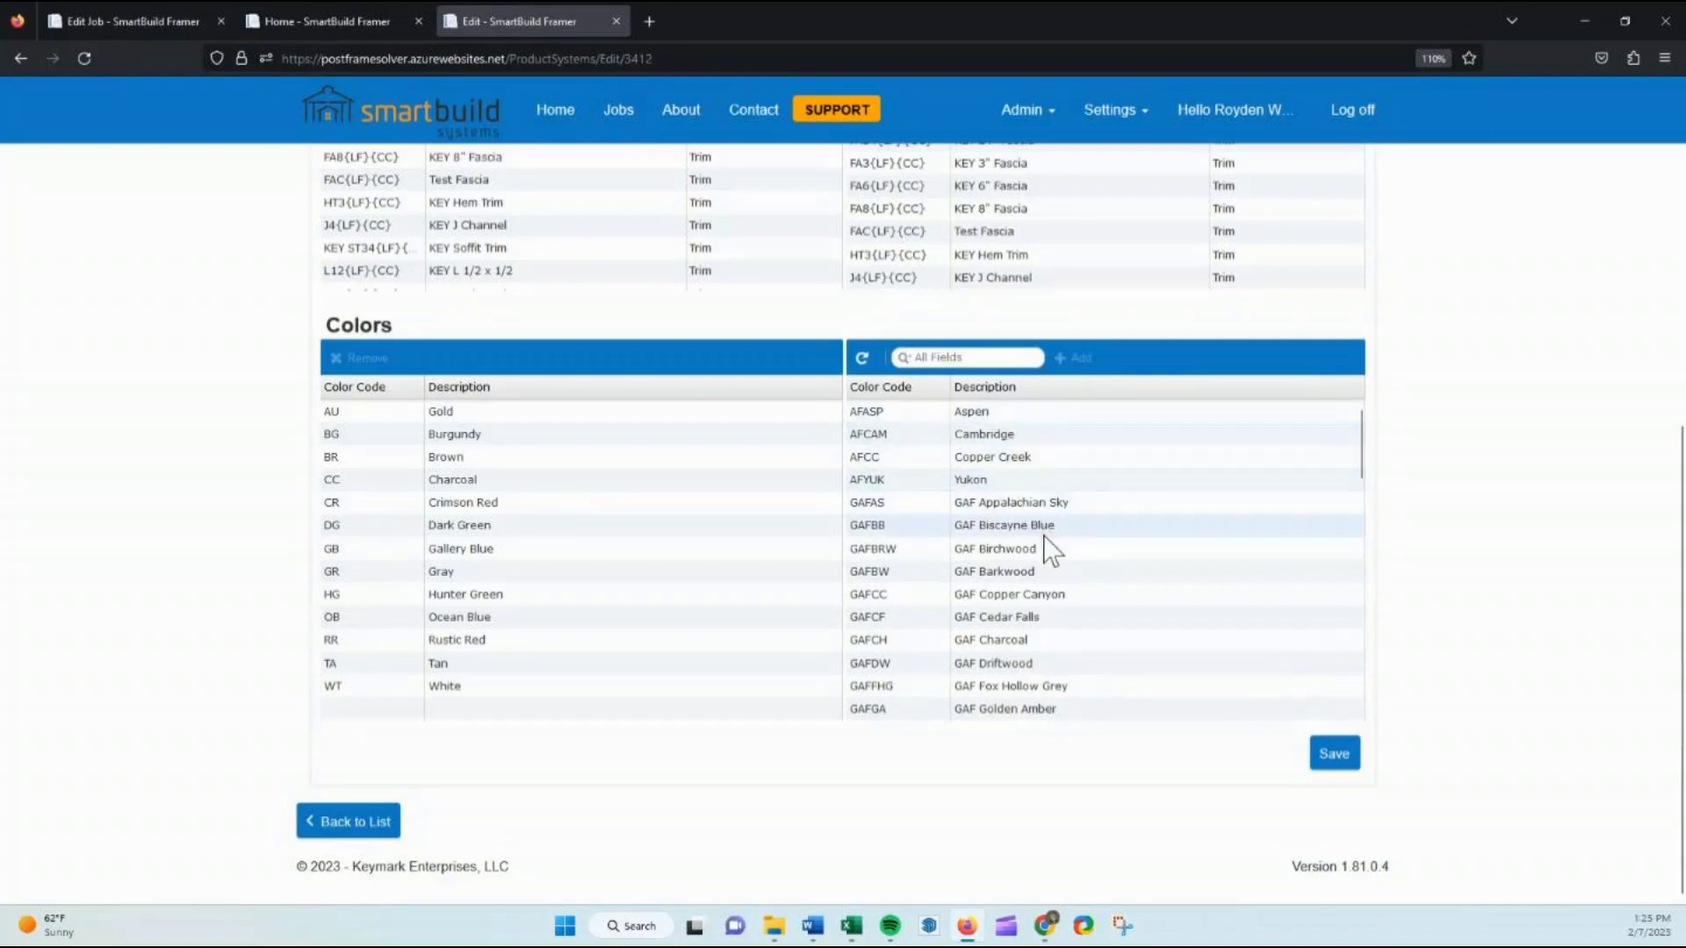
{"action": "scroll", "coordinate": [1045, 562], "scroll_direction": "down", "scroll_amount": 8}
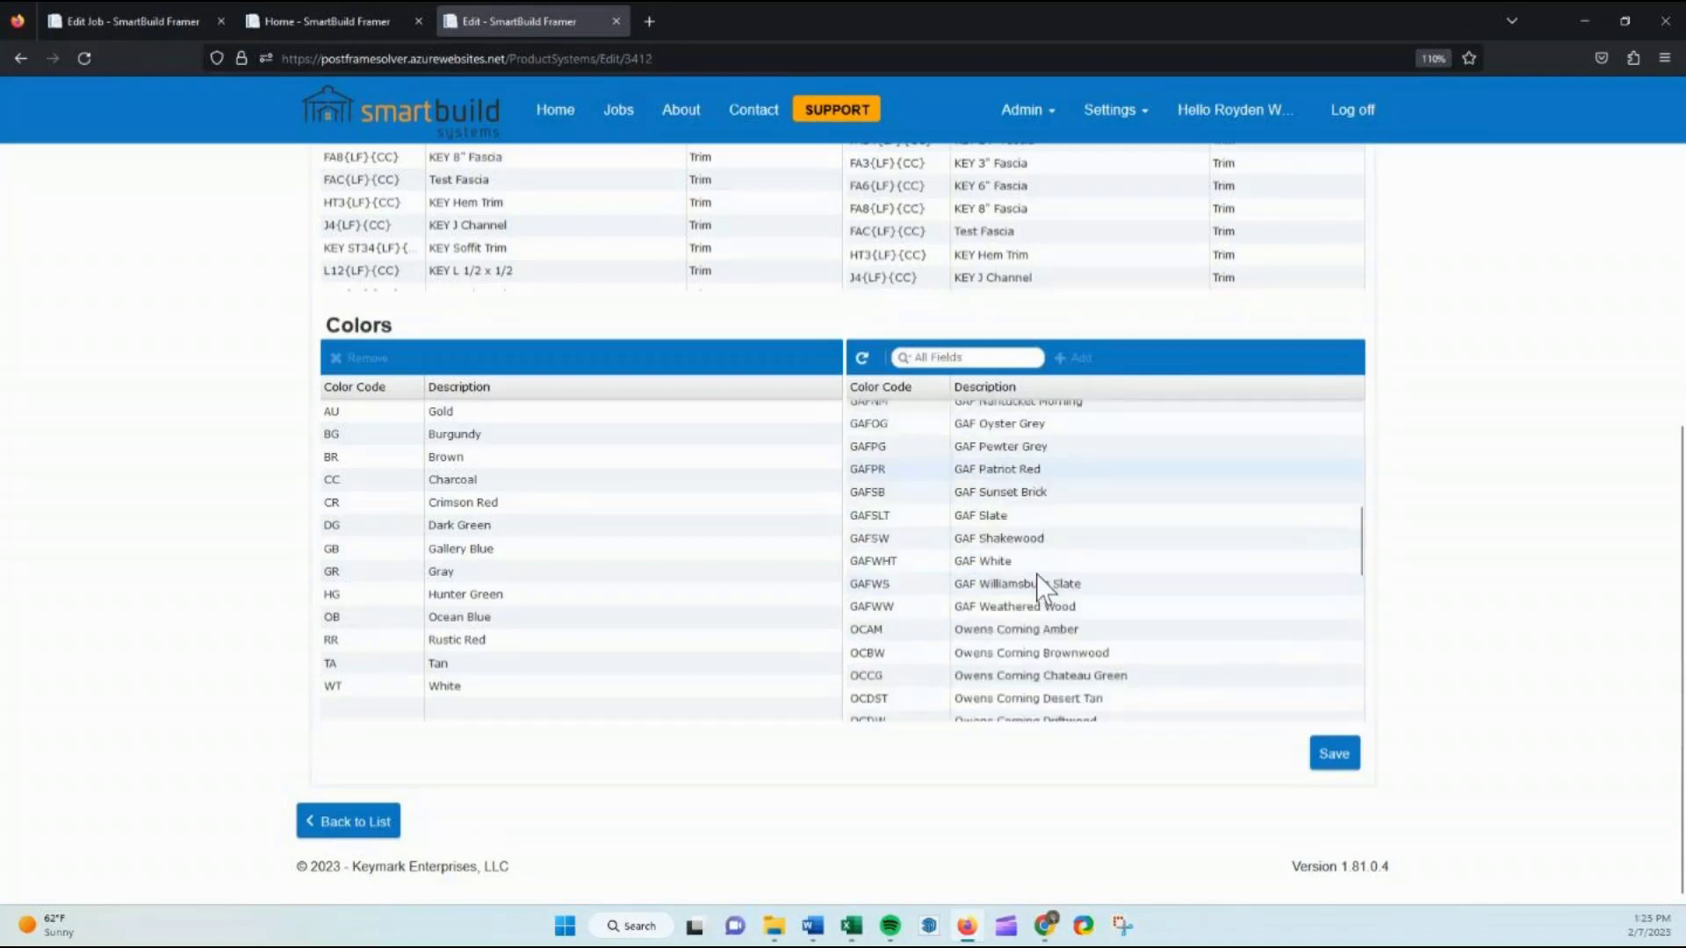
{"action": "scroll", "coordinate": [1037, 572], "scroll_direction": "down", "scroll_amount": 3}
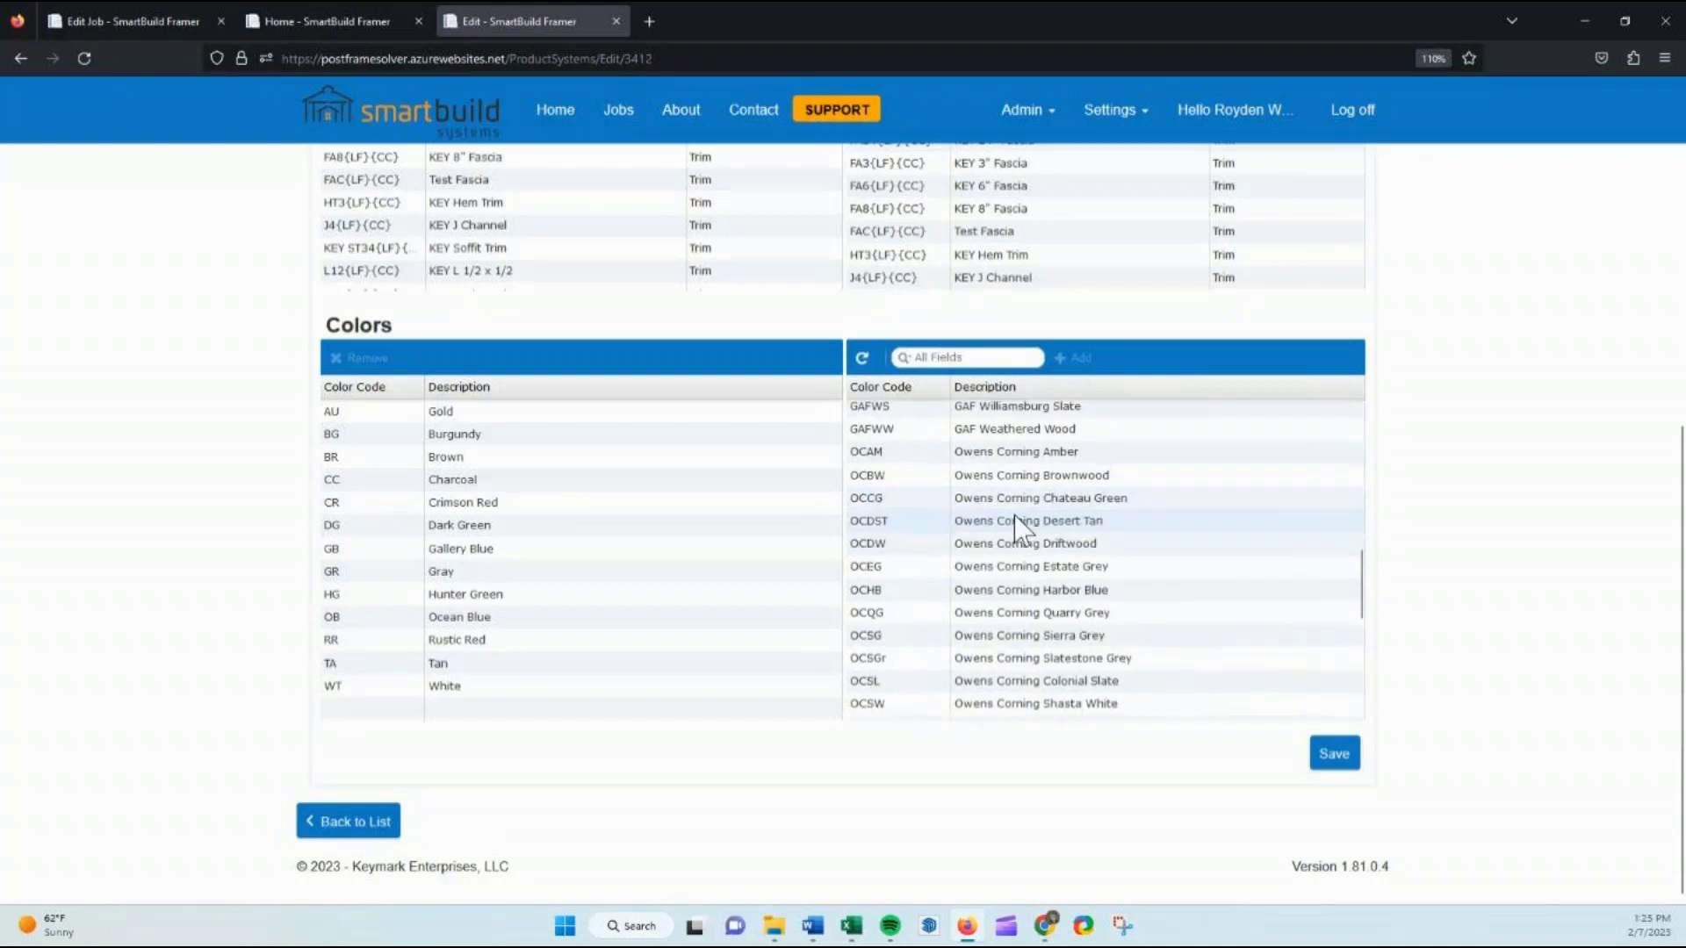
{"action": "scroll", "coordinate": [1018, 527], "scroll_direction": "down", "scroll_amount": 5}
{"action": "scroll", "coordinate": [1045, 566], "scroll_direction": "down", "scroll_amount": 1}
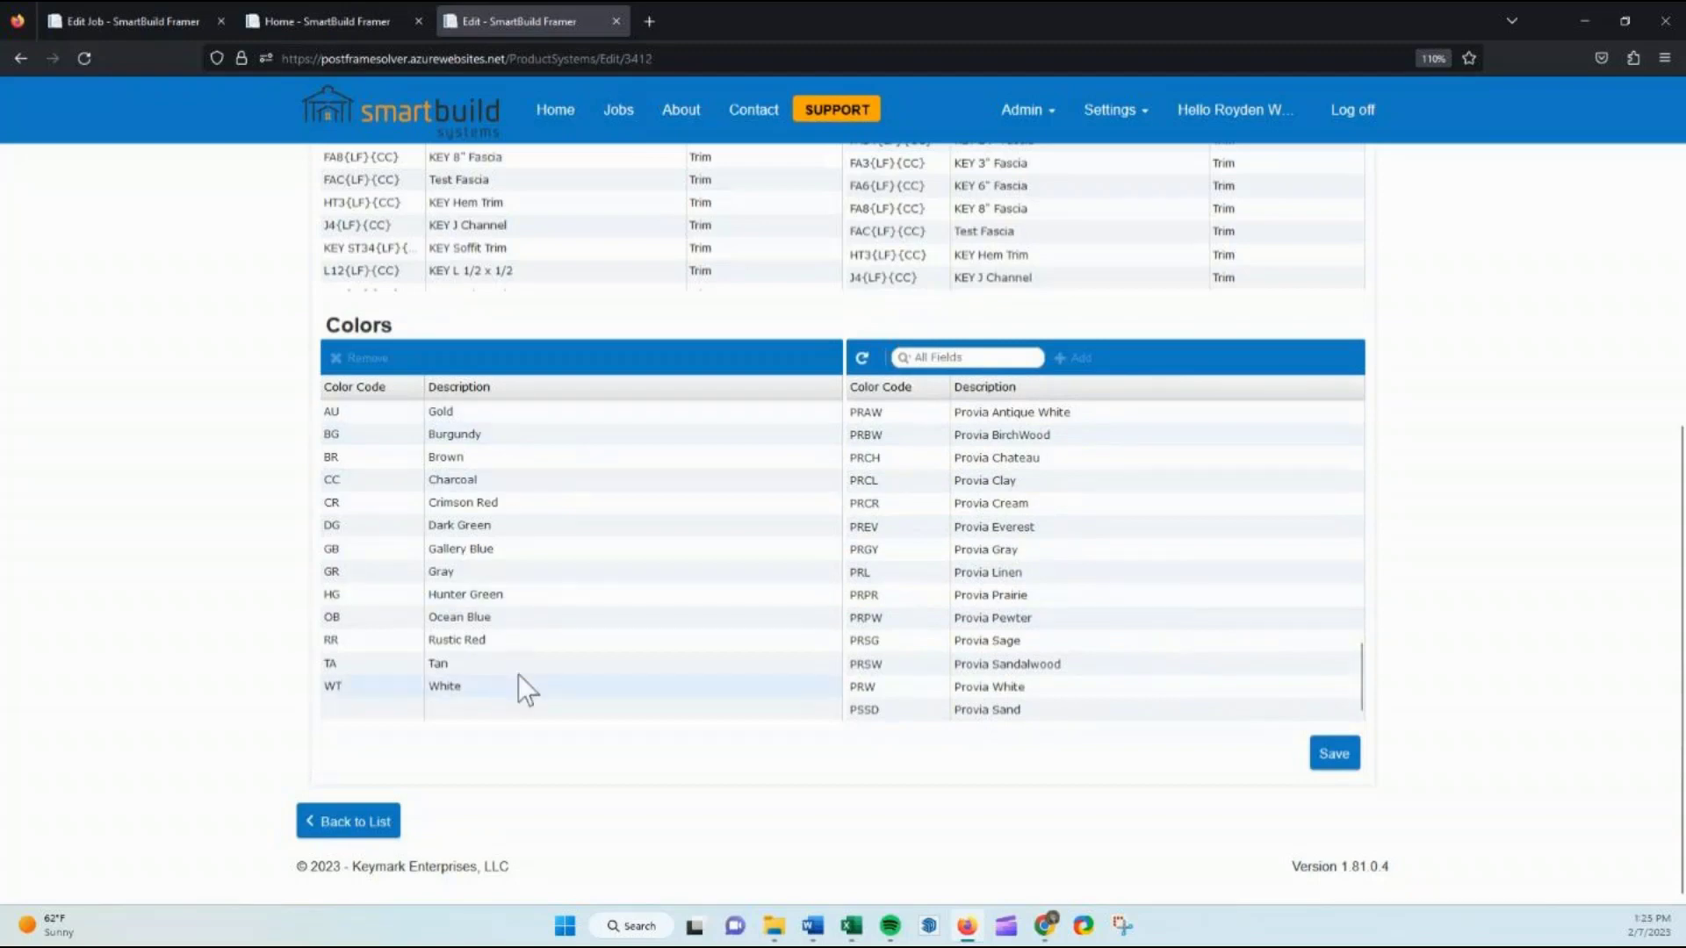
{"action": "scroll", "coordinate": [522, 615], "scroll_direction": "up", "scroll_amount": 6}
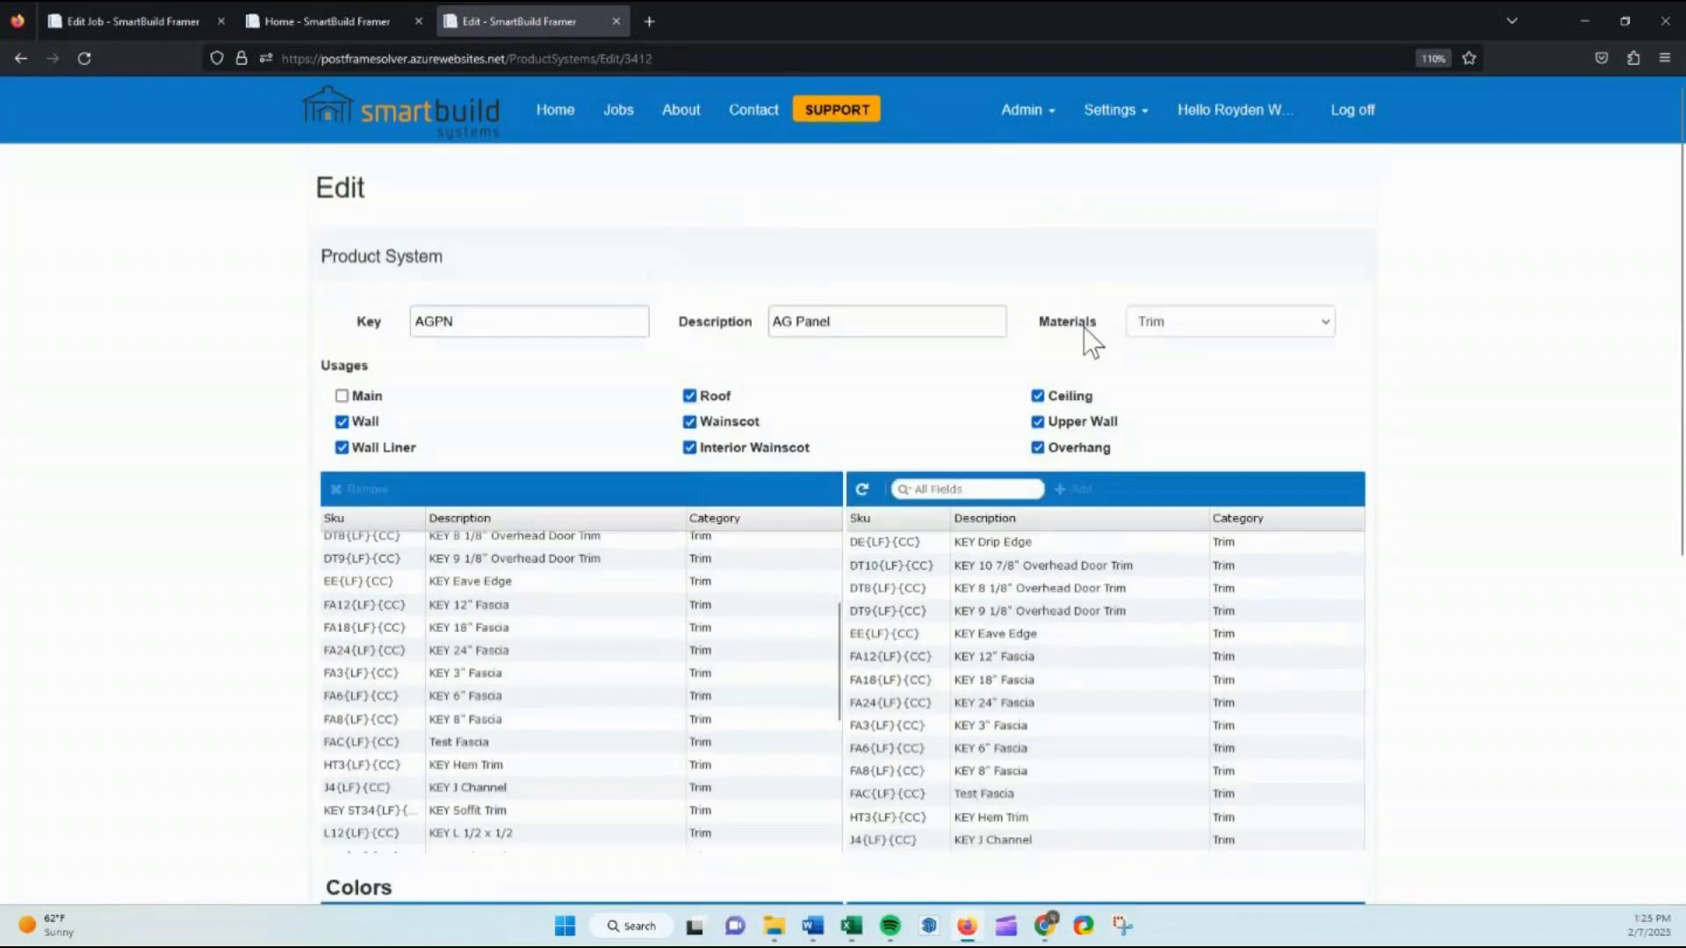
{"action": "scroll", "coordinate": [669, 369], "scroll_direction": "down", "scroll_amount": 4}
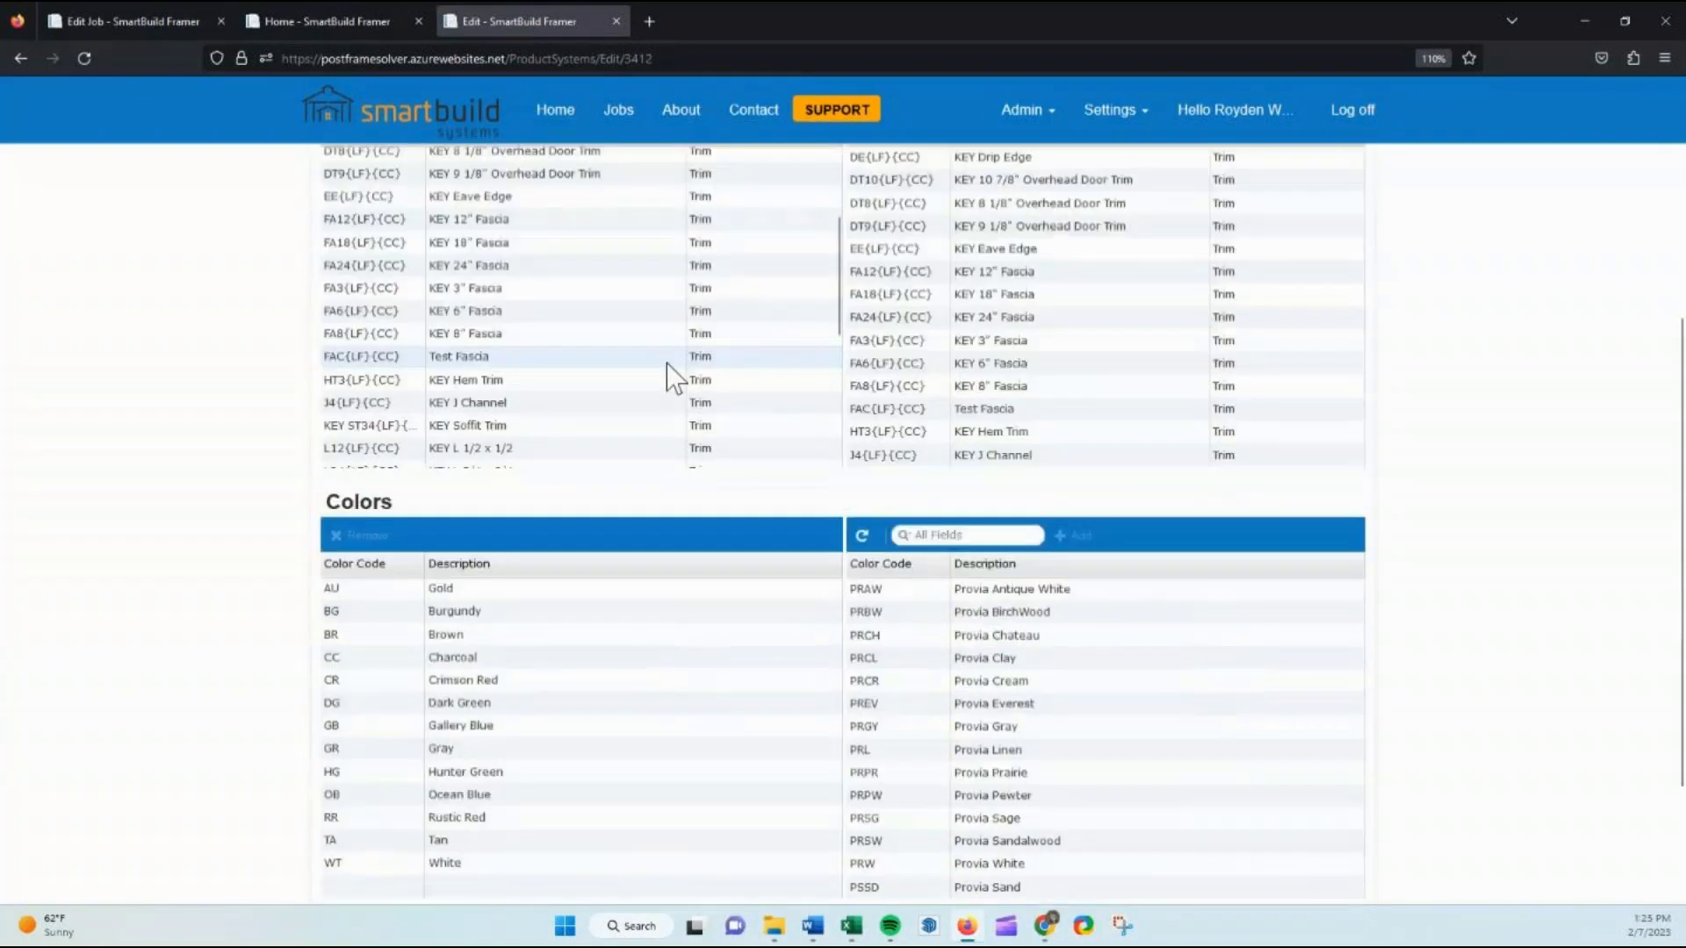
{"action": "scroll", "coordinate": [669, 377], "scroll_direction": "up", "scroll_amount": 3}
{"action": "scroll", "coordinate": [1314, 395], "scroll_direction": "up", "scroll_amount": 2}
{"action": "scroll", "coordinate": [1515, 428], "scroll_direction": "up", "scroll_amount": 4}
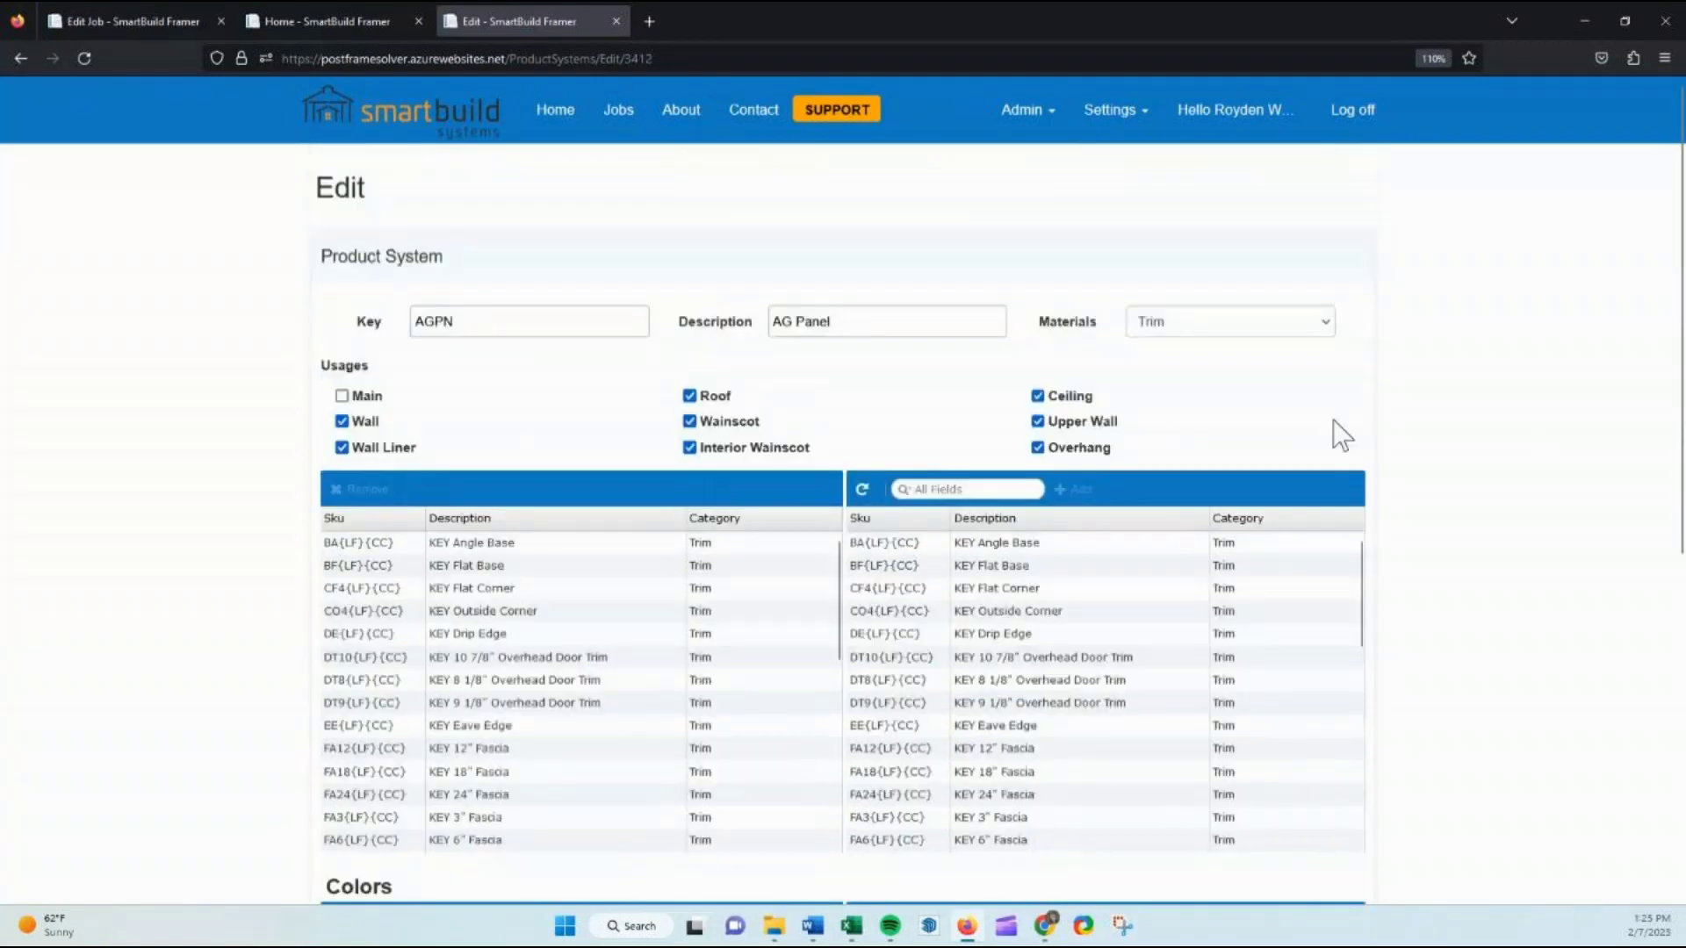
Try to view the available Sheathing materials for the AG Panel system, and switch the materials back to Trim
{"action": "left_click", "coordinate": [1173, 321]}
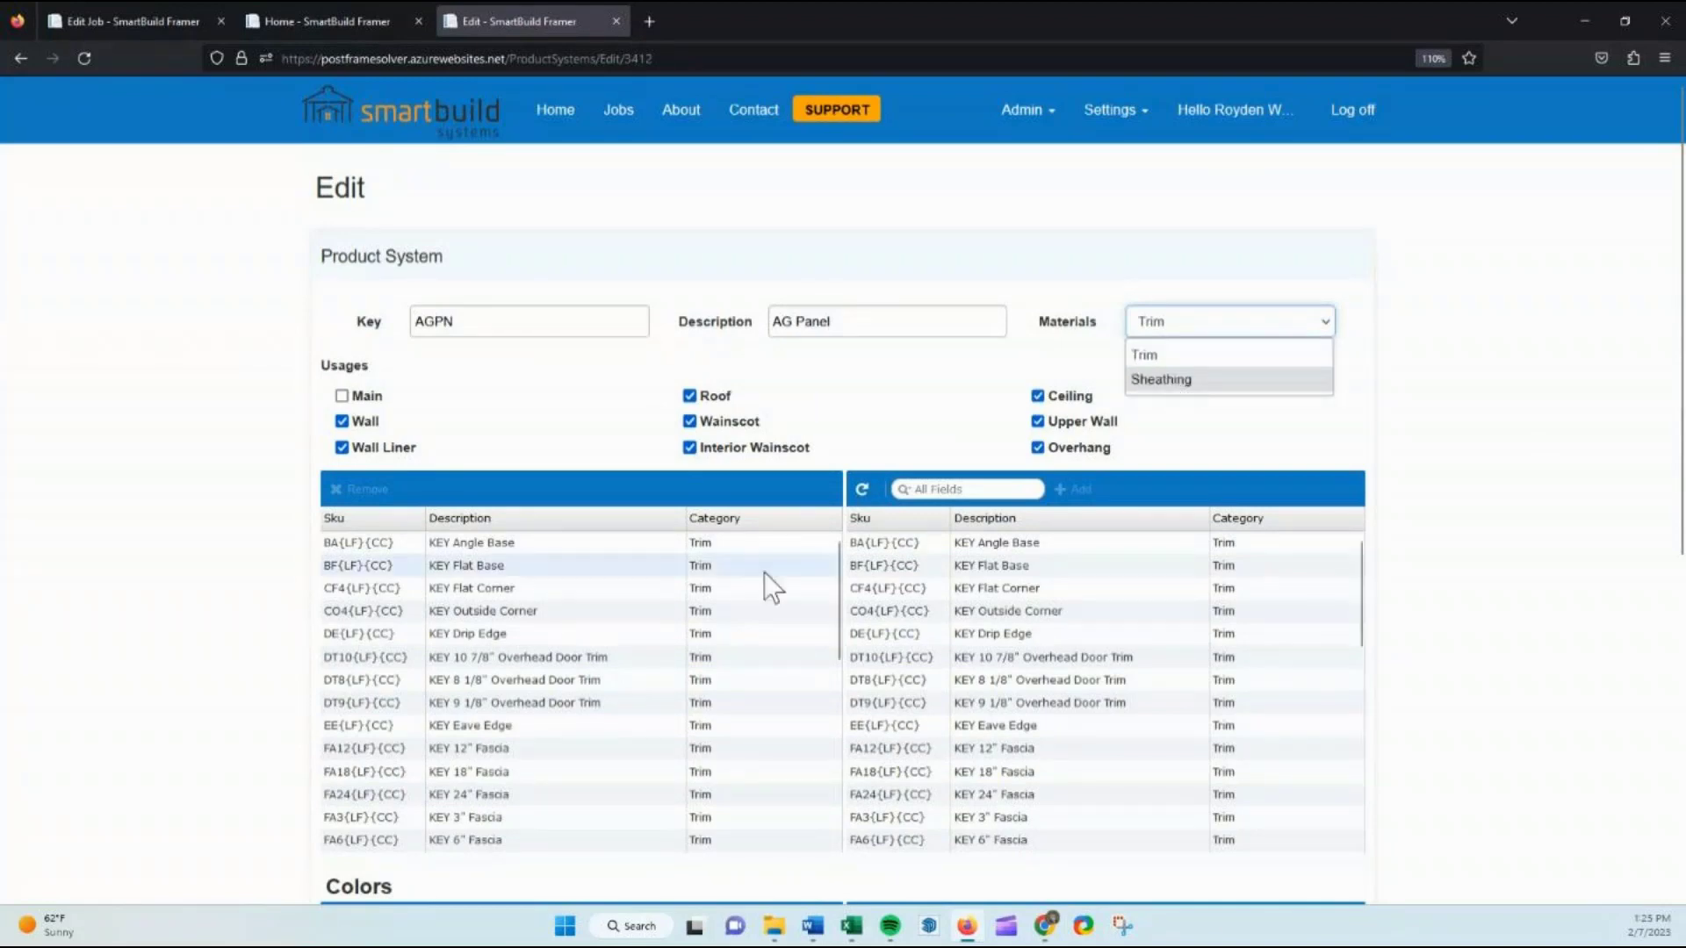
{"action": "left_click", "coordinate": [1154, 381]}
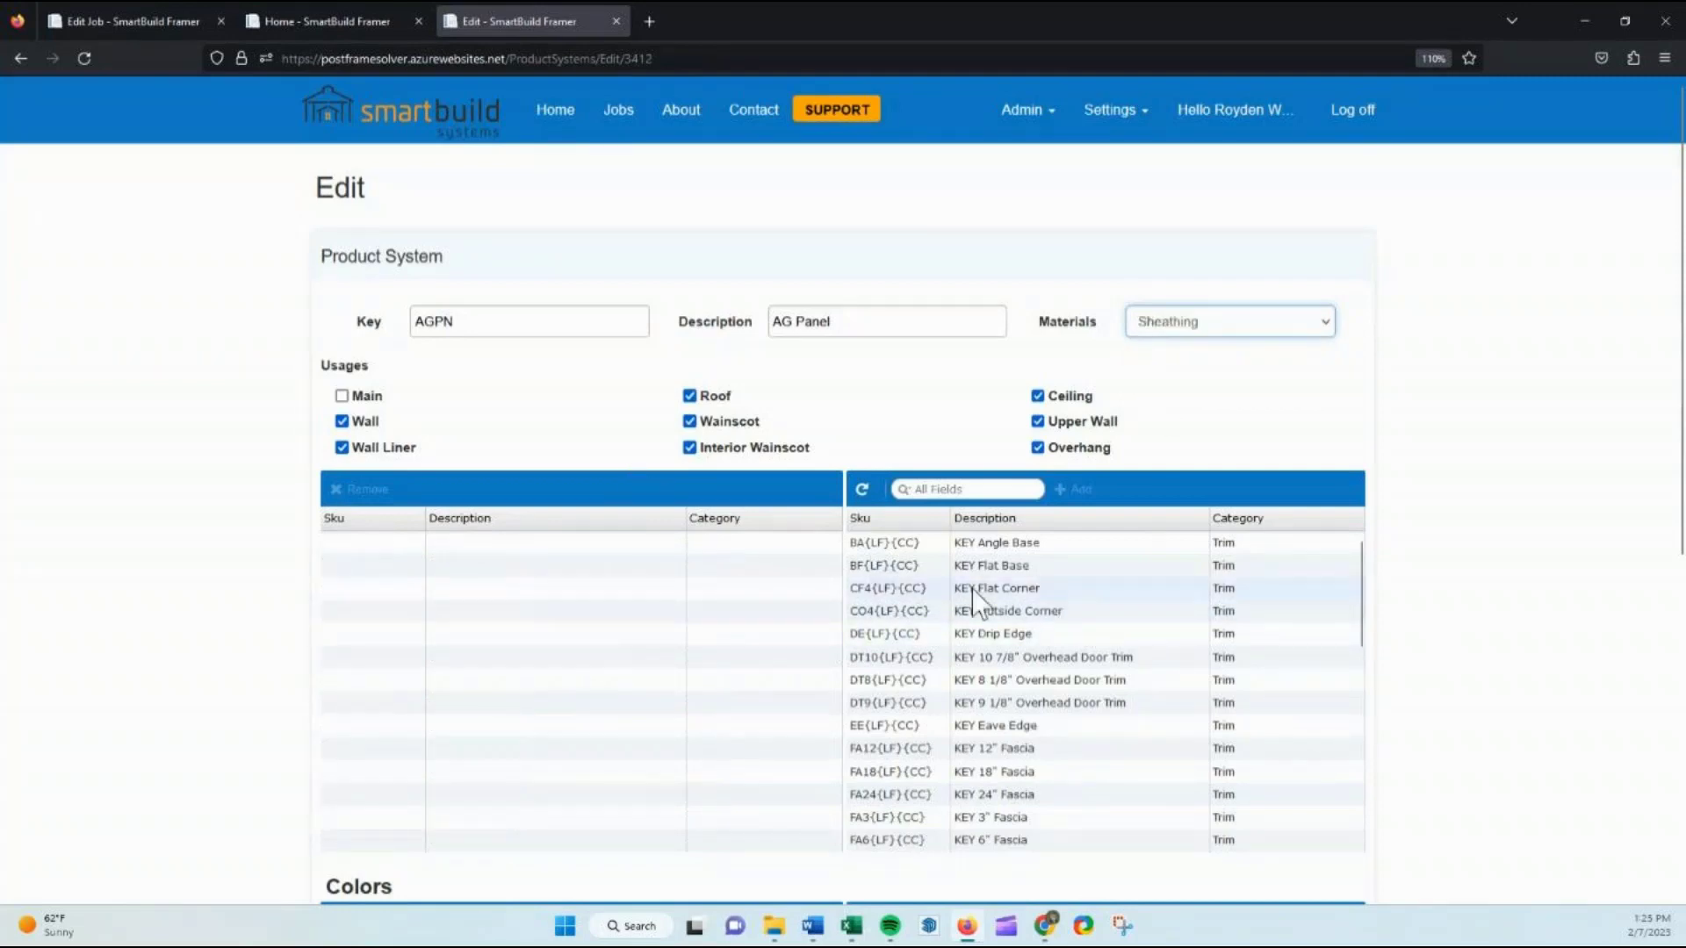
{"action": "scroll", "coordinate": [992, 587], "scroll_direction": "down", "scroll_amount": 5}
{"action": "left_click", "coordinate": [1168, 318]}
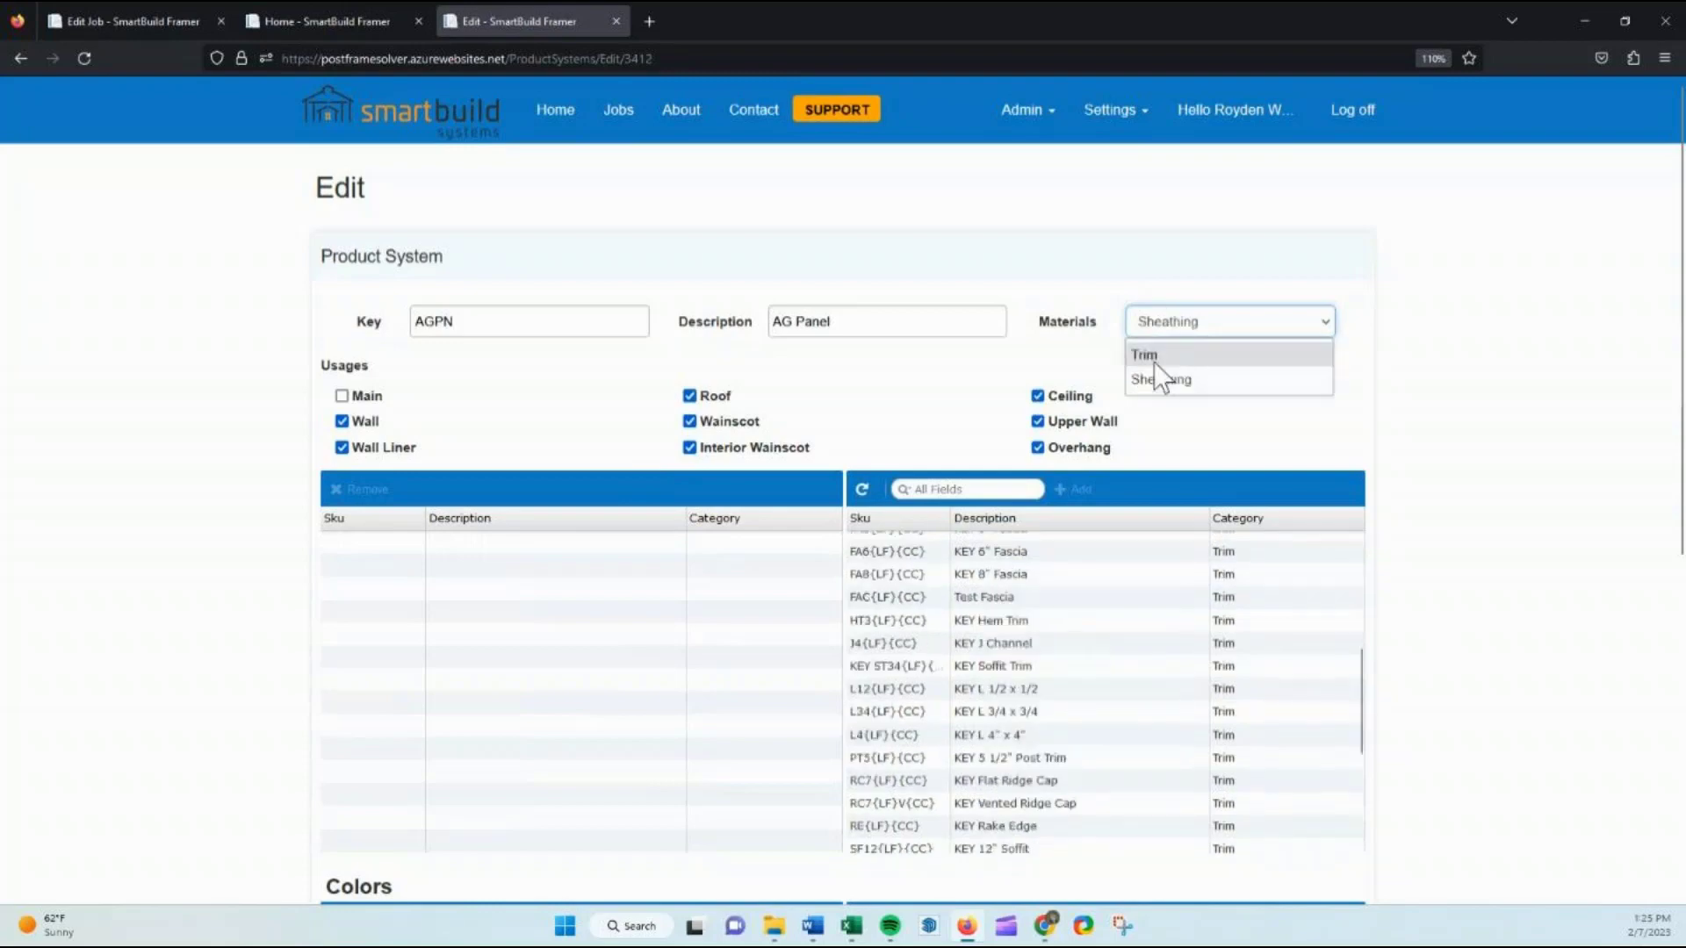
{"action": "left_click", "coordinate": [1154, 355]}
Save the AG Panel system with its trims and colors, and reopen it for editing
{"action": "scroll", "coordinate": [583, 741], "scroll_direction": "down", "scroll_amount": 5}
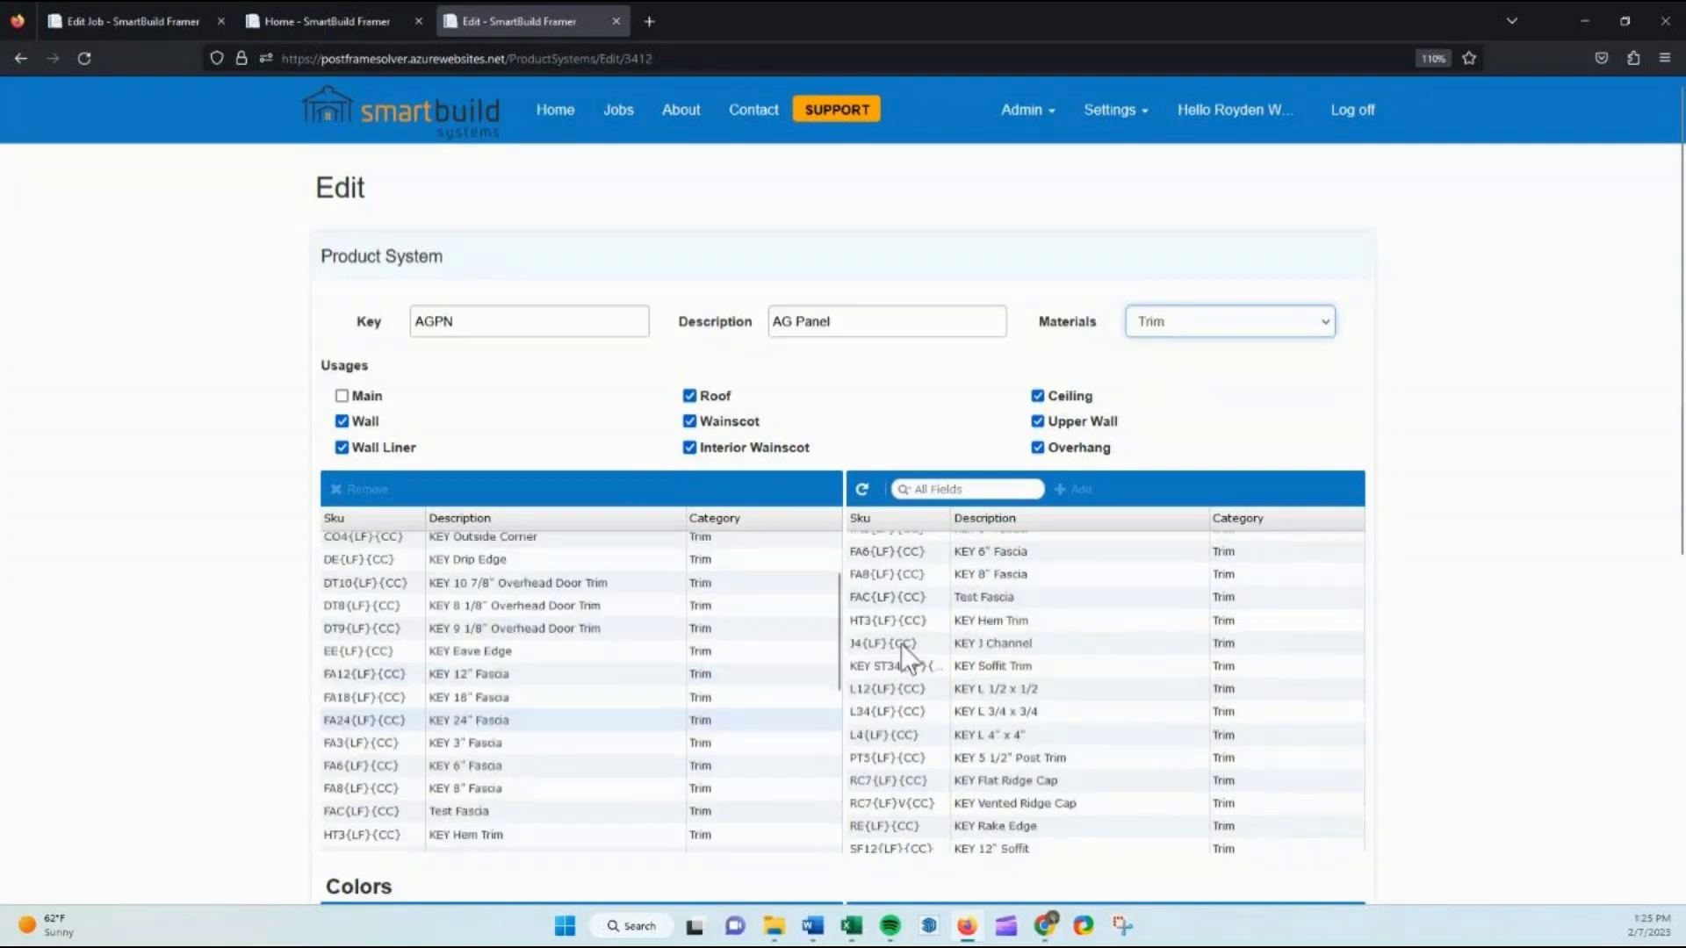
{"action": "scroll", "coordinate": [1045, 646], "scroll_direction": "down", "scroll_amount": 3}
{"action": "scroll", "coordinate": [1446, 716], "scroll_direction": "down", "scroll_amount": 3}
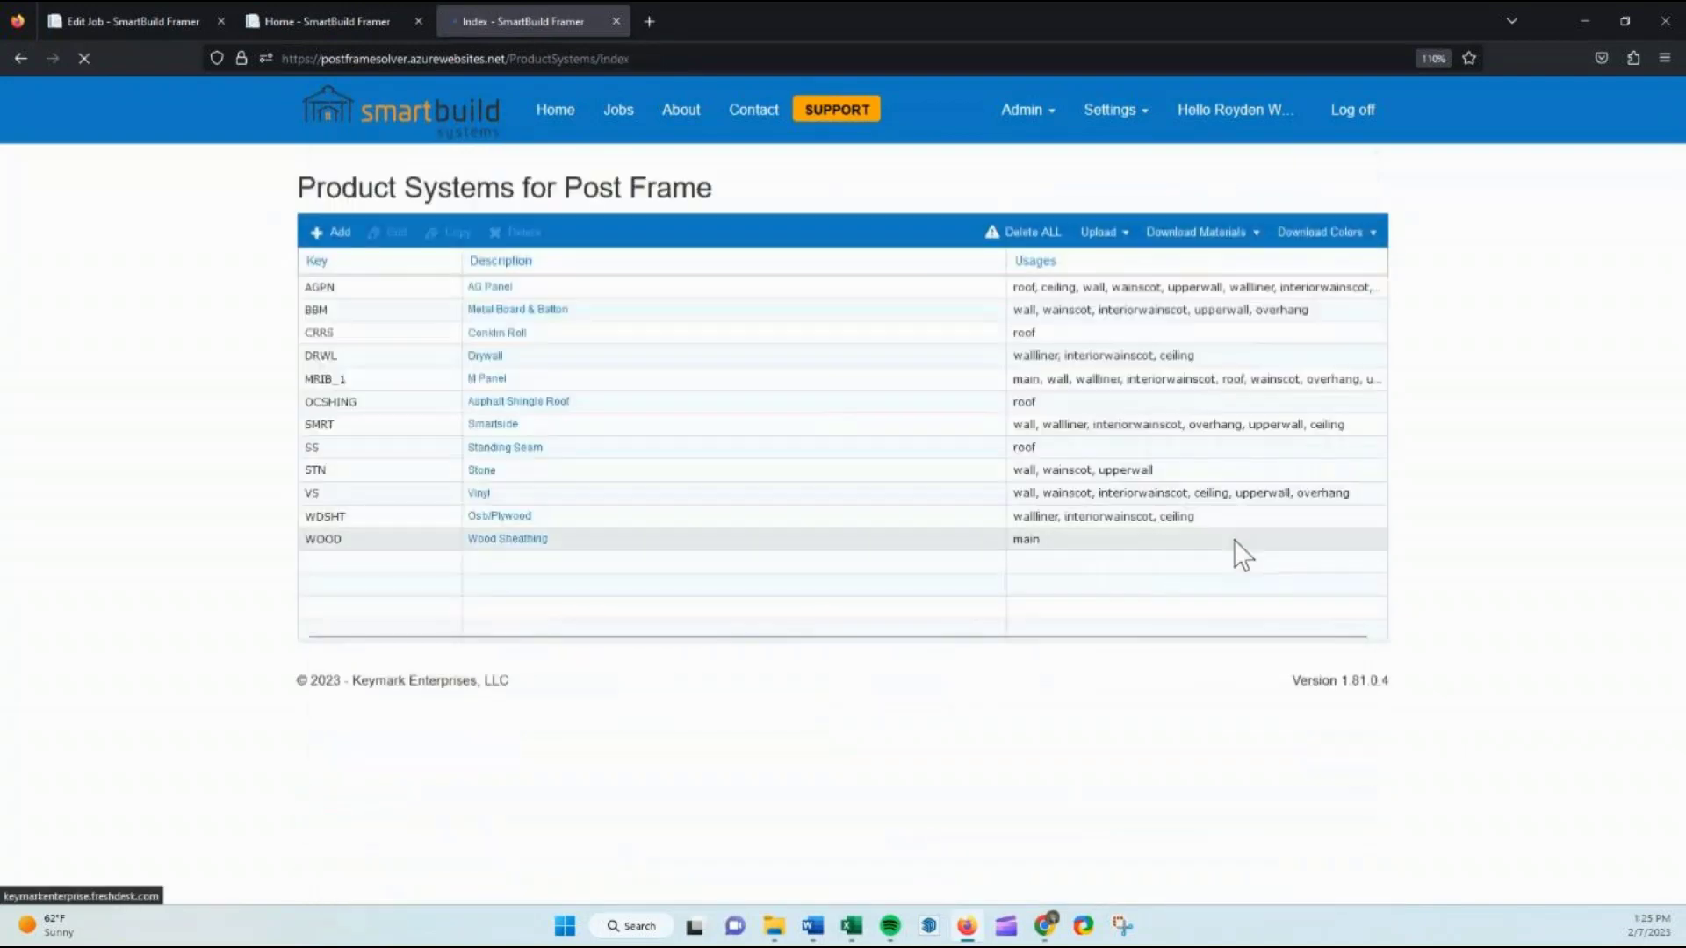
{"action": "left_click", "coordinate": [516, 290]}
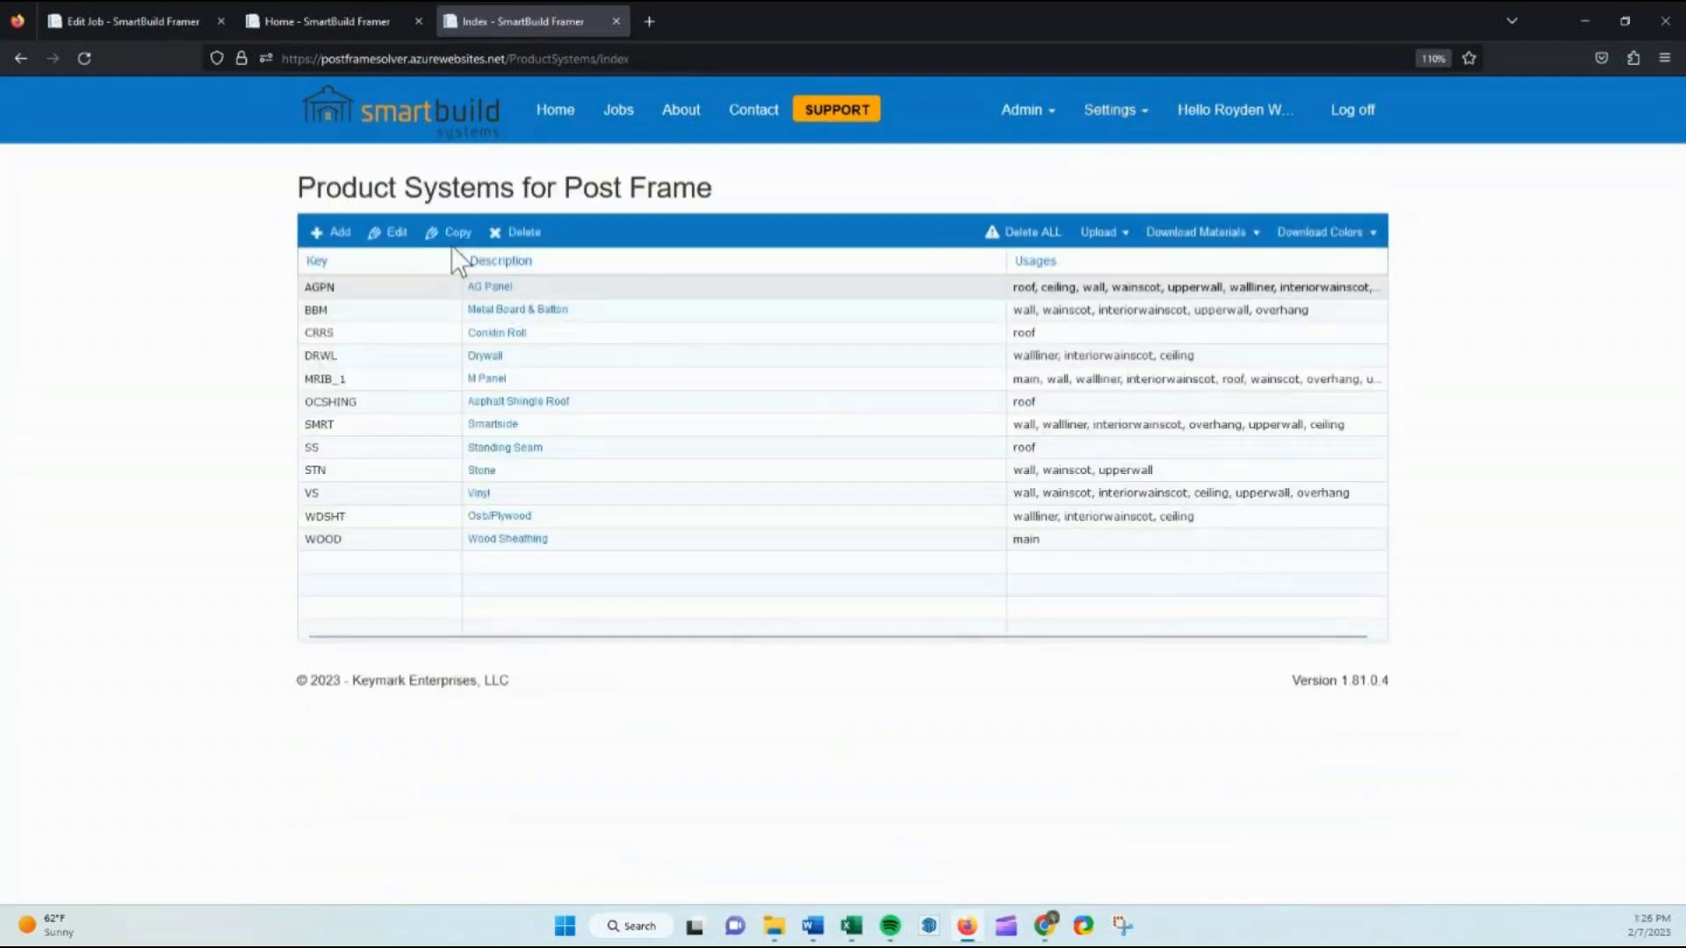
{"action": "left_click", "coordinate": [395, 233]}
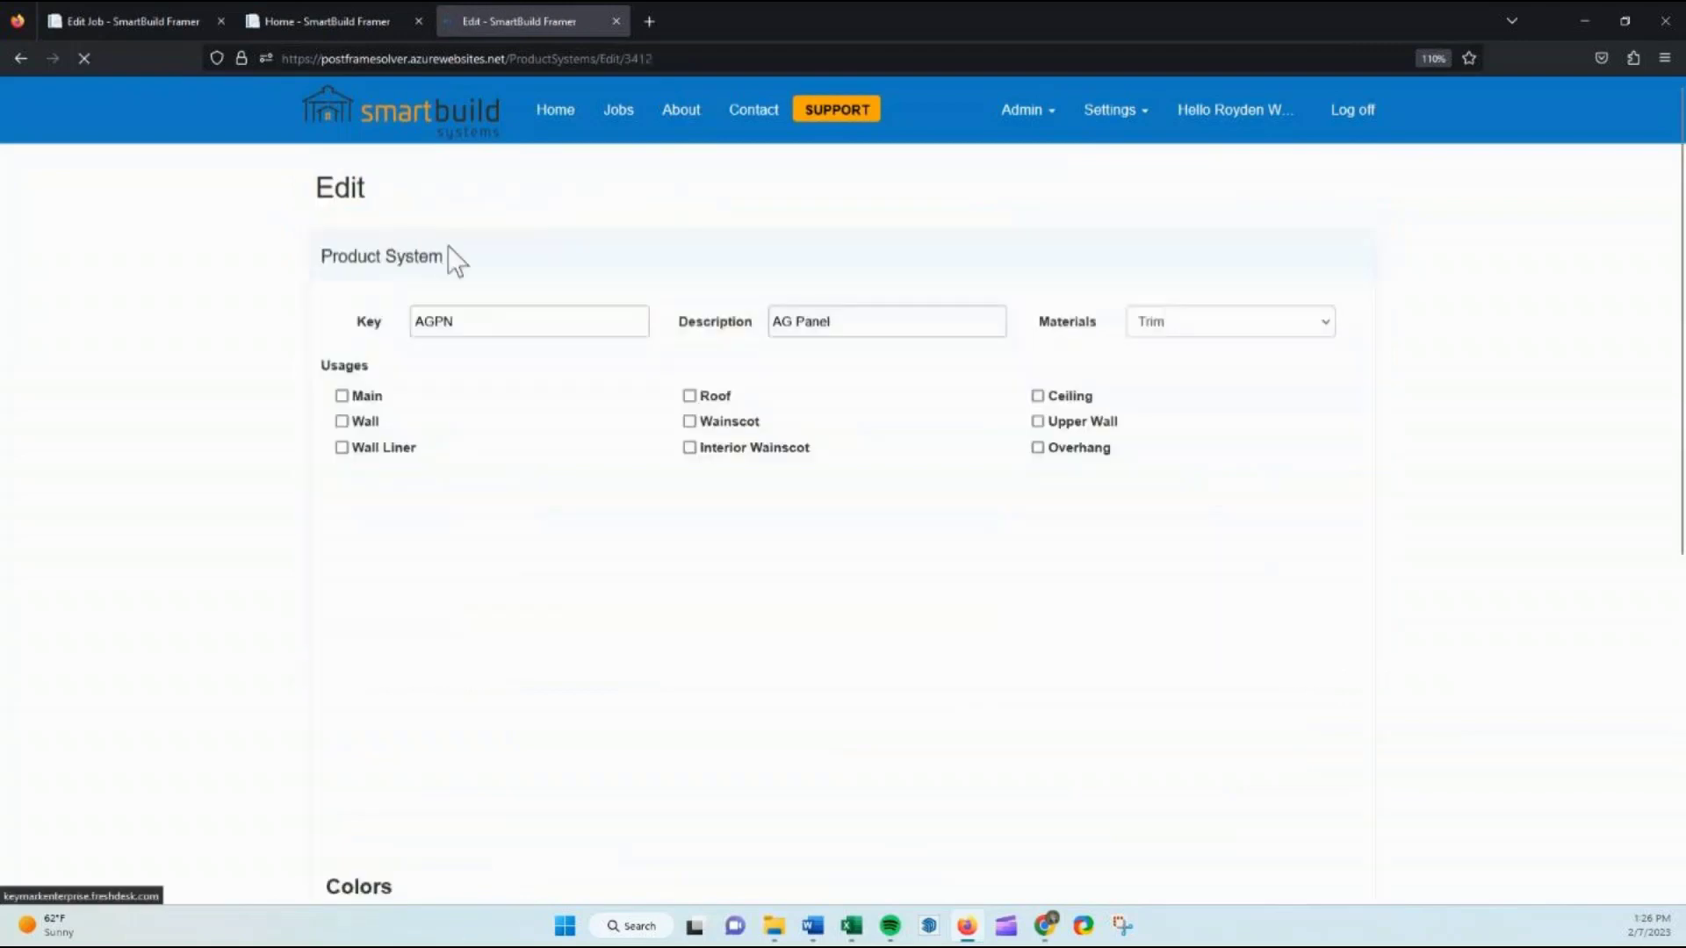
Switch the materials to Sheathing and assign Ag Panel 29 Ga. to the AG Panel product system
{"action": "left_click", "coordinate": [1178, 325]}
{"action": "left_click", "coordinate": [1161, 381]}
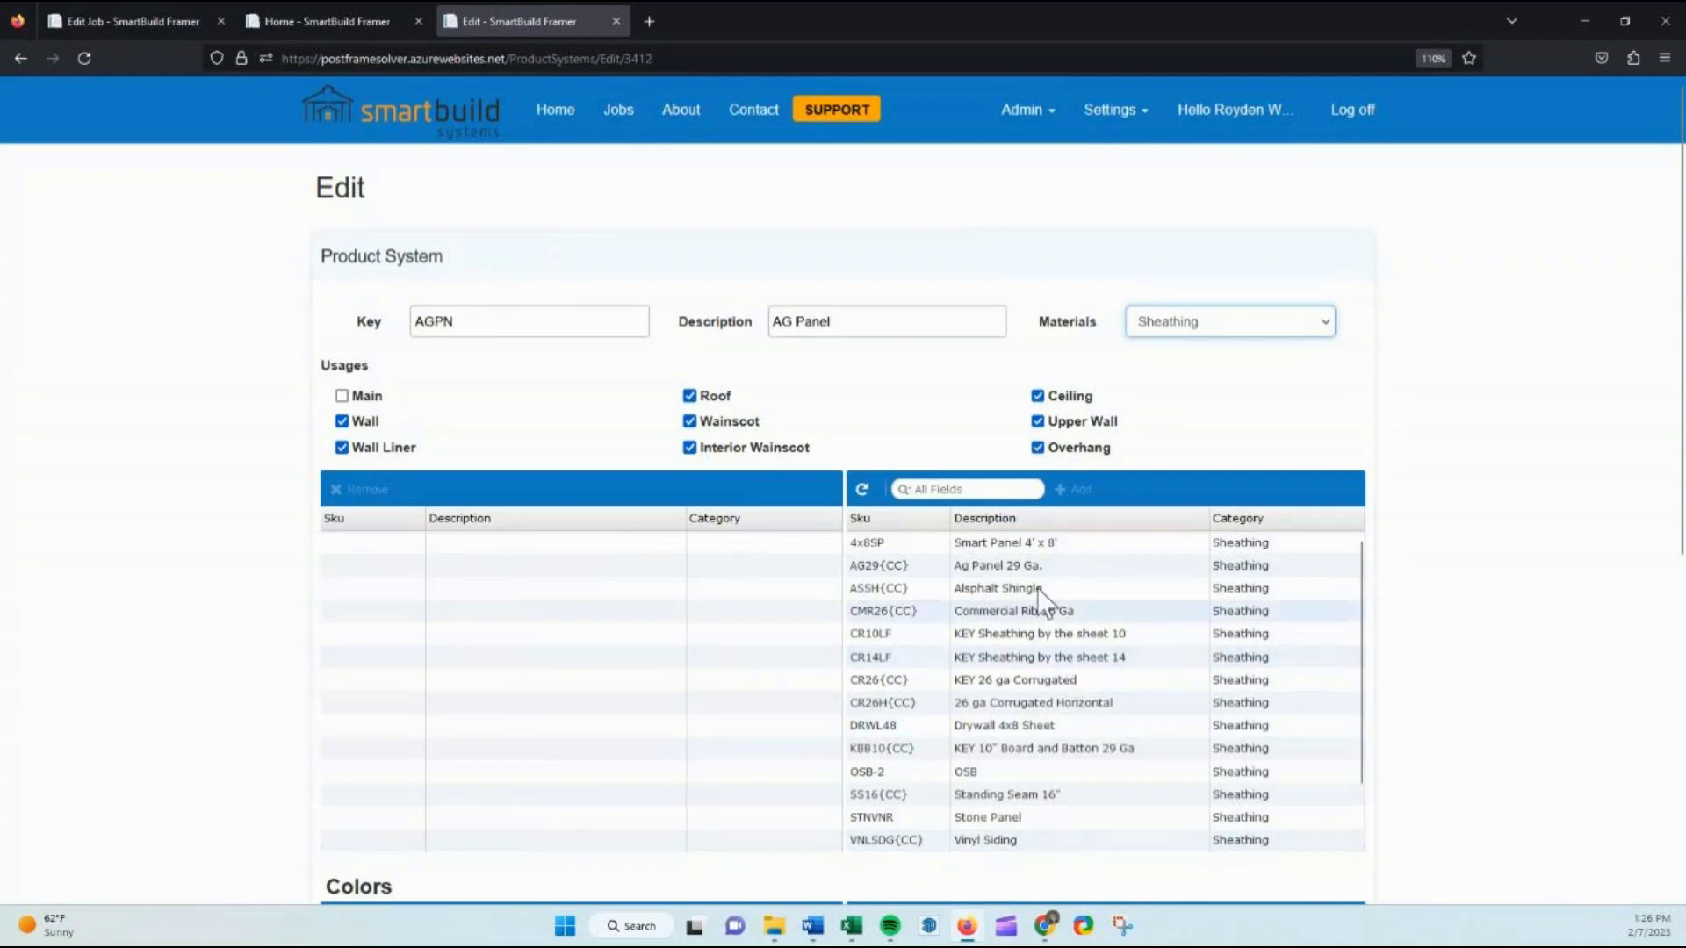
{"action": "left_click", "coordinate": [992, 567]}
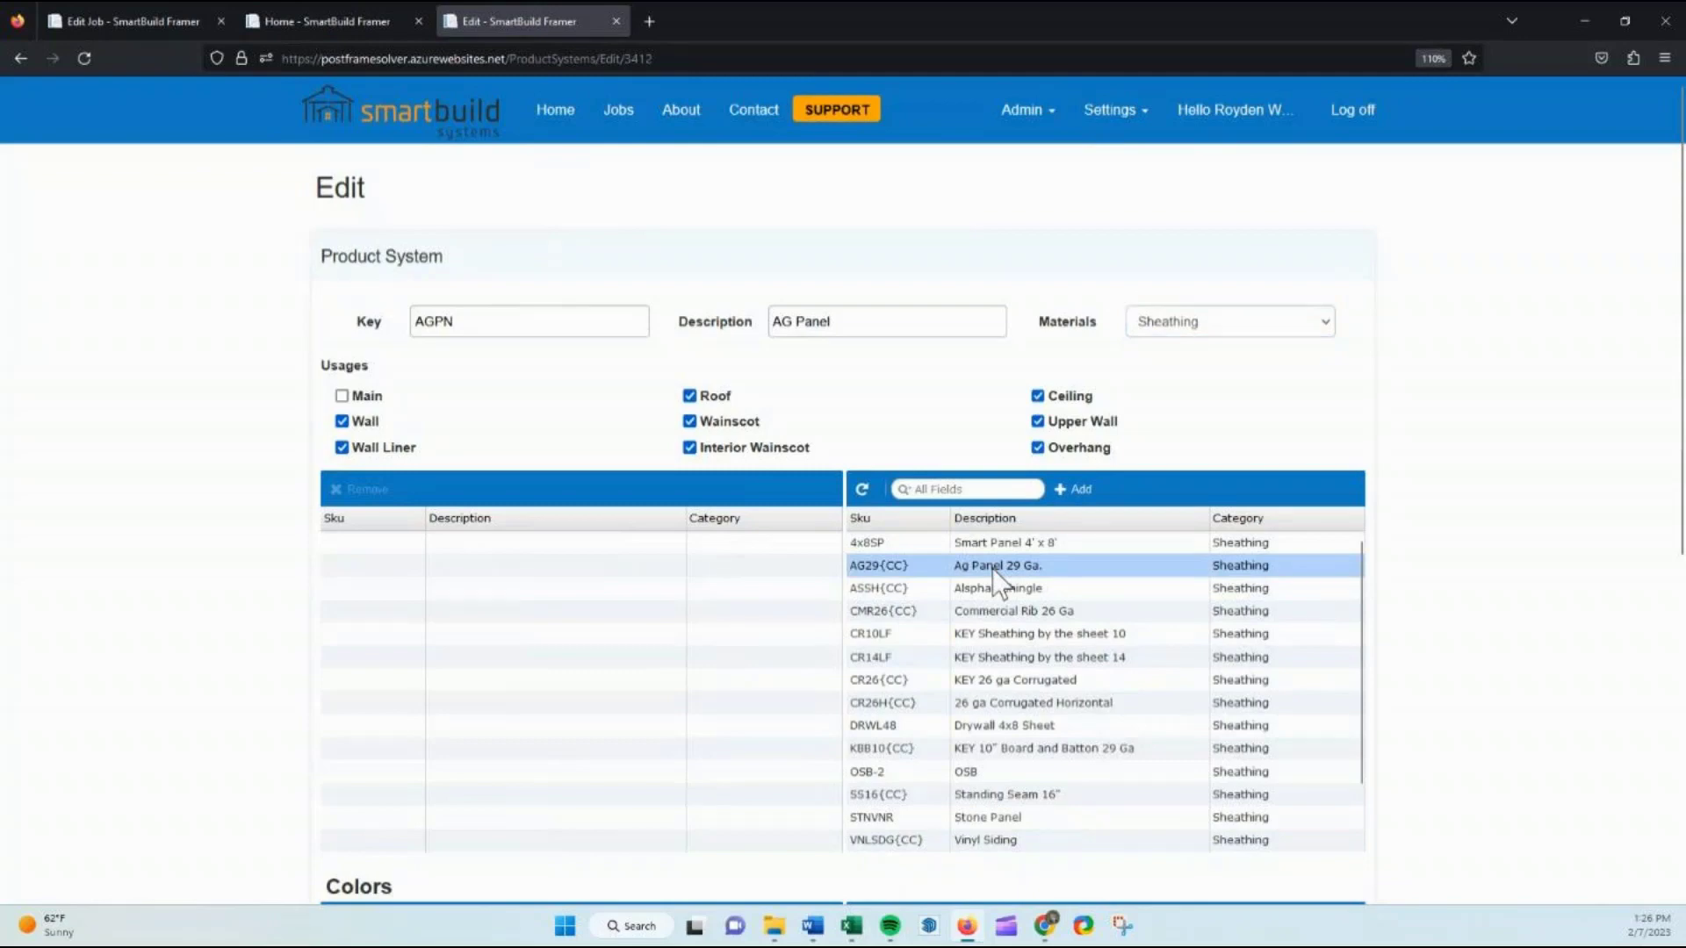
{"action": "left_click", "coordinate": [1070, 493]}
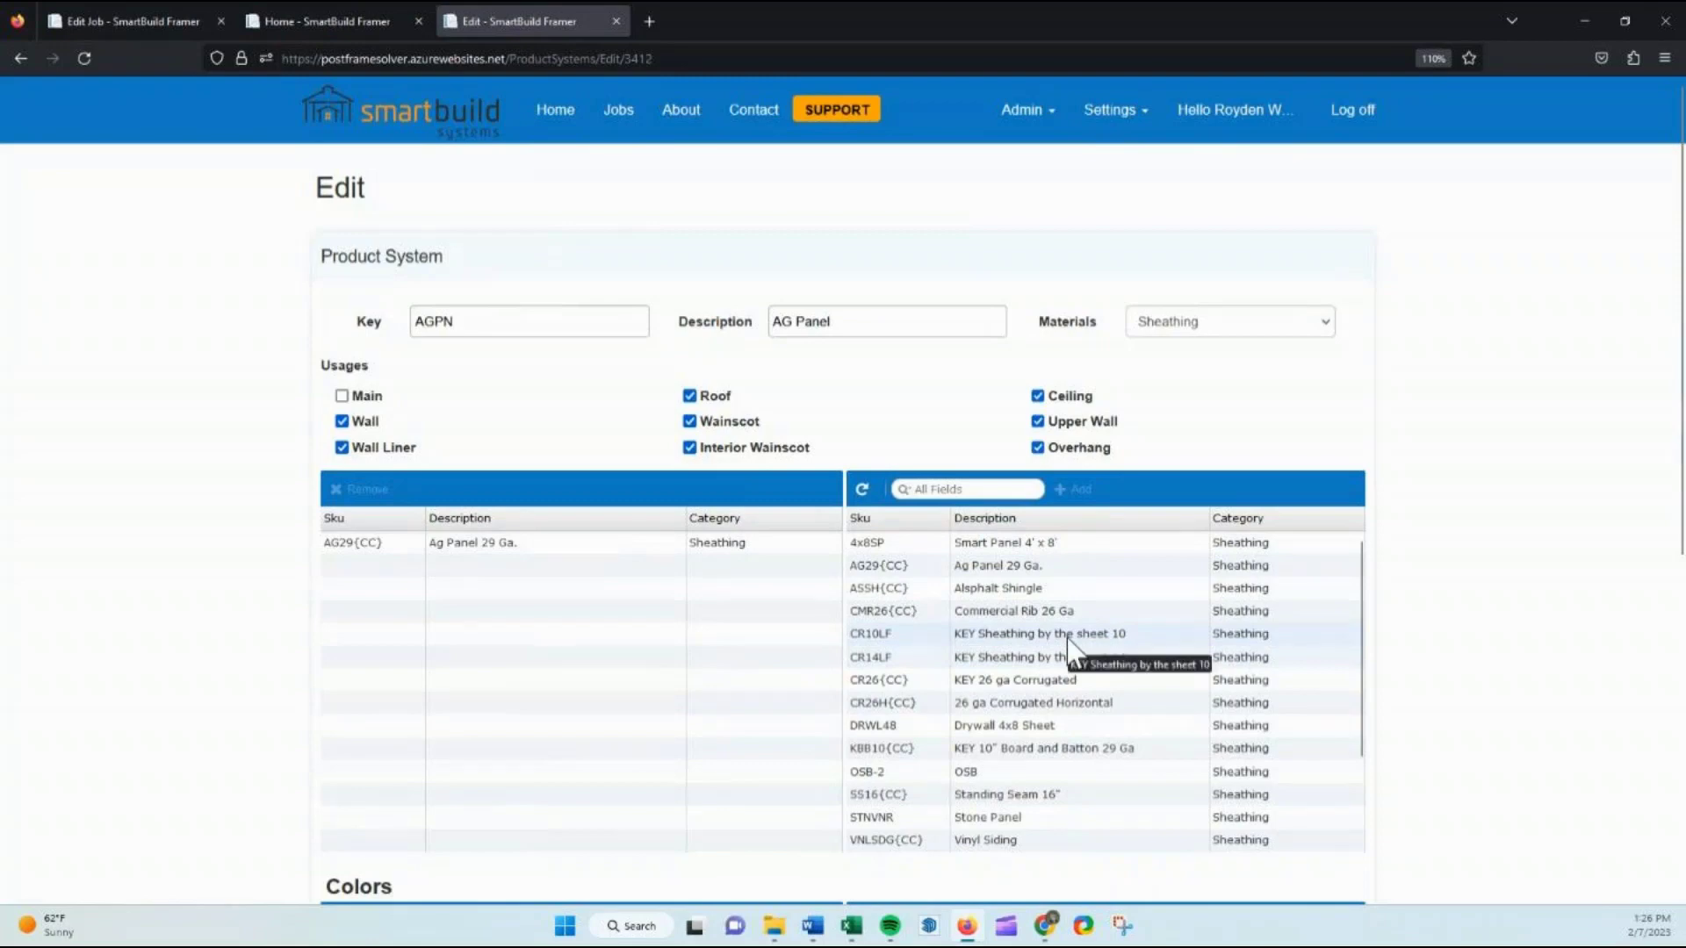
Review the available sheathing materials and the assigned colors, and save the AG Panel product system
{"action": "scroll", "coordinate": [1068, 650], "scroll_direction": "down", "scroll_amount": 2}
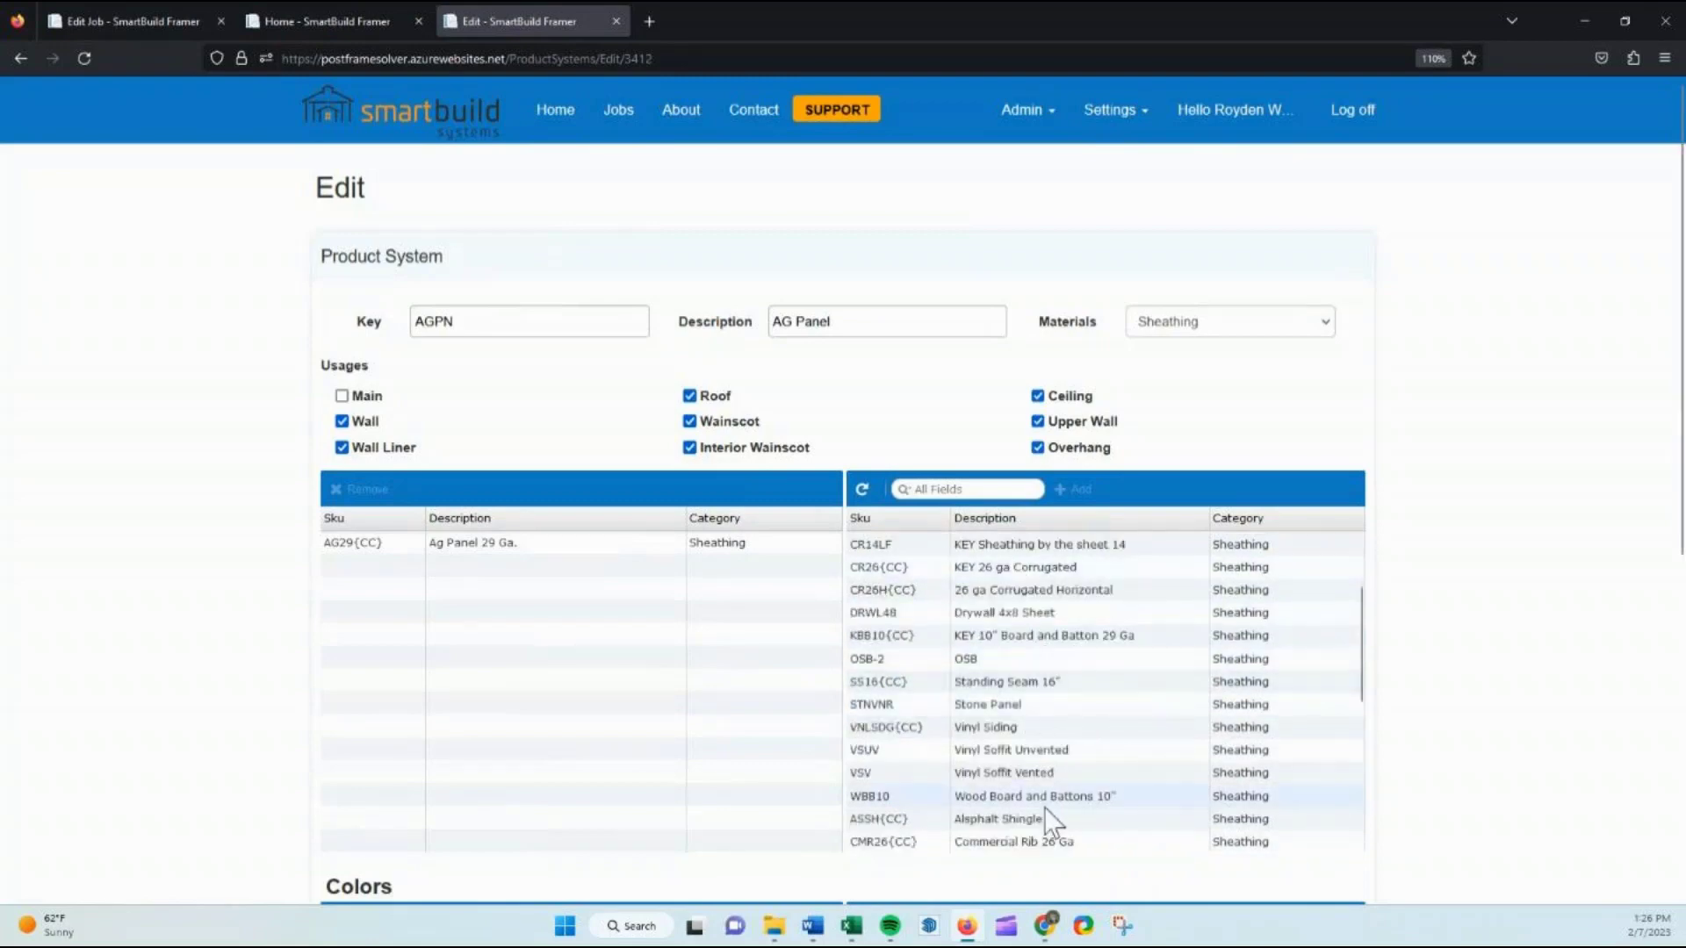
{"action": "scroll", "coordinate": [1045, 808], "scroll_direction": "down", "scroll_amount": 5}
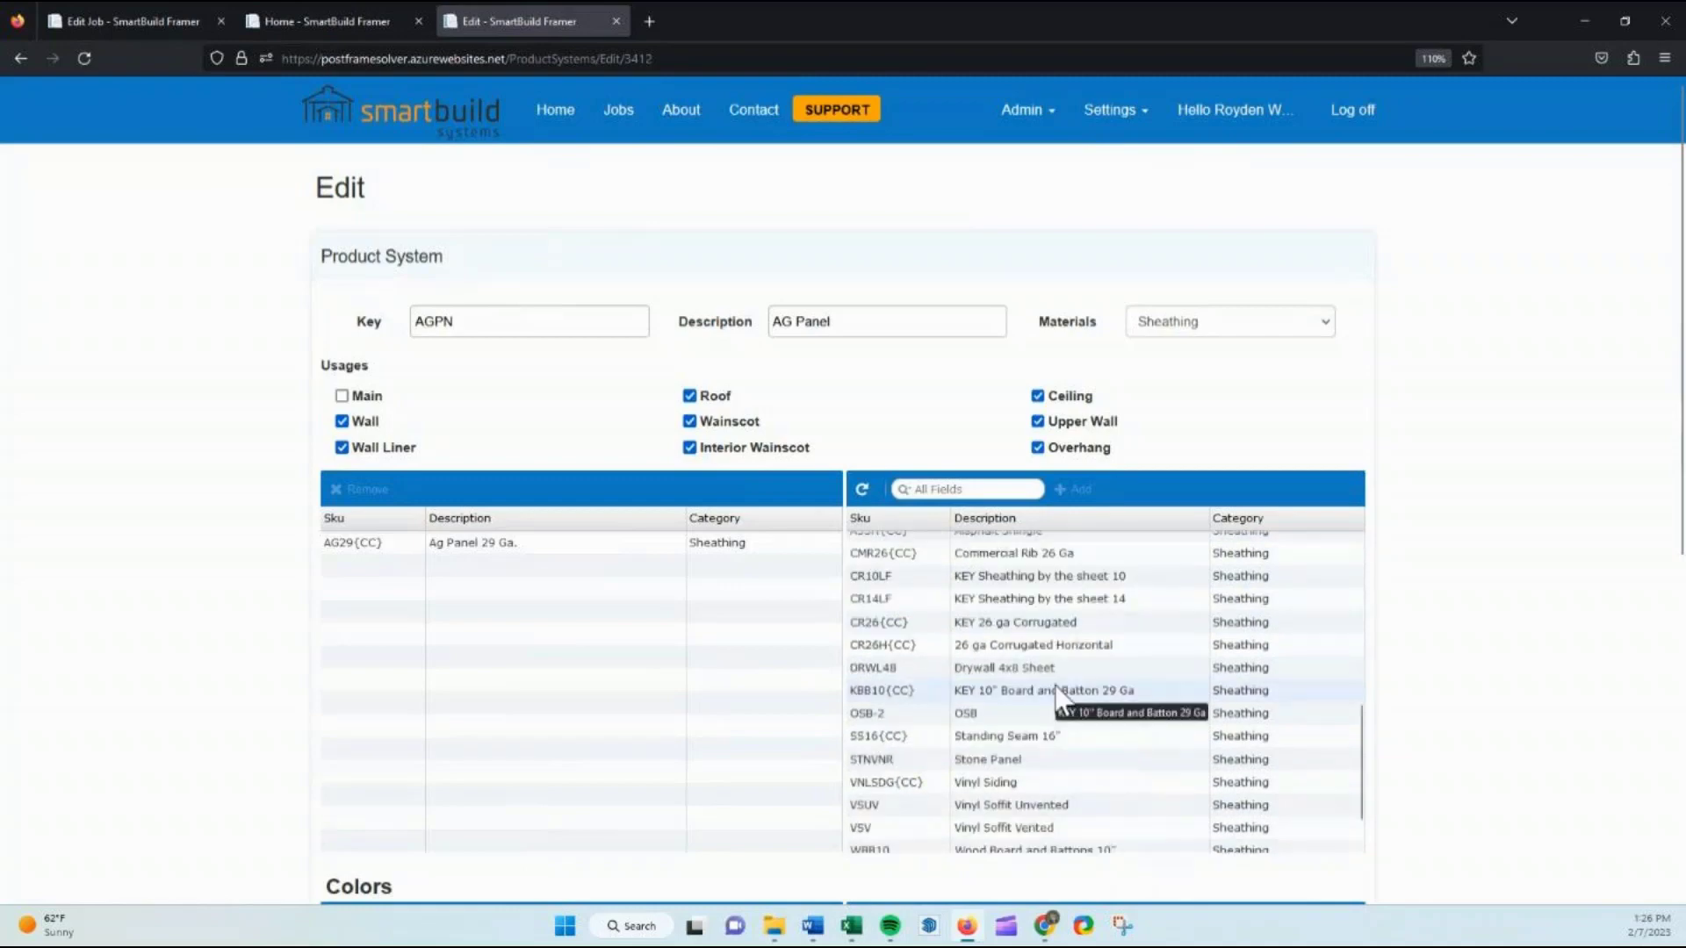
{"action": "scroll", "coordinate": [1031, 755], "scroll_direction": "down", "scroll_amount": 3}
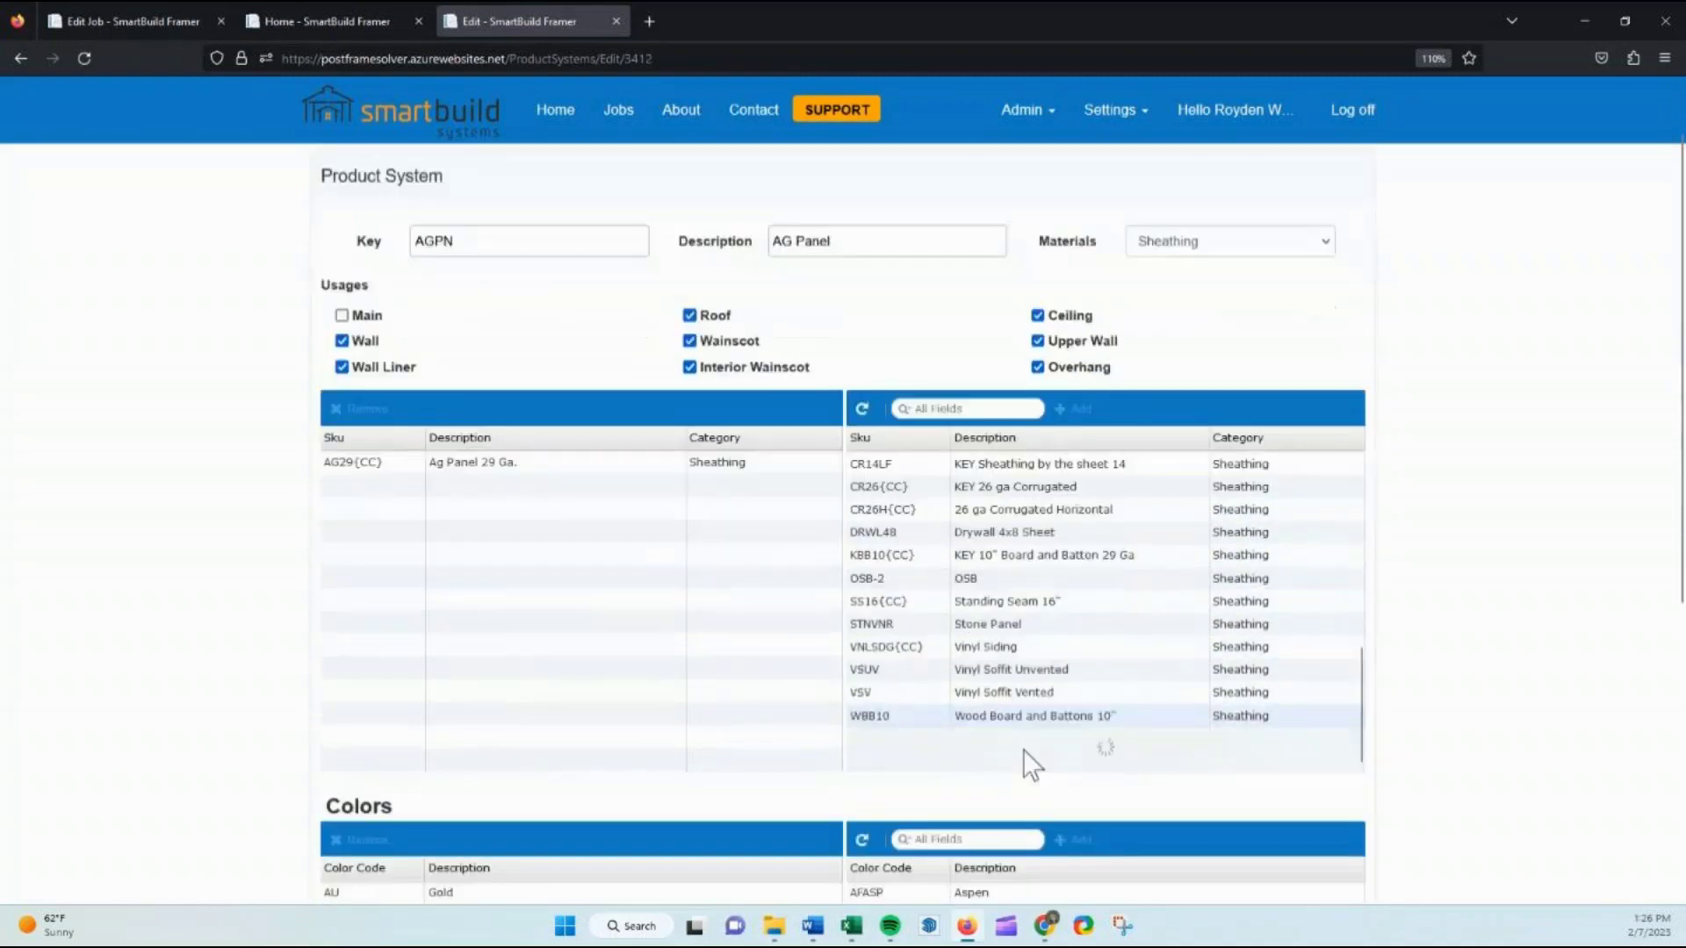
{"action": "scroll", "coordinate": [1023, 763], "scroll_direction": "down", "scroll_amount": 2}
{"action": "scroll", "coordinate": [1024, 606], "scroll_direction": "up", "scroll_amount": 3}
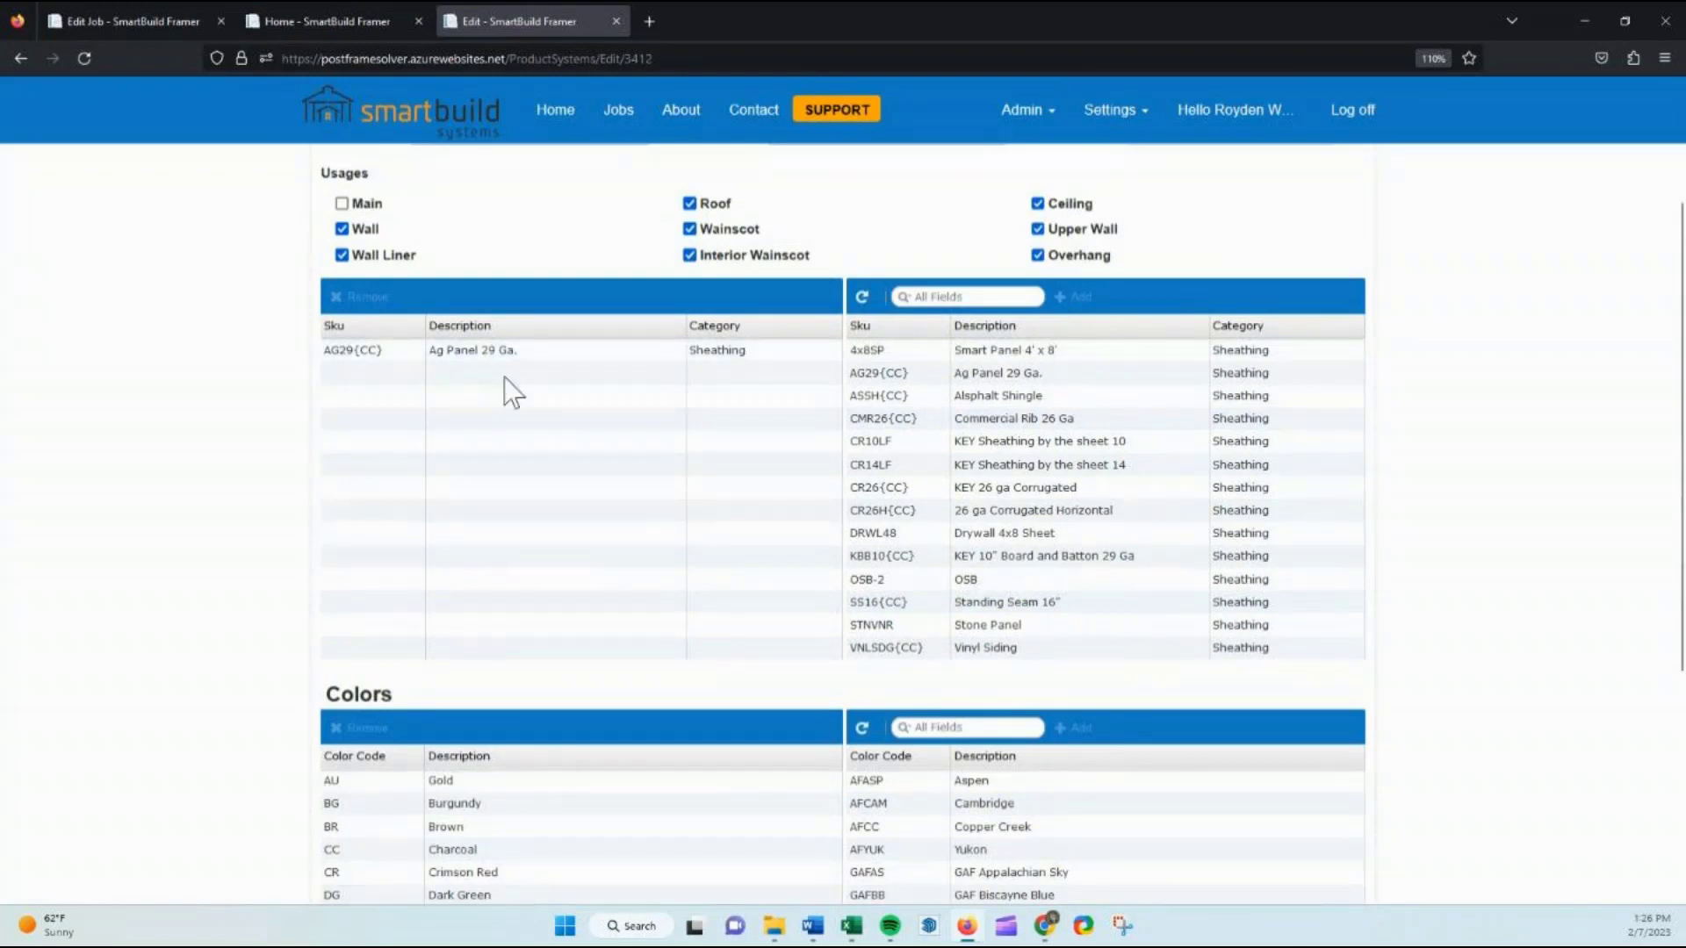
{"action": "scroll", "coordinate": [1142, 457], "scroll_direction": "up", "scroll_amount": 3}
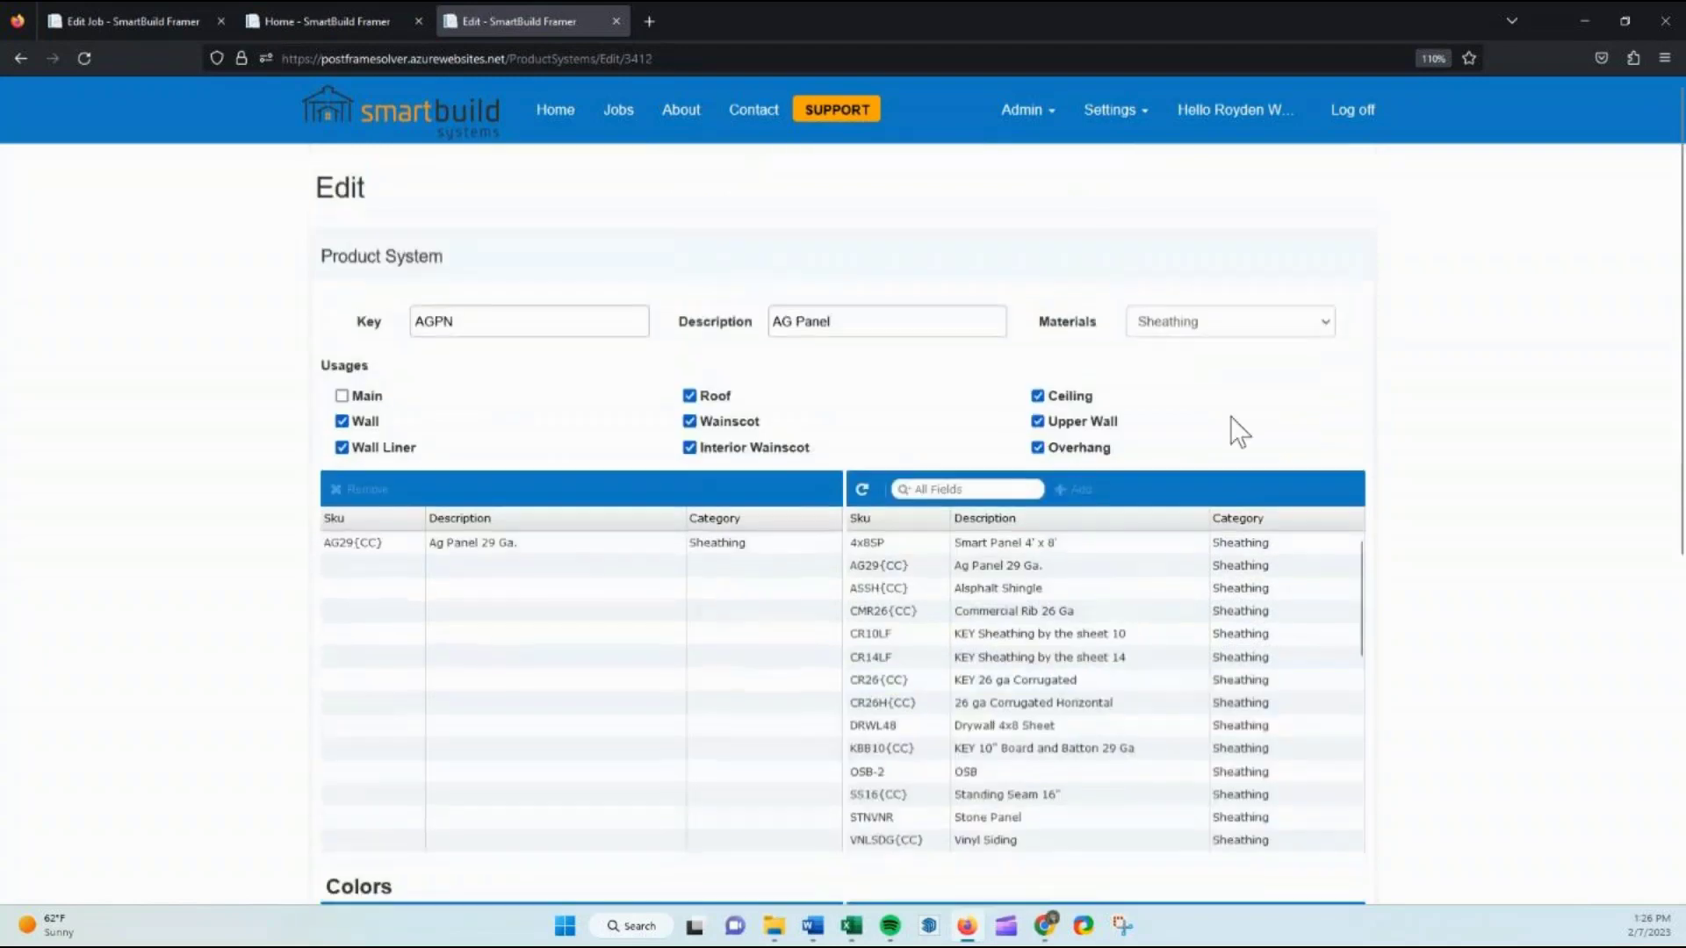
{"action": "scroll", "coordinate": [1324, 545], "scroll_direction": "down", "scroll_amount": 10}
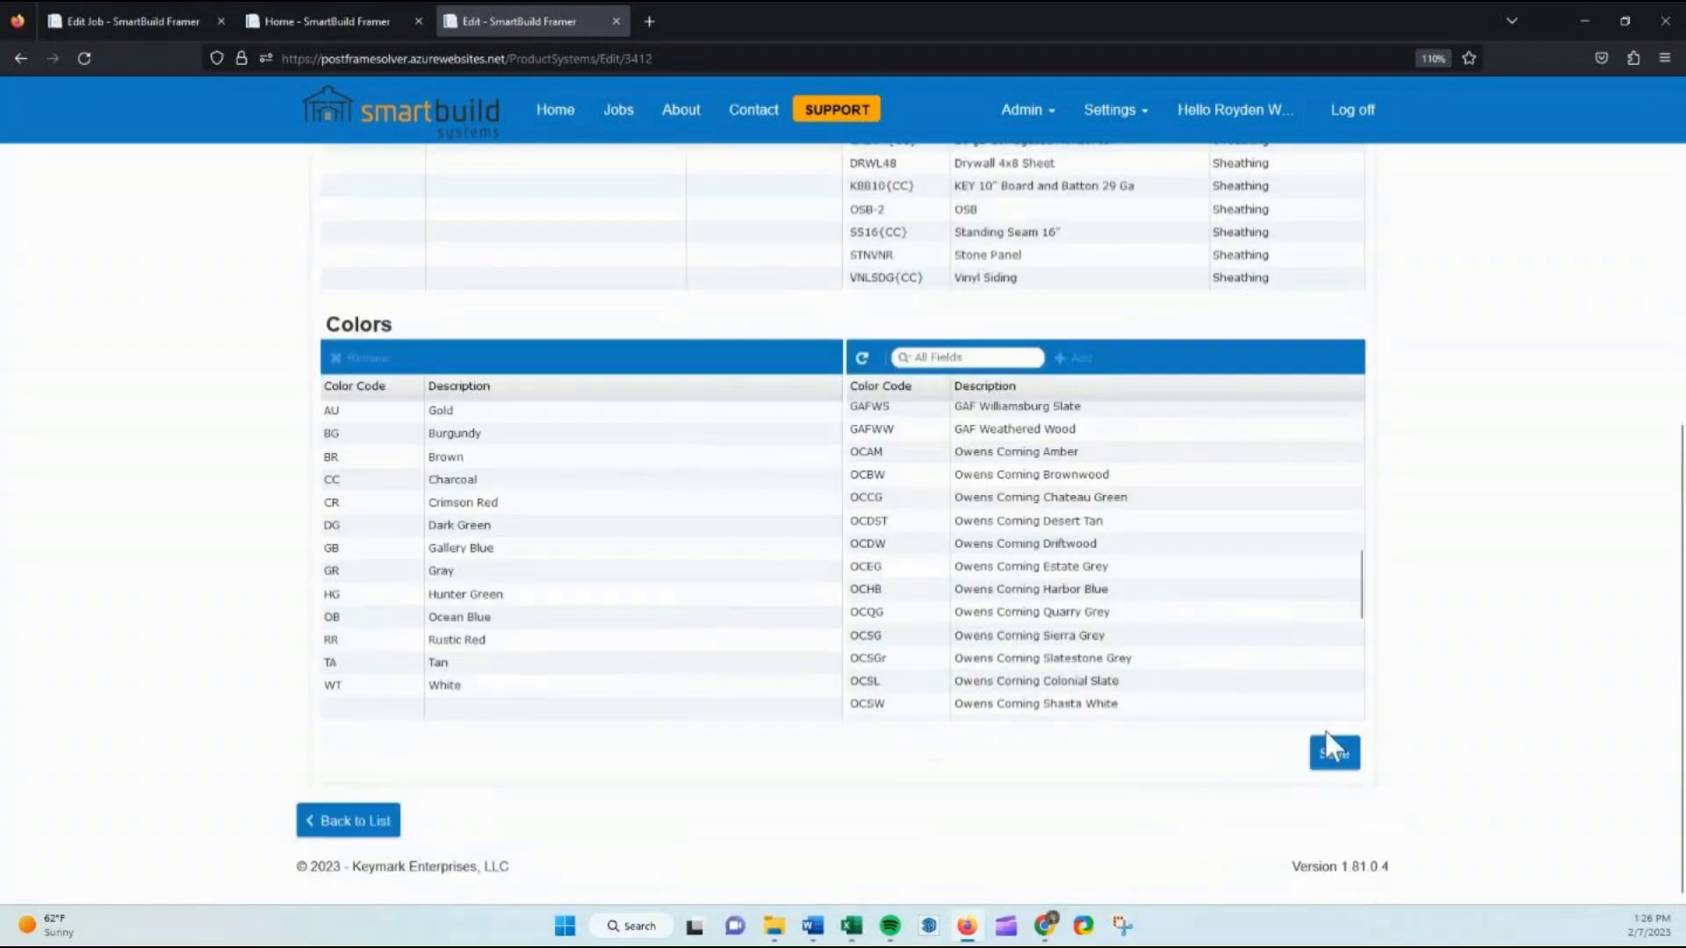
{"action": "left_click", "coordinate": [1333, 755]}
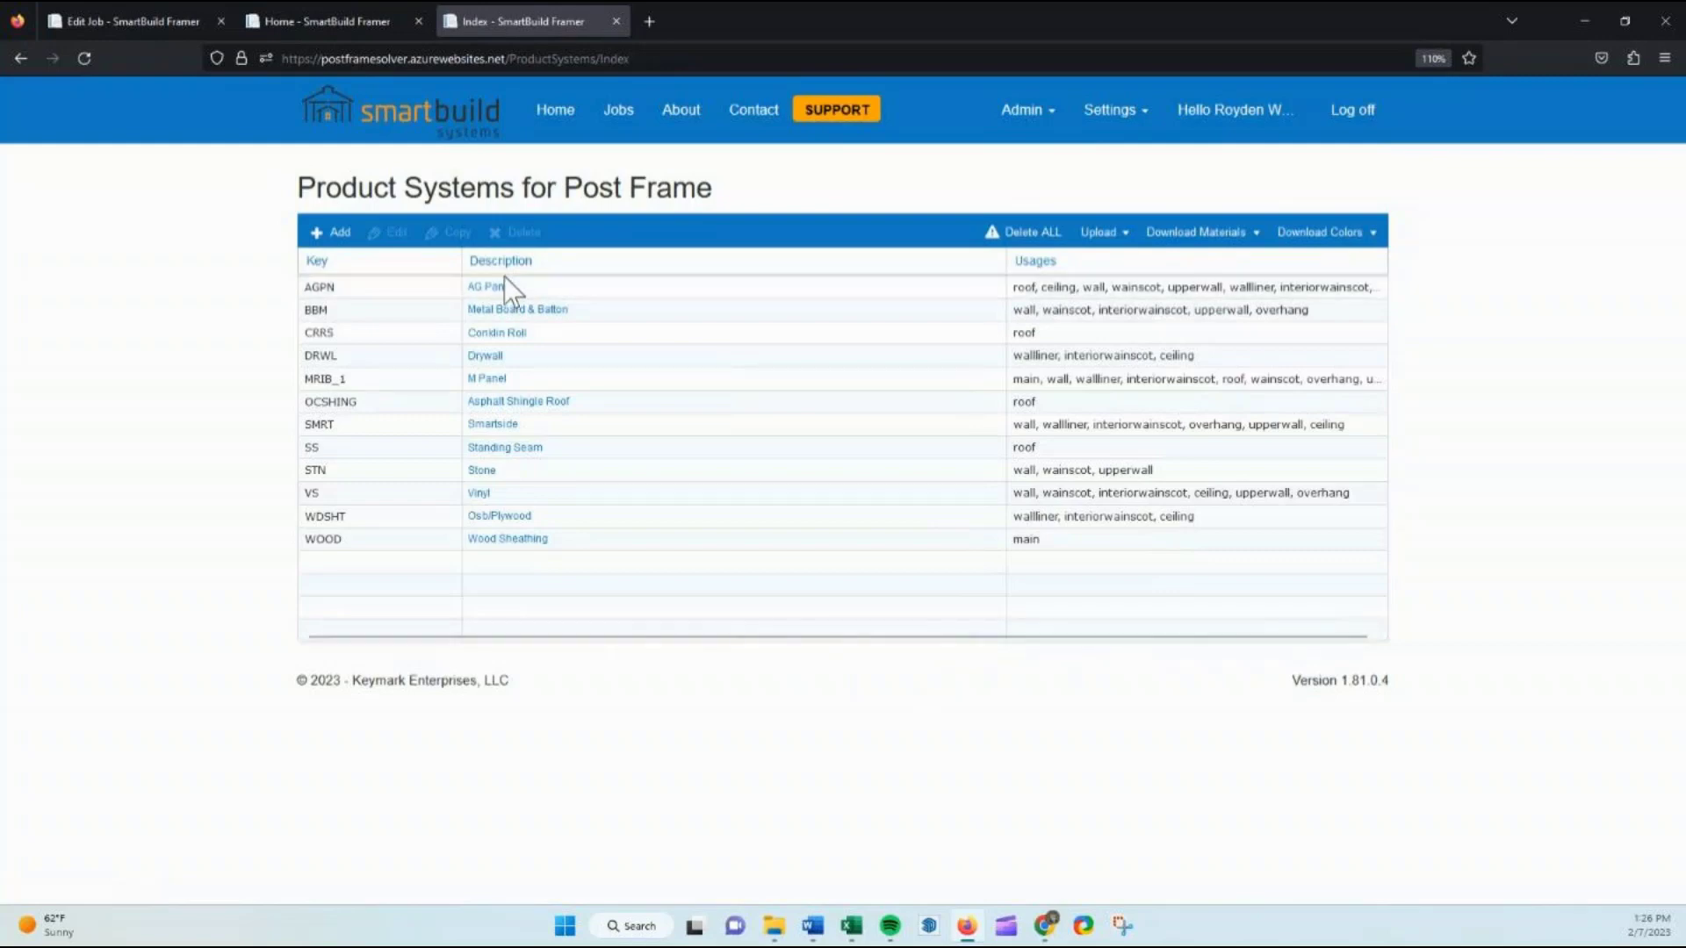
Open the Vinyl product system for editing and review its usages and the available trim materials and colors
{"action": "left_click", "coordinate": [492, 497]}
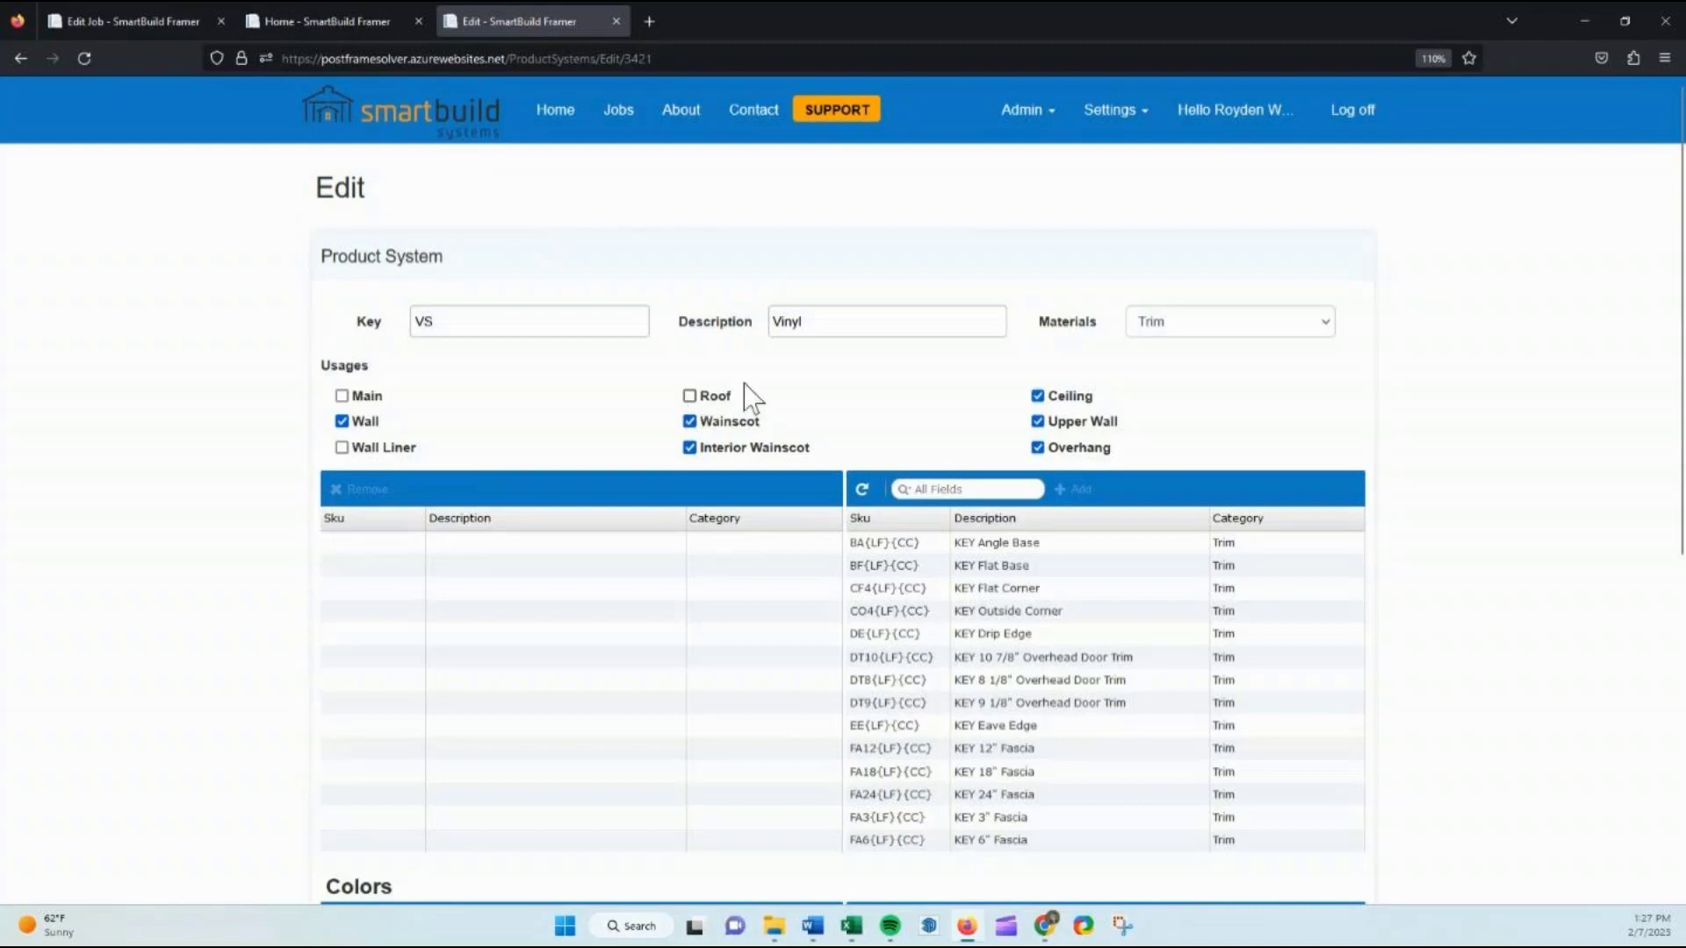
{"action": "left_click_drag", "start_coordinate": [813, 318], "coordinate": [776, 318]}
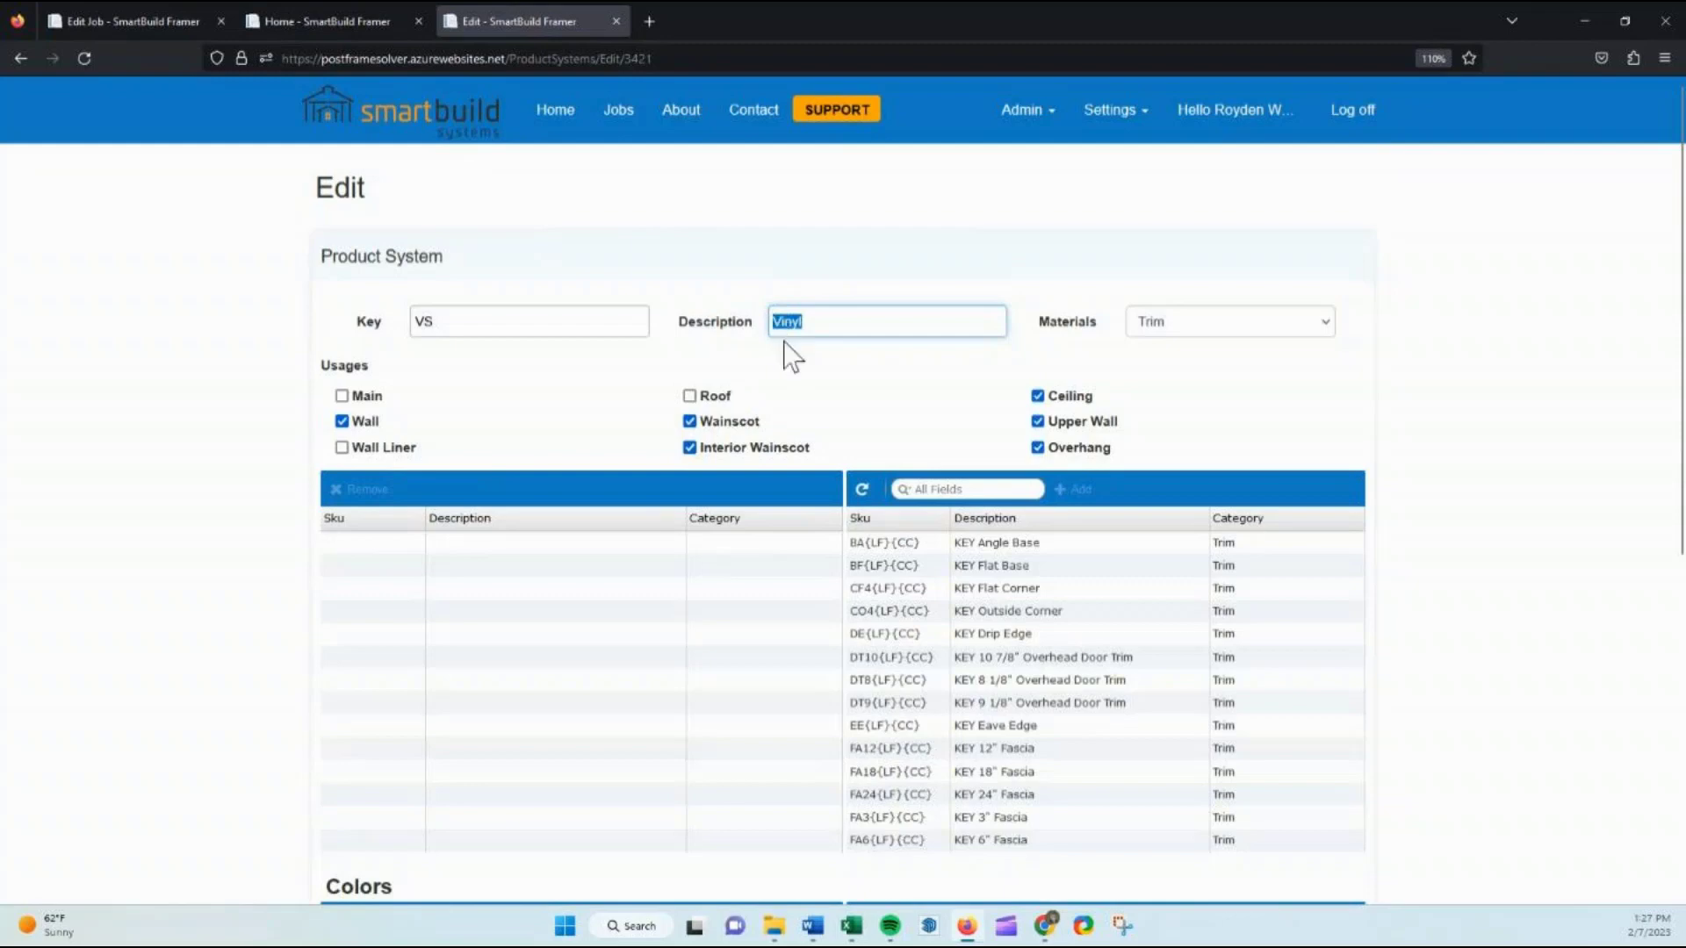
{"action": "left_click", "coordinate": [689, 420]}
{"action": "scroll", "coordinate": [1024, 578], "scroll_direction": "down", "scroll_amount": 1}
{"action": "scroll", "coordinate": [1040, 636], "scroll_direction": "down", "scroll_amount": 8}
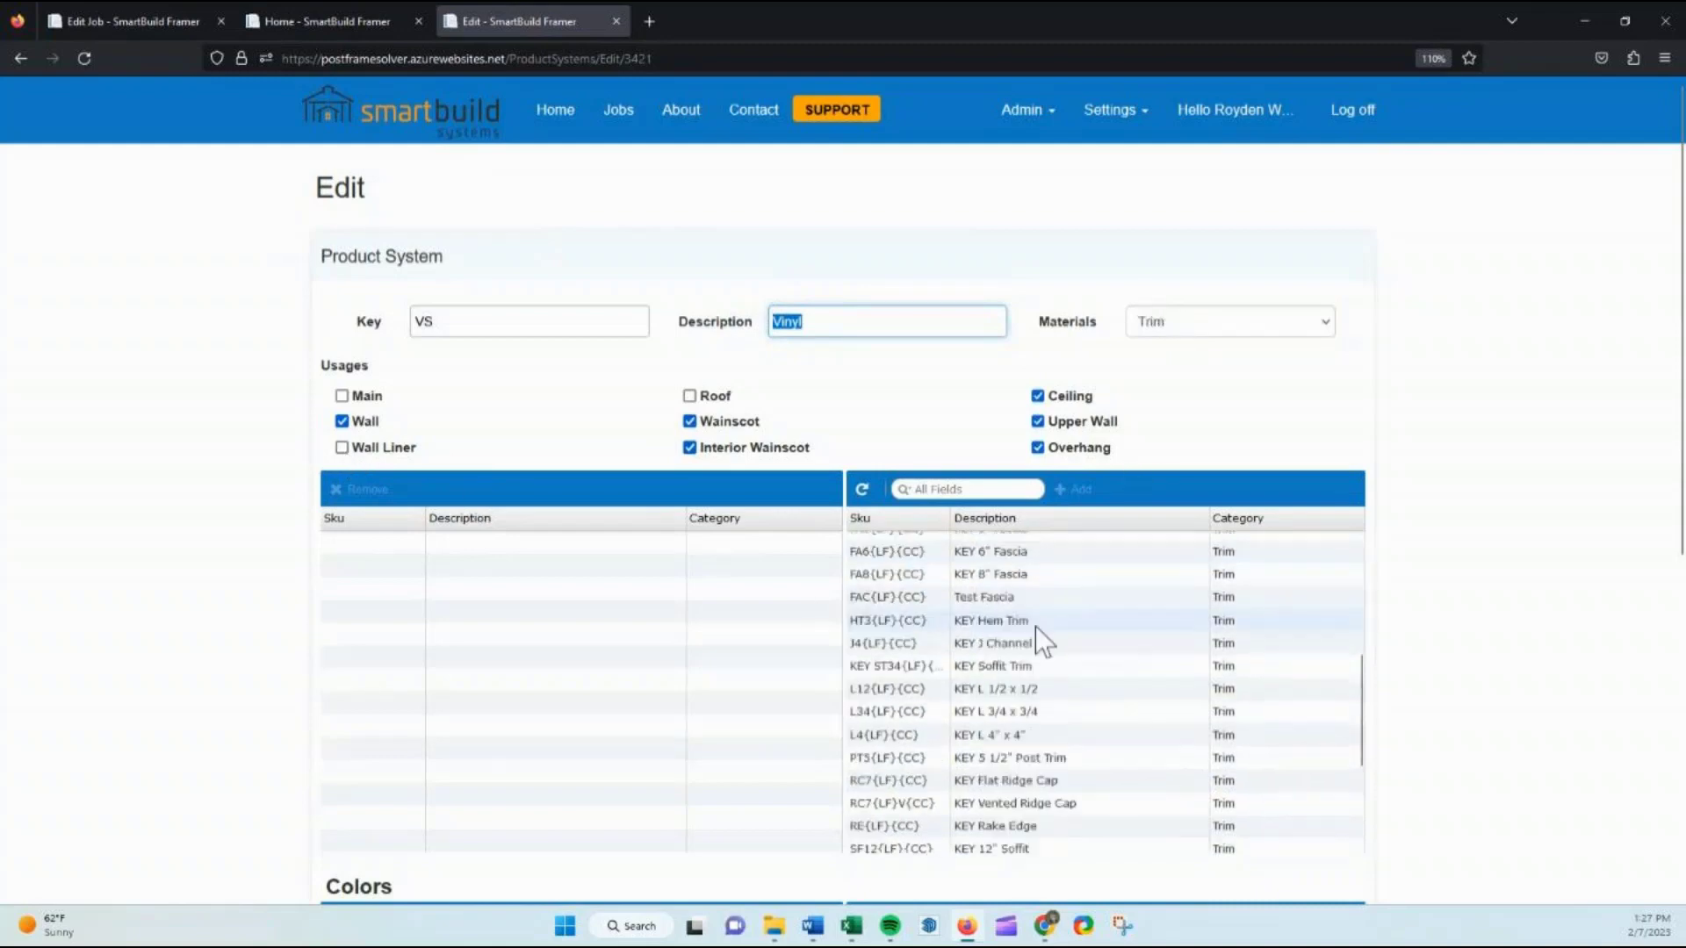
{"action": "scroll", "coordinate": [1045, 637], "scroll_direction": "down", "scroll_amount": 4}
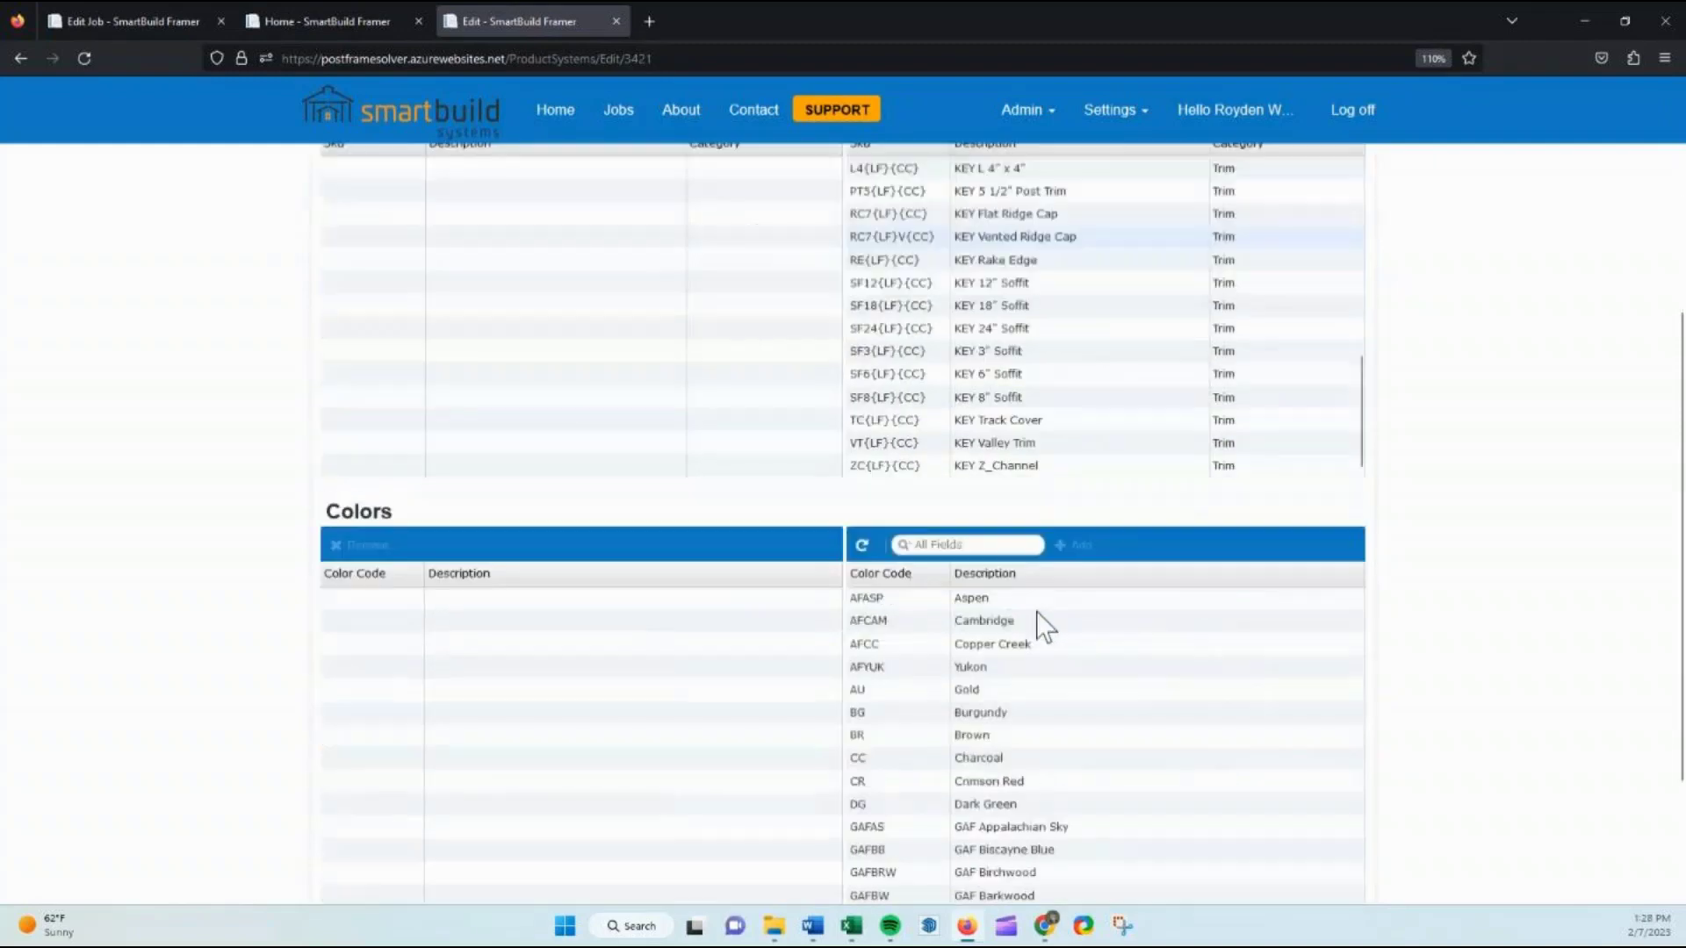
{"action": "scroll", "coordinate": [1042, 414], "scroll_direction": "up", "scroll_amount": 8}
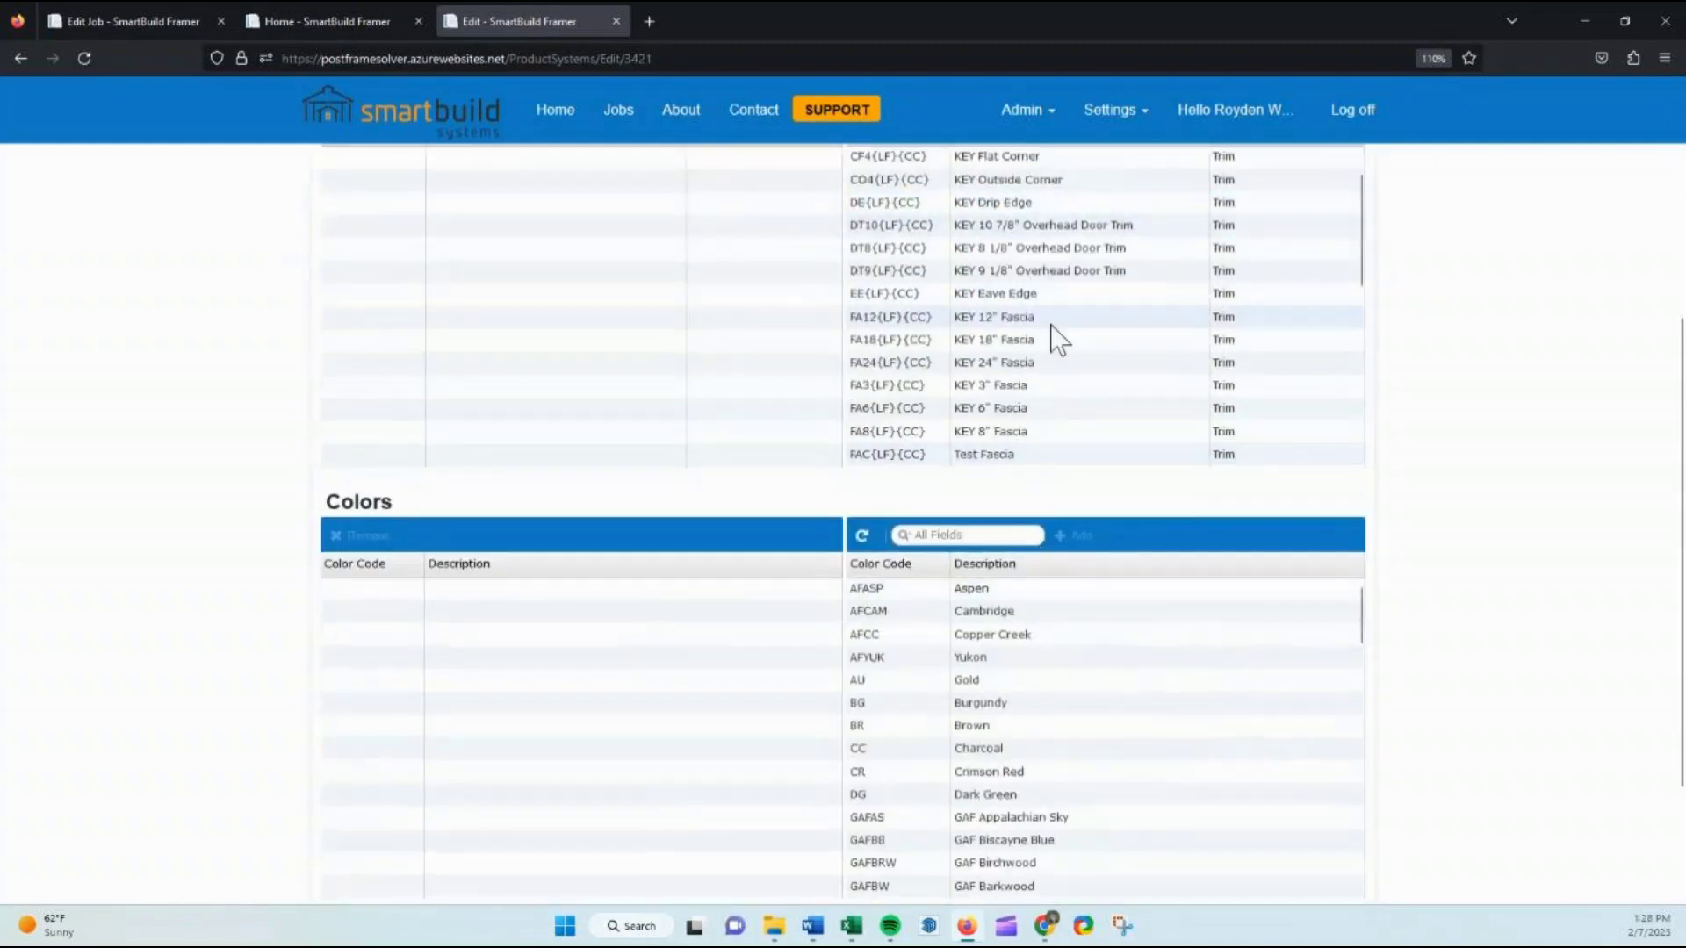
{"action": "scroll", "coordinate": [1041, 338], "scroll_direction": "up", "scroll_amount": 3}
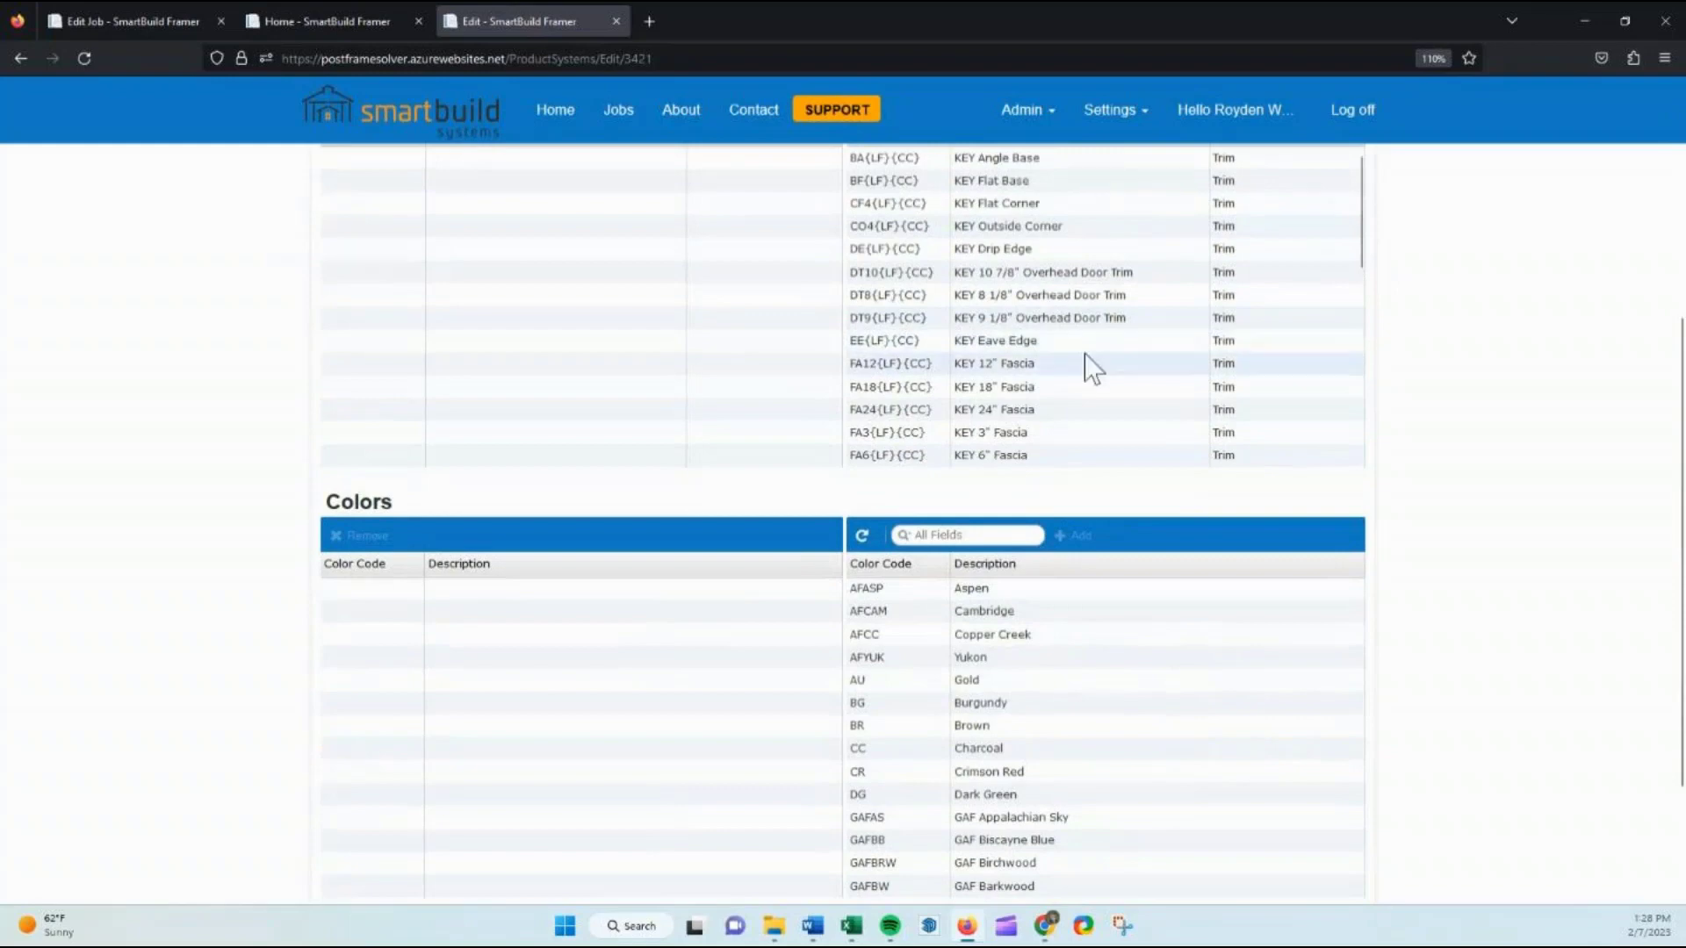
{"action": "scroll", "coordinate": [1086, 363], "scroll_direction": "up", "scroll_amount": 5}
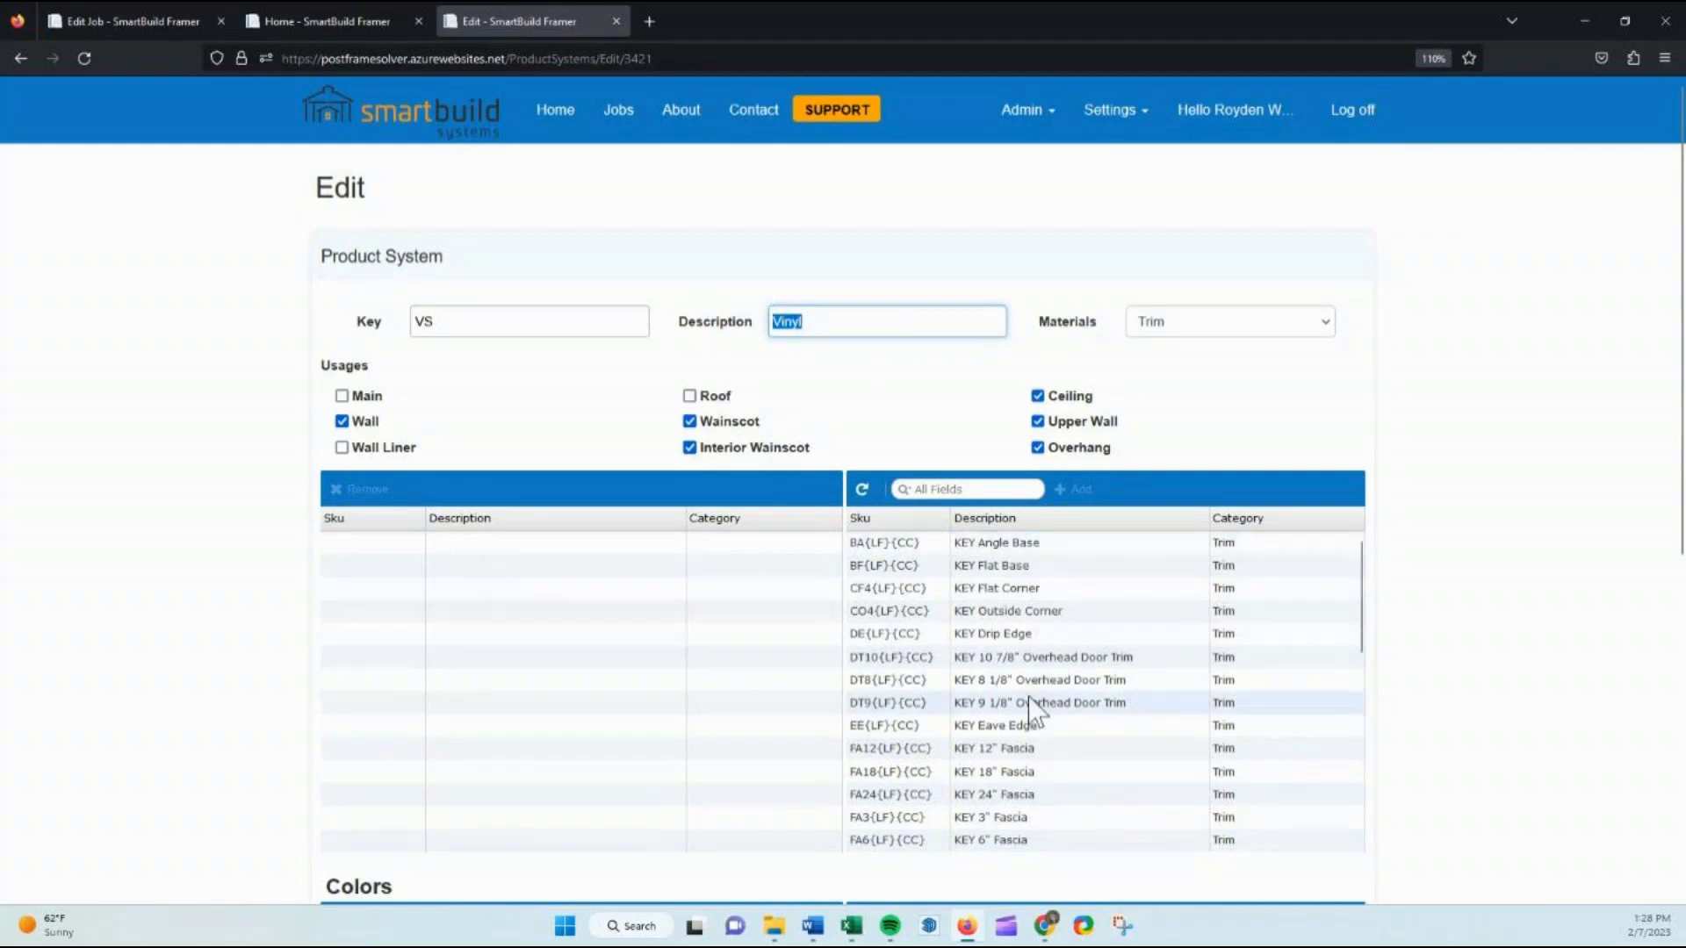
{"action": "scroll", "coordinate": [1027, 746], "scroll_direction": "down", "scroll_amount": 3}
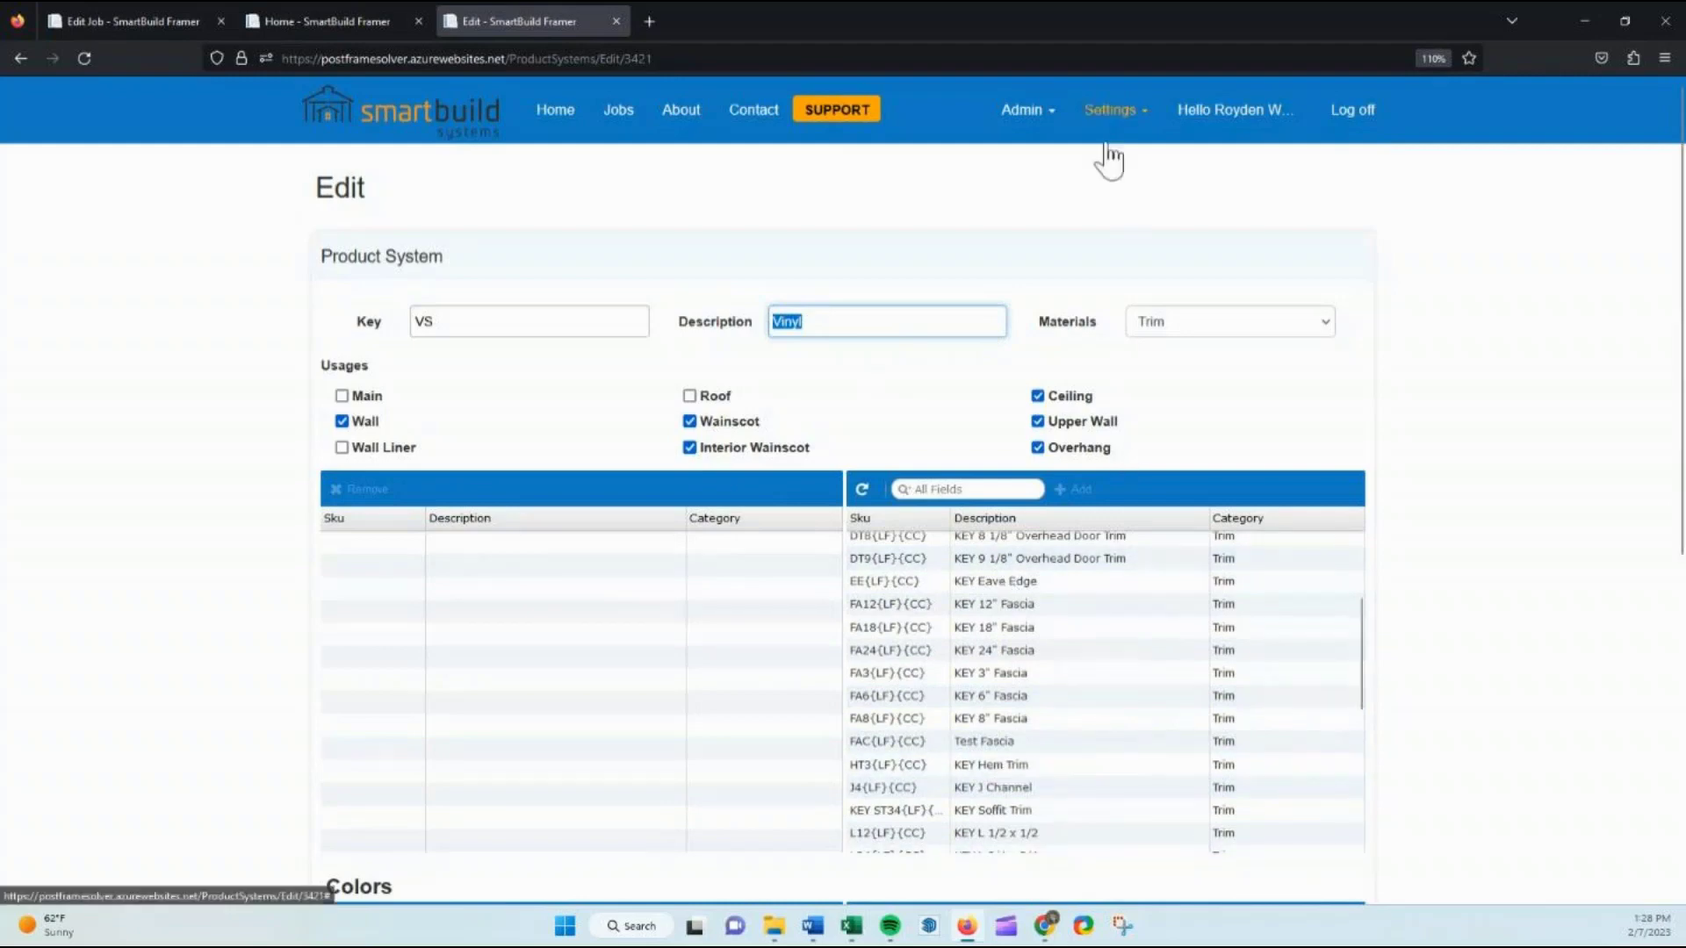
{"action": "scroll", "coordinate": [1024, 719], "scroll_direction": "down", "scroll_amount": 3}
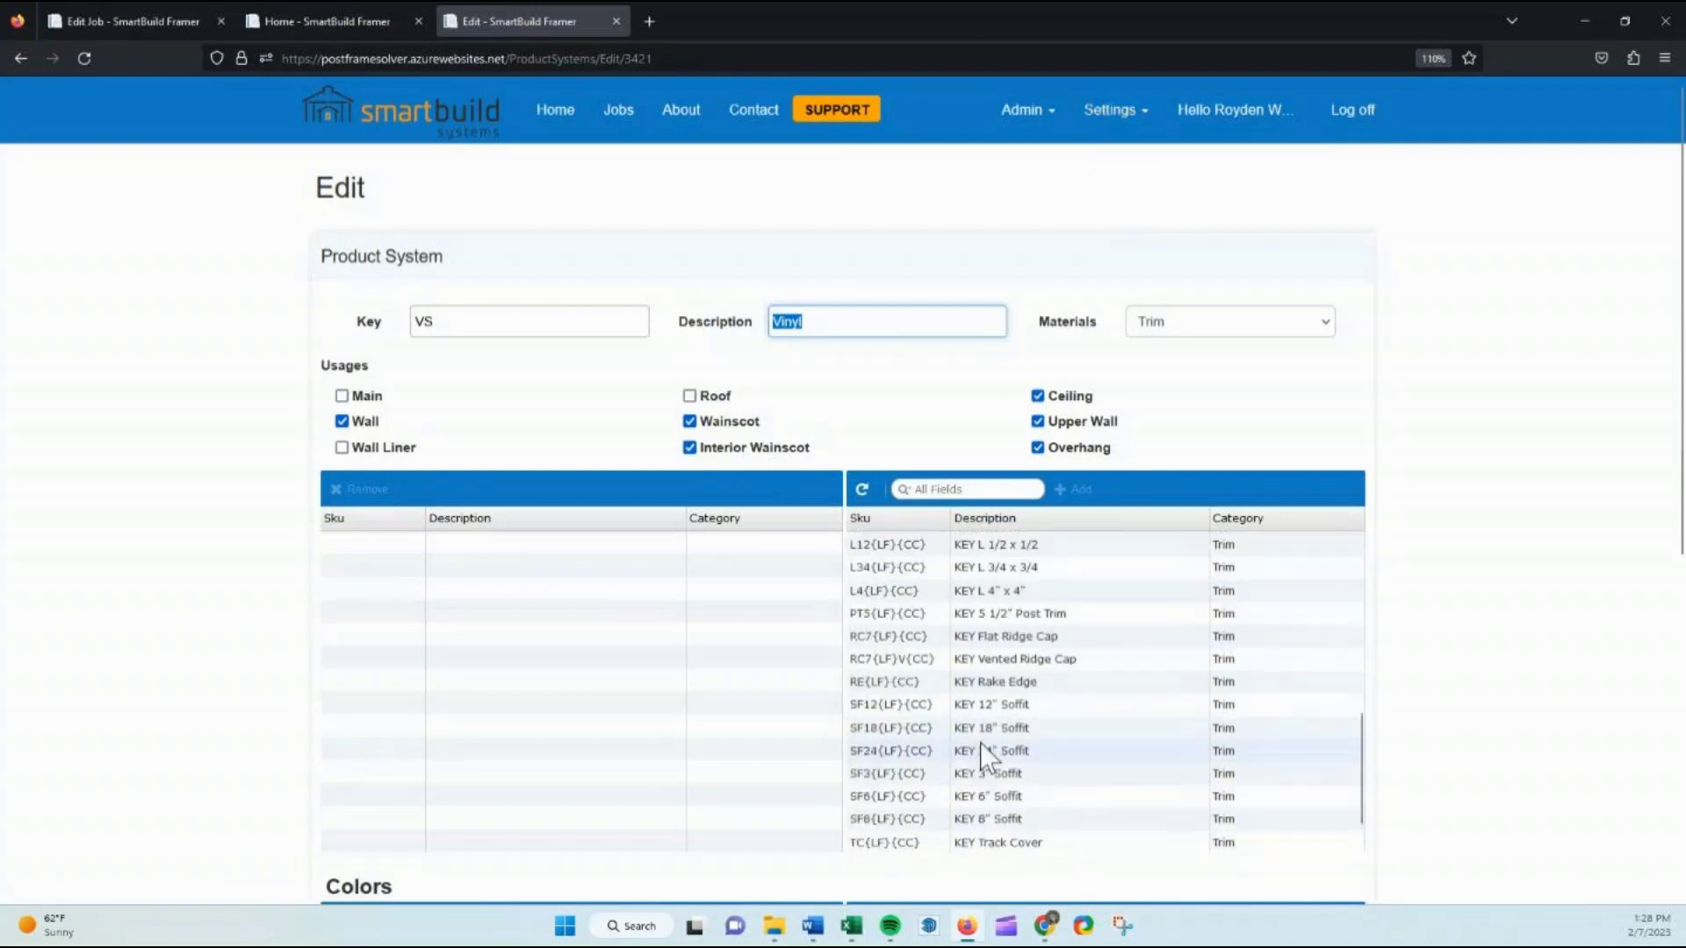
Assign the Provia colors from Provia Alabaster through Provia White, plus Provia Sand, to the Vinyl product system
{"action": "scroll", "coordinate": [1459, 593], "scroll_direction": "down", "scroll_amount": 1}
{"action": "scroll", "coordinate": [1460, 595], "scroll_direction": "down", "scroll_amount": 4}
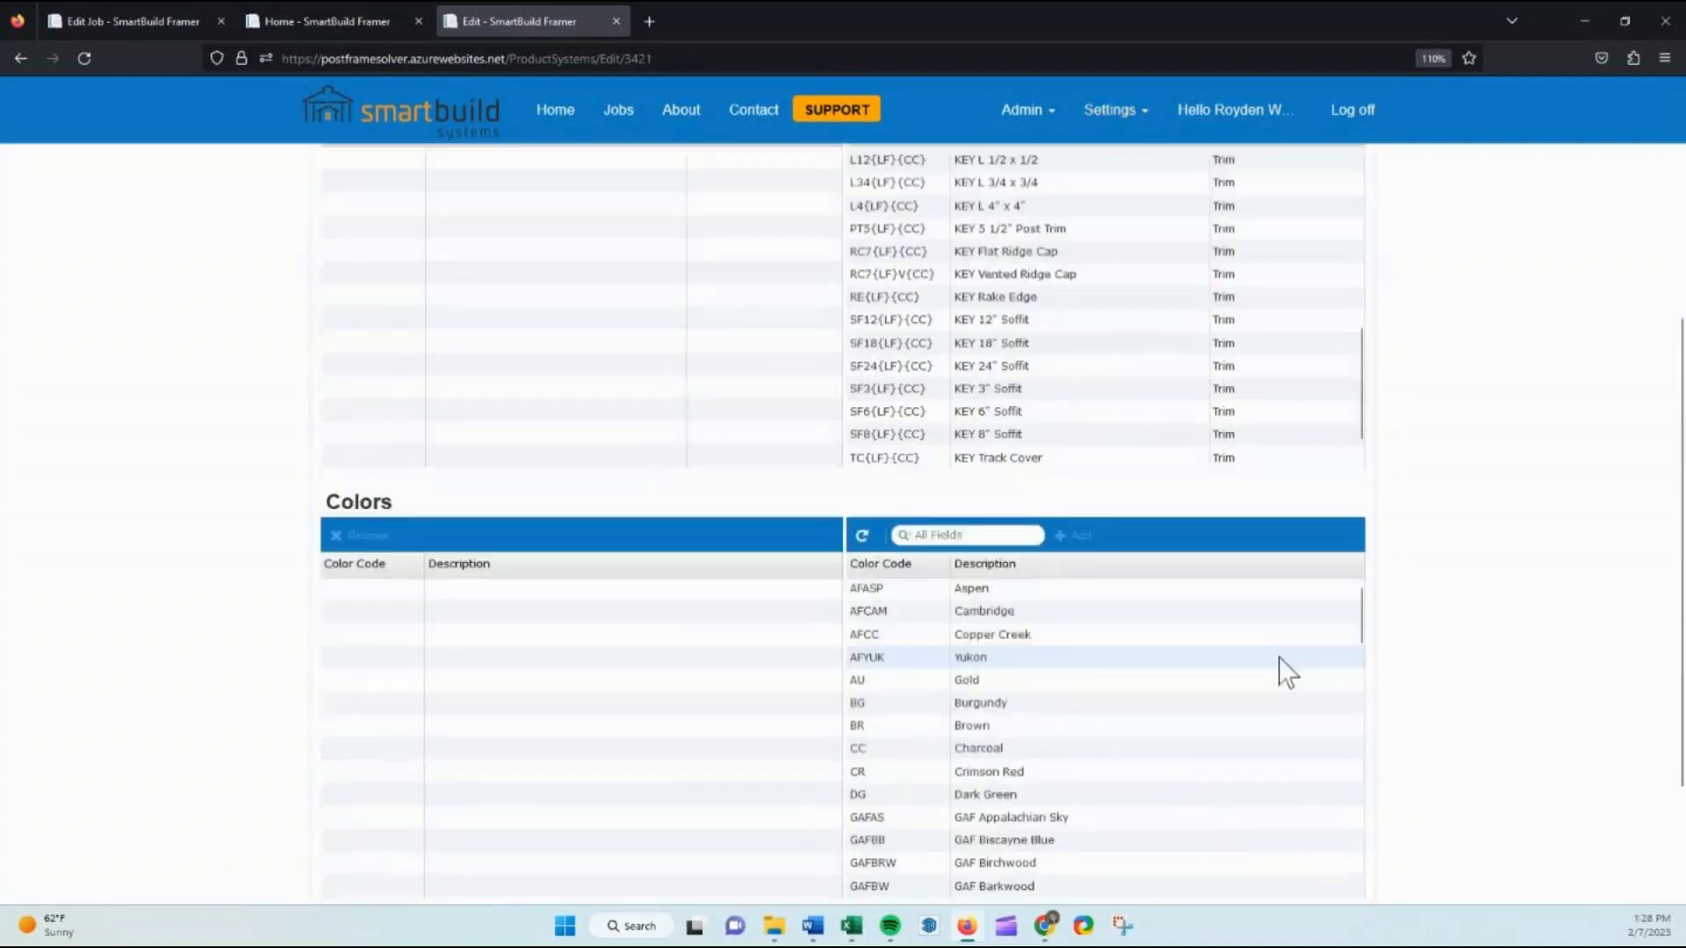
{"action": "scroll", "coordinate": [990, 826], "scroll_direction": "down", "scroll_amount": 3}
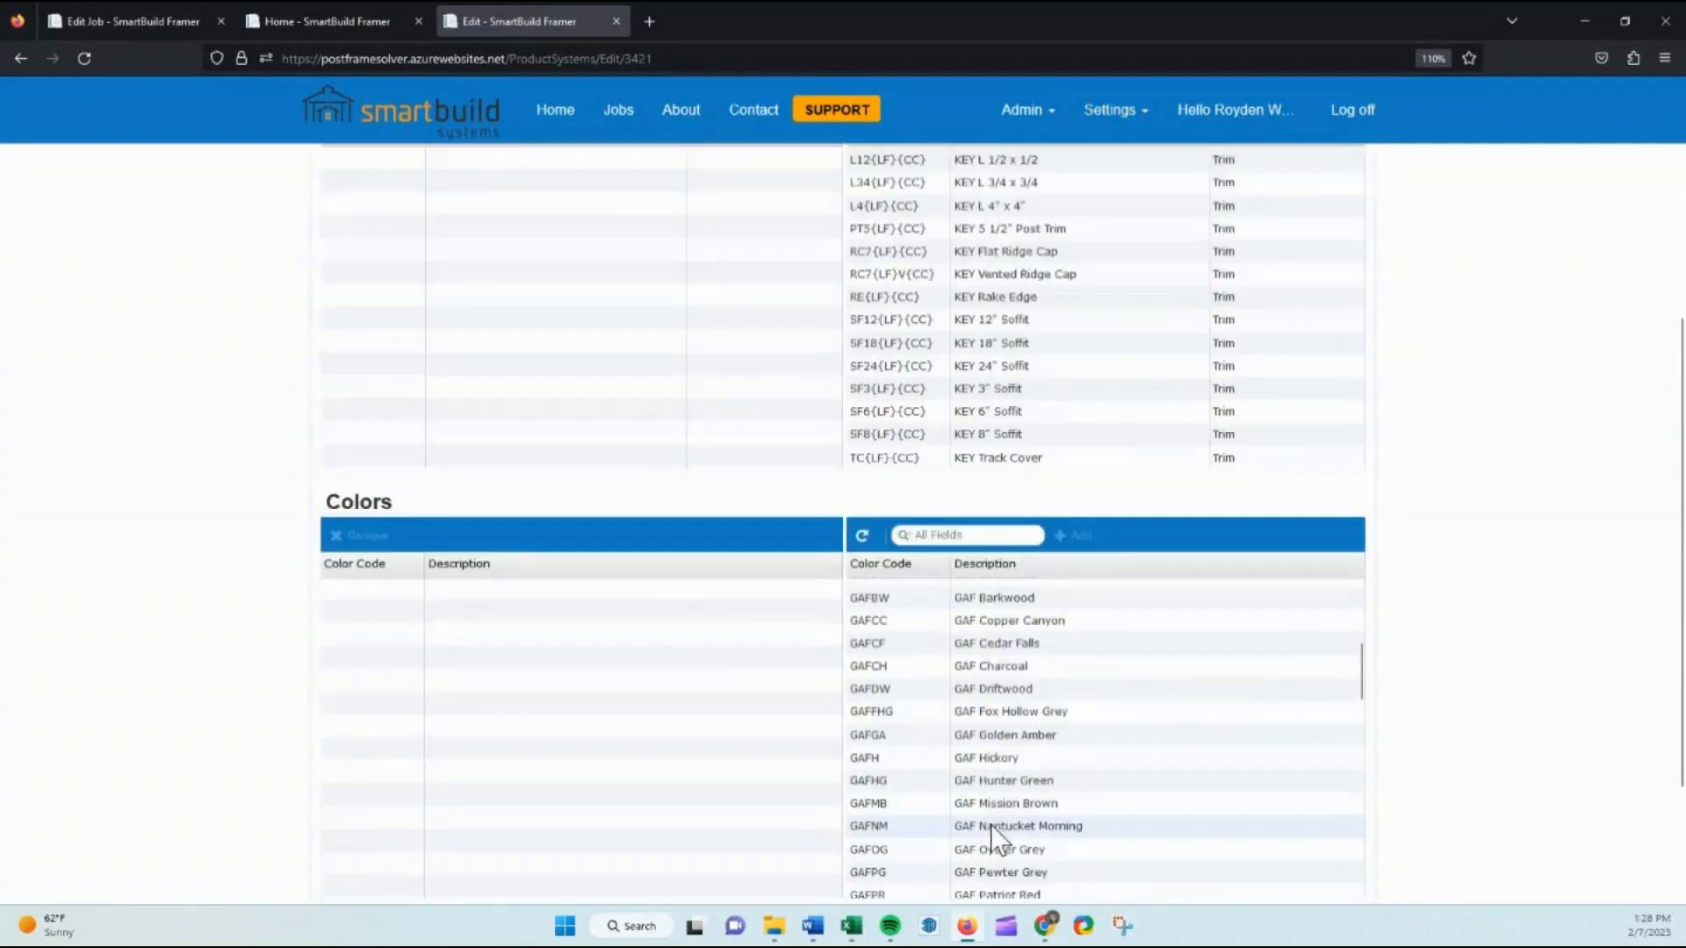
{"action": "scroll", "coordinate": [970, 738], "scroll_direction": "down", "scroll_amount": 6}
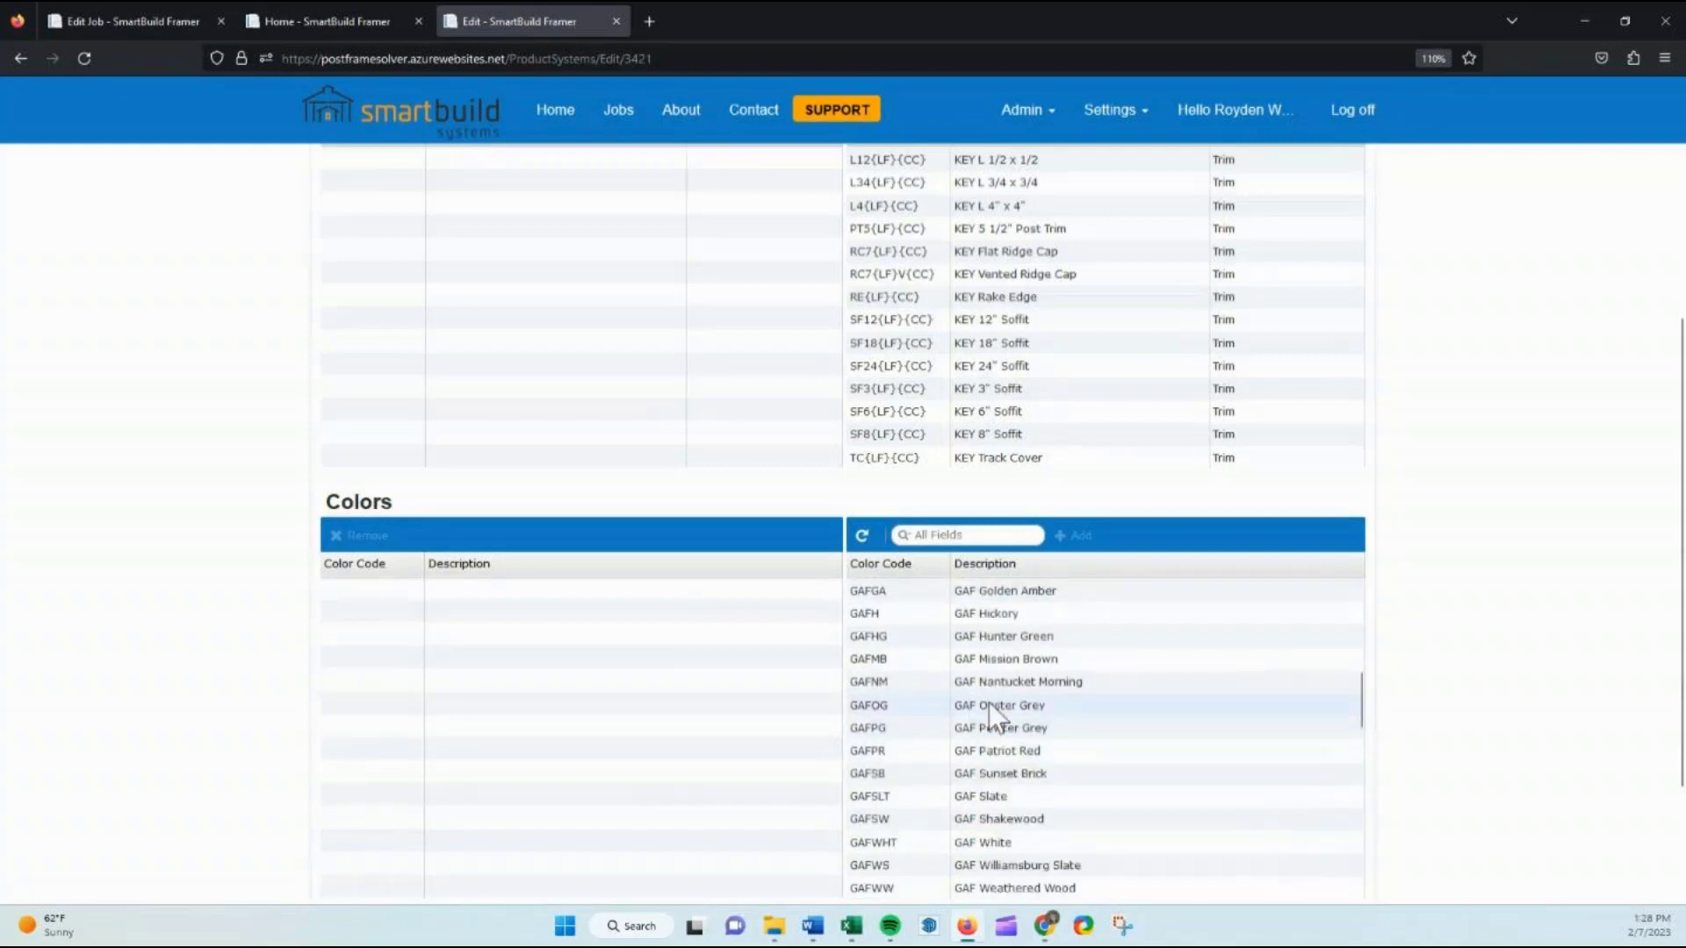
{"action": "scroll", "coordinate": [992, 606], "scroll_direction": "down", "scroll_amount": 6}
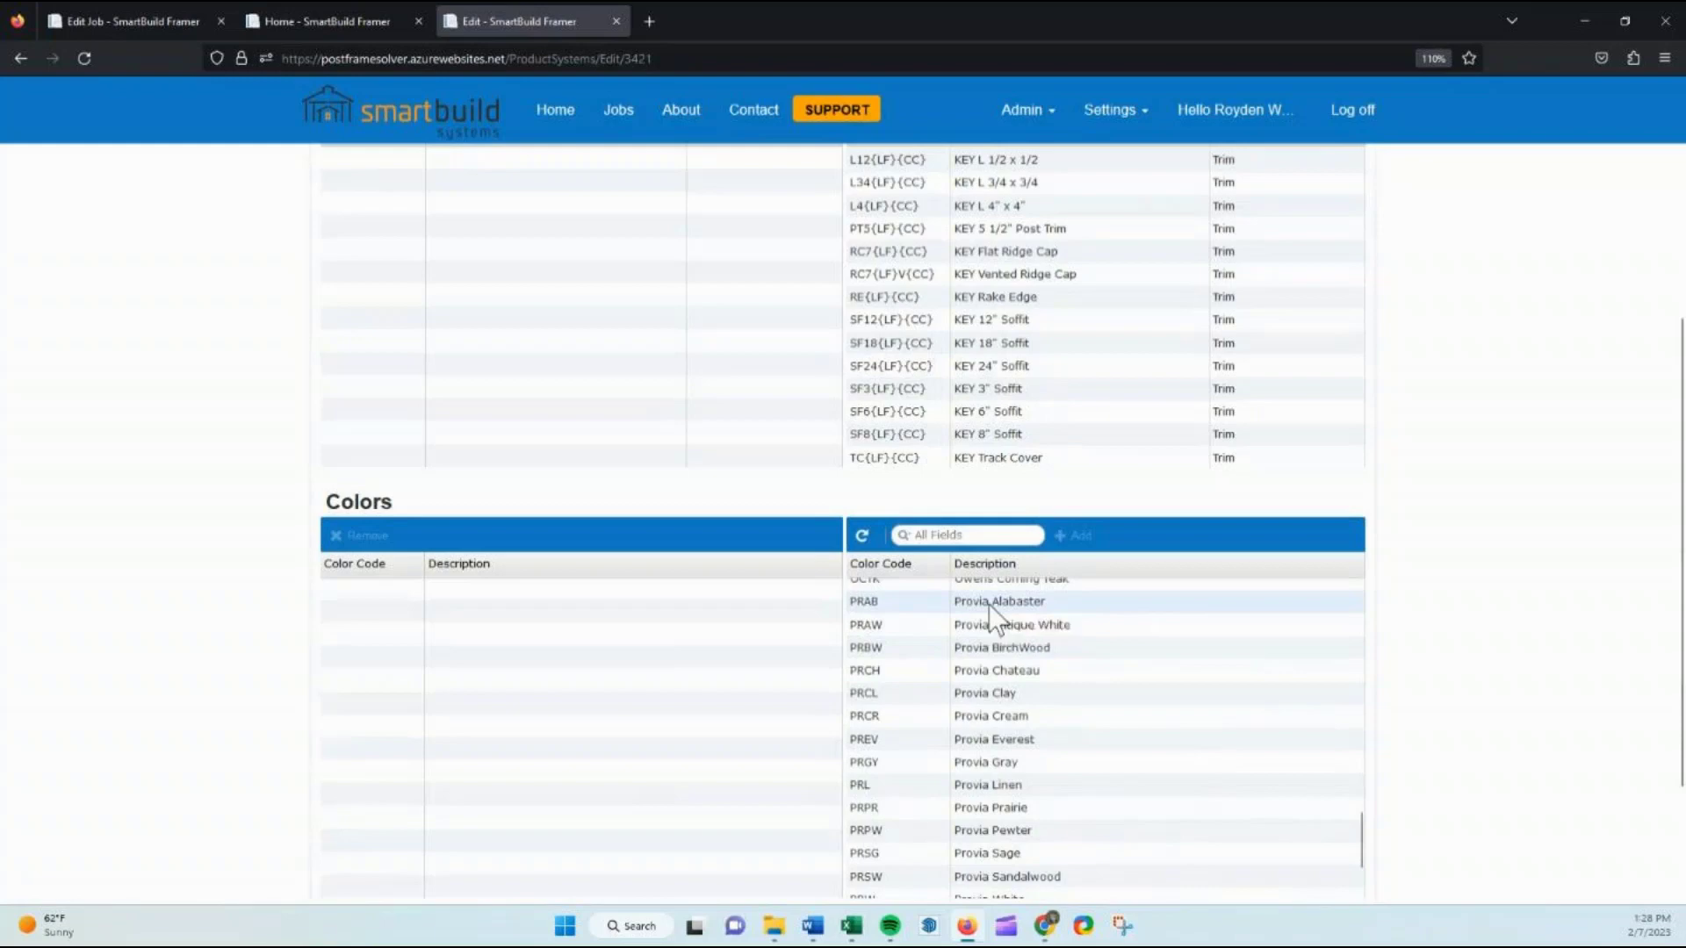
{"action": "left_click_drag", "start_coordinate": [989, 604], "coordinate": [1046, 904]}
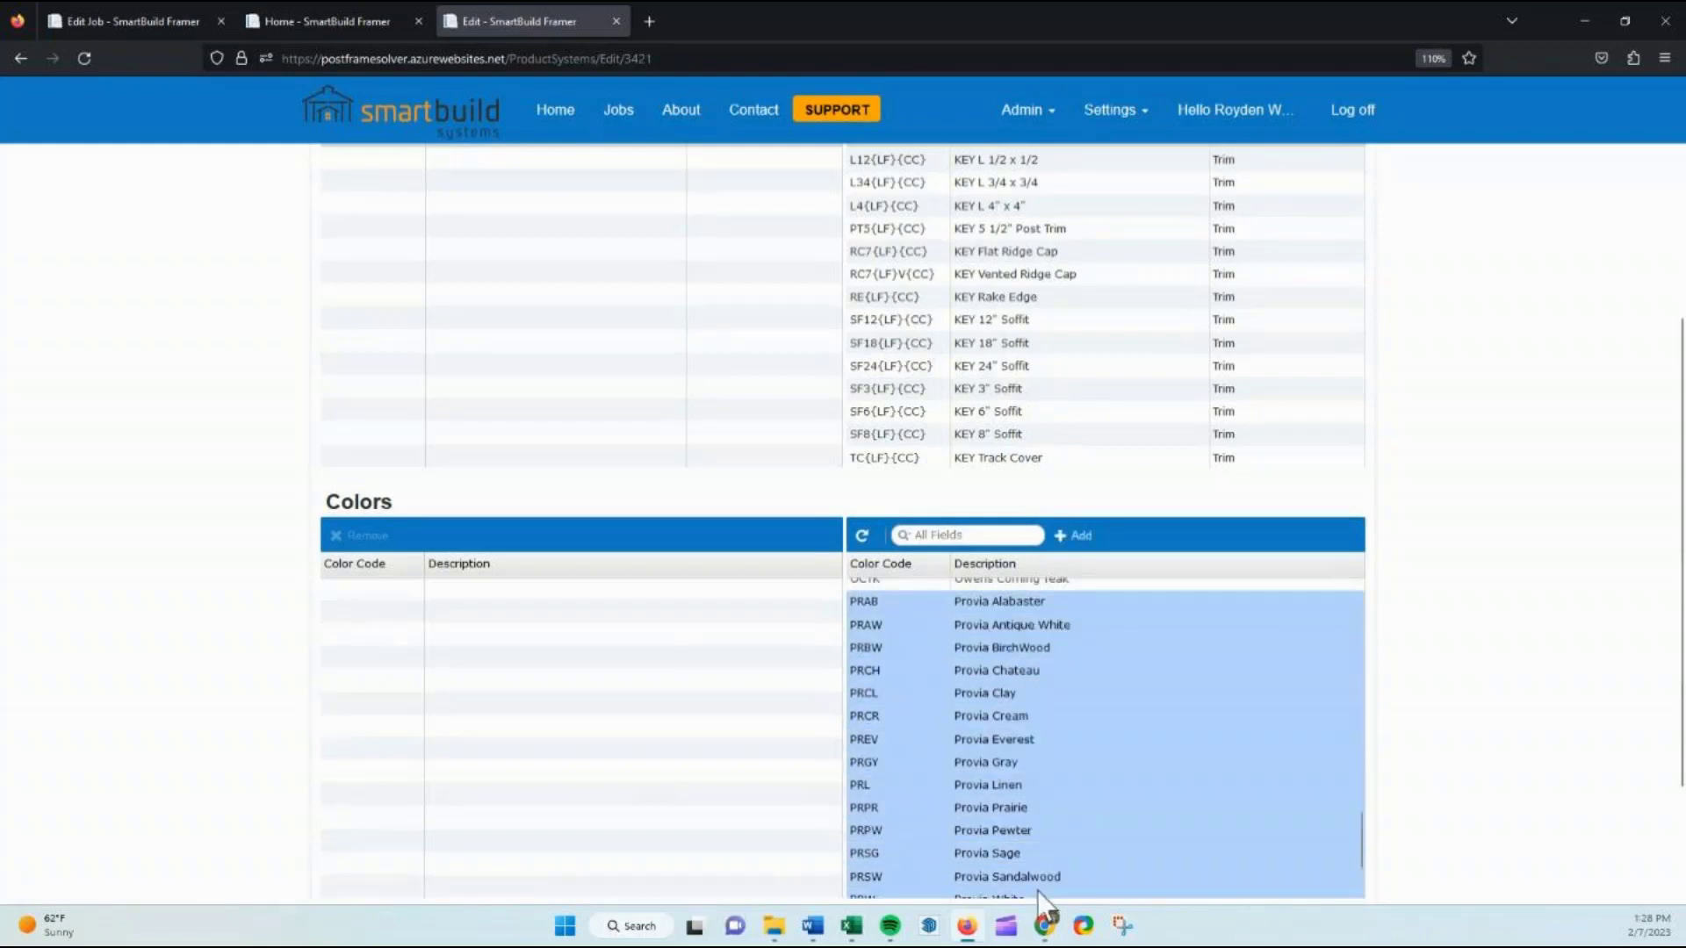
{"action": "left_click", "coordinate": [1075, 536]}
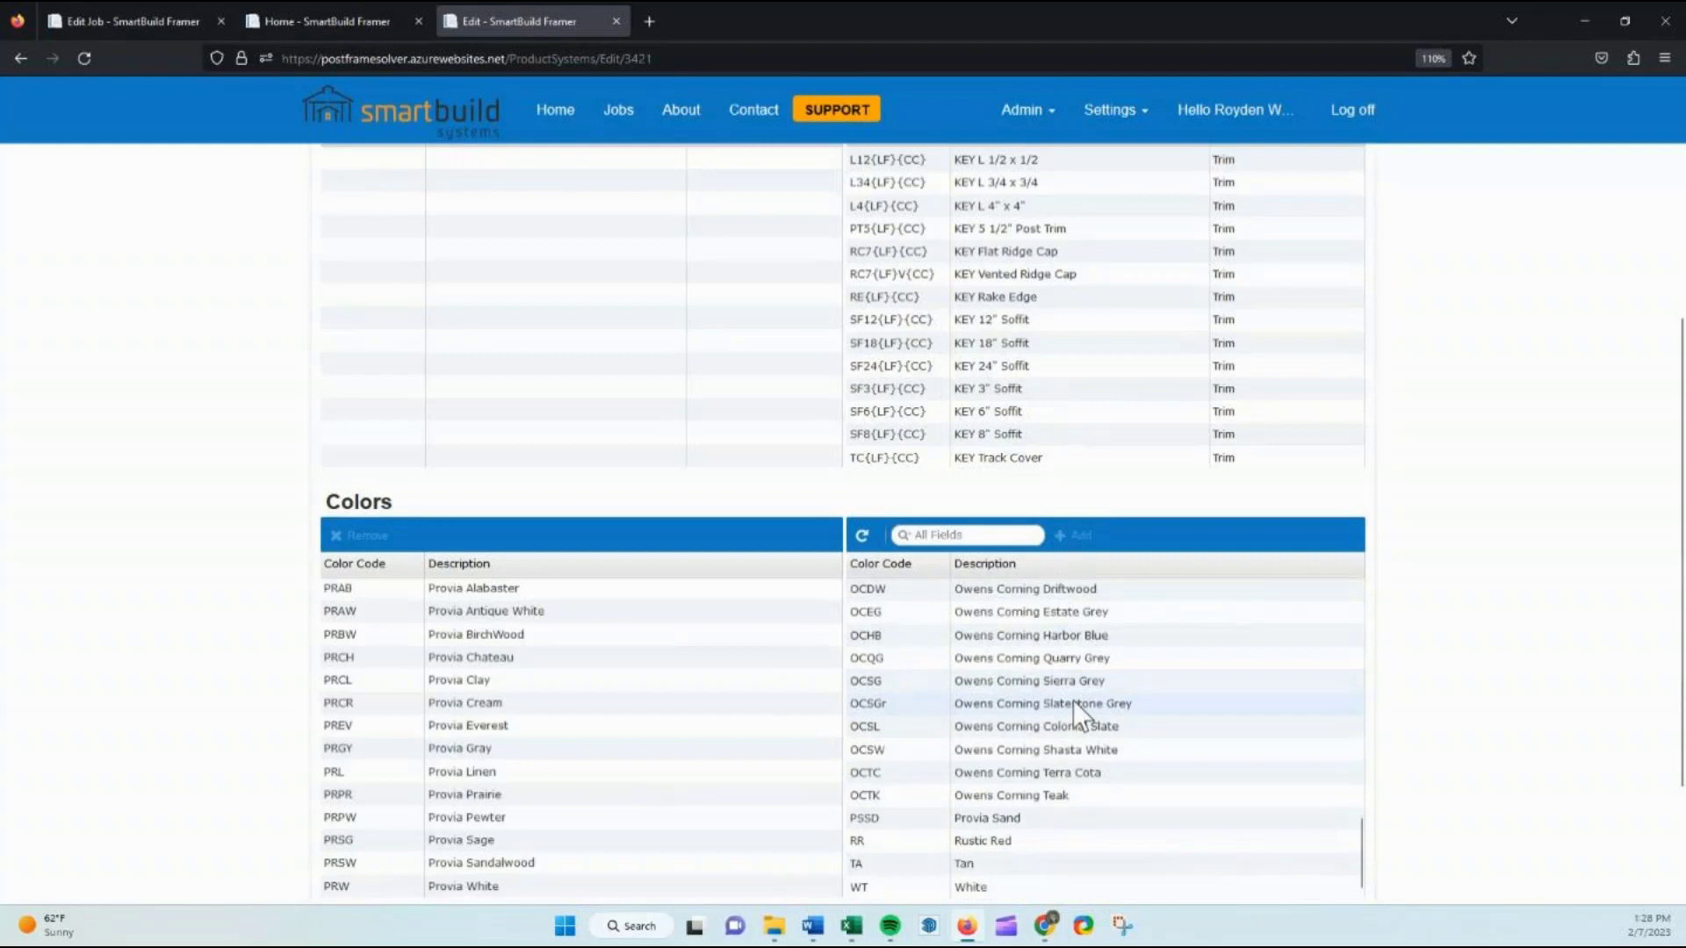
{"action": "left_click", "coordinate": [999, 818]}
{"action": "left_click", "coordinate": [1085, 541]}
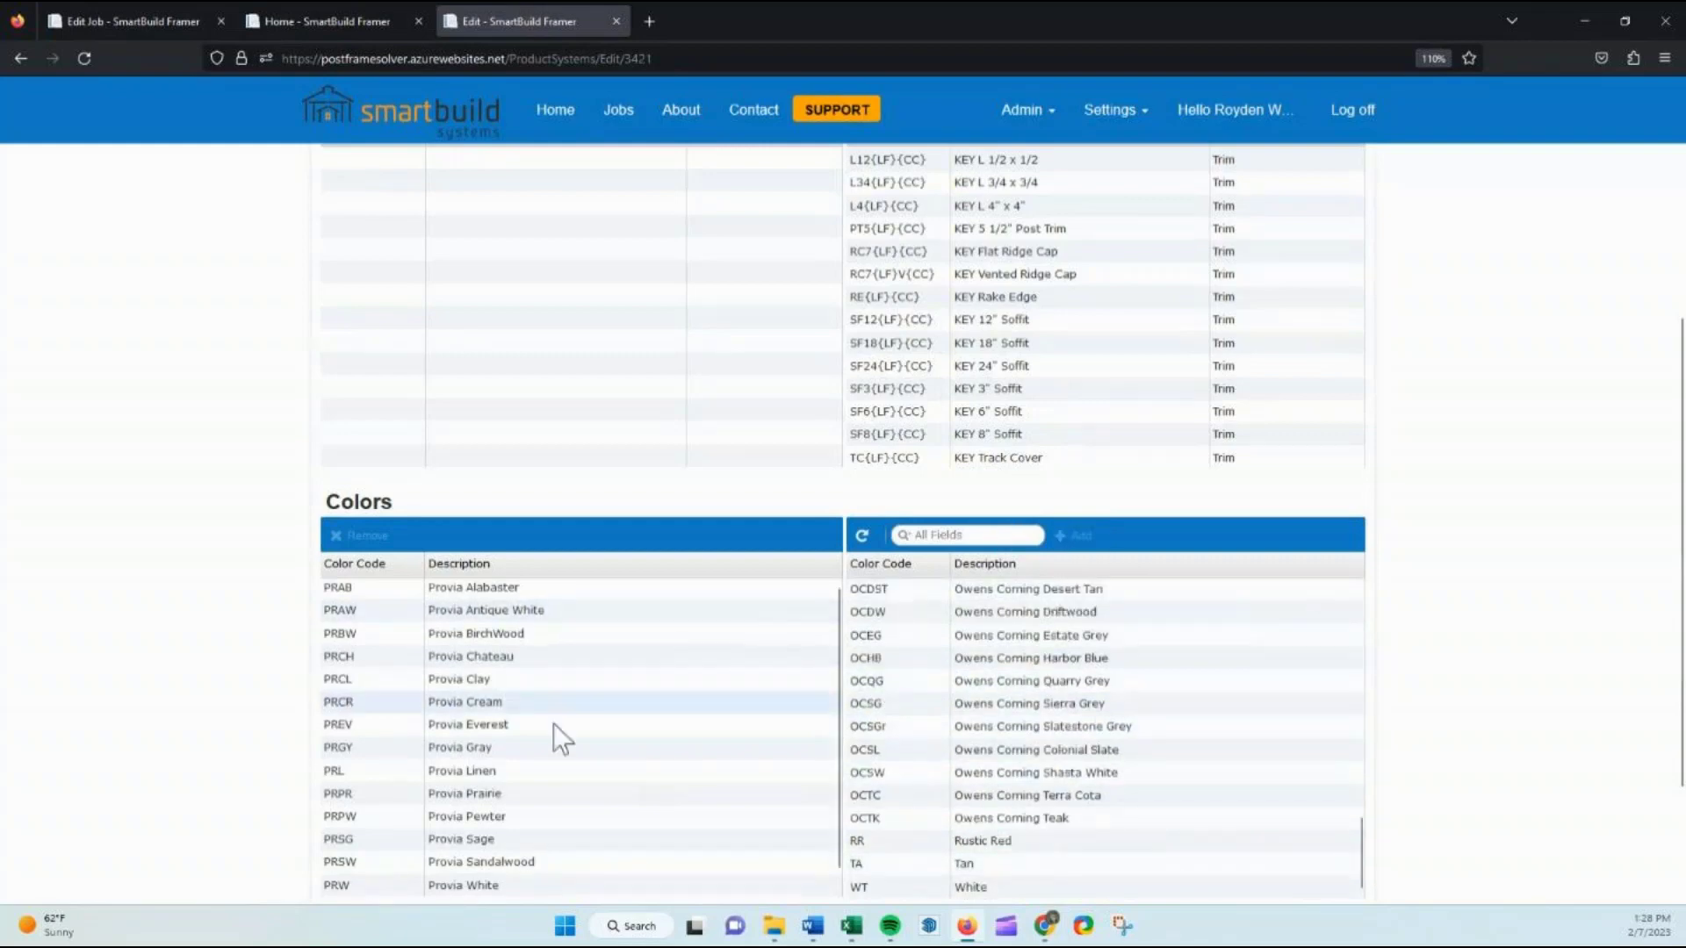
{"action": "scroll", "coordinate": [562, 764], "scroll_direction": "down", "scroll_amount": 1}
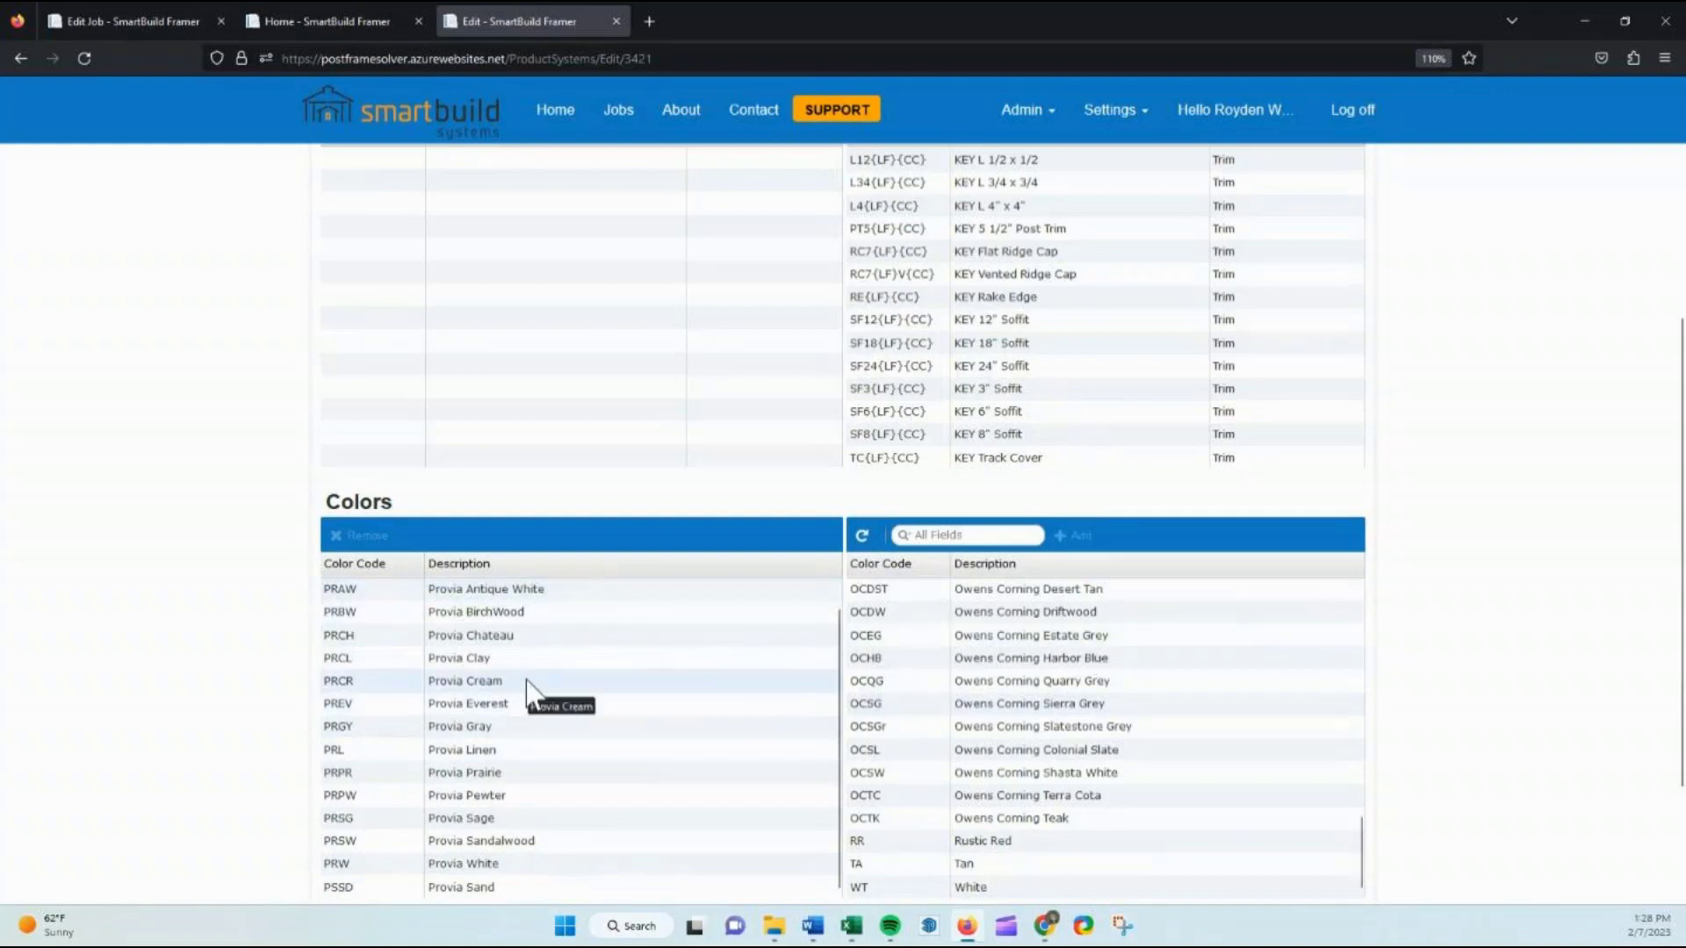
Review the available trims and try to switch the Vinyl system's materials to Sheathing
{"action": "scroll", "coordinate": [992, 657], "scroll_direction": "up", "scroll_amount": 5}
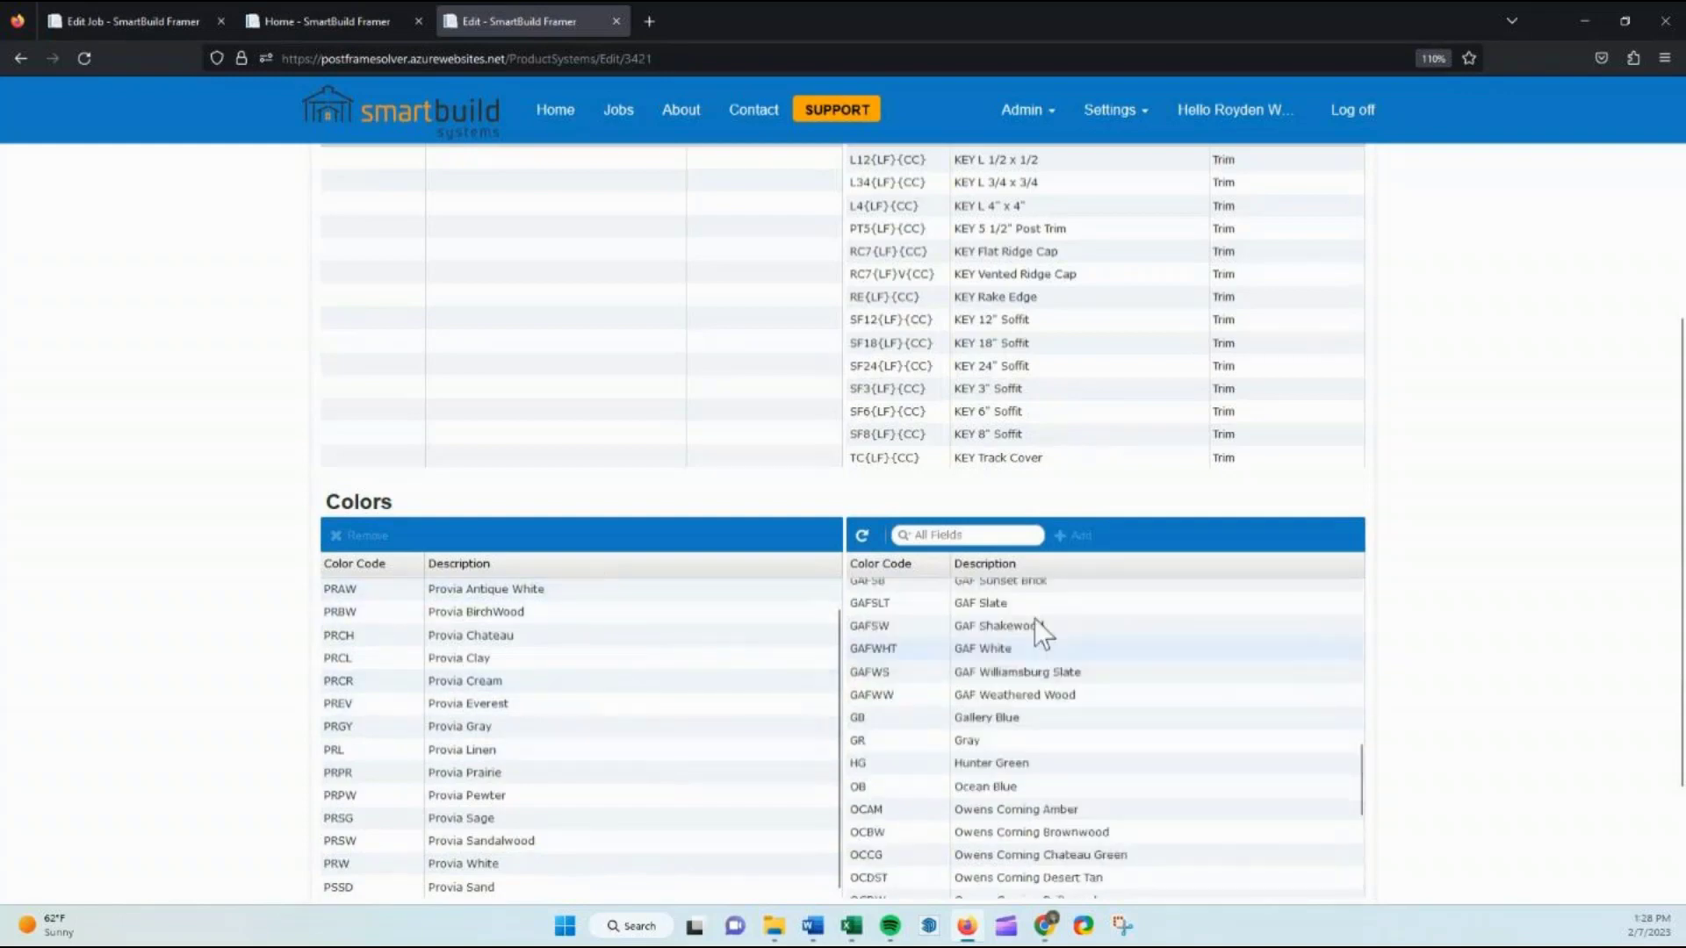
{"action": "scroll", "coordinate": [1147, 357], "scroll_direction": "up", "scroll_amount": 6}
{"action": "scroll", "coordinate": [772, 406], "scroll_direction": "up", "scroll_amount": 1}
{"action": "scroll", "coordinate": [773, 406], "scroll_direction": "up", "scroll_amount": 4}
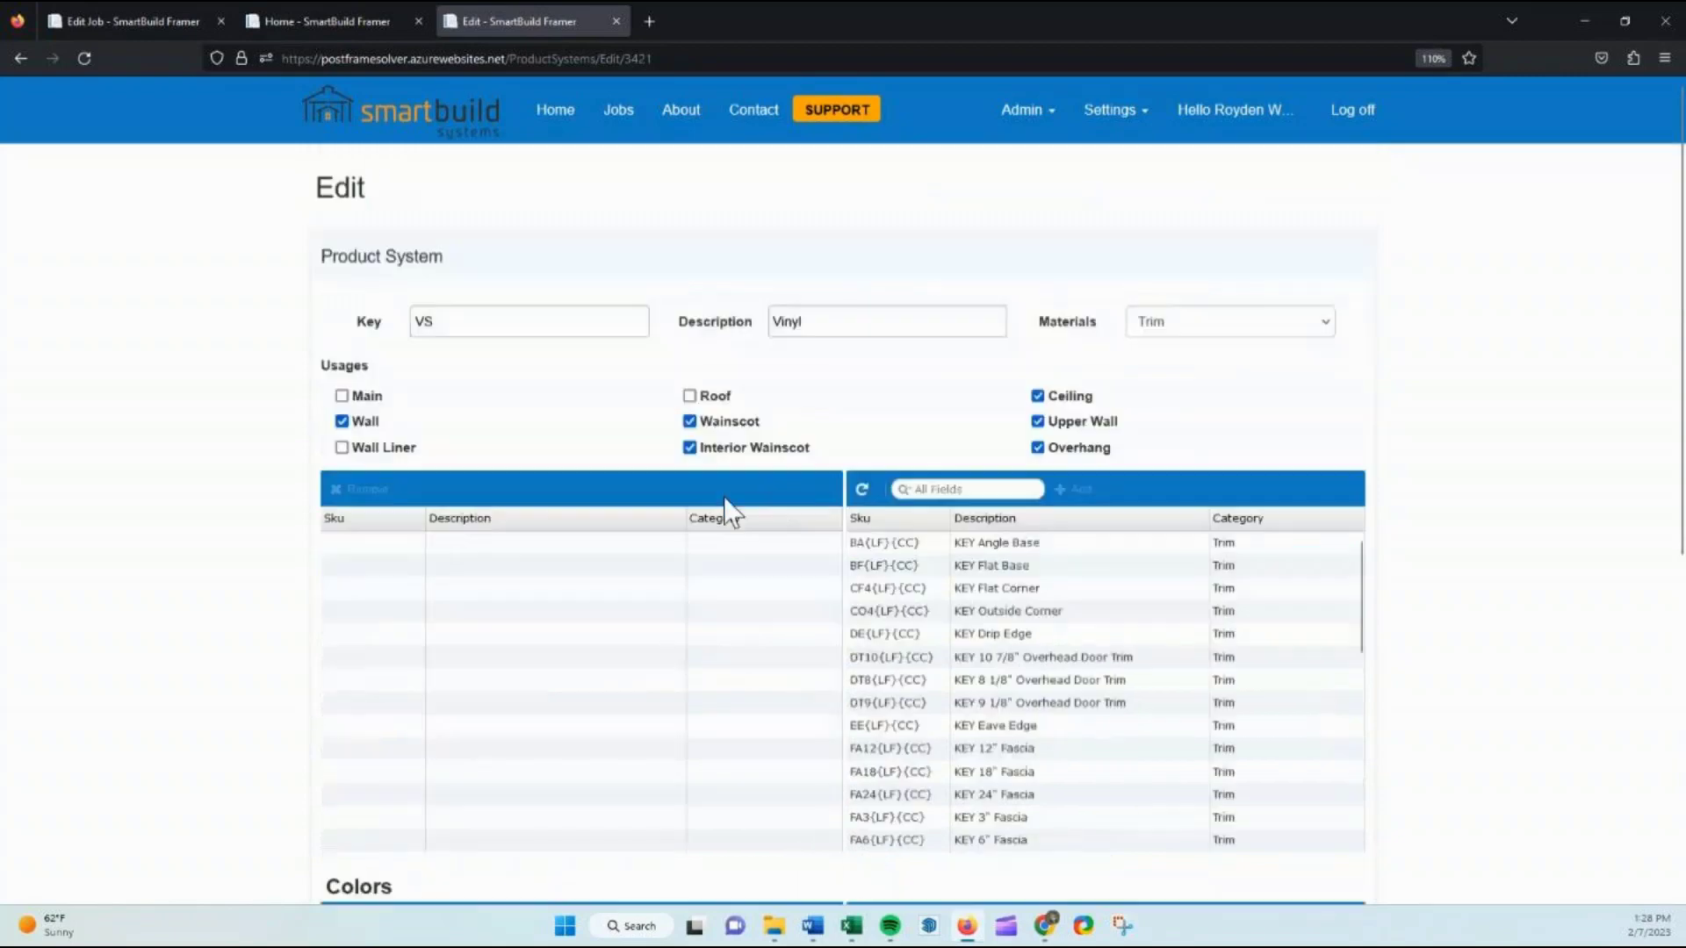
{"action": "scroll", "coordinate": [1046, 699], "scroll_direction": "down", "scroll_amount": 8}
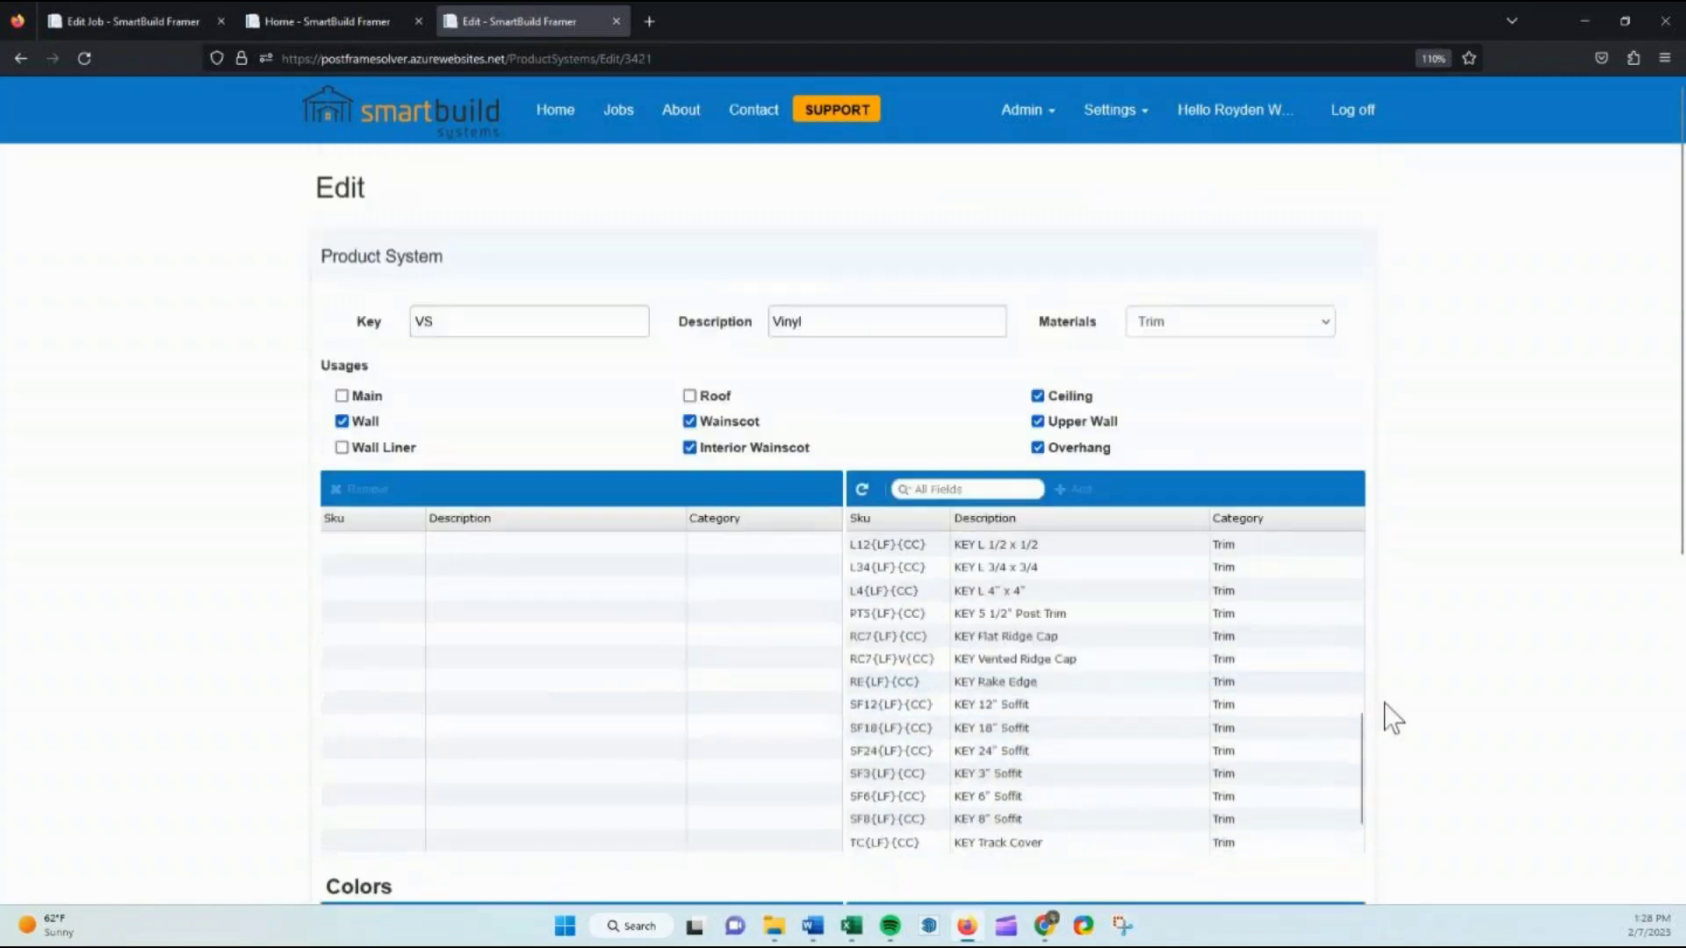
{"action": "scroll", "coordinate": [1400, 715], "scroll_direction": "down", "scroll_amount": 2}
{"action": "scroll", "coordinate": [1400, 703], "scroll_direction": "up", "scroll_amount": 3}
{"action": "left_click", "coordinate": [1192, 326]}
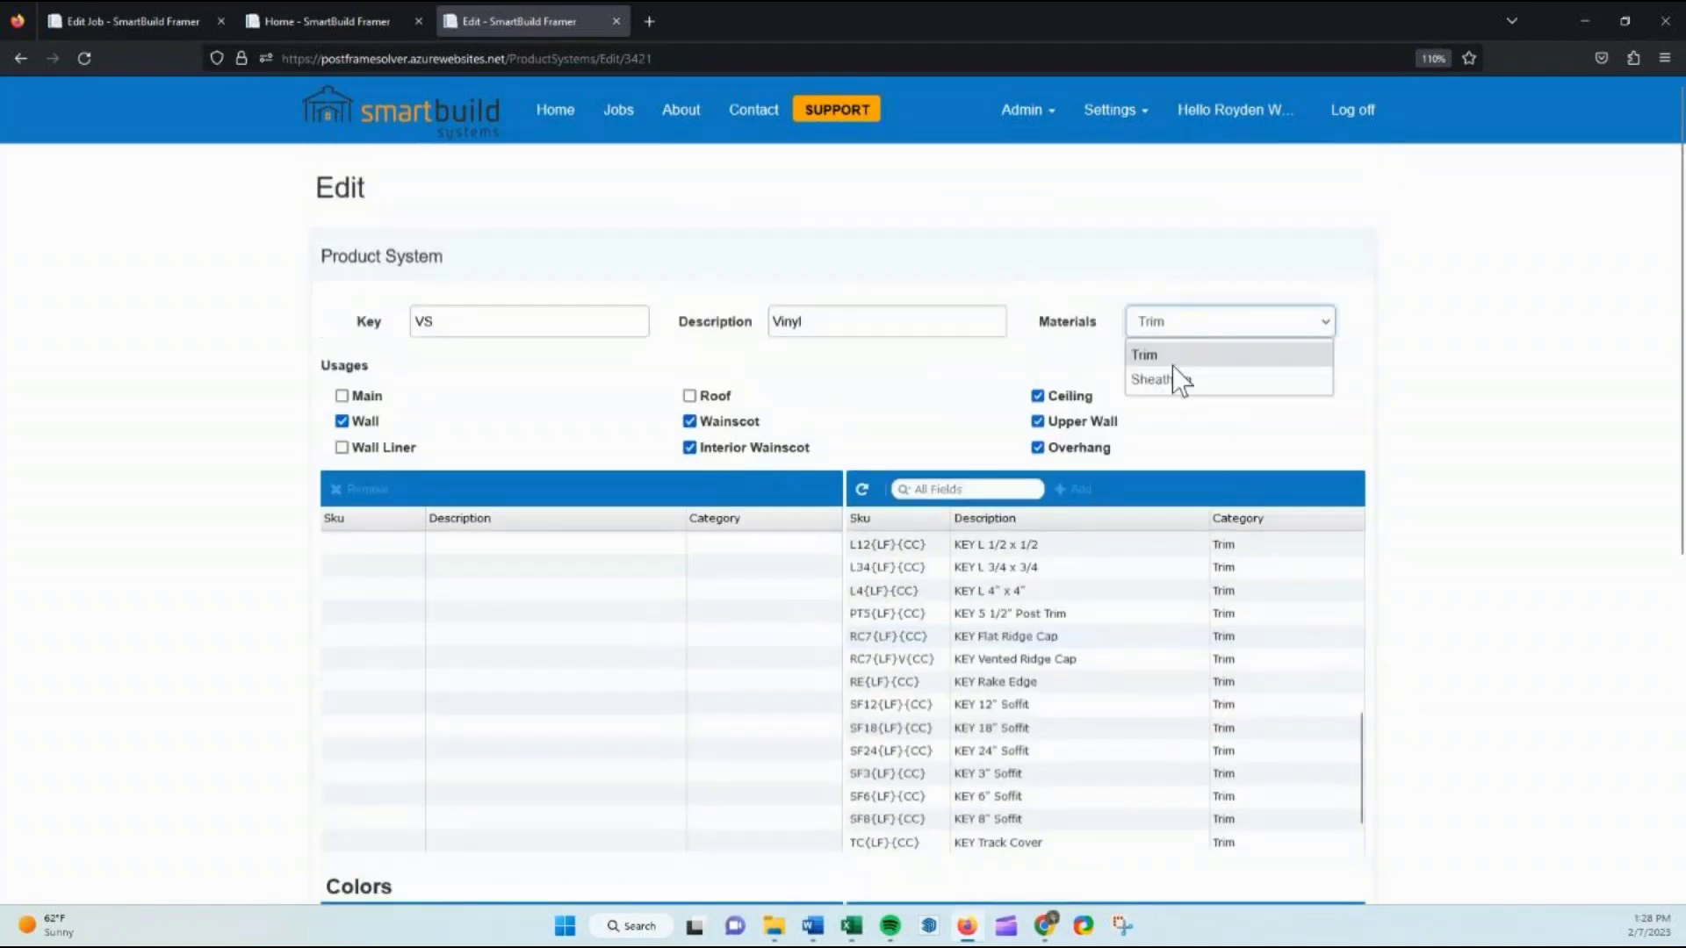
{"action": "left_click", "coordinate": [1177, 379]}
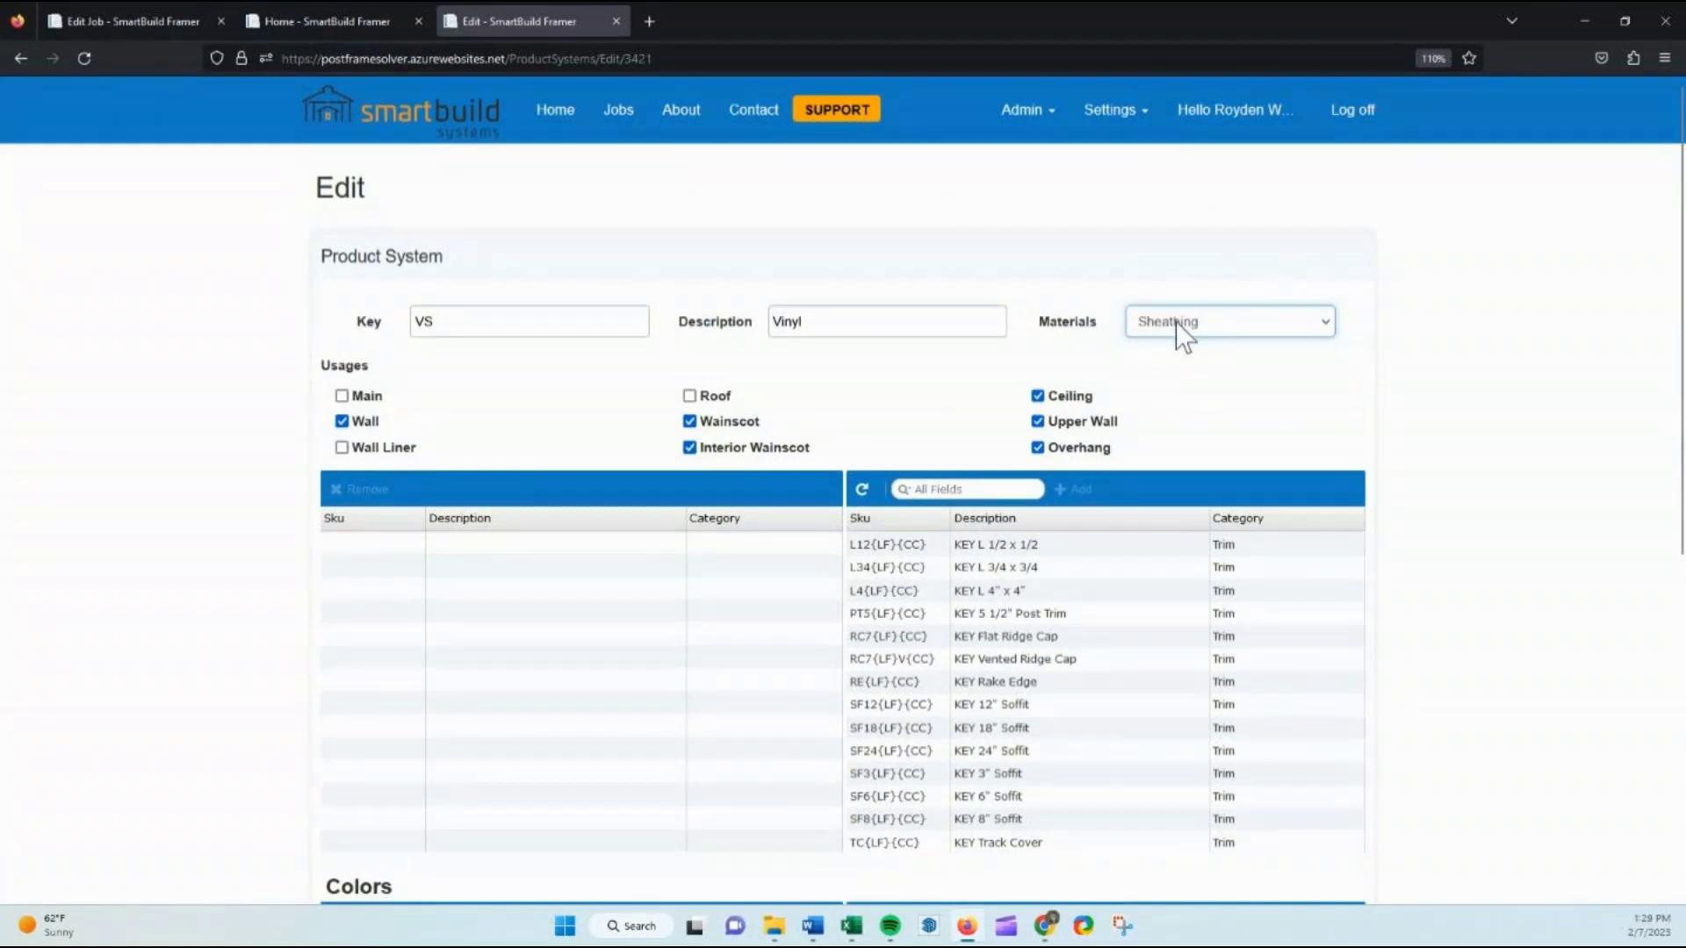
{"action": "scroll", "coordinate": [1329, 511], "scroll_direction": "down", "scroll_amount": 4}
{"action": "scroll", "coordinate": [1351, 346], "scroll_direction": "up", "scroll_amount": 3}
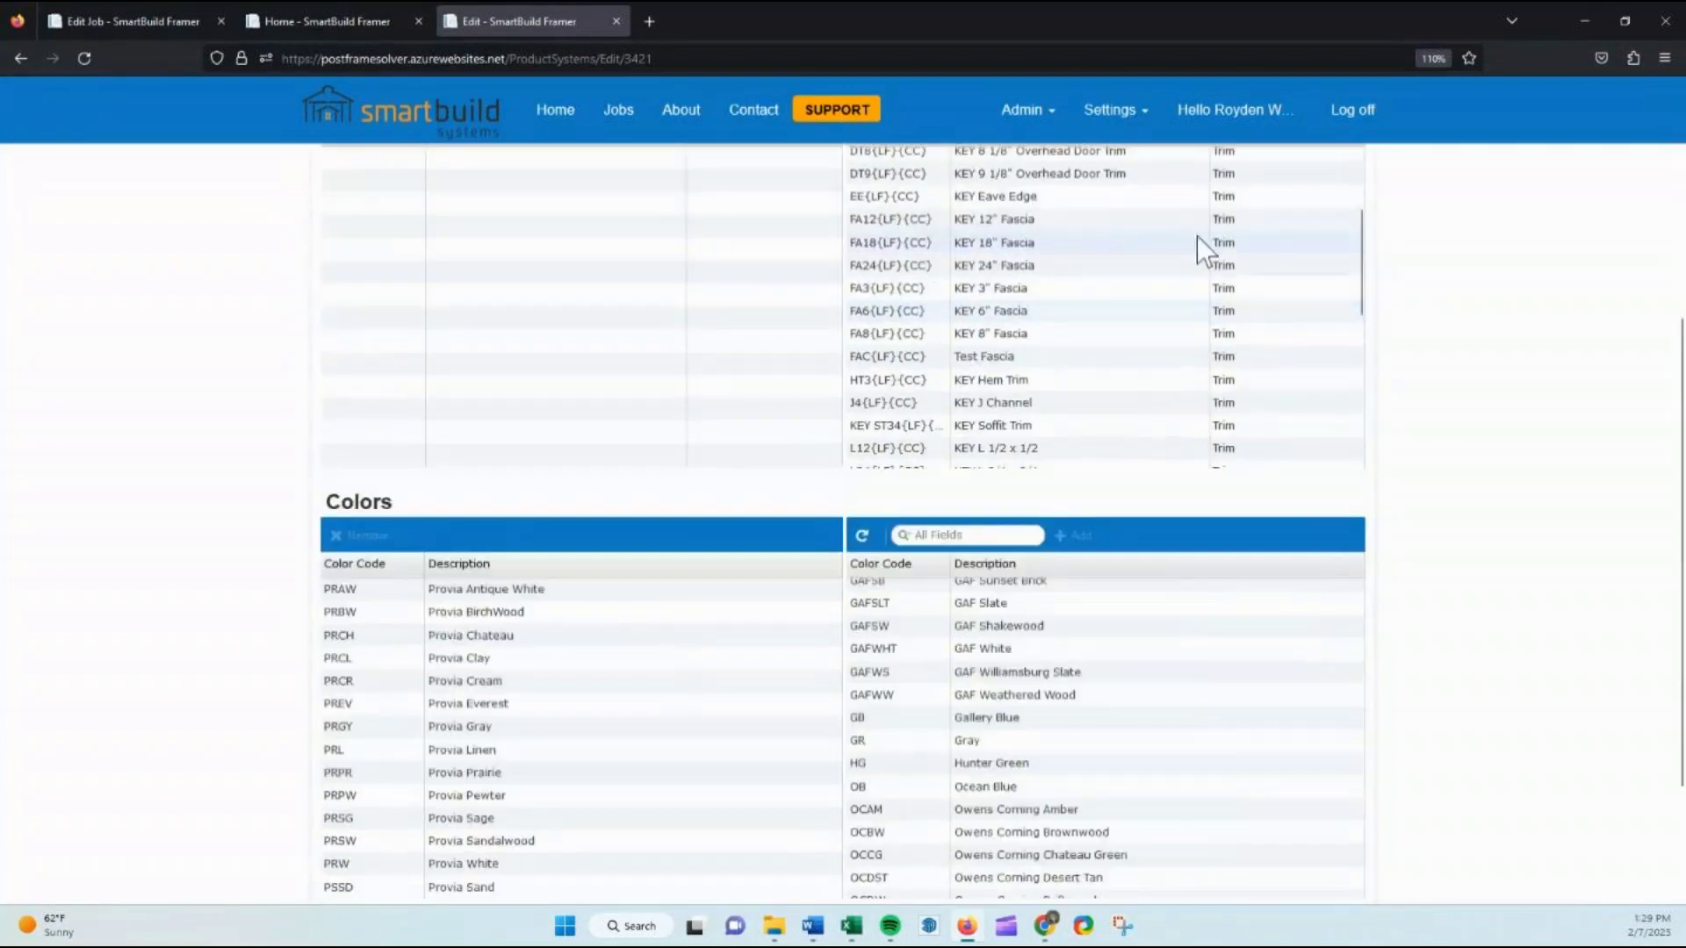
{"action": "scroll", "coordinate": [1373, 301], "scroll_direction": "up", "scroll_amount": 5}
{"action": "scroll", "coordinate": [1392, 538], "scroll_direction": "down", "scroll_amount": 7}
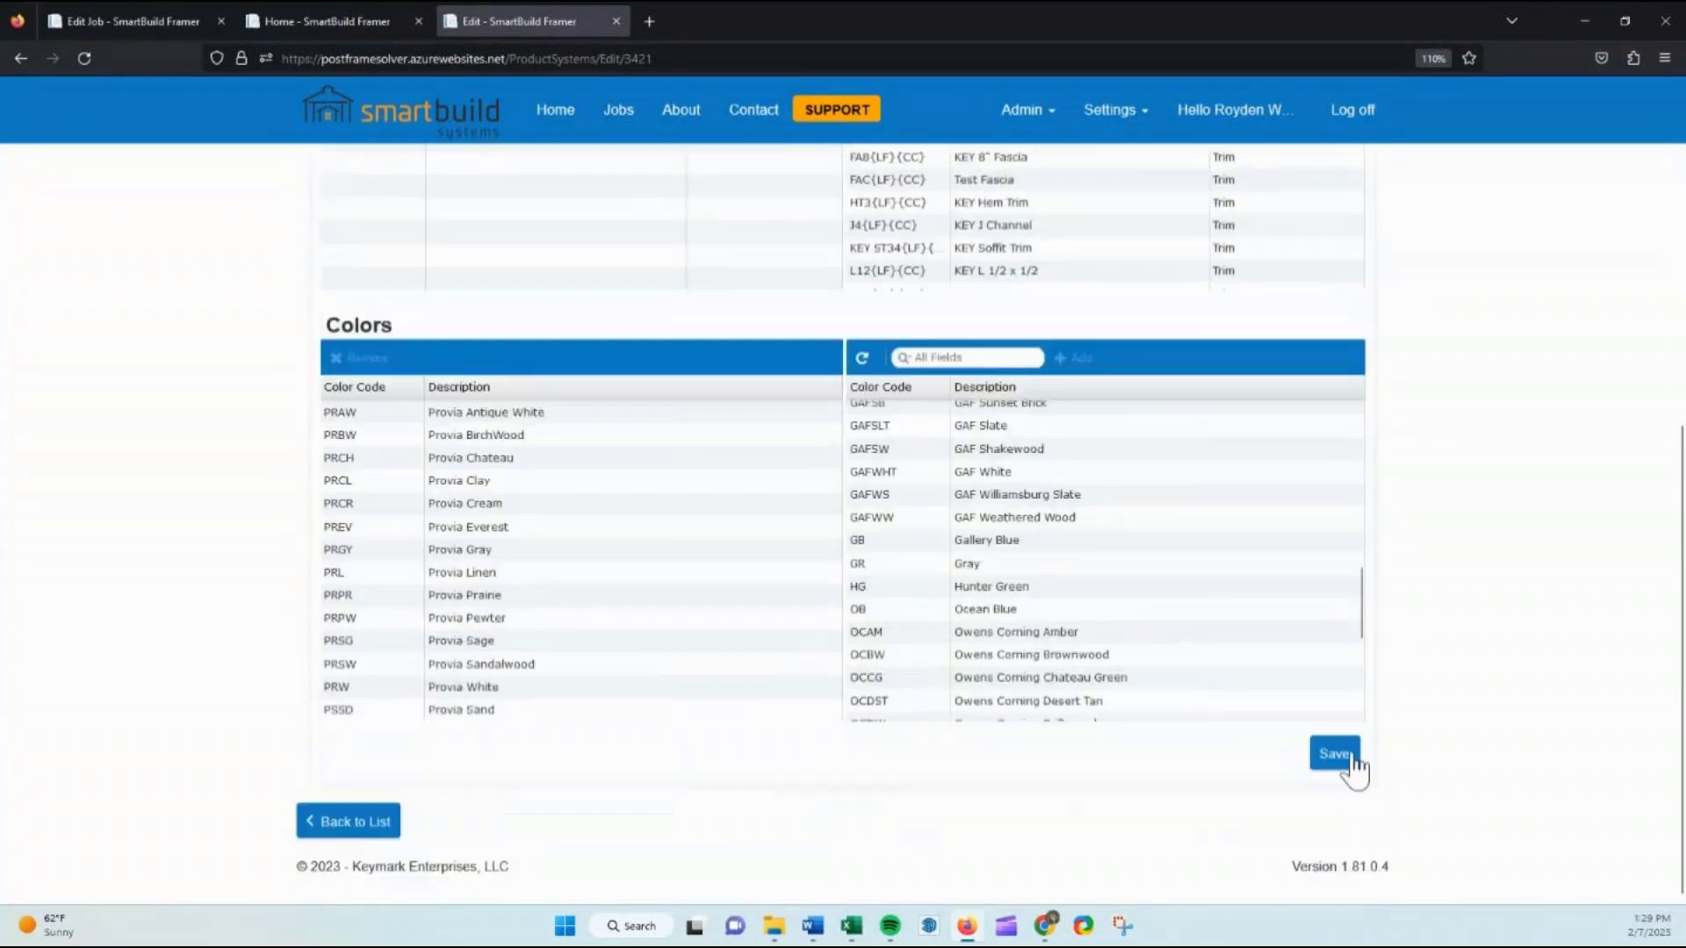
Save the Vinyl product system with its Provia colors and reopen it for editing
{"action": "left_click", "coordinate": [1338, 759]}
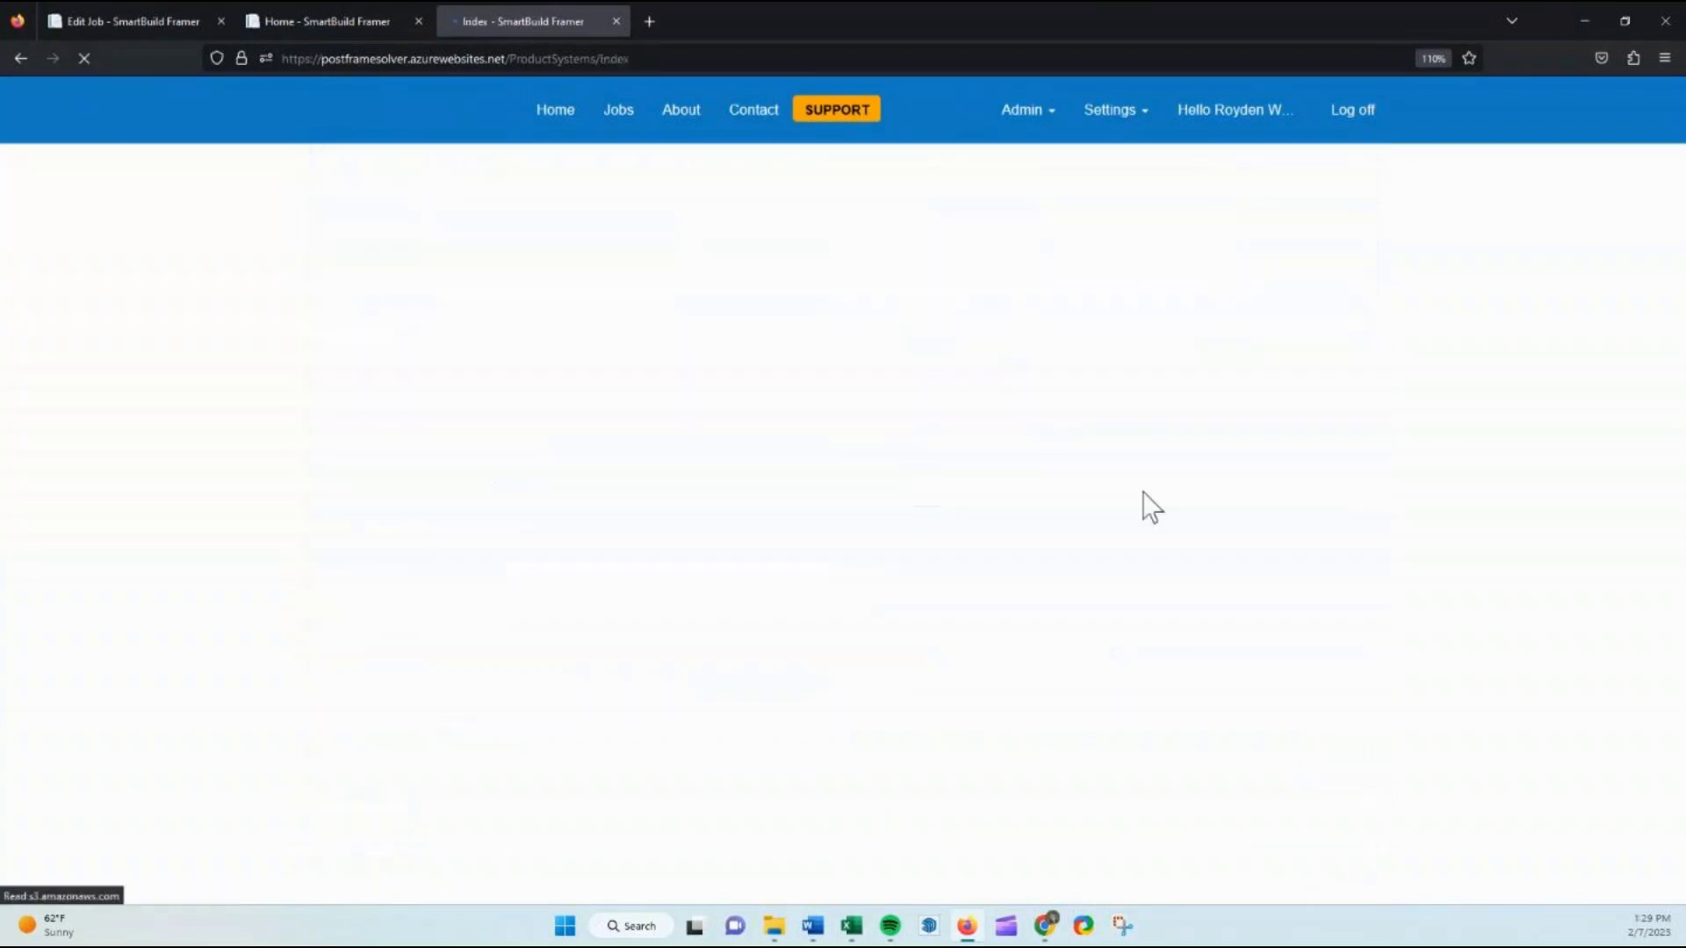
{"action": "double_click", "coordinate": [550, 497]}
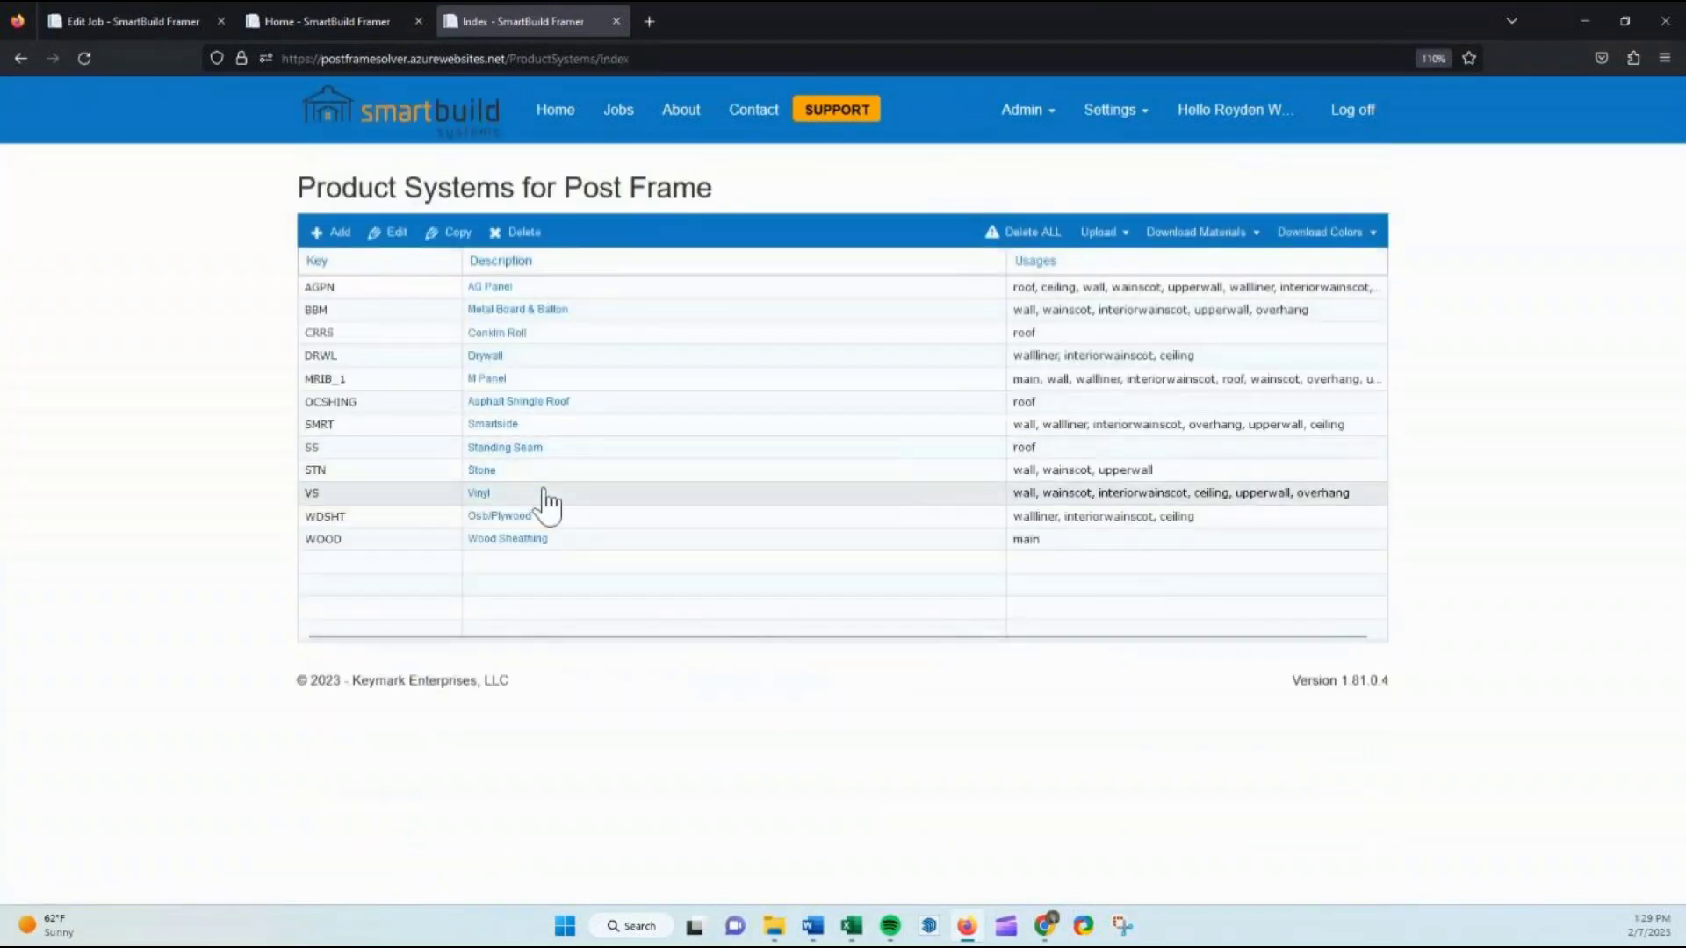
Switch the materials to Sheathing and assign Vinyl Siding, Vinyl Soffit Unvented and Vinyl Soffit Vented to the Vinyl system
{"action": "left_click", "coordinate": [1168, 325]}
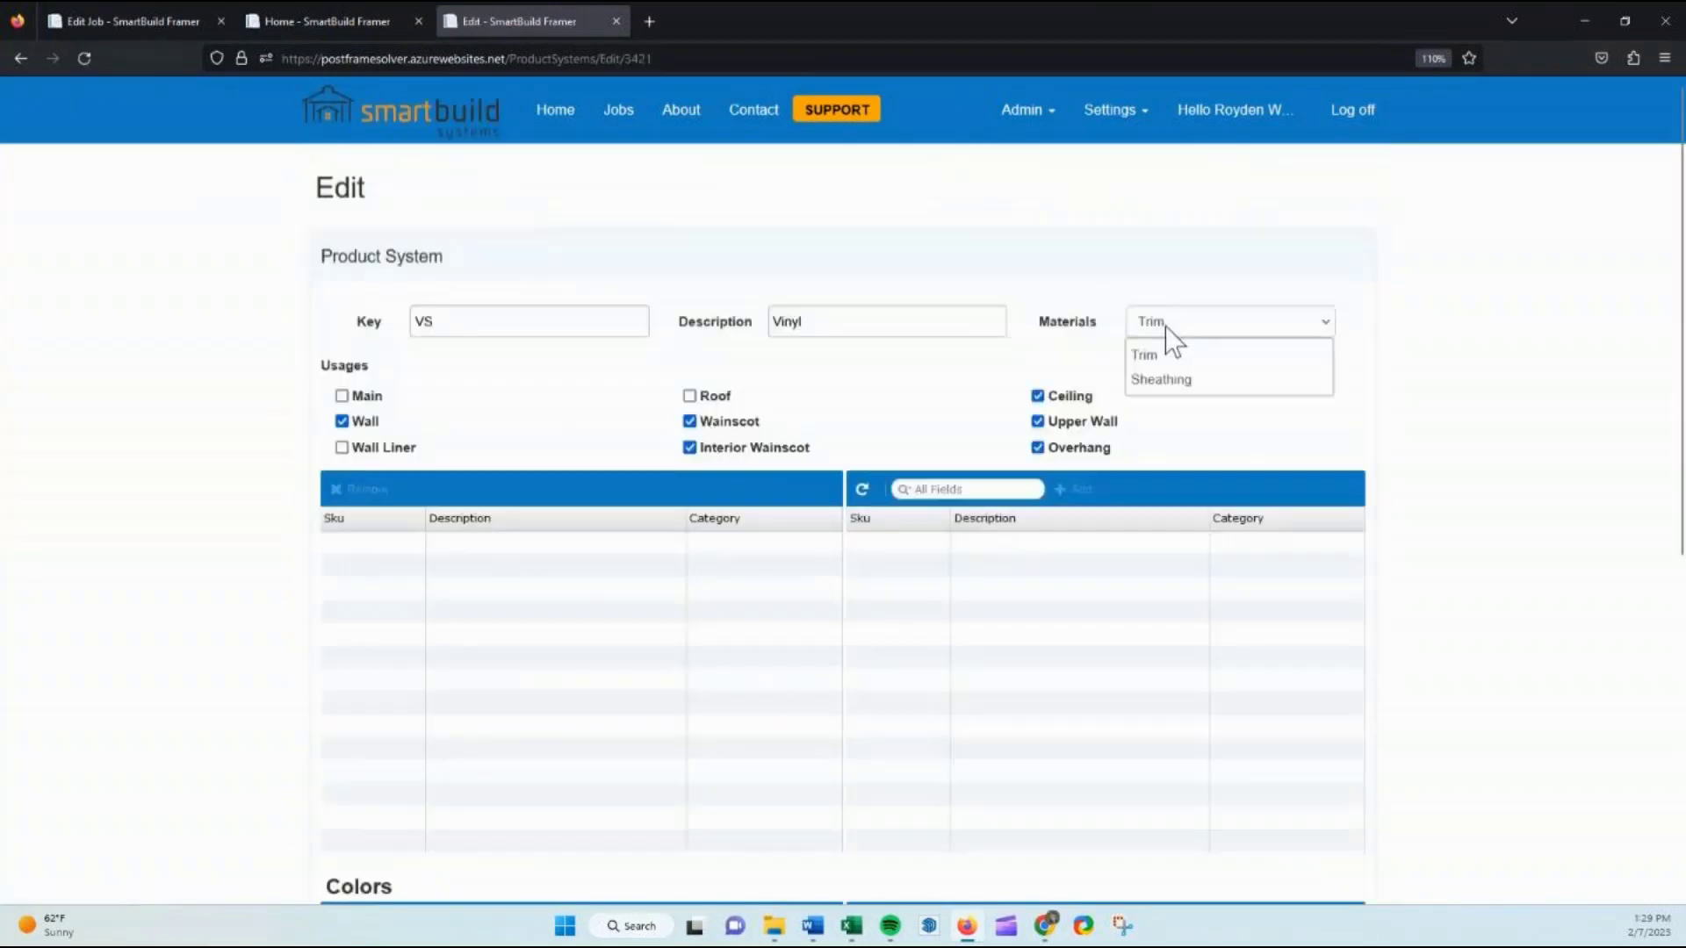
{"action": "left_click", "coordinate": [1161, 380]}
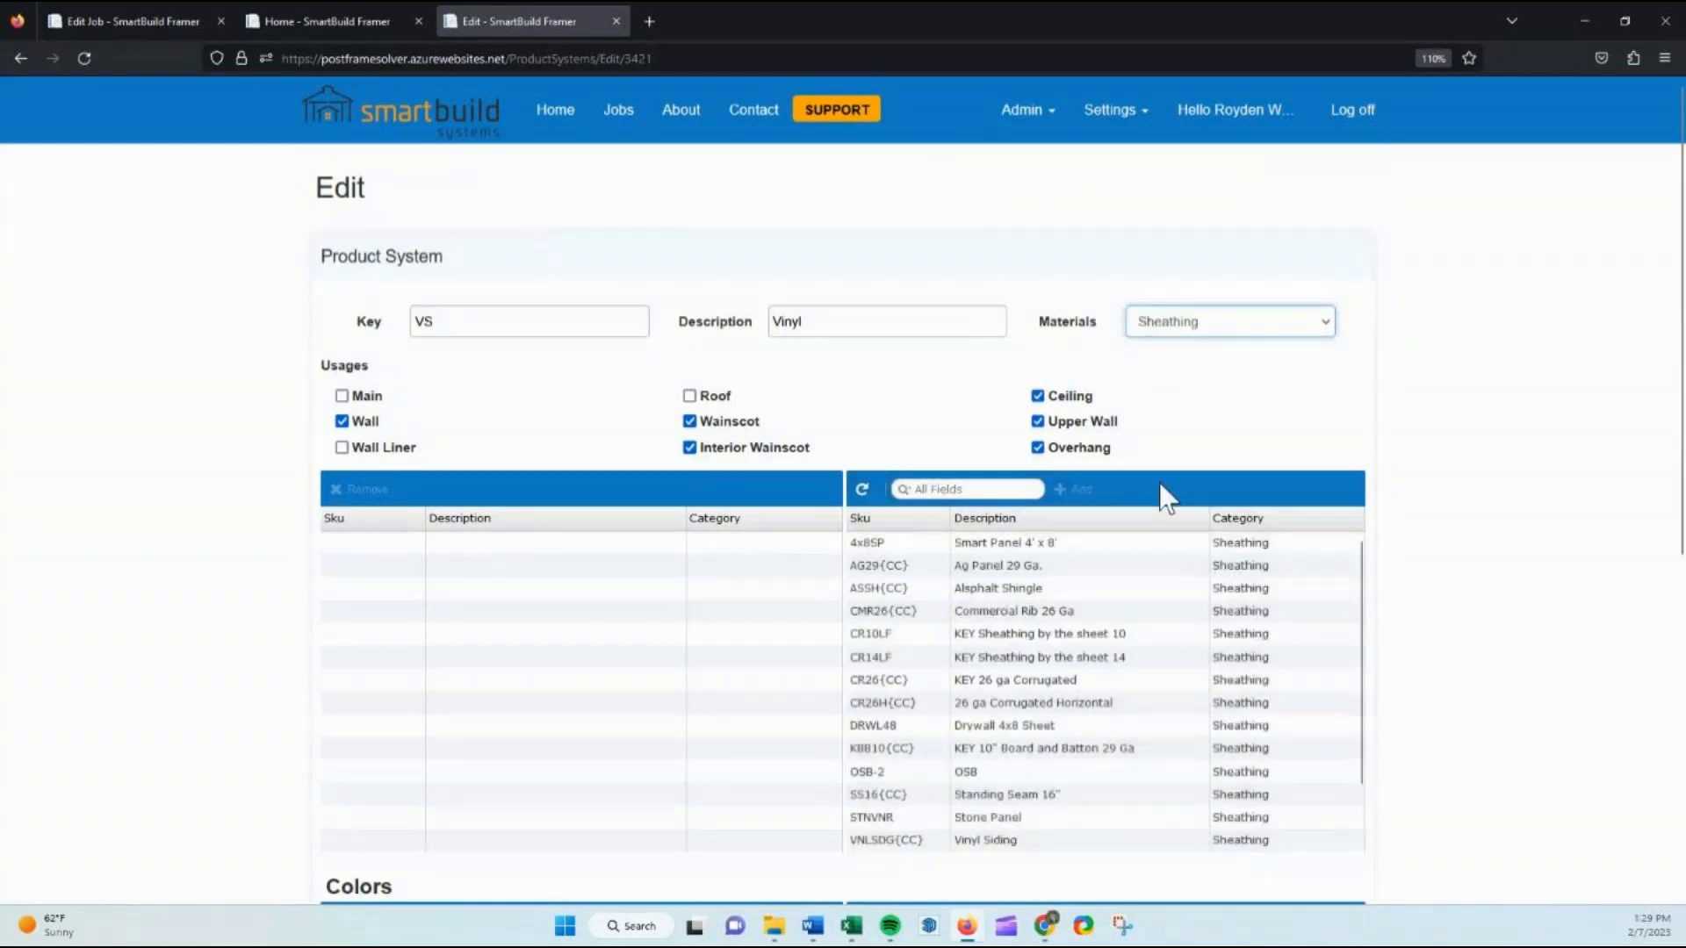
{"action": "scroll", "coordinate": [1083, 632], "scroll_direction": "down", "scroll_amount": 3}
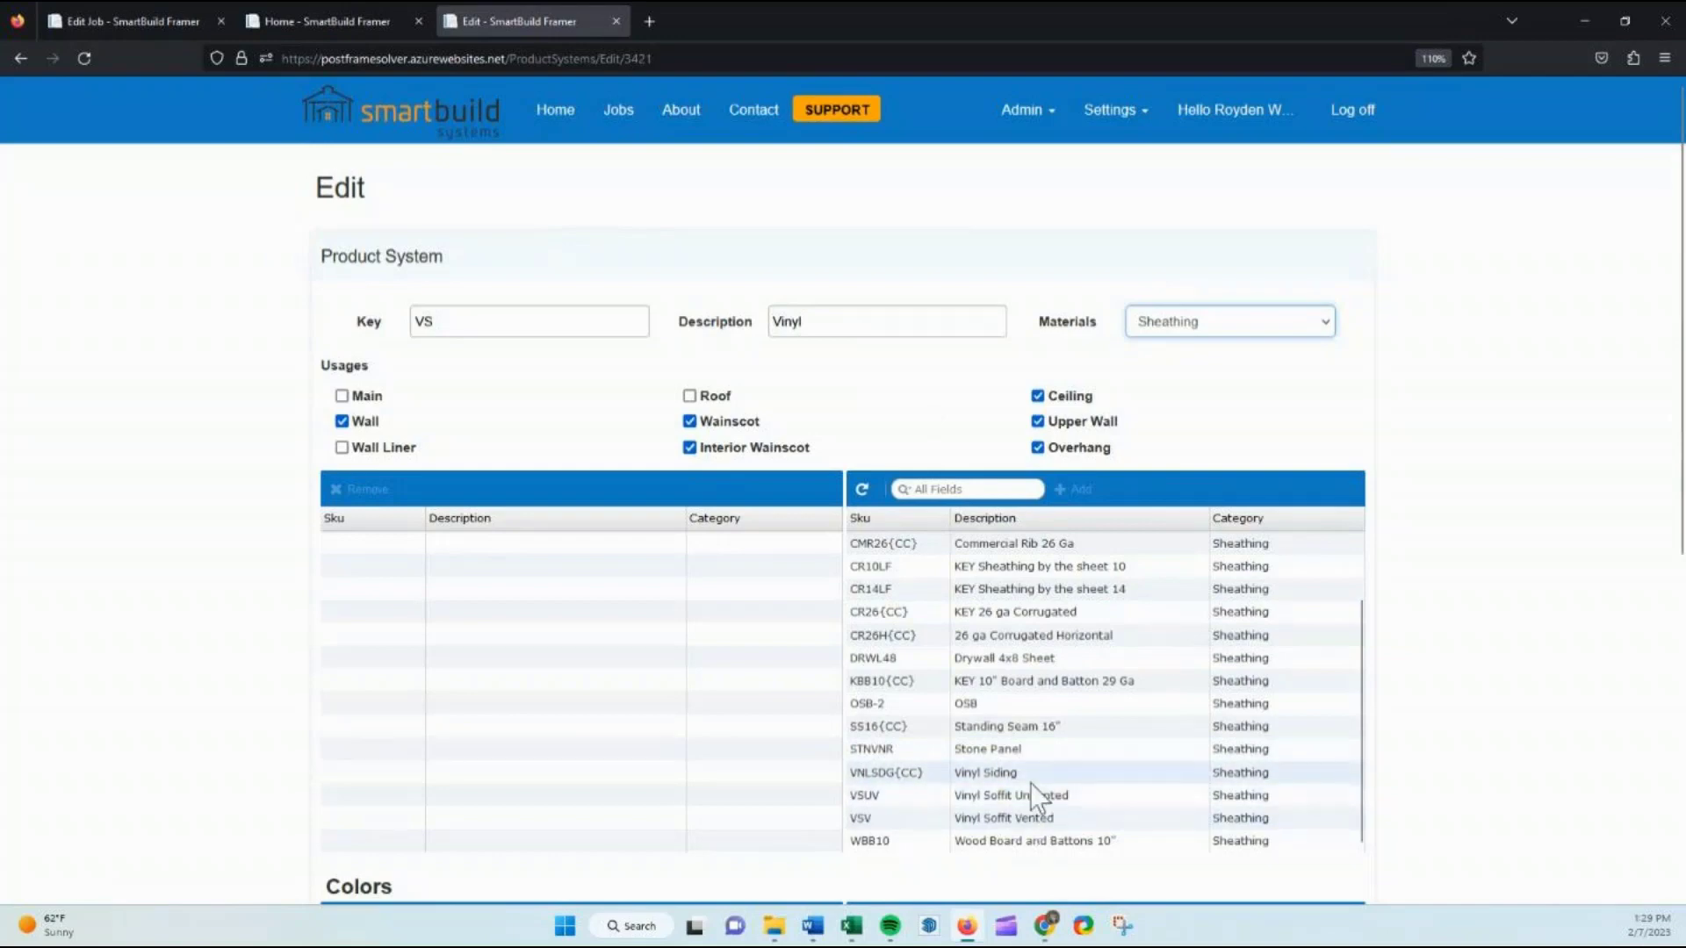
{"action": "left_click_drag", "start_coordinate": [1026, 782], "coordinate": [1029, 821]}
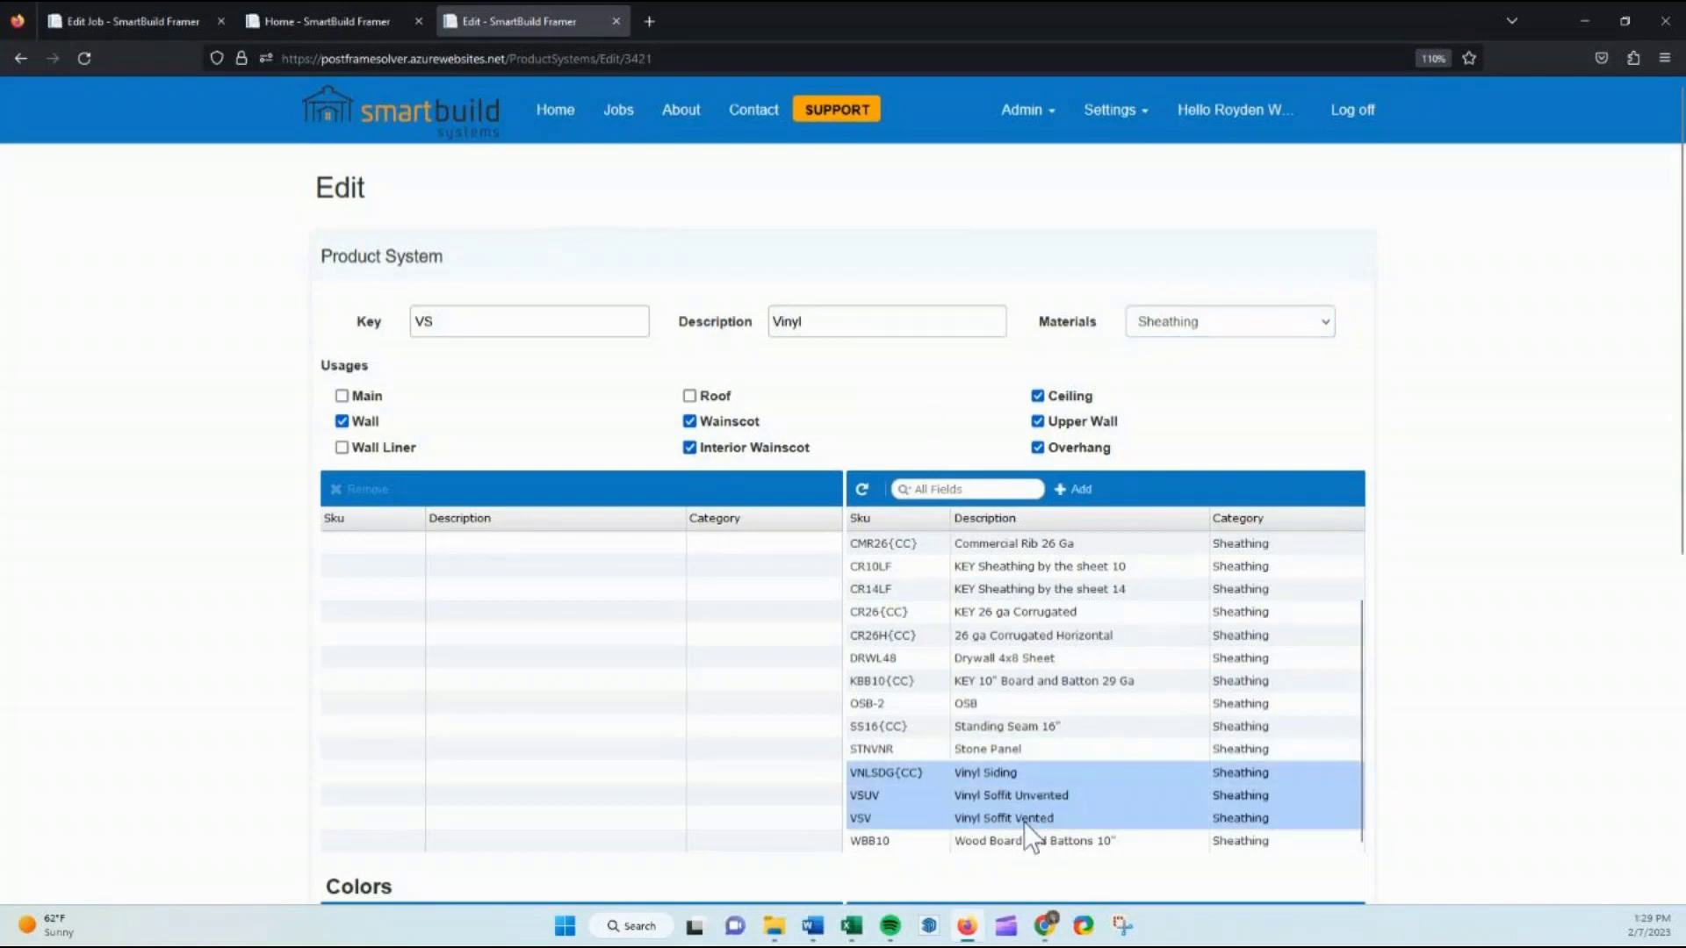
{"action": "left_click", "coordinate": [1078, 489]}
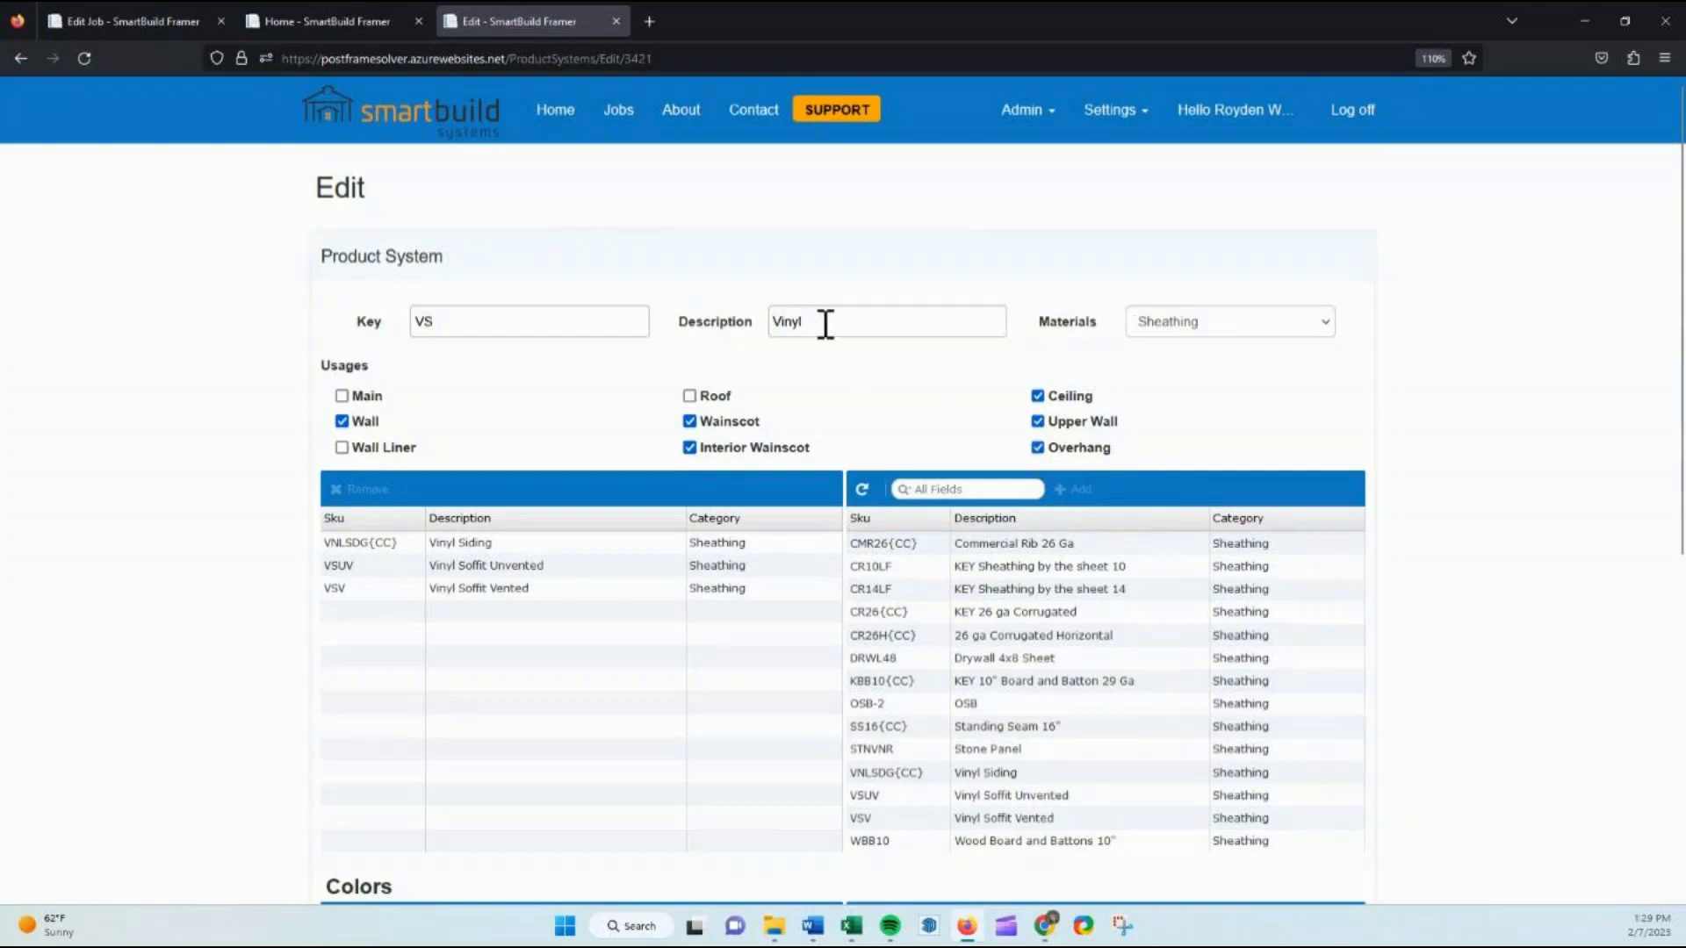
Check the Vinyl system's assigned sheathing and Provia colors and save the product system
{"action": "left_click", "coordinate": [1037, 447]}
{"action": "scroll", "coordinate": [644, 735], "scroll_direction": "down", "scroll_amount": 5}
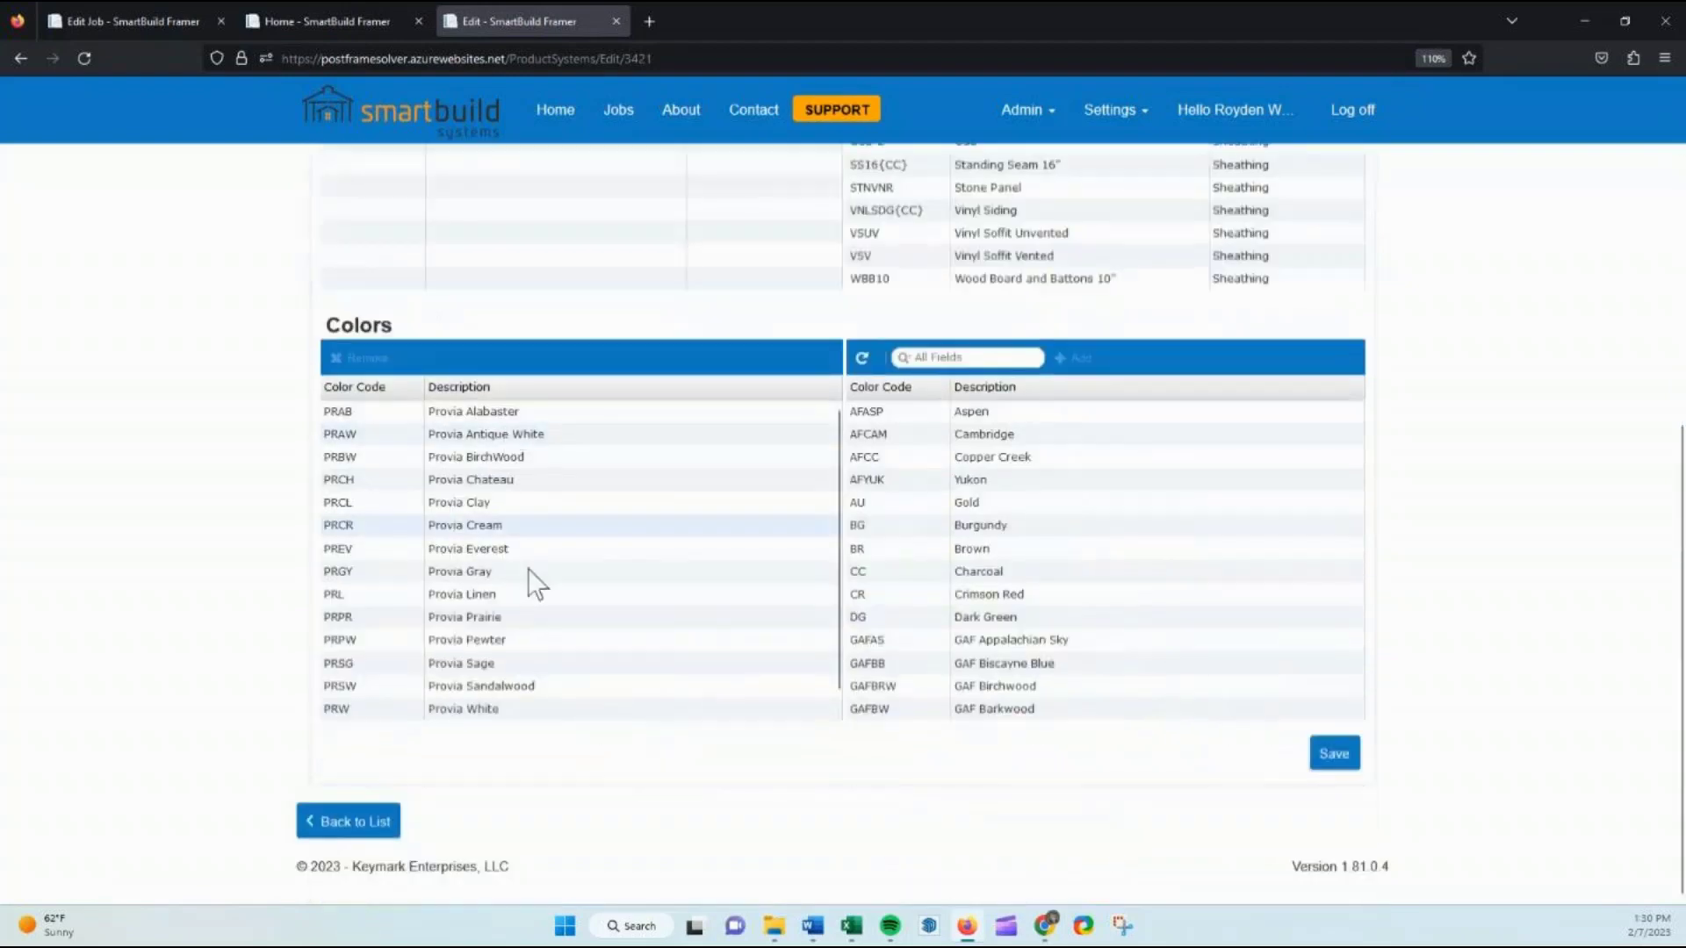
{"action": "scroll", "coordinate": [612, 615], "scroll_direction": "up", "scroll_amount": 3}
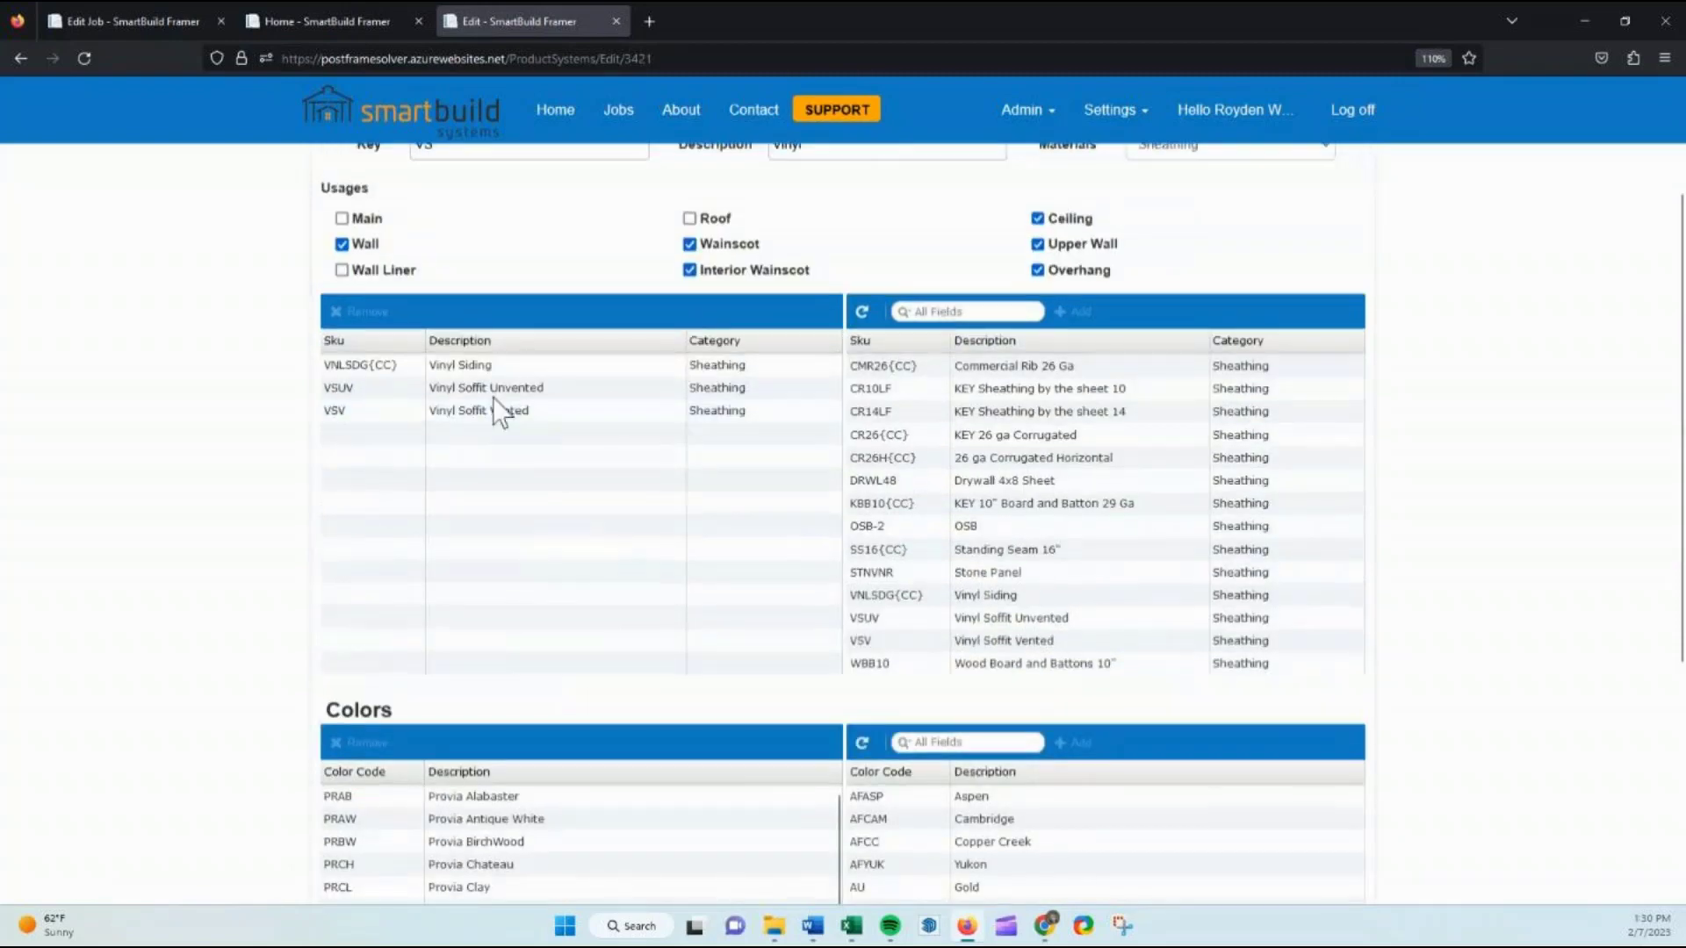
{"action": "scroll", "coordinate": [1199, 572], "scroll_direction": "down", "scroll_amount": 3}
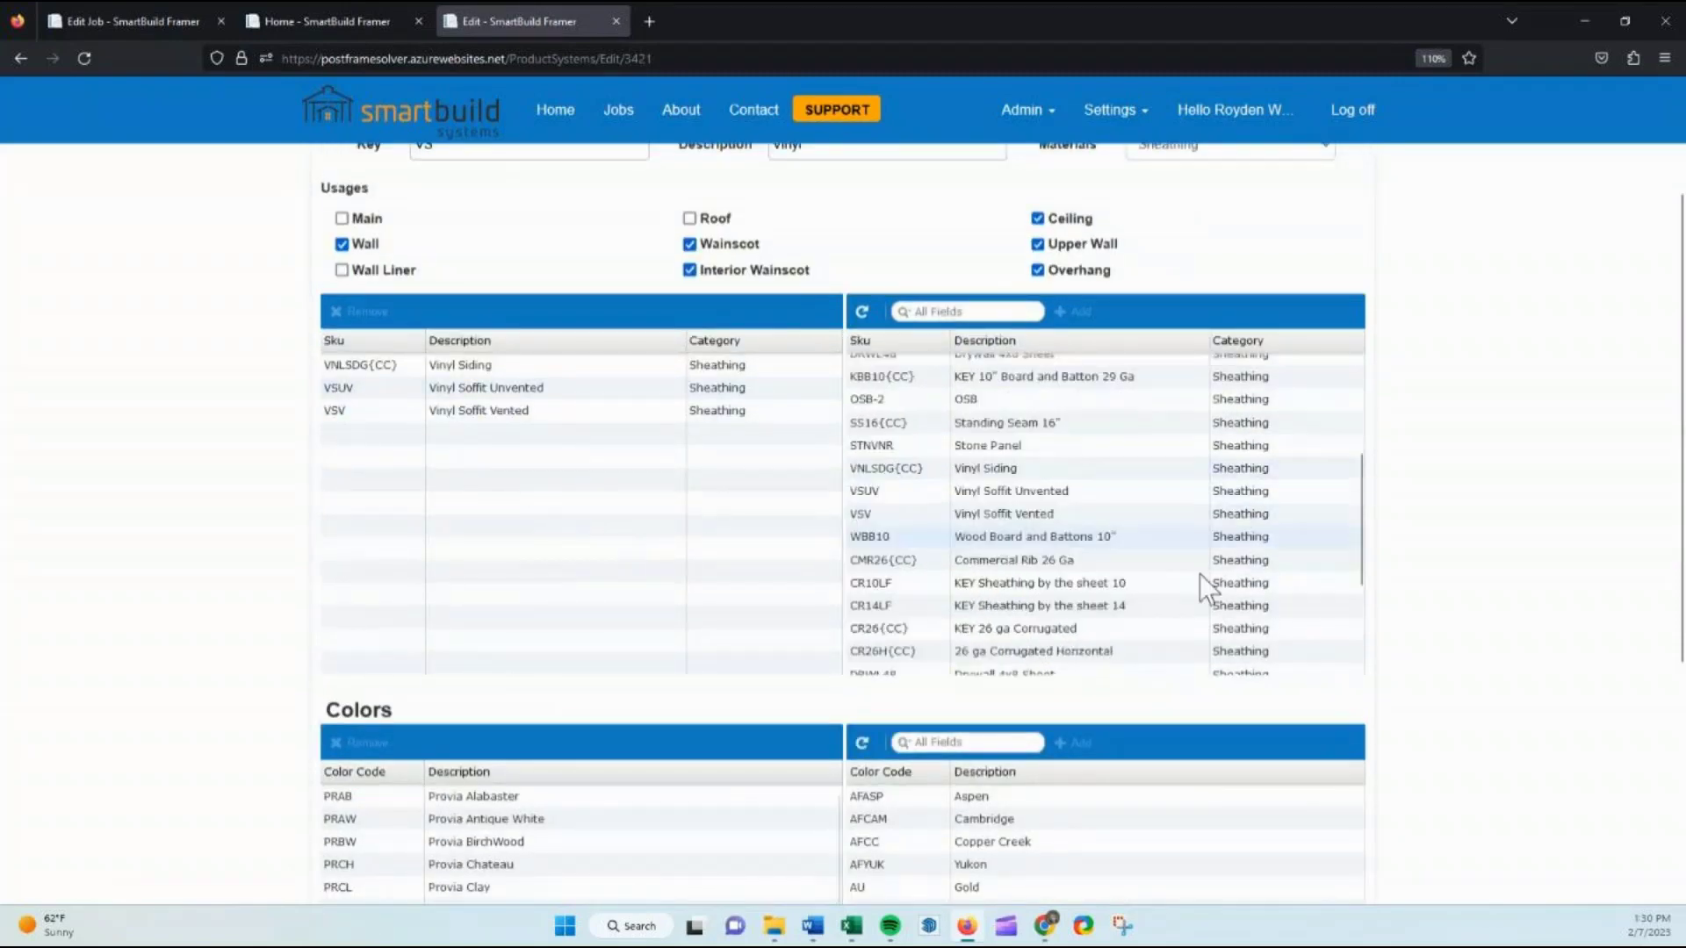
{"action": "scroll", "coordinate": [1498, 876], "scroll_direction": "down", "scroll_amount": 3}
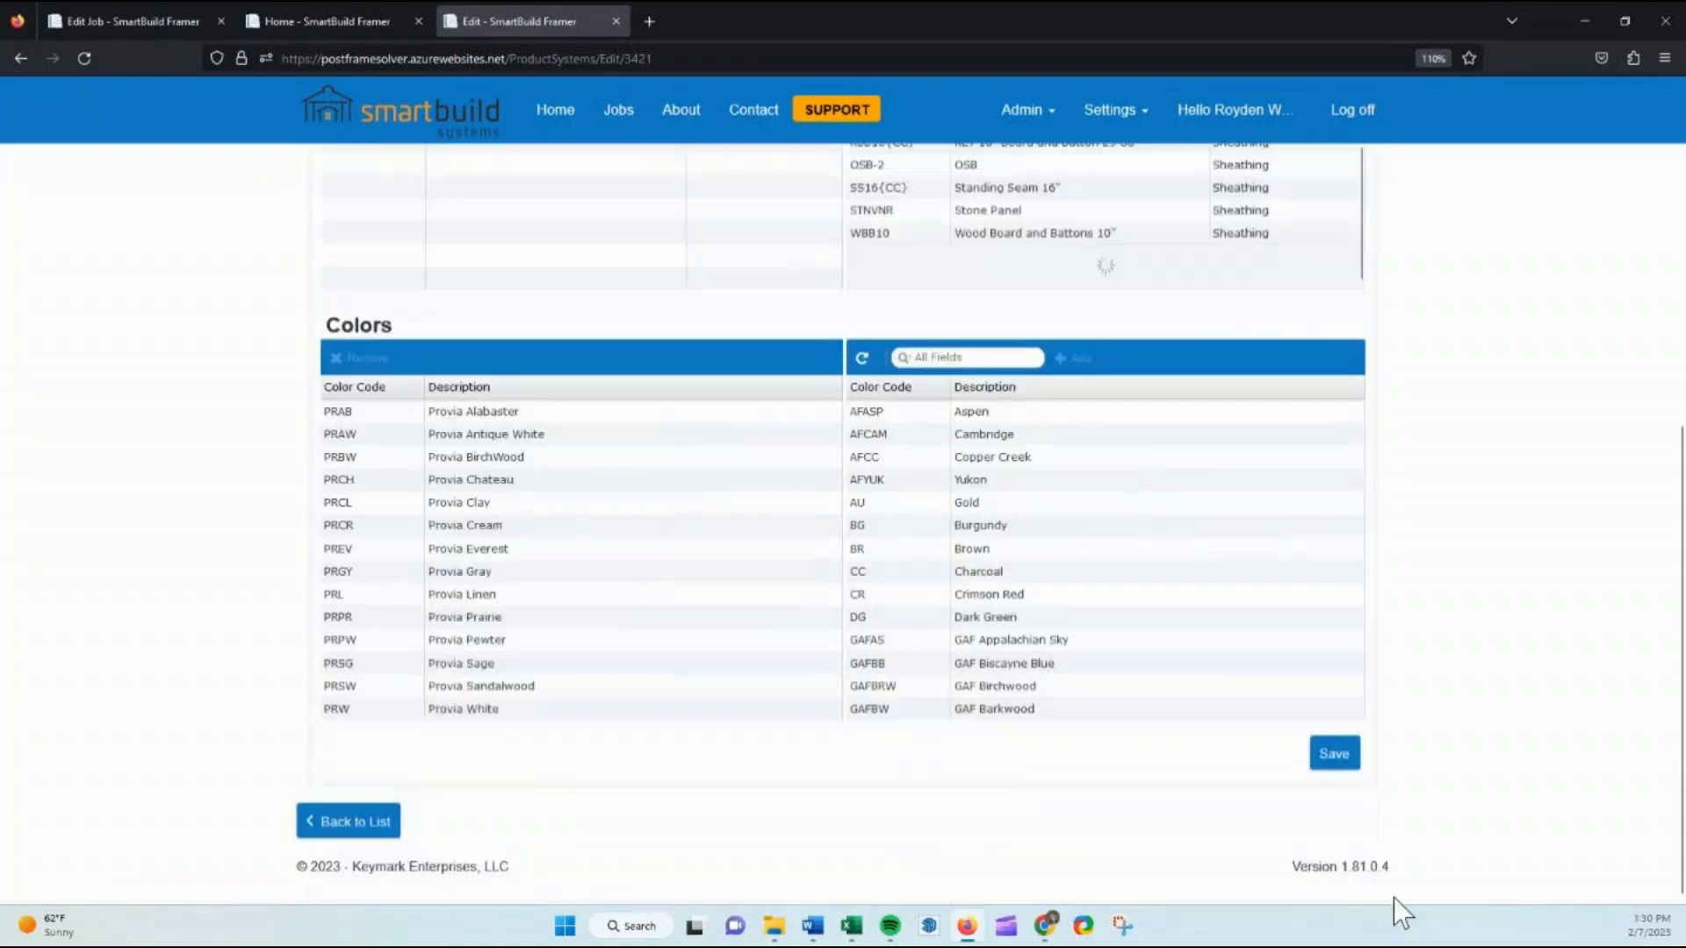
{"action": "left_click", "coordinate": [1324, 753]}
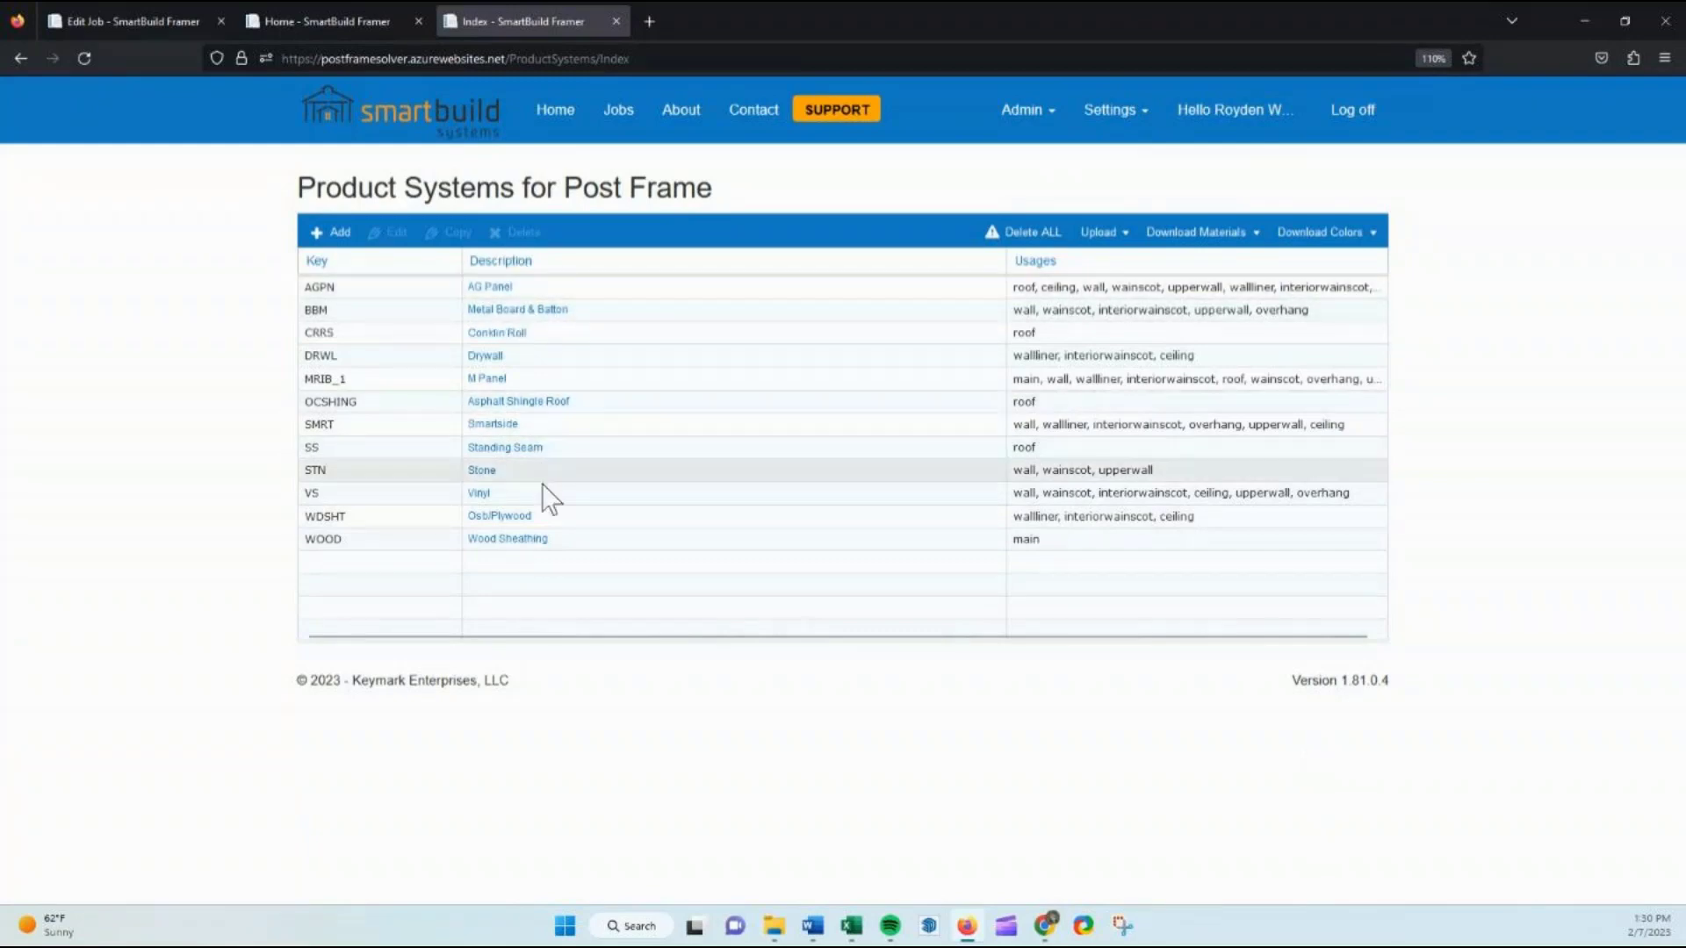
Open the Vinyl Siding sheathing material in the Setup Wizard and review its systems, usages and pricings
{"action": "left_click", "coordinate": [1110, 112]}
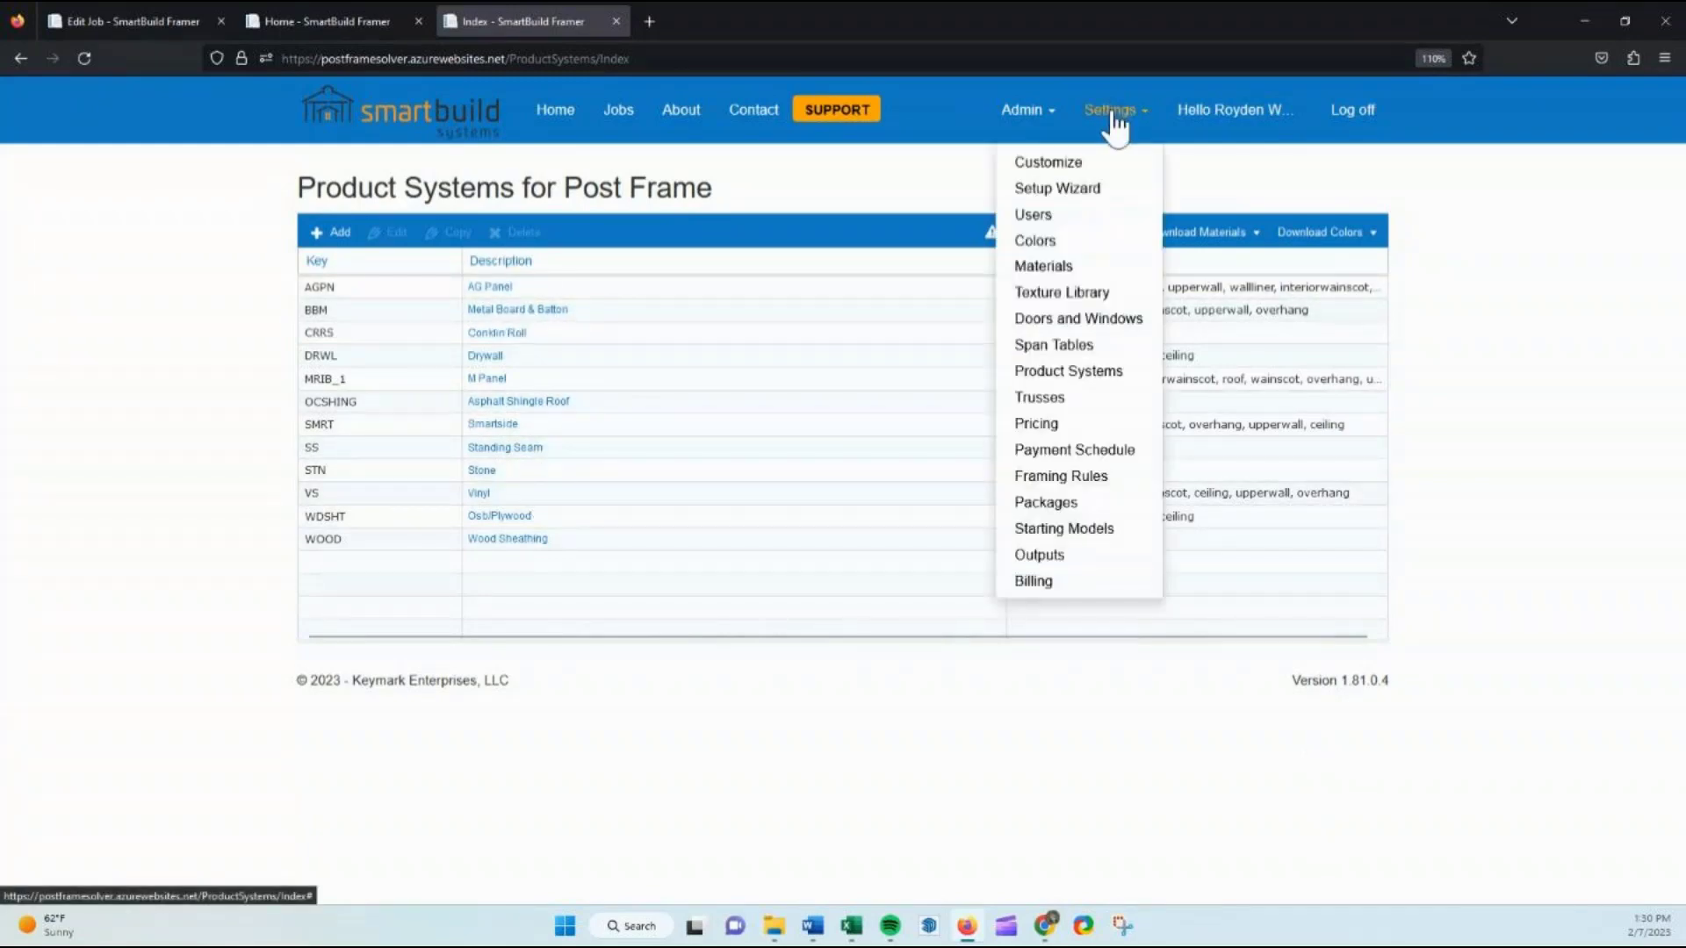
{"action": "left_click", "coordinate": [1078, 191]}
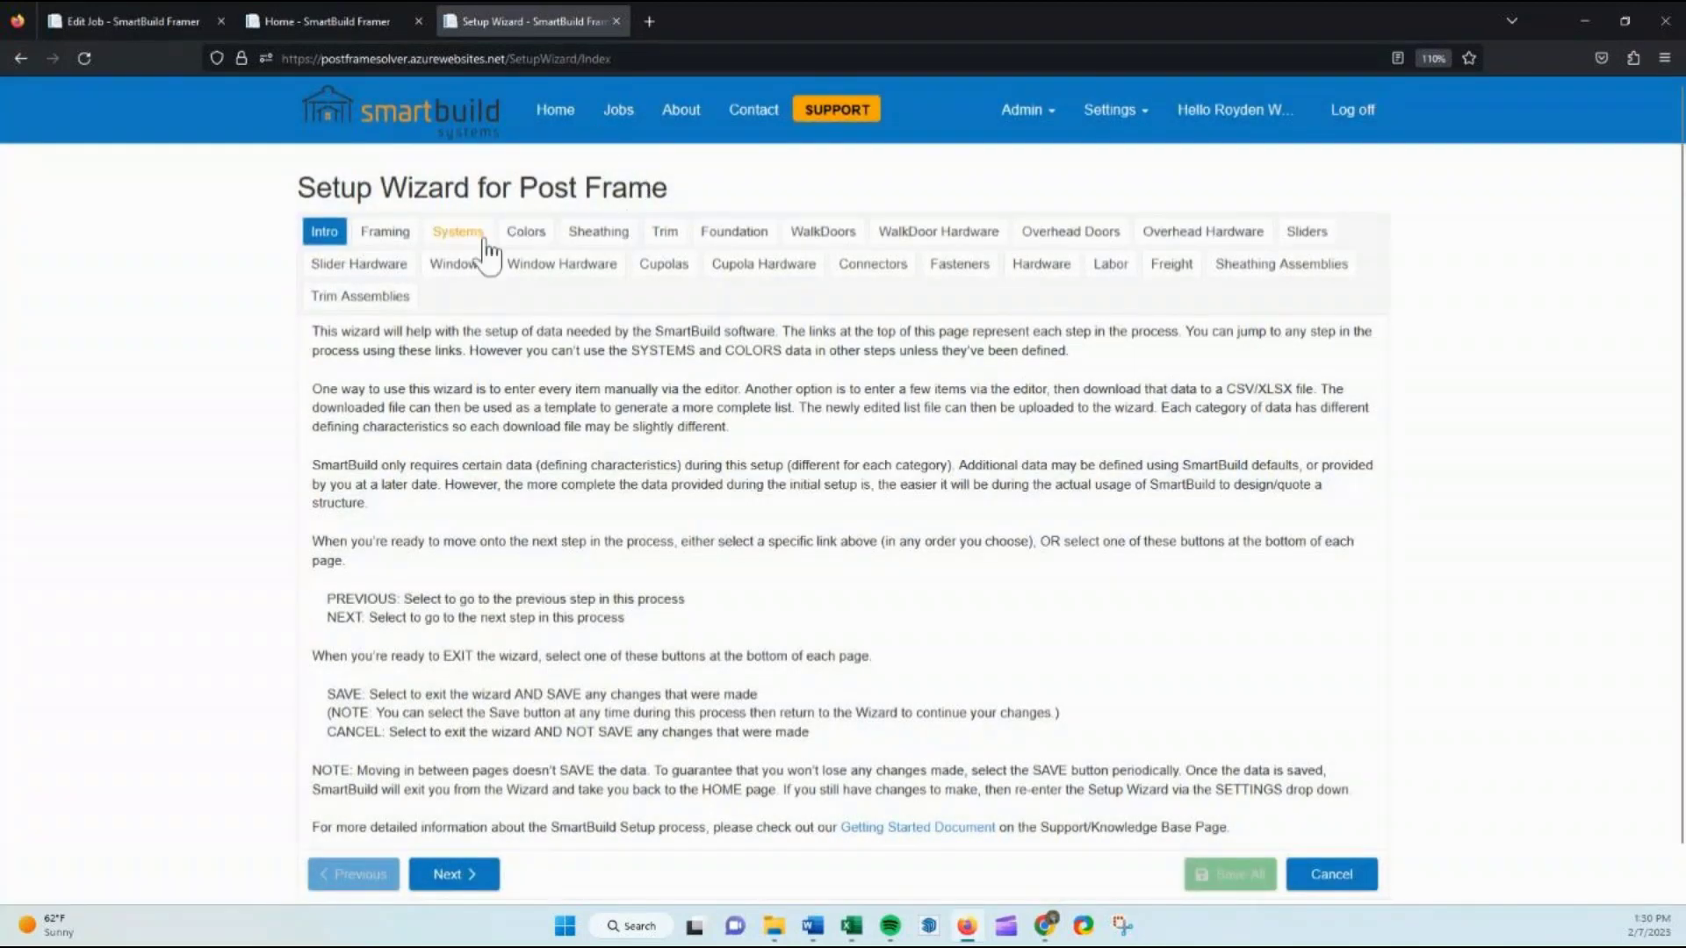
{"action": "left_click", "coordinate": [595, 244]}
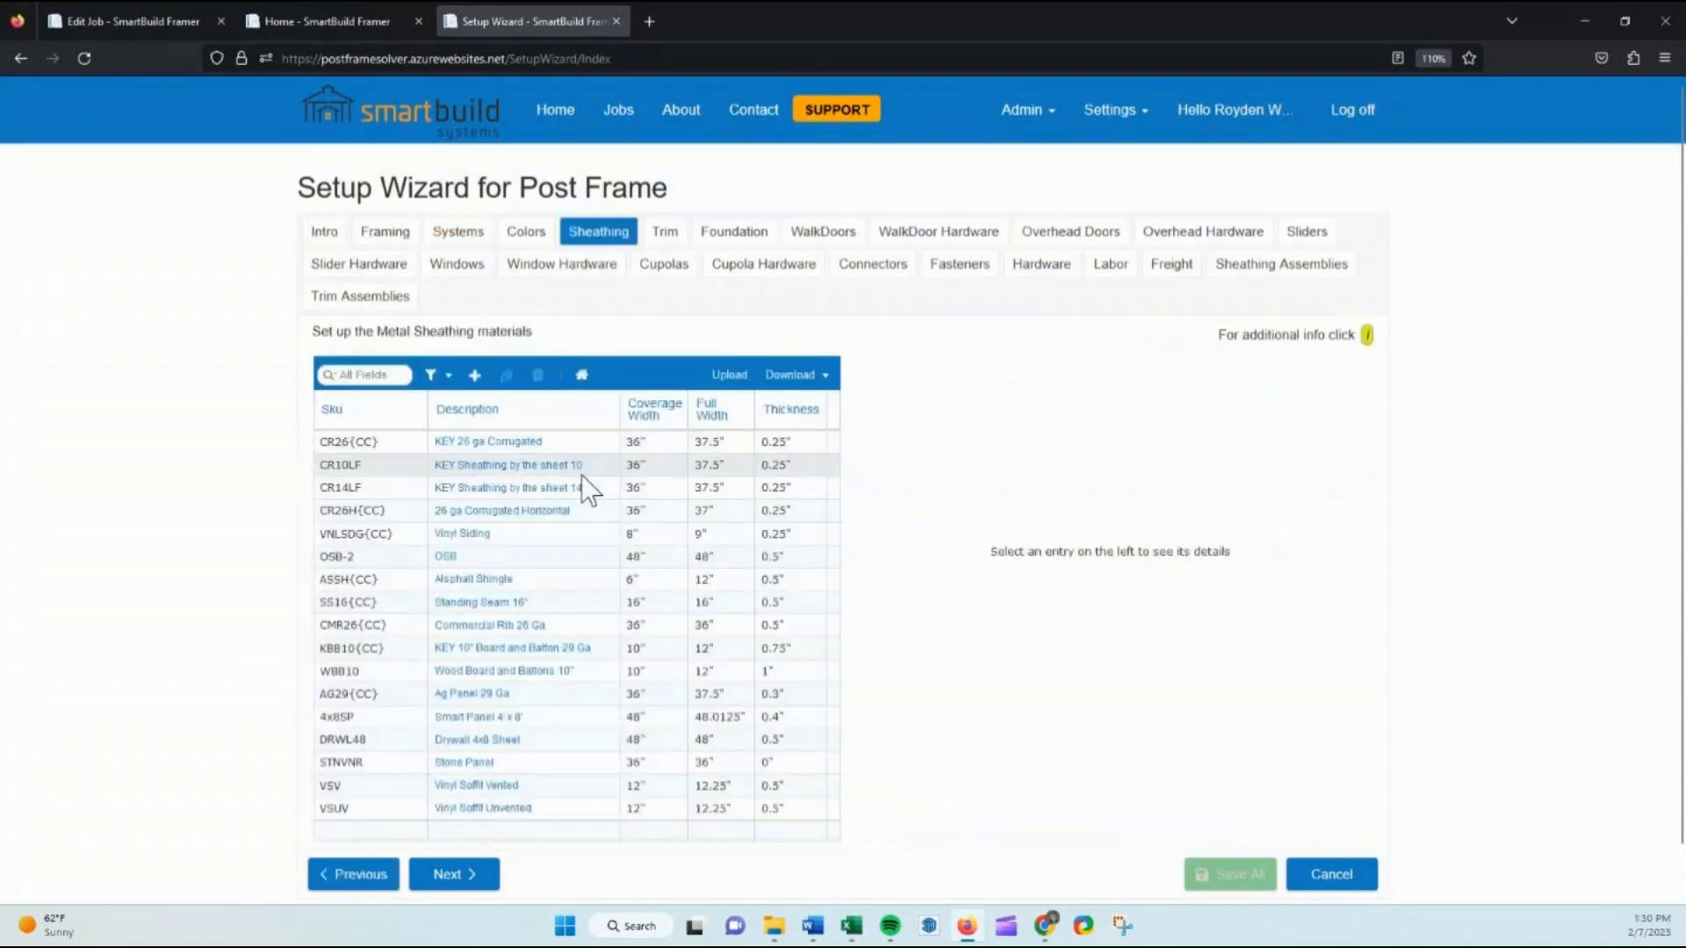
{"action": "double_click", "coordinate": [504, 540]}
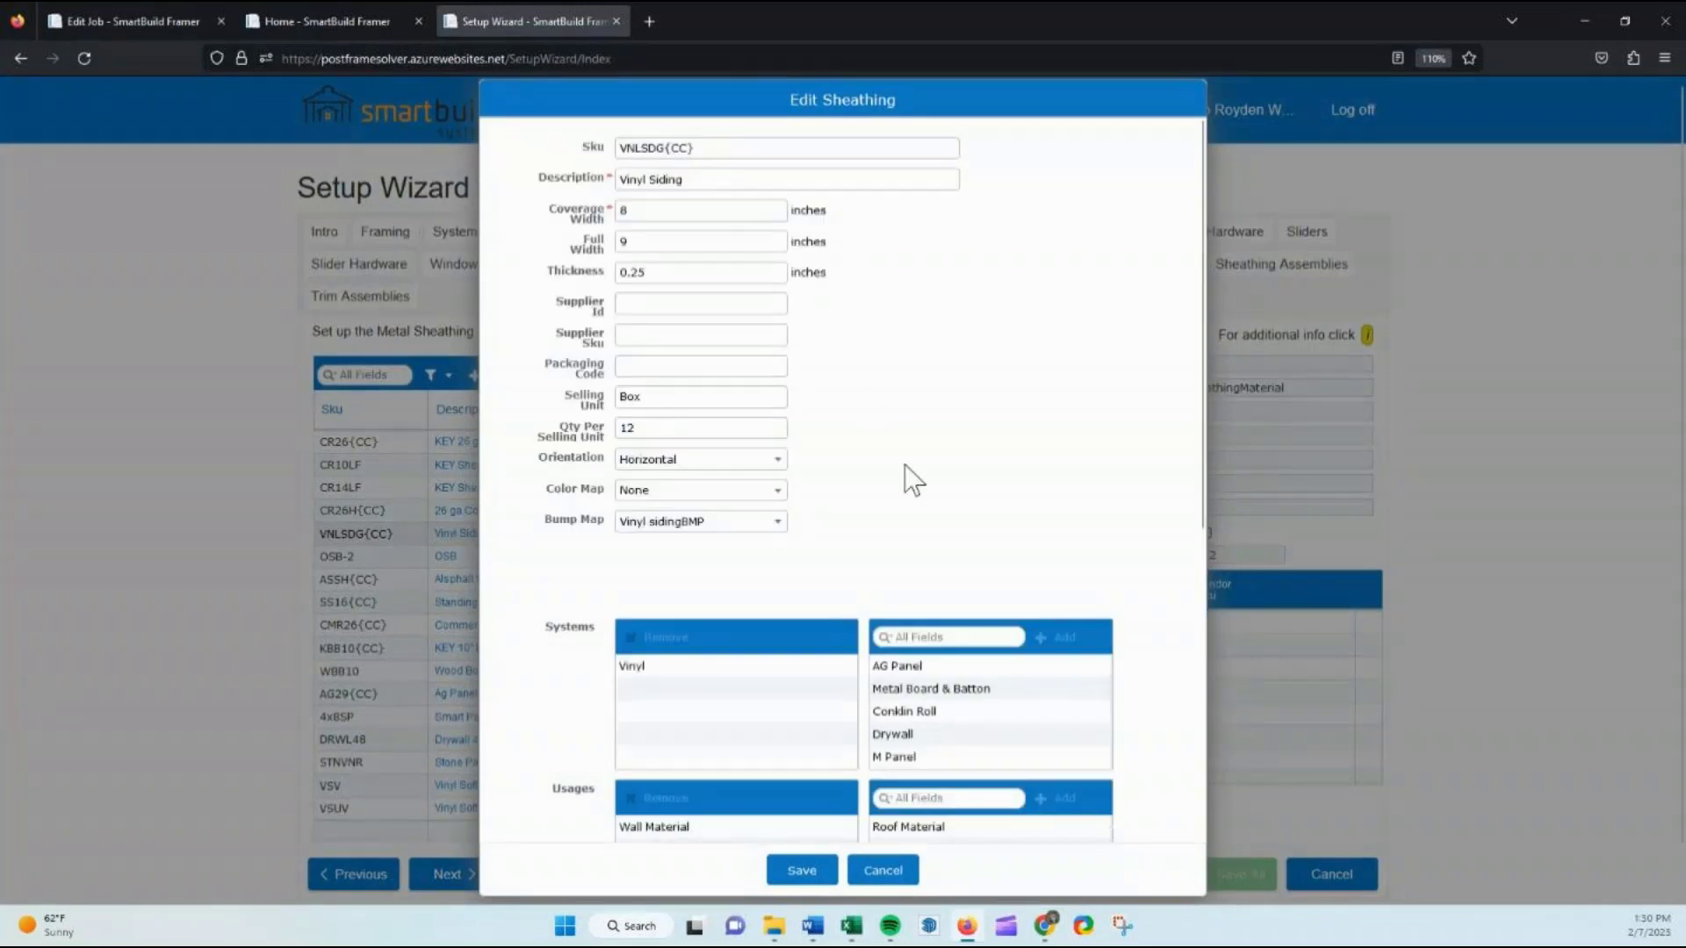
{"action": "scroll", "coordinate": [794, 497], "scroll_direction": "down", "scroll_amount": 4}
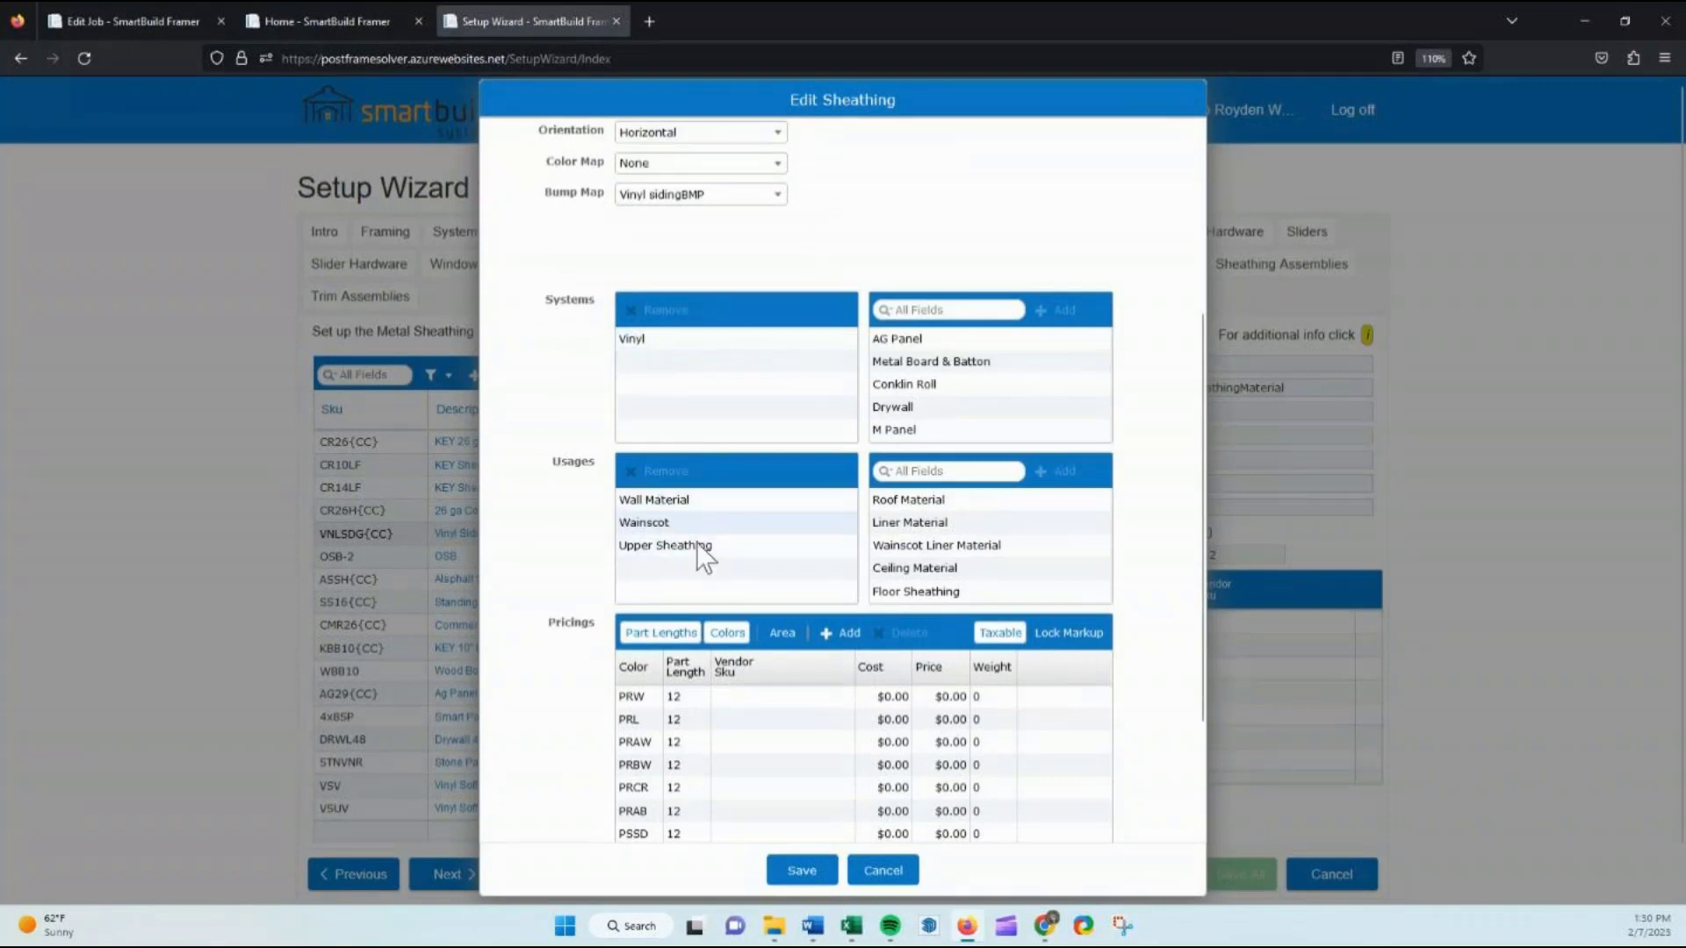
{"action": "scroll", "coordinate": [745, 730], "scroll_direction": "down", "scroll_amount": 3}
{"action": "scroll", "coordinate": [684, 782], "scroll_direction": "down", "scroll_amount": 1}
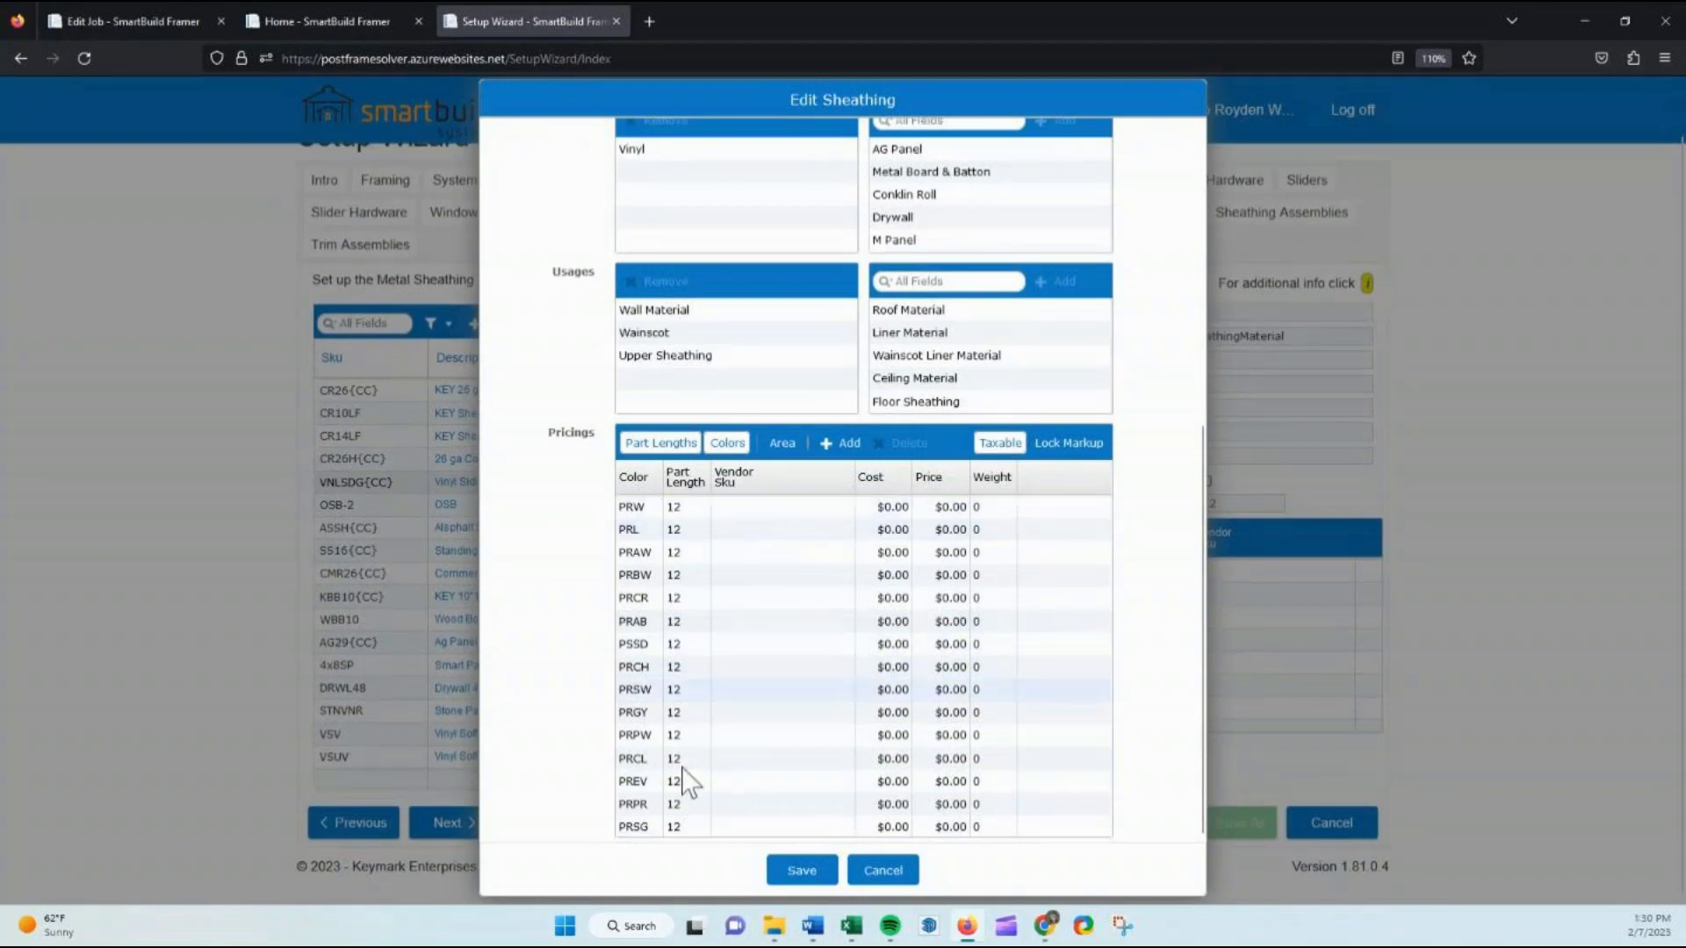
Compare the Vinyl Siding pricings without and with a separate row for each color
{"action": "left_click", "coordinate": [728, 442]}
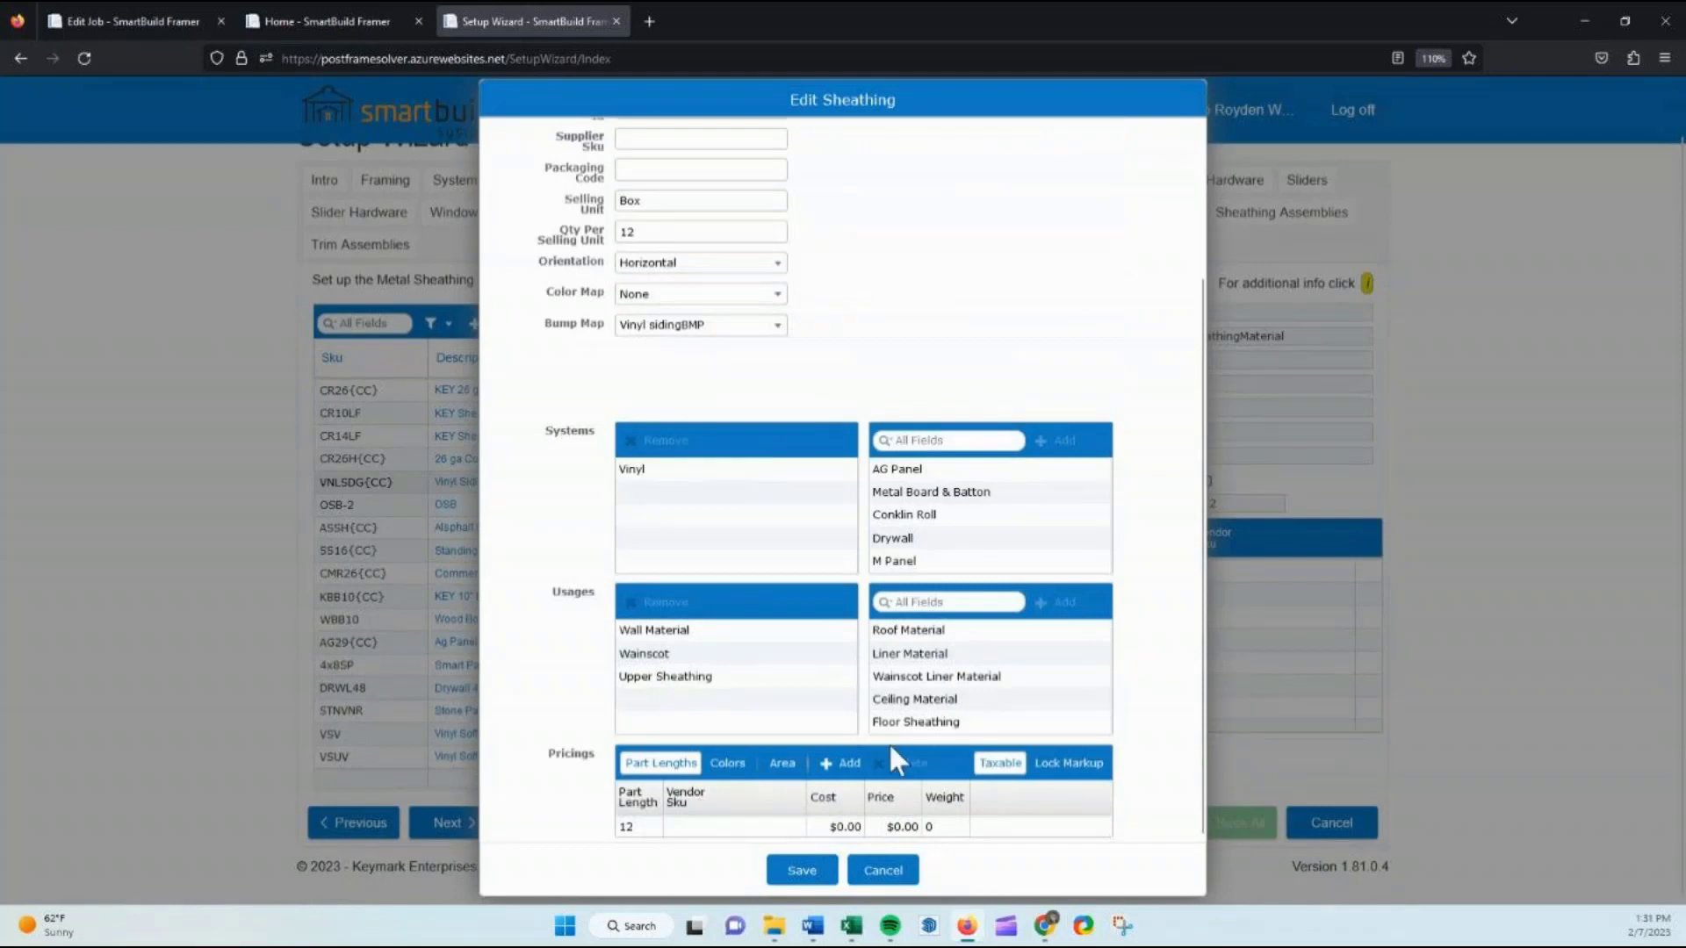
{"action": "scroll", "coordinate": [843, 293], "scroll_direction": "up", "scroll_amount": 3}
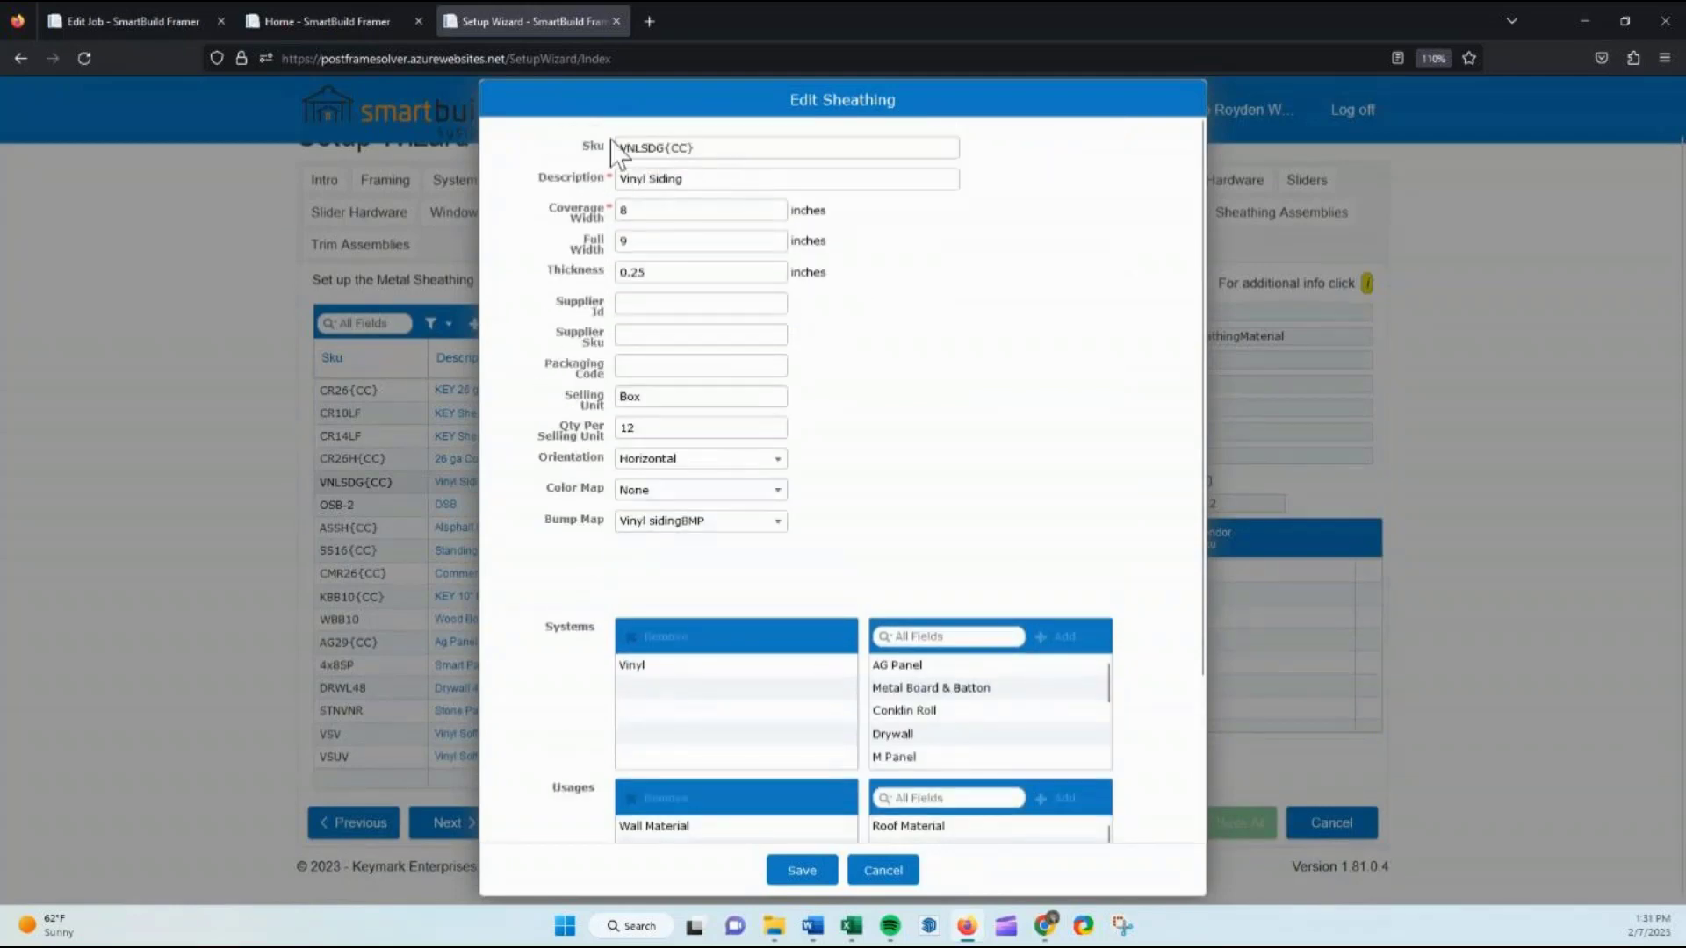
{"action": "scroll", "coordinate": [720, 395], "scroll_direction": "down", "scroll_amount": 3}
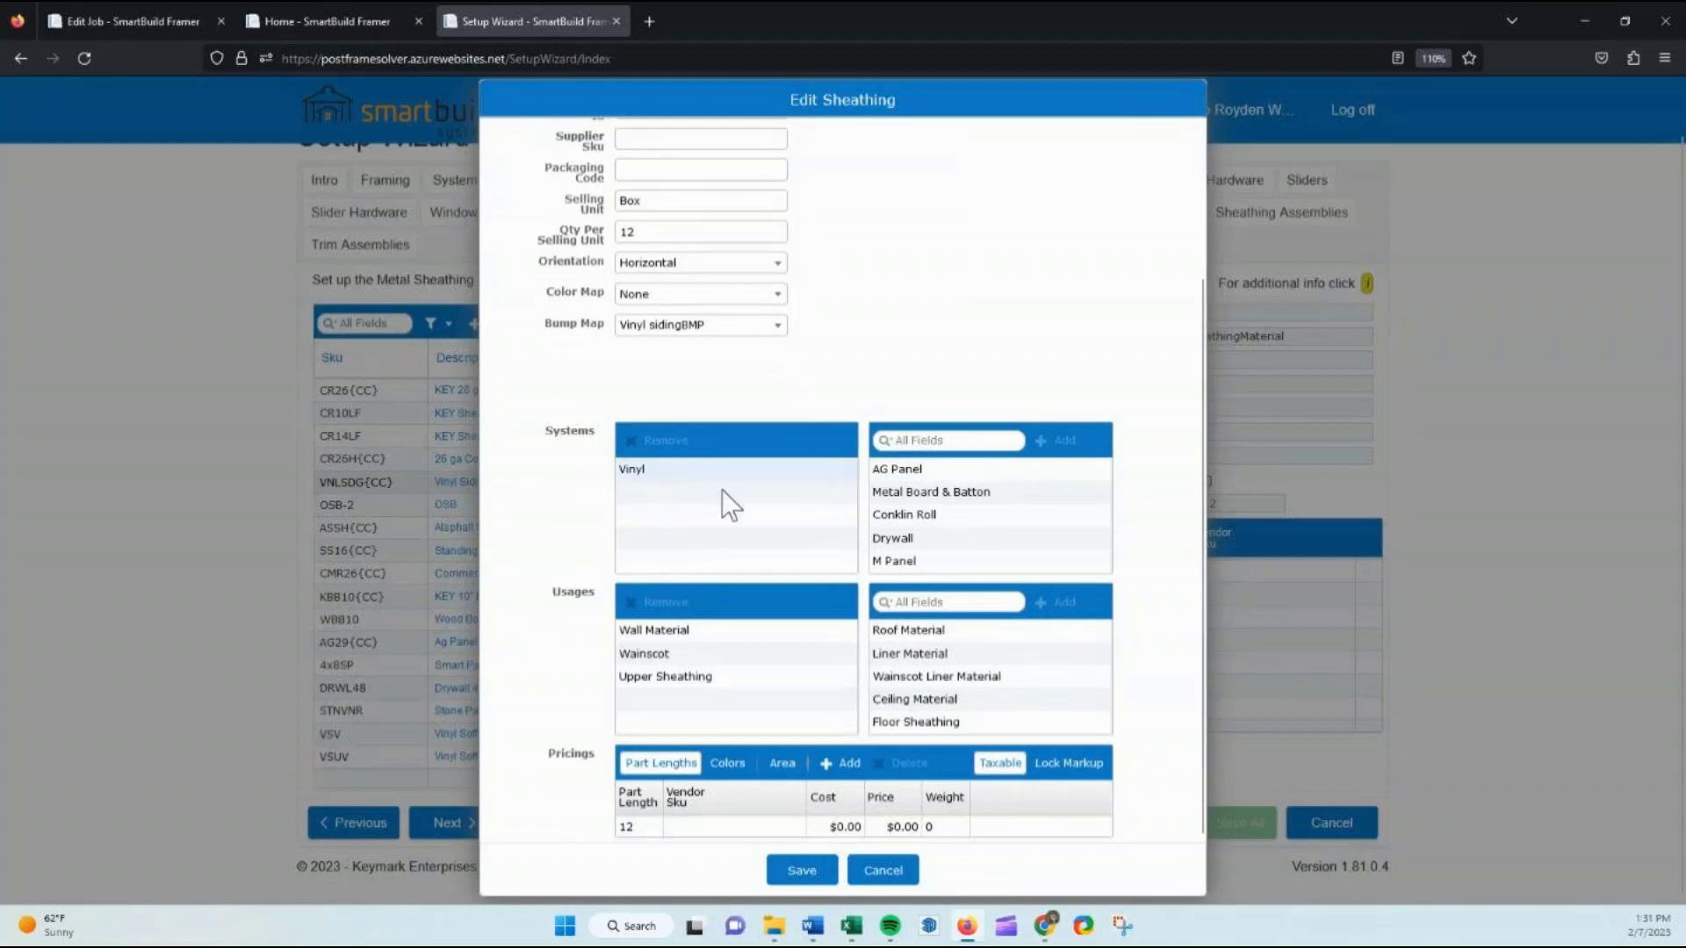
{"action": "left_click", "coordinate": [724, 766]}
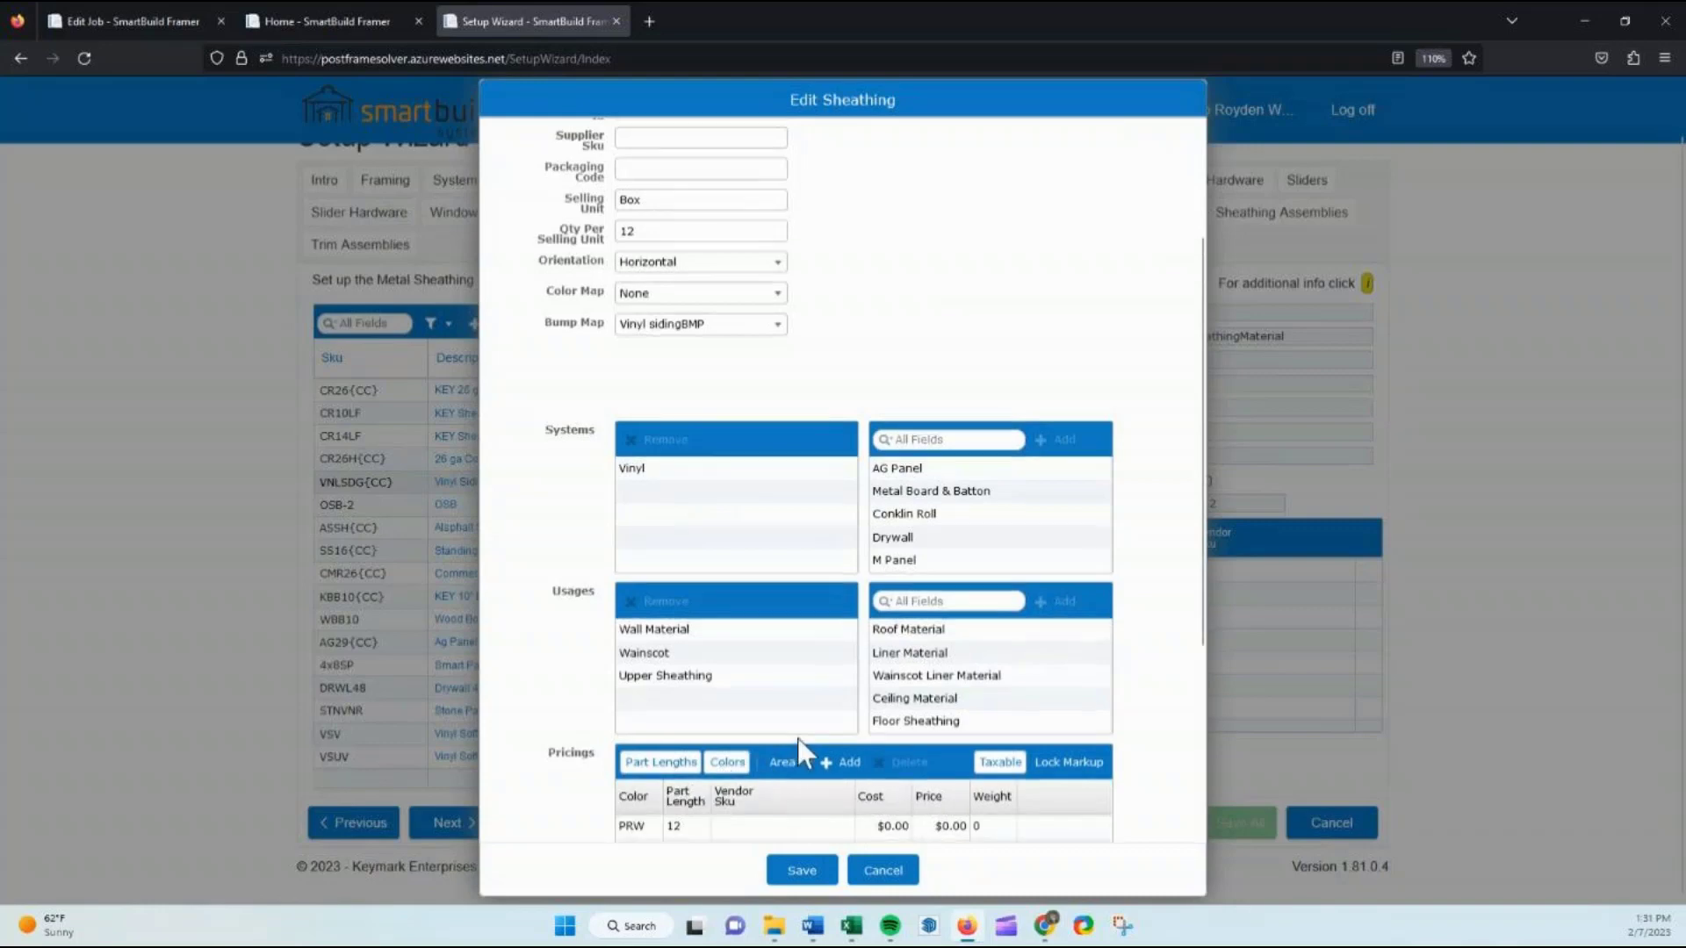
{"action": "scroll", "coordinate": [797, 739], "scroll_direction": "down", "scroll_amount": 3}
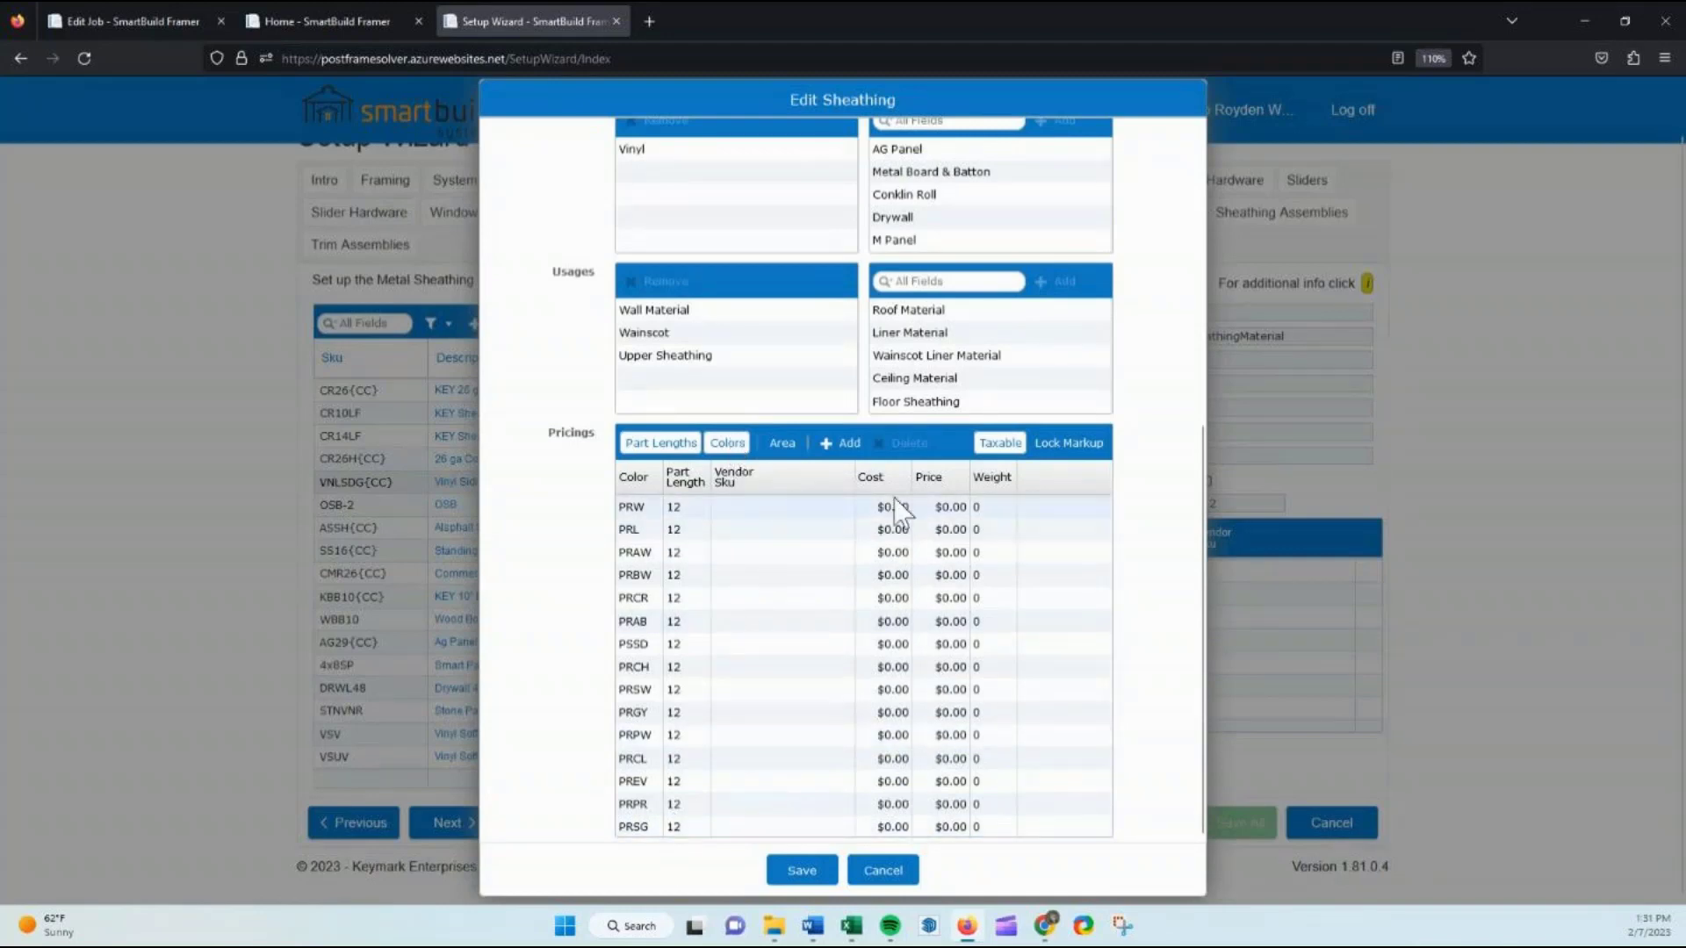
Turn off pricing by color for Vinyl Siding and set the cost and price of part length 12 to $10.00
{"action": "left_click", "coordinate": [727, 449]}
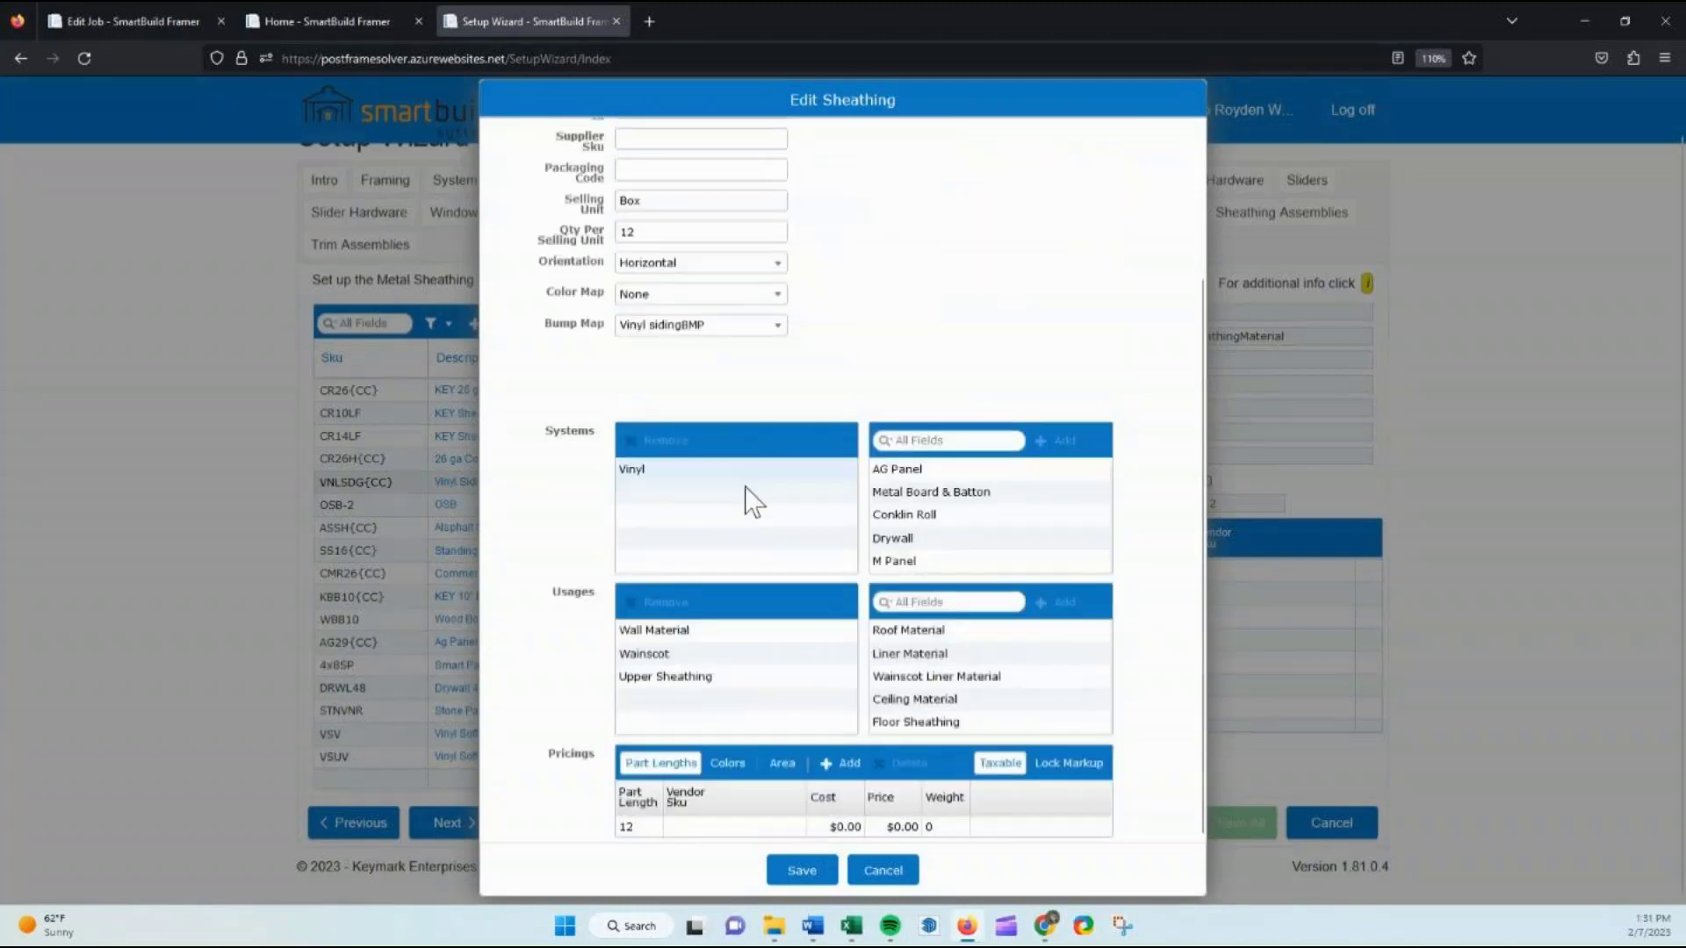
{"action": "left_click", "coordinate": [842, 826]}
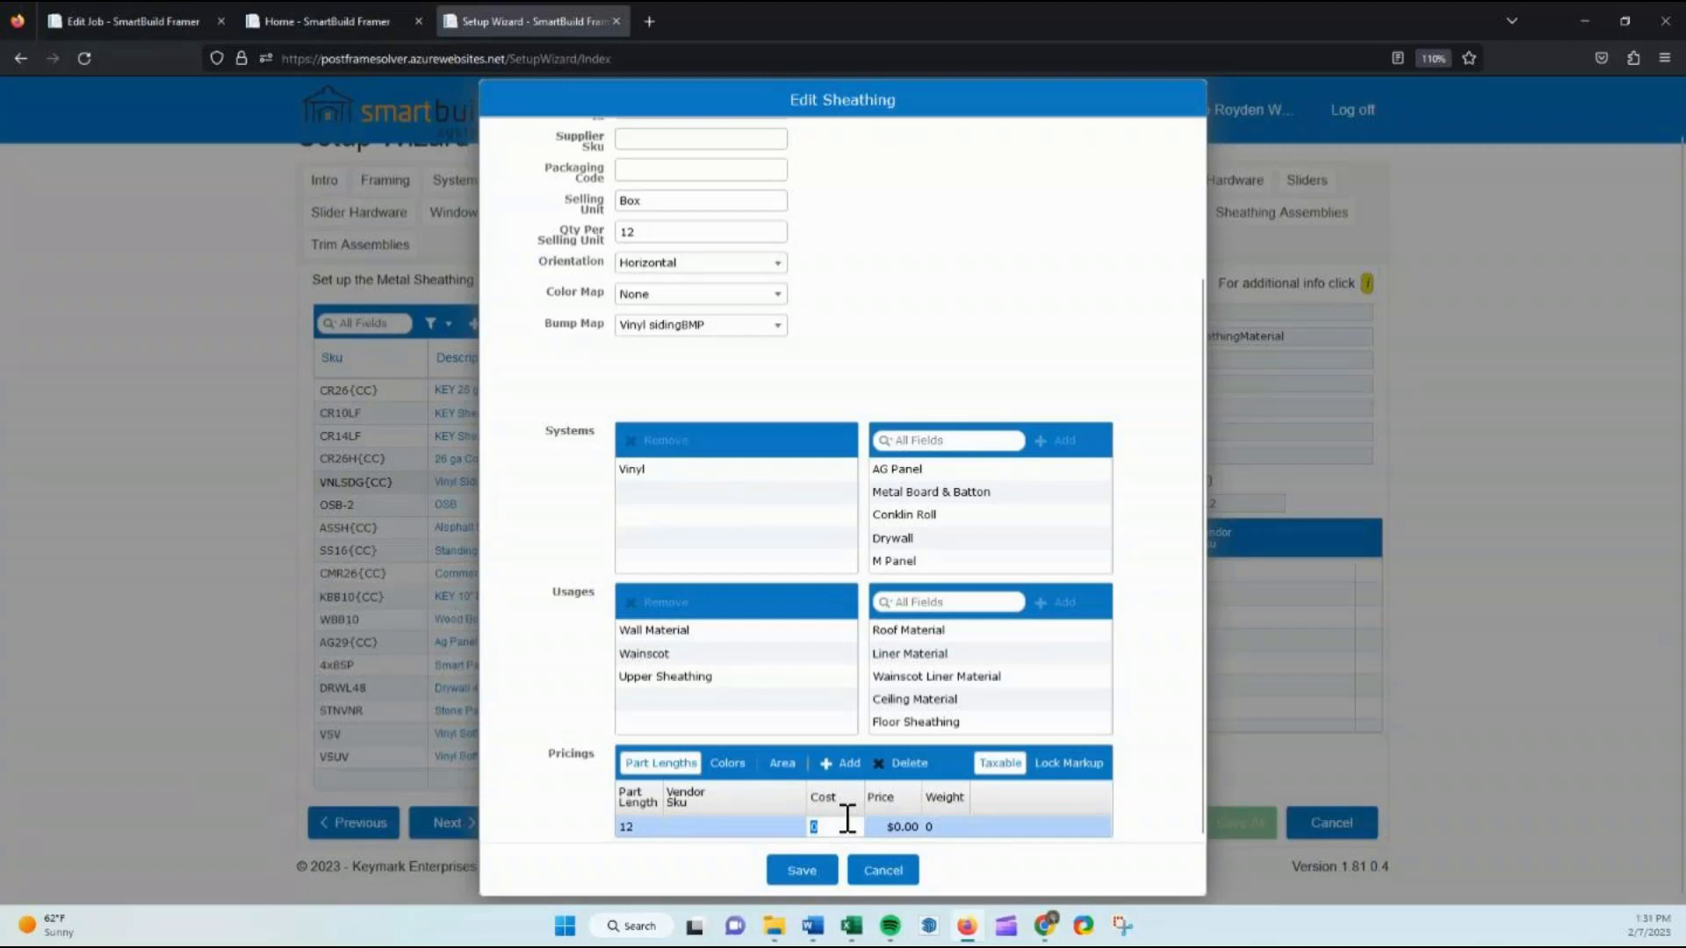
{"action": "type", "text": "10"}
{"action": "key", "text": "Tab"}
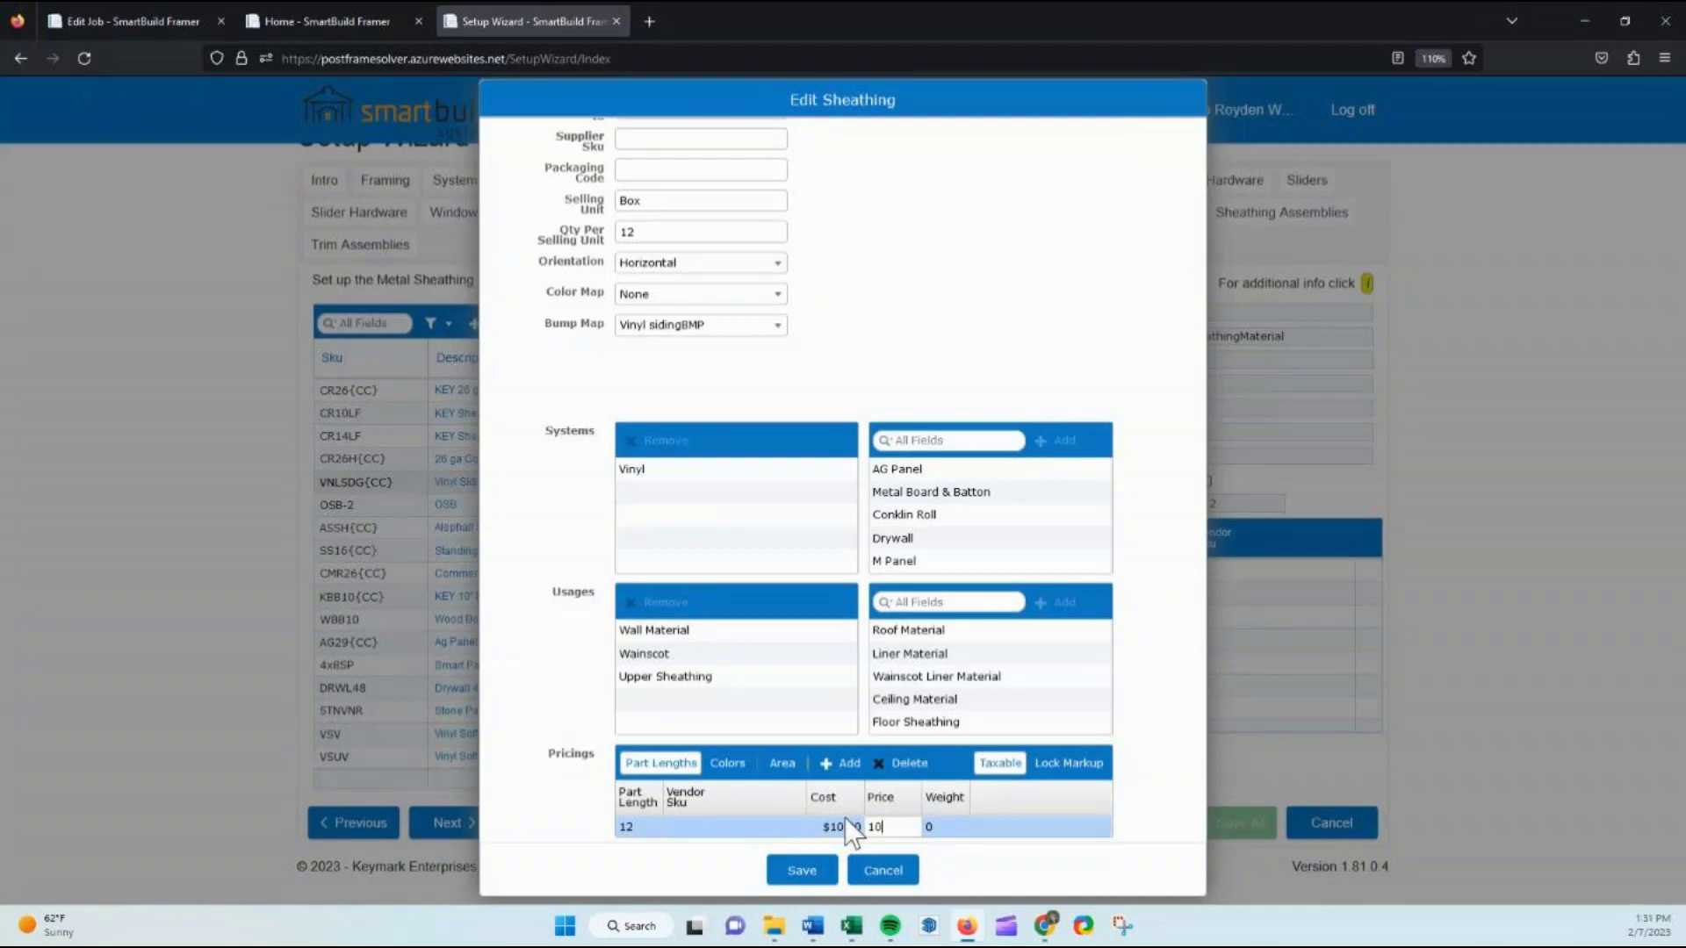
{"action": "left_click", "coordinate": [1018, 855]}
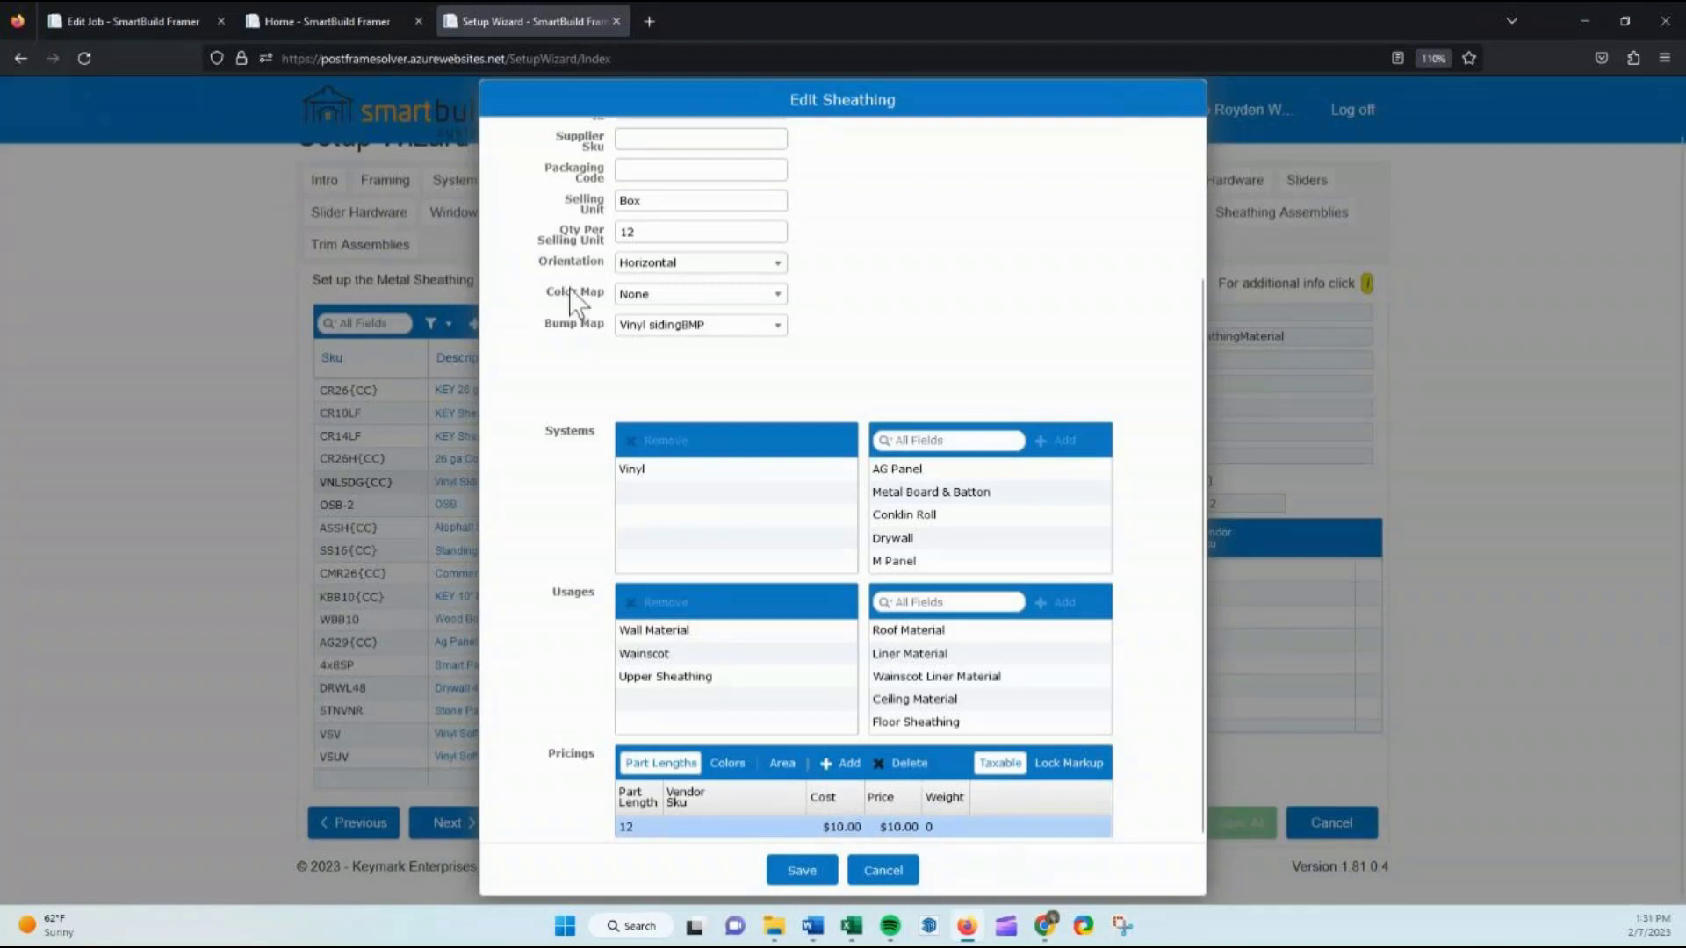
Turn pricing by color back on, check the cost and price of each Provia color, and save the Vinyl Siding material
{"action": "double_click", "coordinate": [643, 199]}
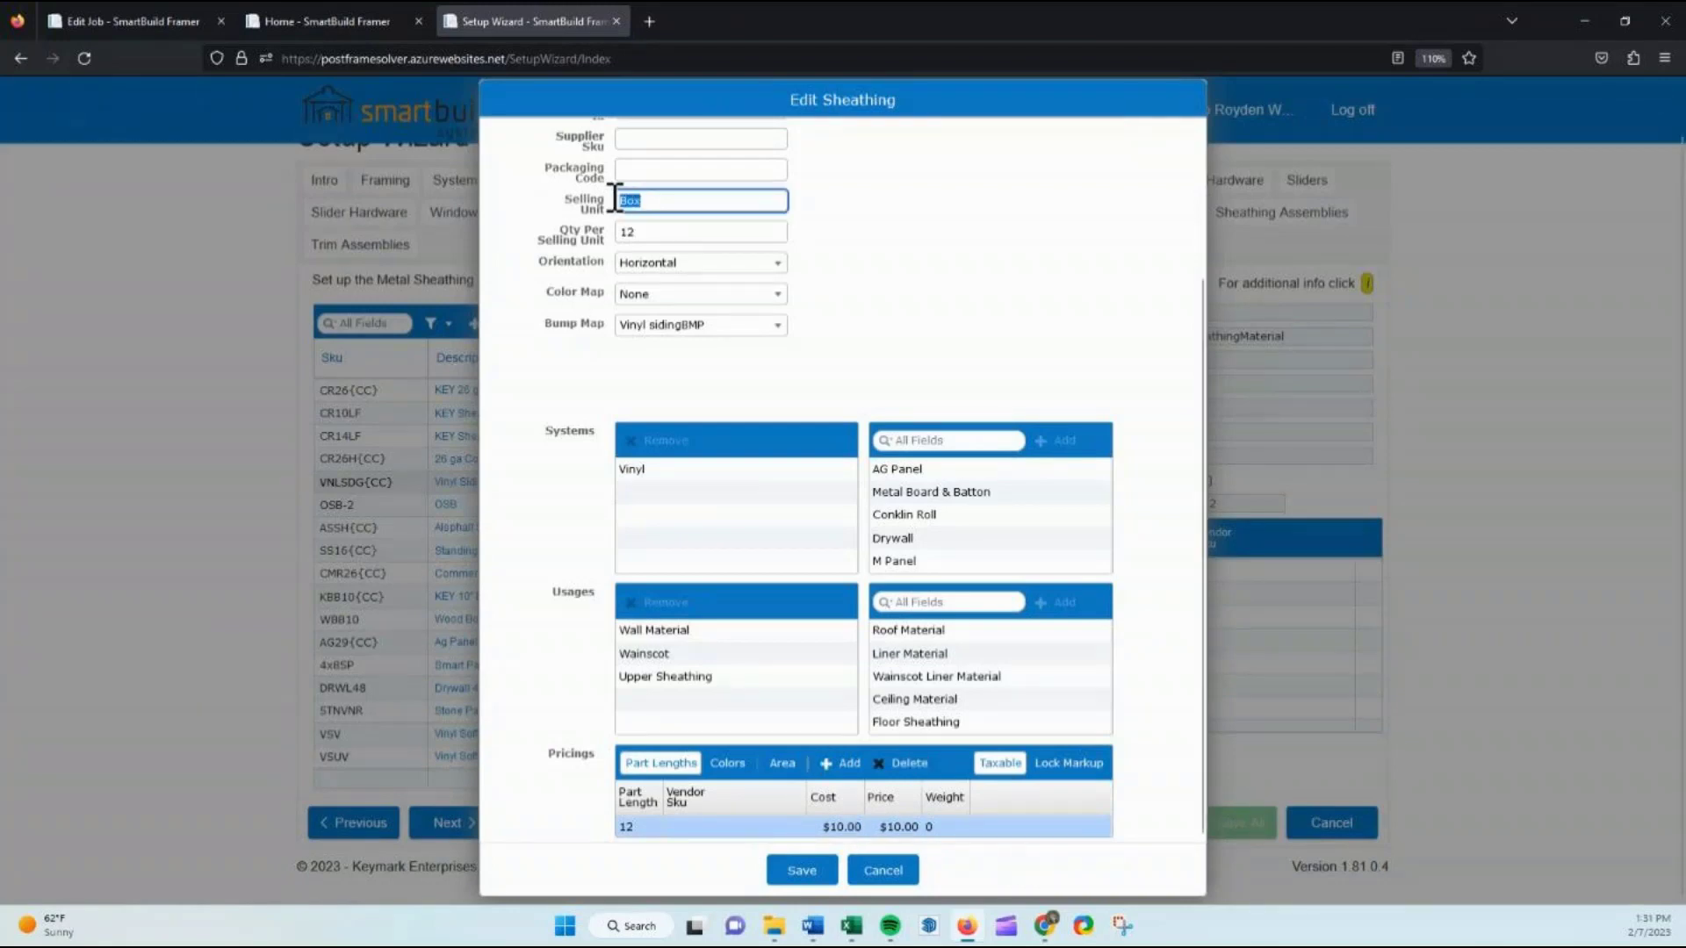
{"action": "left_click", "coordinate": [727, 763]}
{"action": "scroll", "coordinate": [772, 790], "scroll_direction": "down", "scroll_amount": 4}
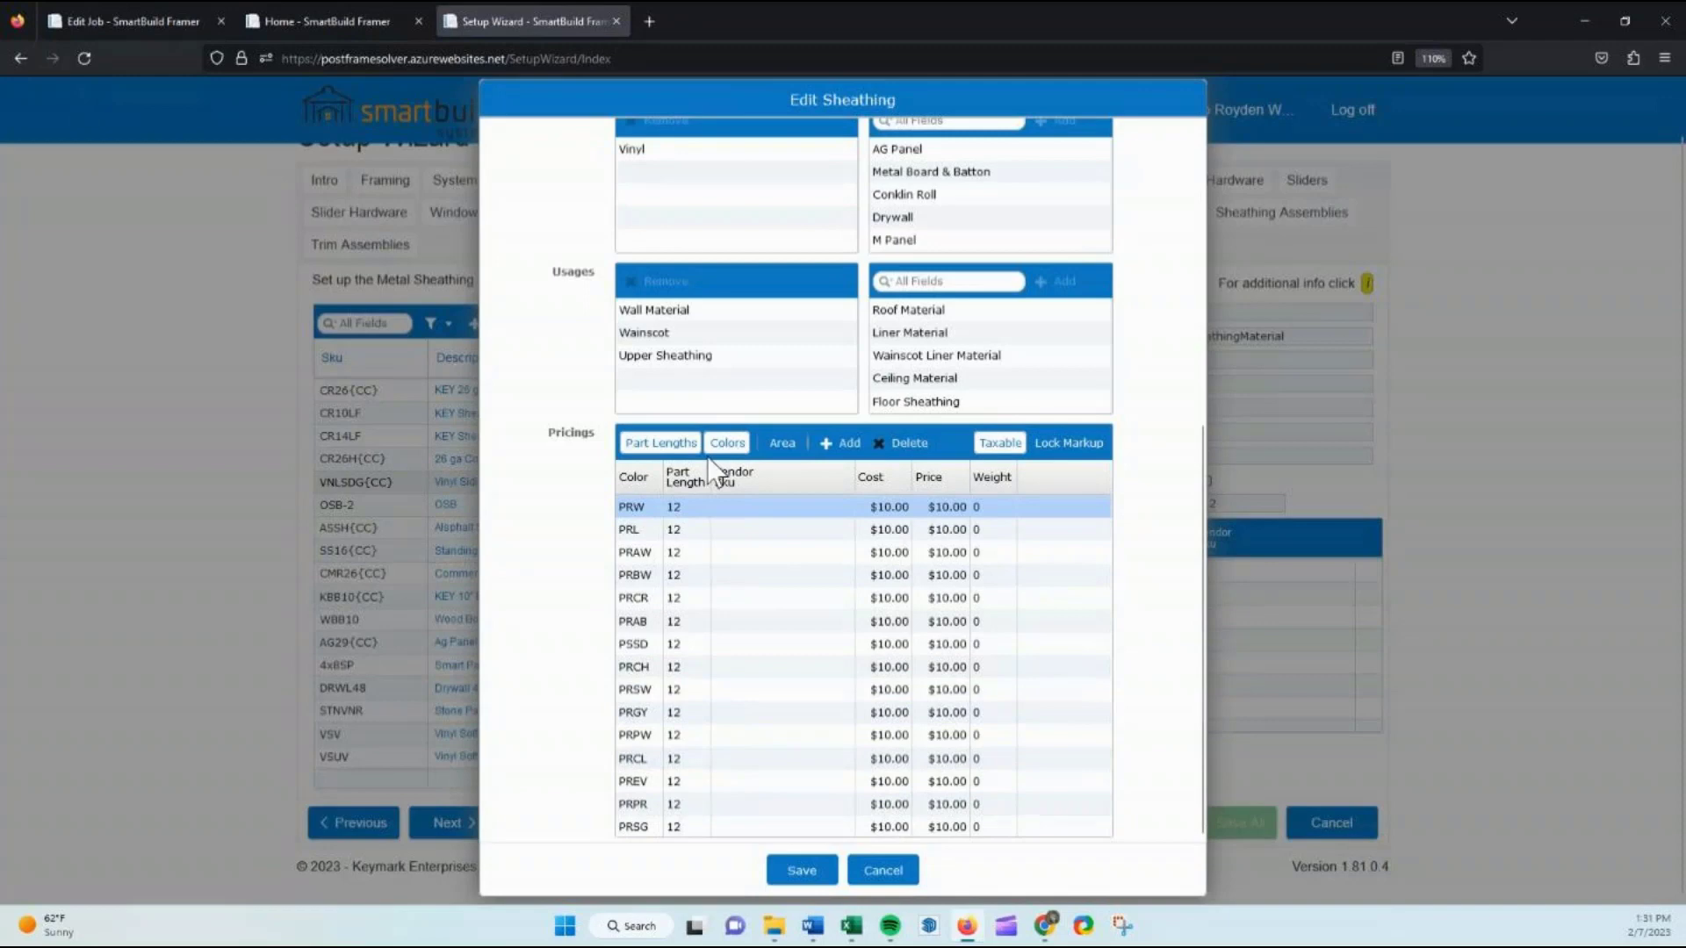
{"action": "scroll", "coordinate": [646, 311], "scroll_direction": "up", "scroll_amount": 2}
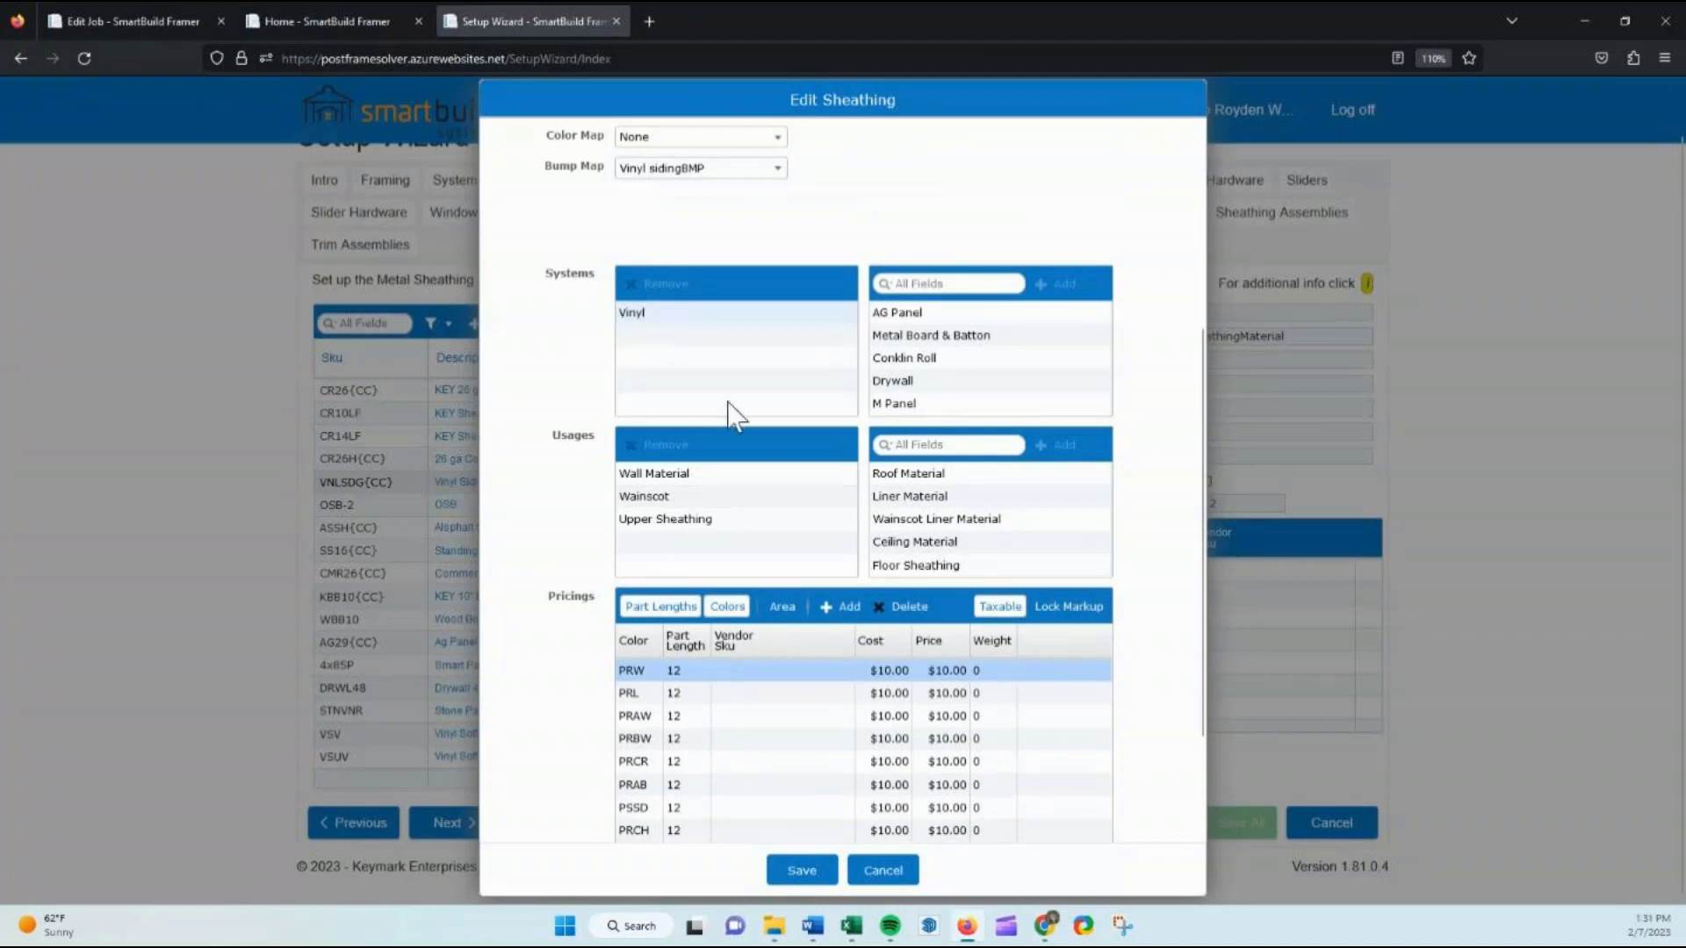
{"action": "scroll", "coordinate": [729, 417], "scroll_direction": "down", "scroll_amount": 2}
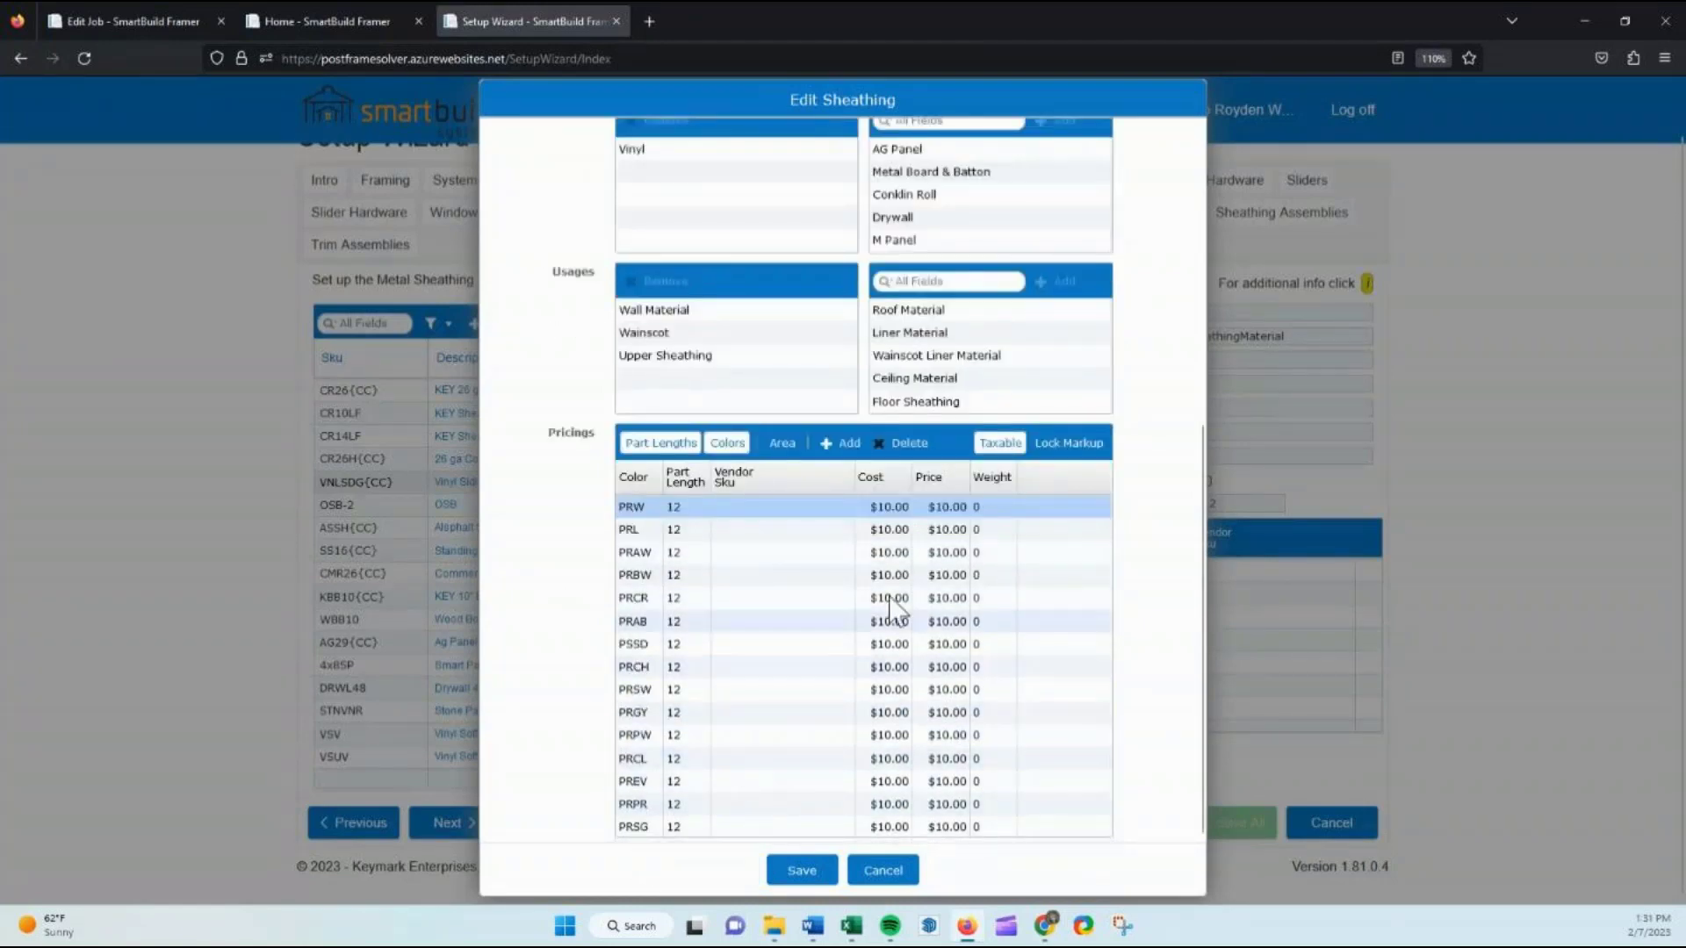
{"action": "scroll", "coordinate": [738, 264], "scroll_direction": "up", "scroll_amount": 2}
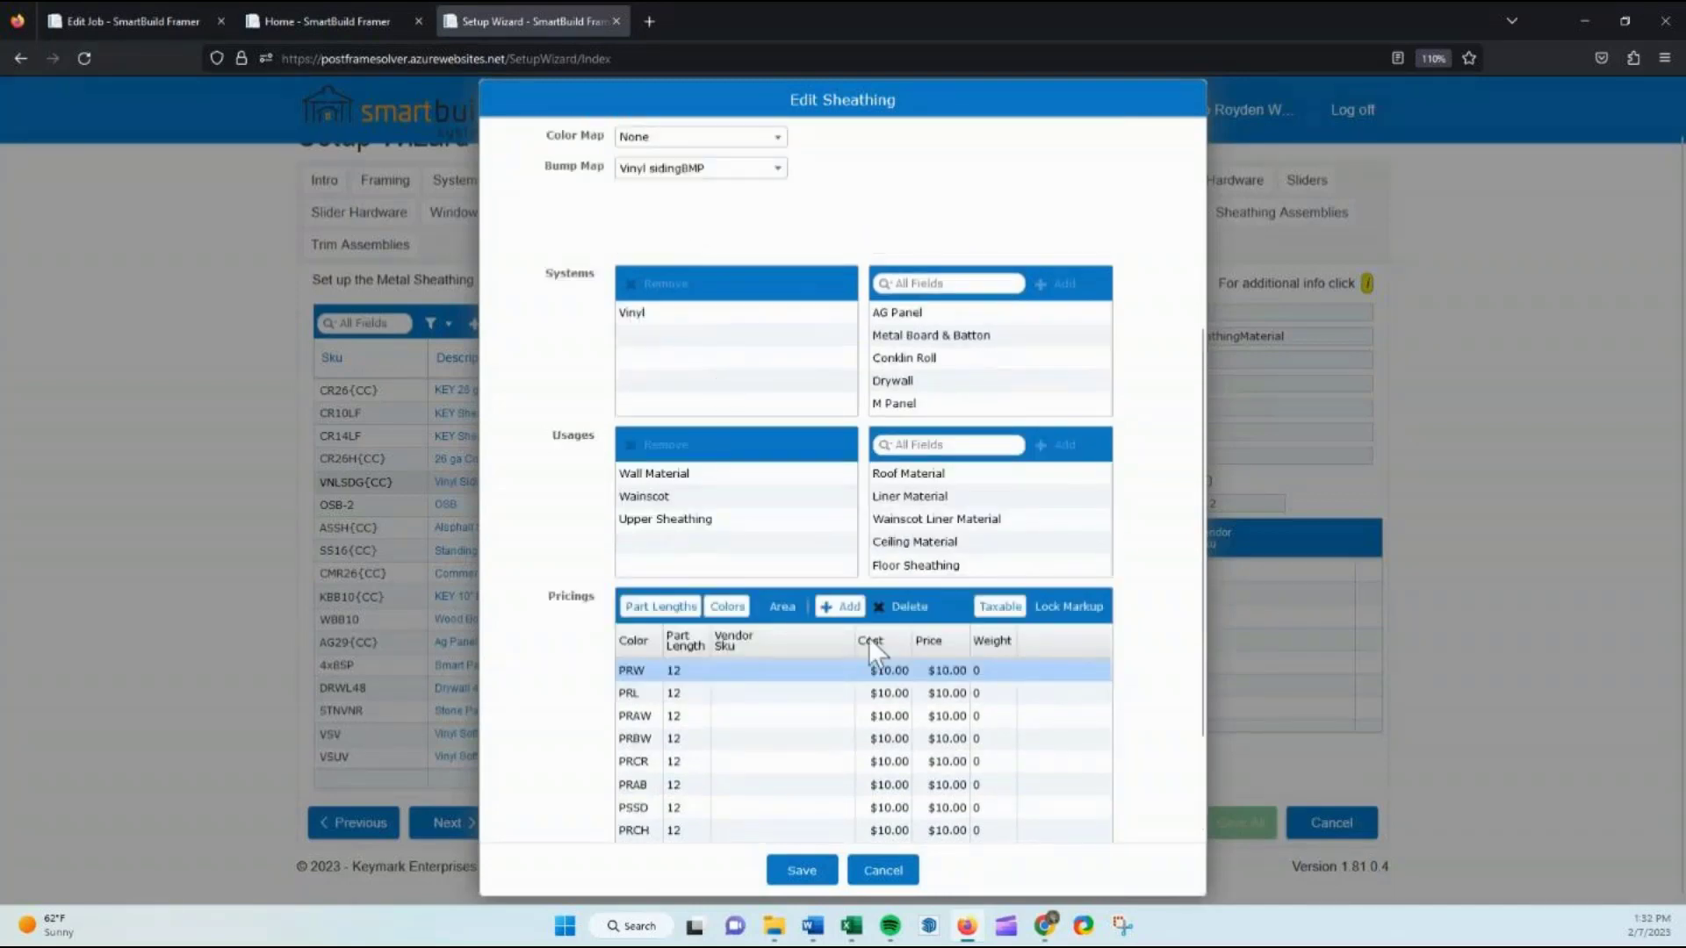
{"action": "scroll", "coordinate": [869, 641], "scroll_direction": "down", "scroll_amount": 2}
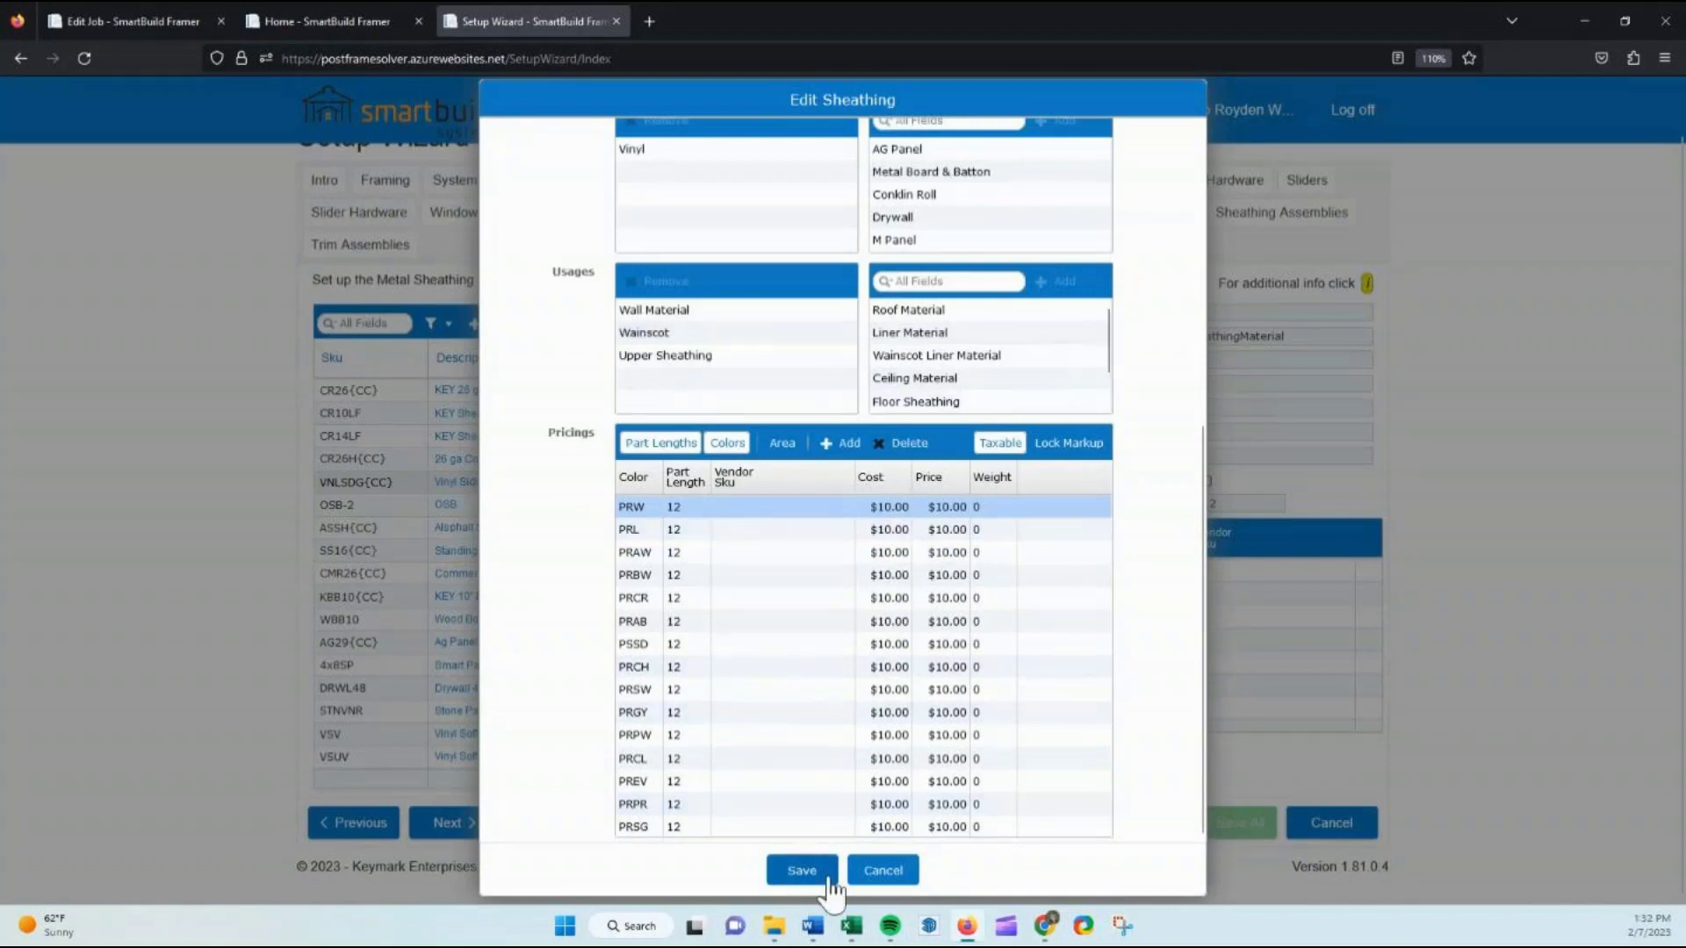
{"action": "left_click", "coordinate": [801, 871]}
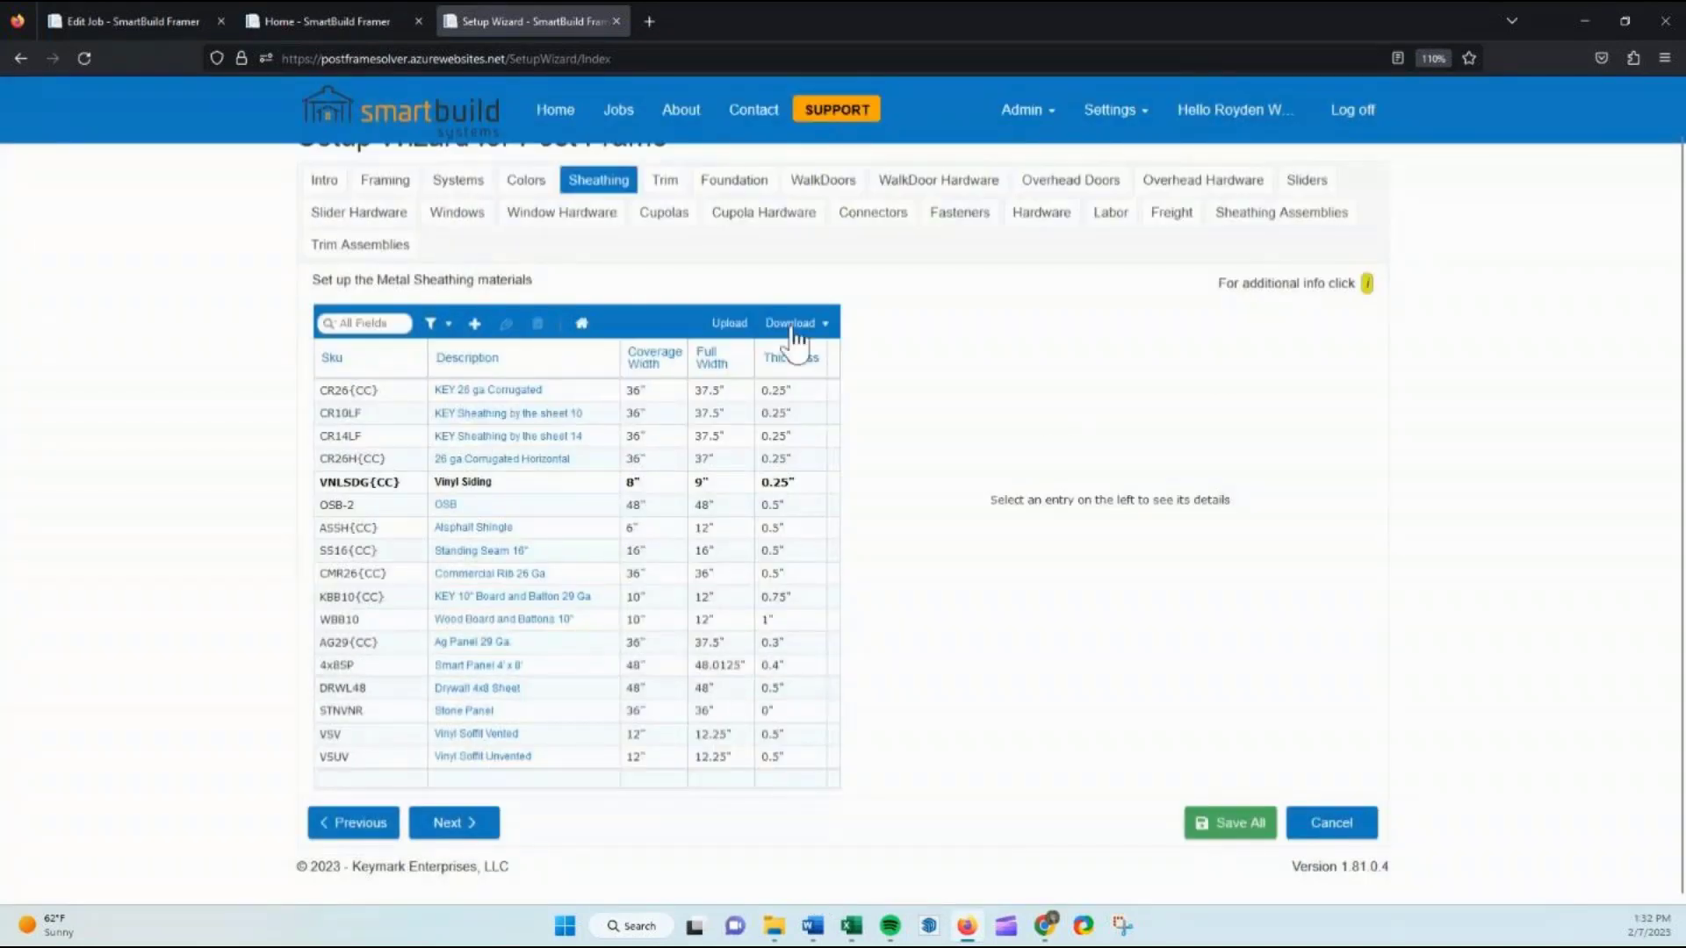
Start a new trim material in the Setup Wizard's trim list and give it the SKU VC
{"action": "left_click", "coordinate": [667, 184]}
{"action": "scroll", "coordinate": [562, 562], "scroll_direction": "down", "scroll_amount": 5}
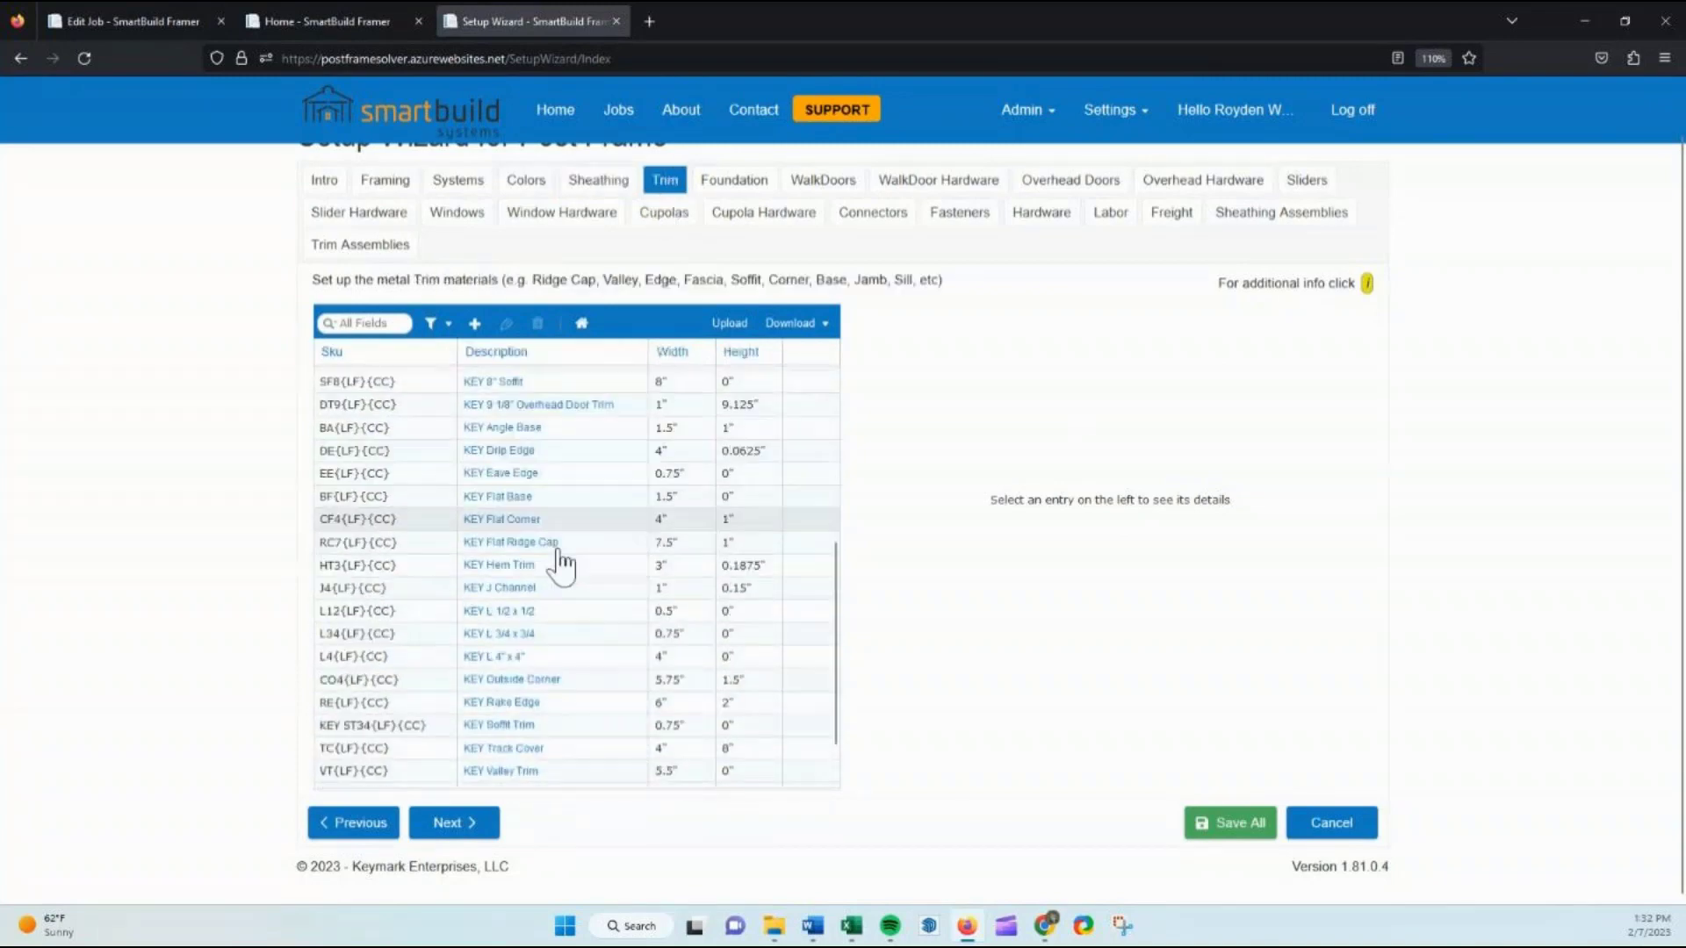
{"action": "scroll", "coordinate": [553, 729], "scroll_direction": "up", "scroll_amount": 5}
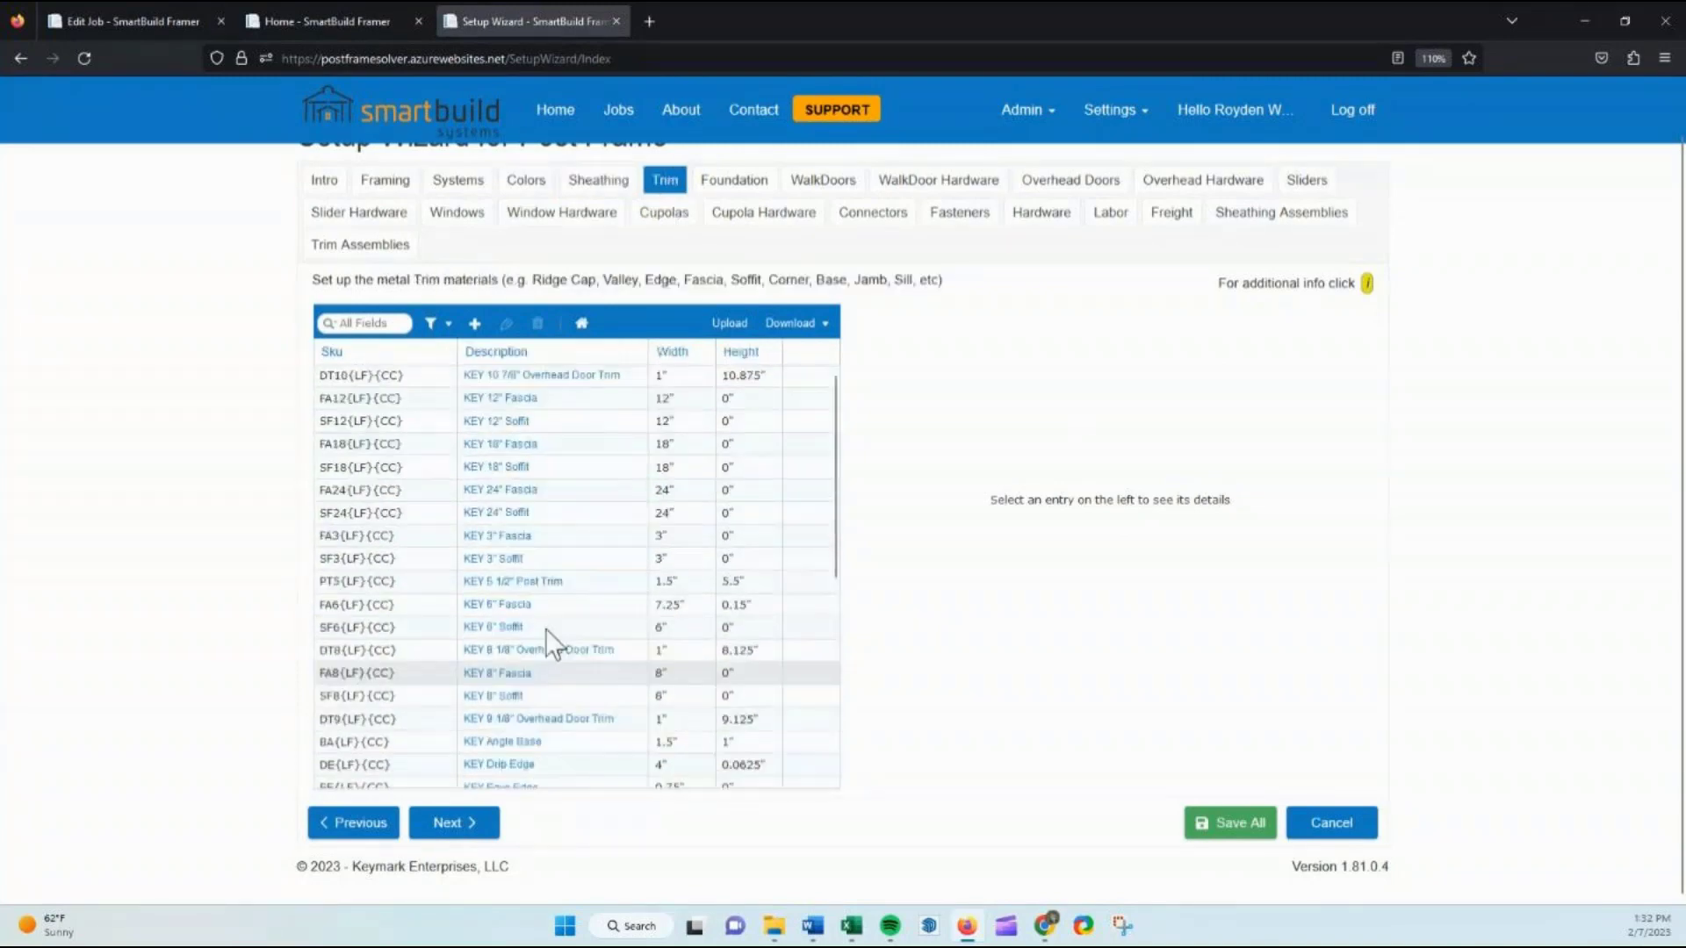
{"action": "scroll", "coordinate": [546, 582], "scroll_direction": "up", "scroll_amount": 1}
{"action": "scroll", "coordinate": [579, 702], "scroll_direction": "down", "scroll_amount": 5}
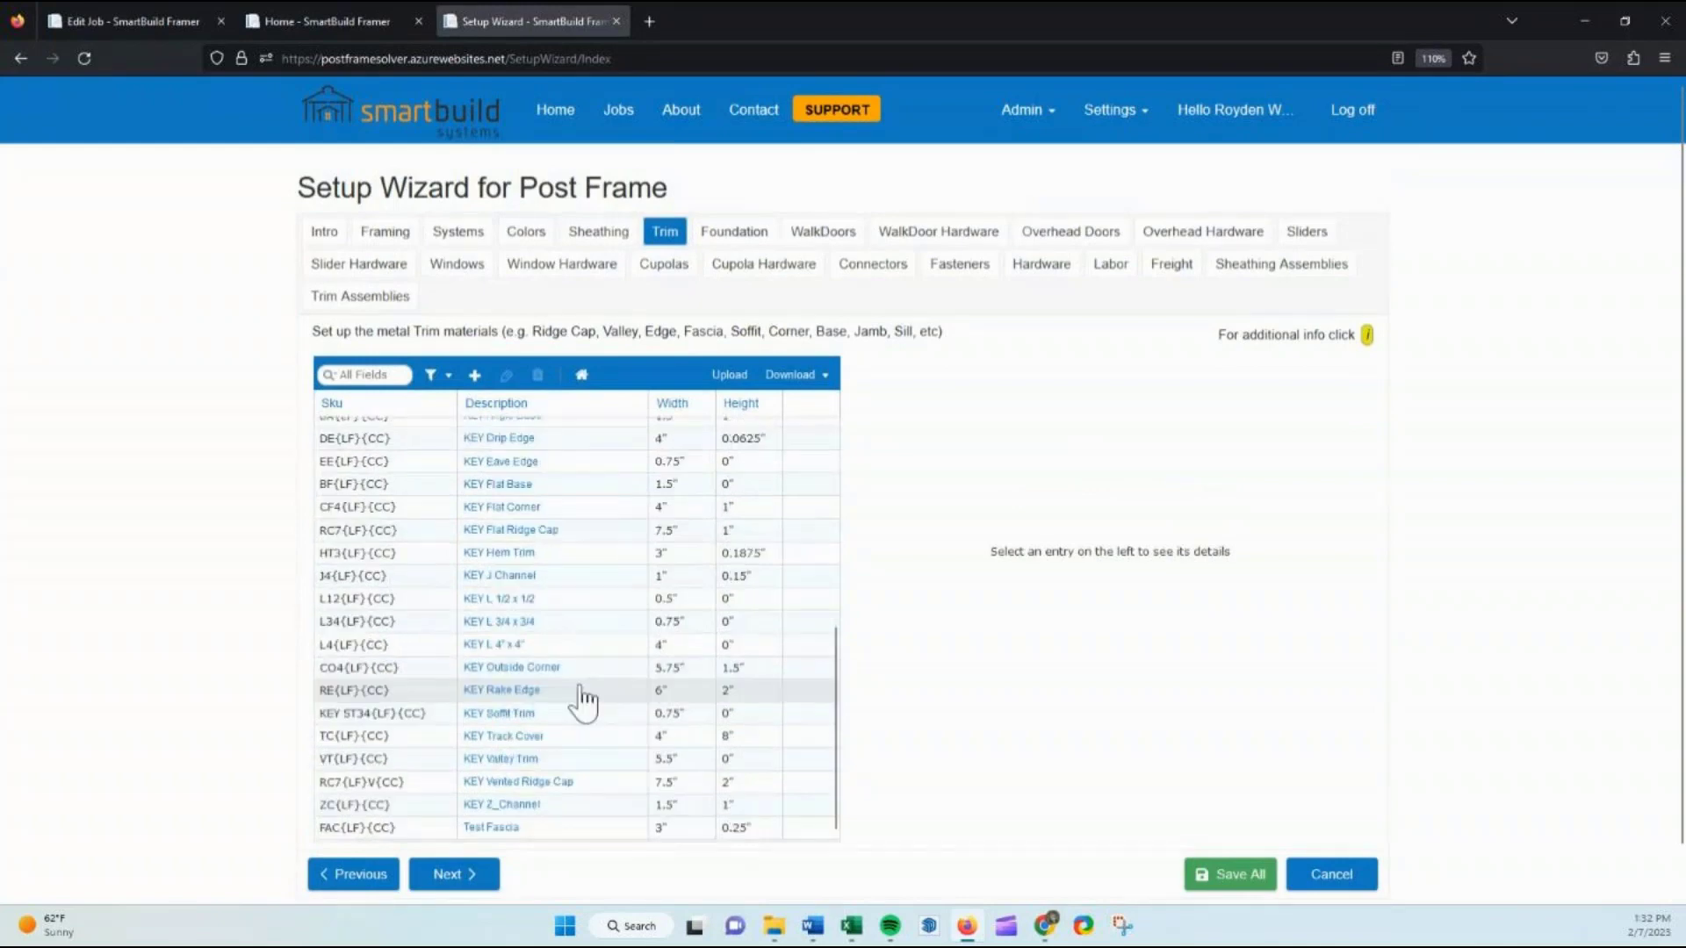
{"action": "left_click", "coordinate": [474, 374]}
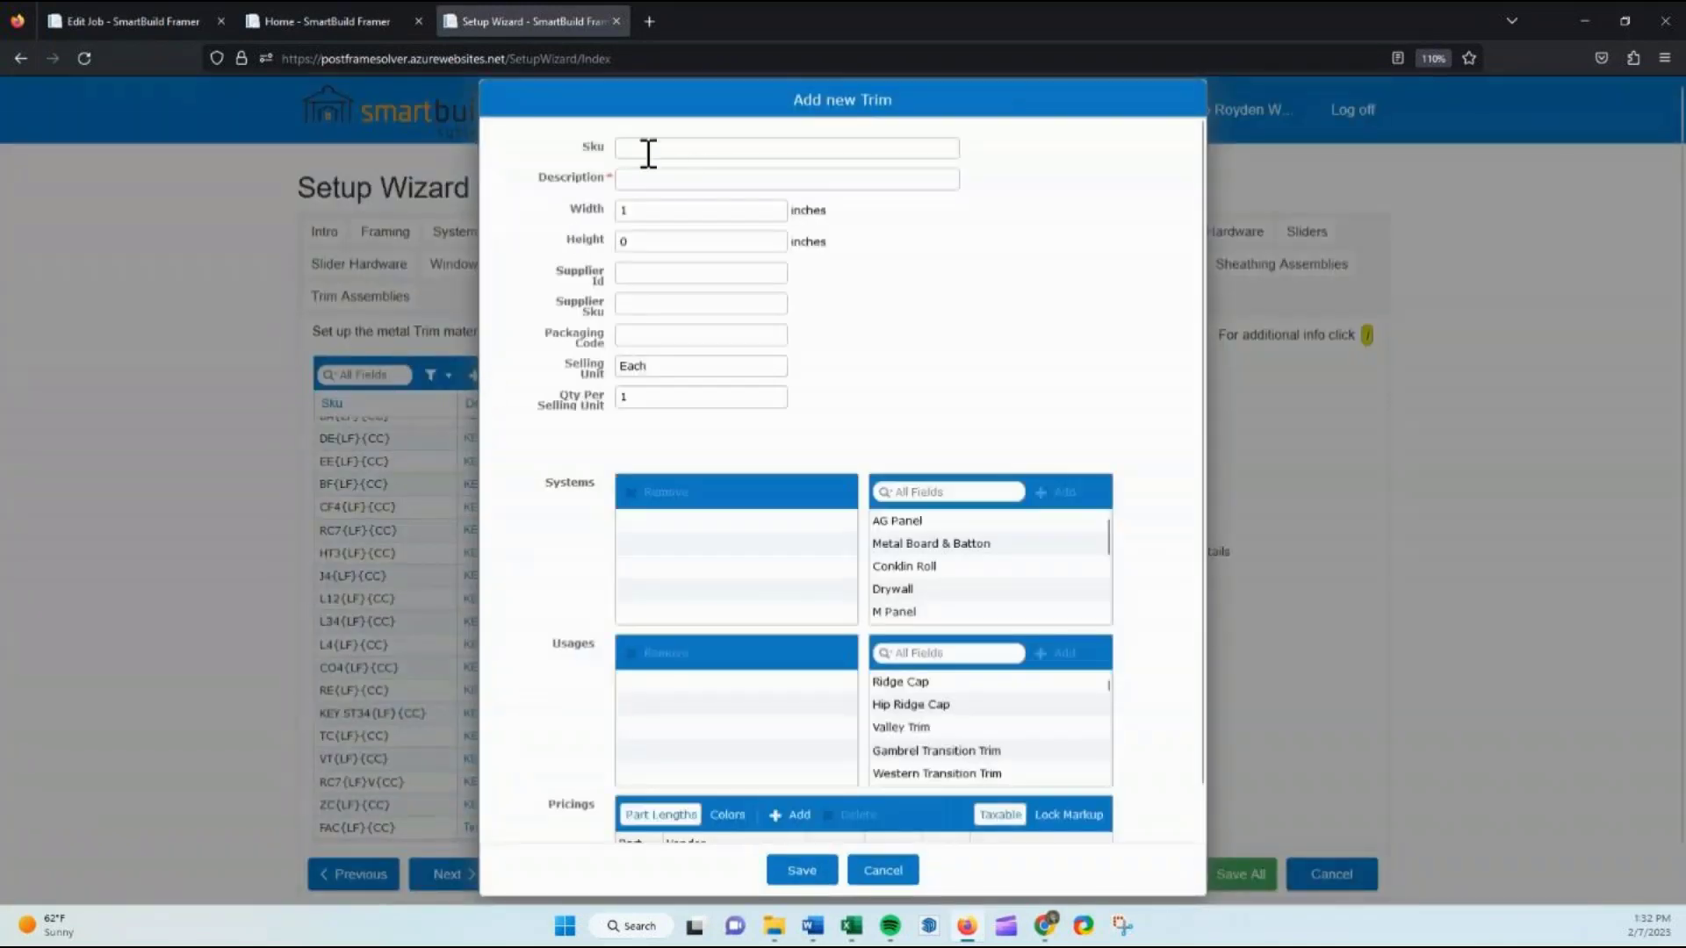
{"action": "left_click", "coordinate": [648, 151]}
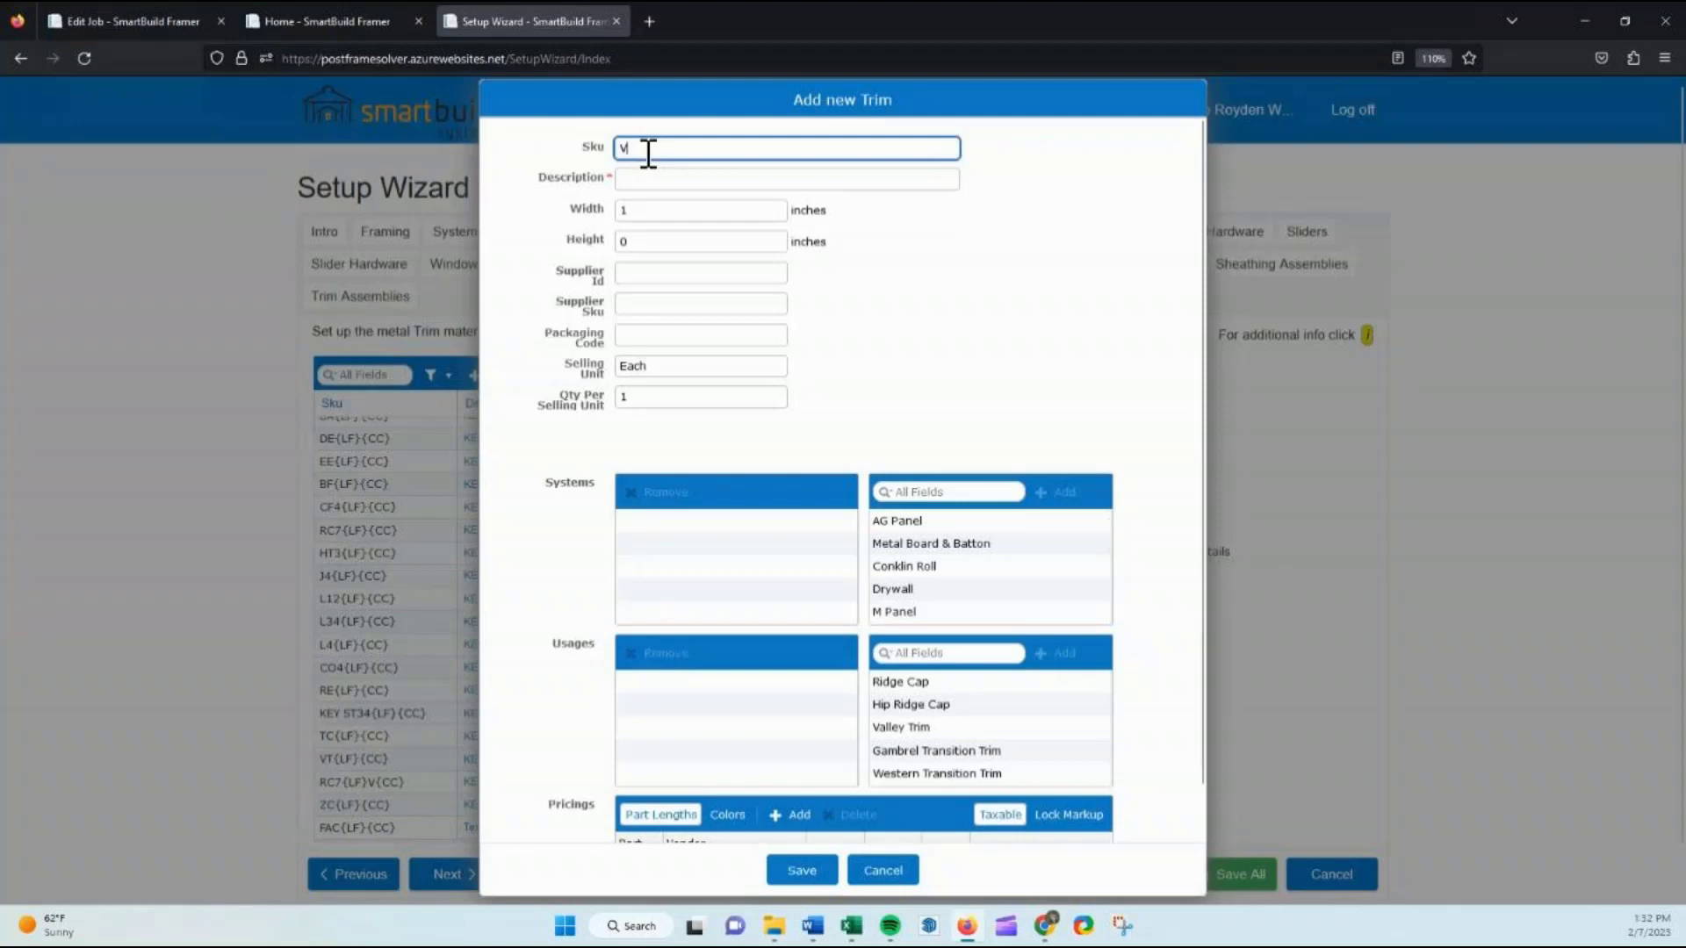
{"action": "type", "text": "VC"}
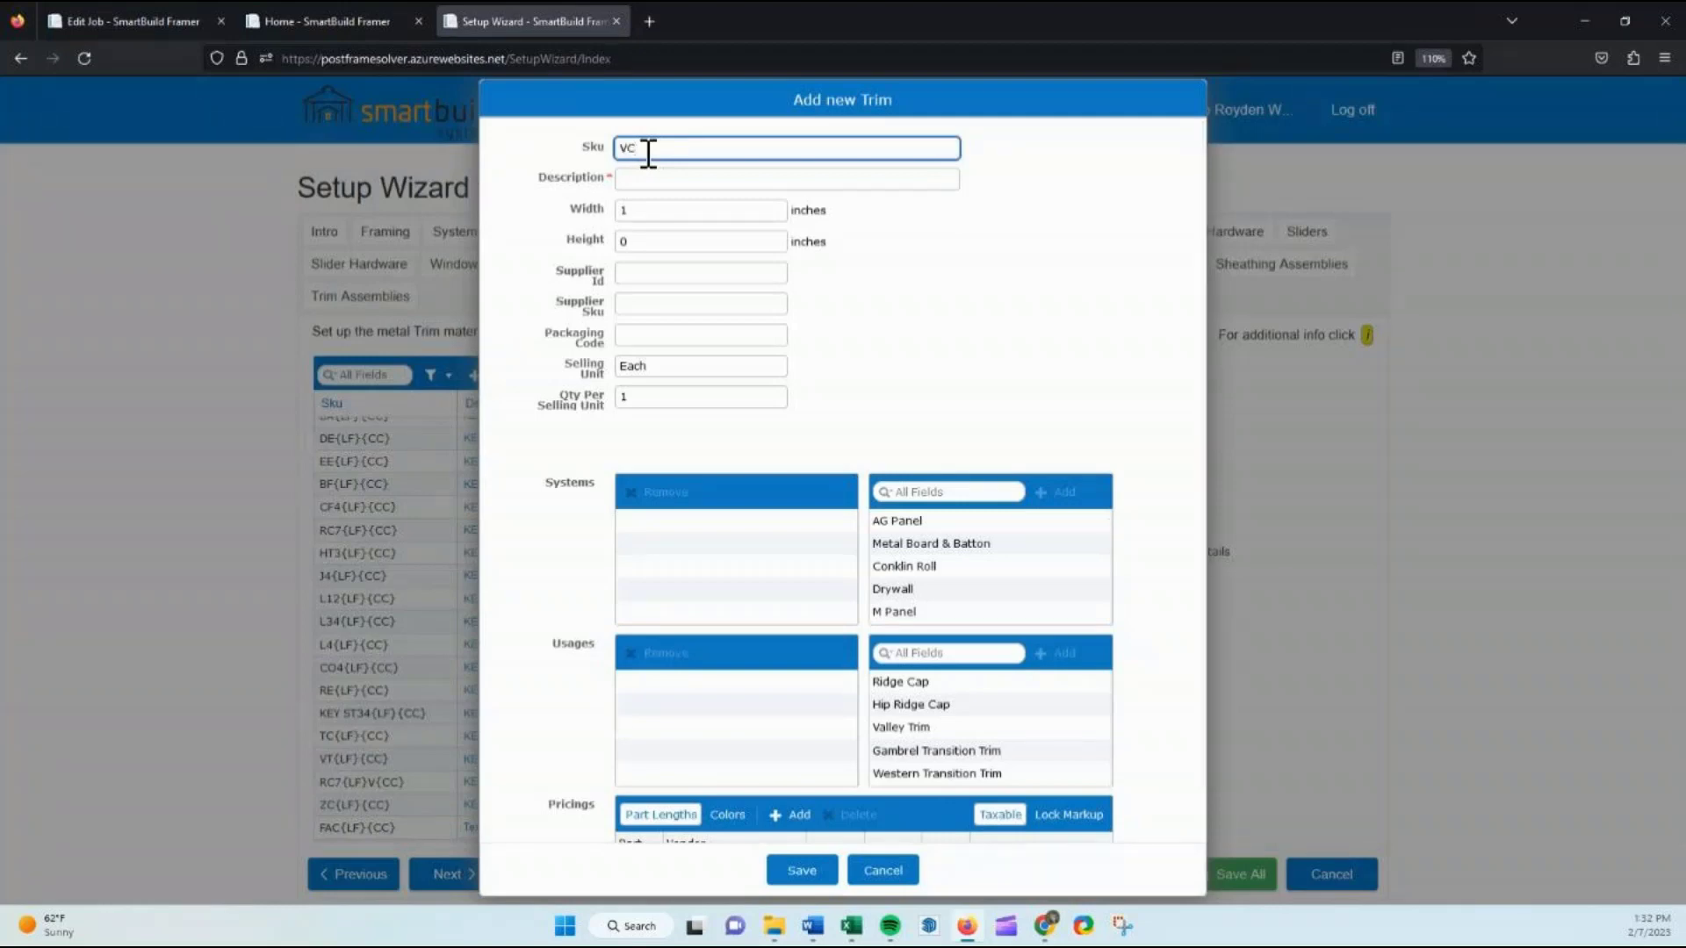
Describe the new trim as Vinyl Corner and set its width to 3 inches
{"action": "left_click", "coordinate": [649, 178]}
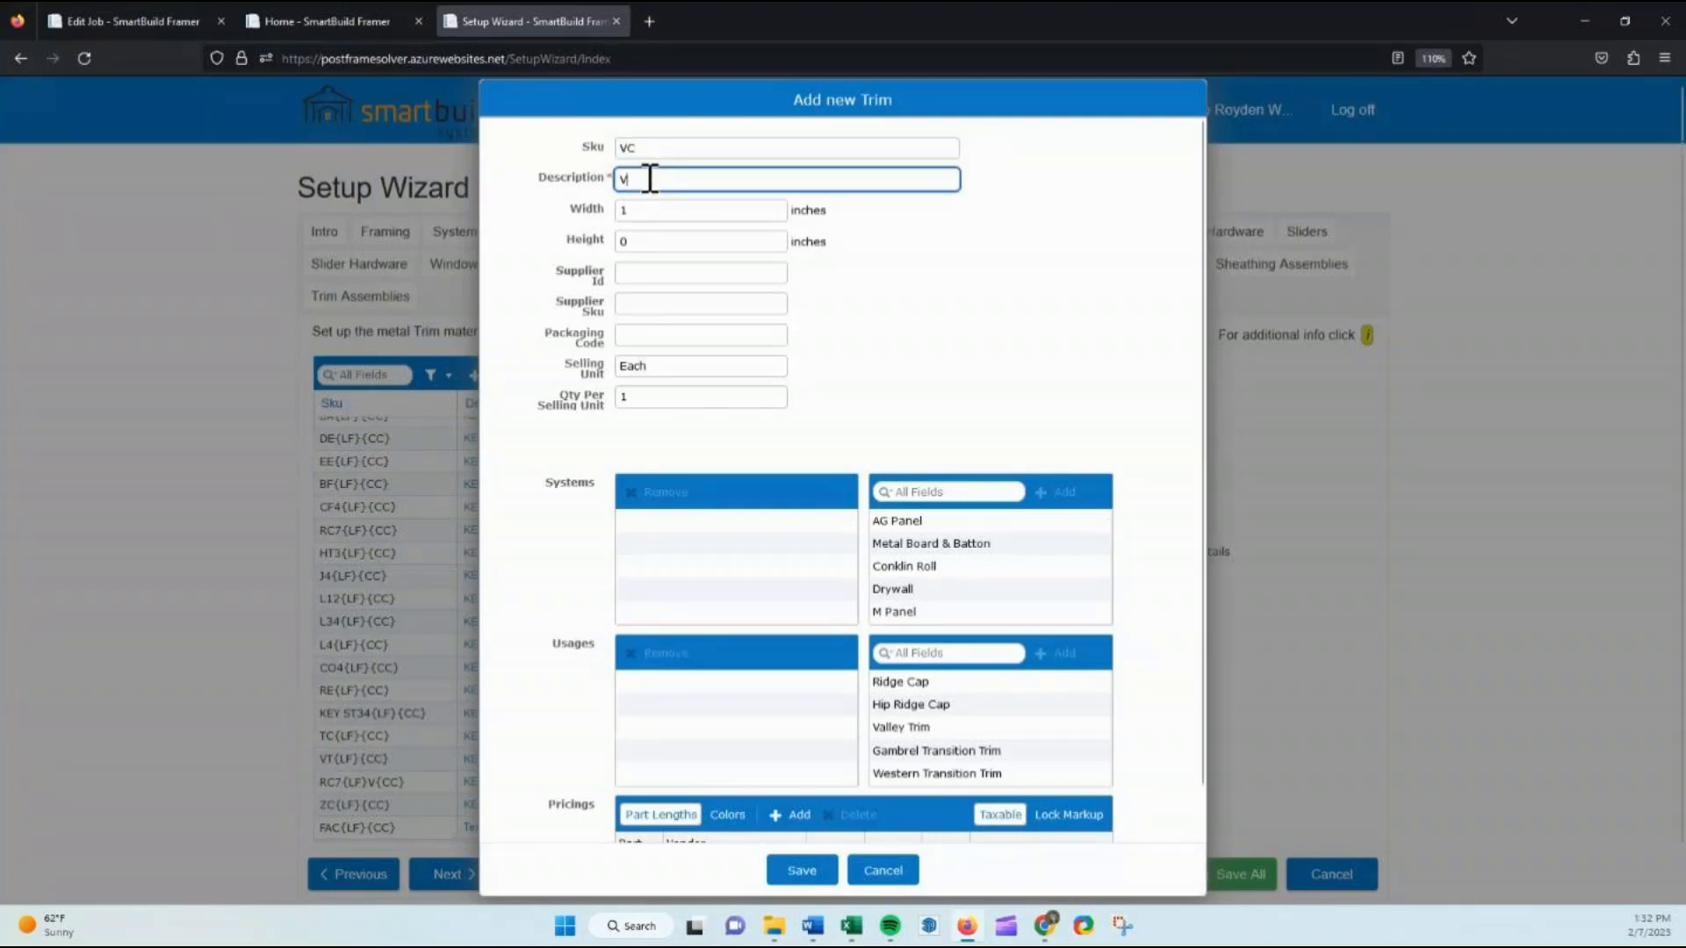
{"action": "type", "text": "Vinyl"}
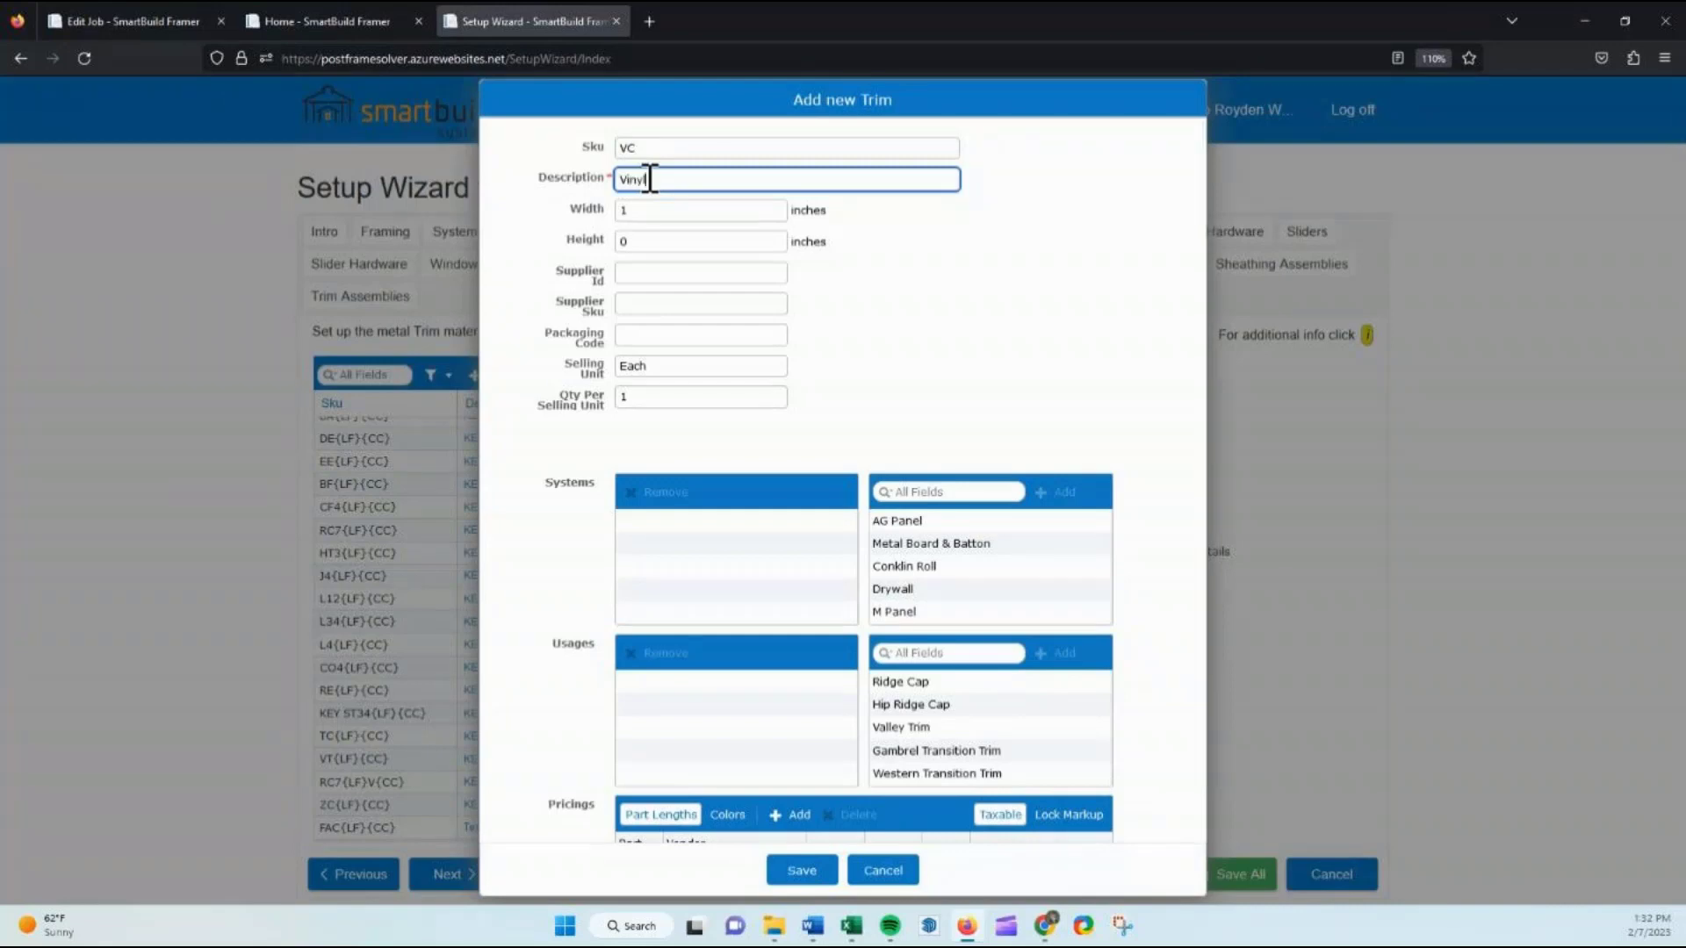
{"action": "type", "text": " Com"}
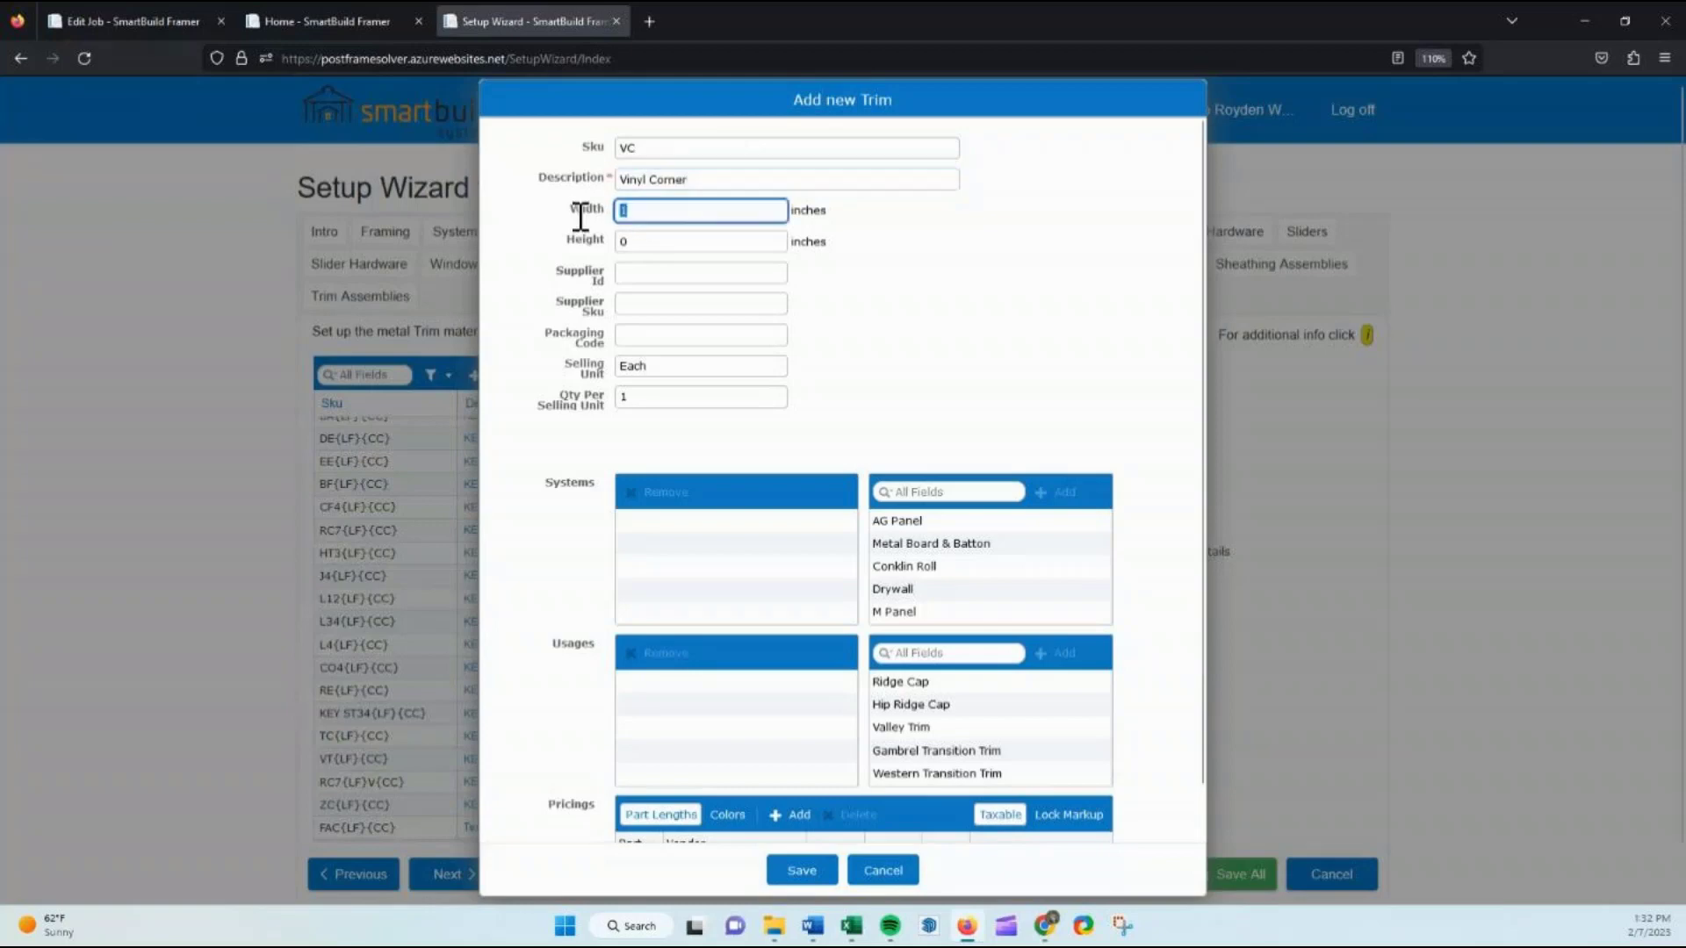
{"action": "key", "text": "Tab"}
{"action": "type", "text": "3"}
{"action": "key", "text": "Tab"}
{"action": "left_click", "coordinate": [970, 328]}
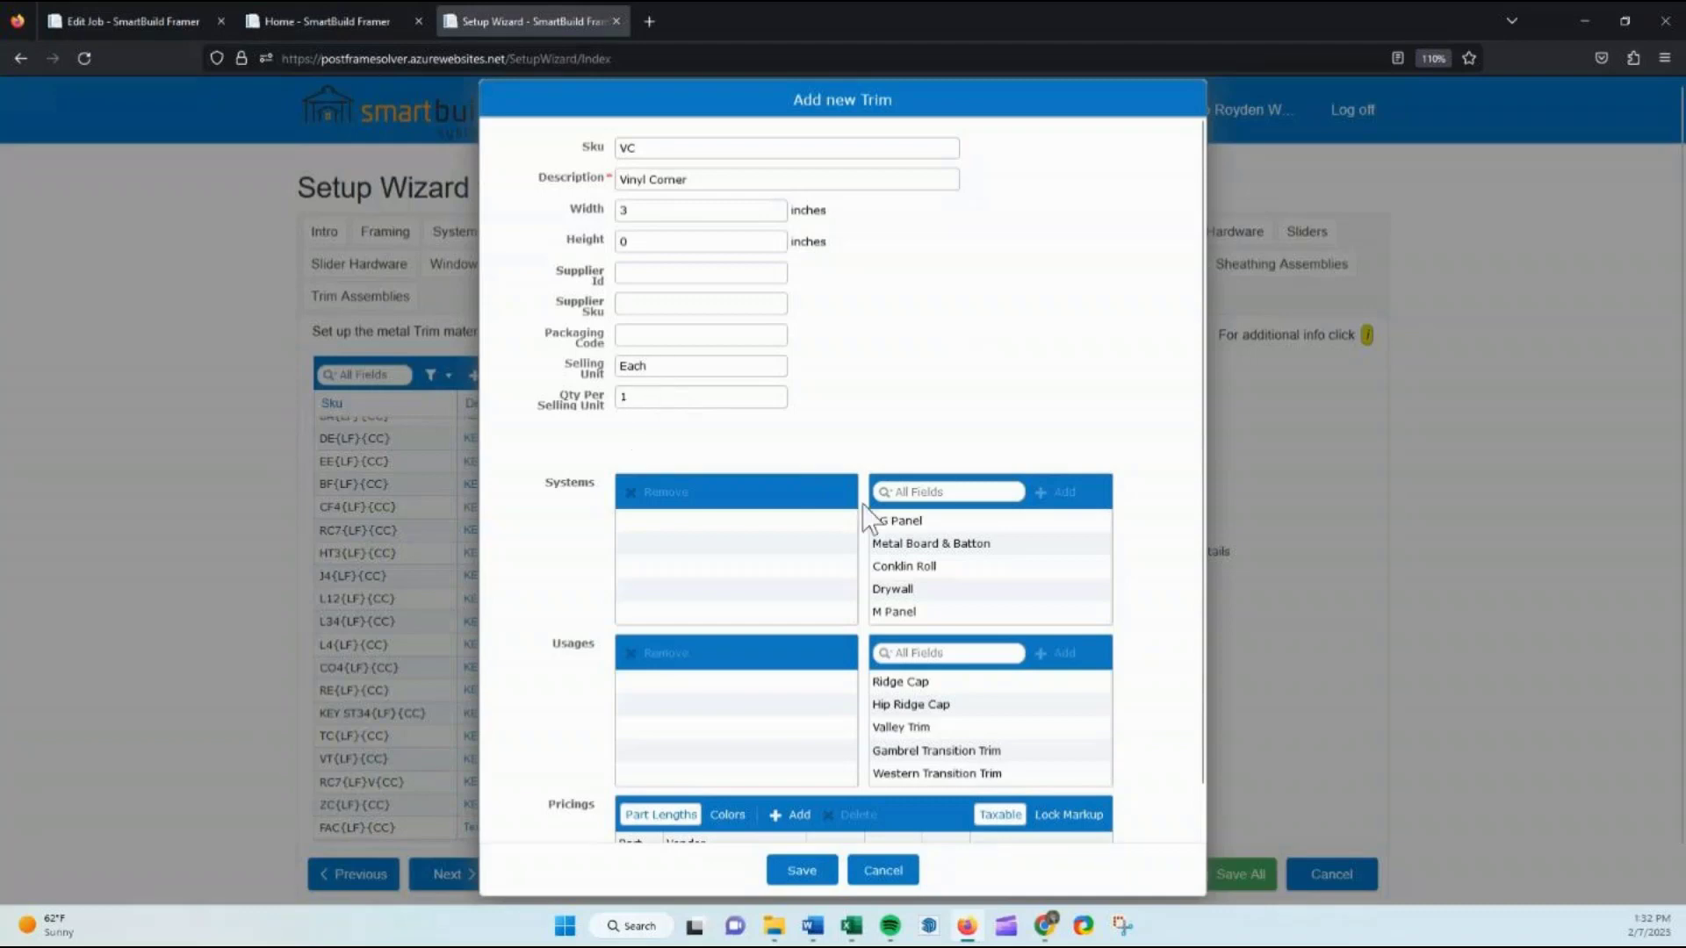
Assign the Vinyl system to the Vinyl Corner trim
{"action": "scroll", "coordinate": [928, 590], "scroll_direction": "down", "scroll_amount": 2}
{"action": "scroll", "coordinate": [926, 590], "scroll_direction": "down", "scroll_amount": 1}
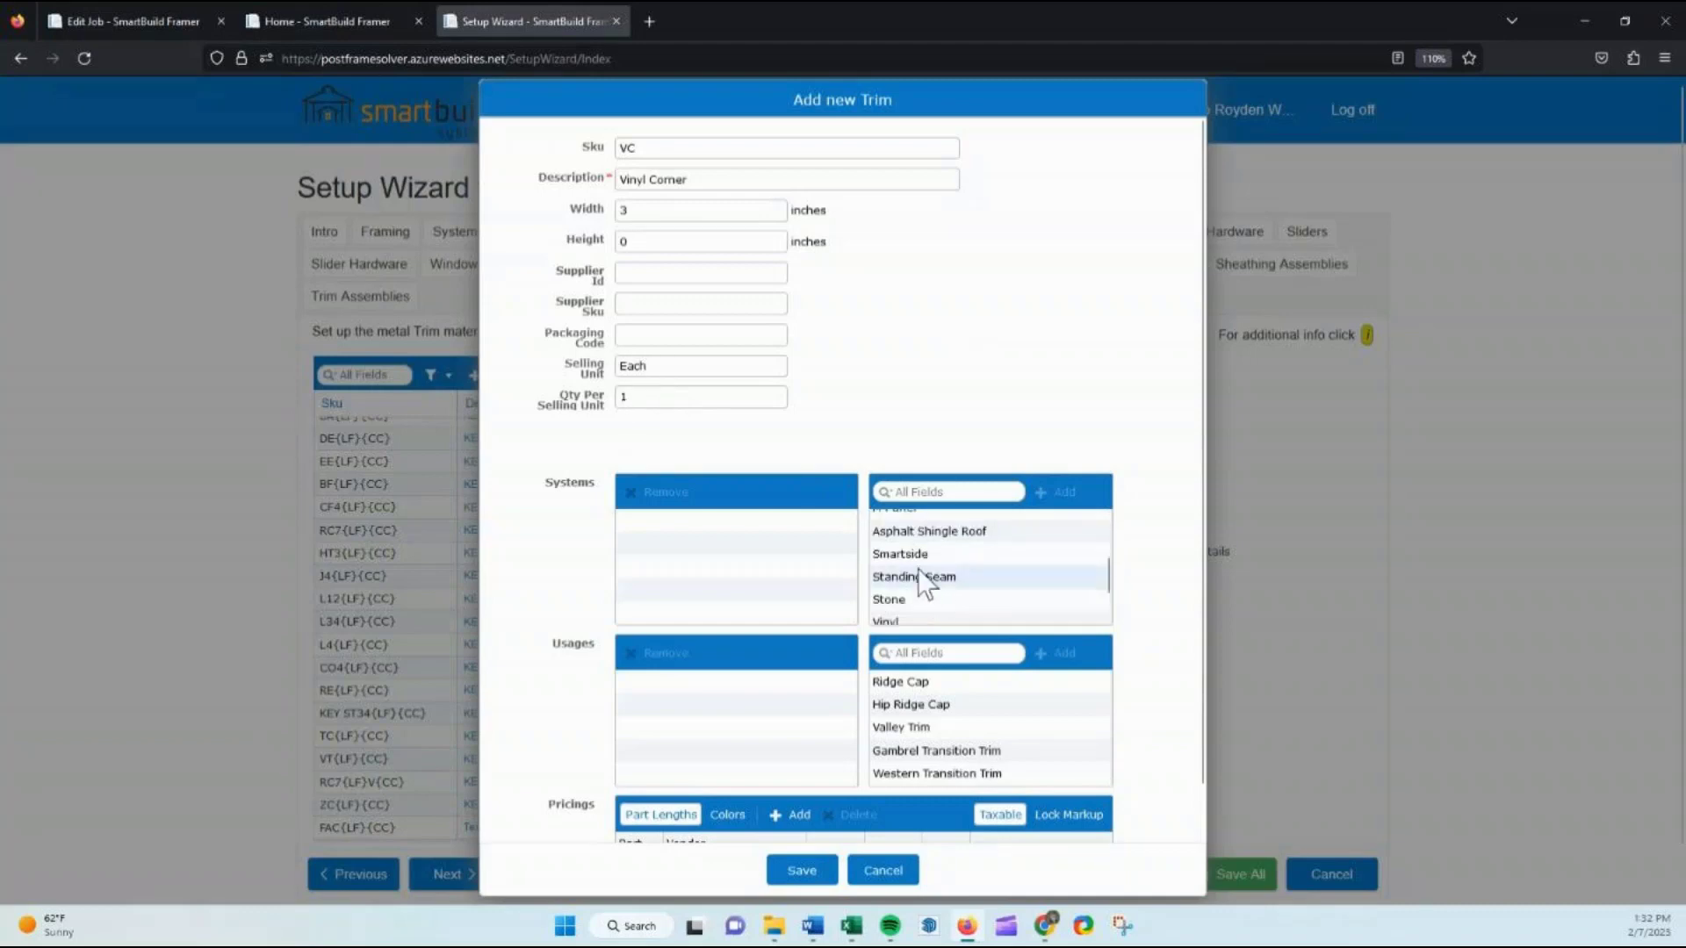
{"action": "left_click", "coordinate": [913, 622]}
{"action": "left_click", "coordinate": [1053, 493]}
Filter the available usages by "corner" and add Outside Corner and Wainscot Outside Corner to the new trim
{"action": "scroll", "coordinate": [764, 549], "scroll_direction": "down", "scroll_amount": 1}
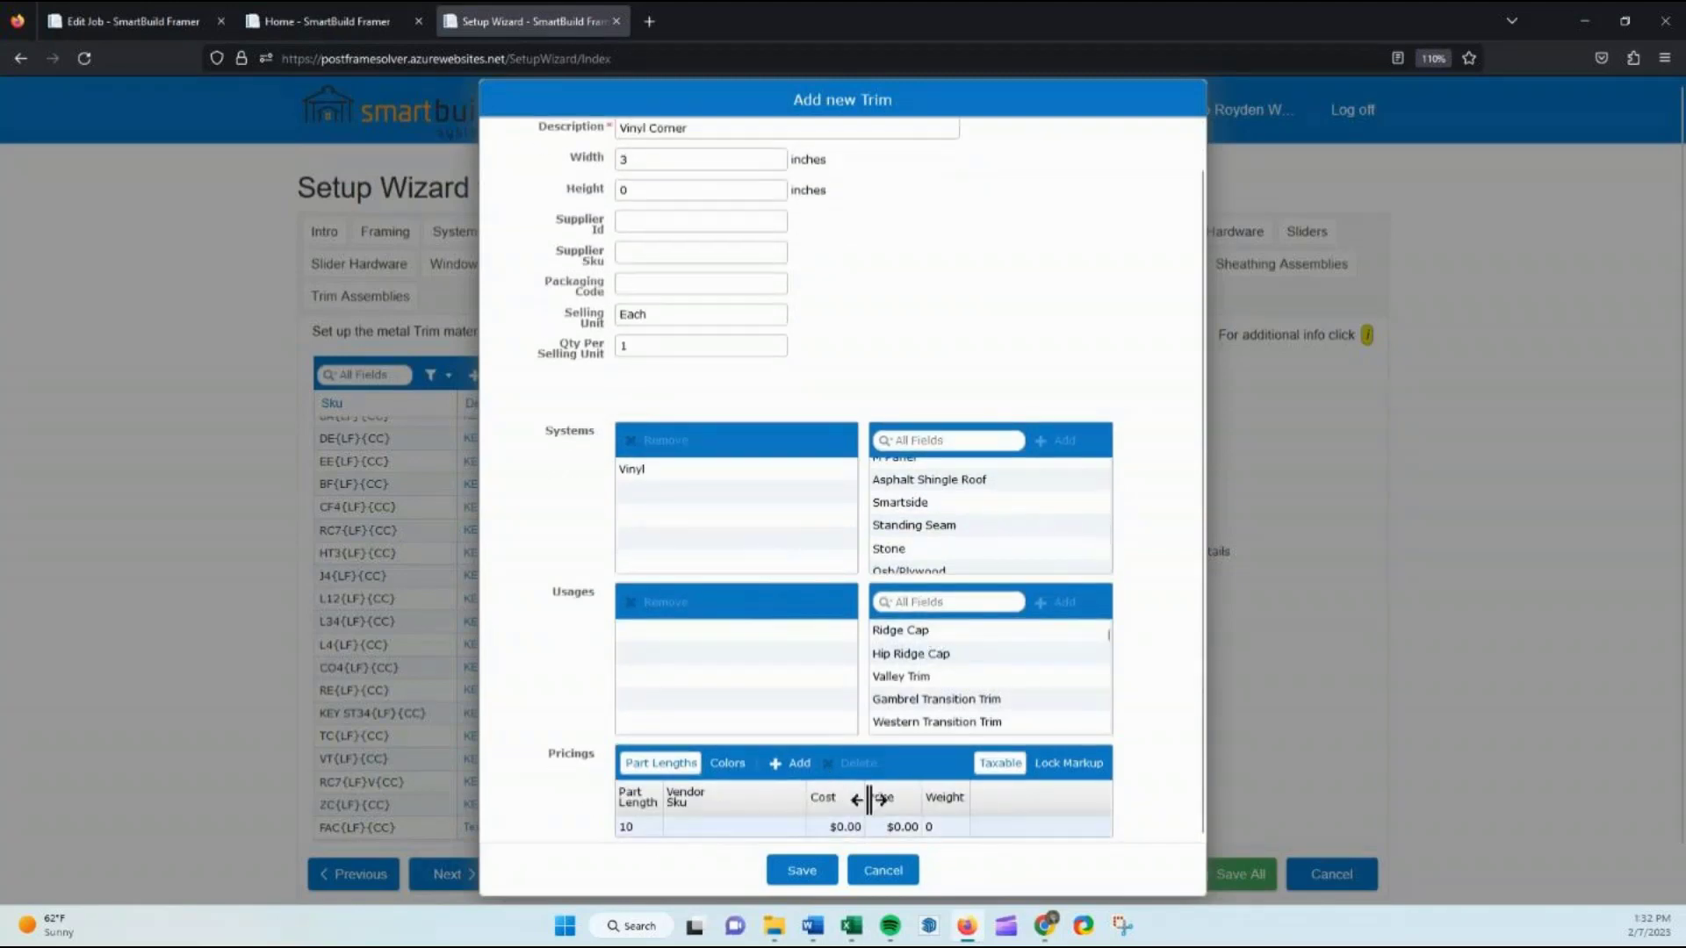
{"action": "left_click", "coordinate": [914, 604]}
{"action": "type", "text": "d"}
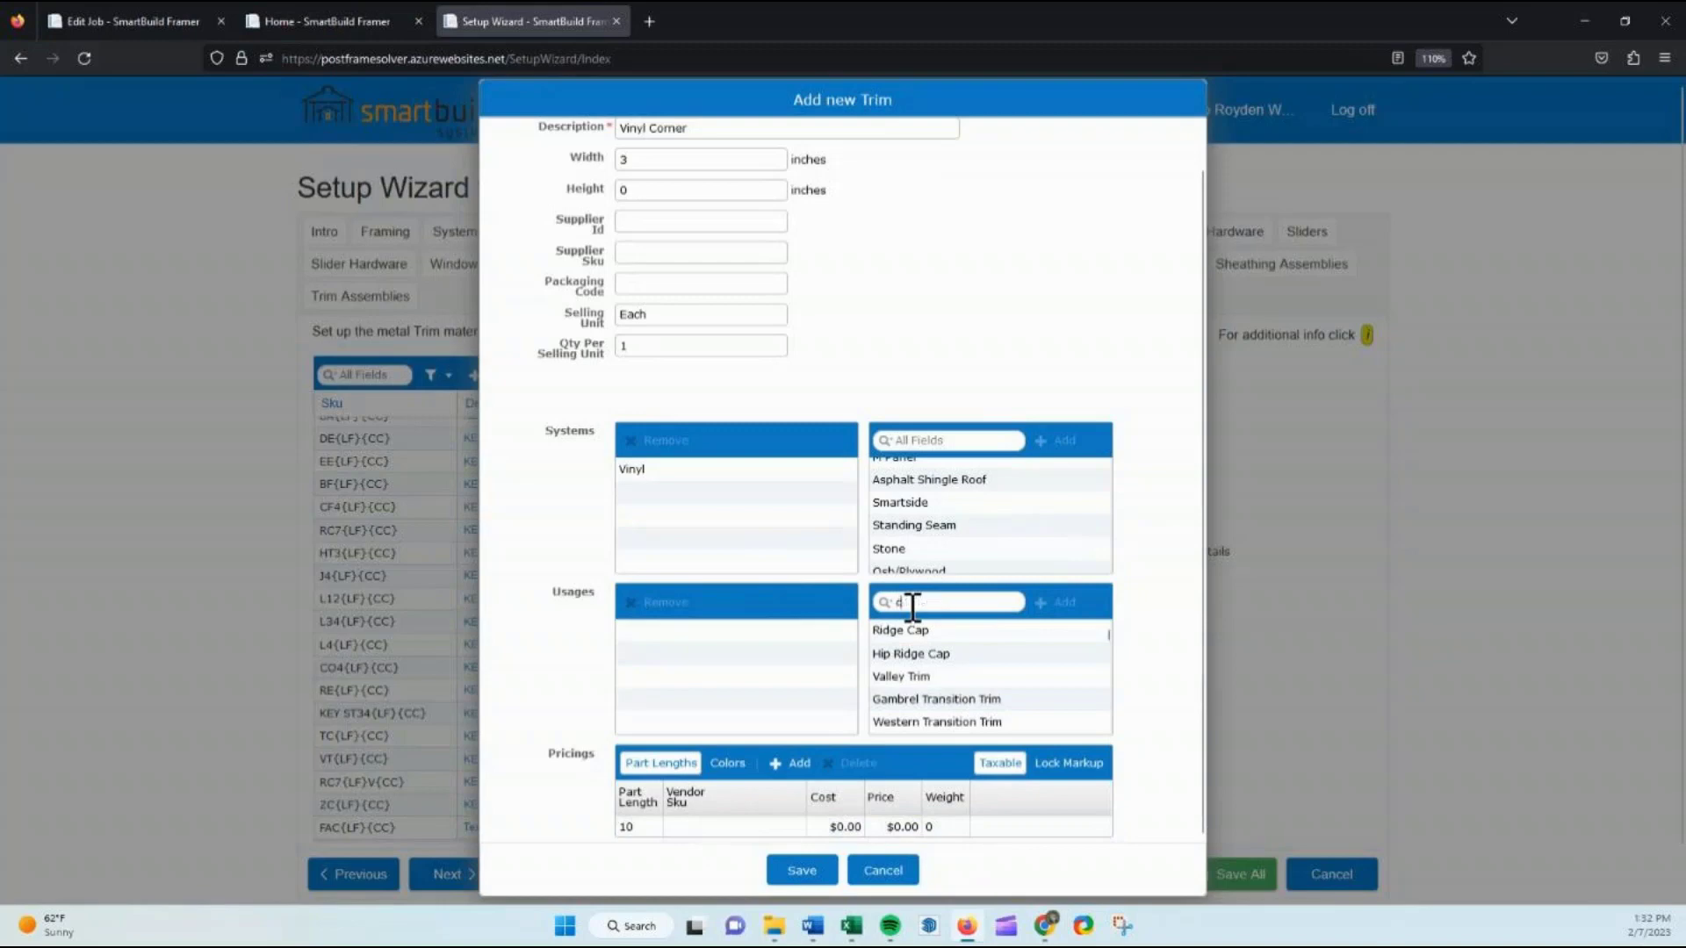
{"action": "type", "text": "orner"}
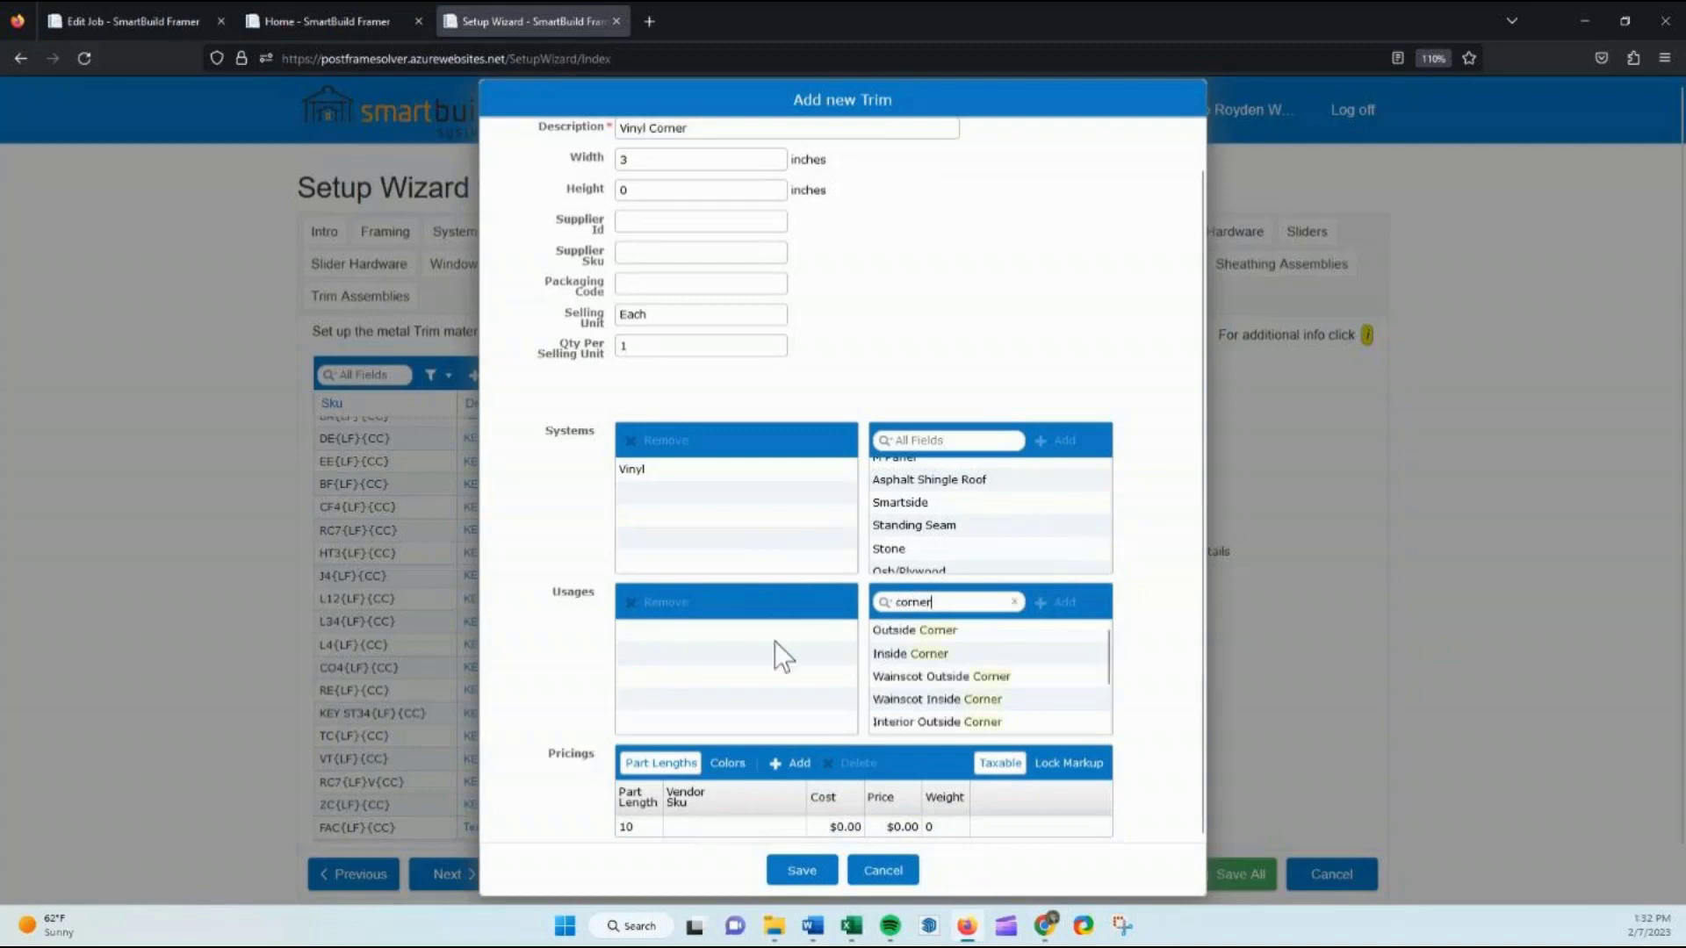
{"action": "left_click", "coordinate": [919, 639]}
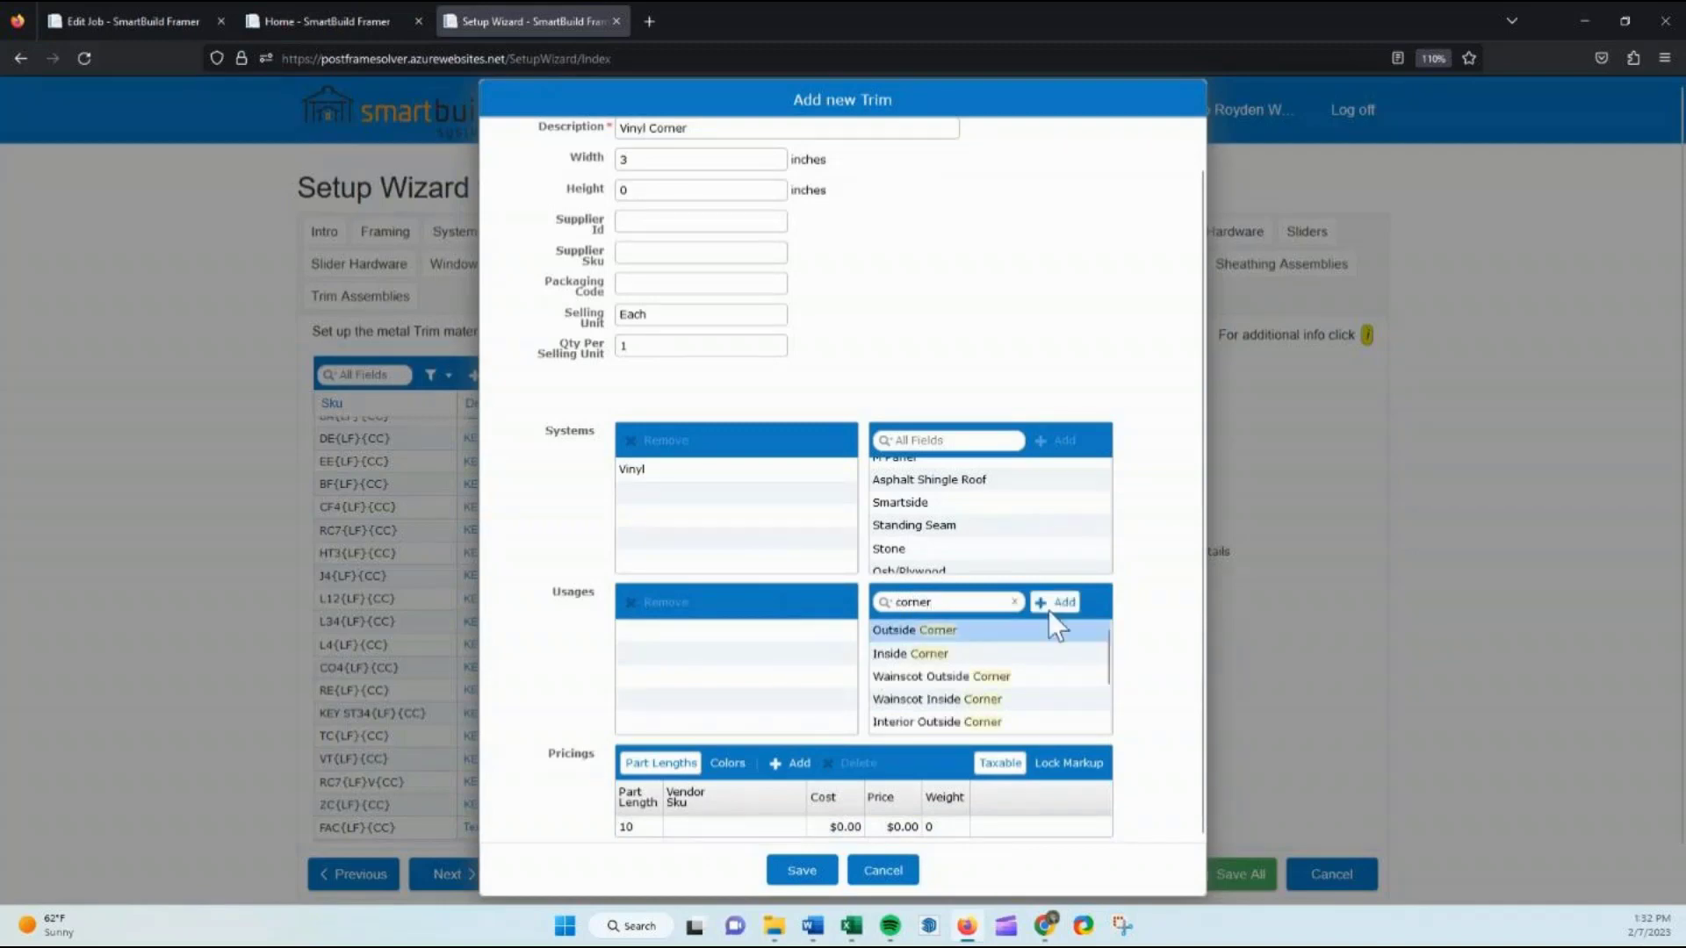
{"action": "left_click", "coordinate": [1051, 606]}
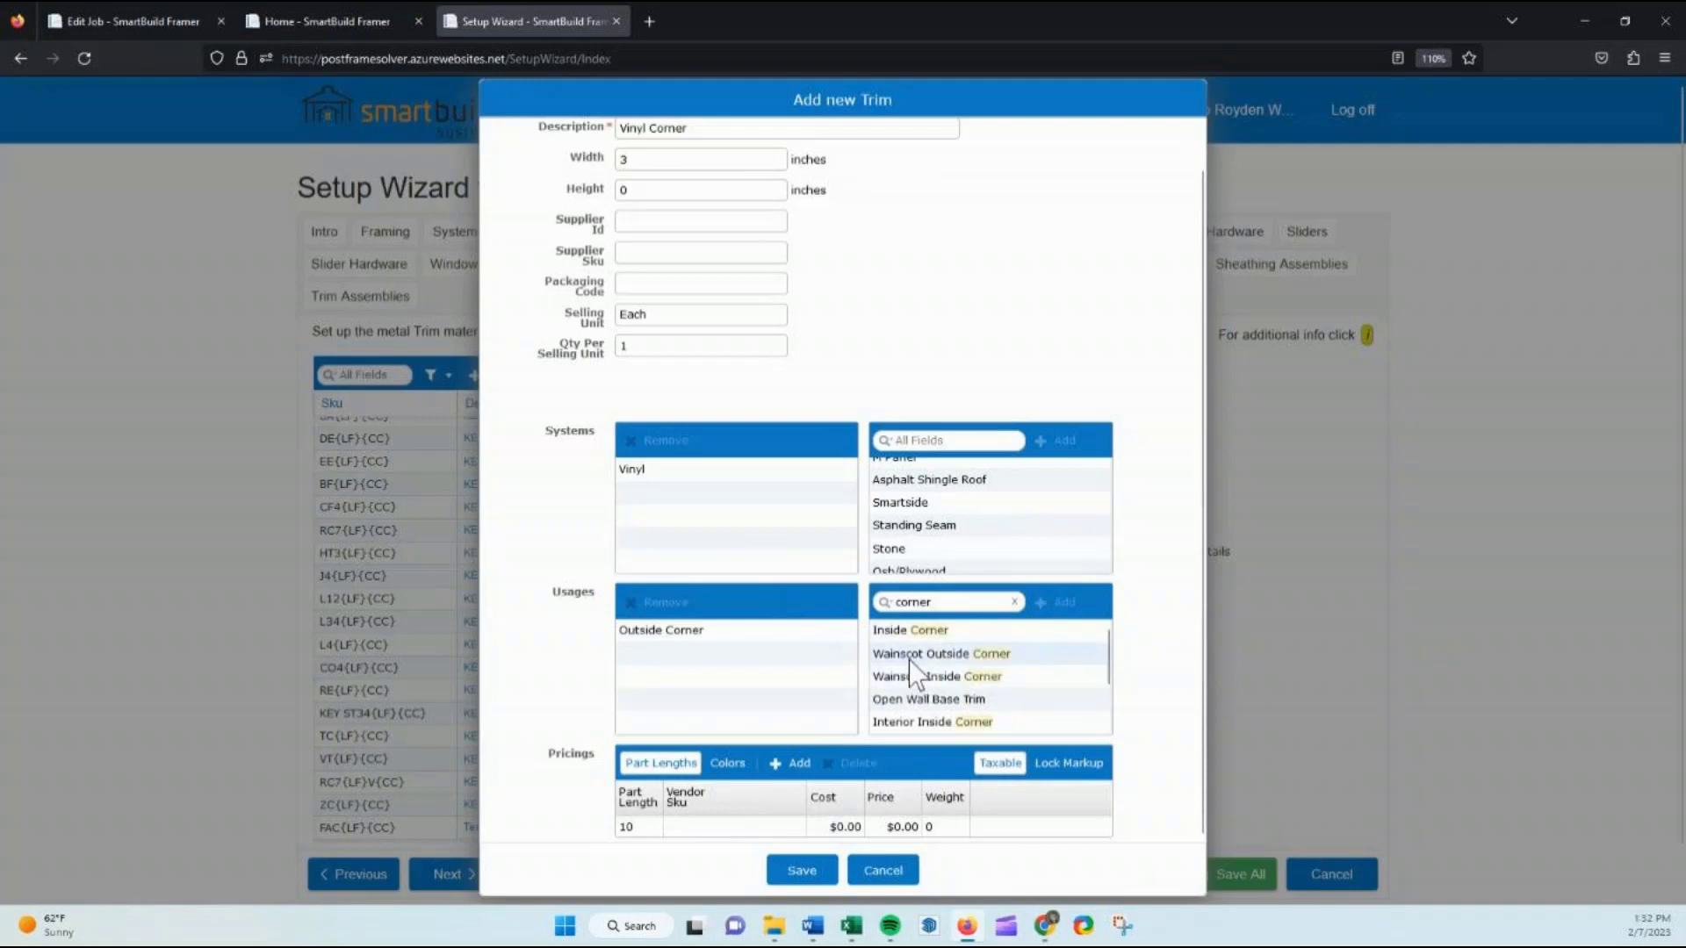
{"action": "left_click", "coordinate": [931, 654]}
{"action": "left_click", "coordinate": [1062, 604]}
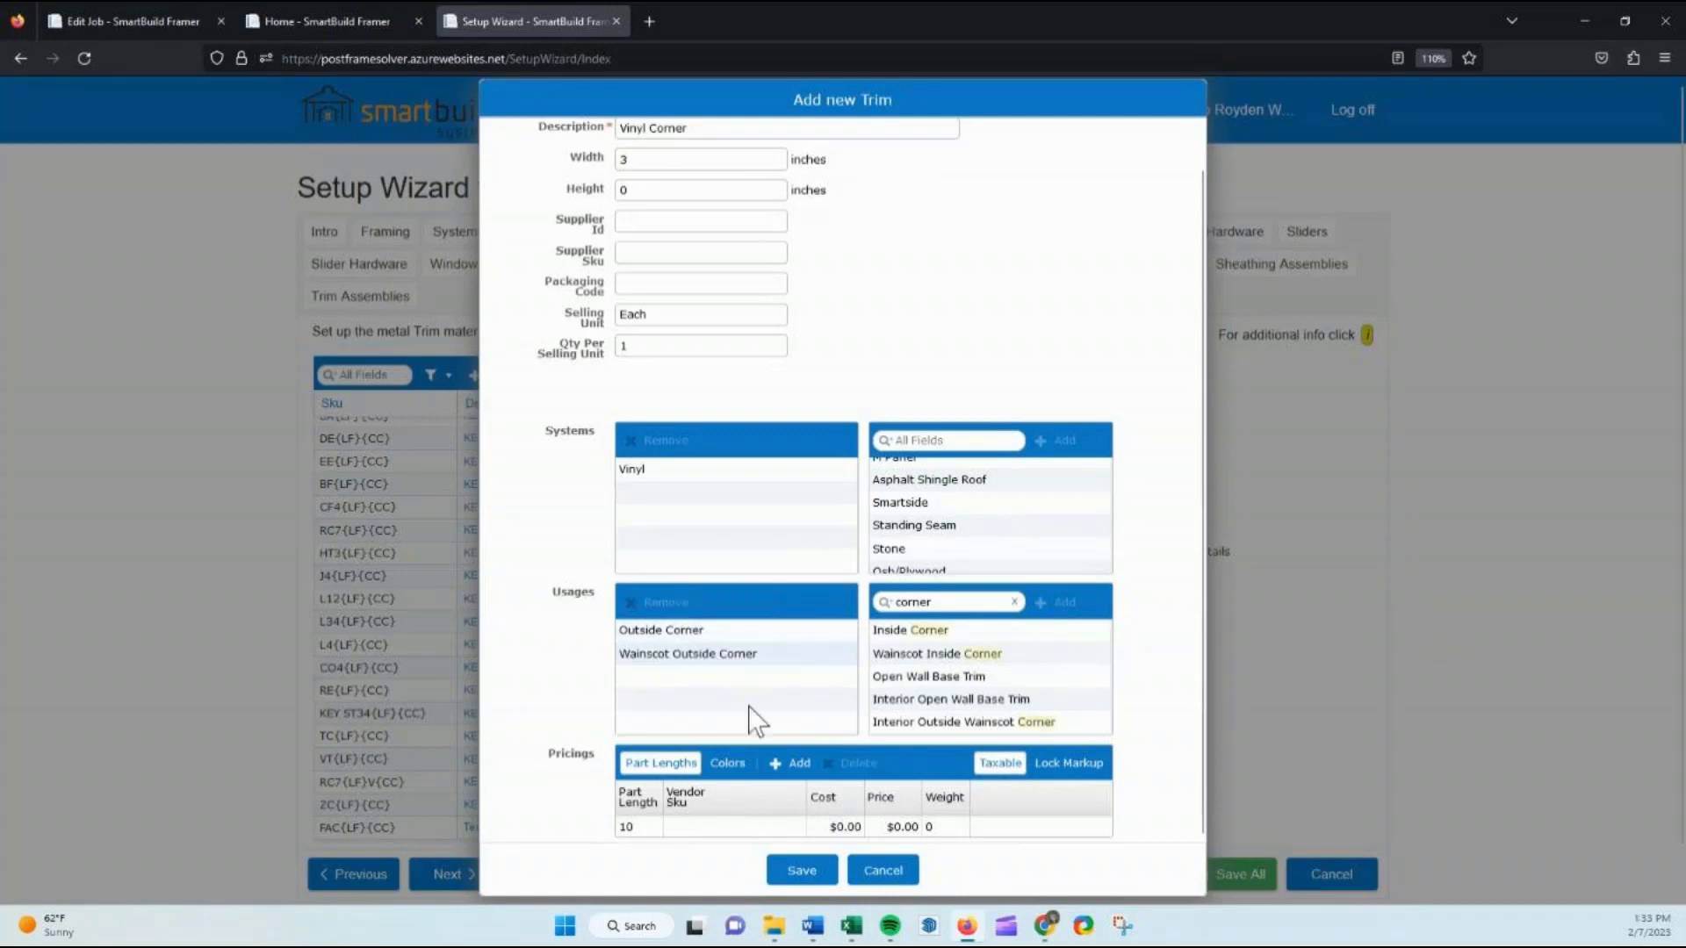
Set the cost and price of the Vinyl Corner's part length 10 to $15.00
{"action": "left_click", "coordinate": [846, 827]}
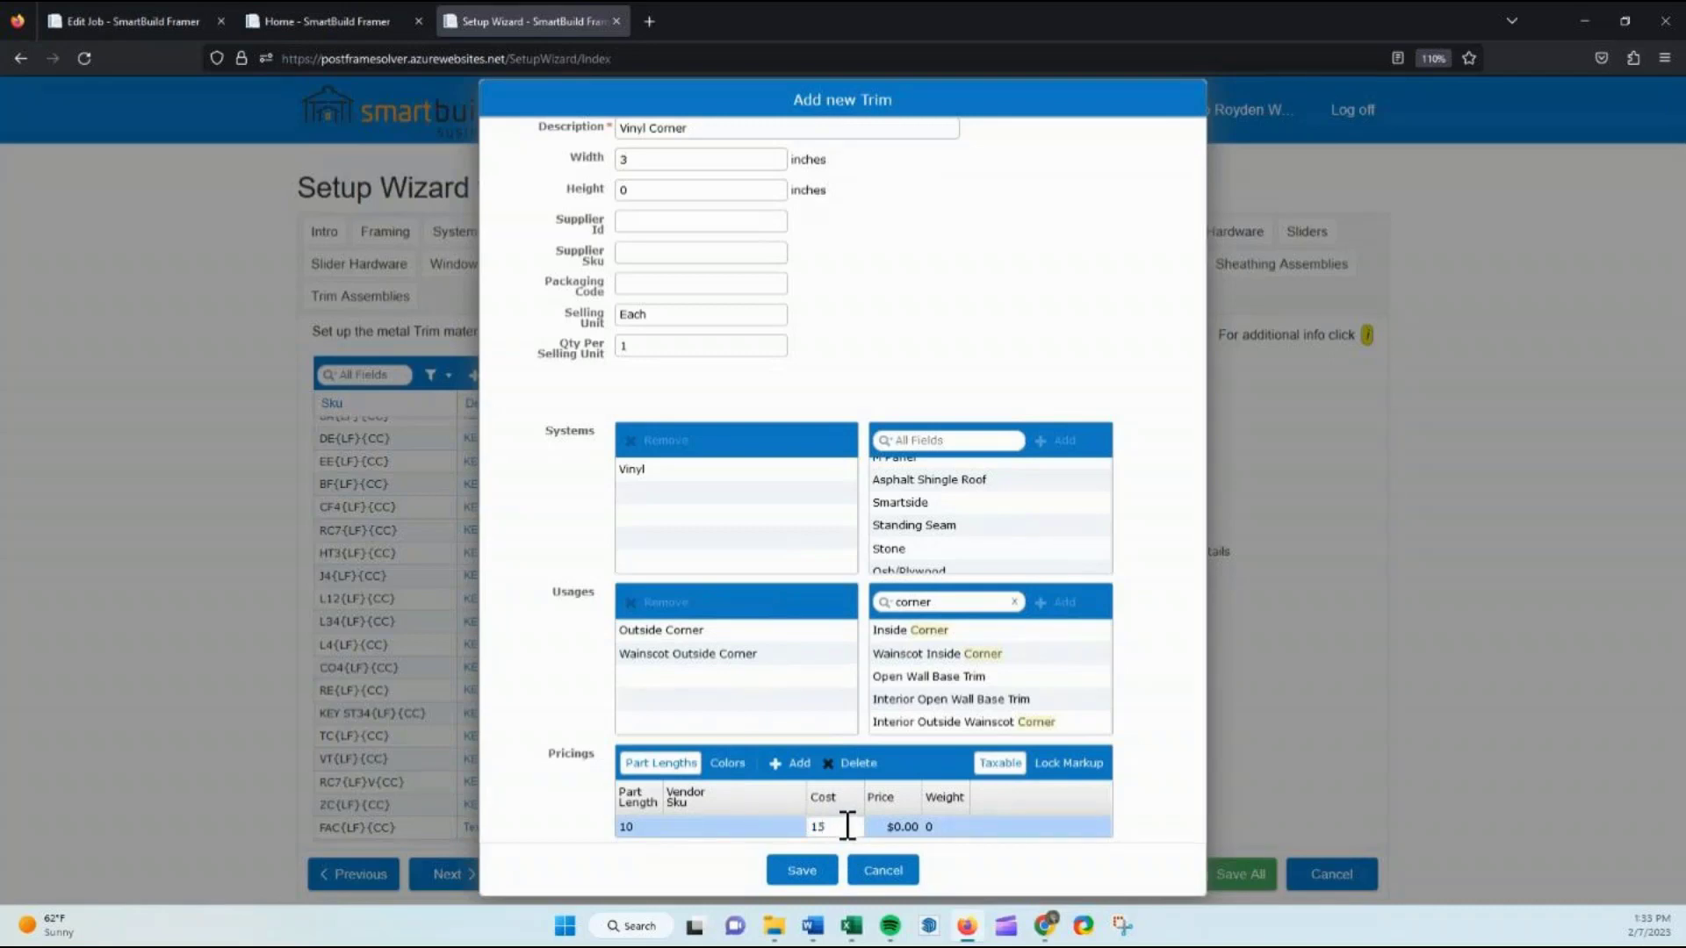
{"action": "left_click", "coordinate": [911, 827]}
{"action": "left_click", "coordinate": [991, 855]}
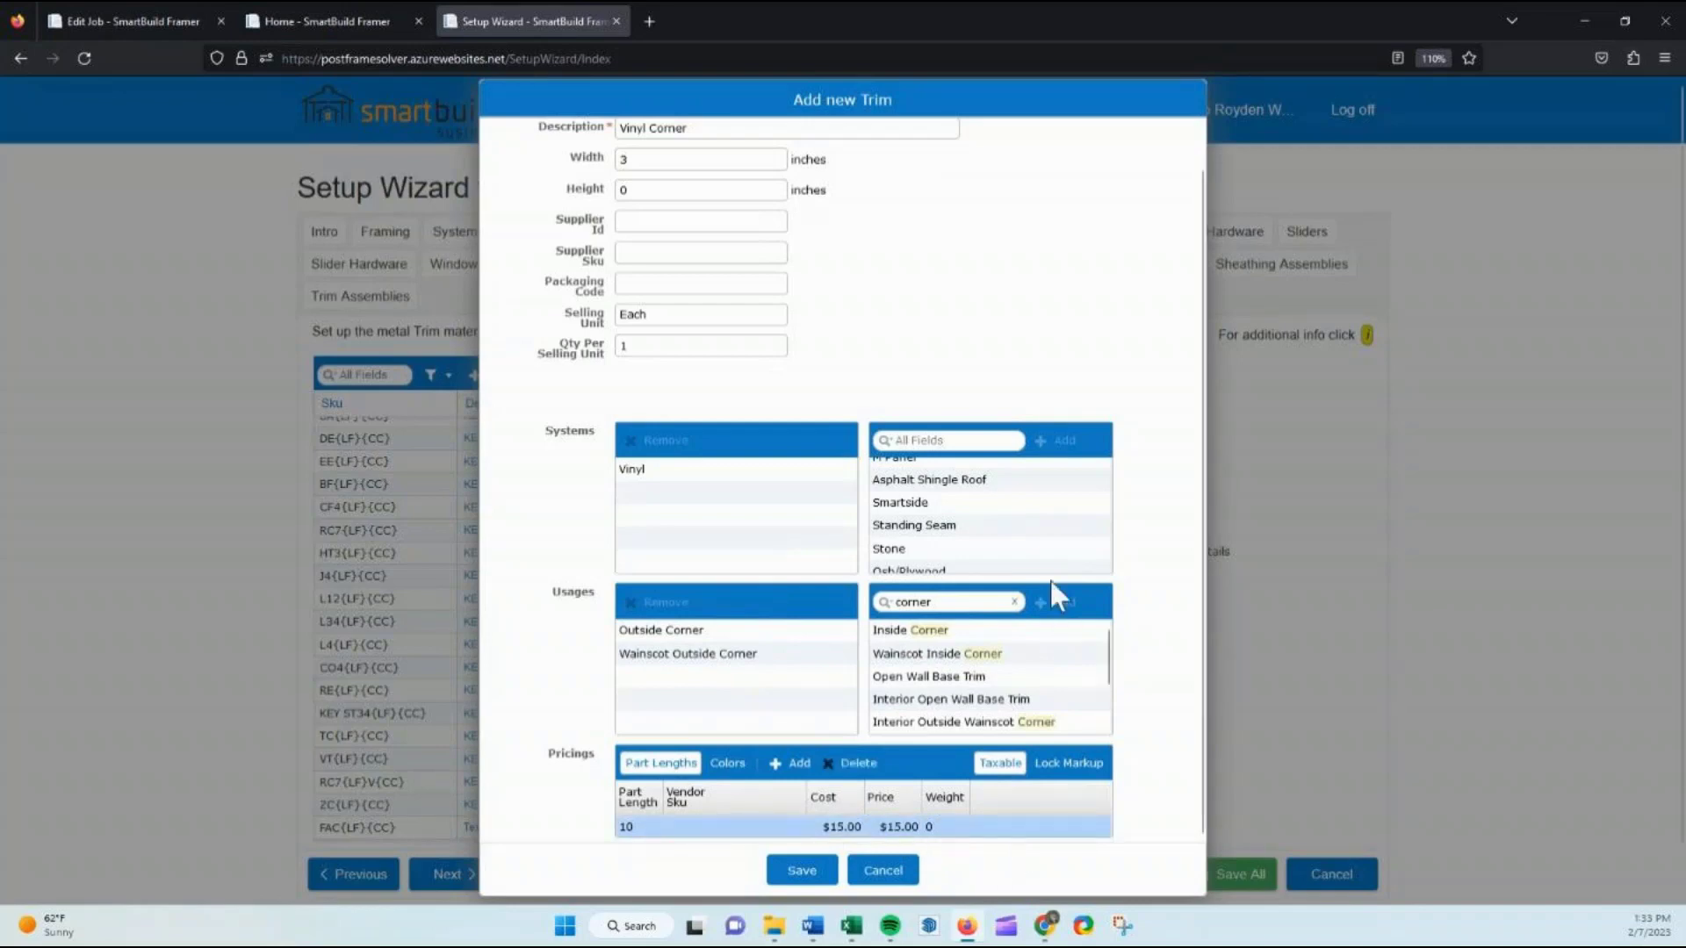
Turn on pricing by color for the Vinyl Corner trim, save it, and reopen it briefly to check its settings
{"action": "left_click", "coordinate": [728, 764]}
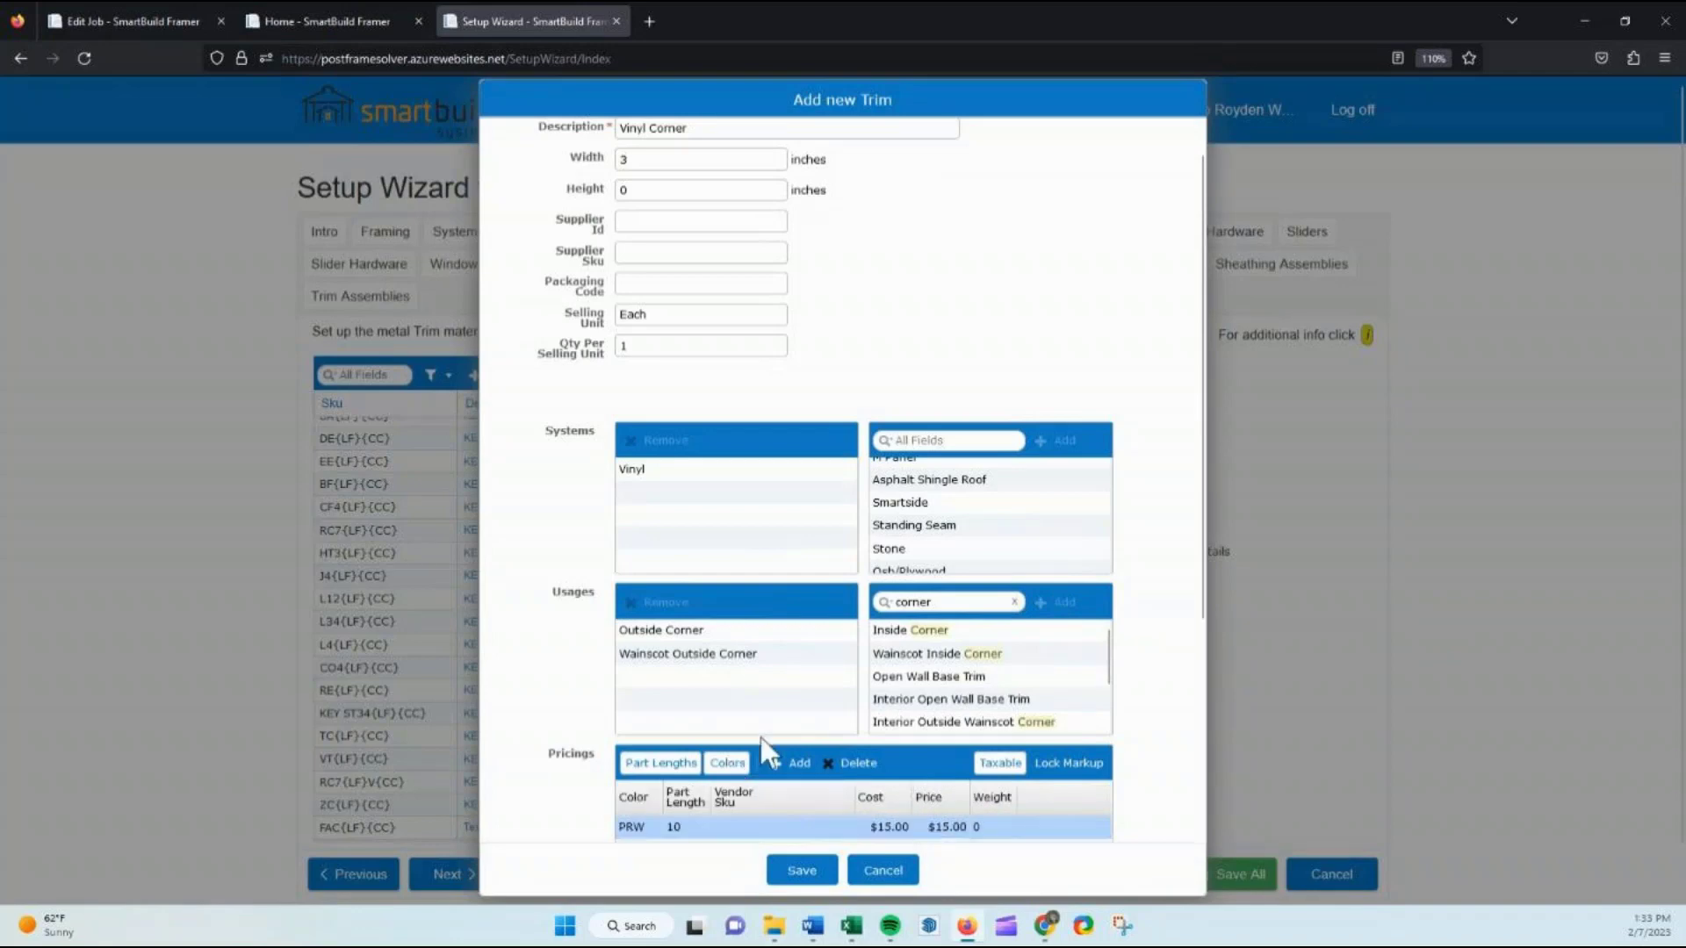
{"action": "scroll", "coordinate": [720, 575], "scroll_direction": "down", "scroll_amount": 3}
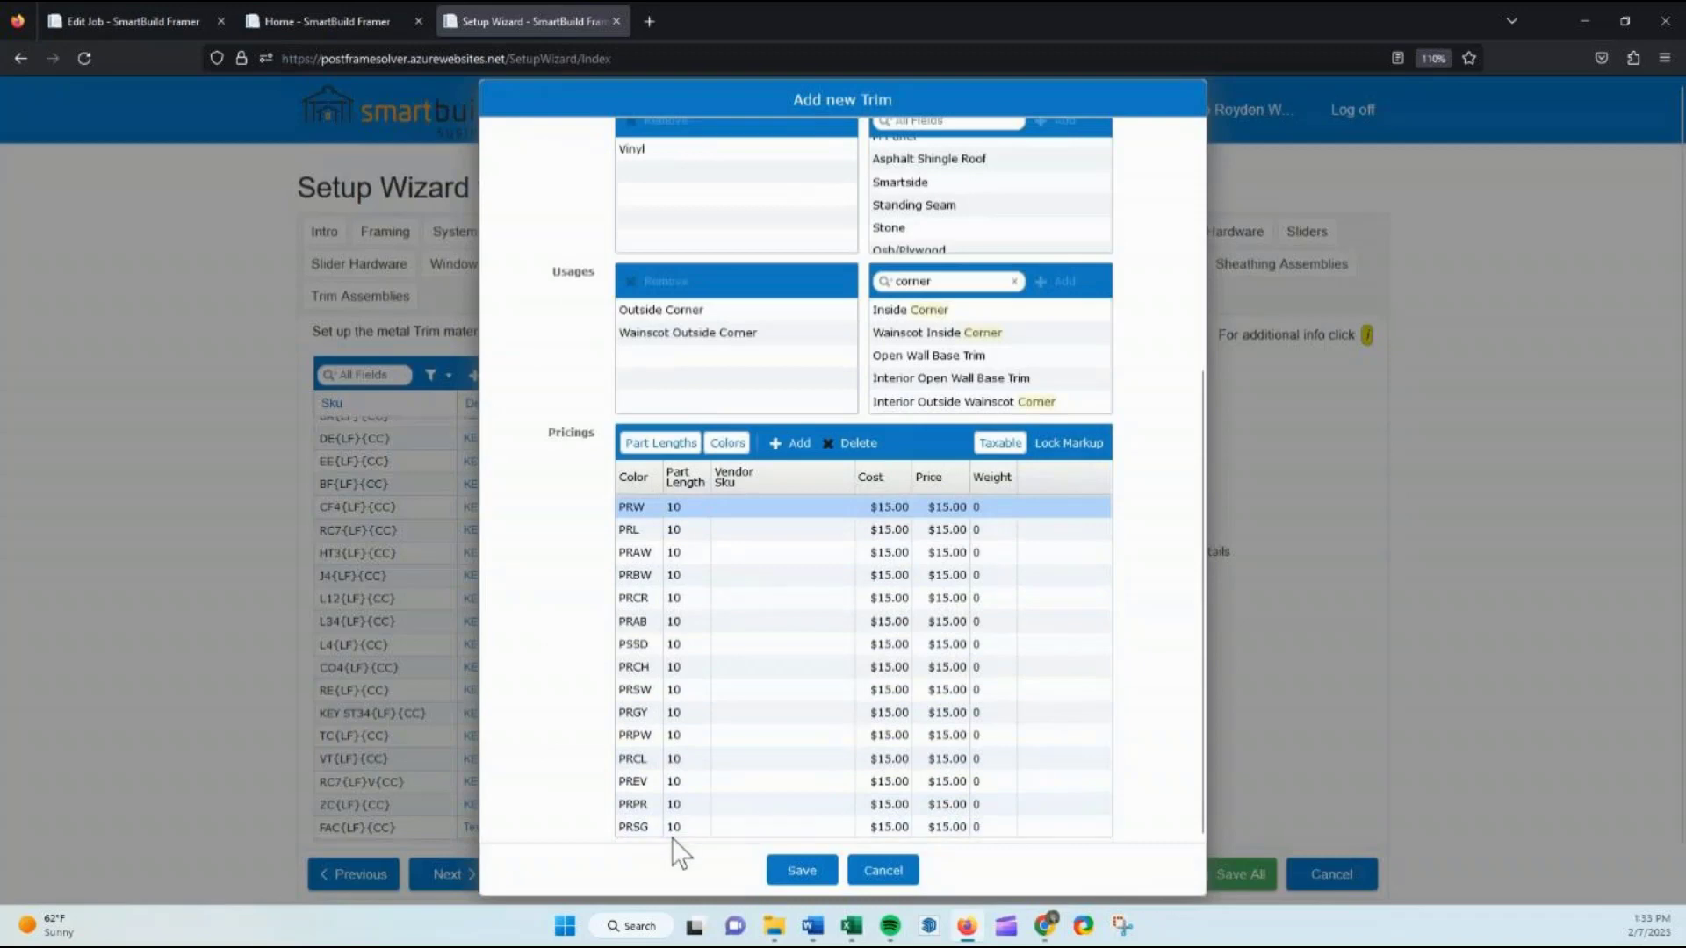
{"action": "left_click", "coordinate": [803, 872]}
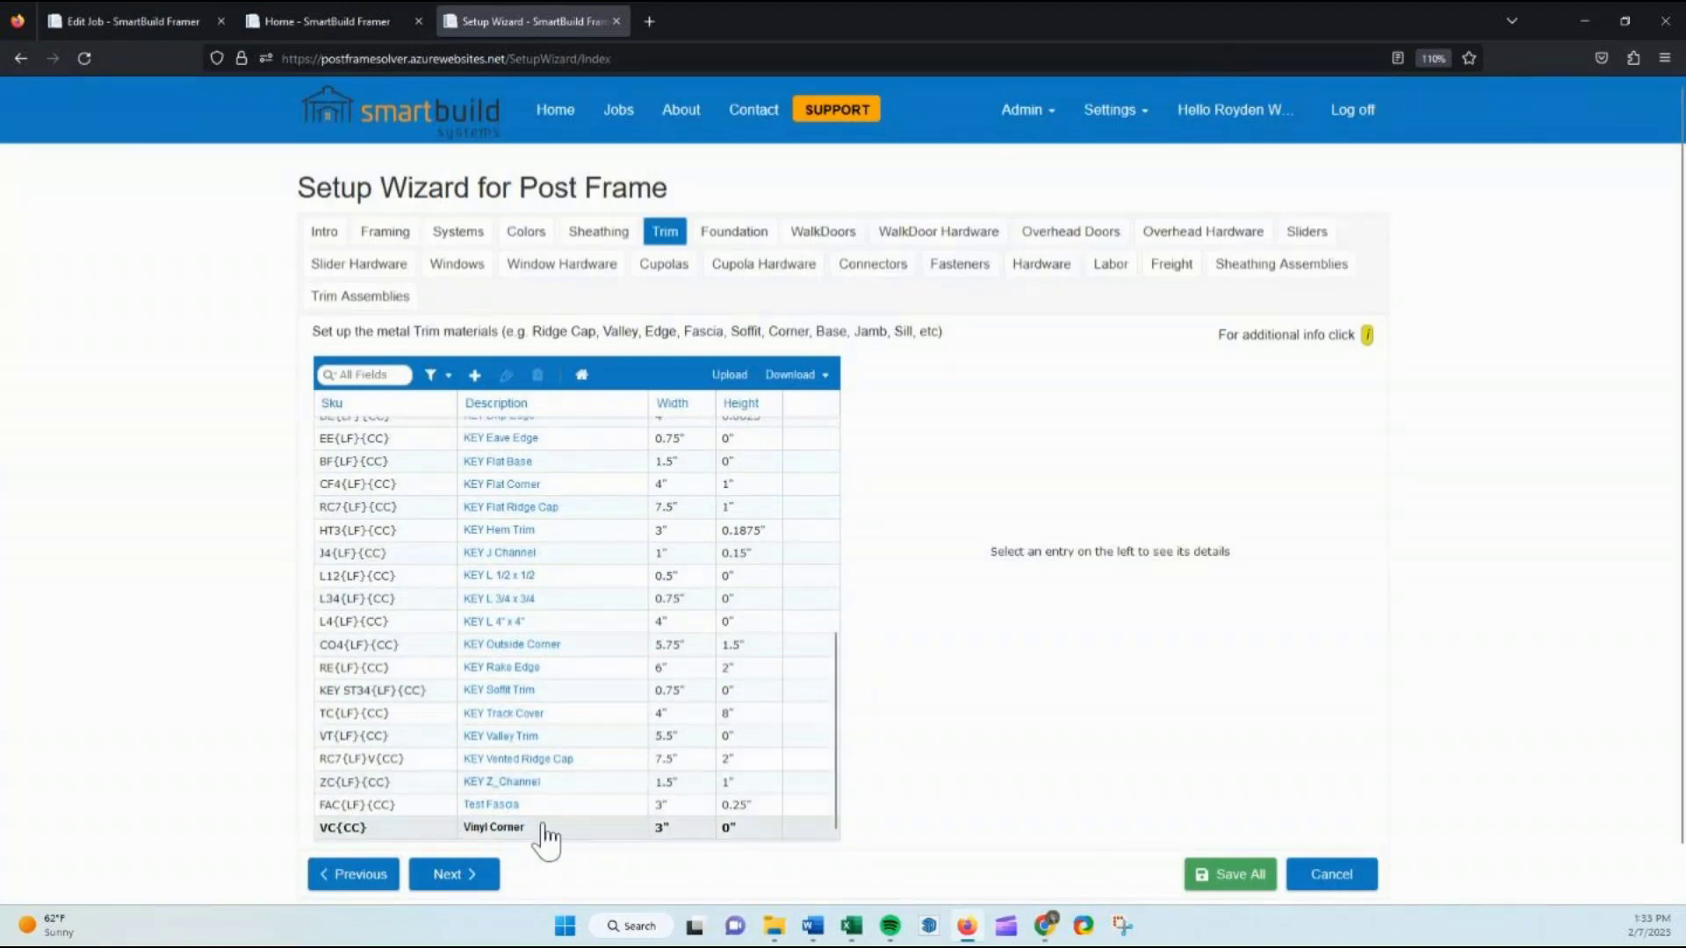
{"action": "double_click", "coordinate": [554, 834]}
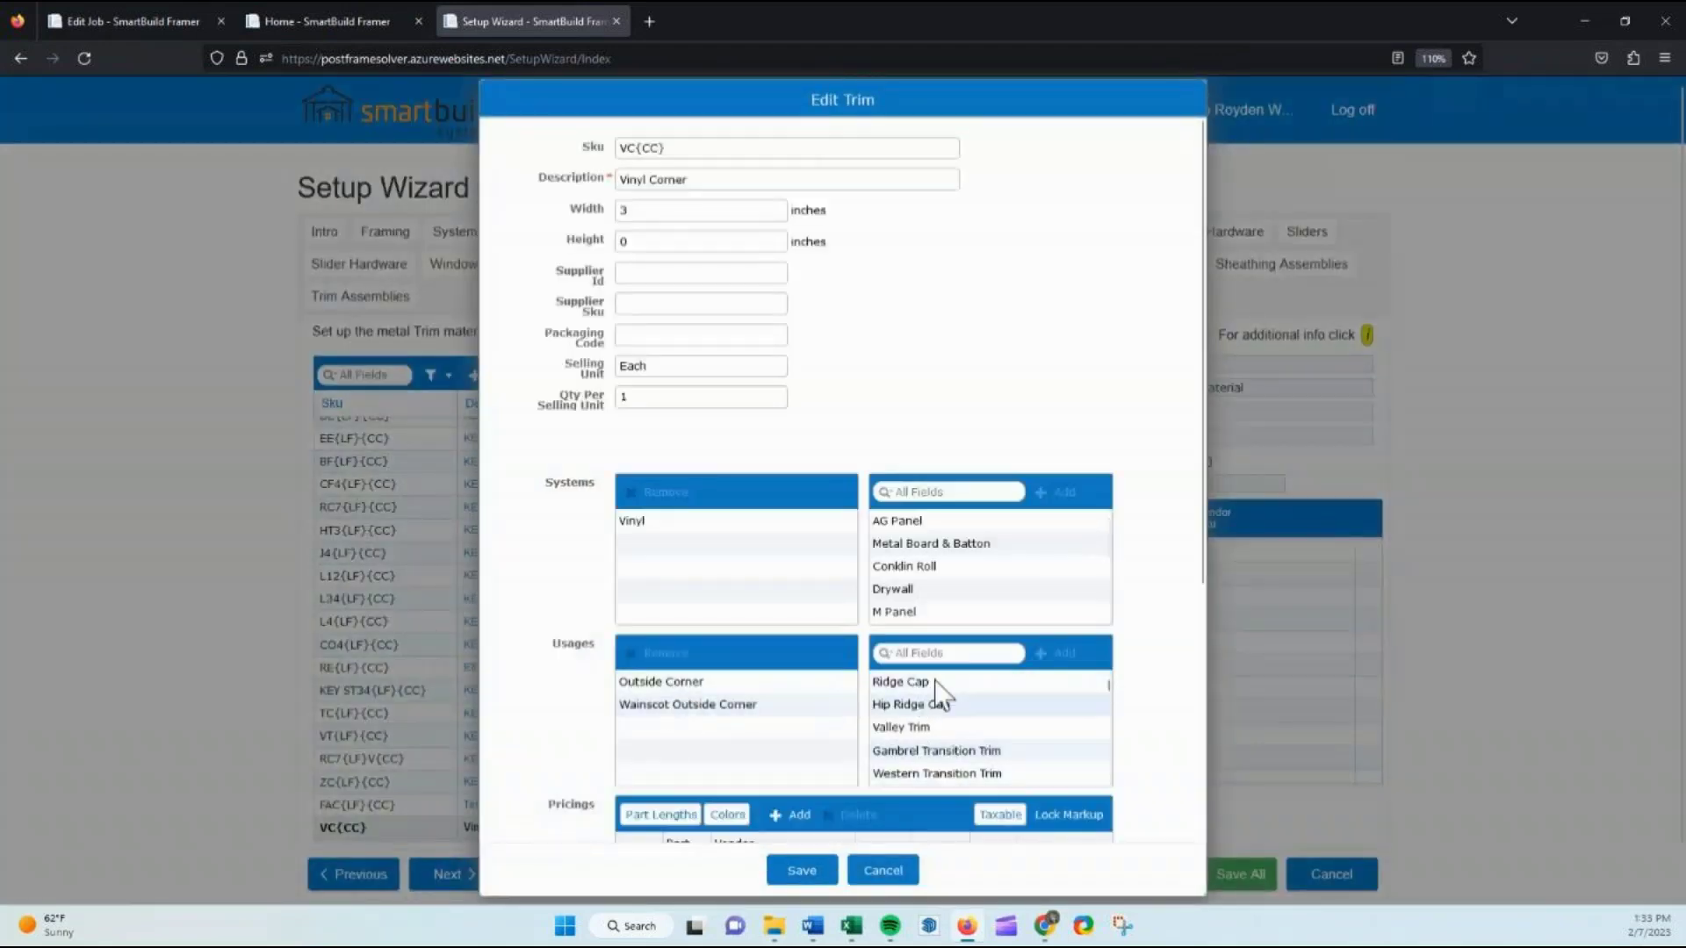
{"action": "left_click", "coordinate": [821, 873]}
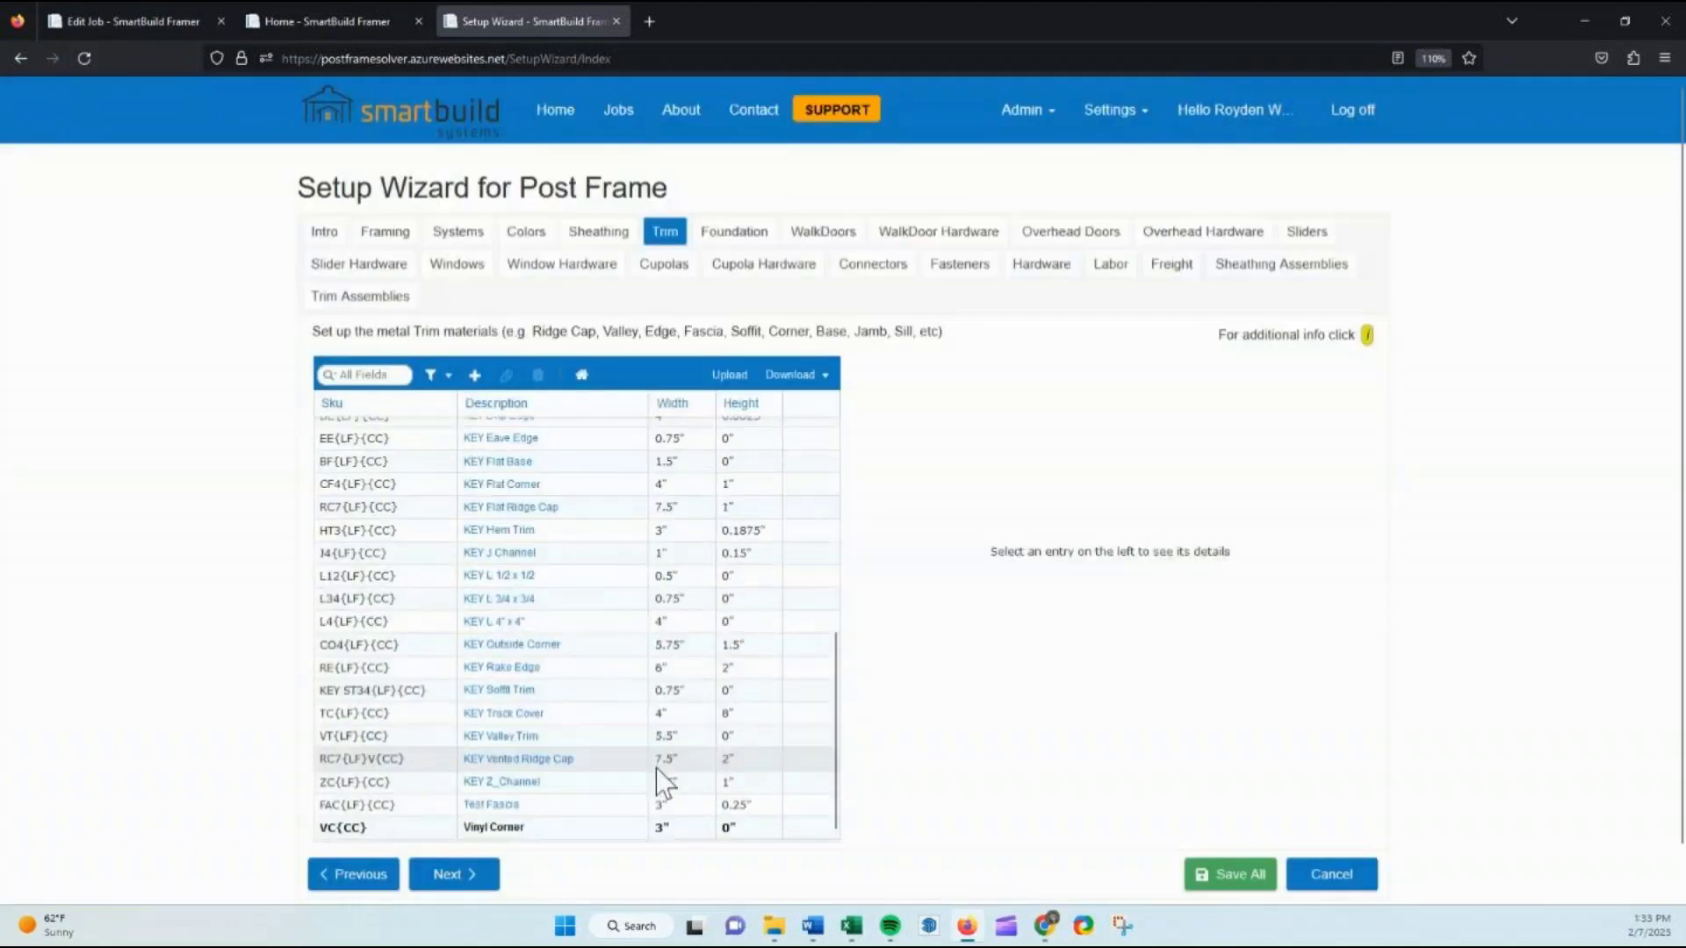
Switch to the Training demo job and examine the Walkdoor Trim settings and the trim categories in the building details
{"action": "left_click", "coordinate": [130, 19]}
{"action": "left_click_drag", "start_coordinate": [729, 531], "coordinate": [603, 507]}
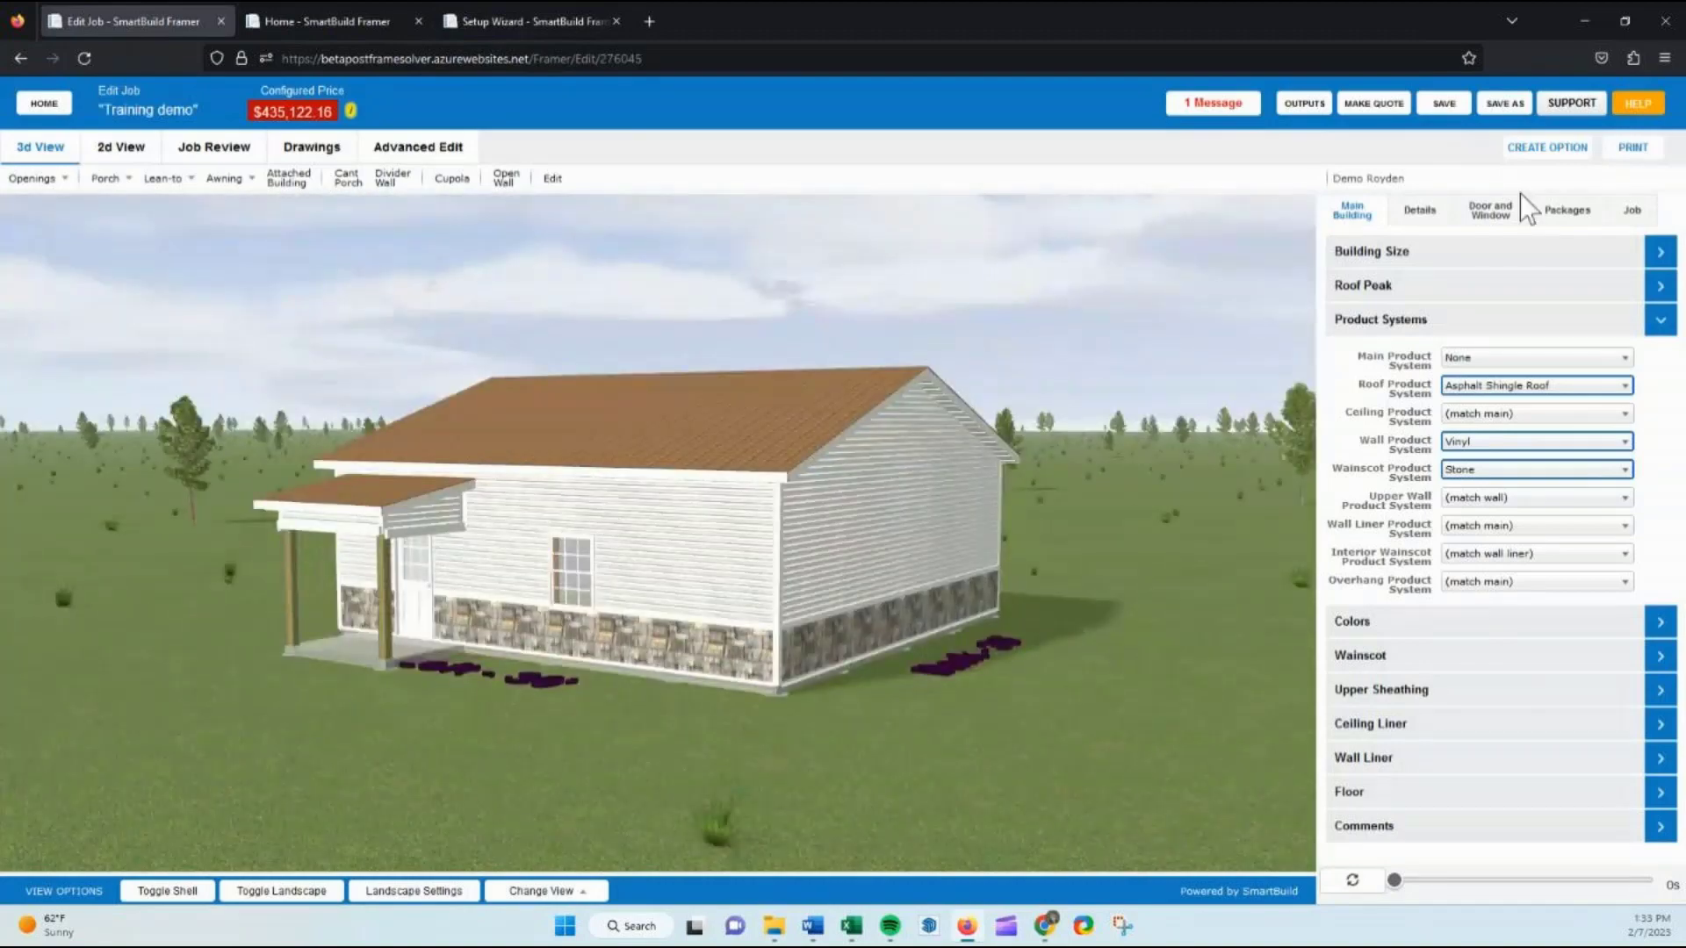
{"action": "left_click", "coordinate": [1484, 214]}
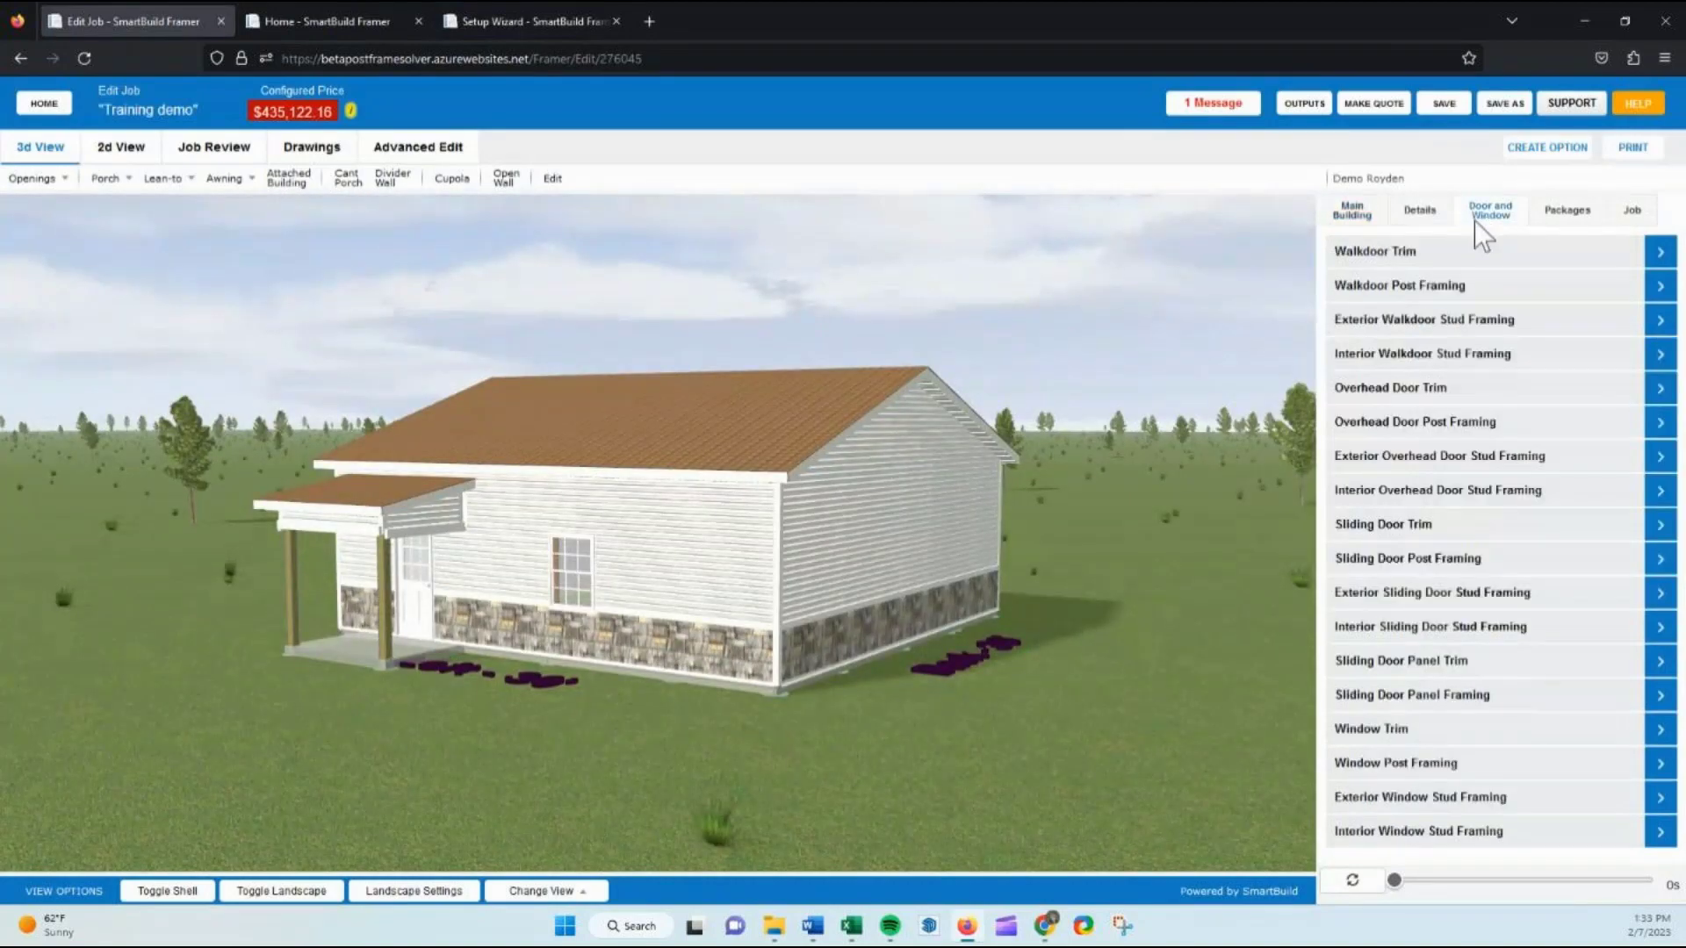
{"action": "left_click", "coordinate": [1398, 254]}
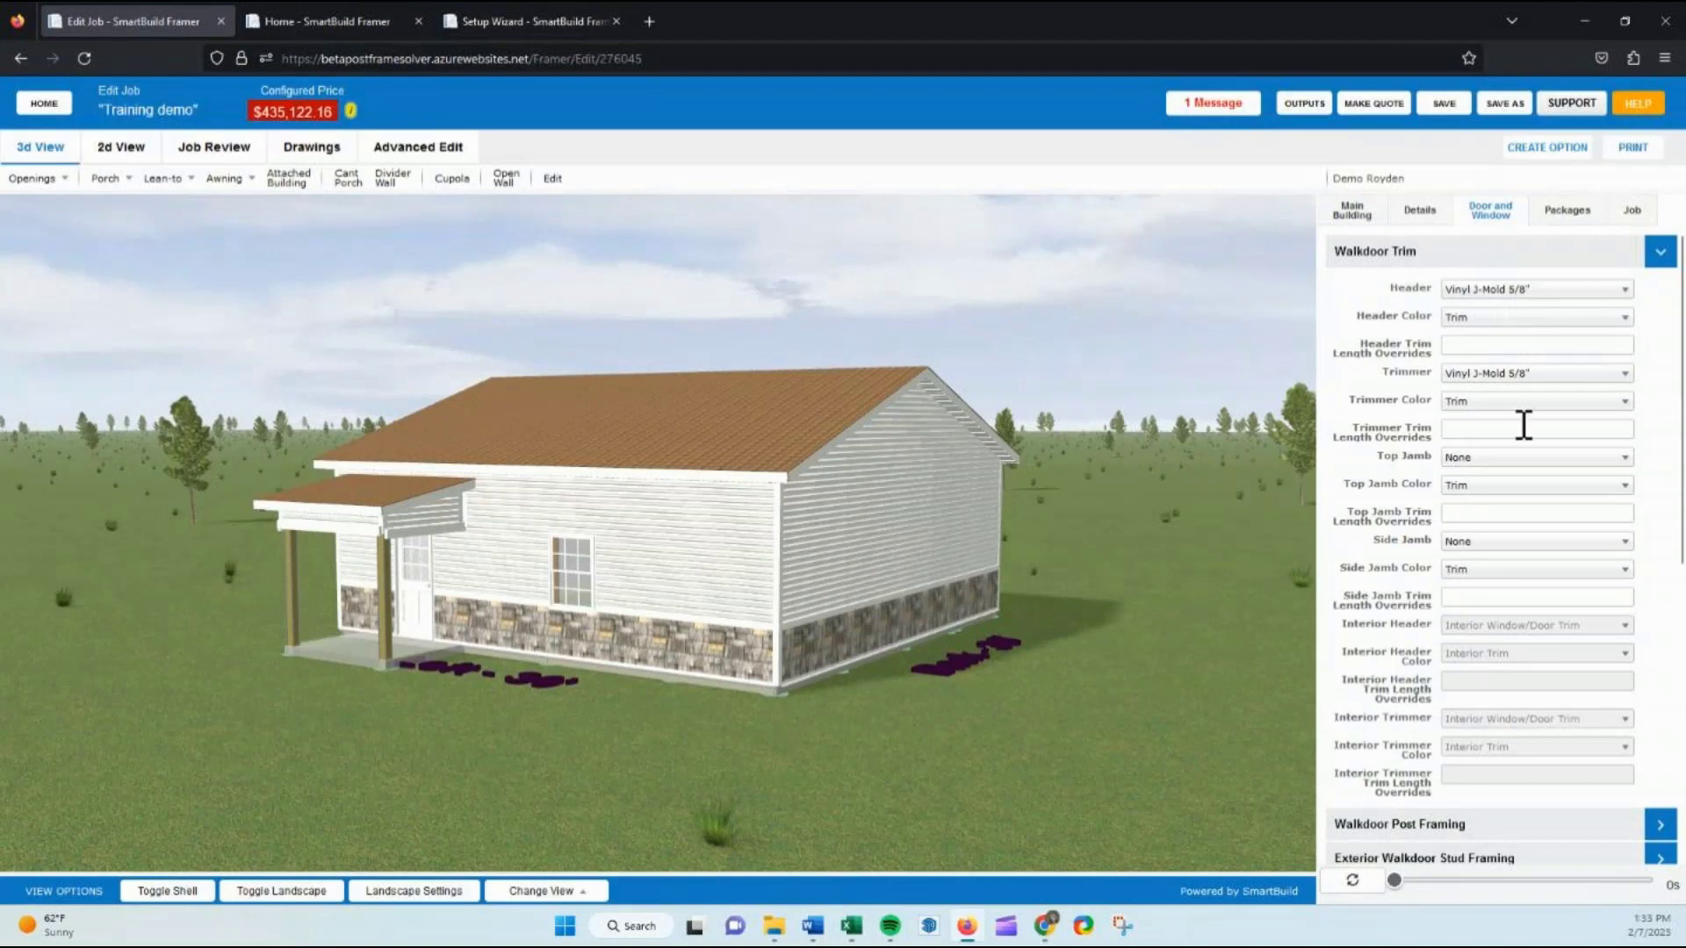
{"action": "left_click", "coordinate": [1433, 256]}
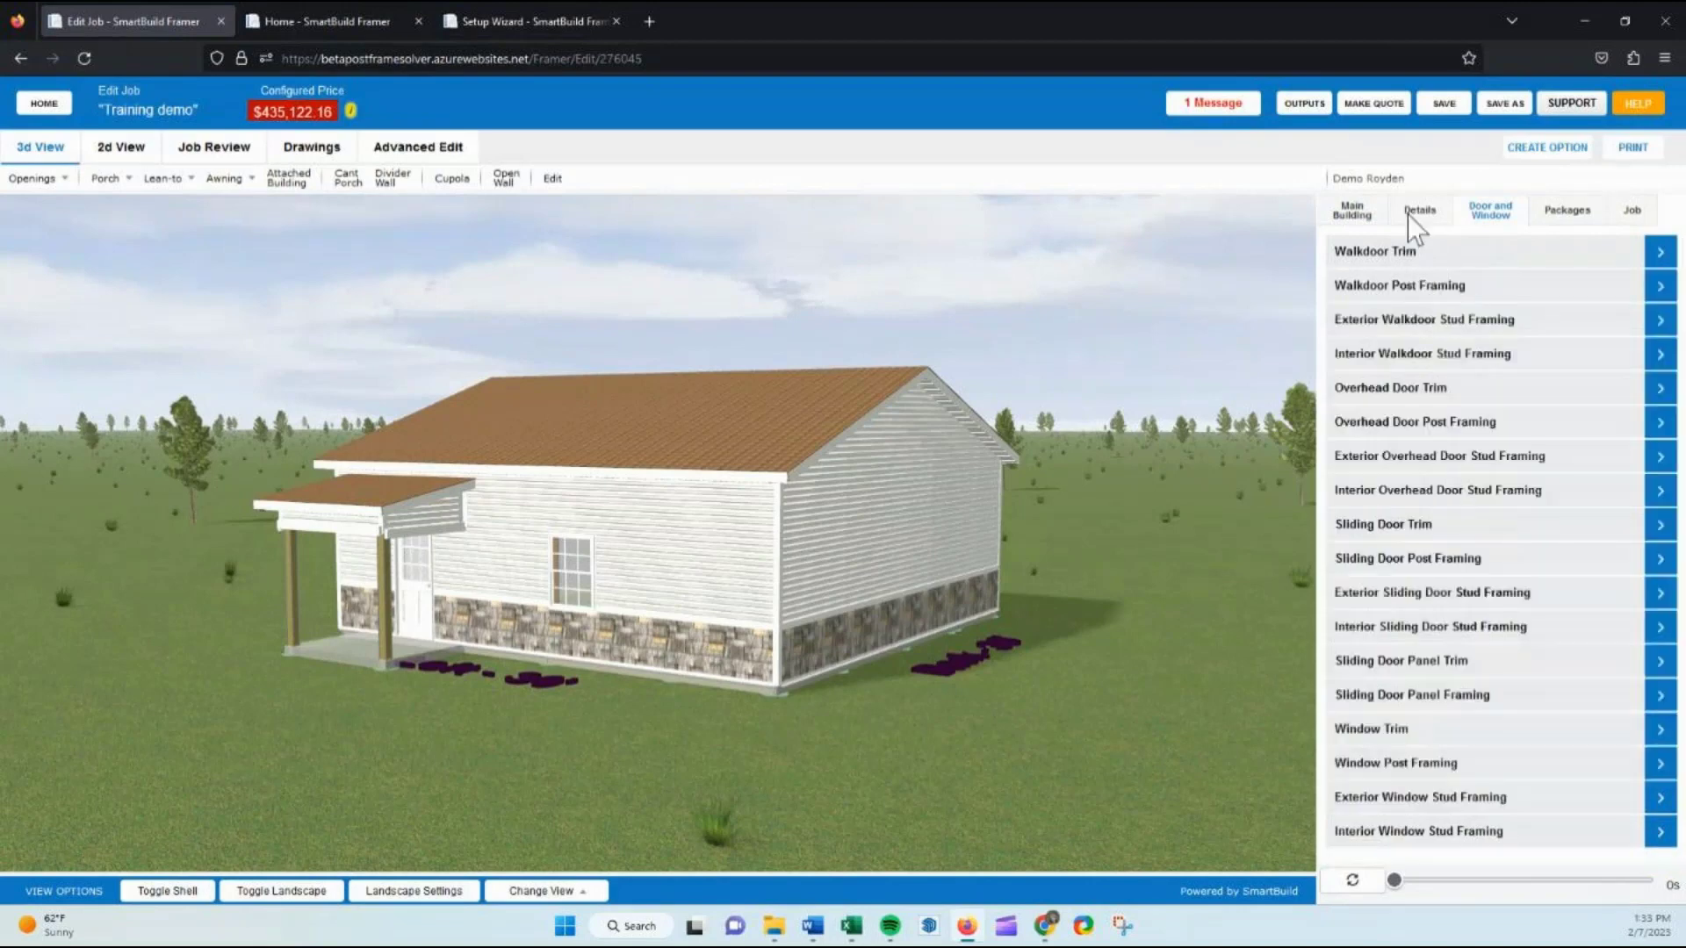
{"action": "left_click", "coordinate": [1428, 212]}
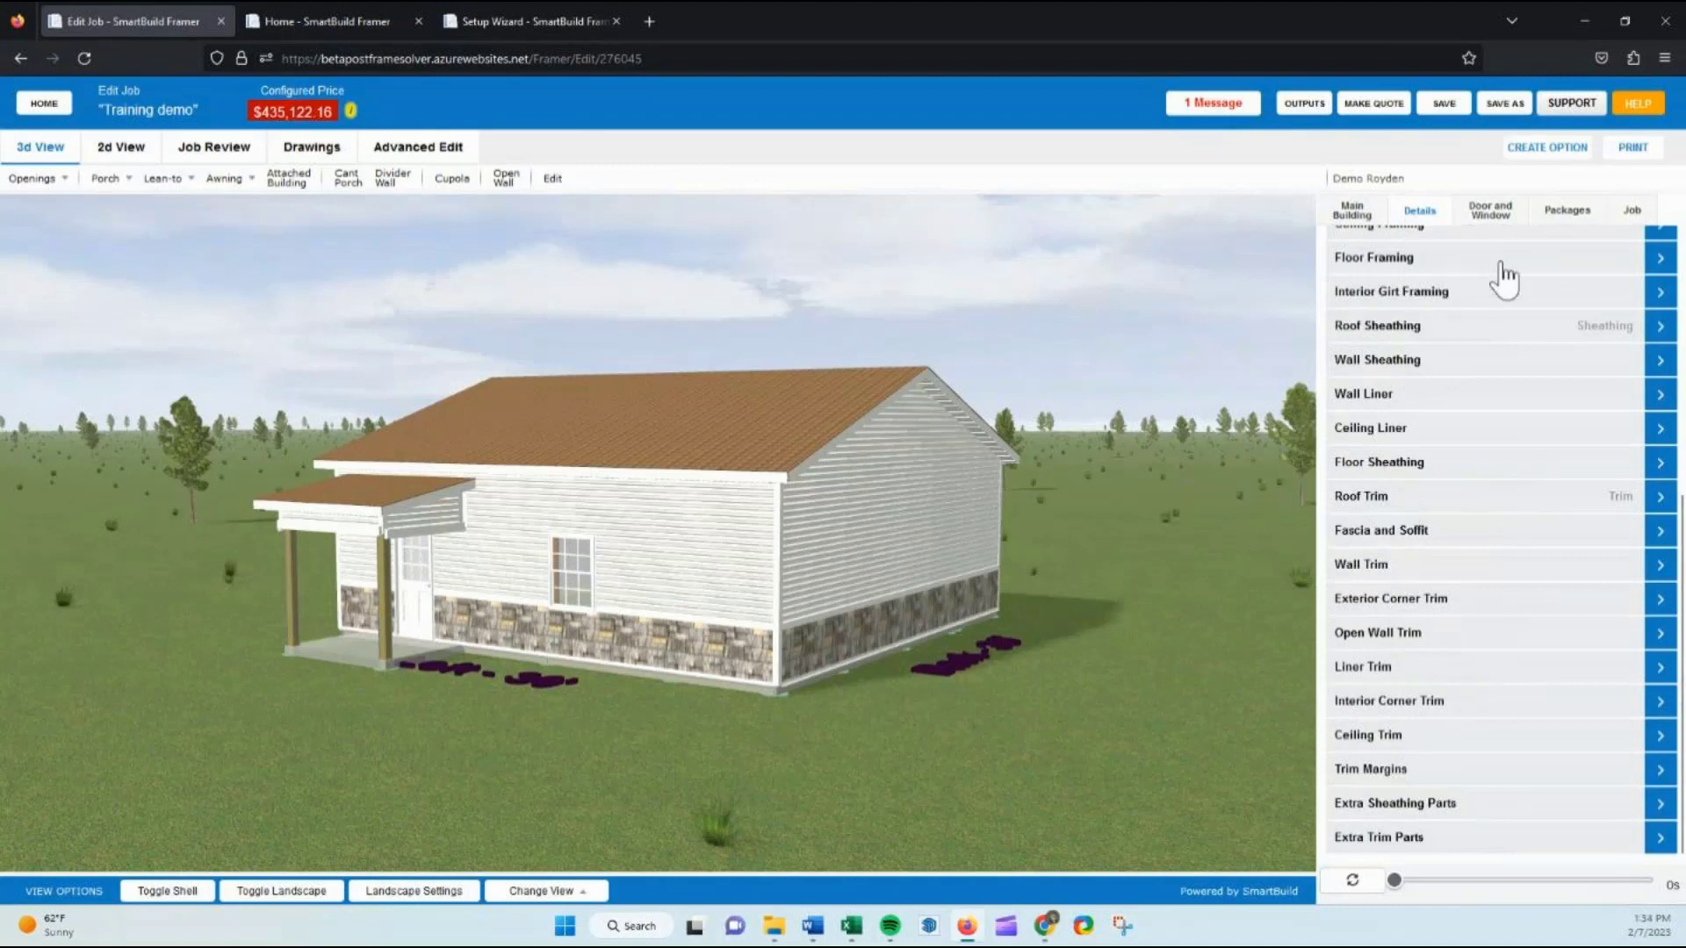
Save all Setup Wizard changes, confirm the SKU modifications, and return to the Training demo job
{"action": "left_click", "coordinate": [472, 22]}
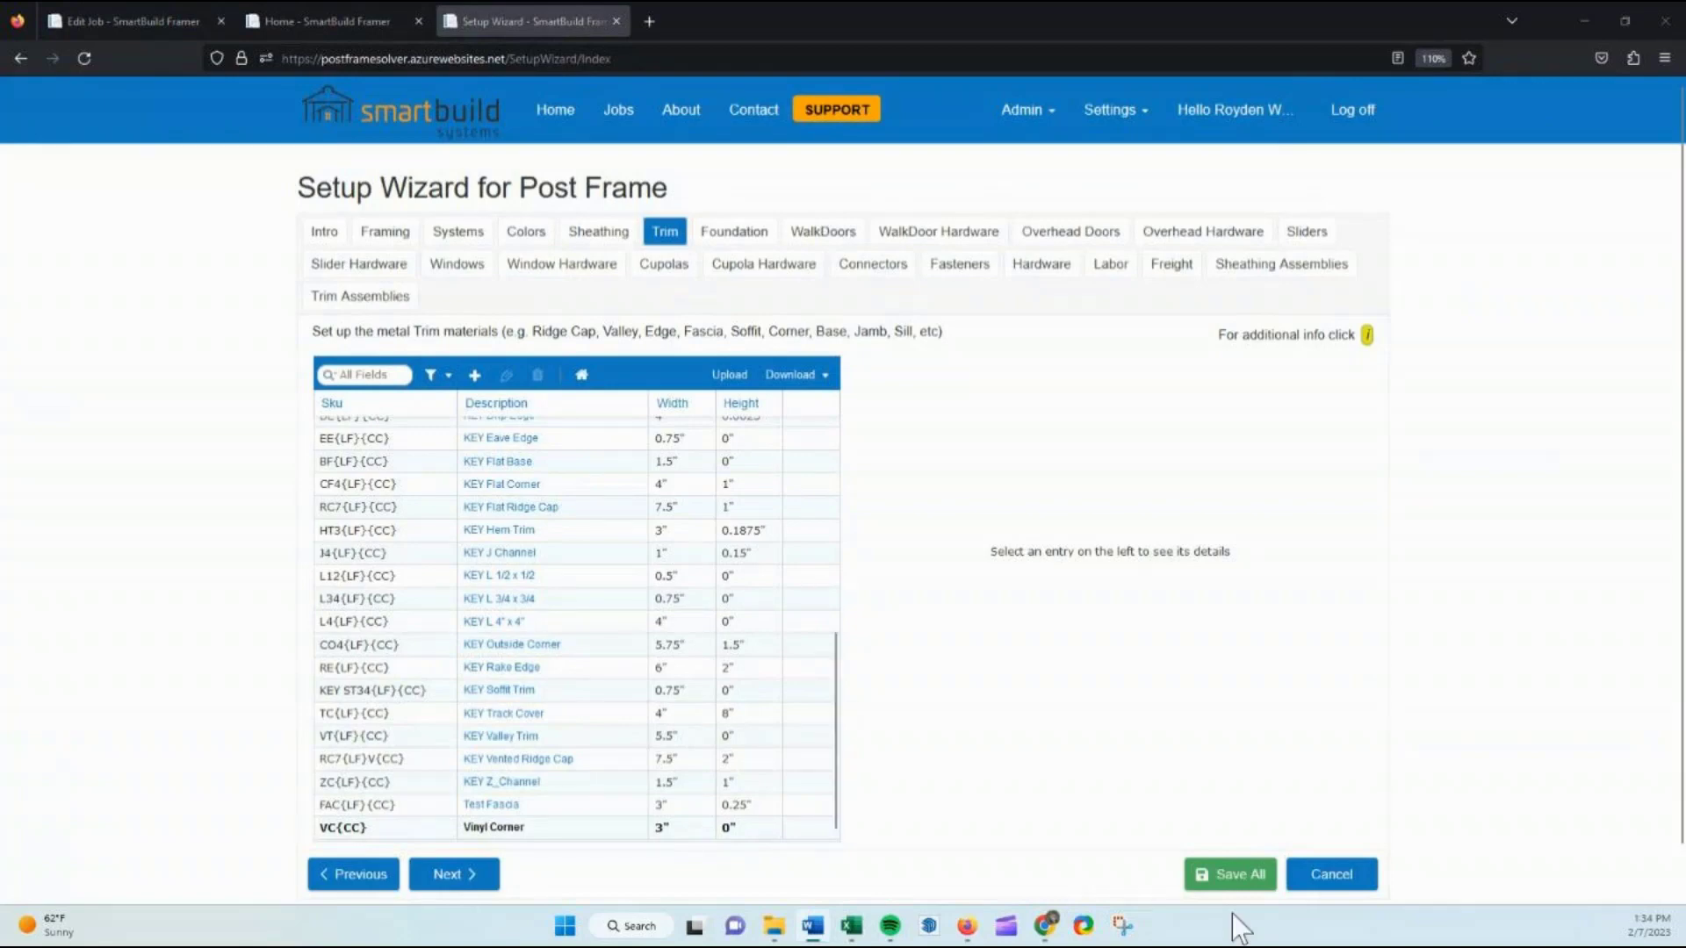
{"action": "left_click", "coordinate": [1234, 877]}
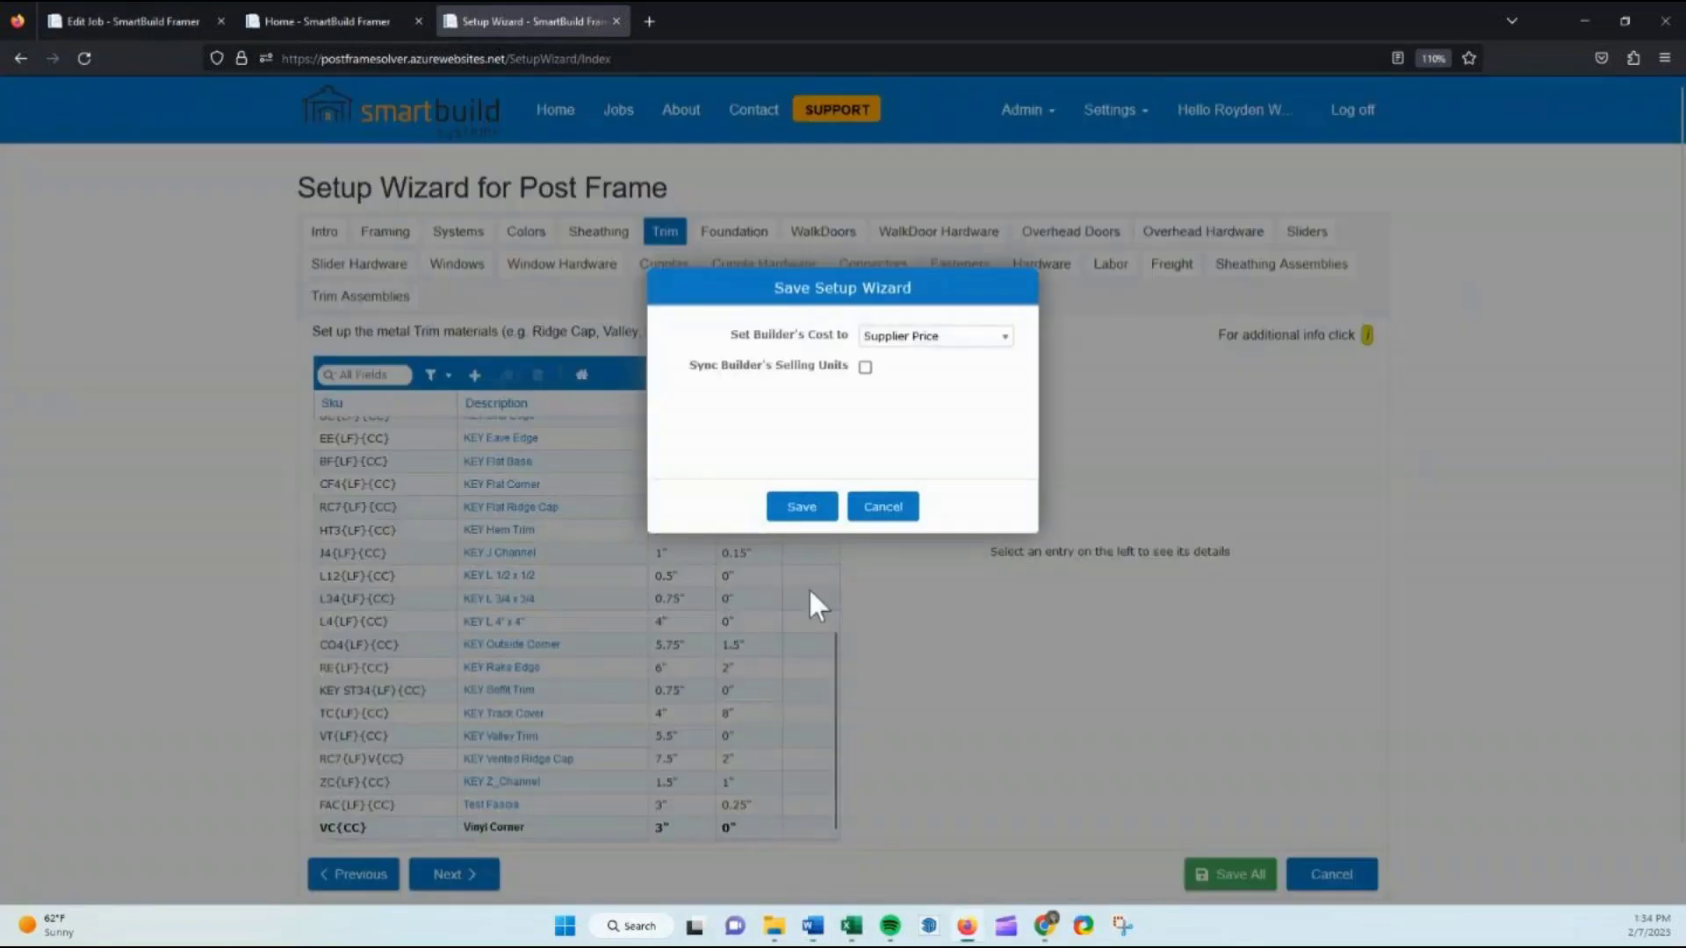
{"action": "left_click", "coordinate": [801, 506]}
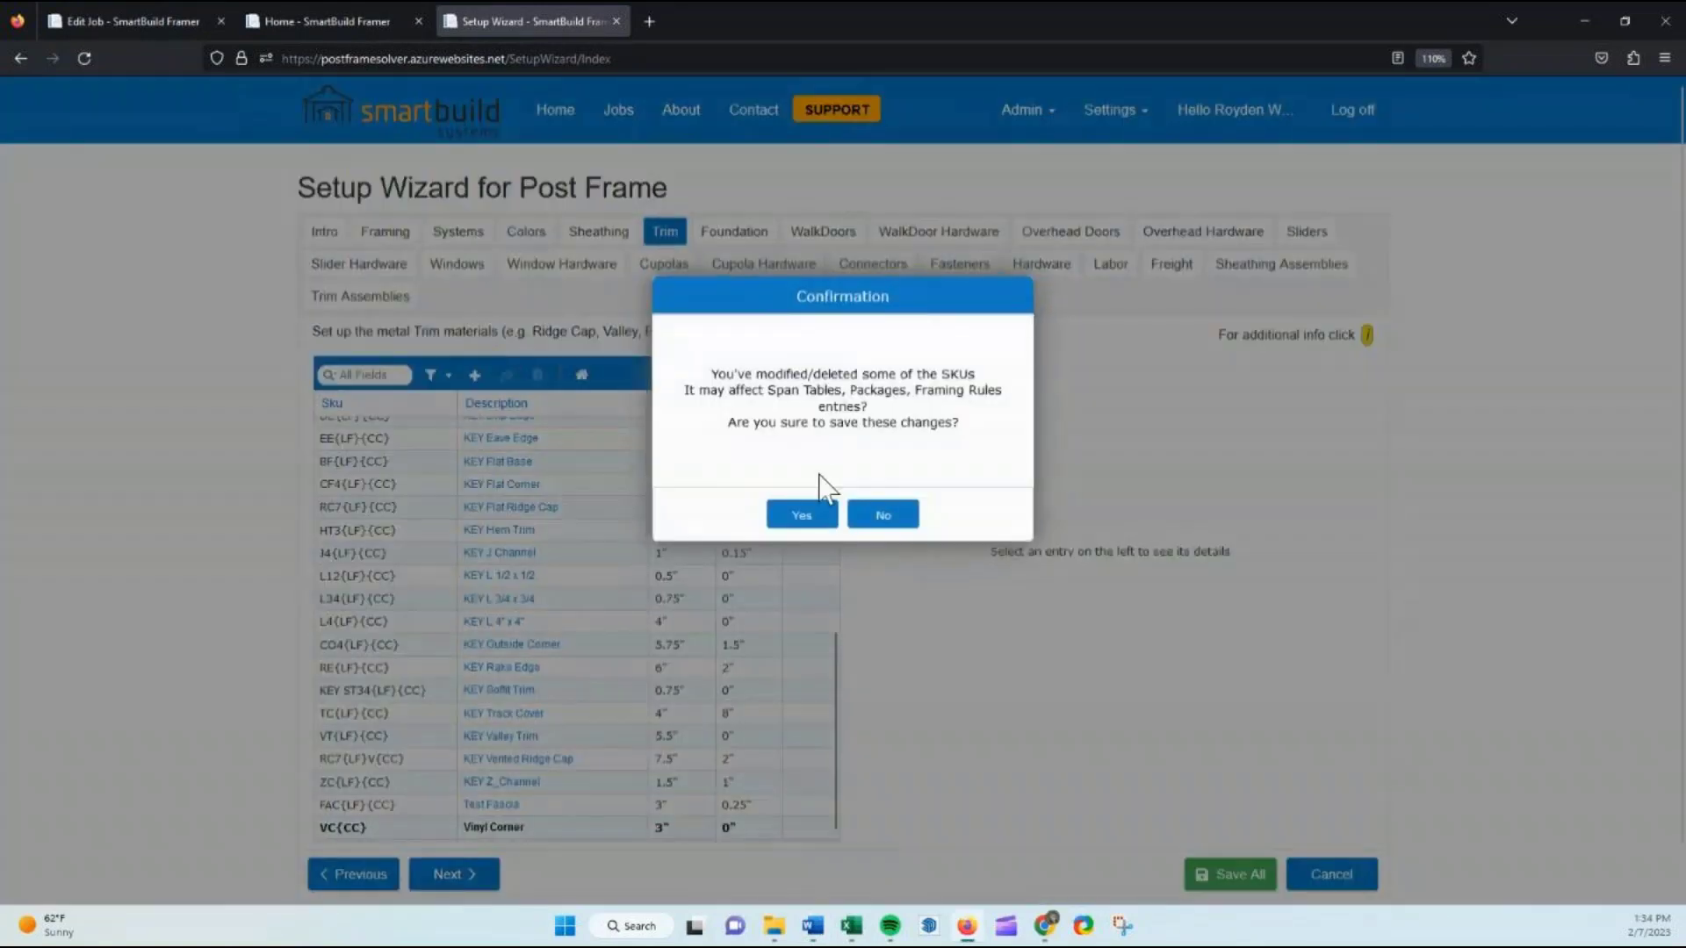
{"action": "left_click", "coordinate": [812, 514]}
{"action": "left_click", "coordinate": [803, 513]}
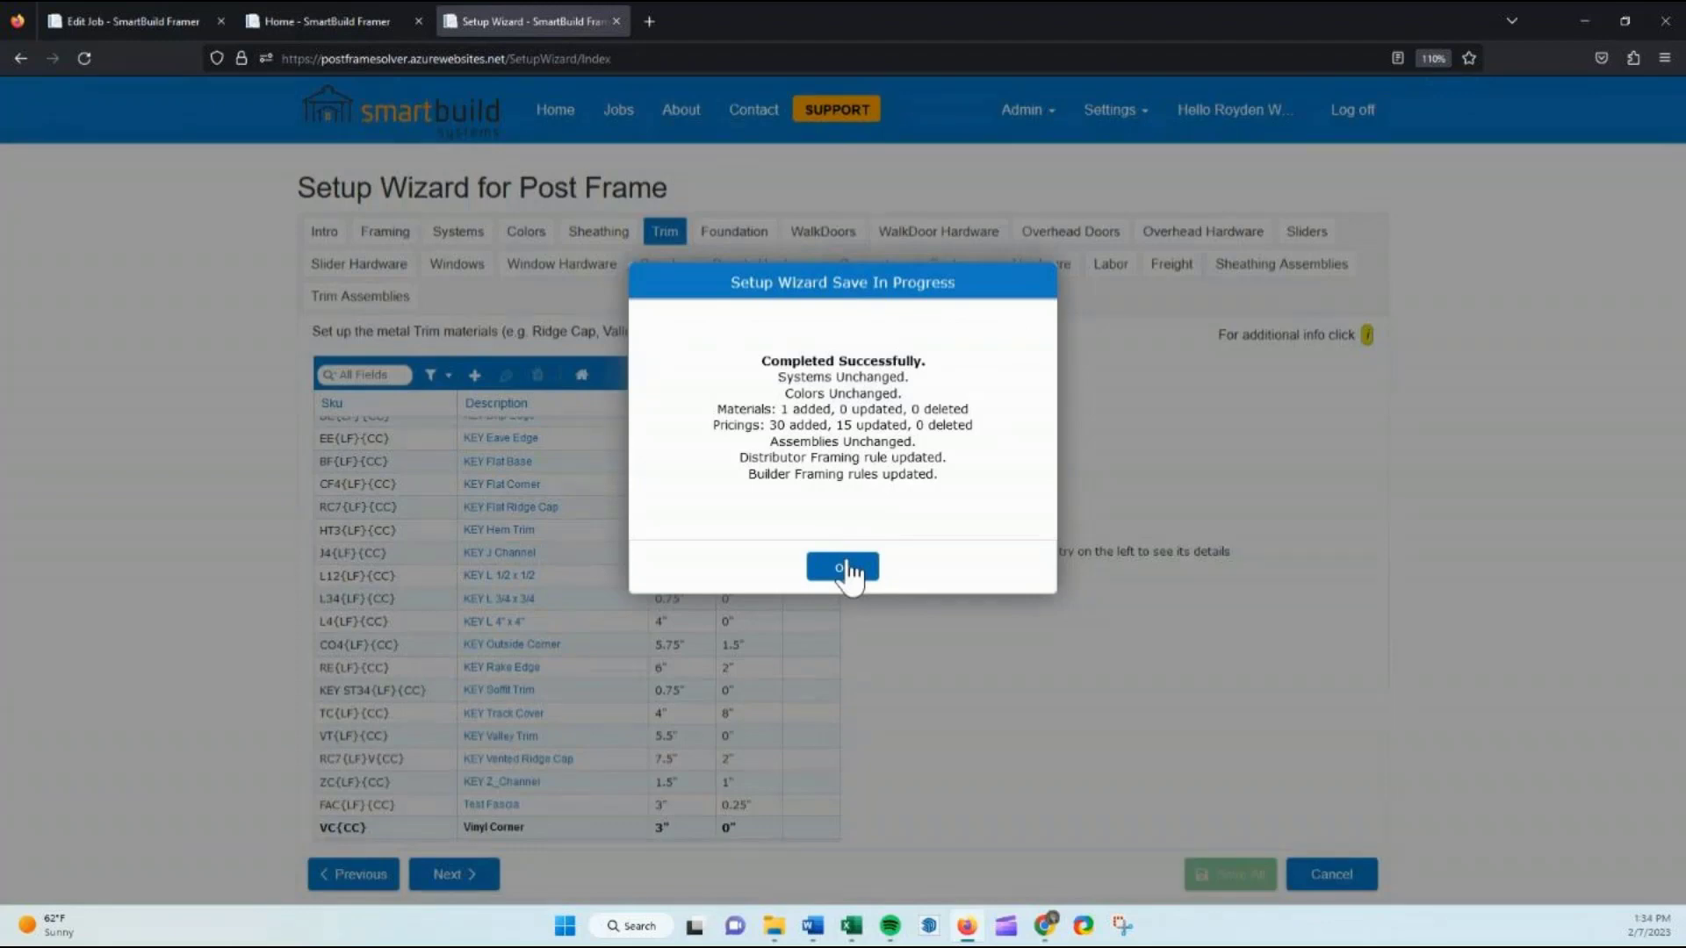
{"action": "left_click", "coordinate": [842, 568]}
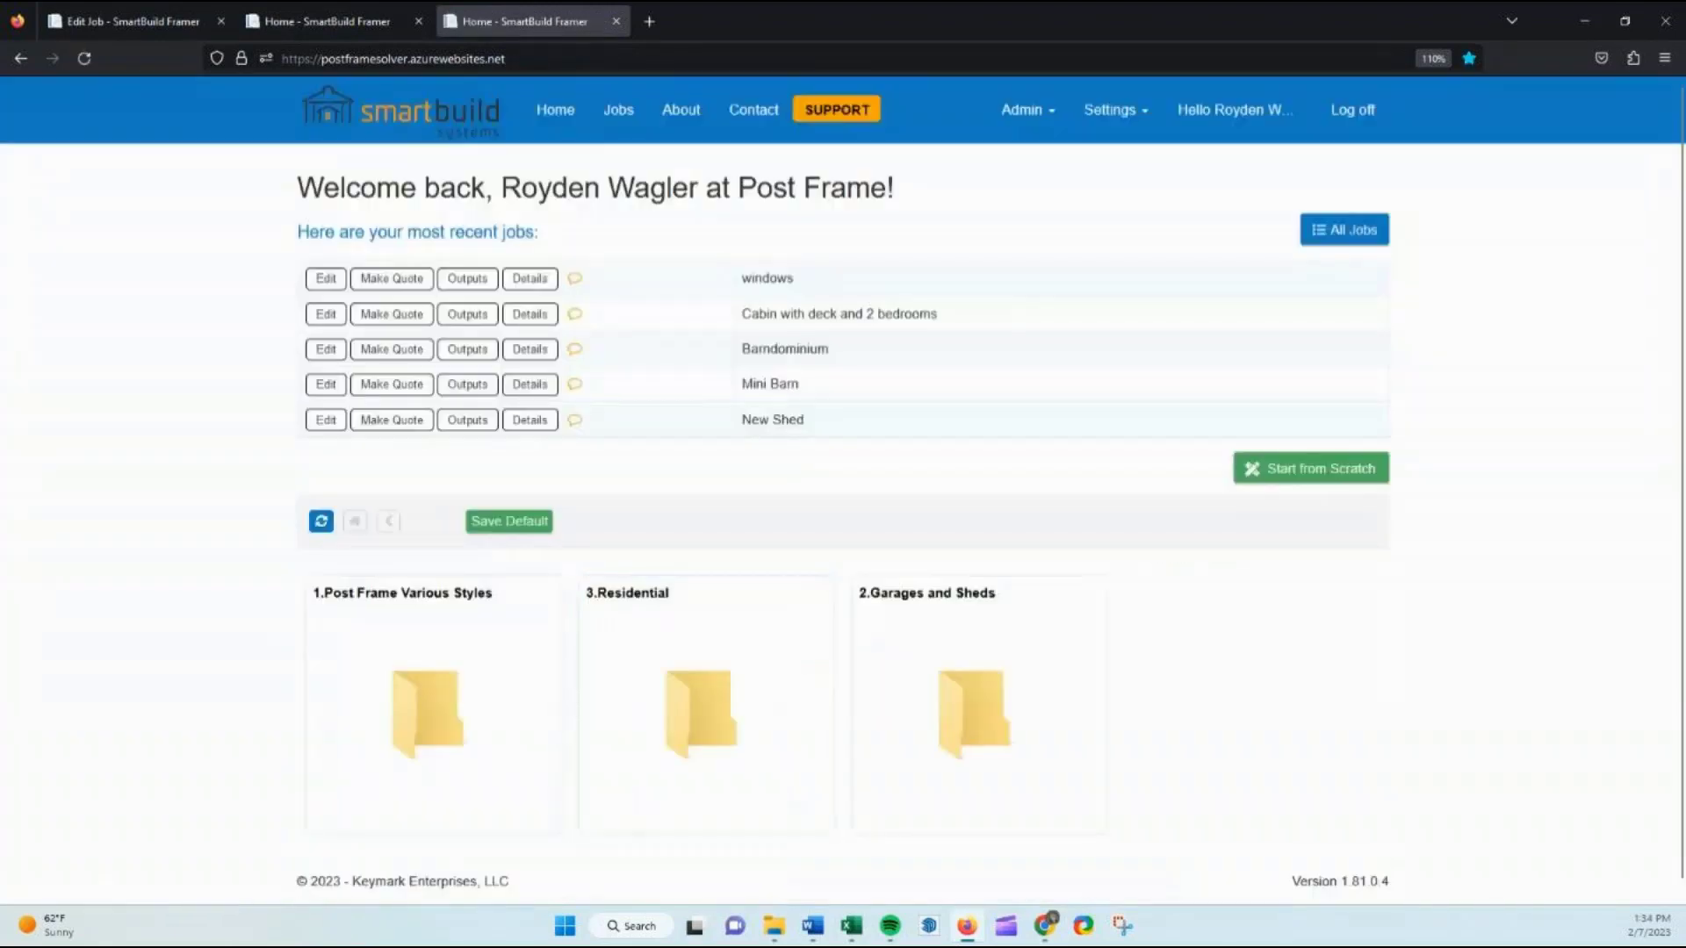
{"action": "left_click", "coordinate": [131, 25]}
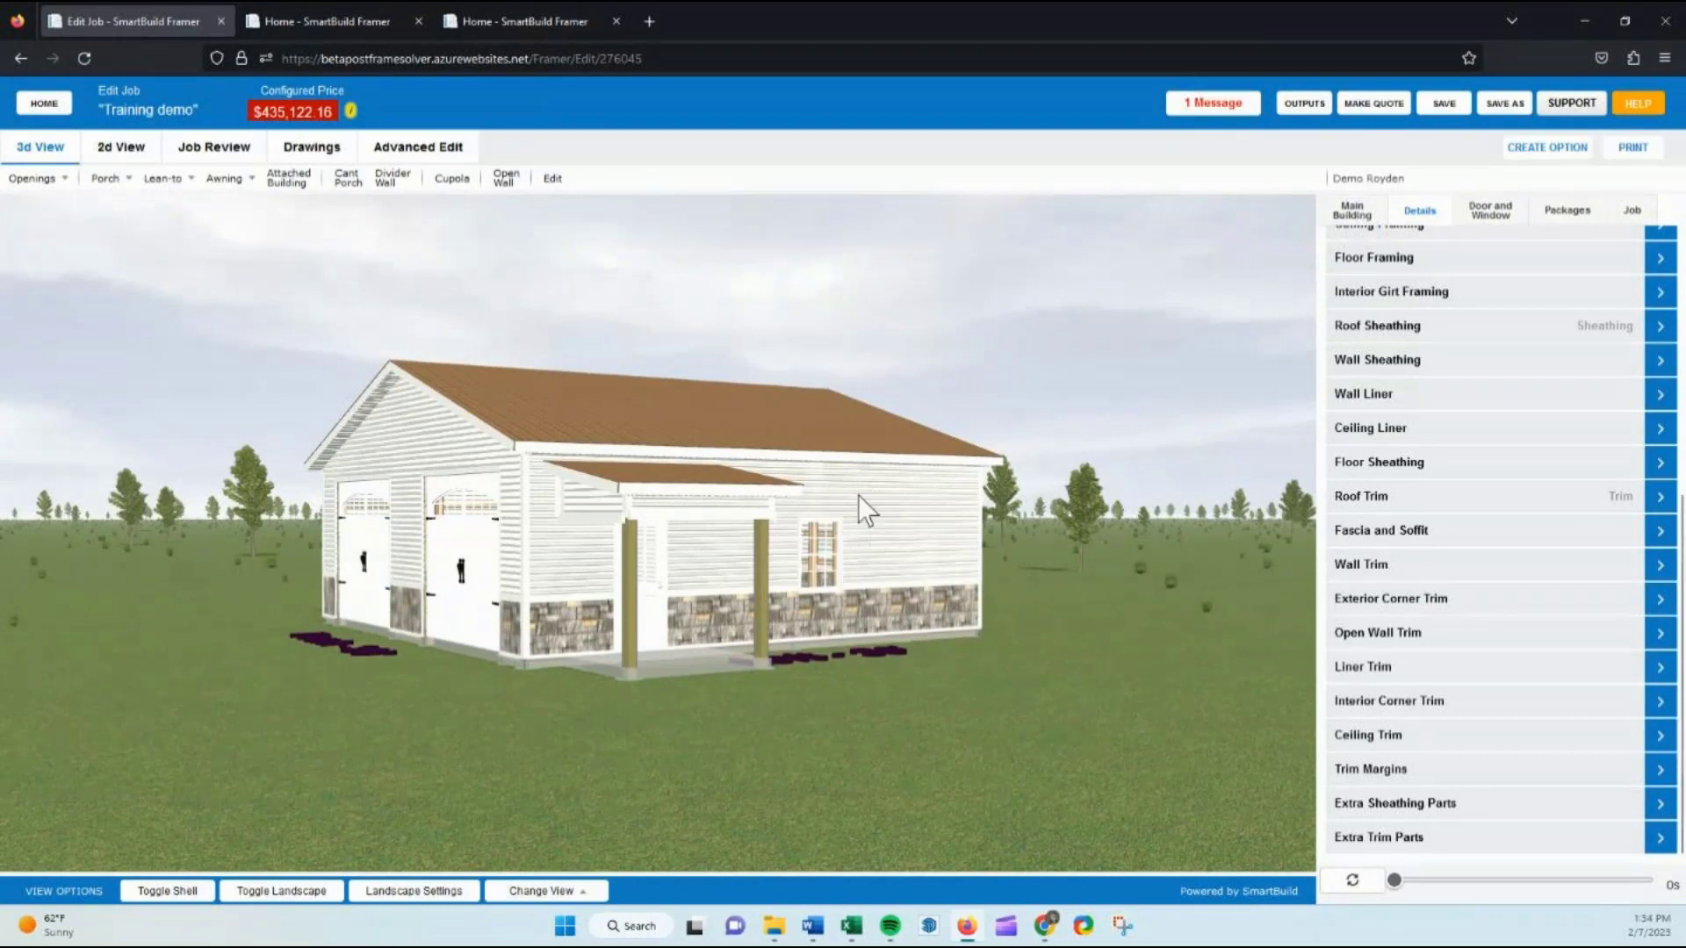
Examine the wall material options in the Wall Sheathing details with the Vinyl wall product system in use
{"action": "left_click", "coordinate": [1352, 215]}
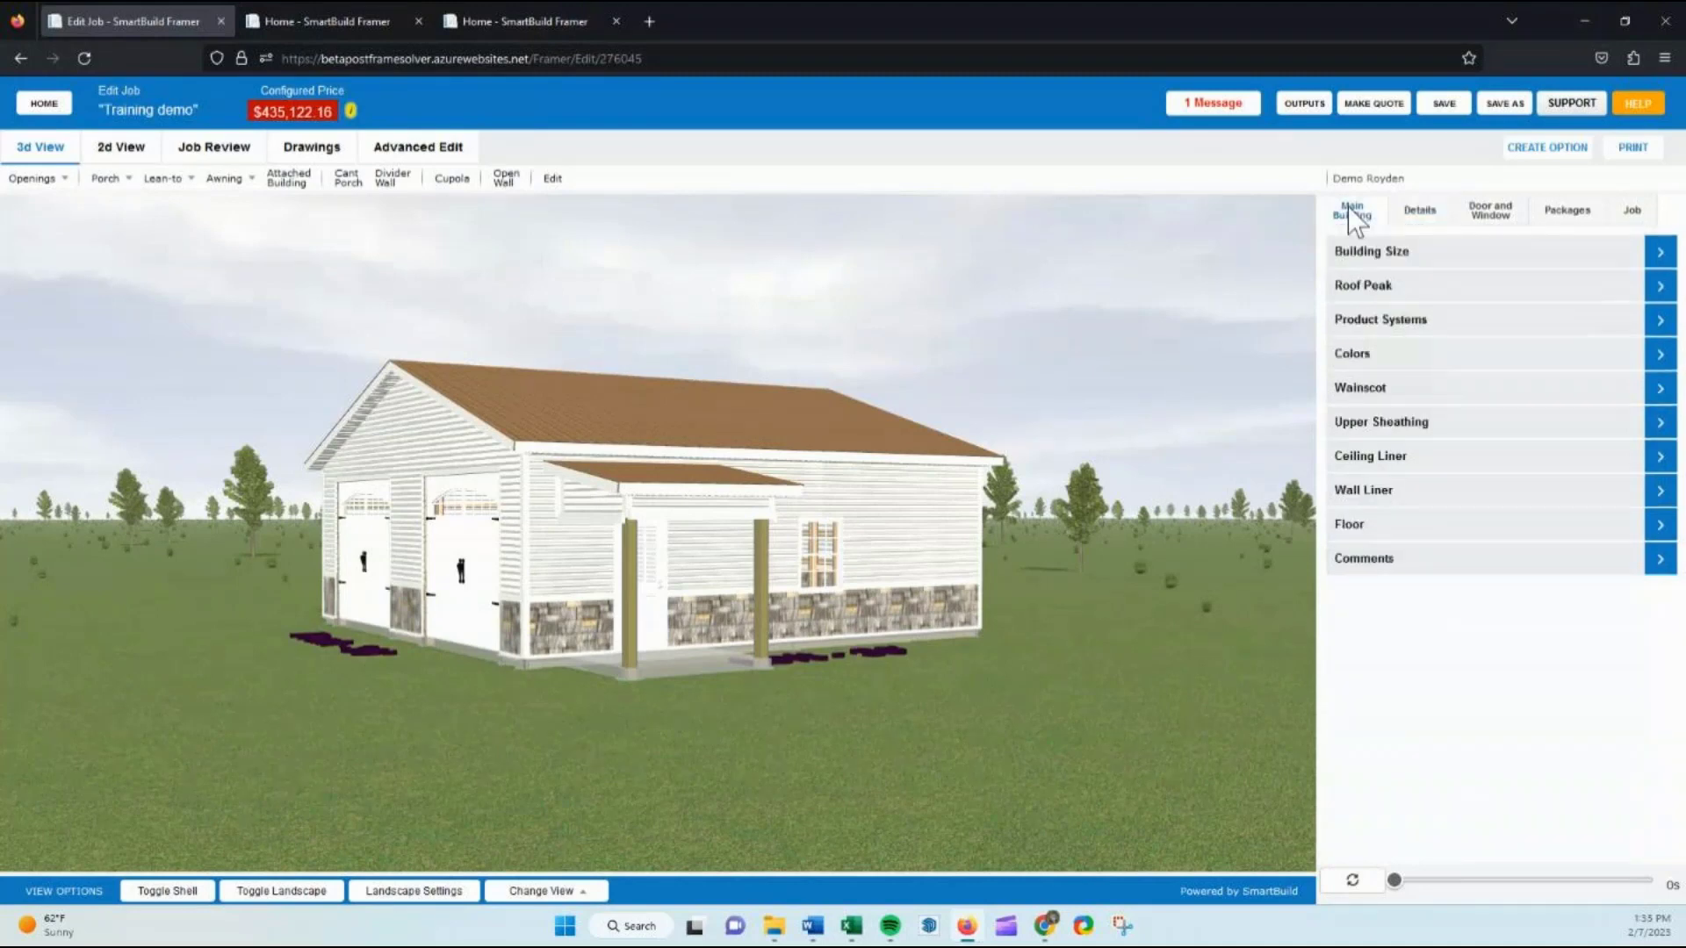
{"action": "left_click", "coordinate": [1437, 213]}
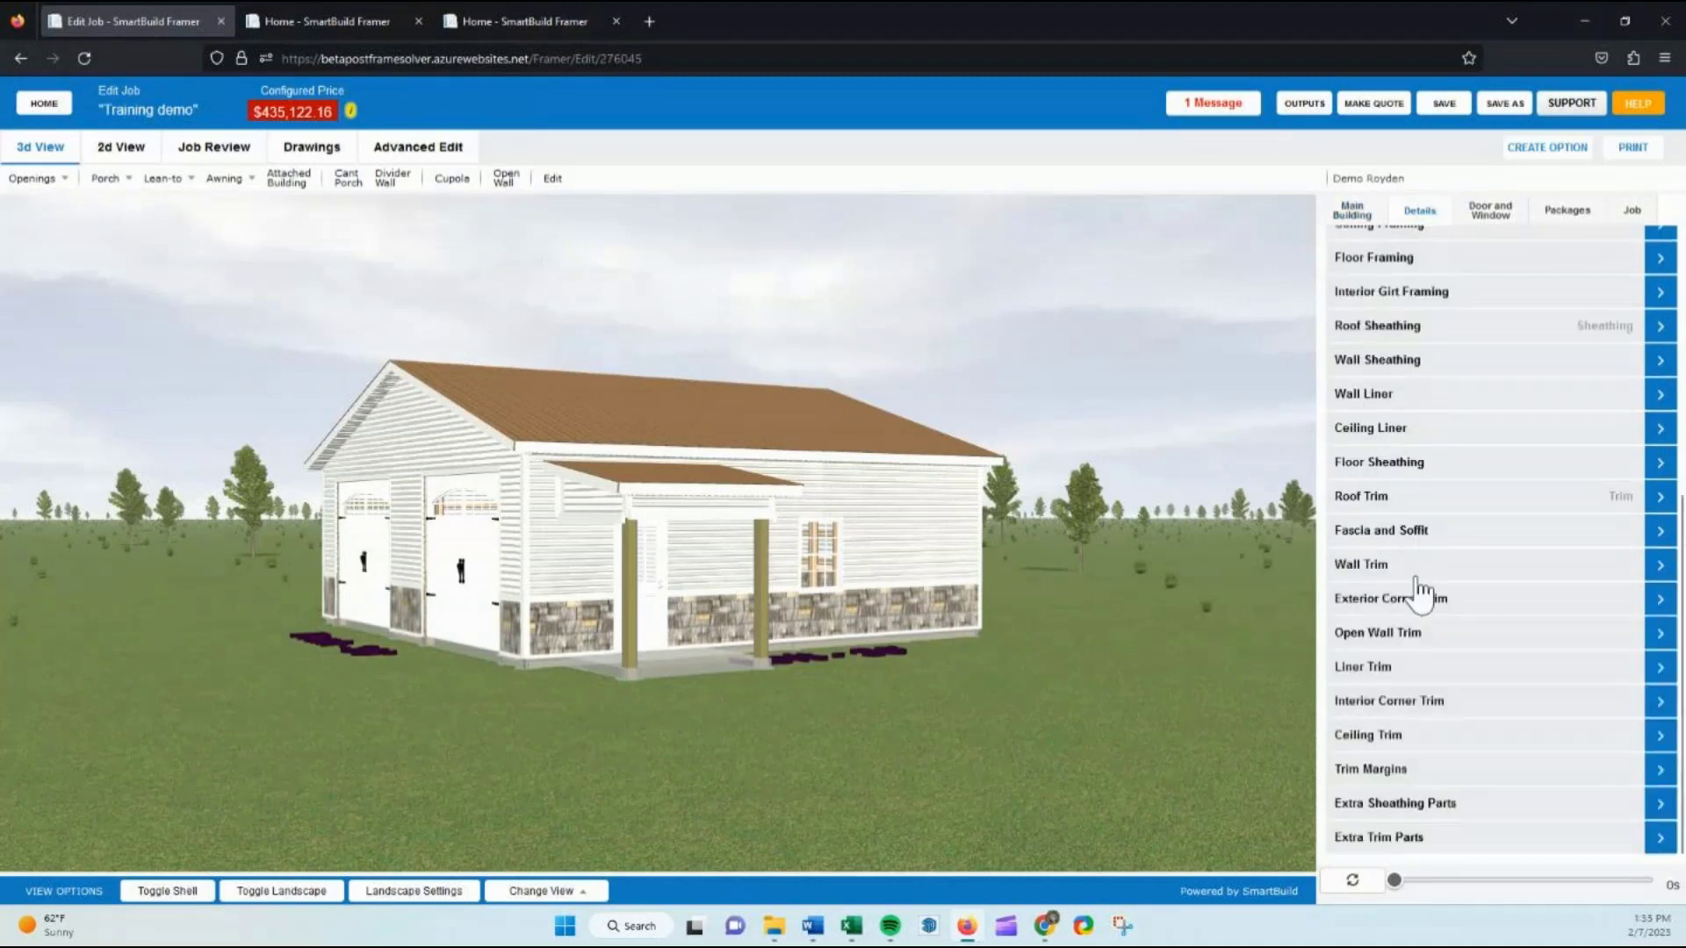
{"action": "left_click", "coordinate": [1410, 374]}
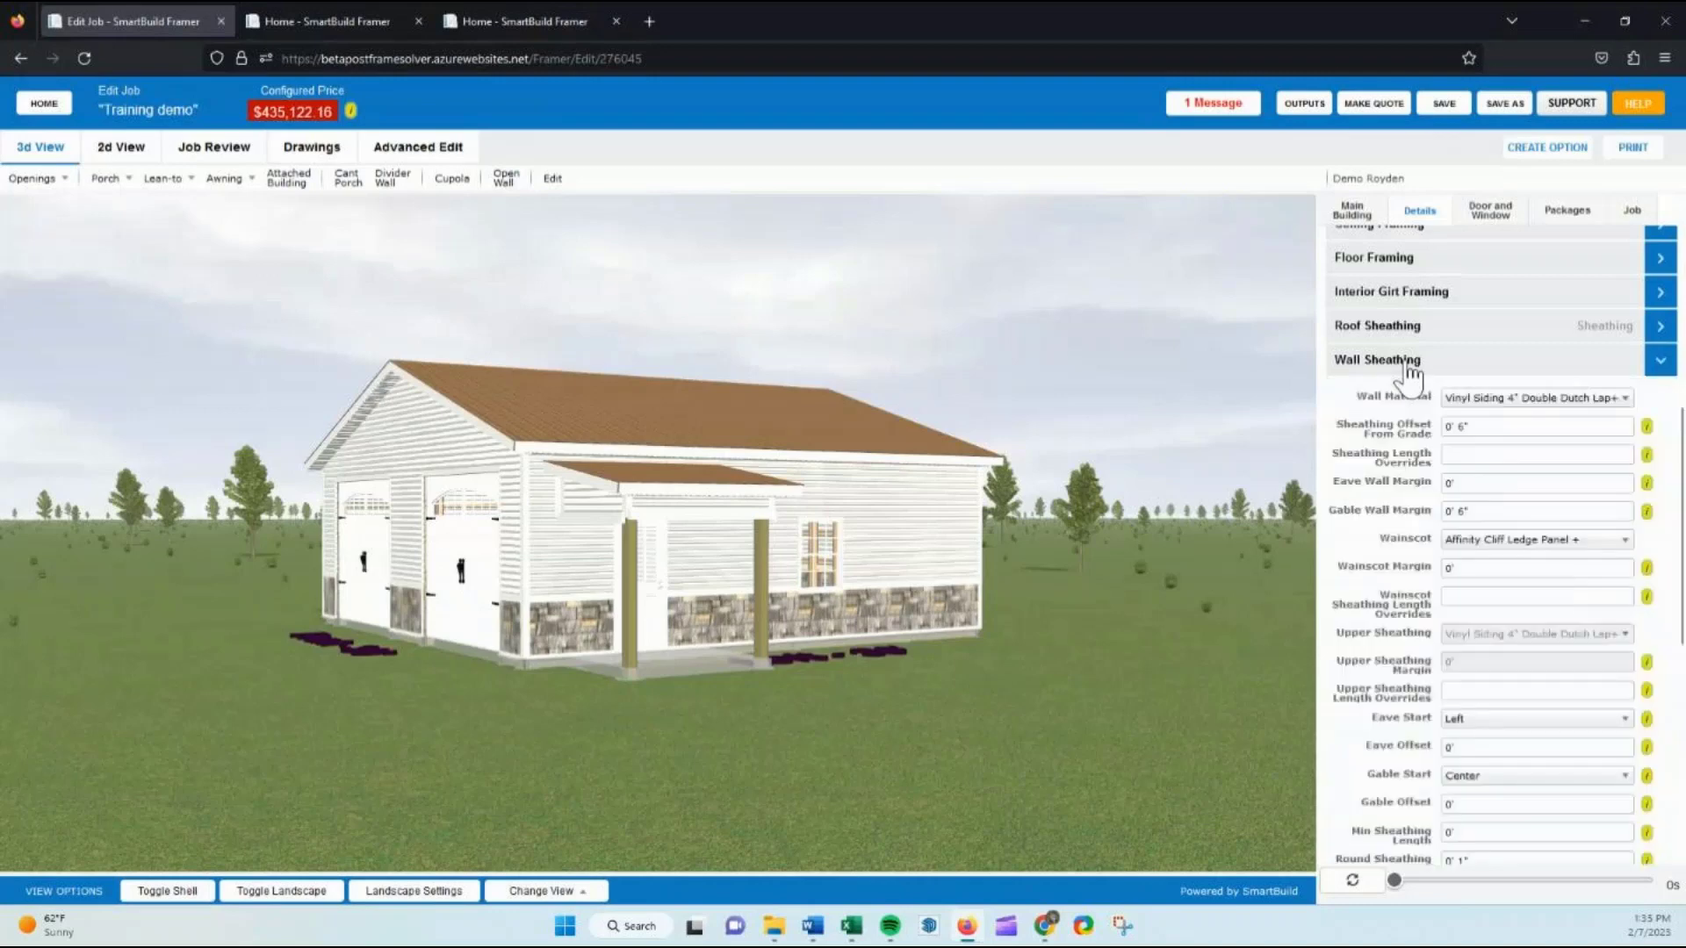
{"action": "left_click", "coordinate": [1598, 400]}
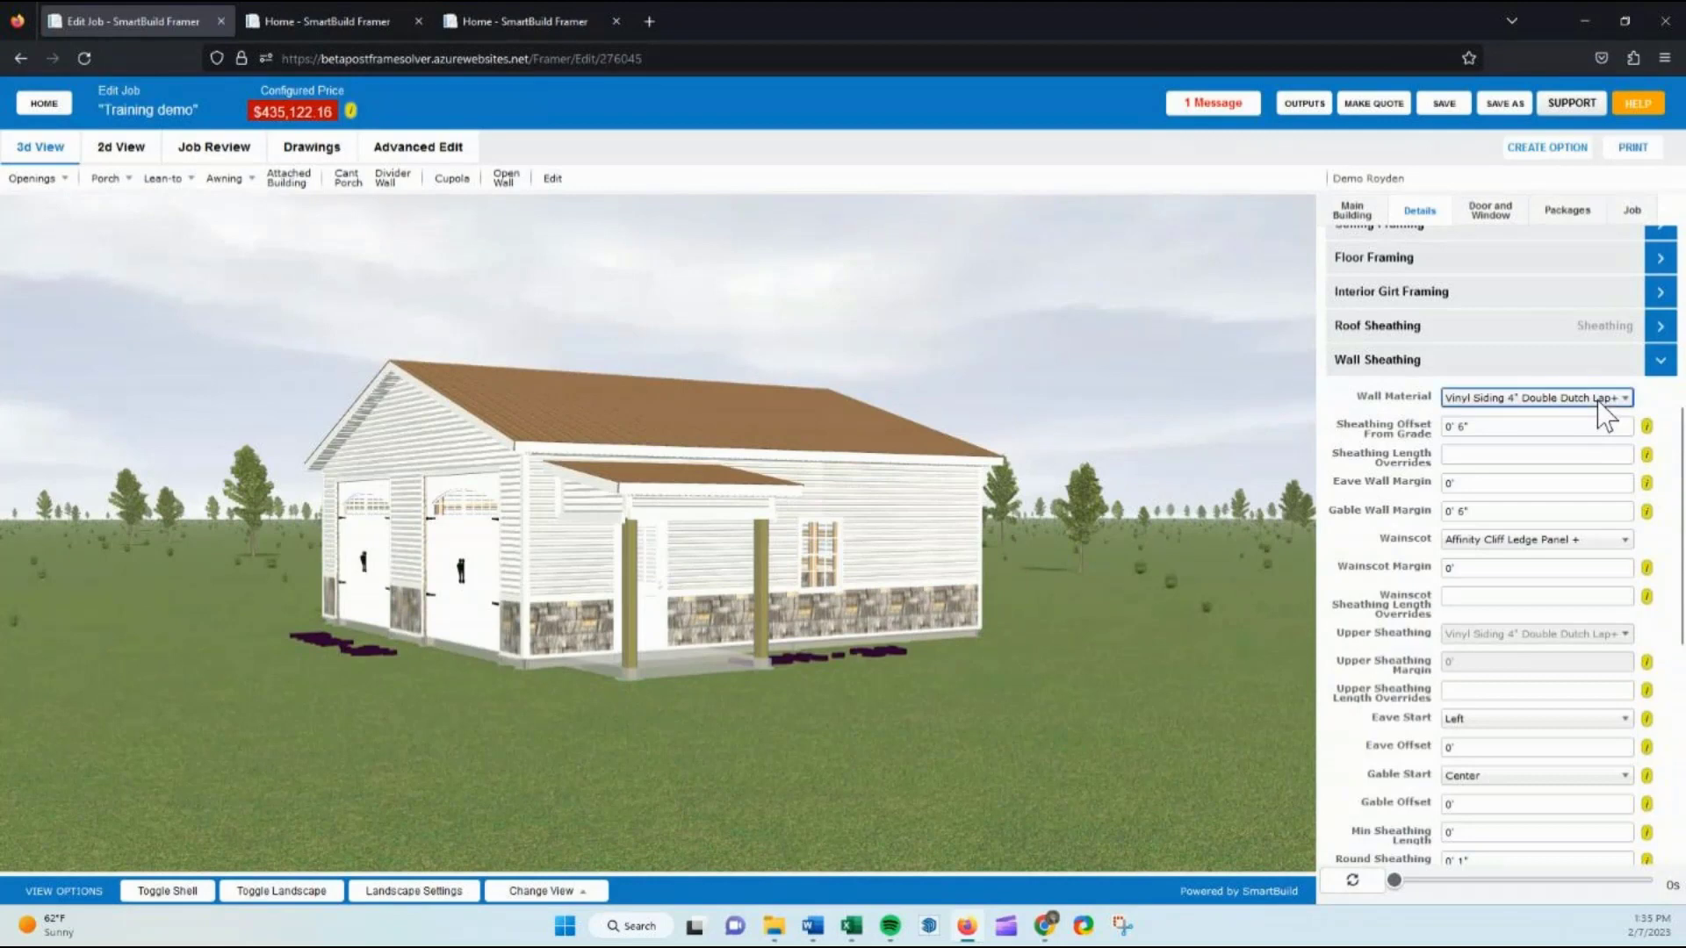
{"action": "left_click", "coordinate": [1429, 397]}
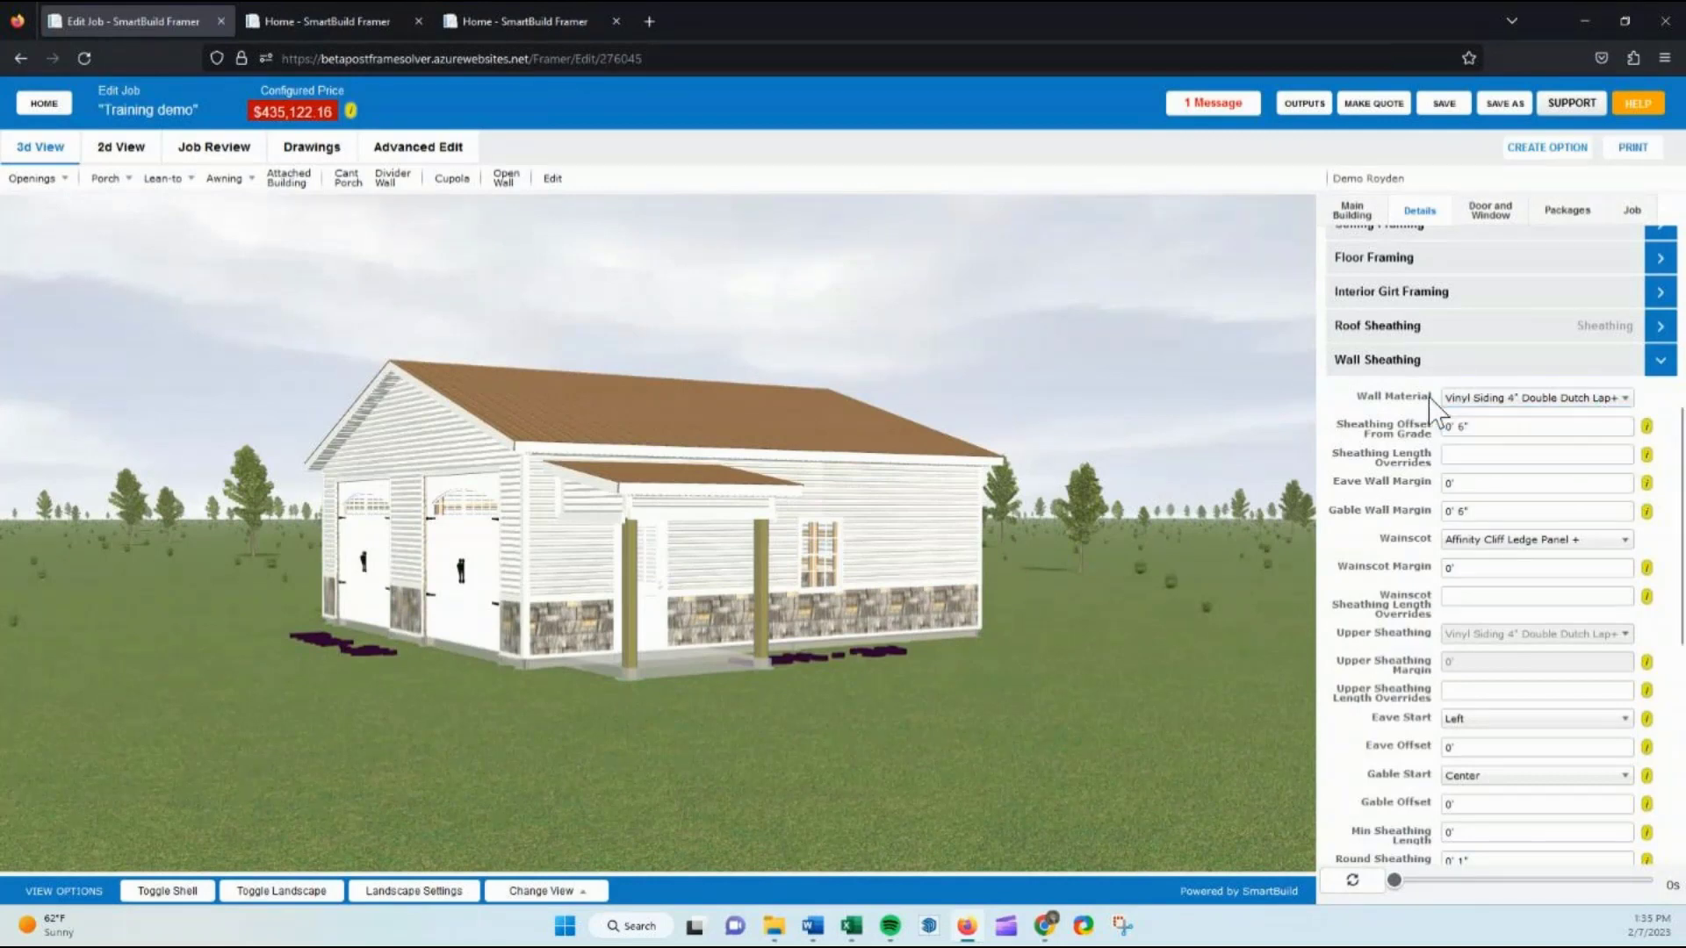
Set the main building's wall product system to Ag Panel
{"action": "left_click", "coordinate": [1357, 211]}
{"action": "left_click", "coordinate": [1386, 322]}
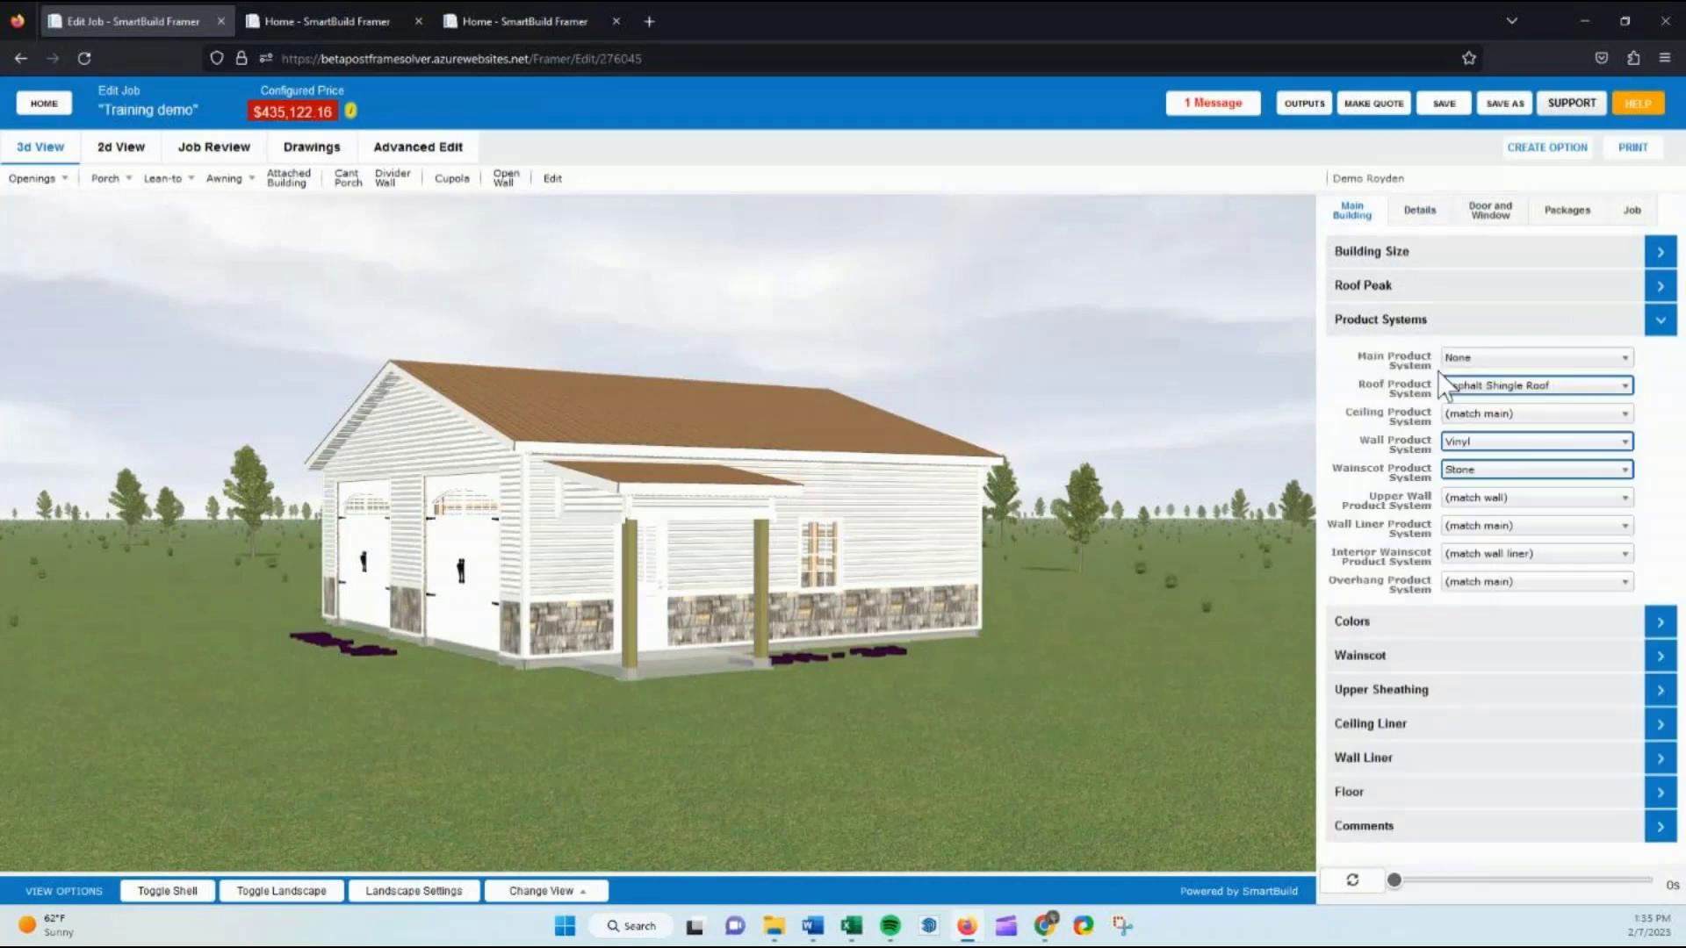
{"action": "left_click", "coordinate": [1477, 441]}
{"action": "left_click", "coordinate": [1469, 465]}
{"action": "left_click", "coordinate": [1484, 442]}
{"action": "left_click", "coordinate": [1469, 439]}
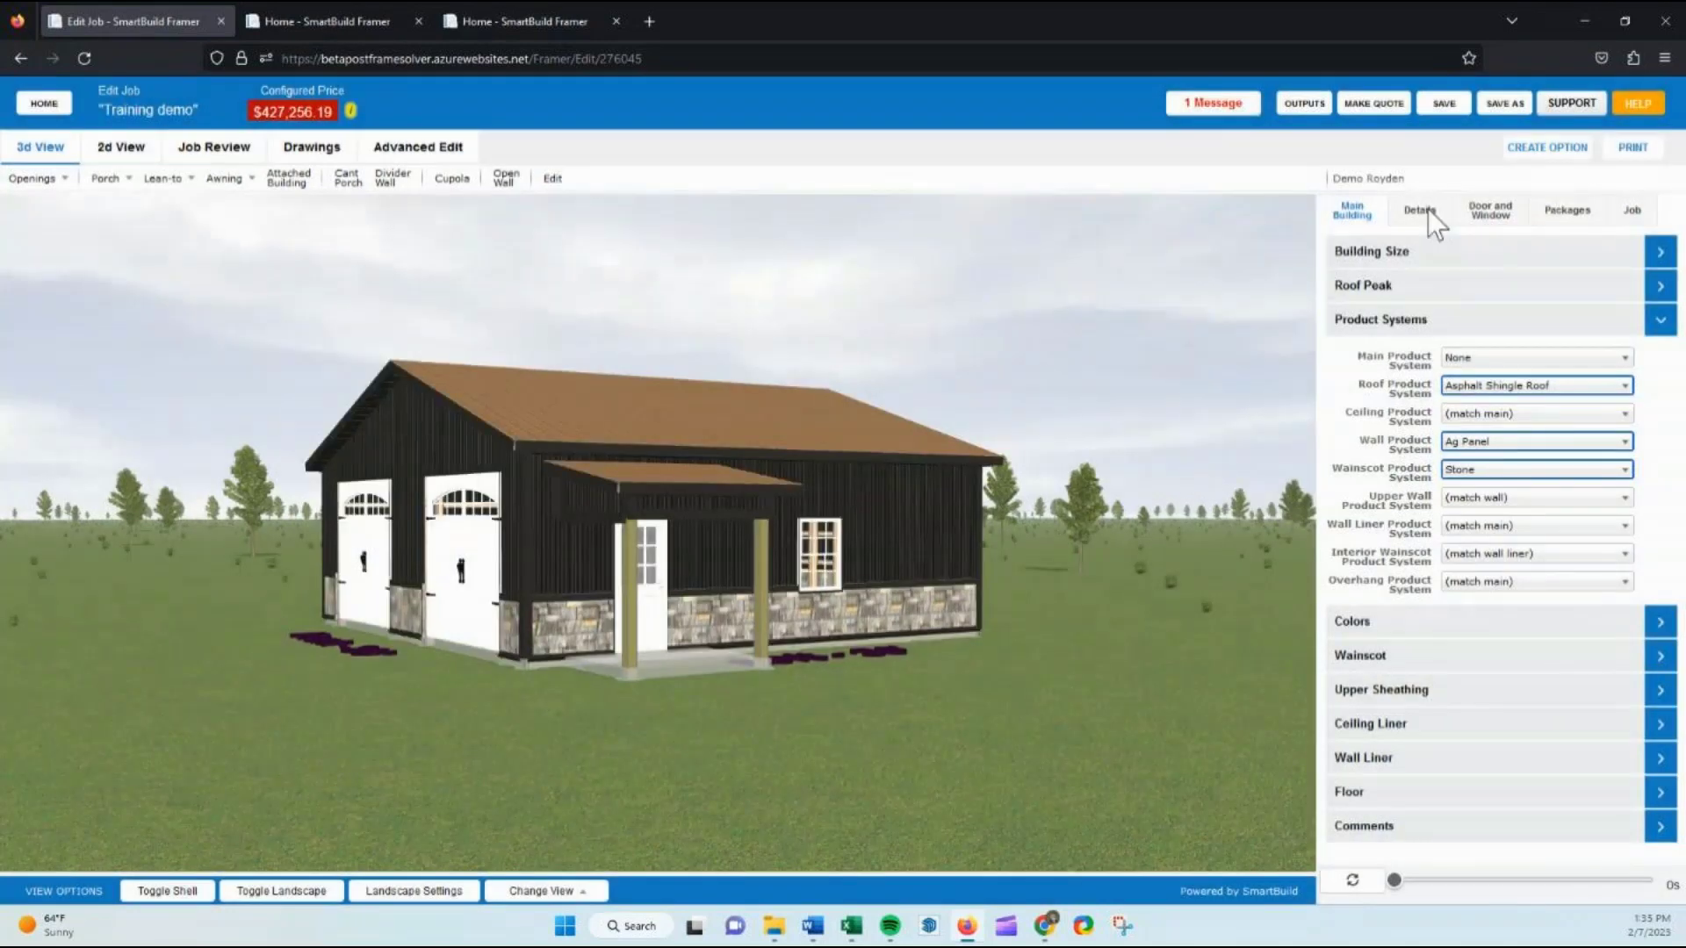
Review the wall material choices offered for the Ag Panel system in the Wall Sheathing details
{"action": "left_click", "coordinate": [1427, 209]}
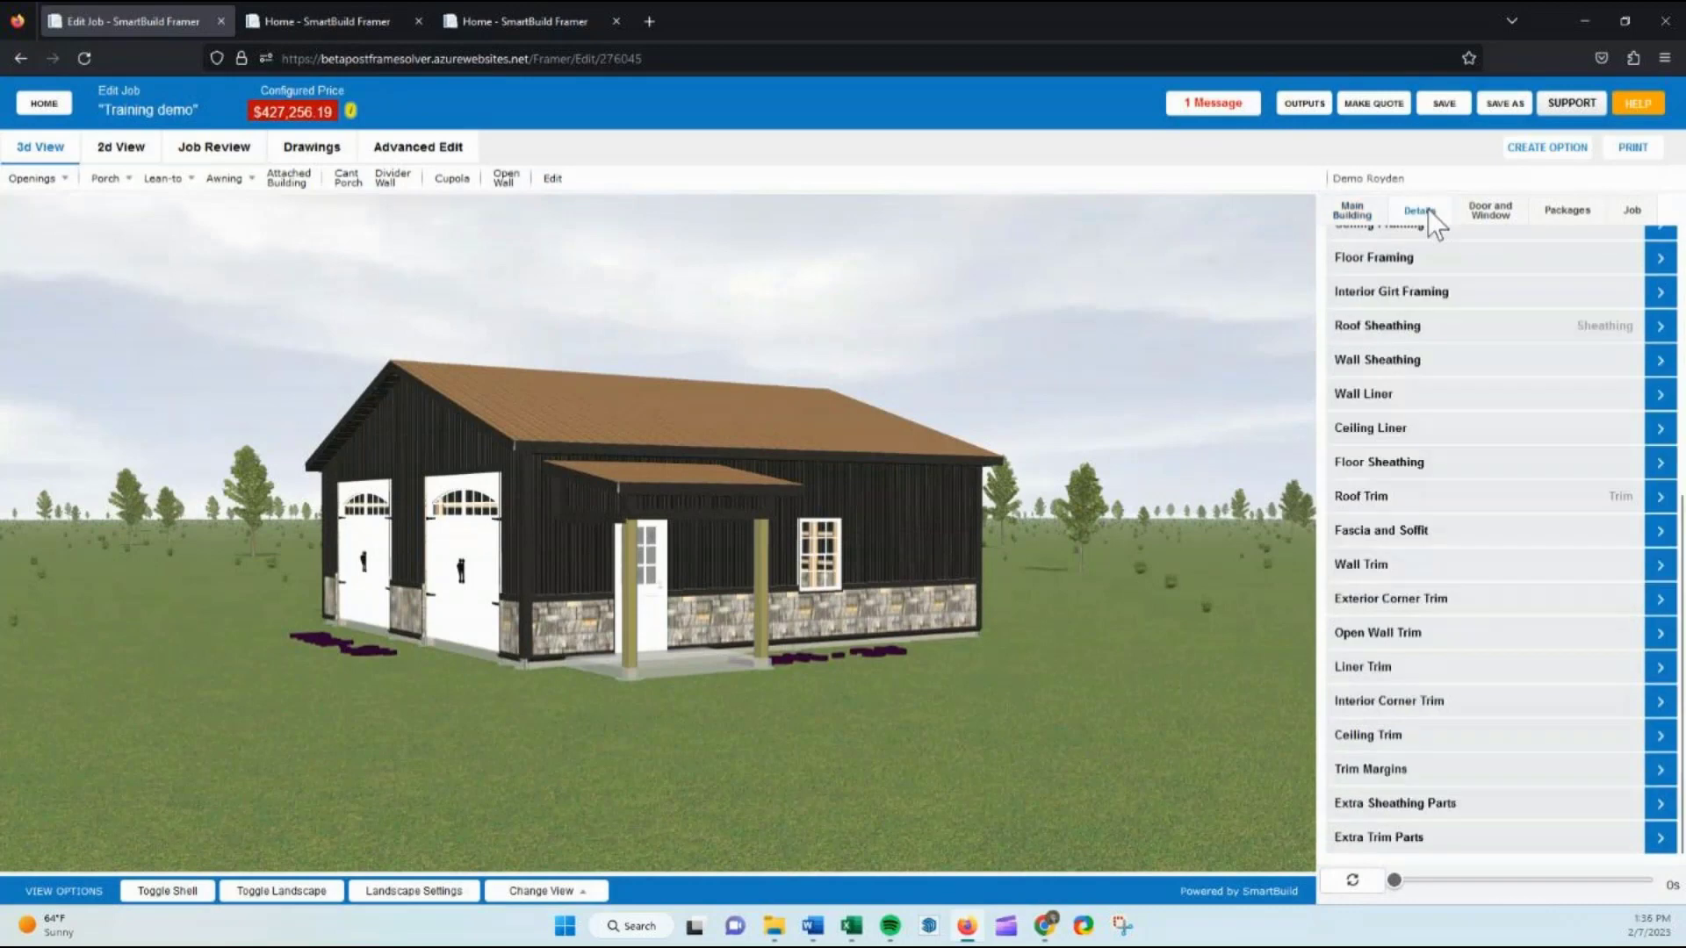
{"action": "left_click", "coordinate": [1405, 376]}
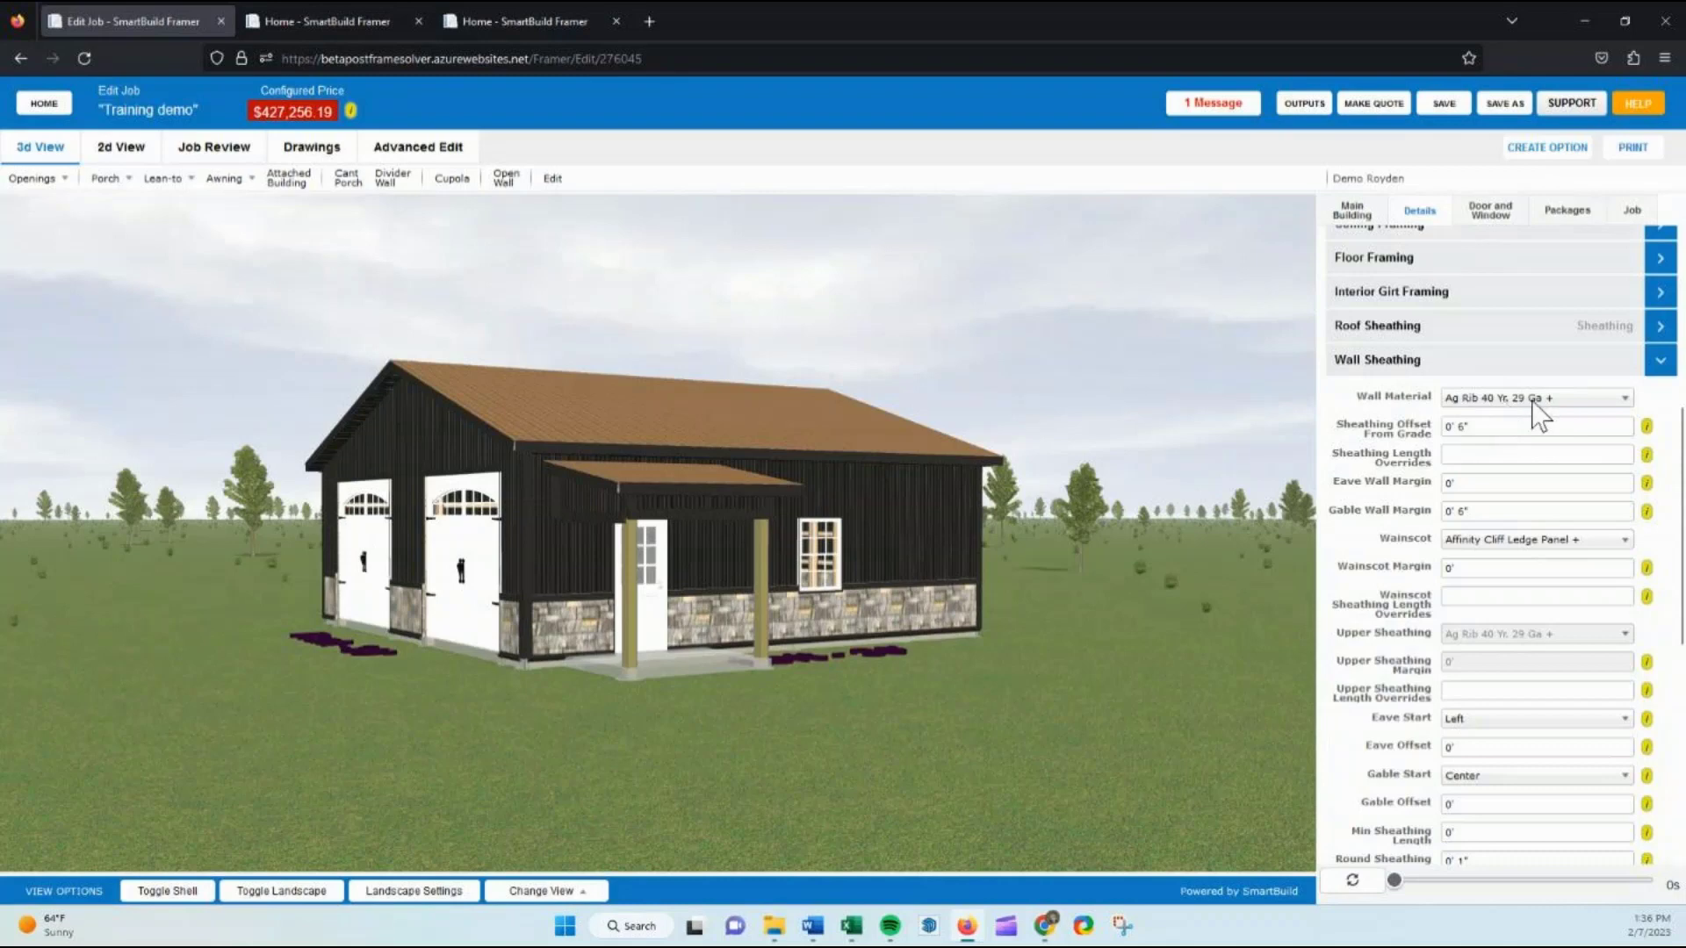
{"action": "left_click", "coordinate": [1464, 400]}
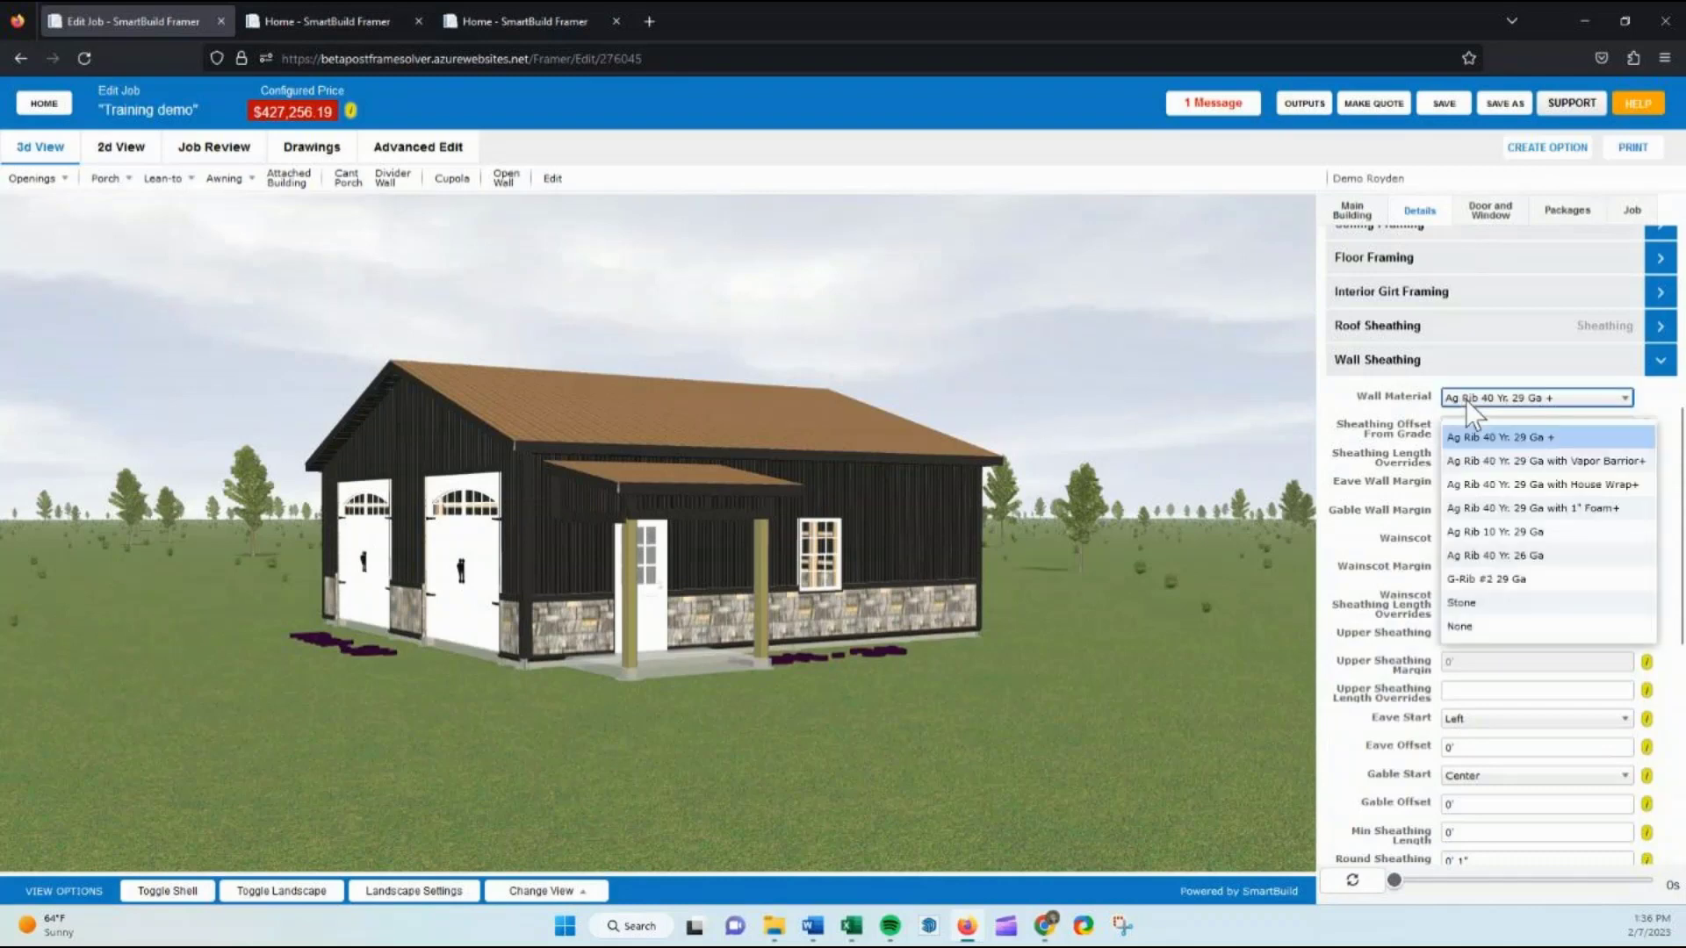
{"action": "left_click", "coordinate": [1405, 426]}
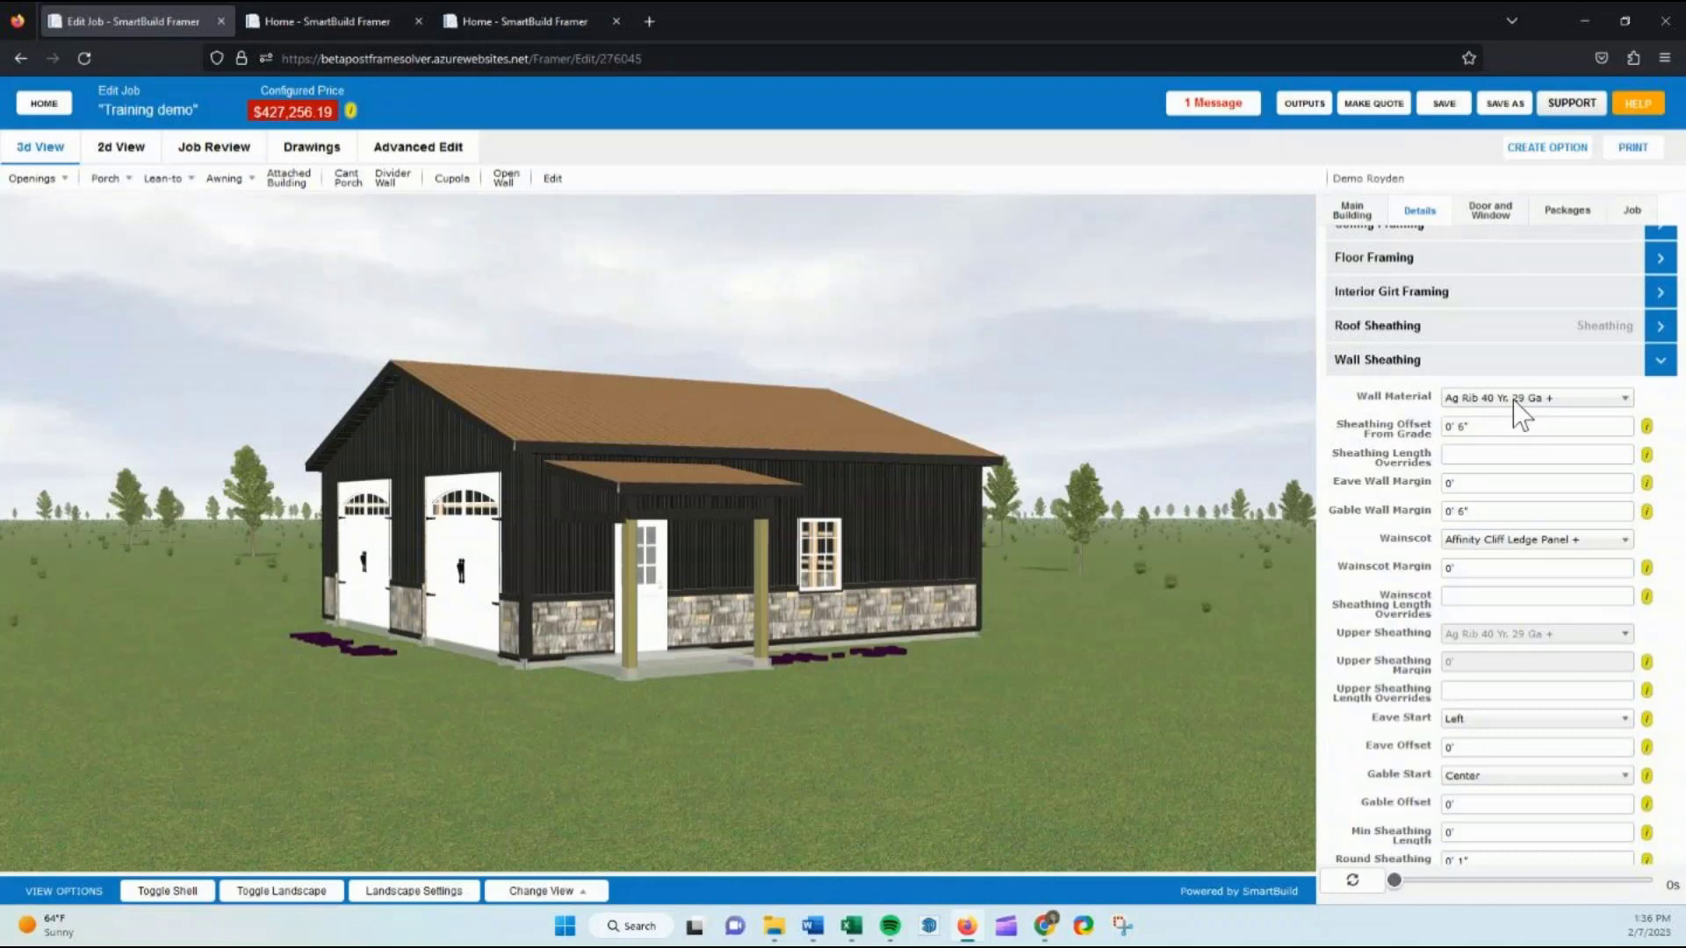
Look through the job's package bundles and add-ons, down to the sheathing fasteners and bracing entries
{"action": "left_click", "coordinate": [1567, 213]}
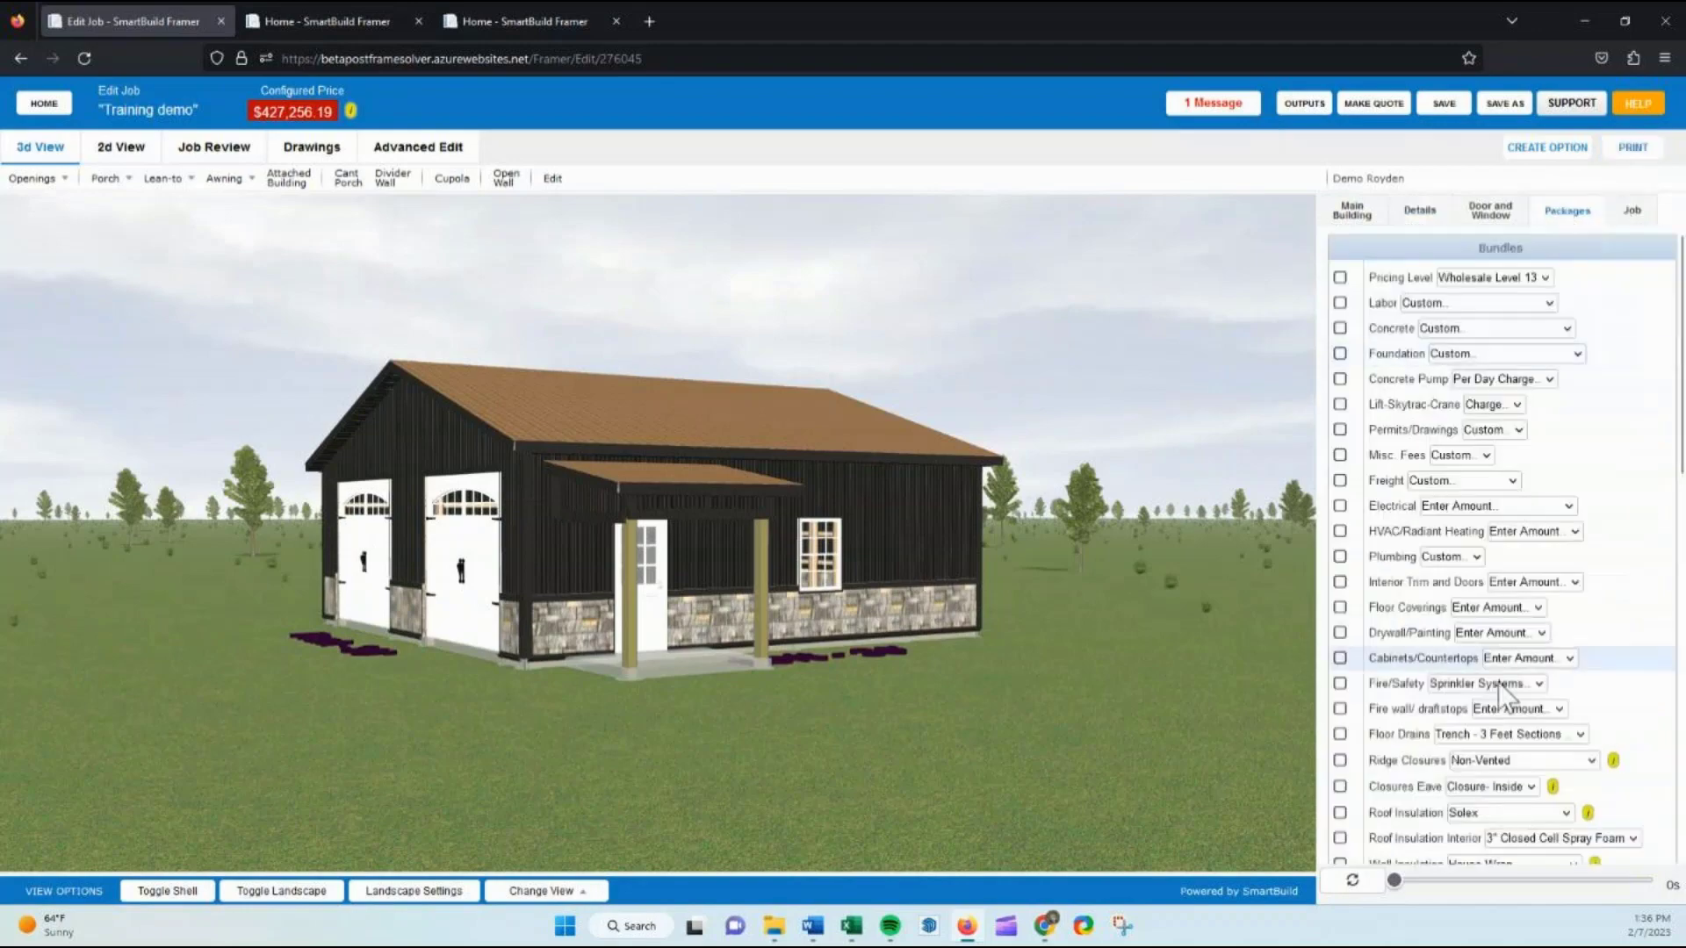
{"action": "scroll", "coordinate": [1497, 691], "scroll_direction": "down", "scroll_amount": 8}
{"action": "scroll", "coordinate": [1498, 692], "scroll_direction": "down", "scroll_amount": 5}
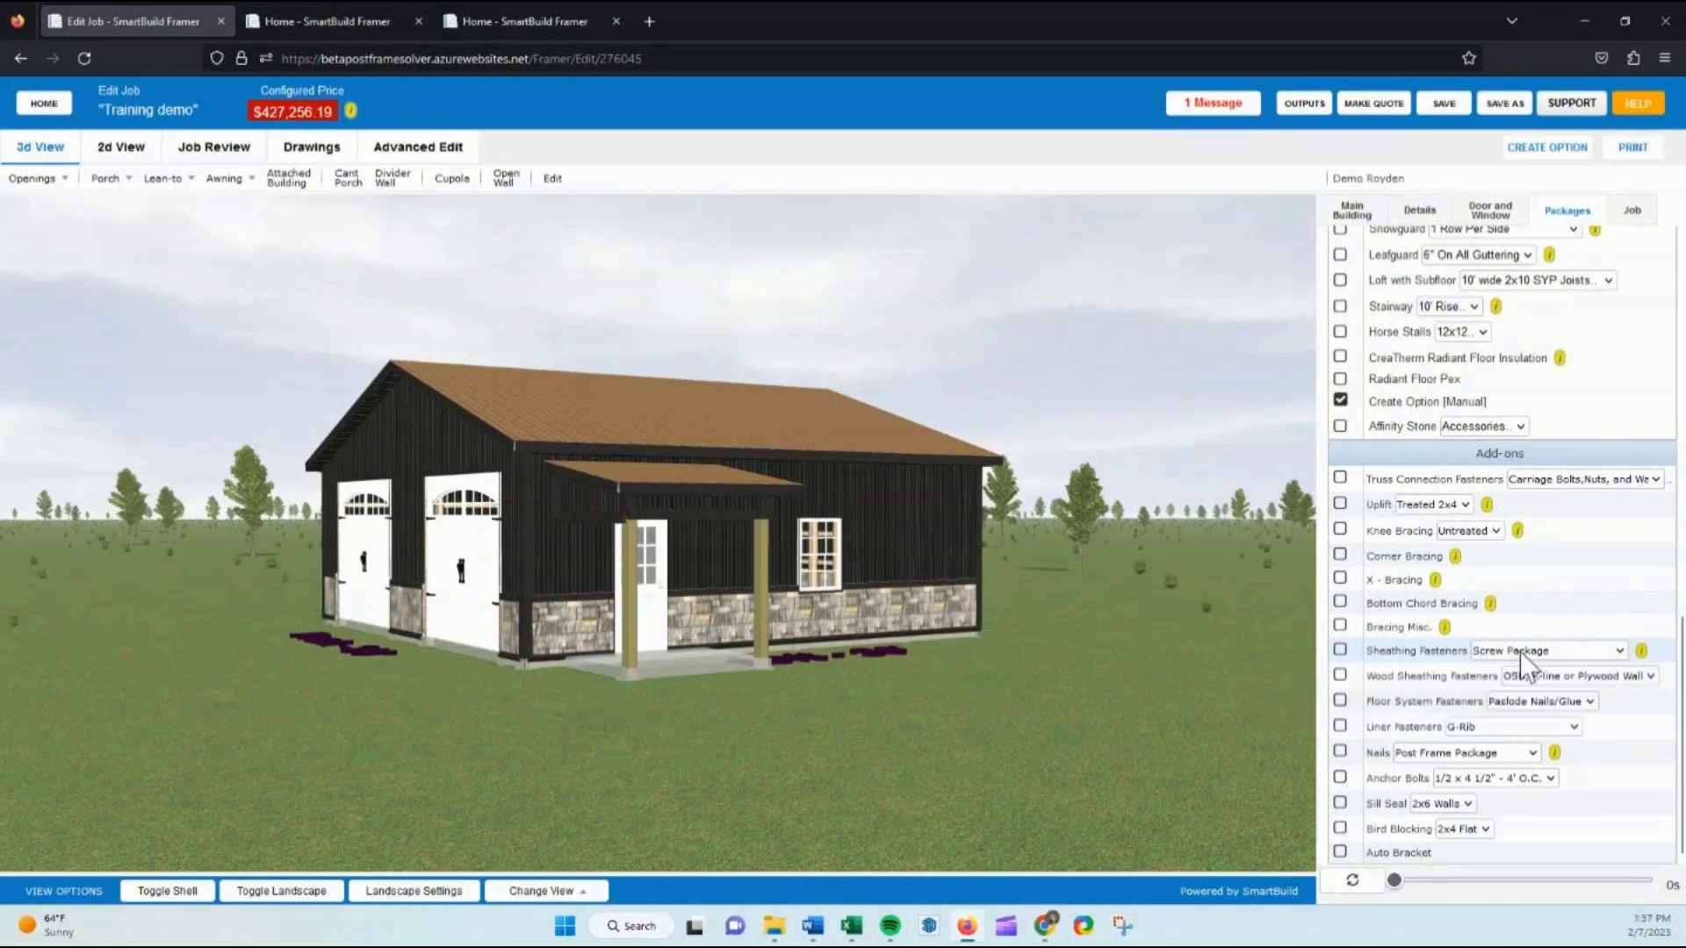
{"action": "scroll", "coordinate": [1512, 646], "scroll_direction": "up", "scroll_amount": 10}
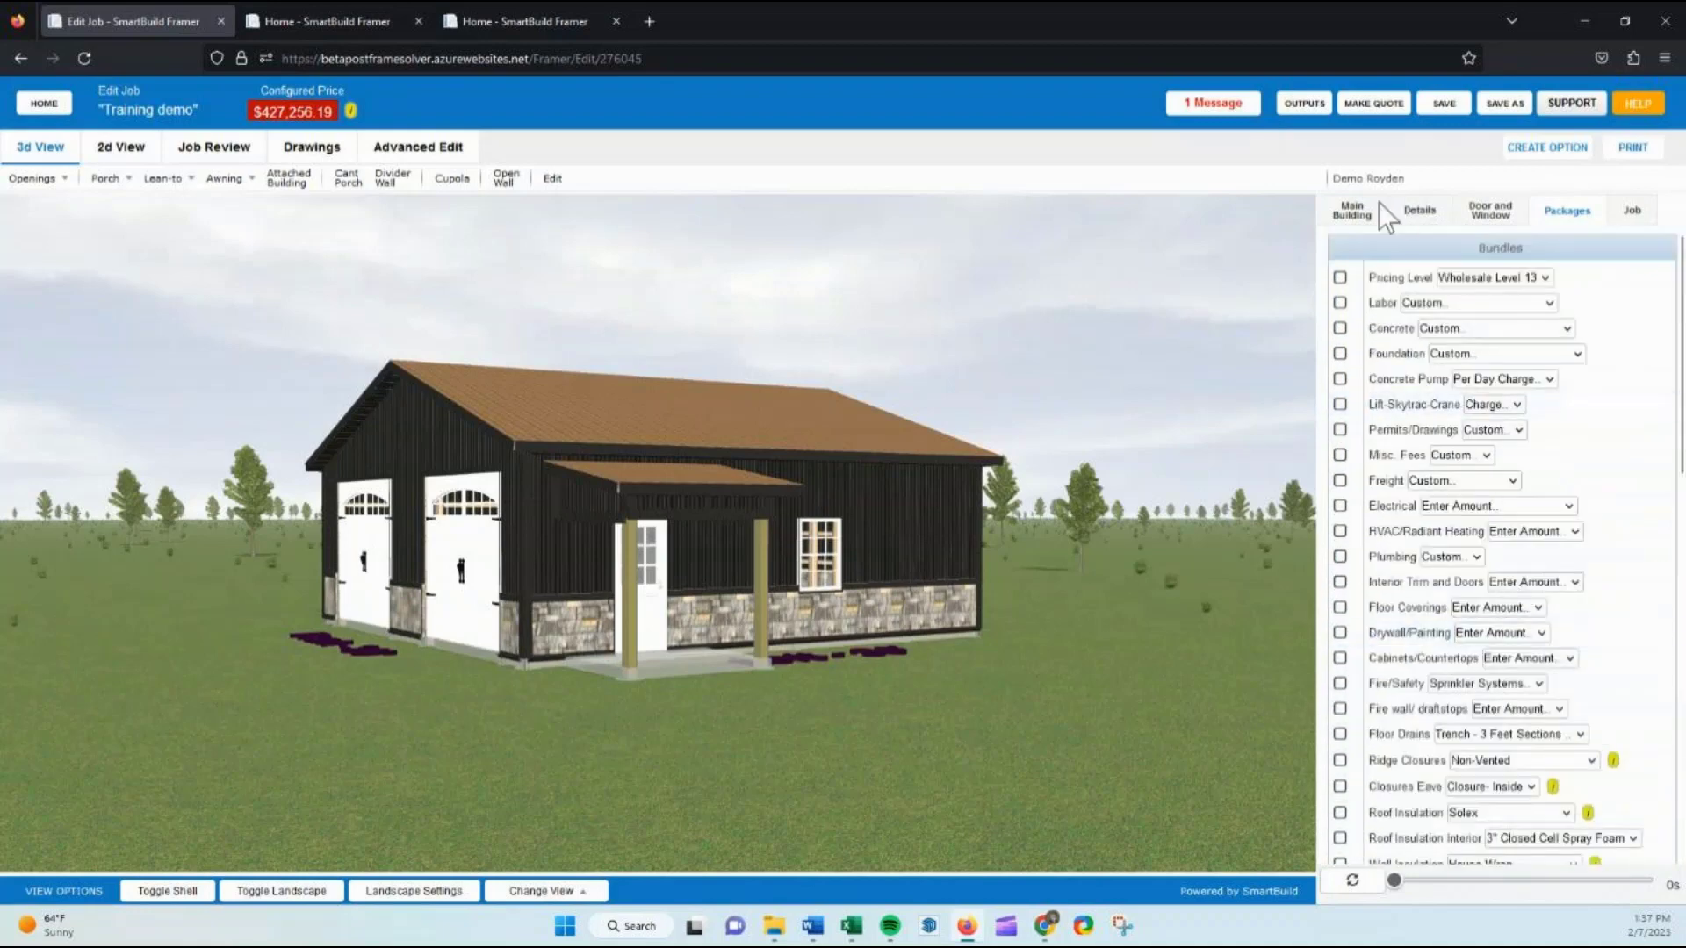
Check the Ag Rib wall material variants in the Wall Sheathing details again, then collapse that section
{"action": "left_click", "coordinate": [1426, 213]}
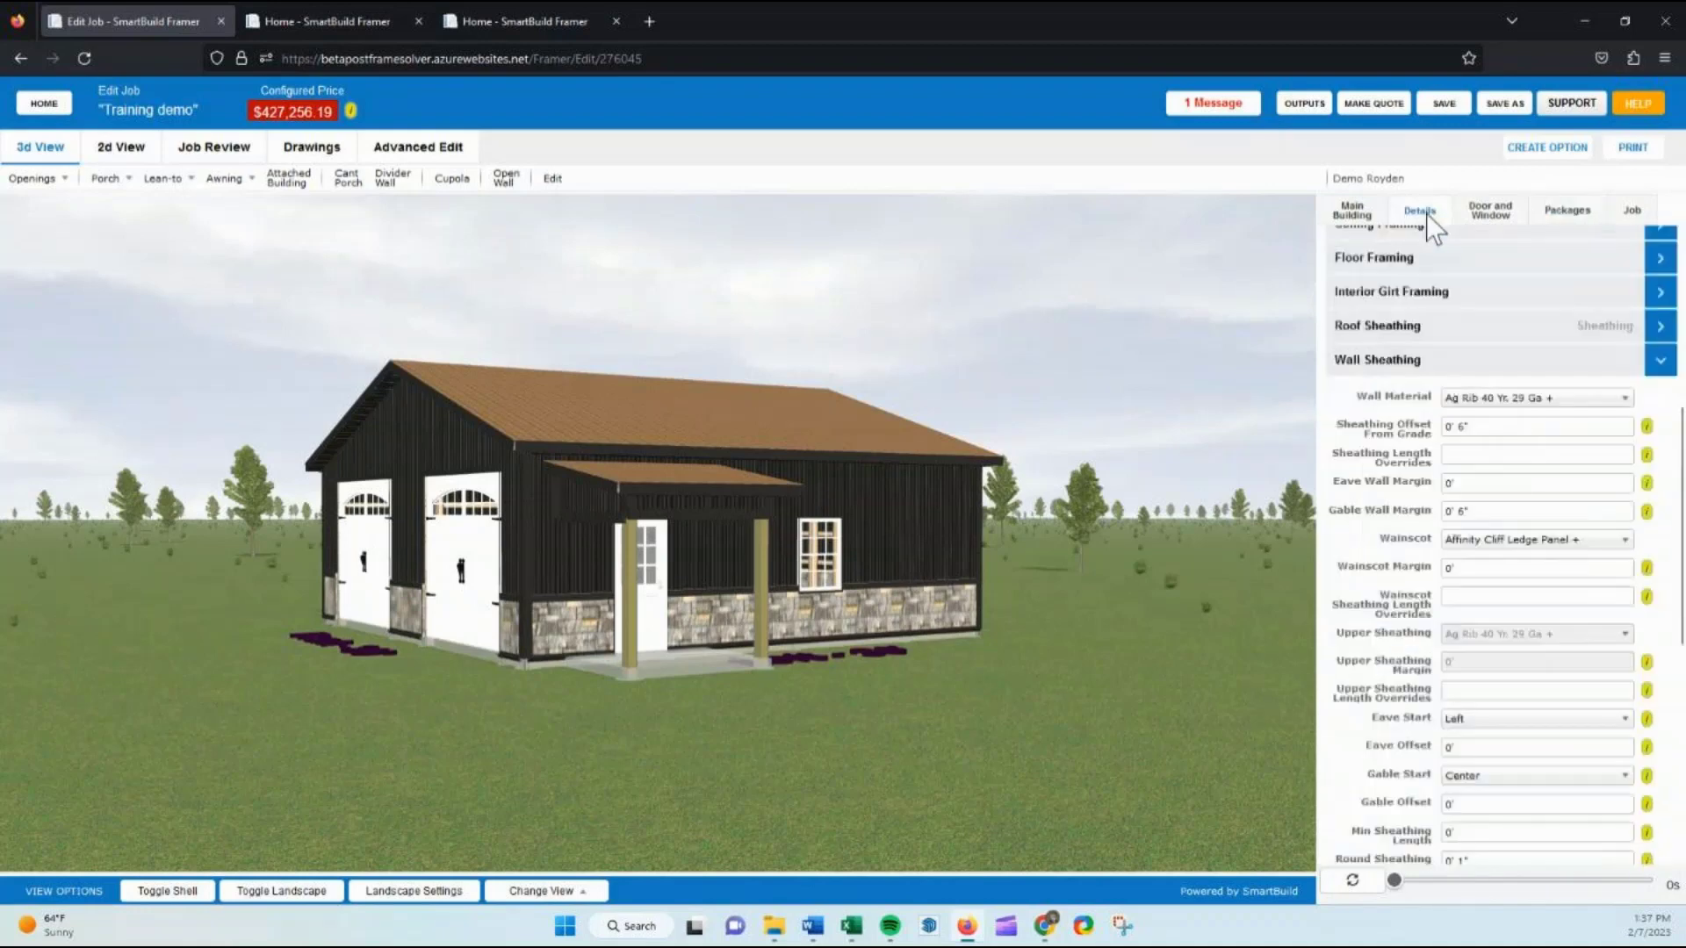
{"action": "left_click", "coordinate": [1510, 401]}
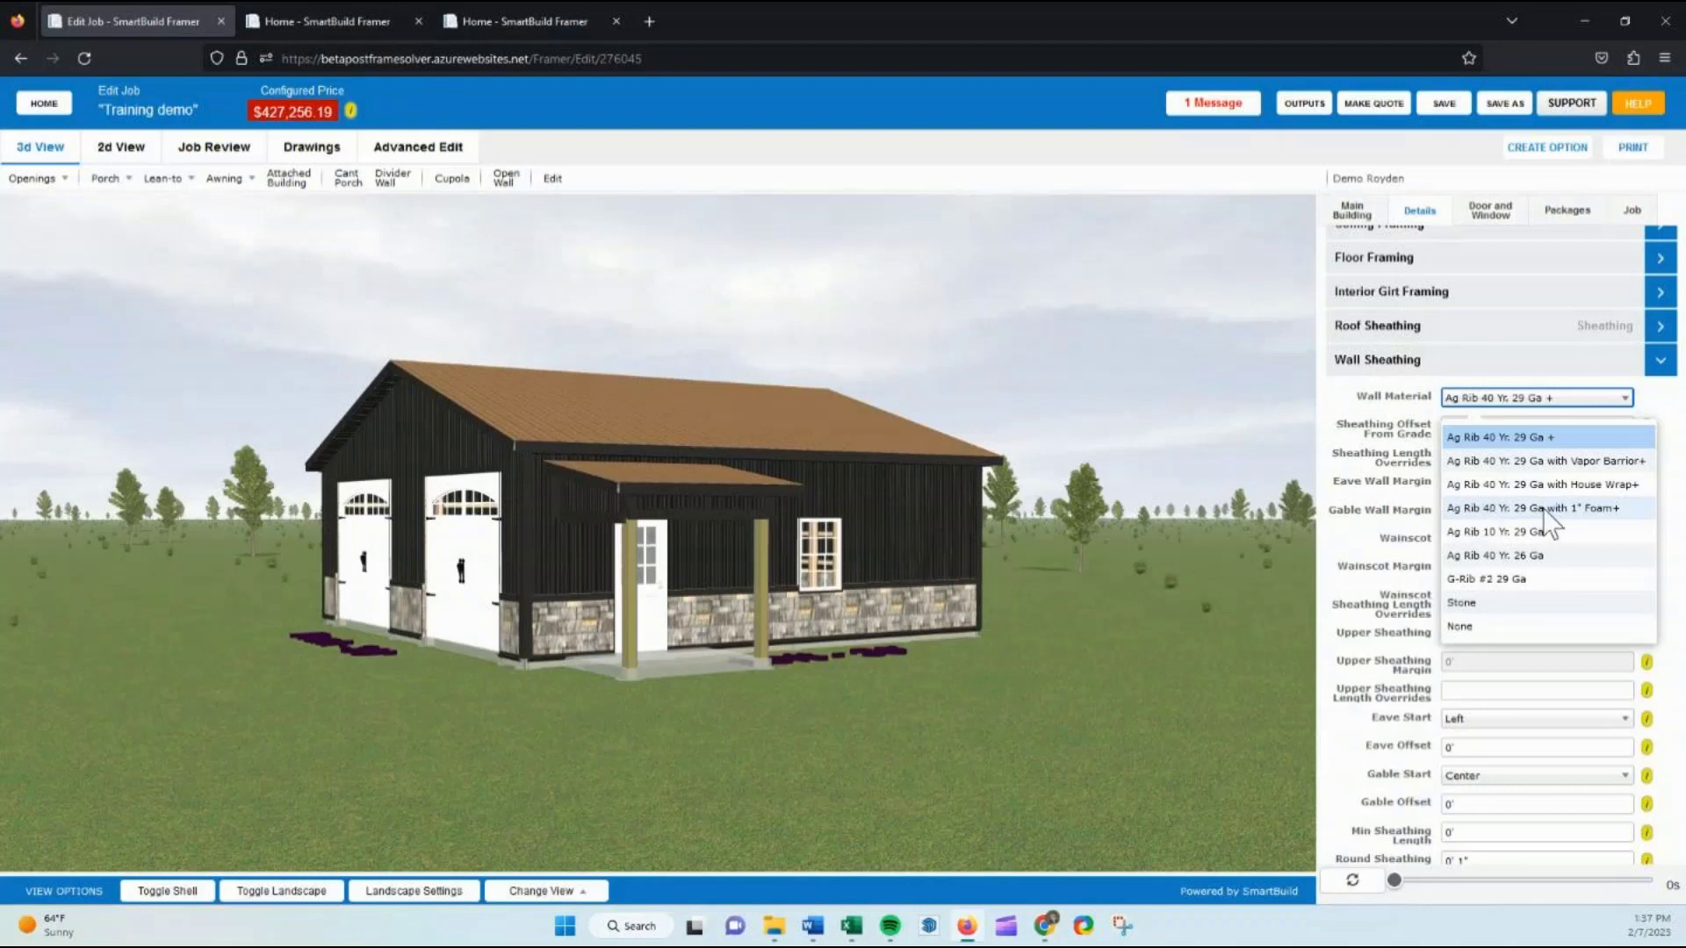
{"action": "left_click", "coordinate": [1526, 355]}
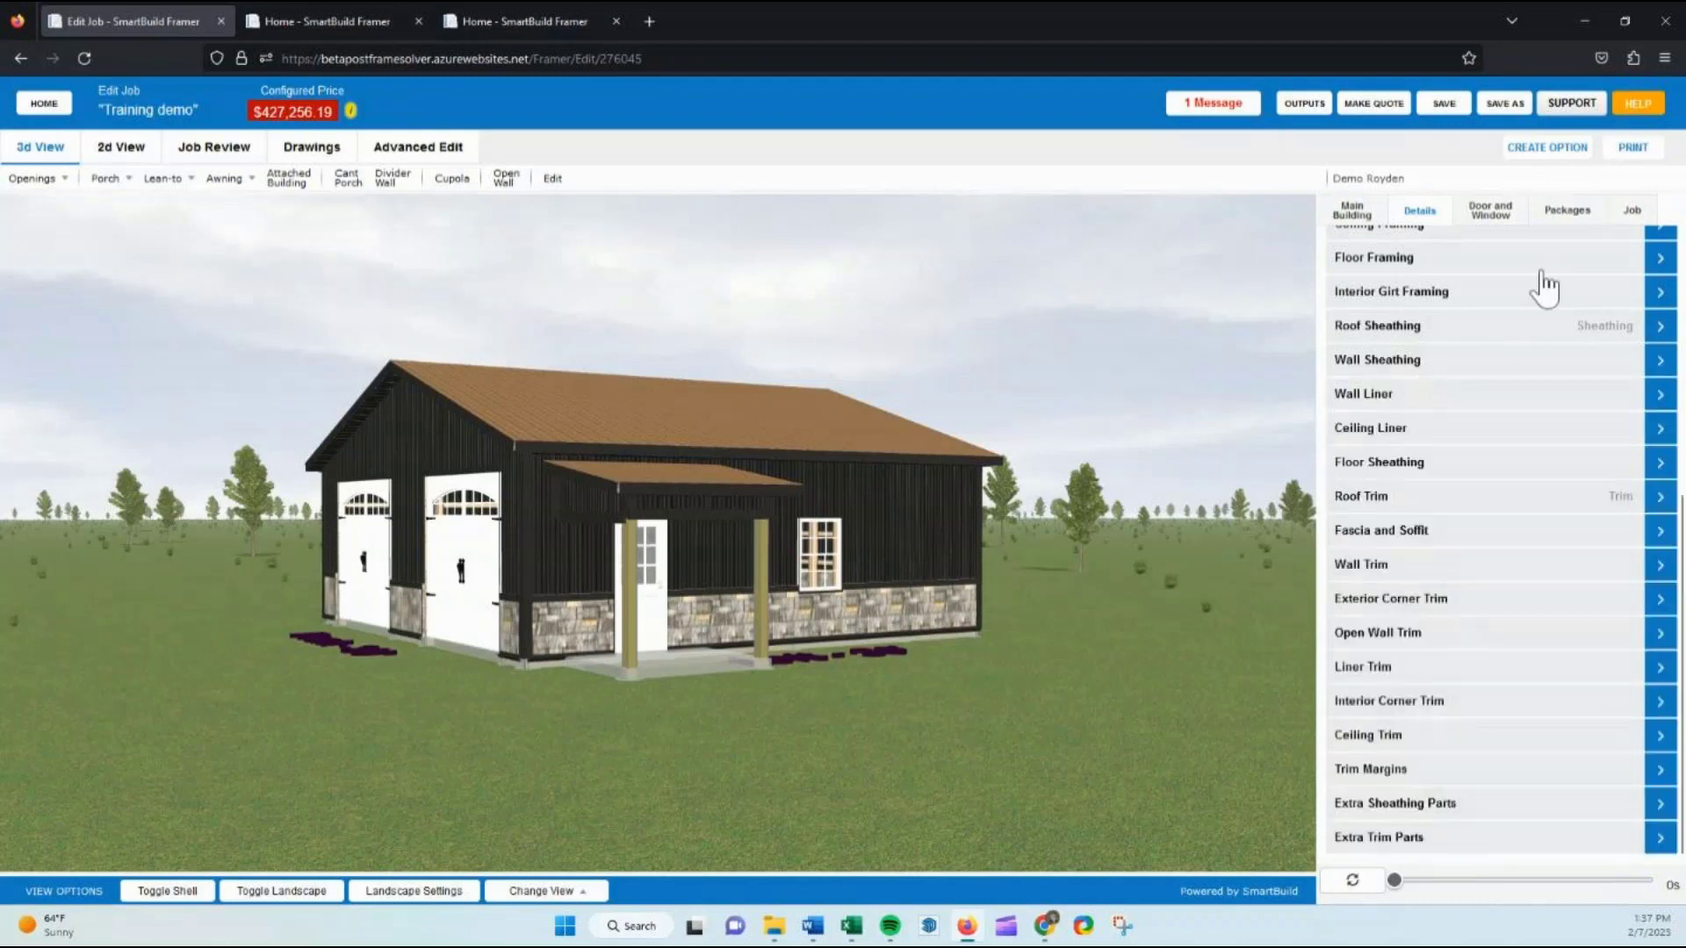
Examine the screw package options for Sheathing Fasteners among the job's add-ons
{"action": "left_click", "coordinate": [1572, 210]}
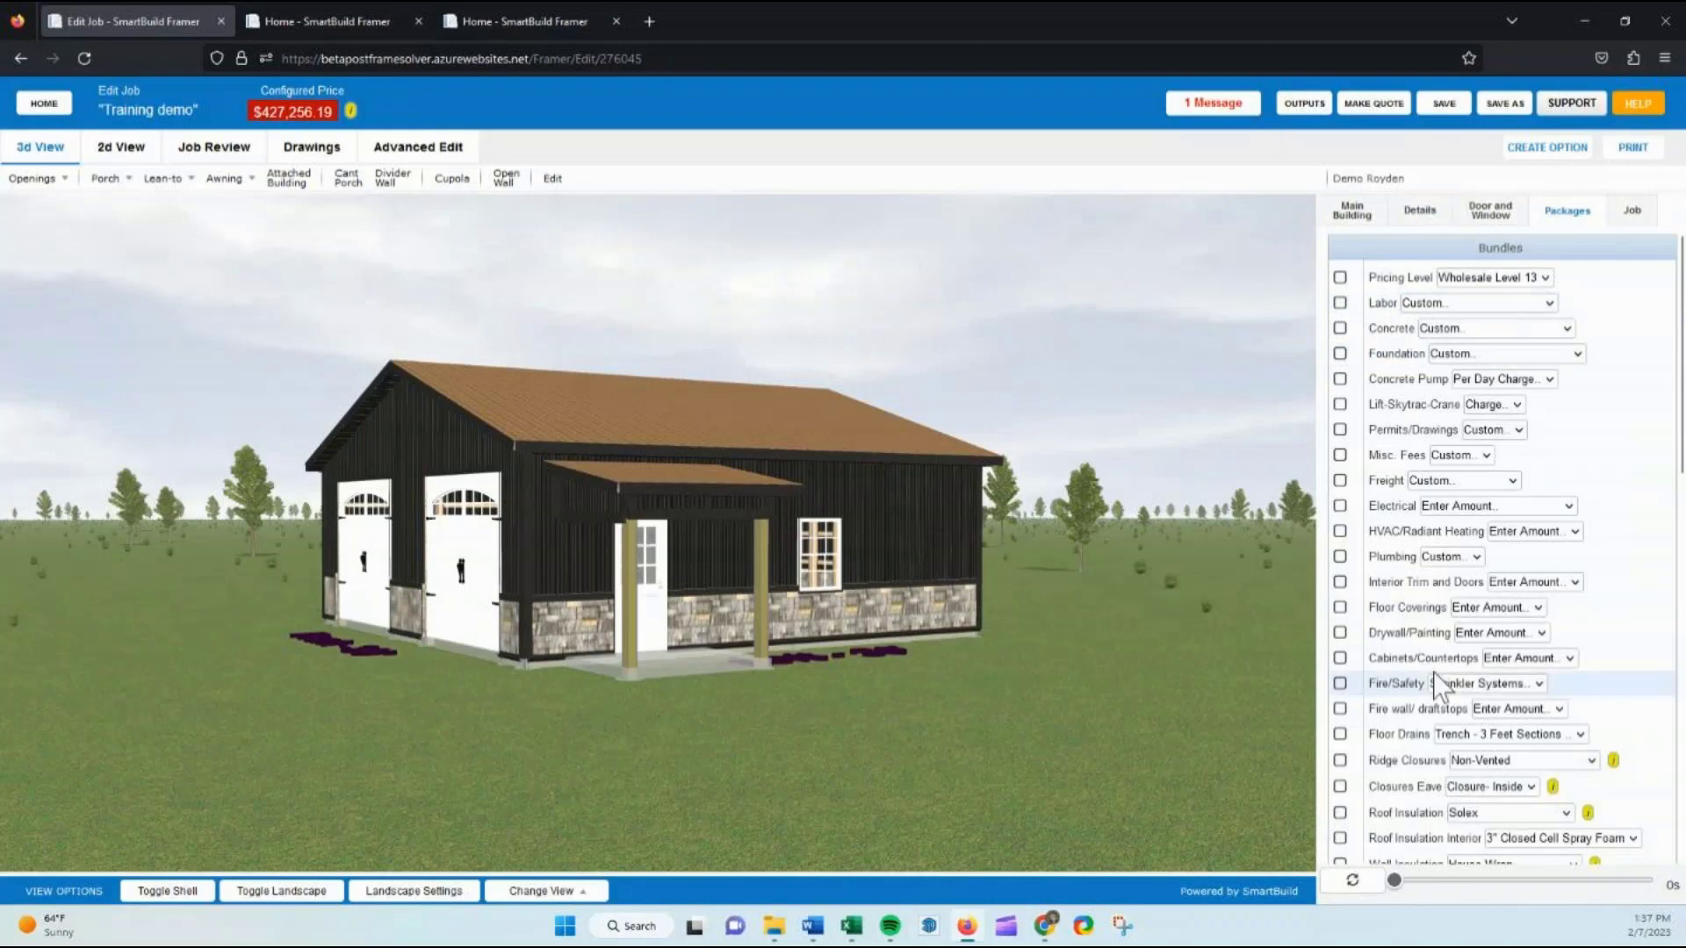
{"action": "scroll", "coordinate": [1456, 698], "scroll_direction": "down", "scroll_amount": 5}
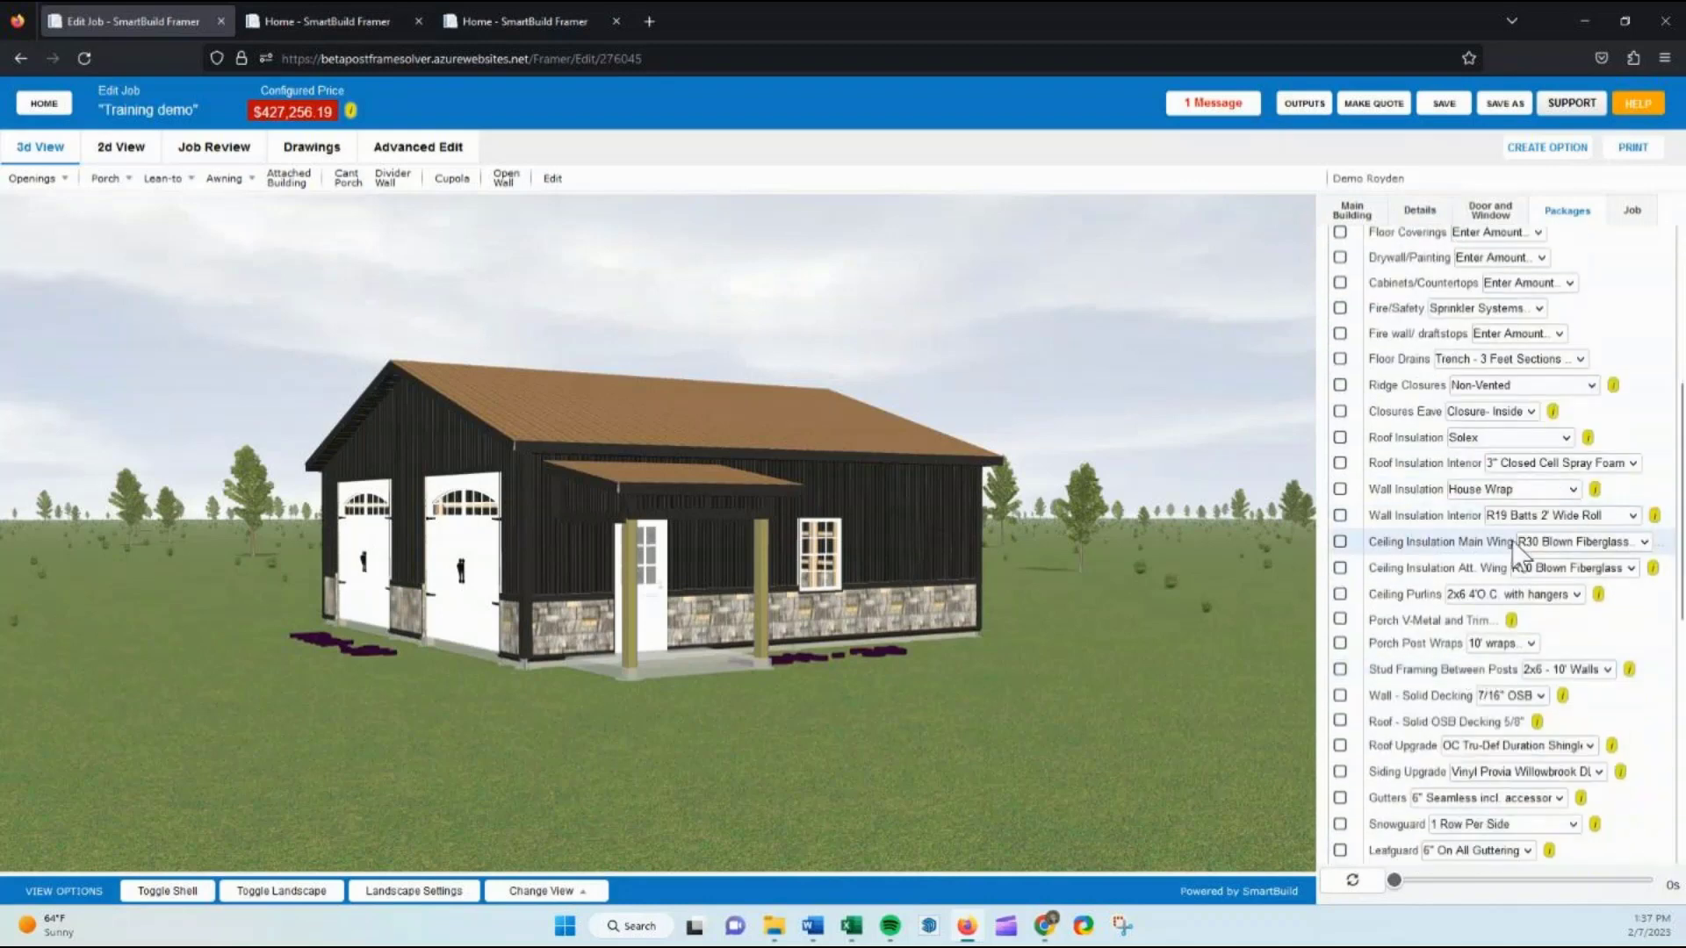
{"action": "scroll", "coordinate": [1495, 632], "scroll_direction": "down", "scroll_amount": 6}
{"action": "scroll", "coordinate": [1466, 727], "scroll_direction": "down", "scroll_amount": 1}
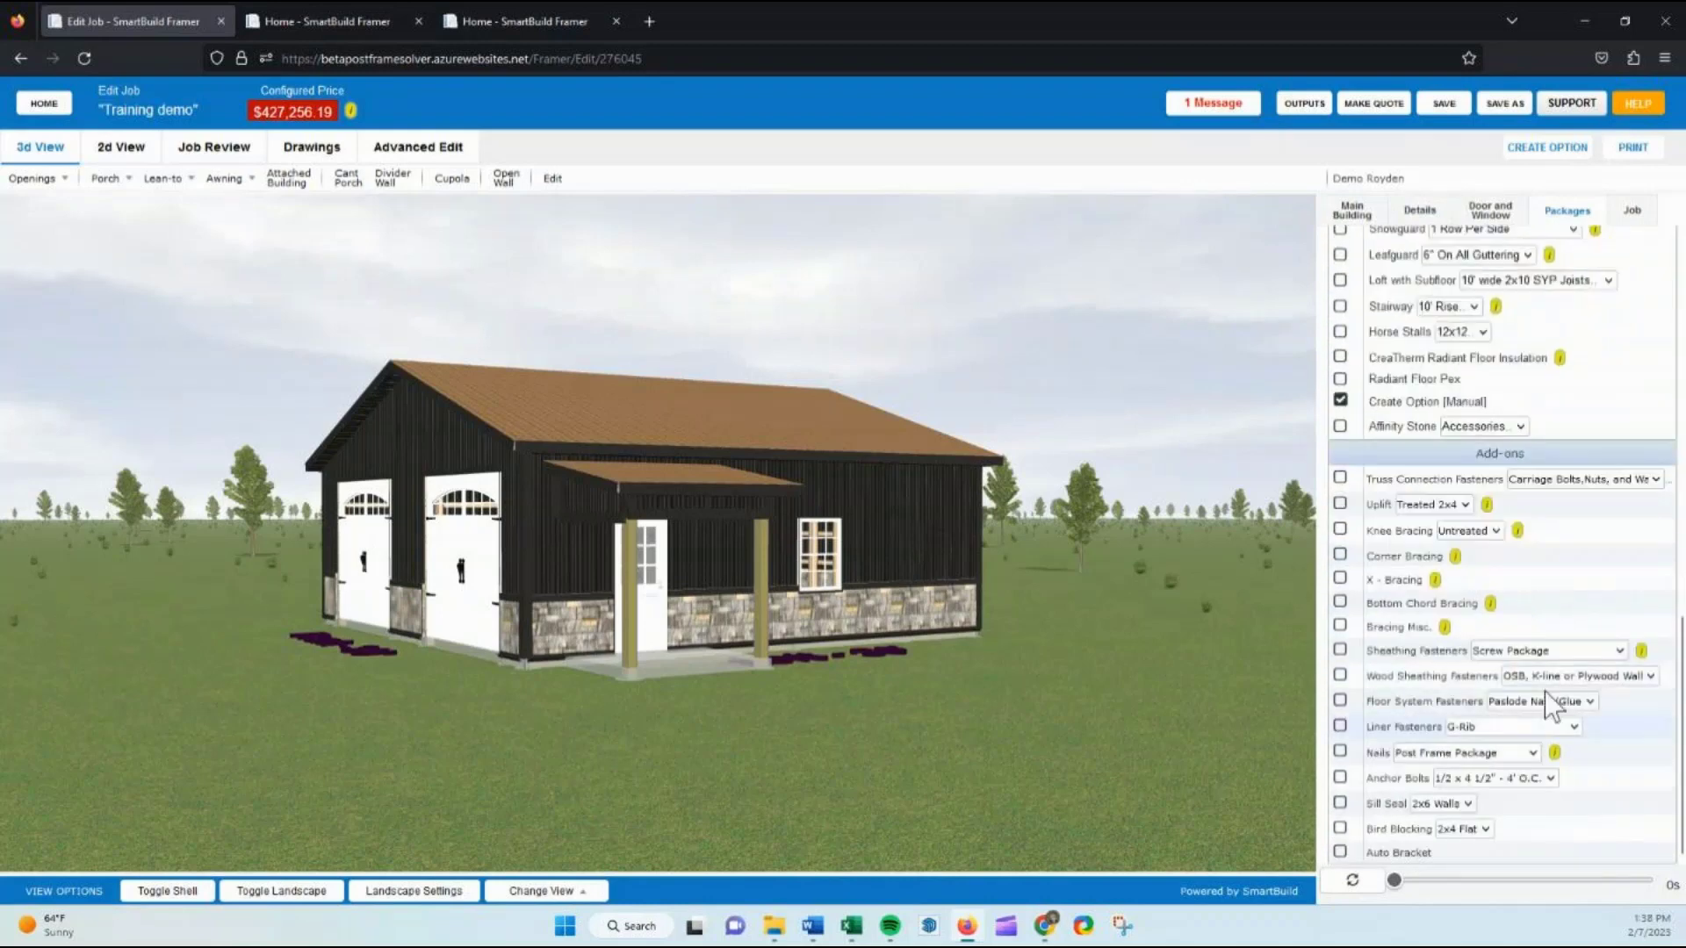
{"action": "left_click", "coordinate": [1505, 653]}
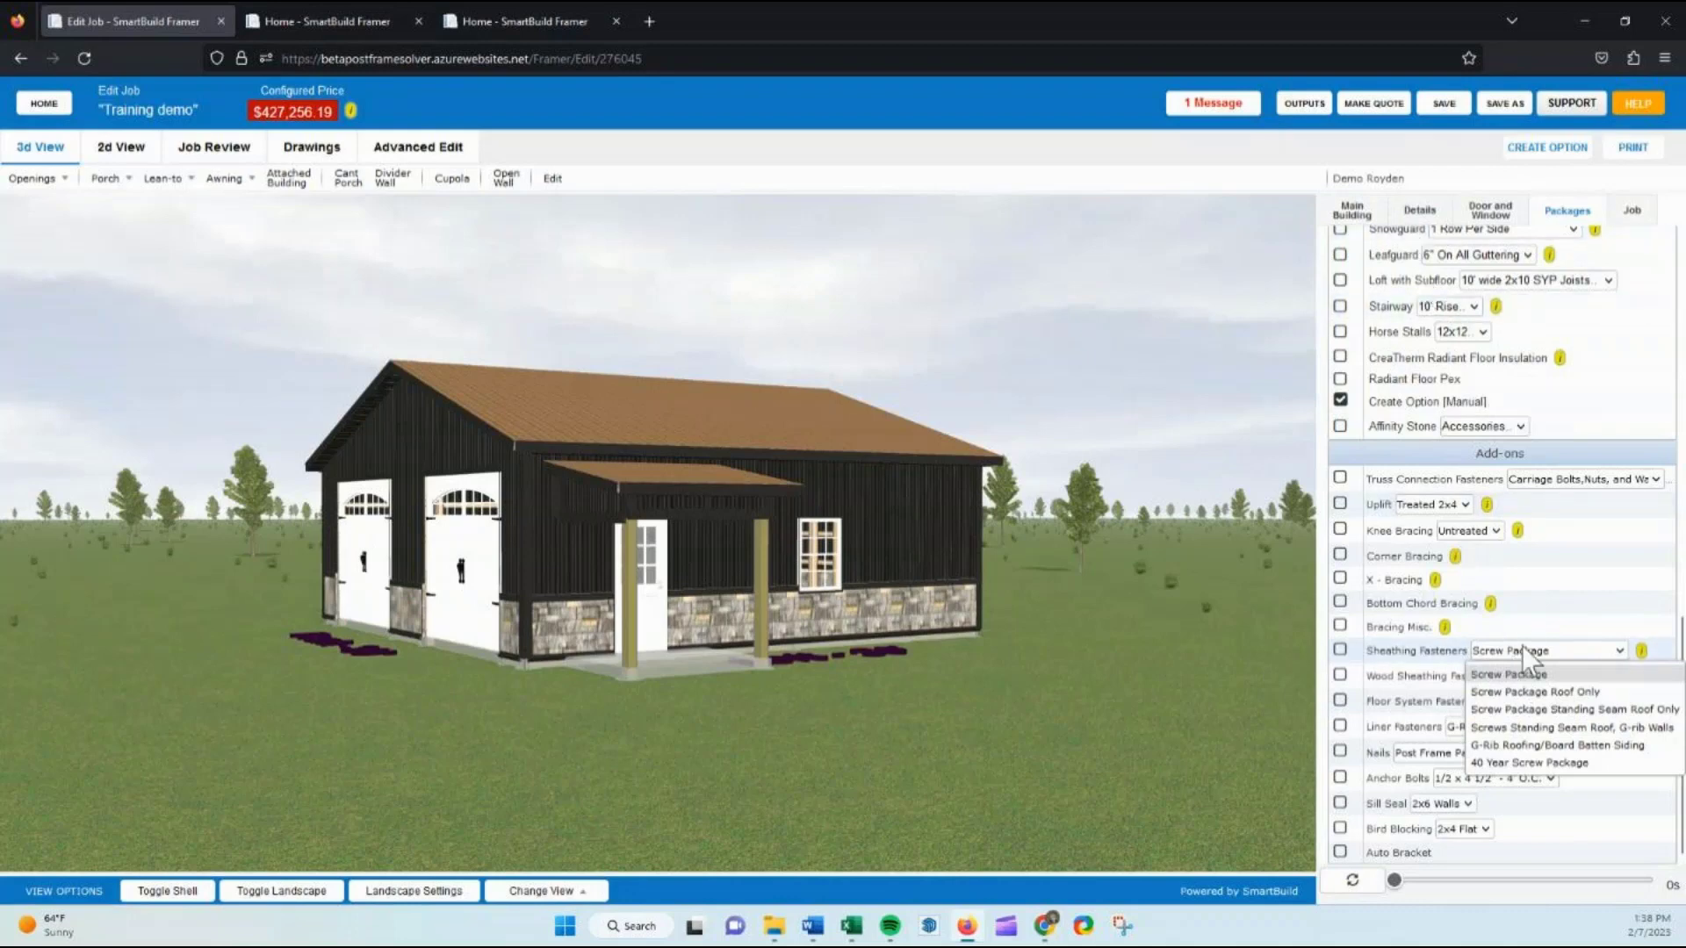
Set the wall sheathing material to Ag Rib 40 Yr. 29 Ga with Vapor Barrior+ and review the list of alternatives
{"action": "left_click", "coordinate": [1418, 213]}
{"action": "left_click", "coordinate": [1417, 213]}
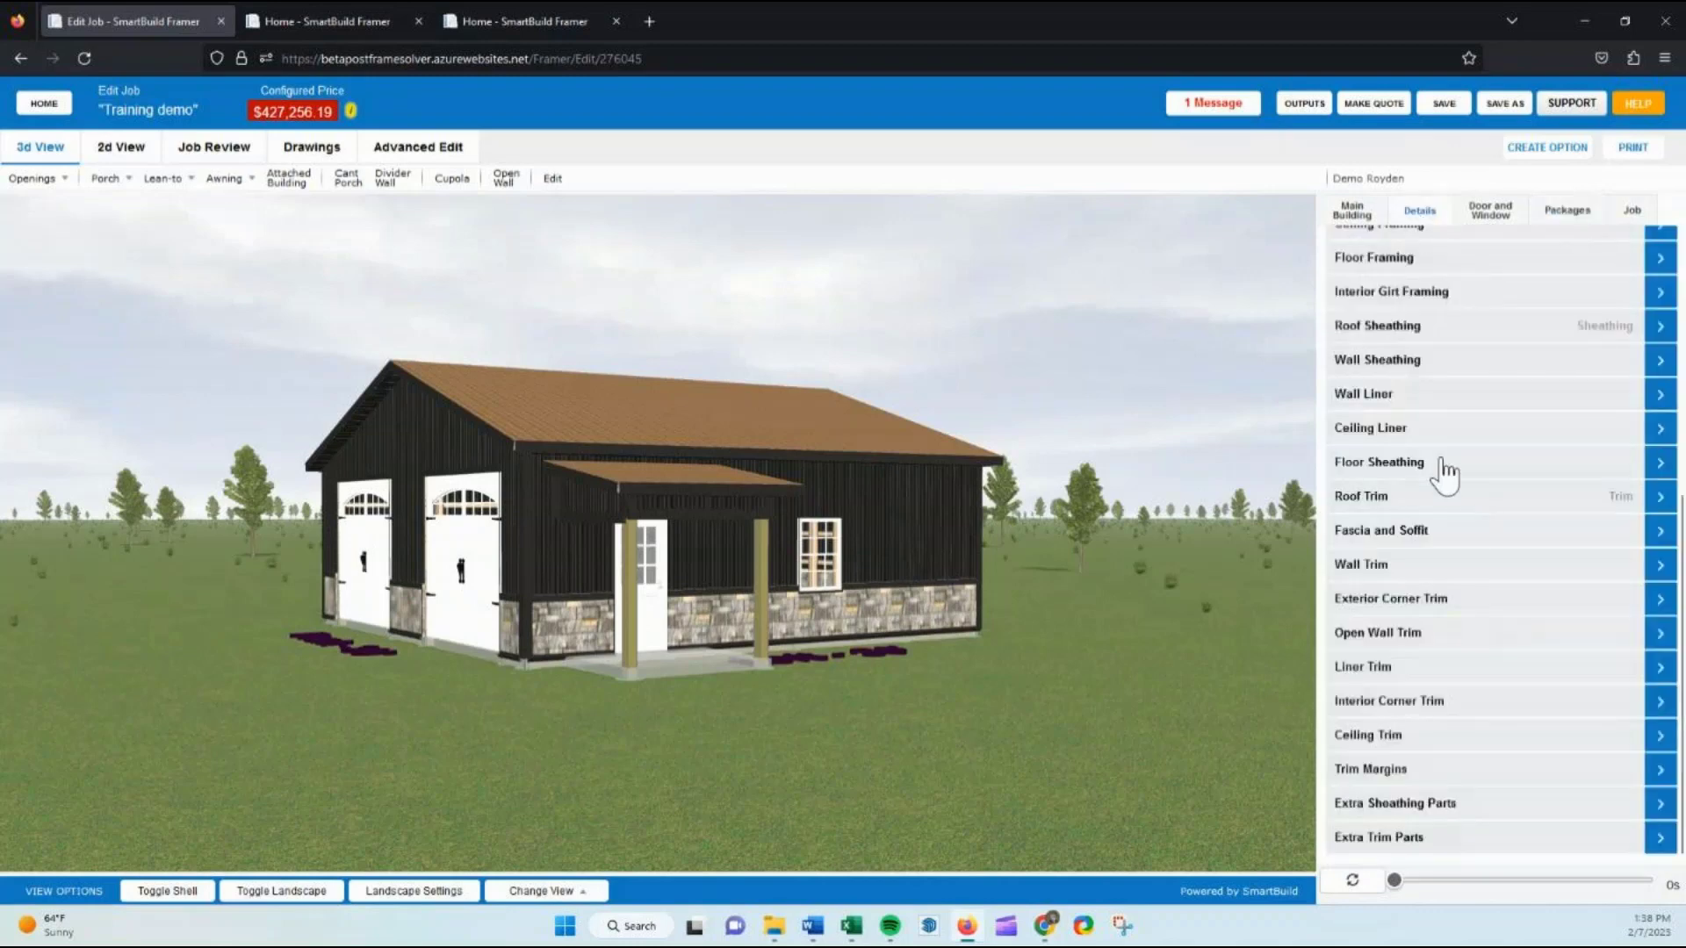
{"action": "left_click", "coordinate": [1415, 370]}
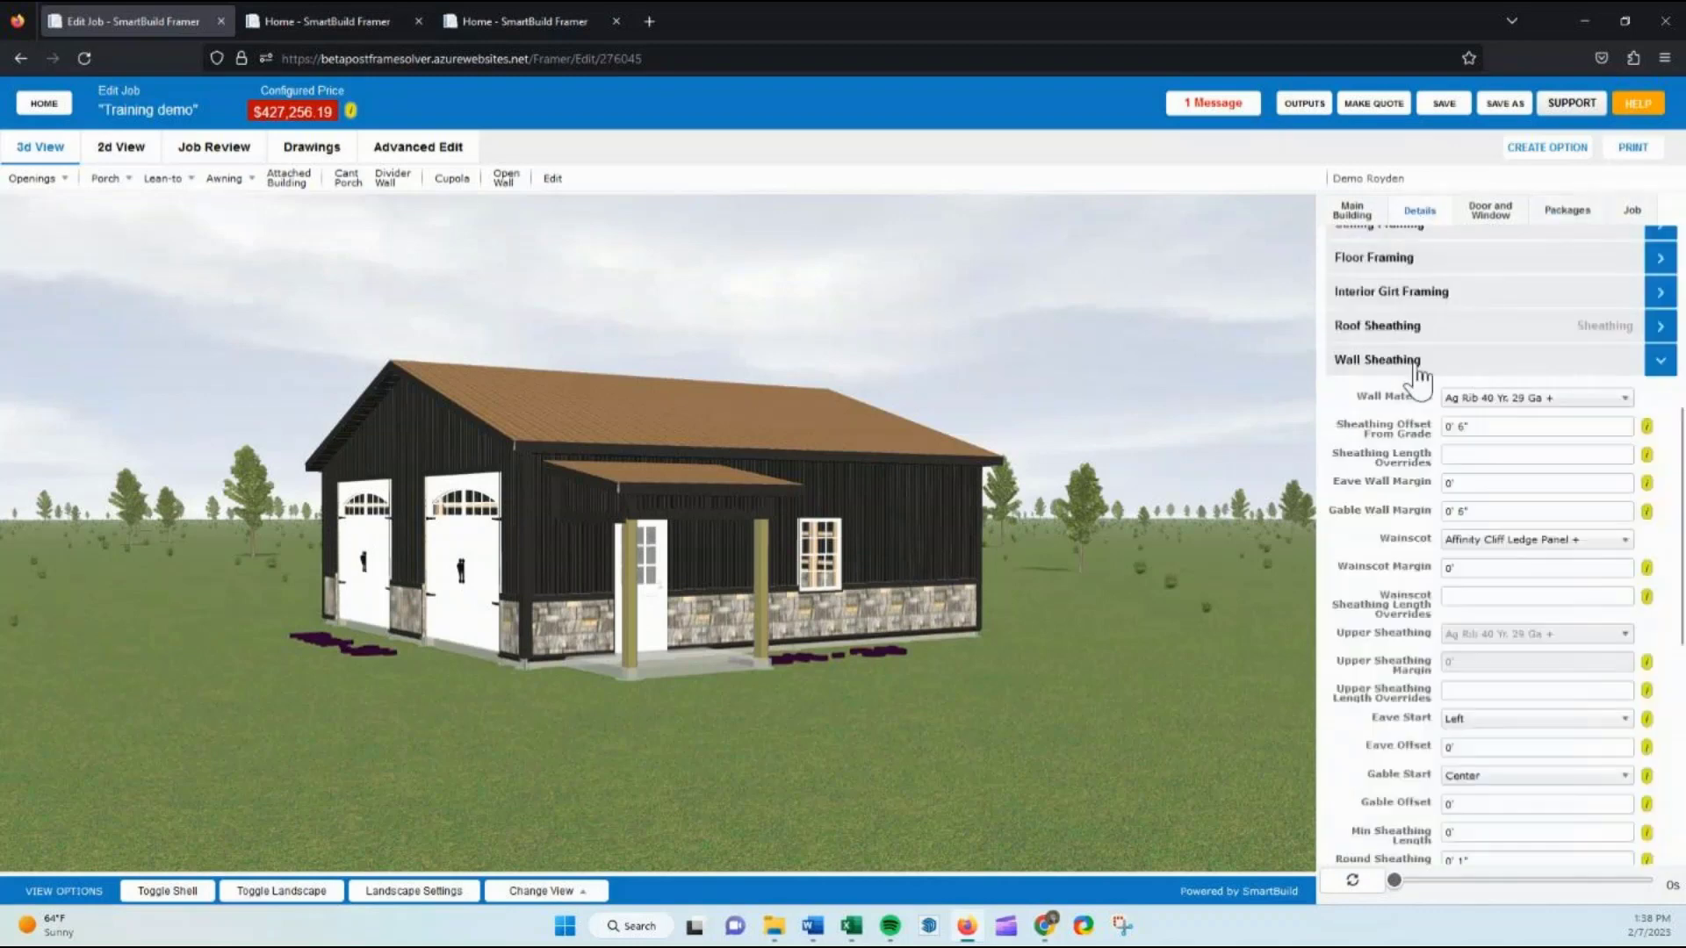
{"action": "left_click", "coordinate": [1508, 400]}
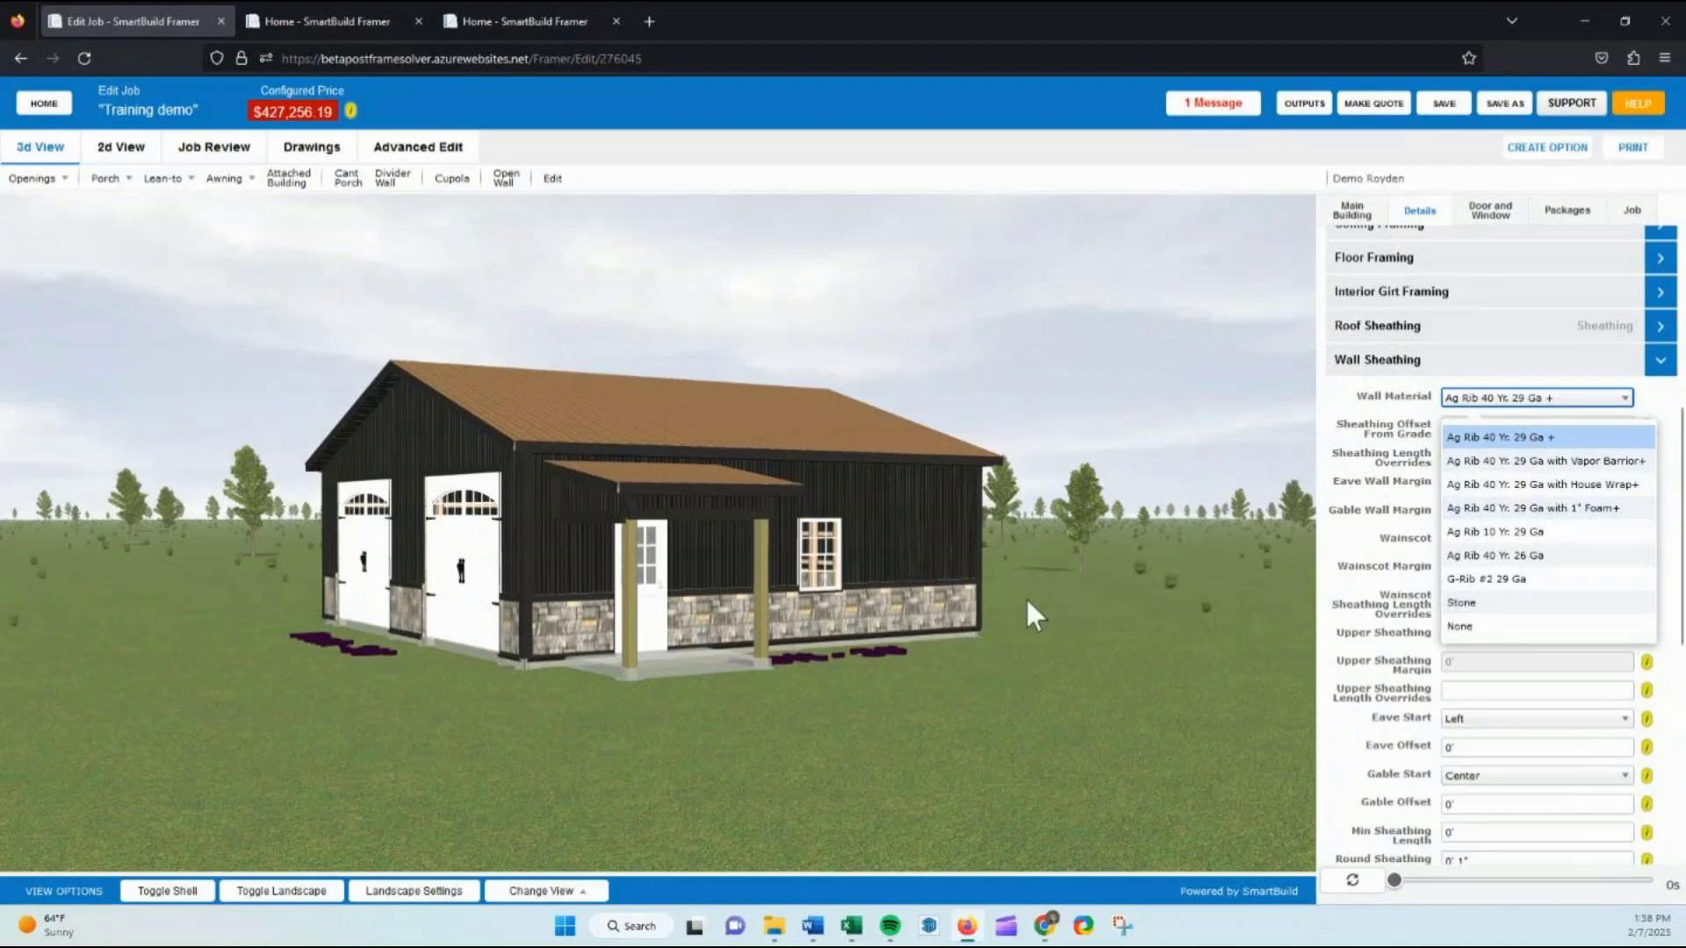
{"action": "left_click_drag", "start_coordinate": [1025, 598], "coordinate": [787, 594]}
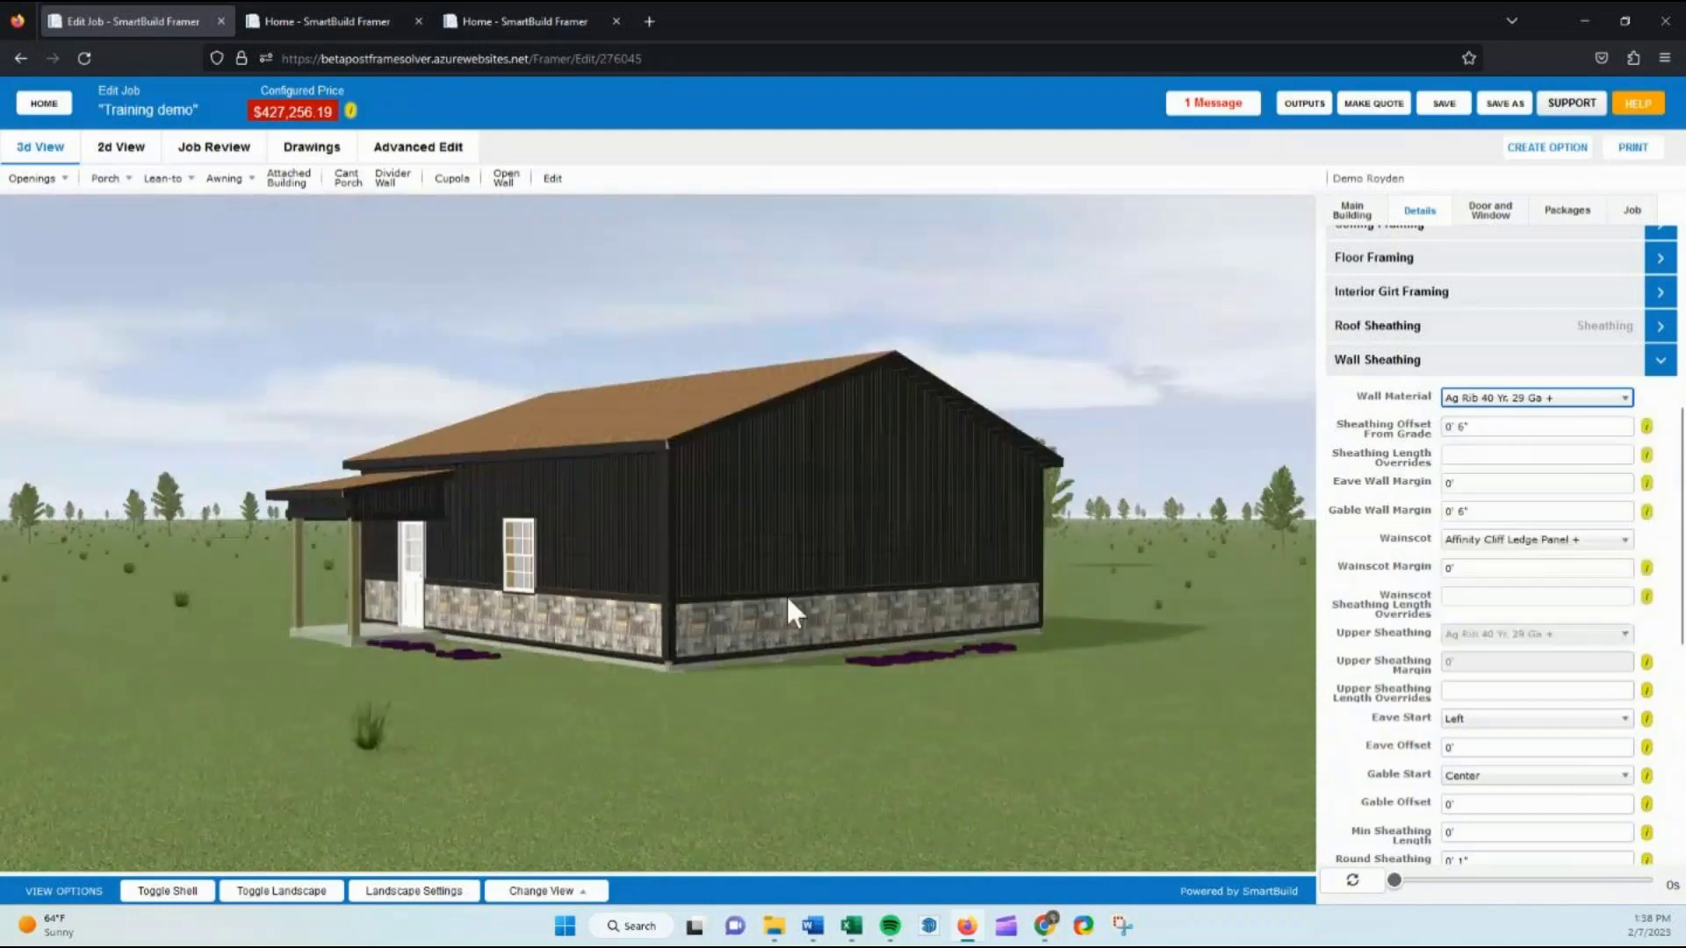
{"action": "left_click", "coordinate": [1493, 401]}
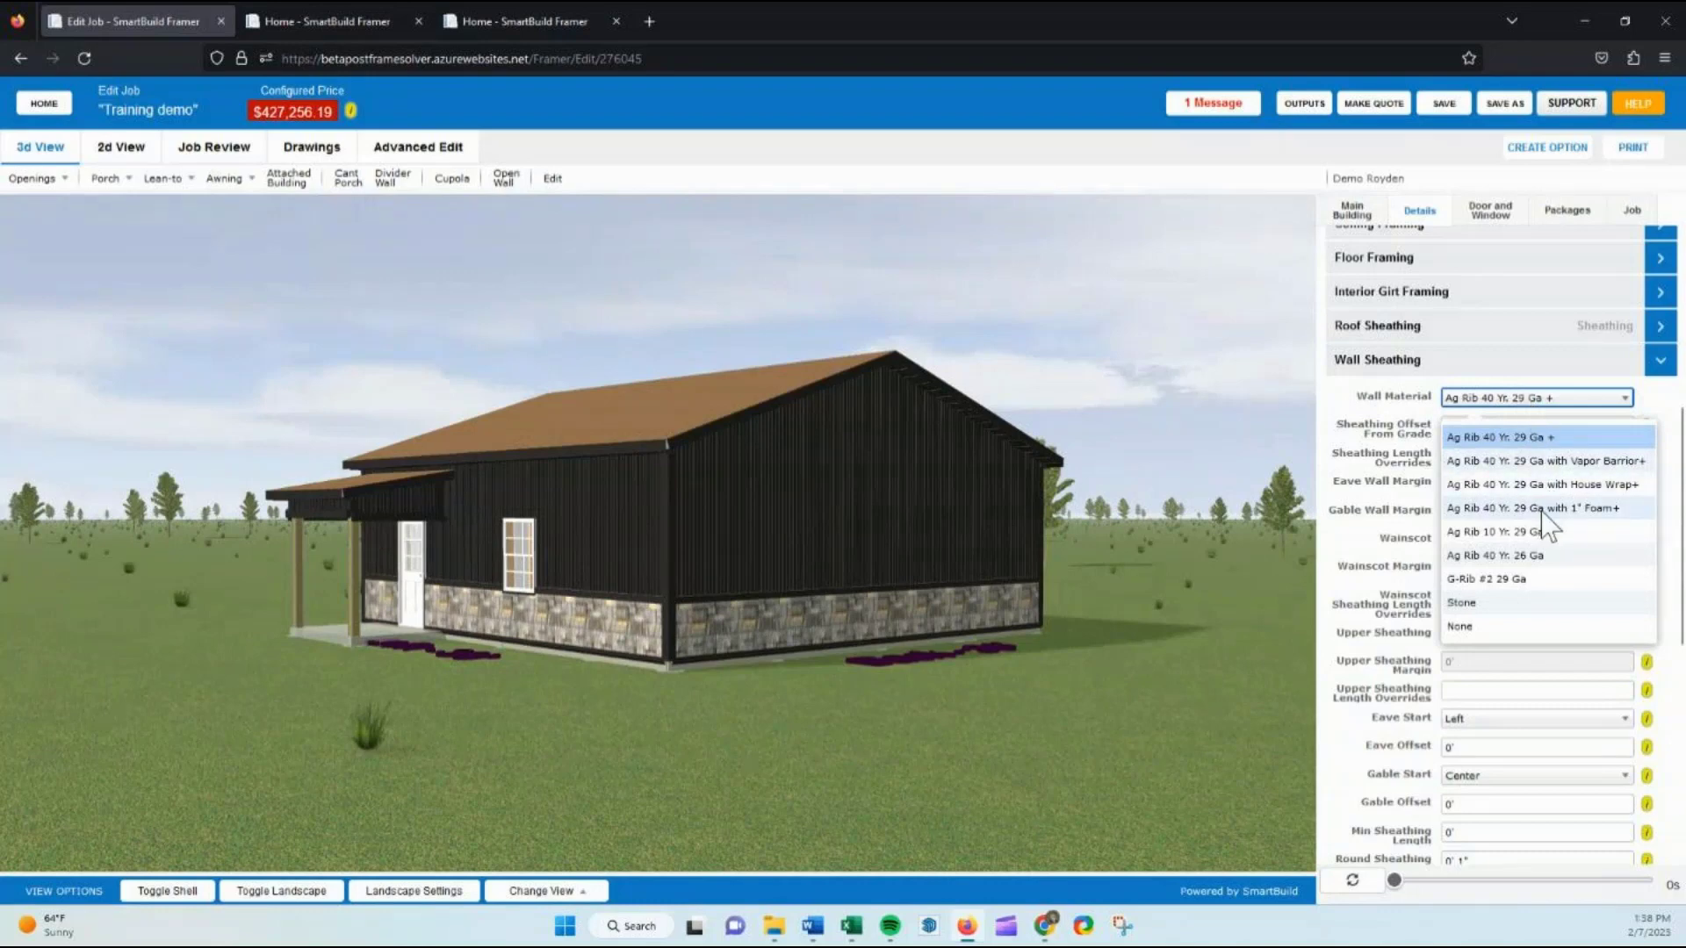
{"action": "left_click", "coordinate": [1543, 461]}
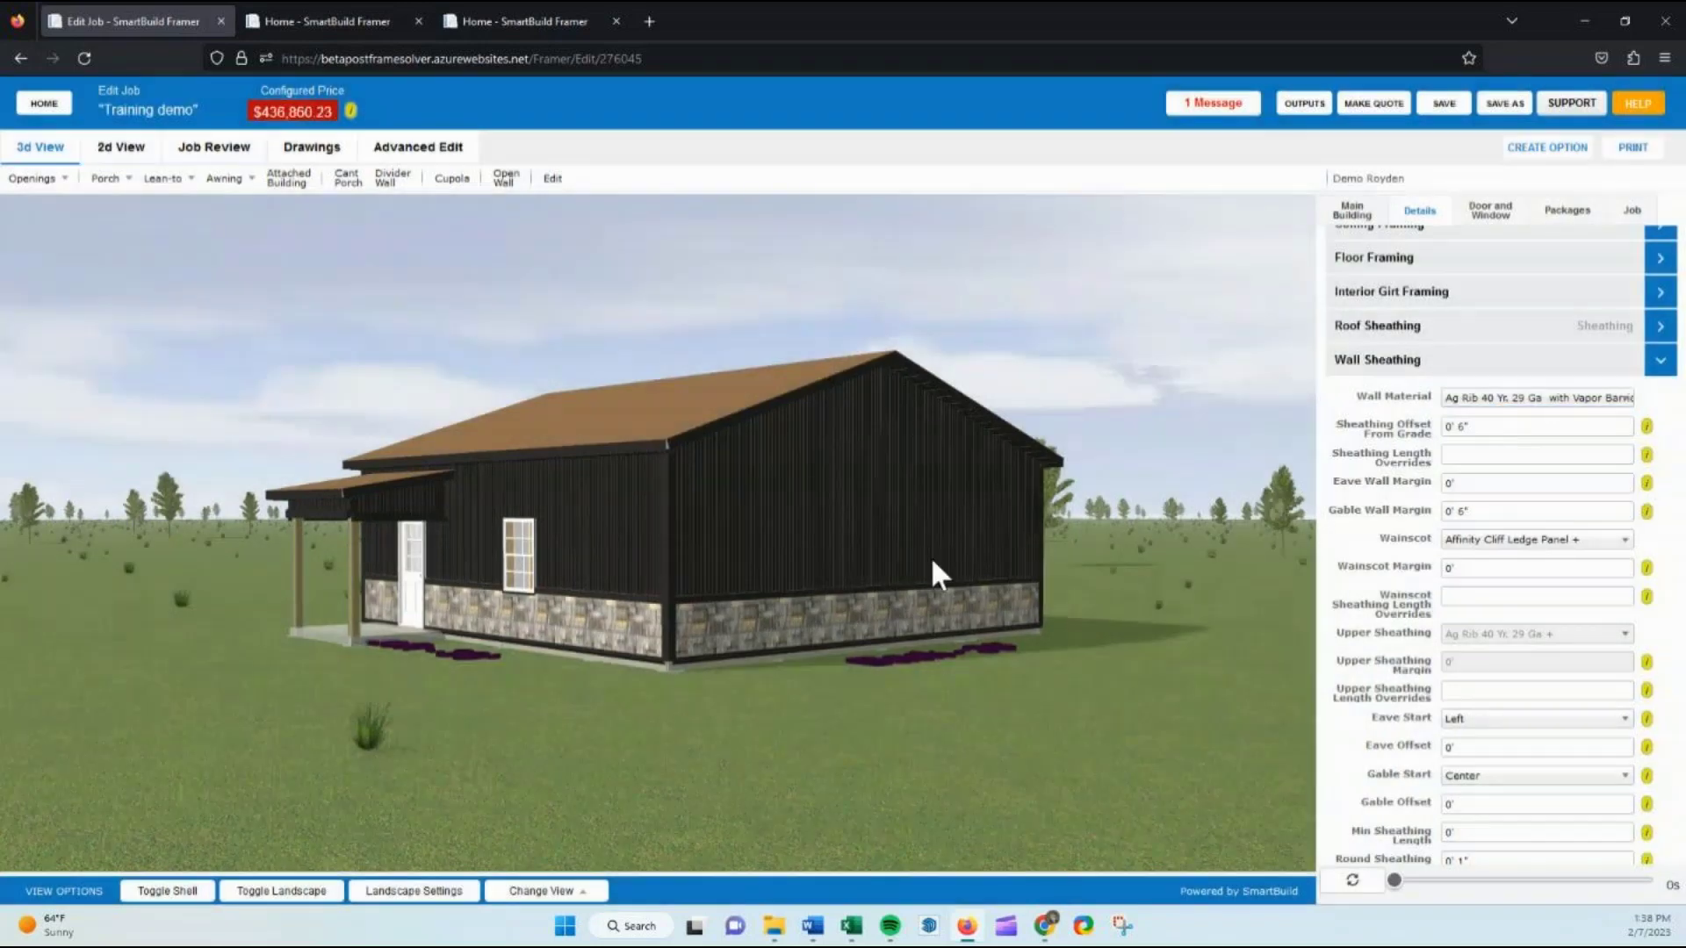
{"action": "left_click", "coordinate": [1528, 399]}
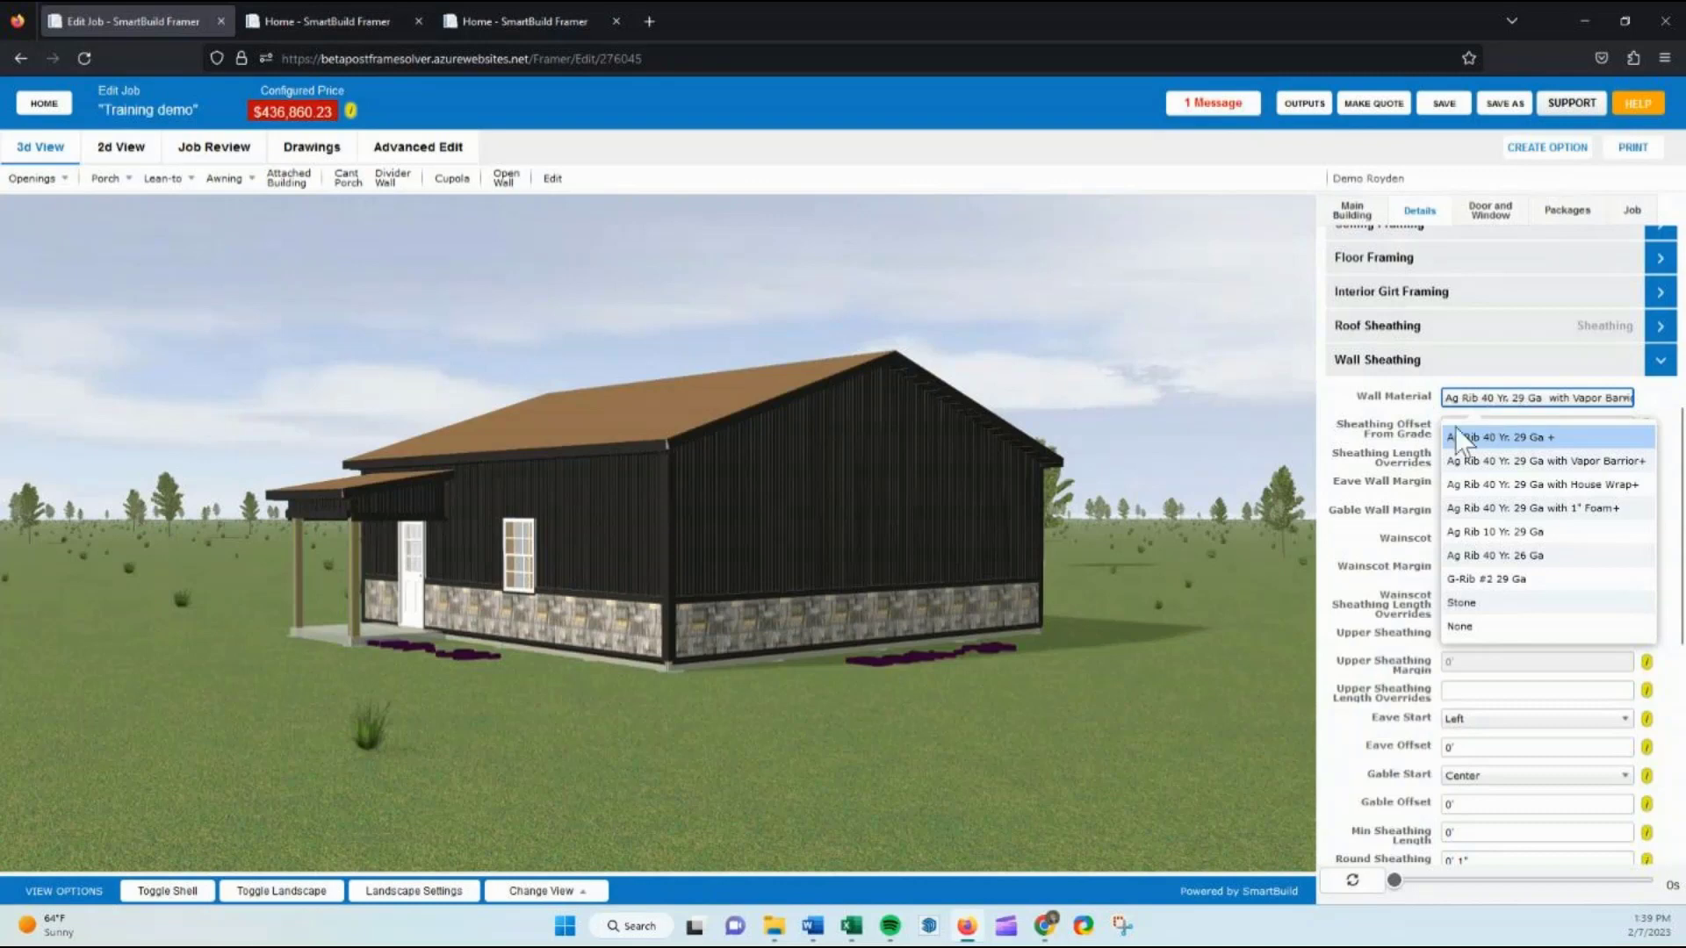
Switch to the Setup Wizard for Post Frame and open the Sheathing Assemblies setup
{"action": "left_click", "coordinate": [346, 24]}
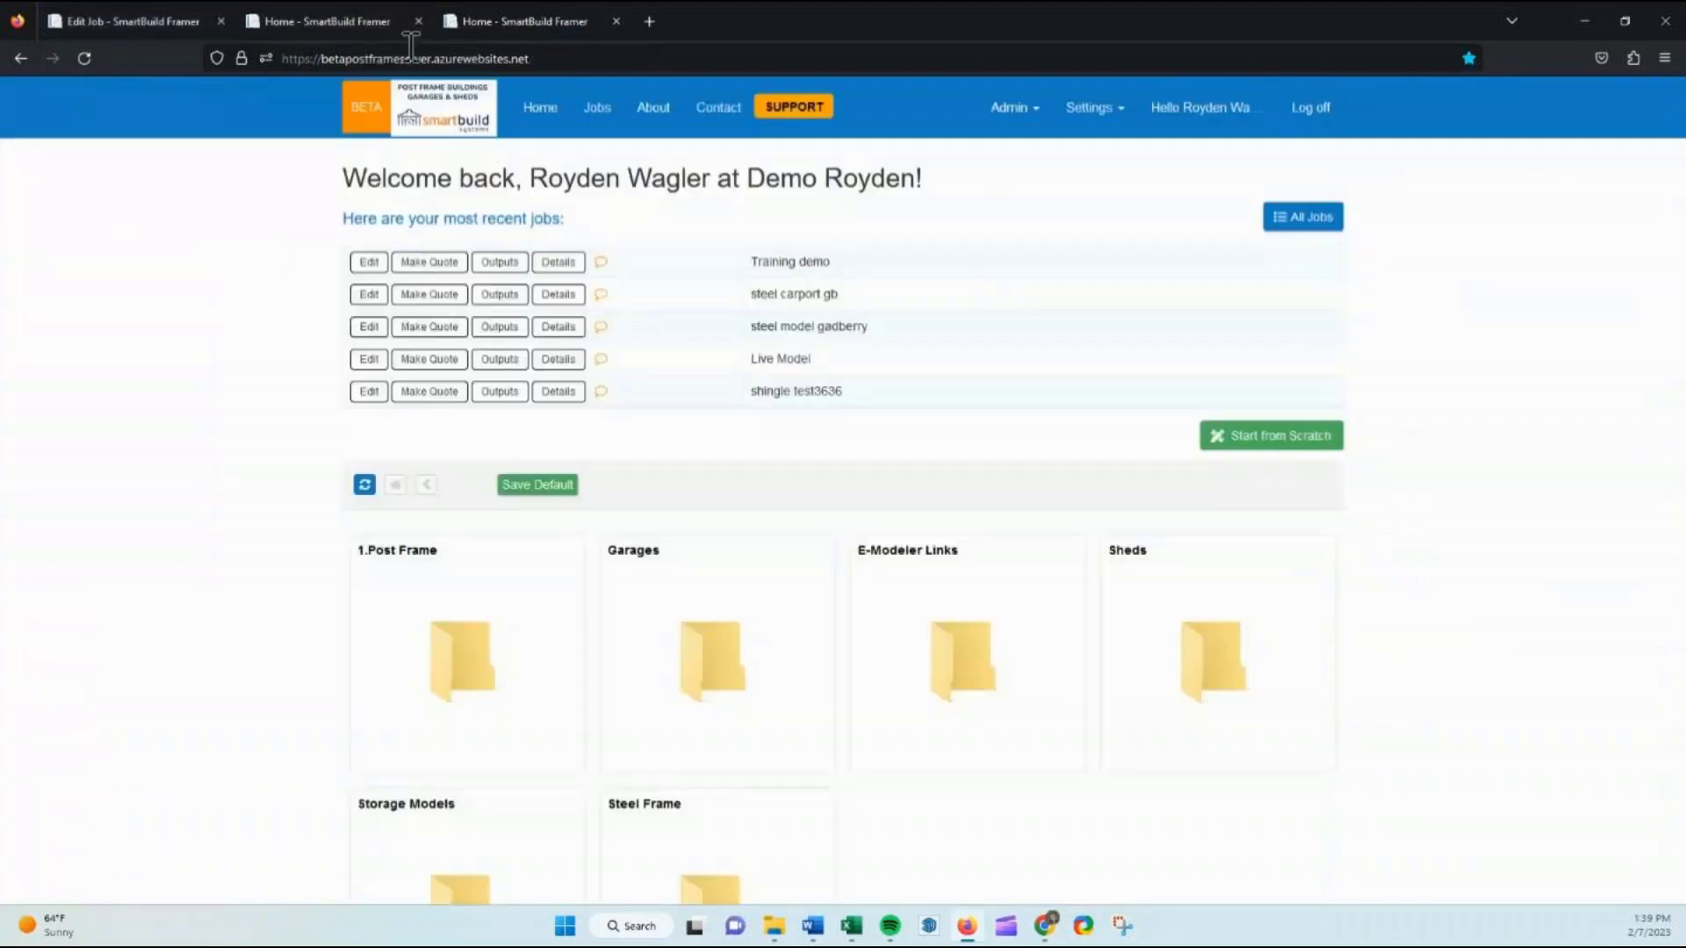
{"action": "left_click", "coordinate": [502, 23]}
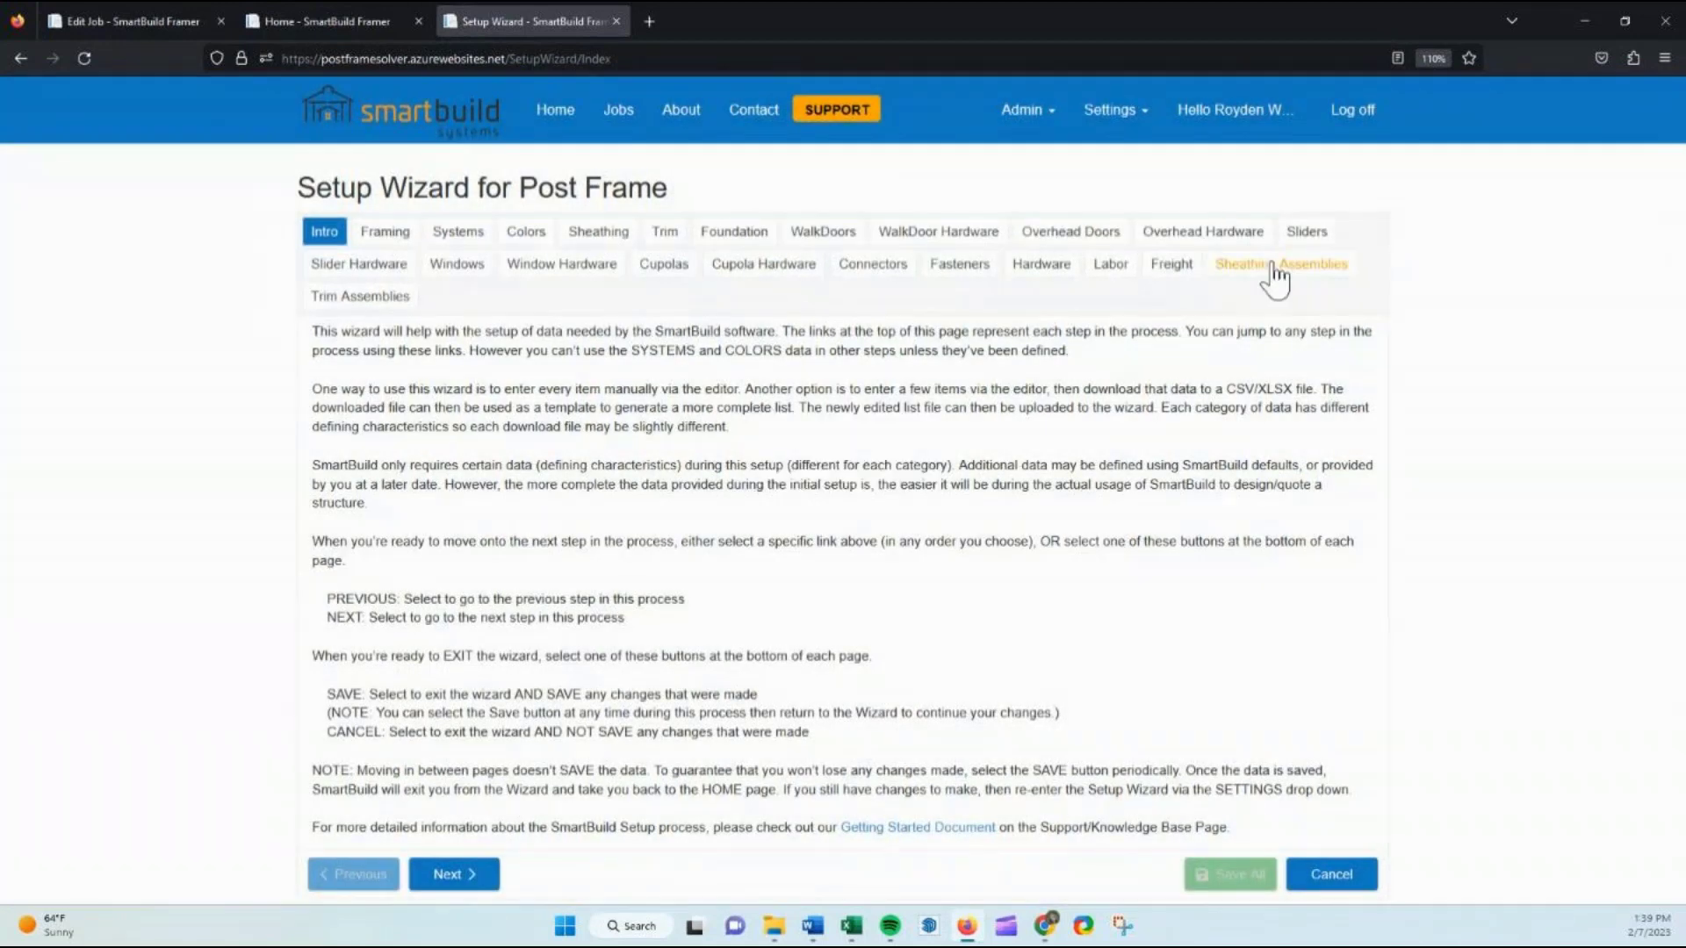
{"action": "left_click", "coordinate": [1274, 274]}
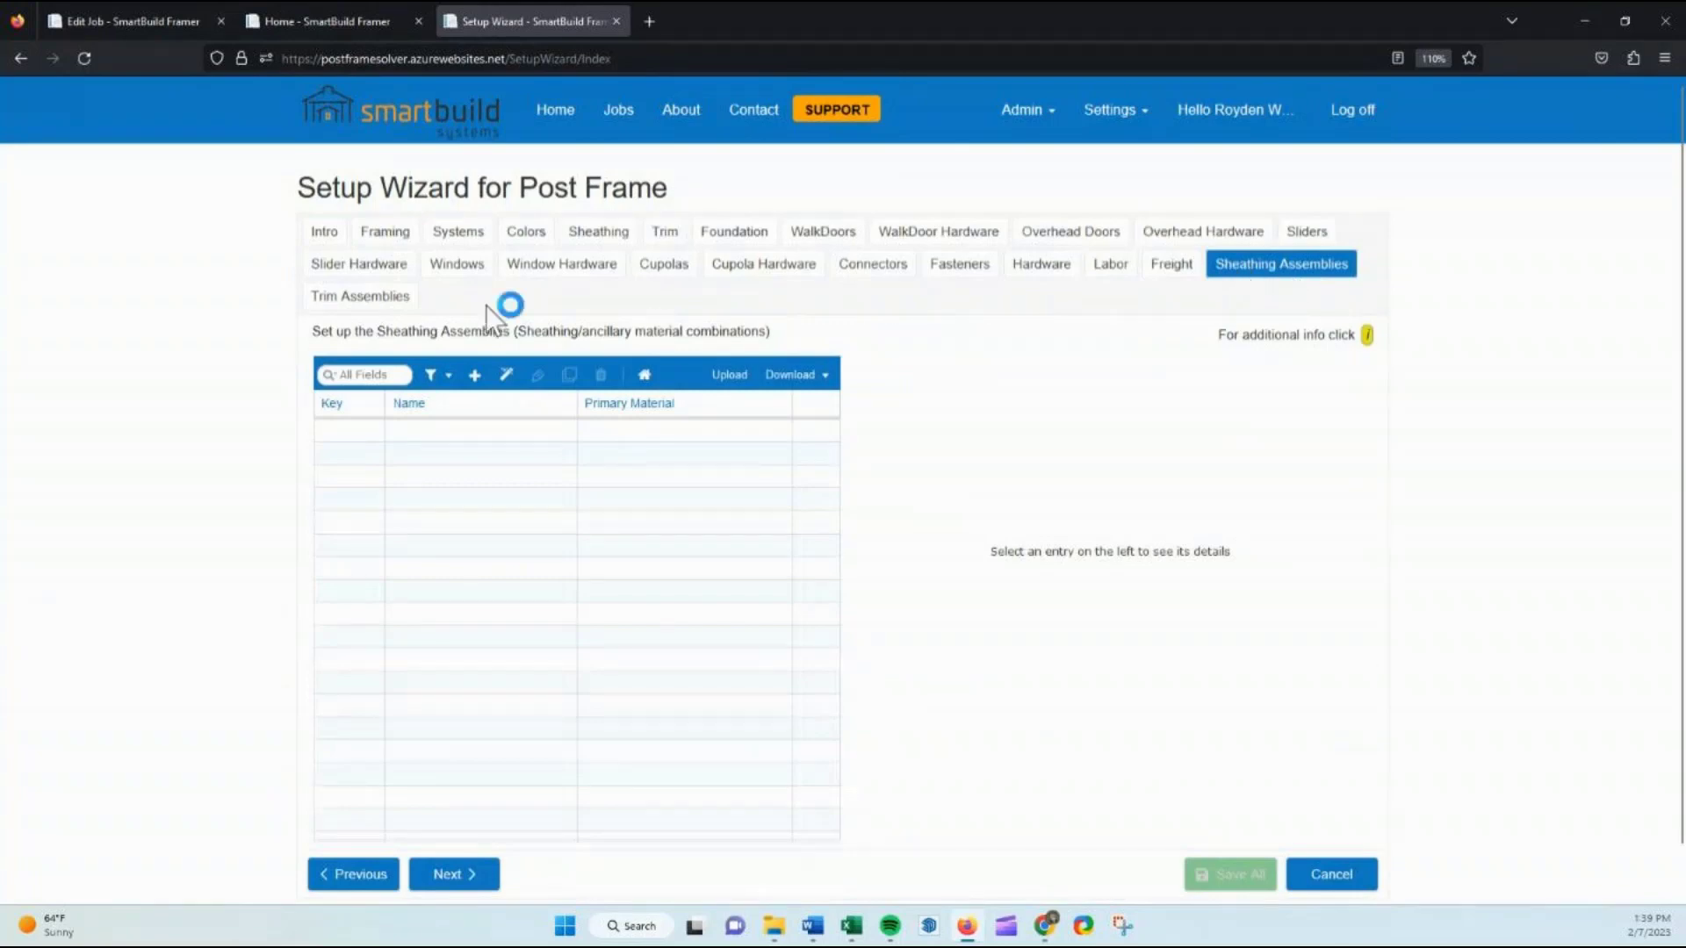
Start a new sheathing assembly with Ag Panel 29 Ga. as its primary material
{"action": "left_click", "coordinate": [475, 377]}
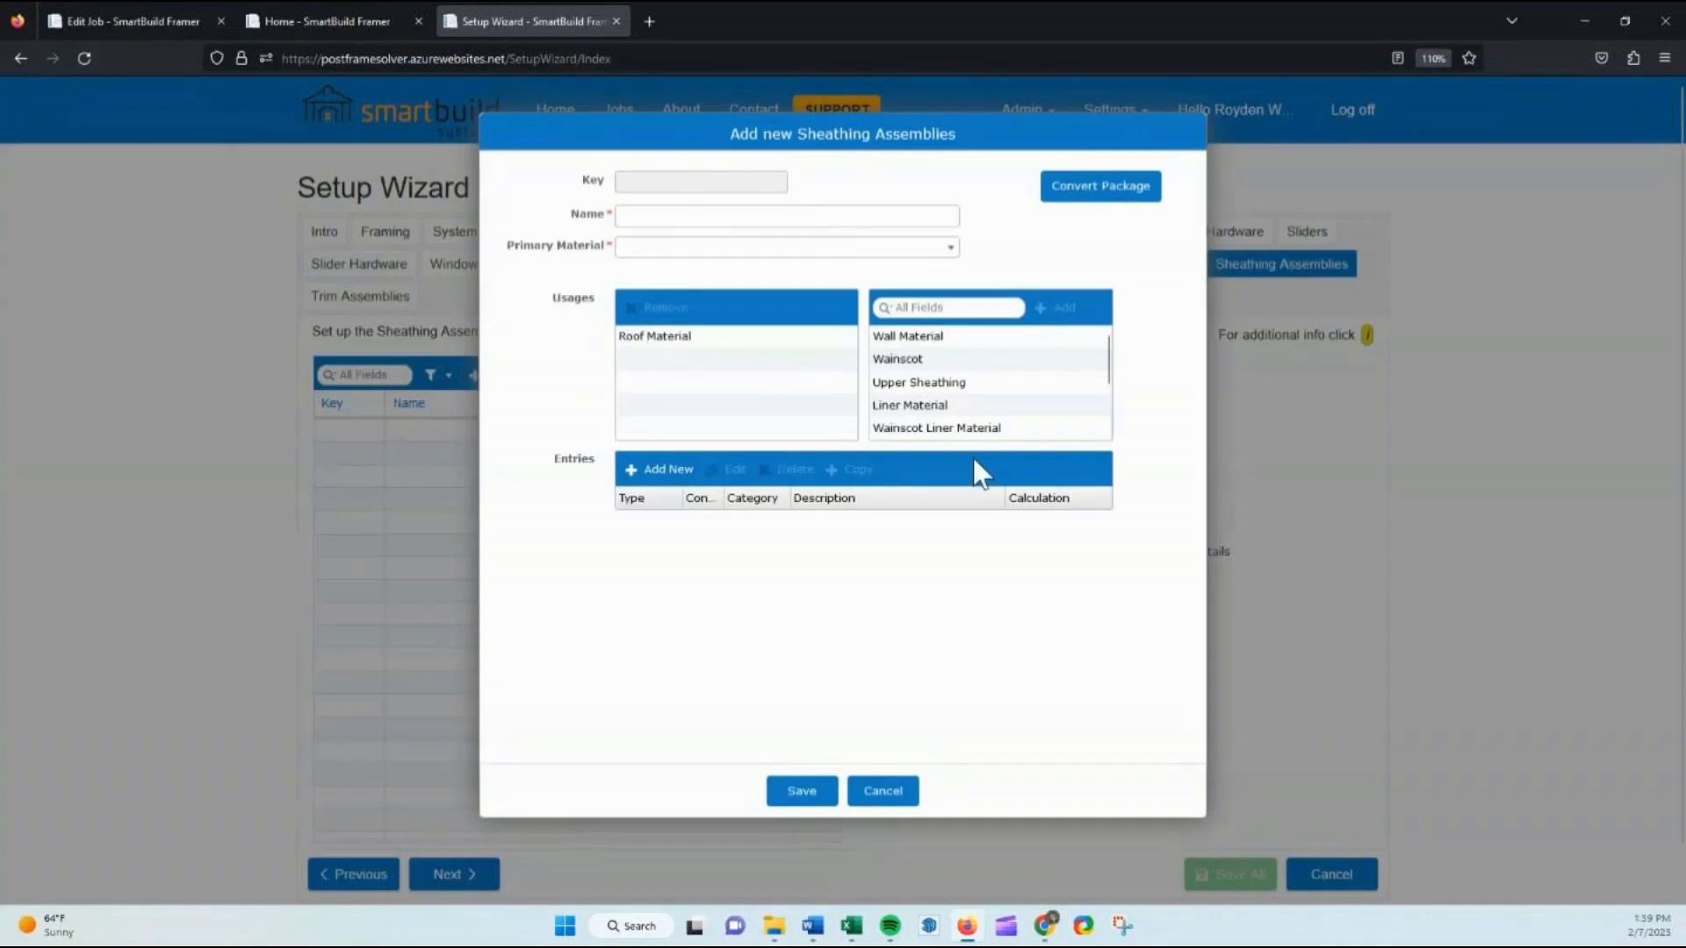
{"action": "left_click", "coordinate": [641, 250]}
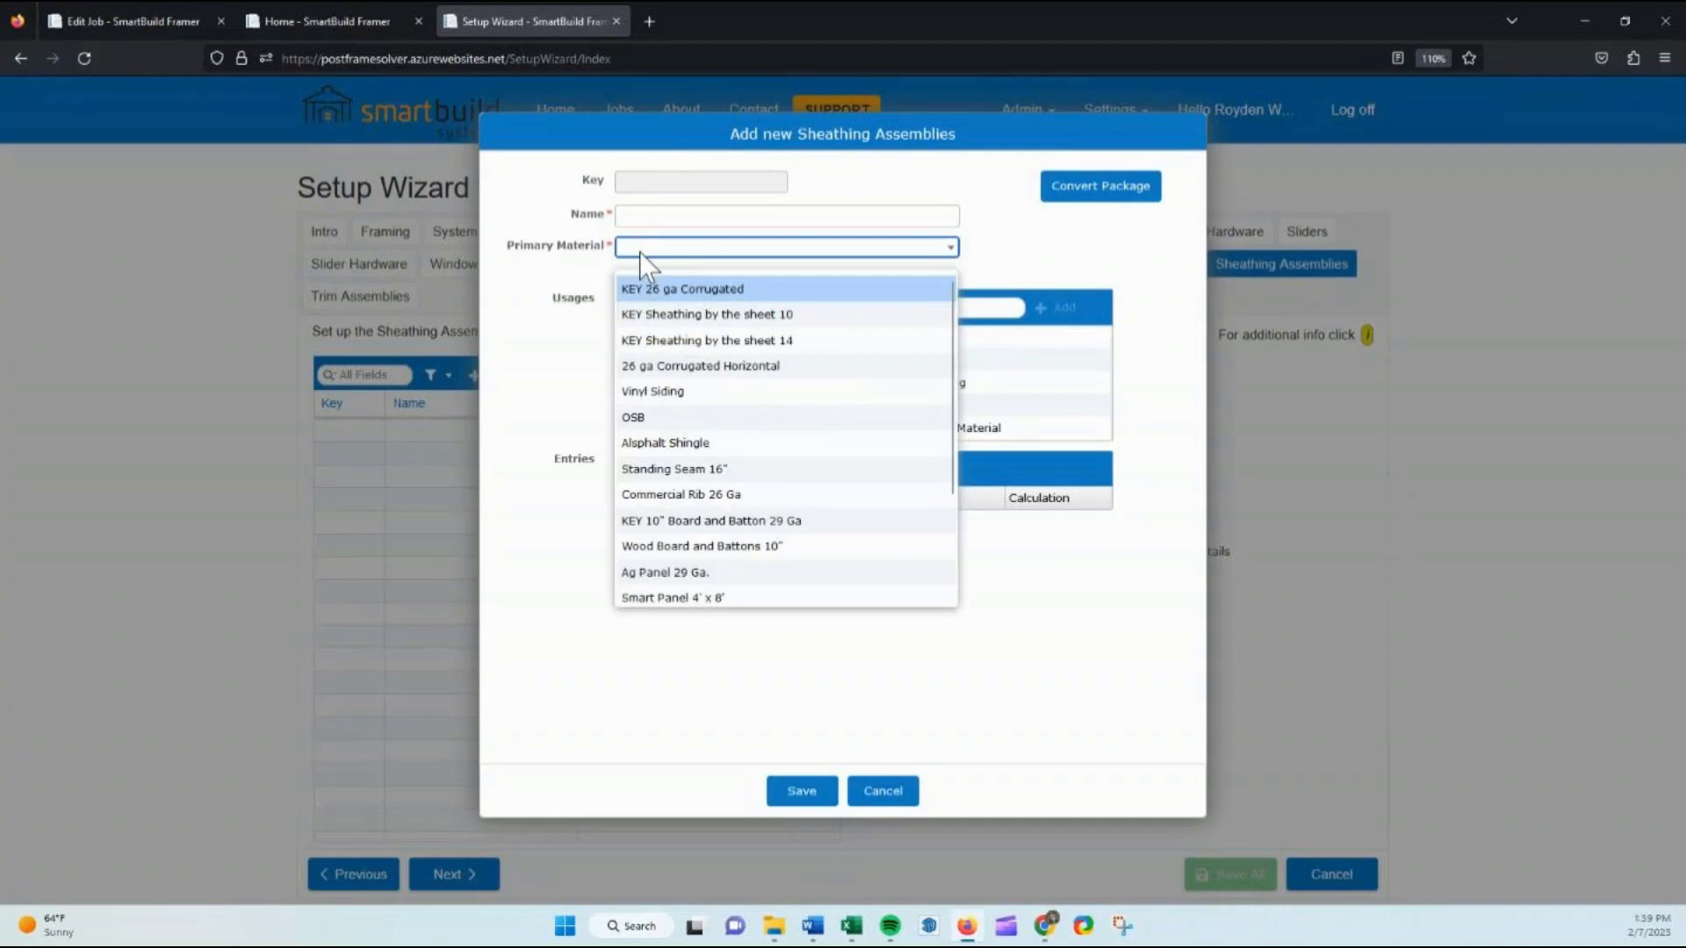
{"action": "scroll", "coordinate": [717, 452], "scroll_direction": "down", "scroll_amount": 3}
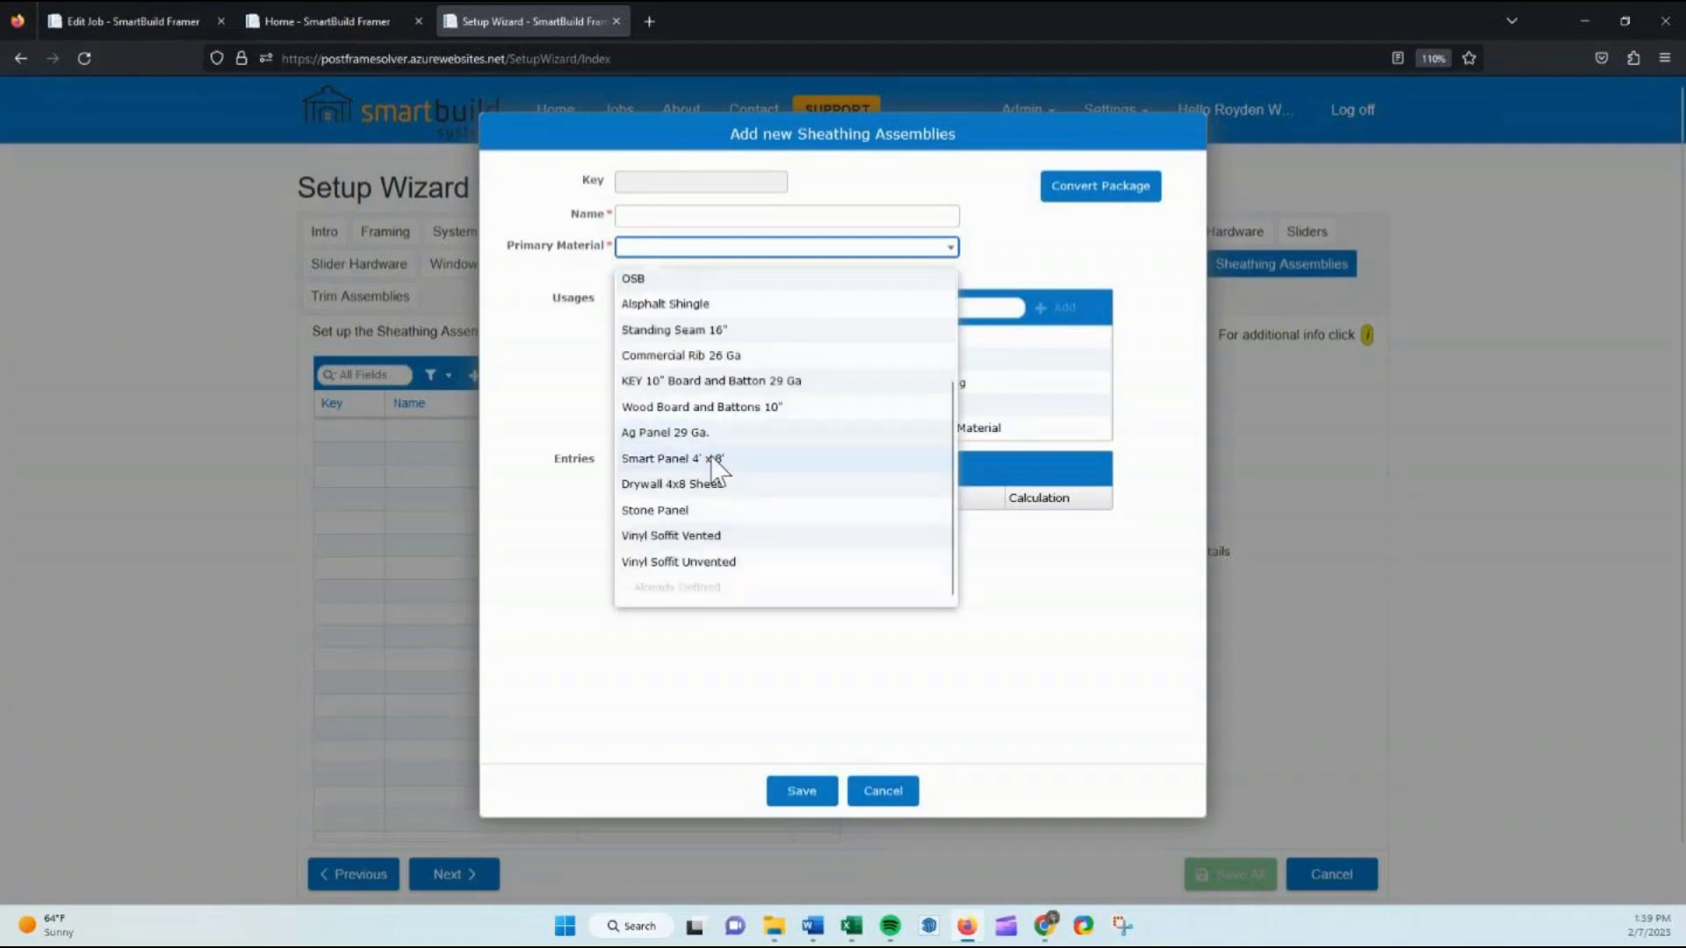
{"action": "left_click", "coordinate": [650, 433]}
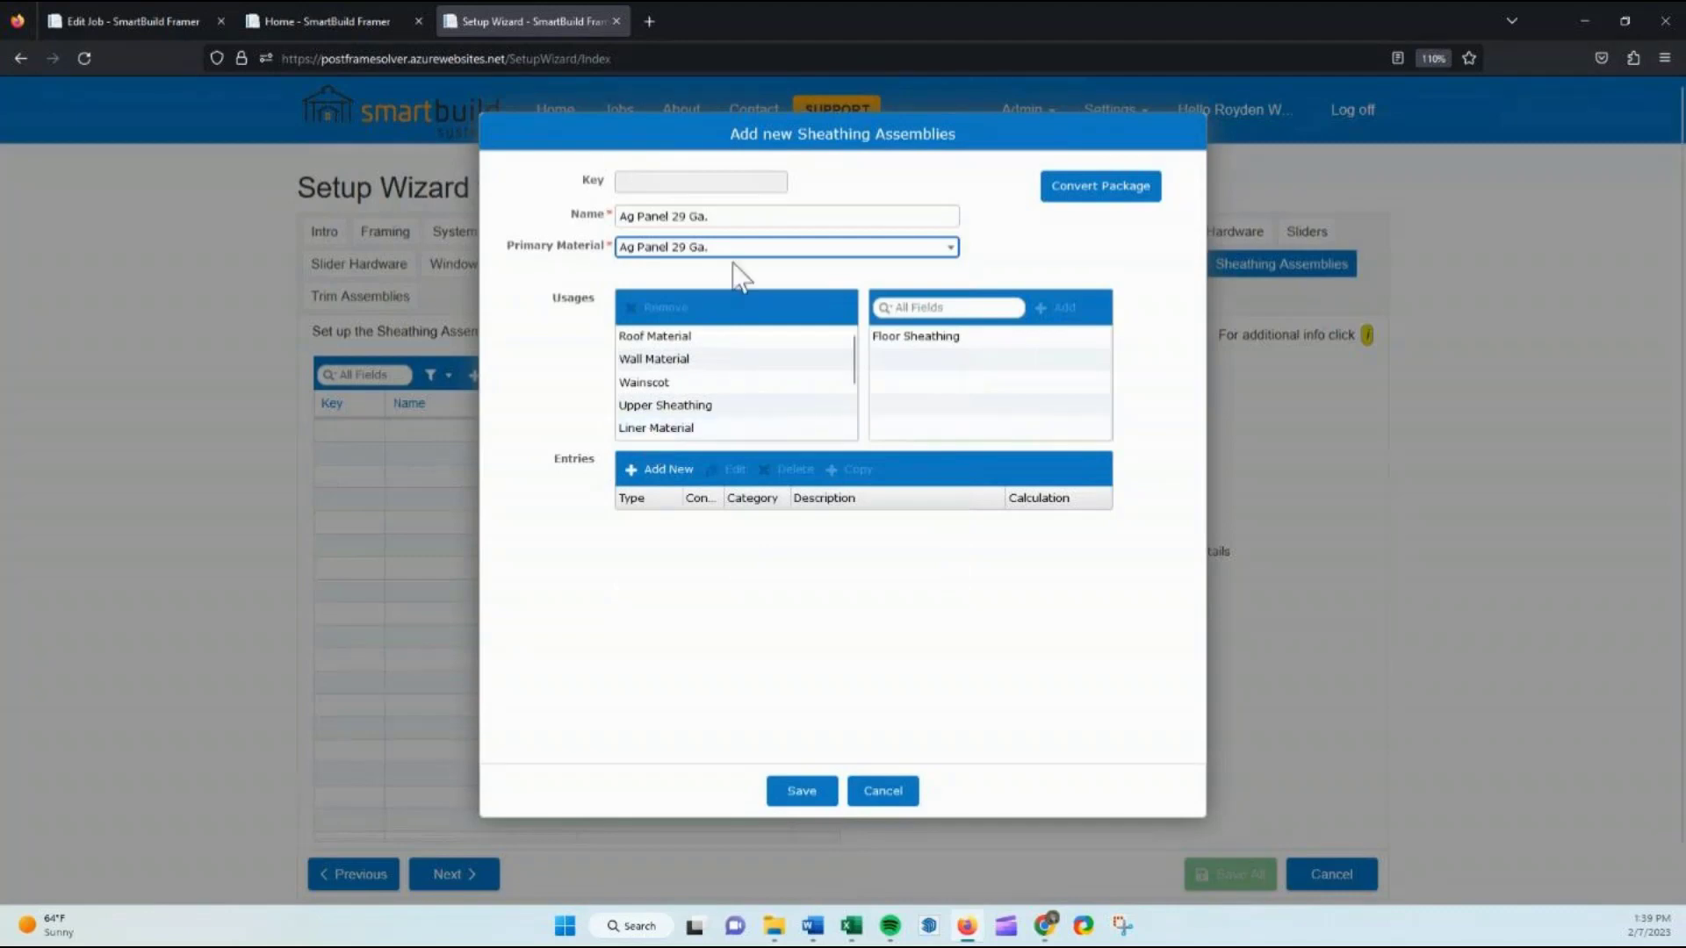
Extend the assembly's name to "Ag Panel 29 Ga. with Standard Fastener"
{"action": "left_click", "coordinate": [727, 216]}
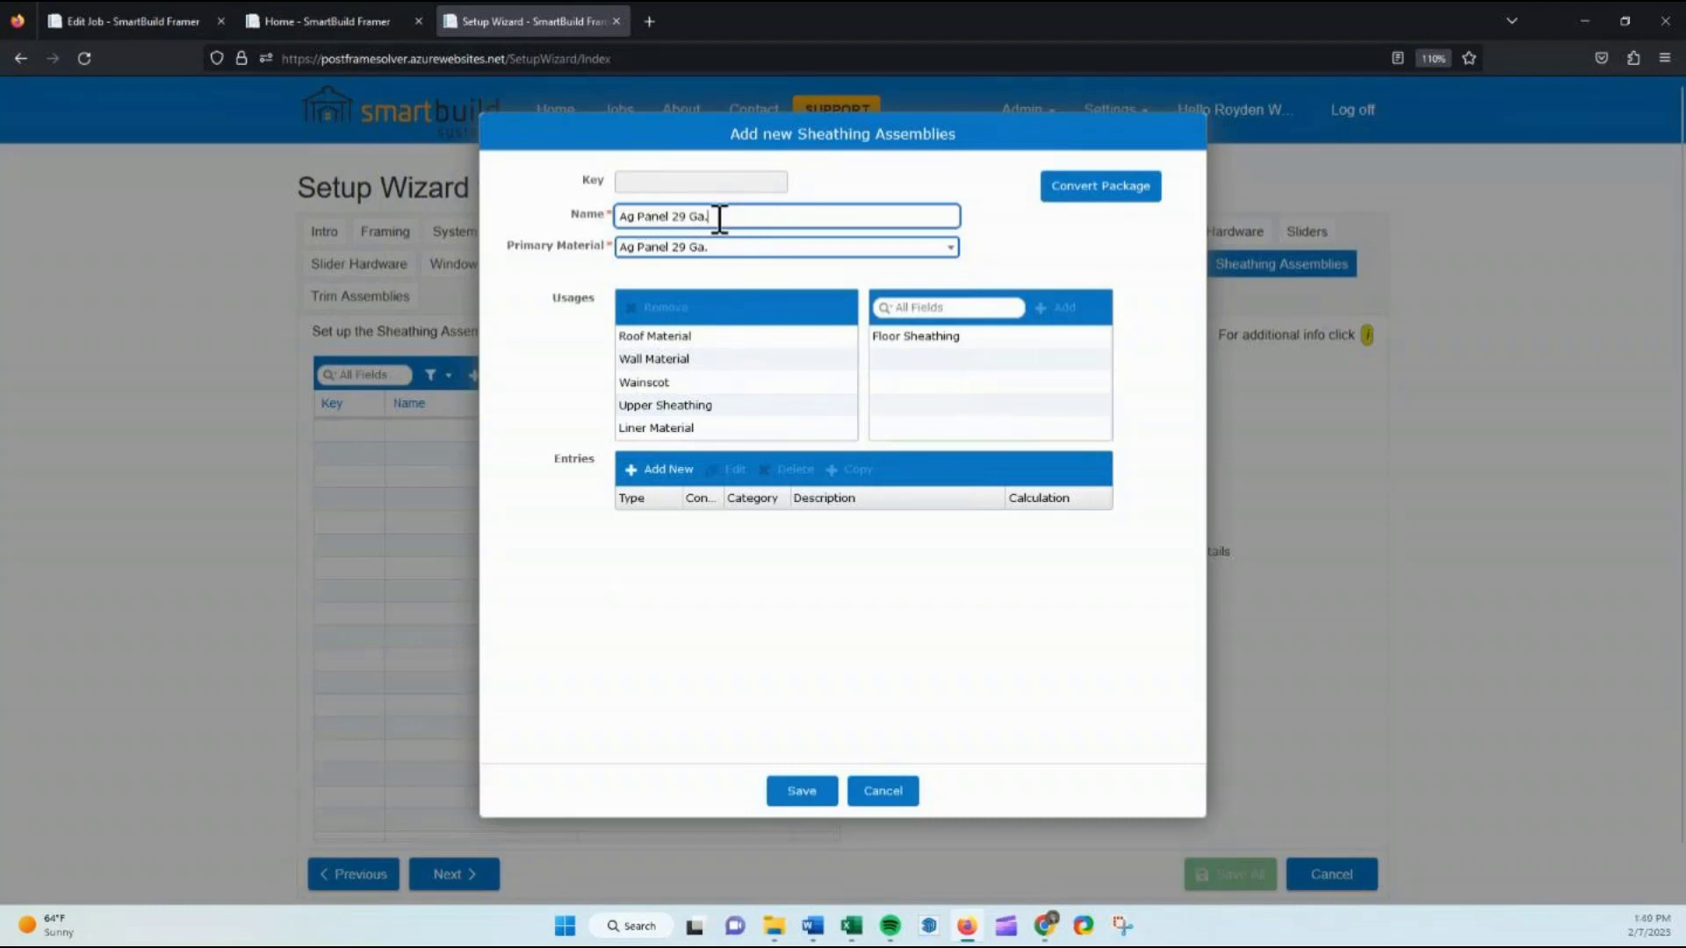
{"action": "type", "text": "With "}
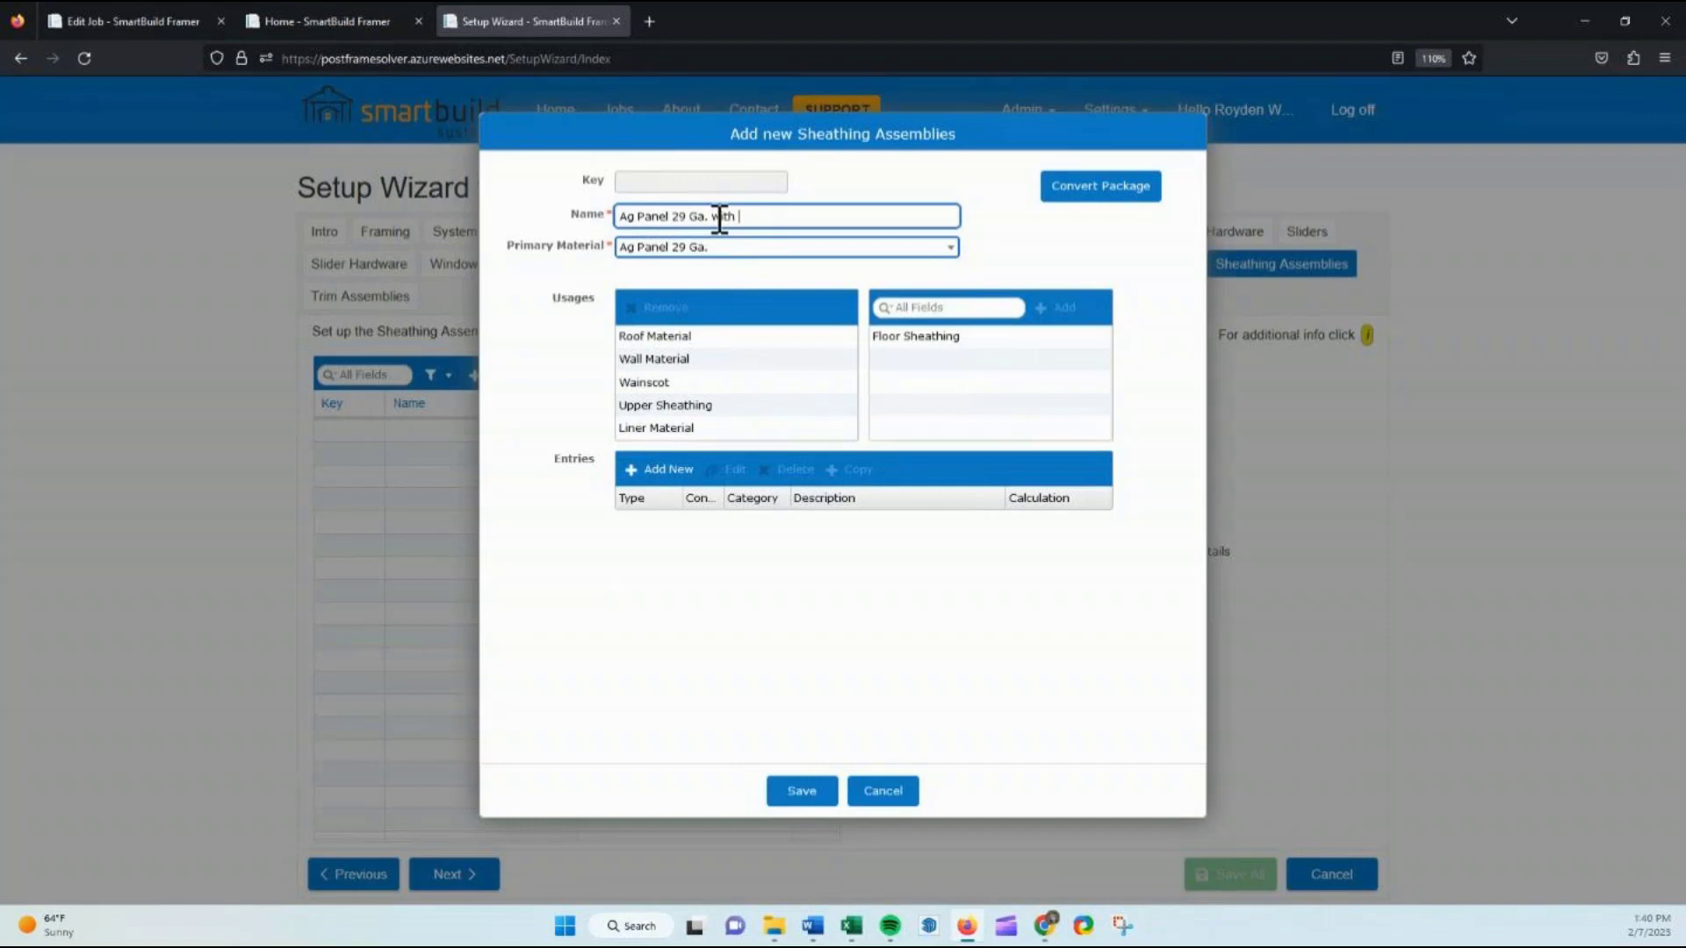
{"action": "type", "text": "Standar"}
{"action": "type", "text": "d"}
{"action": "type", "text": " Fat"}
{"action": "type", "text": "stener"}
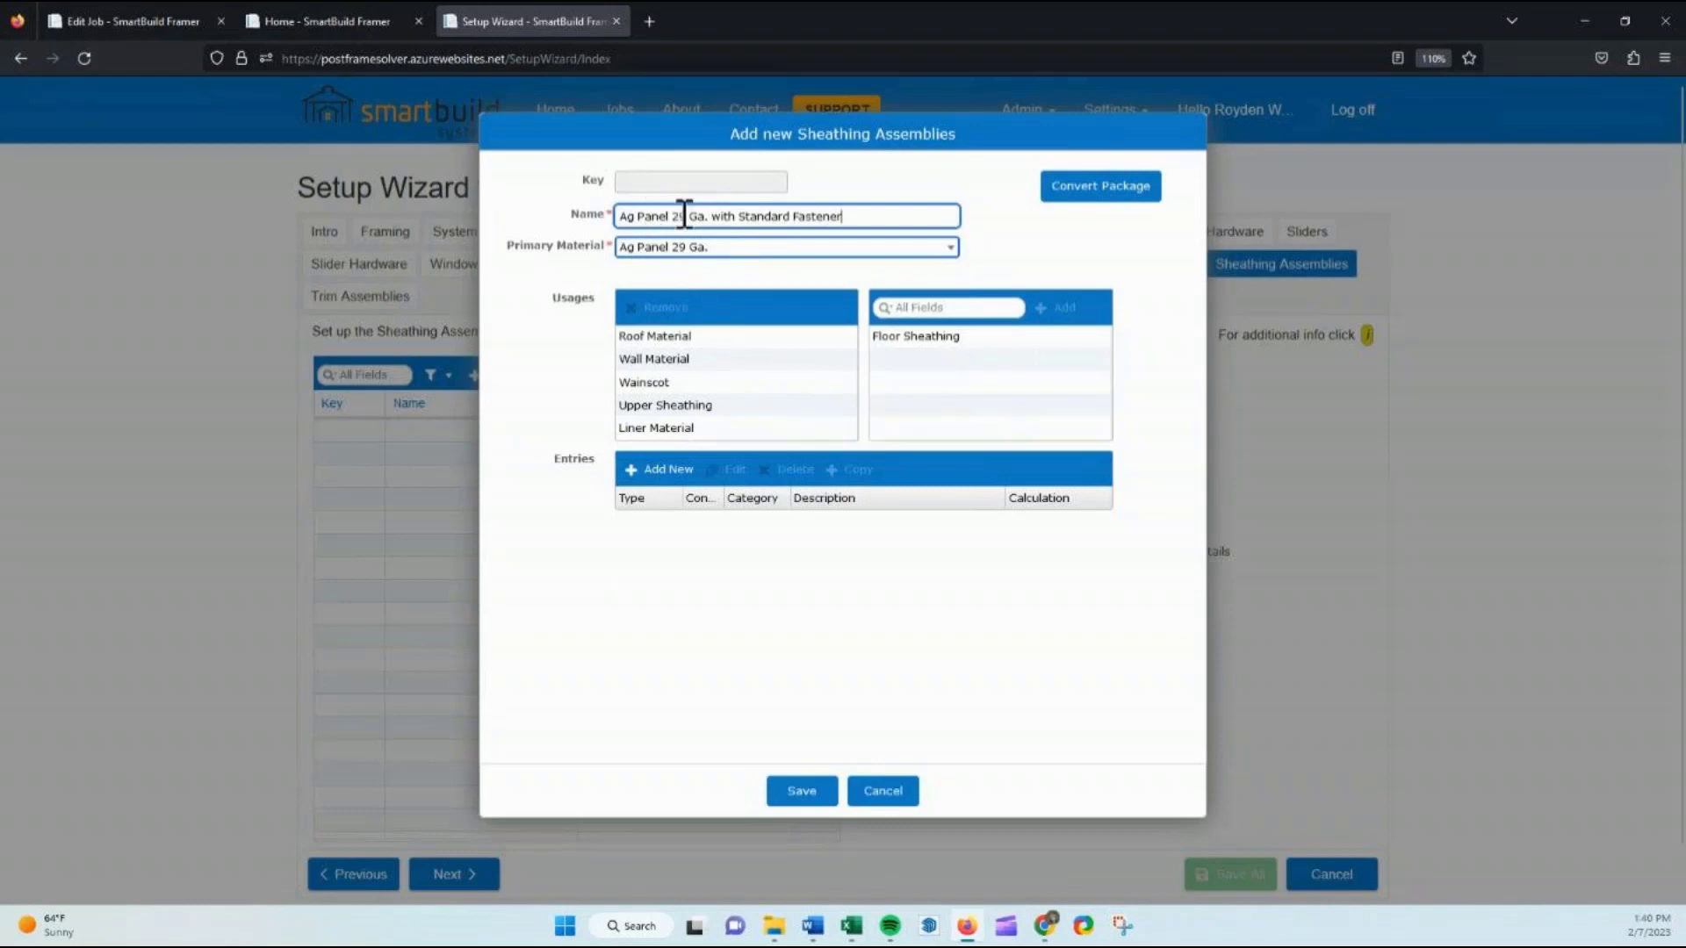
{"action": "left_click_drag", "start_coordinate": [843, 221], "coordinate": [739, 227]}
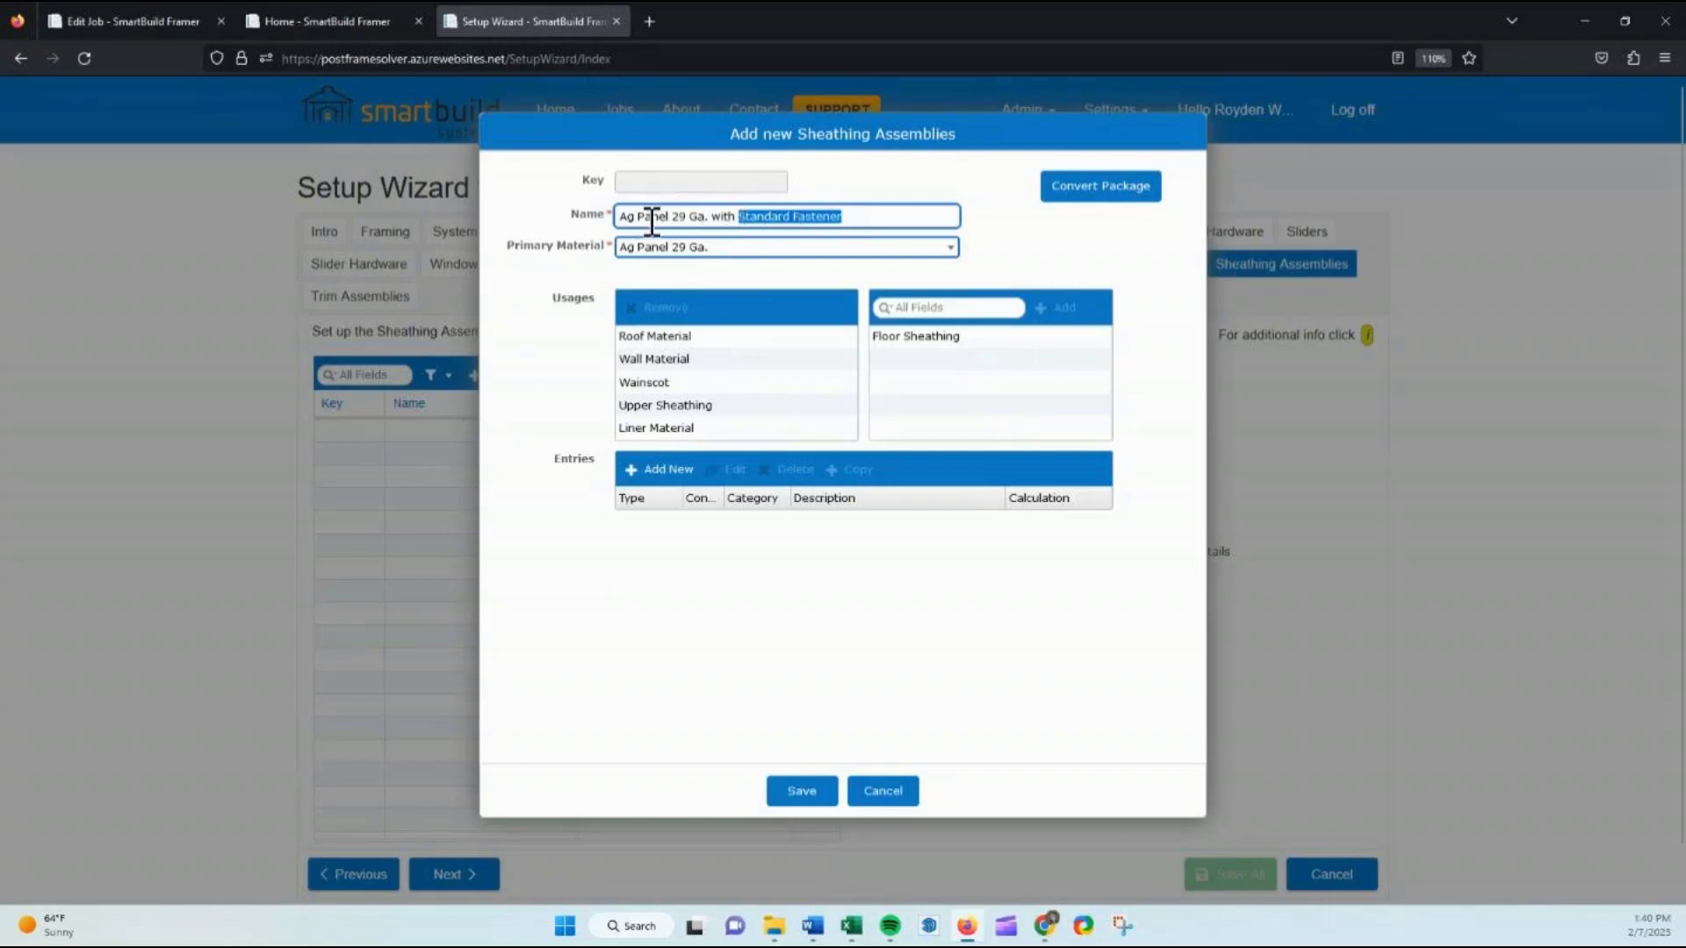
{"action": "left_click", "coordinate": [960, 242]}
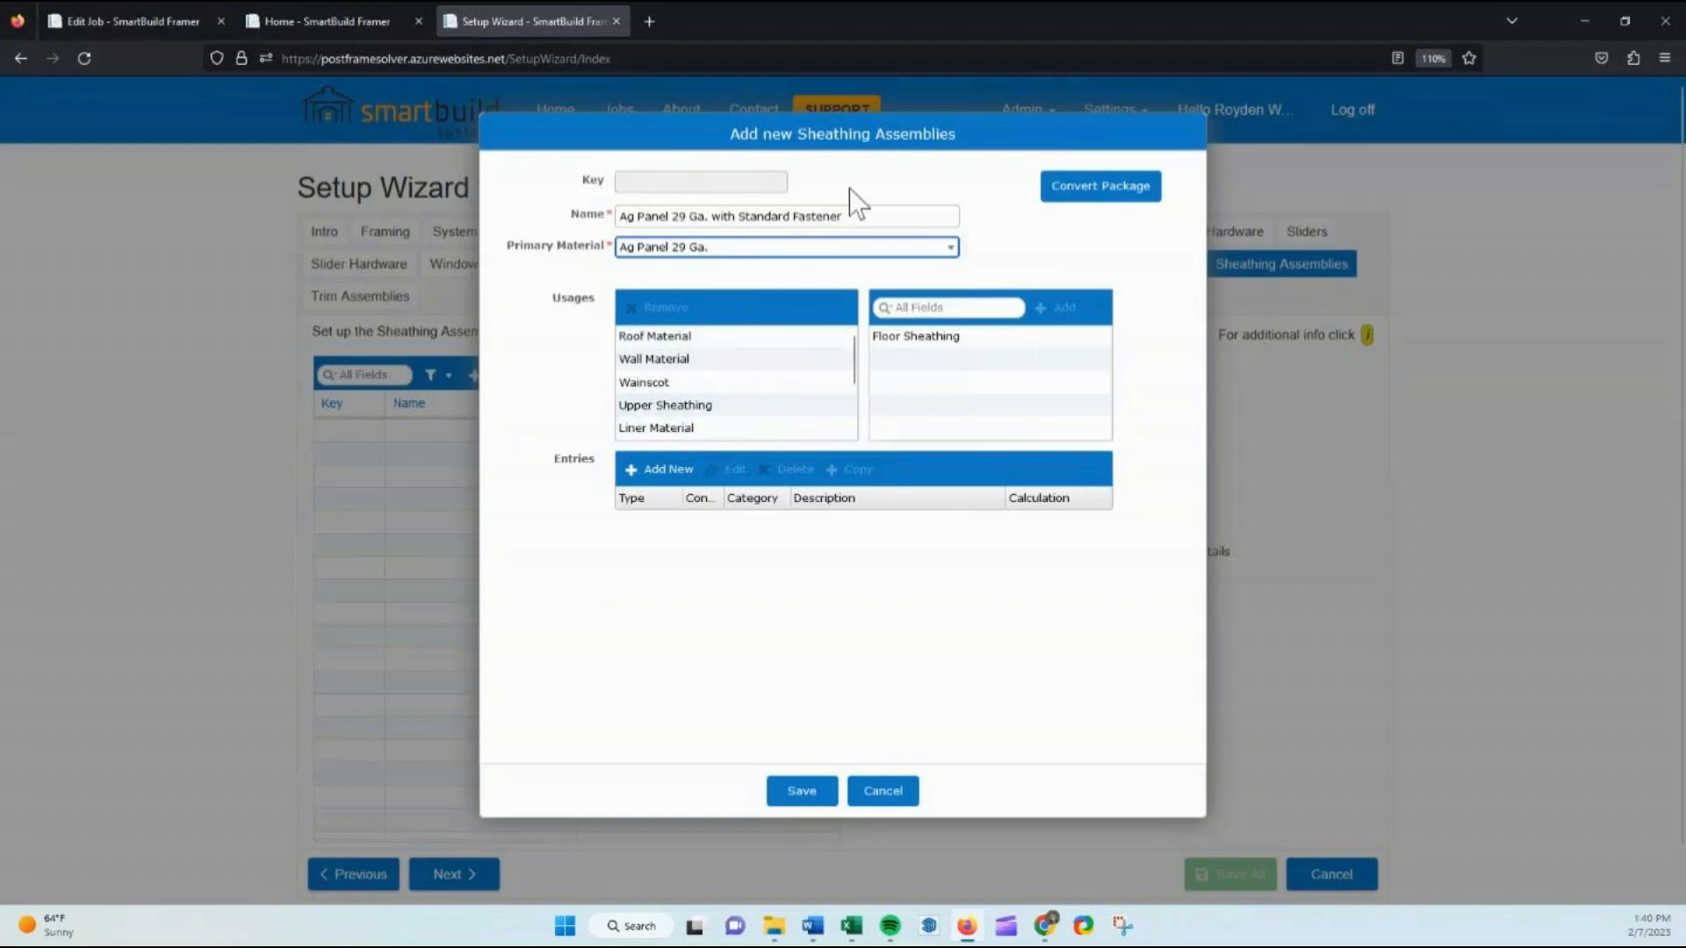
Compare the new assembly's name with the wall material options in the "Training demo" job
{"action": "left_click_drag", "start_coordinate": [882, 140], "coordinate": [1141, 103]}
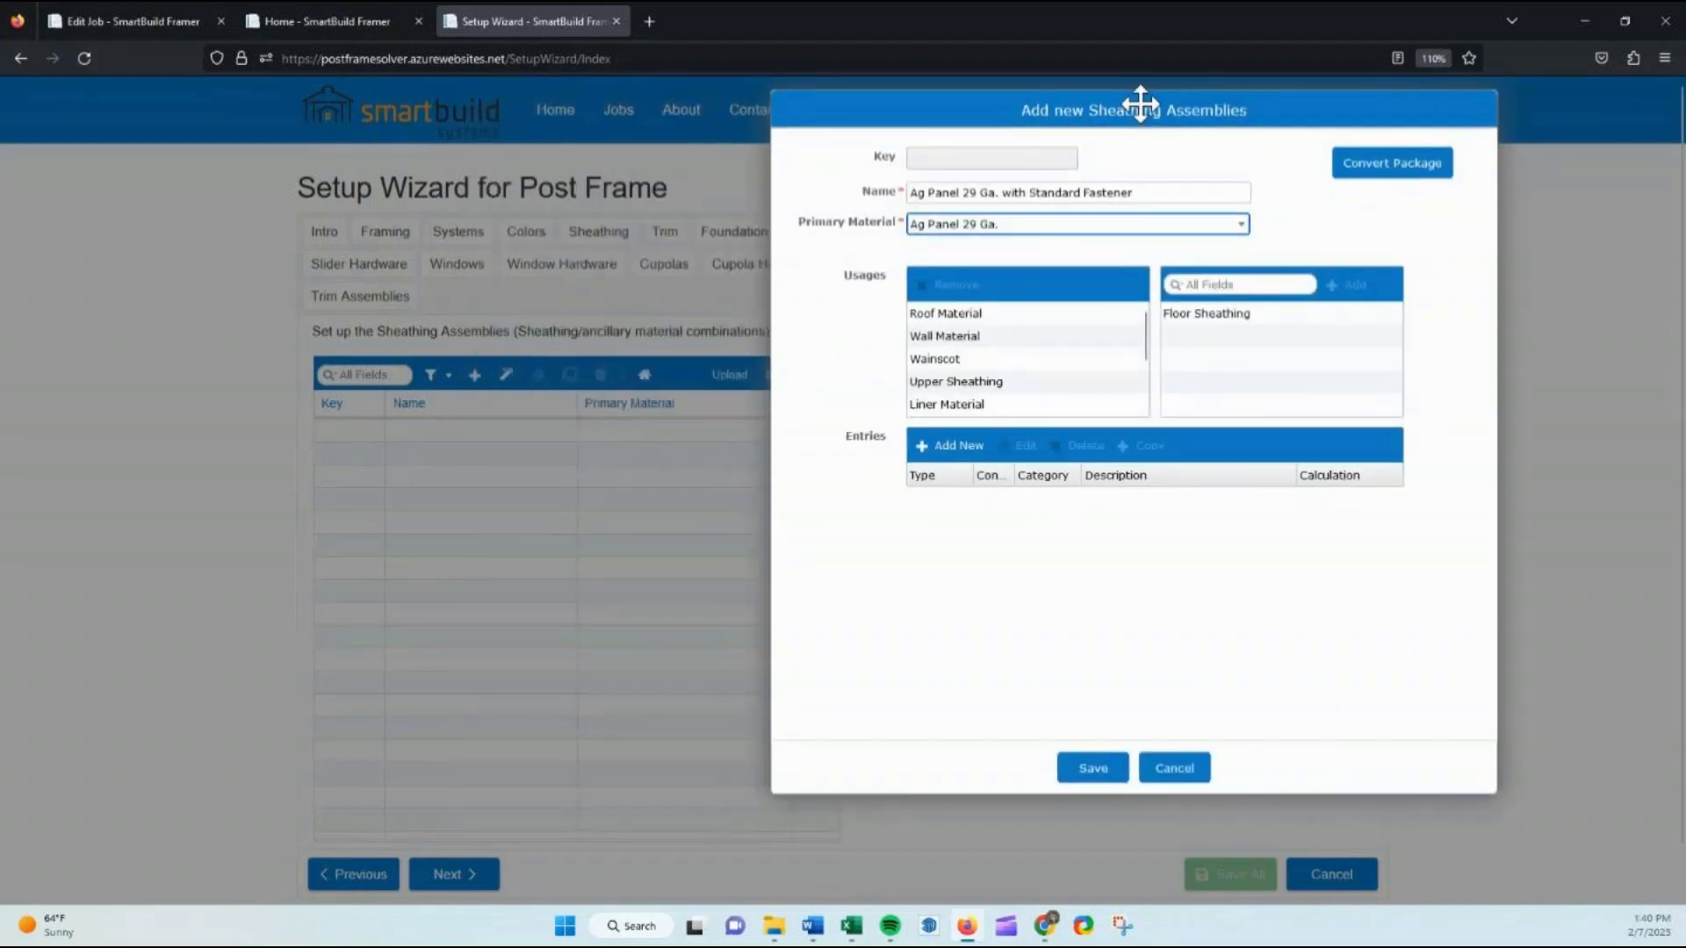
{"action": "left_click", "coordinate": [109, 12]}
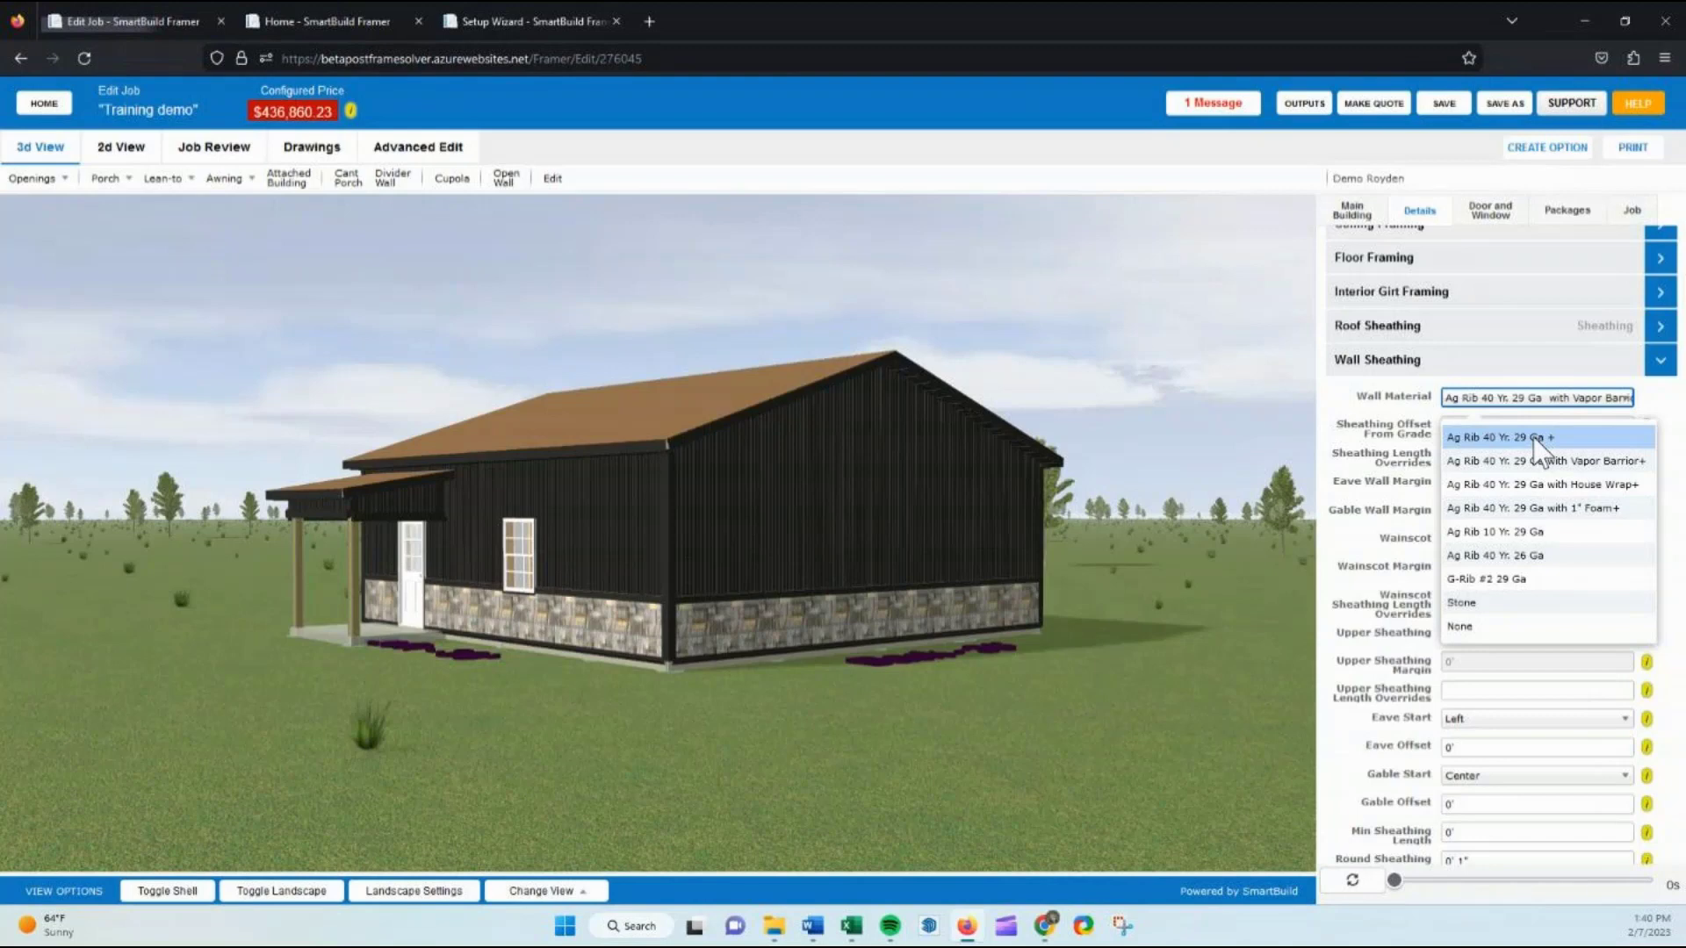
{"action": "left_click", "coordinate": [511, 22]}
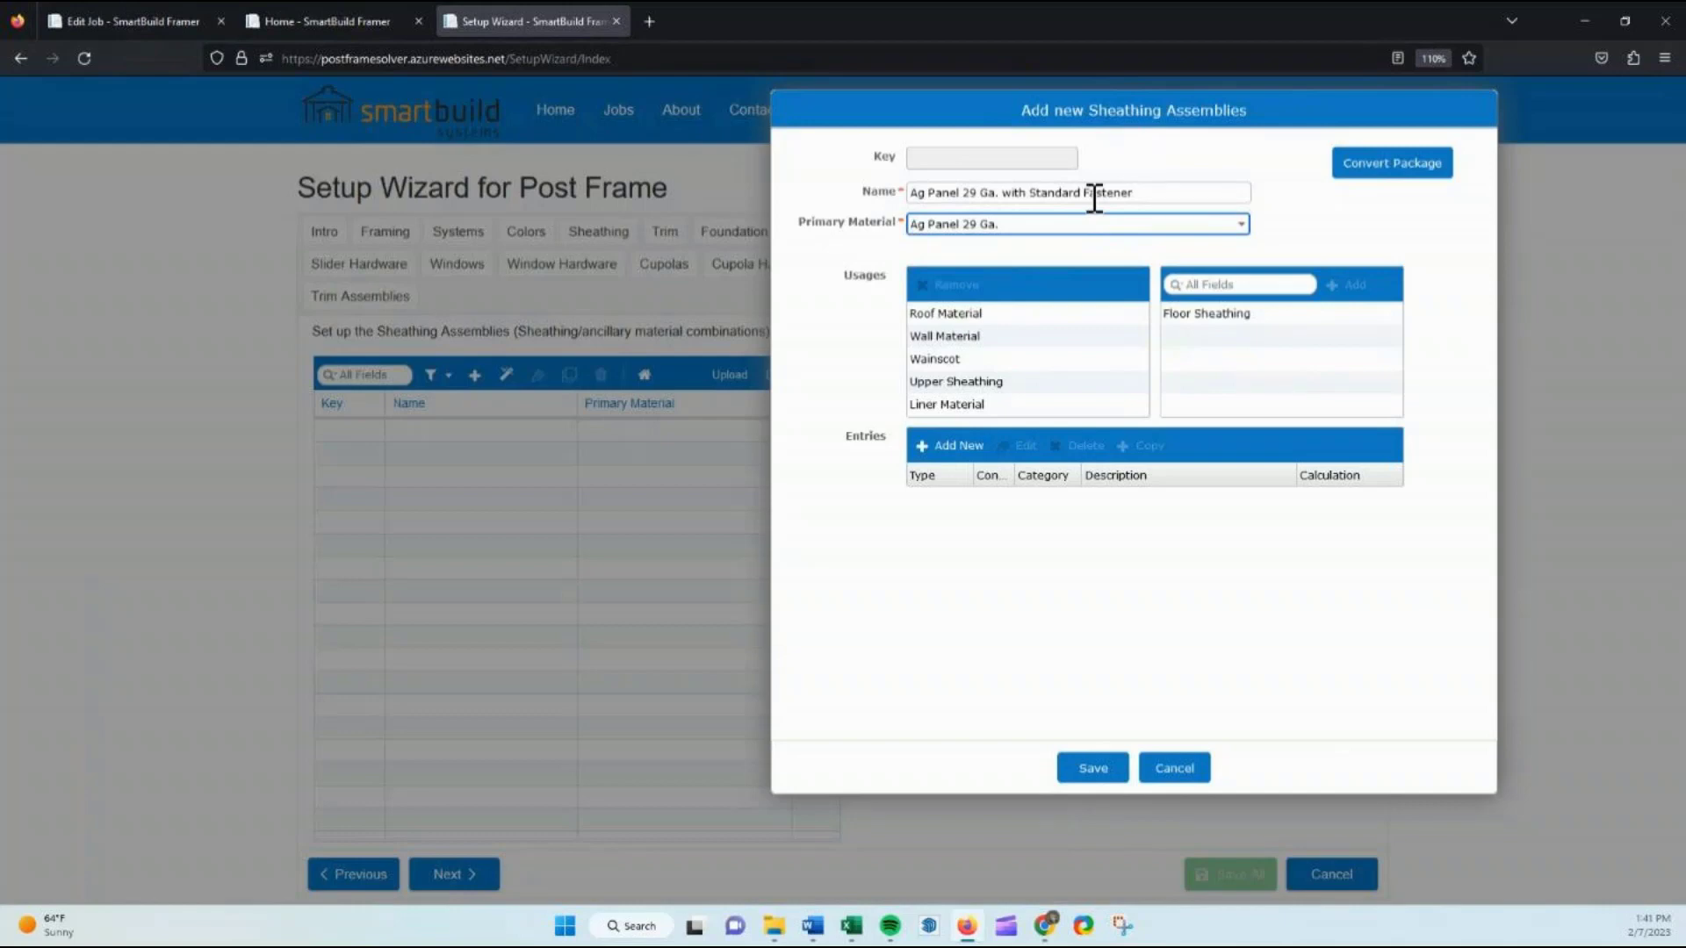
{"action": "left_click", "coordinate": [154, 25]}
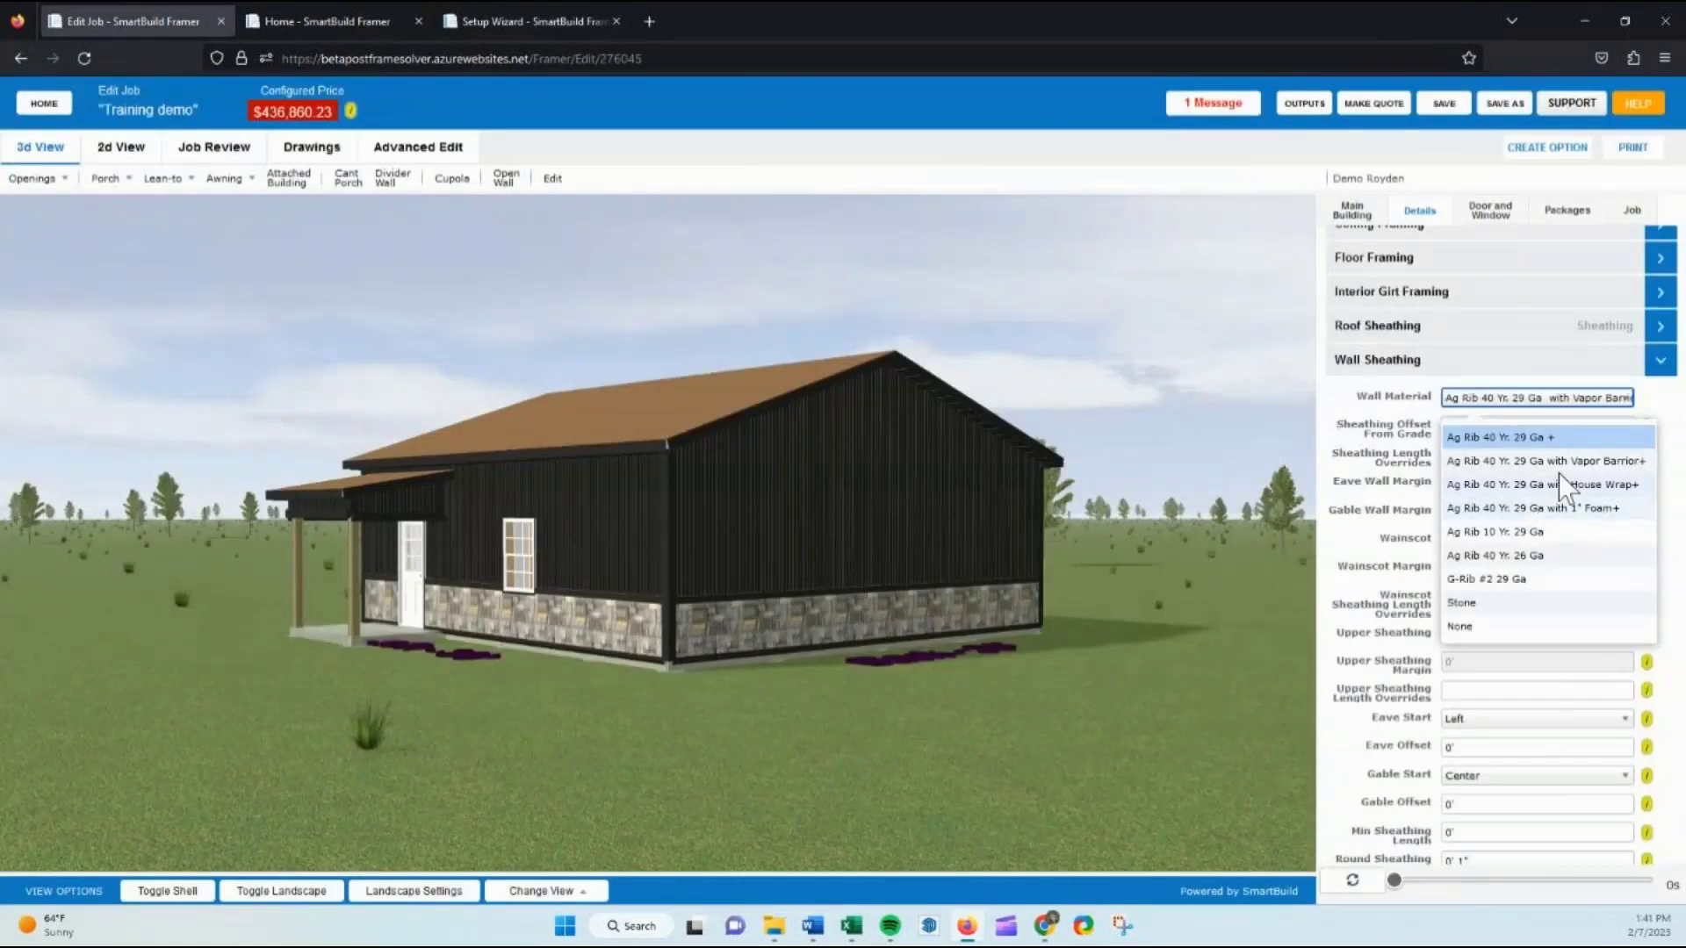
{"action": "left_click", "coordinate": [509, 33]}
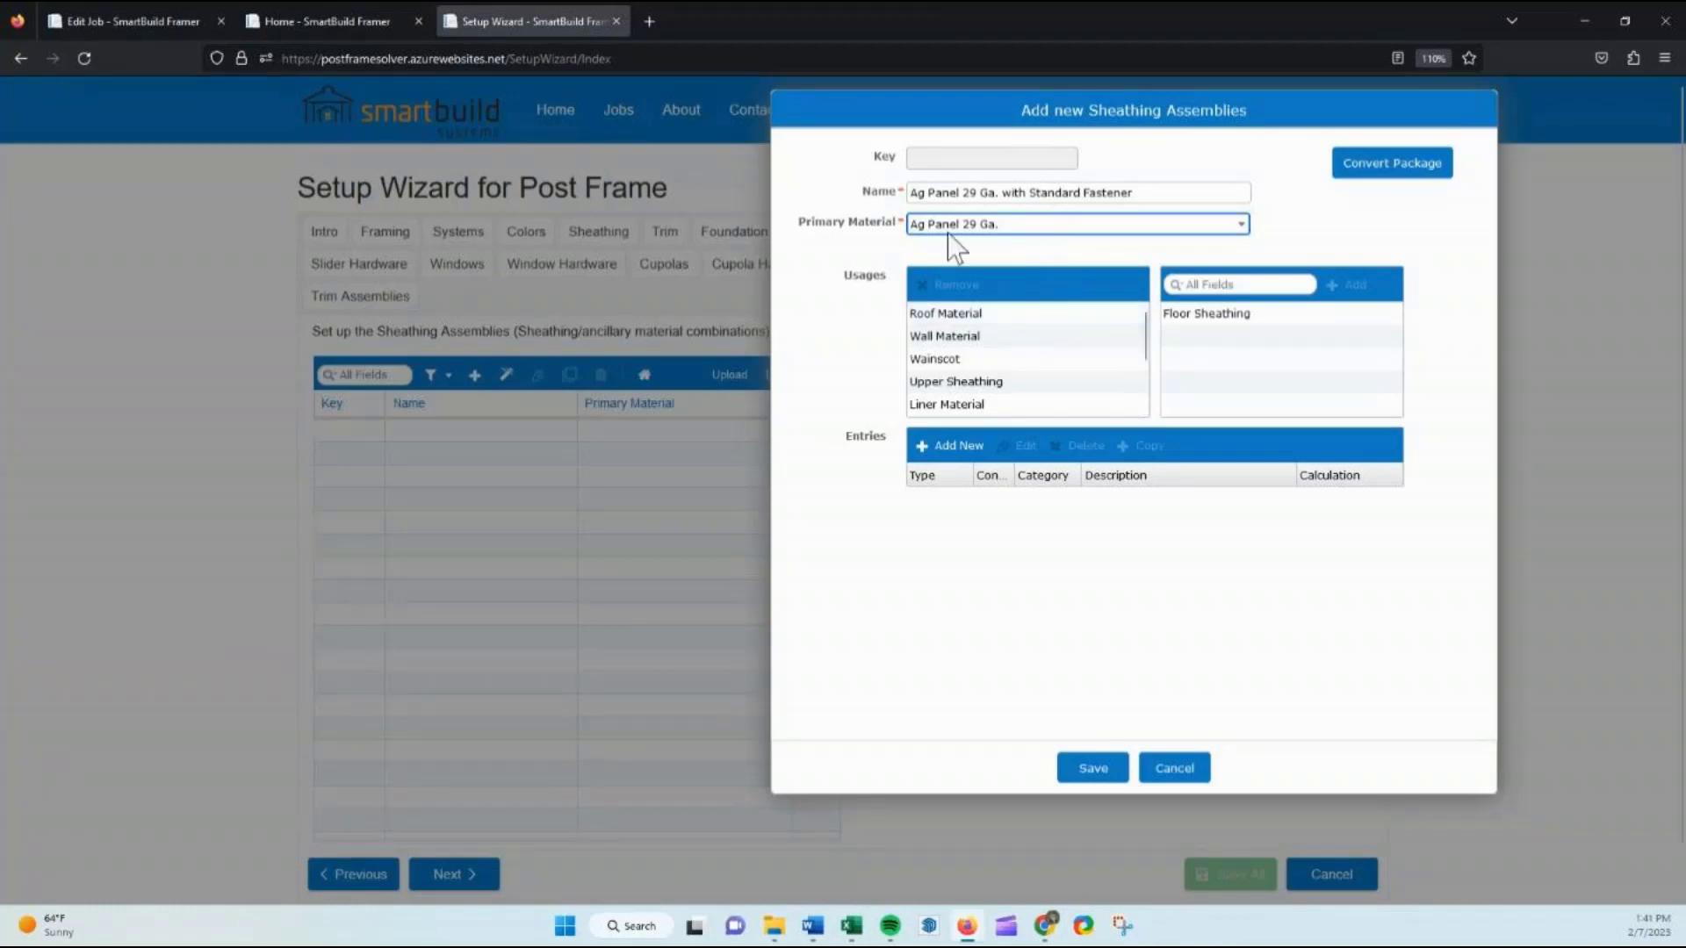
Add an entry of type Fastener to the assembly, using WOODBINDER 1 1/2 Inch as its material
{"action": "left_click", "coordinate": [960, 446]}
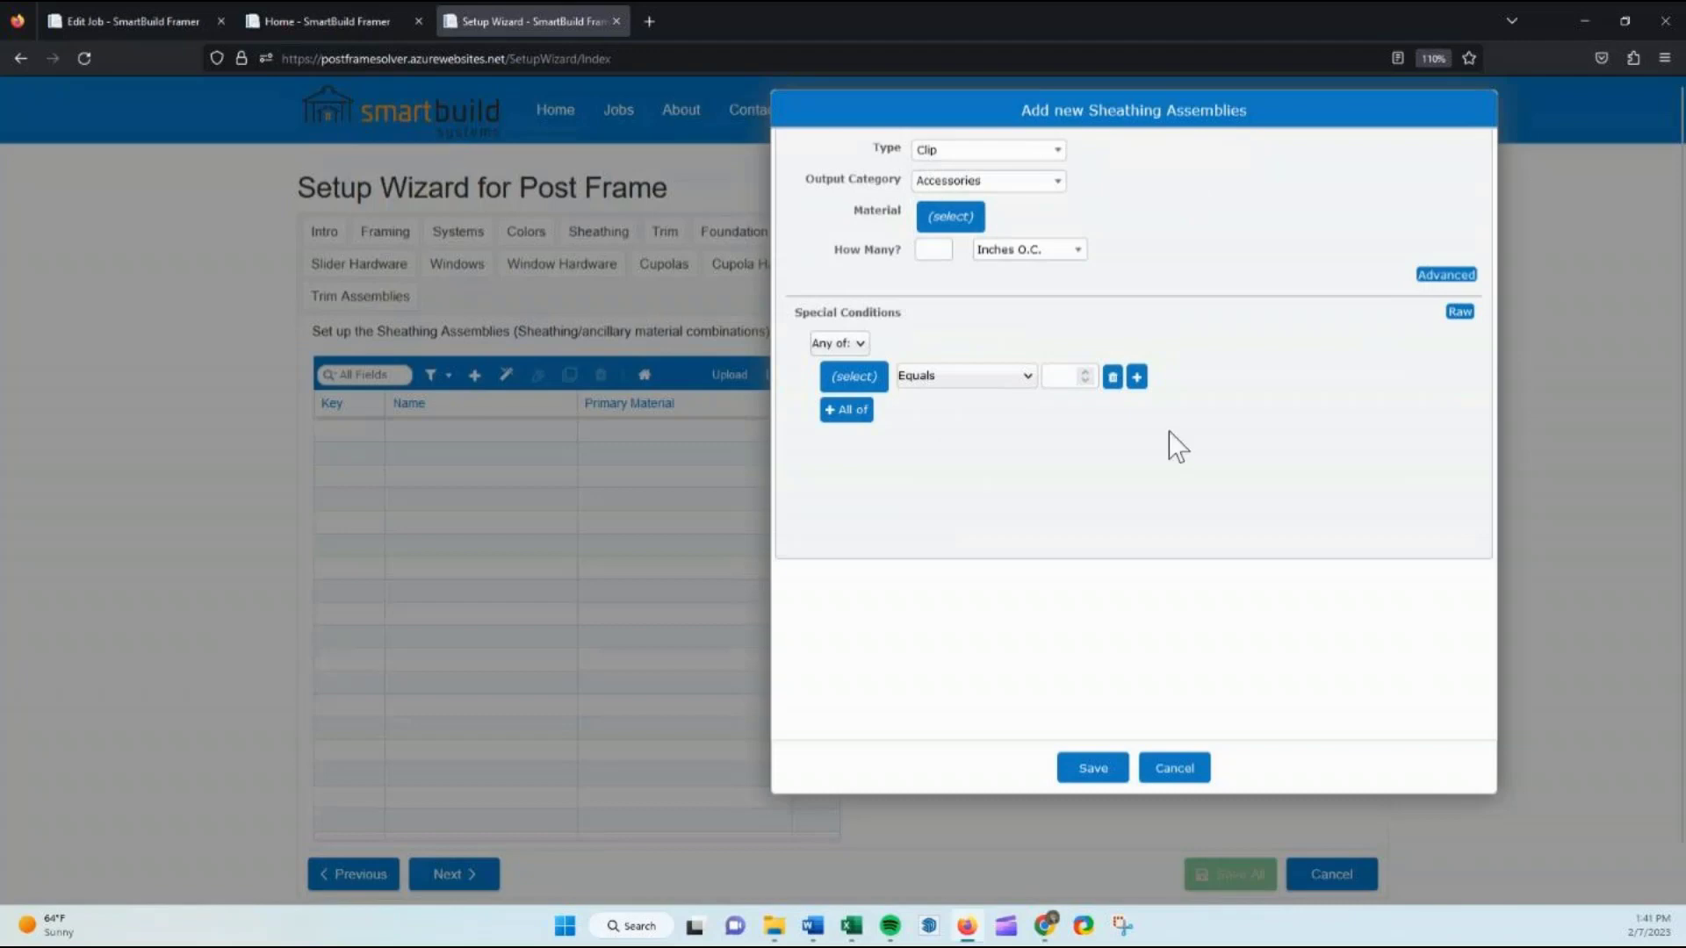
{"action": "left_click", "coordinate": [935, 155]}
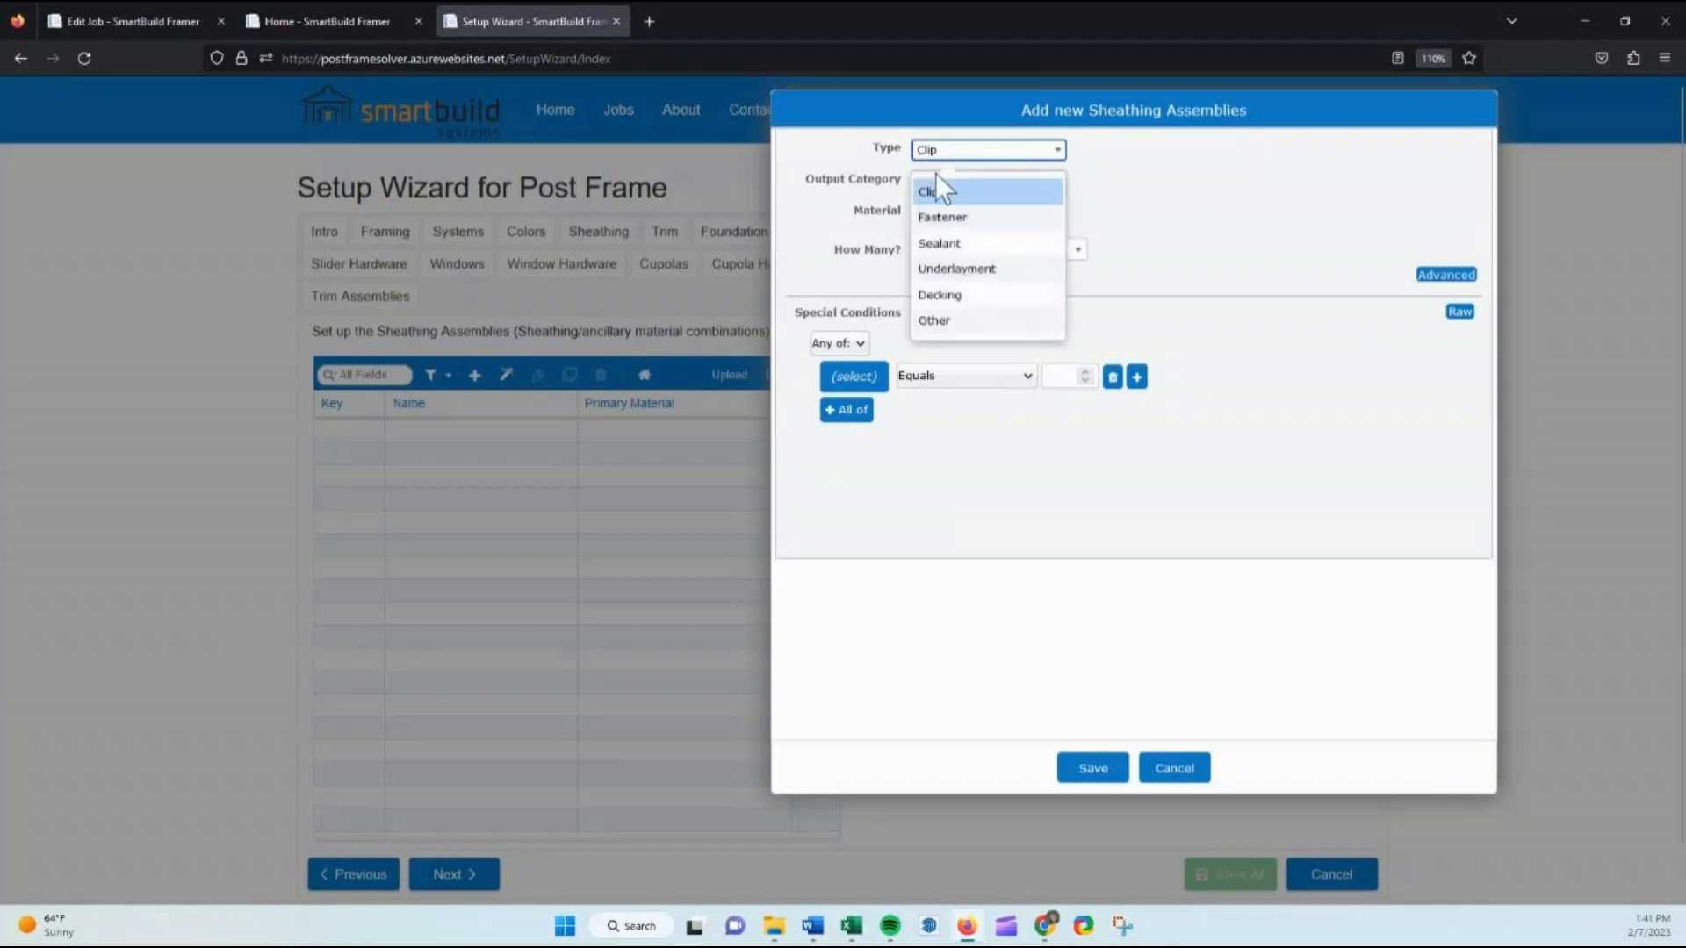
{"action": "left_click", "coordinate": [956, 218]}
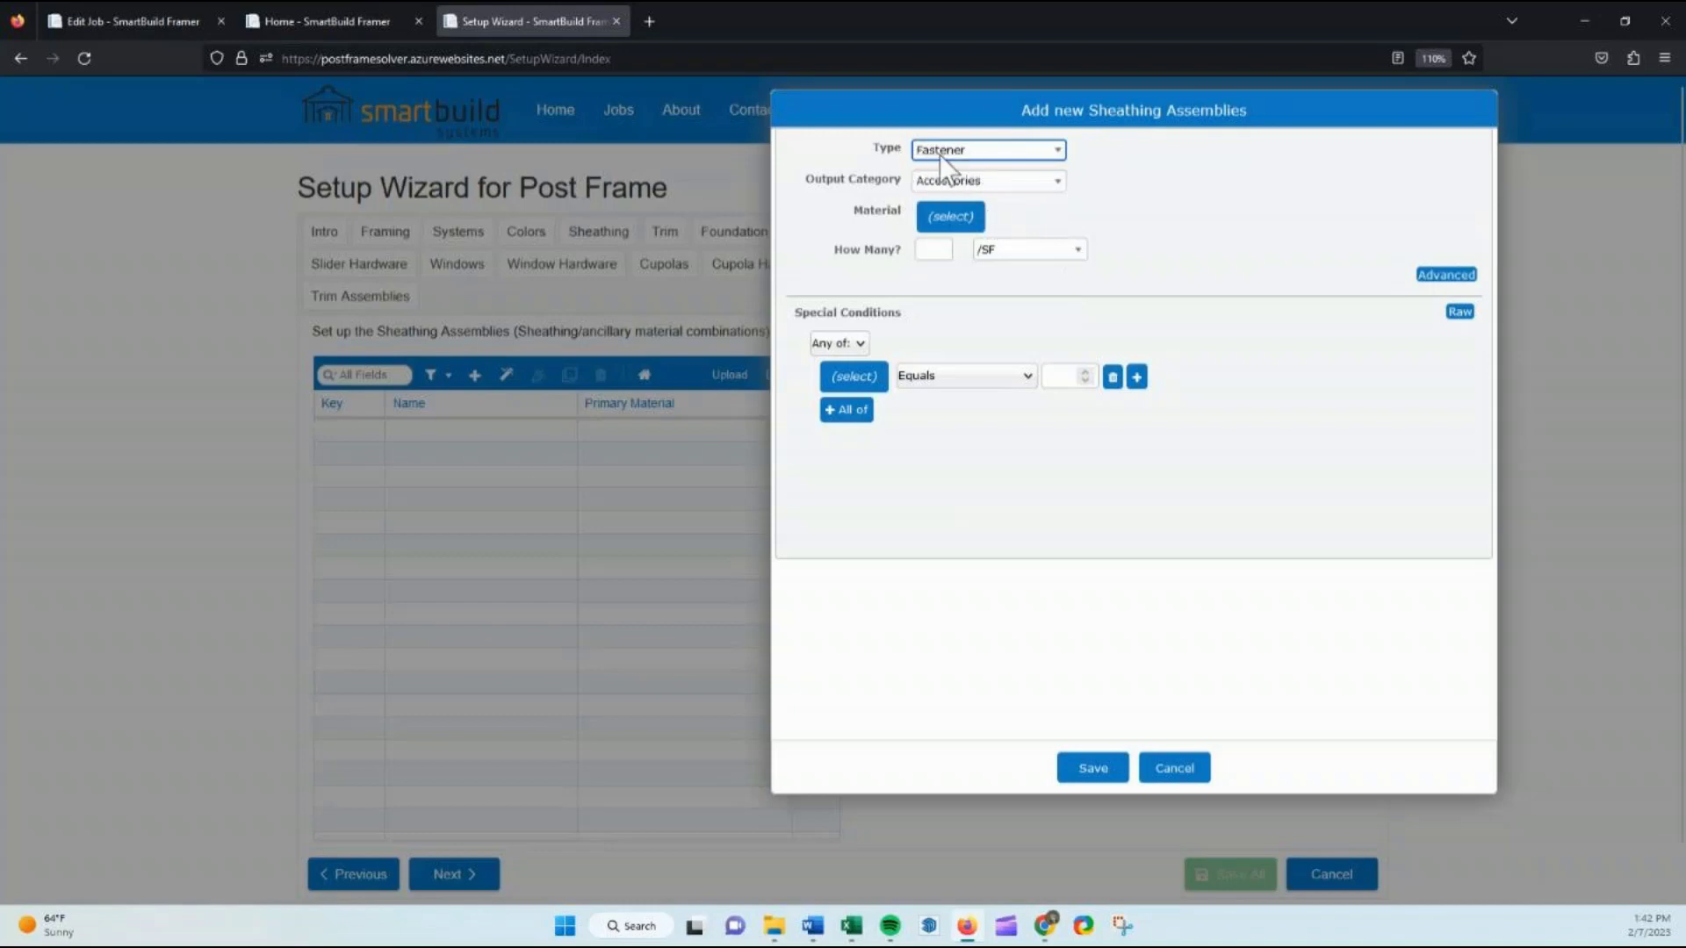
{"action": "left_click", "coordinate": [952, 219]}
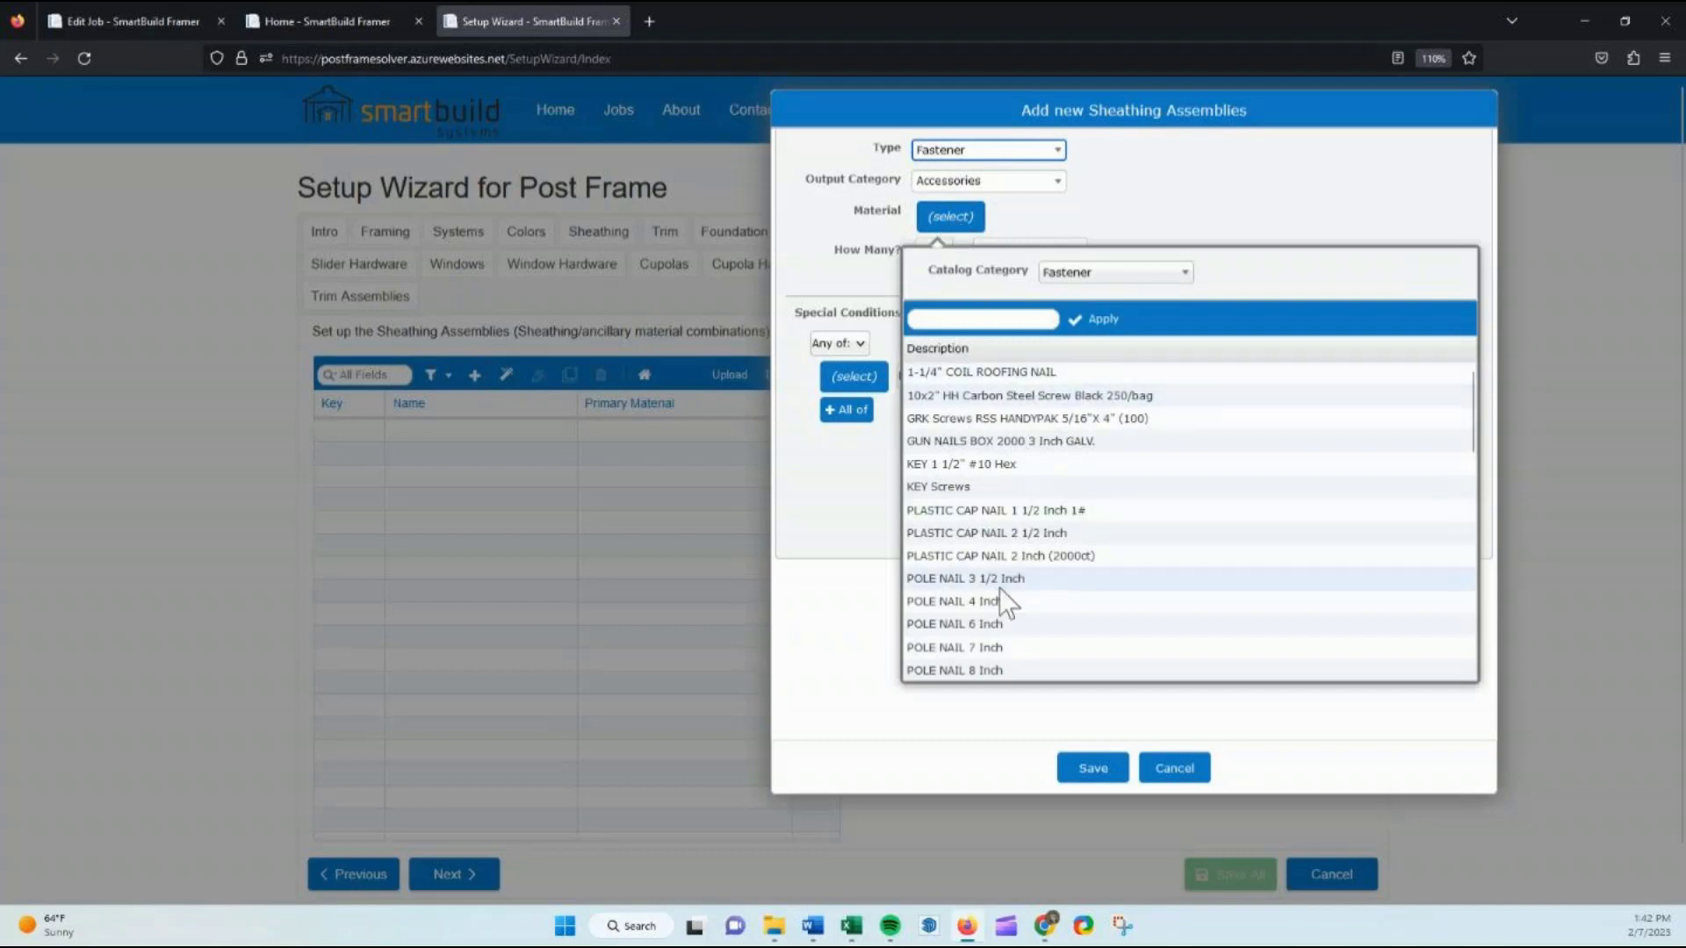
{"action": "scroll", "coordinate": [956, 508], "scroll_direction": "down", "scroll_amount": 3}
{"action": "scroll", "coordinate": [966, 523], "scroll_direction": "down", "scroll_amount": 3}
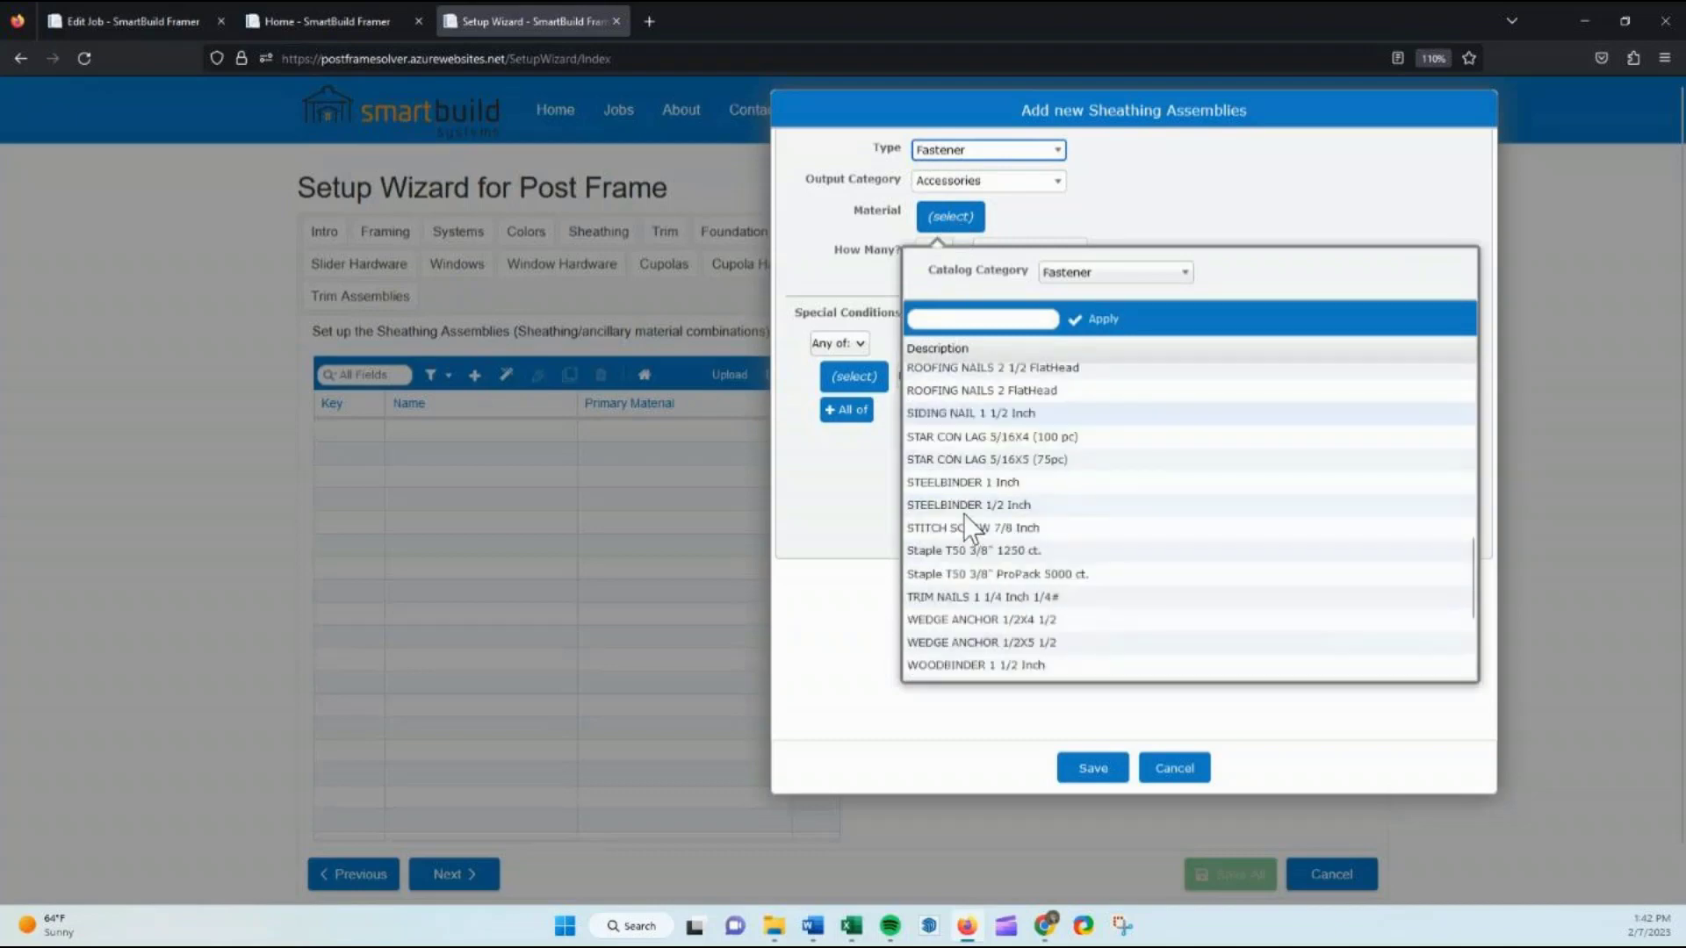
{"action": "scroll", "coordinate": [1019, 580], "scroll_direction": "down", "scroll_amount": 3}
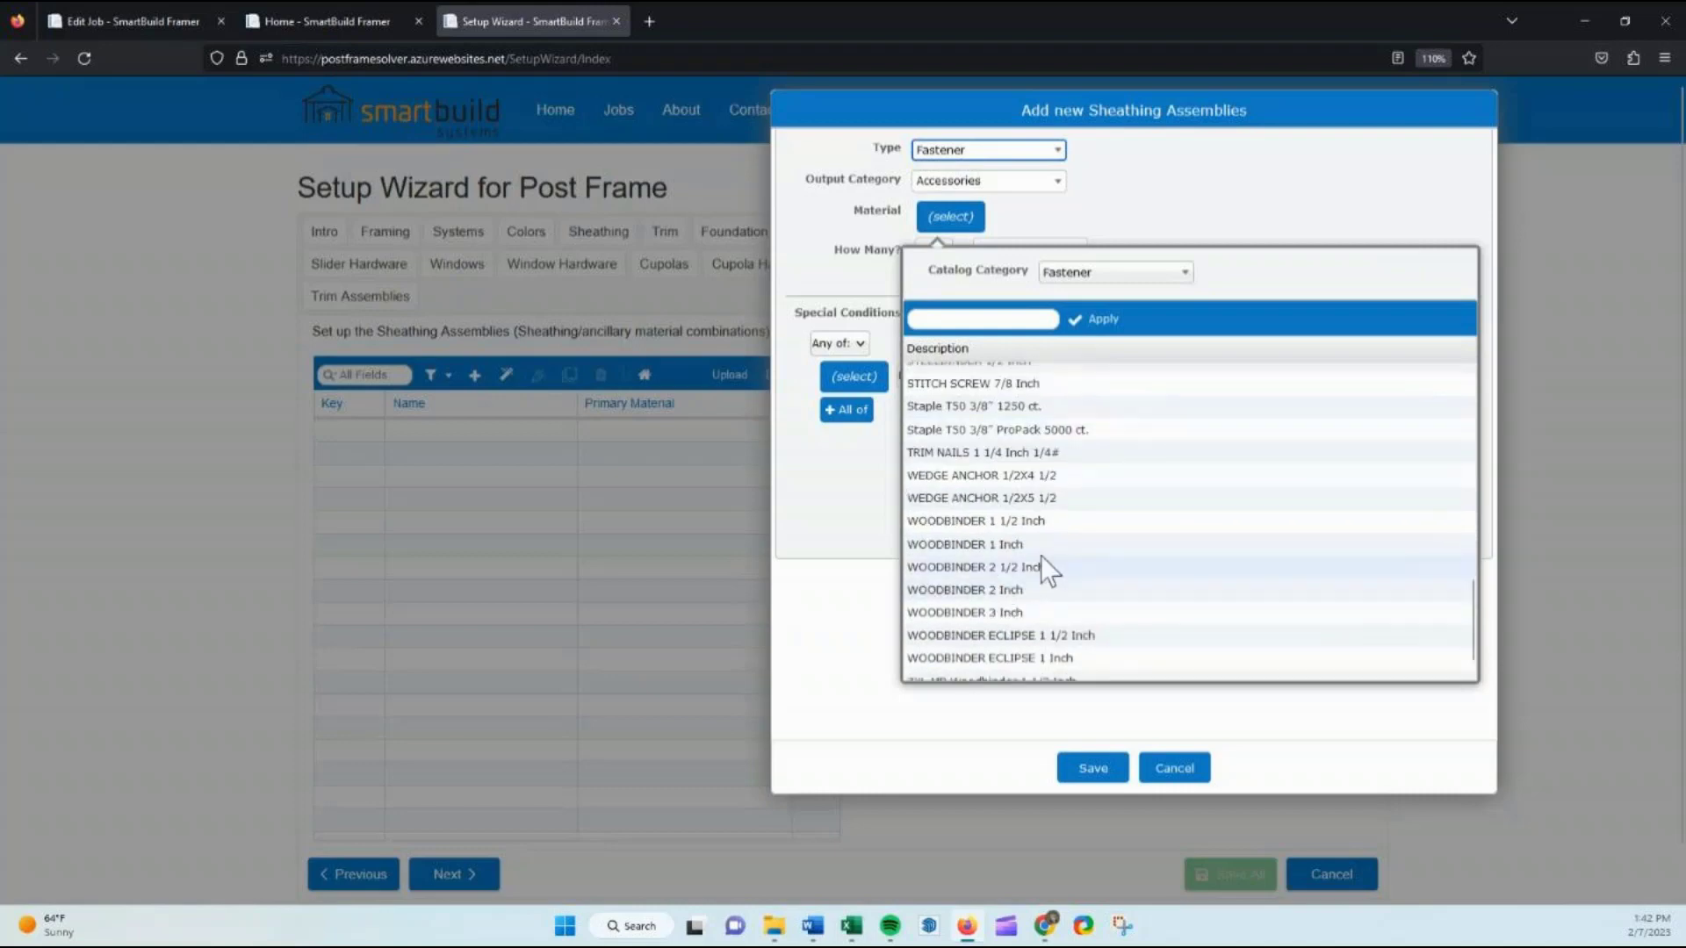
{"action": "left_click", "coordinate": [1003, 527]}
{"action": "left_click", "coordinate": [1098, 319]}
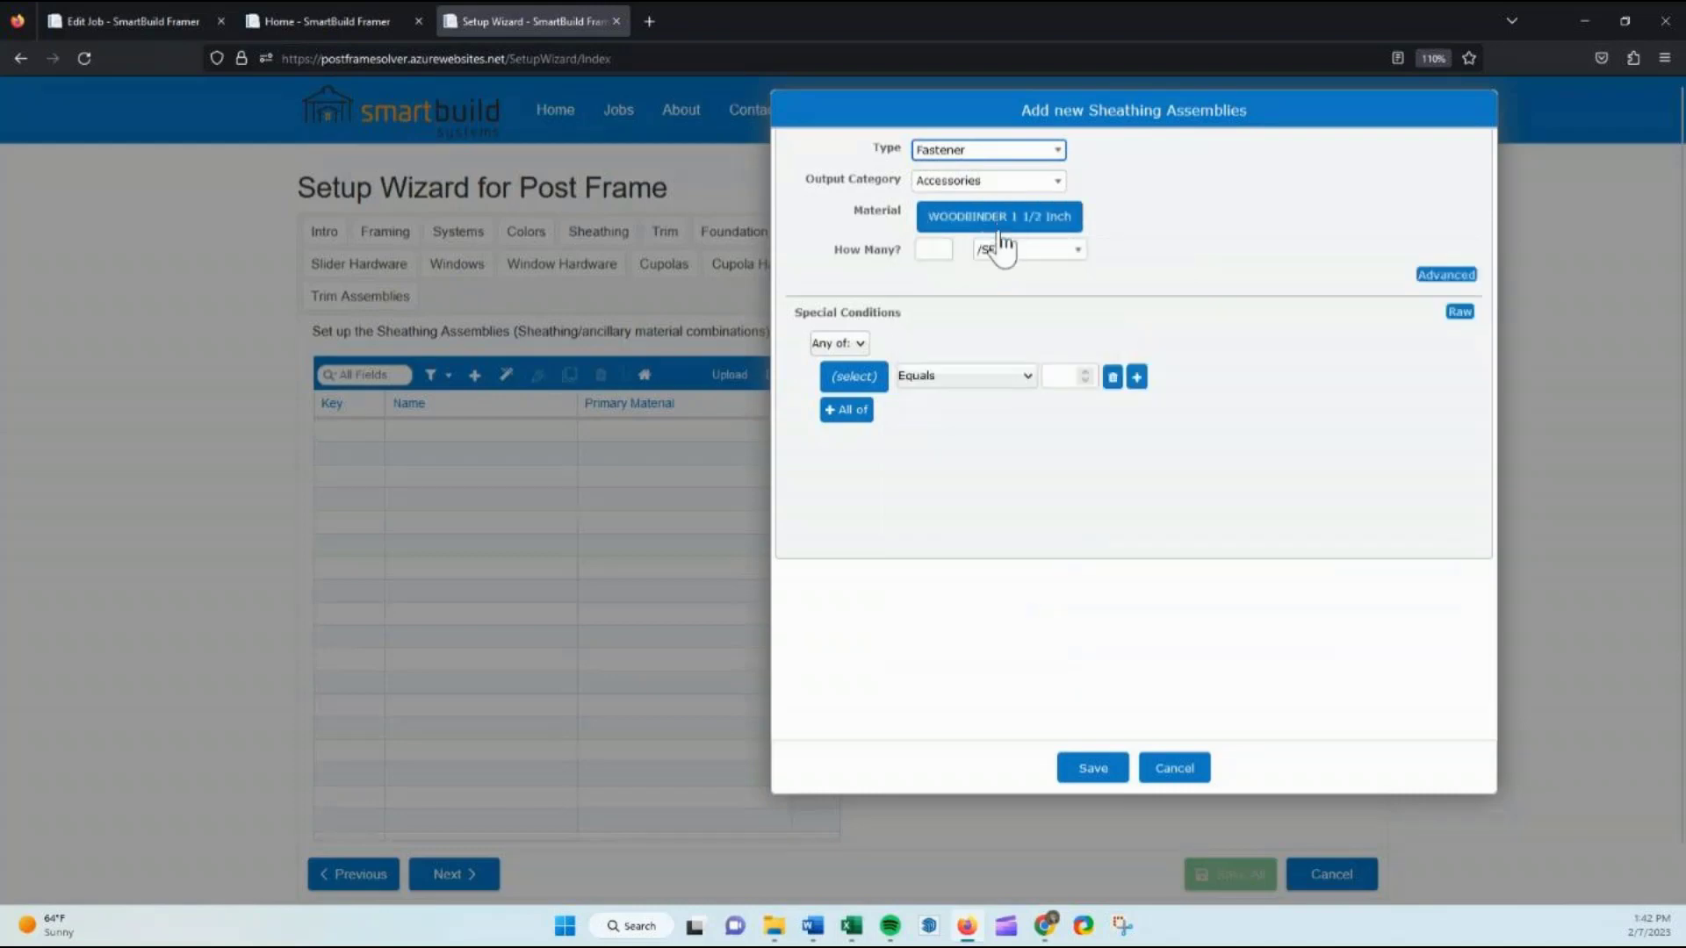
Set the fastener quantity to 0.8 per SF and save the entry
{"action": "left_click", "coordinate": [945, 252]}
{"action": "type", "text": ".8"}
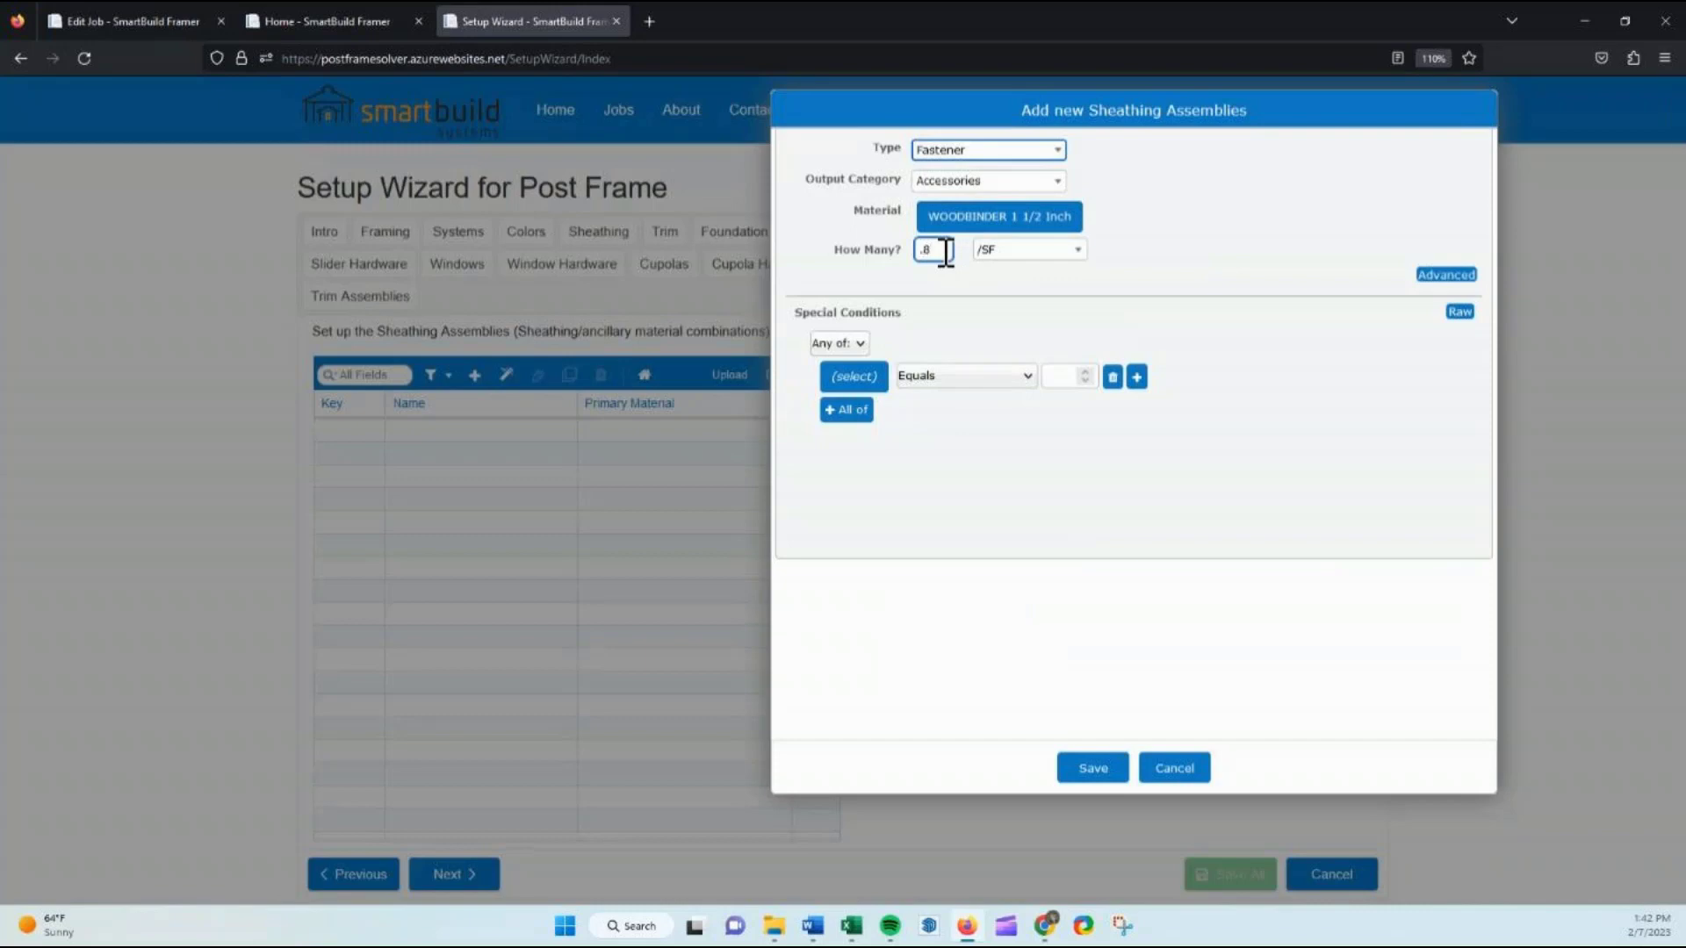
{"action": "left_click", "coordinate": [963, 273]}
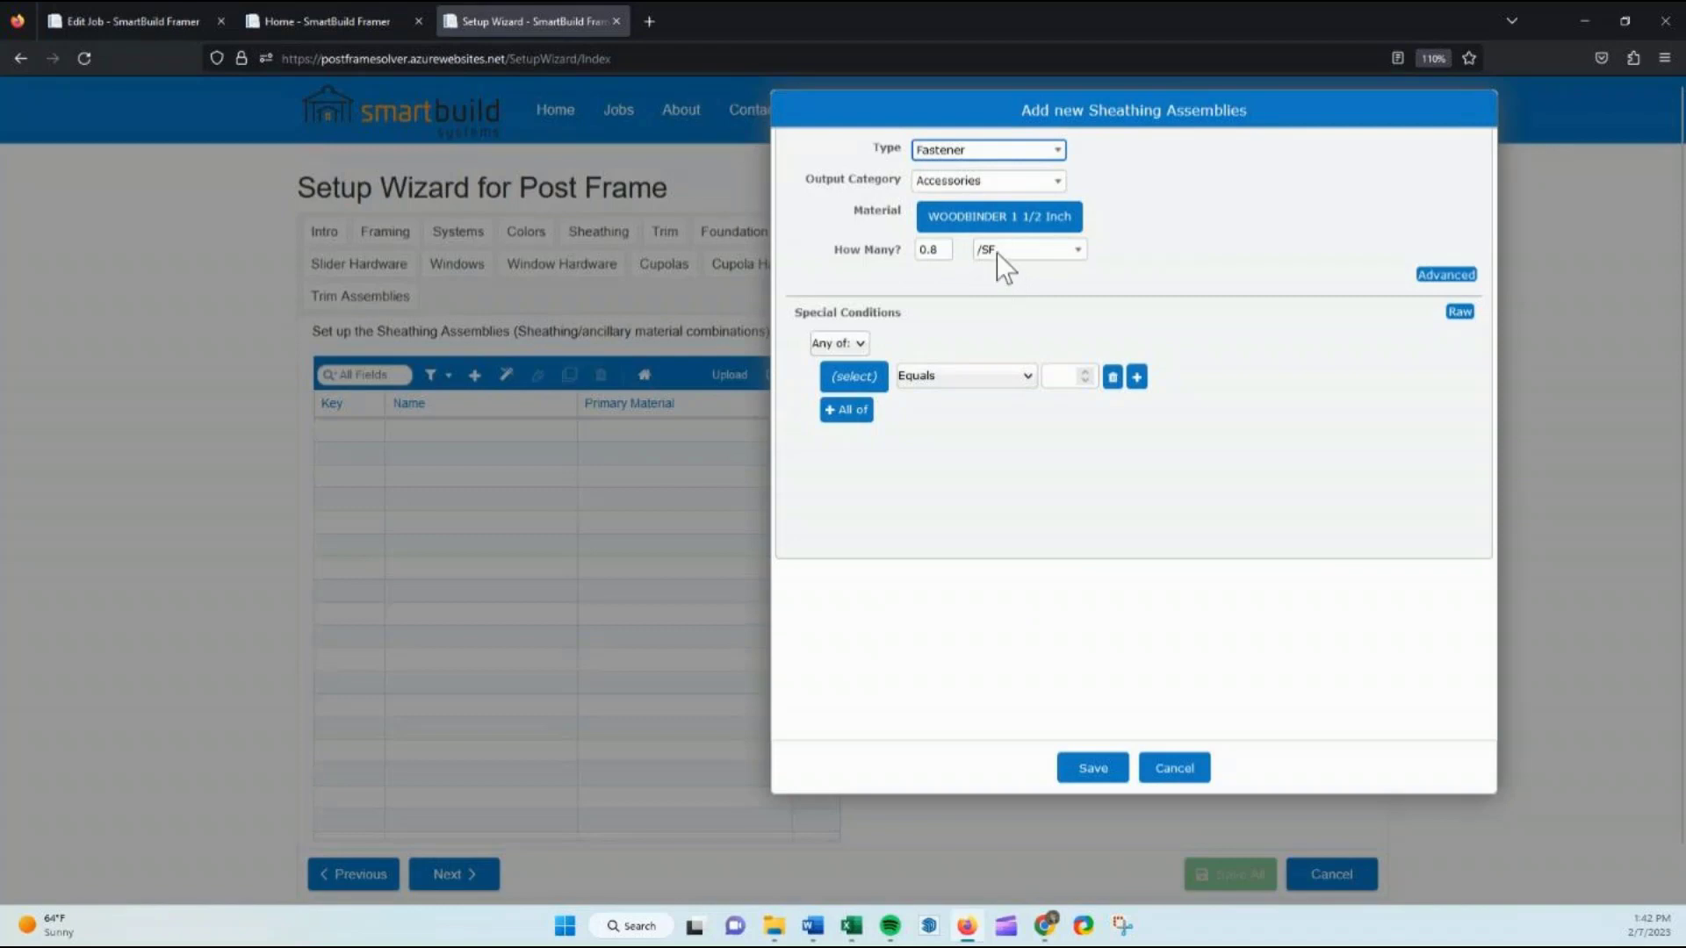
{"action": "left_click", "coordinate": [998, 251]}
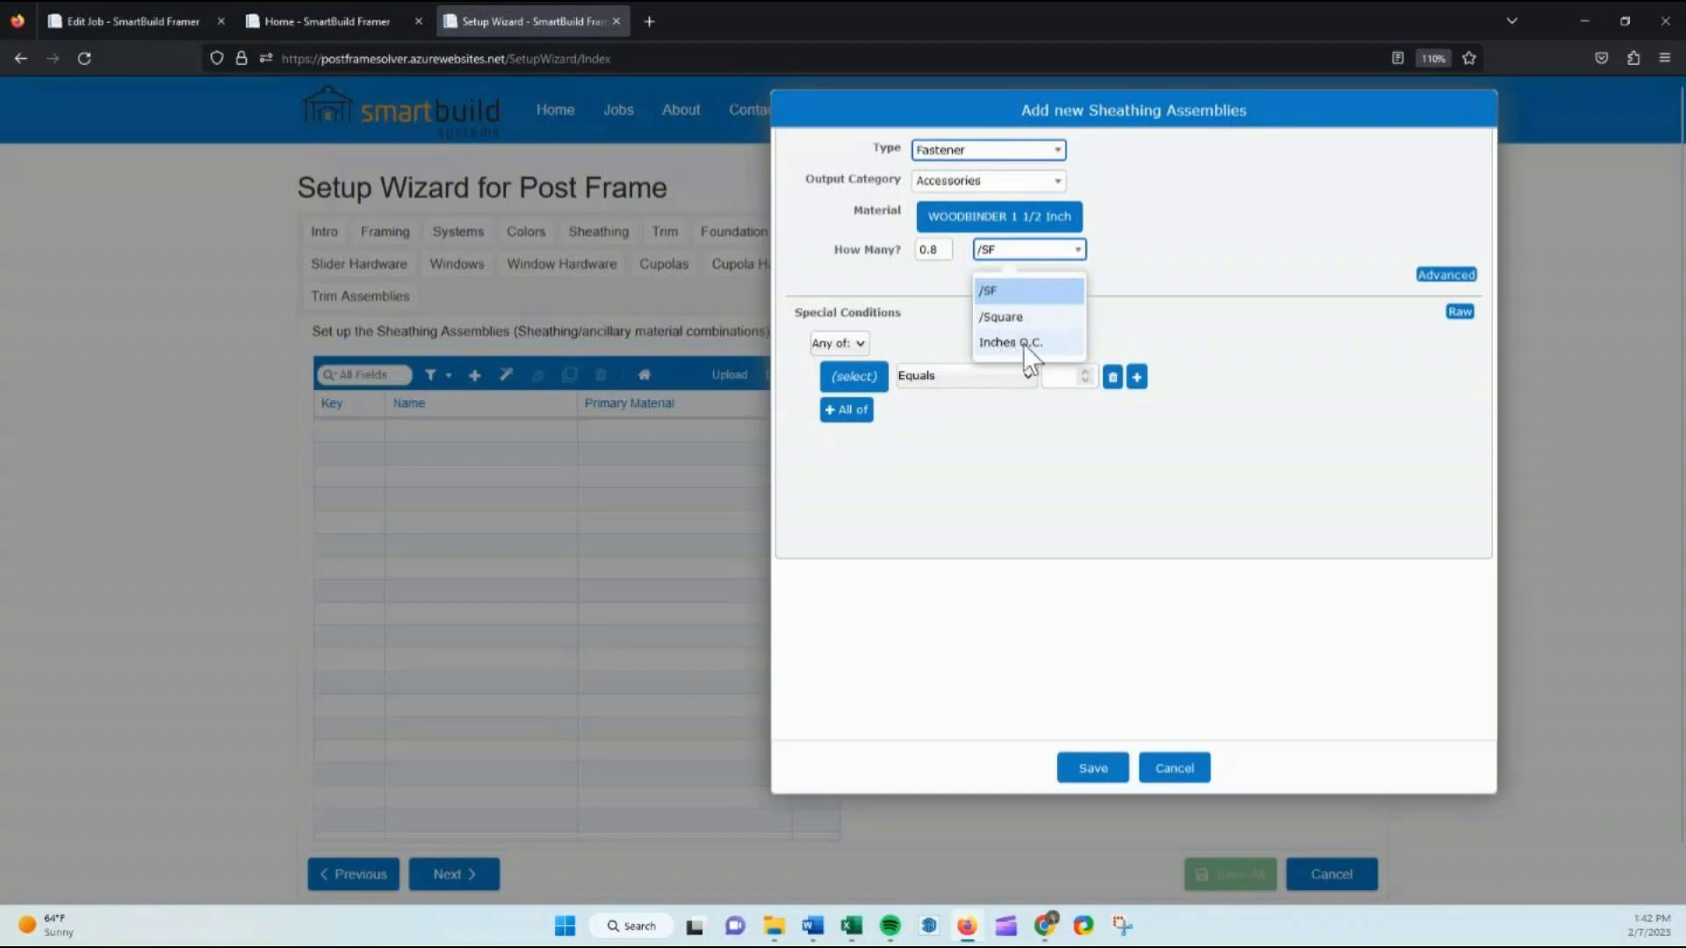
{"action": "left_click", "coordinate": [893, 261]}
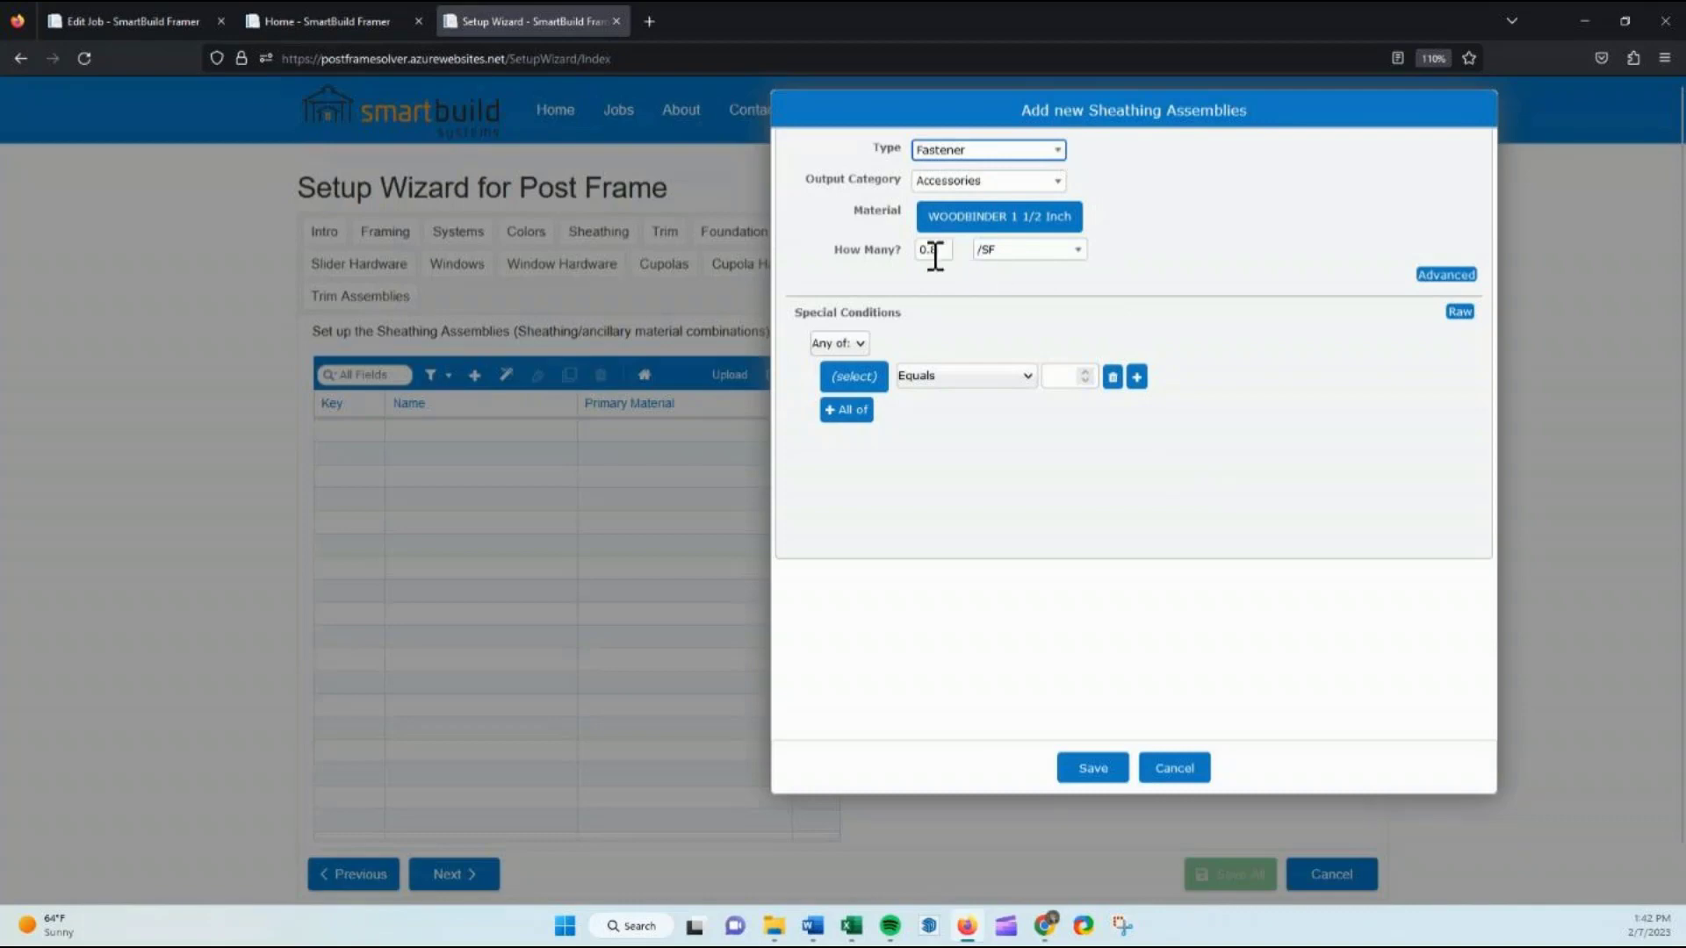
{"action": "left_click_drag", "start_coordinate": [941, 256], "coordinate": [924, 258]}
{"action": "left_click", "coordinate": [1111, 771]}
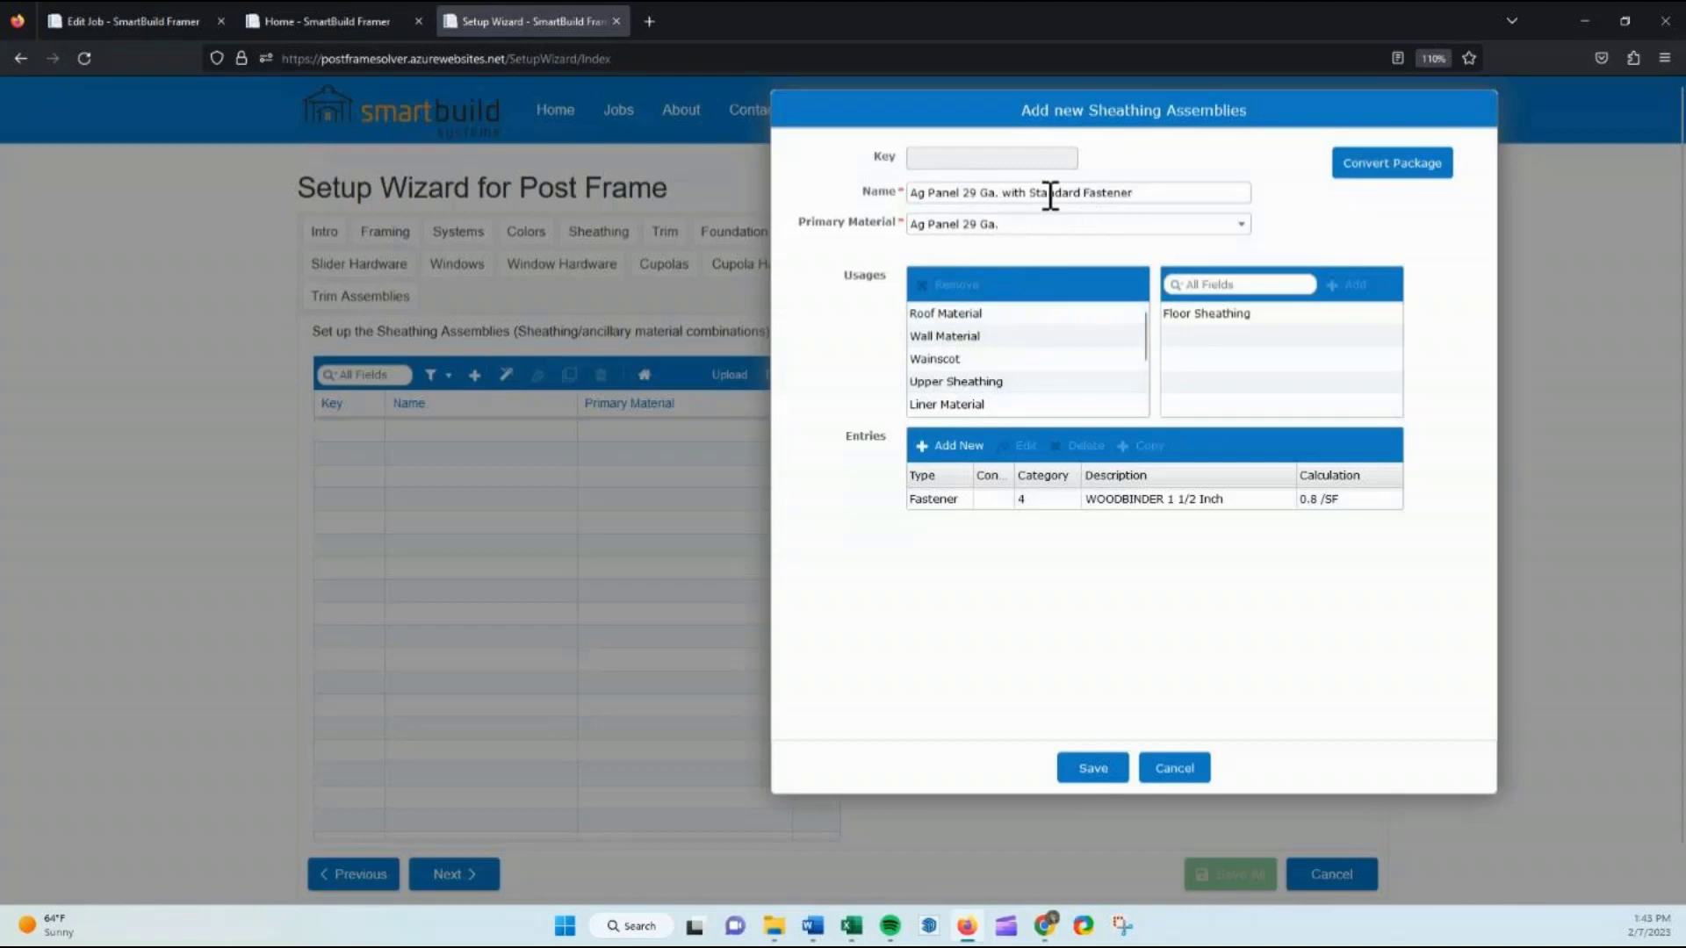
Save the sheathing assembly and save all setup wizard changes with the builder's cost set to Supplier Price
{"action": "left_click", "coordinate": [1101, 768]}
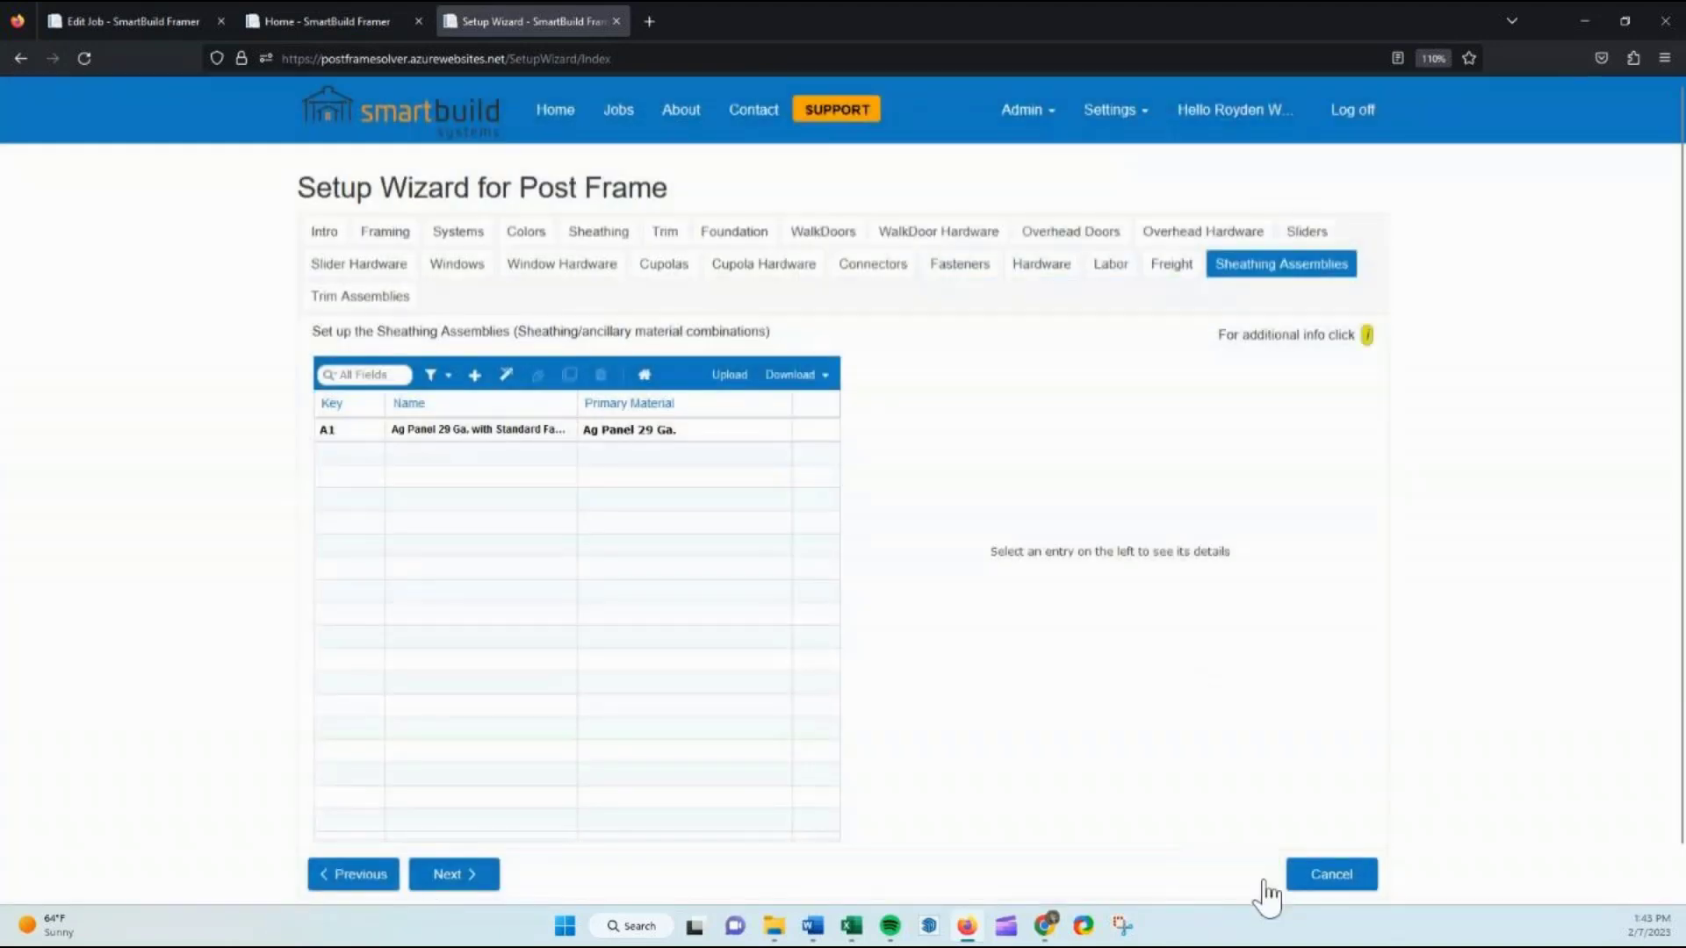
{"action": "left_click", "coordinate": [1265, 881]}
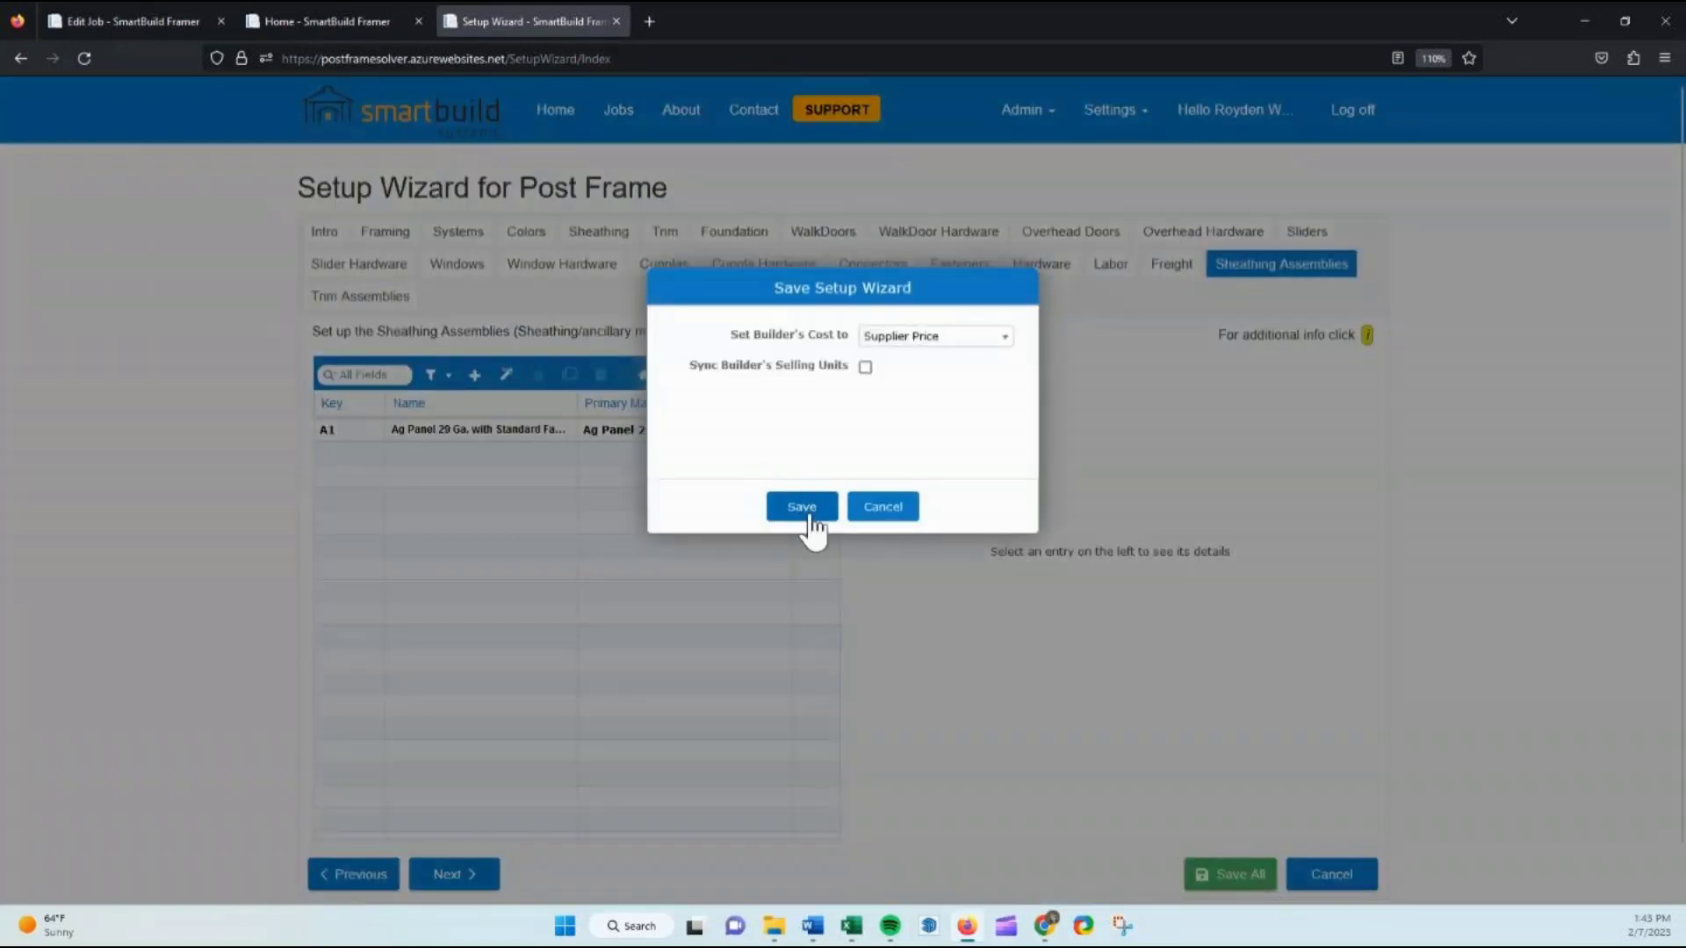
{"action": "left_click", "coordinate": [802, 513]}
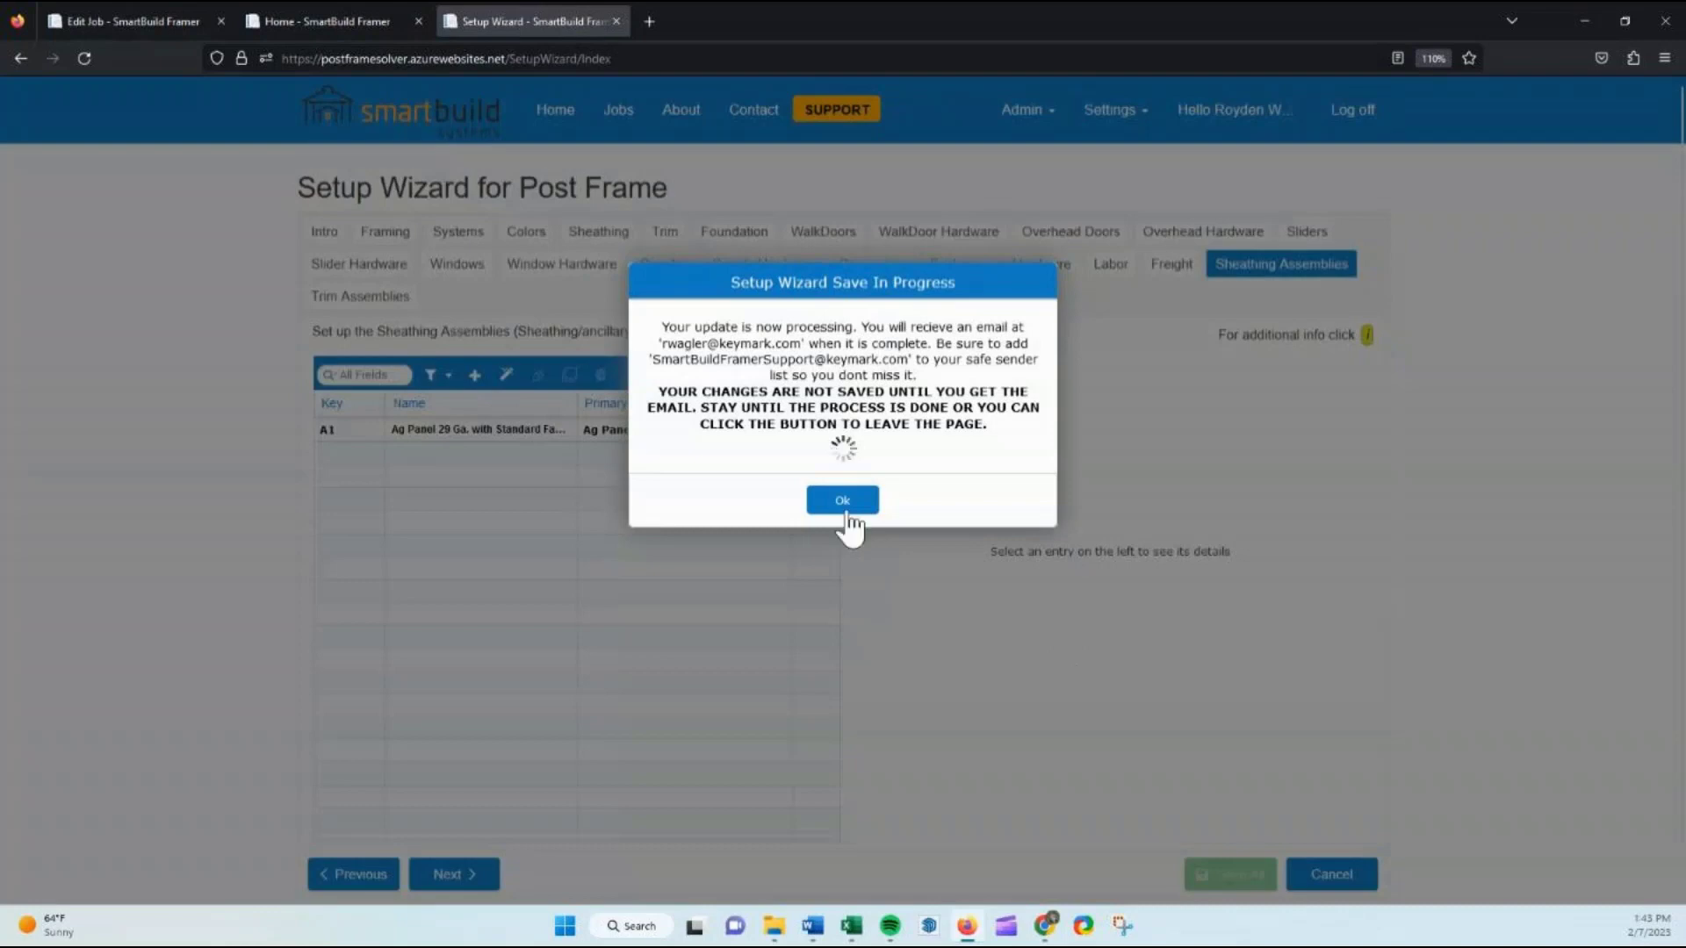
{"action": "left_click", "coordinate": [846, 510]}
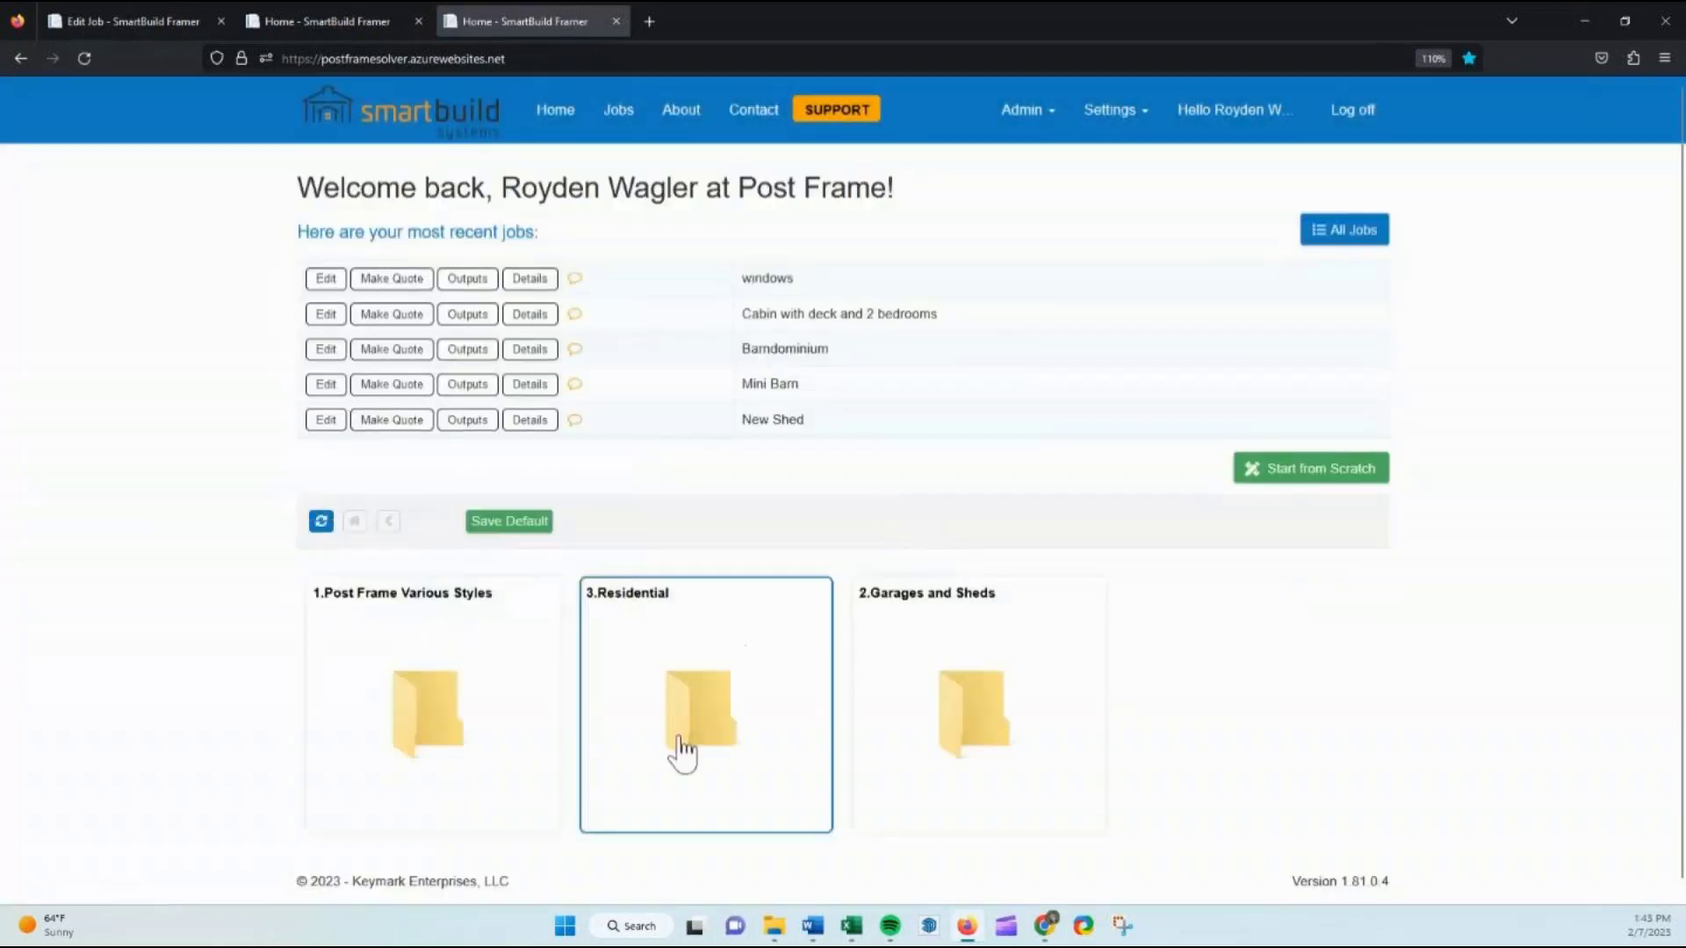
Create a job from the "24' x 24' -4' OC Trusses - 8'OCPosts" template in 1.Post Frame Various Styles
{"action": "left_click", "coordinate": [371, 720]}
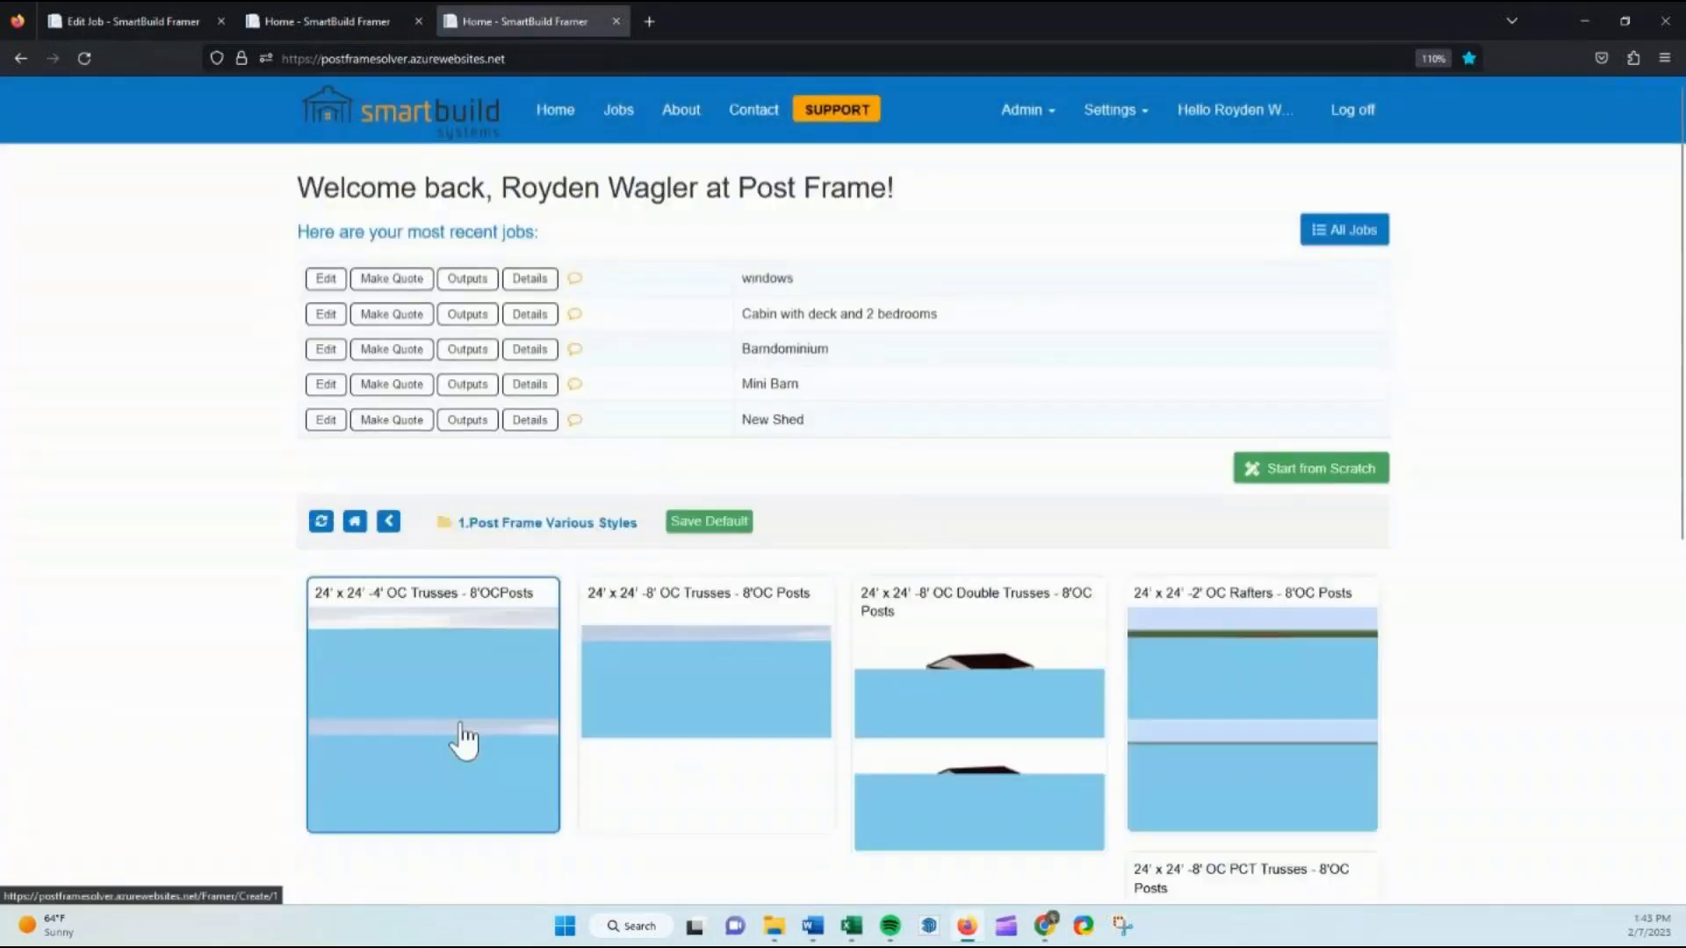
{"action": "left_click", "coordinate": [446, 715]}
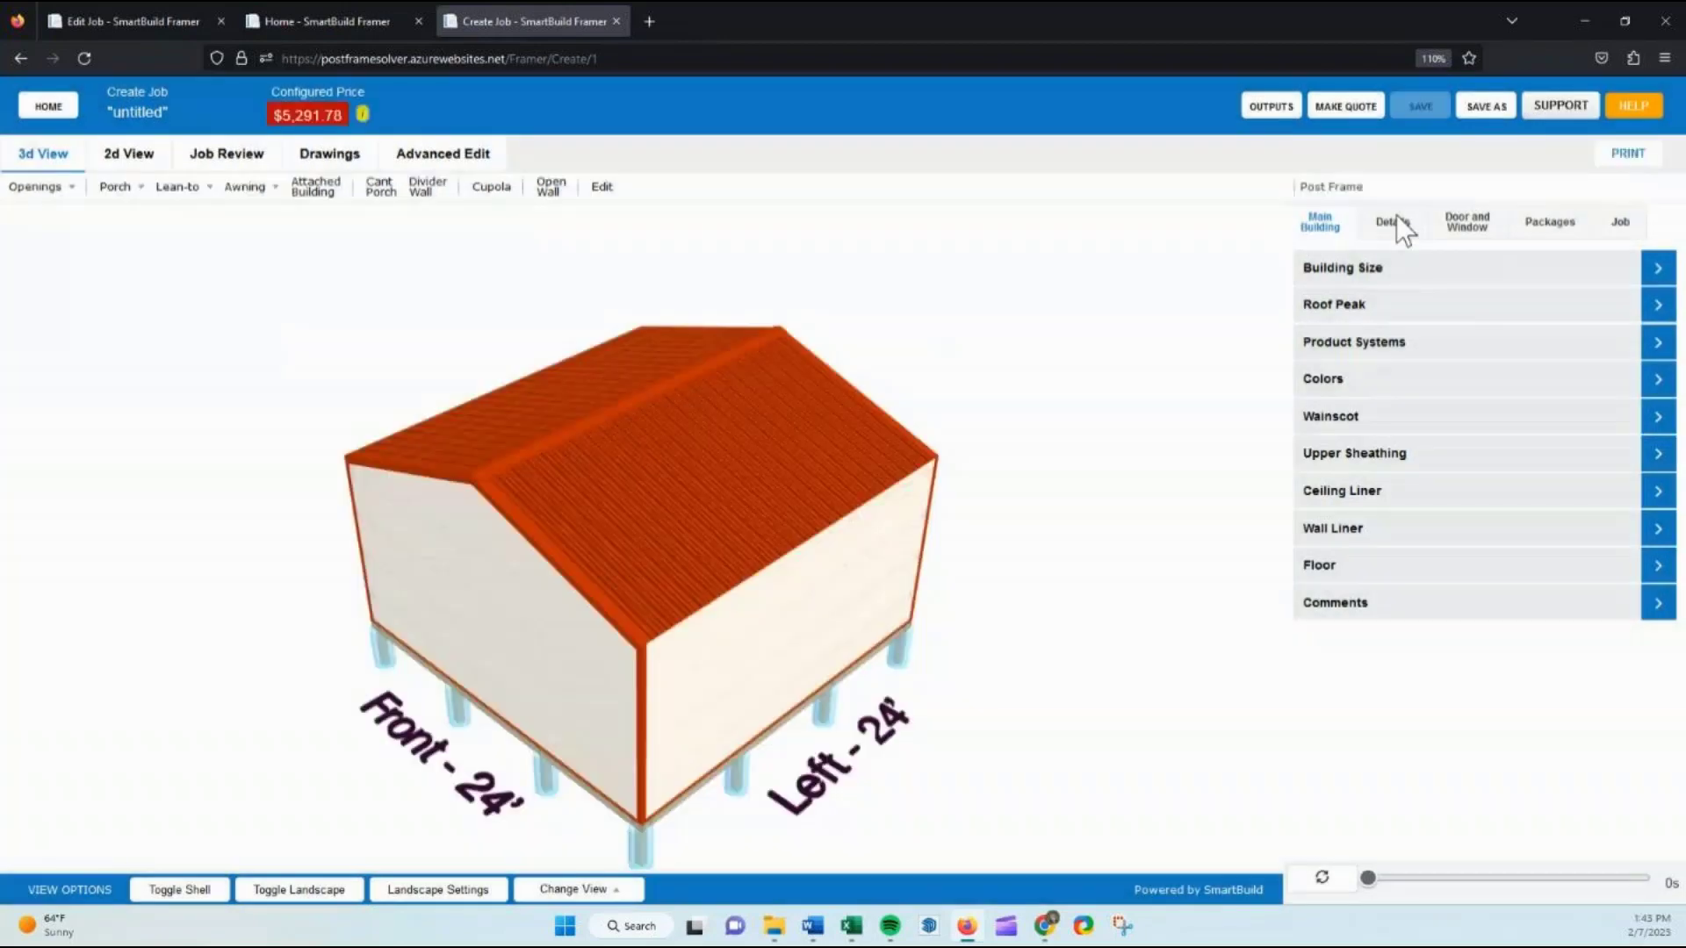
Set the wall sheathing material to the Ag Panel 29 Ga. assembly with standard fasteners in the job details
{"action": "left_click", "coordinate": [1393, 221]}
{"action": "scroll", "coordinate": [1378, 640], "scroll_direction": "down", "scroll_amount": 3}
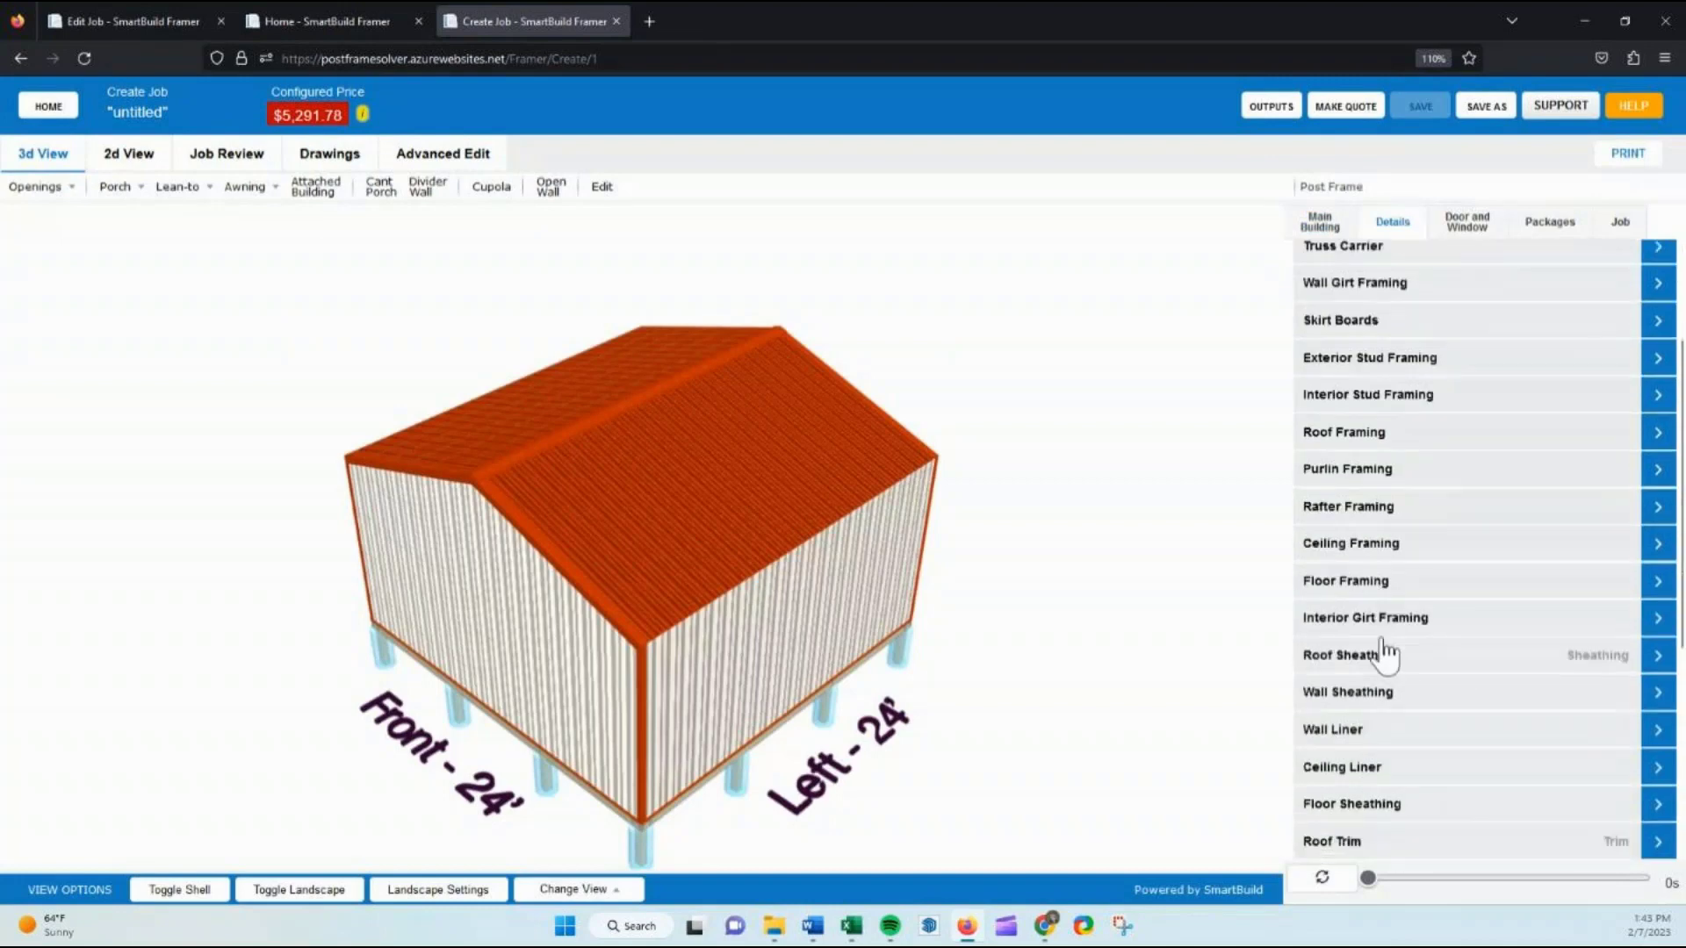
{"action": "left_click", "coordinate": [1362, 578]}
{"action": "left_click", "coordinate": [1454, 617]}
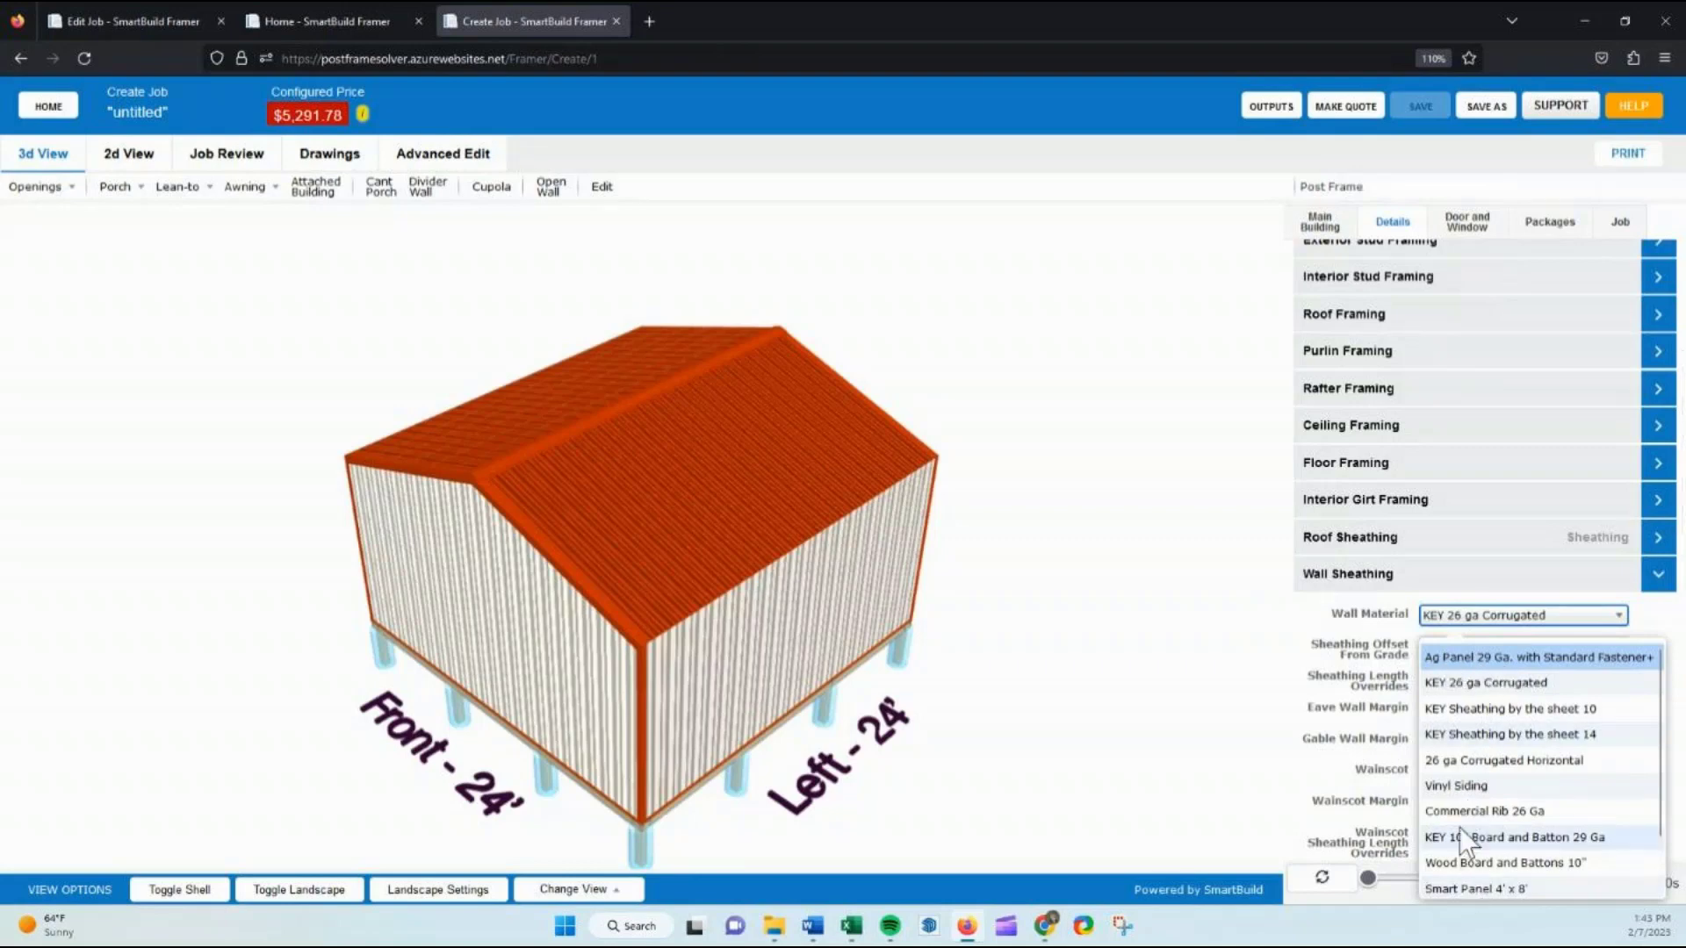
{"action": "scroll", "coordinate": [1460, 827], "scroll_direction": "down", "scroll_amount": 2}
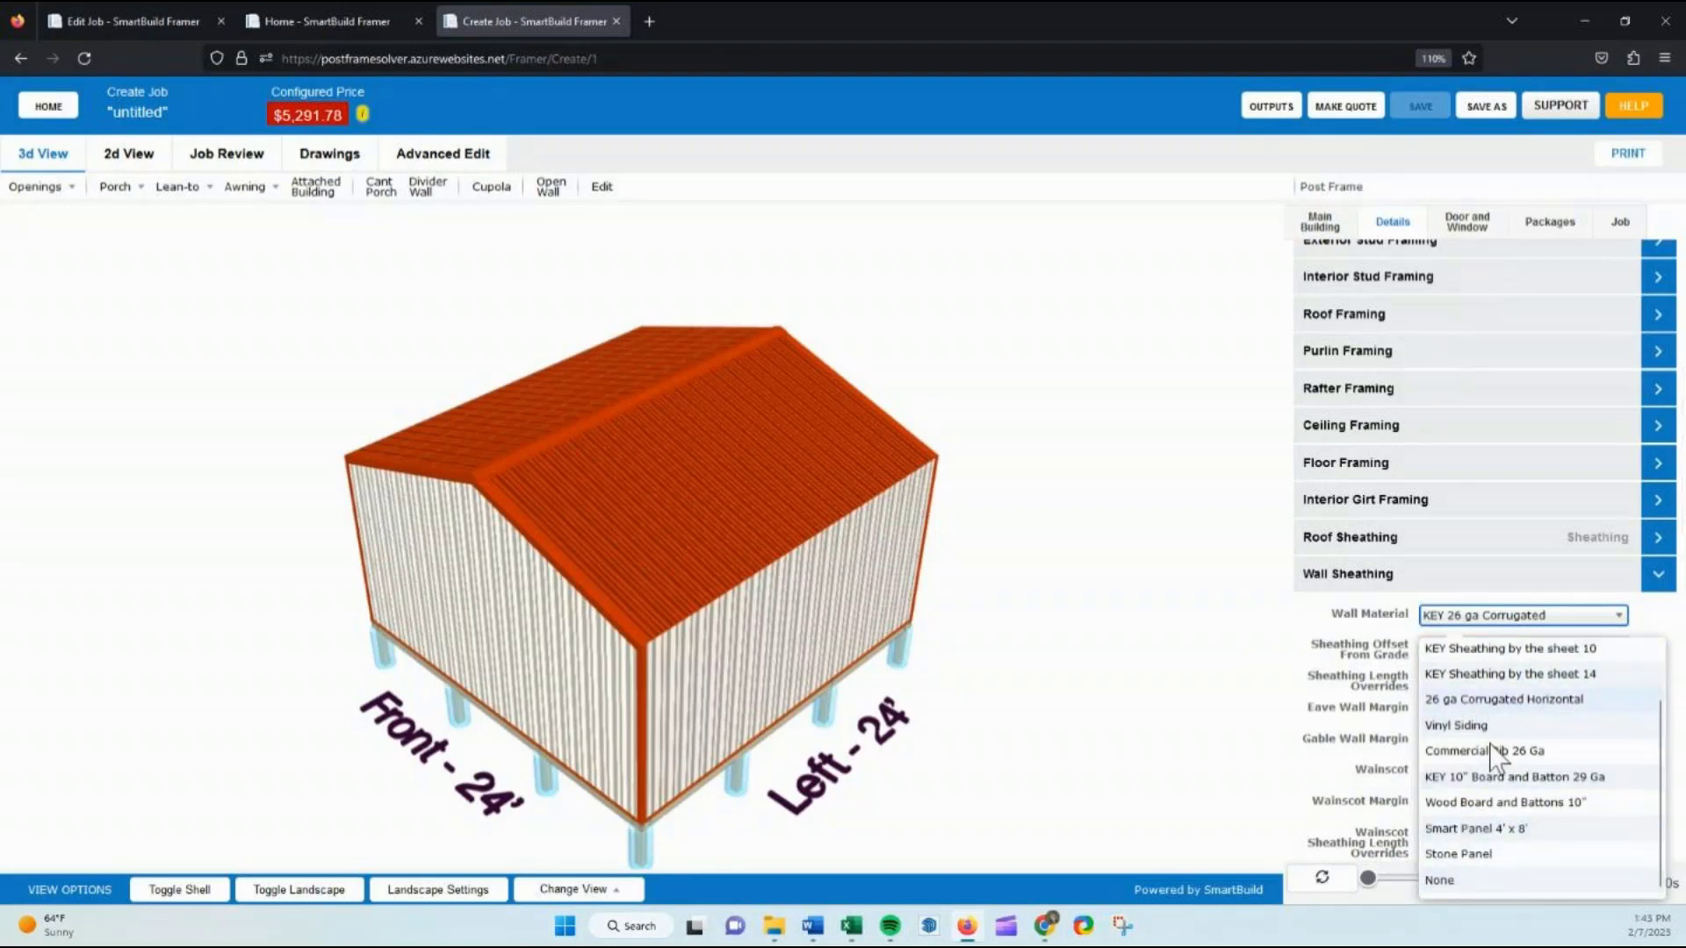
{"action": "scroll", "coordinate": [1510, 693], "scroll_direction": "up", "scroll_amount": 2}
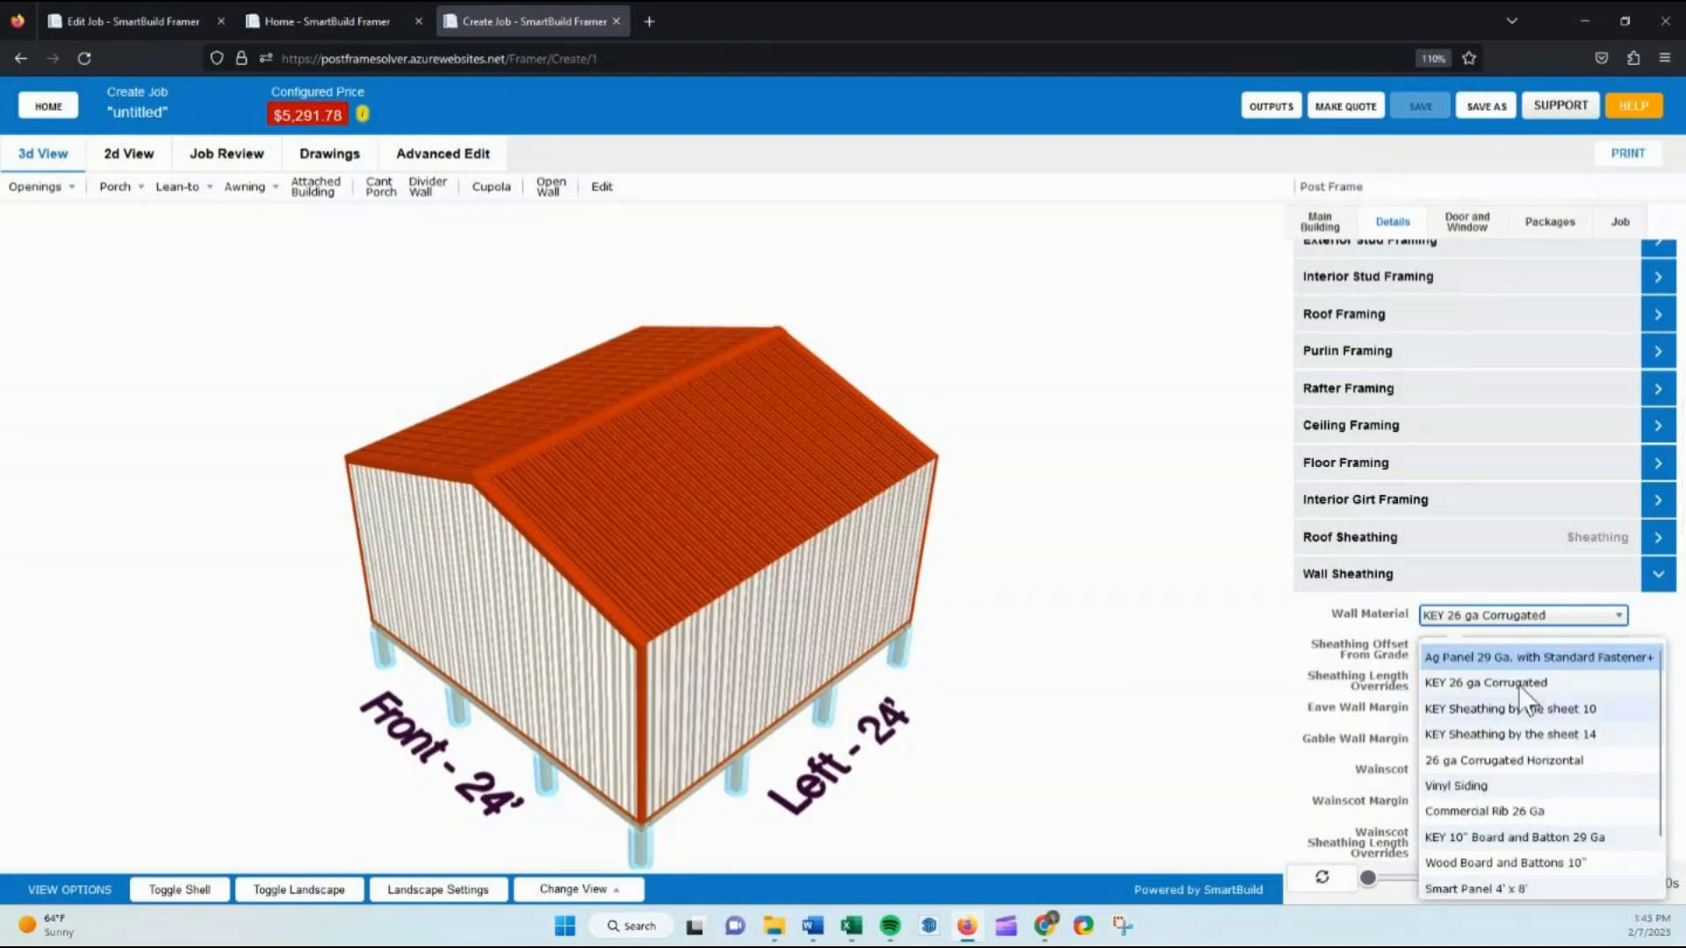
{"action": "left_click", "coordinate": [1468, 657]}
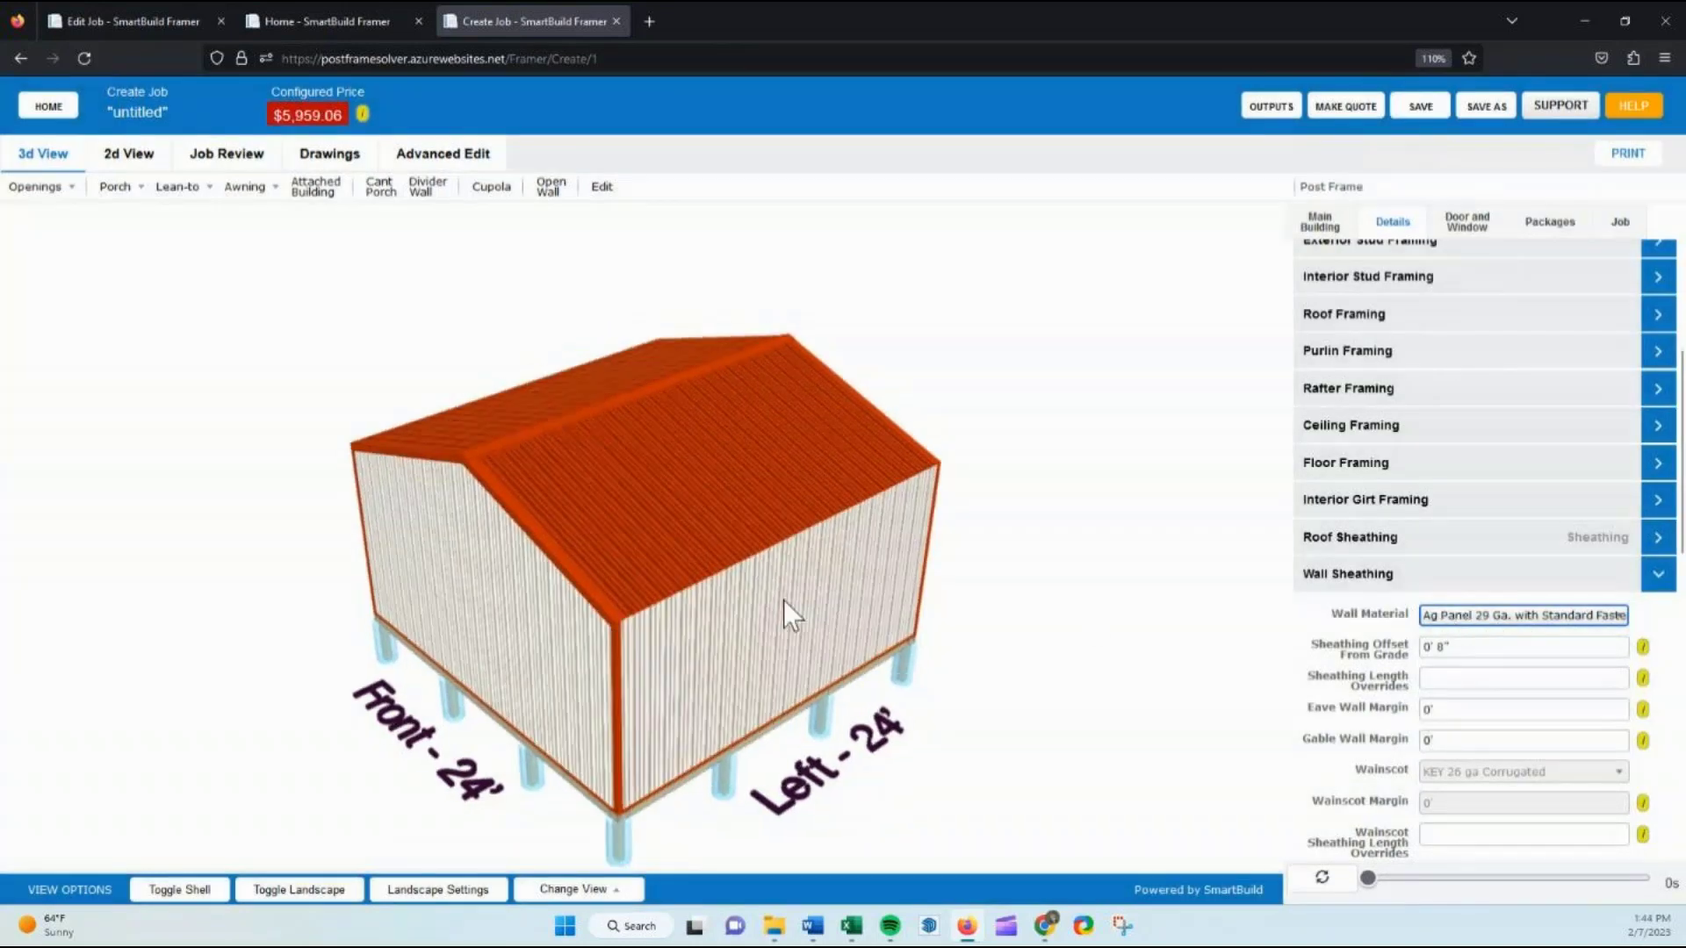
{"action": "left_click_drag", "start_coordinate": [783, 599], "coordinate": [769, 581]}
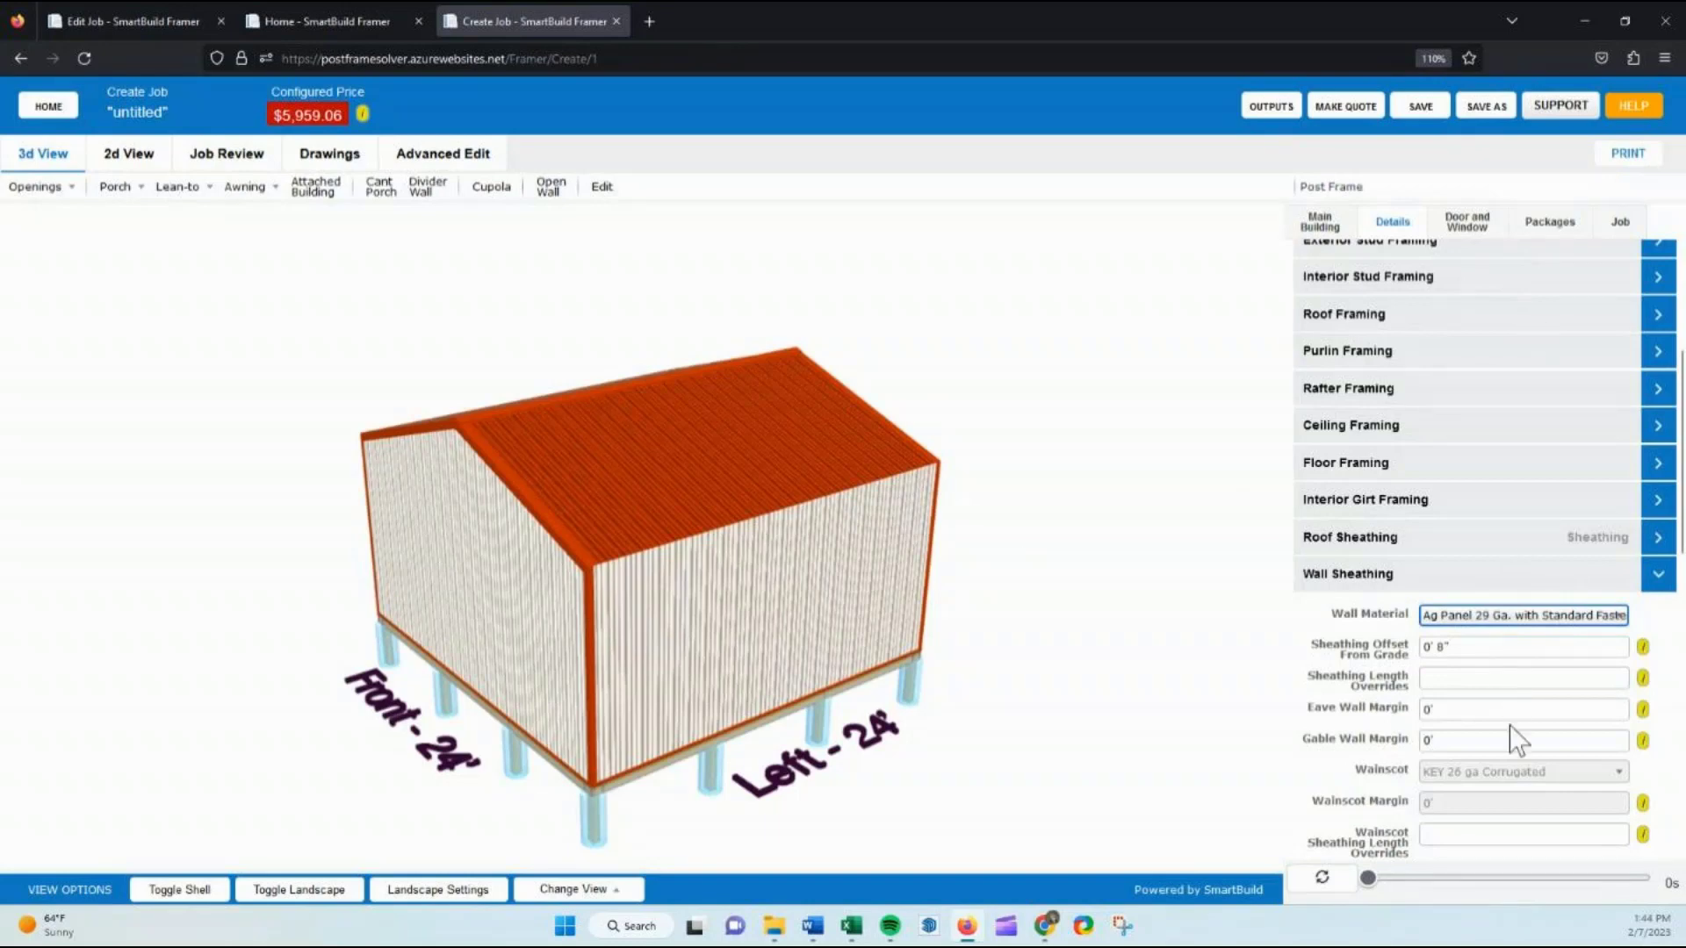
Compare the wall sheathing material options in the job details with the Sheathing Fasteners add-on among the packages
{"action": "left_click", "coordinate": [1552, 230]}
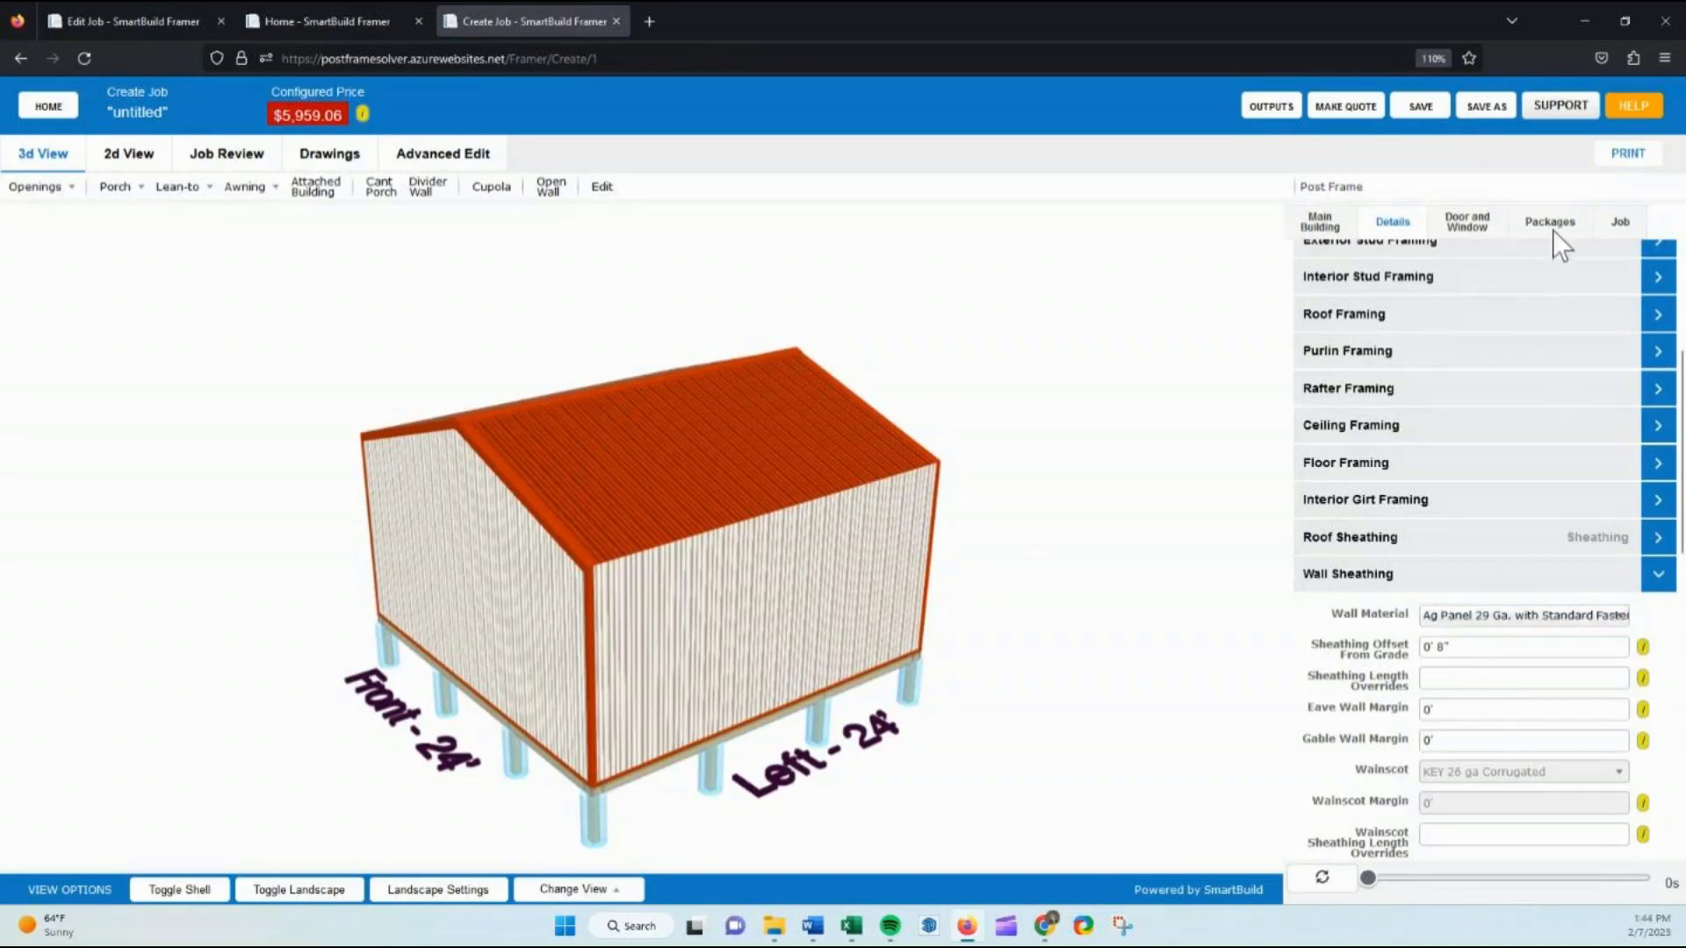
{"action": "scroll", "coordinate": [1461, 662], "scroll_direction": "down", "scroll_amount": 4}
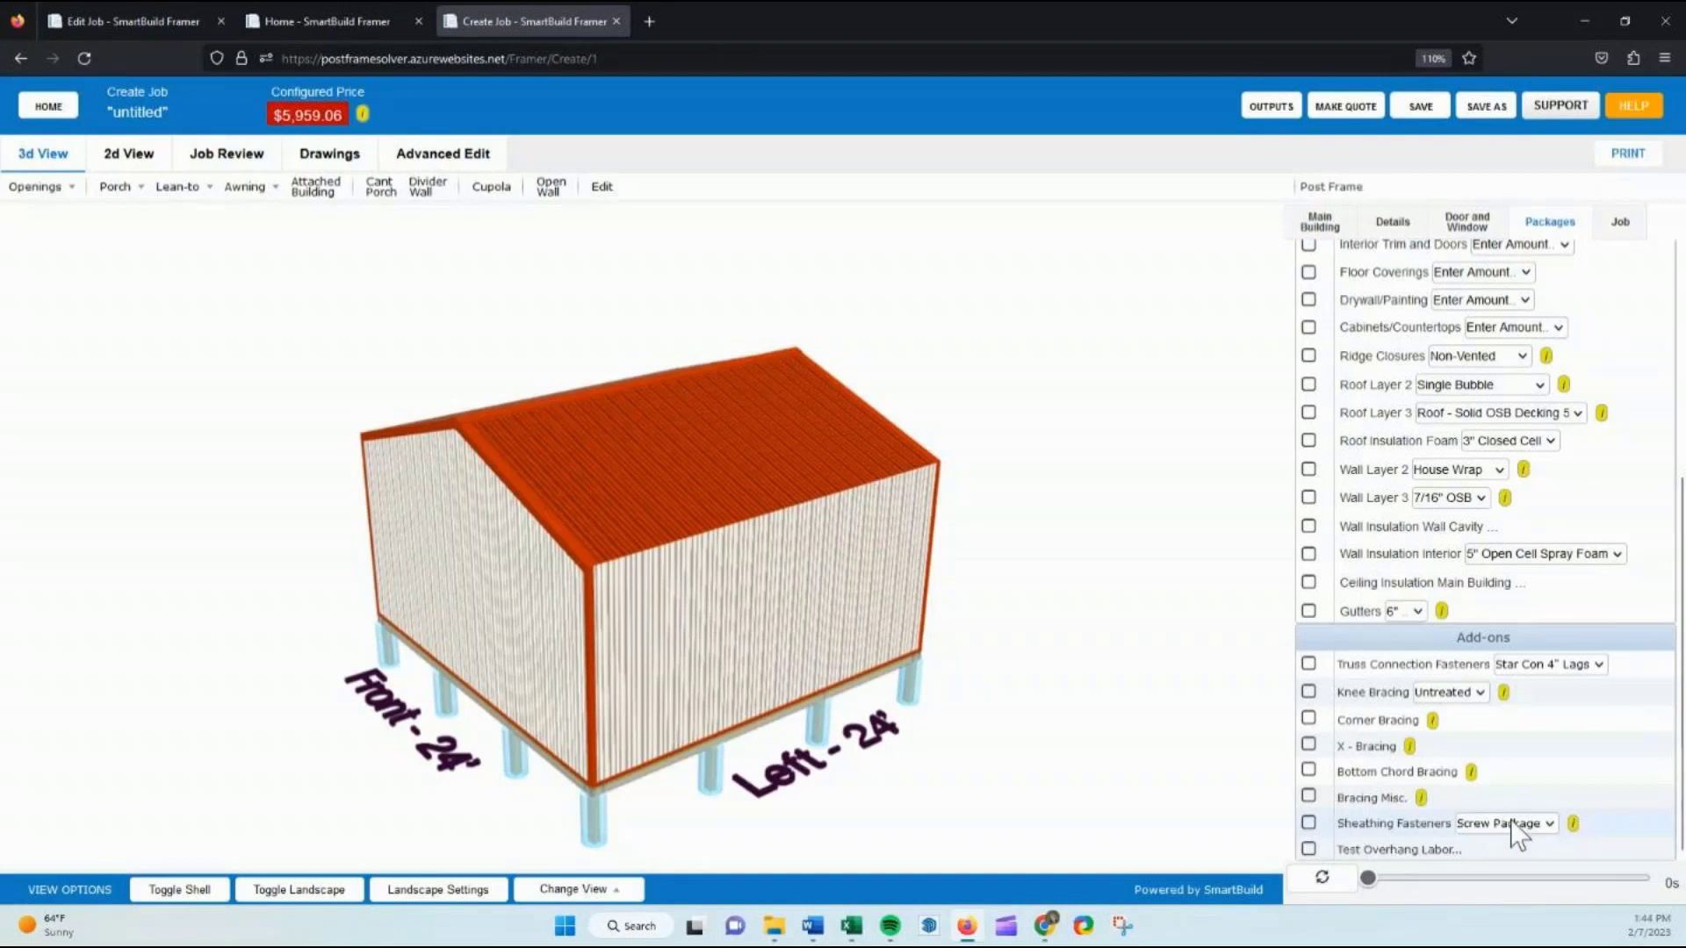
{"action": "left_click", "coordinate": [1319, 225]}
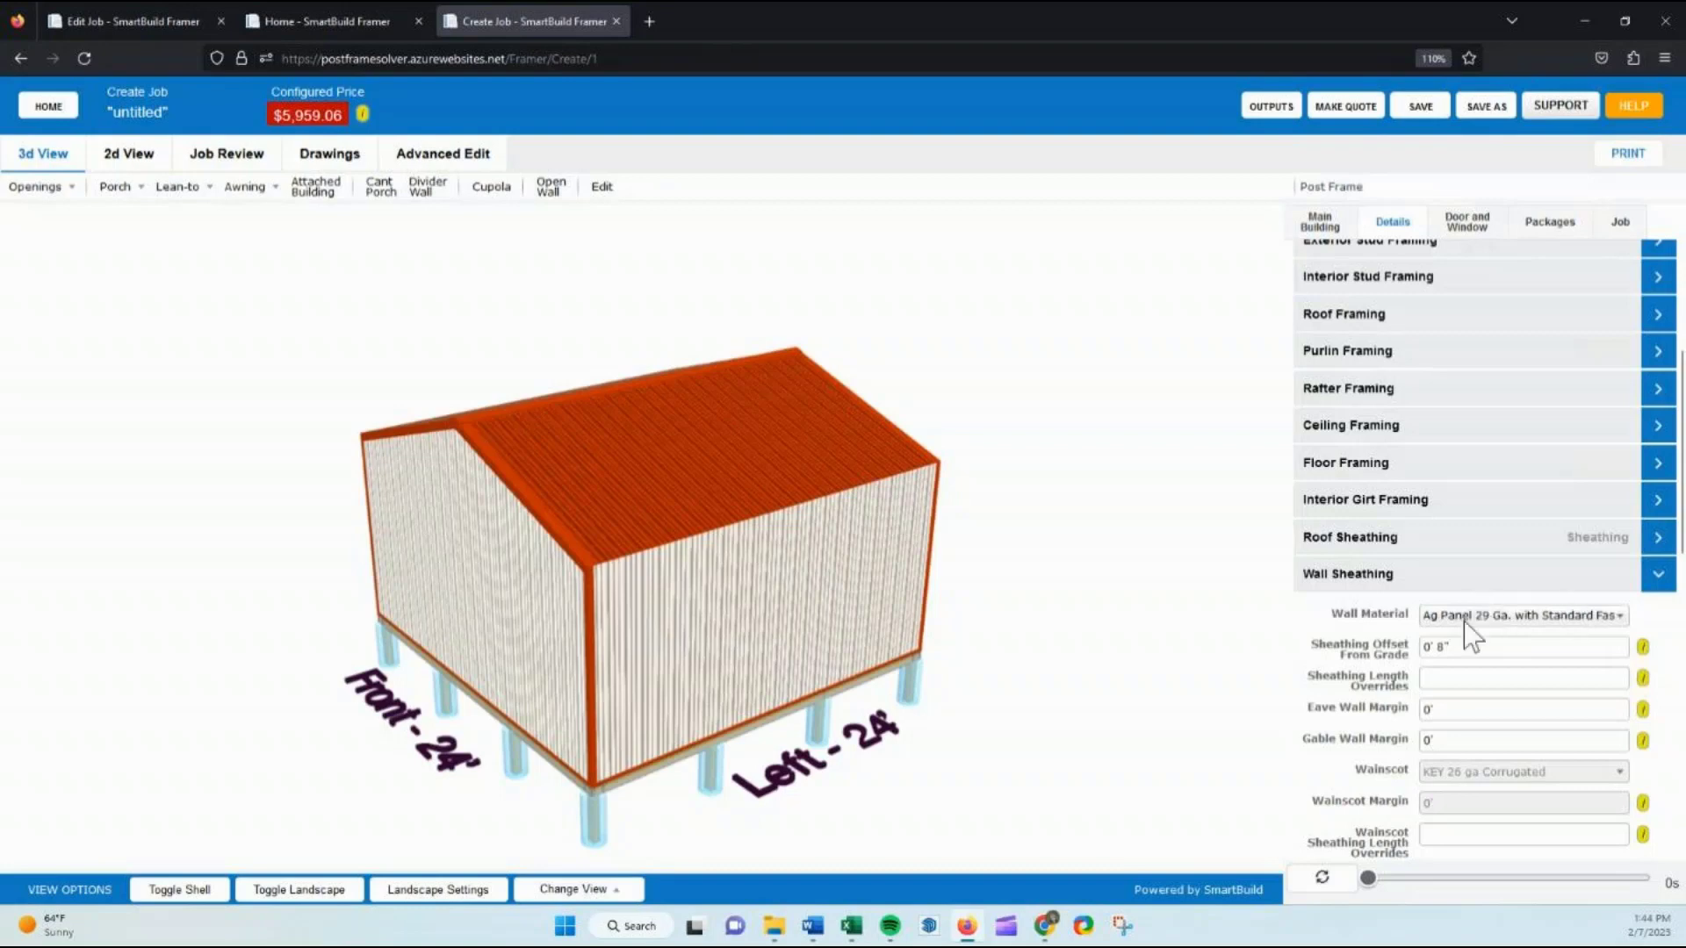
{"action": "left_click", "coordinate": [1533, 616]}
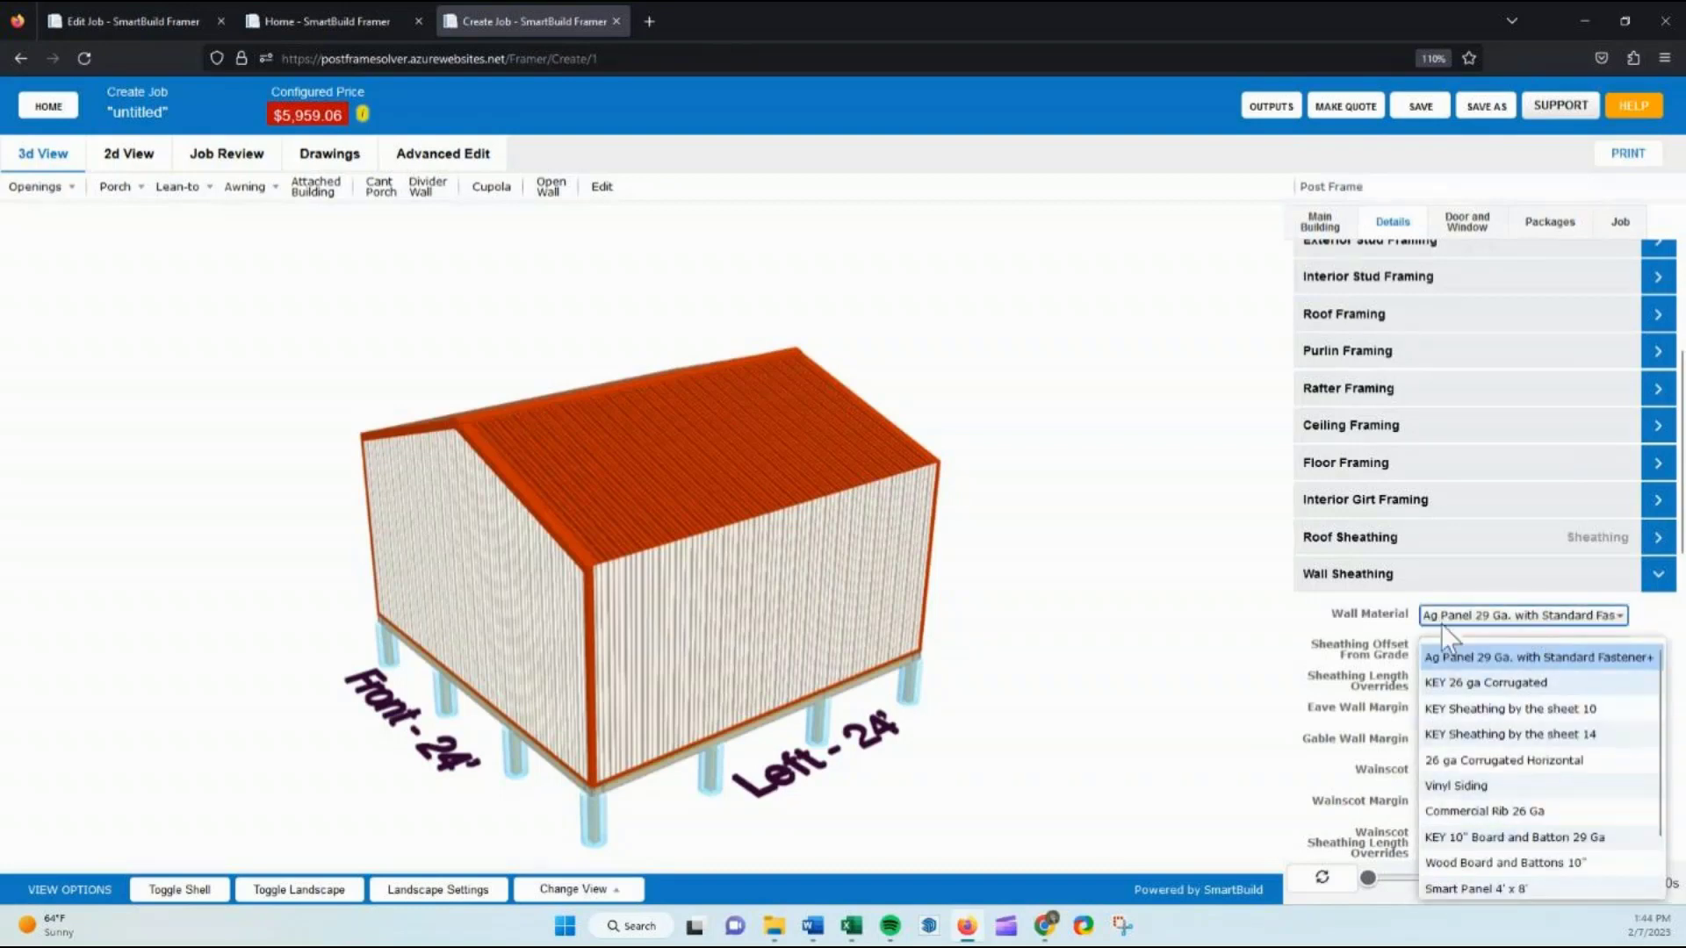
{"action": "left_click", "coordinate": [1354, 609]}
{"action": "left_click", "coordinate": [1349, 576]}
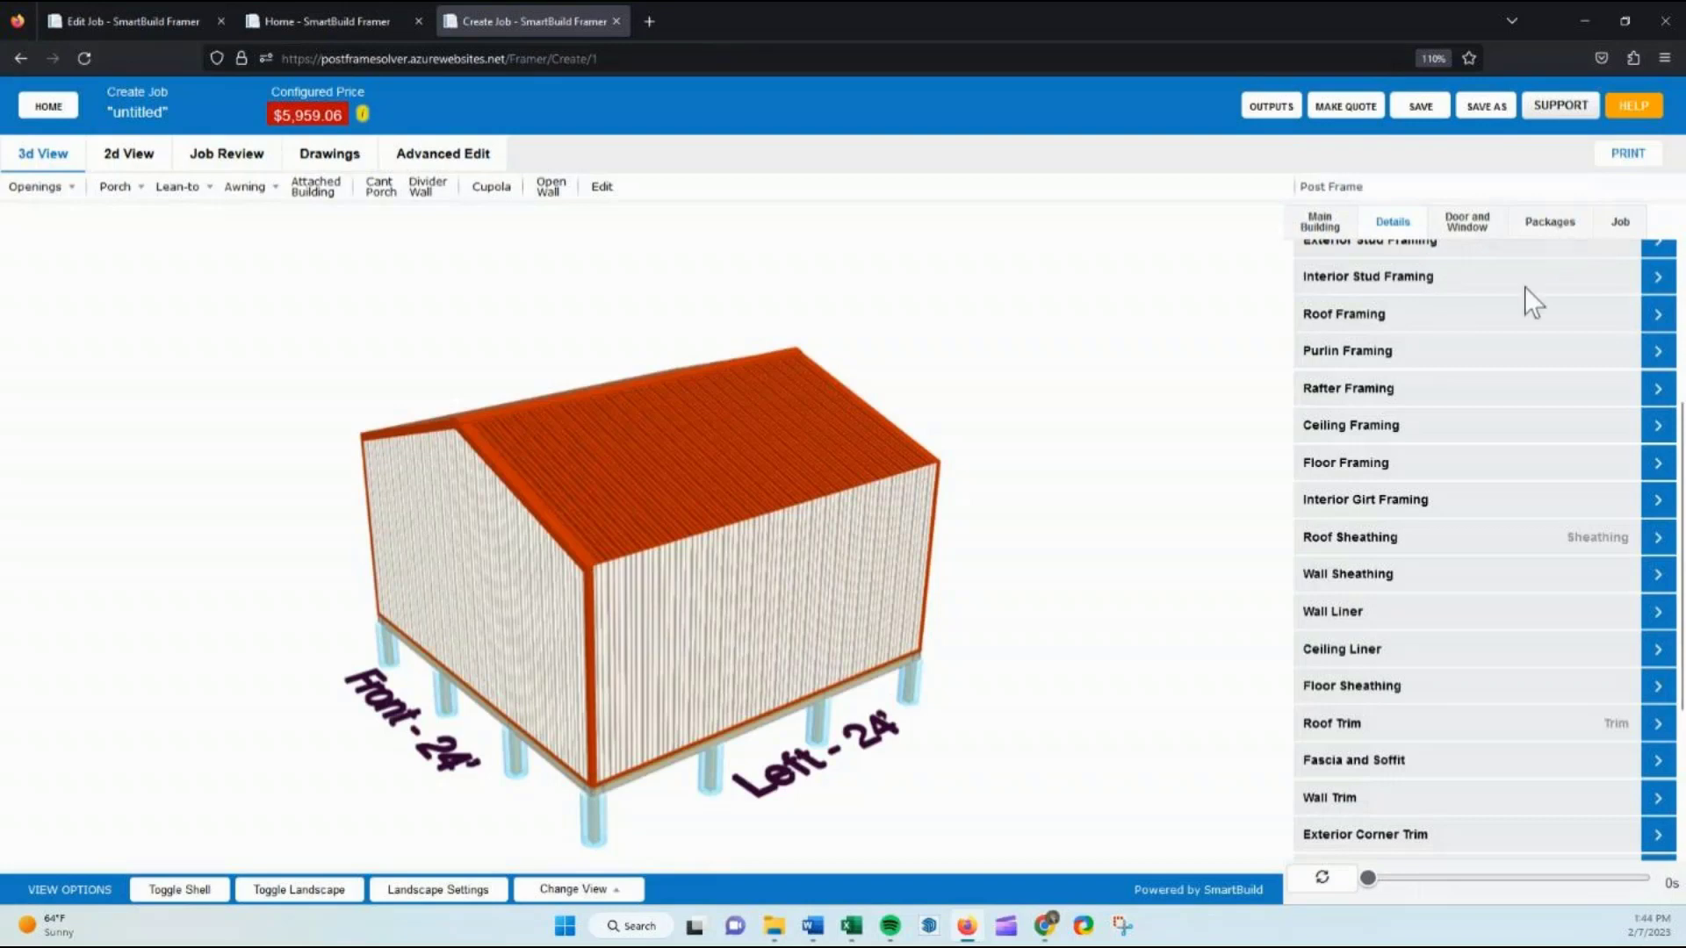
{"action": "left_click", "coordinate": [1550, 222]}
{"action": "scroll", "coordinate": [1430, 515], "scroll_direction": "down", "scroll_amount": 4}
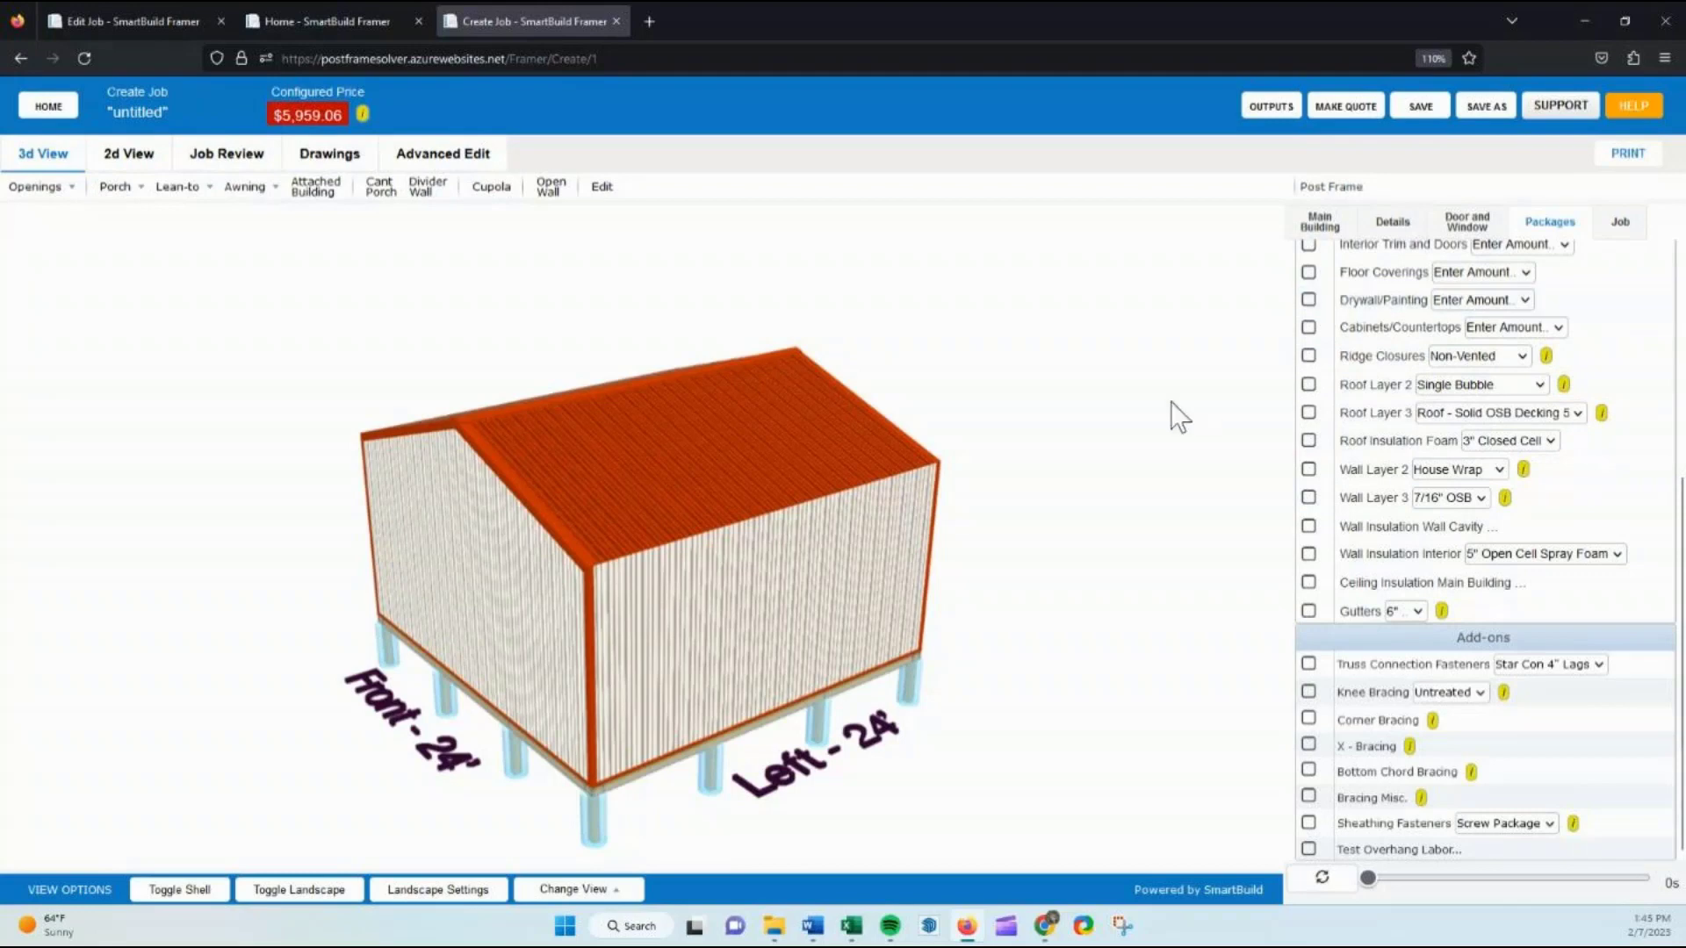
{"action": "left_click", "coordinate": [1393, 223]}
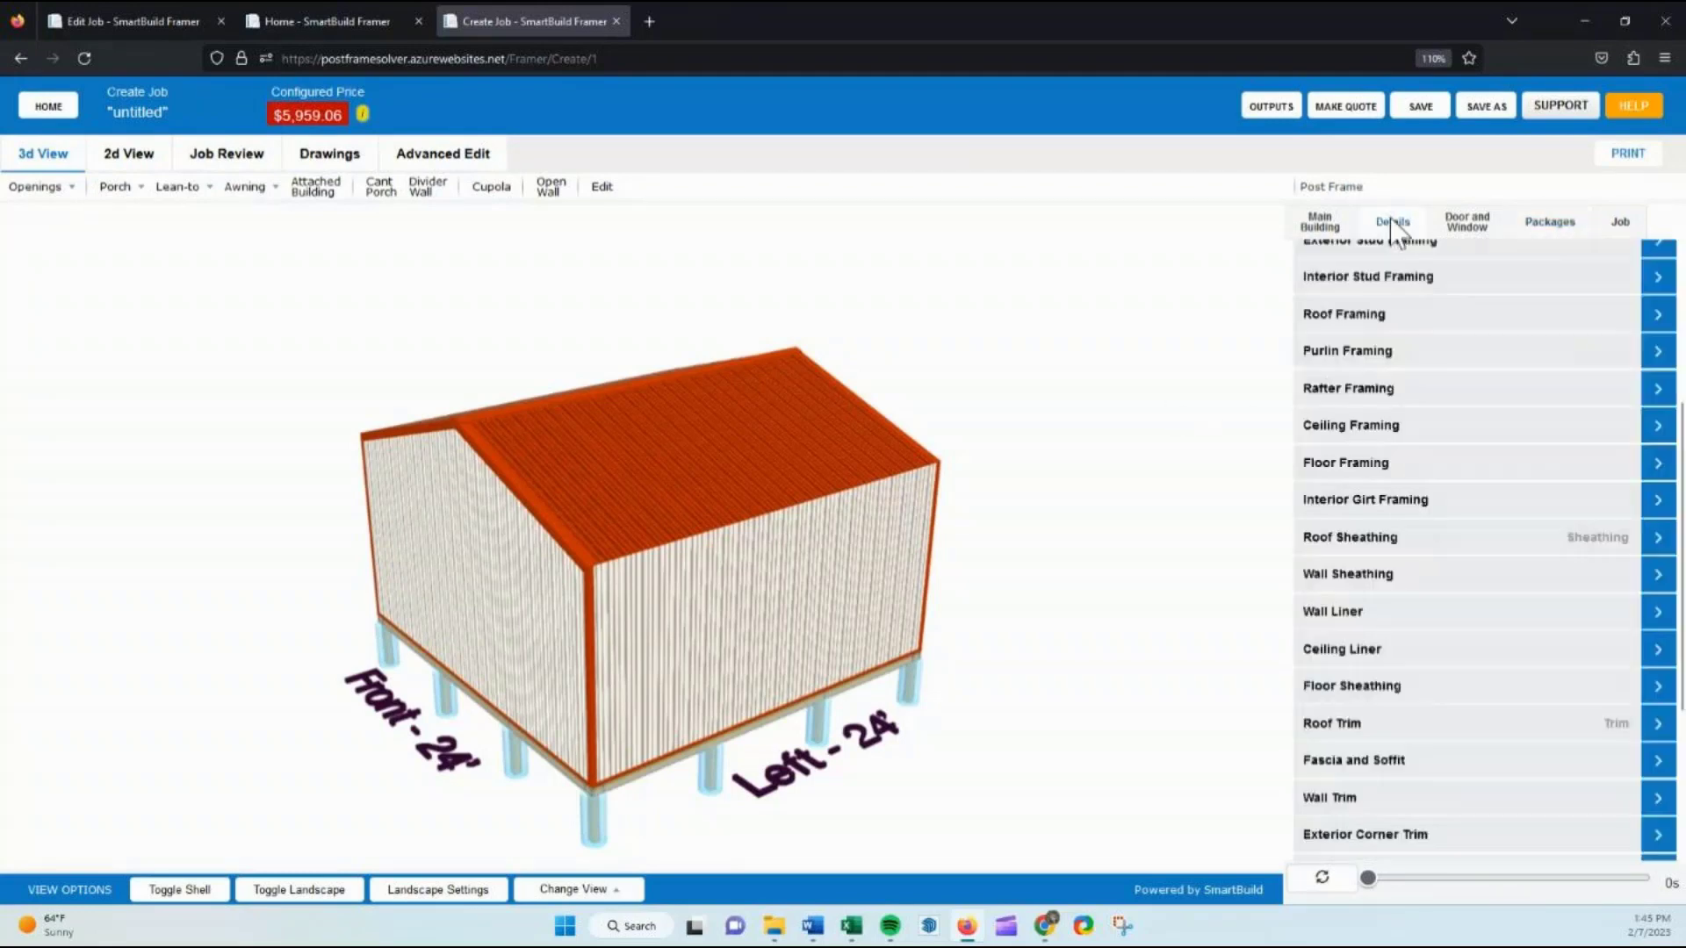
{"action": "left_click", "coordinate": [1550, 221]}
{"action": "scroll", "coordinate": [1445, 667], "scroll_direction": "down", "scroll_amount": 4}
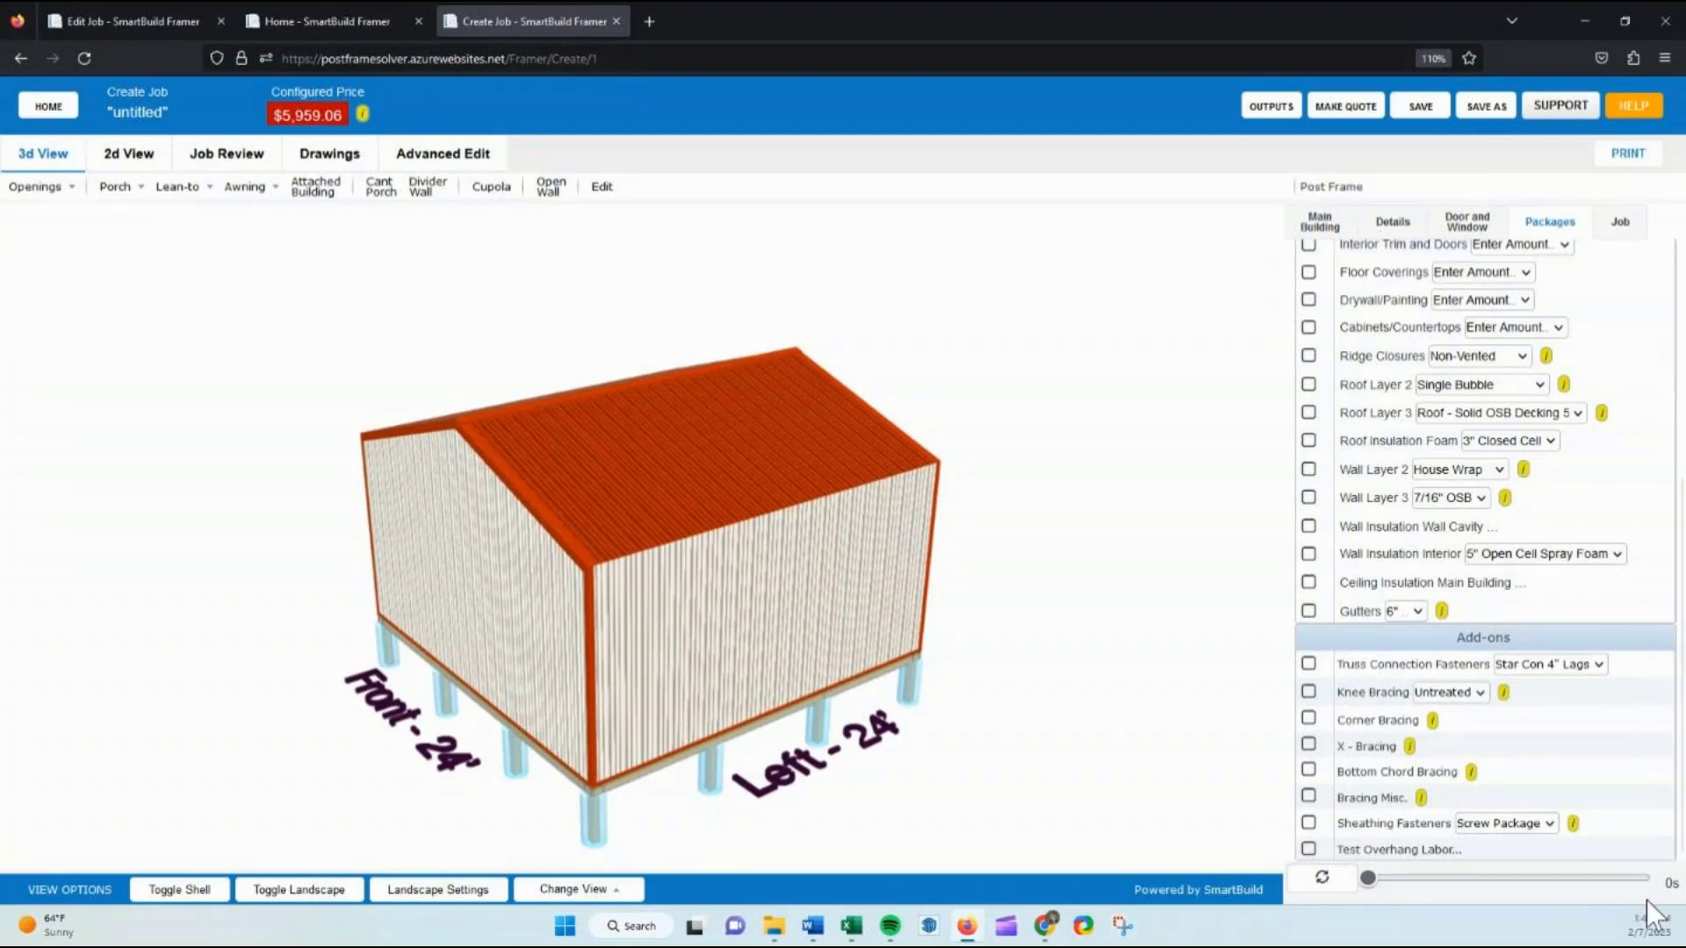
Attach an enclosed 8' x 8' gable building to the middle of the Left wall and enable the Single Bubble Roof Layer 2 package
{"action": "left_click_drag", "start_coordinate": [1197, 482], "coordinate": [1065, 474]}
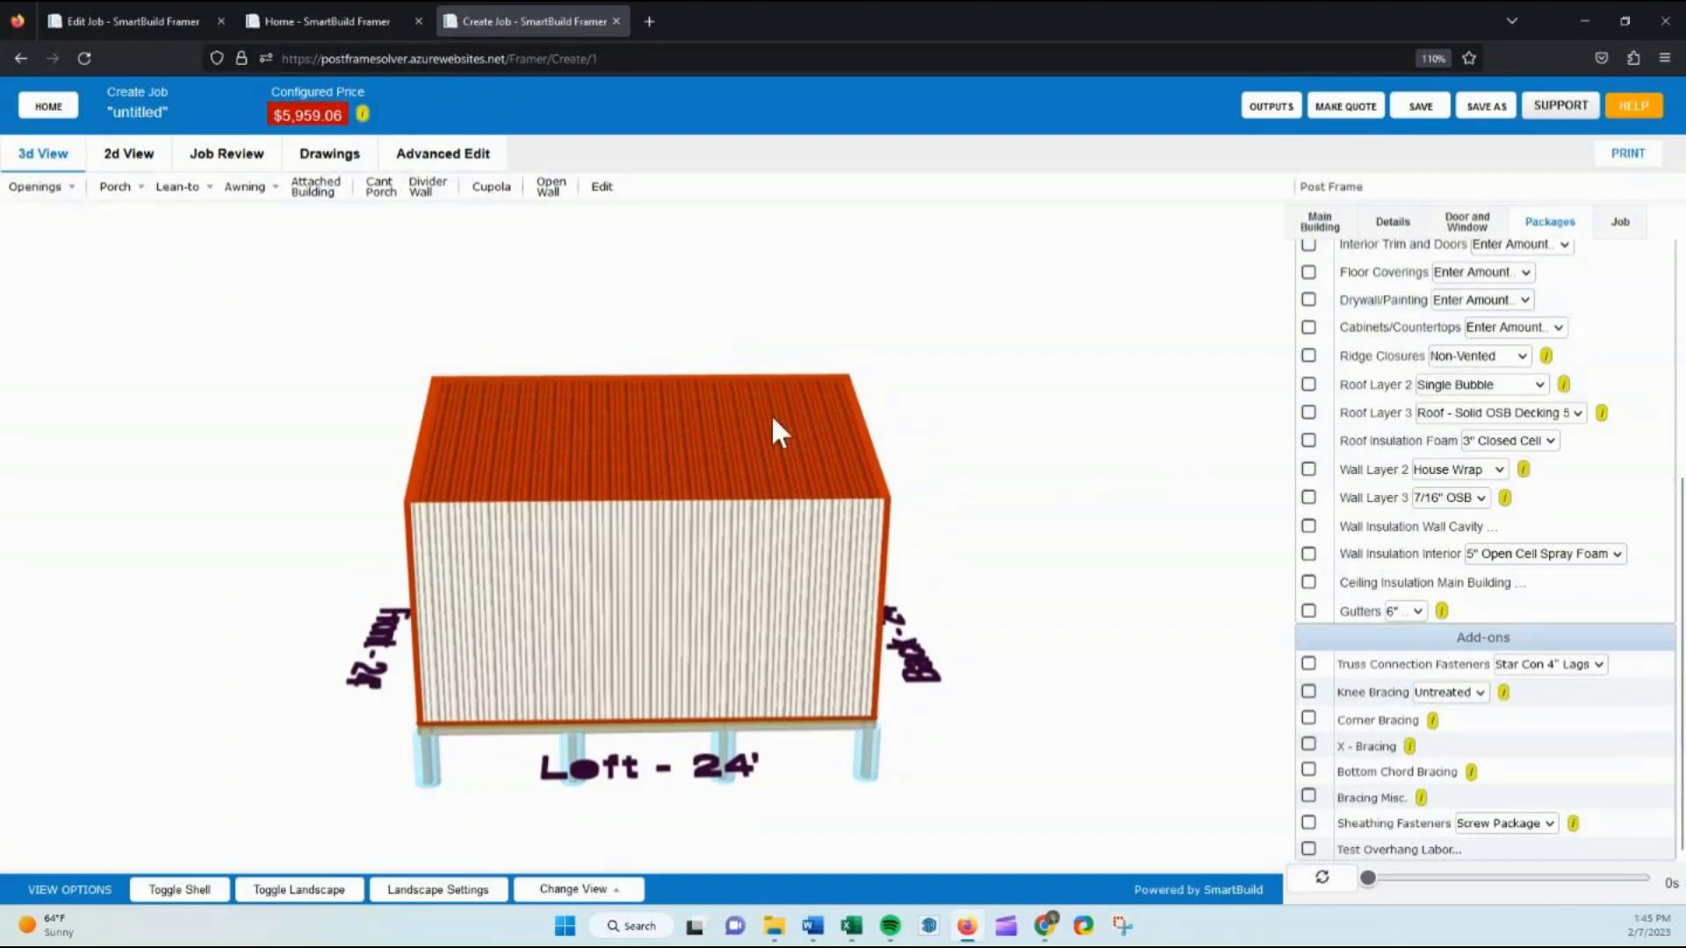
{"action": "left_click", "coordinate": [314, 188]}
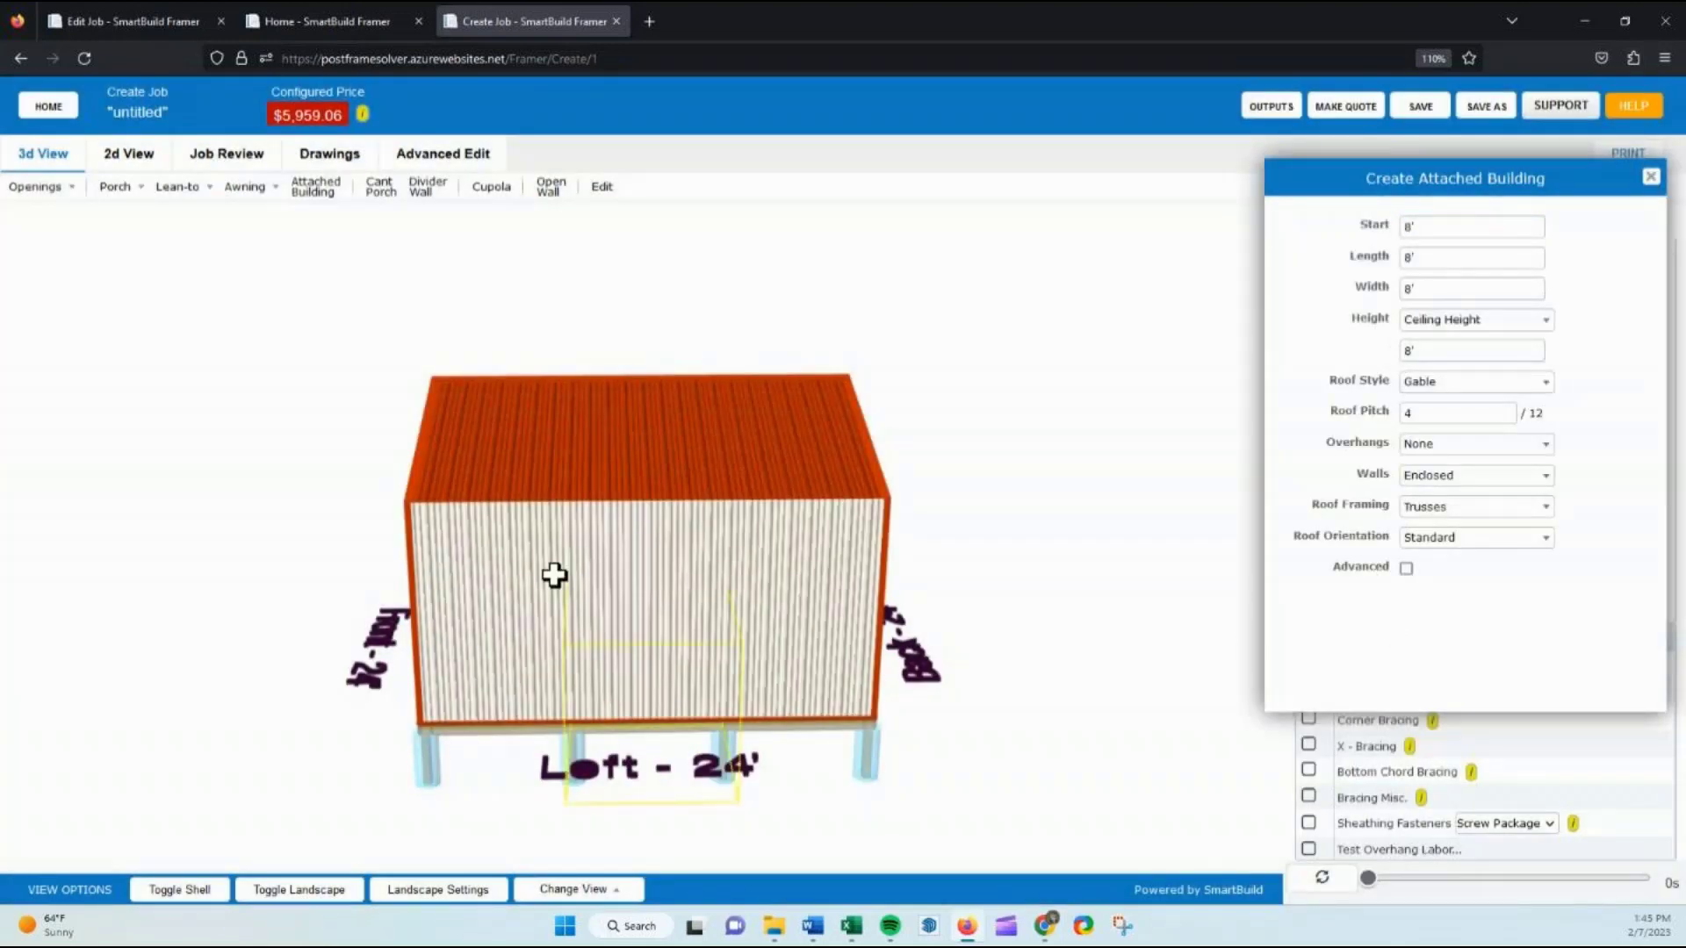
{"action": "left_click", "coordinate": [650, 678]}
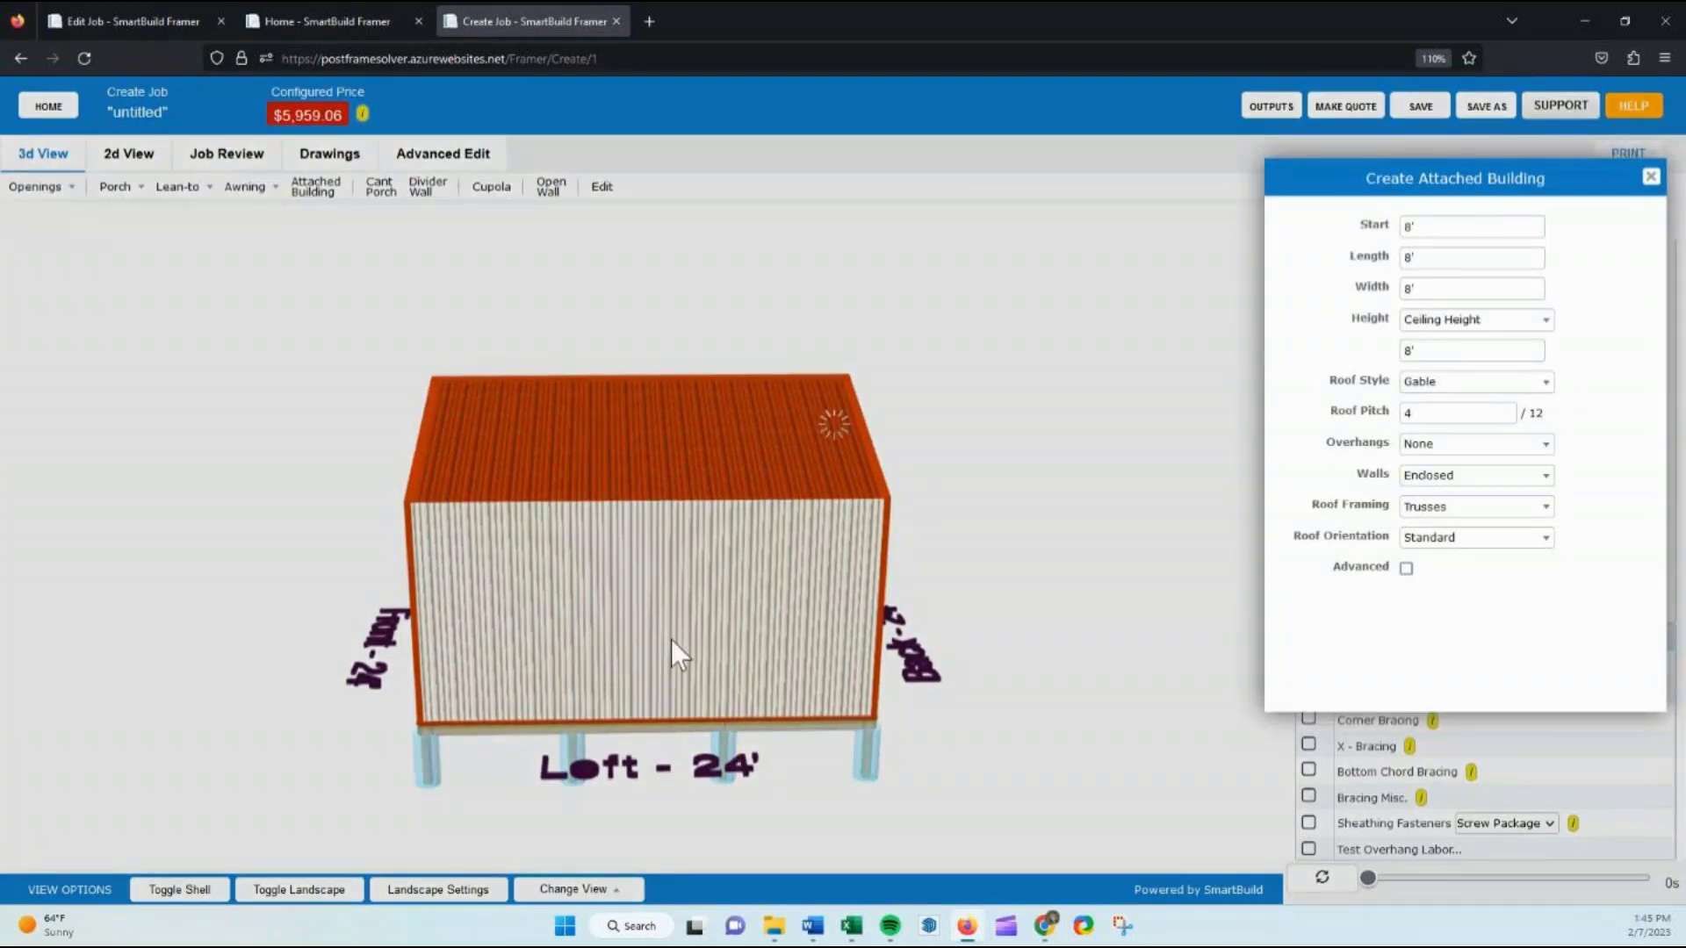
{"action": "left_click", "coordinate": [1651, 177]}
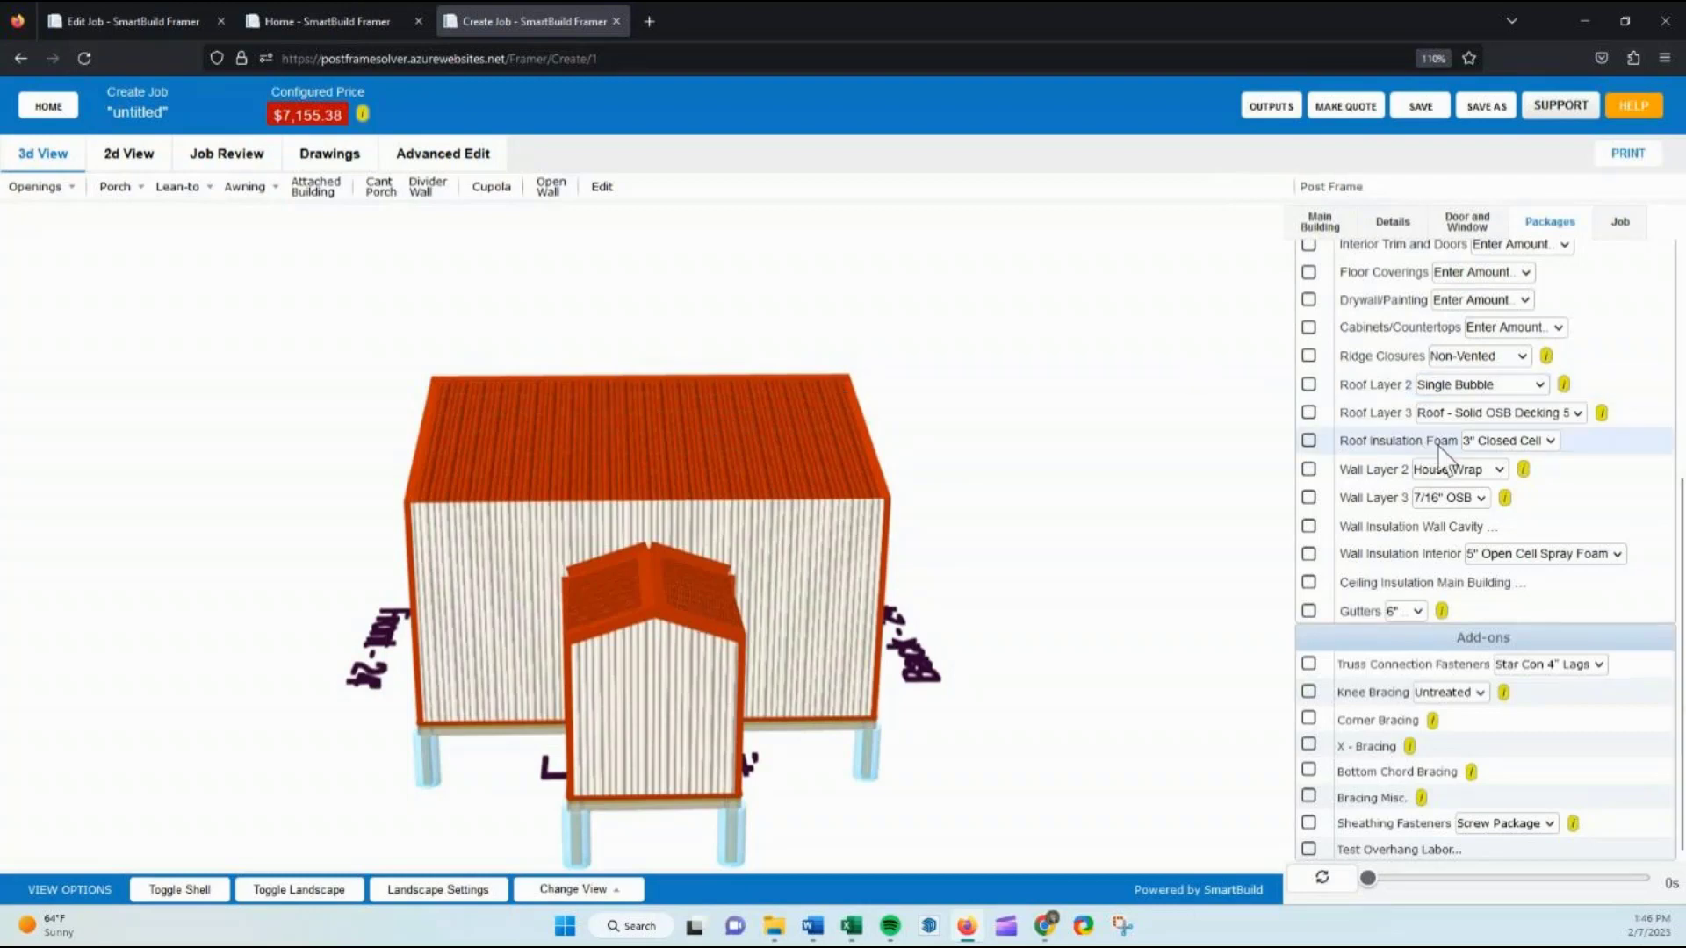
{"action": "left_click", "coordinate": [1309, 385]}
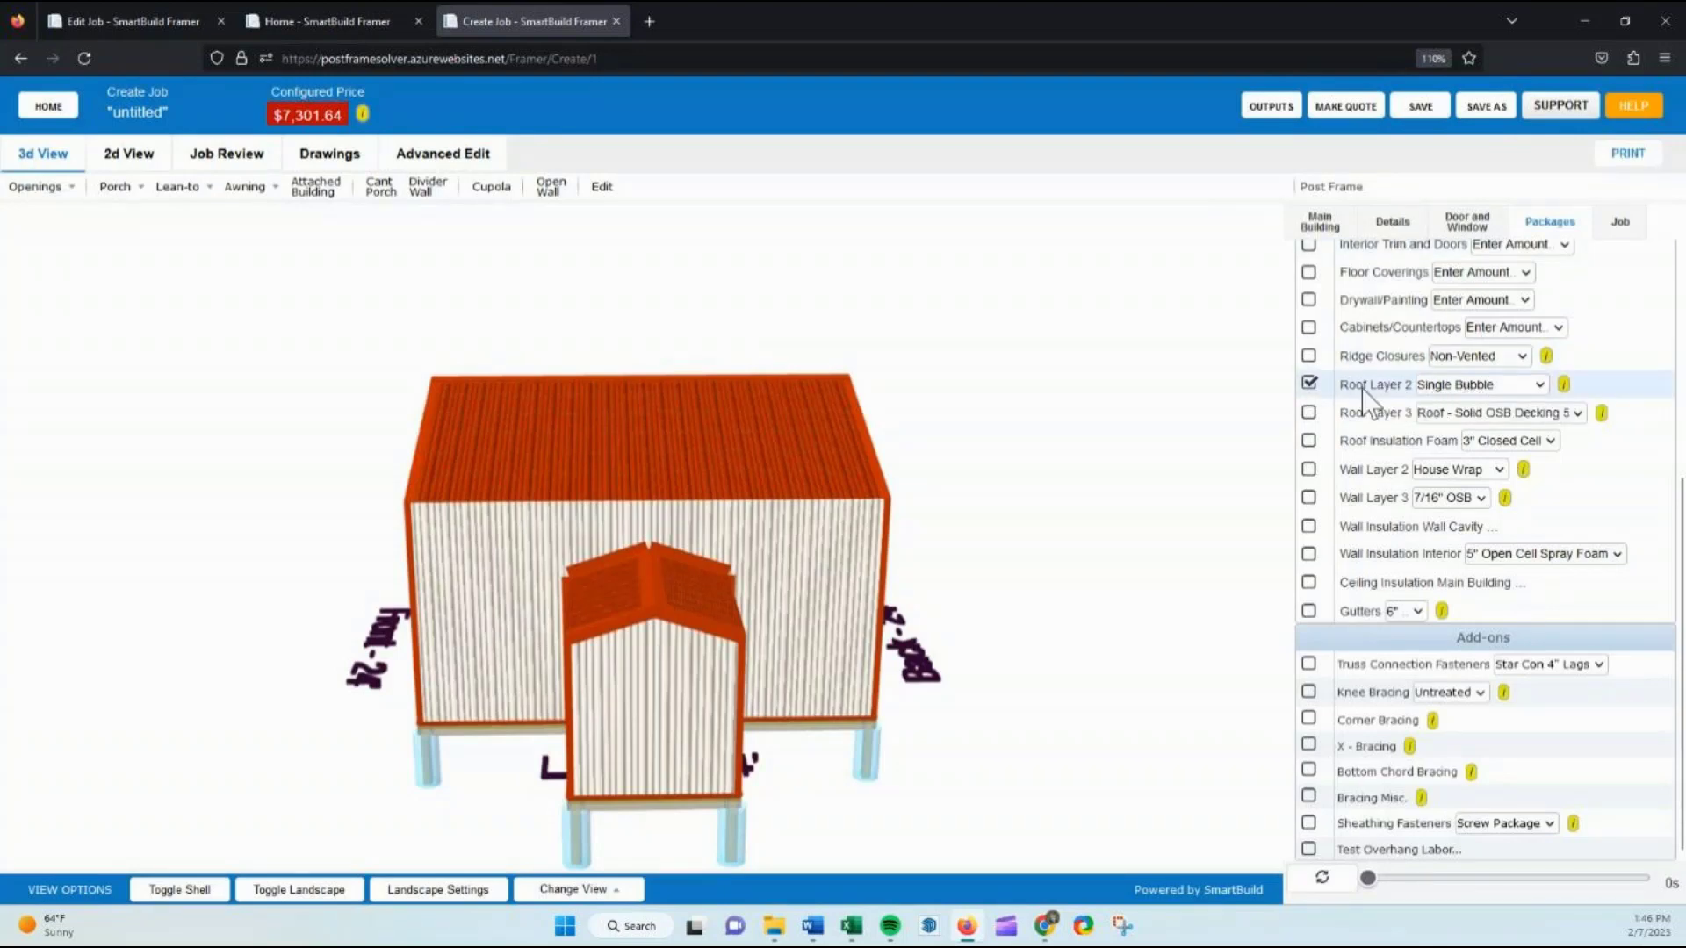
Examine the roof material options for the attached building's ROOF-3 panel in Advanced Edit and return to the main building's details
{"action": "left_click_drag", "start_coordinate": [1077, 492], "coordinate": [532, 214]}
{"action": "left_click", "coordinate": [479, 160]}
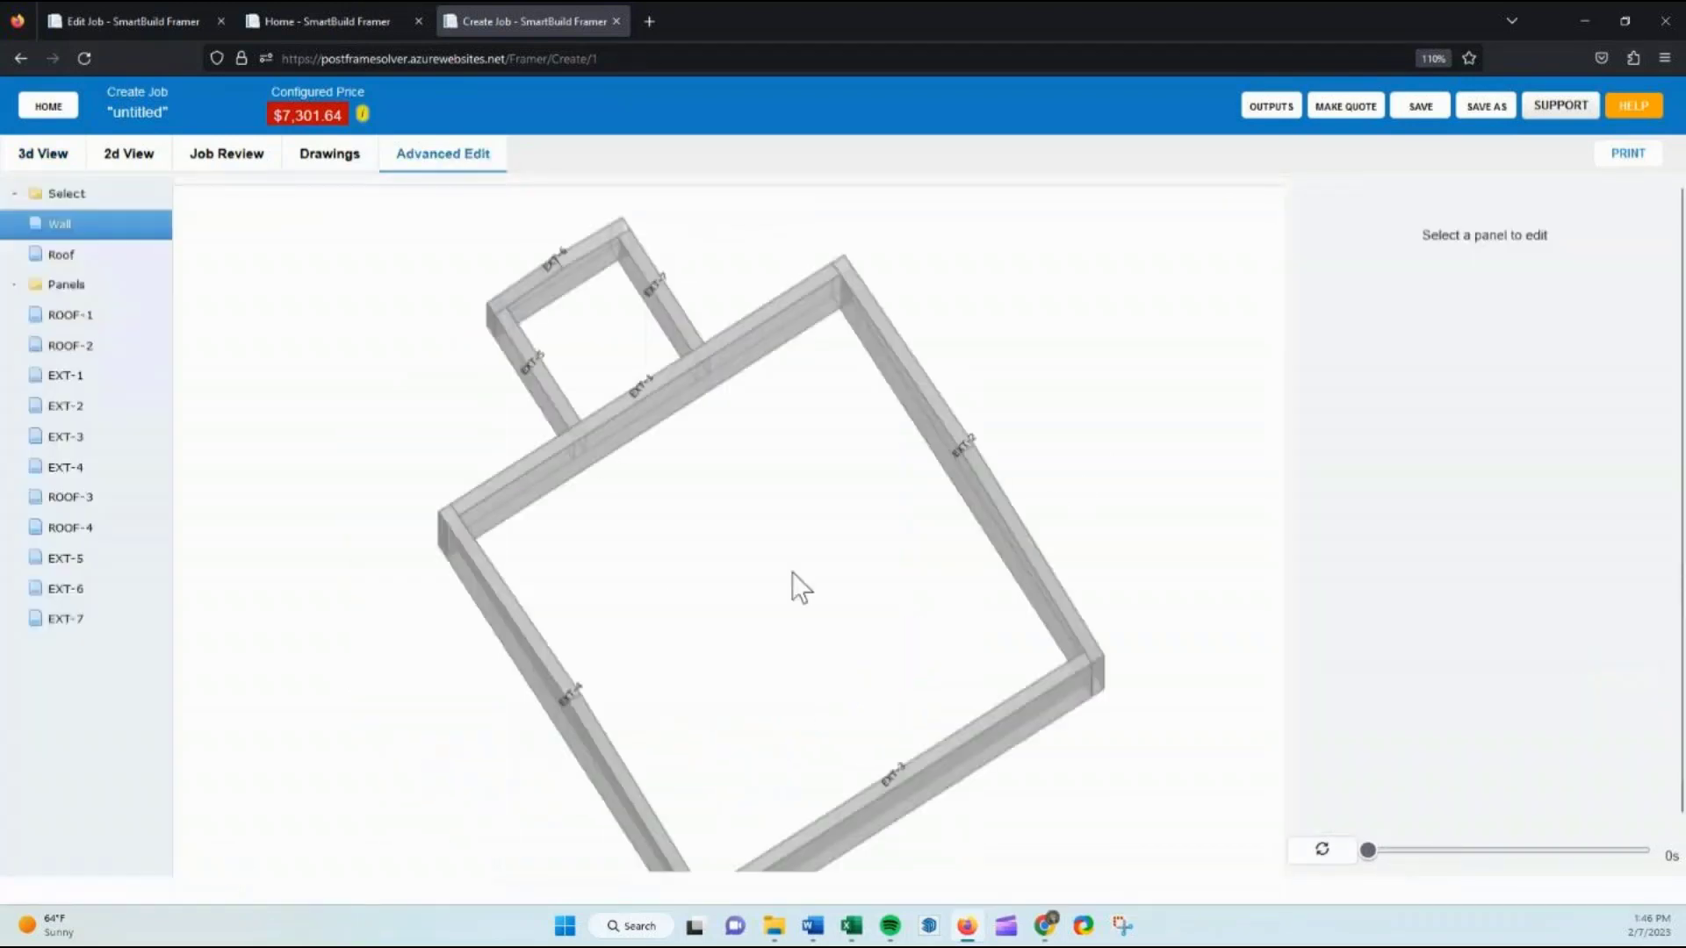
{"action": "left_click", "coordinate": [141, 256]}
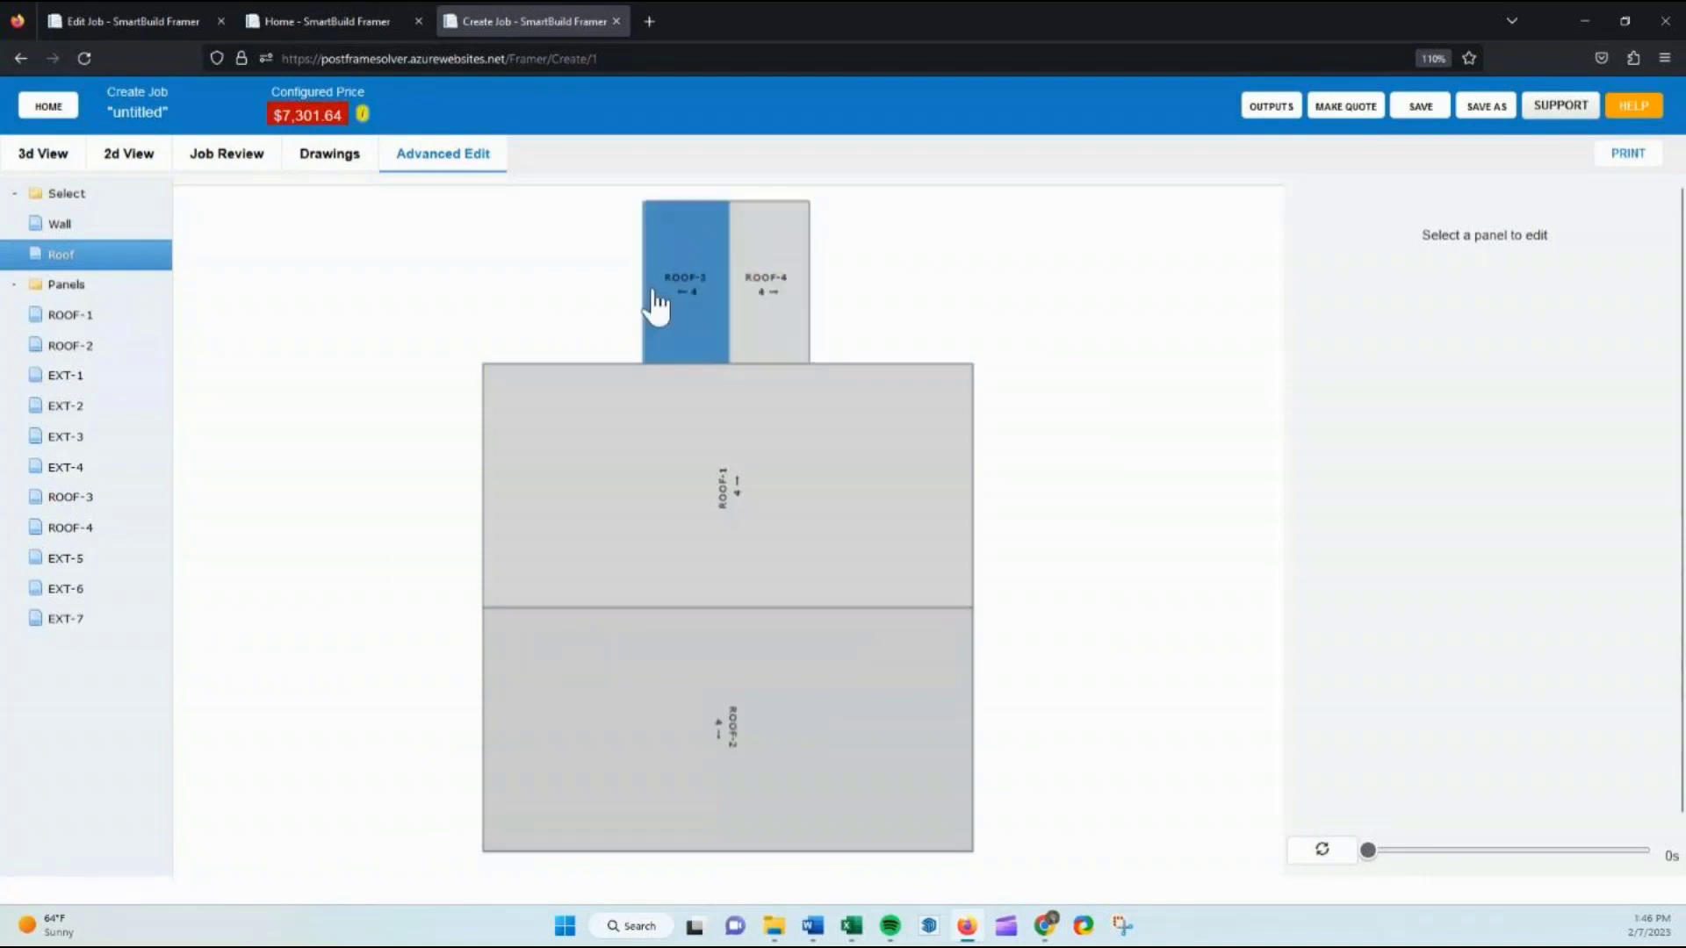
{"action": "left_click", "coordinate": [686, 288]}
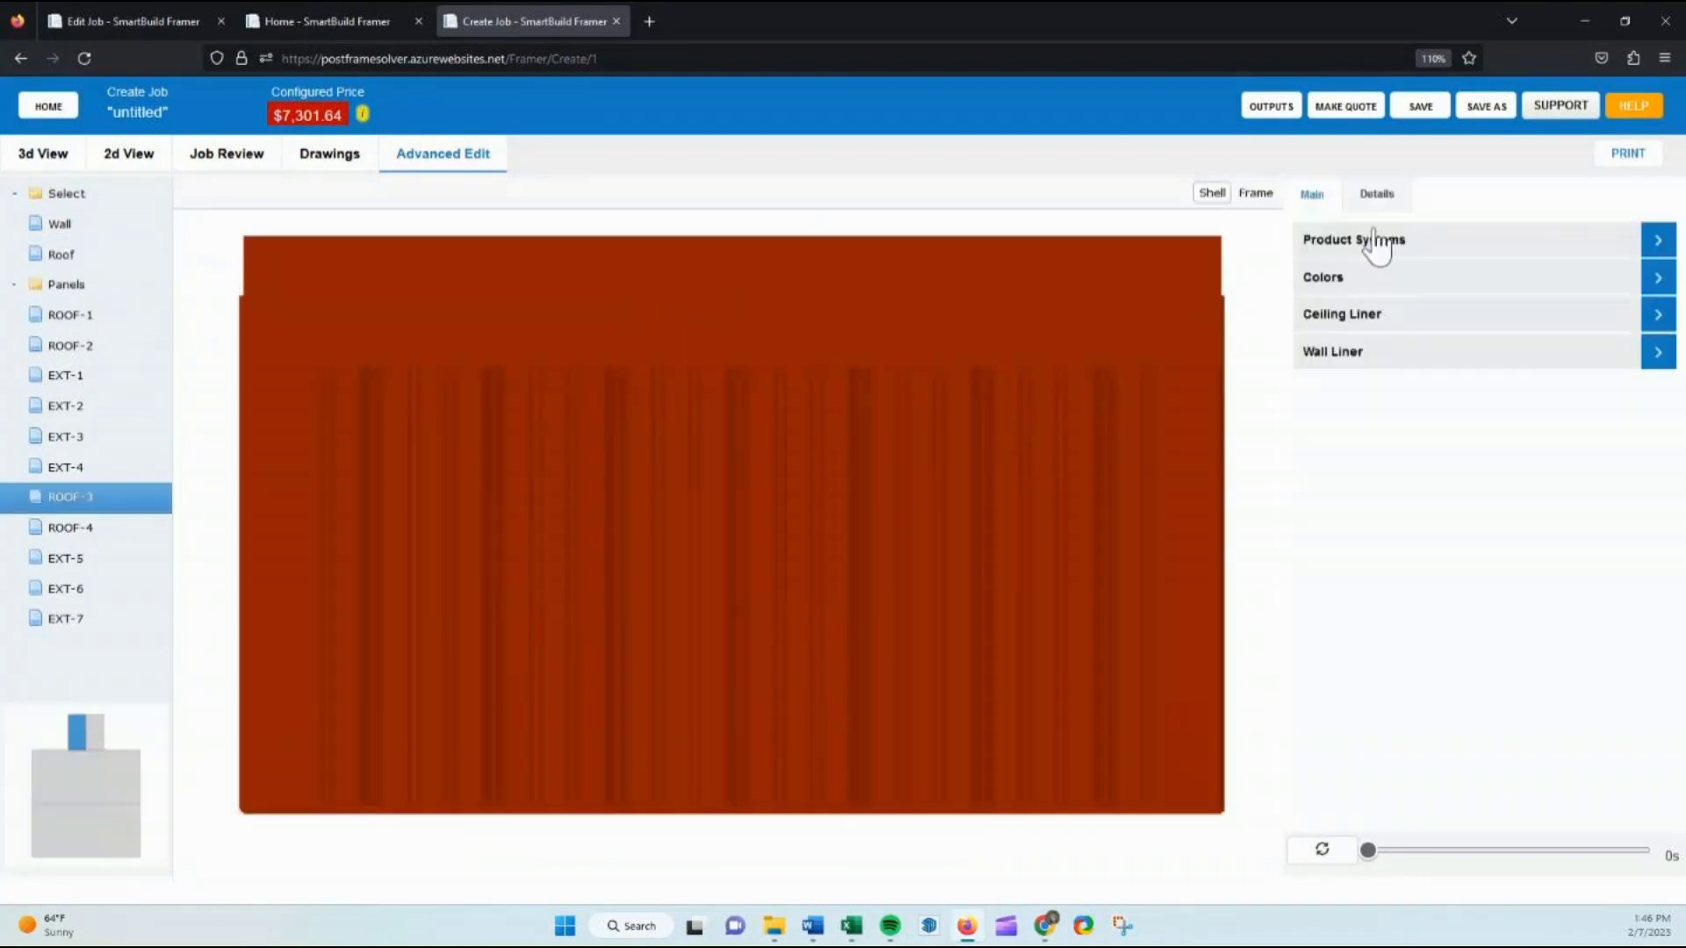
{"action": "left_click", "coordinate": [1376, 195]}
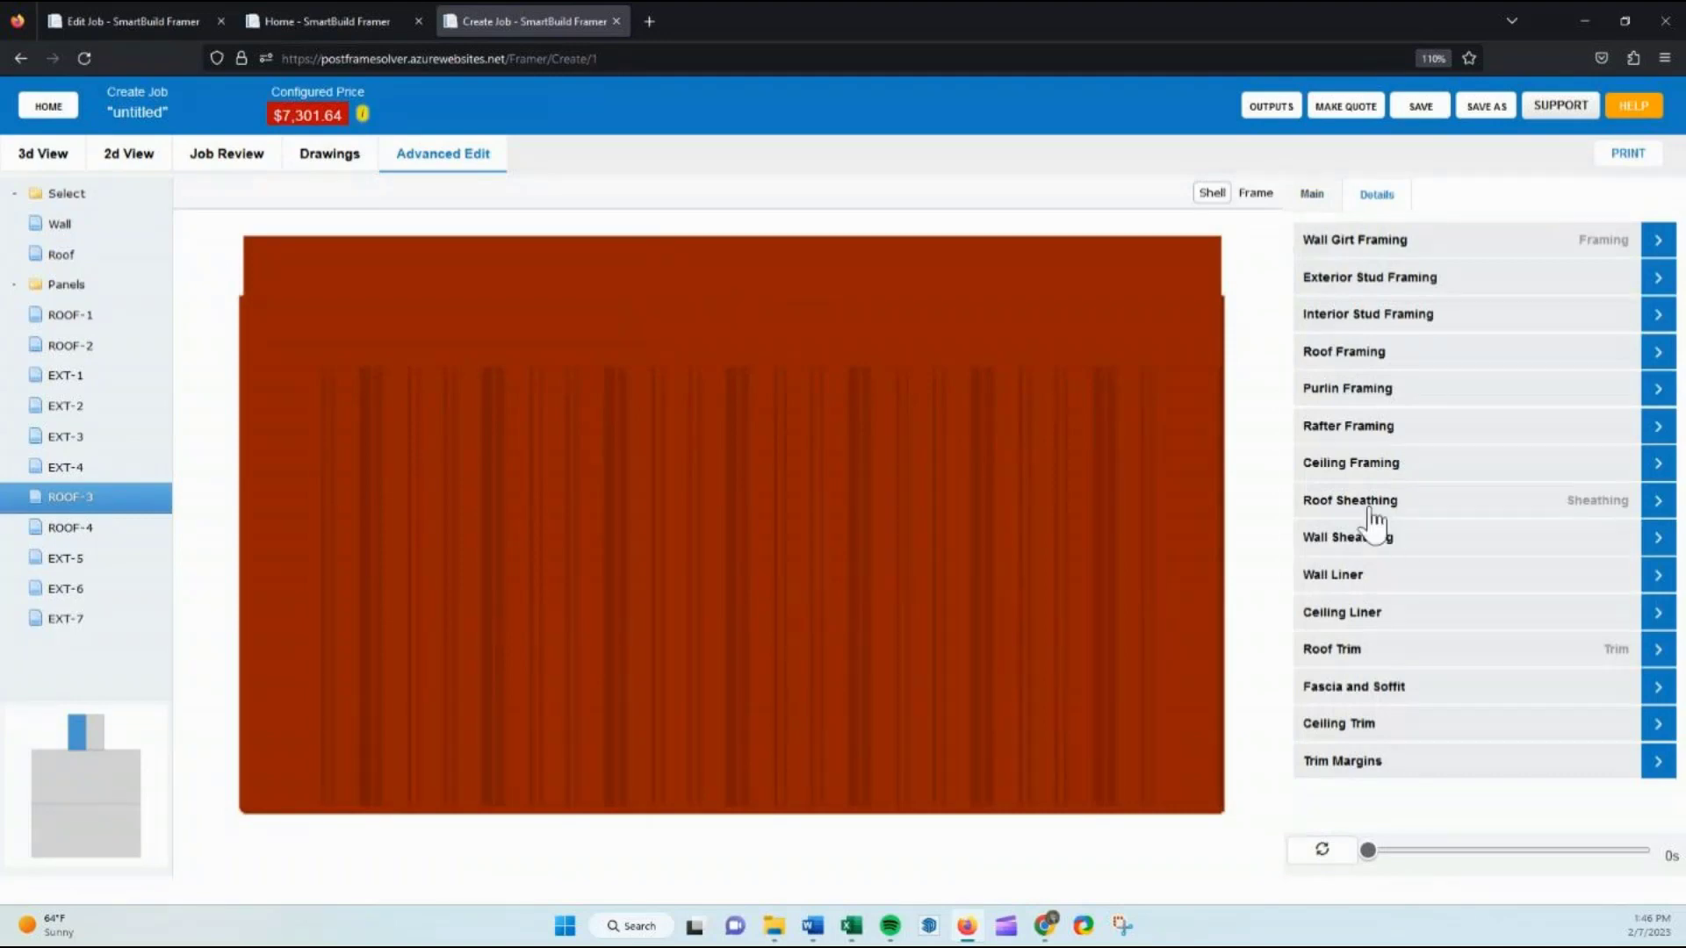
{"action": "left_click", "coordinate": [1374, 518]}
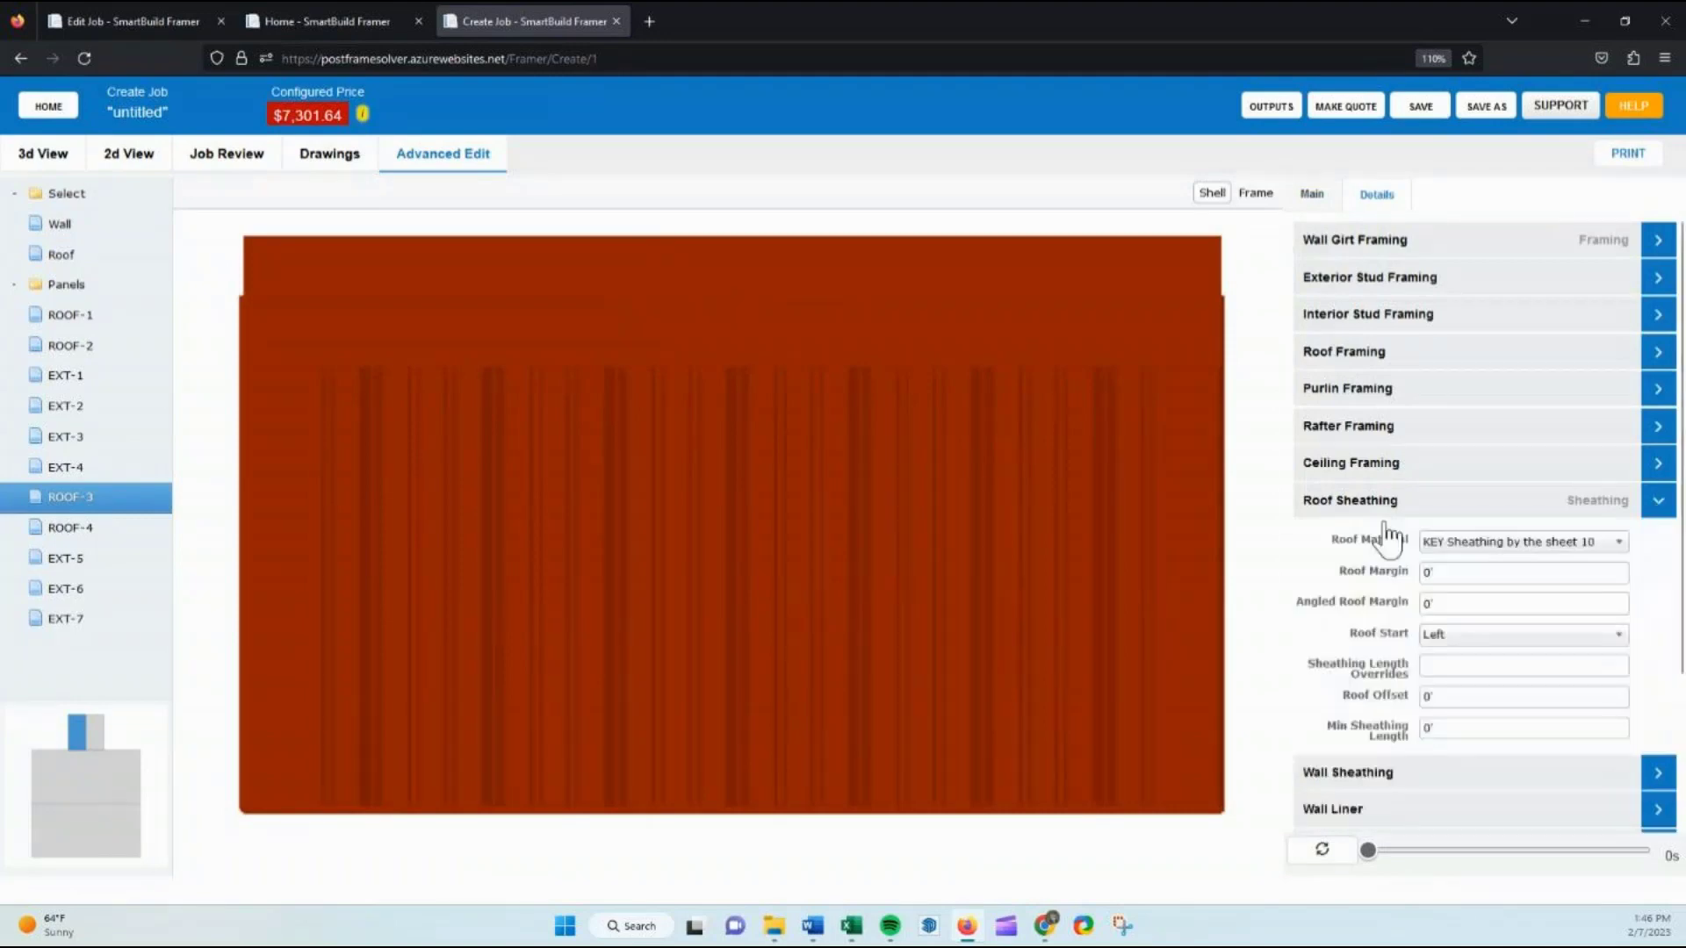
{"action": "left_click", "coordinate": [1441, 537]}
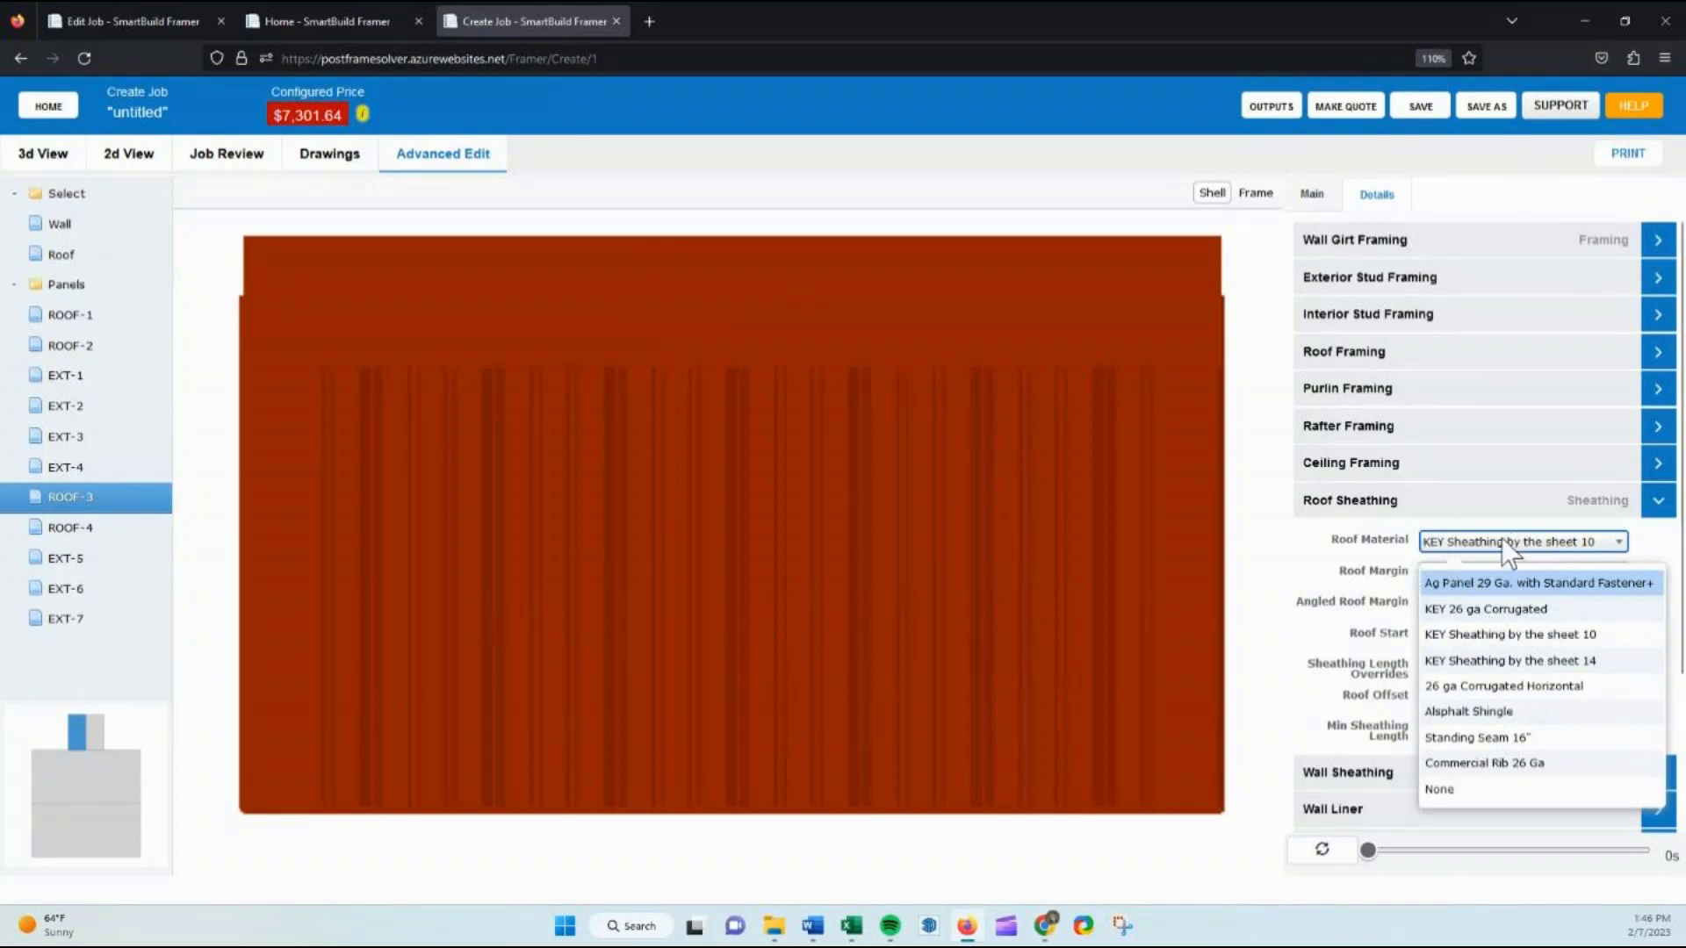
{"action": "left_click", "coordinate": [1334, 503]}
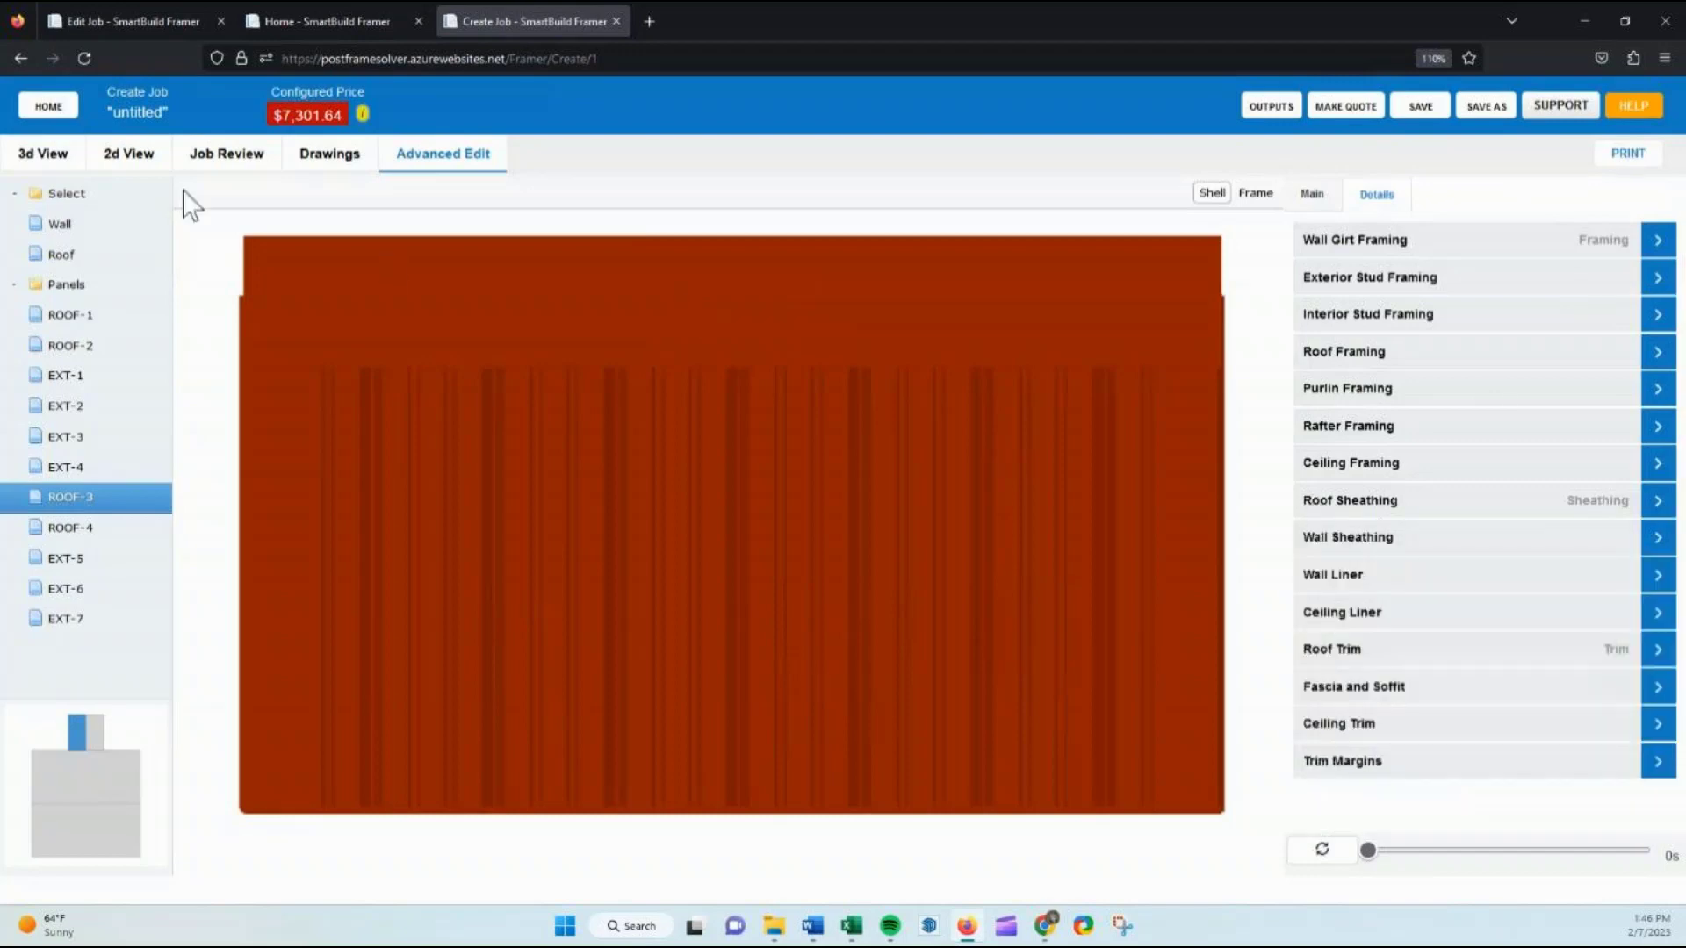
{"action": "left_click", "coordinate": [65, 160]}
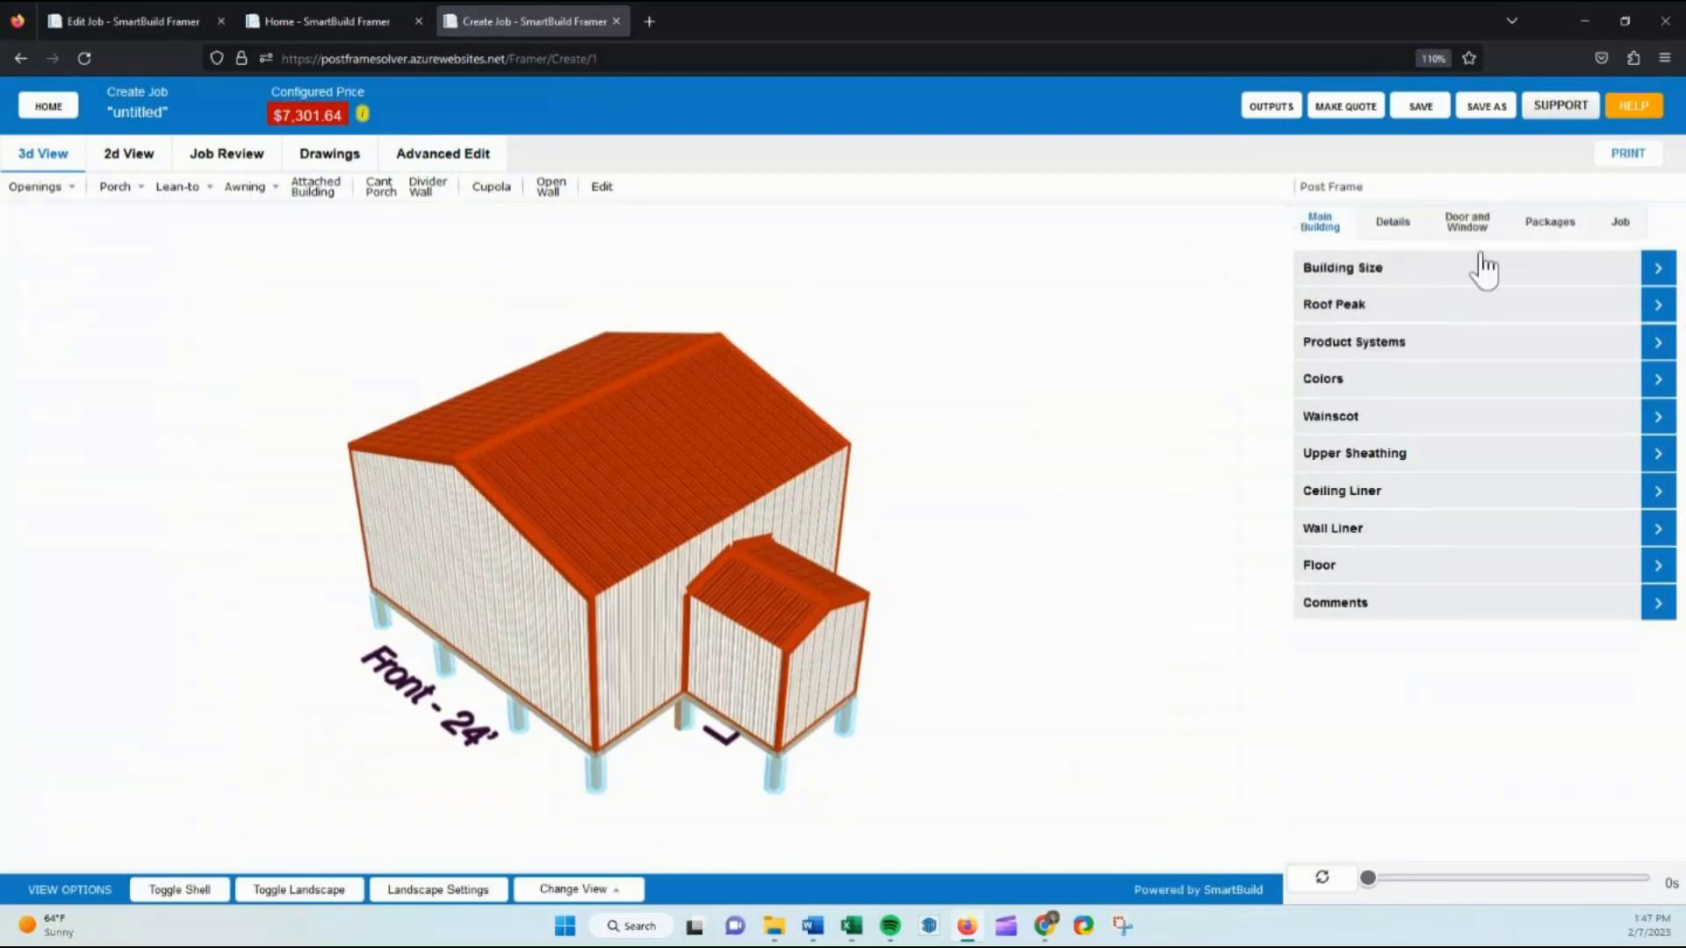
{"action": "left_click", "coordinate": [1393, 225]}
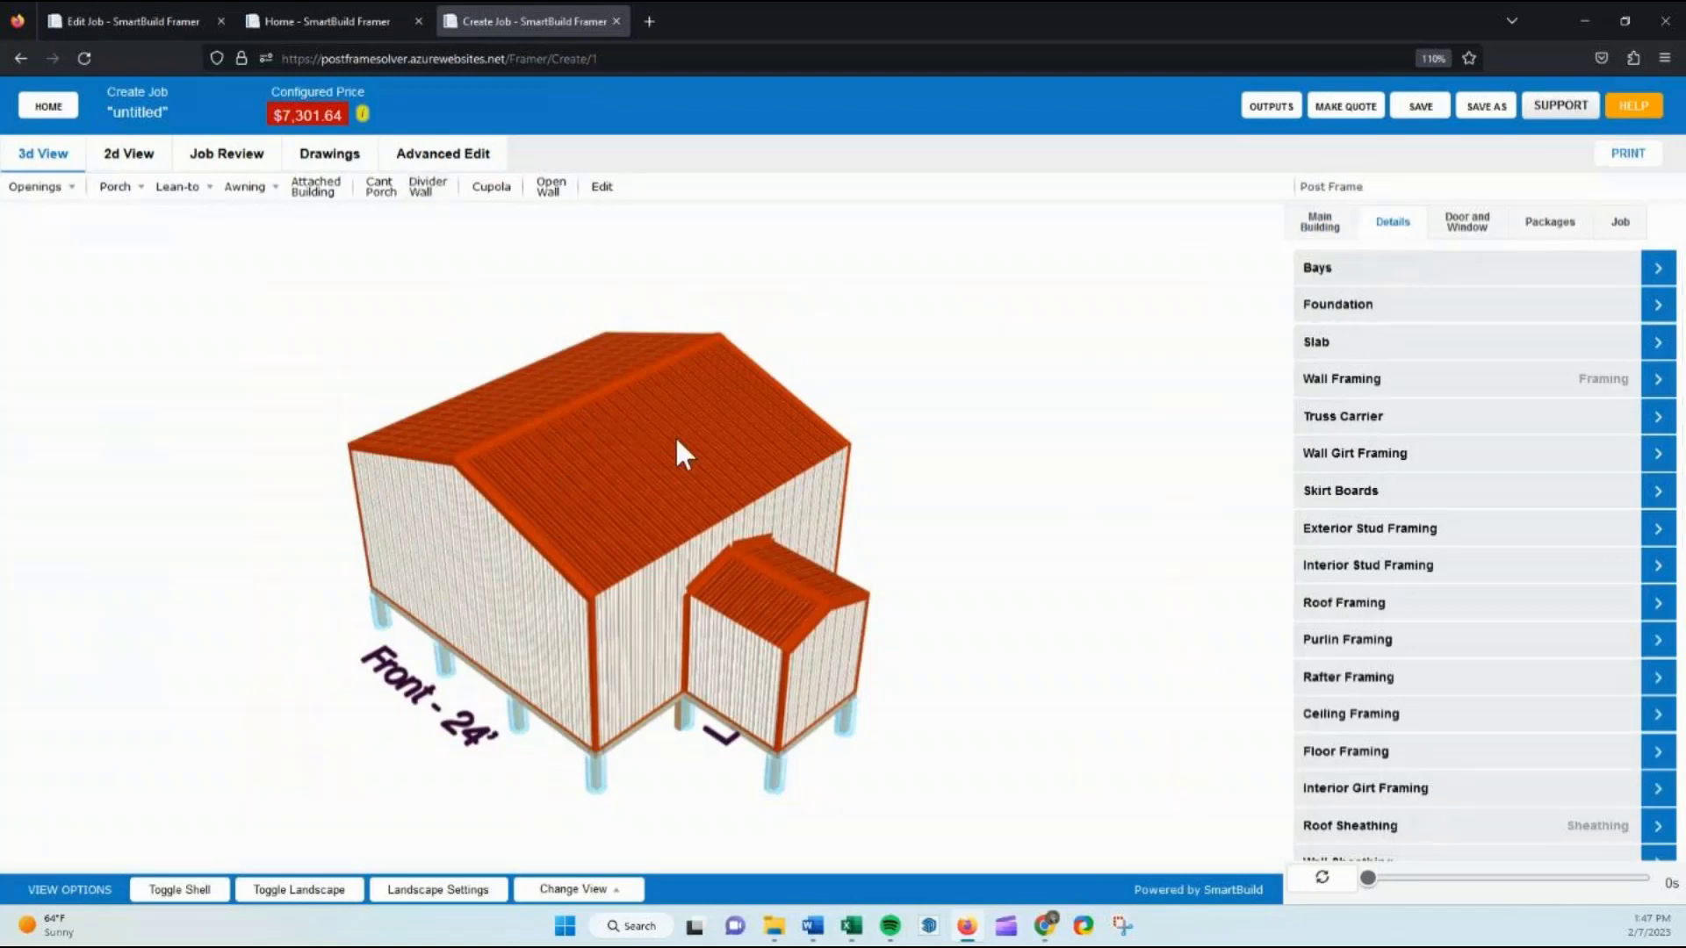
Switch to the "Training demo" job and set its roof product system to Ag Panel
{"action": "left_click", "coordinate": [145, 28]}
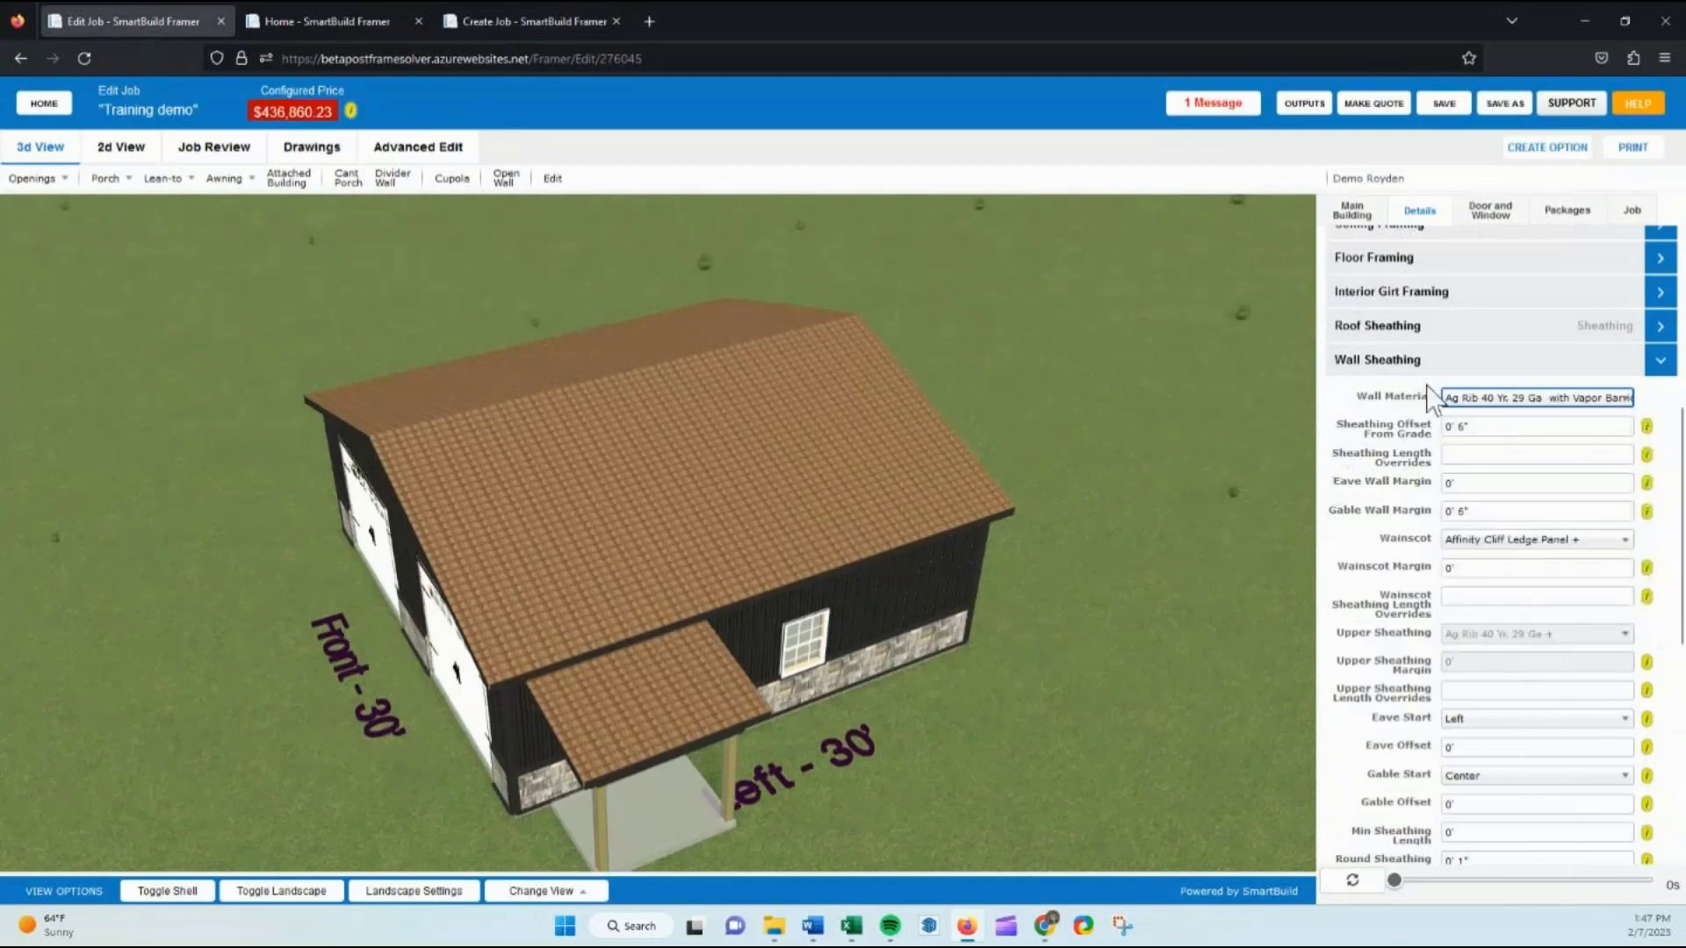
{"action": "left_click", "coordinate": [1376, 360]}
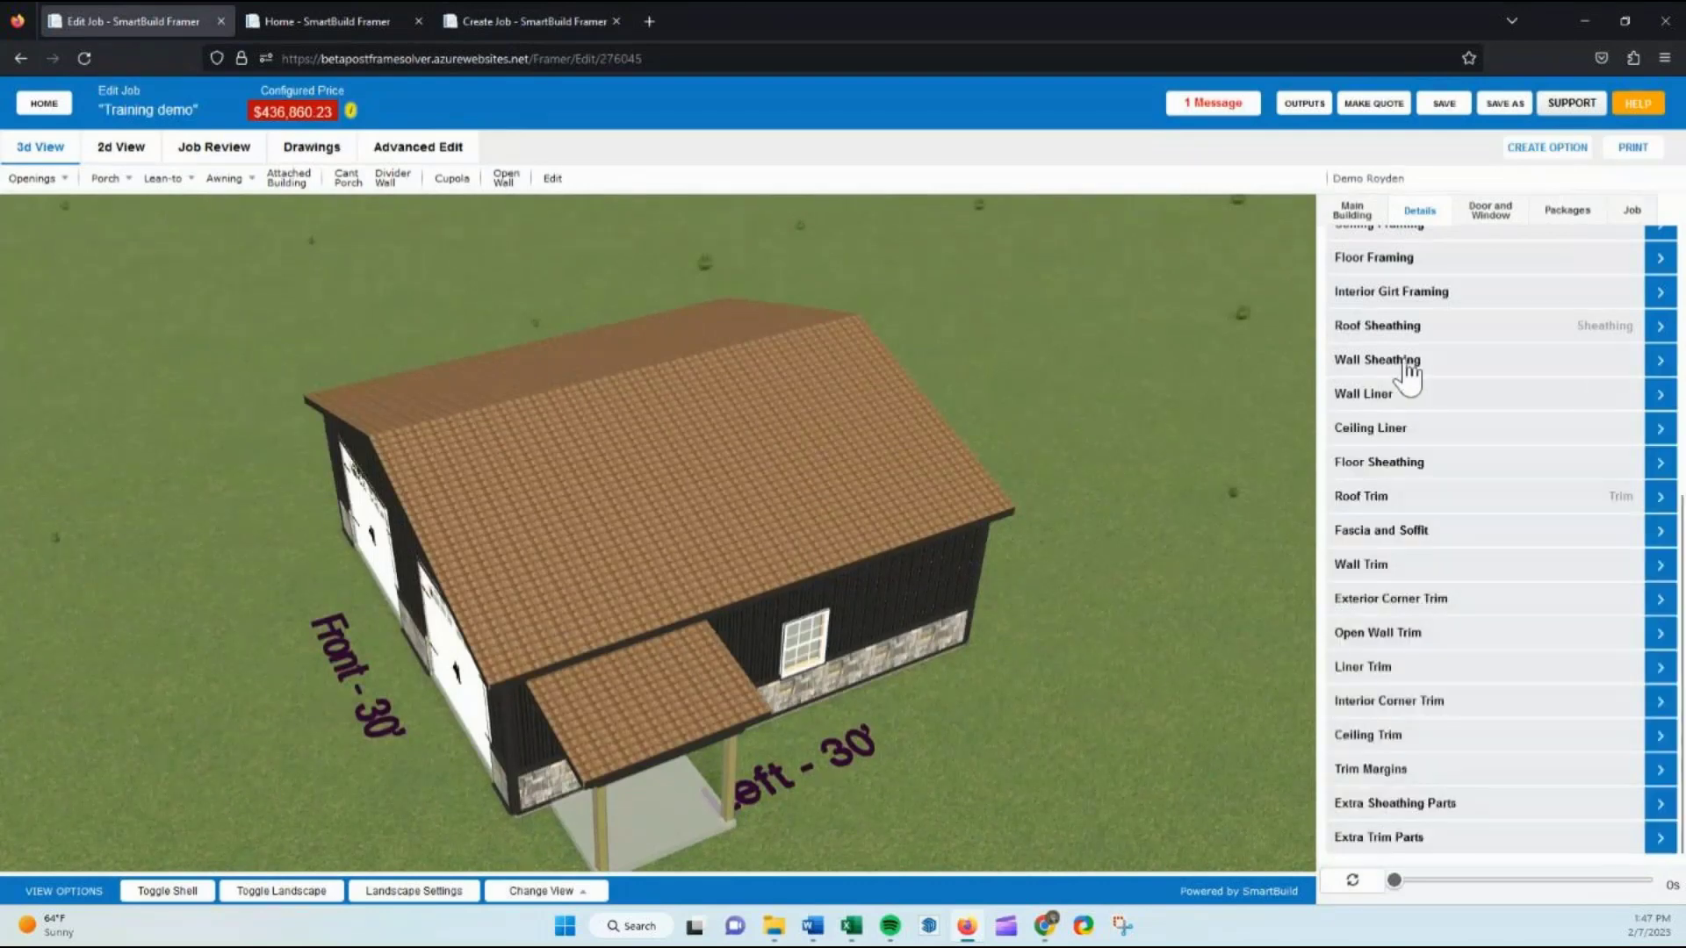
{"action": "left_click", "coordinate": [1353, 211]}
{"action": "left_click", "coordinate": [1380, 319]}
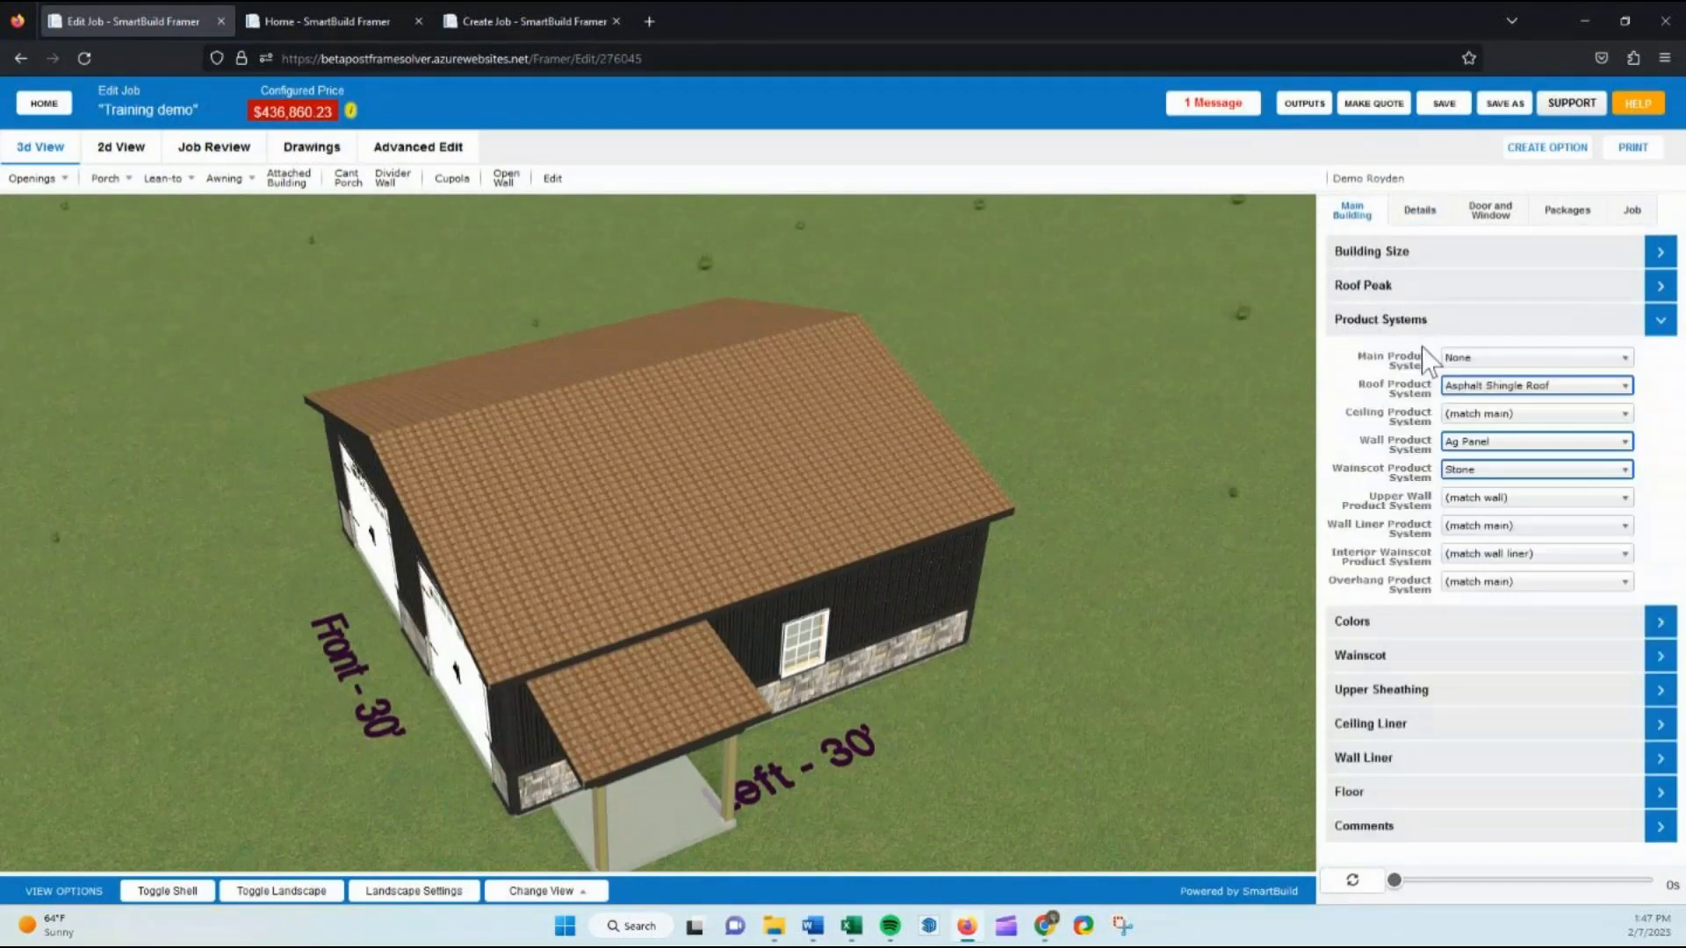
{"action": "left_click", "coordinate": [1475, 391]}
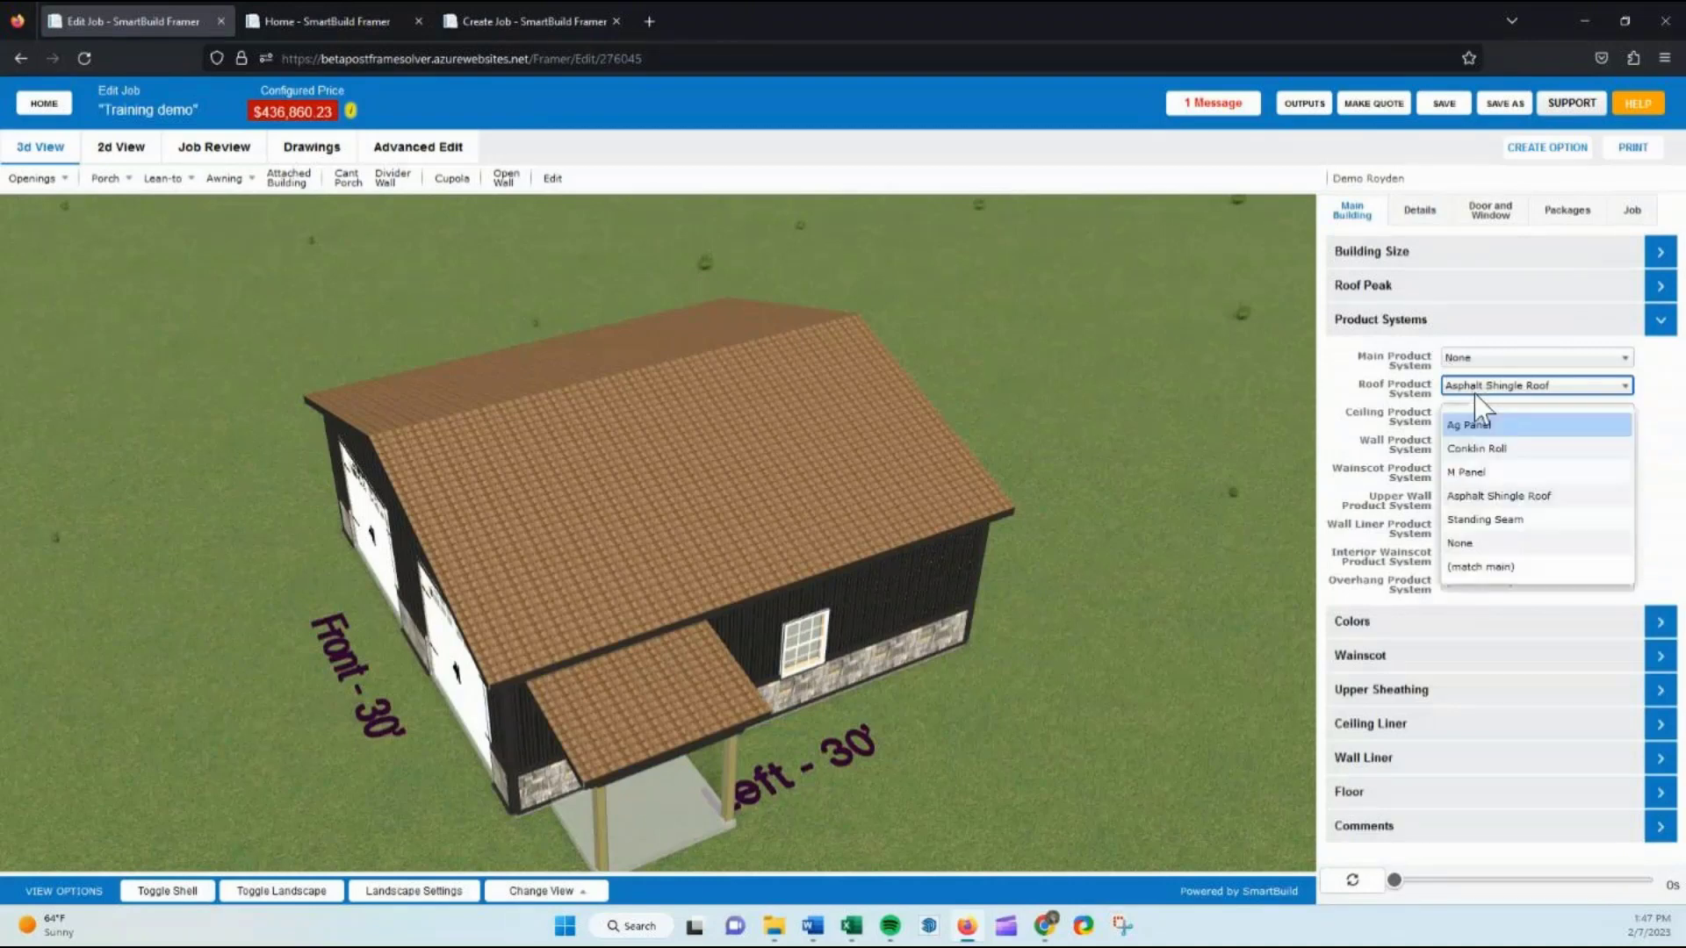
{"action": "left_click", "coordinate": [1484, 425]}
{"action": "left_click", "coordinate": [1405, 321]}
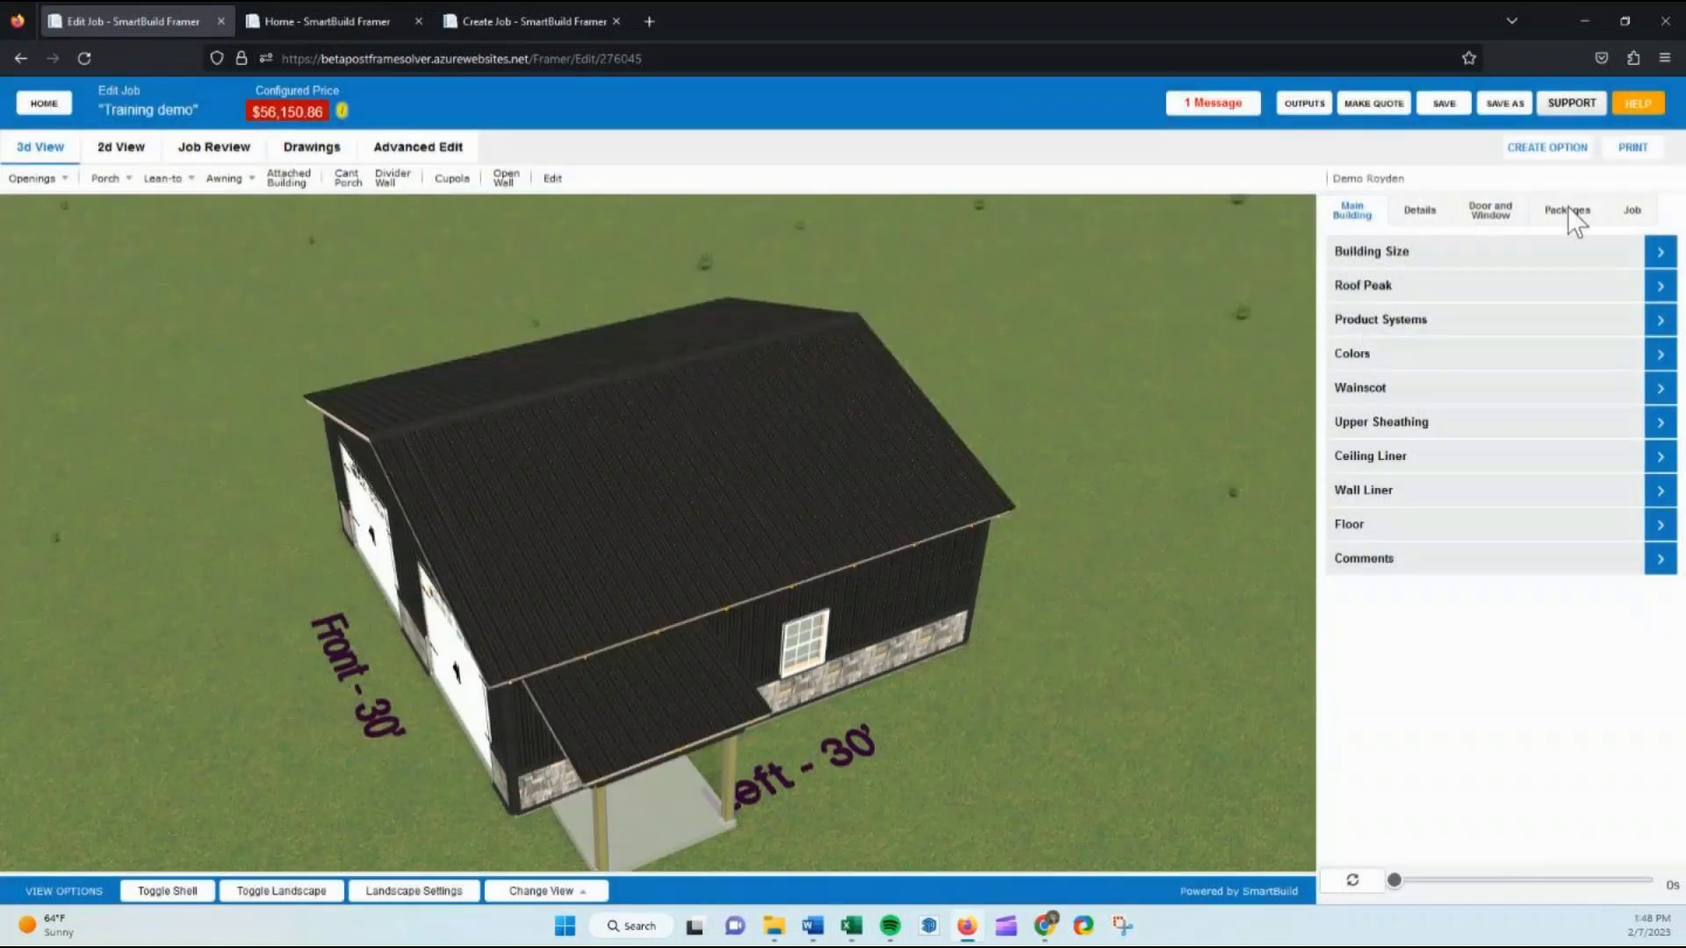
Compare the job's available packages with the ridge cap options in the roof trim details for the Ag Panel roof
{"action": "scroll", "coordinate": [1445, 629], "scroll_direction": "down", "scroll_amount": 4}
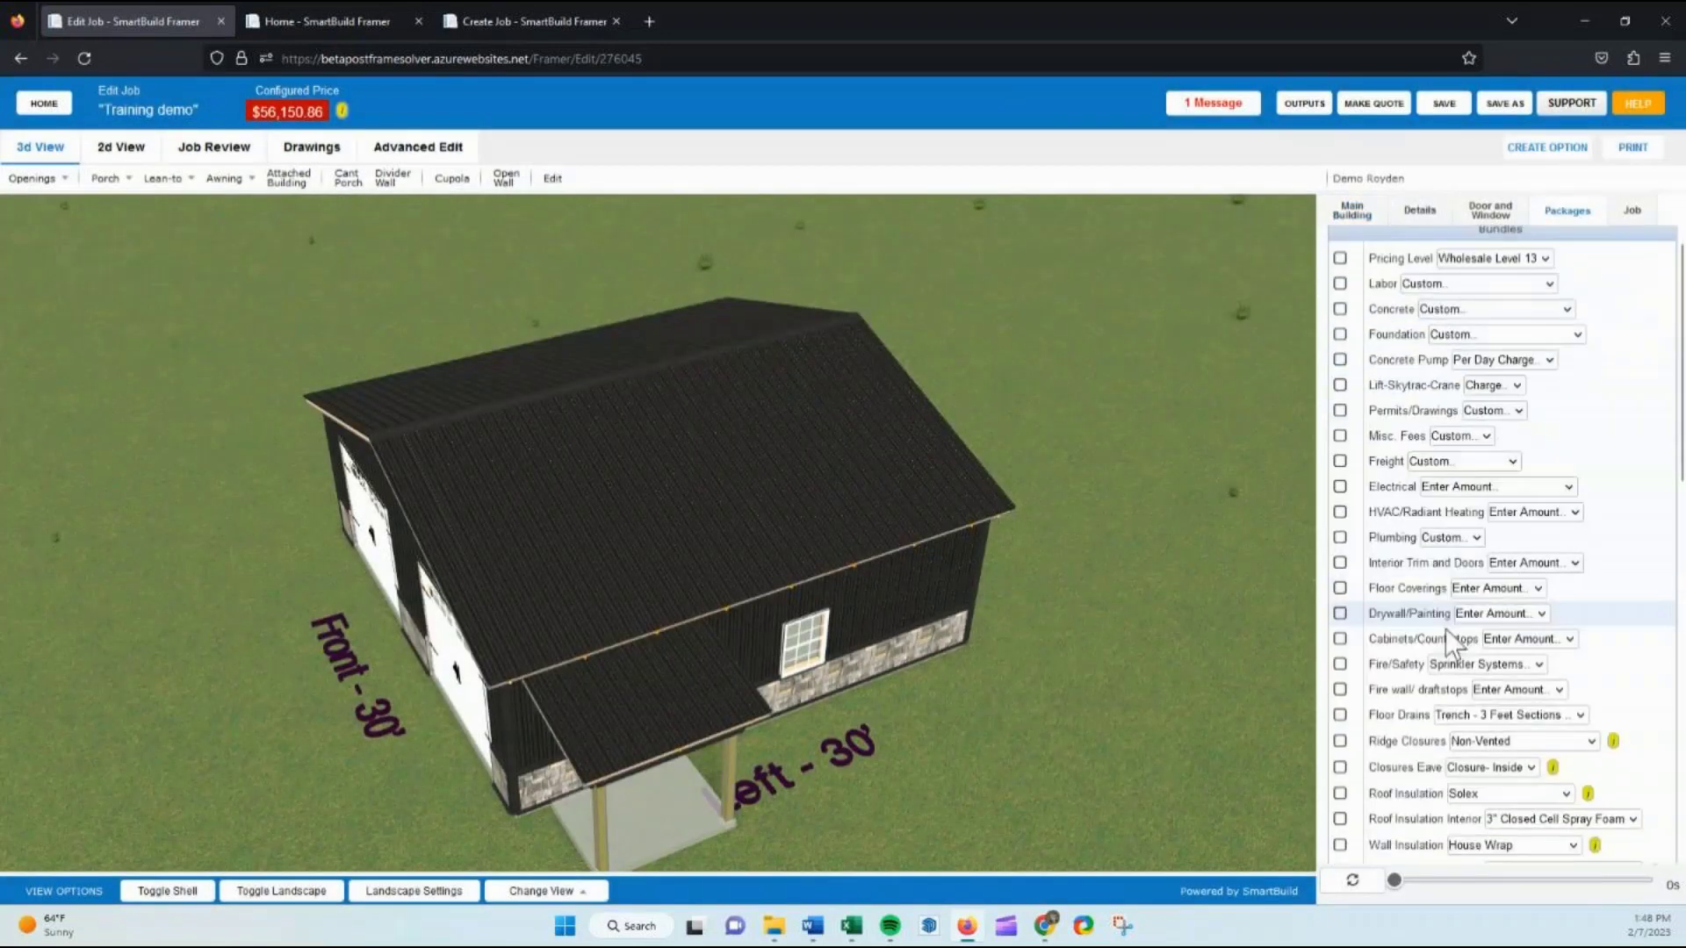
{"action": "scroll", "coordinate": [1445, 645], "scroll_direction": "down", "scroll_amount": 3}
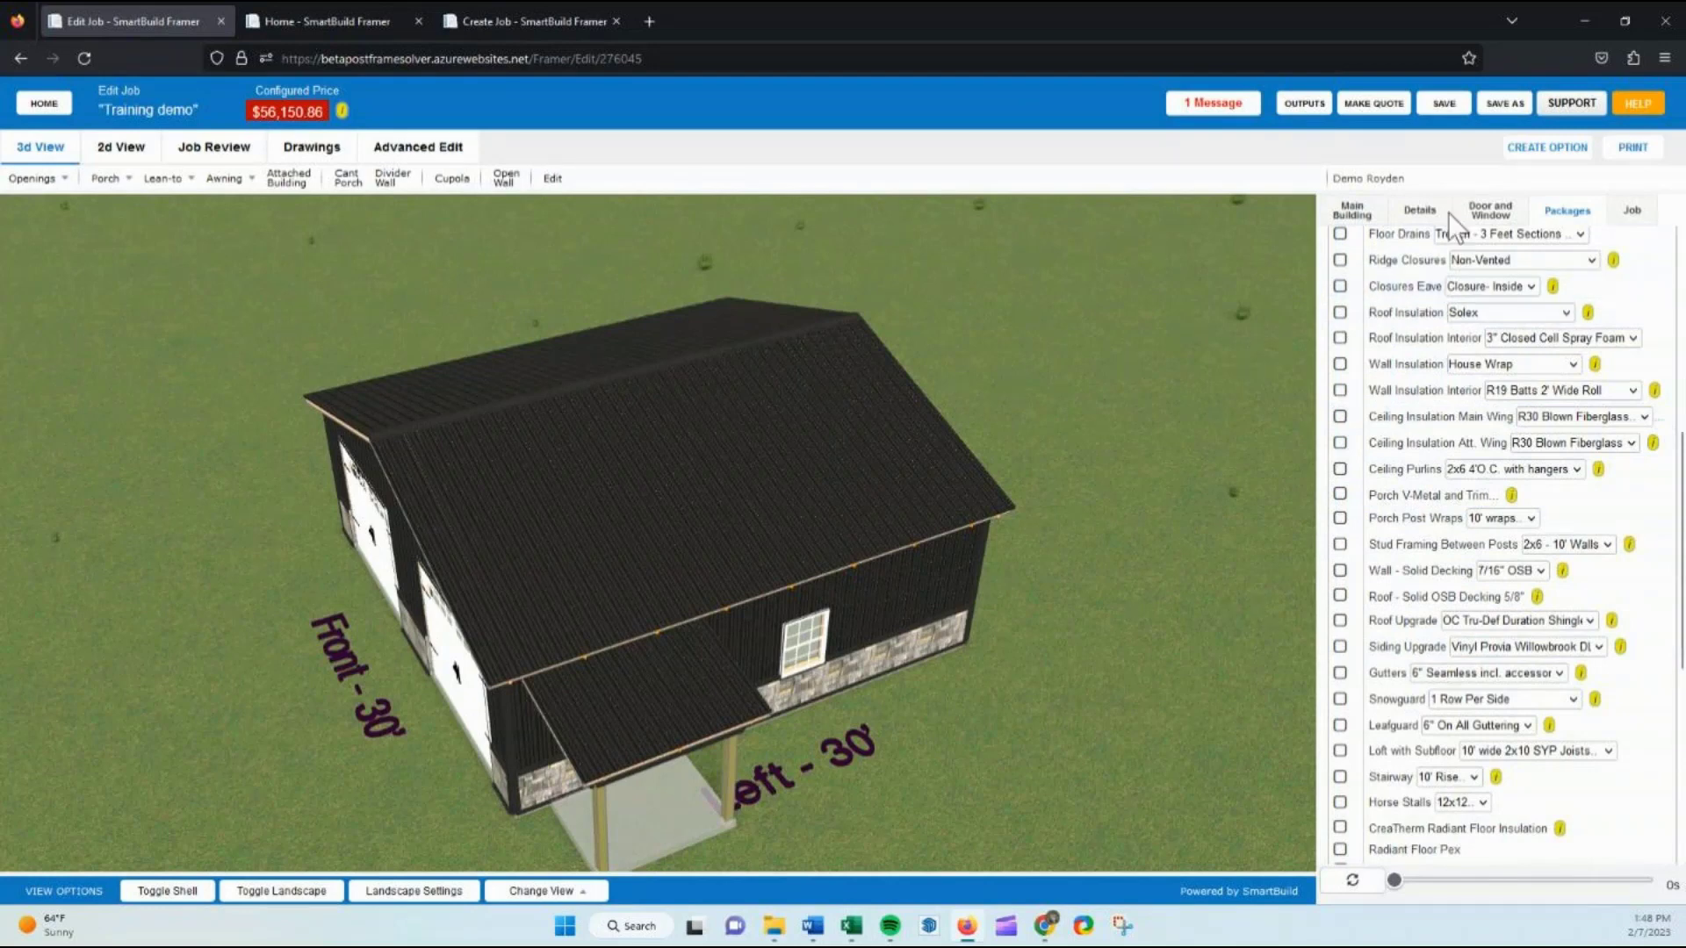
{"action": "left_click", "coordinate": [1363, 211]}
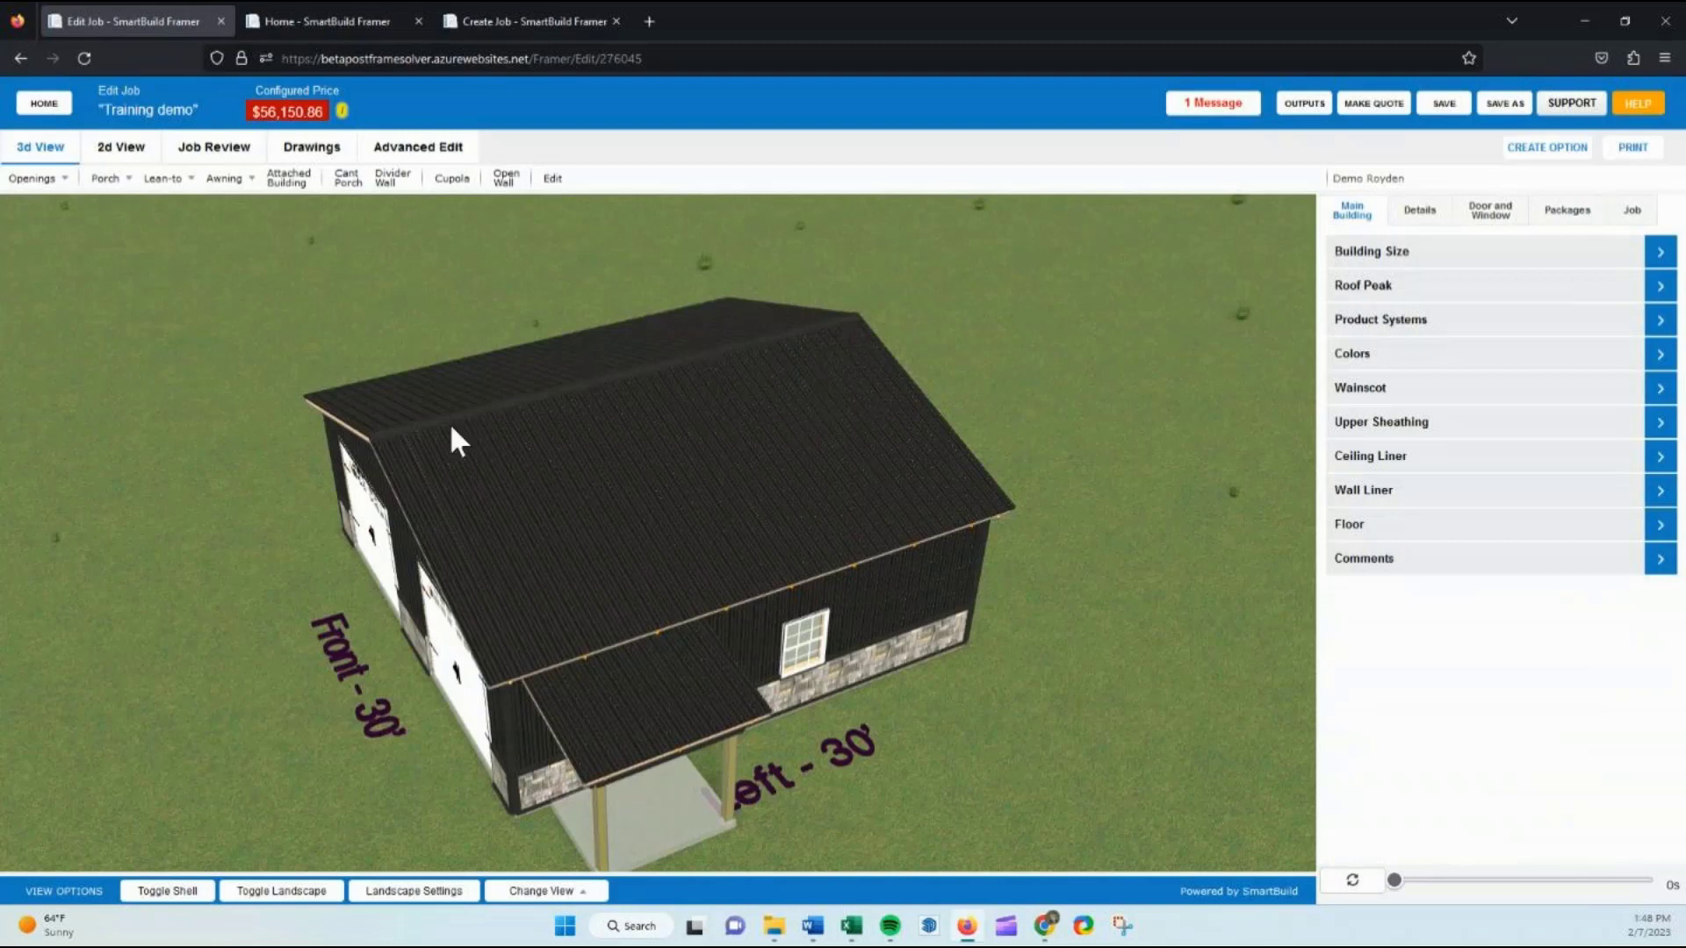
{"action": "left_click", "coordinate": [1420, 211]}
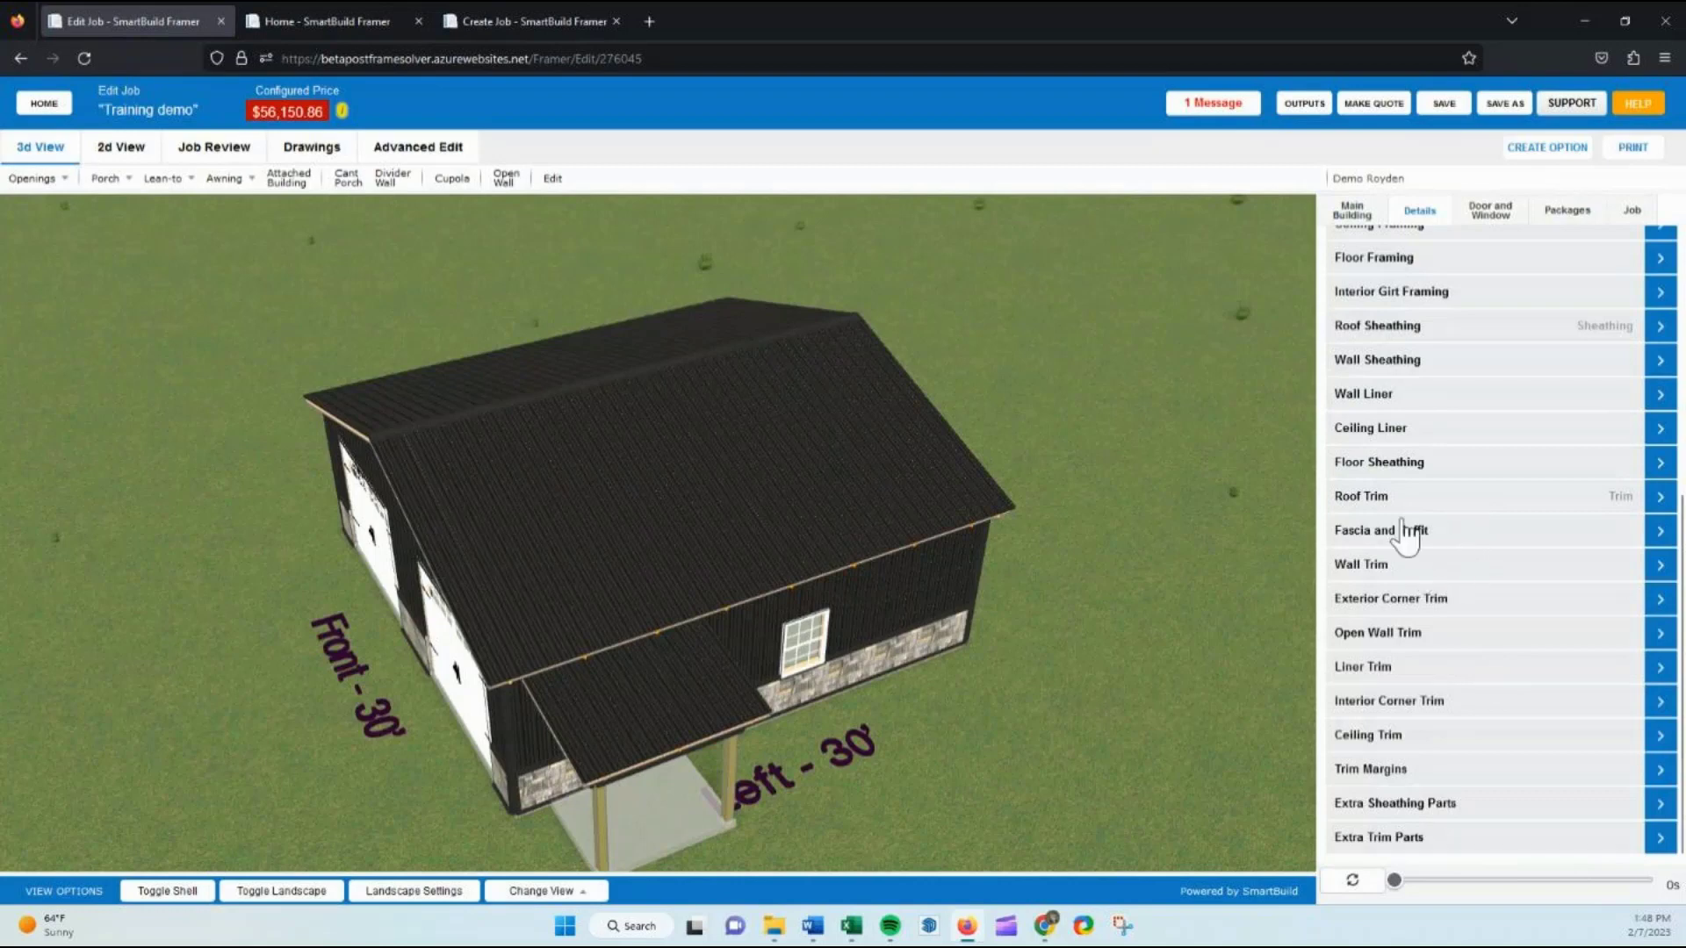
{"action": "left_click", "coordinate": [1389, 499]}
{"action": "left_click", "coordinate": [1515, 532]}
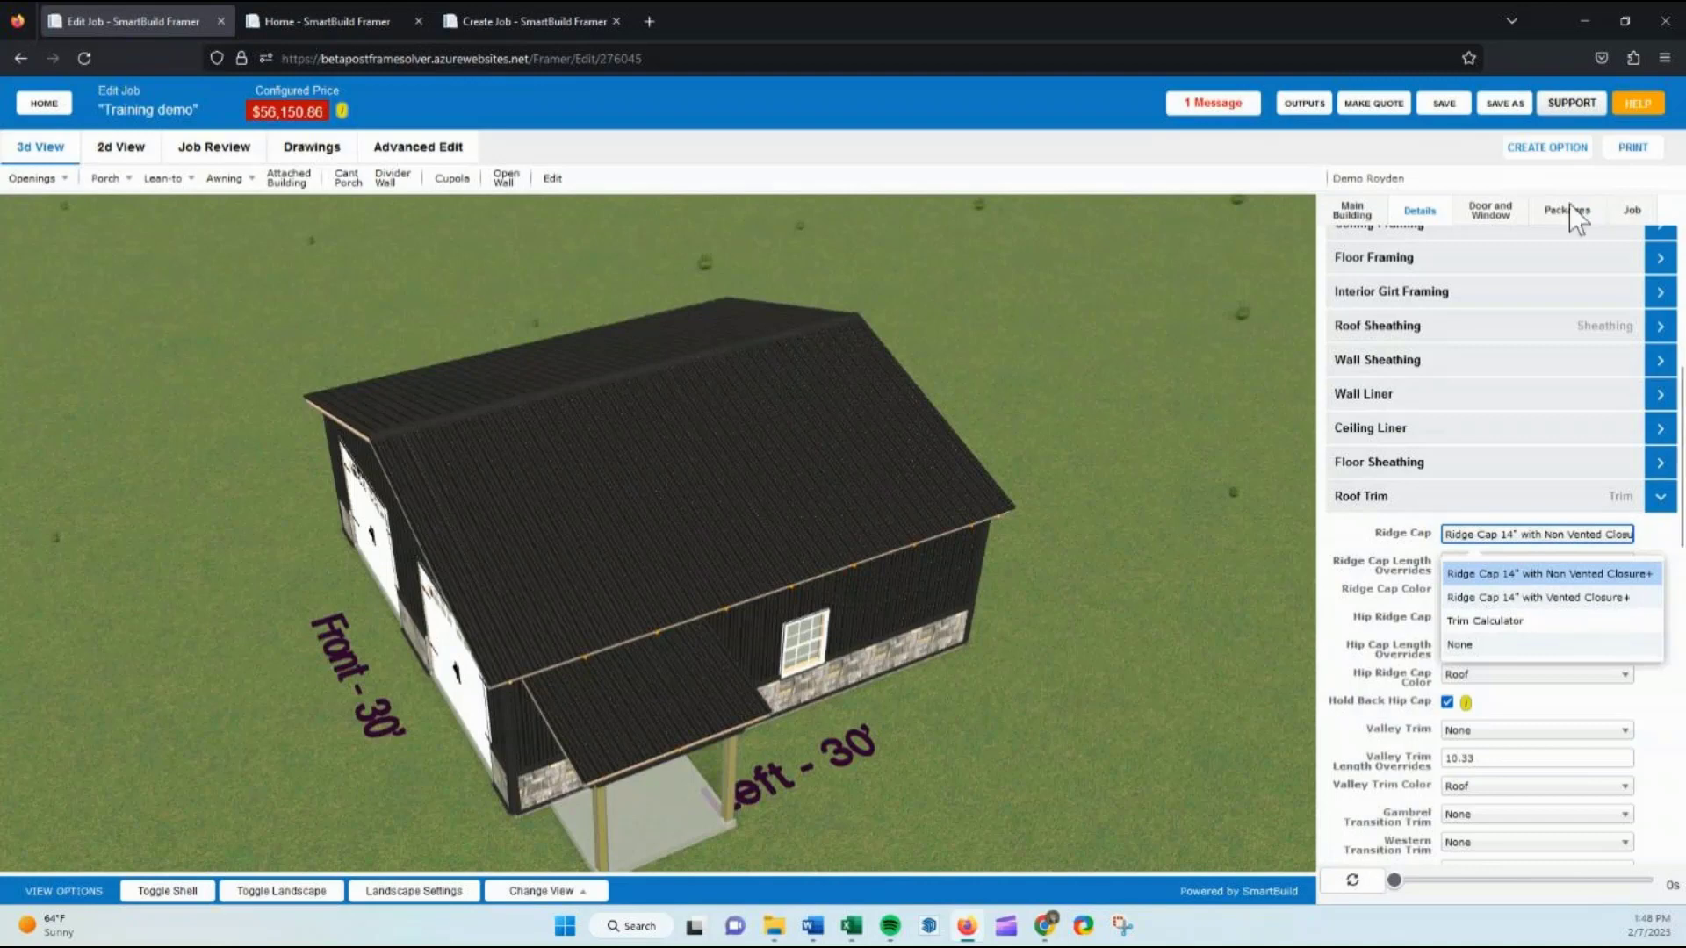
{"action": "left_click", "coordinate": [1453, 501]}
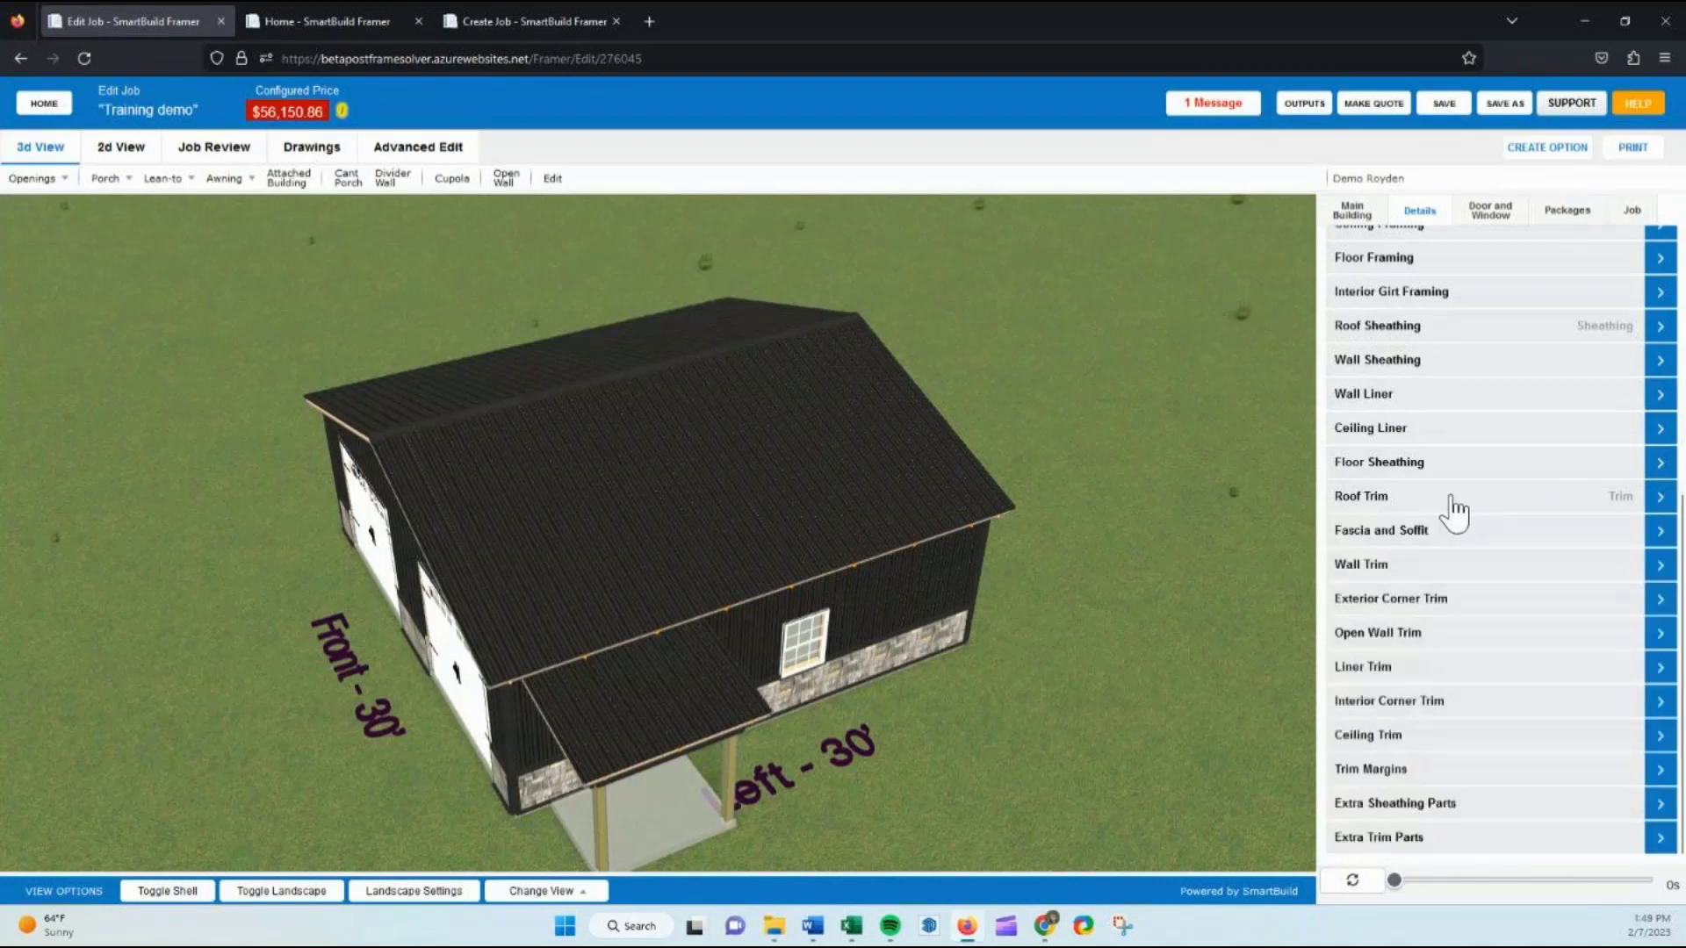
Set the main building's roof product system to Standing Seam
{"action": "left_click", "coordinate": [1353, 213]}
{"action": "left_click", "coordinate": [1390, 324]}
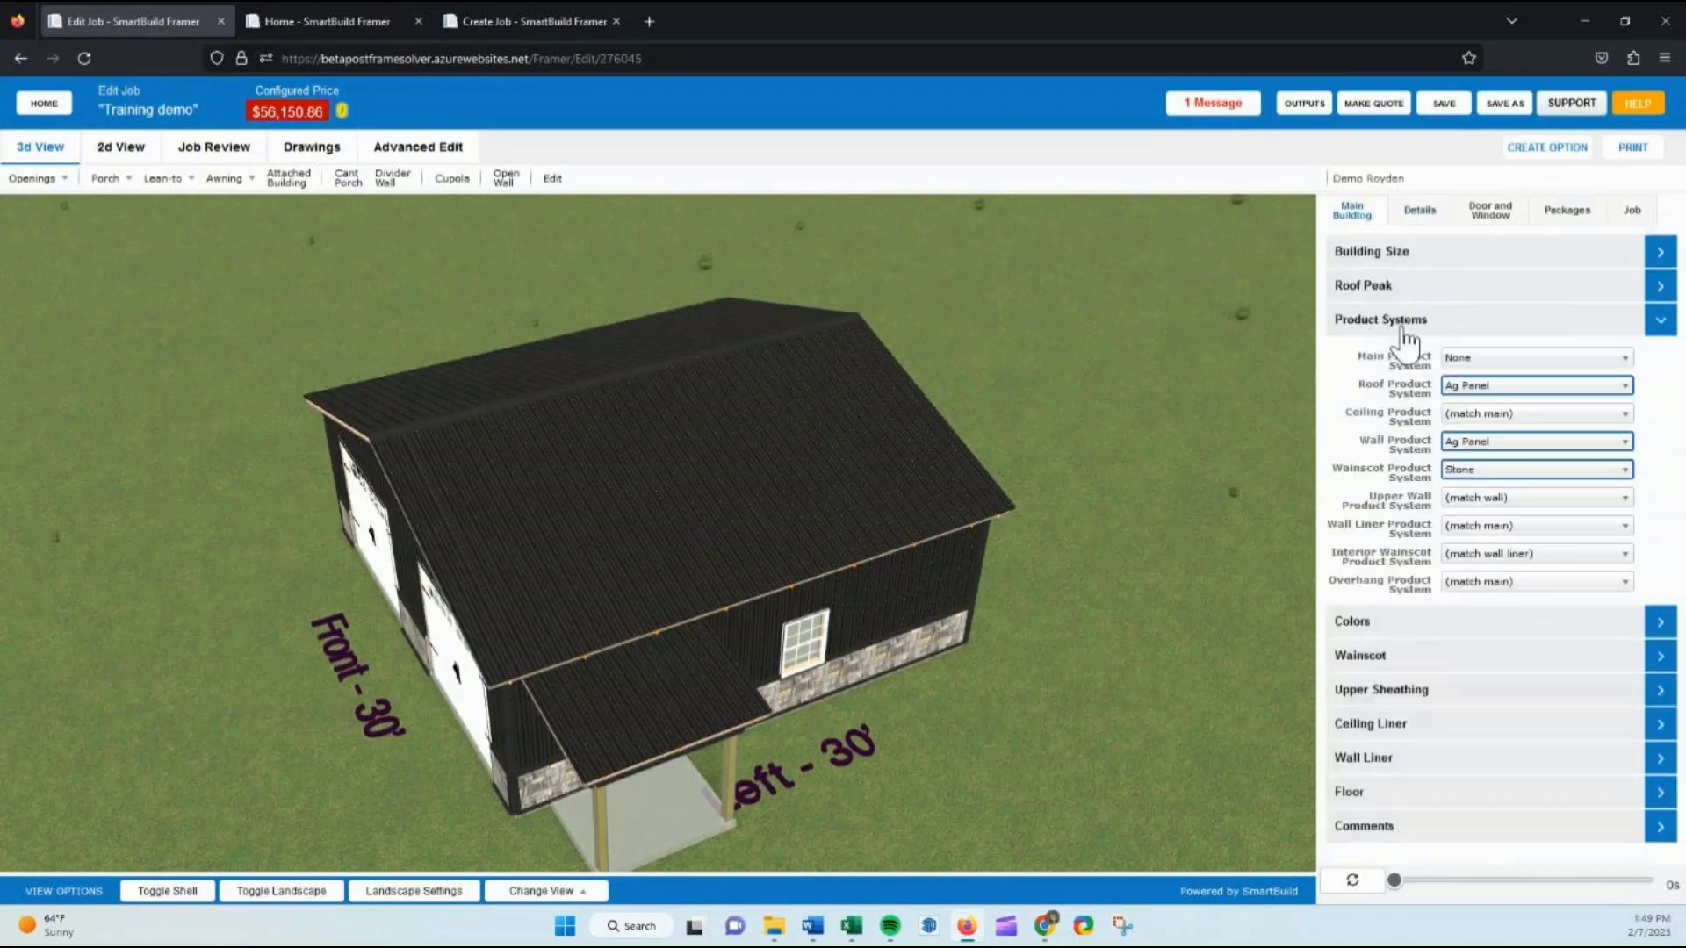
{"action": "left_click", "coordinate": [1478, 386]}
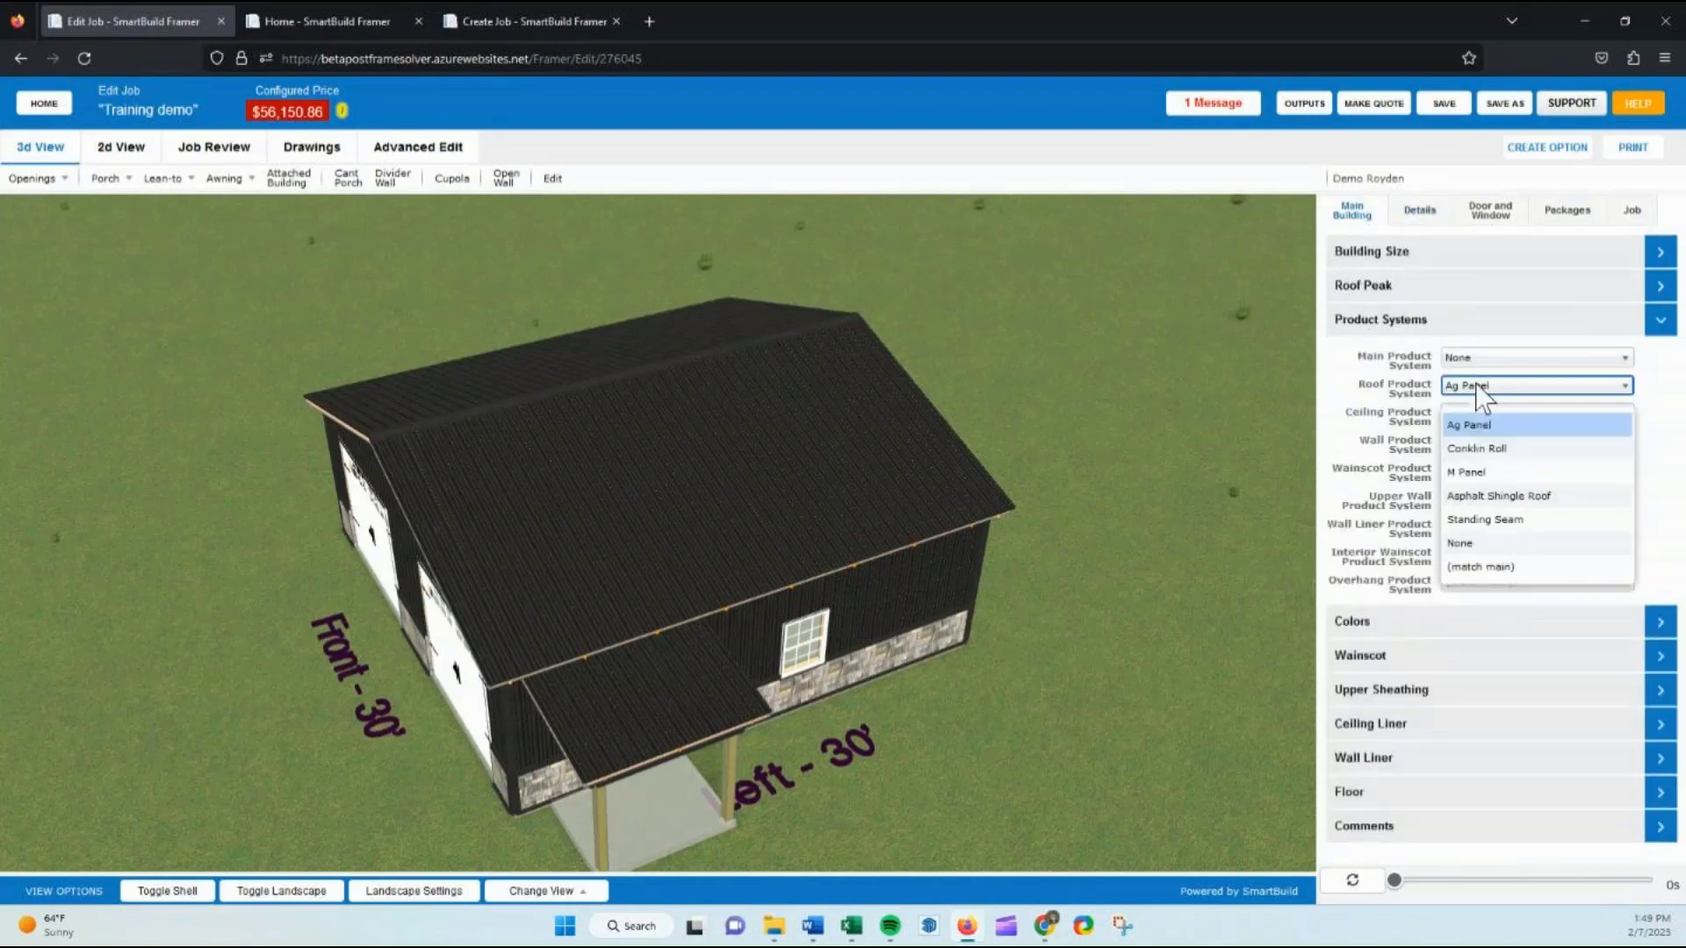
{"action": "left_click", "coordinate": [1497, 525]}
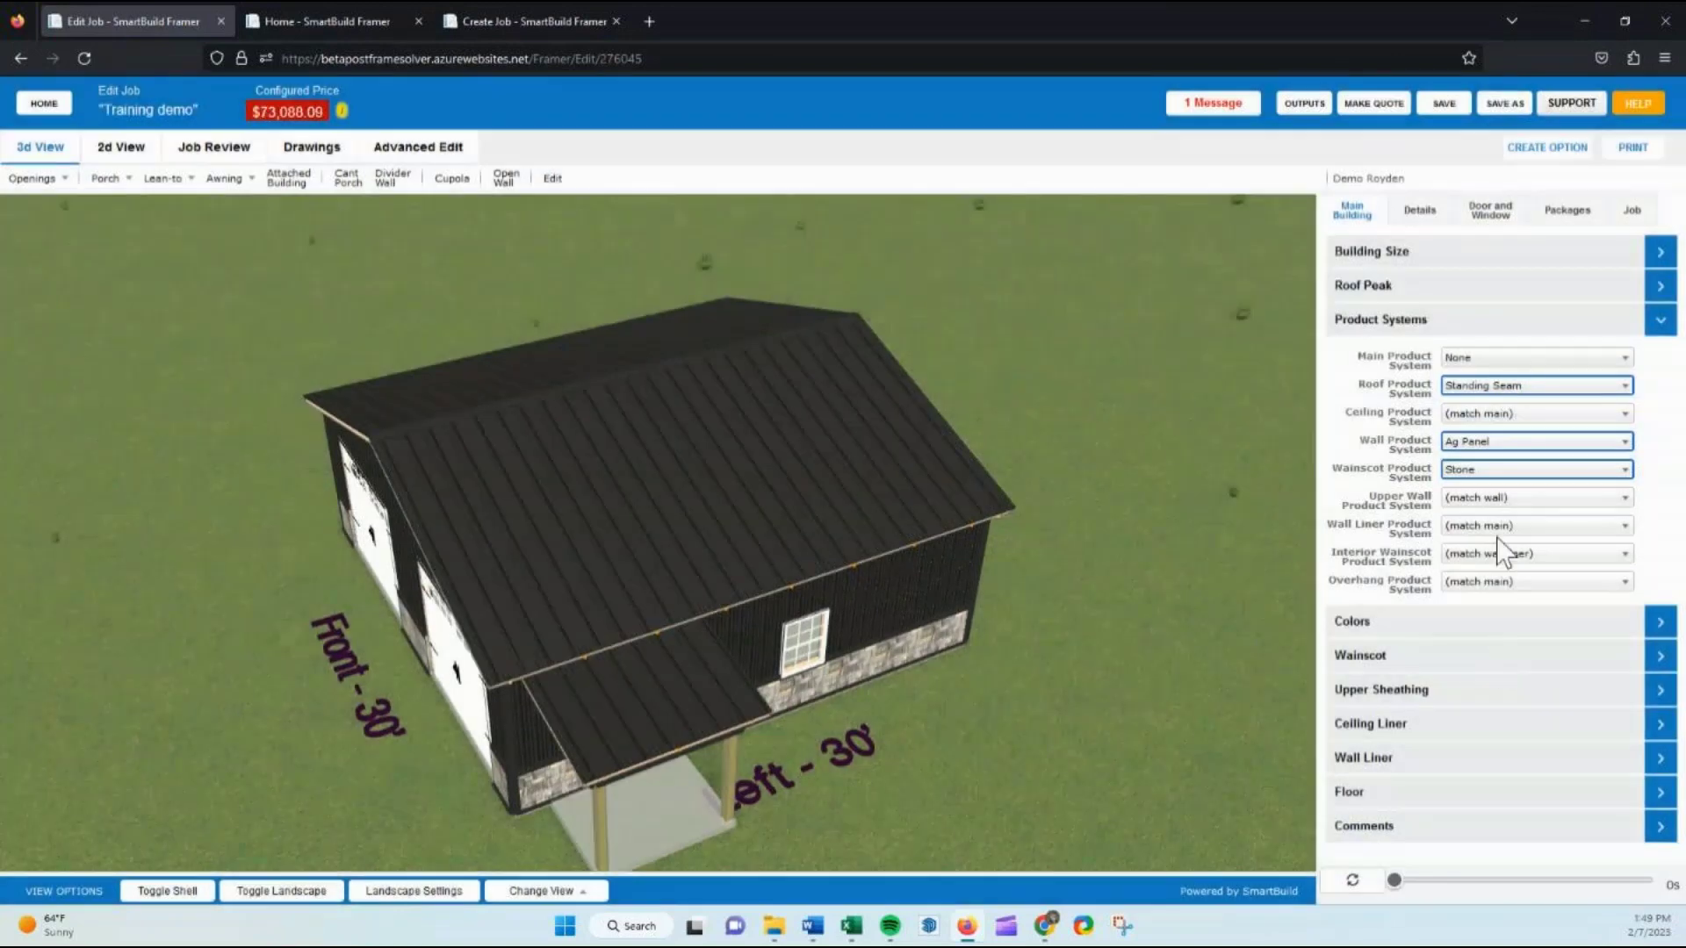
Examine the ridge cap options in the roof trim details for the Standing Seam roof and return to the main building settings
{"action": "left_click", "coordinate": [1420, 210]}
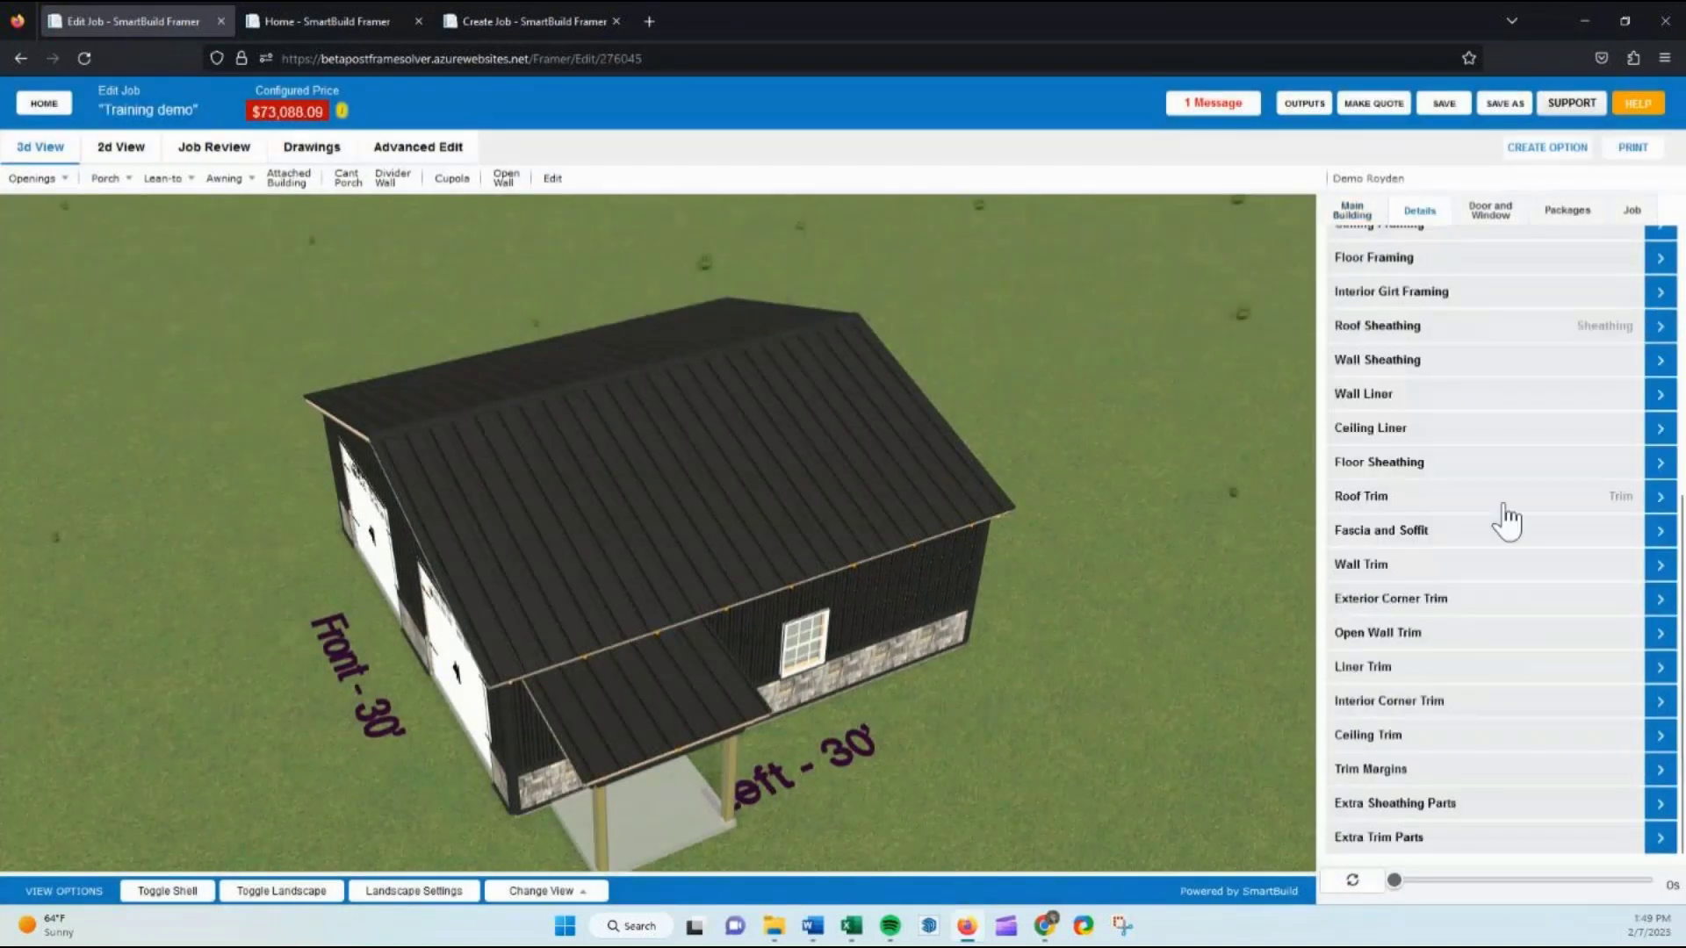
{"action": "left_click", "coordinate": [1407, 503]}
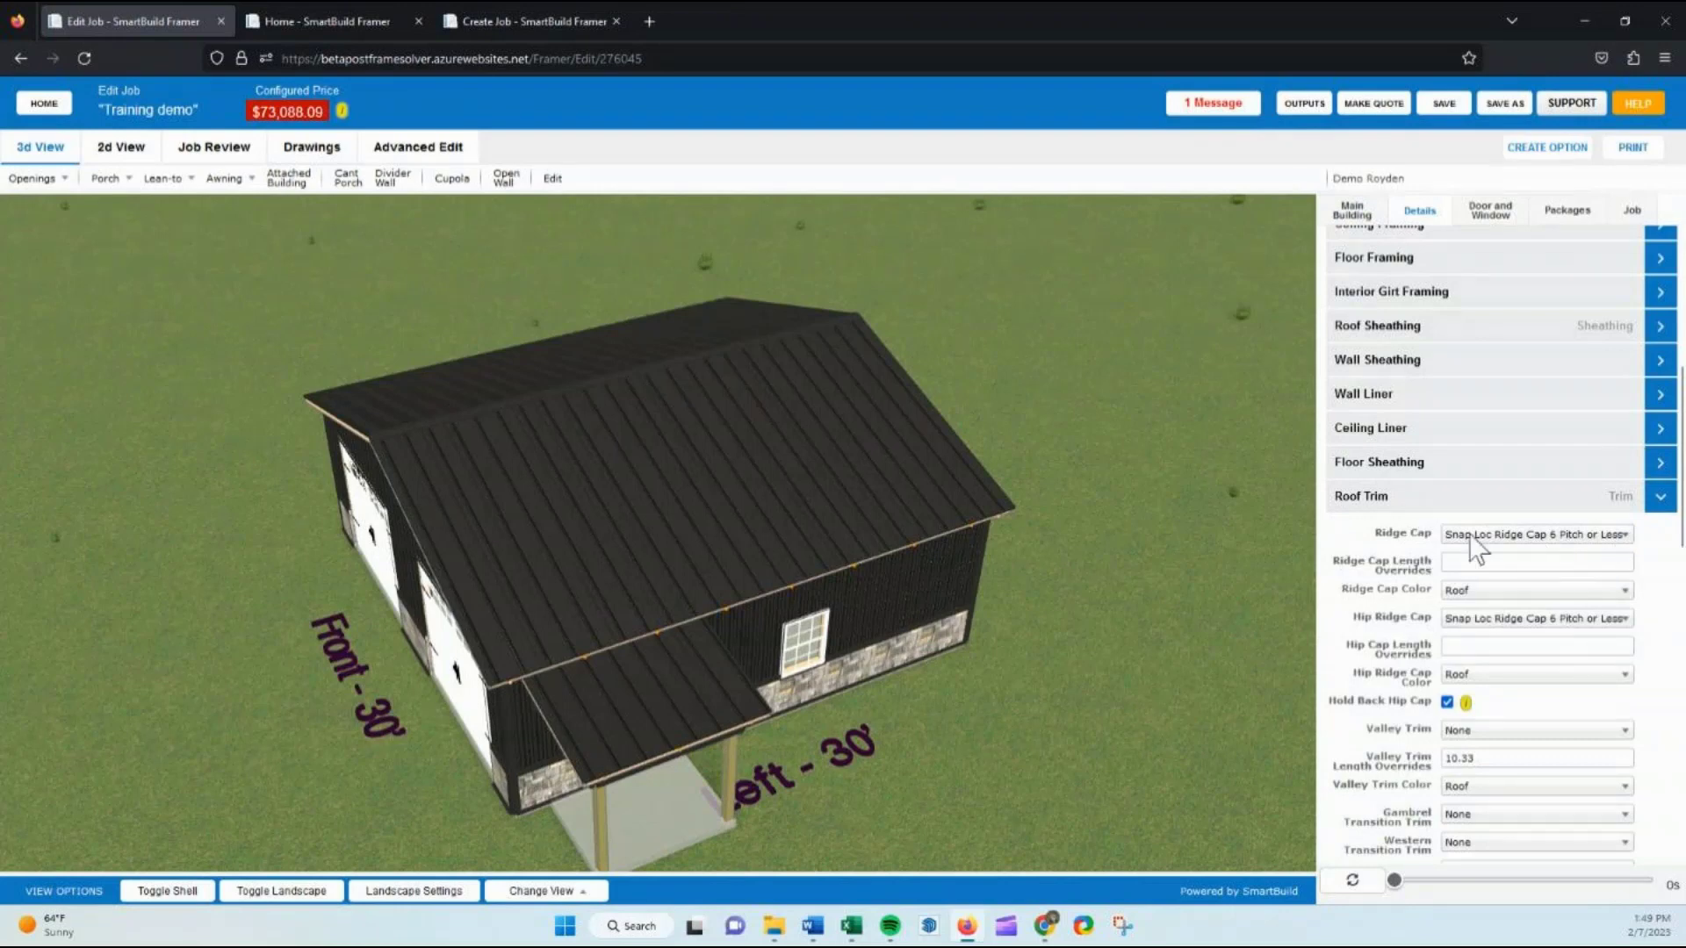
{"action": "left_click", "coordinate": [1616, 535]}
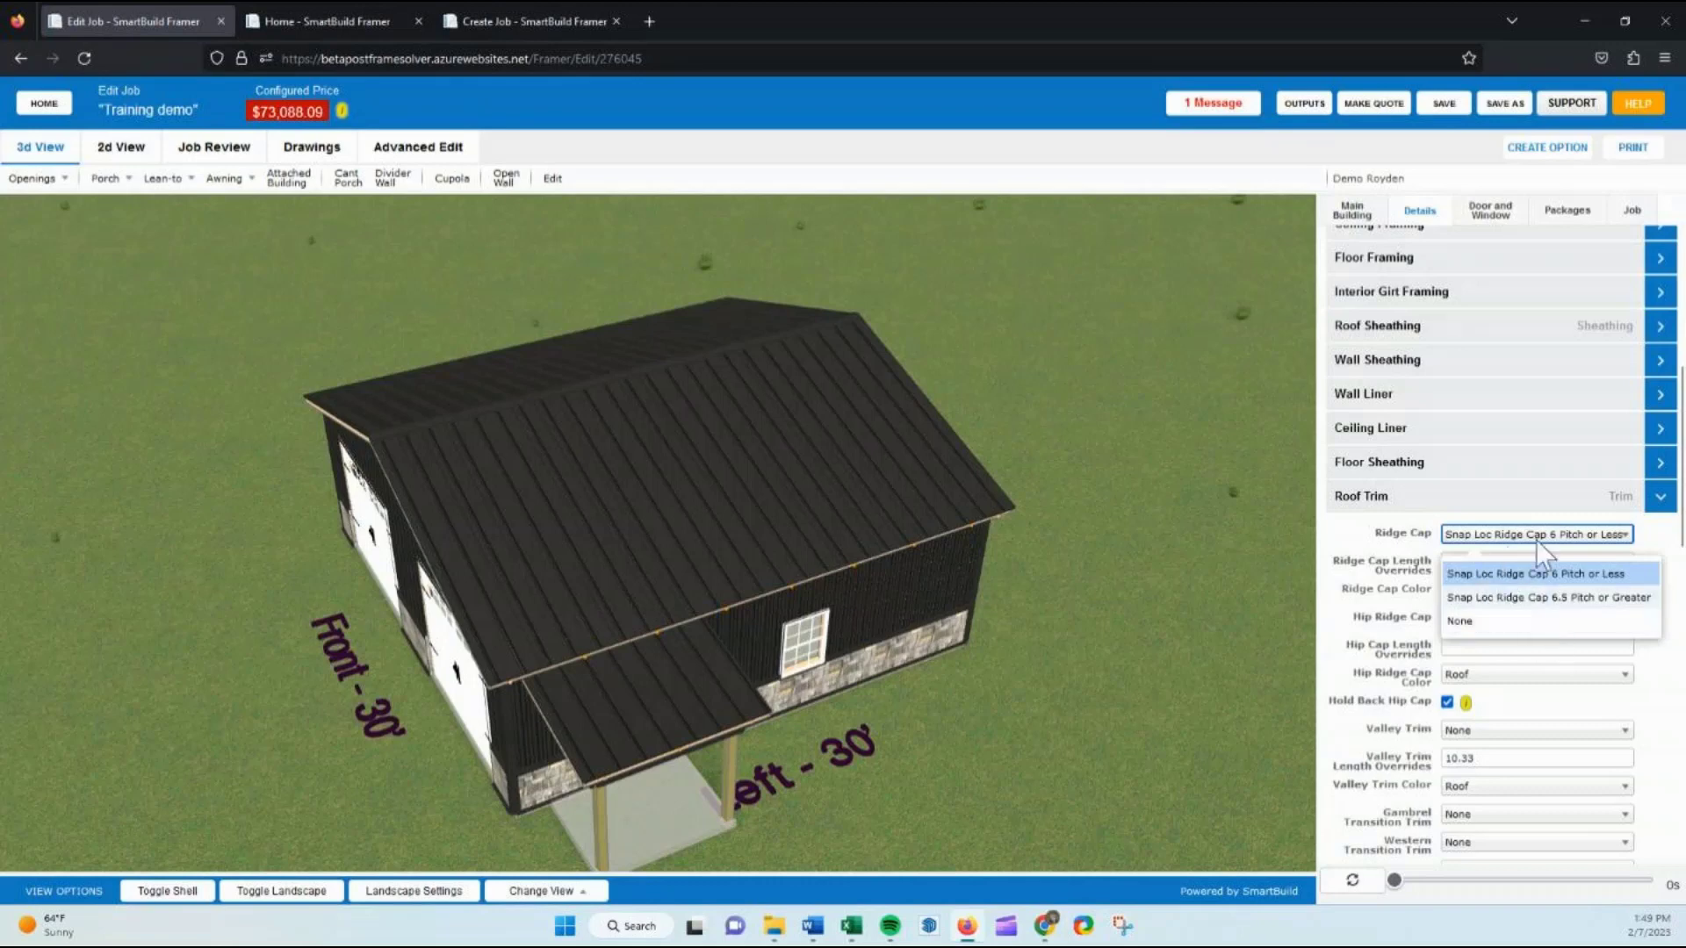
{"action": "left_click", "coordinate": [1472, 511]}
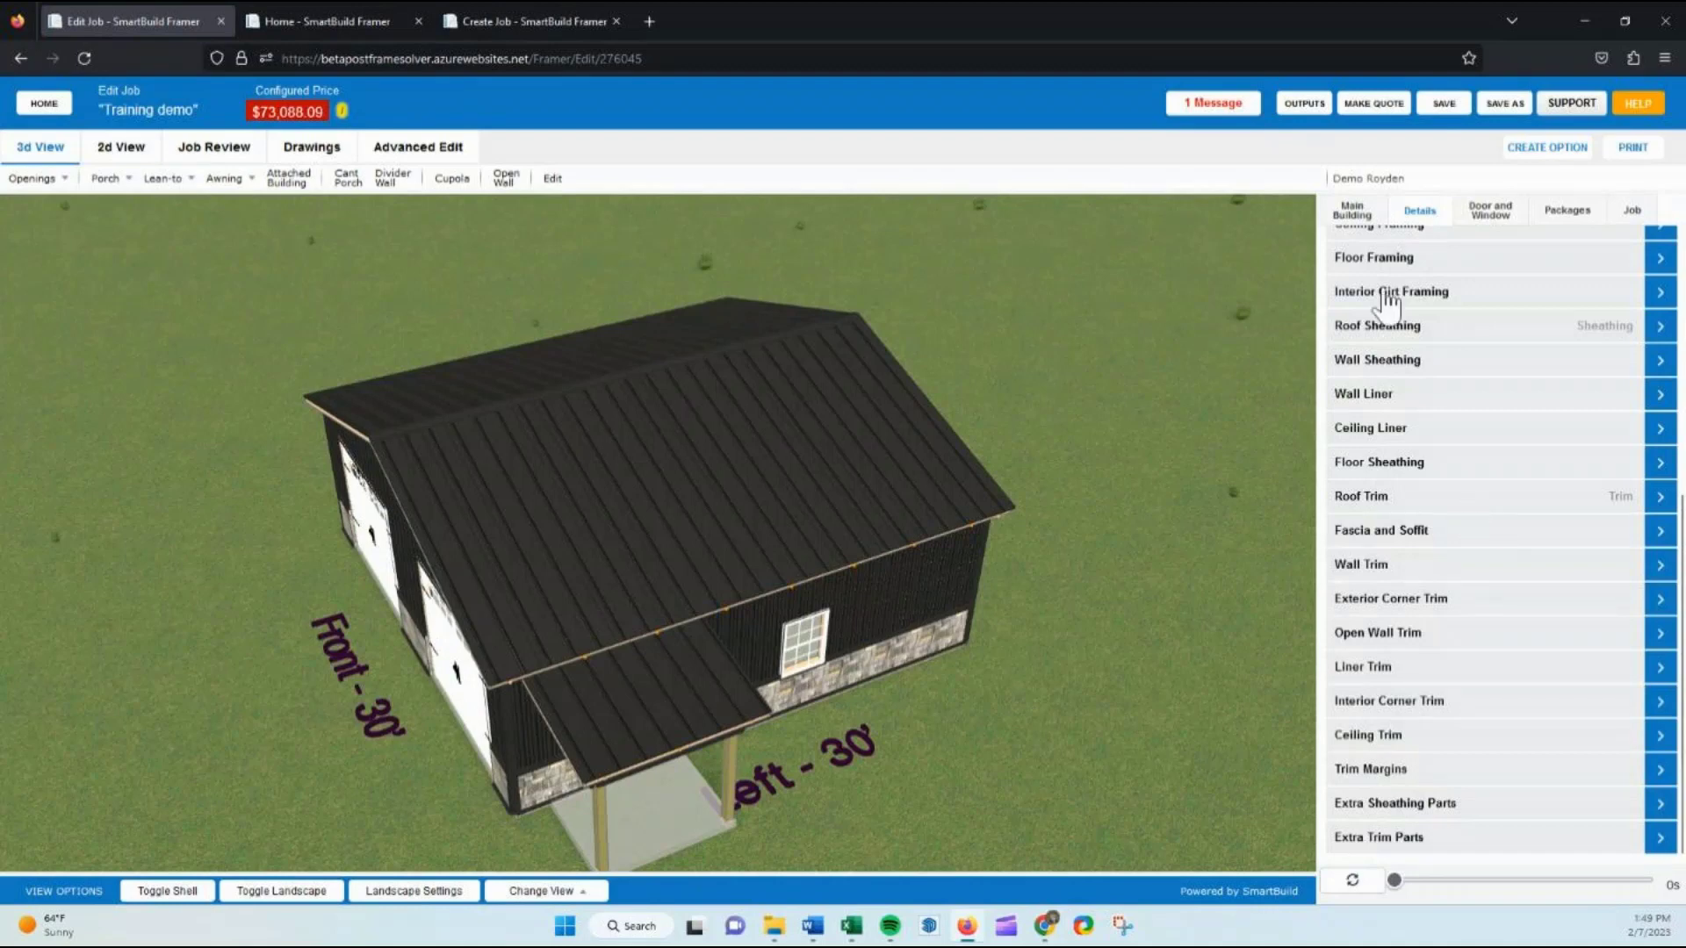
{"action": "left_click", "coordinate": [1353, 213]}
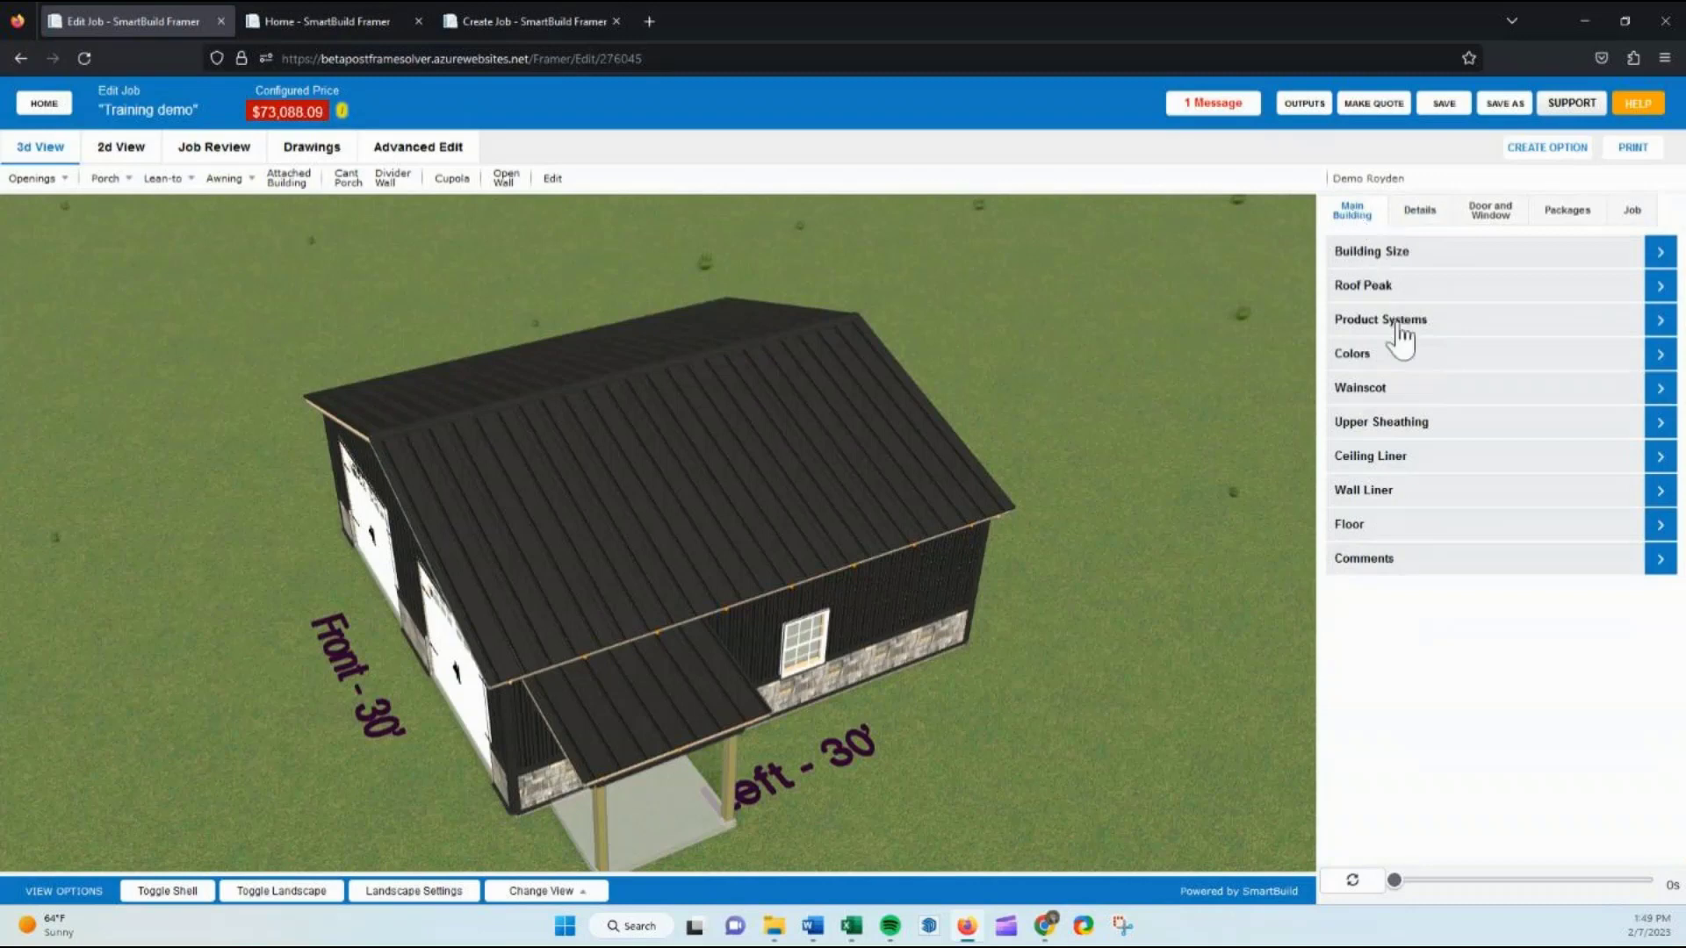
Review the roof sheathing settings in the details, including the roof material, and compare them with the main building's product systems
{"action": "left_click", "coordinate": [1416, 215]}
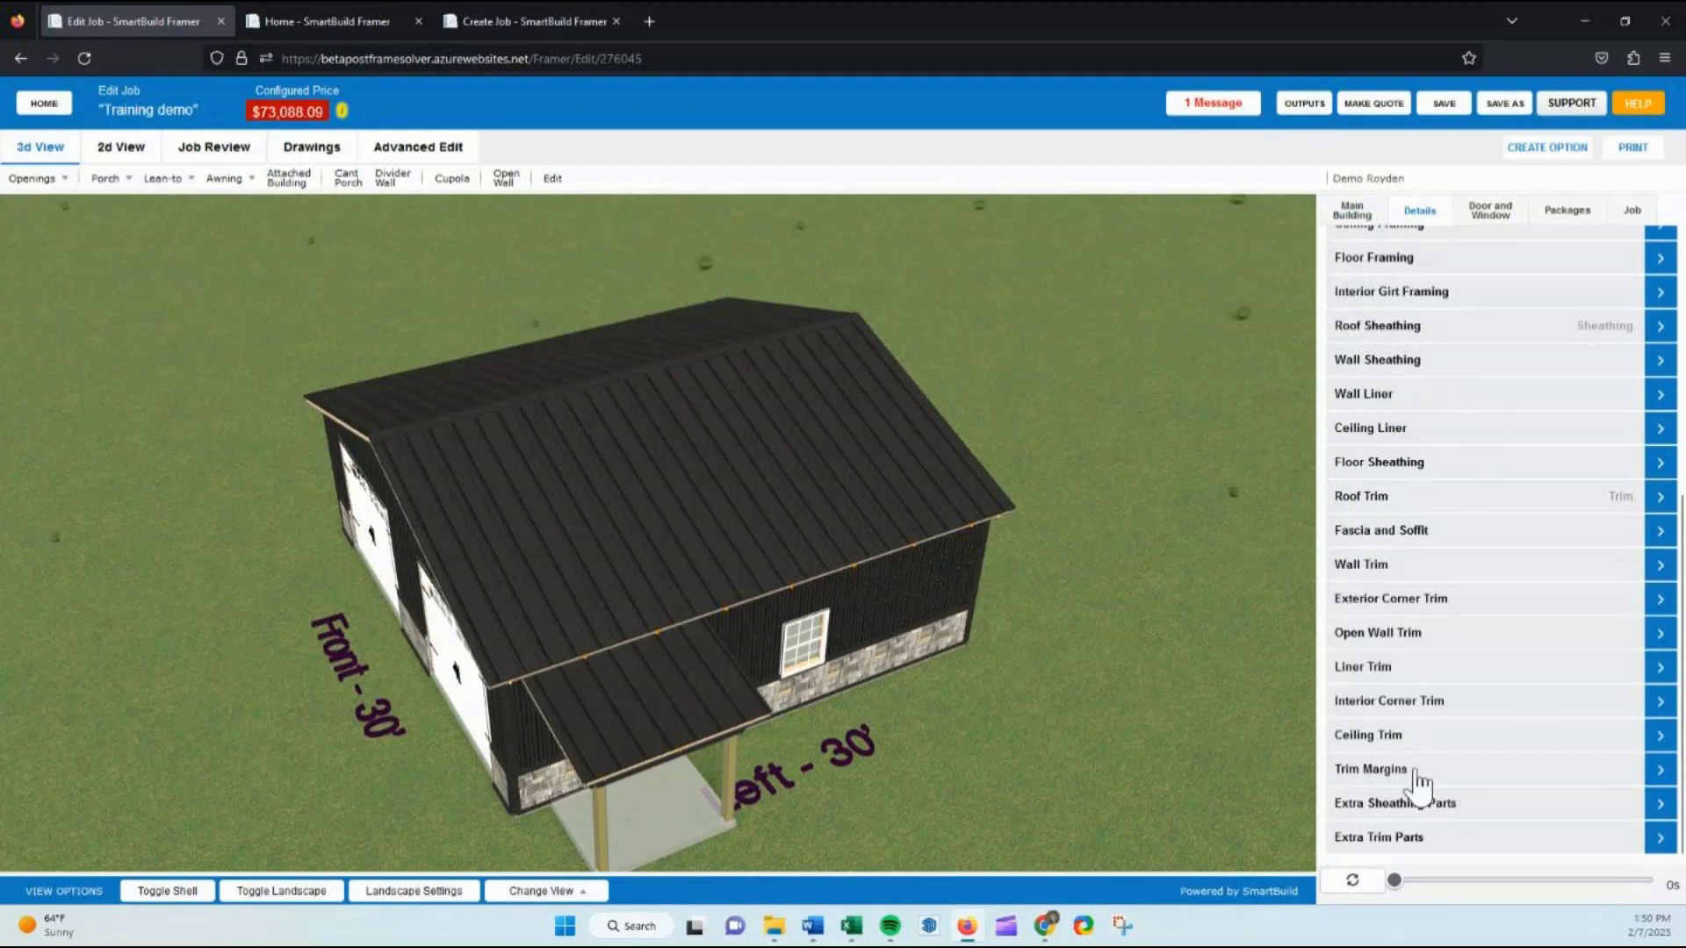
{"action": "left_click", "coordinate": [1396, 338]}
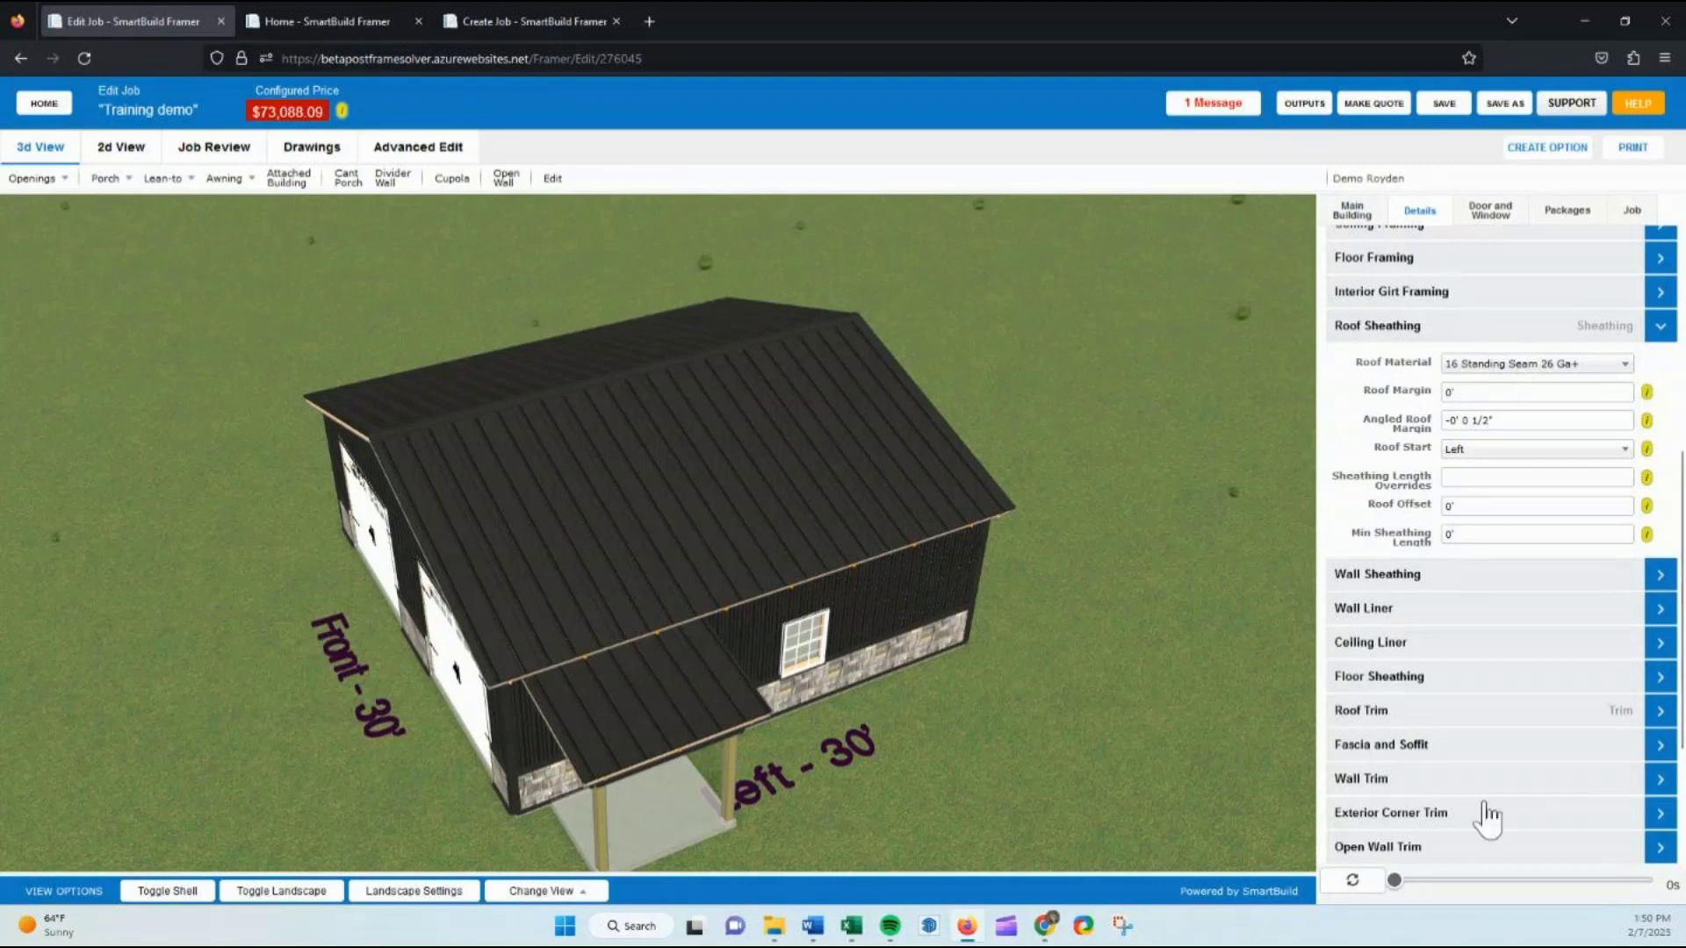
{"action": "left_click", "coordinate": [1431, 342]}
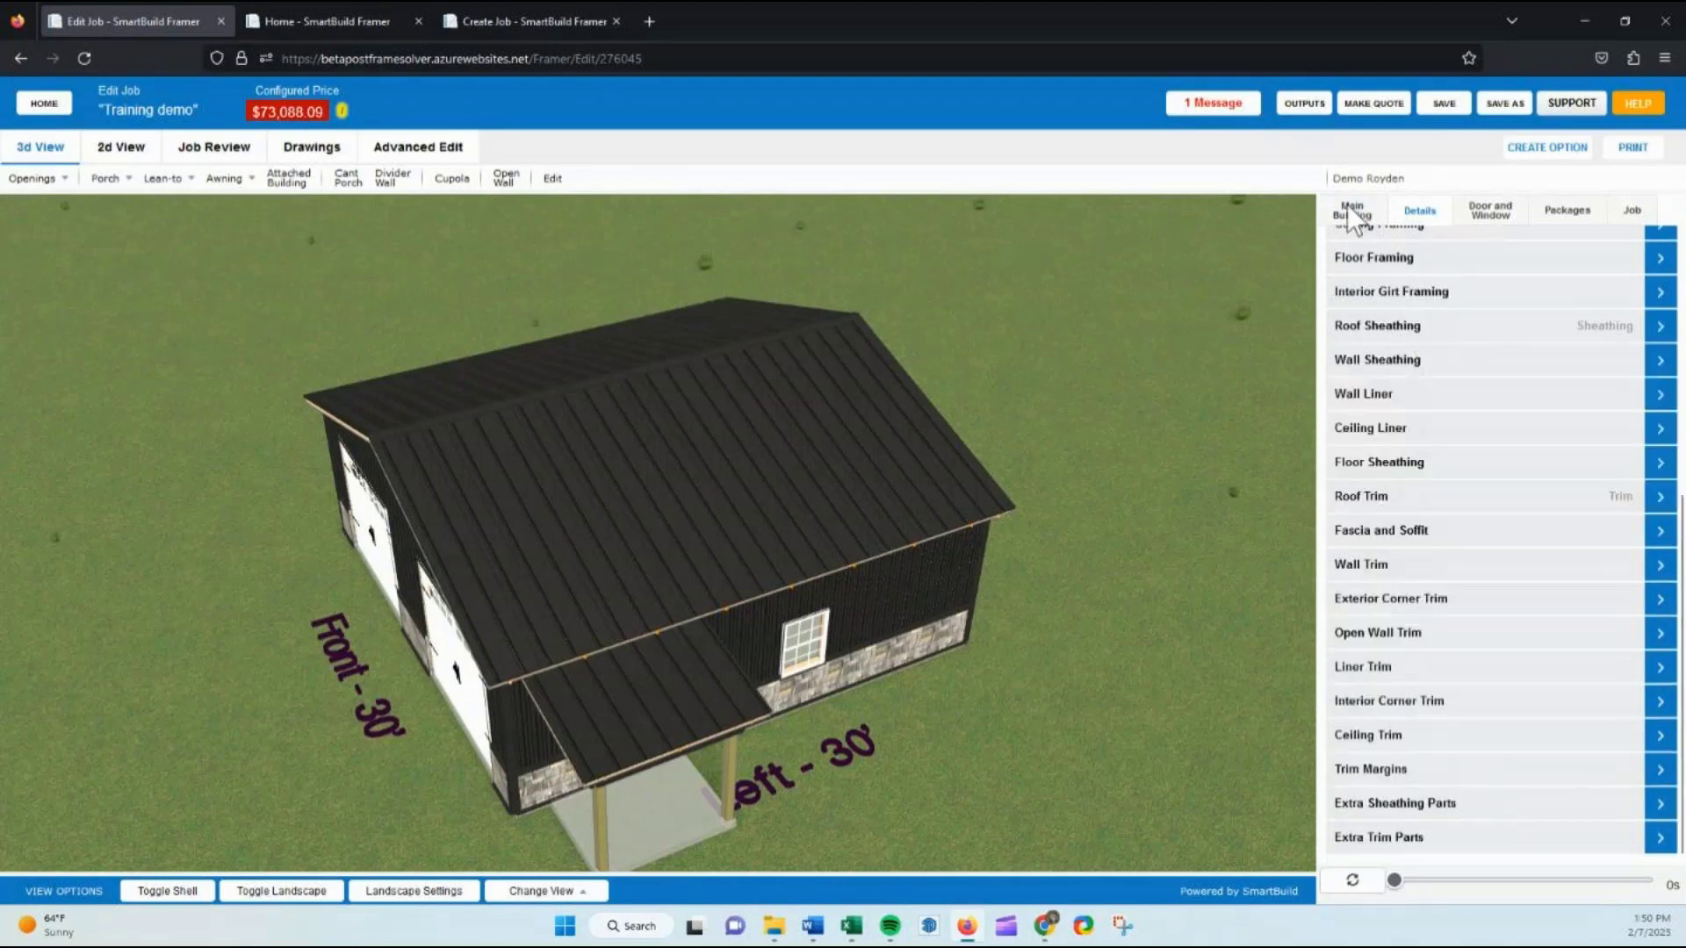
{"action": "left_click", "coordinate": [1352, 212]}
{"action": "left_click", "coordinate": [1385, 321]}
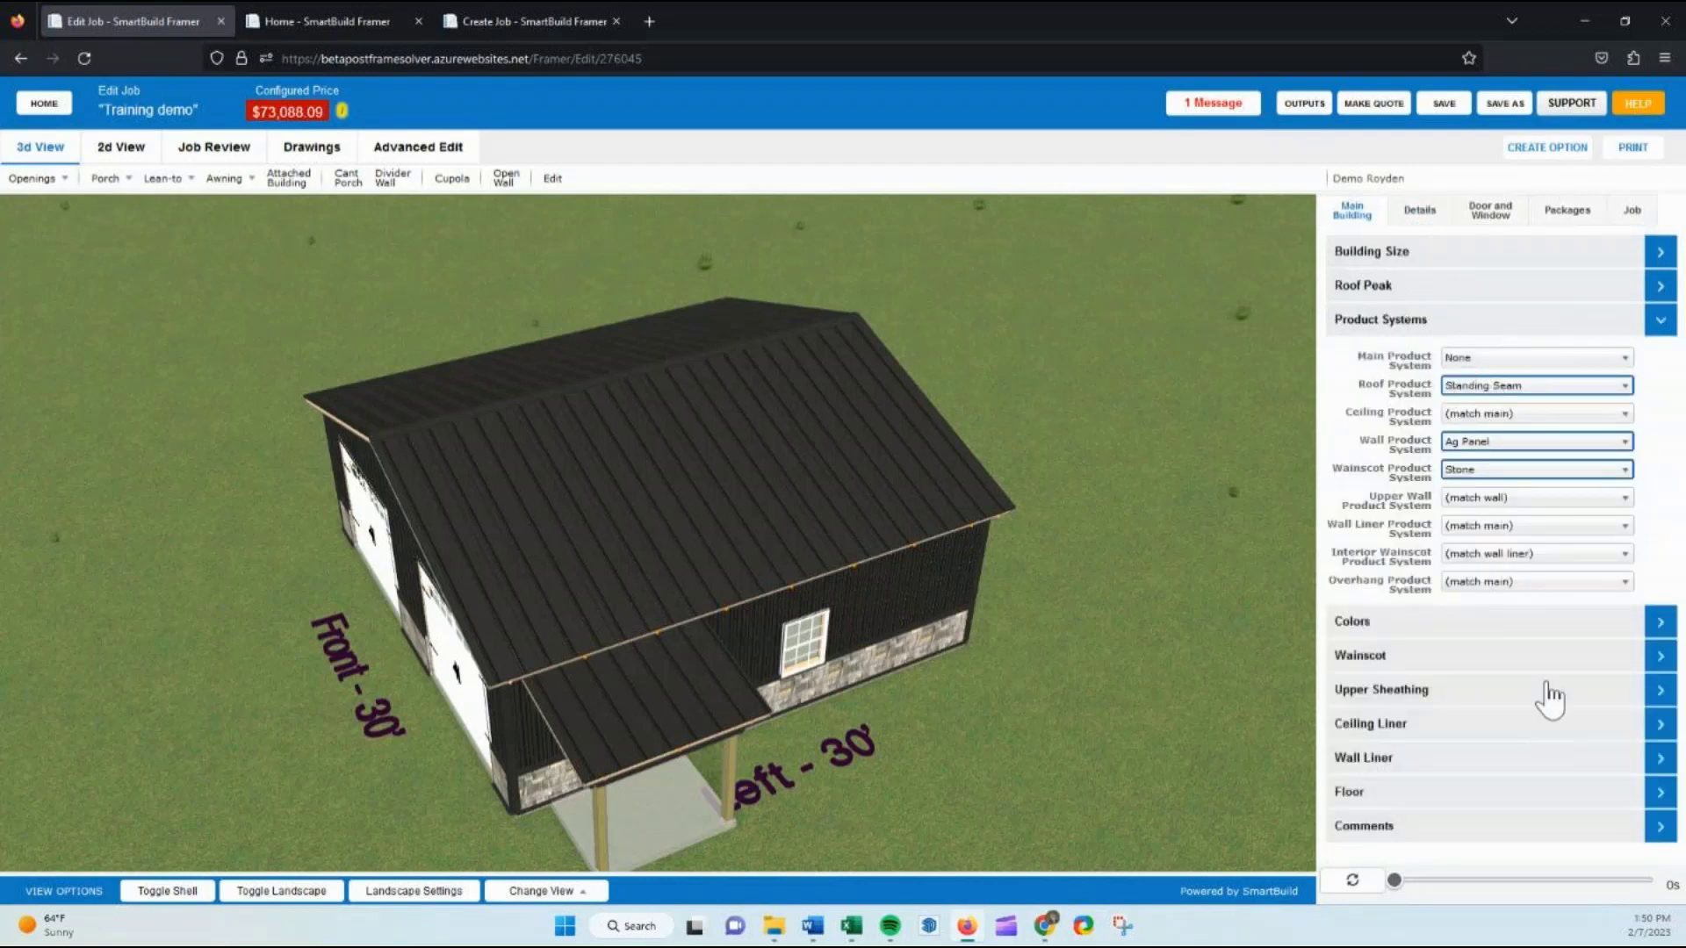
{"action": "left_click", "coordinate": [1433, 321]}
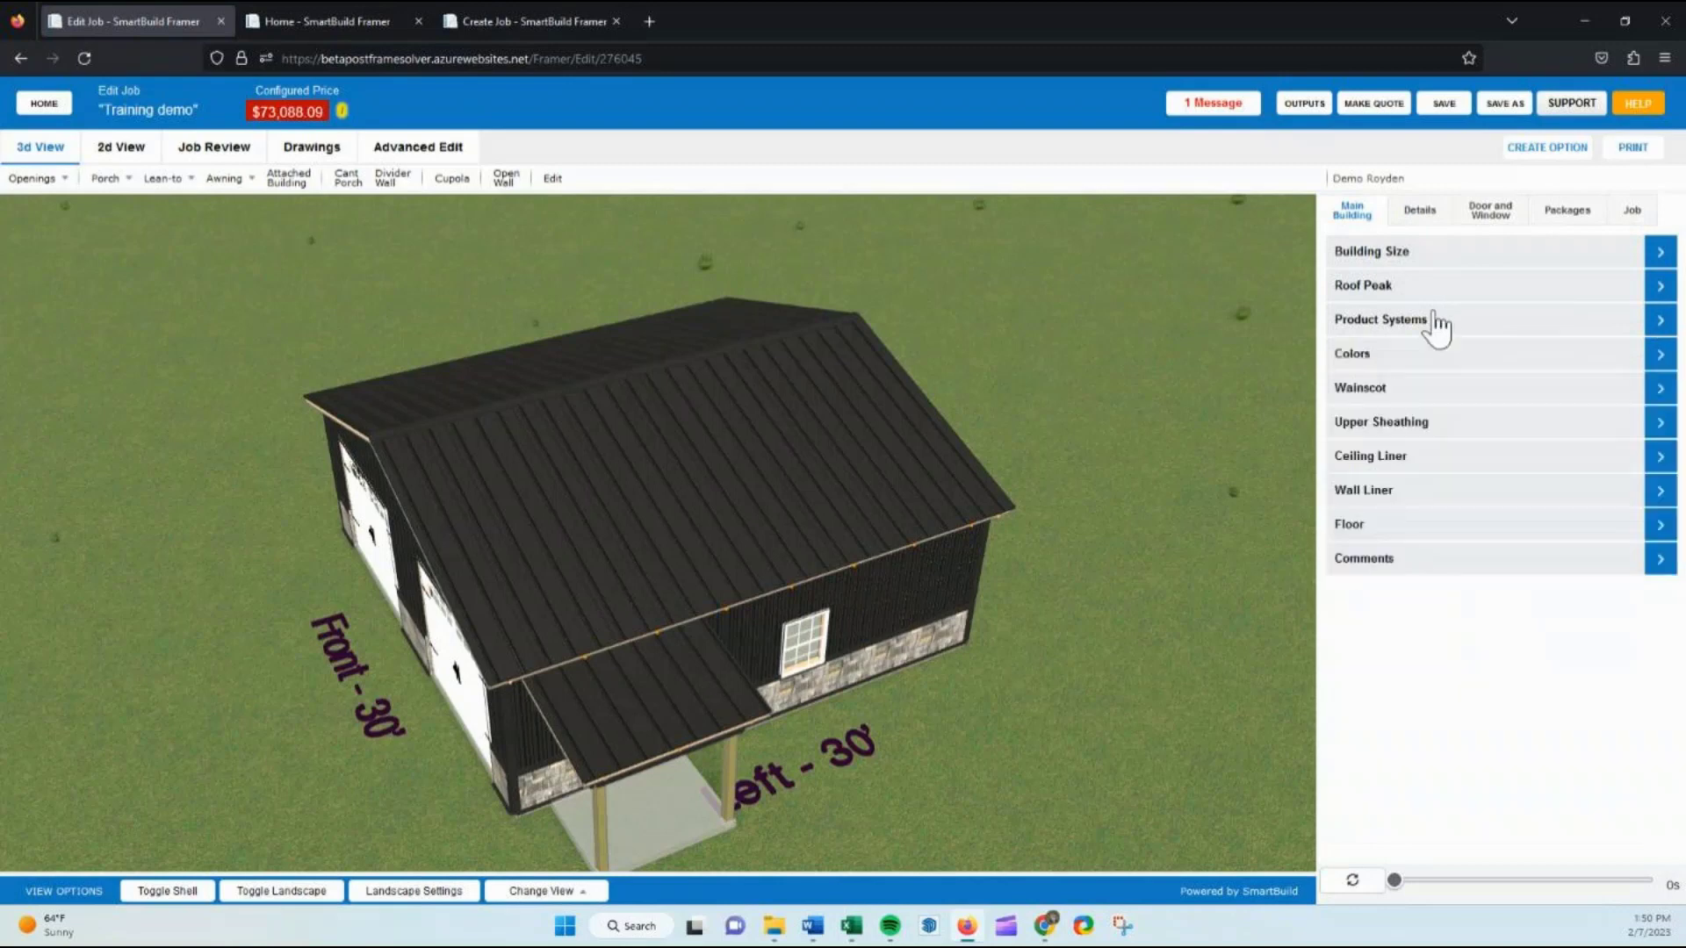
Recheck the pitch-dependent Snap Loc ridge cap choices in the roof trim details and return to the main building sections
{"action": "left_click", "coordinate": [1422, 211]}
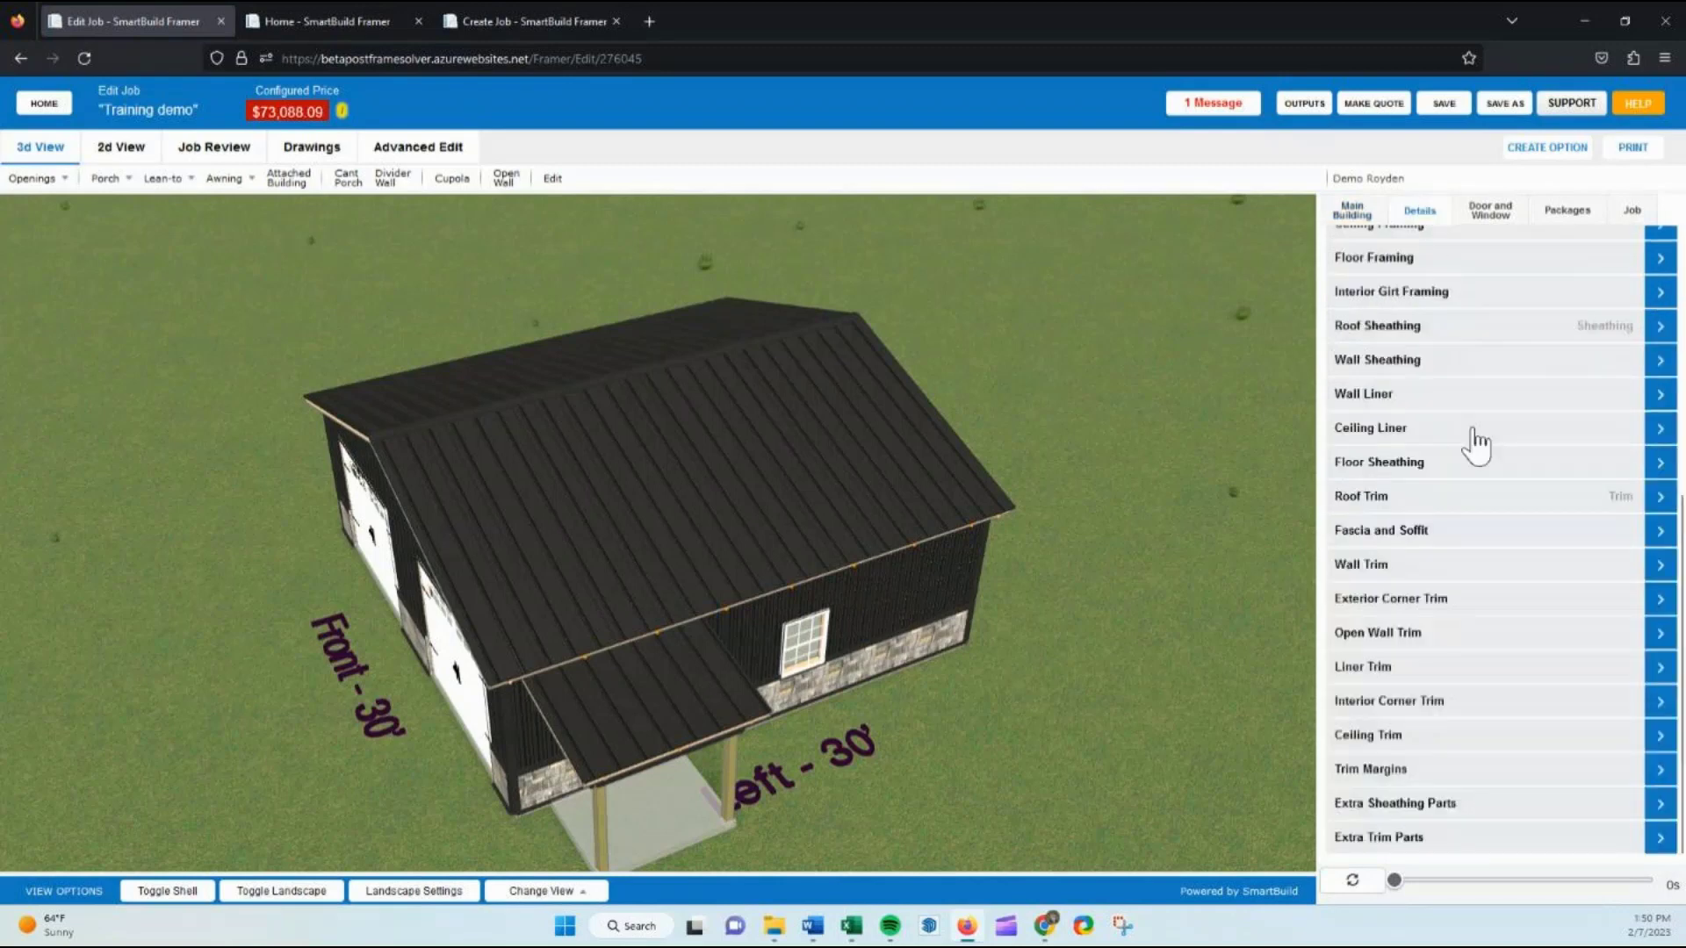
{"action": "left_click", "coordinate": [1421, 497]}
{"action": "left_click", "coordinate": [1505, 532]}
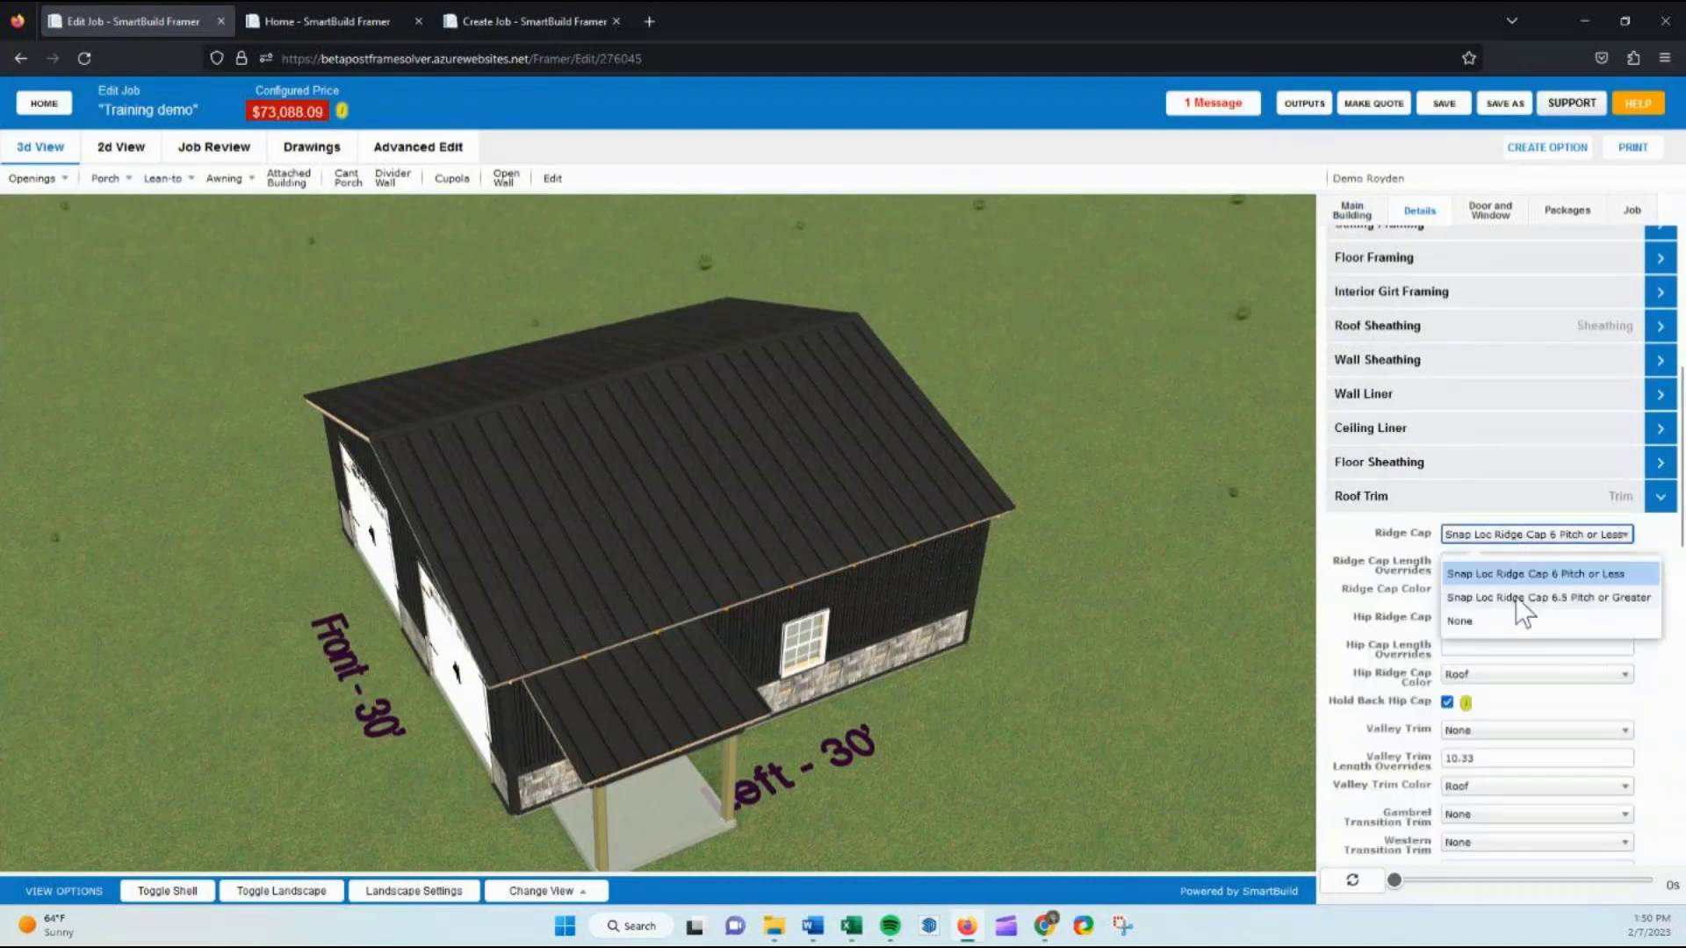
{"action": "left_click", "coordinate": [1419, 485]}
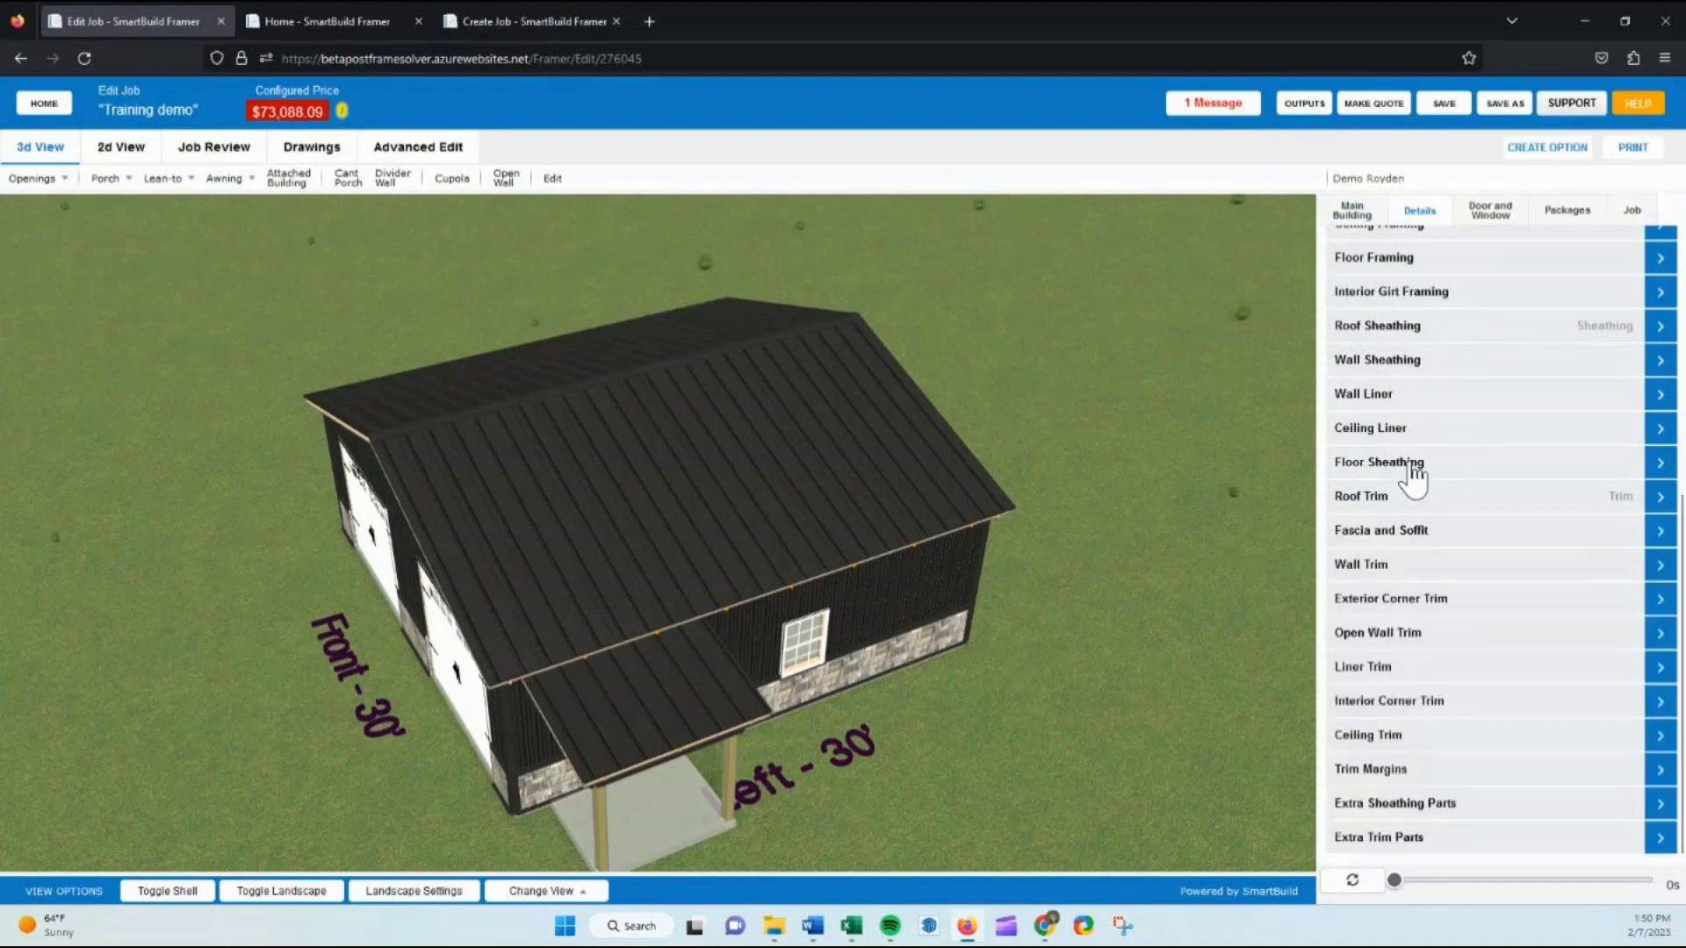
{"action": "left_click", "coordinate": [1351, 211]}
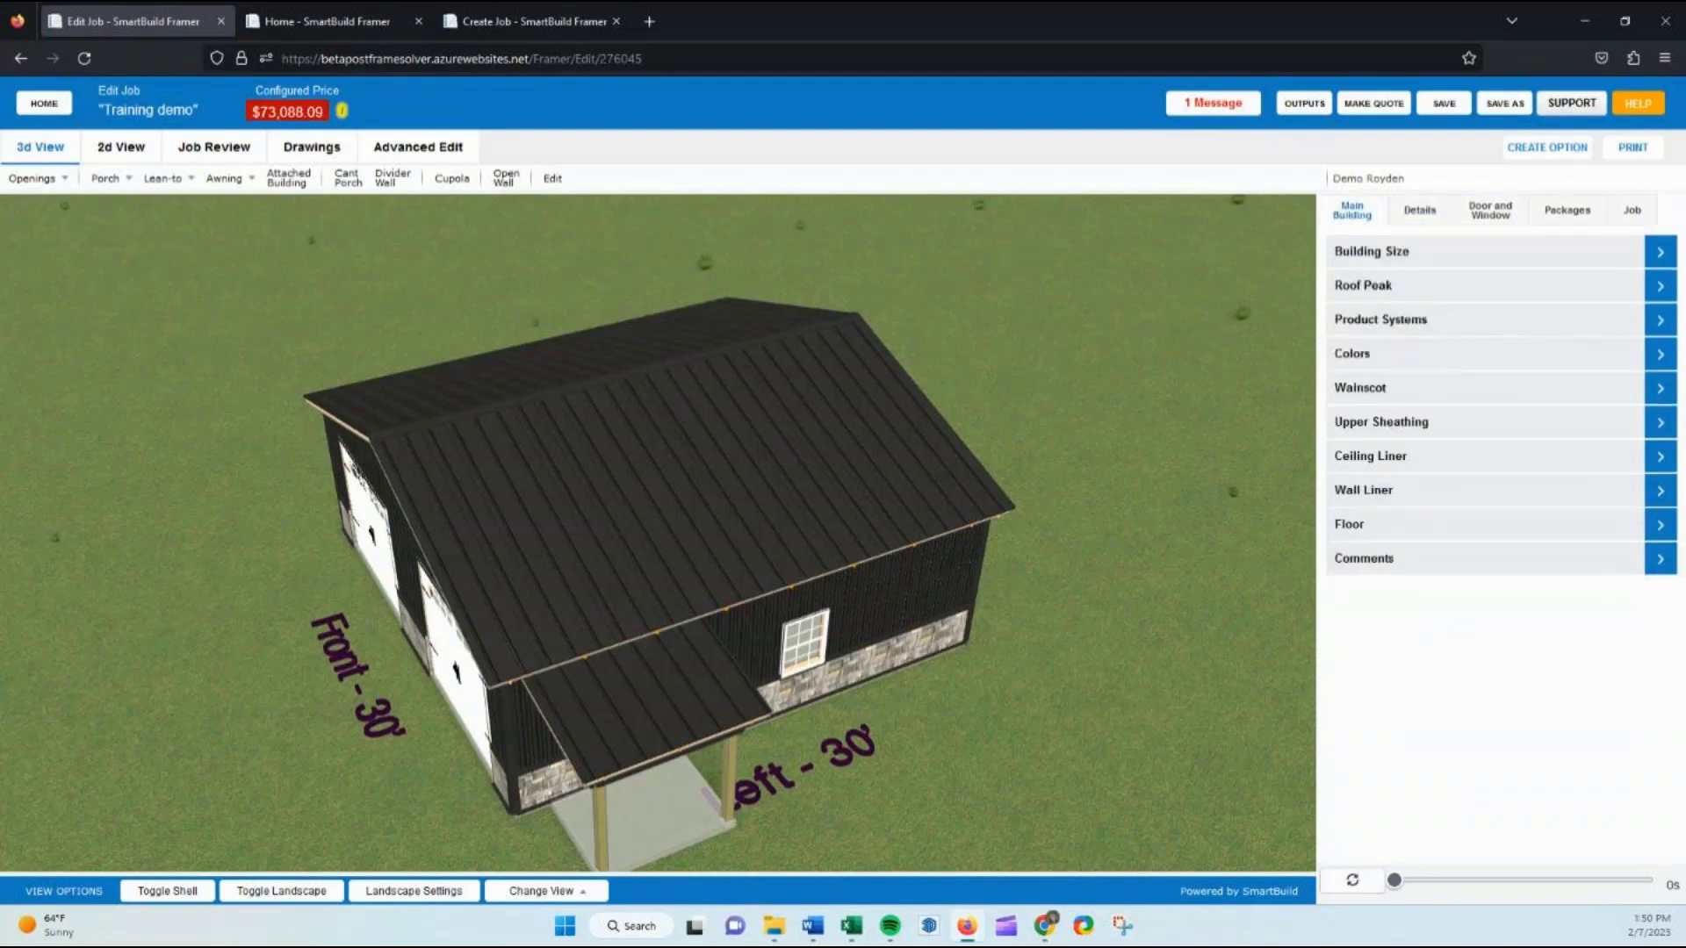
Inspect the building from its Left and Back walls and review its product systems and detail sections
{"action": "key", "text": "alt+Tab"}
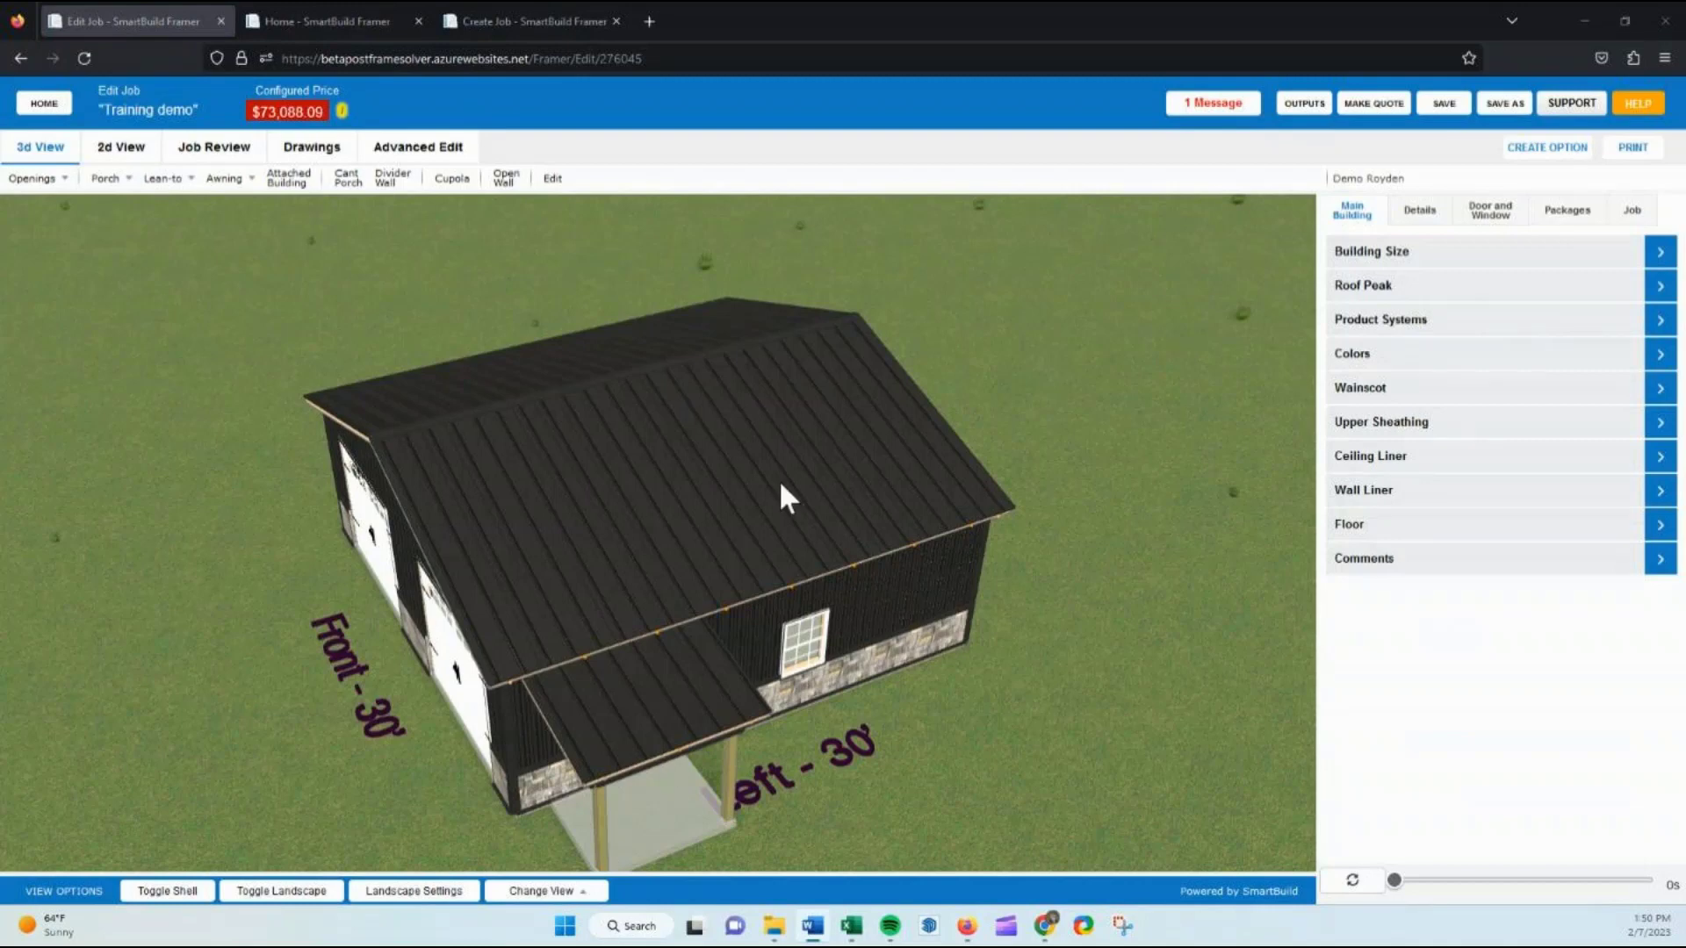
{"action": "left_click_drag", "start_coordinate": [727, 456], "coordinate": [595, 427]}
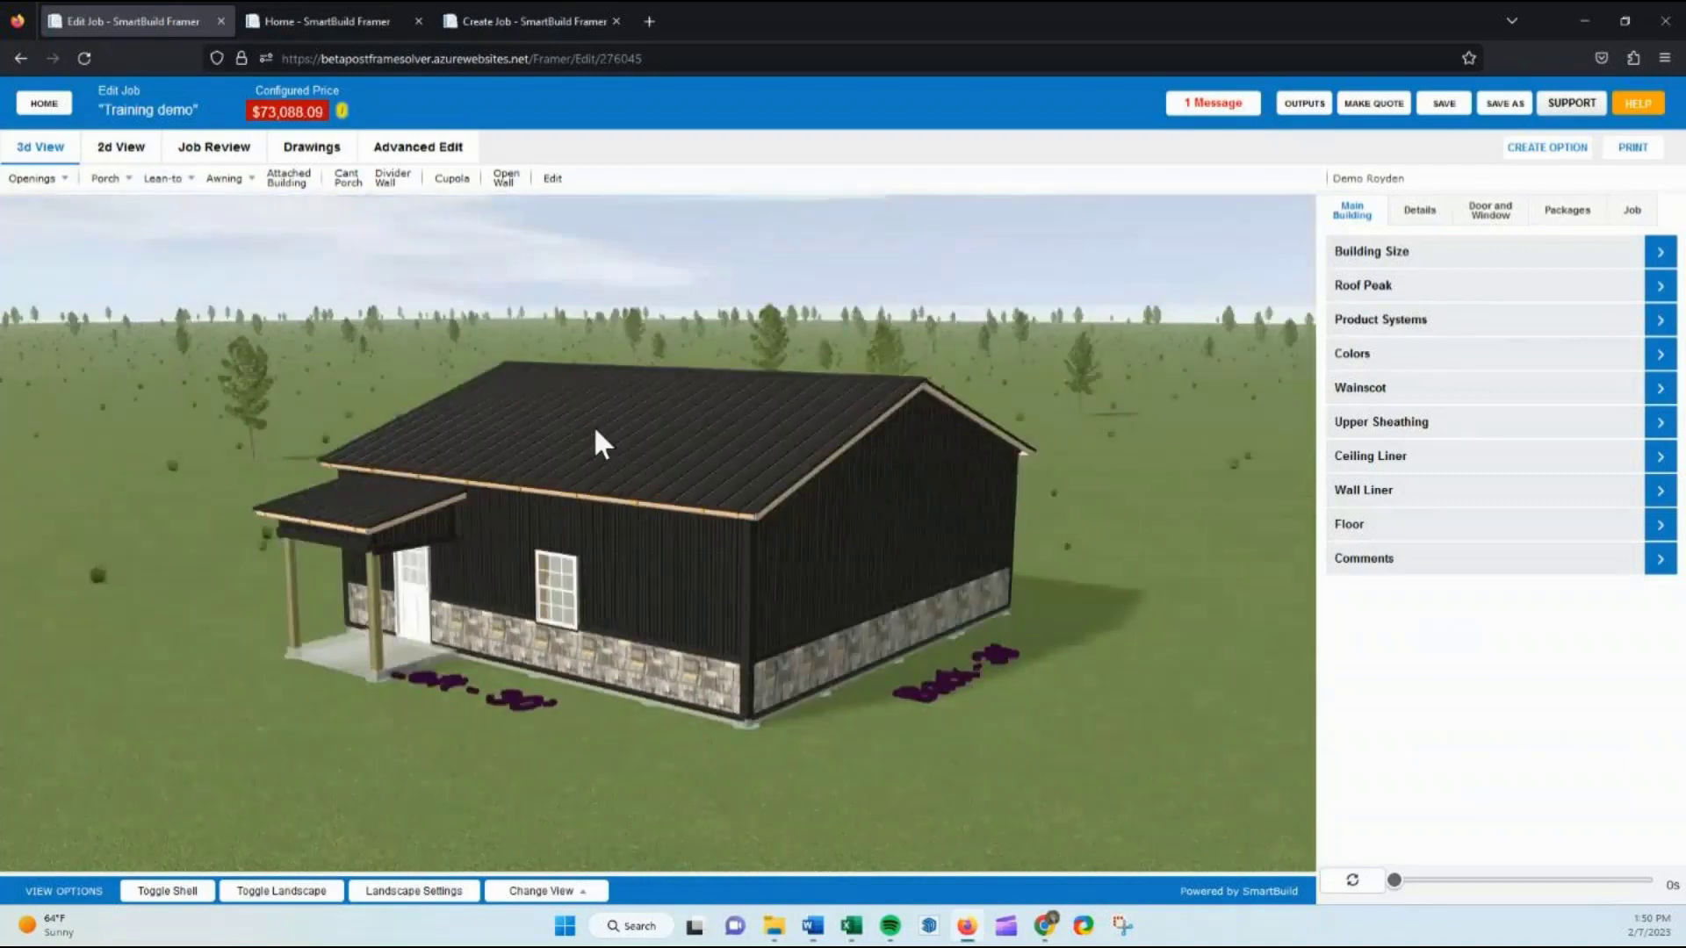
{"action": "left_click", "coordinate": [1394, 329]}
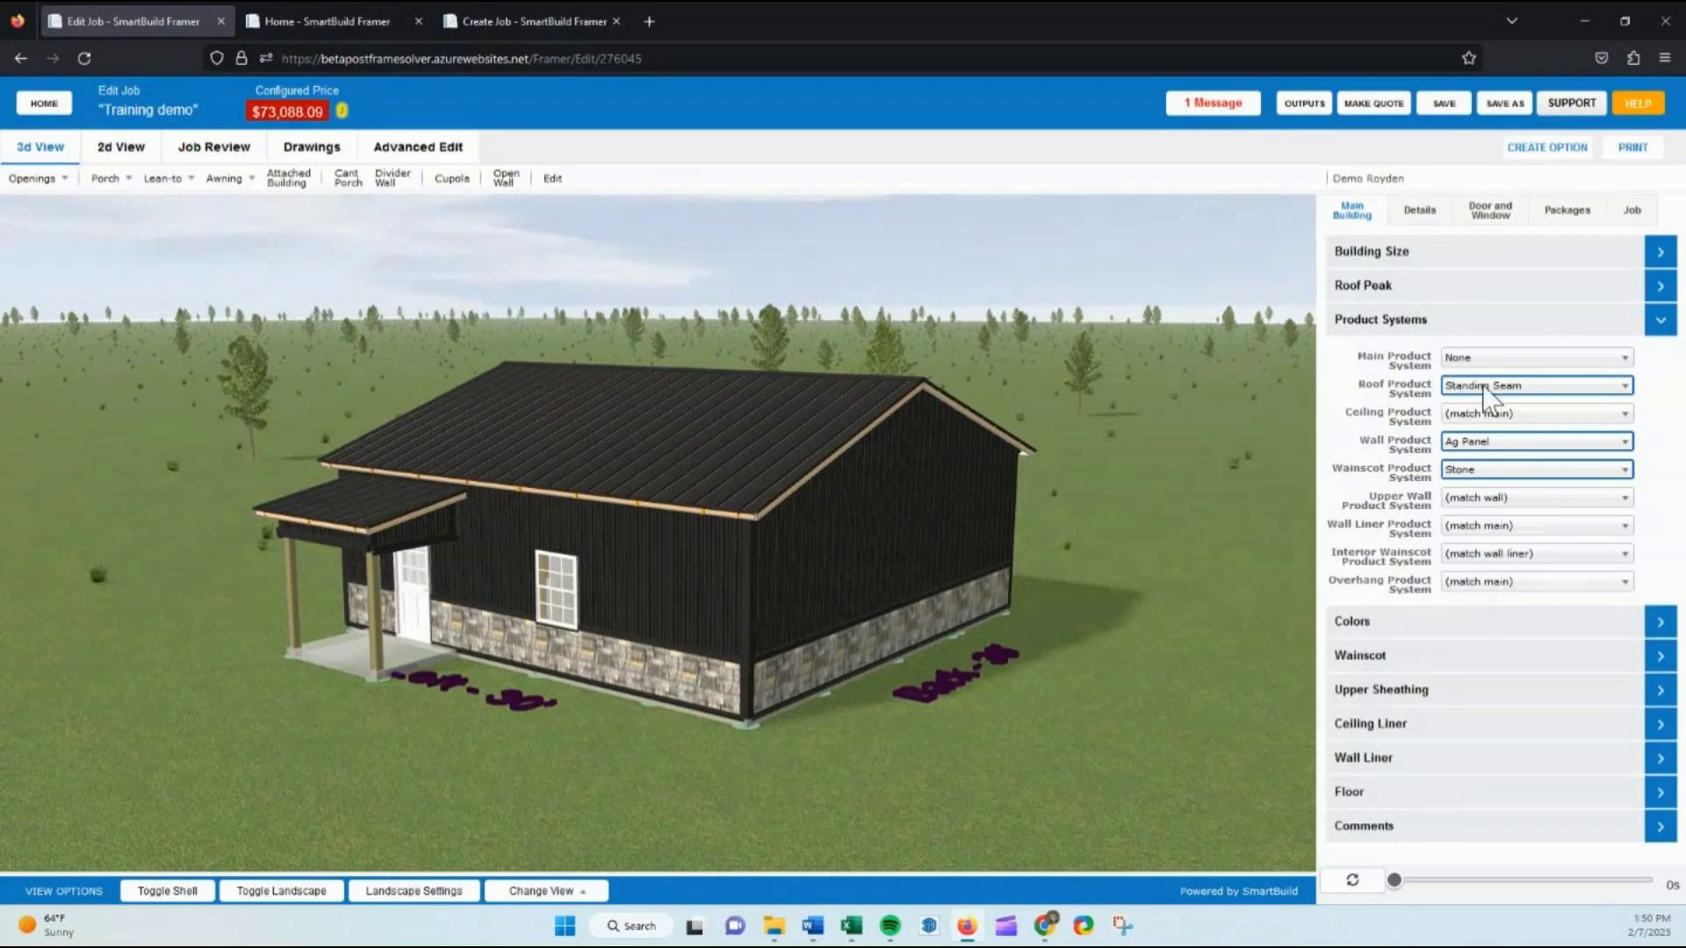
{"action": "left_click", "coordinate": [1420, 211]}
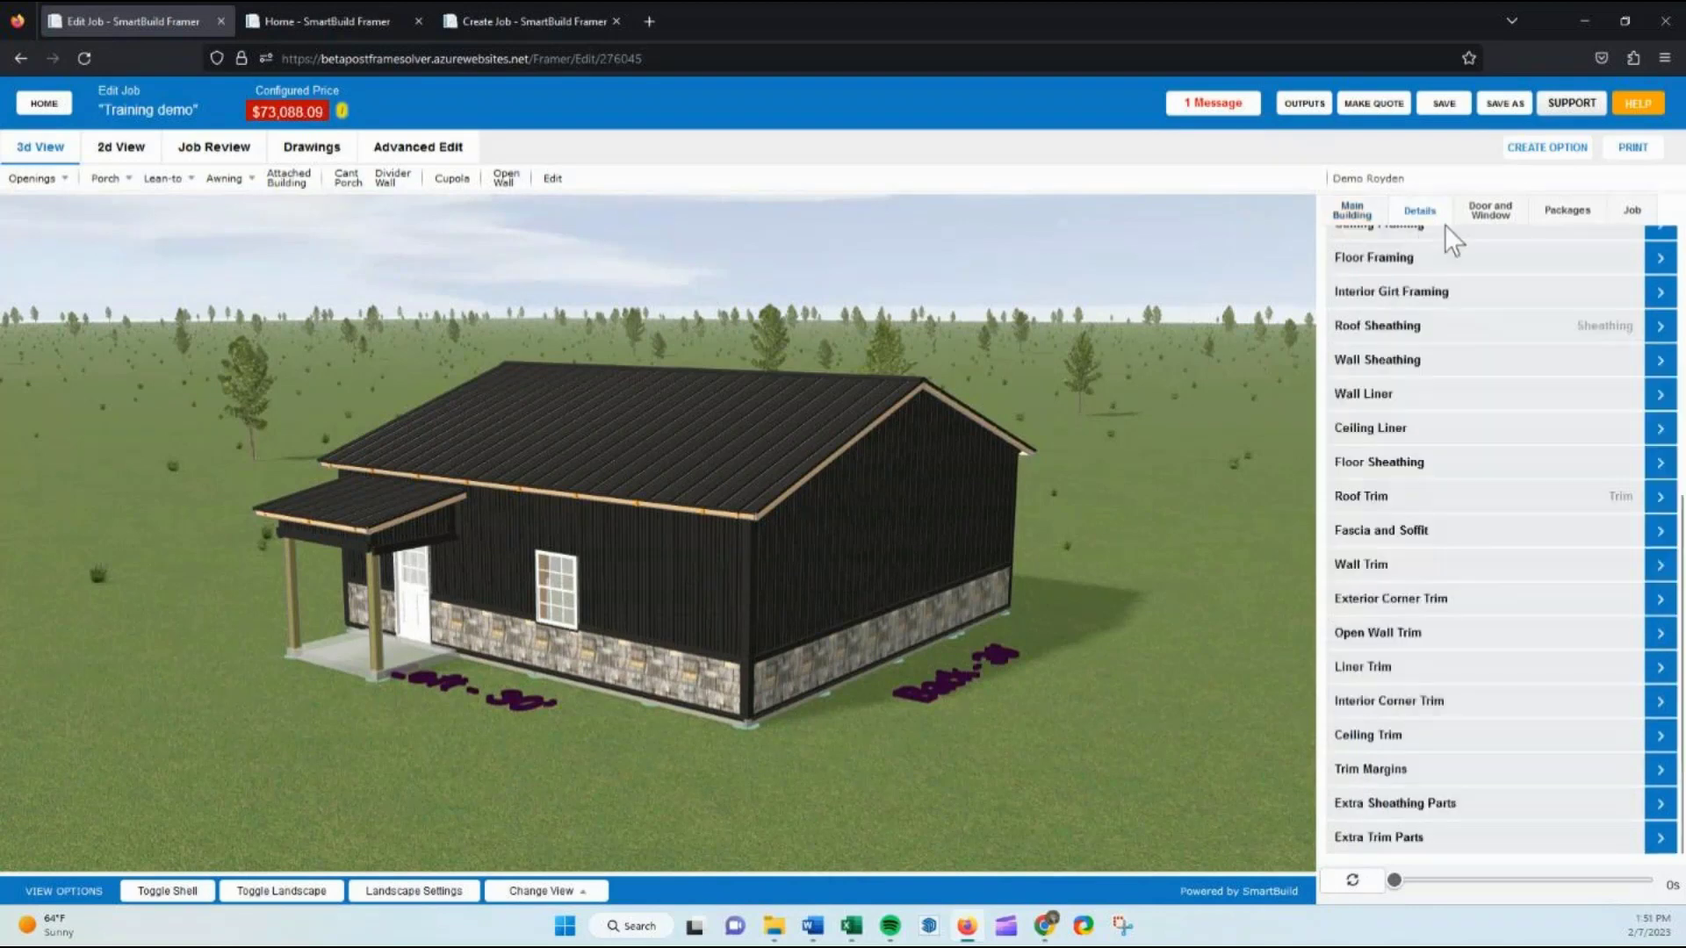
Examine the Wall - Solid Decking and Roof Insulation options among the packages and return to the main building's product systems
{"action": "left_click", "coordinate": [1562, 209]}
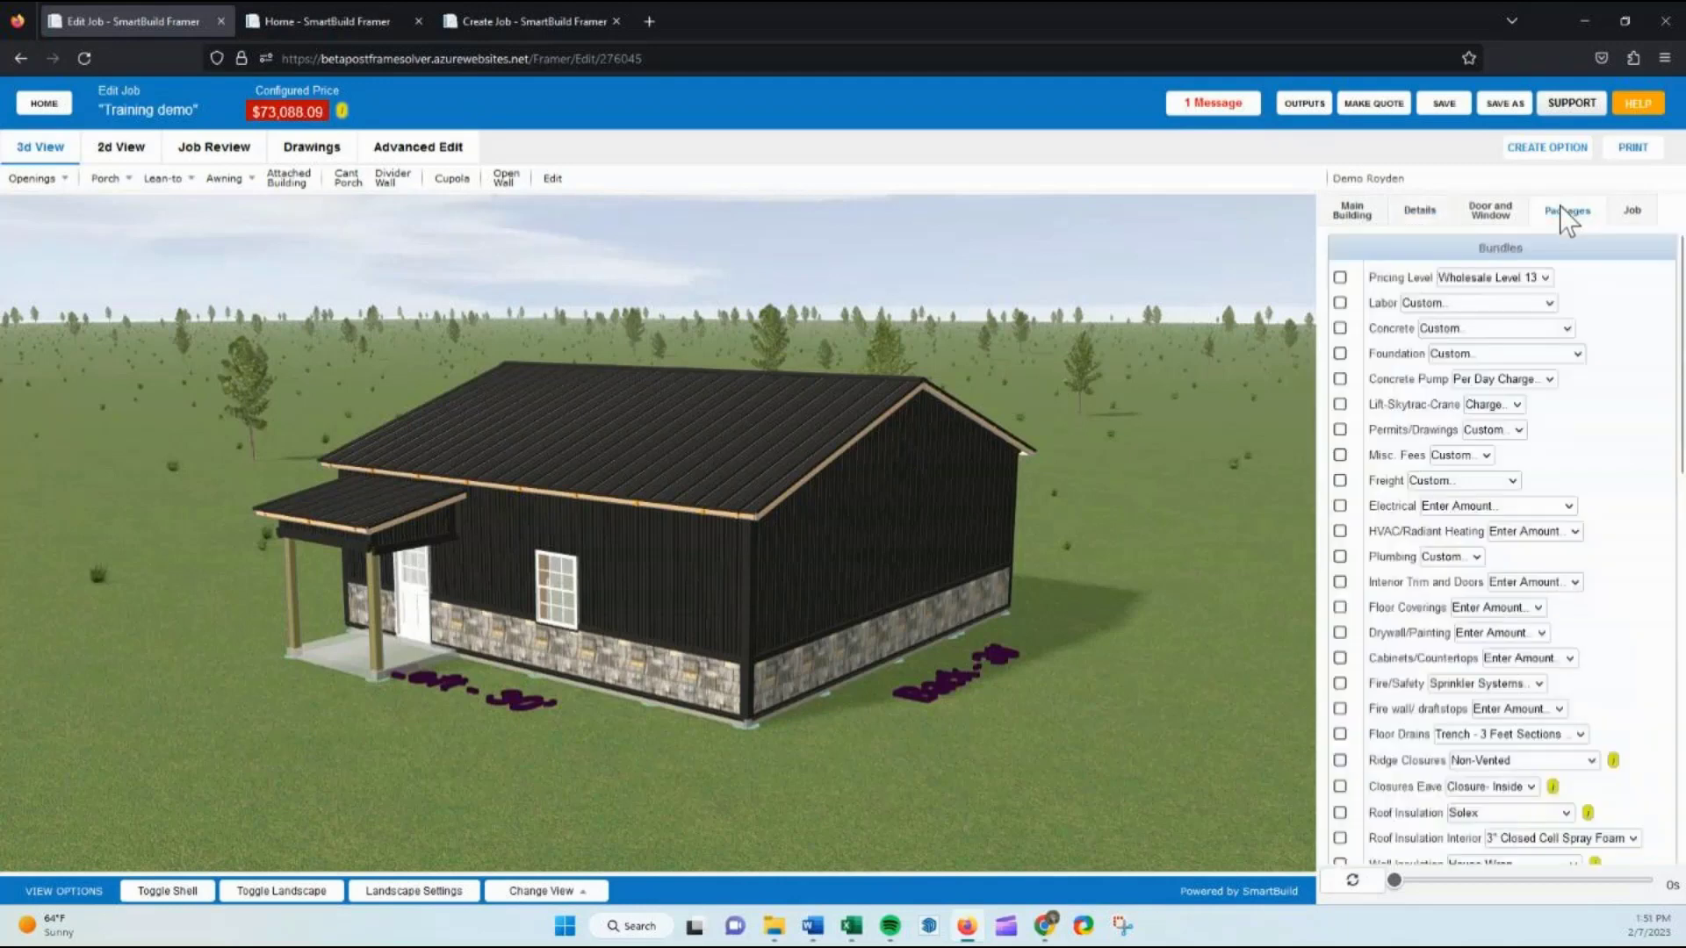
{"action": "scroll", "coordinate": [1483, 543], "scroll_direction": "down", "scroll_amount": 5}
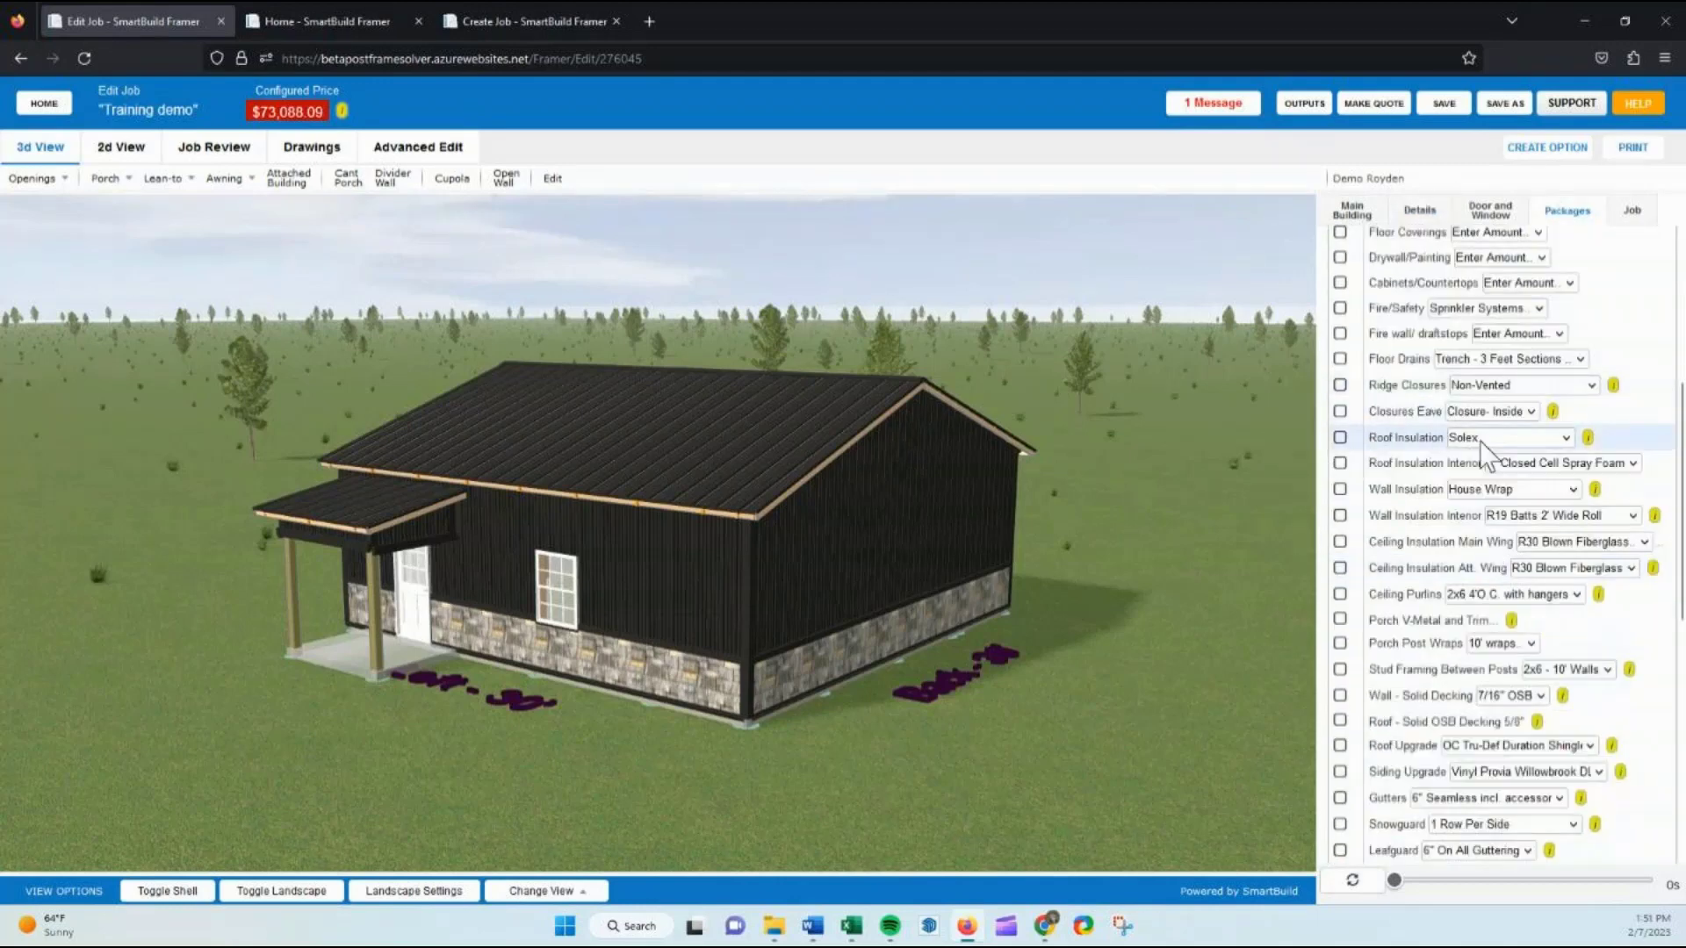
{"action": "scroll", "coordinate": [1501, 626], "scroll_direction": "down", "scroll_amount": 2}
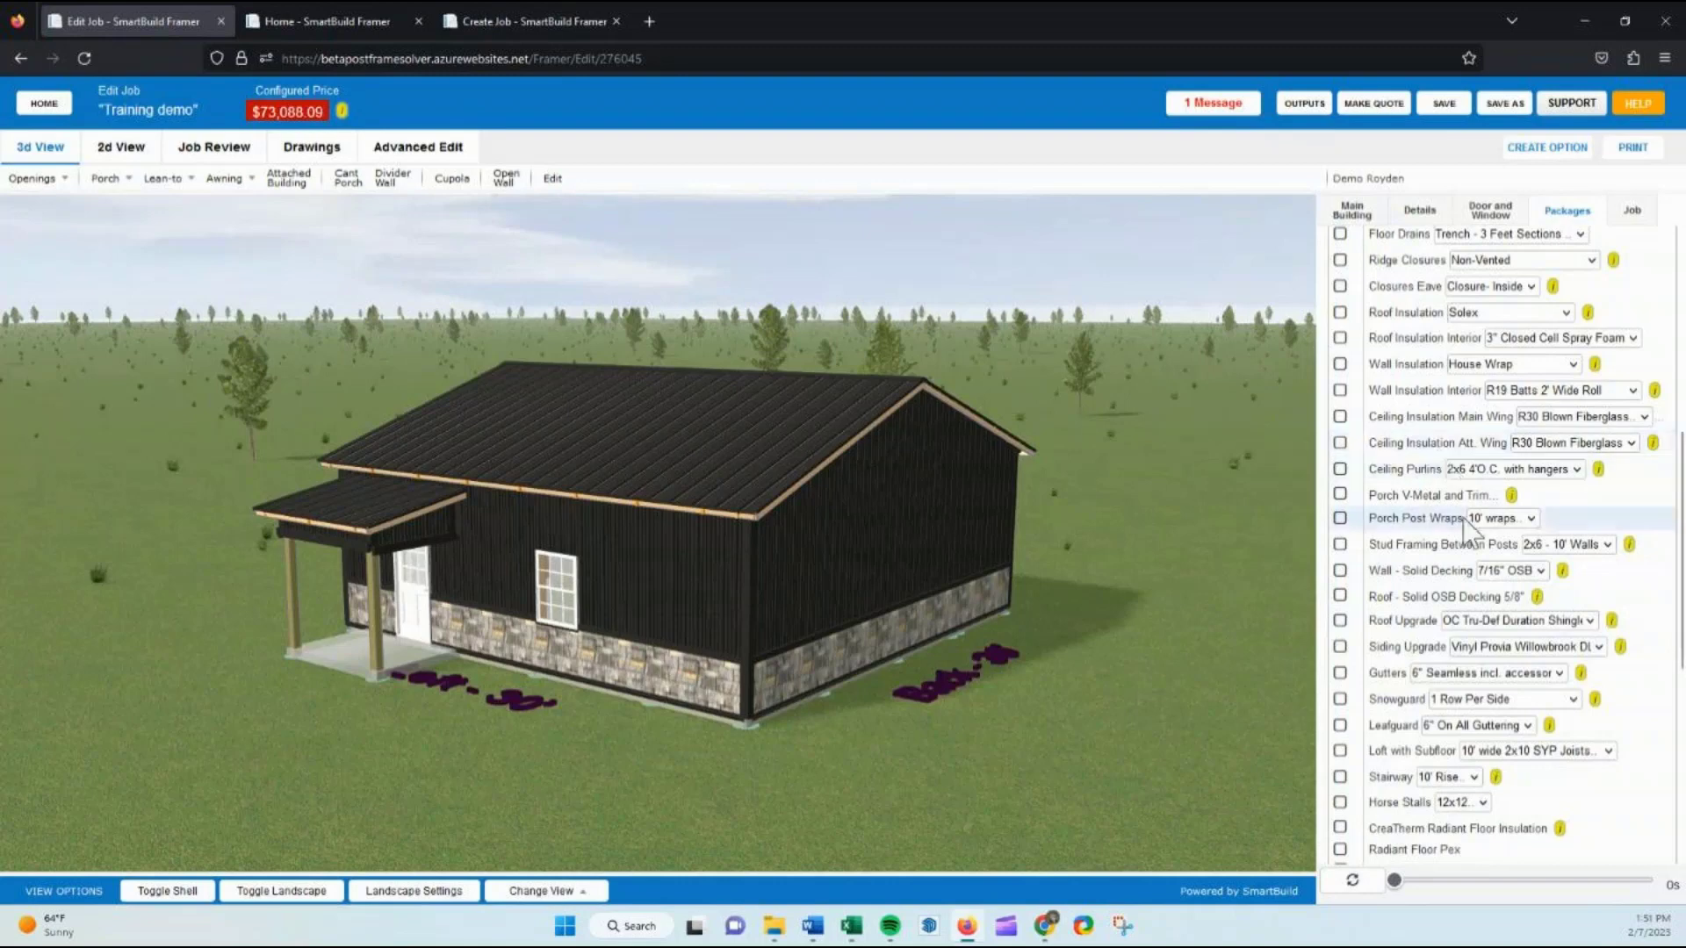
{"action": "left_click", "coordinate": [1500, 573]}
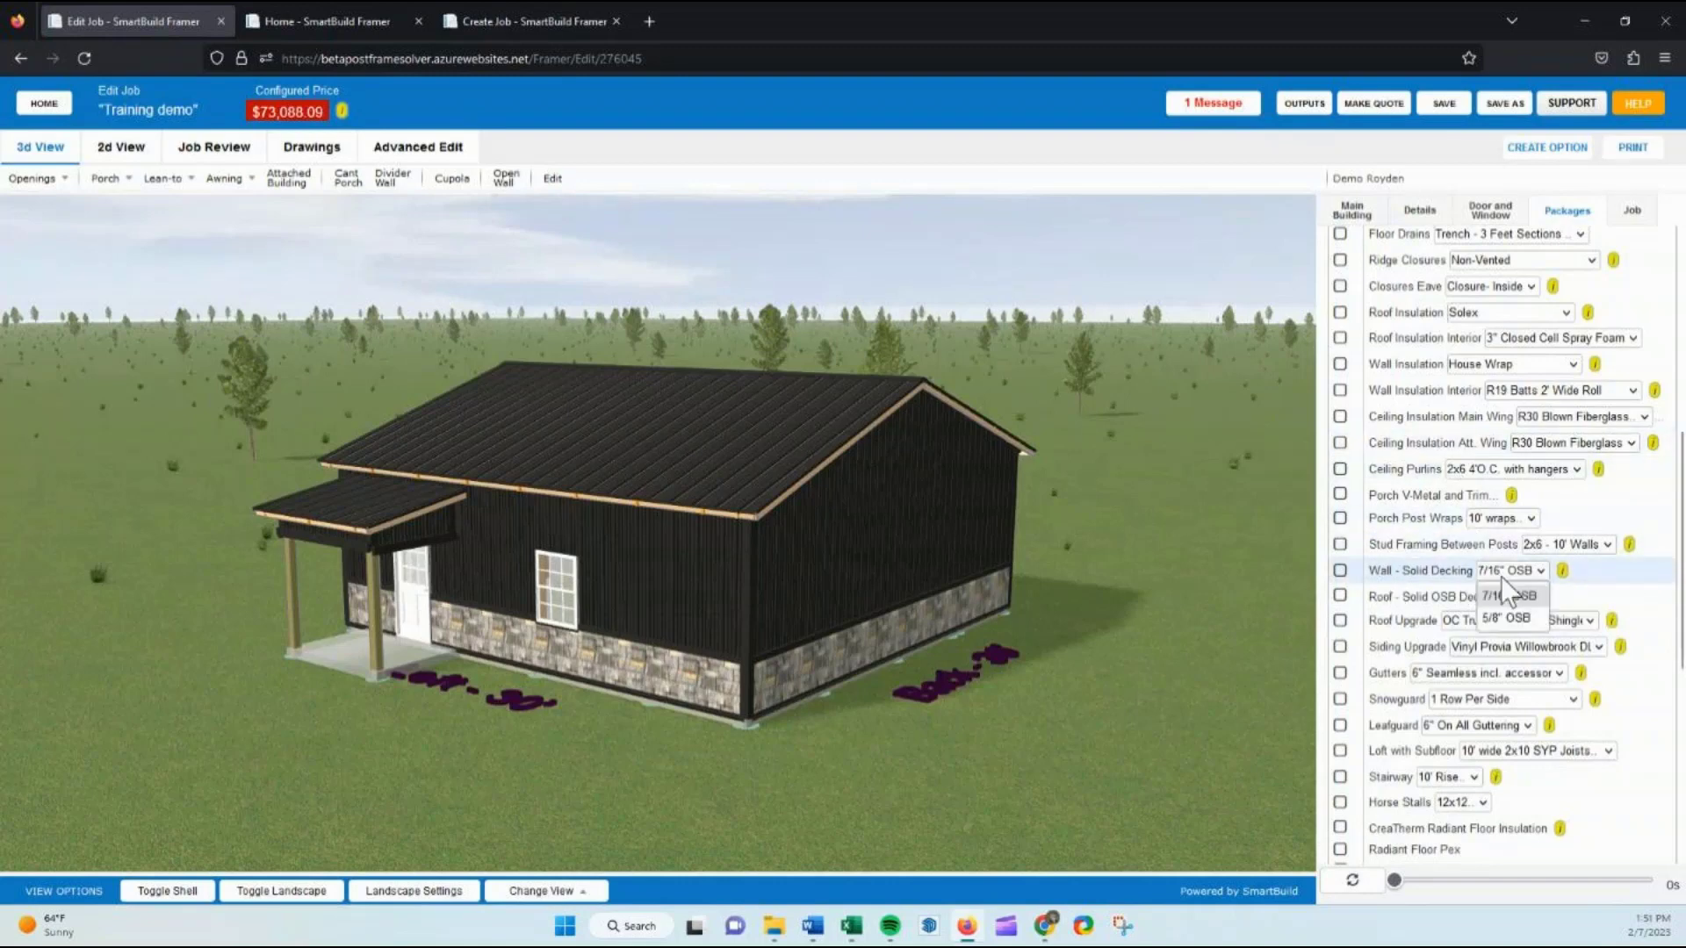
{"action": "left_click", "coordinate": [1450, 584]}
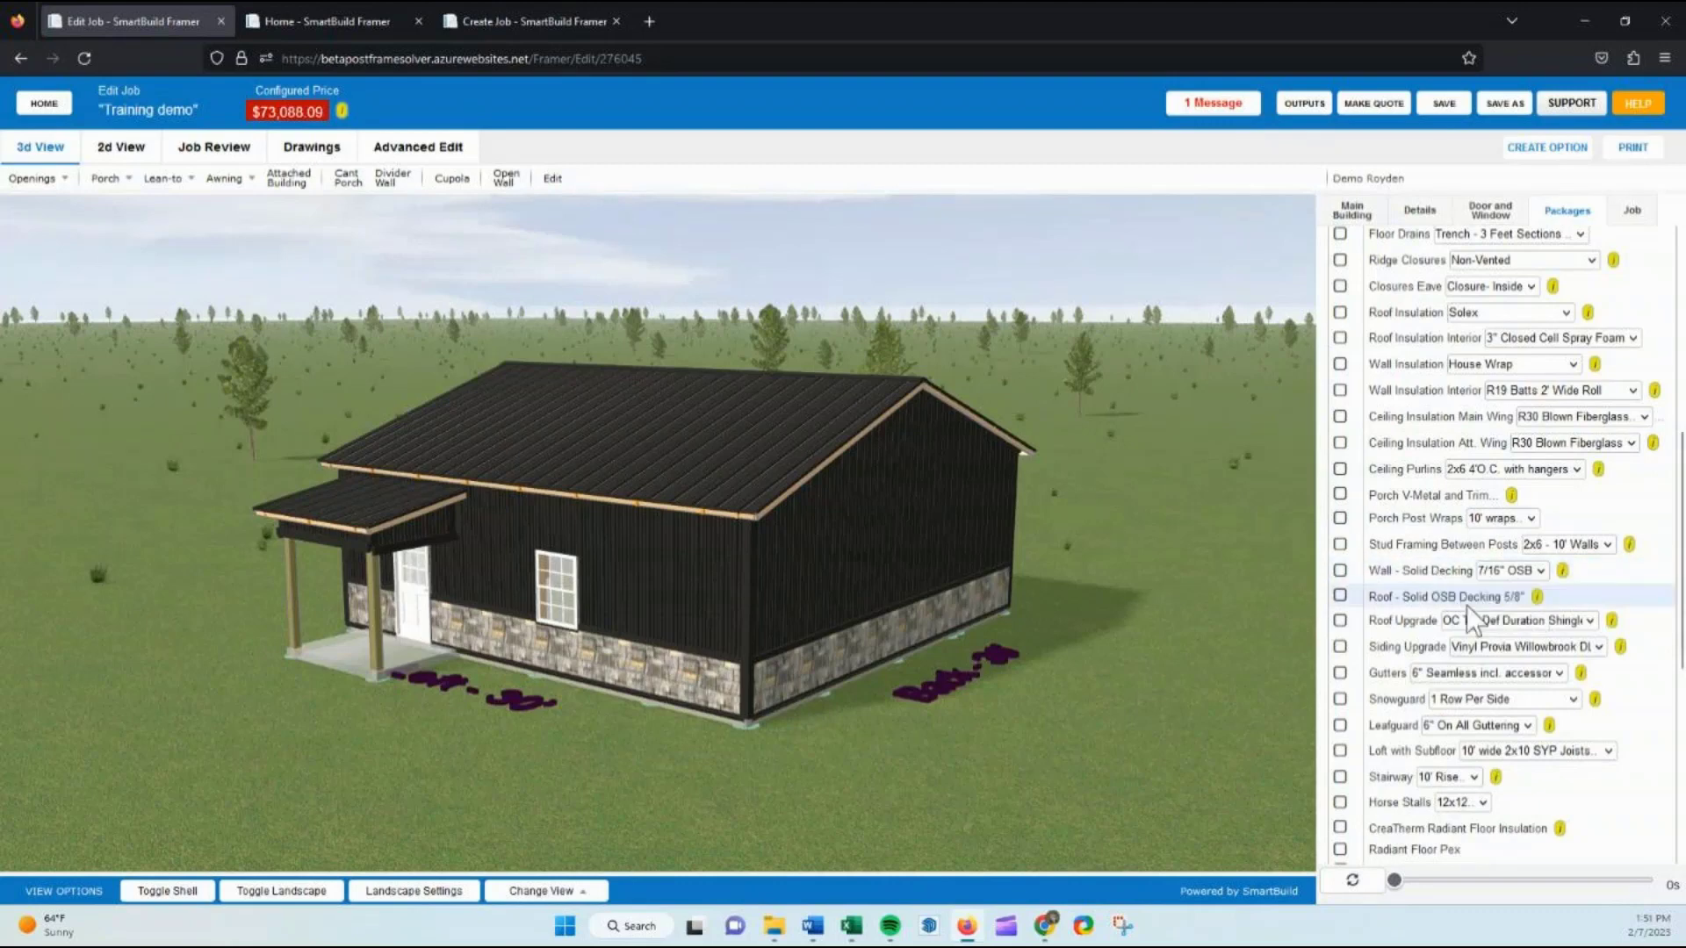
{"action": "left_click", "coordinate": [1458, 314]}
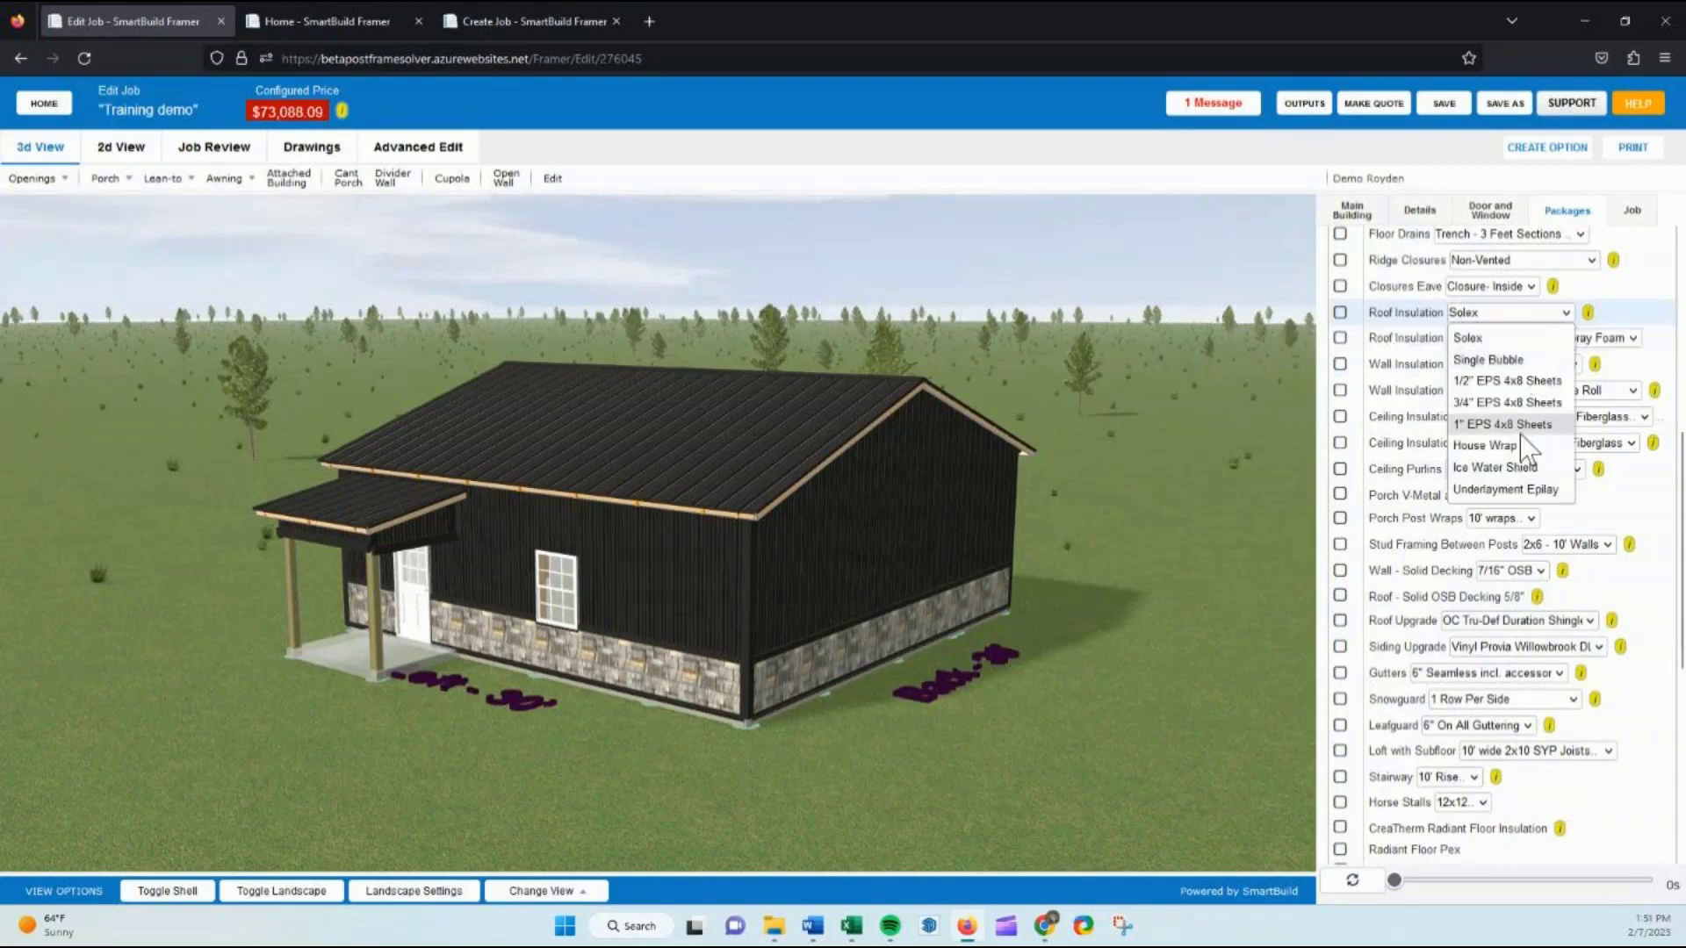
{"action": "left_click", "coordinate": [1475, 338]}
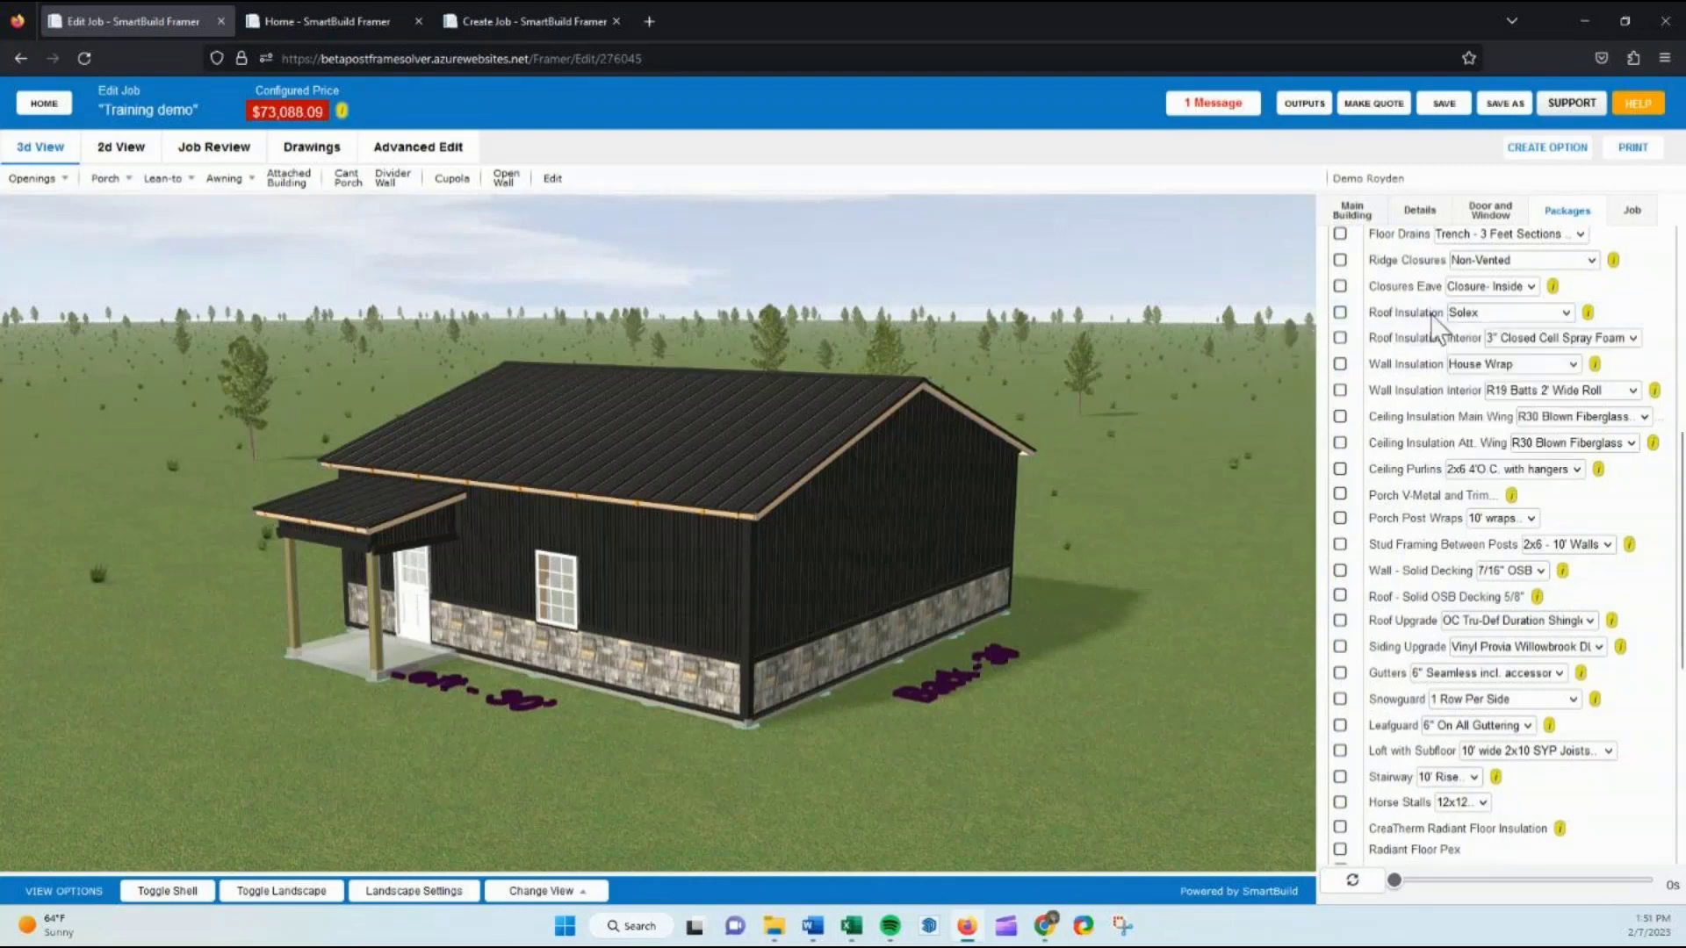
{"action": "left_click", "coordinate": [1352, 213]}
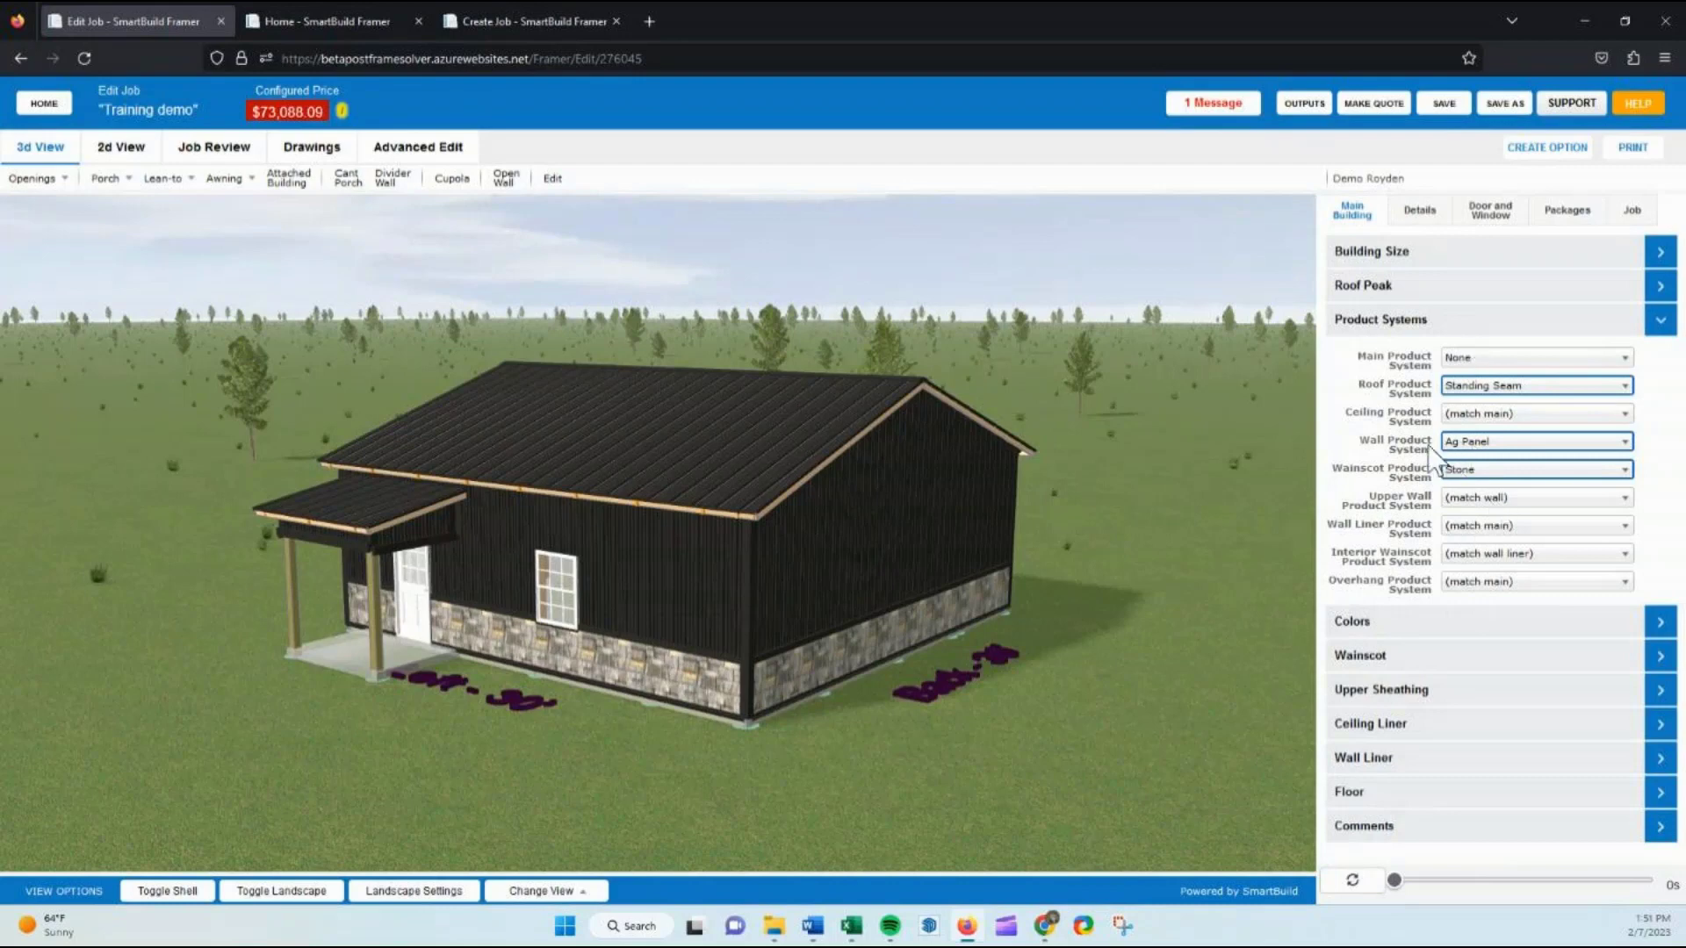
Review the main building's product systems, including the wainscot and overhang systems, and compare them with the packages
{"action": "left_click", "coordinate": [1408, 332]}
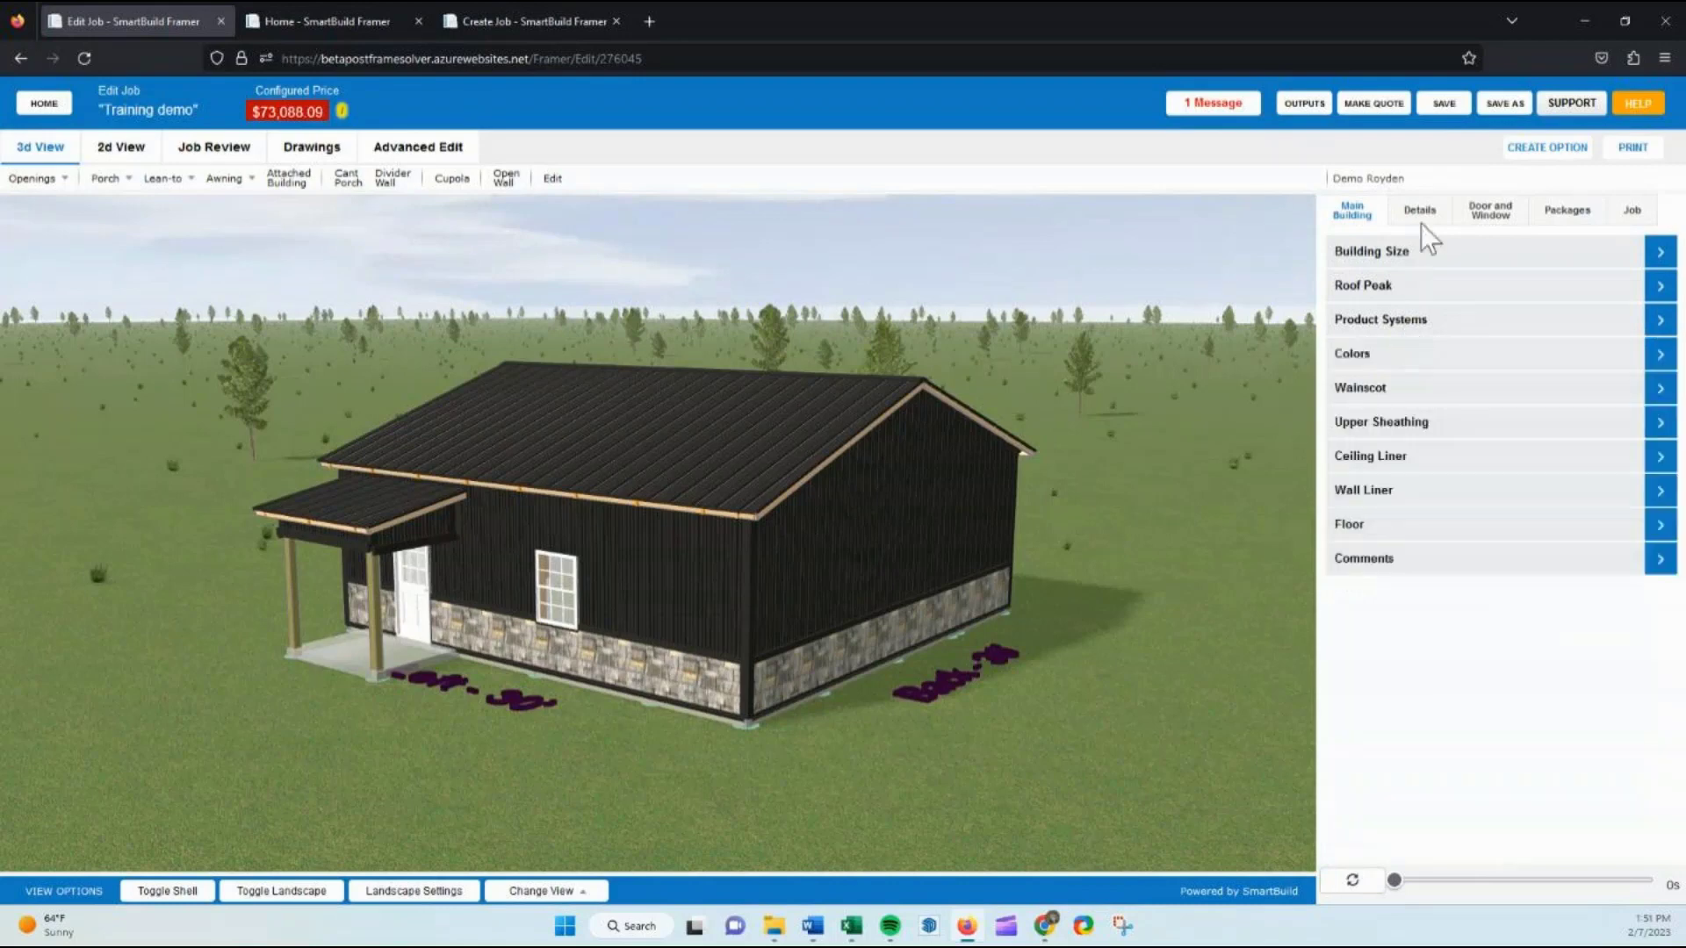
{"action": "left_click", "coordinate": [1393, 325]}
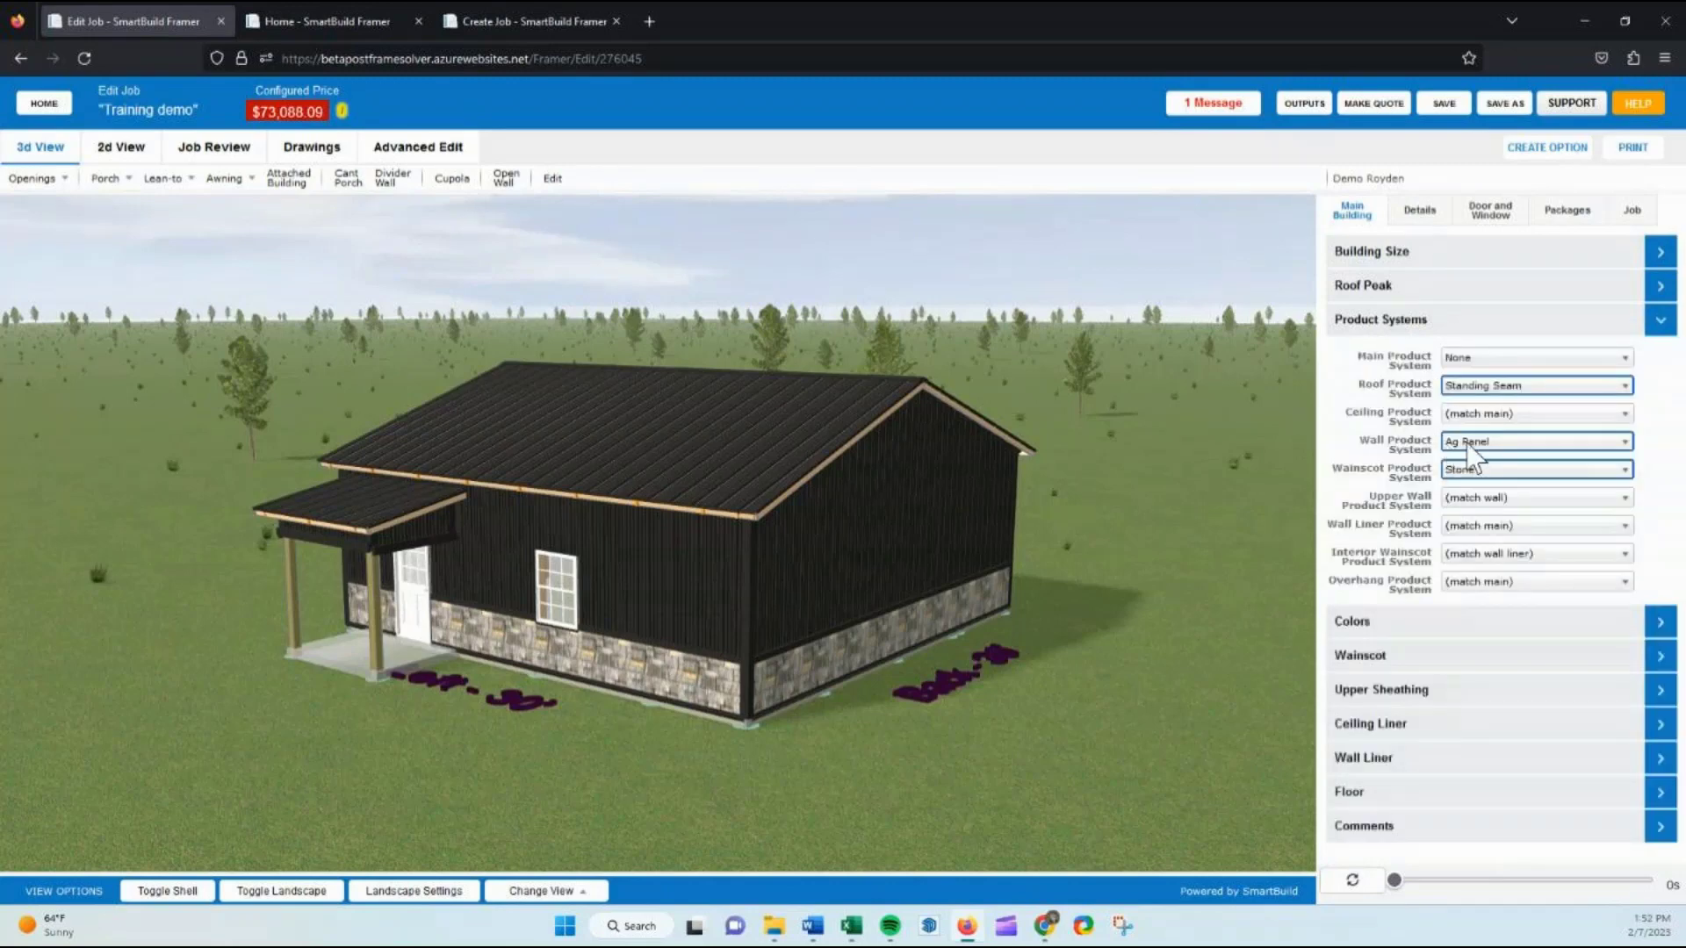
{"action": "left_click", "coordinate": [1472, 473]}
{"action": "left_click", "coordinate": [1465, 599]}
{"action": "left_click", "coordinate": [1557, 211]}
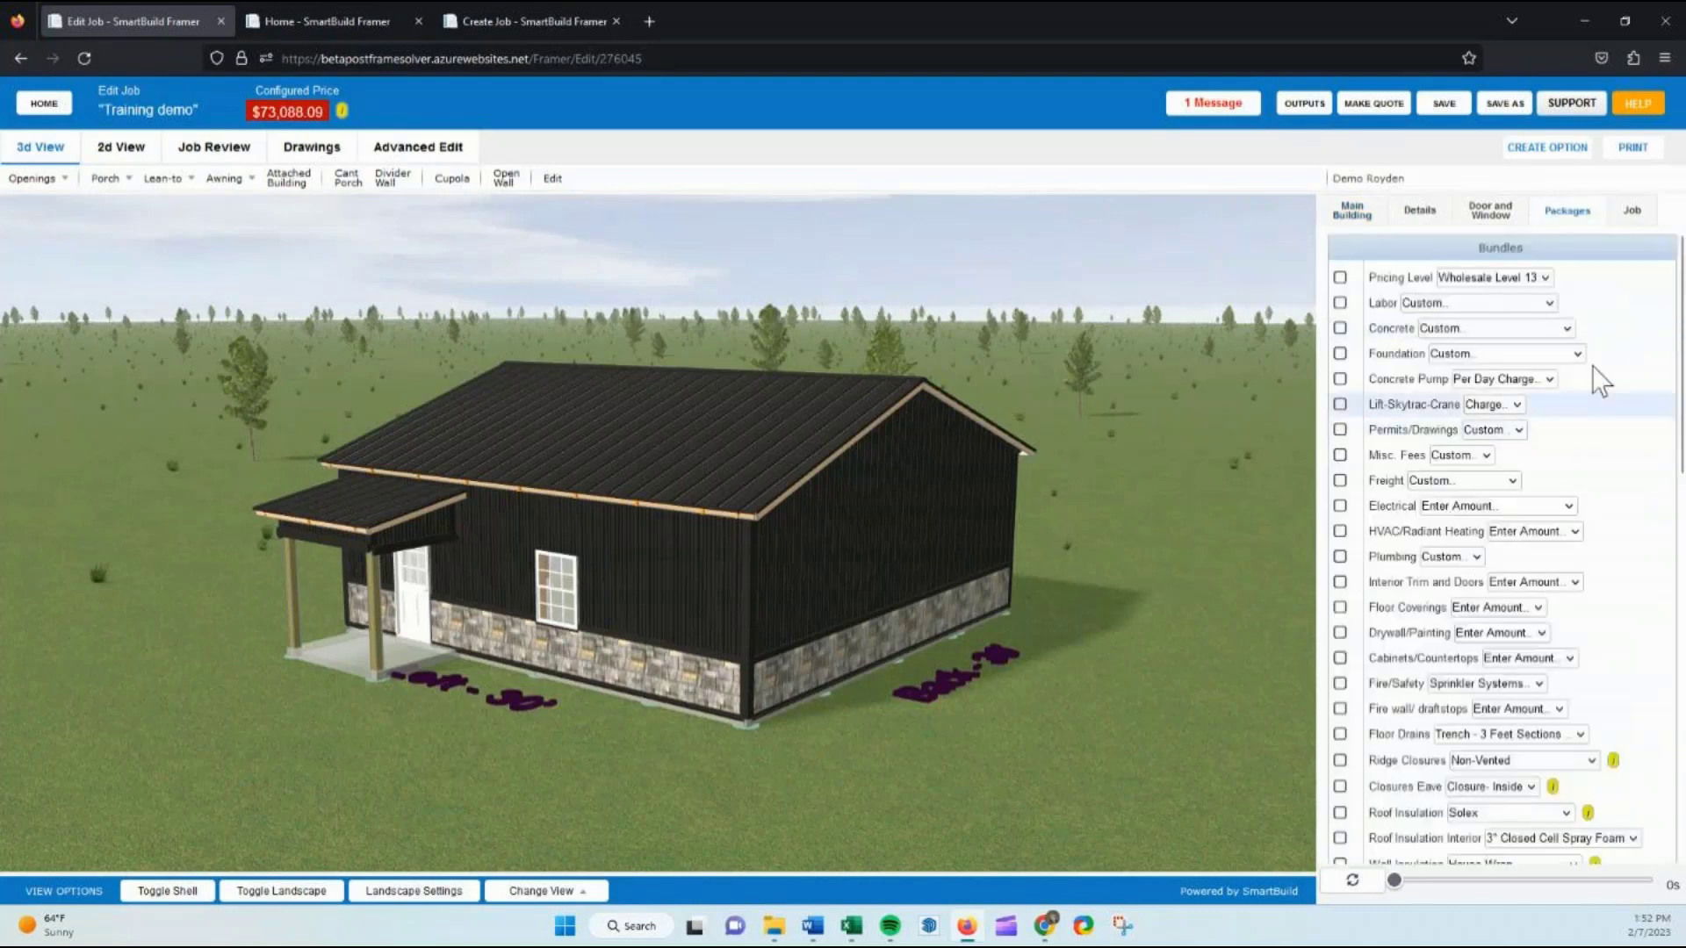
Examine the Wall Material options in the wall sheathing details
{"action": "left_click", "coordinate": [1418, 213]}
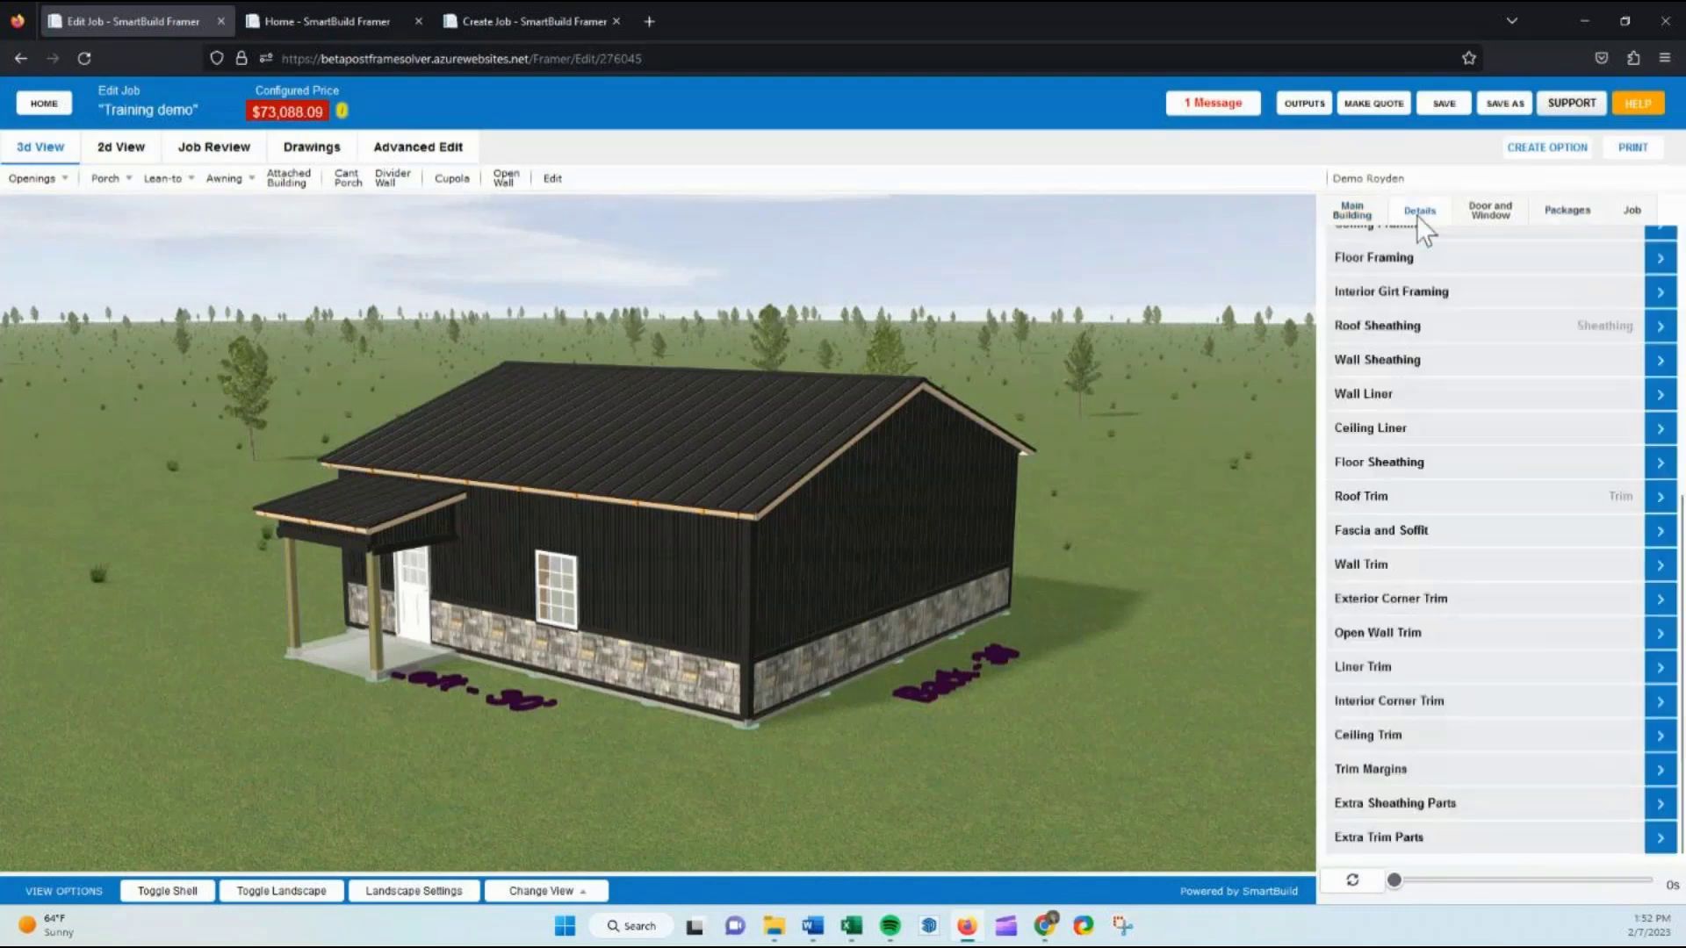
{"action": "left_click", "coordinate": [1405, 362]}
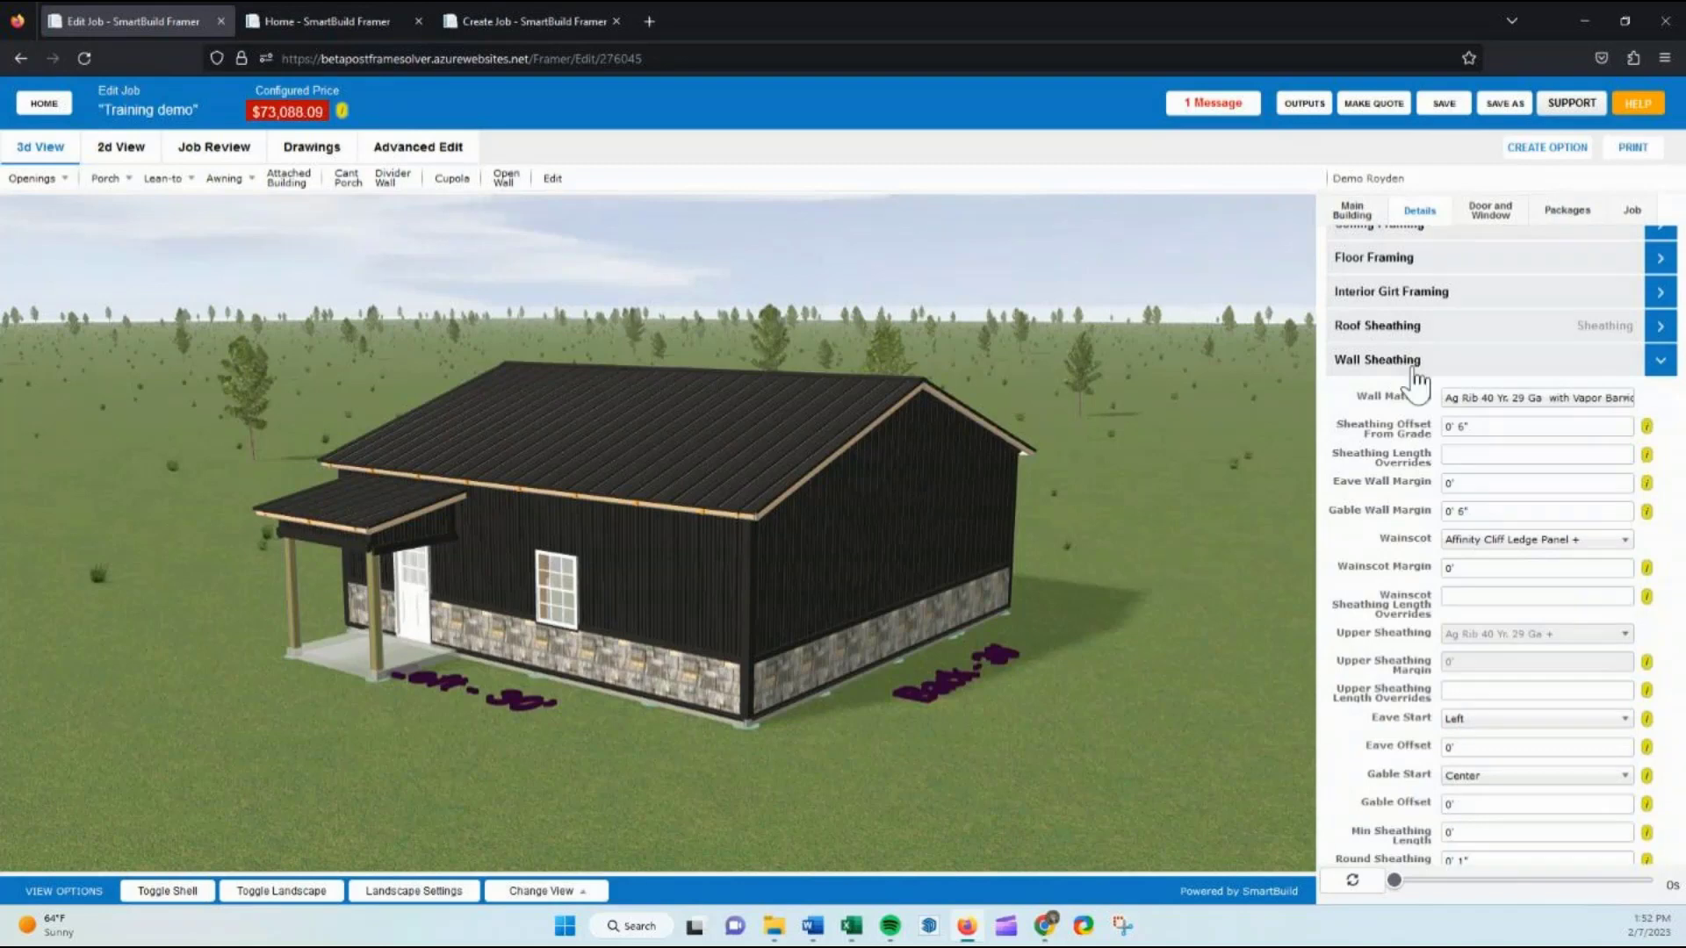
{"action": "left_click", "coordinate": [1490, 400]}
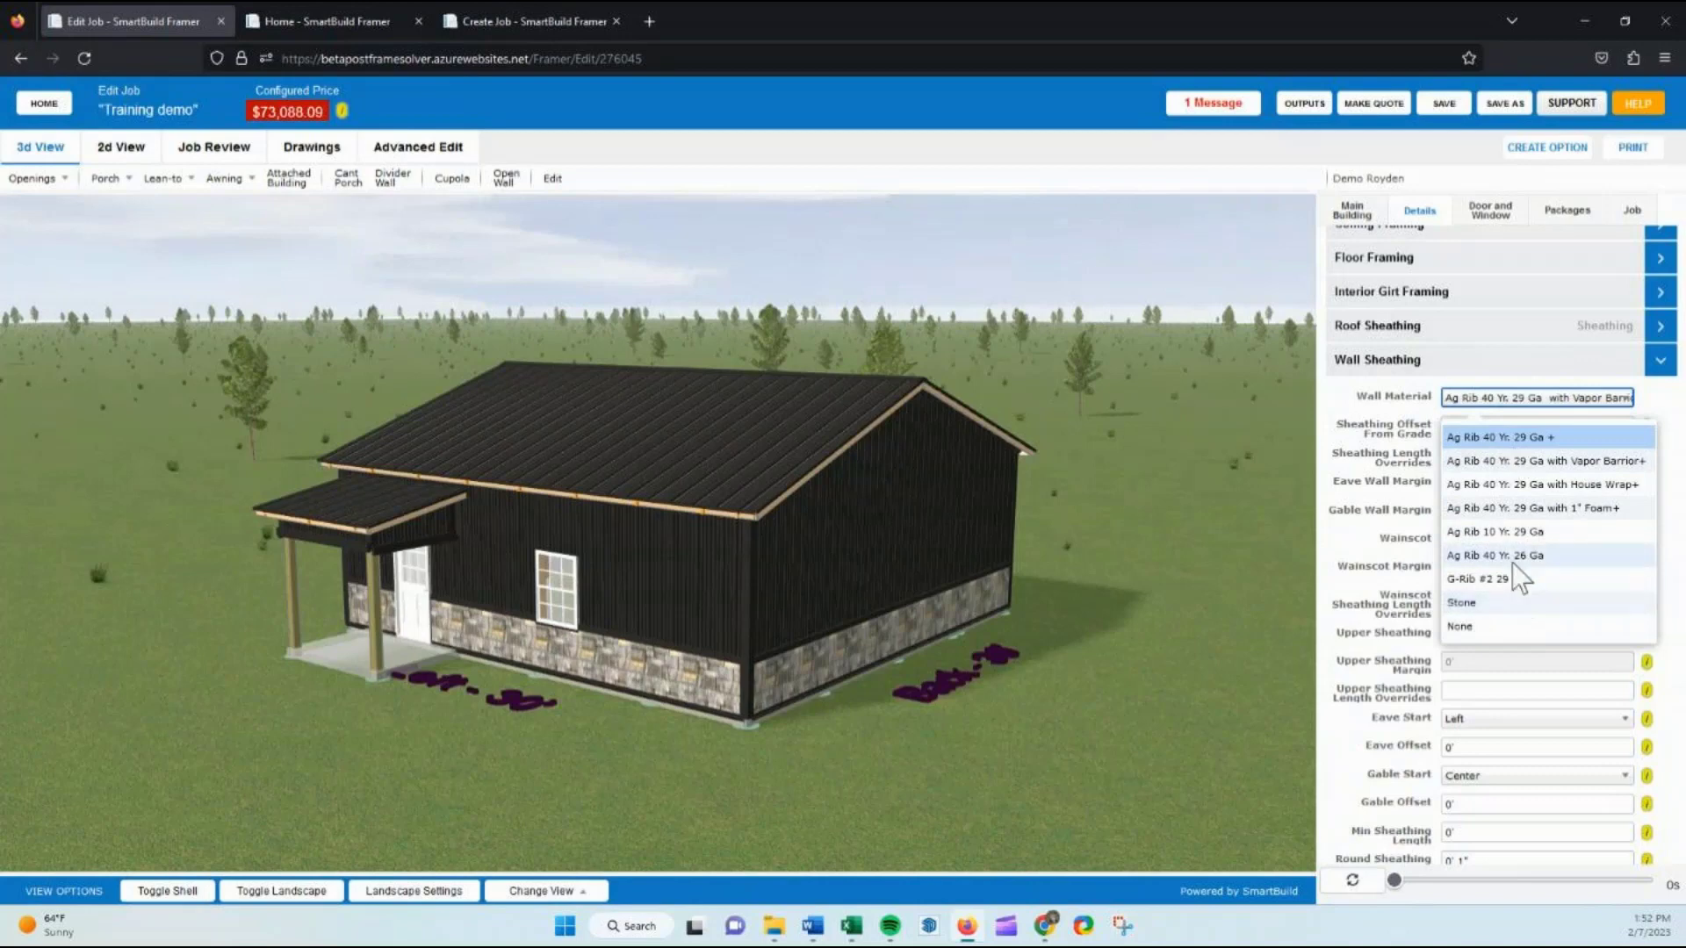
{"action": "left_click", "coordinate": [1397, 367]}
{"action": "left_click", "coordinate": [1398, 367]}
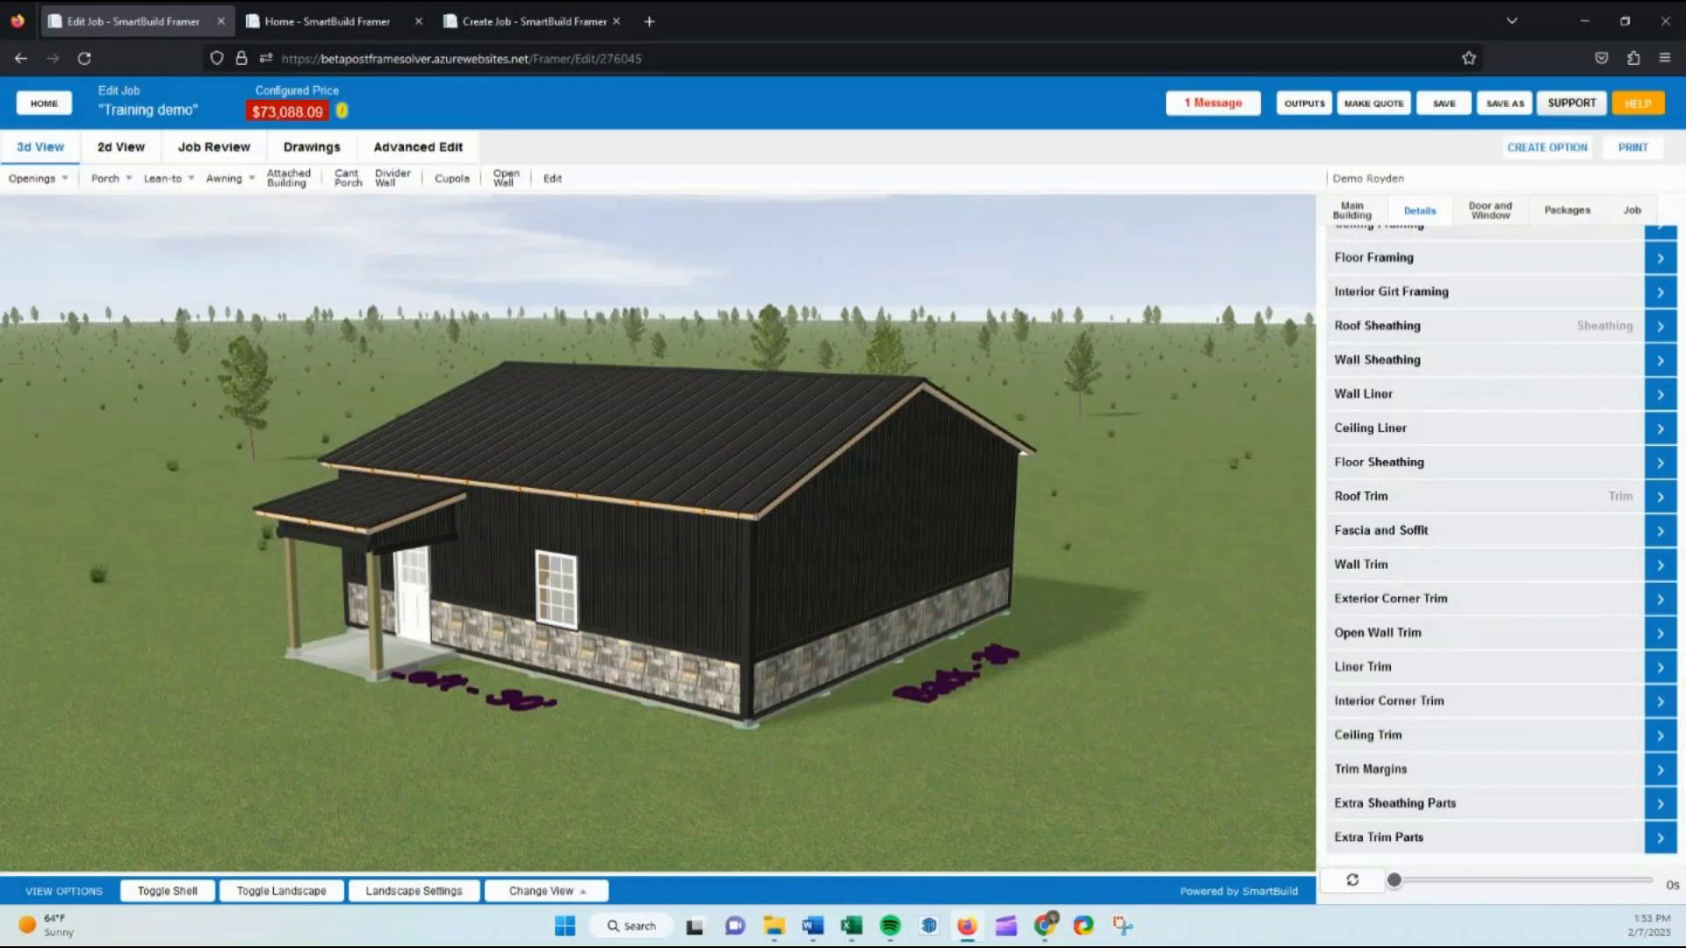
Compare the main building's wall product system with the Wall Material choices offered in the wall sheathing details
{"action": "left_click", "coordinate": [1348, 214]}
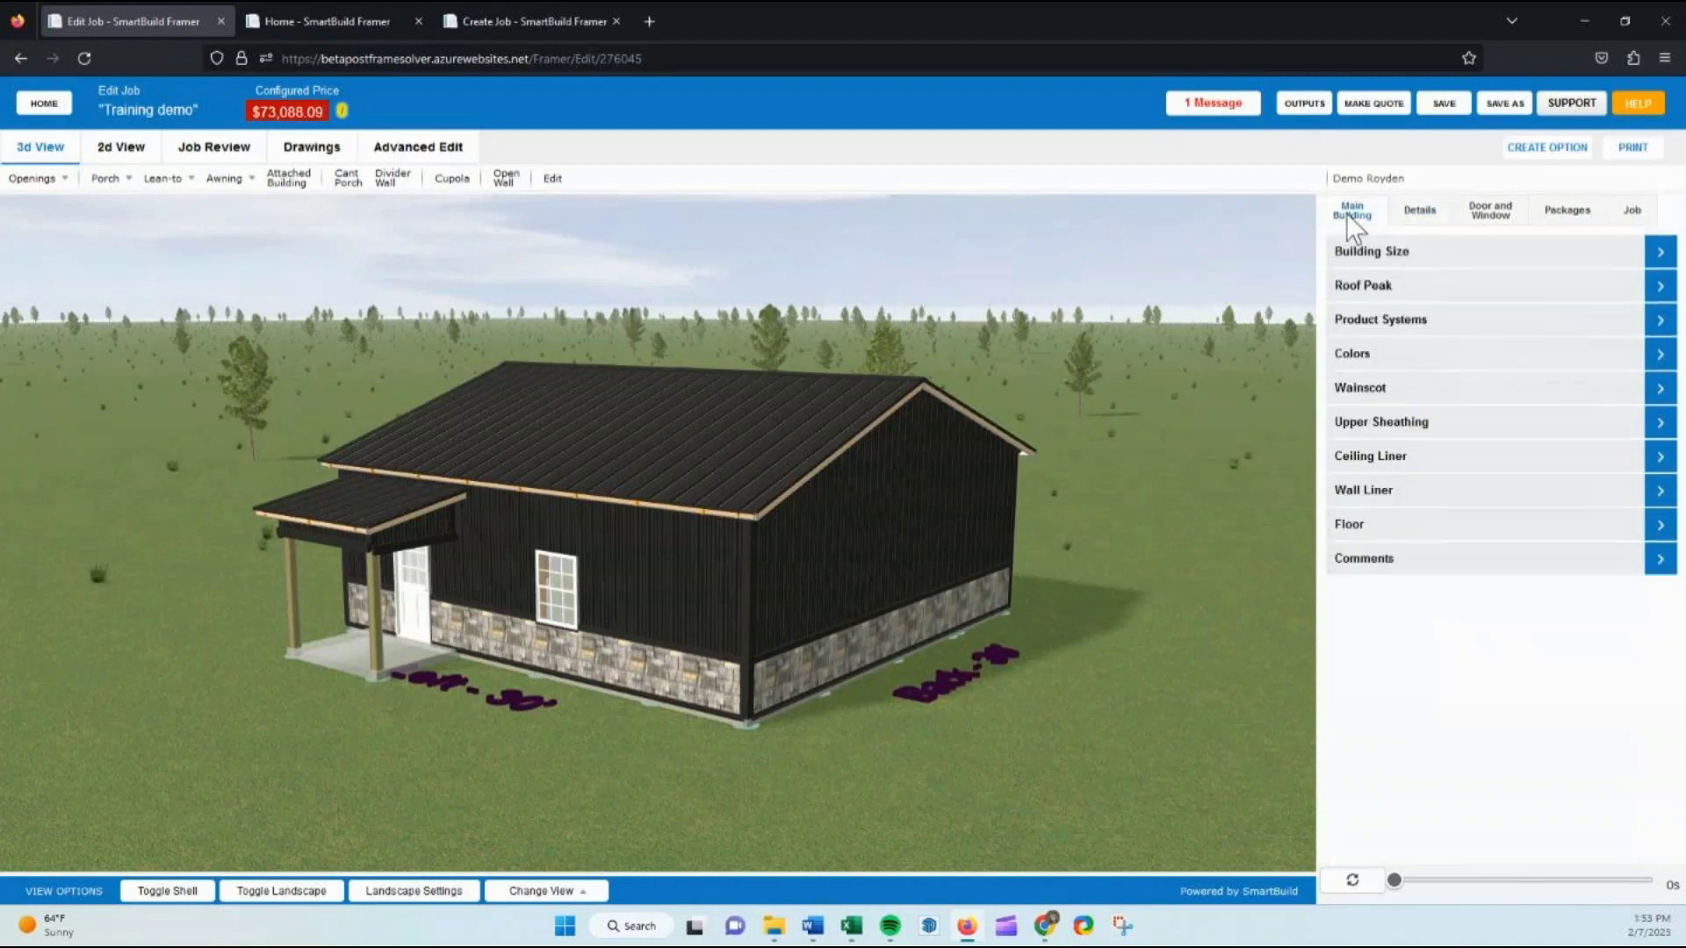
{"action": "left_click", "coordinate": [1396, 323]}
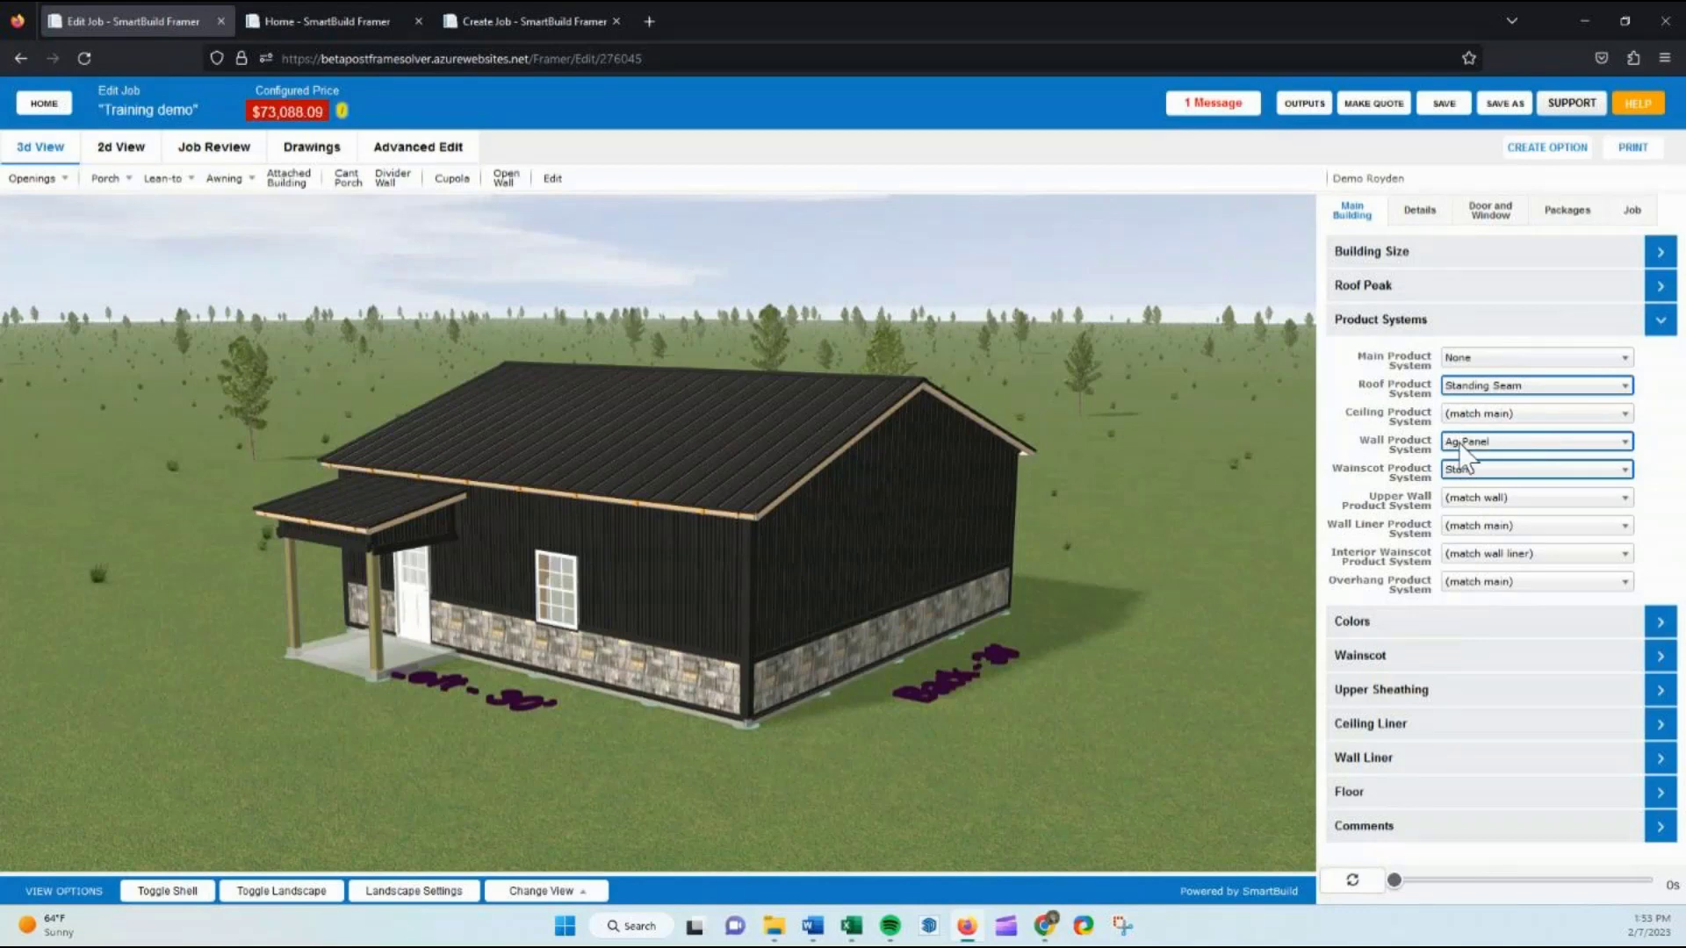
{"action": "left_click", "coordinate": [1408, 223]}
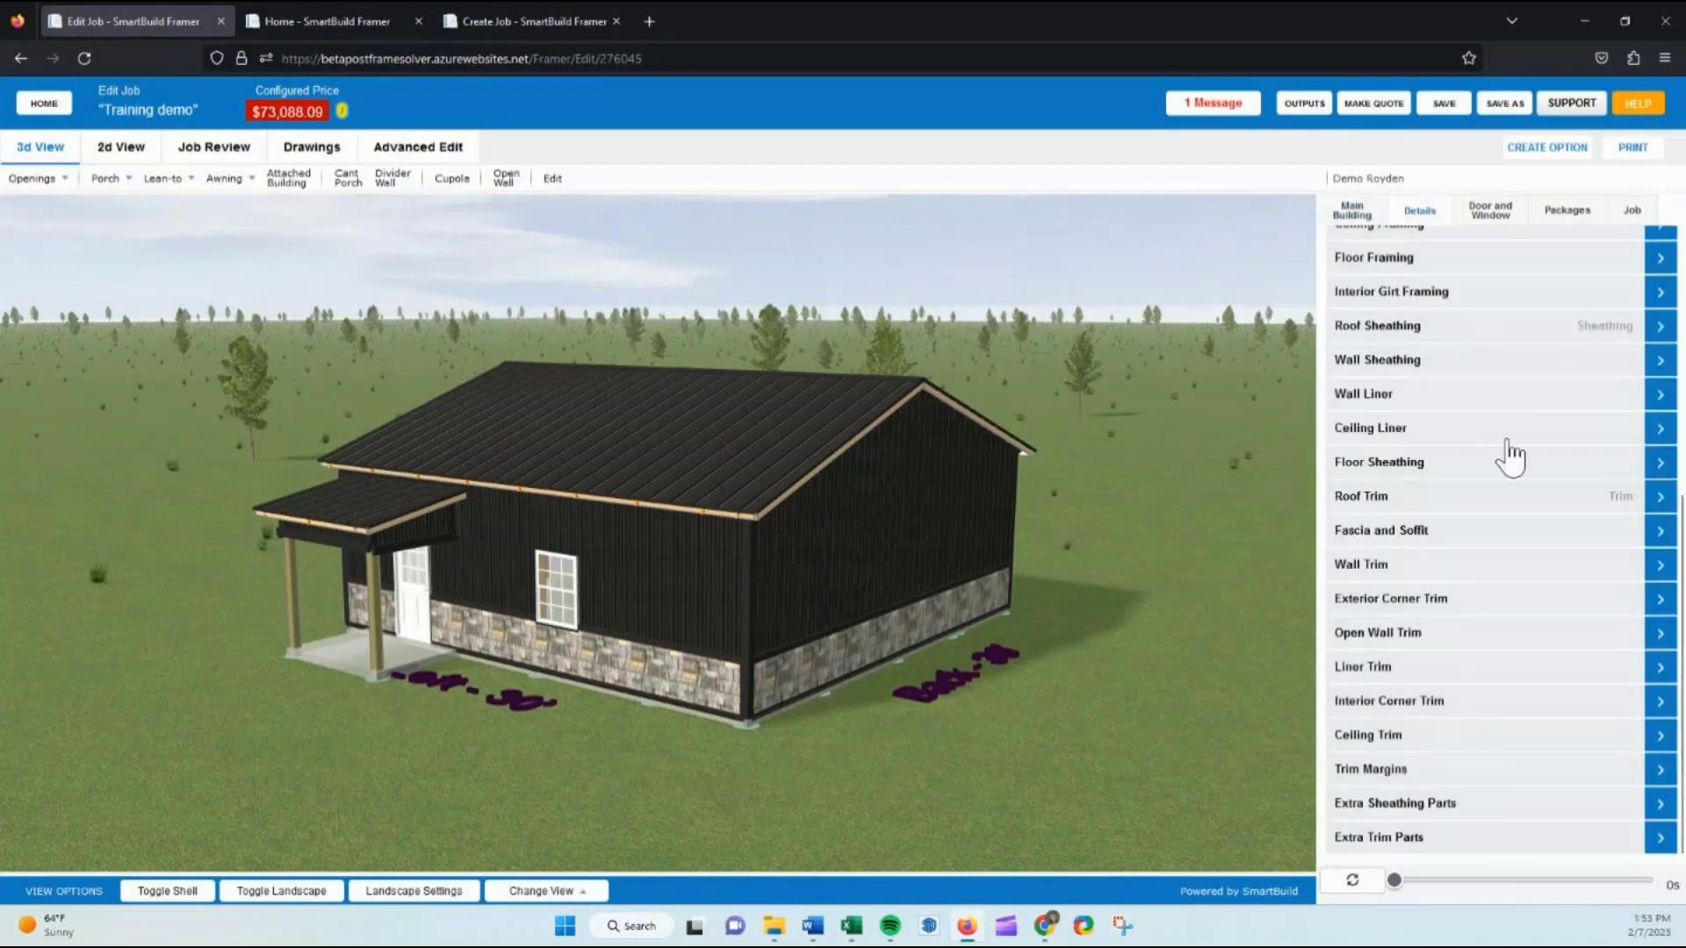
{"action": "left_click", "coordinate": [1441, 365]}
{"action": "left_click", "coordinate": [1532, 400]}
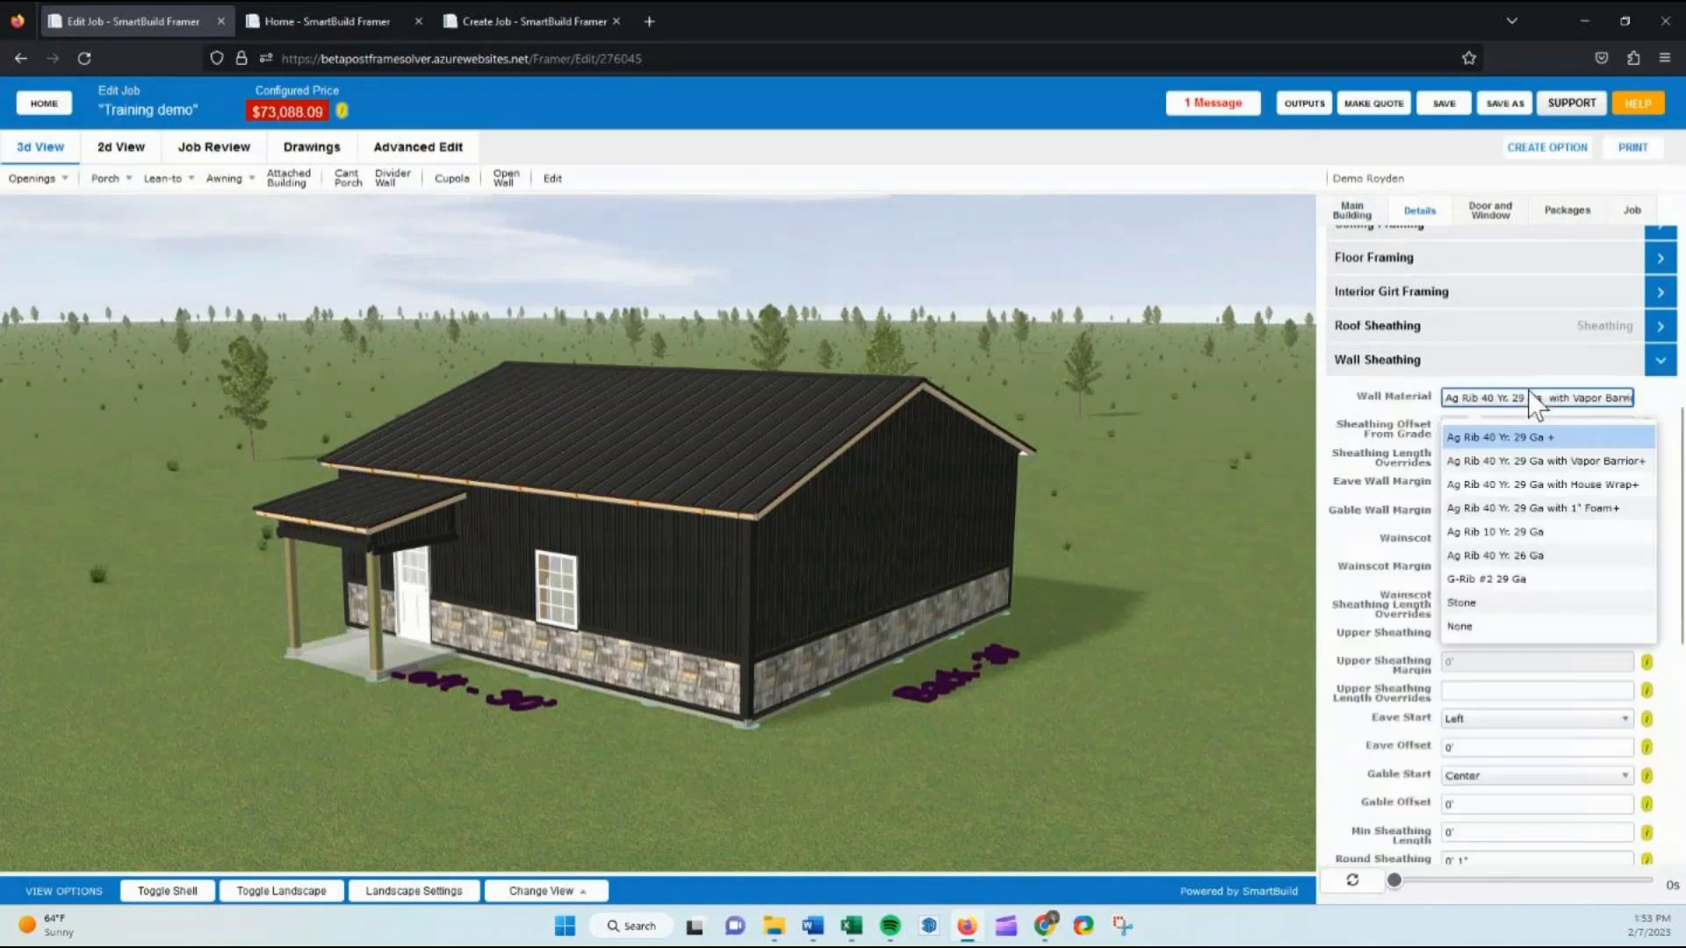
{"action": "left_click", "coordinate": [1400, 367]}
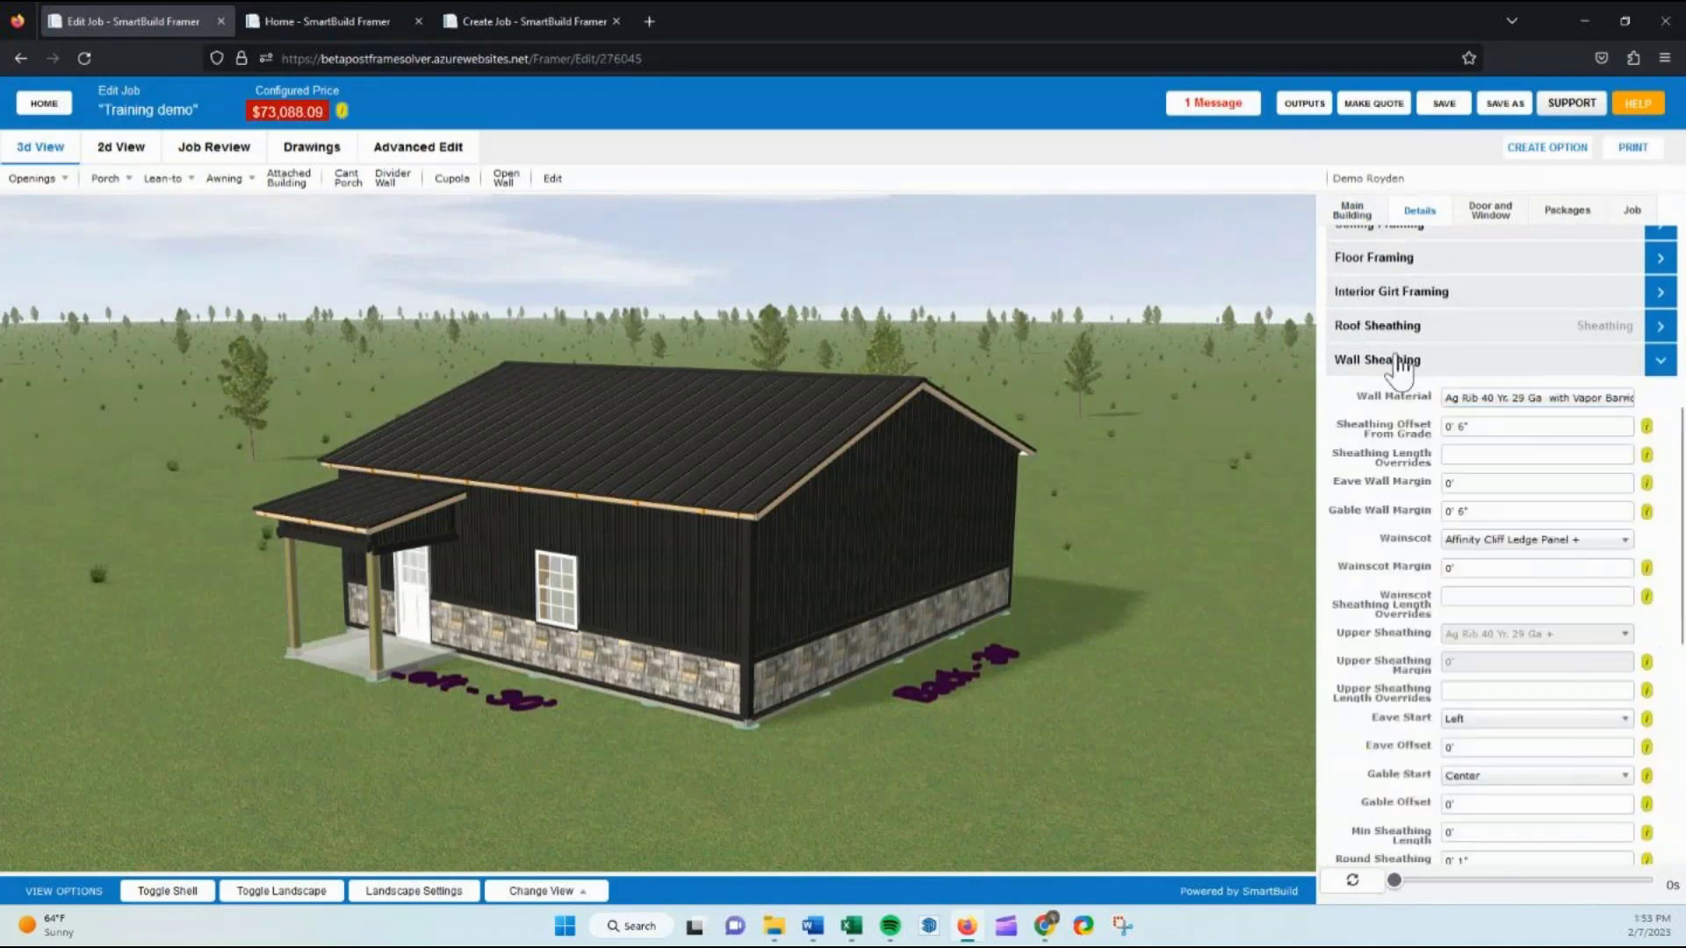
{"action": "left_click", "coordinate": [1401, 367]}
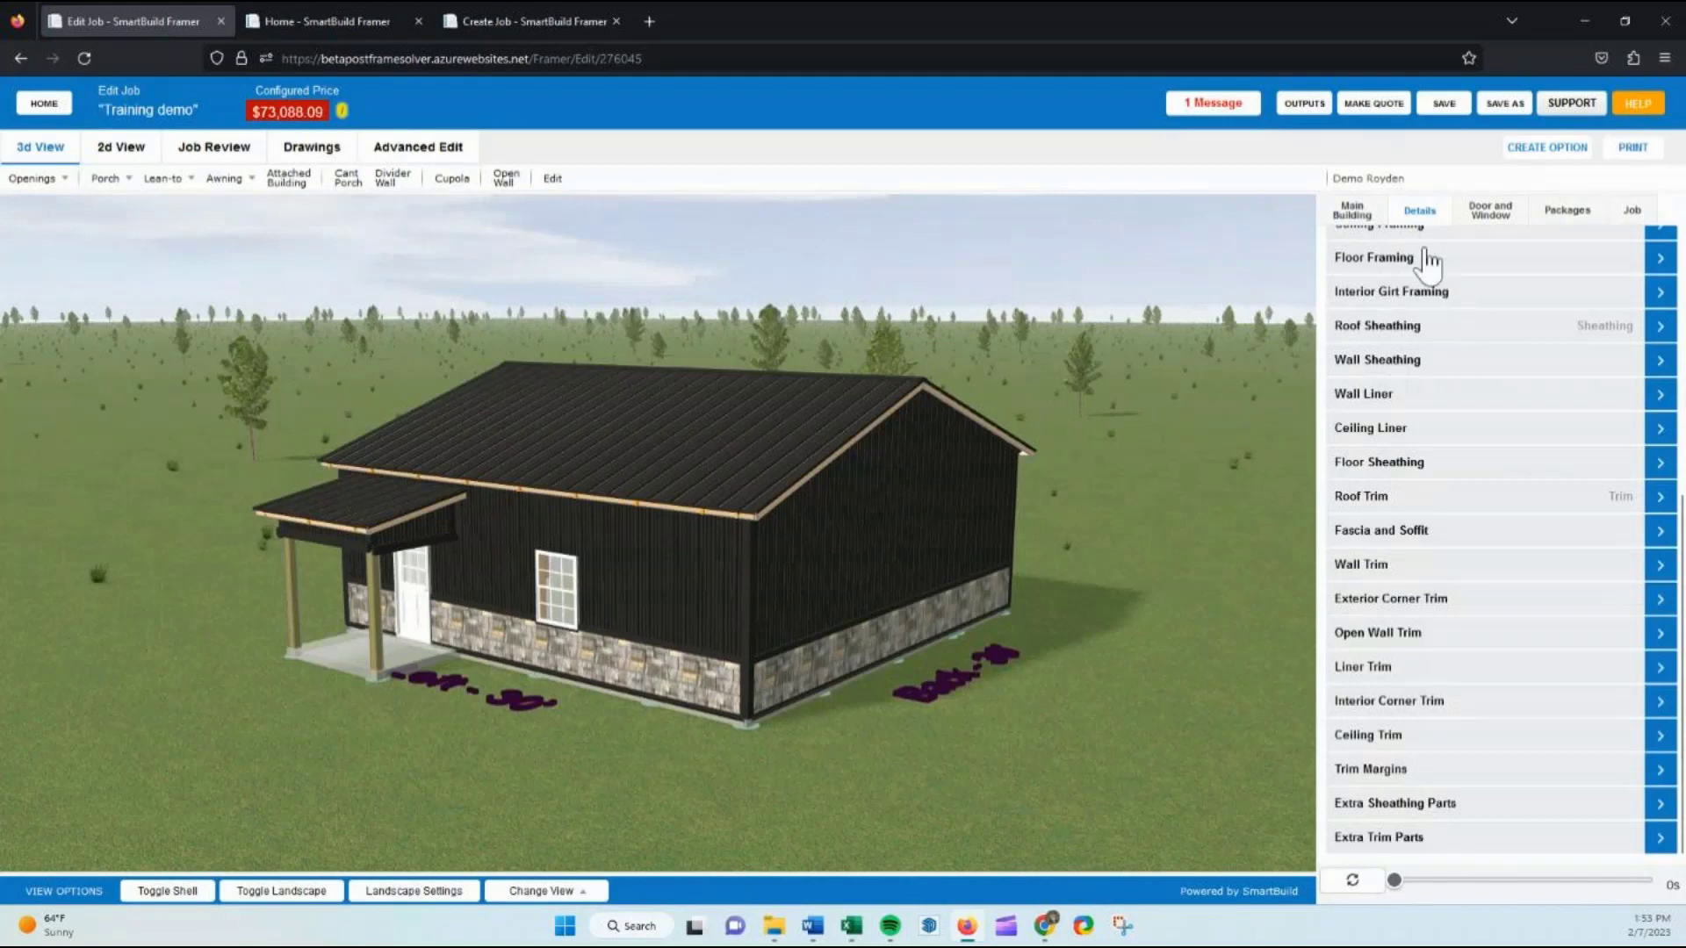
Examine the wall and roof product systems available for the main building
{"action": "left_click", "coordinate": [1357, 211]}
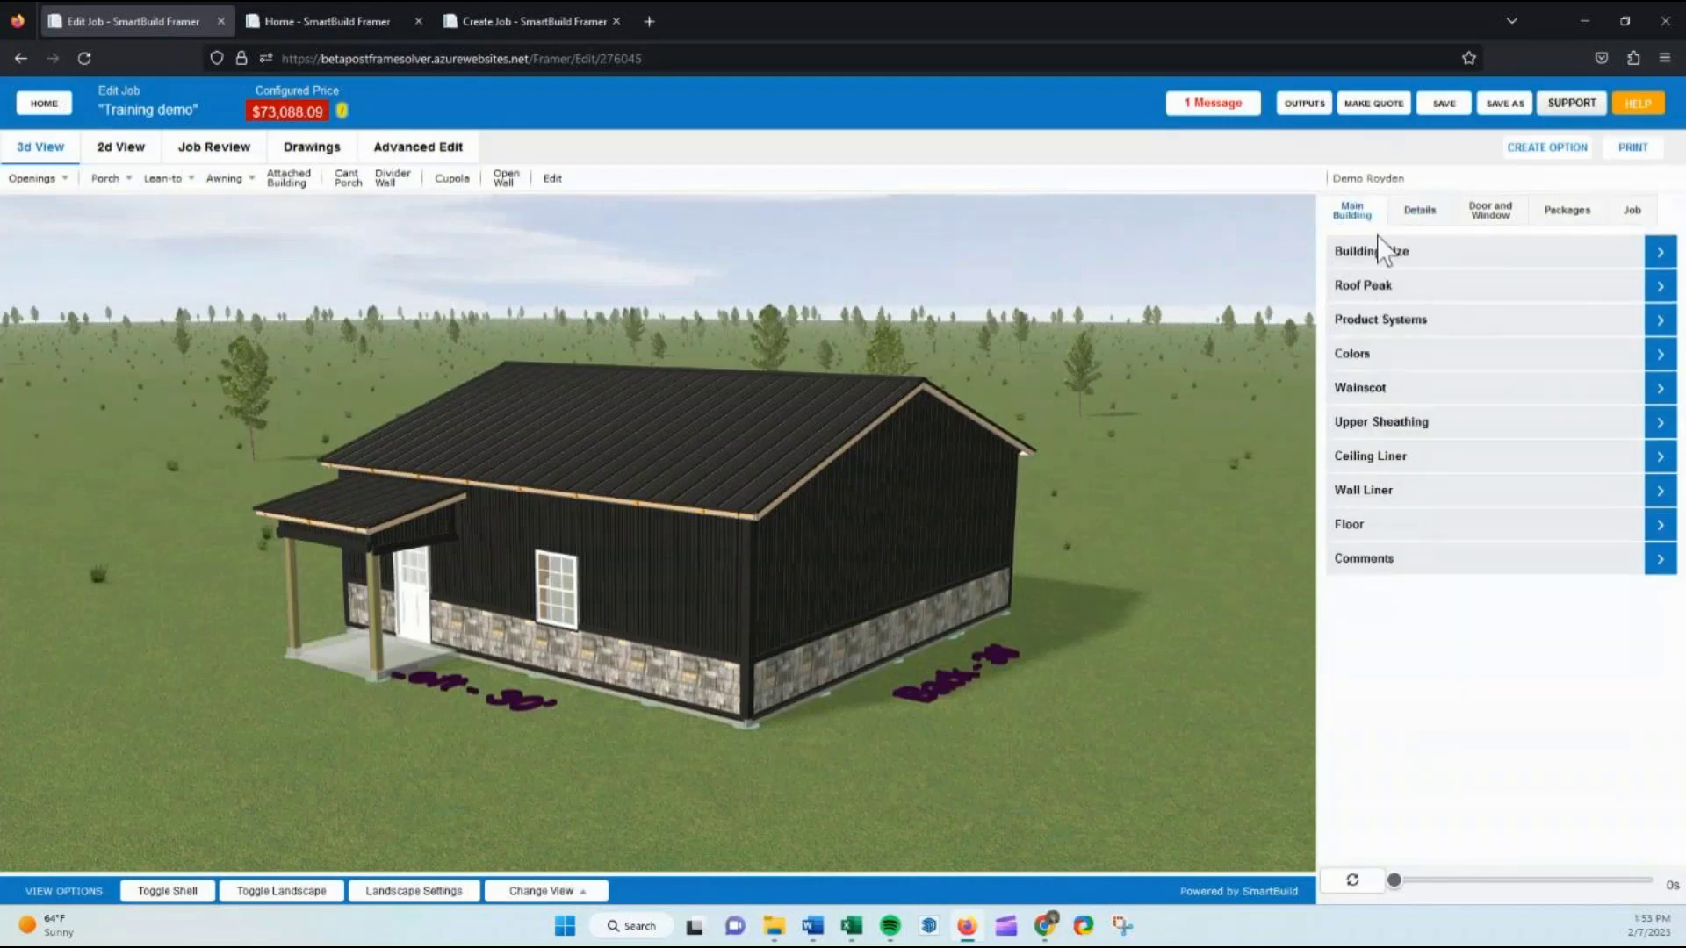
{"action": "left_click", "coordinate": [1403, 323]}
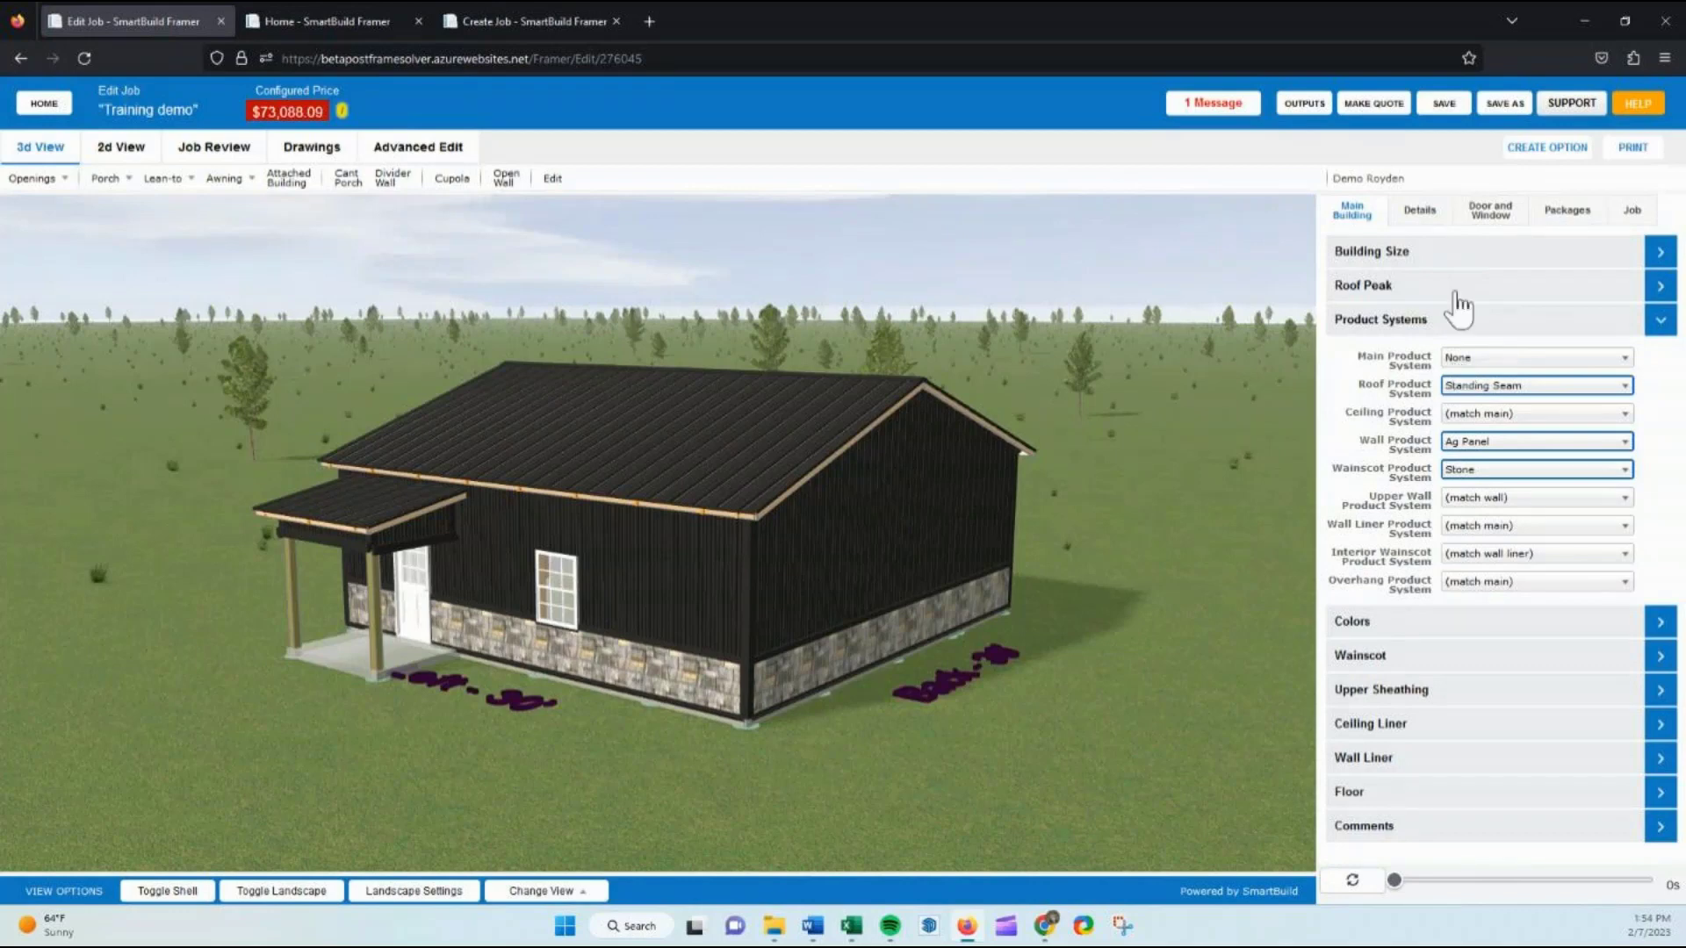
{"action": "left_click", "coordinate": [1422, 211]}
{"action": "left_click", "coordinate": [1476, 443]}
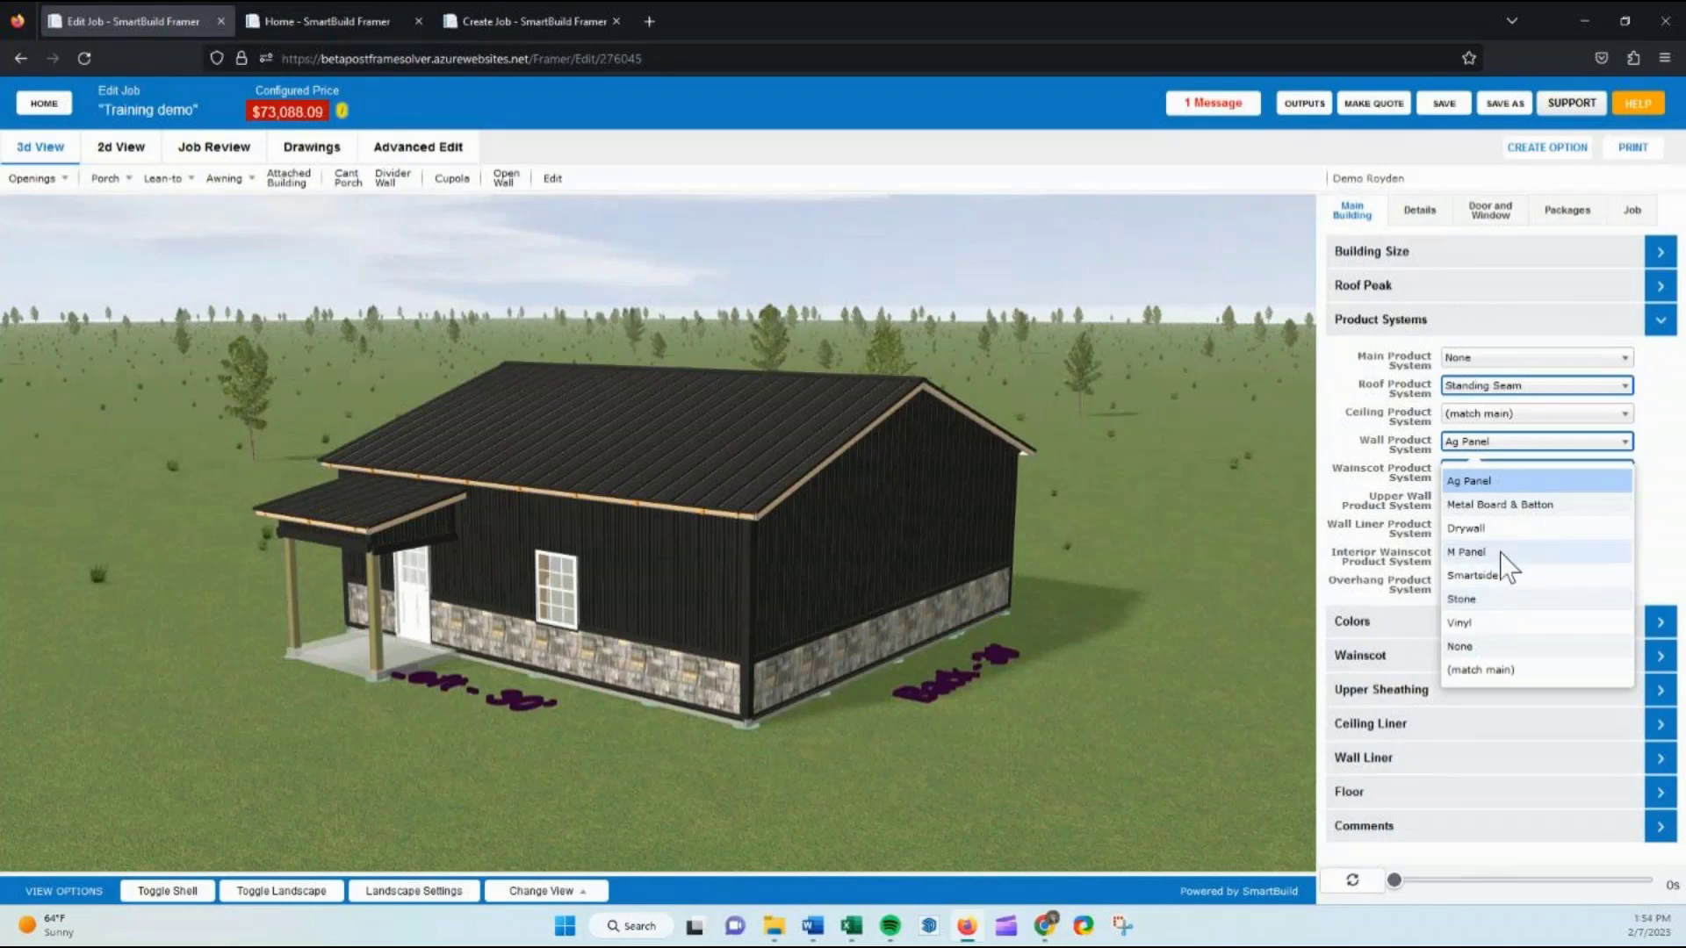
{"action": "left_click", "coordinate": [1385, 438]}
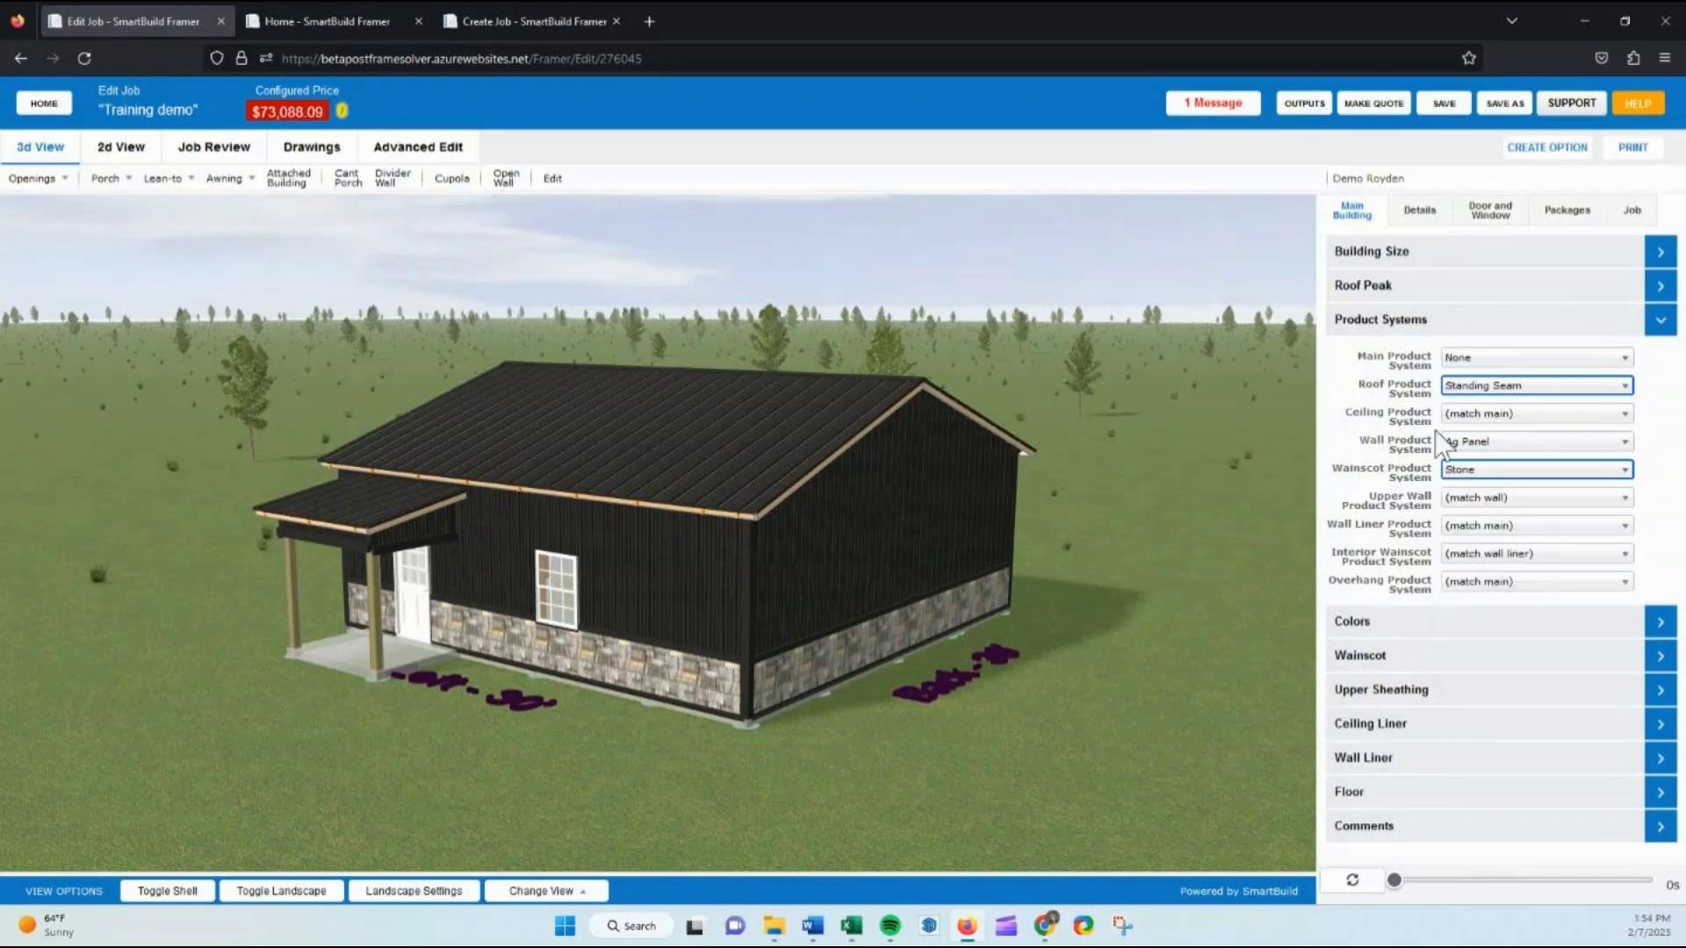
{"action": "left_click", "coordinate": [1498, 387]}
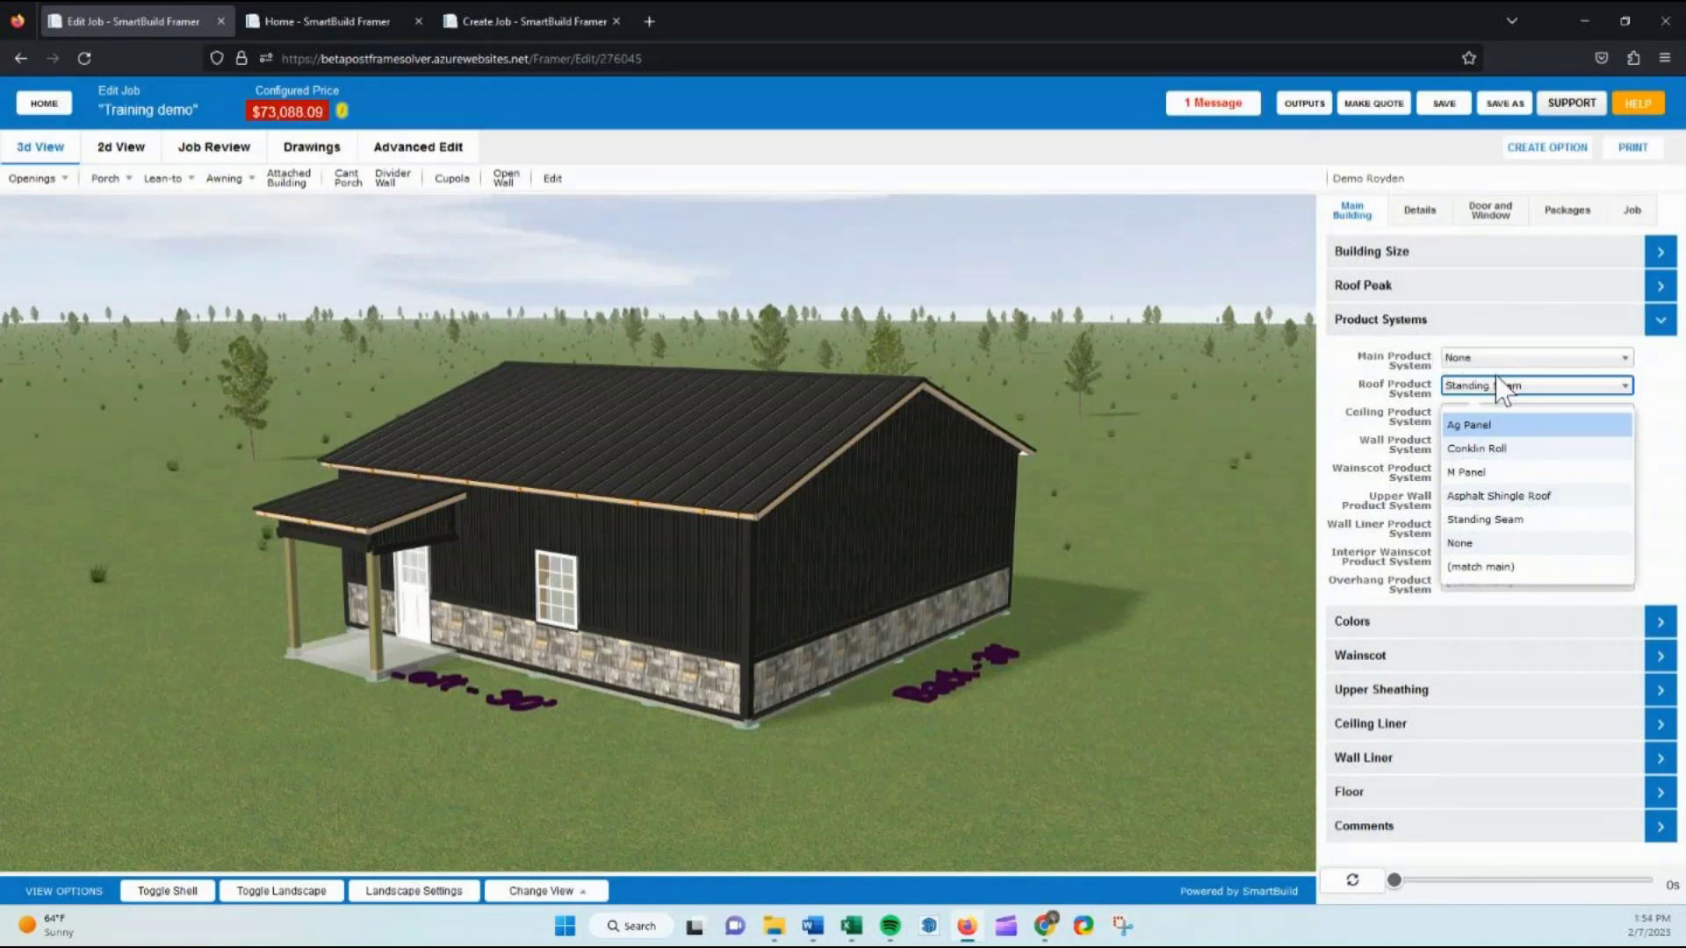
{"action": "left_click", "coordinate": [1427, 323]}
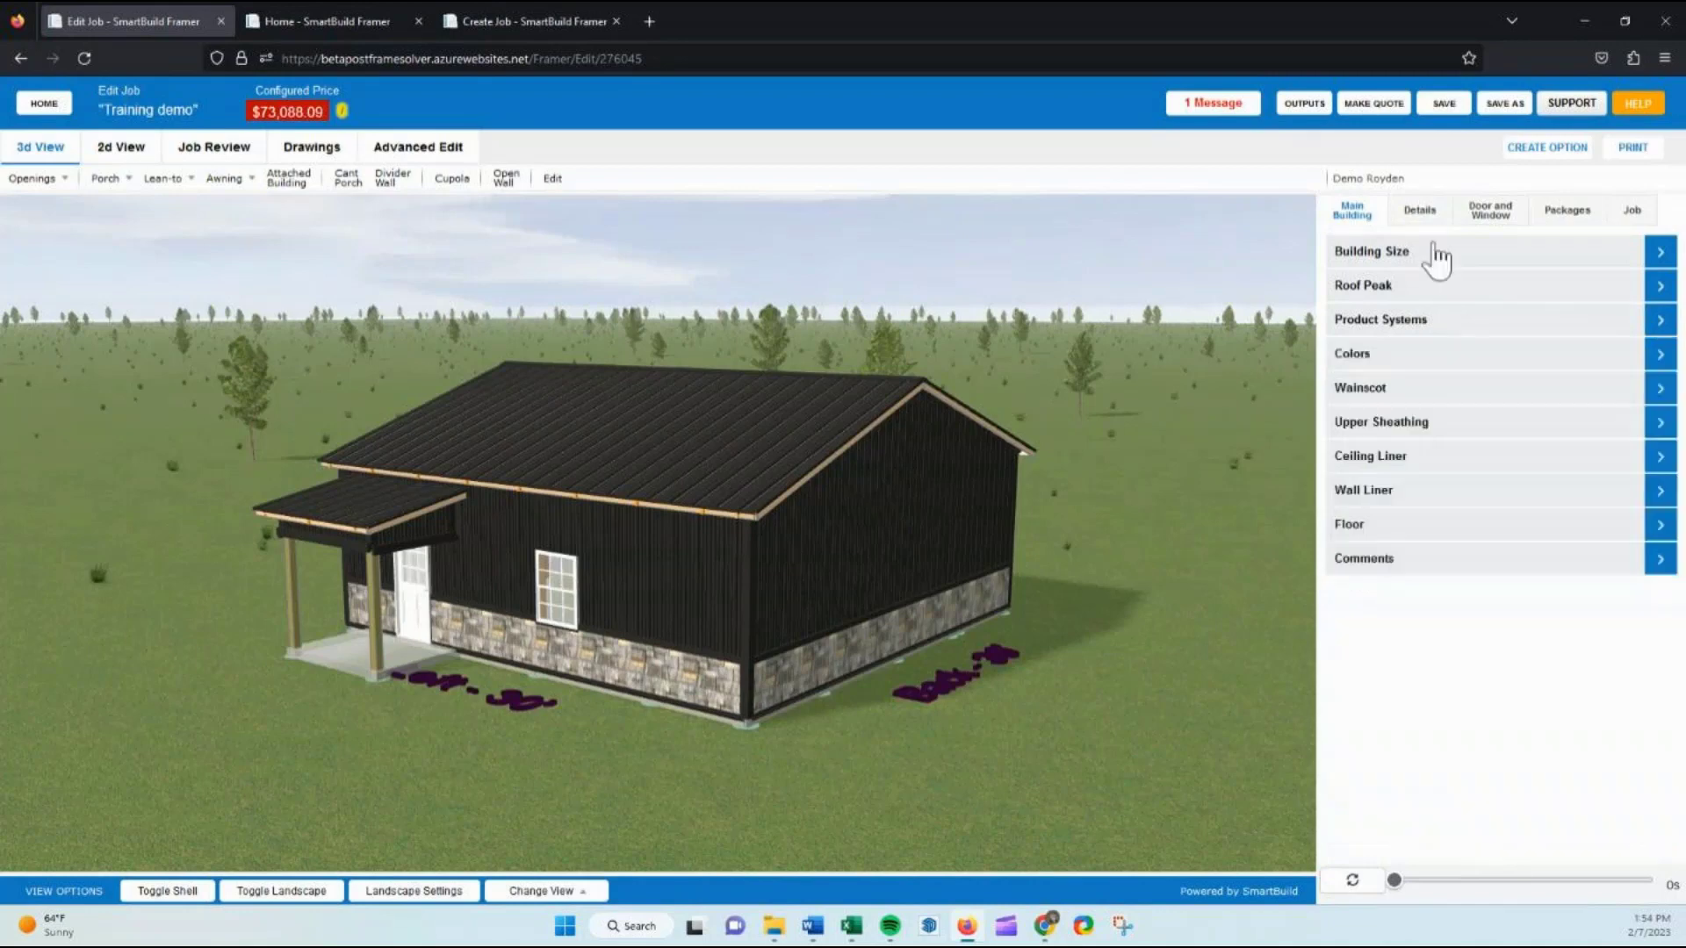
Examine the ridge cap choices and the other roof trim settings in the details, and return to the main building
{"action": "left_click", "coordinate": [1418, 212]}
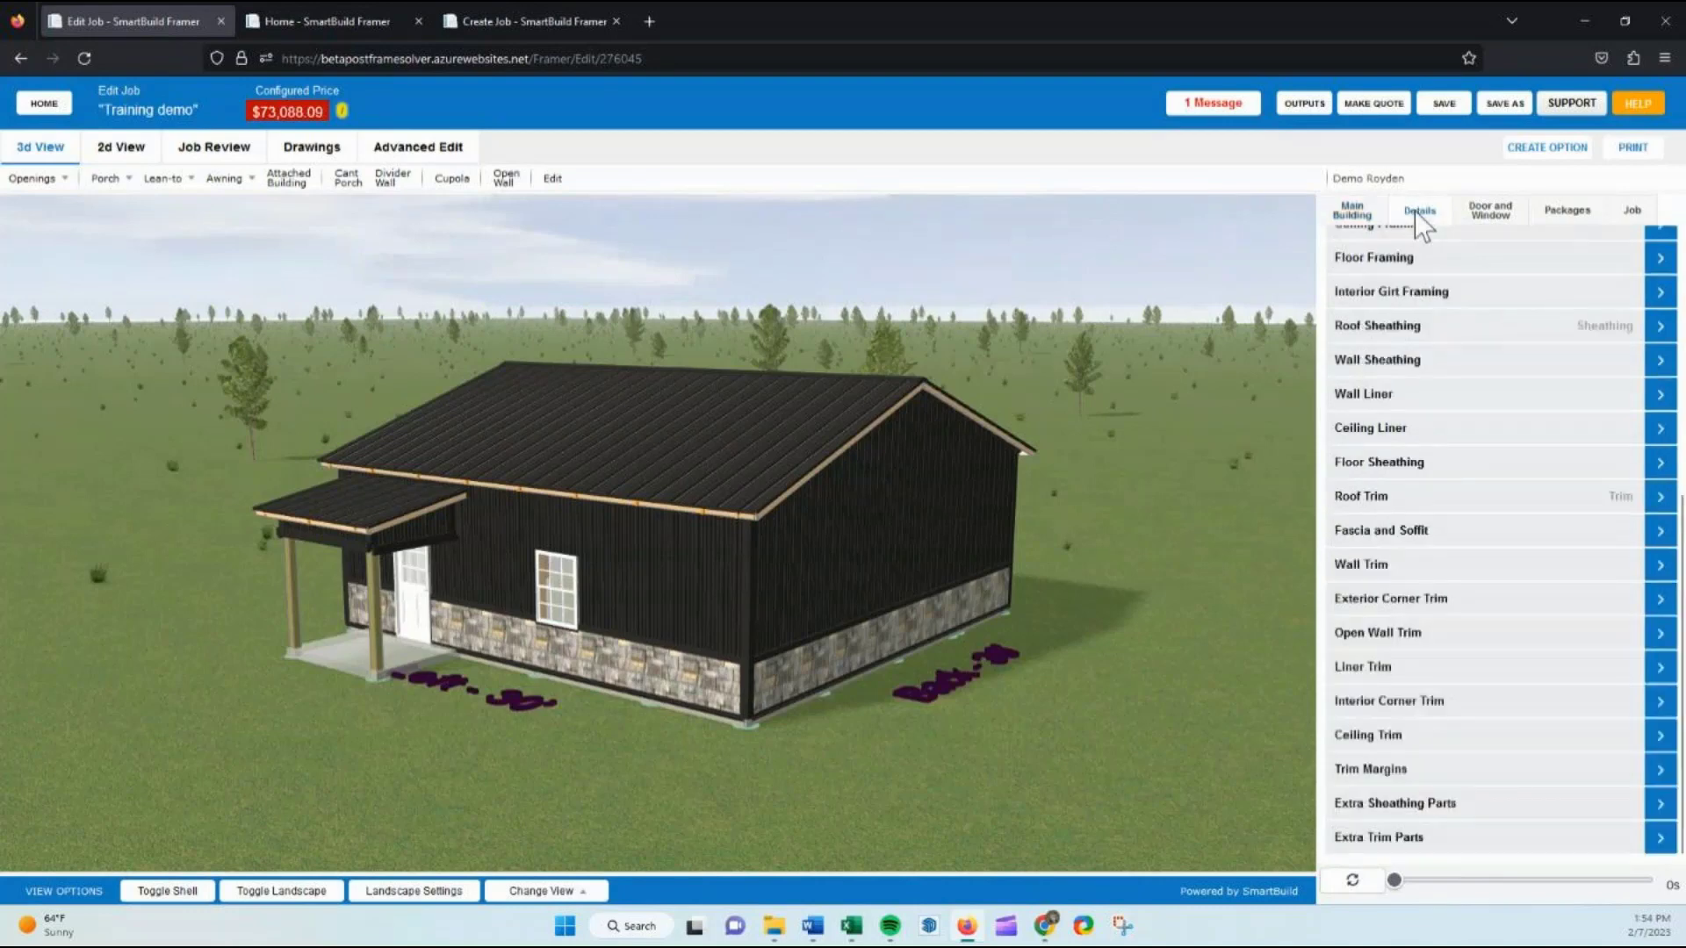
{"action": "left_click", "coordinate": [1366, 498]}
{"action": "left_click", "coordinate": [1460, 536]}
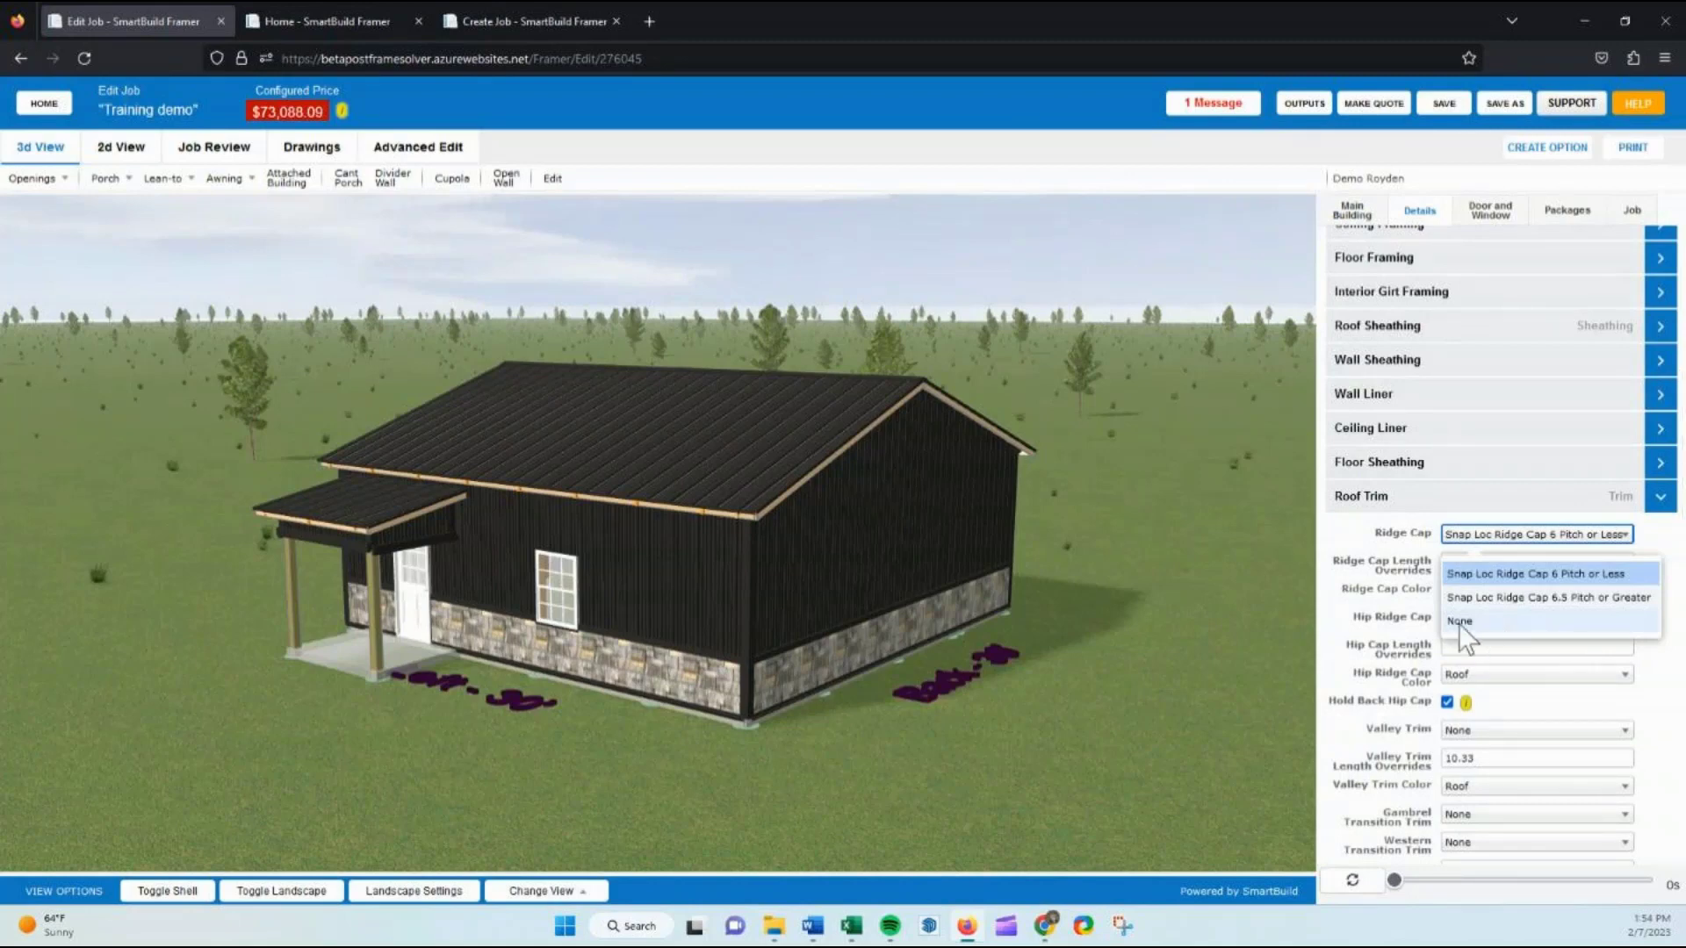
{"action": "scroll", "coordinate": [1444, 764], "scroll_direction": "down", "scroll_amount": 3}
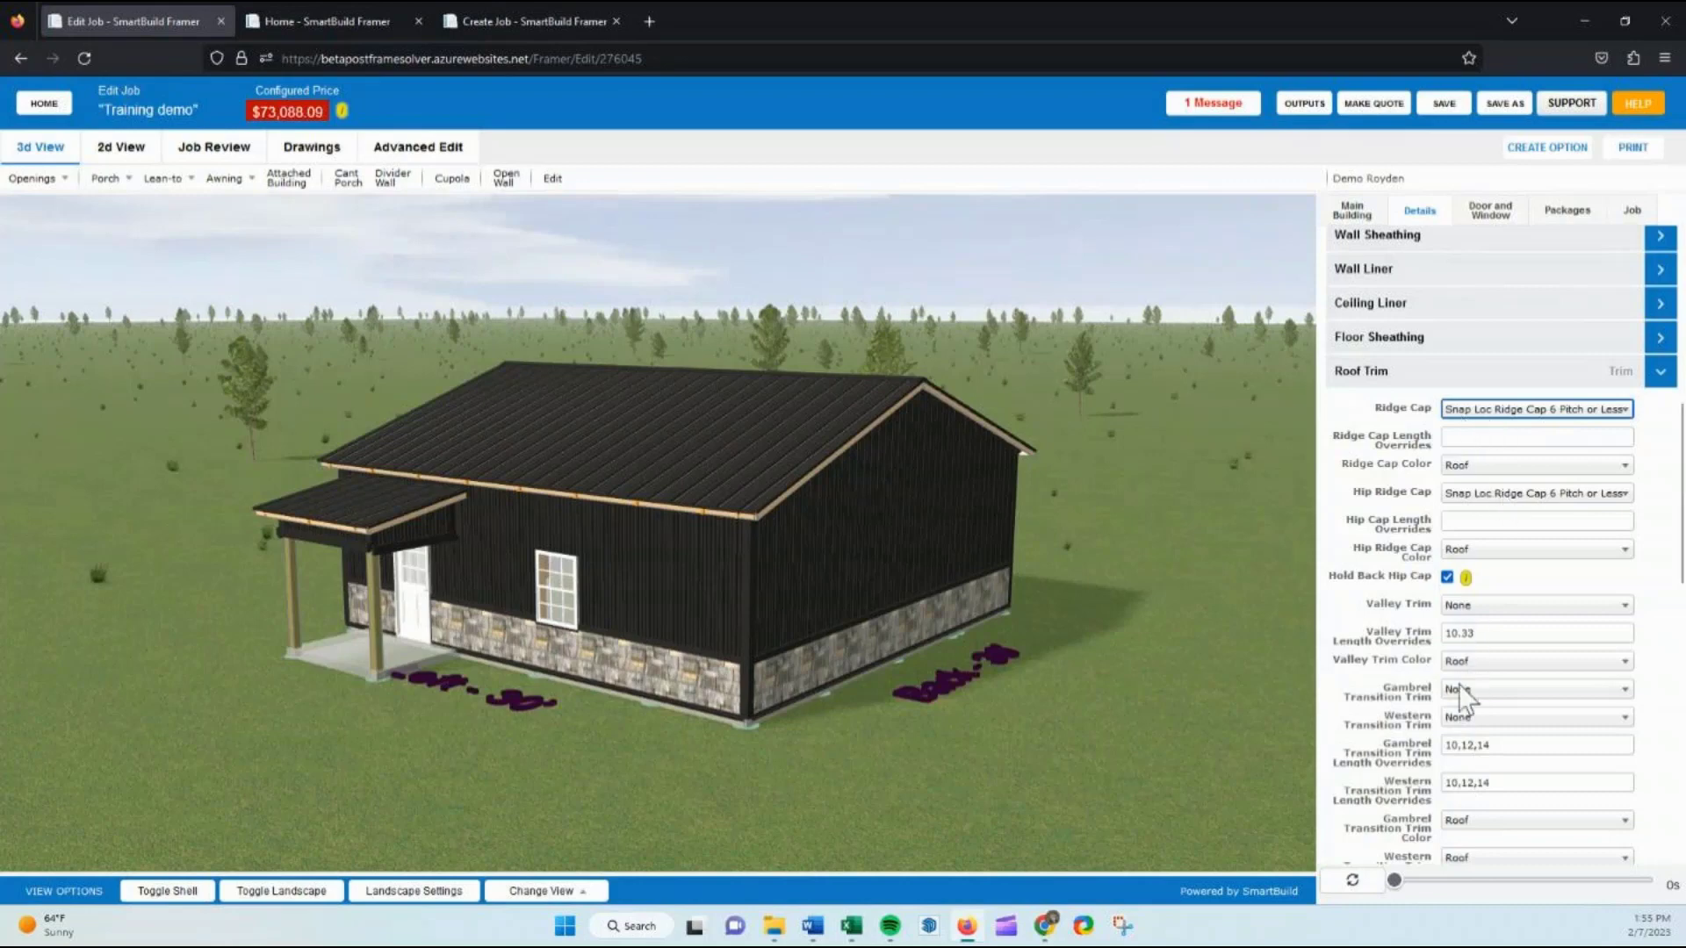
{"action": "left_click", "coordinate": [1368, 372]}
{"action": "left_click", "coordinate": [1371, 218]}
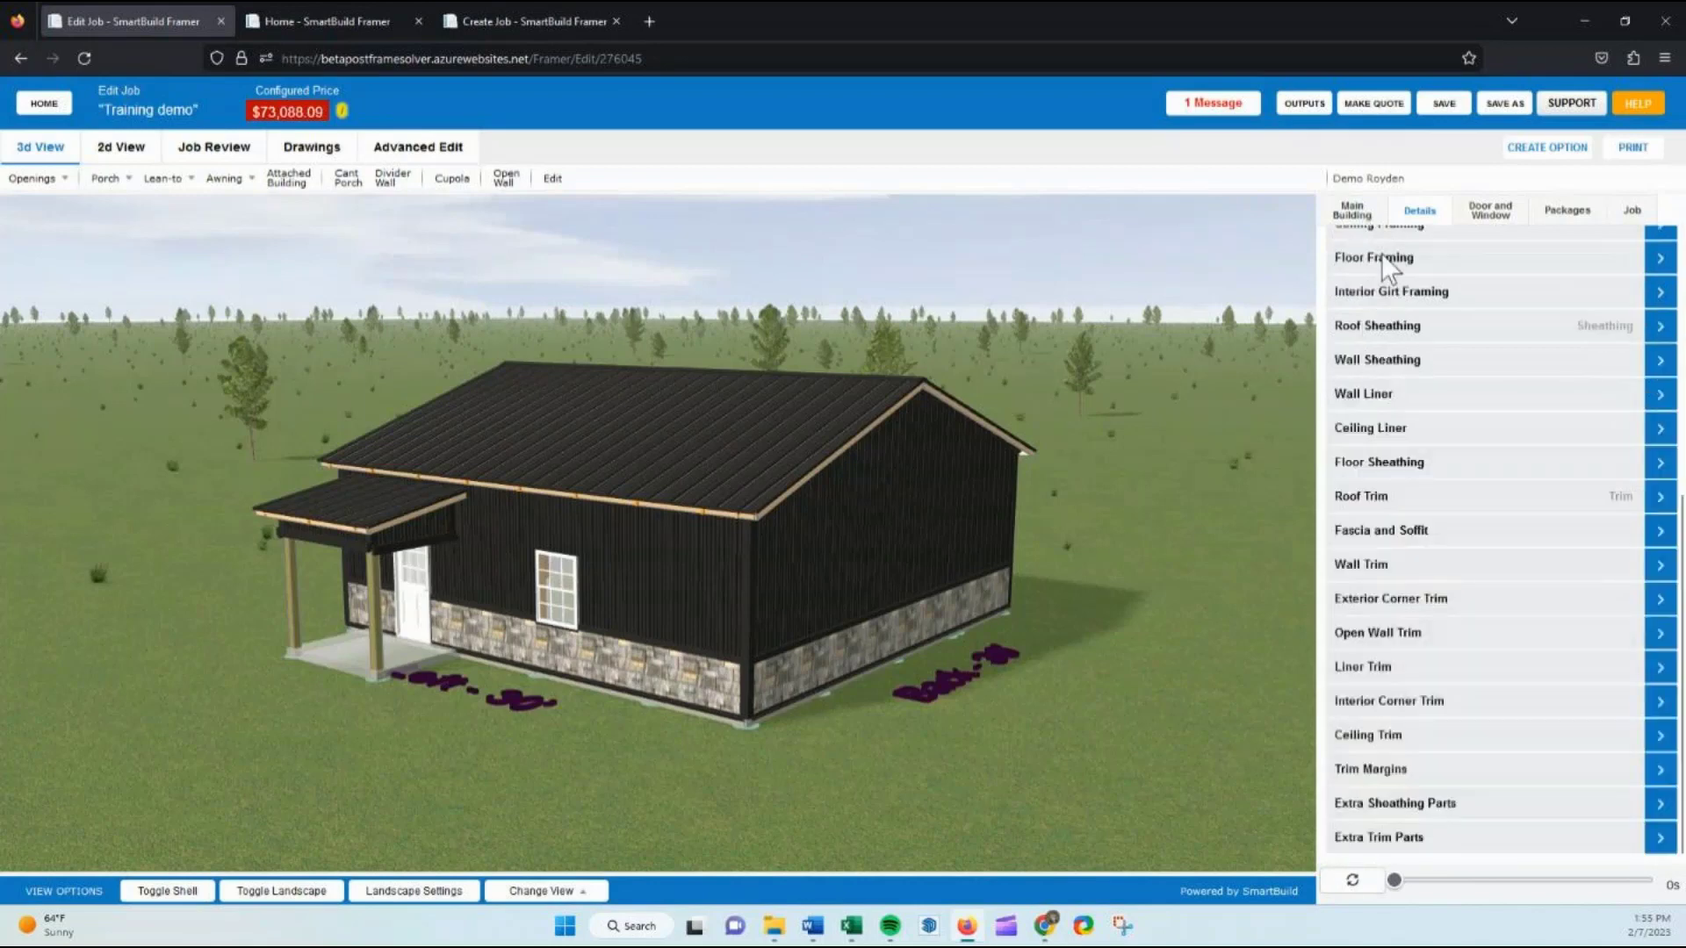
Compare the product systems with the detail sections, view the building's garage door and porch sides, and check the wall product system options
{"action": "left_click", "coordinate": [1368, 330]}
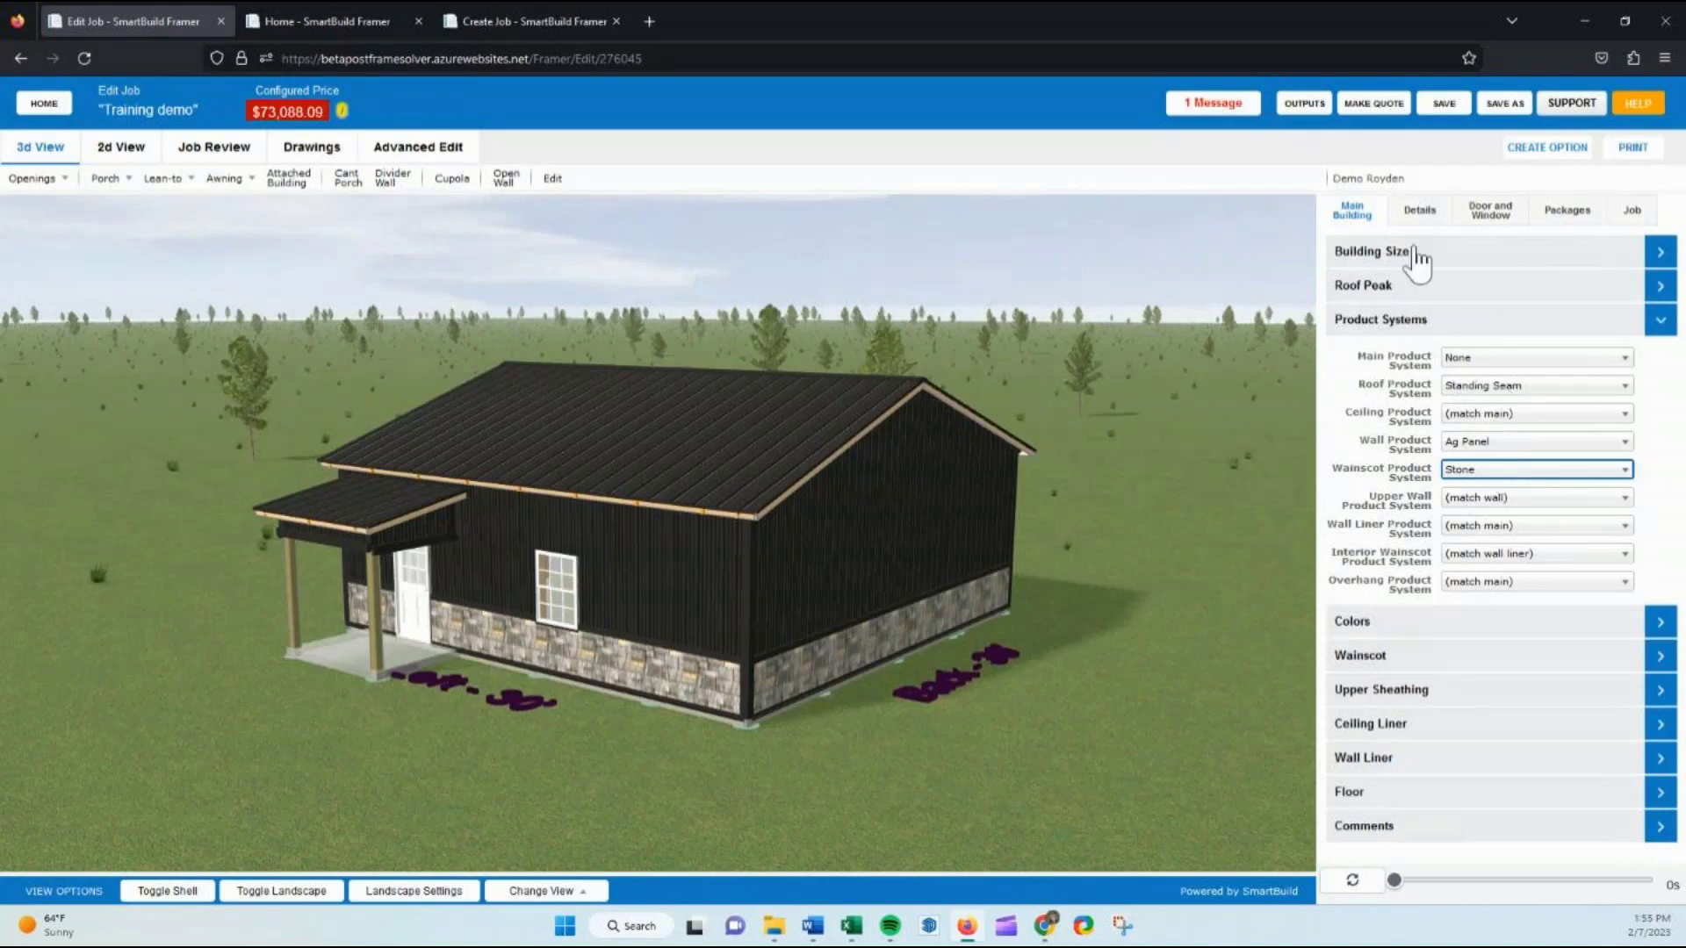
{"action": "left_click", "coordinate": [1420, 211]}
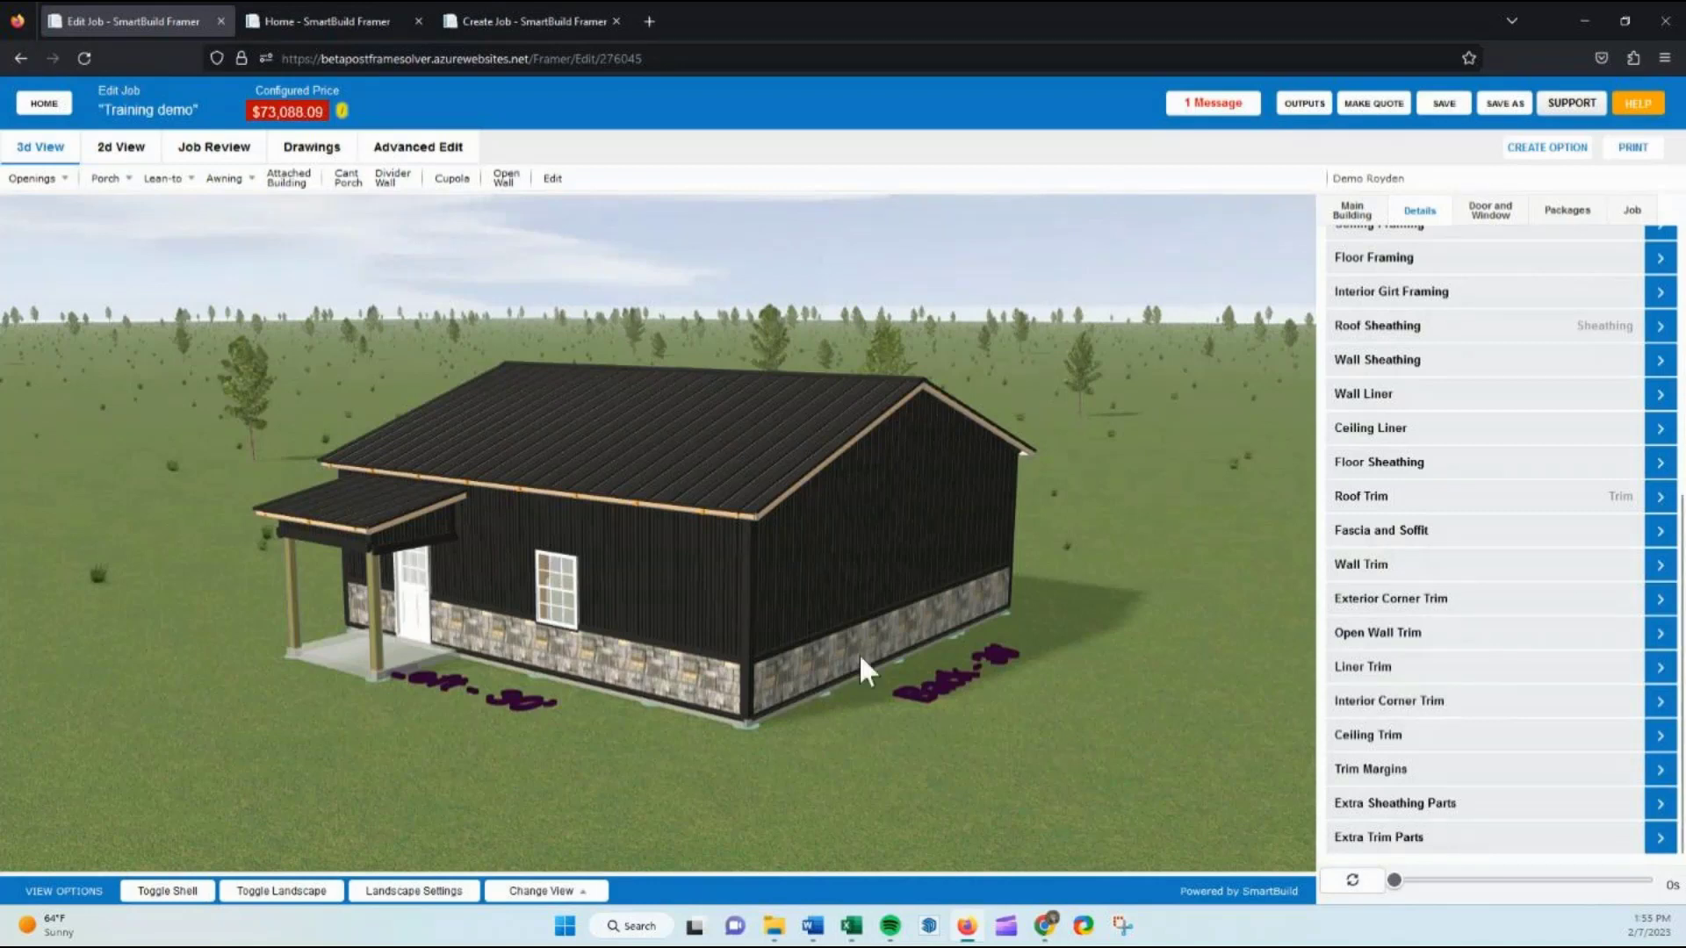
{"action": "left_click_drag", "start_coordinate": [856, 652], "coordinate": [1347, 232]}
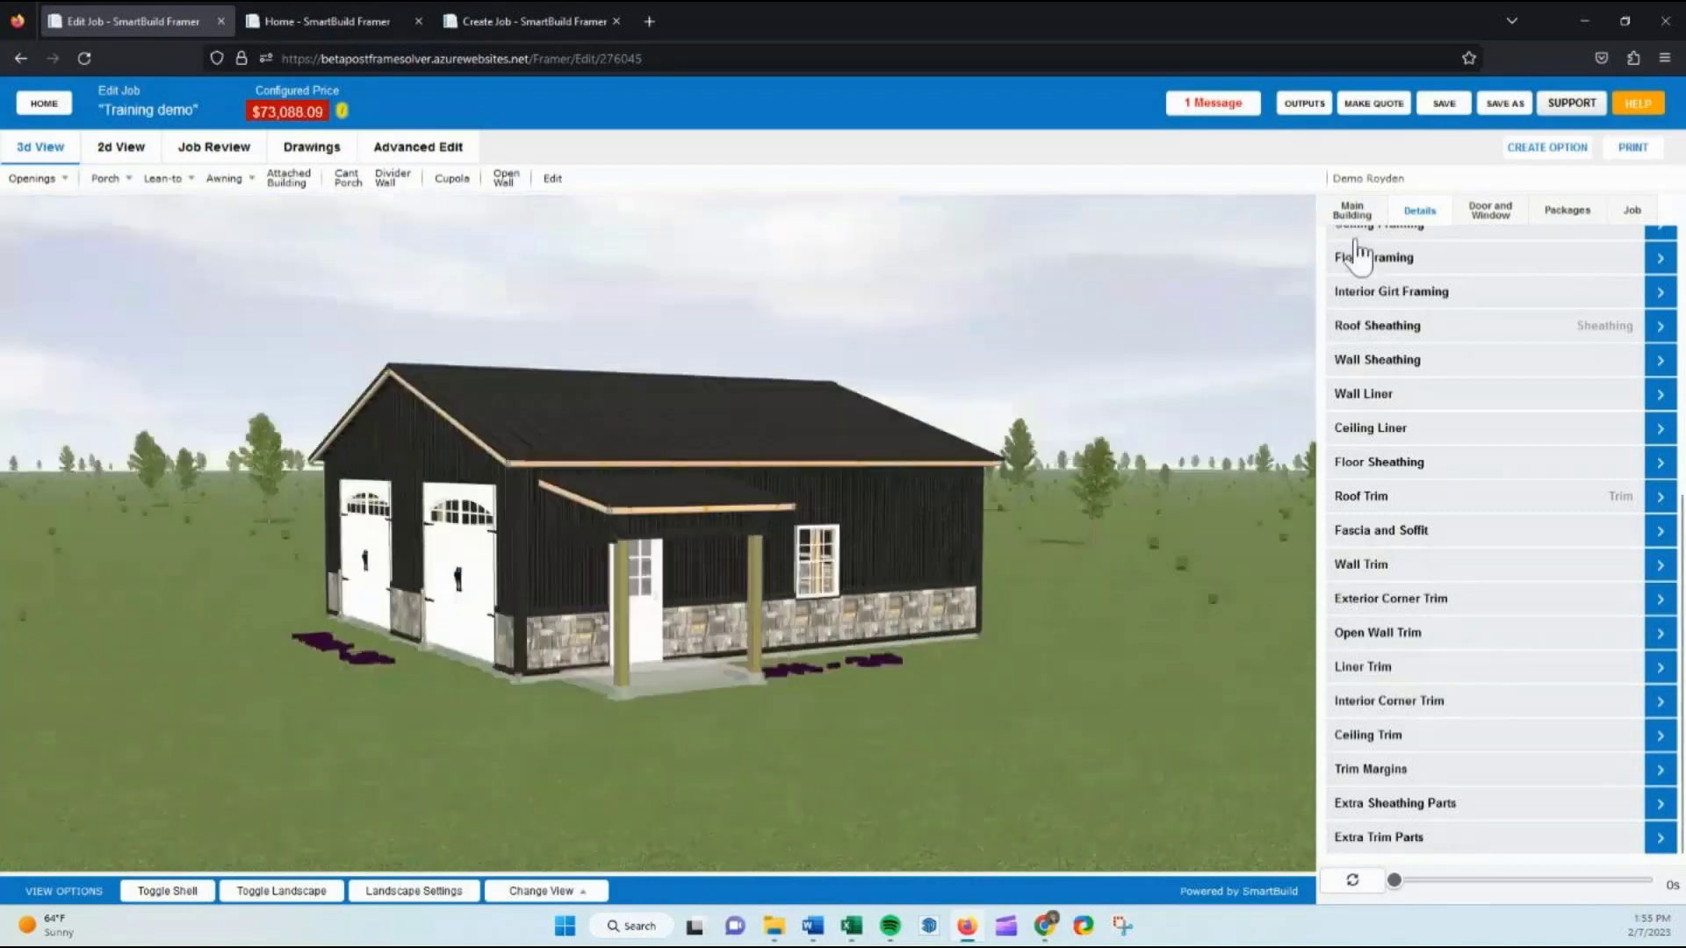
{"action": "left_click", "coordinate": [1341, 212]}
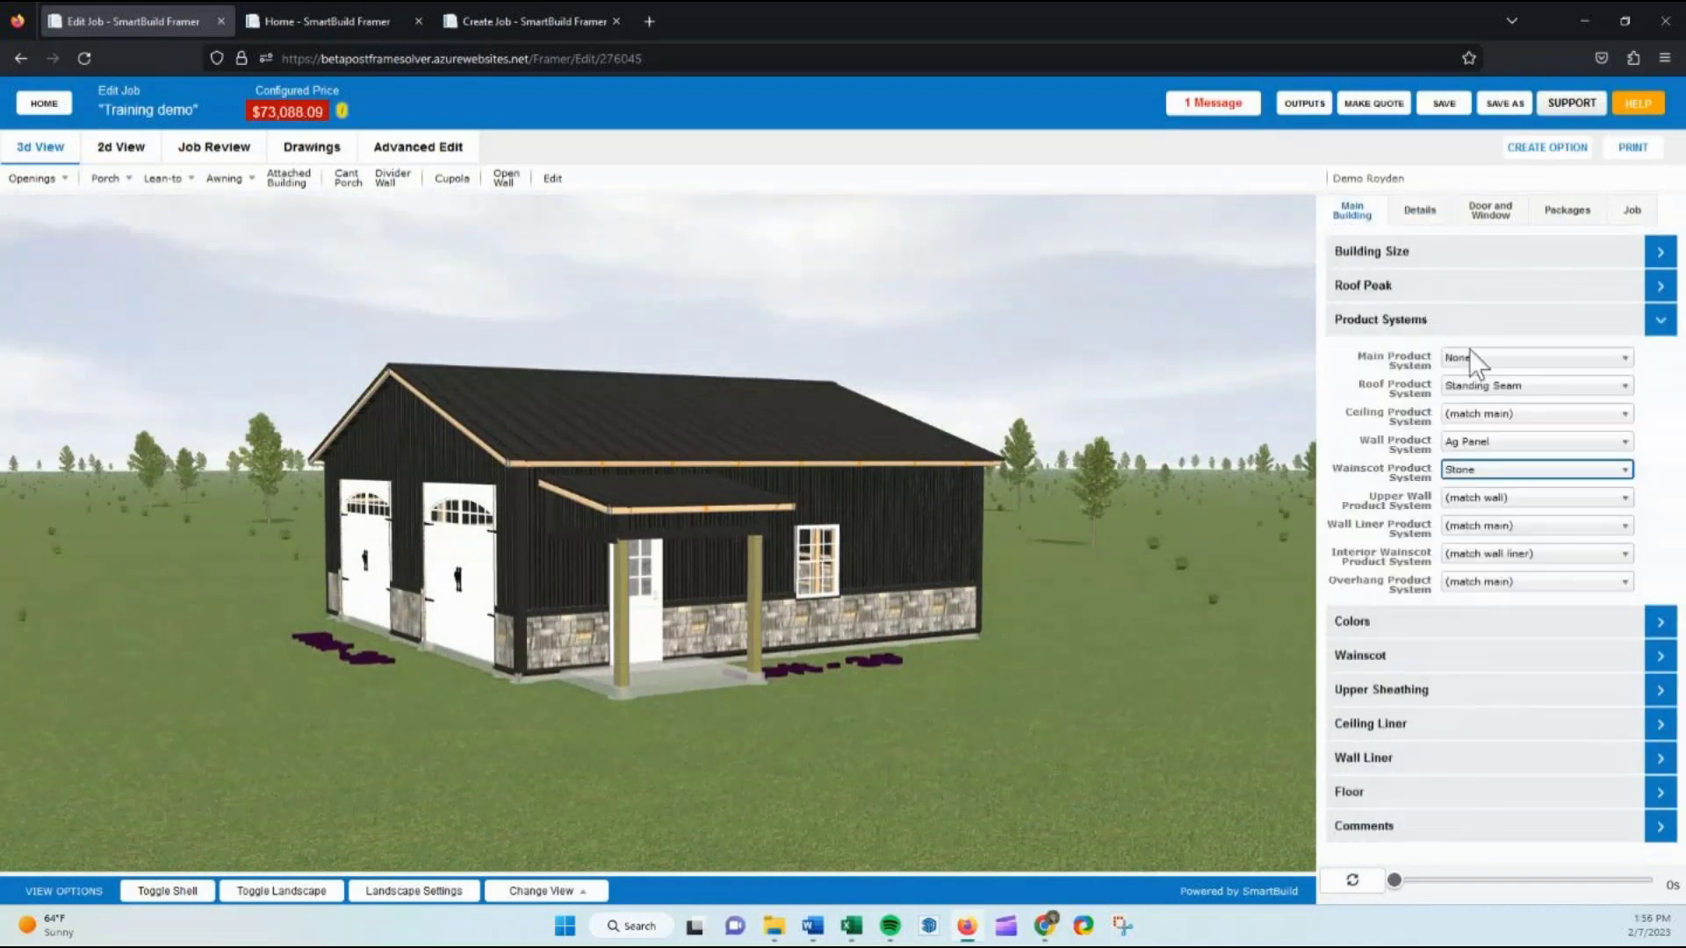
{"action": "left_click", "coordinate": [1462, 439]}
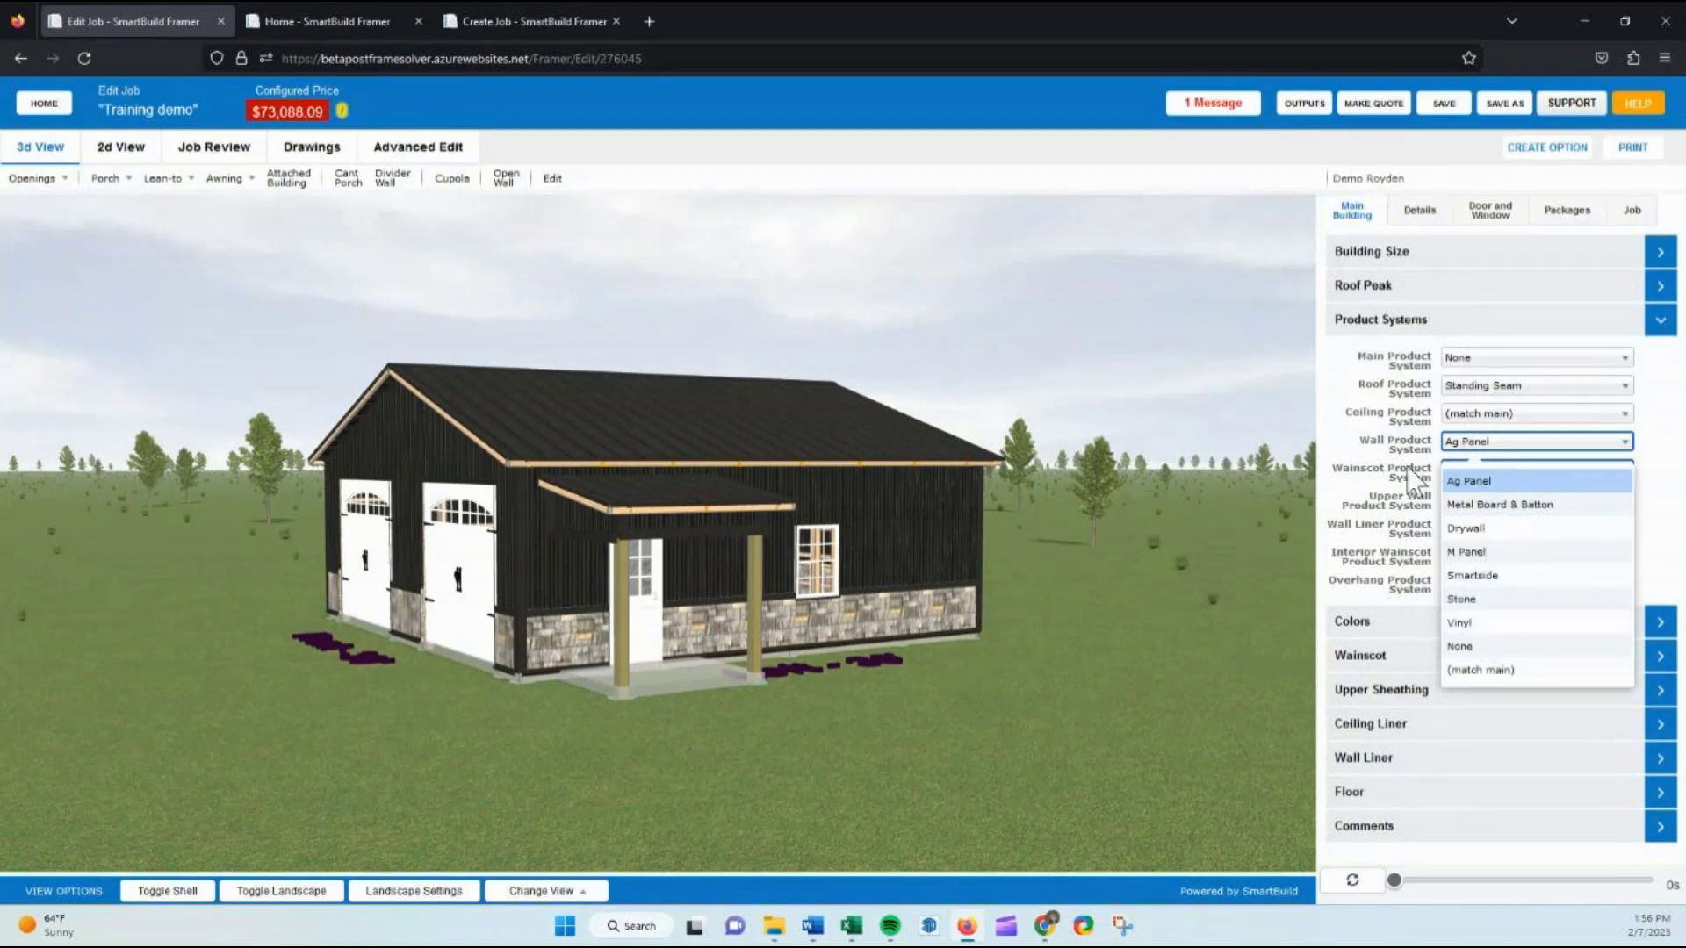
{"action": "left_click", "coordinate": [899, 348]}
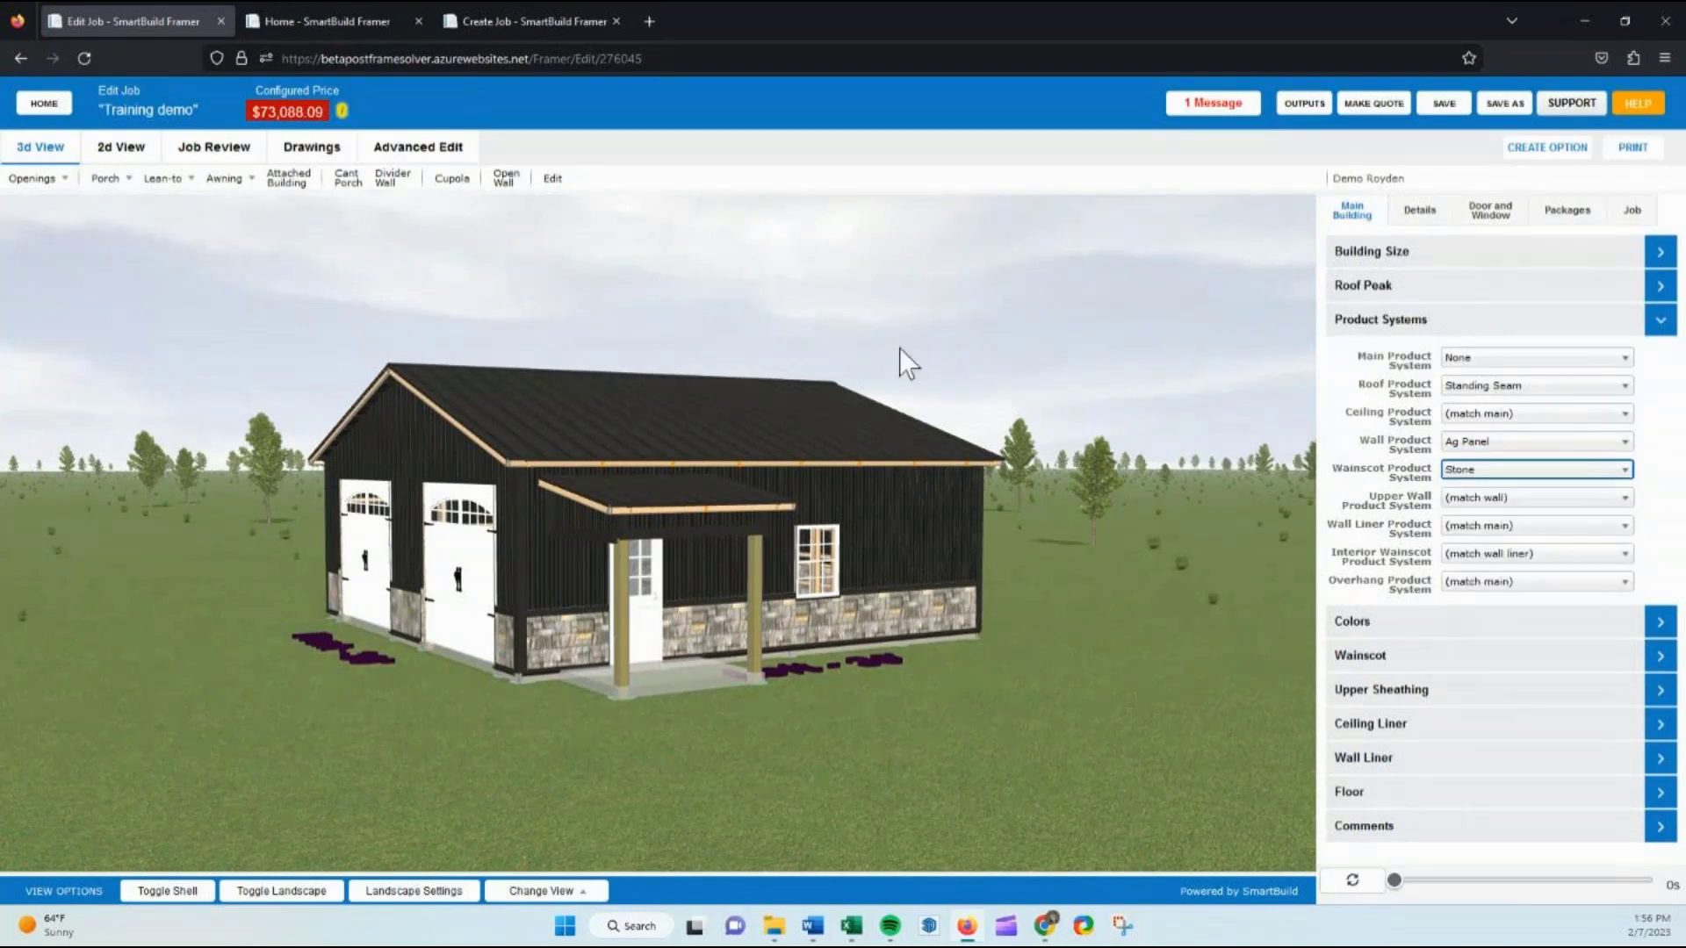
Start the Divider Wall command and examine the existing divider walls in the building's back corner
{"action": "left_click_drag", "start_coordinate": [899, 348], "coordinate": [652, 425]}
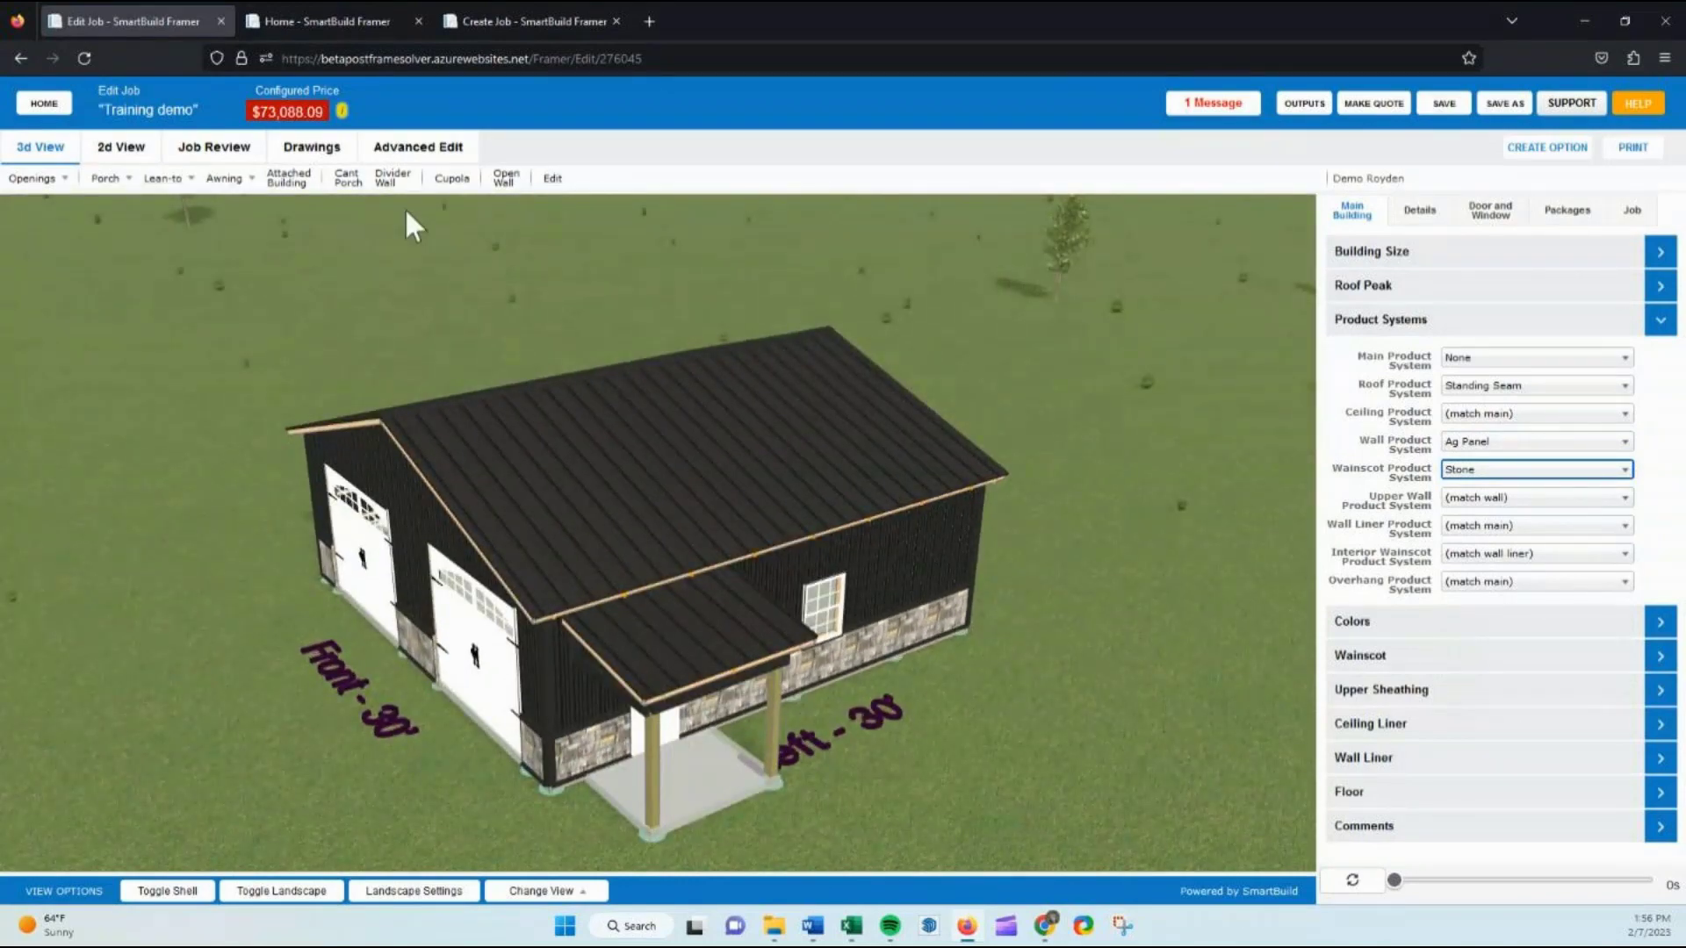
{"action": "left_click", "coordinate": [393, 178]}
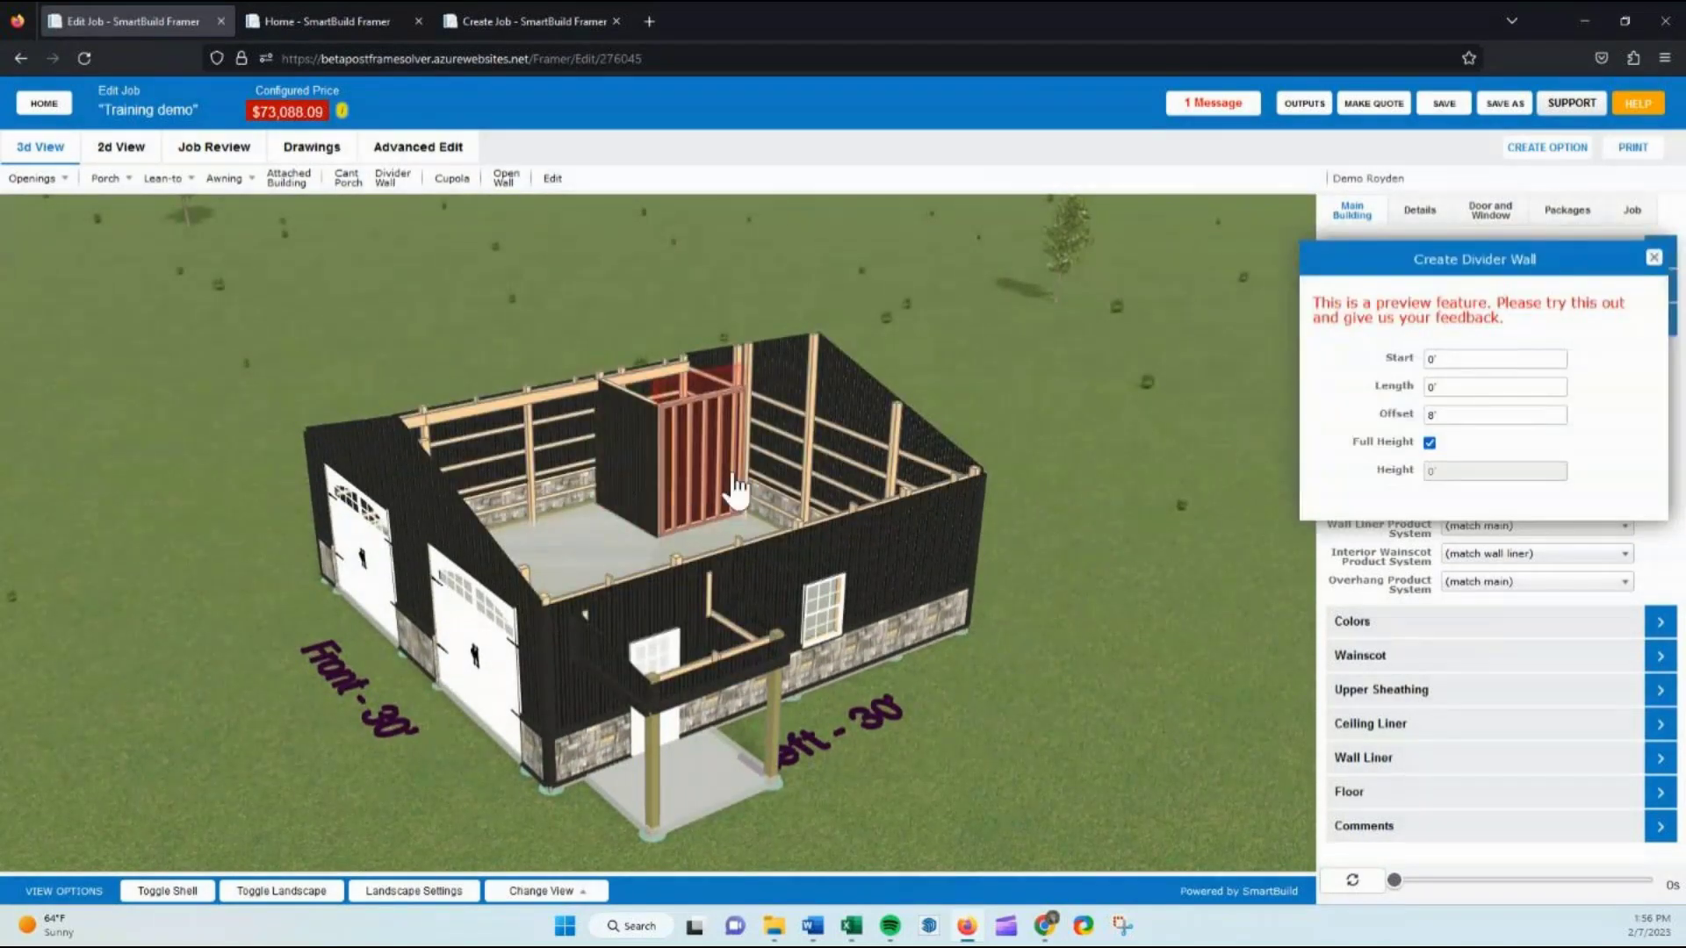
{"action": "key", "text": "Tab"}
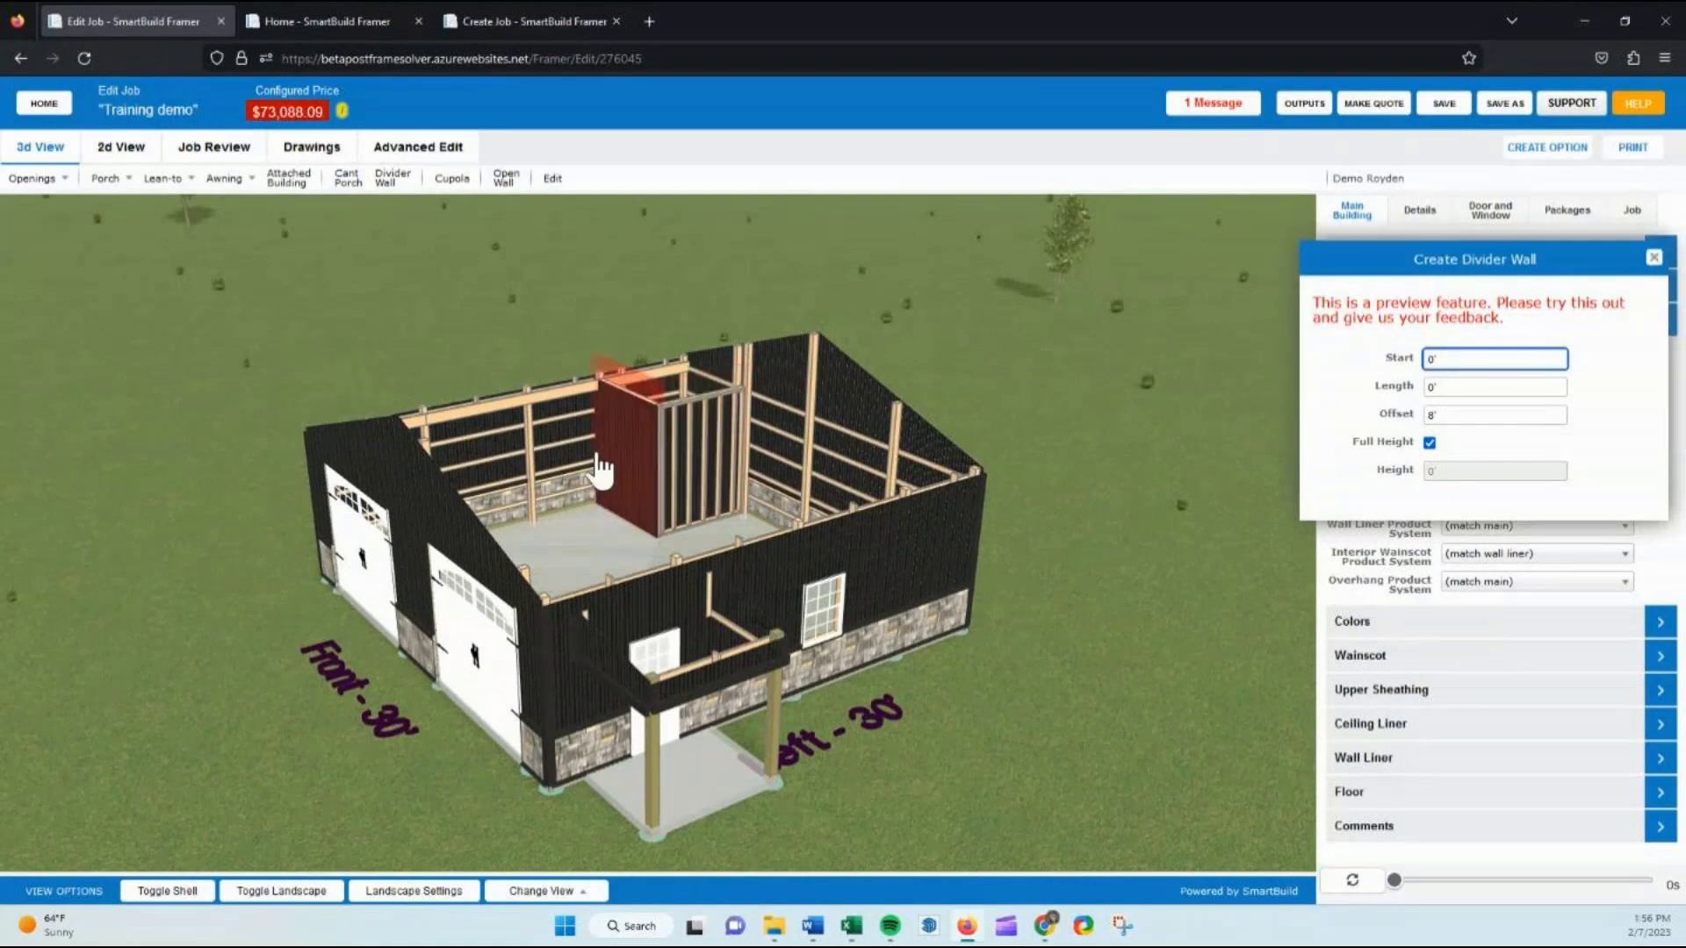
{"action": "scroll", "coordinate": [693, 496], "scroll_direction": "up", "scroll_amount": 4}
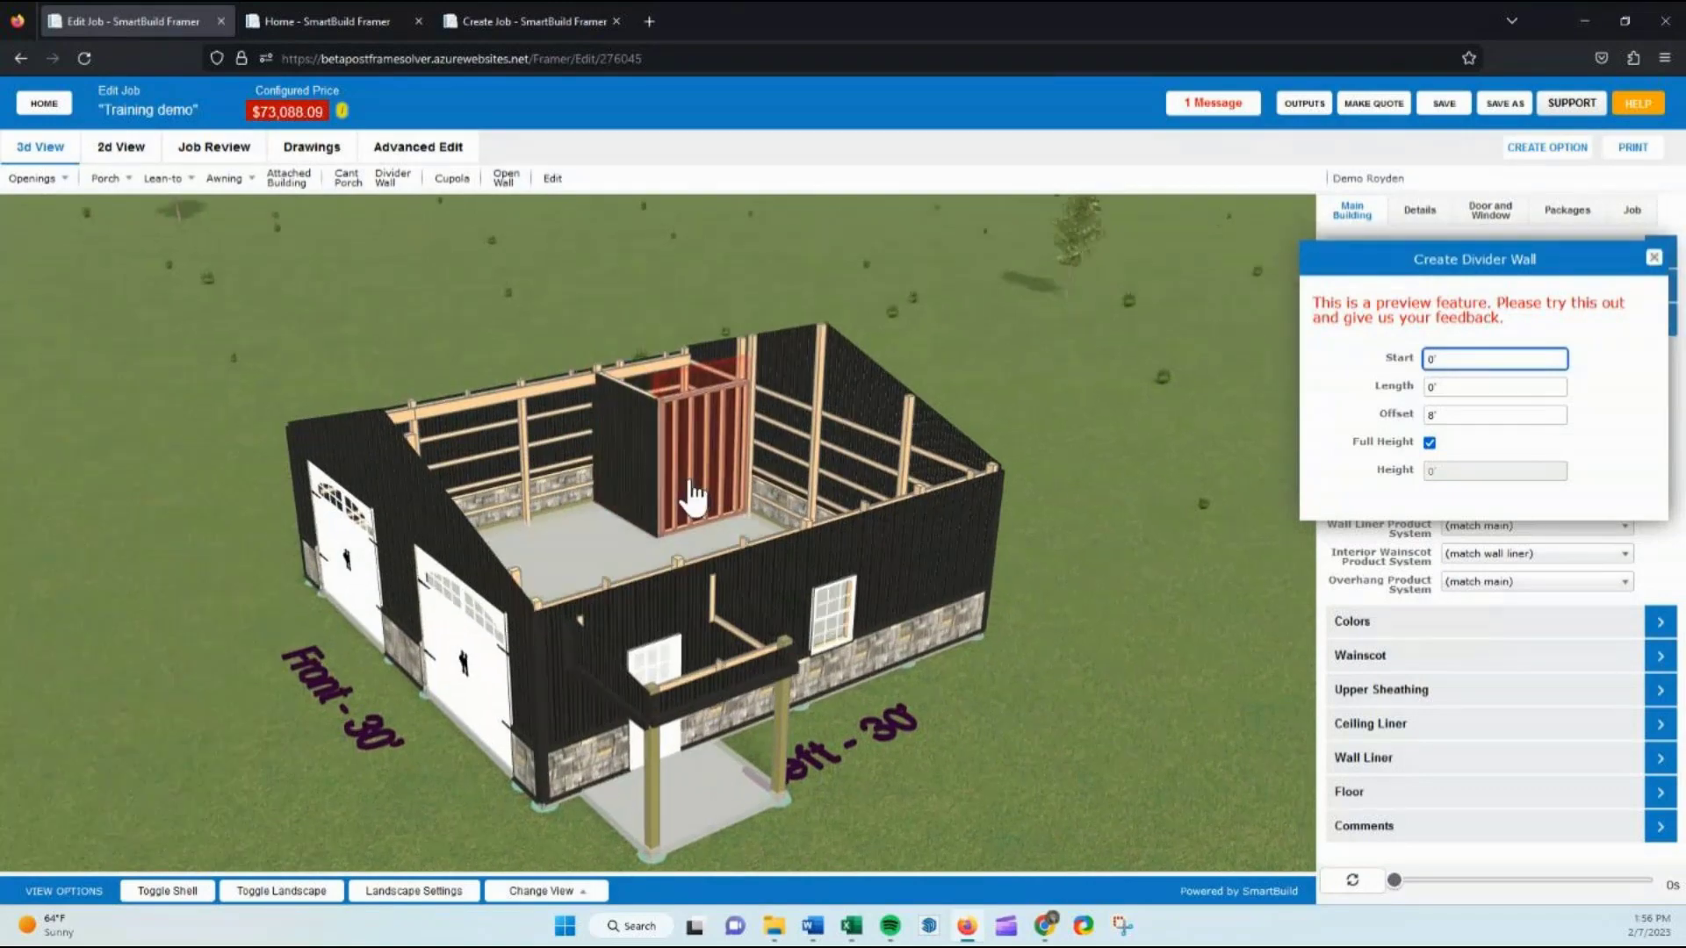
{"action": "scroll", "coordinate": [696, 496], "scroll_direction": "up", "scroll_amount": 3}
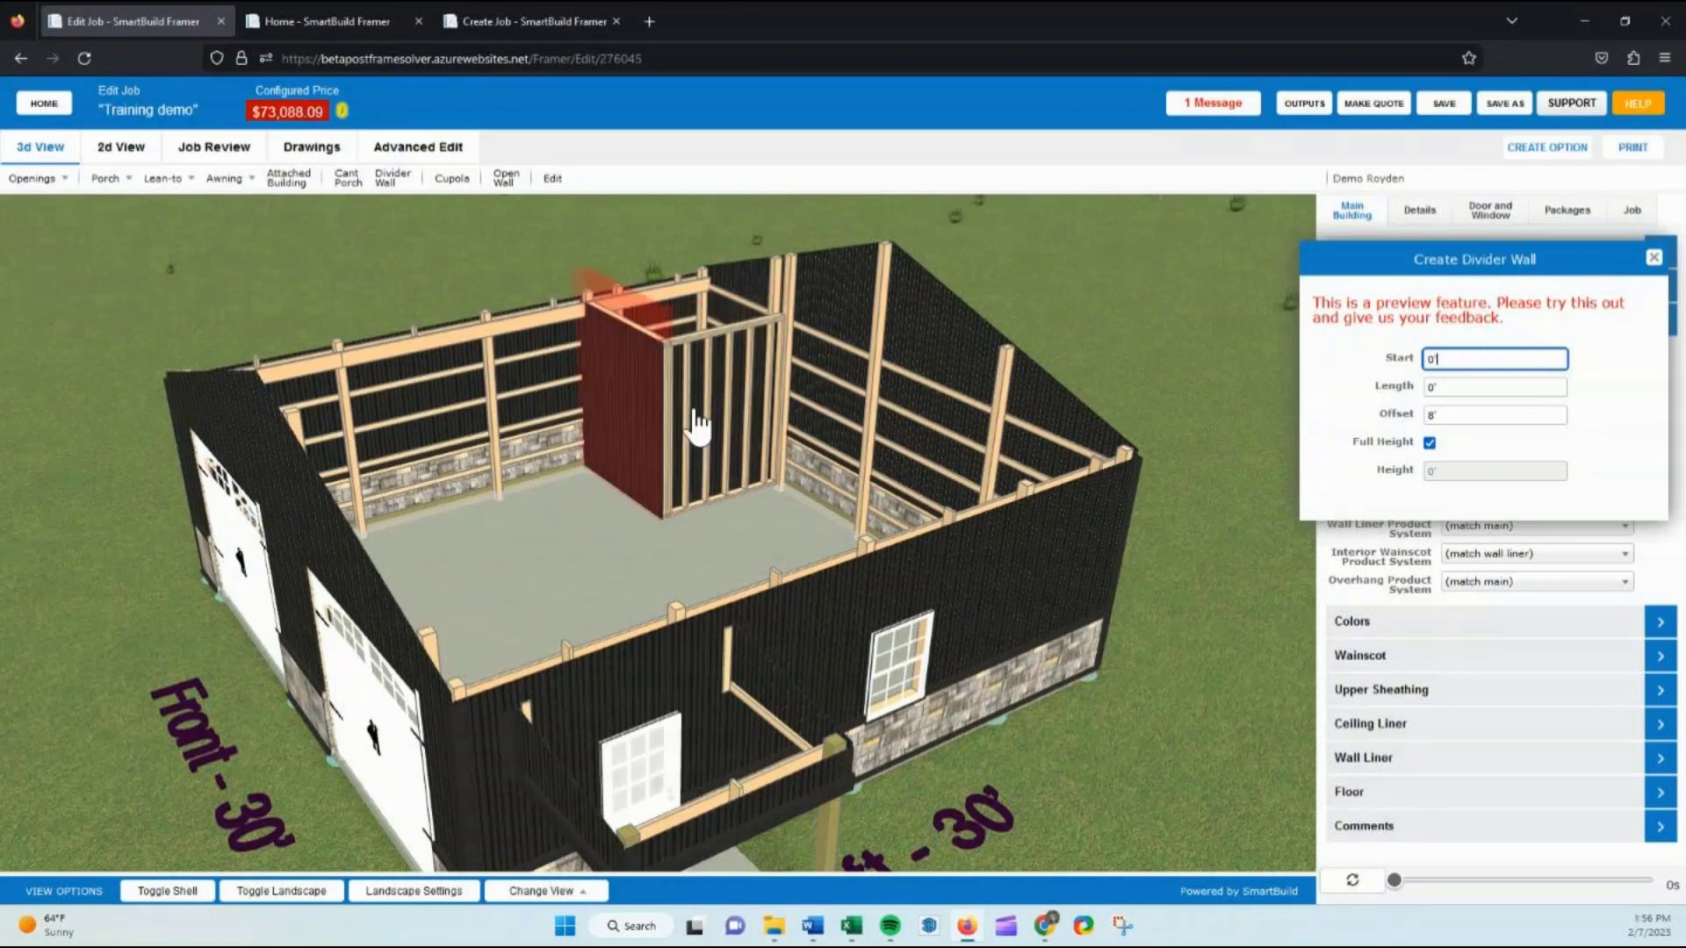
Set the Wall Product System of divider wall INT-1 to Drywall in the advanced editing view
{"action": "left_click", "coordinate": [429, 144]}
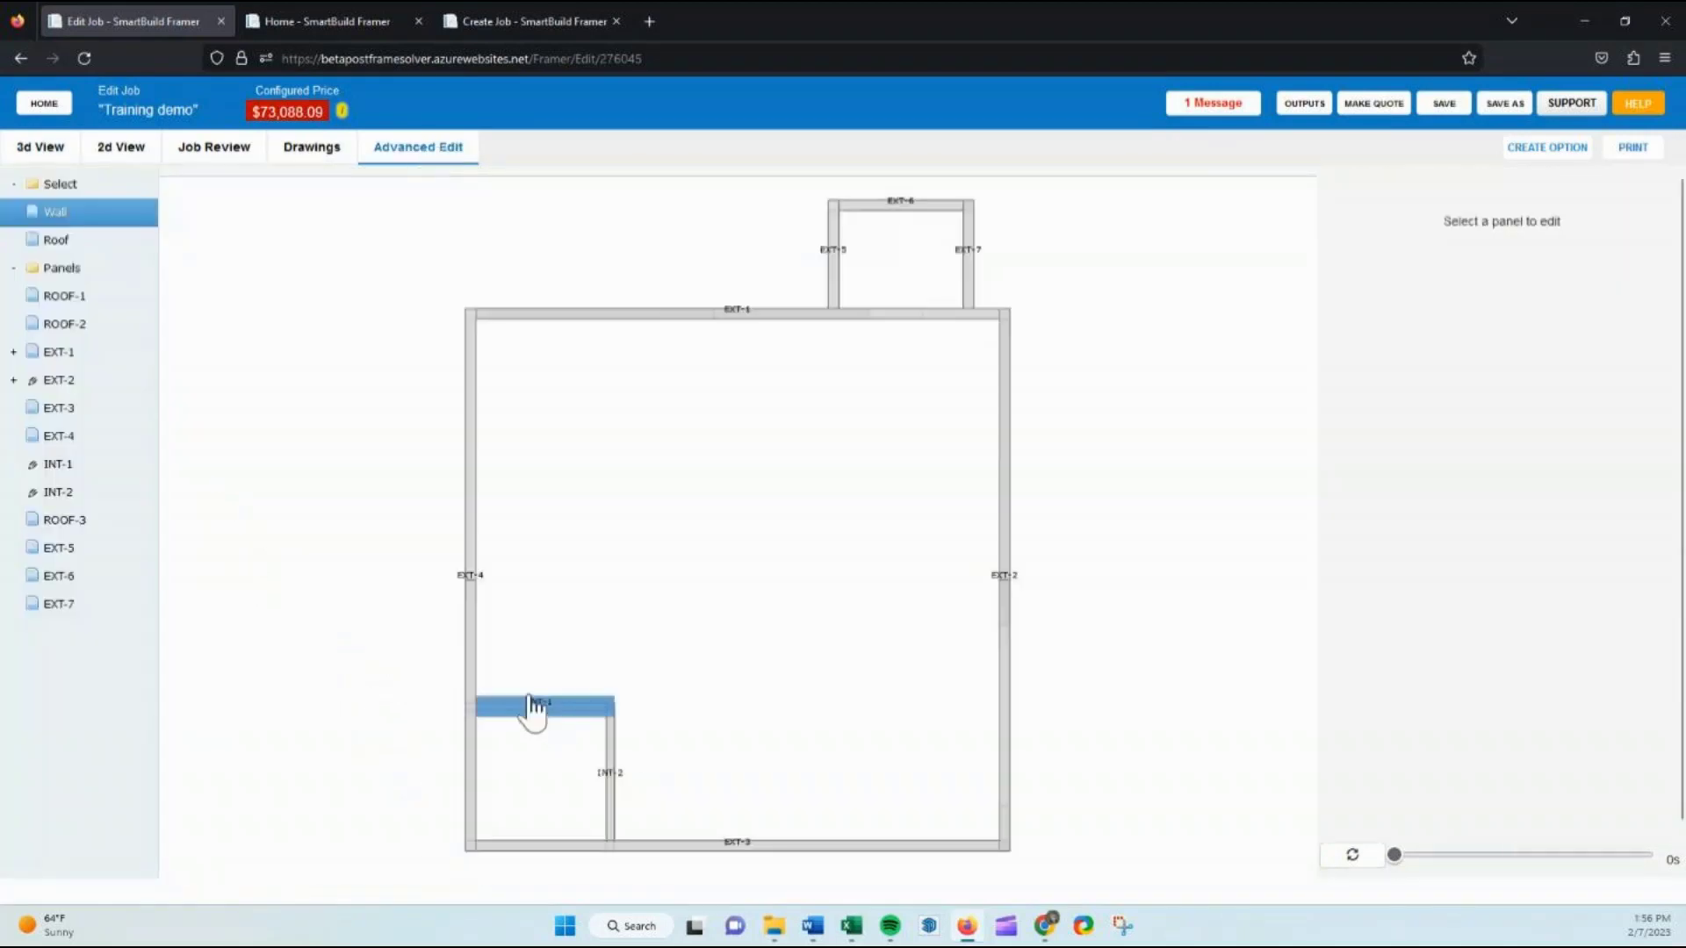
{"action": "left_click", "coordinate": [531, 707]}
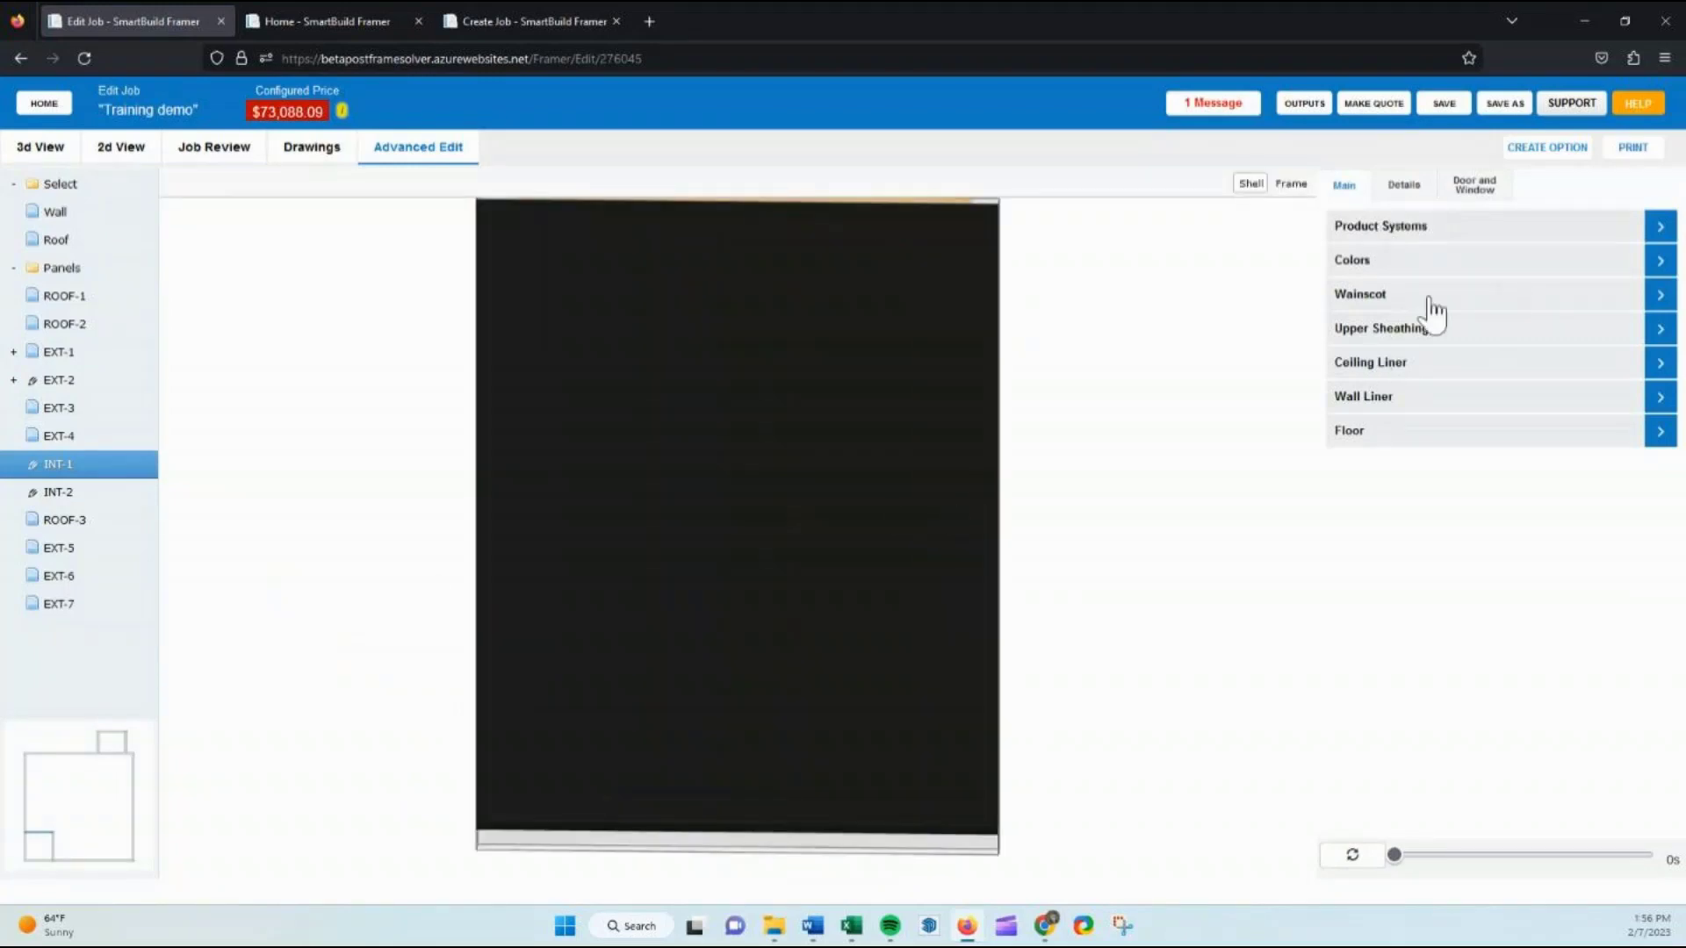
{"action": "left_click", "coordinate": [1380, 230]}
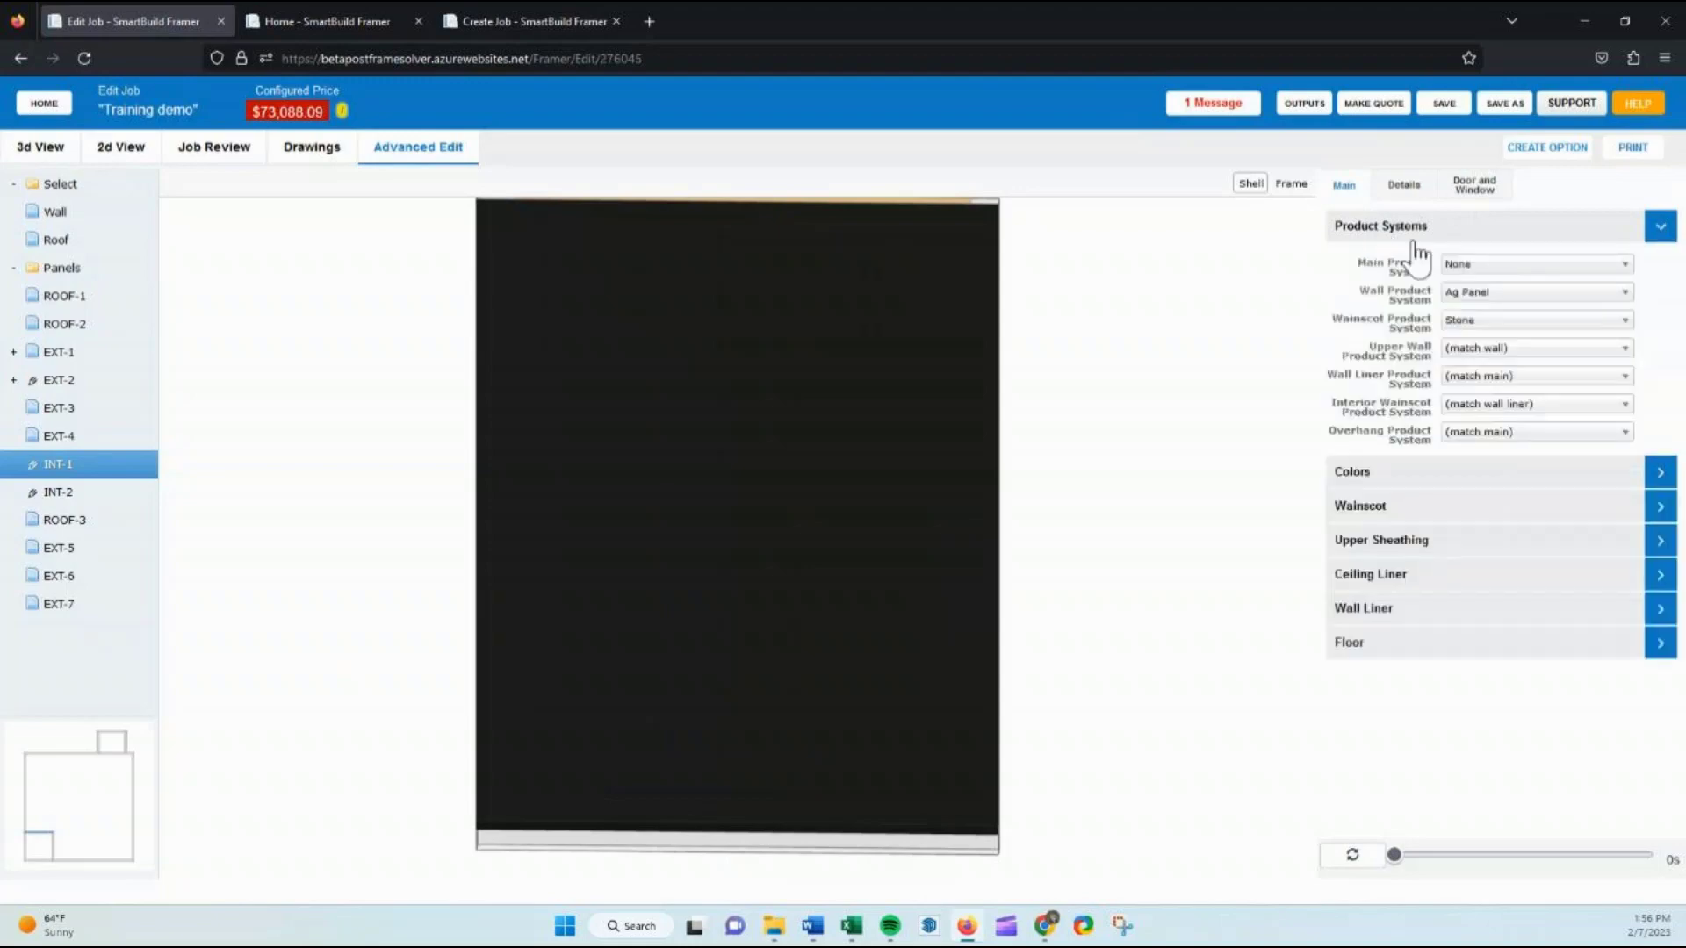
{"action": "left_click", "coordinate": [1491, 292]}
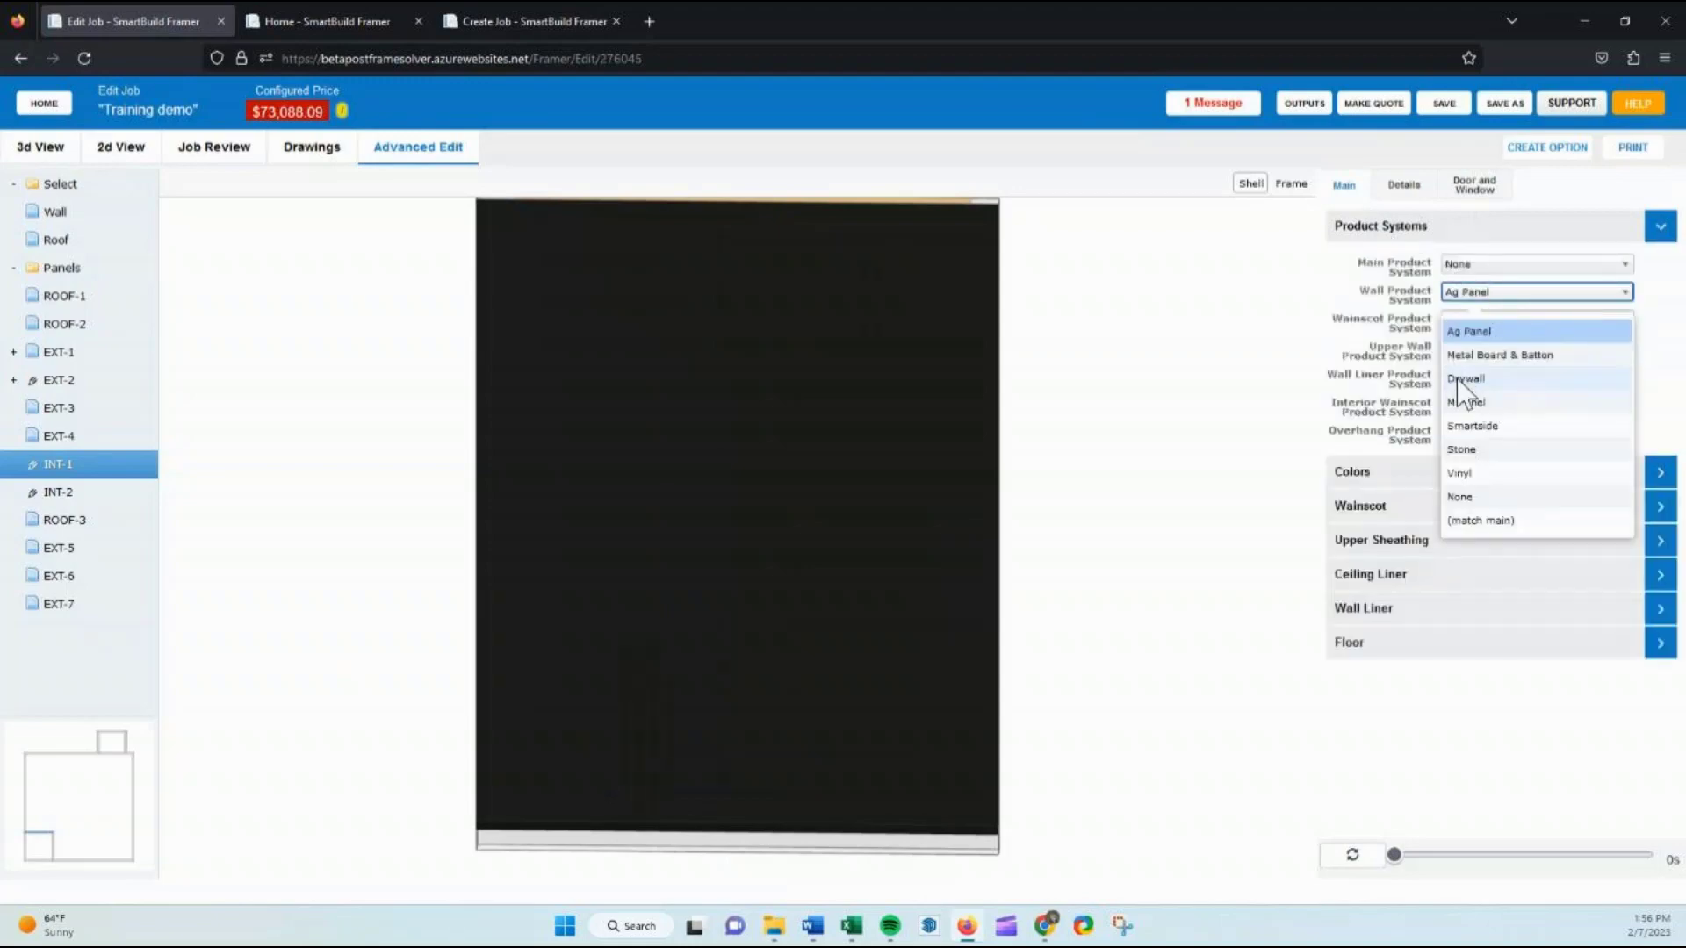
{"action": "left_click", "coordinate": [1459, 377]}
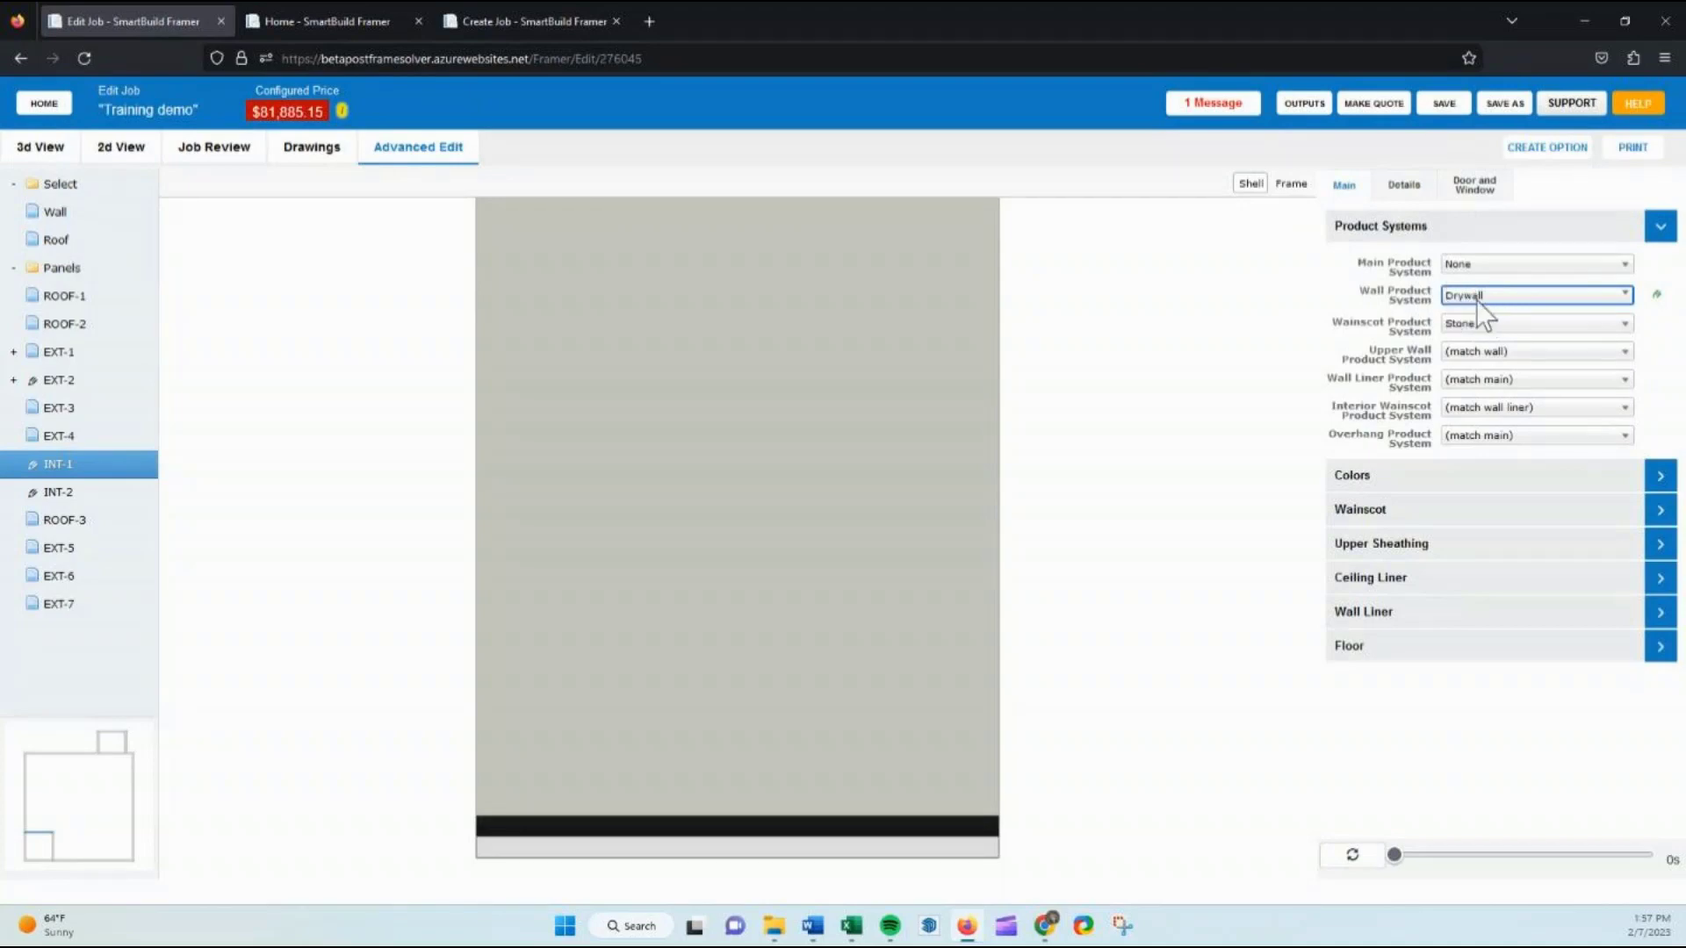
{"action": "left_click", "coordinate": [1413, 225]}
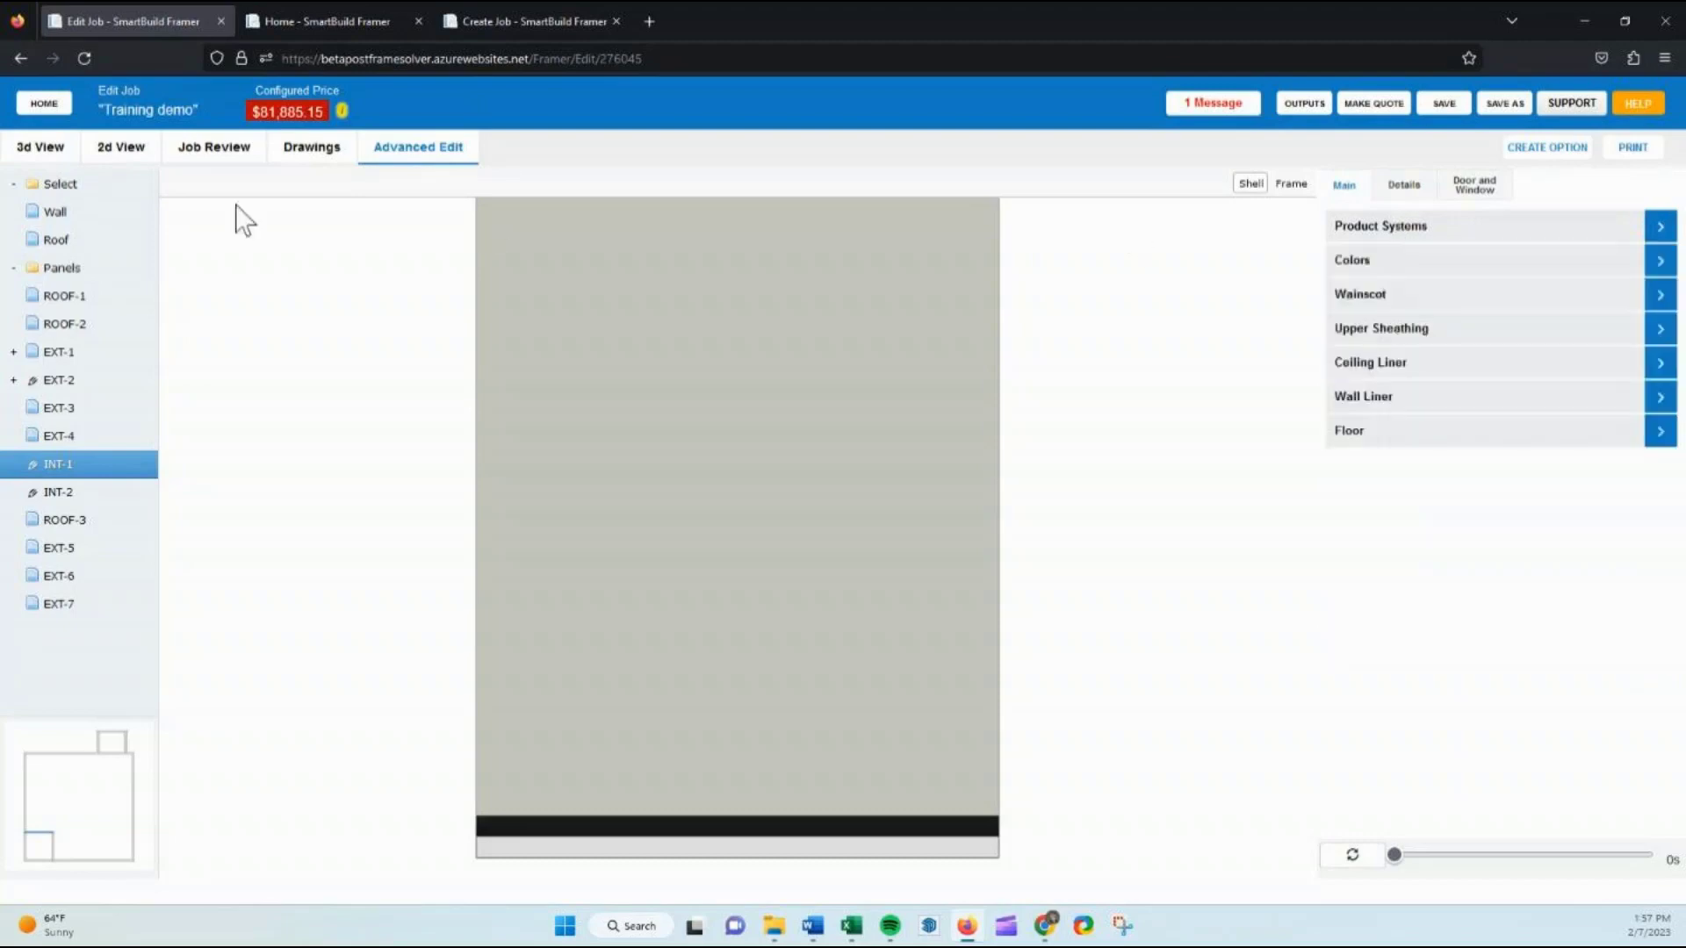
Return to the 3D view and compare the Wall Sheathing details with the main building's product systems
{"action": "left_click", "coordinate": [26, 151]}
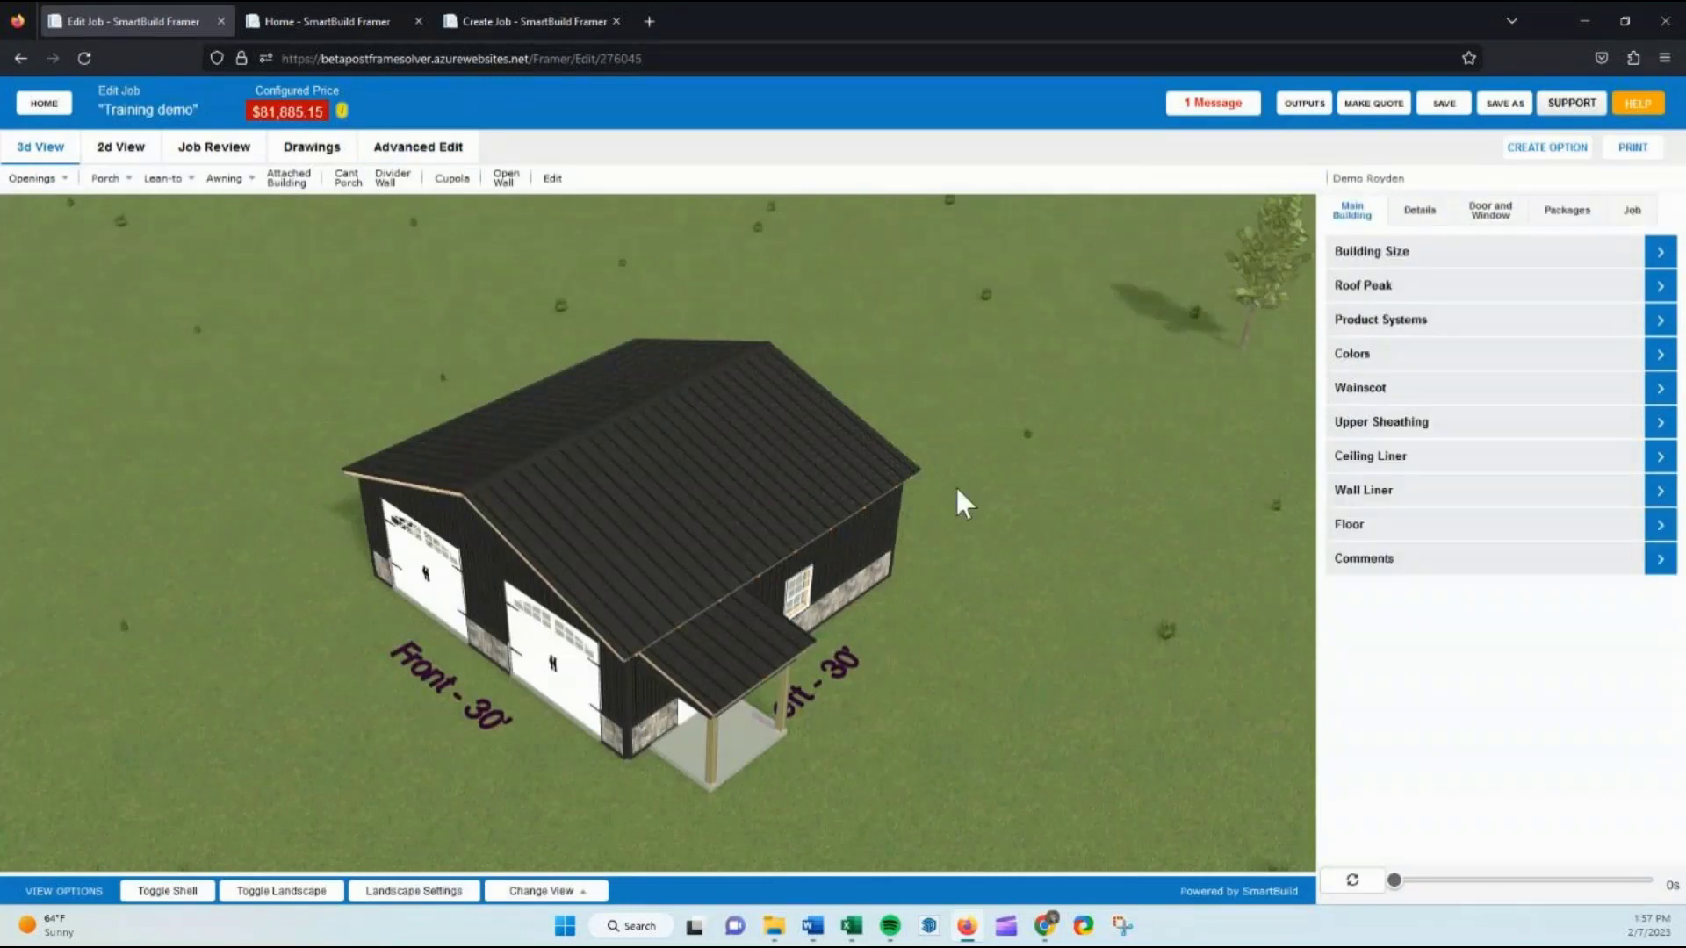
{"action": "left_click_drag", "start_coordinate": [955, 491], "coordinate": [859, 540]}
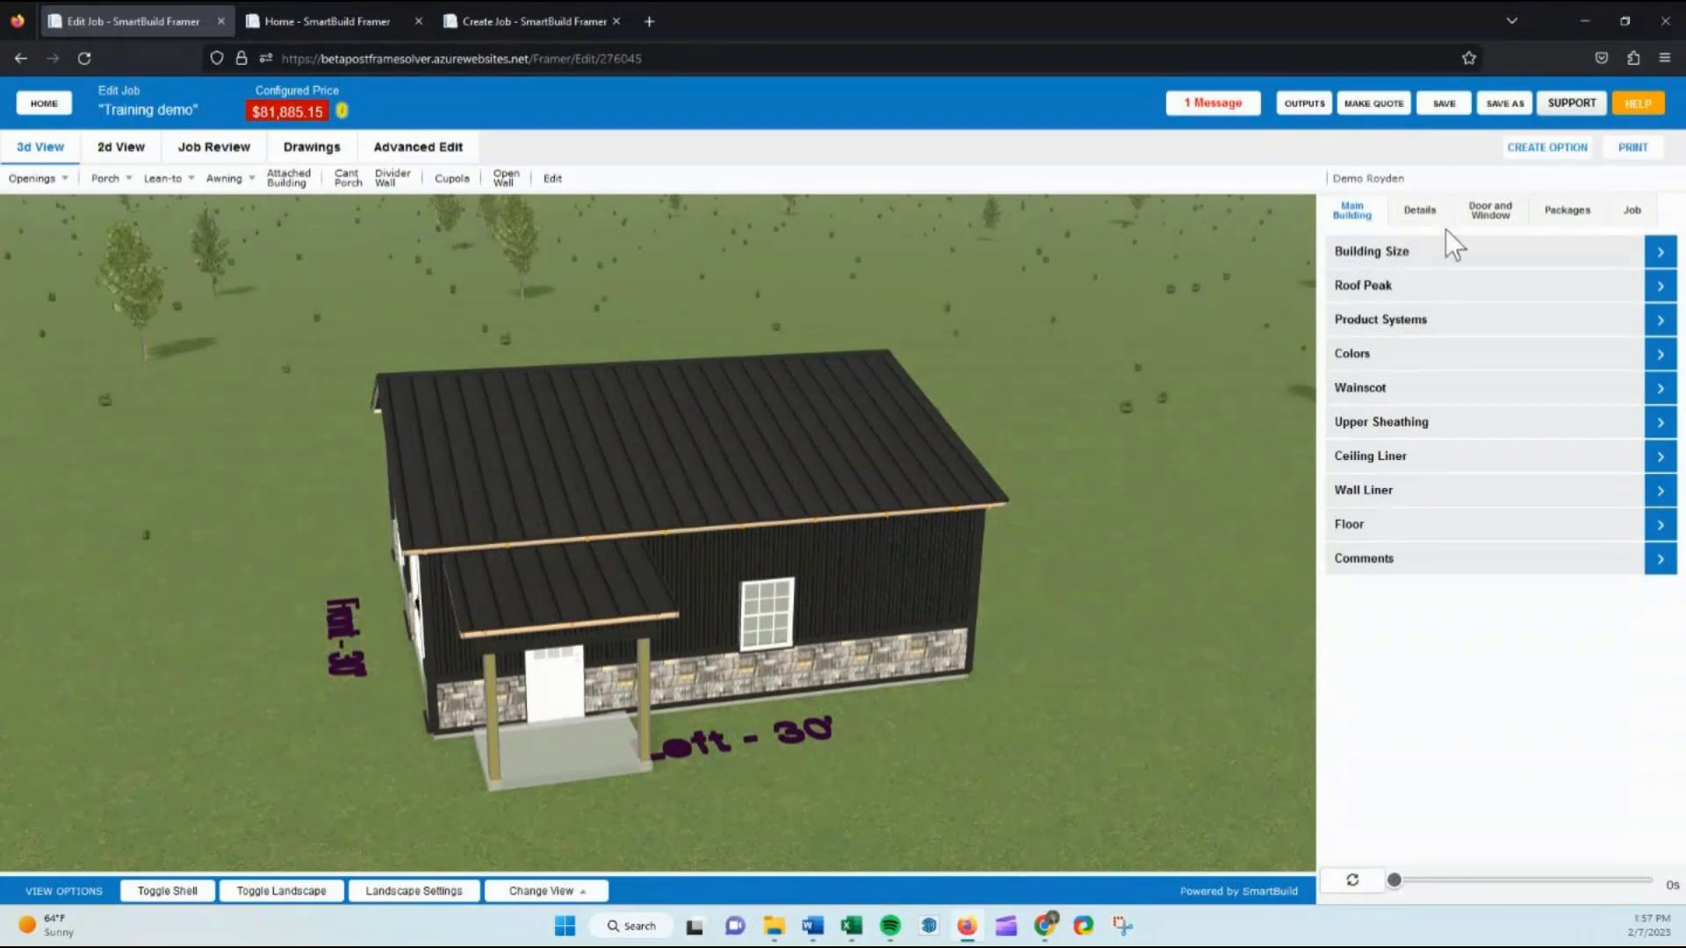
{"action": "left_click", "coordinate": [1423, 213]}
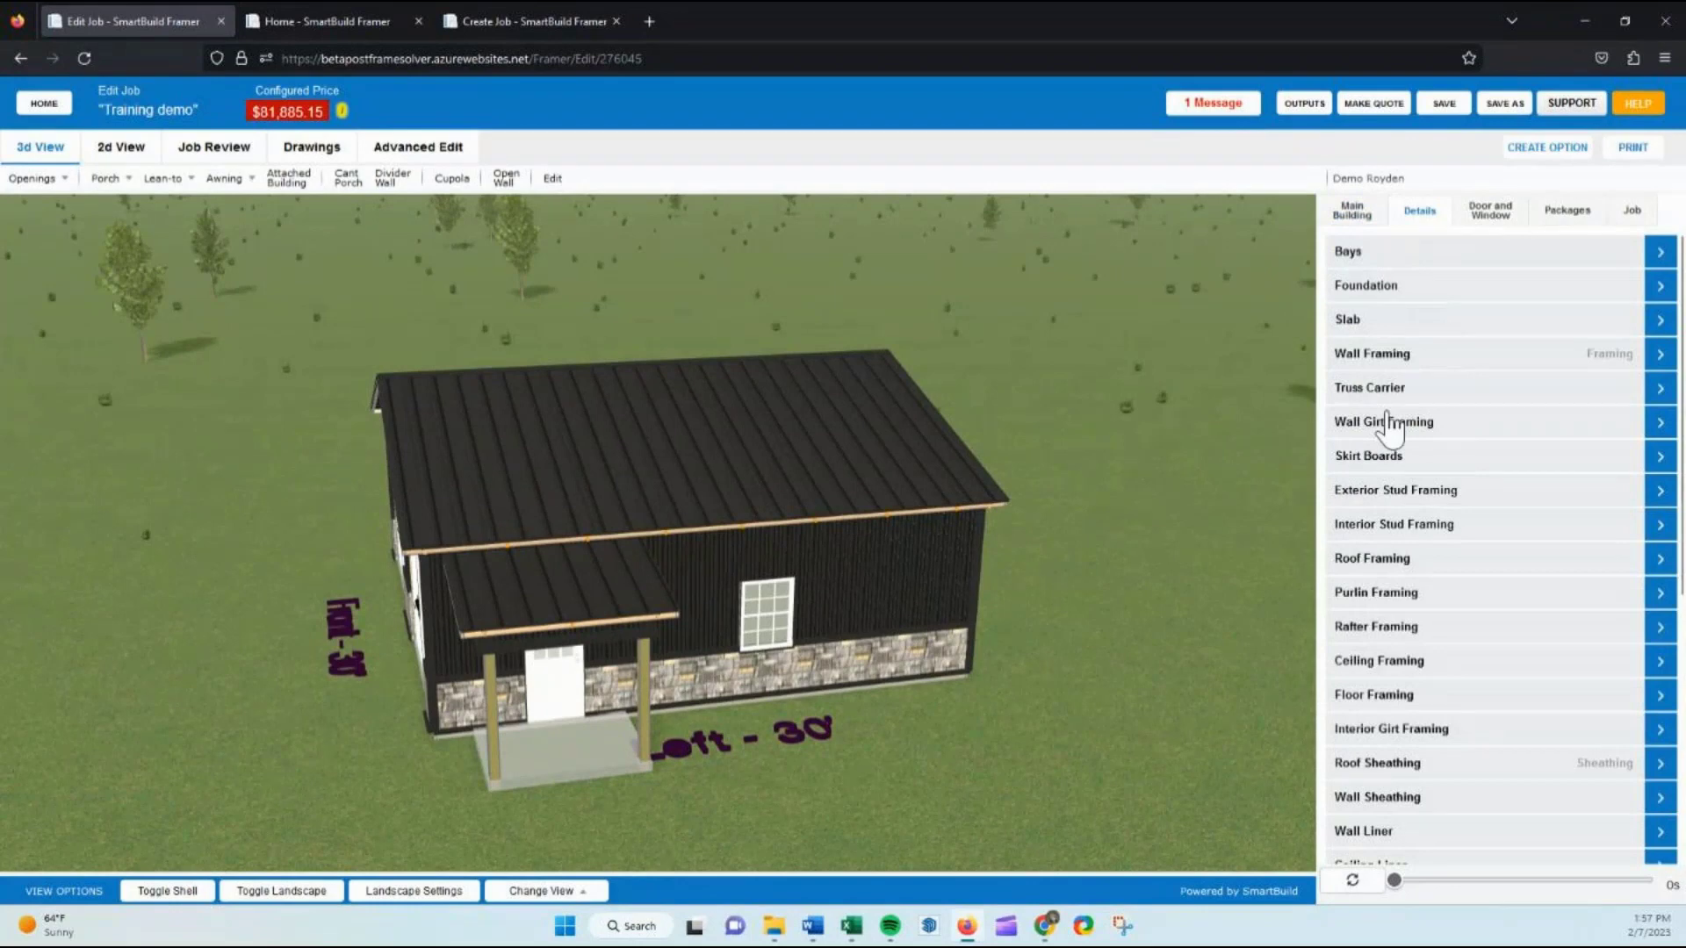
{"action": "scroll", "coordinate": [1423, 527], "scroll_direction": "down", "scroll_amount": 3}
{"action": "left_click", "coordinate": [1460, 551]}
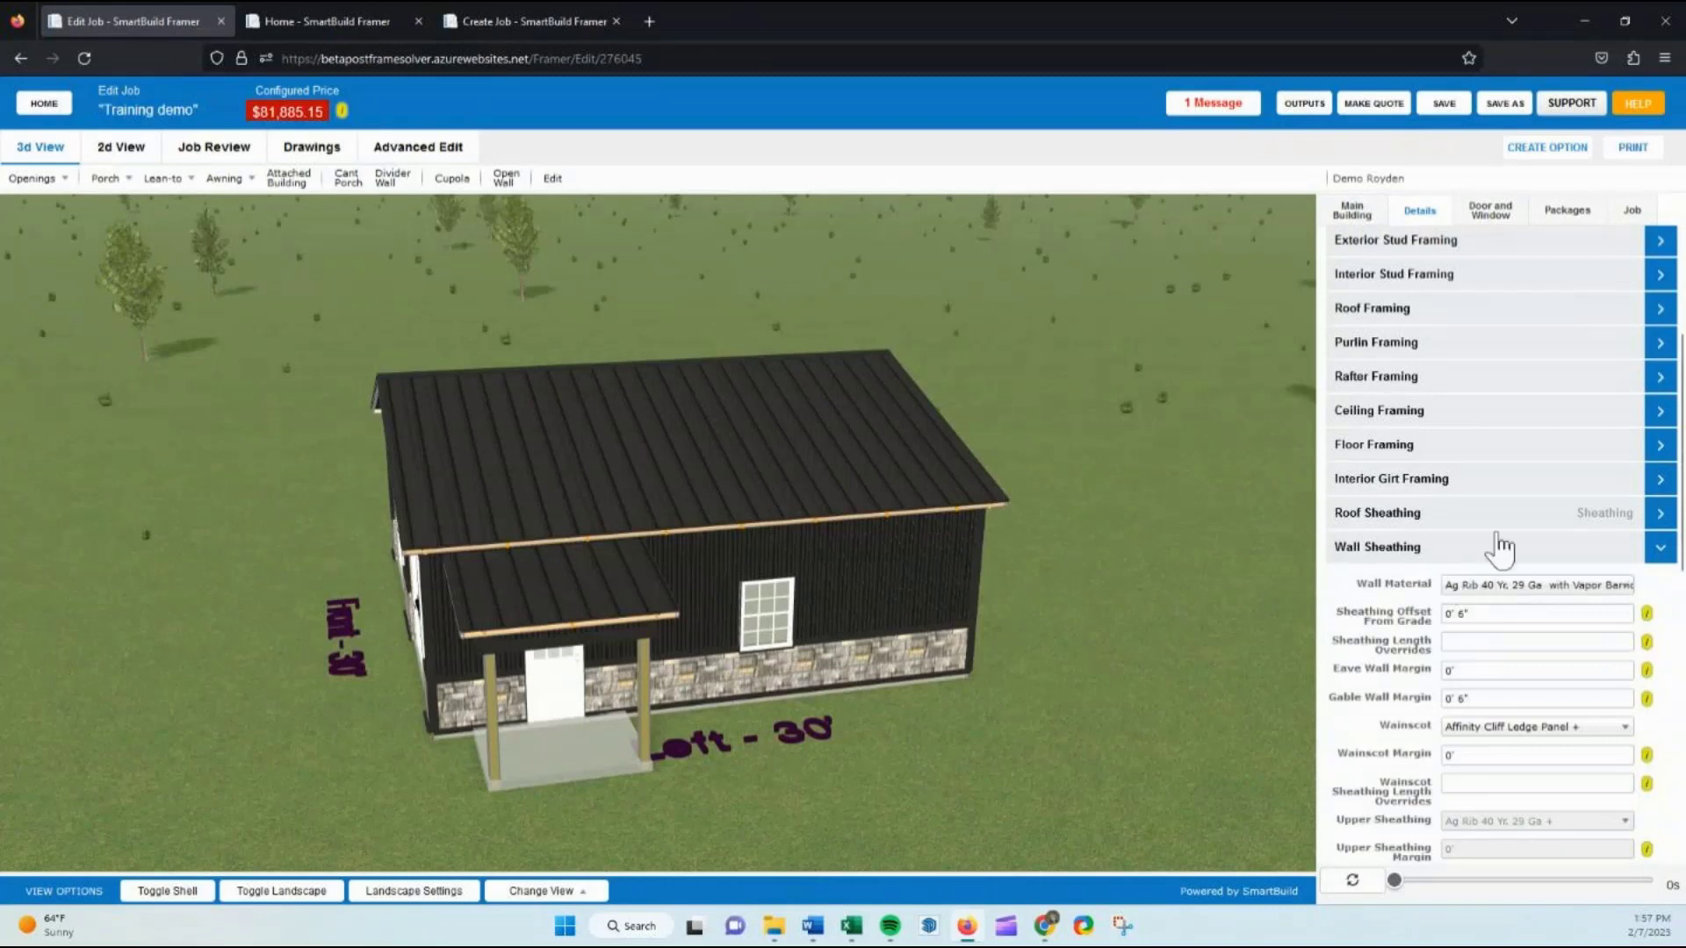
{"action": "left_click", "coordinate": [1360, 215]}
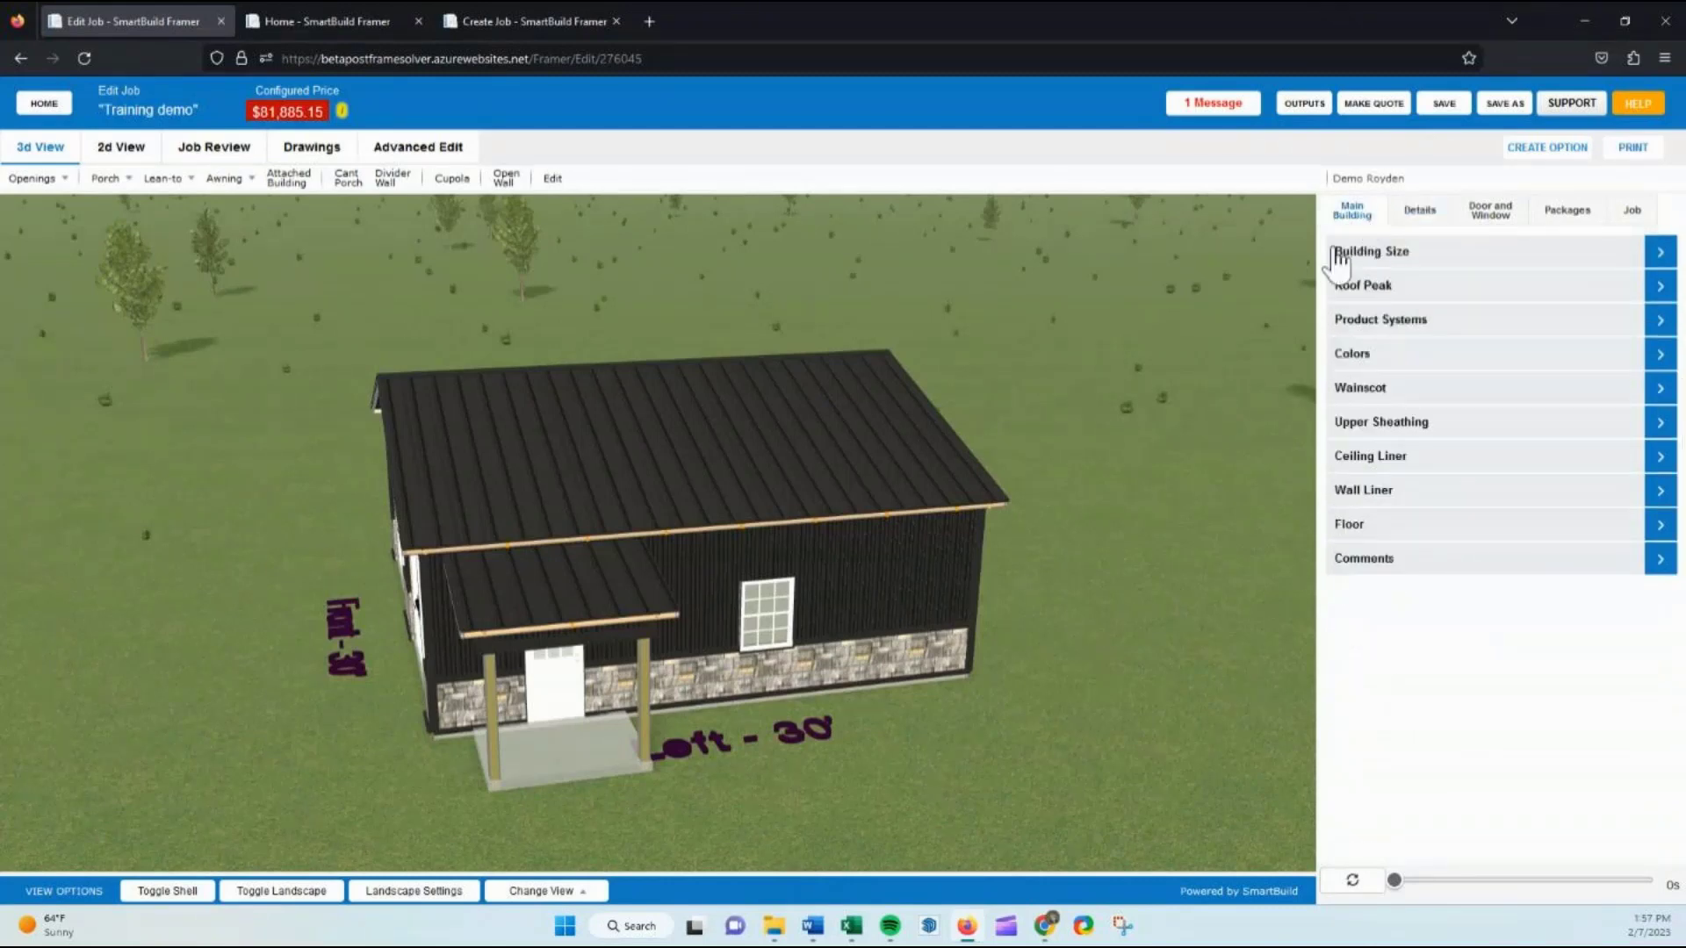
{"action": "left_click", "coordinate": [1361, 334]}
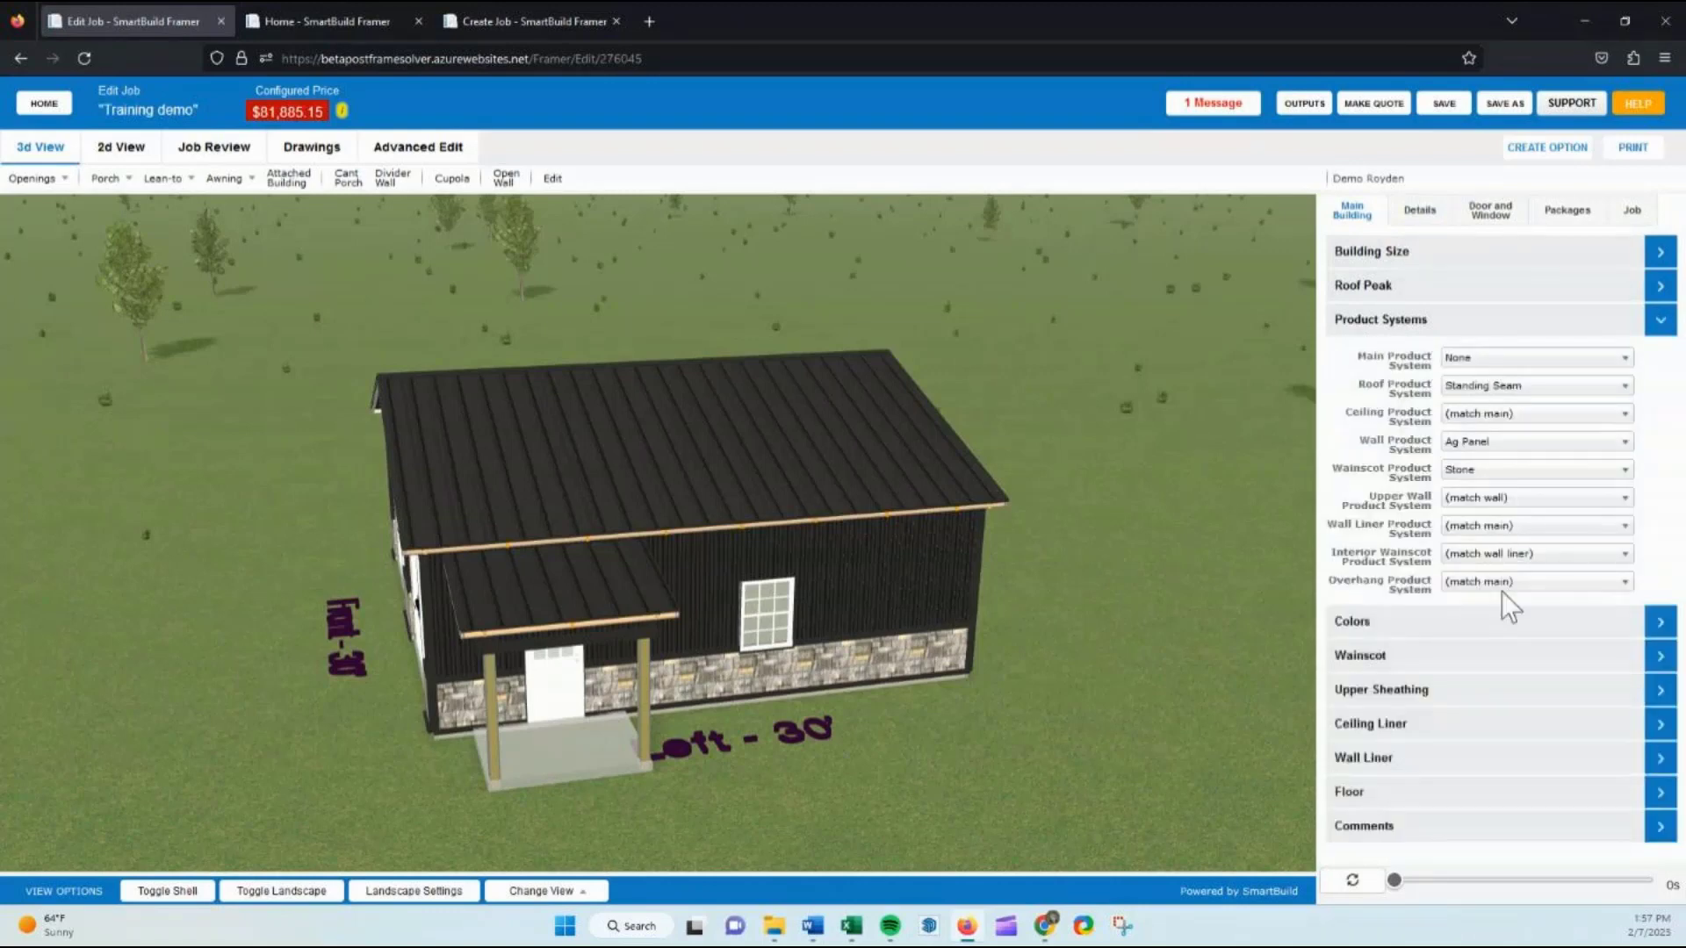
{"action": "left_click", "coordinate": [1449, 326]}
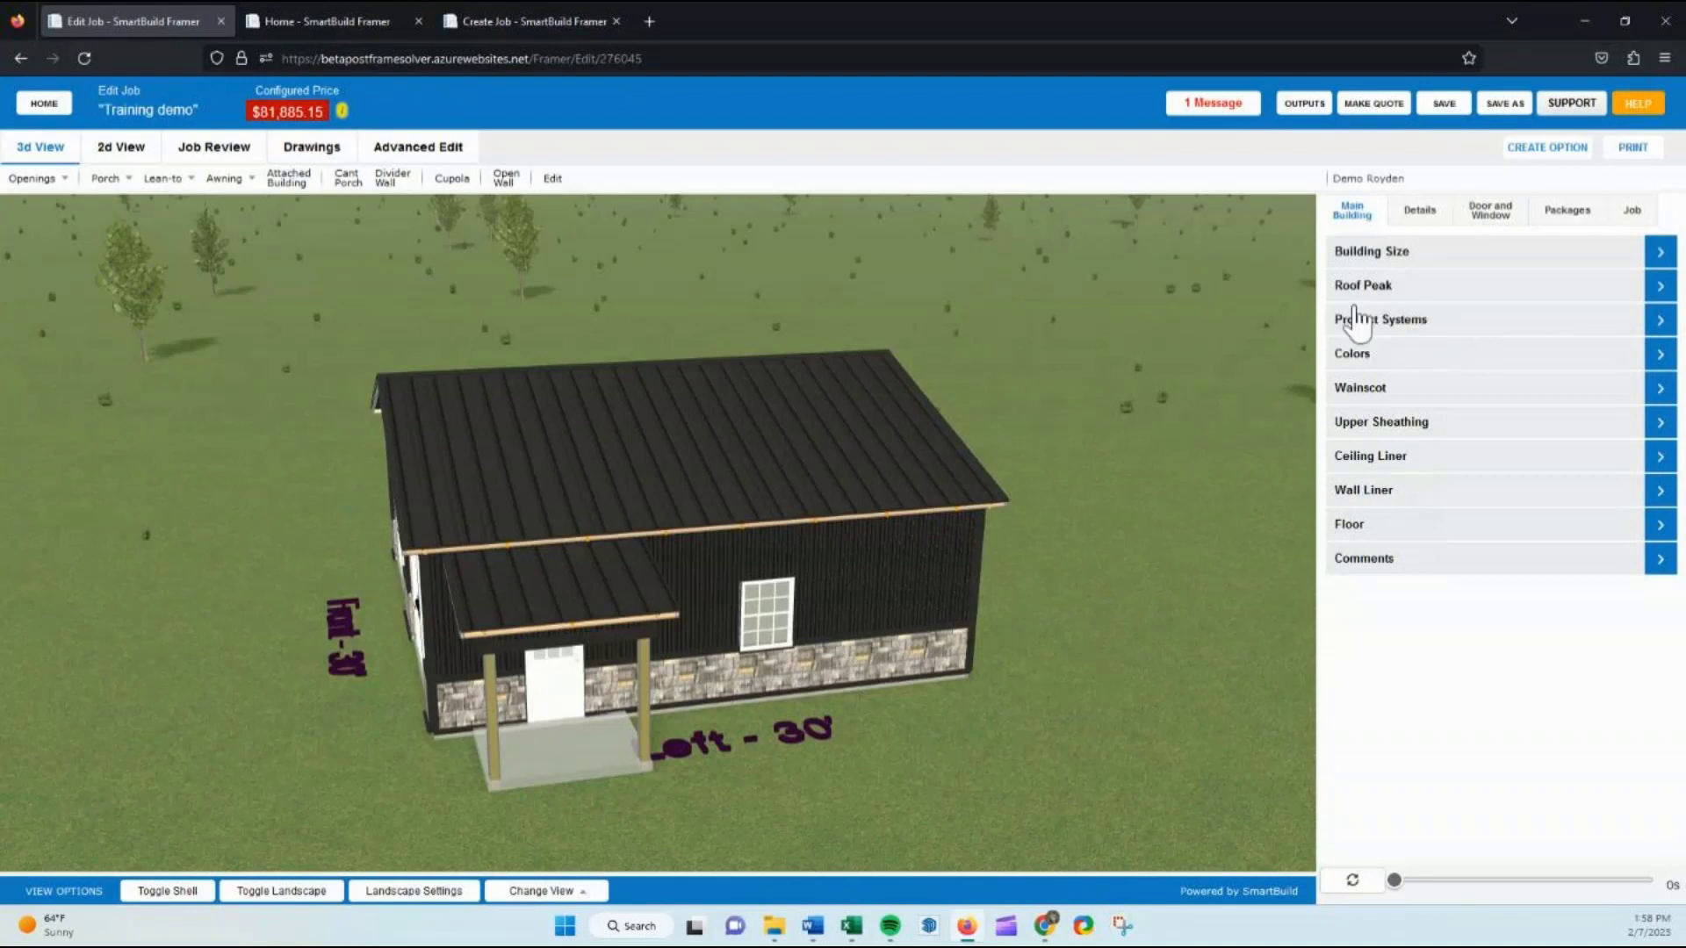
{"action": "left_click", "coordinate": [1420, 213]}
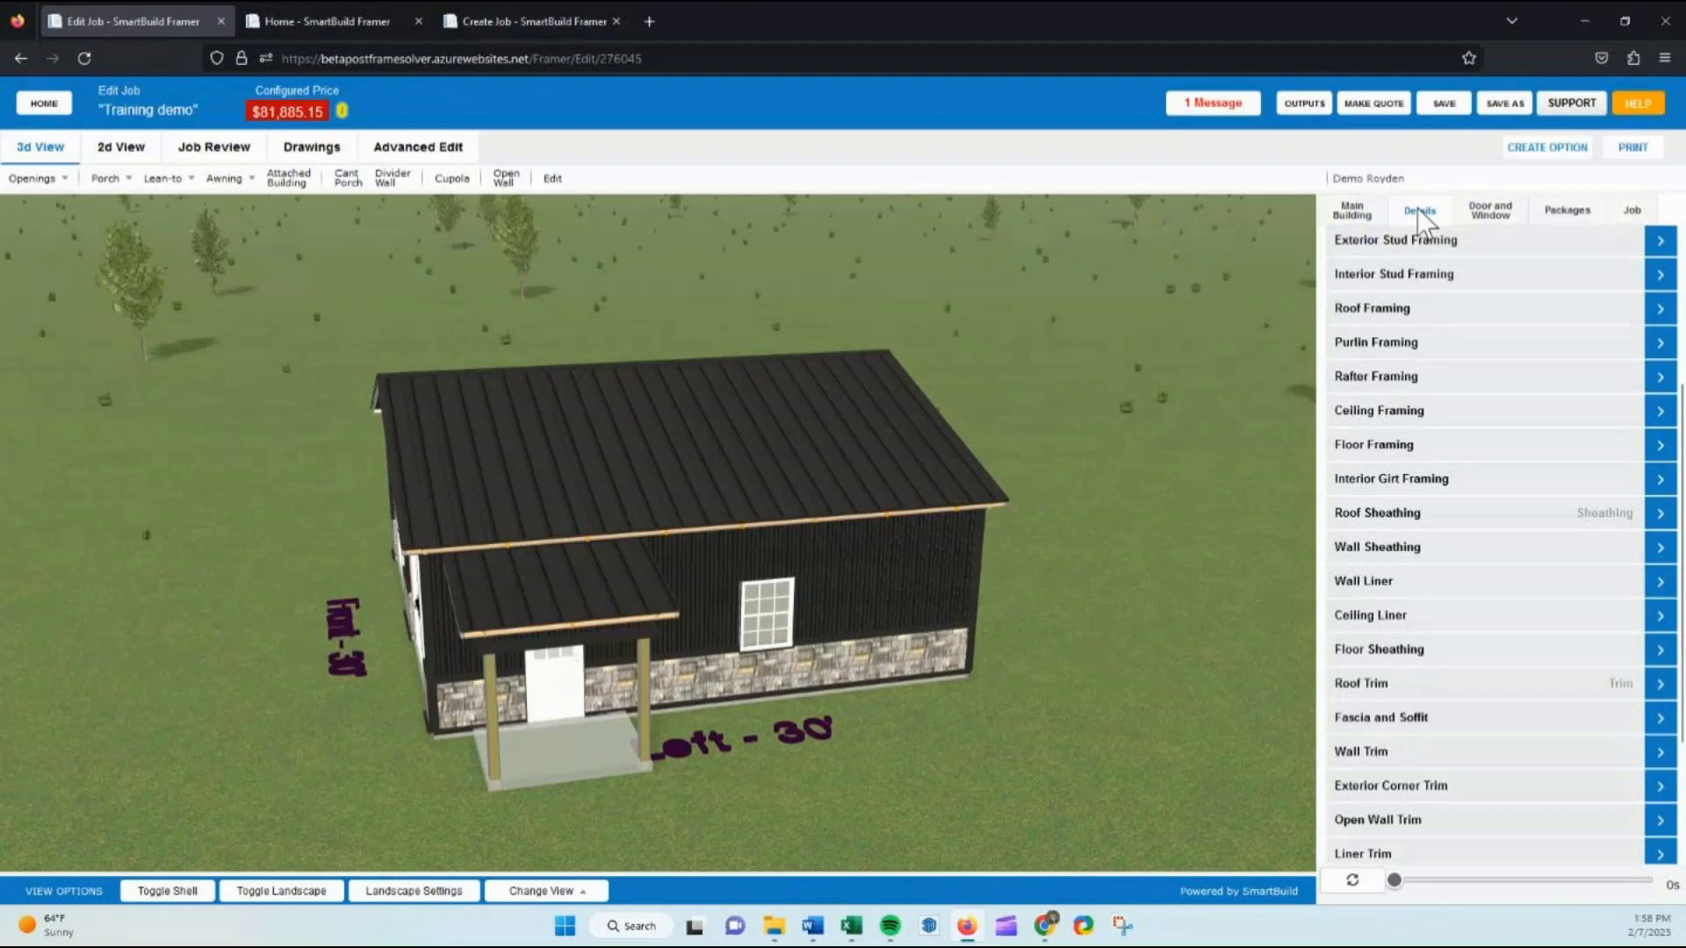
{"action": "left_click", "coordinate": [1426, 546]}
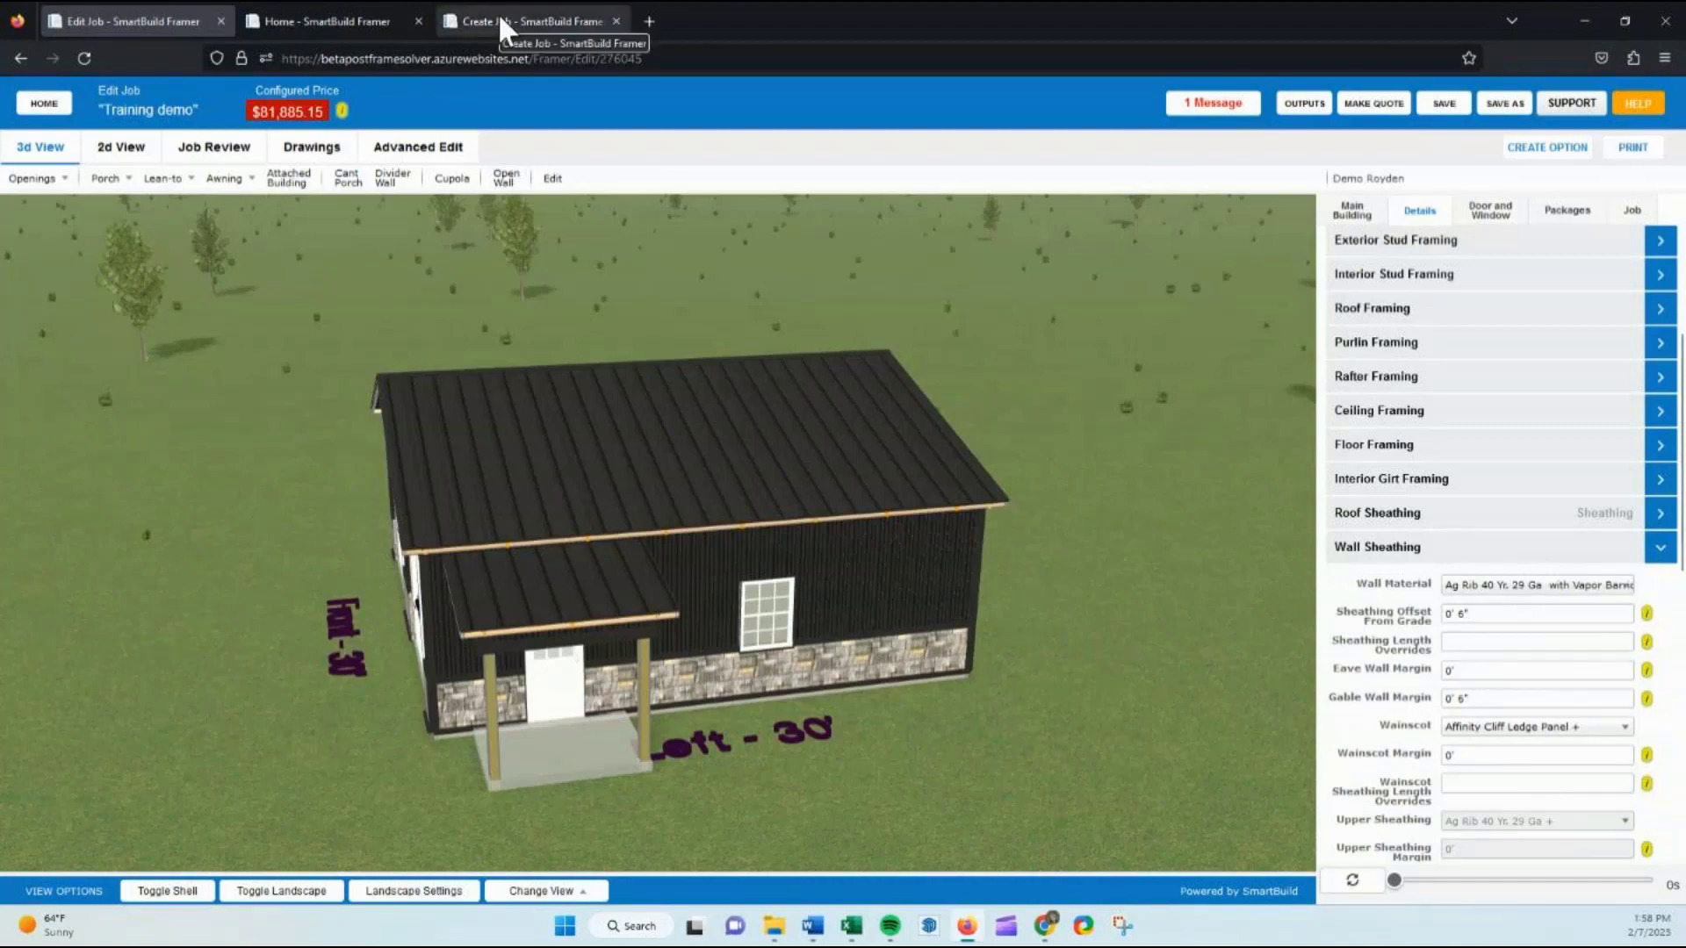
Change the distributor in the account settings to Assemblies Test and save the change
{"action": "left_click", "coordinate": [455, 21]}
{"action": "left_click", "coordinate": [369, 20]}
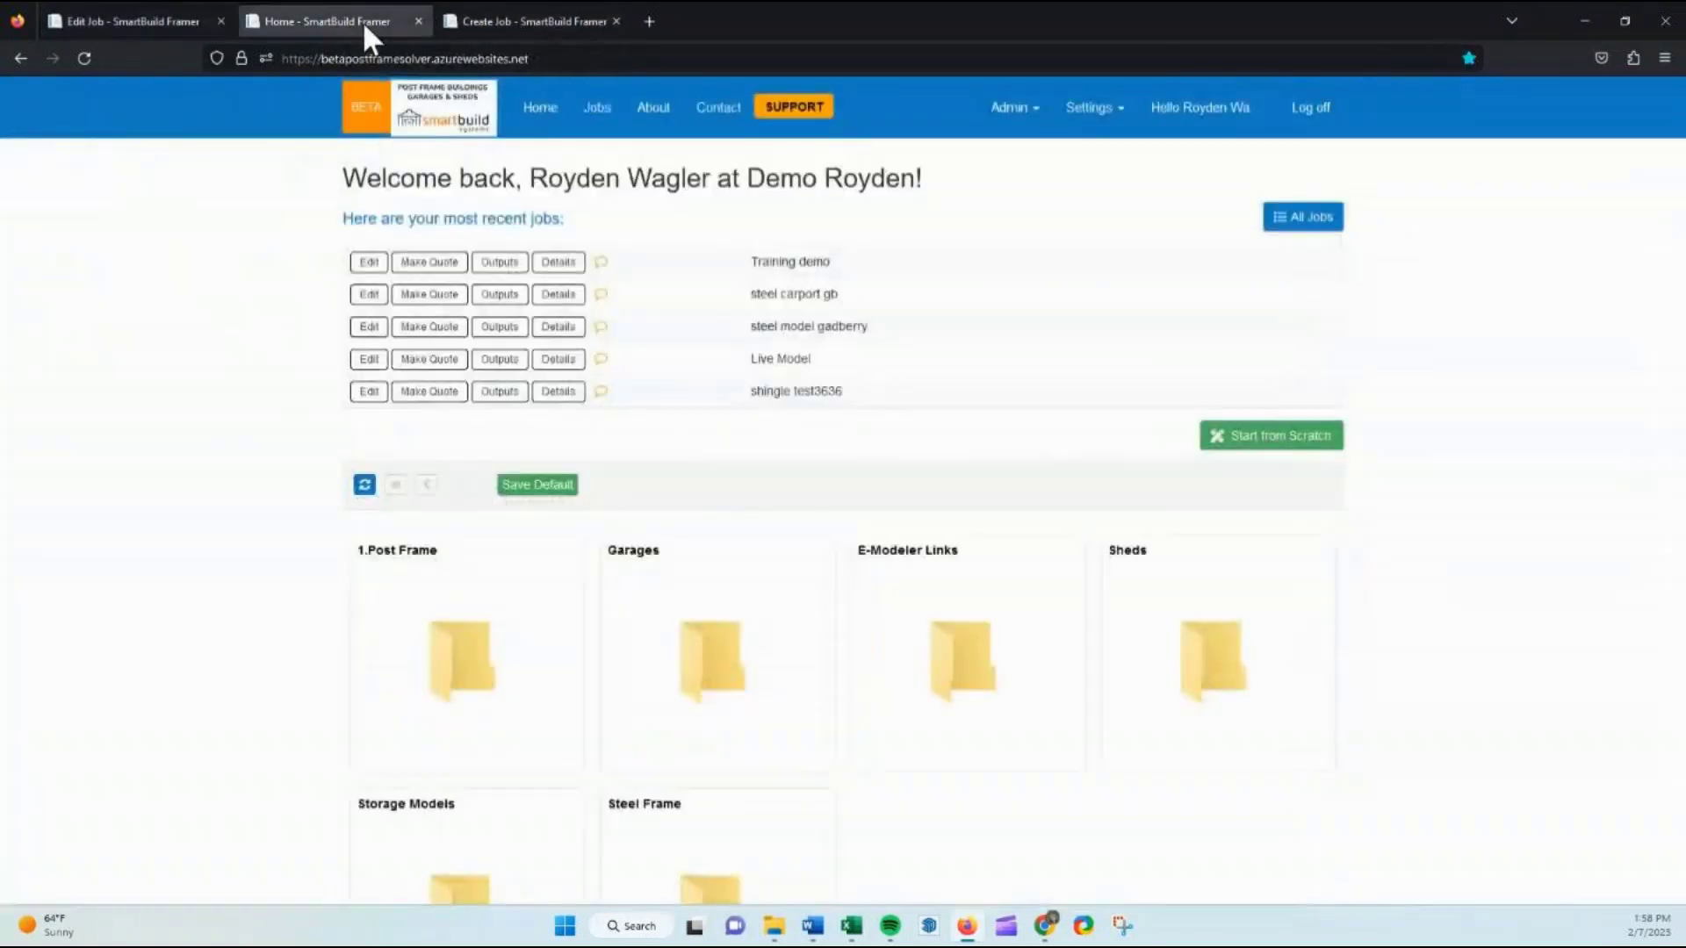
{"action": "left_click", "coordinate": [1087, 109]}
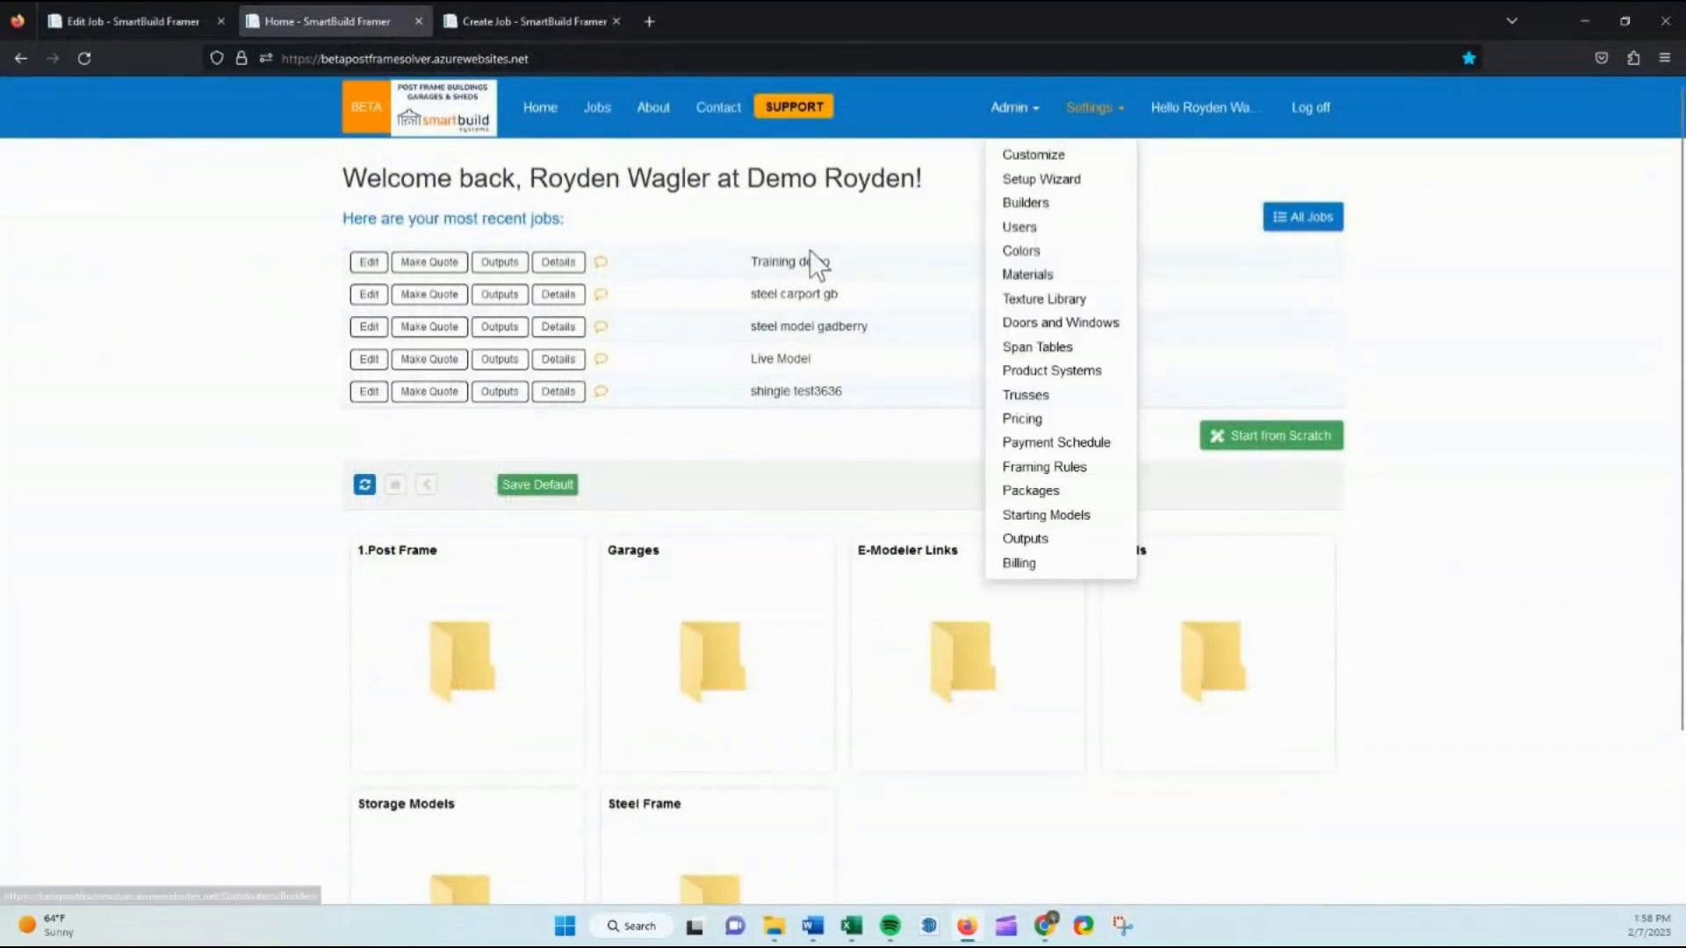
{"action": "left_click", "coordinate": [1168, 112]}
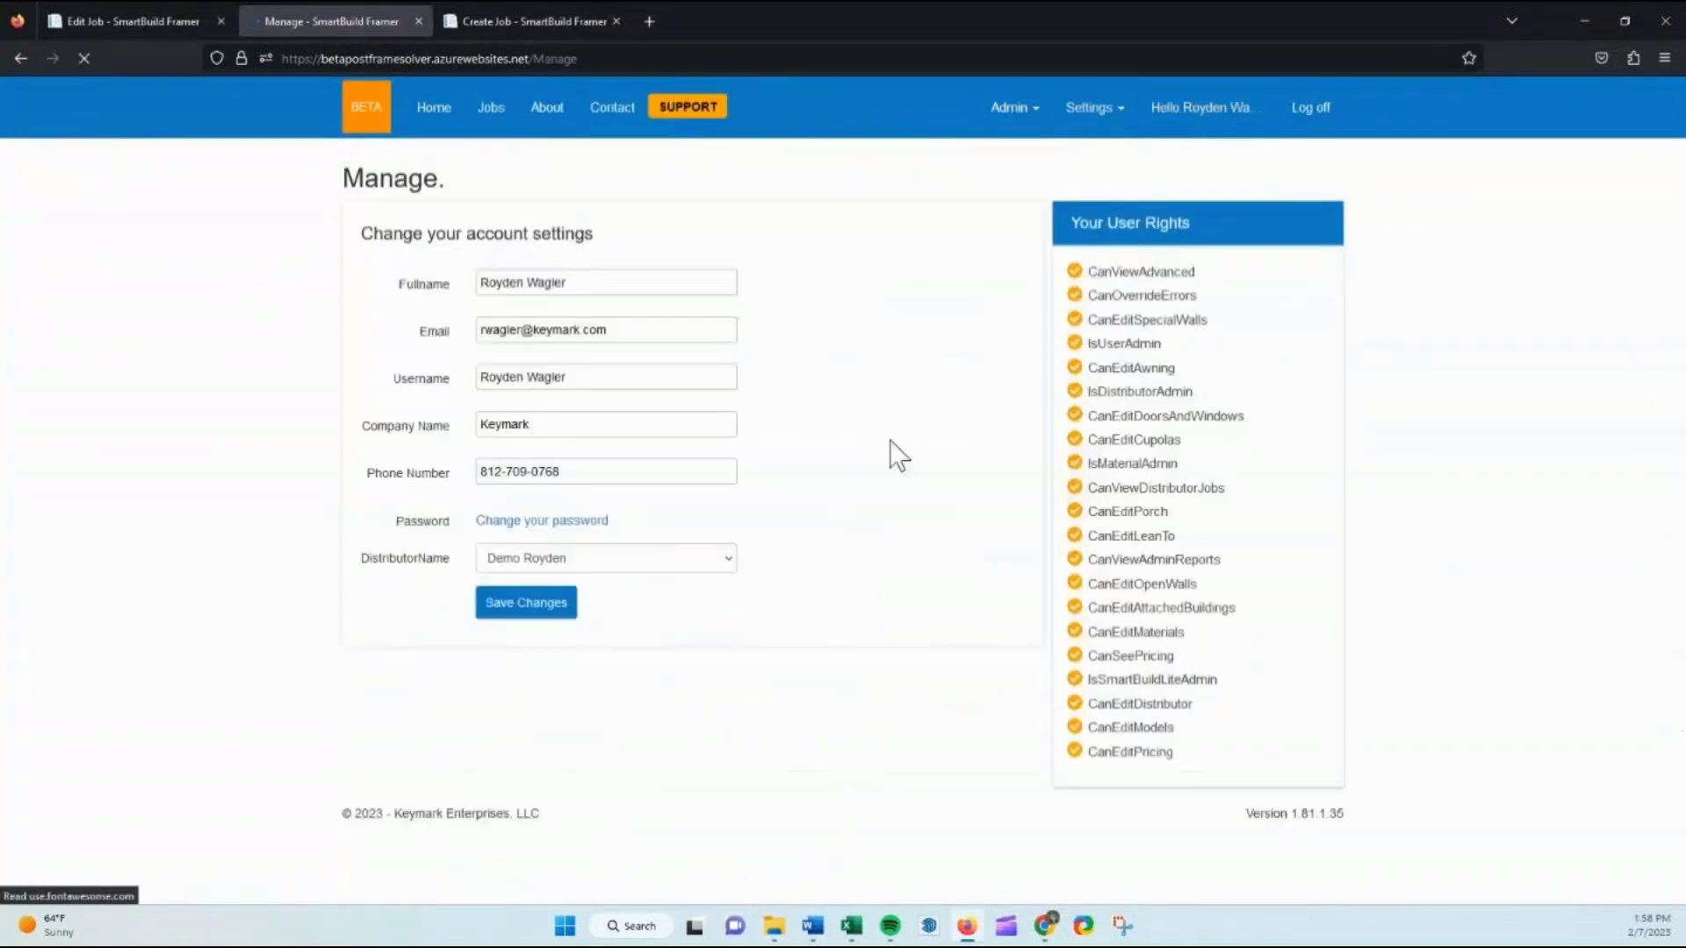
{"action": "left_click", "coordinate": [672, 571]}
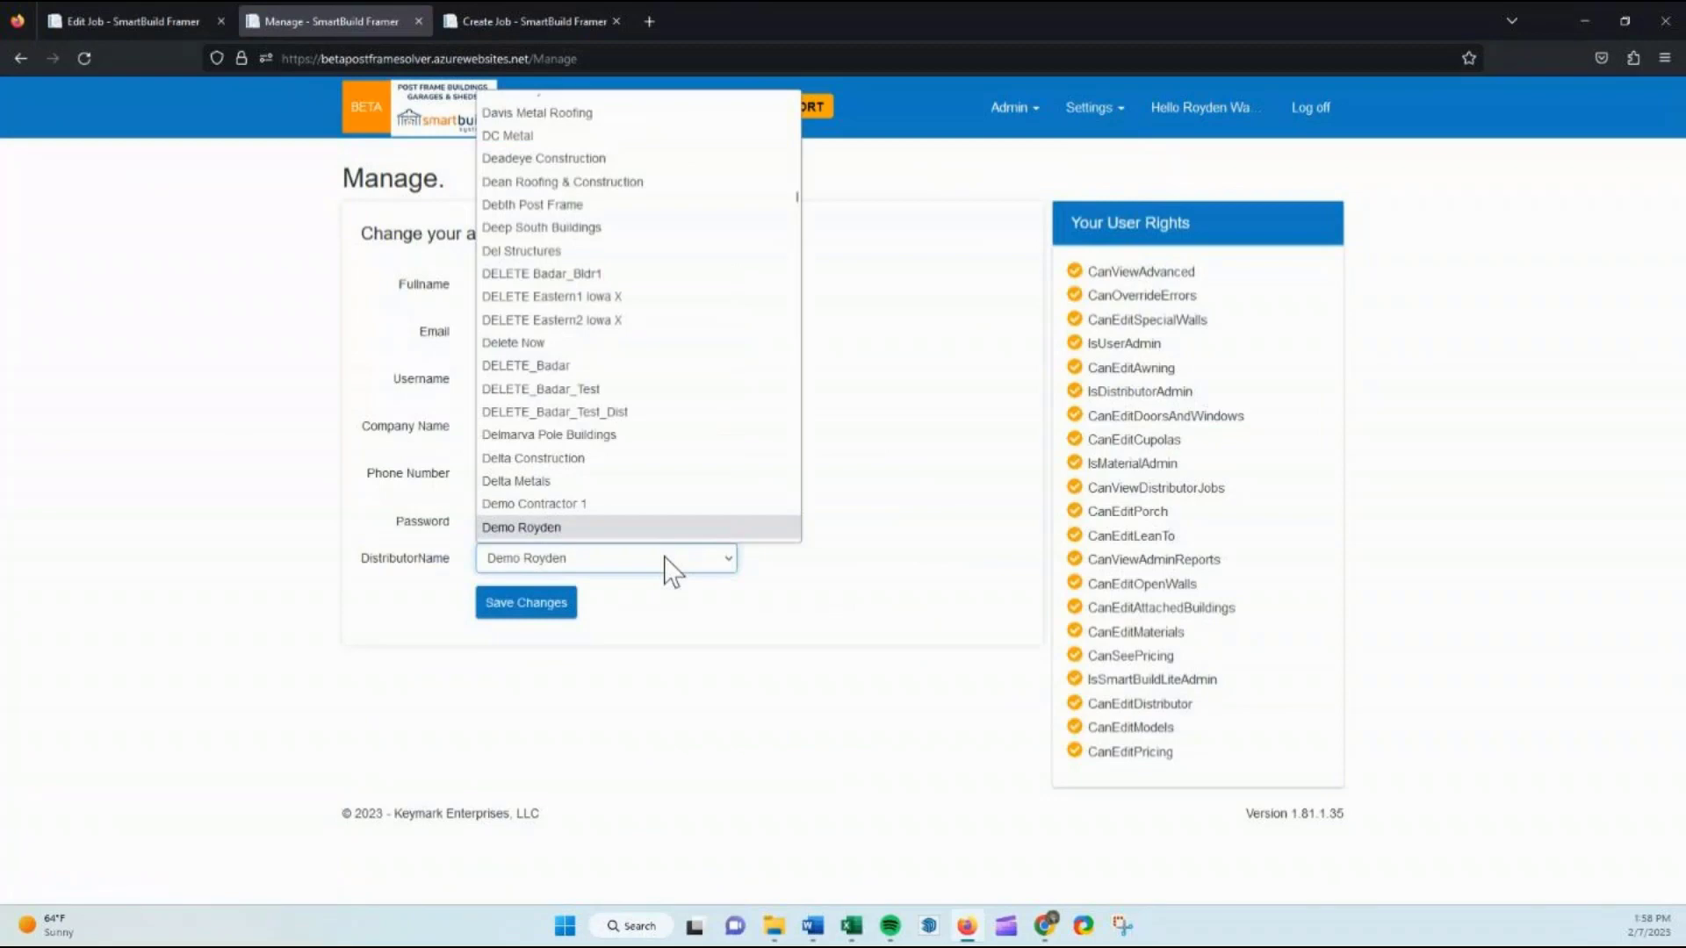
{"action": "type", "text": "as"}
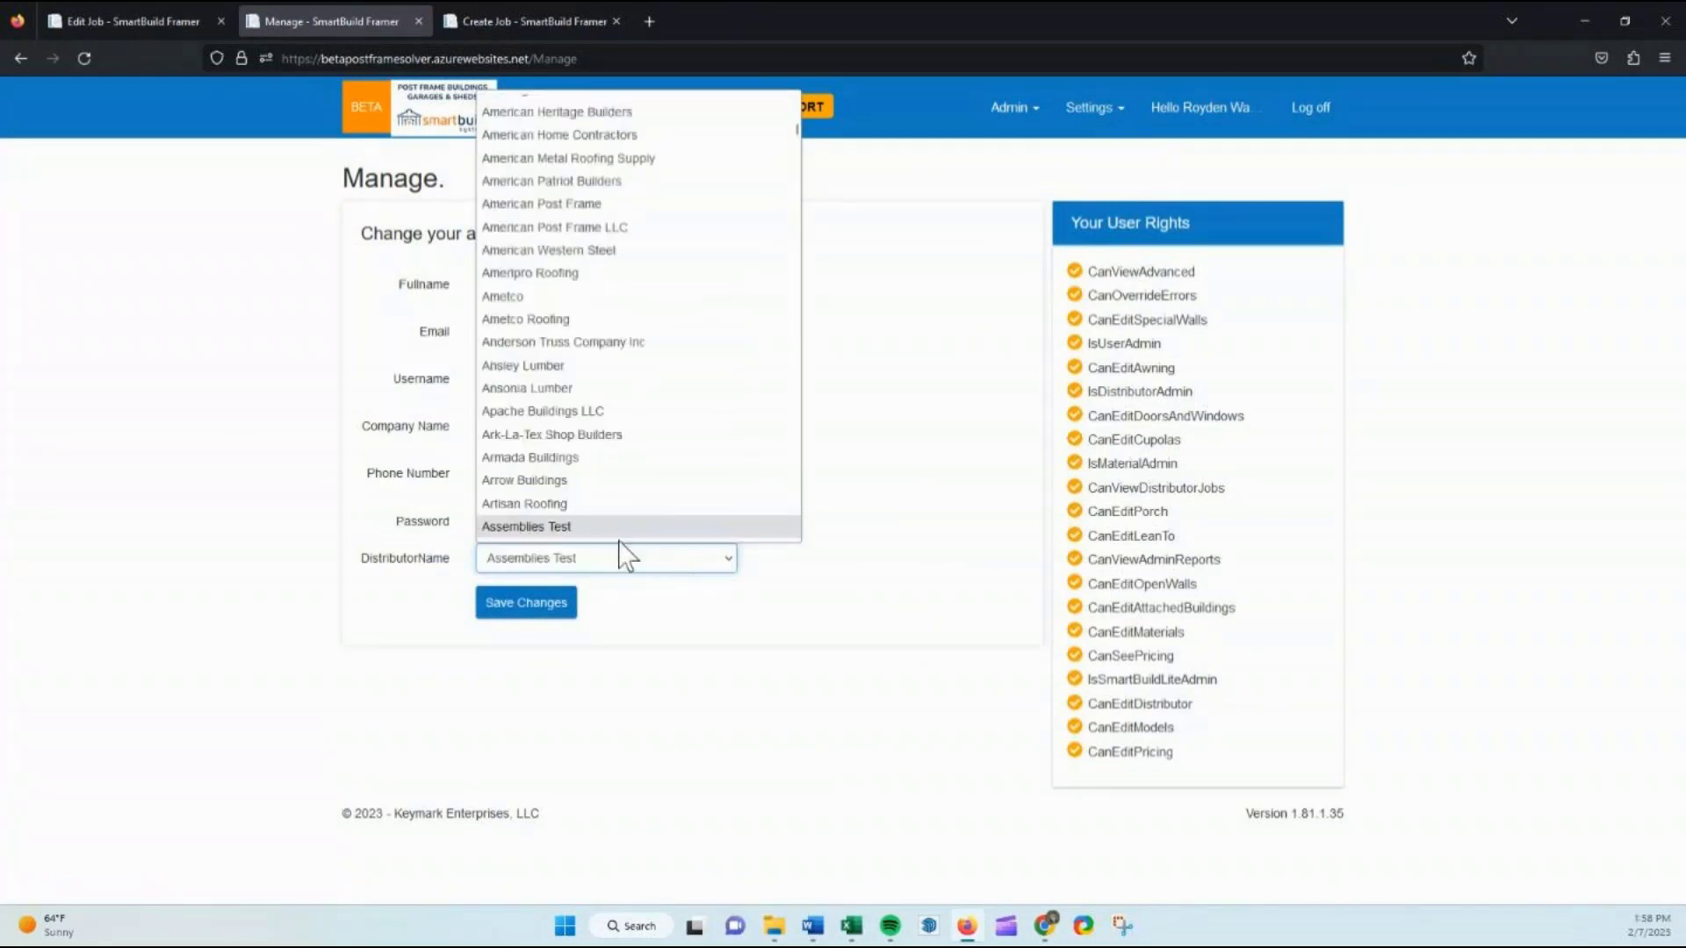
{"action": "left_click", "coordinate": [575, 533]}
{"action": "left_click", "coordinate": [548, 606]}
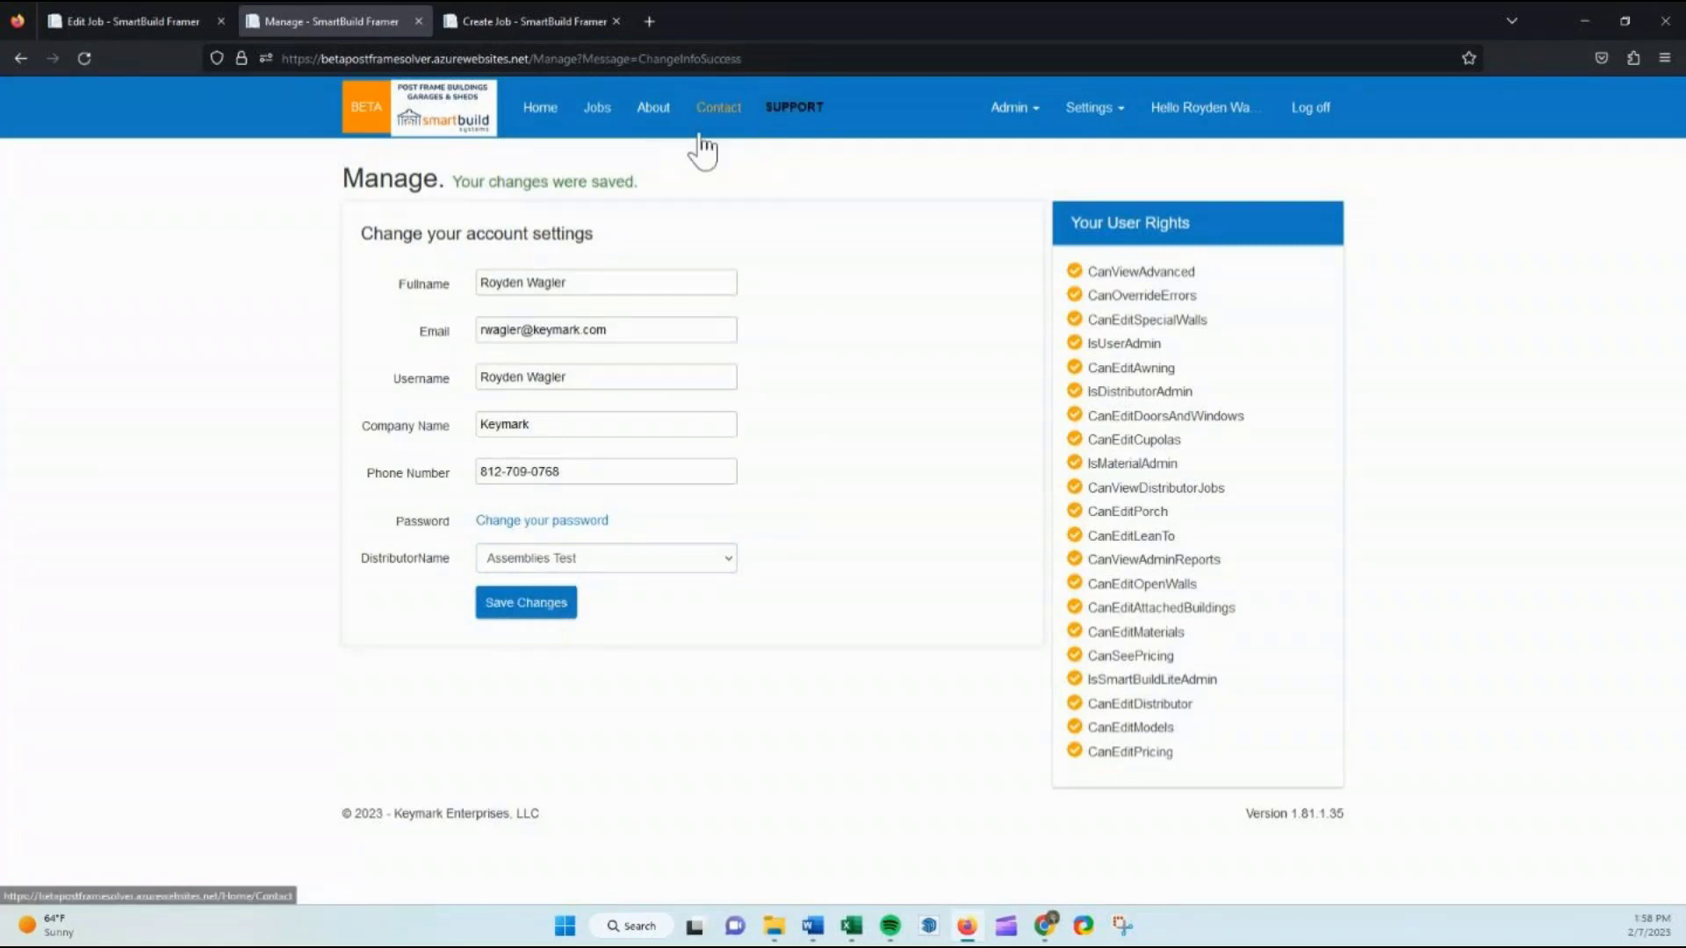
{"action": "left_click", "coordinate": [1071, 110]}
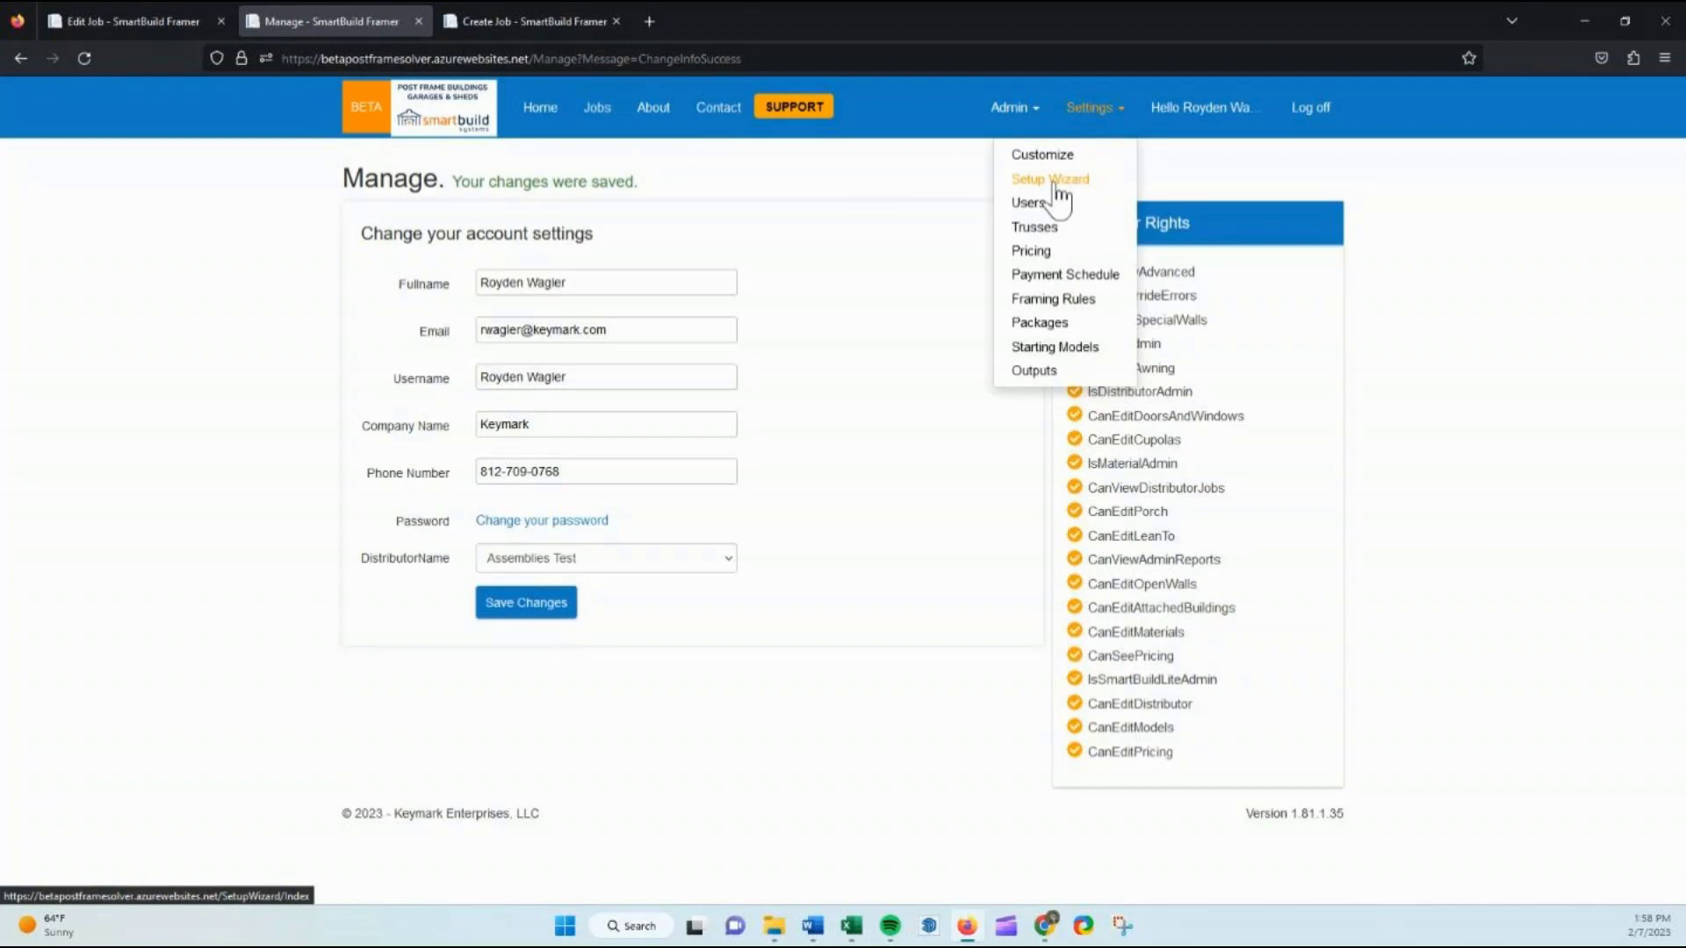
{"action": "left_click", "coordinate": [526, 611]}
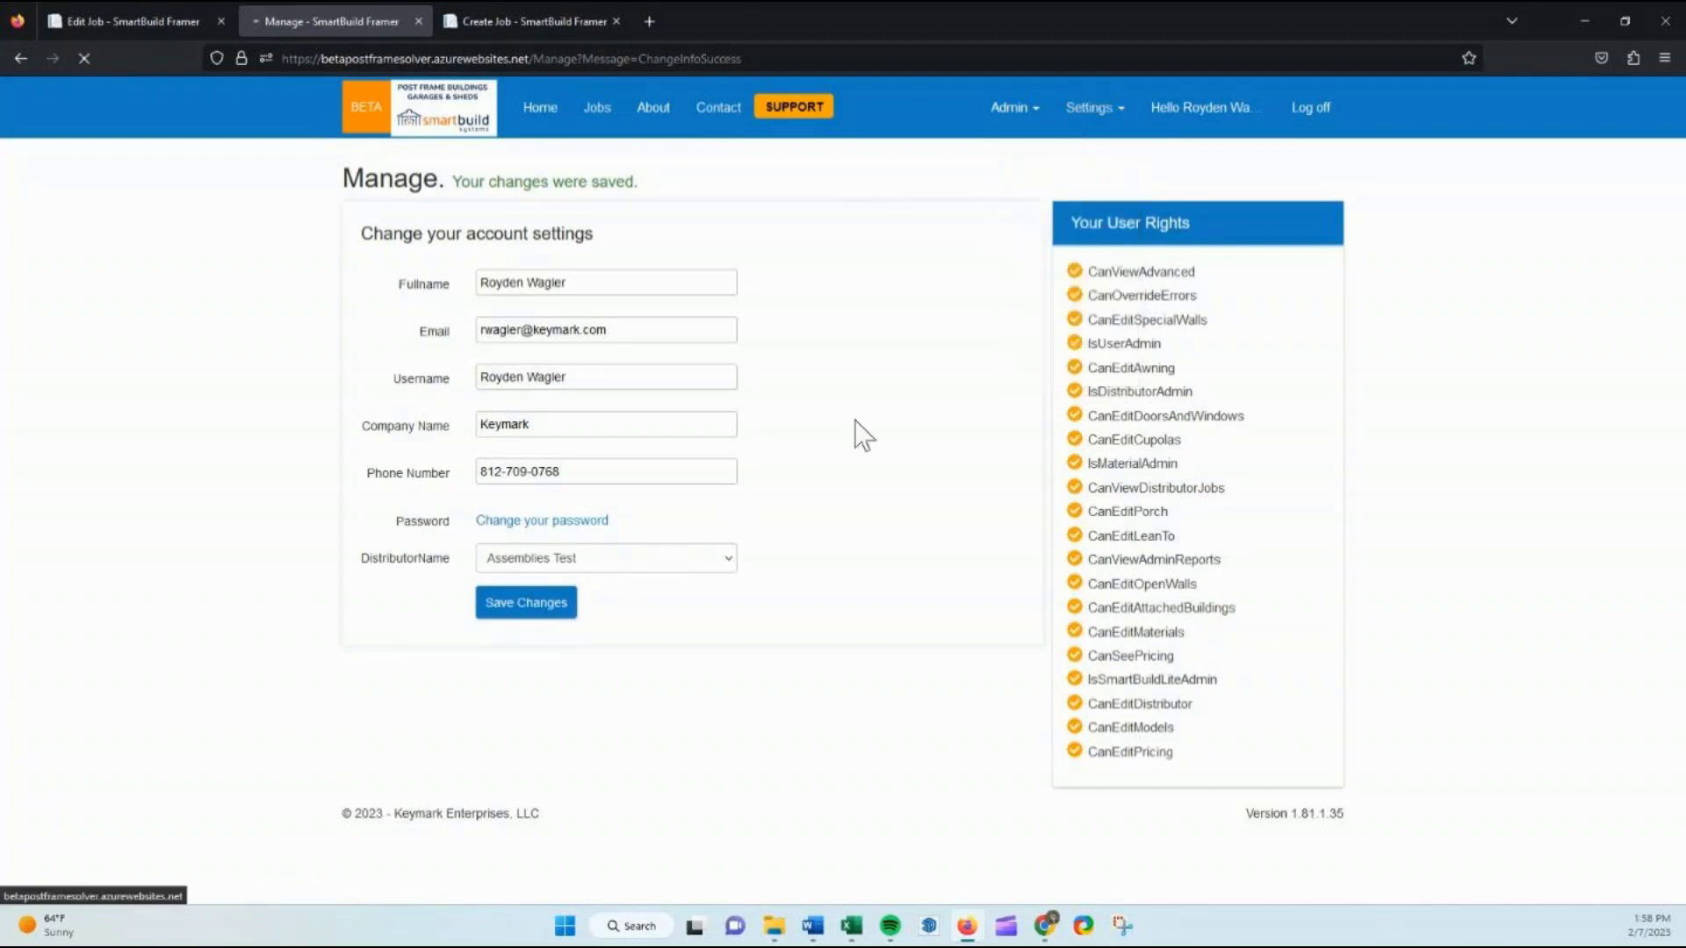
Open the Setup Wizard's sheathing assemblies and examine the entries of the 1/2" x 4' x 12' Drywall assembly
{"action": "left_click", "coordinate": [1089, 109]}
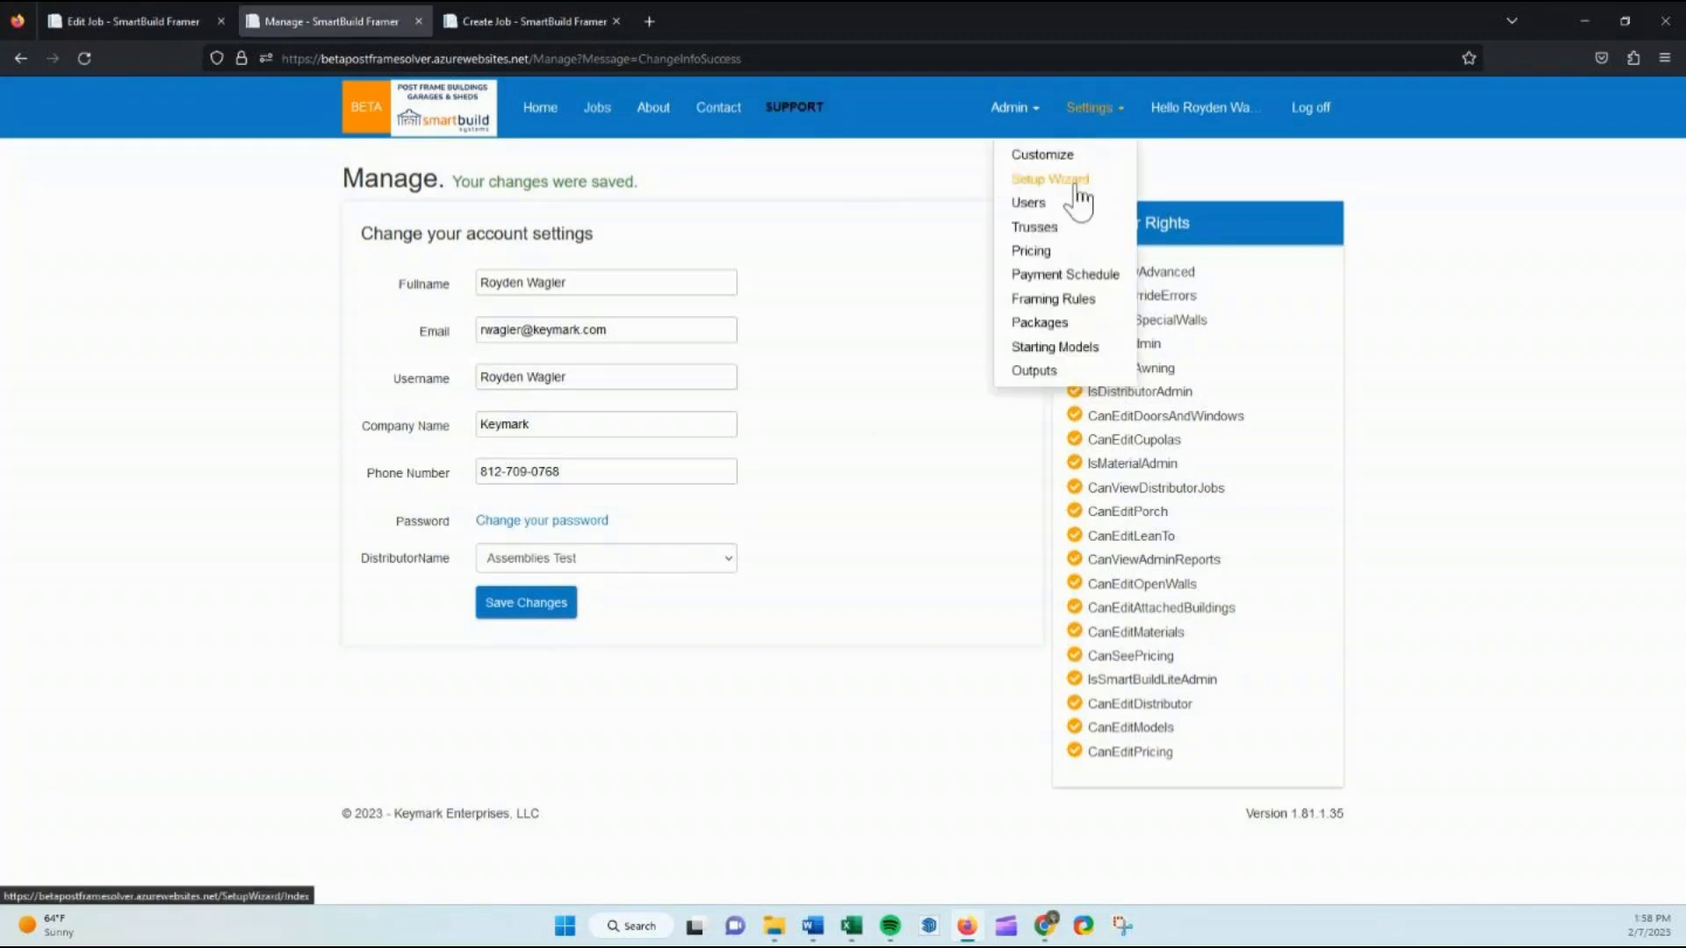
{"action": "left_click", "coordinate": [1077, 187]}
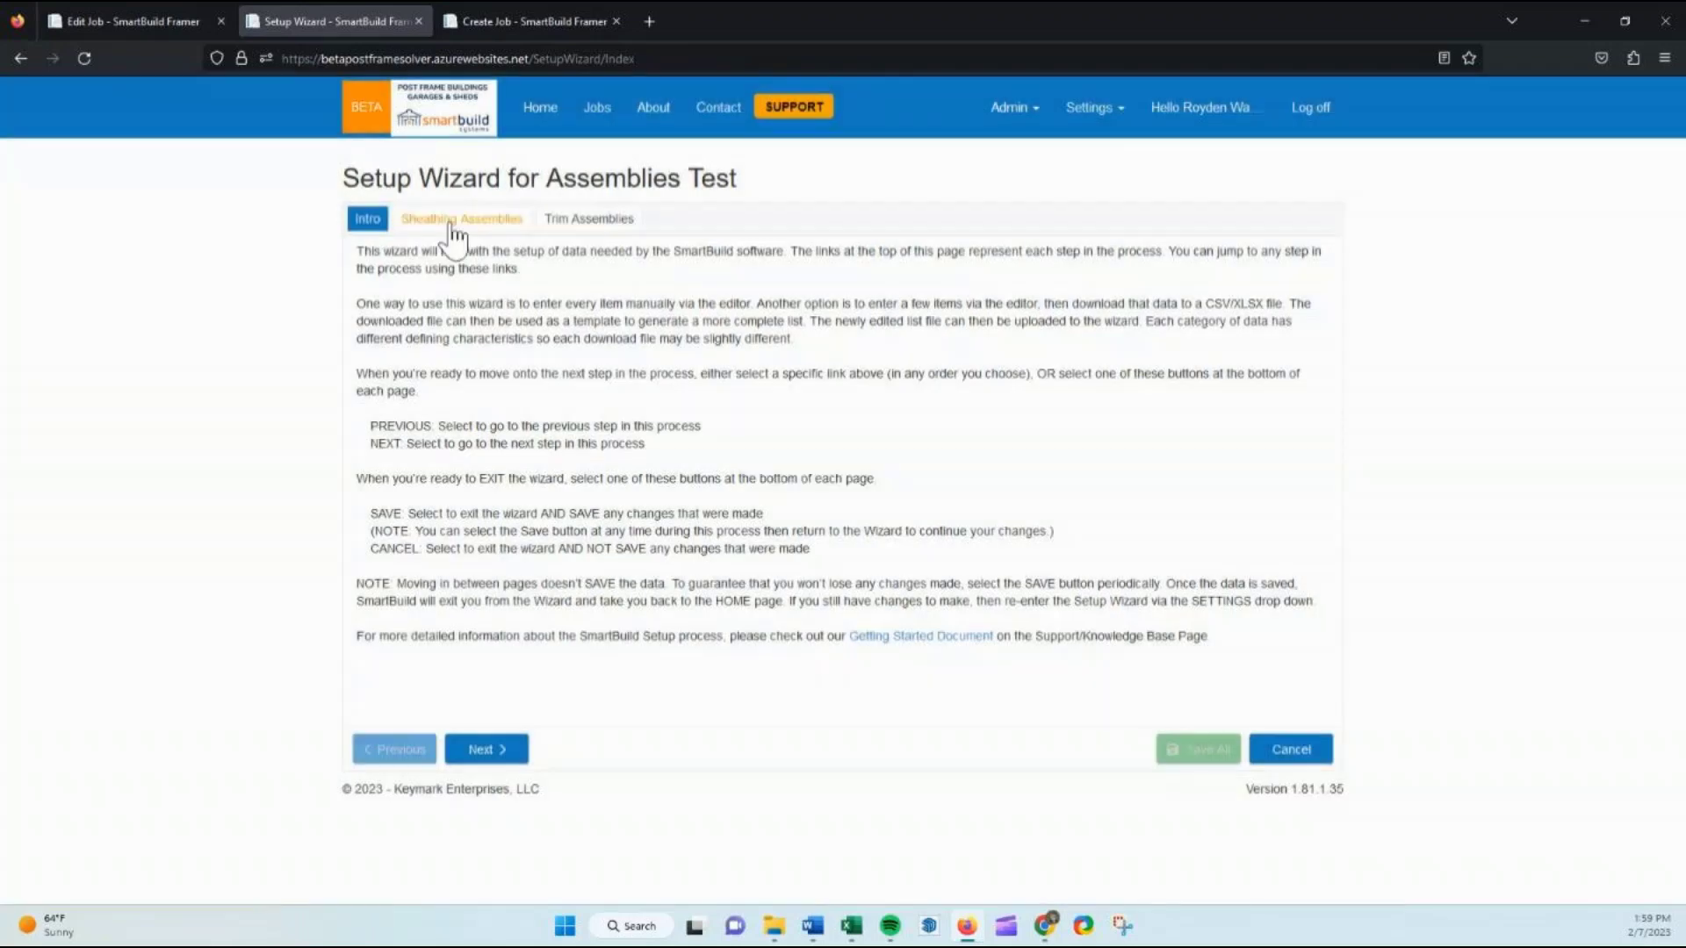
{"action": "left_click", "coordinate": [451, 221]}
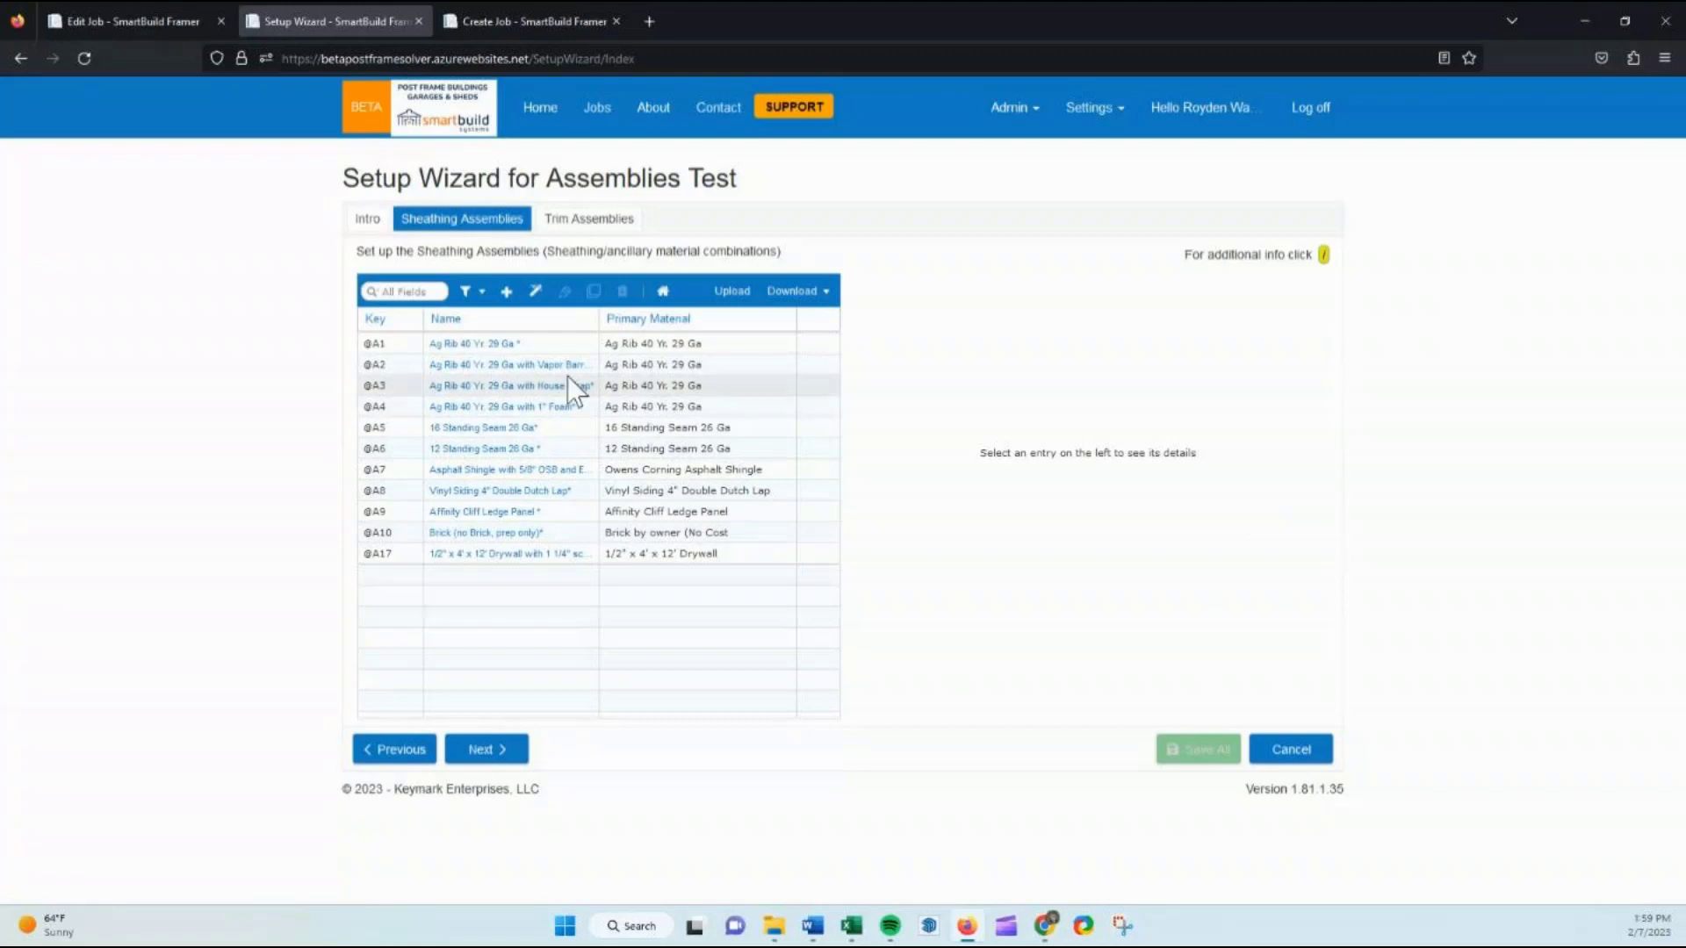
{"action": "left_click", "coordinate": [553, 555]}
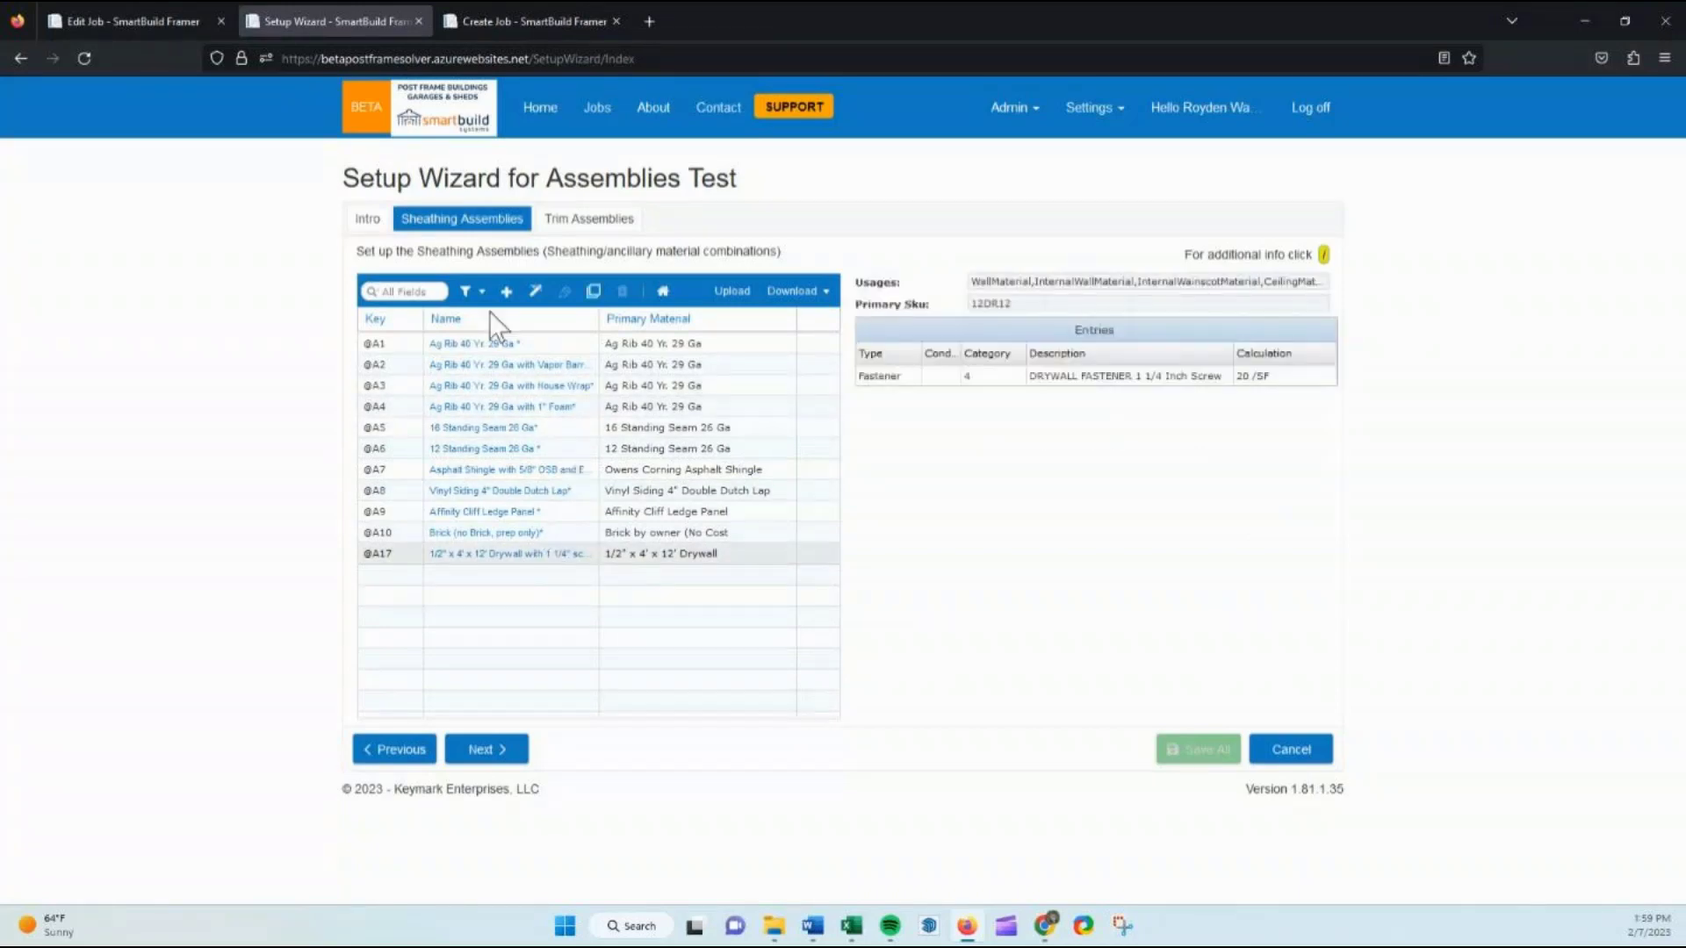
Copy the Ag Rib 40 Yr. 29 Ga sheathing assembly and name the copy "Ag Rib 40 Yr. 29 Ga Builder Version"
{"action": "left_click", "coordinate": [488, 344]}
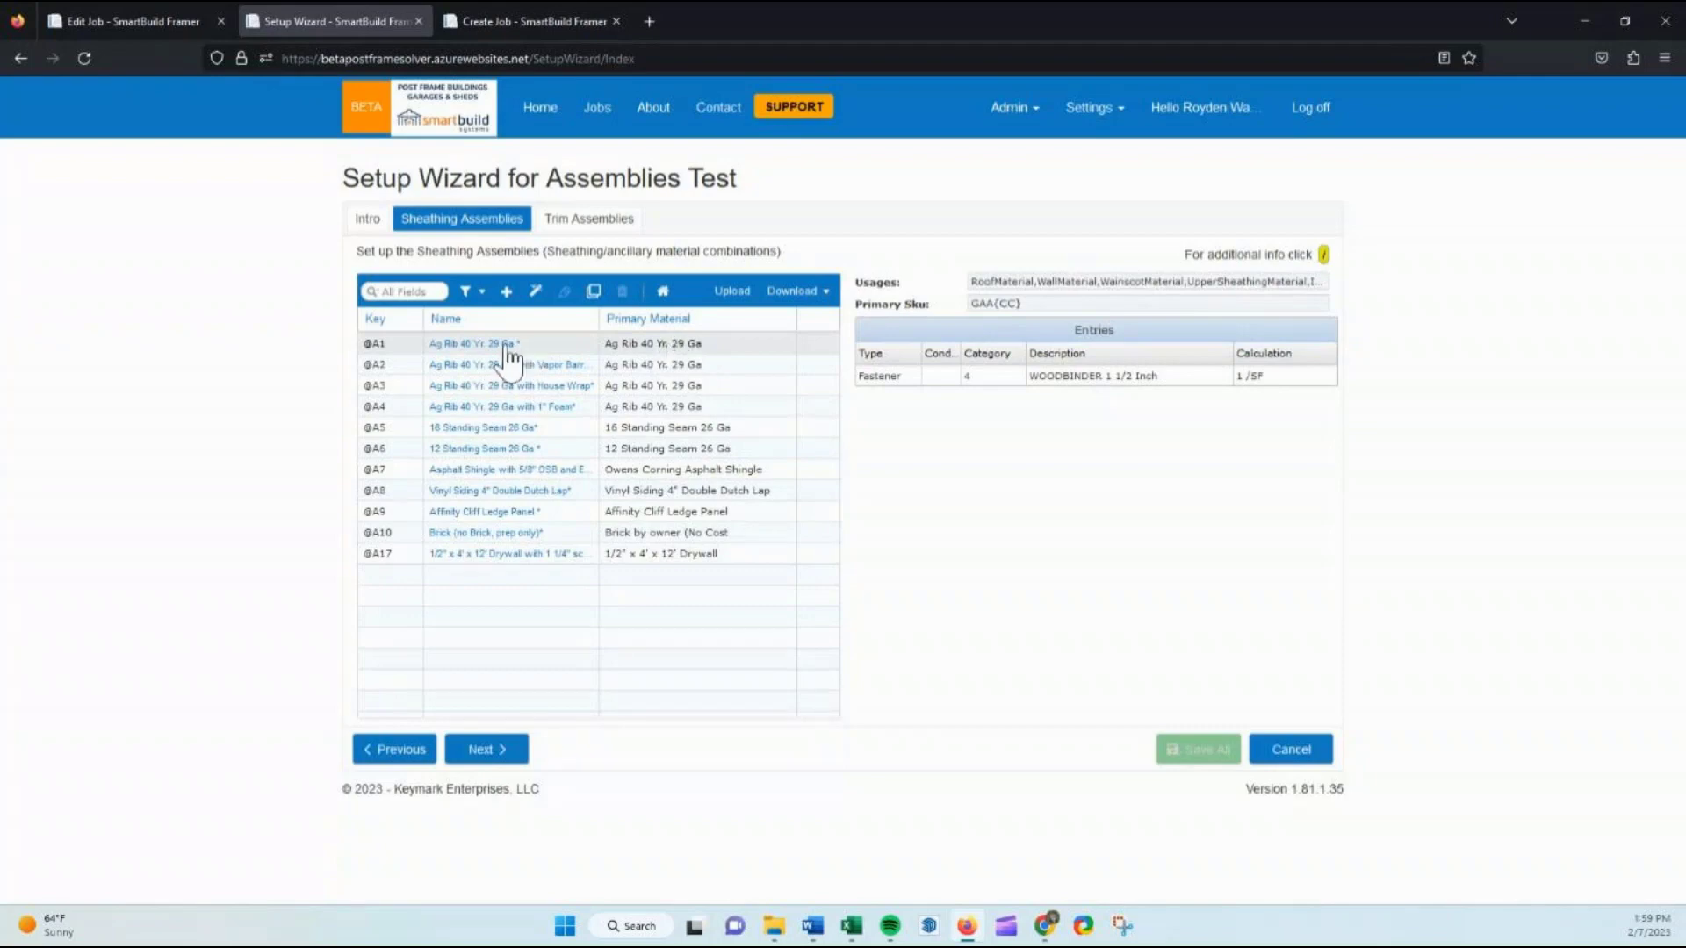
{"action": "left_click", "coordinate": [593, 293]}
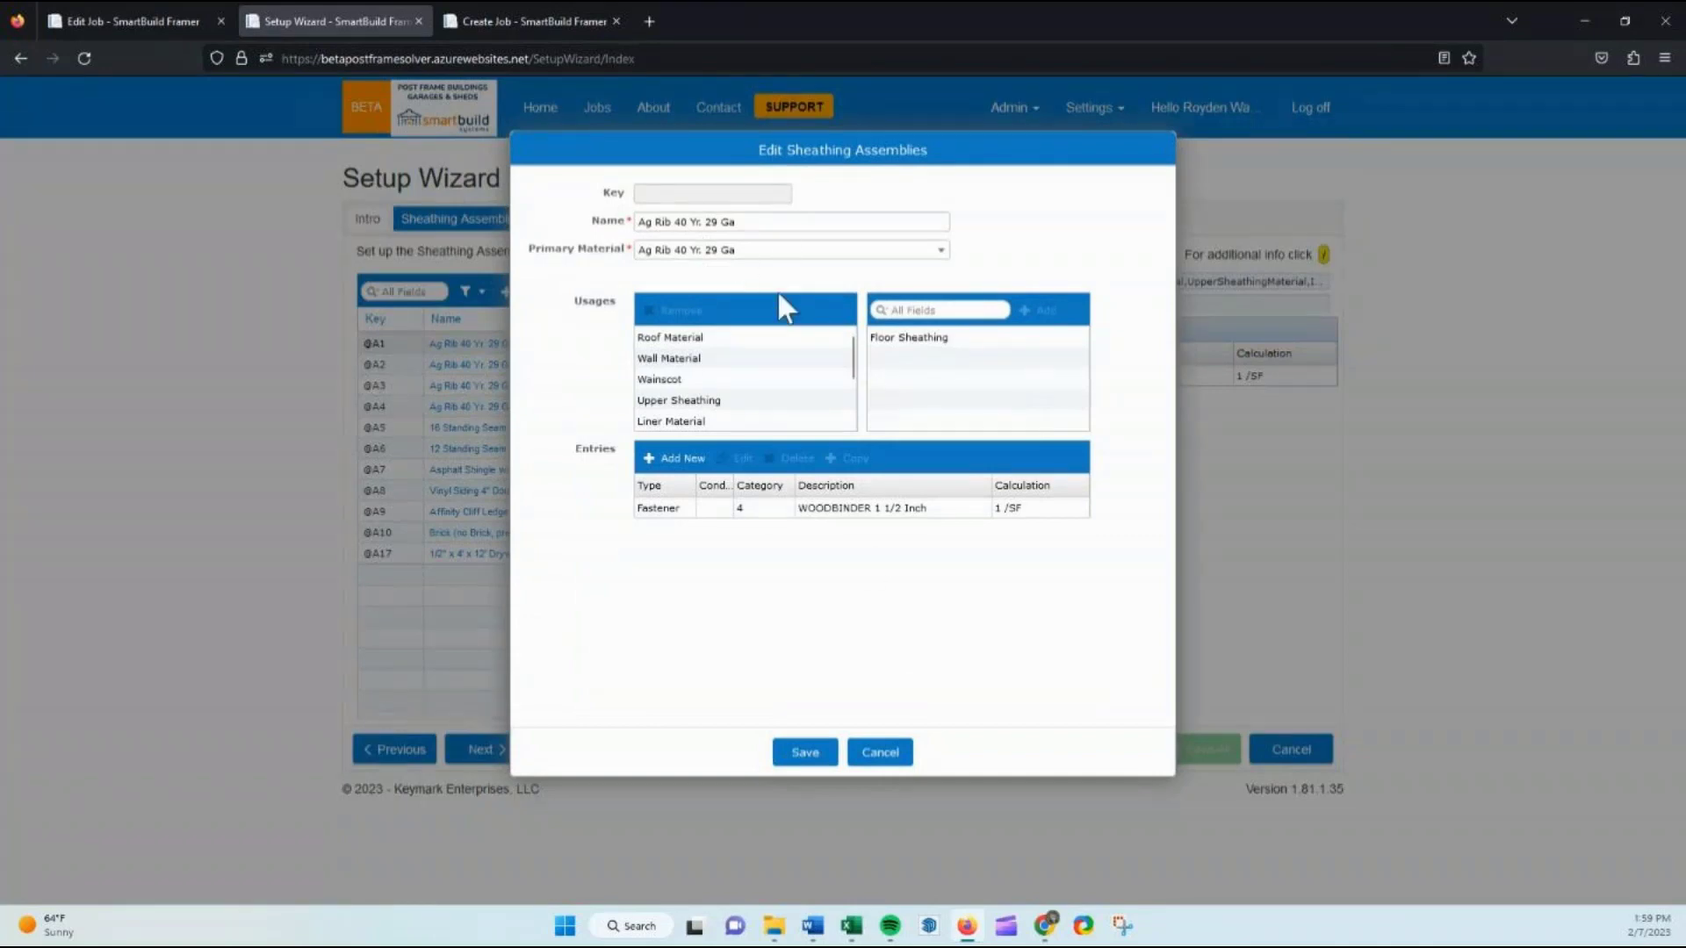
{"action": "left_click", "coordinate": [759, 221]}
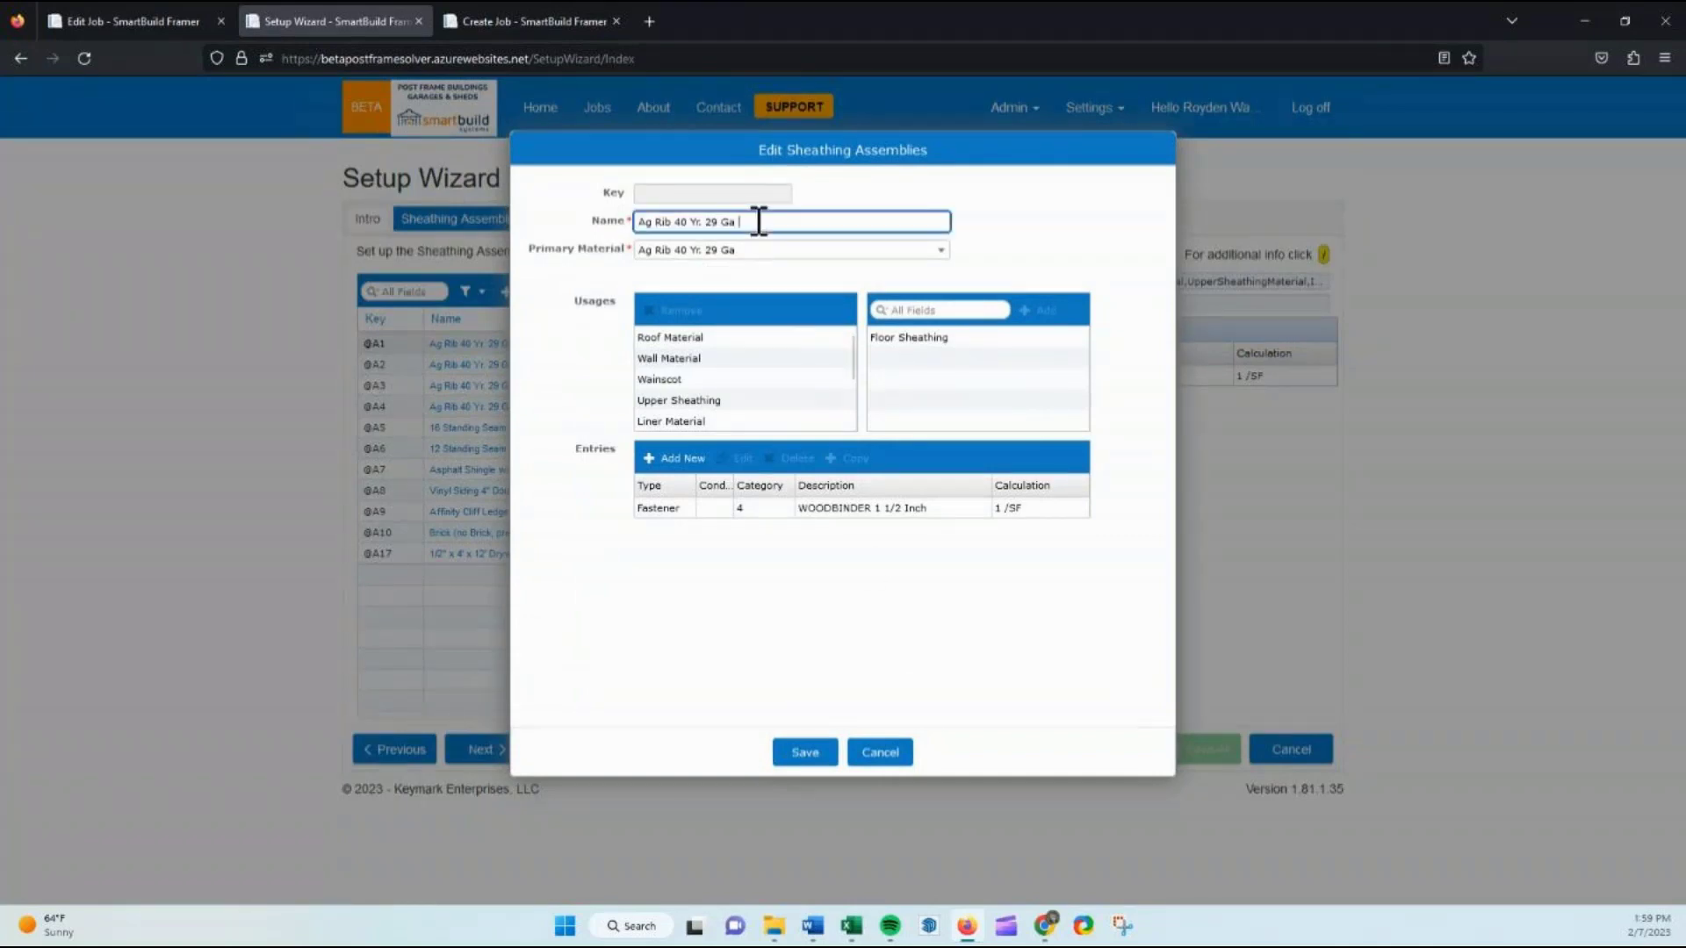
{"action": "type", "text": "Builder Version"}
Set the copied assembly's WOODBINDER 1 1/2 Inch fastener quantity to 2 per SF and save the assembly
{"action": "double_click", "coordinate": [848, 510]}
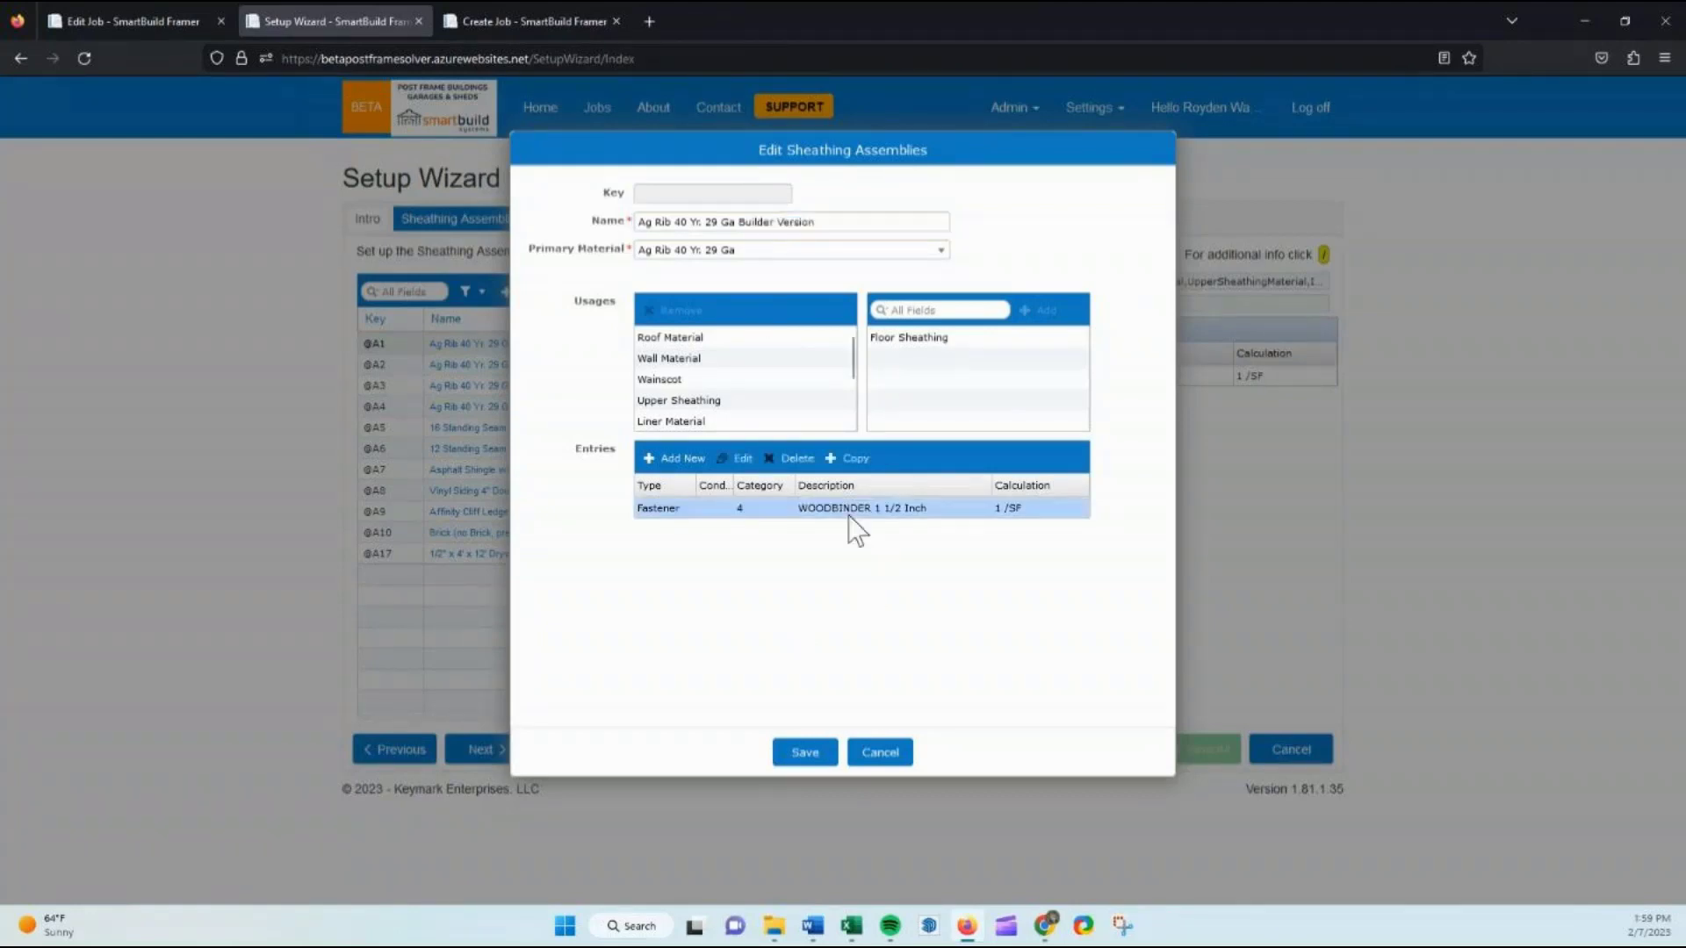
{"action": "double_click", "coordinate": [651, 277]}
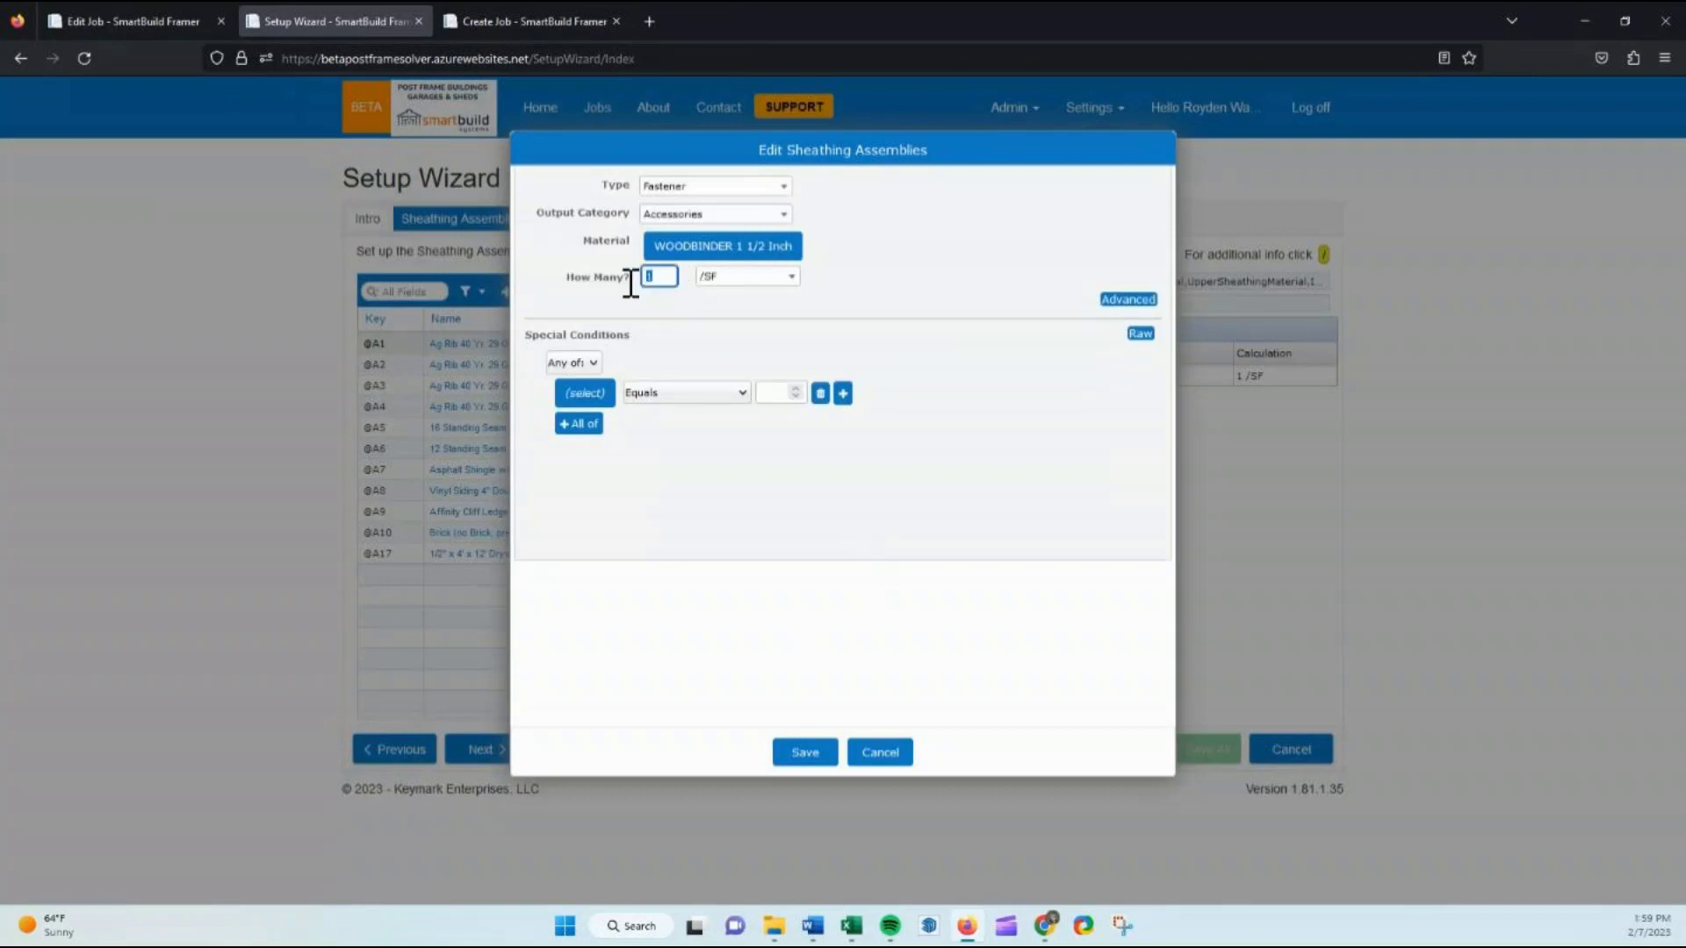
{"action": "type", "text": "2"}
{"action": "left_click", "coordinate": [802, 752]}
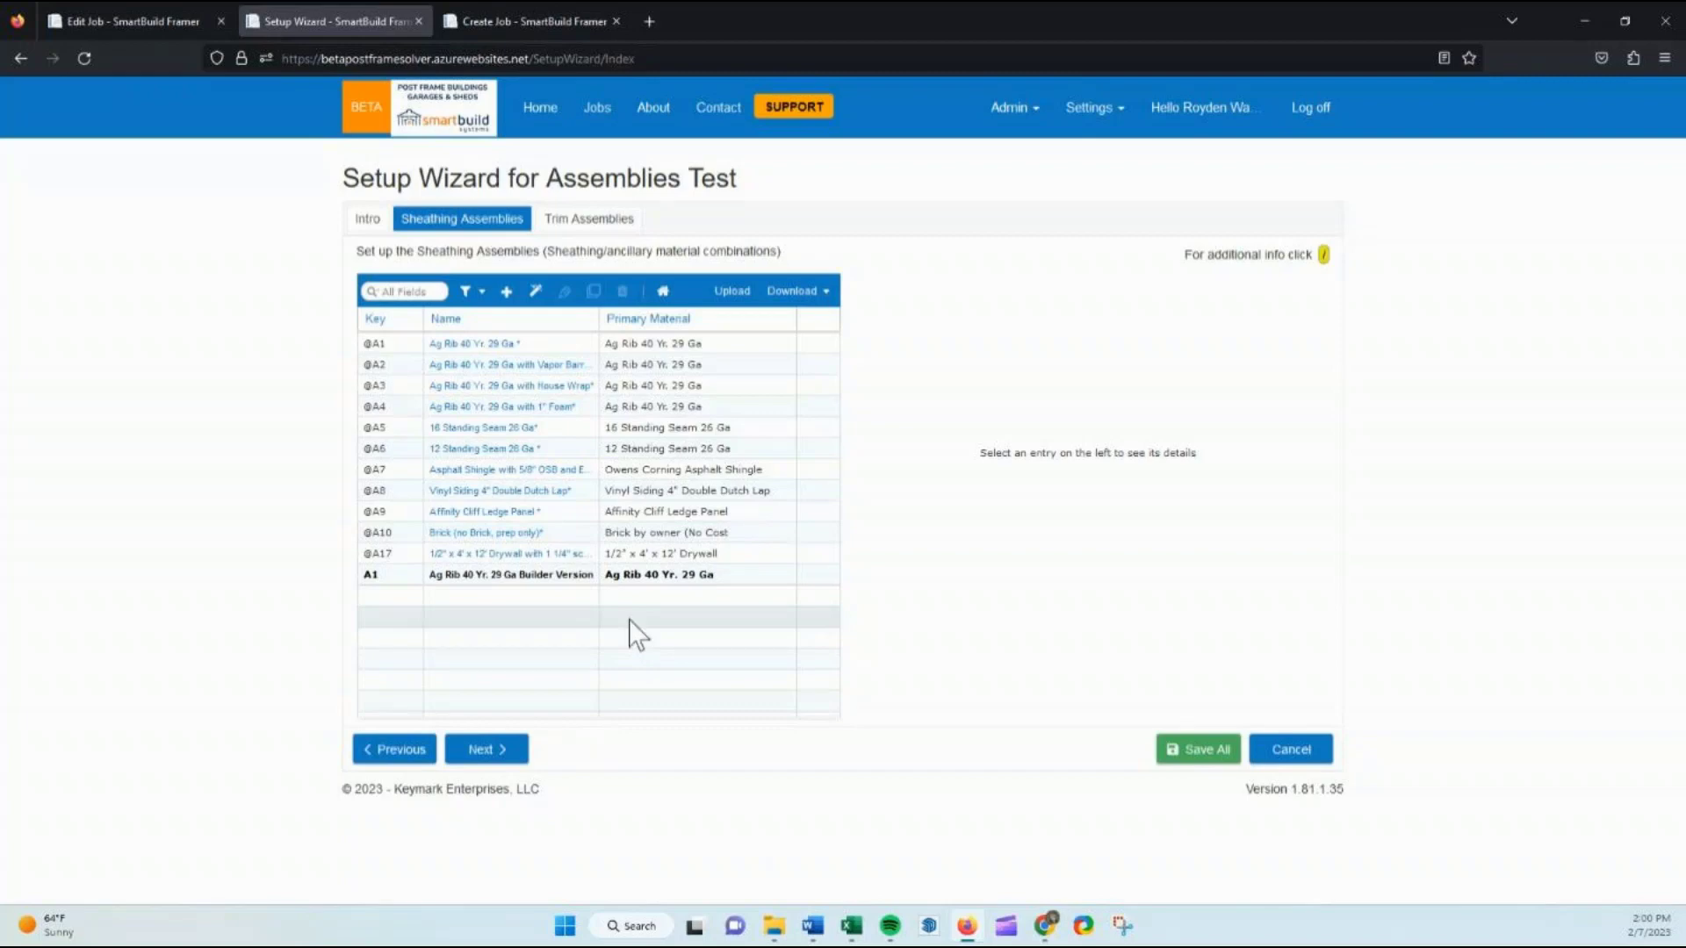
Return to the Training demo job and examine the siding, stone wainscot and window on the left wall up close
{"action": "left_click", "coordinate": [536, 112]}
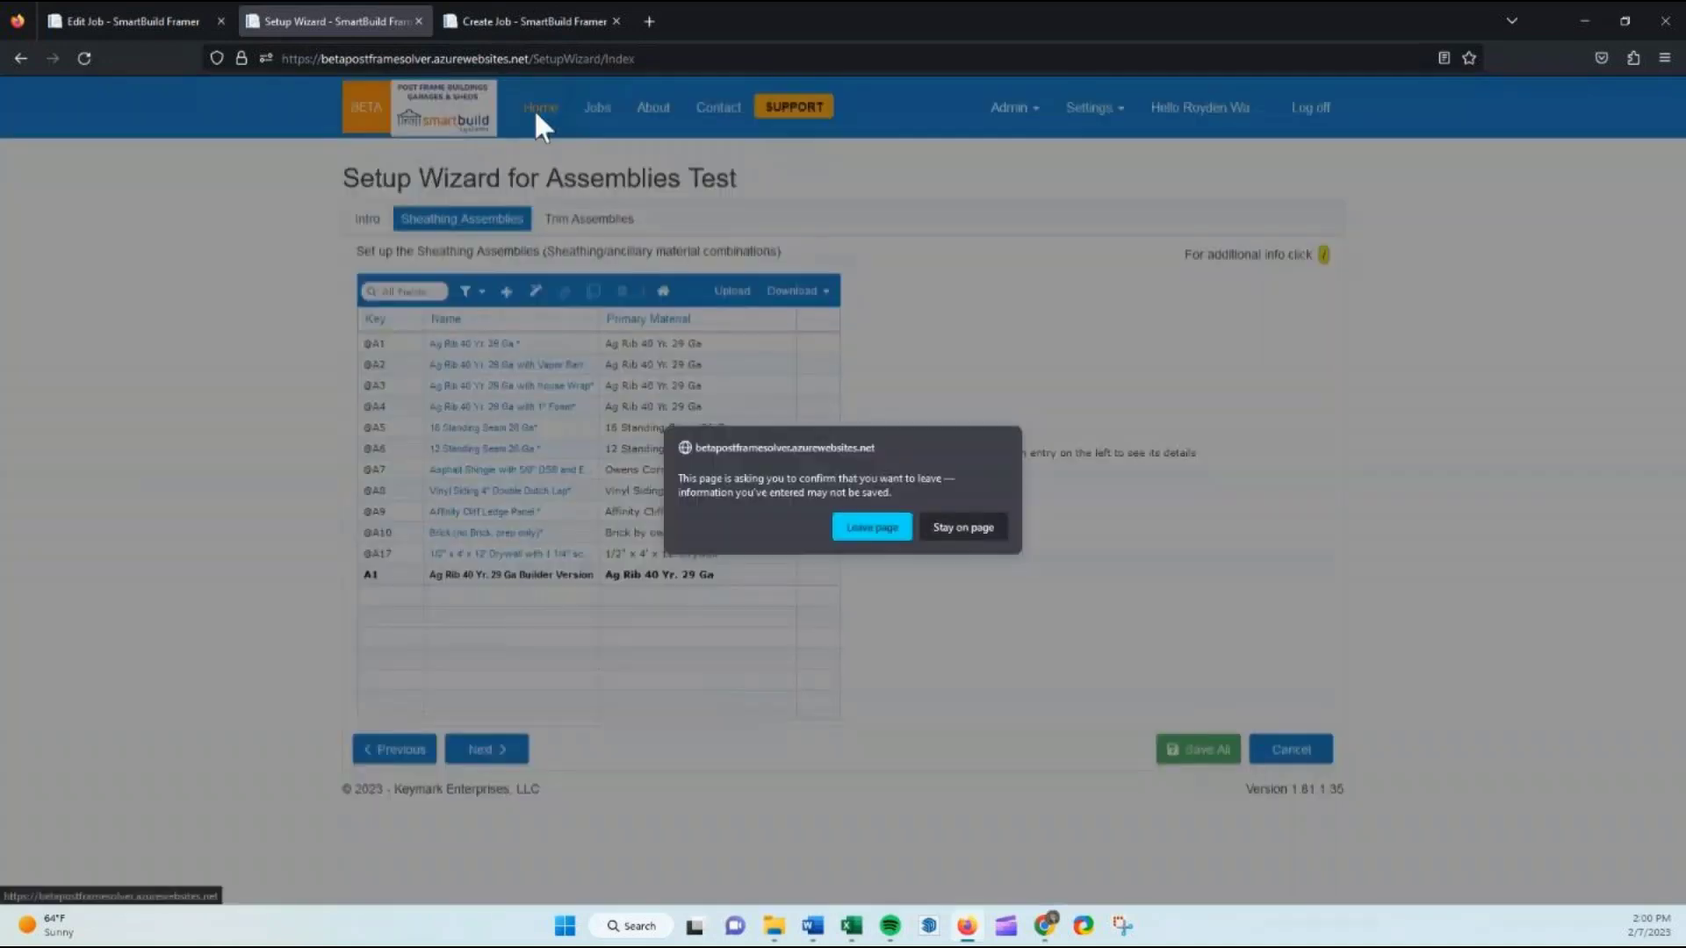
{"action": "left_click", "coordinate": [146, 23]}
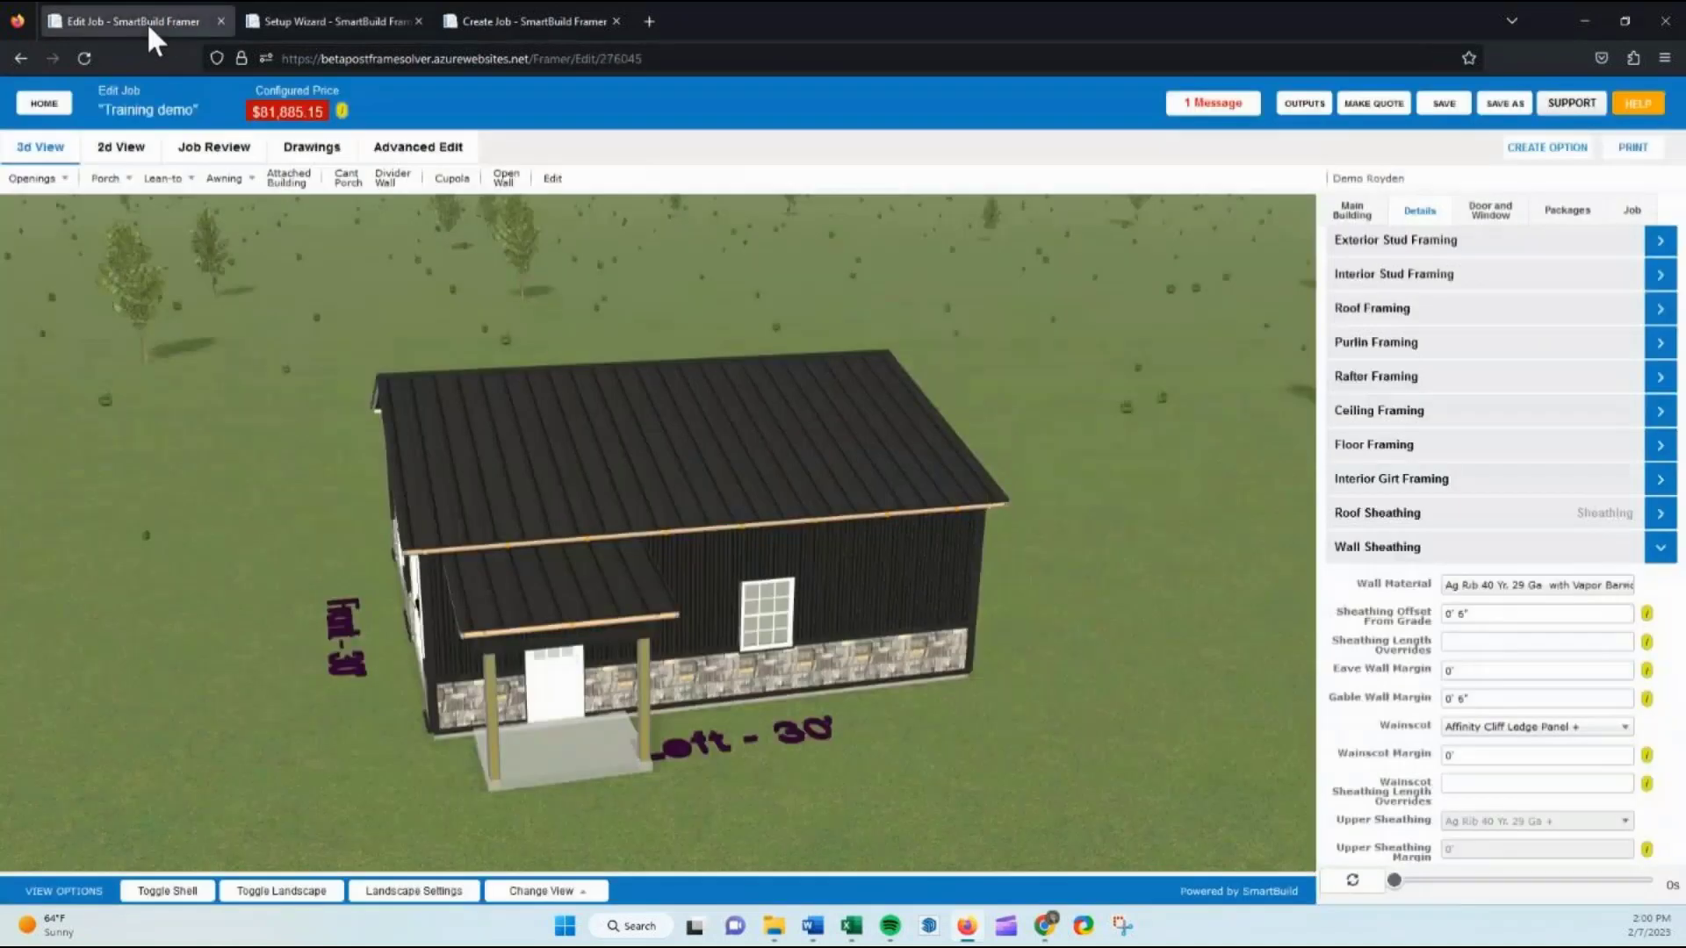
{"action": "left_click_drag", "start_coordinate": [645, 614], "coordinate": [814, 606]}
{"action": "scroll", "coordinate": [814, 606], "scroll_direction": "up", "scroll_amount": 2}
{"action": "scroll", "coordinate": [897, 700], "scroll_direction": "up", "scroll_amount": 2}
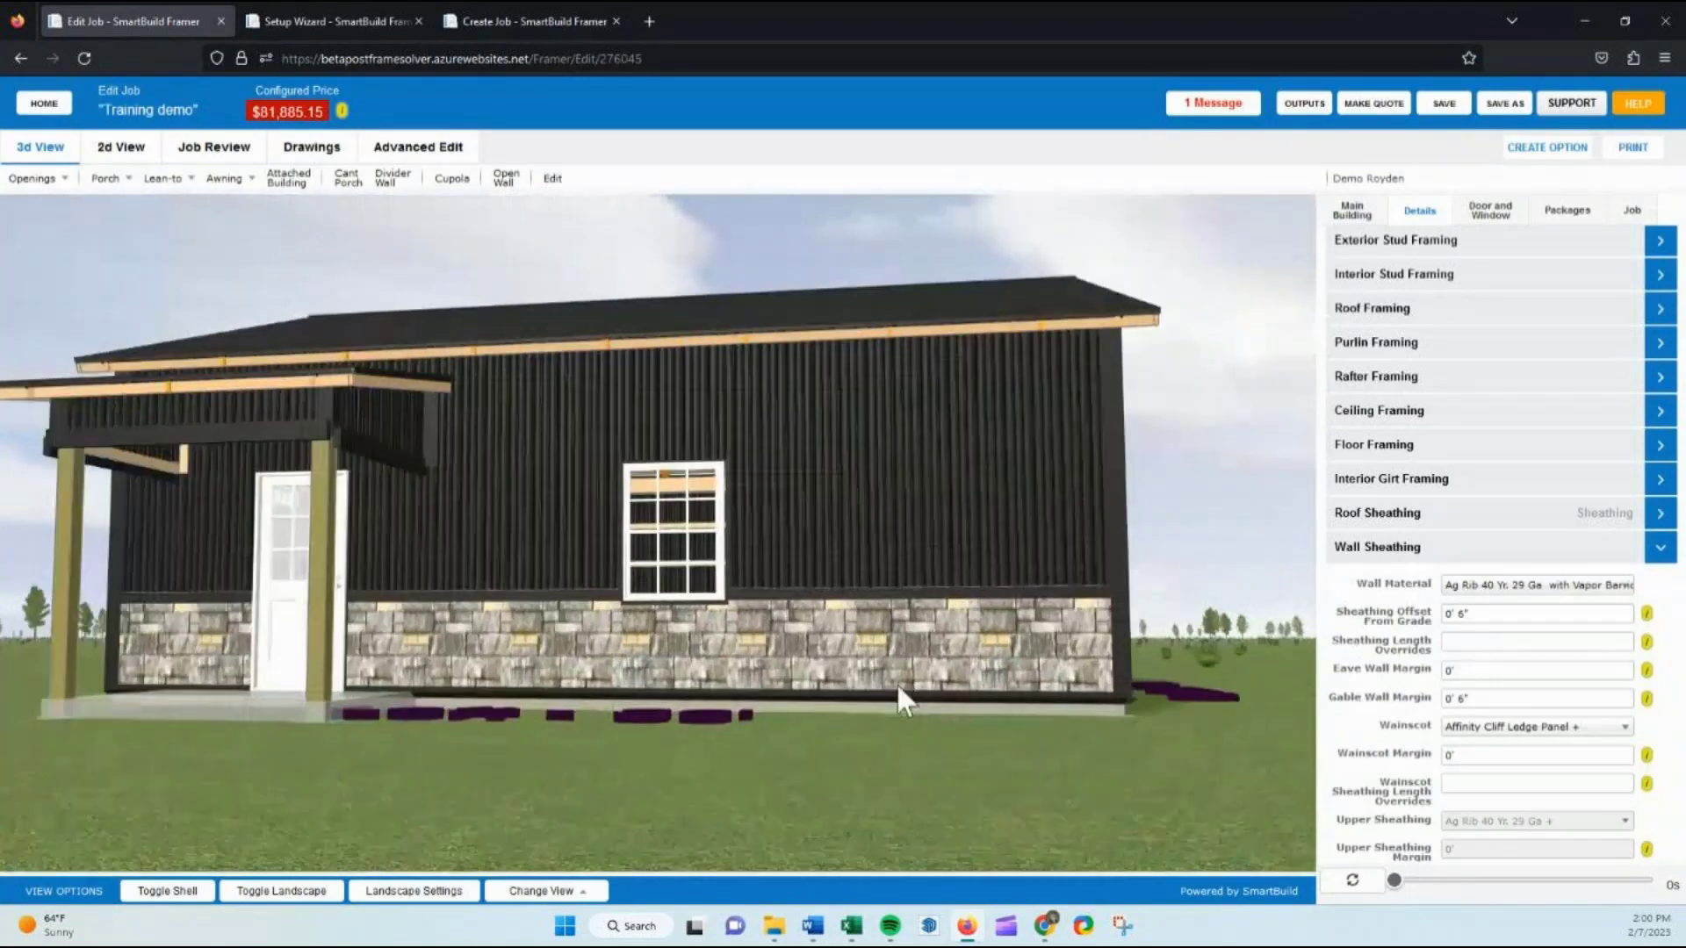
{"action": "scroll", "coordinate": [898, 690], "scroll_direction": "up", "scroll_amount": 2}
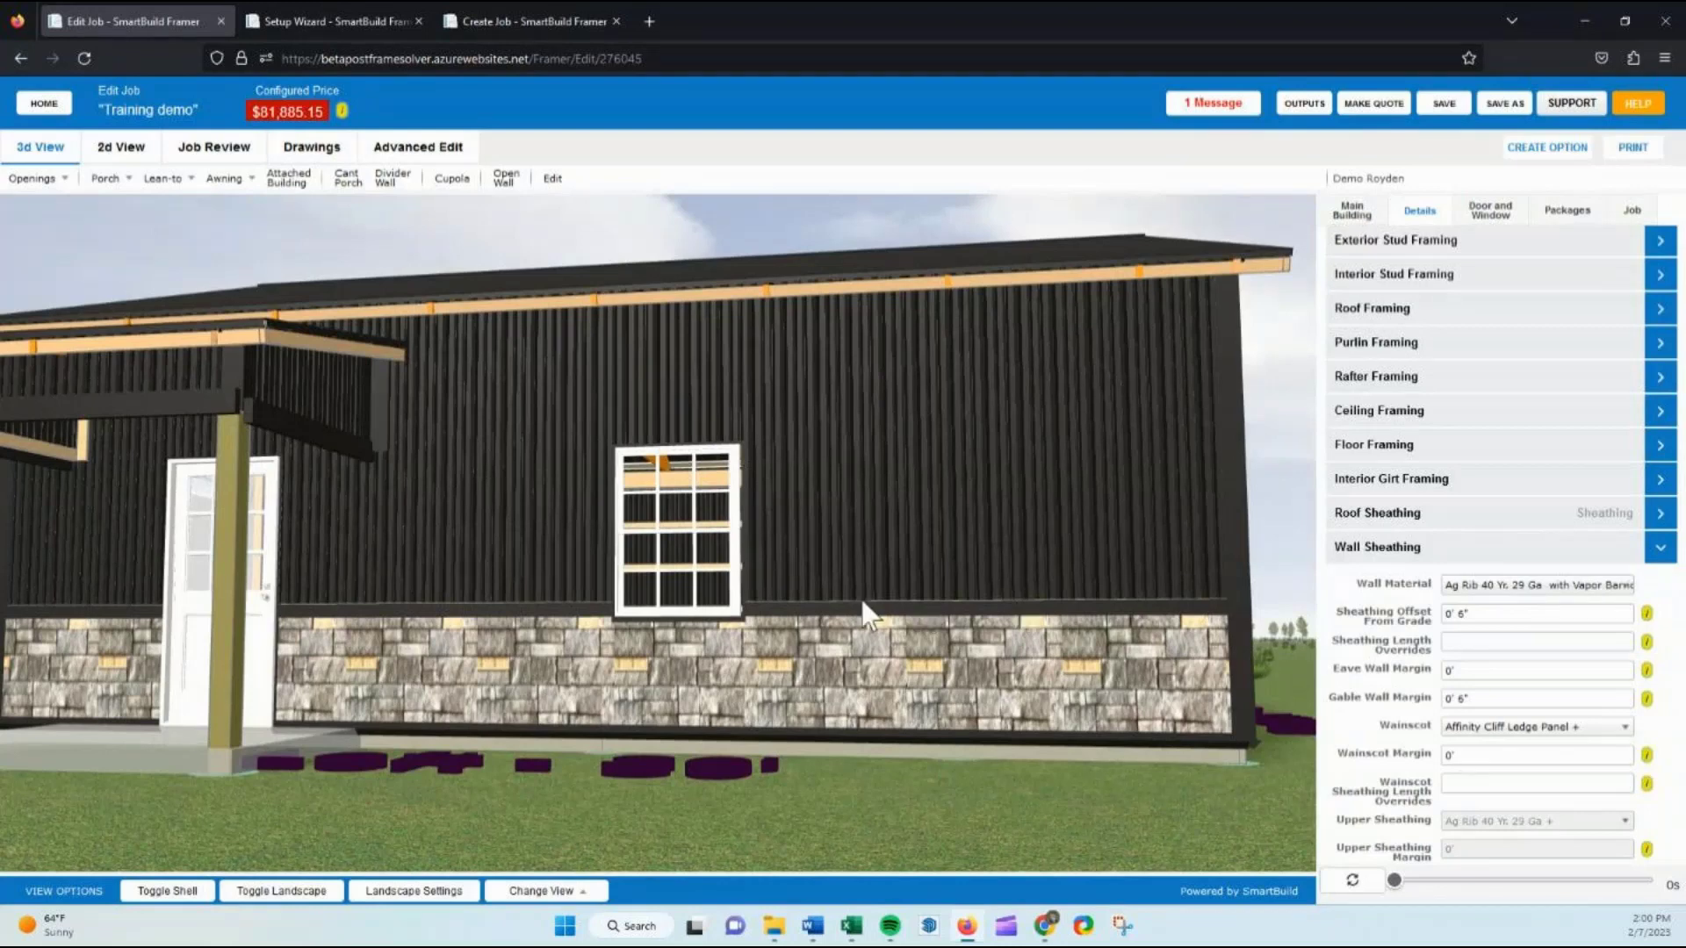
{"action": "left_click", "coordinate": [1329, 549]}
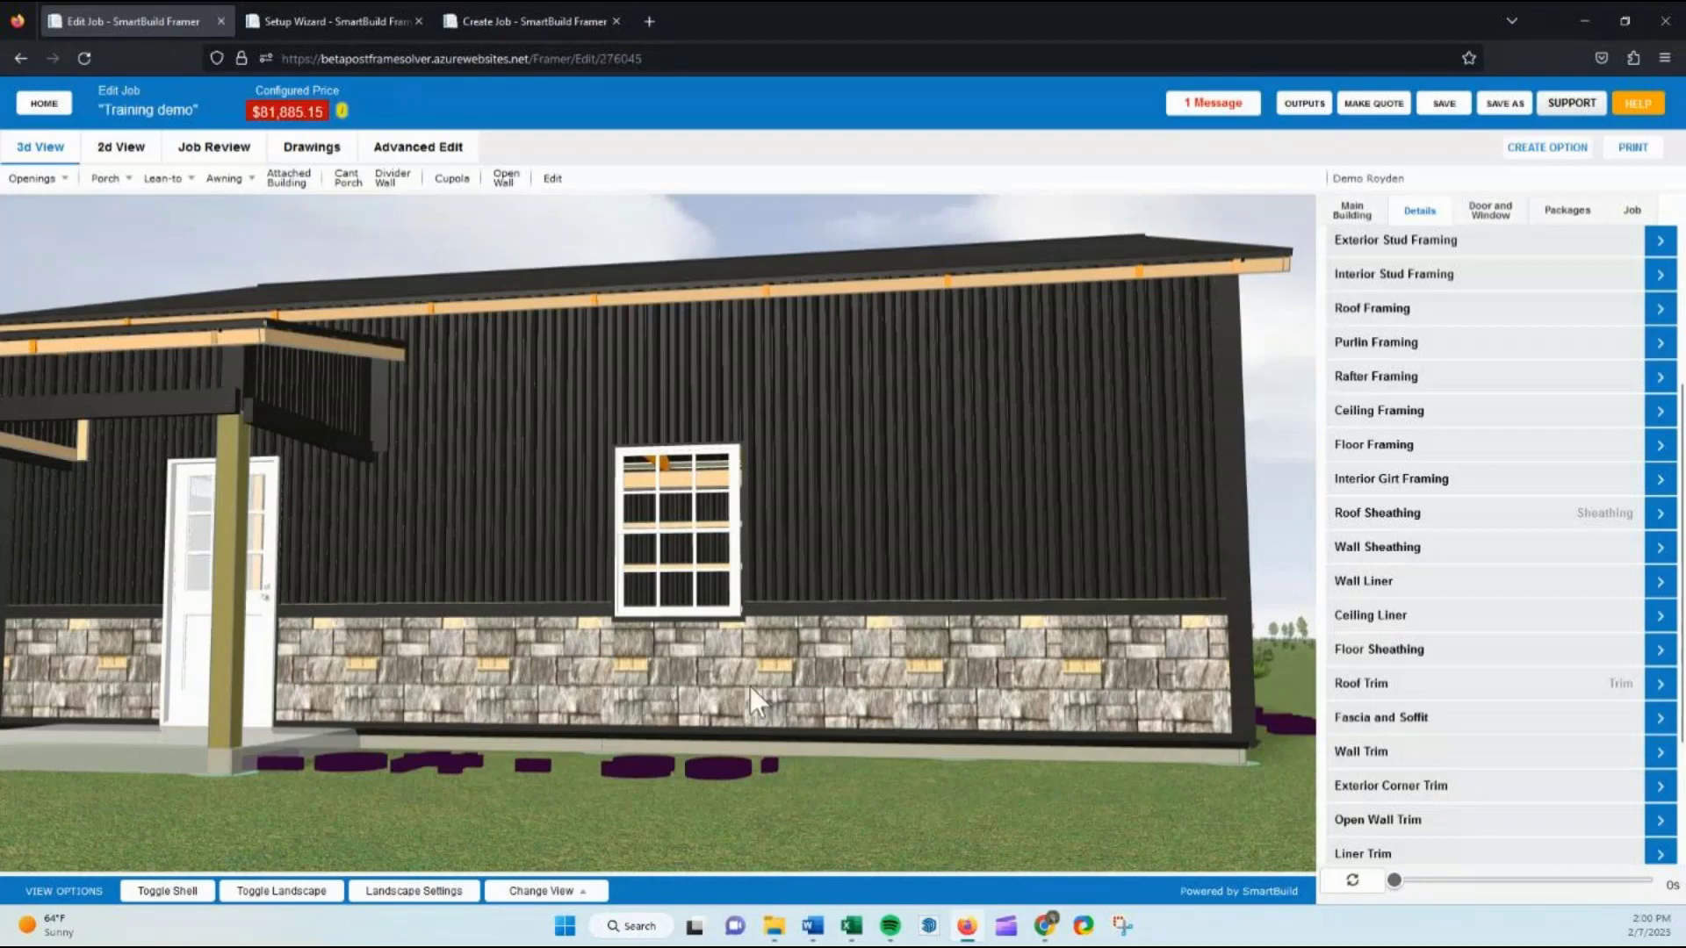
{"action": "scroll", "coordinate": [750, 687], "scroll_direction": "up", "scroll_amount": 5}
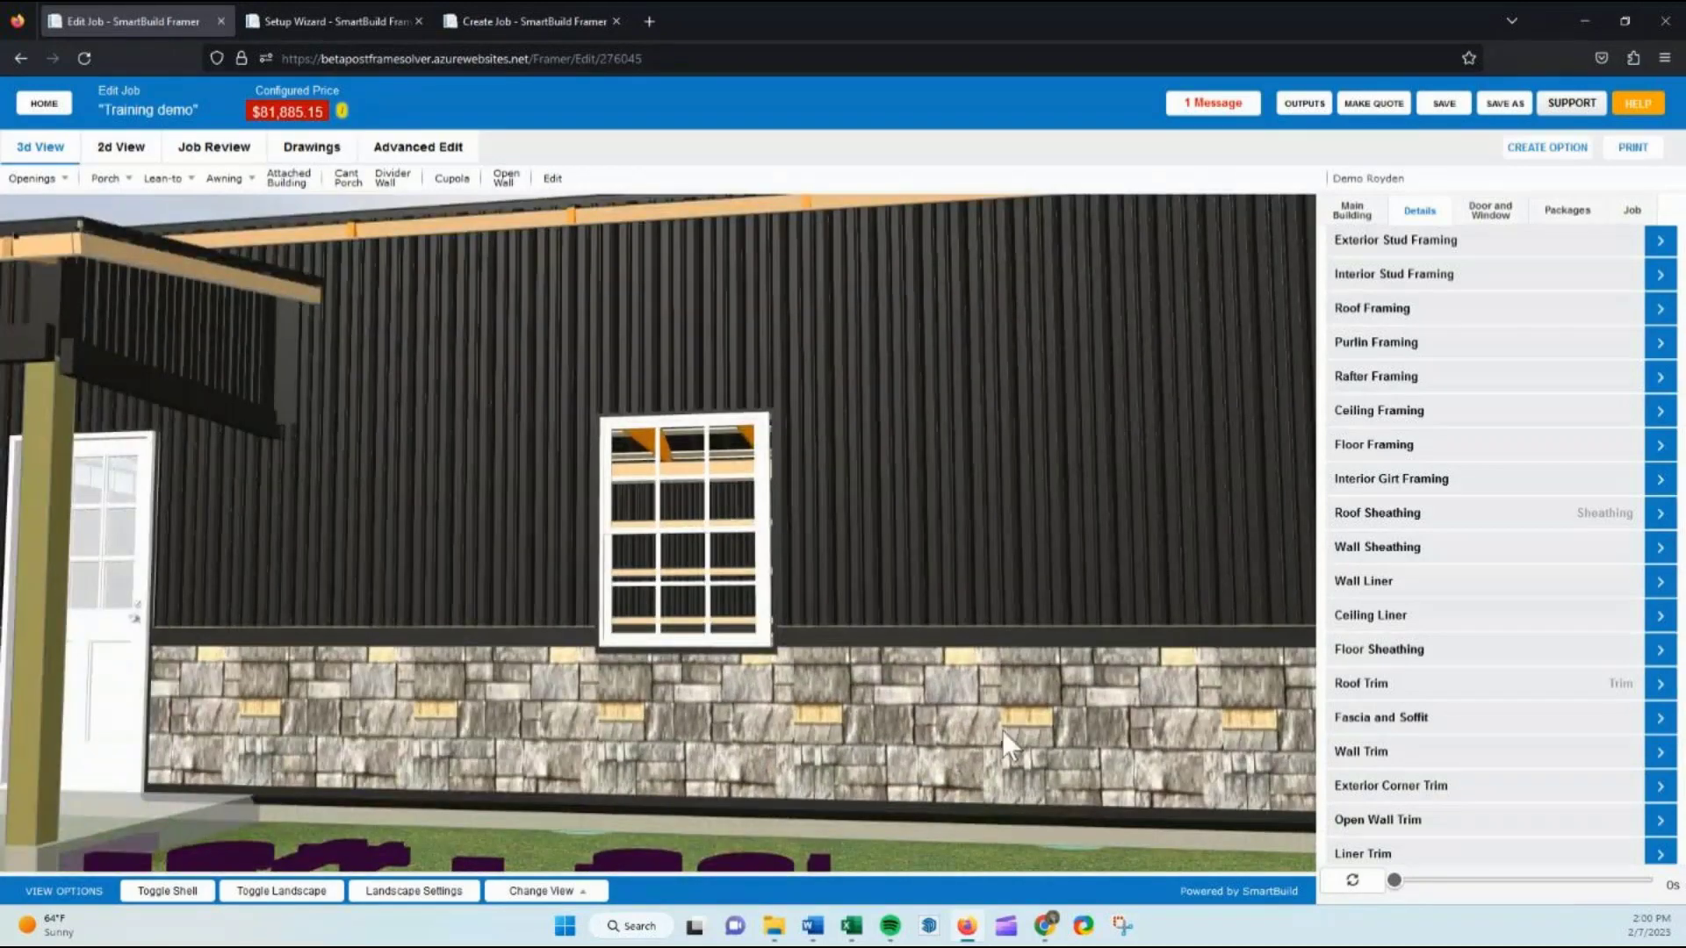
{"action": "left_click_drag", "start_coordinate": [1002, 730], "coordinate": [771, 813]}
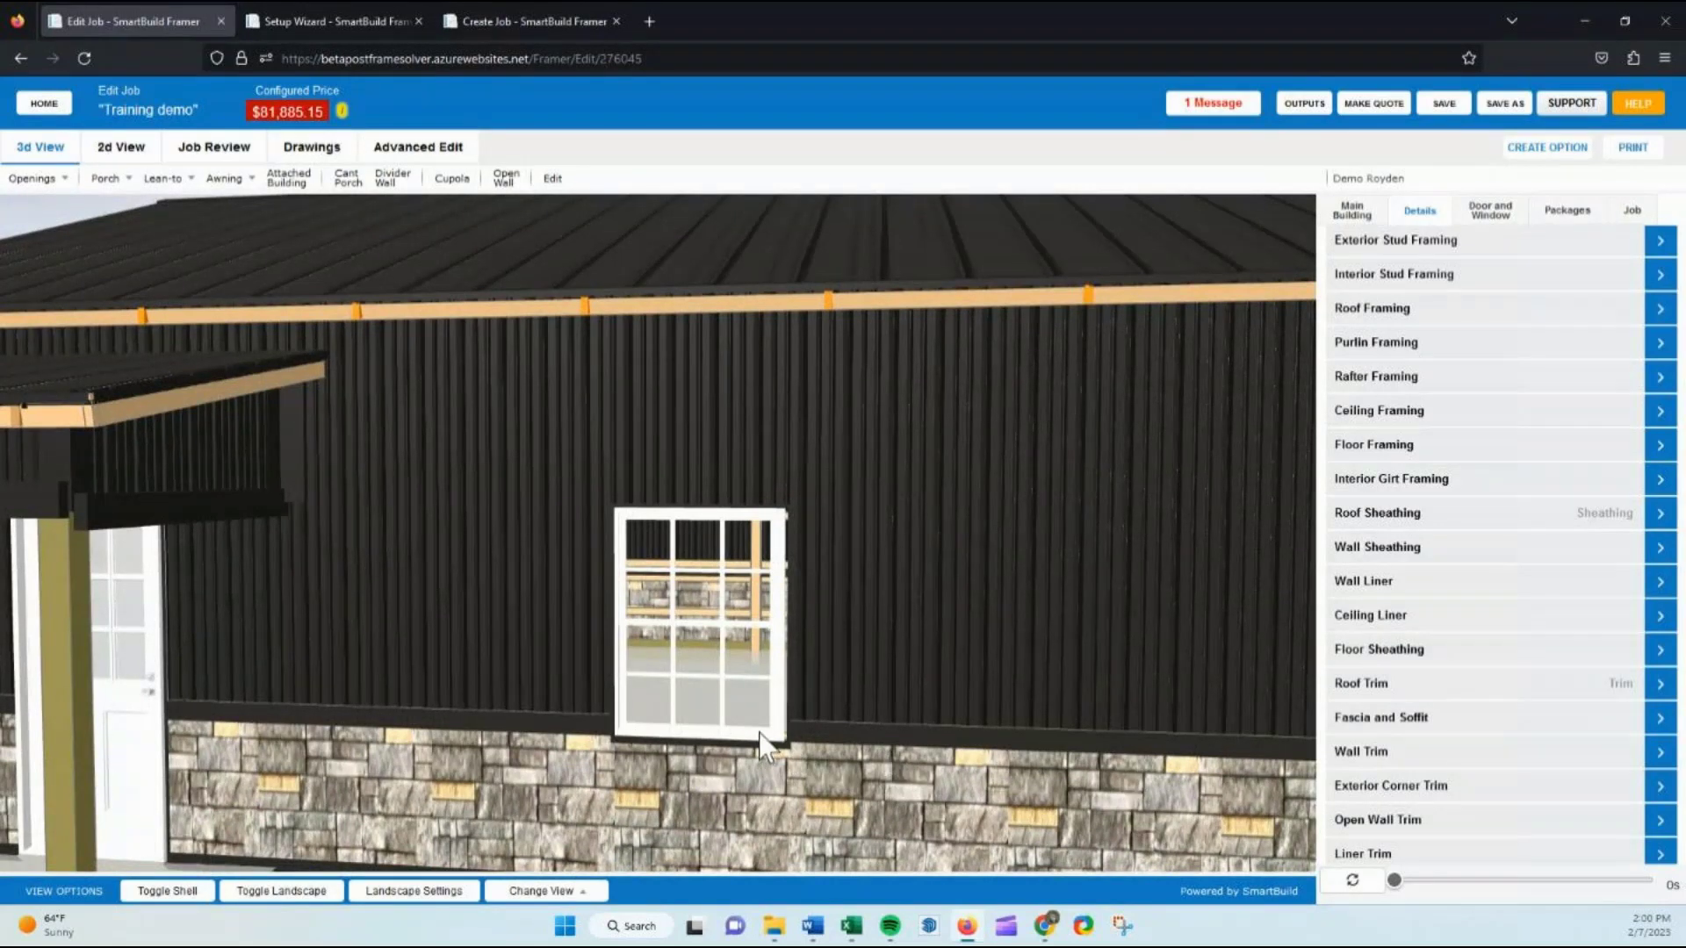
{"action": "scroll", "coordinate": [763, 742], "scroll_direction": "down", "scroll_amount": 6}
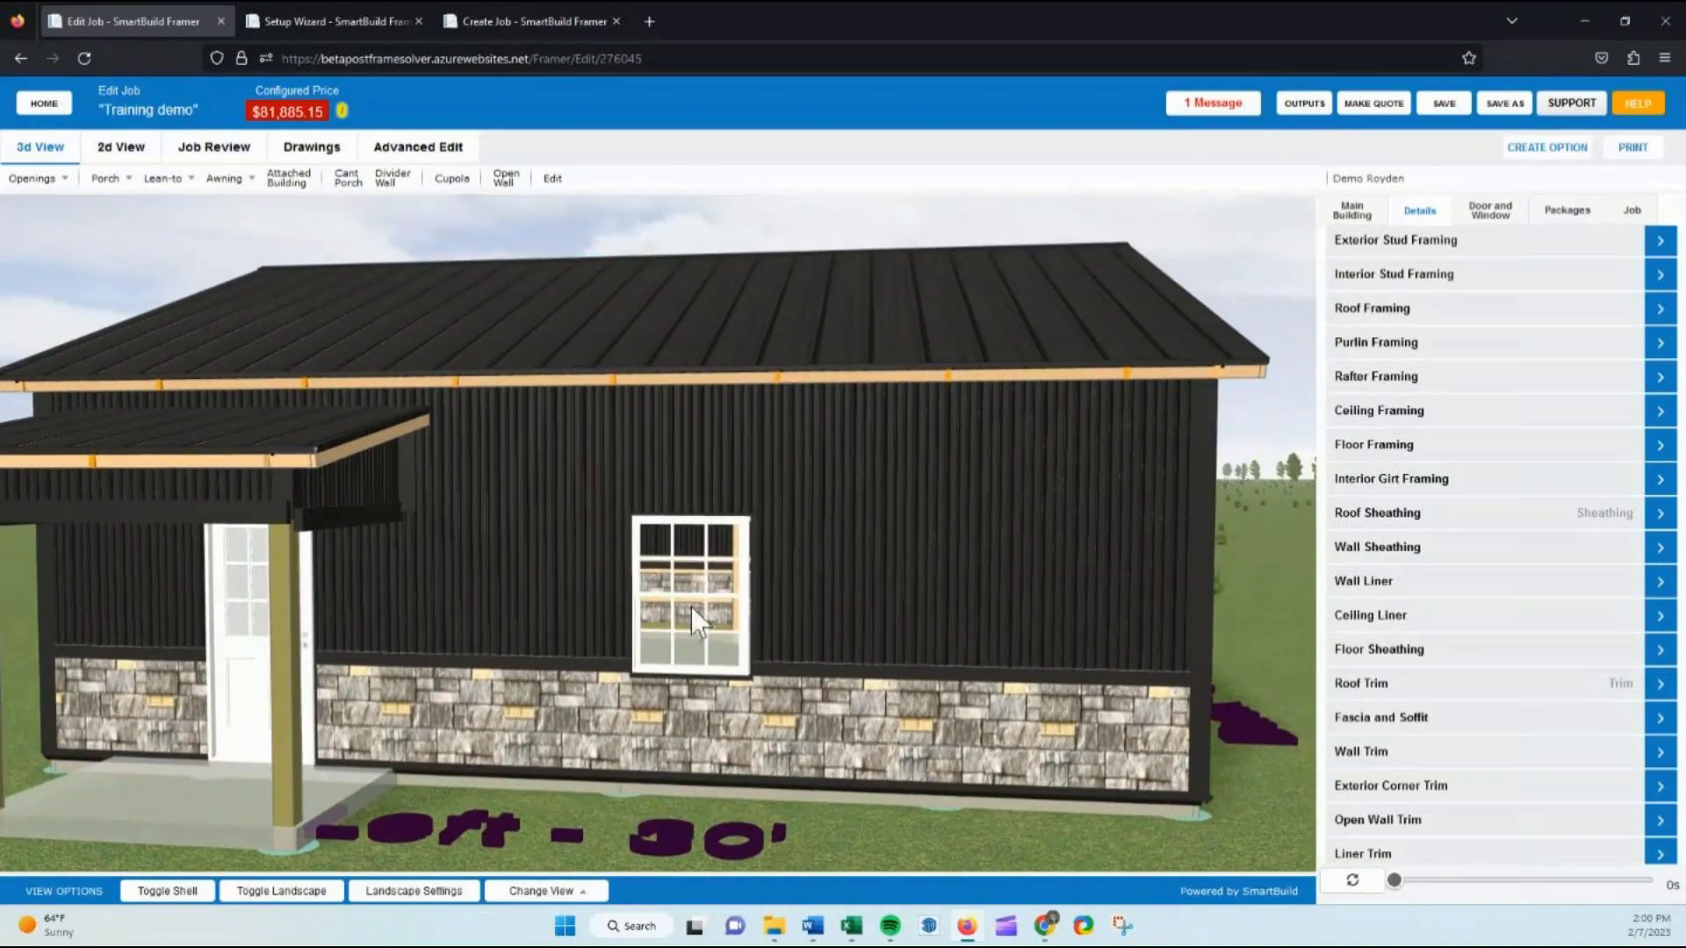
Examine the Window Trim settings and the available sill trims alongside the left wall's window
{"action": "left_click", "coordinate": [1489, 209]}
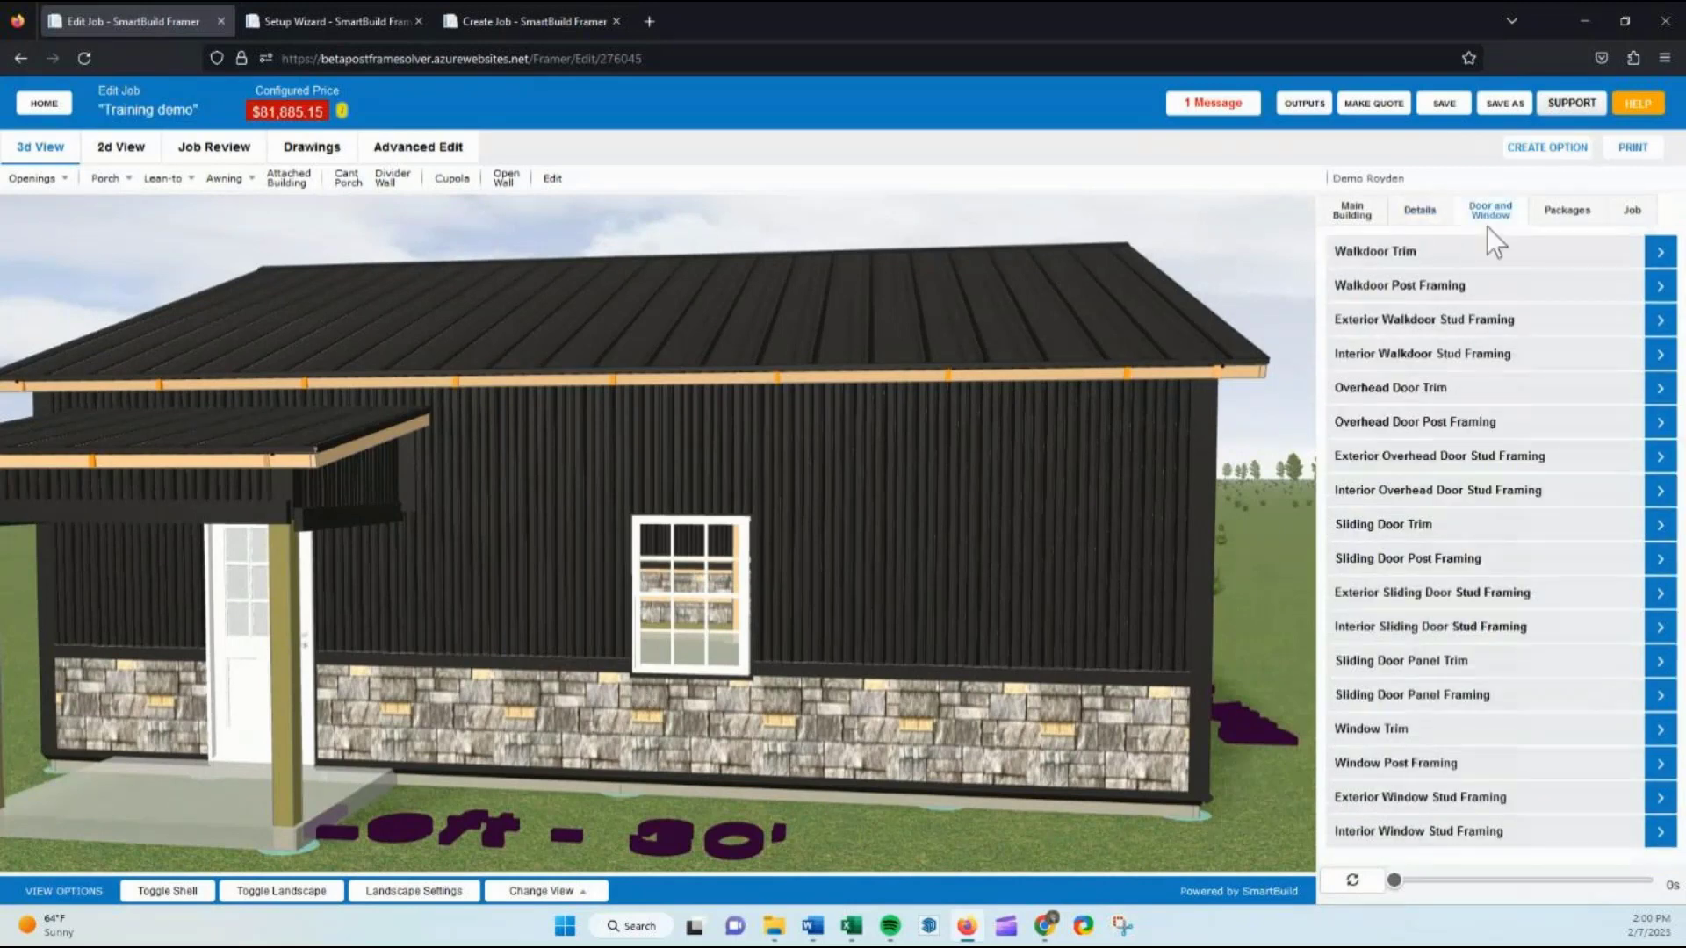
{"action": "left_click", "coordinate": [1412, 728]}
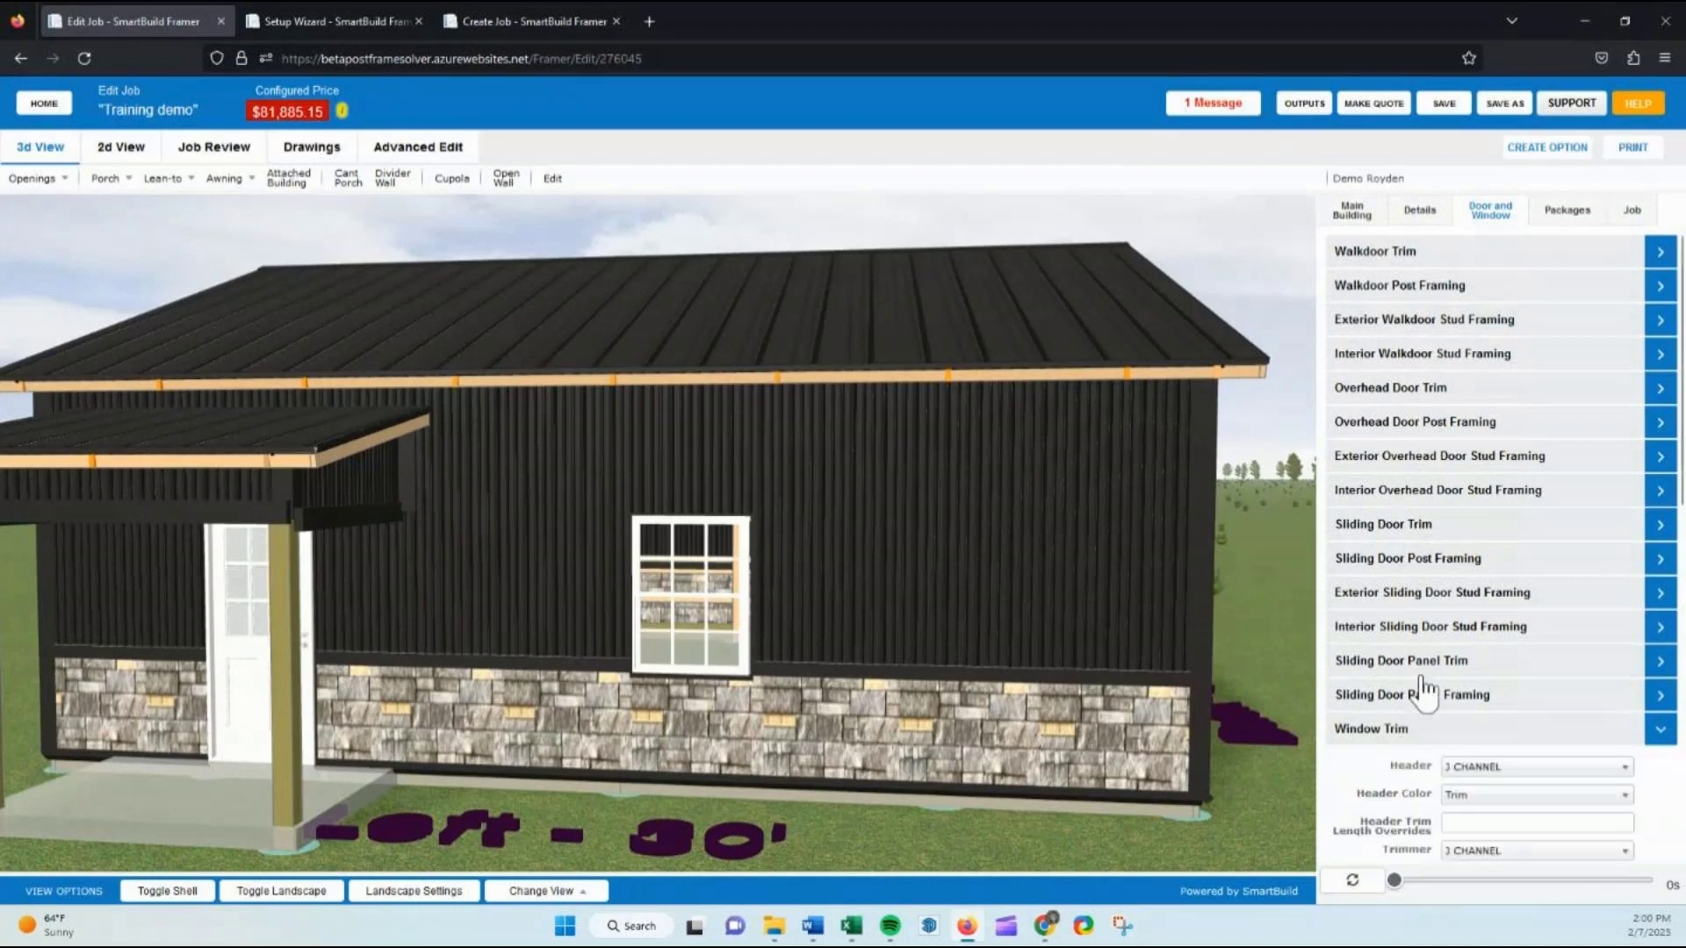
{"action": "scroll", "coordinate": [1438, 684], "scroll_direction": "down", "scroll_amount": 3}
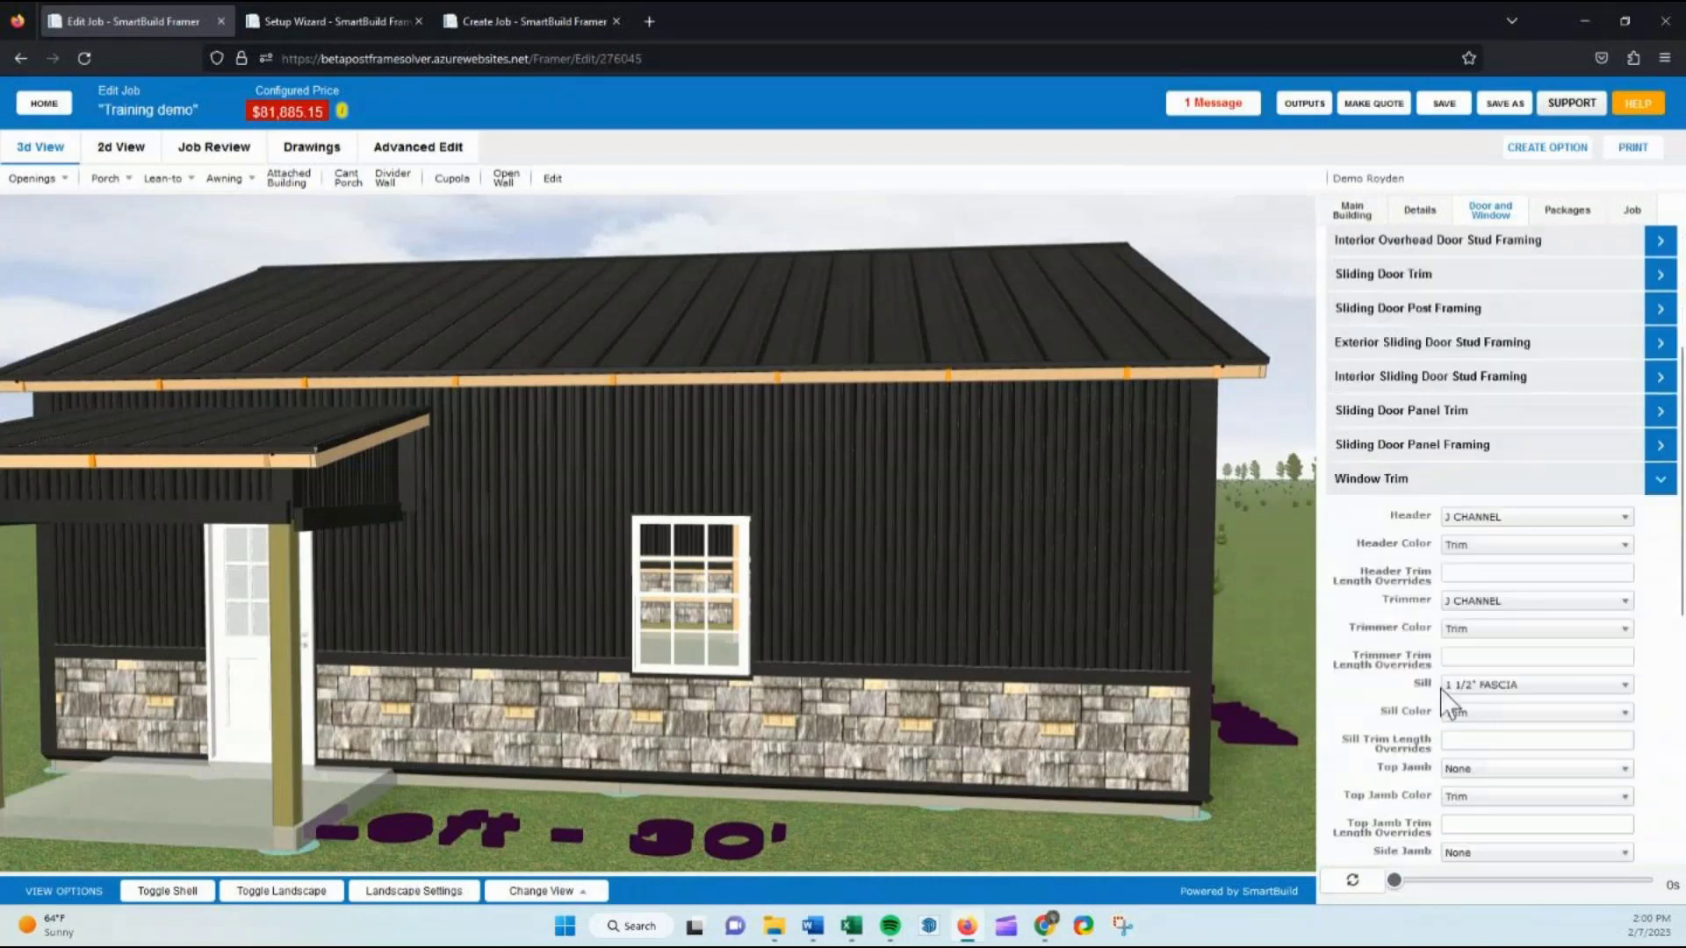
{"action": "left_click", "coordinate": [1493, 686]}
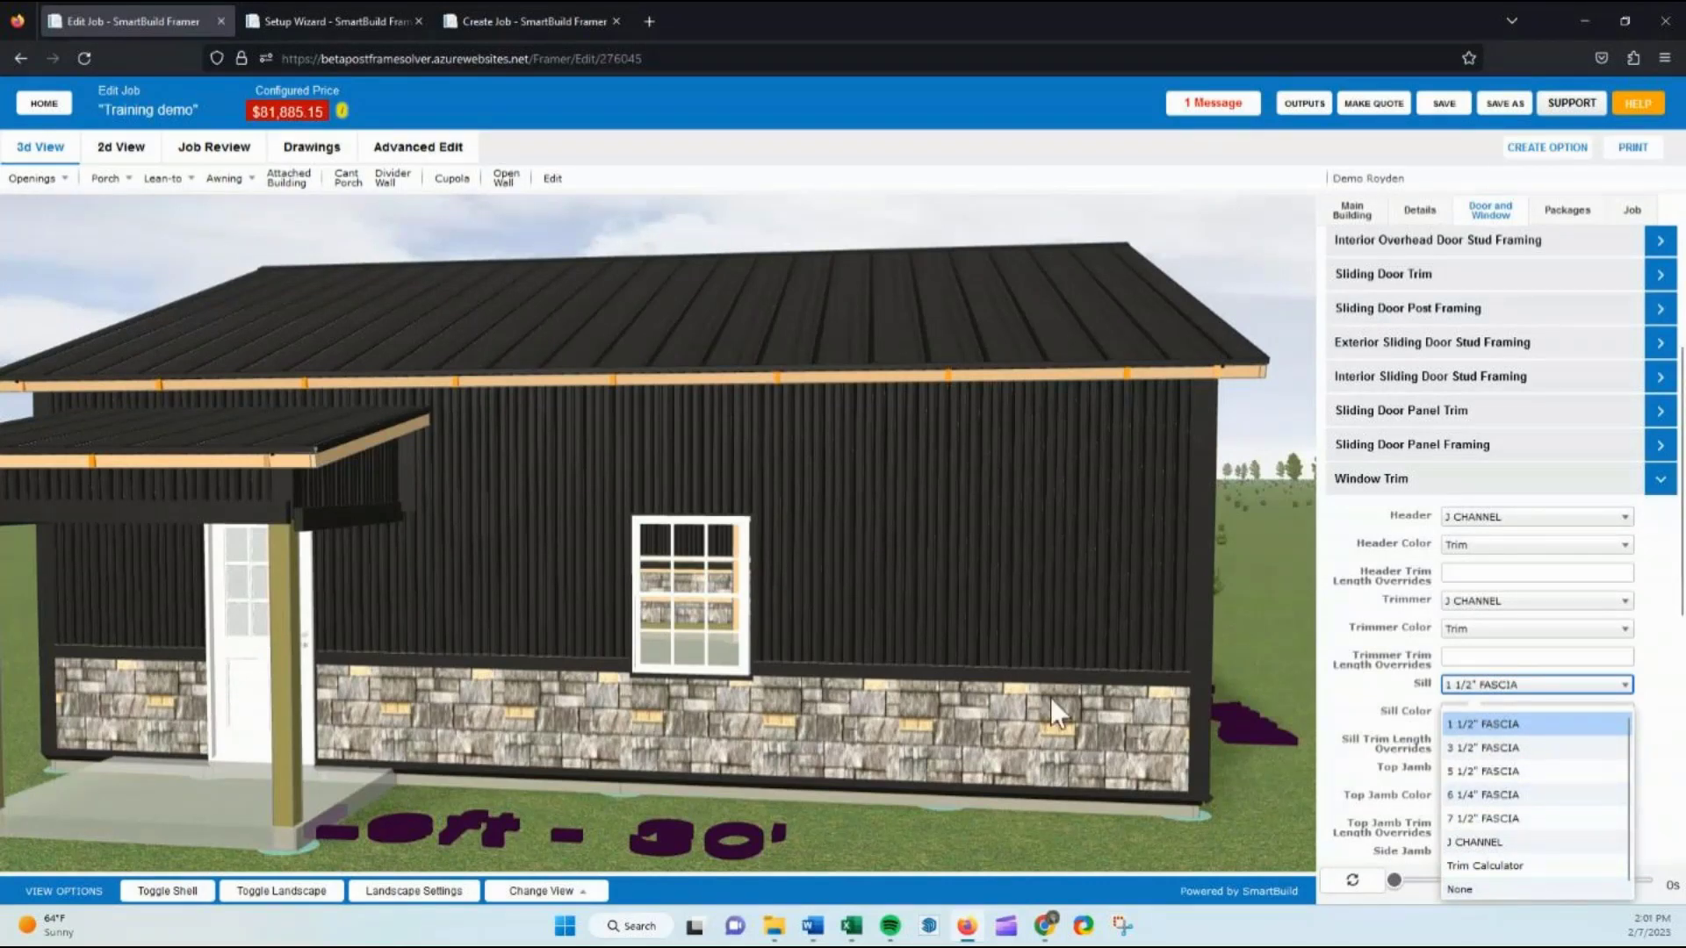
{"action": "scroll", "coordinate": [708, 729], "scroll_direction": "up", "scroll_amount": 2}
{"action": "scroll", "coordinate": [708, 734], "scroll_direction": "up", "scroll_amount": 1}
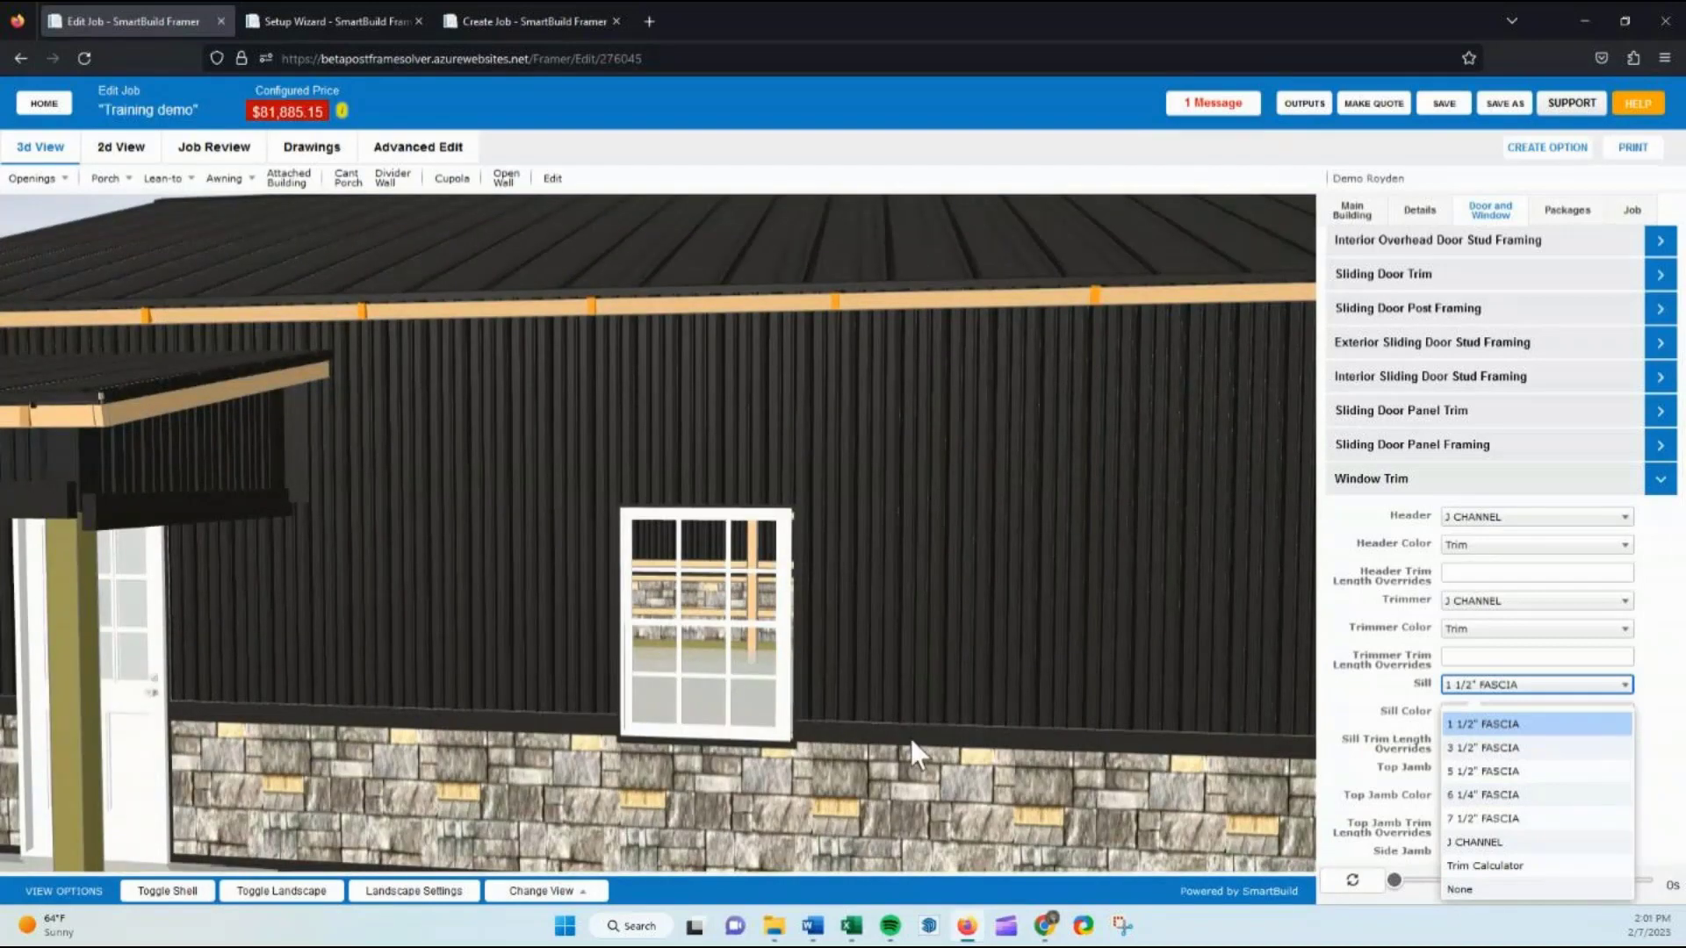
{"action": "scroll", "coordinate": [910, 739], "scroll_direction": "down", "scroll_amount": 3}
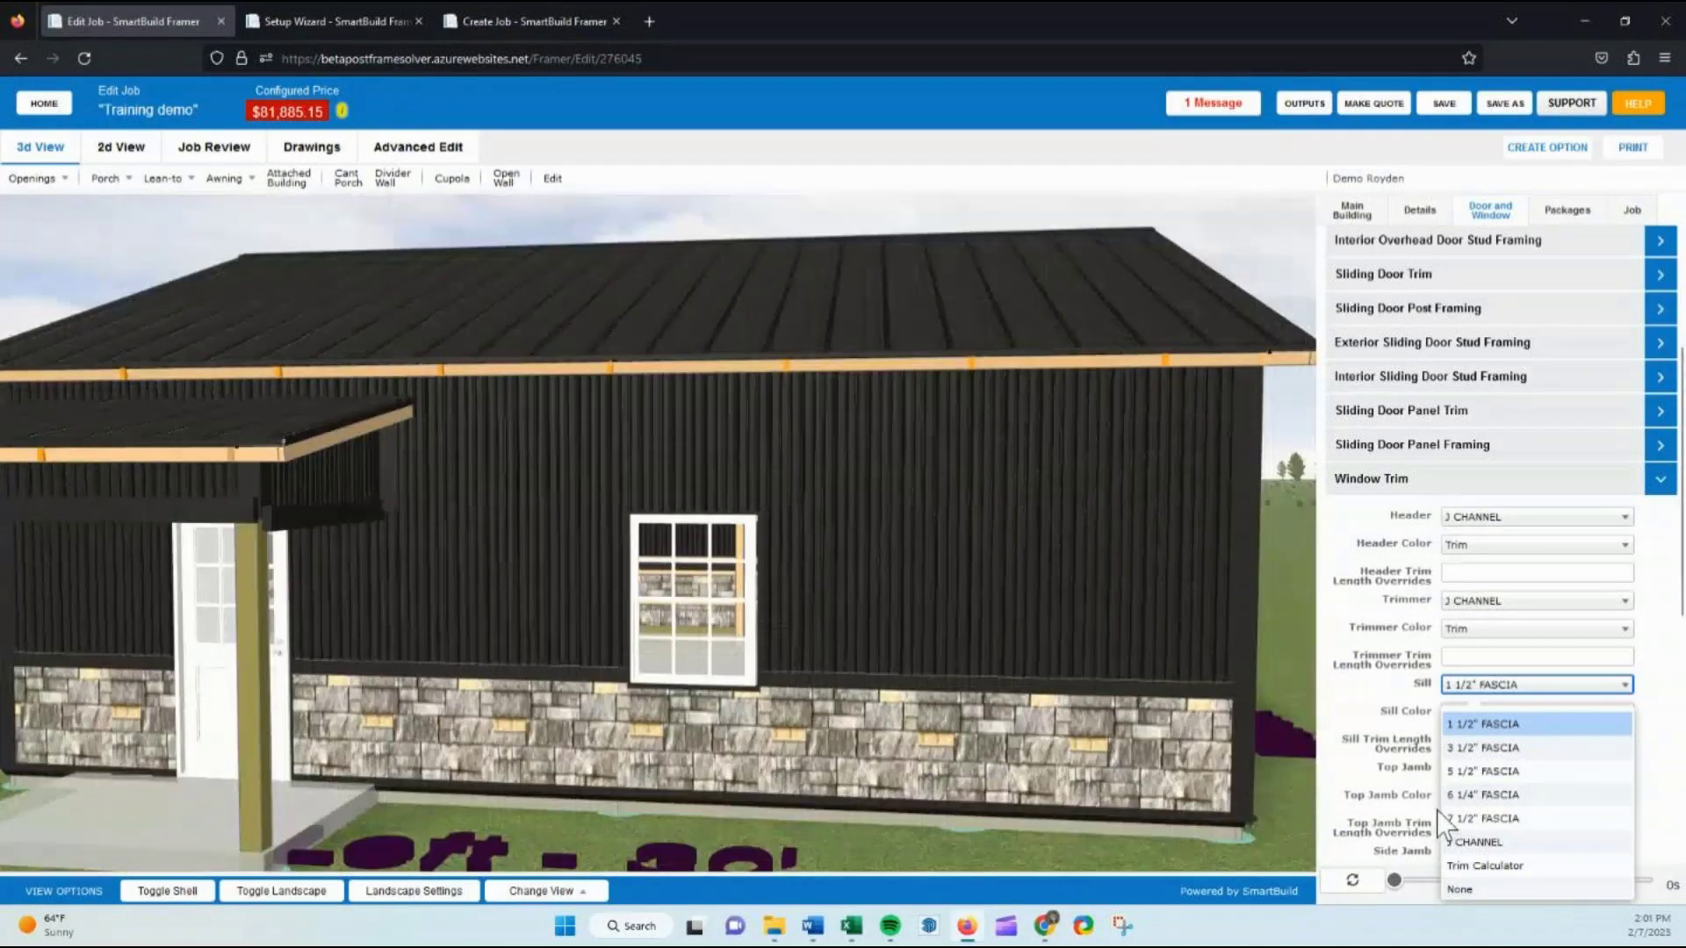
{"action": "left_click", "coordinate": [1440, 497]}
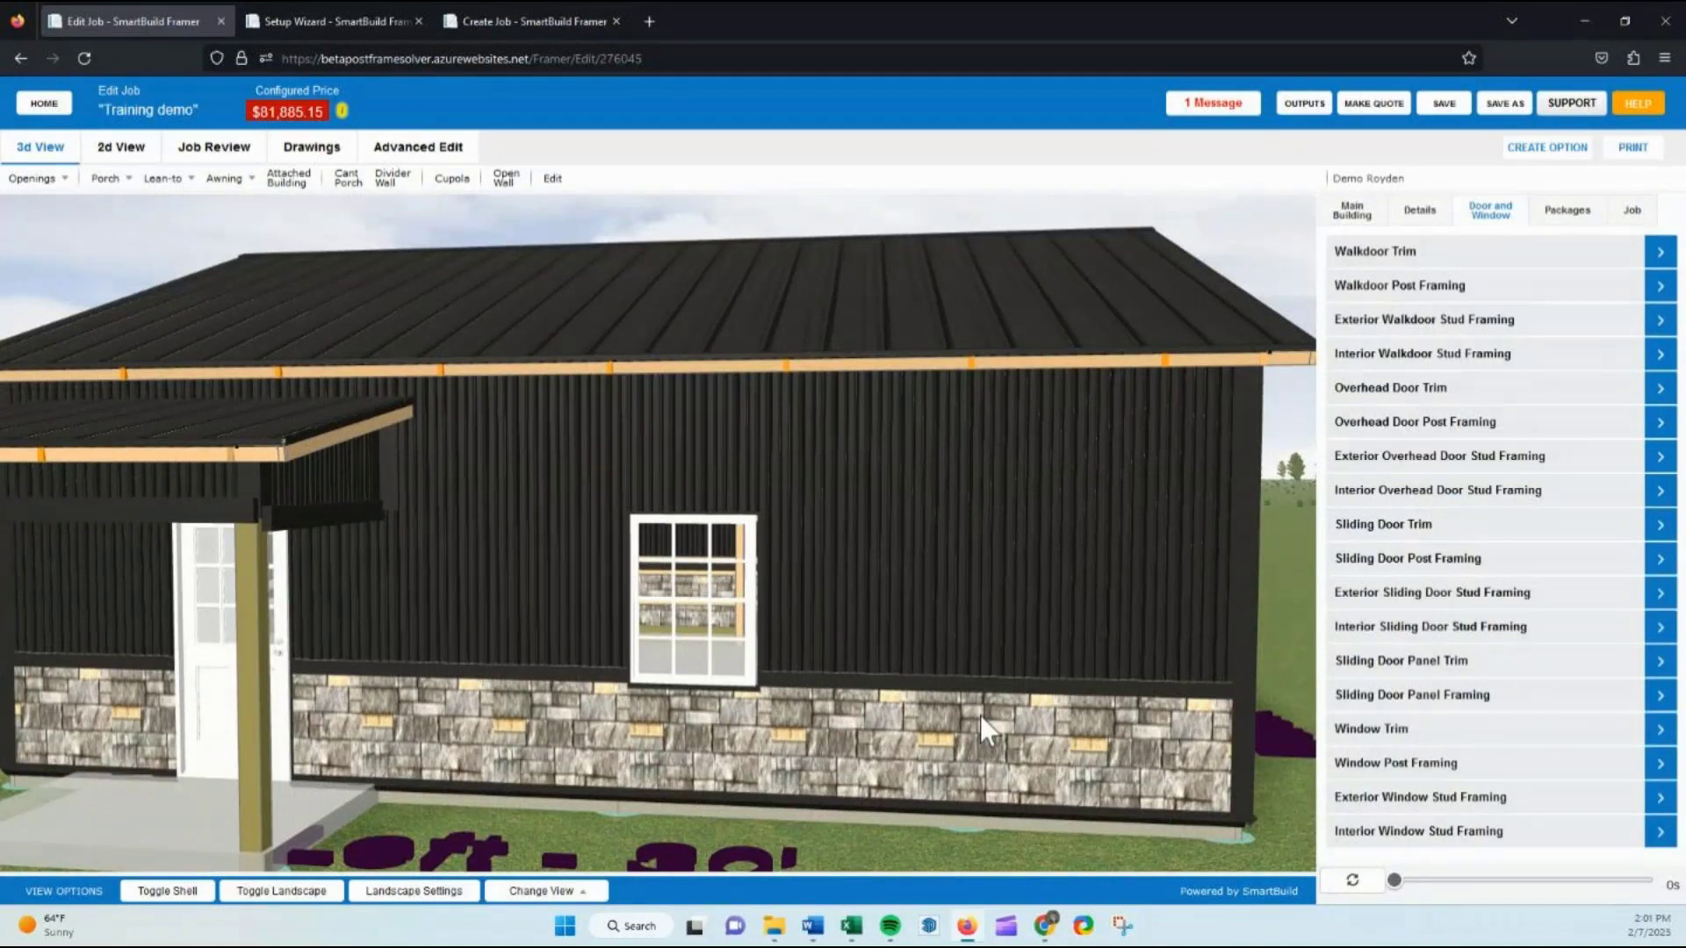
Review the main building's Product Systems while inspecting the left and front walls of the model
{"action": "left_click_drag", "start_coordinate": [982, 711], "coordinate": [1033, 713]}
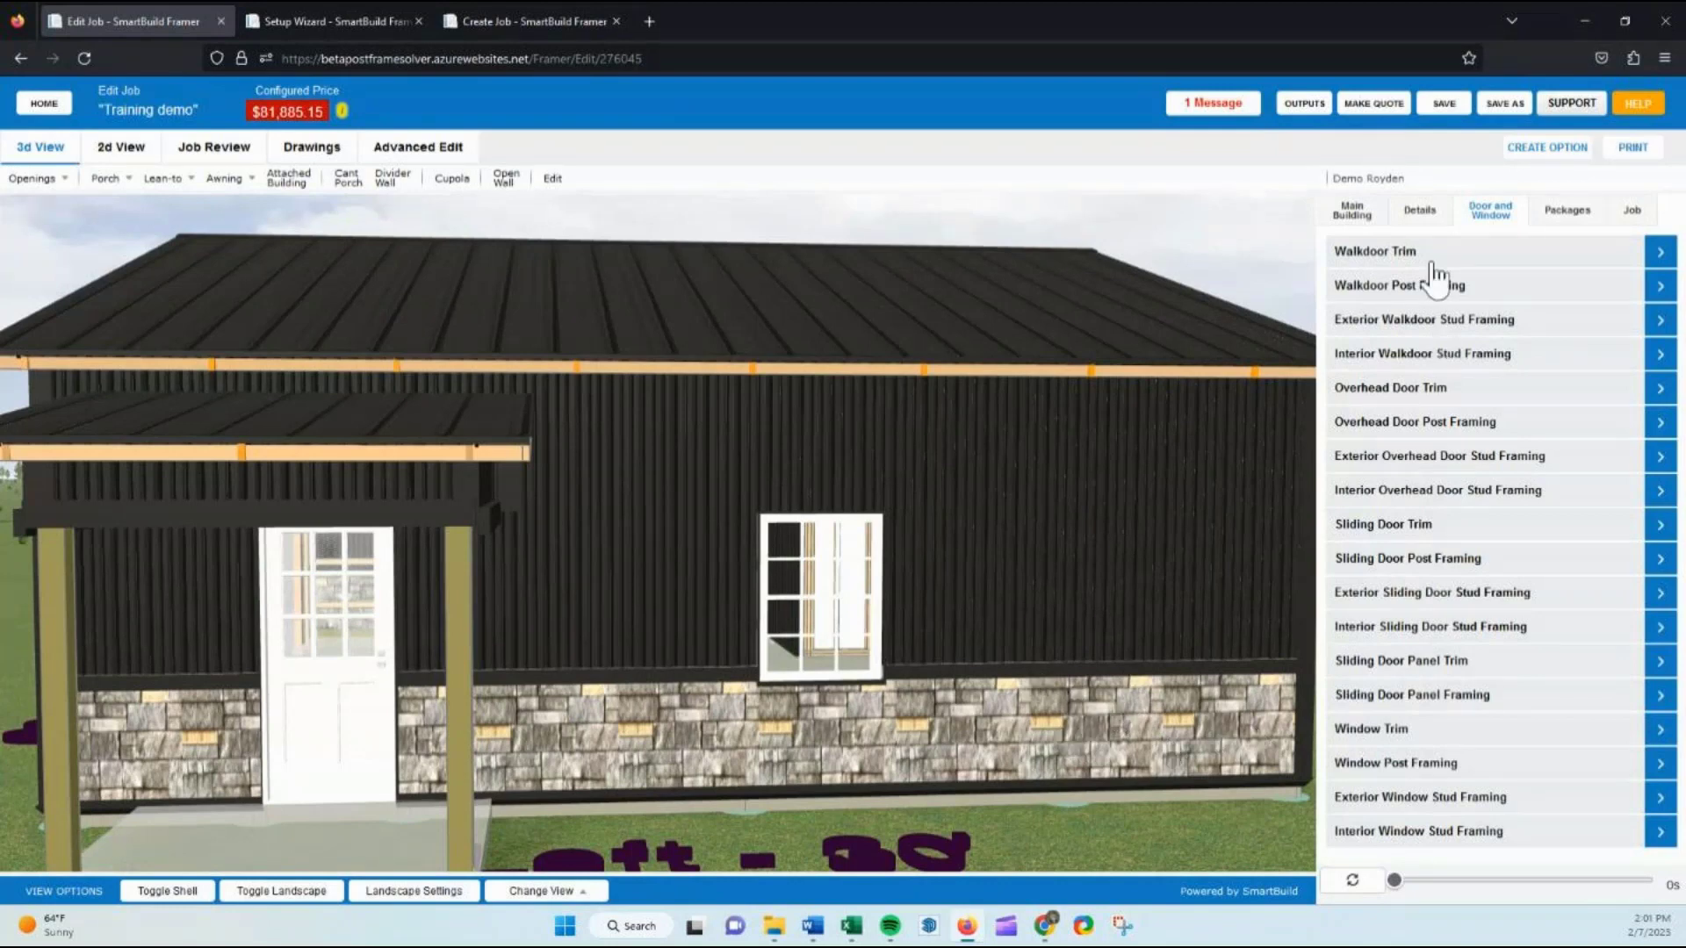
{"action": "left_click", "coordinate": [1359, 218]}
{"action": "left_click", "coordinate": [1410, 322]}
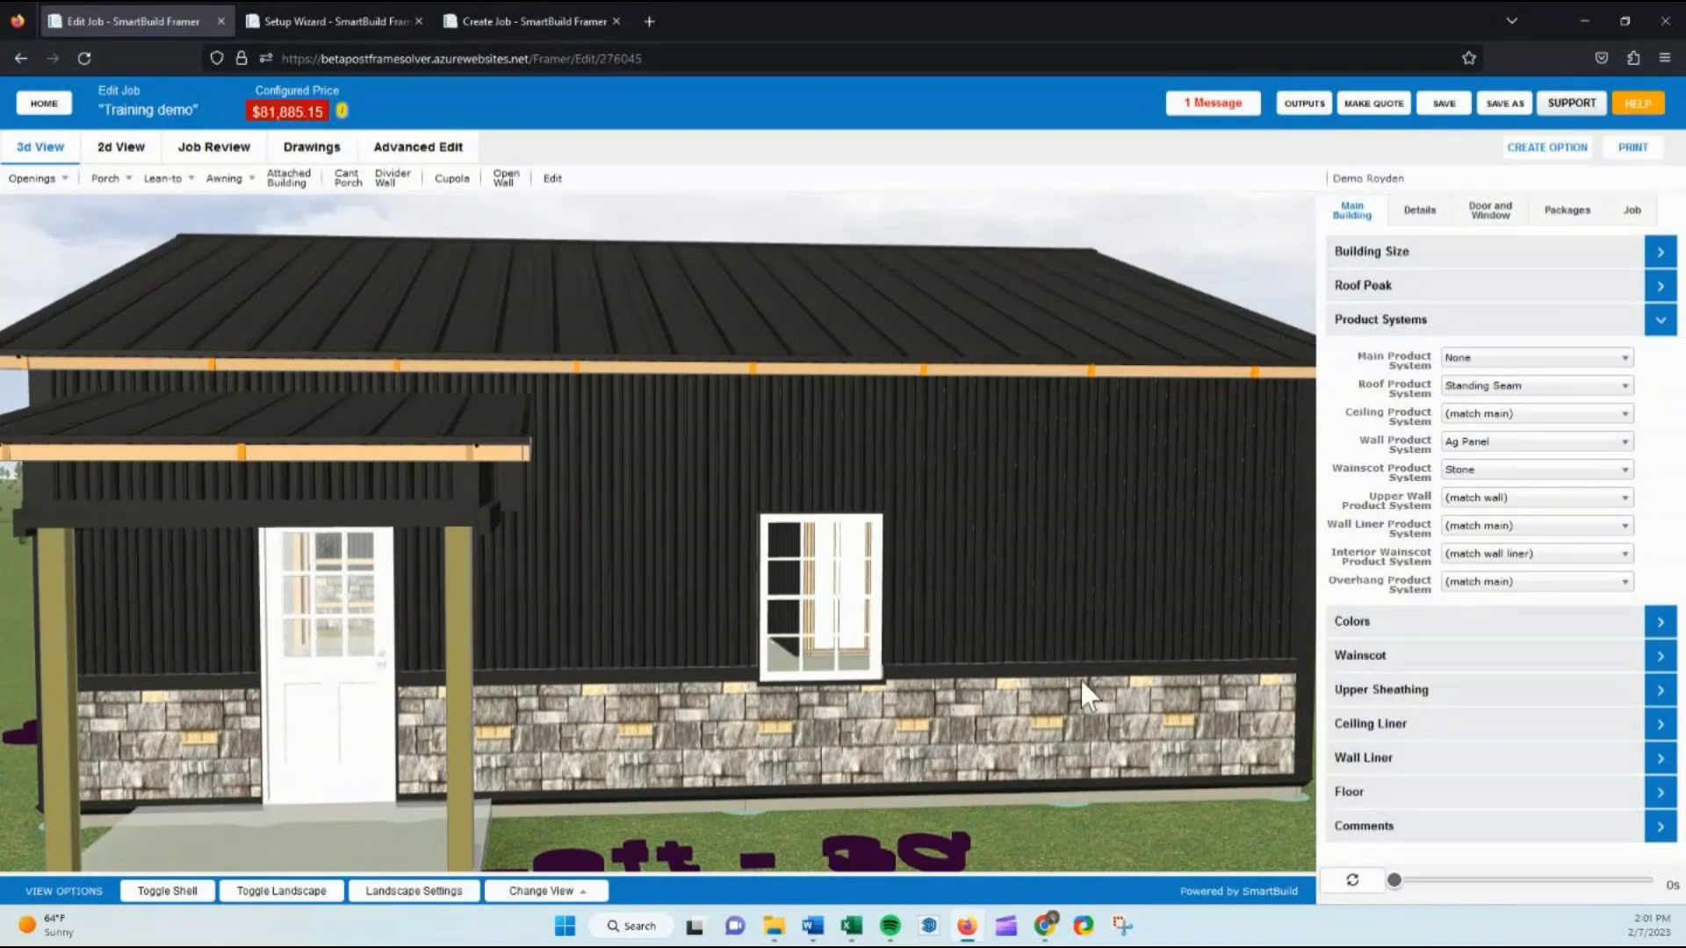
{"action": "scroll", "coordinate": [1082, 681], "scroll_direction": "down", "scroll_amount": 3}
{"action": "left_click_drag", "start_coordinate": [960, 695], "coordinate": [1010, 706]}
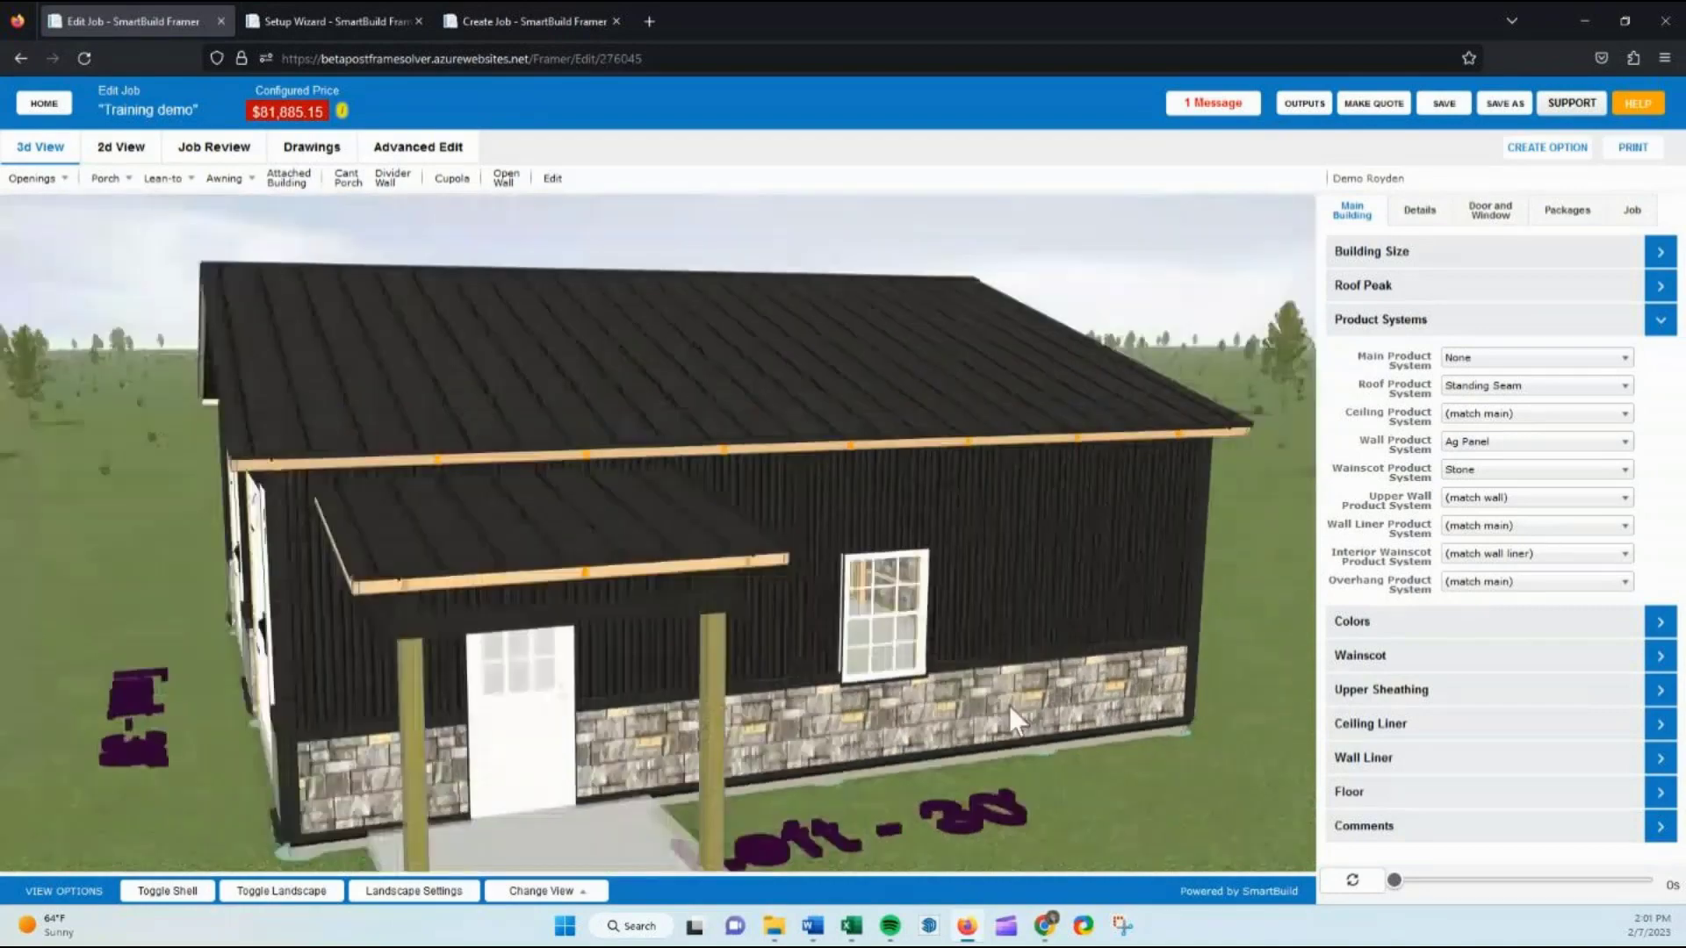
{"action": "left_click_drag", "start_coordinate": [880, 713], "coordinate": [1009, 700]}
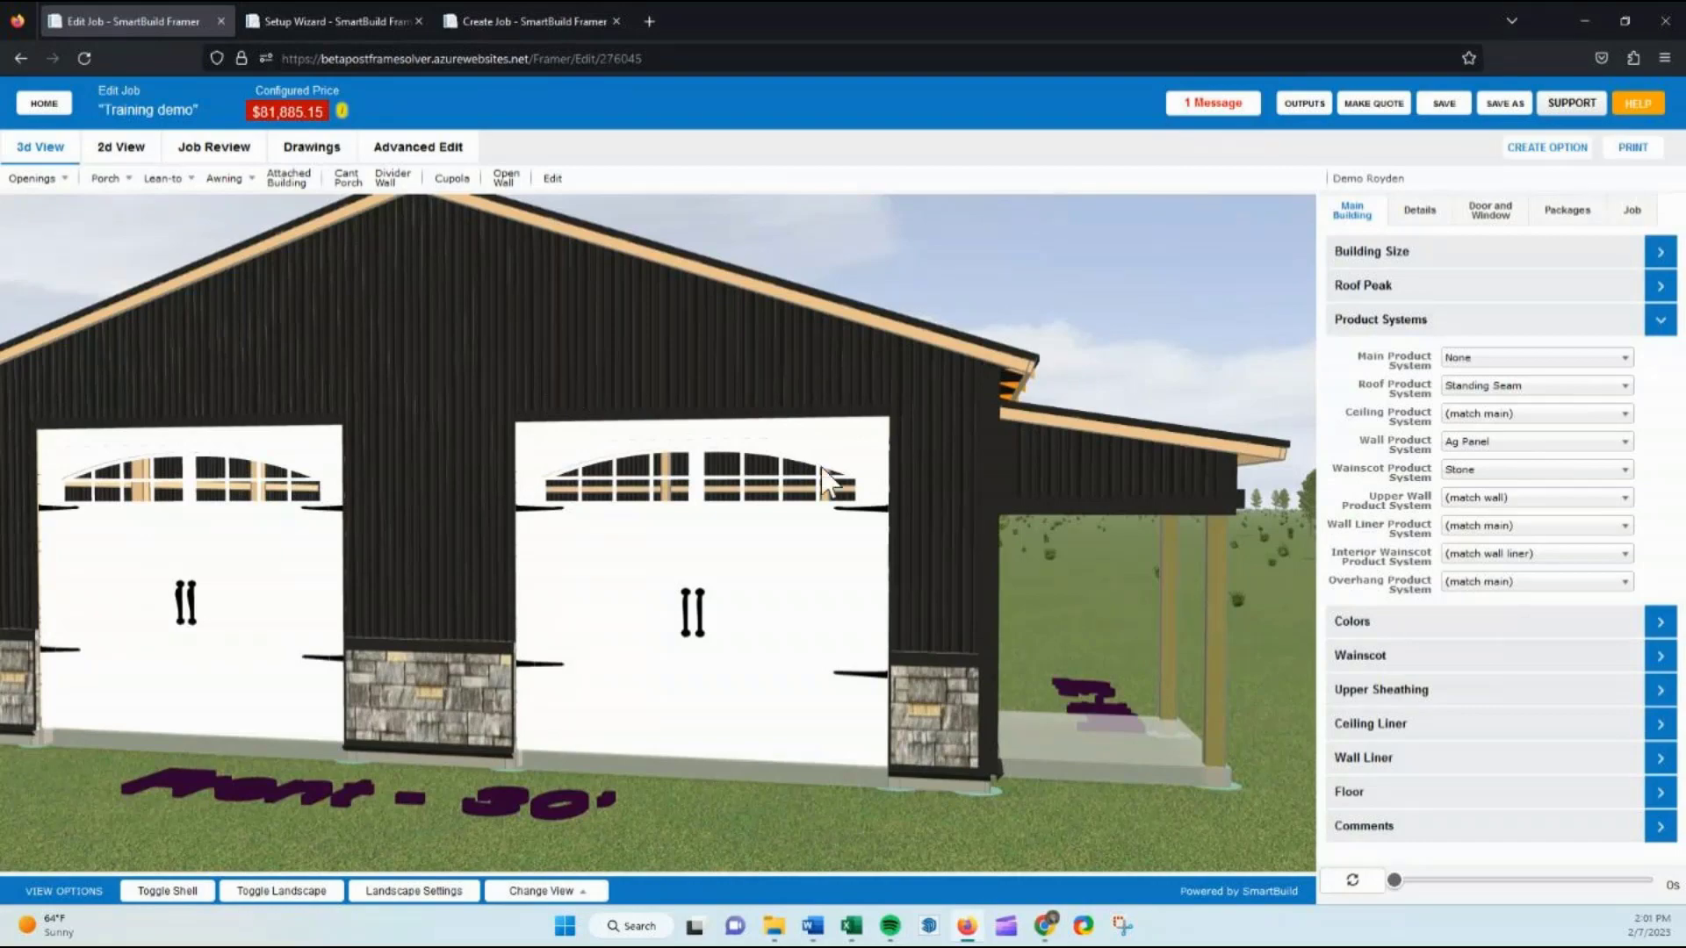
{"action": "left_click_drag", "start_coordinate": [830, 481], "coordinate": [1110, 590]}
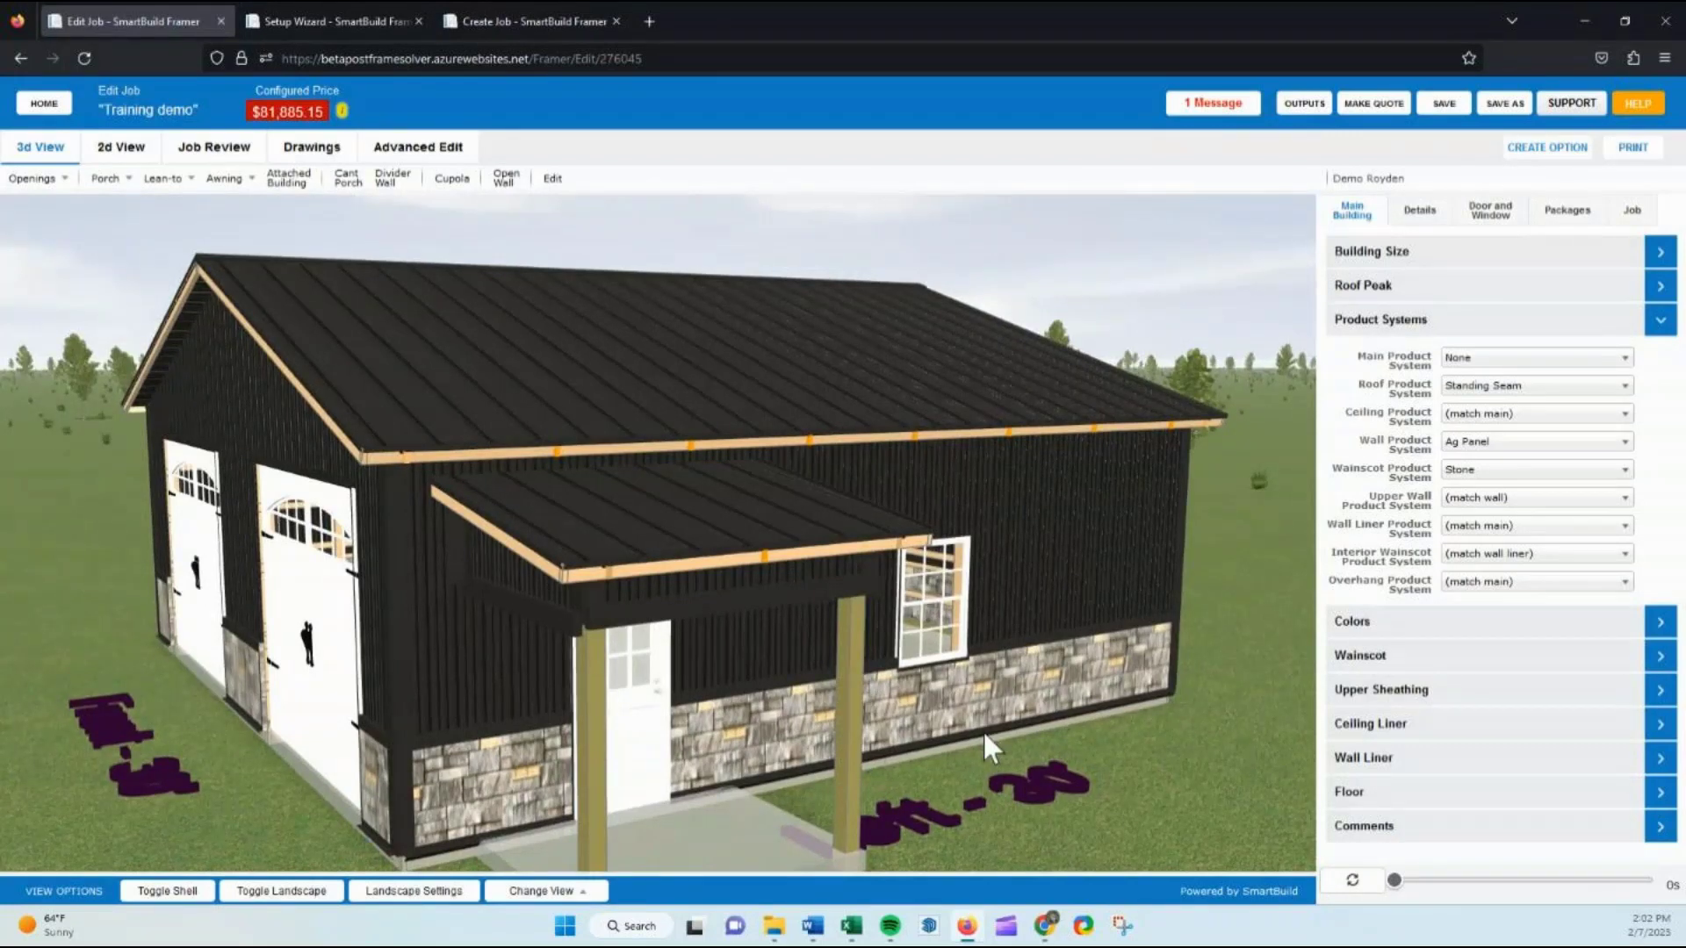
{"action": "left_click", "coordinate": [1378, 325]}
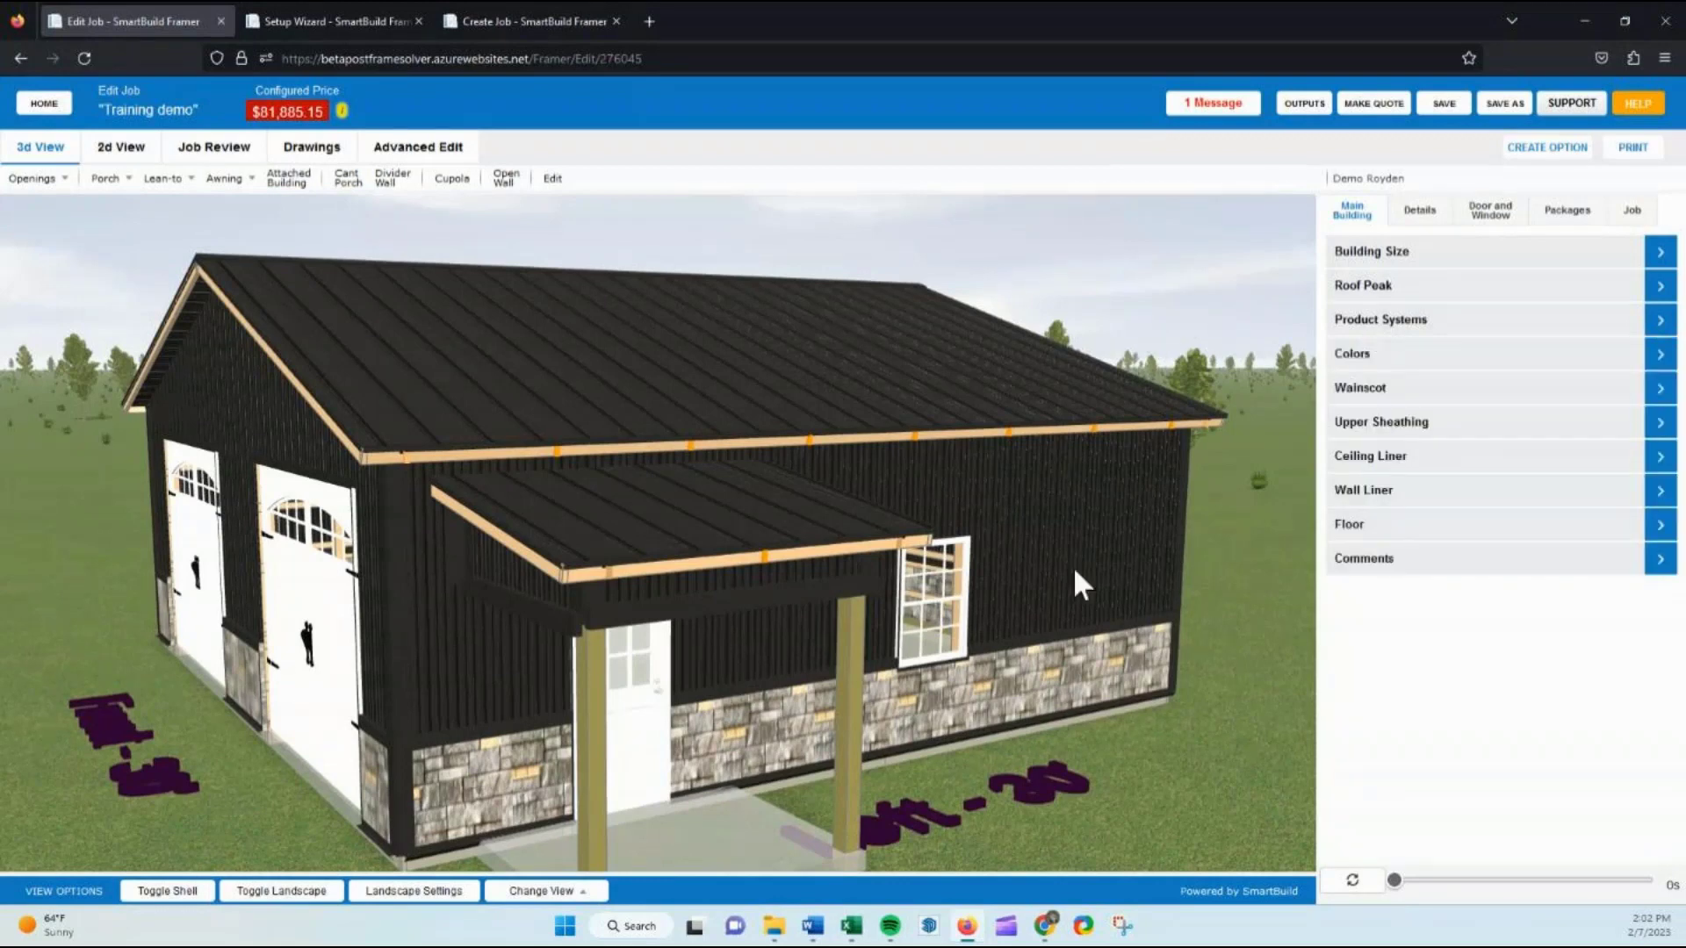
Set the main building's Roof Product System to Ag Panel
{"action": "scroll", "coordinate": [1073, 566], "scroll_direction": "down", "scroll_amount": 2}
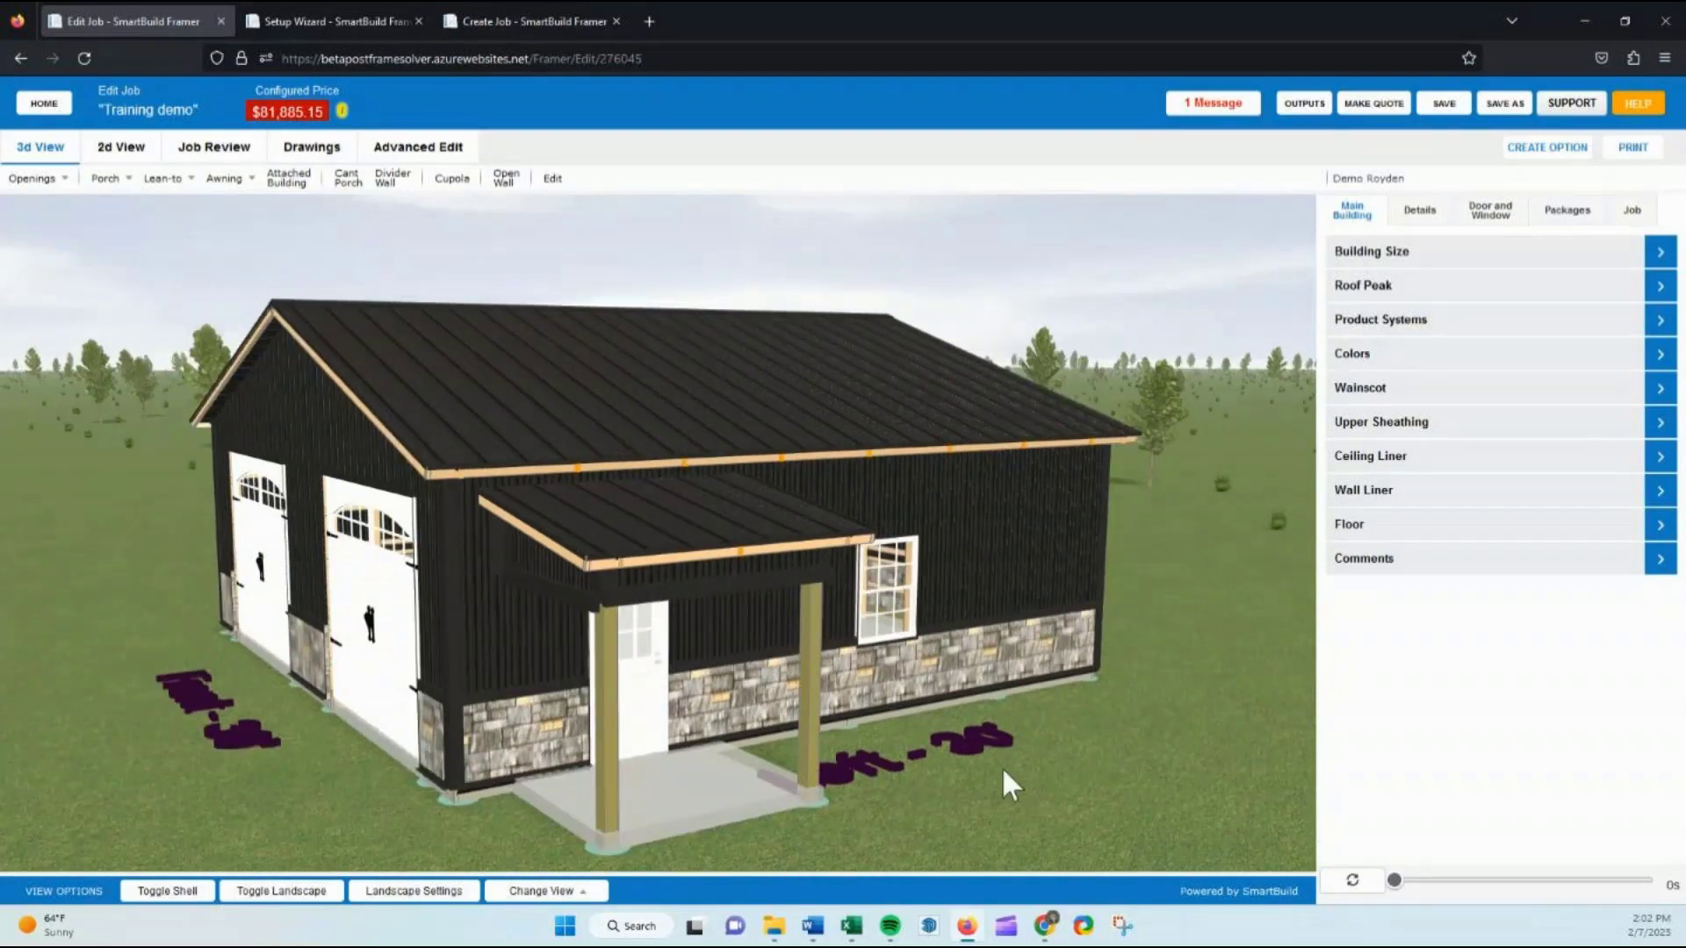
{"action": "scroll", "coordinate": [982, 746], "scroll_direction": "down", "scroll_amount": 2}
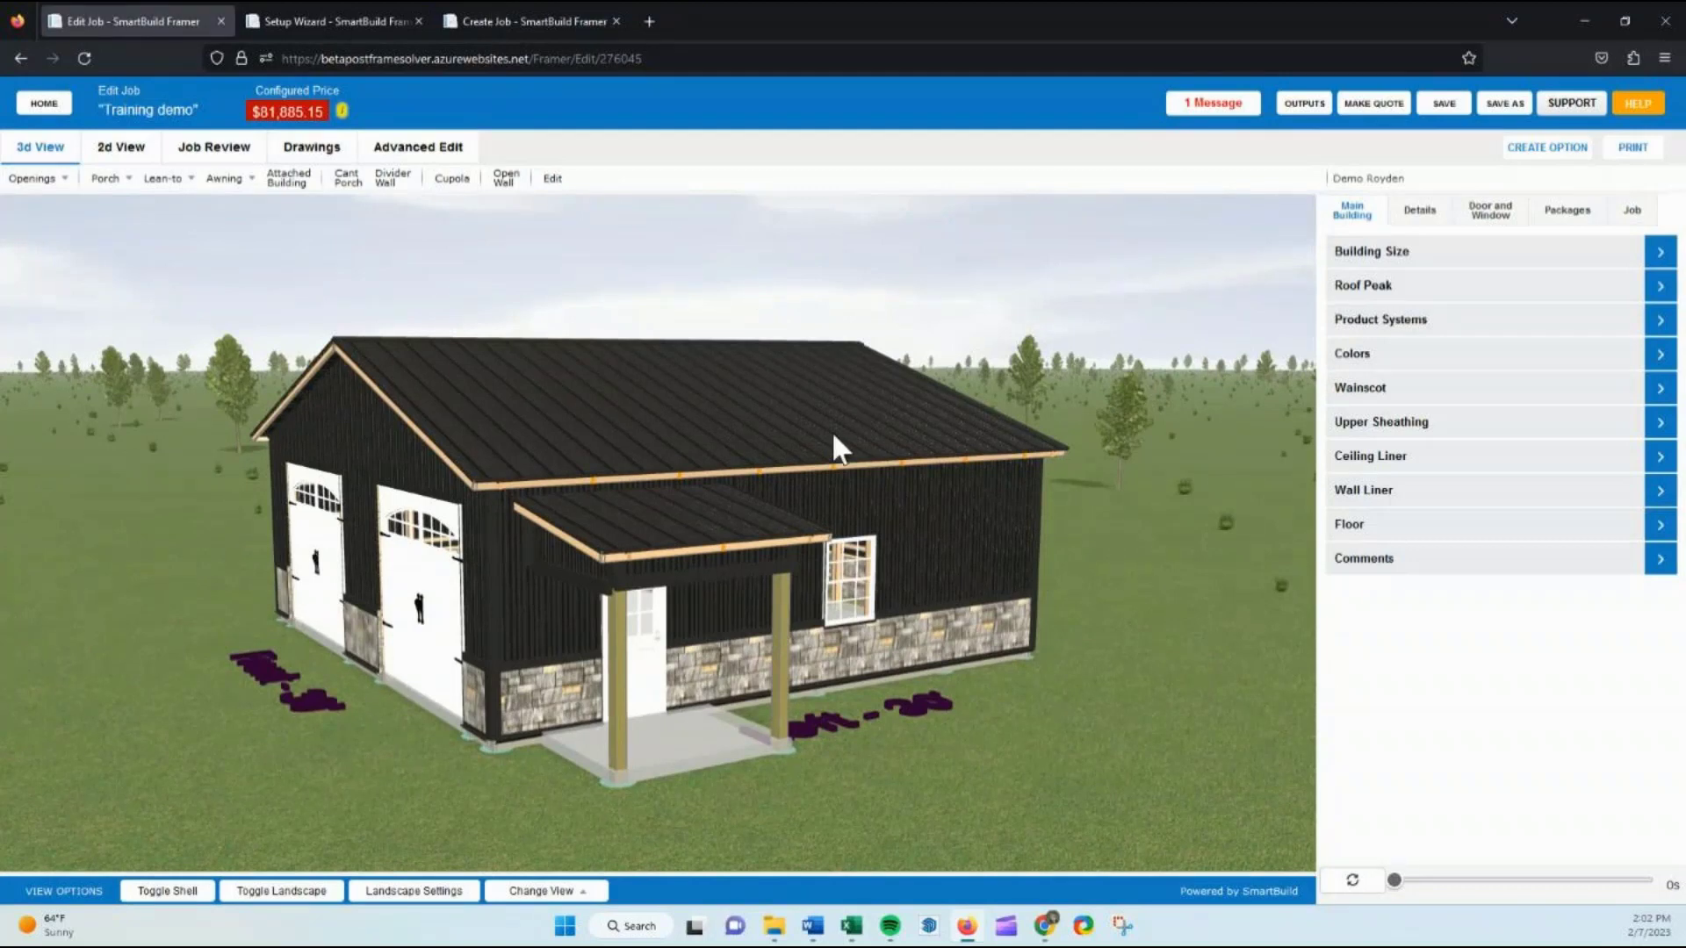
{"action": "scroll", "coordinate": [831, 431], "scroll_direction": "down", "scroll_amount": 1}
{"action": "scroll", "coordinate": [675, 411], "scroll_direction": "up", "scroll_amount": 1}
{"action": "left_click", "coordinate": [1412, 321]}
{"action": "left_click", "coordinate": [1493, 386]}
{"action": "left_click", "coordinate": [1490, 429]}
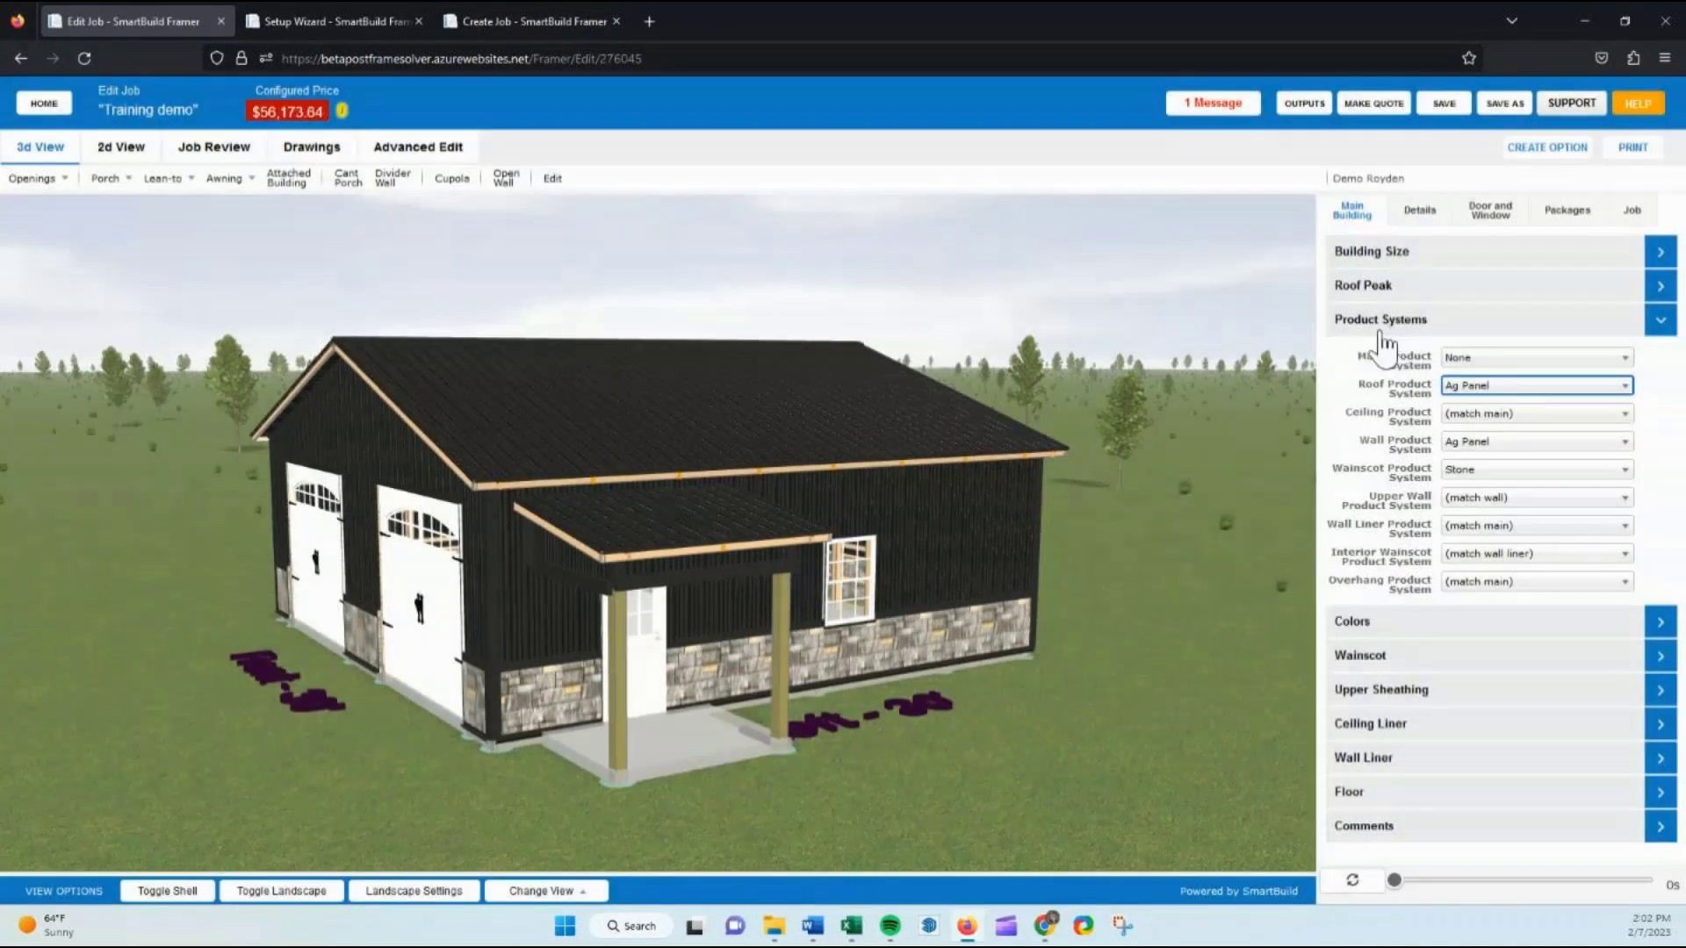
{"action": "left_click", "coordinate": [1379, 326]}
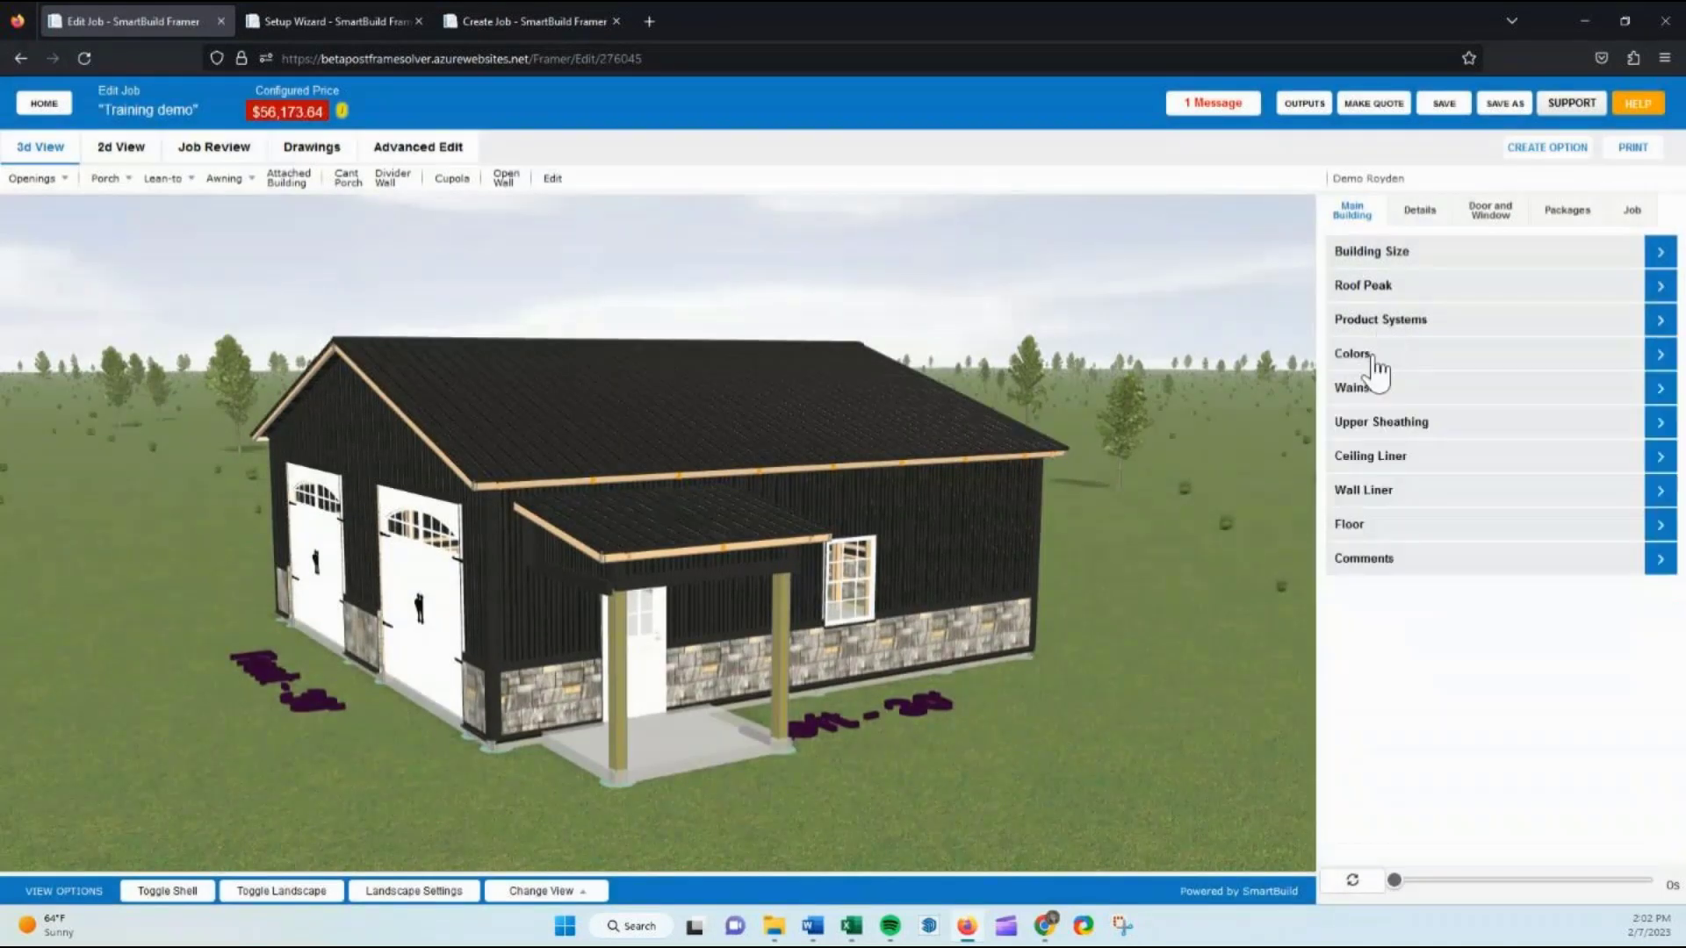
Look through the available Wall Color choices for the main building without changing the color
{"action": "left_click", "coordinate": [1375, 360]}
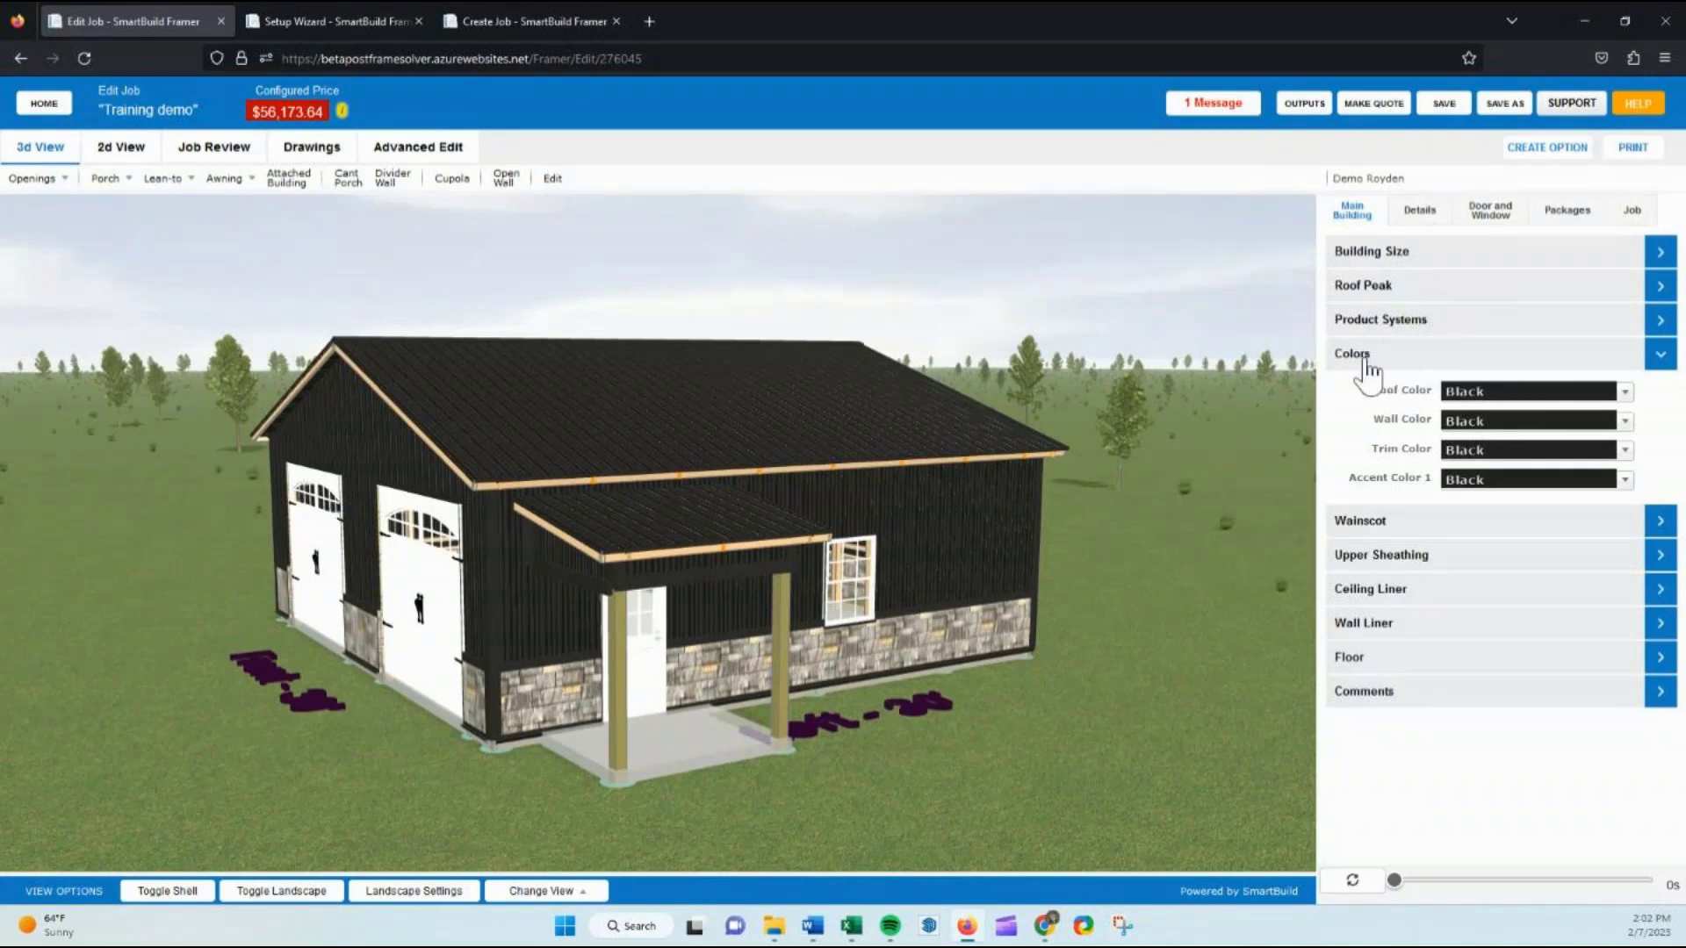
{"action": "left_click", "coordinate": [1502, 420]}
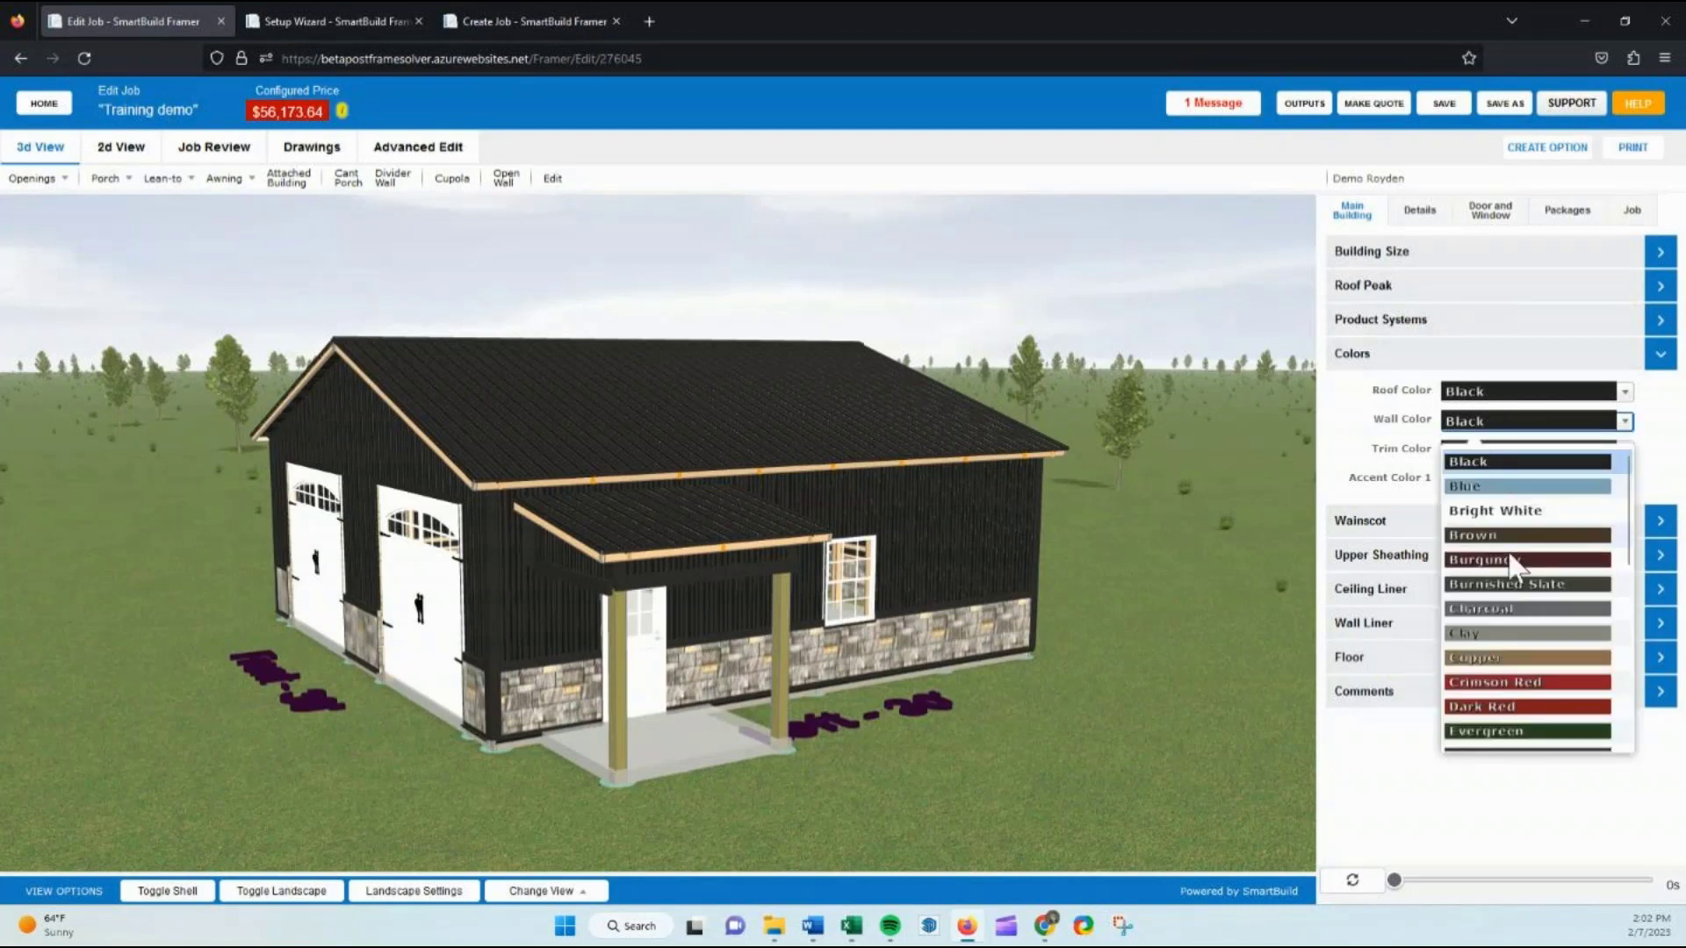
{"action": "scroll", "coordinate": [1516, 599], "scroll_direction": "down", "scroll_amount": 3}
{"action": "scroll", "coordinate": [1512, 579], "scroll_direction": "up", "scroll_amount": 2}
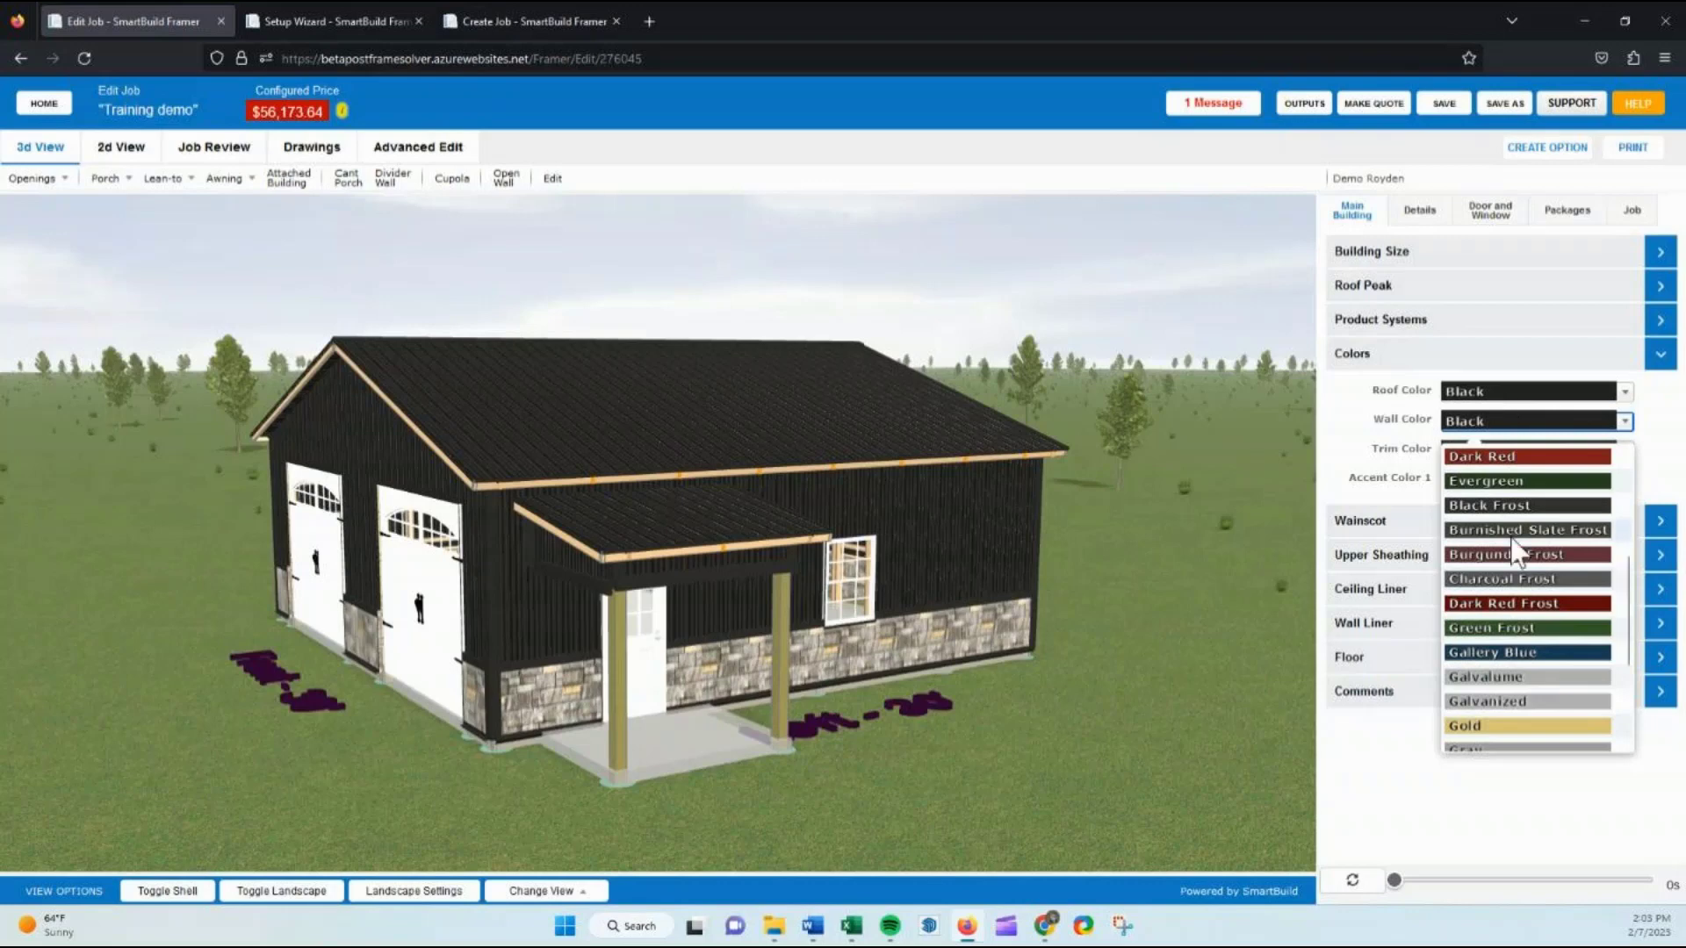
{"action": "left_click", "coordinate": [1402, 358]}
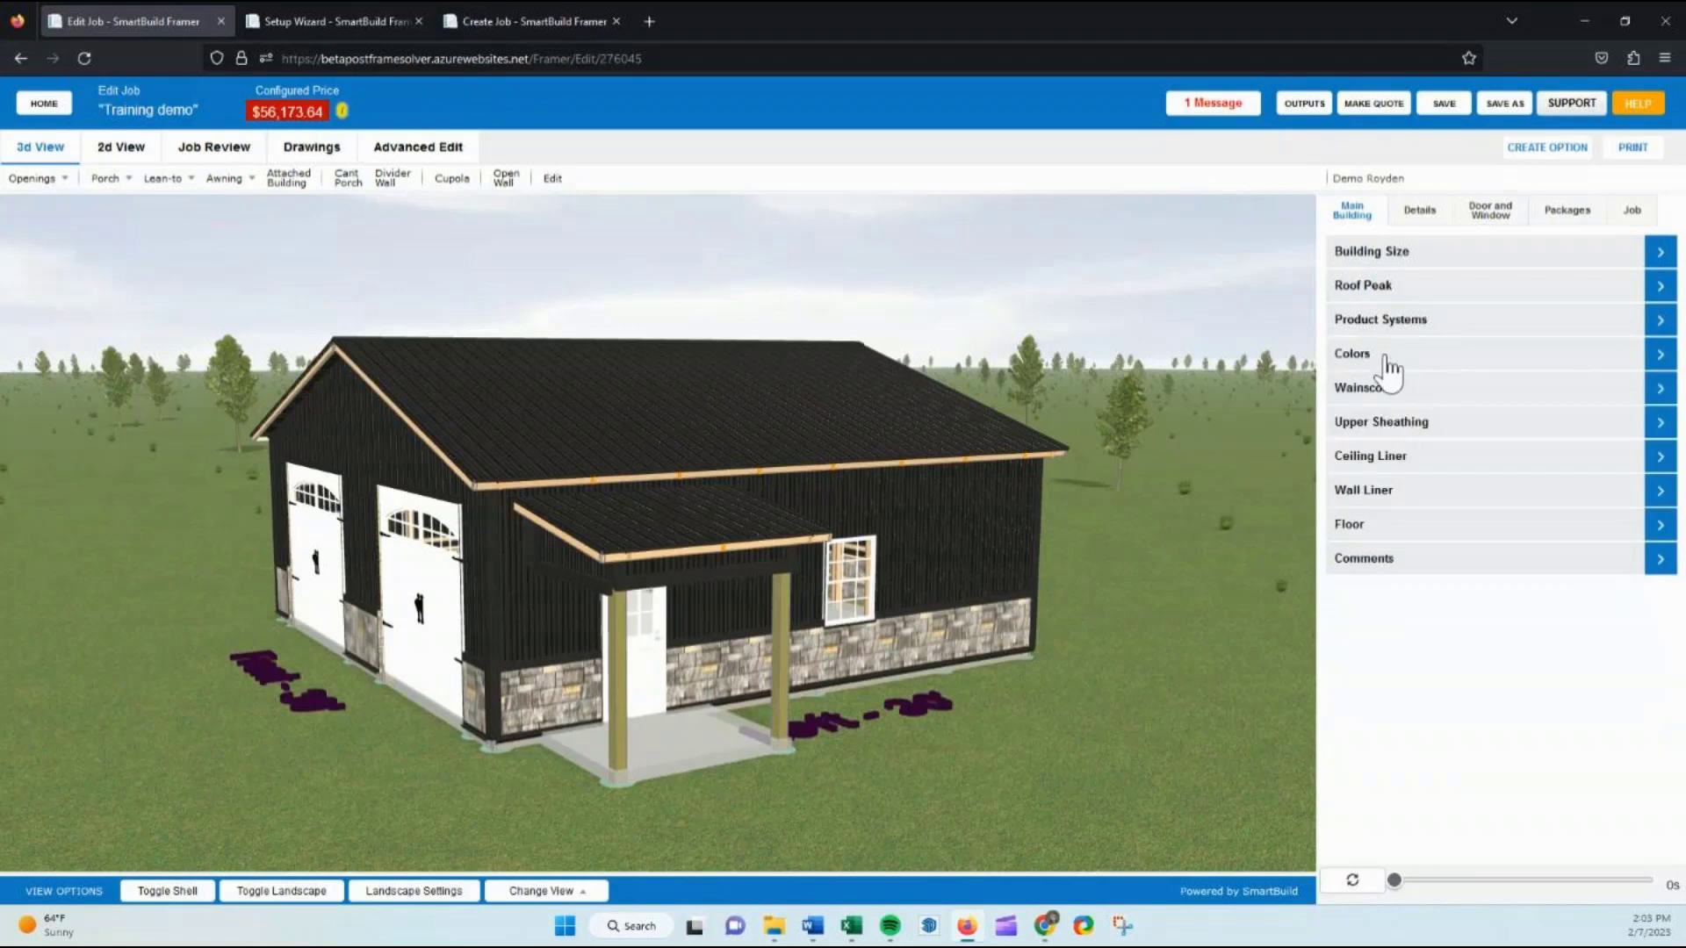
Set the main building's Wall Color to Black Frost
{"action": "left_click", "coordinate": [1390, 362]}
{"action": "left_click", "coordinate": [1483, 447]}
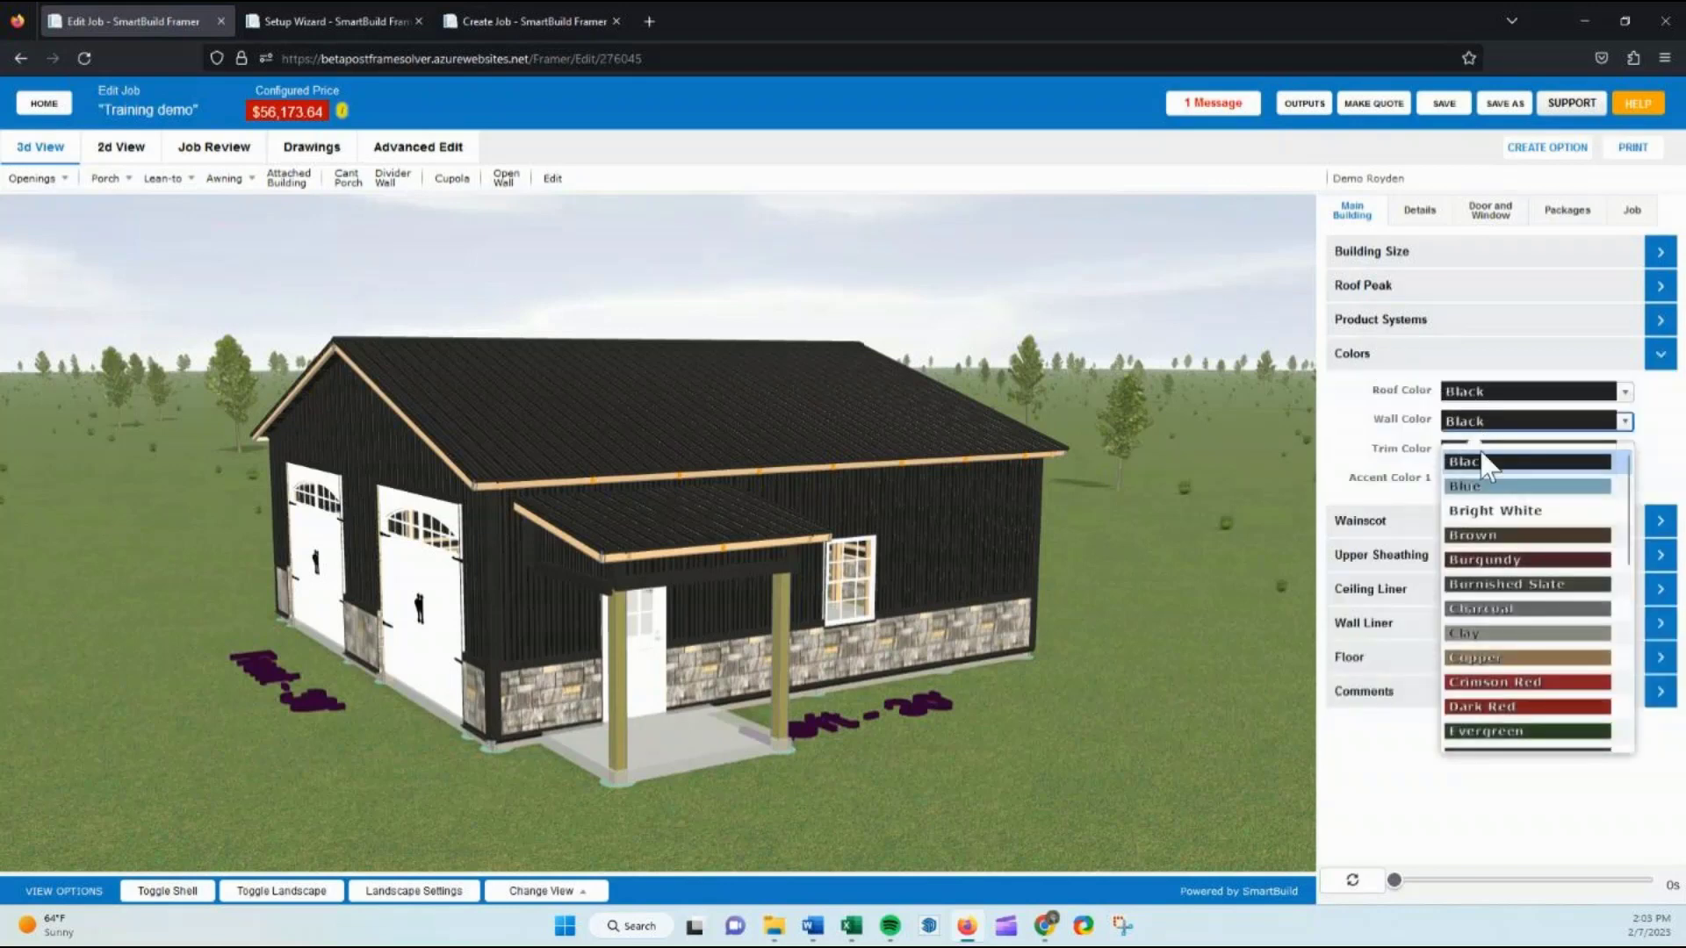
{"action": "scroll", "coordinate": [1493, 610], "scroll_direction": "down", "scroll_amount": 3}
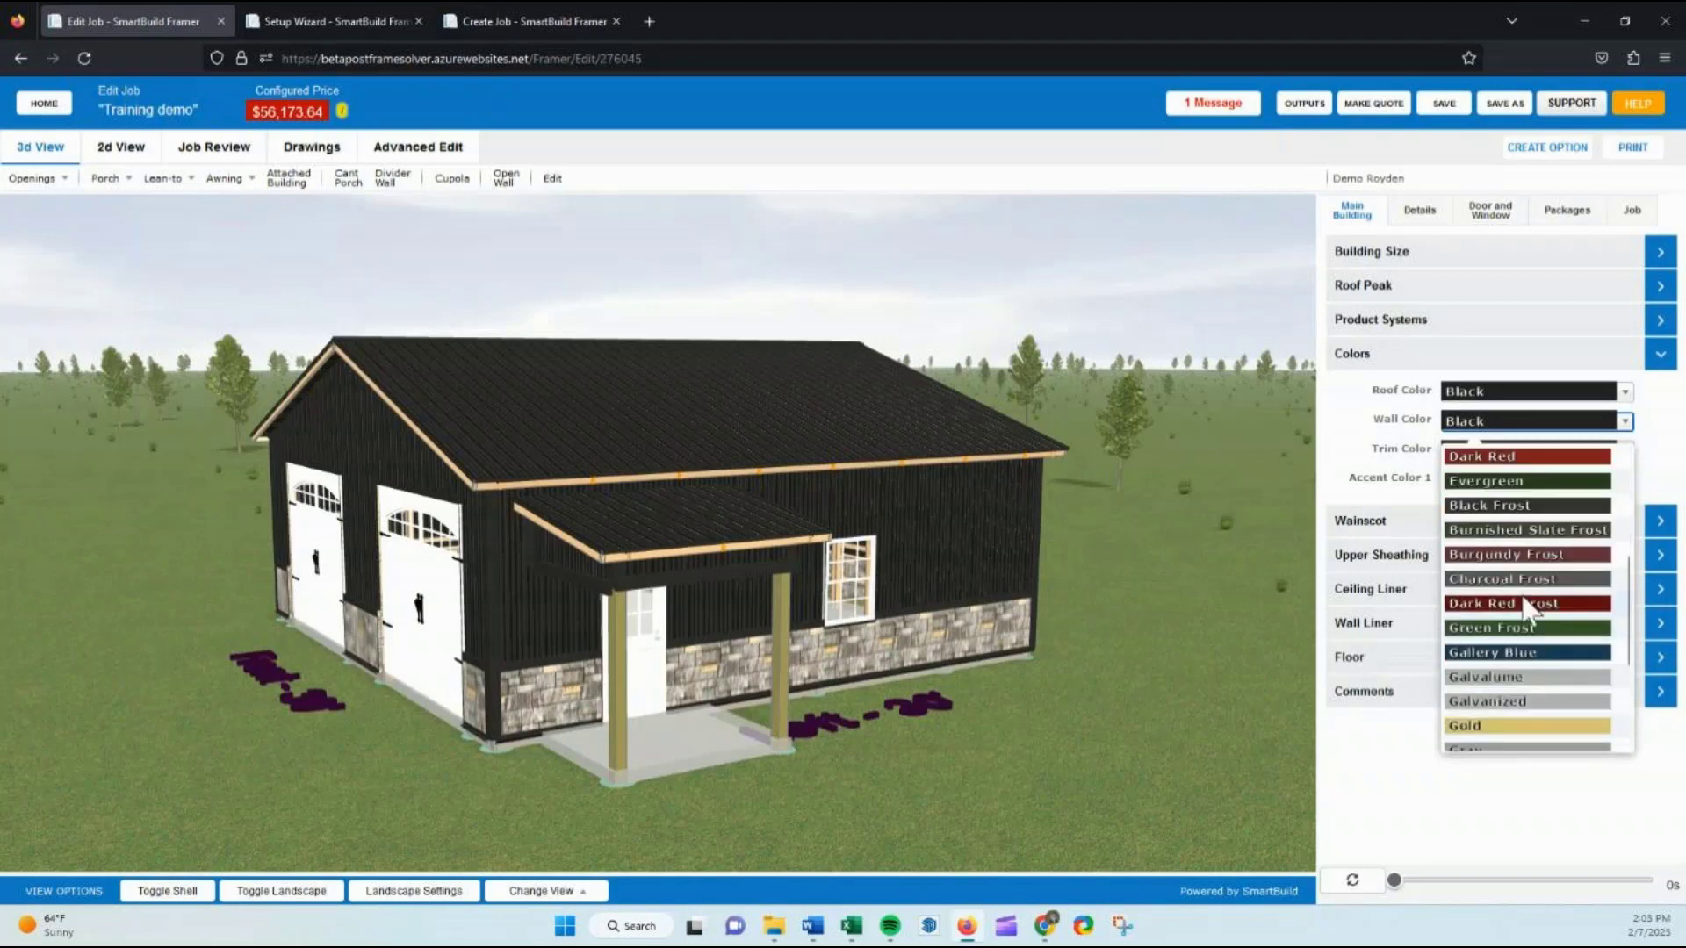
{"action": "left_click", "coordinate": [1492, 506]}
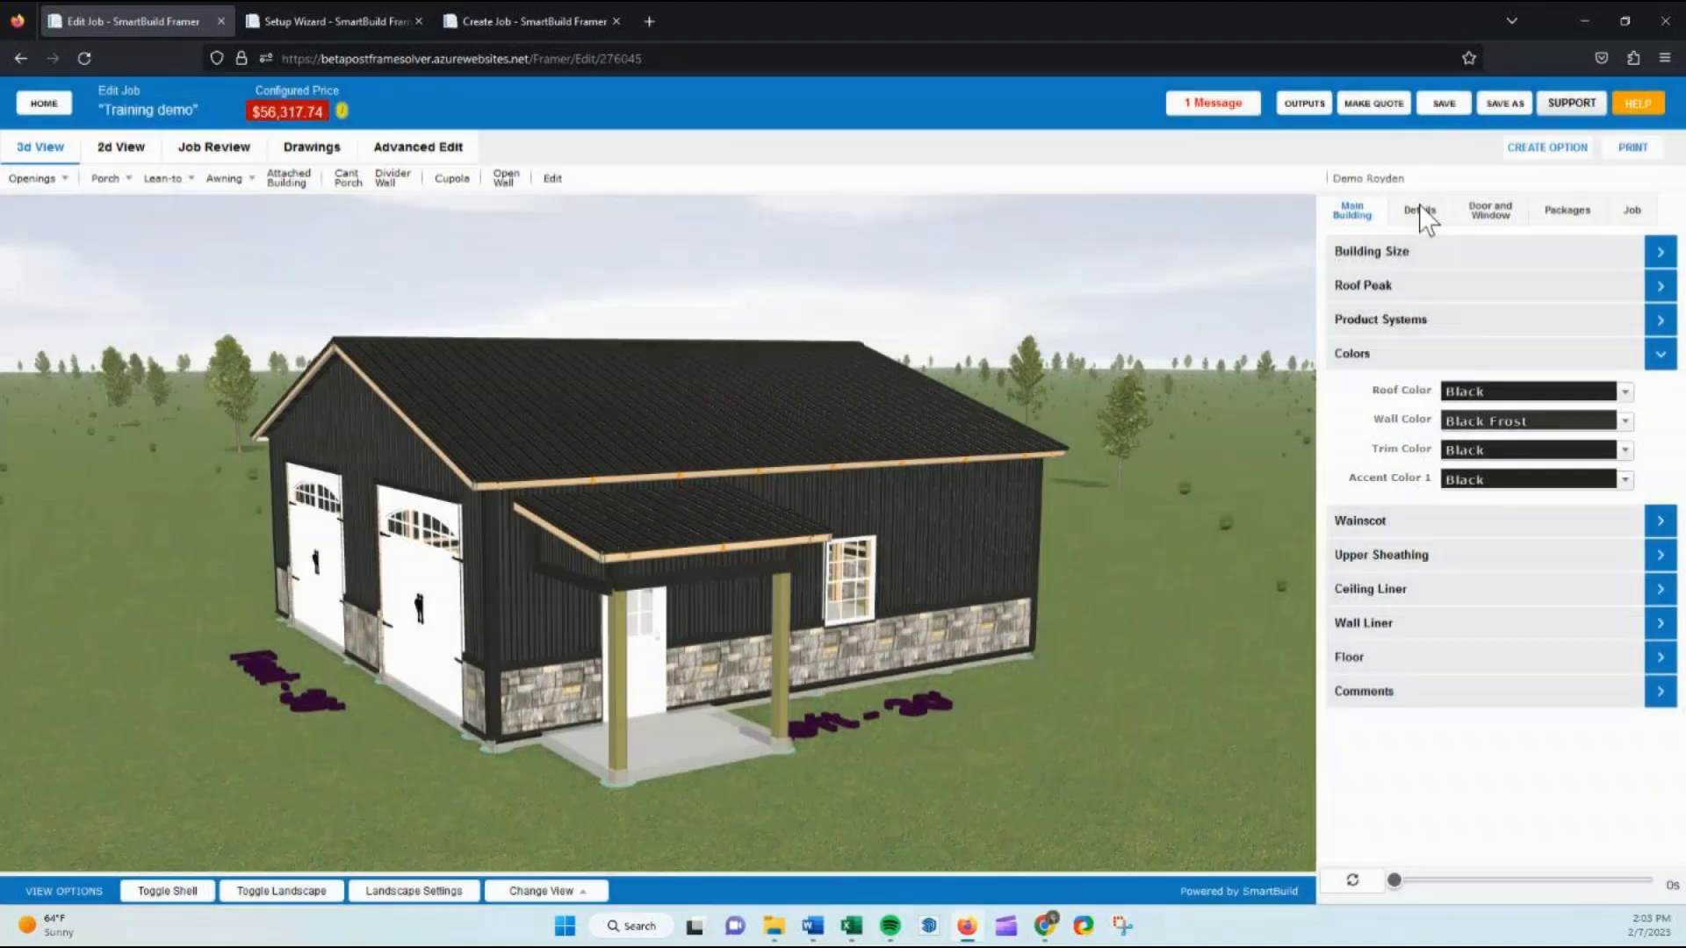
Review the Wall Trim details and the Walkdoor Trim settings of the building
{"action": "left_click", "coordinate": [1419, 211]}
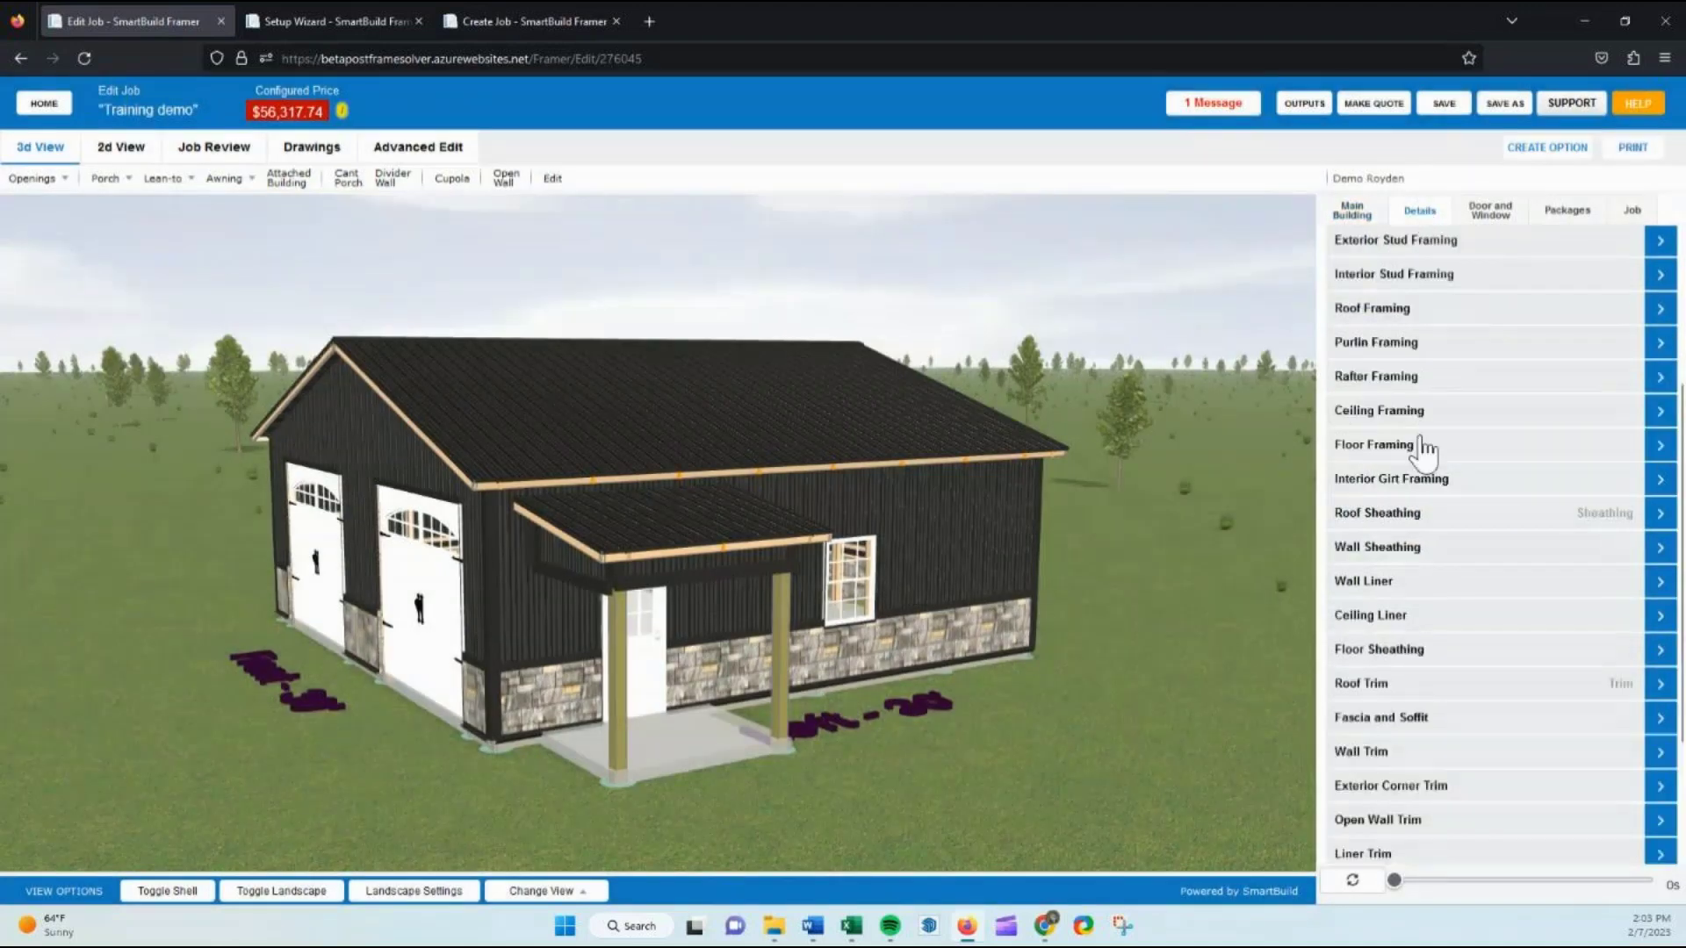
{"action": "scroll", "coordinate": [1431, 584], "scroll_direction": "down", "scroll_amount": 2}
{"action": "left_click", "coordinate": [1416, 630]}
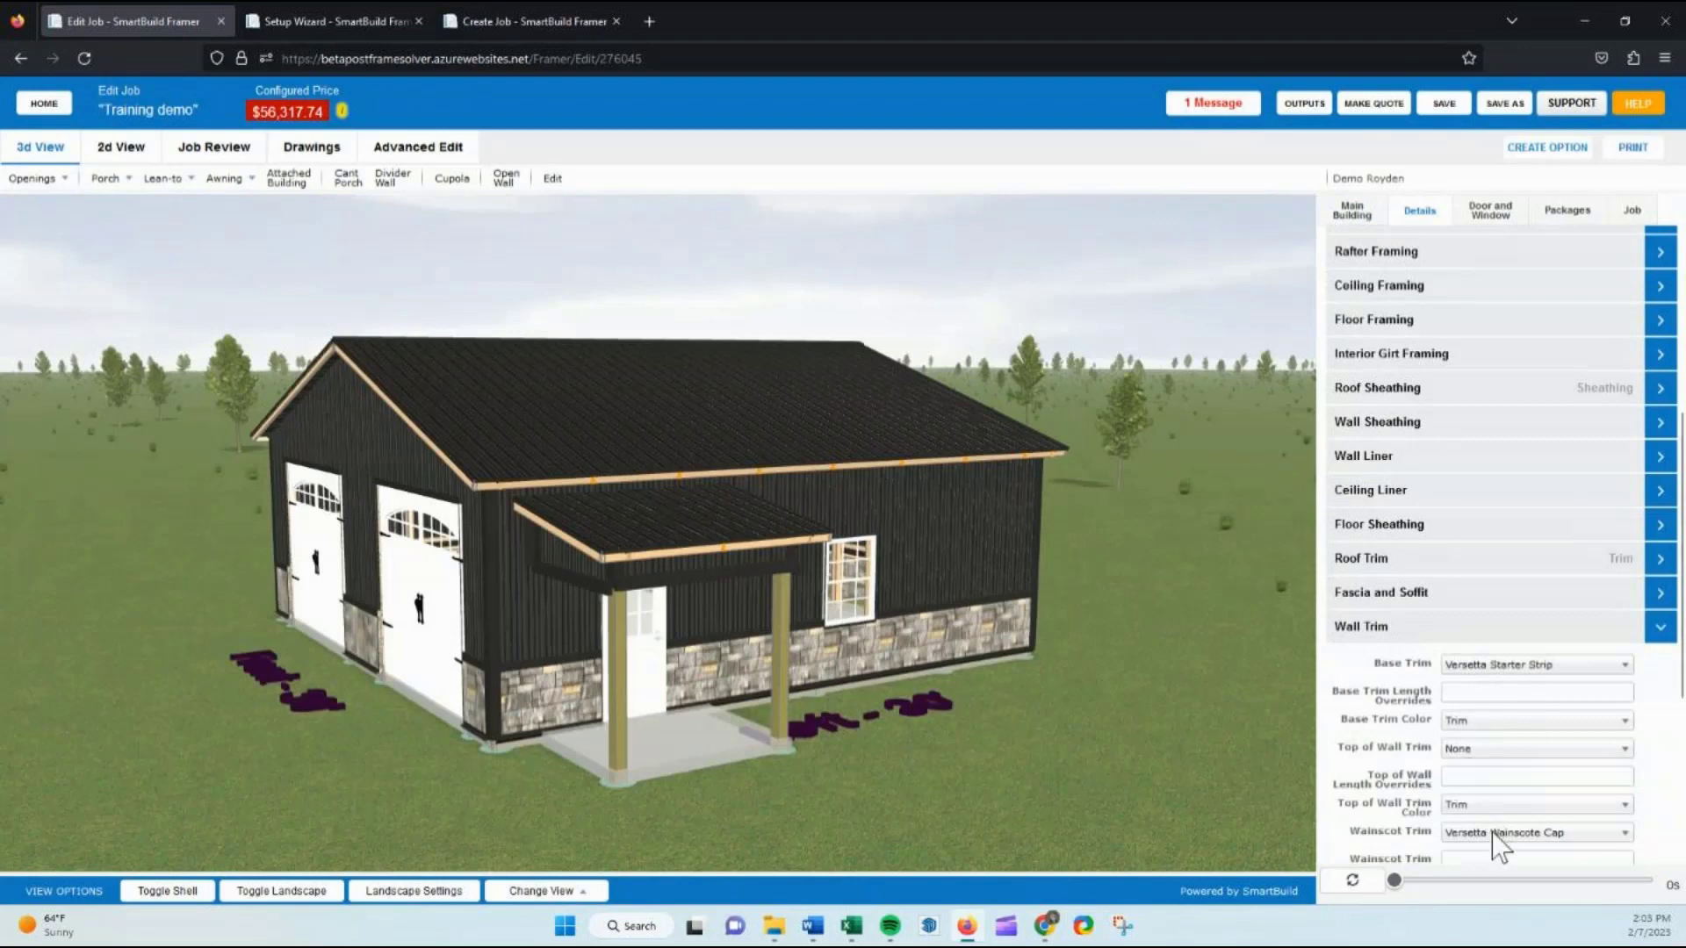
{"action": "left_click", "coordinate": [1387, 629]}
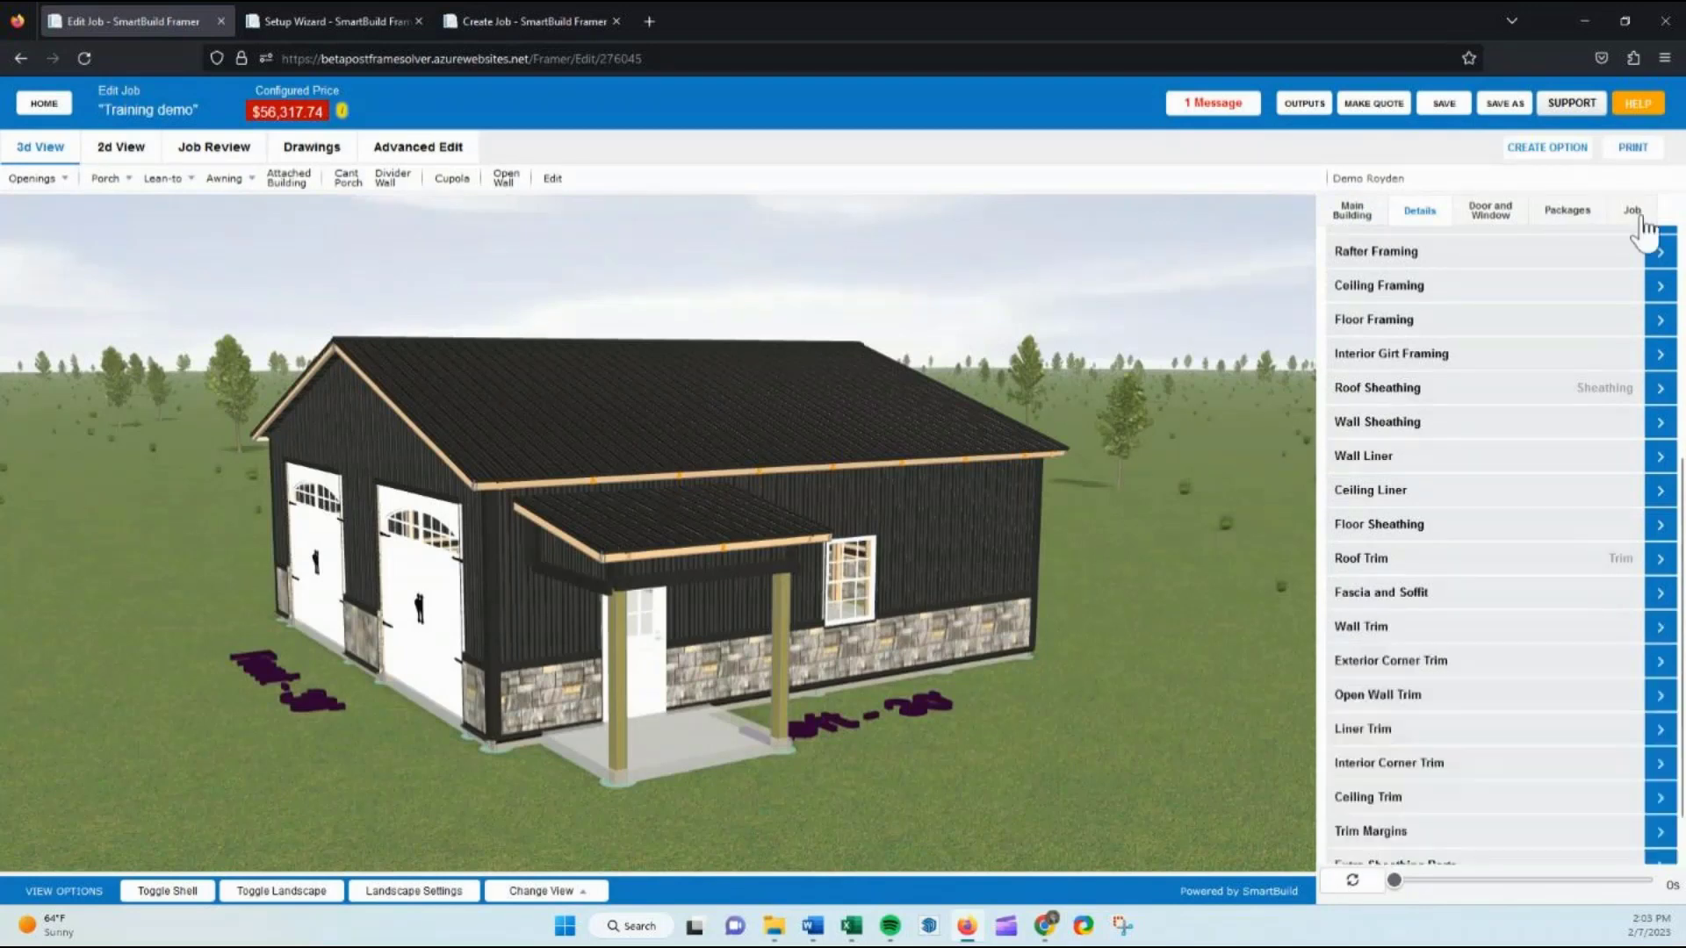
{"action": "left_click", "coordinate": [1496, 211]}
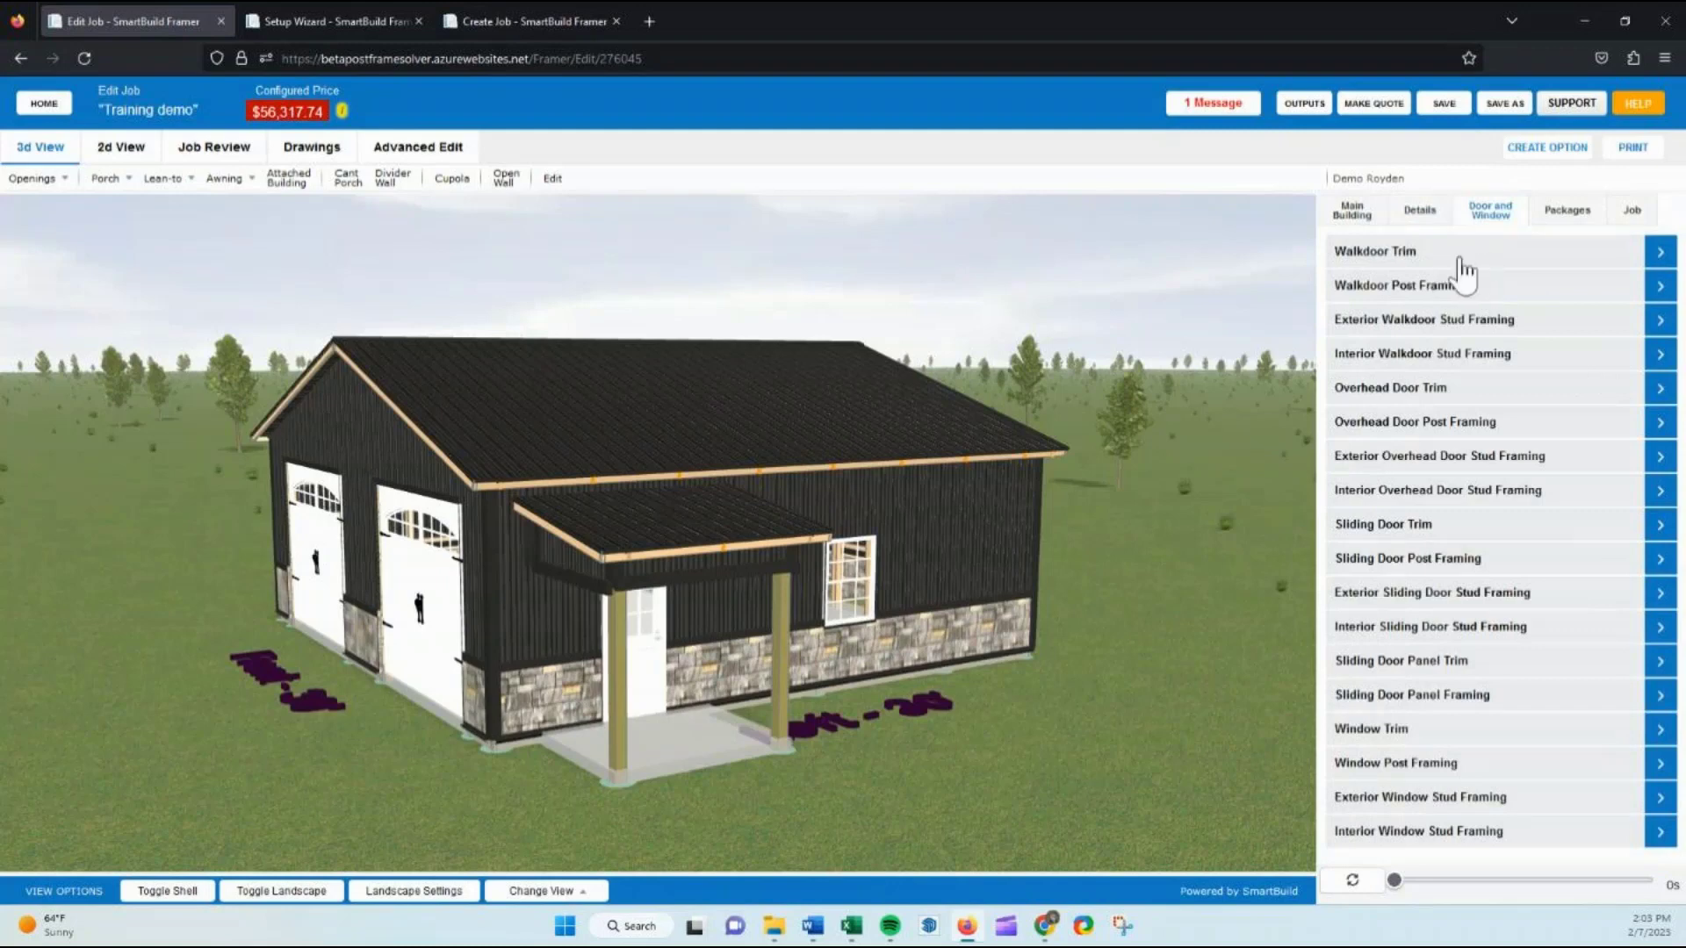
{"action": "left_click", "coordinate": [1459, 257]}
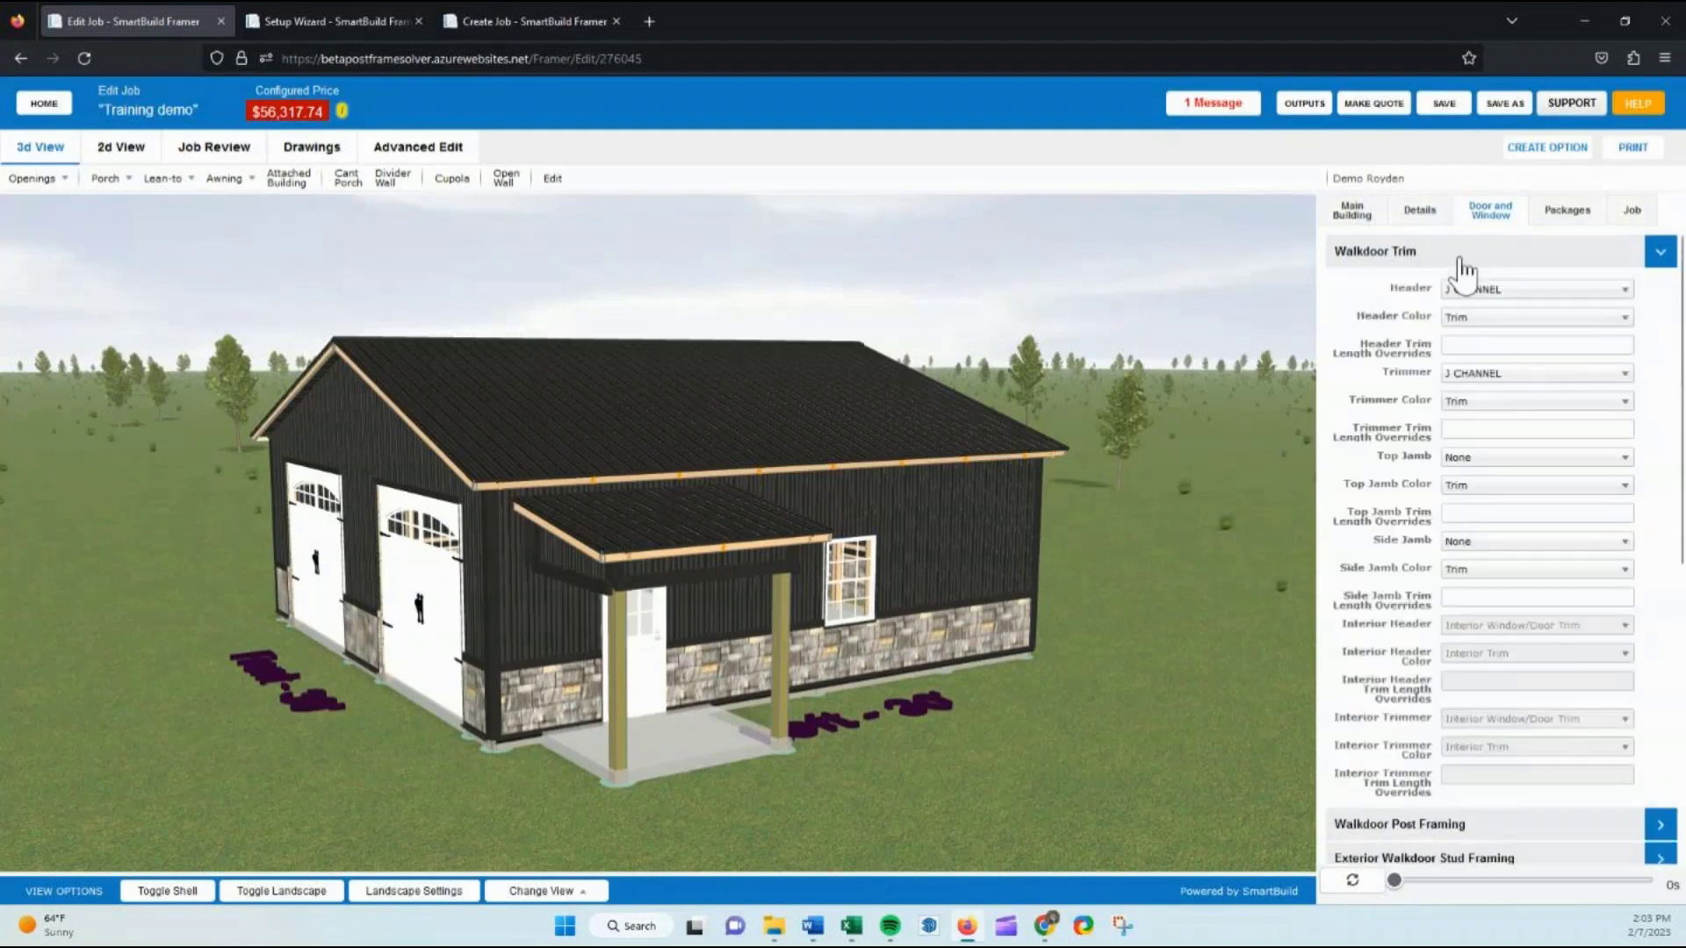
Review the main building's selected Product Systems and its roof, wall, trim and accent colors
{"action": "left_click", "coordinate": [1351, 213]}
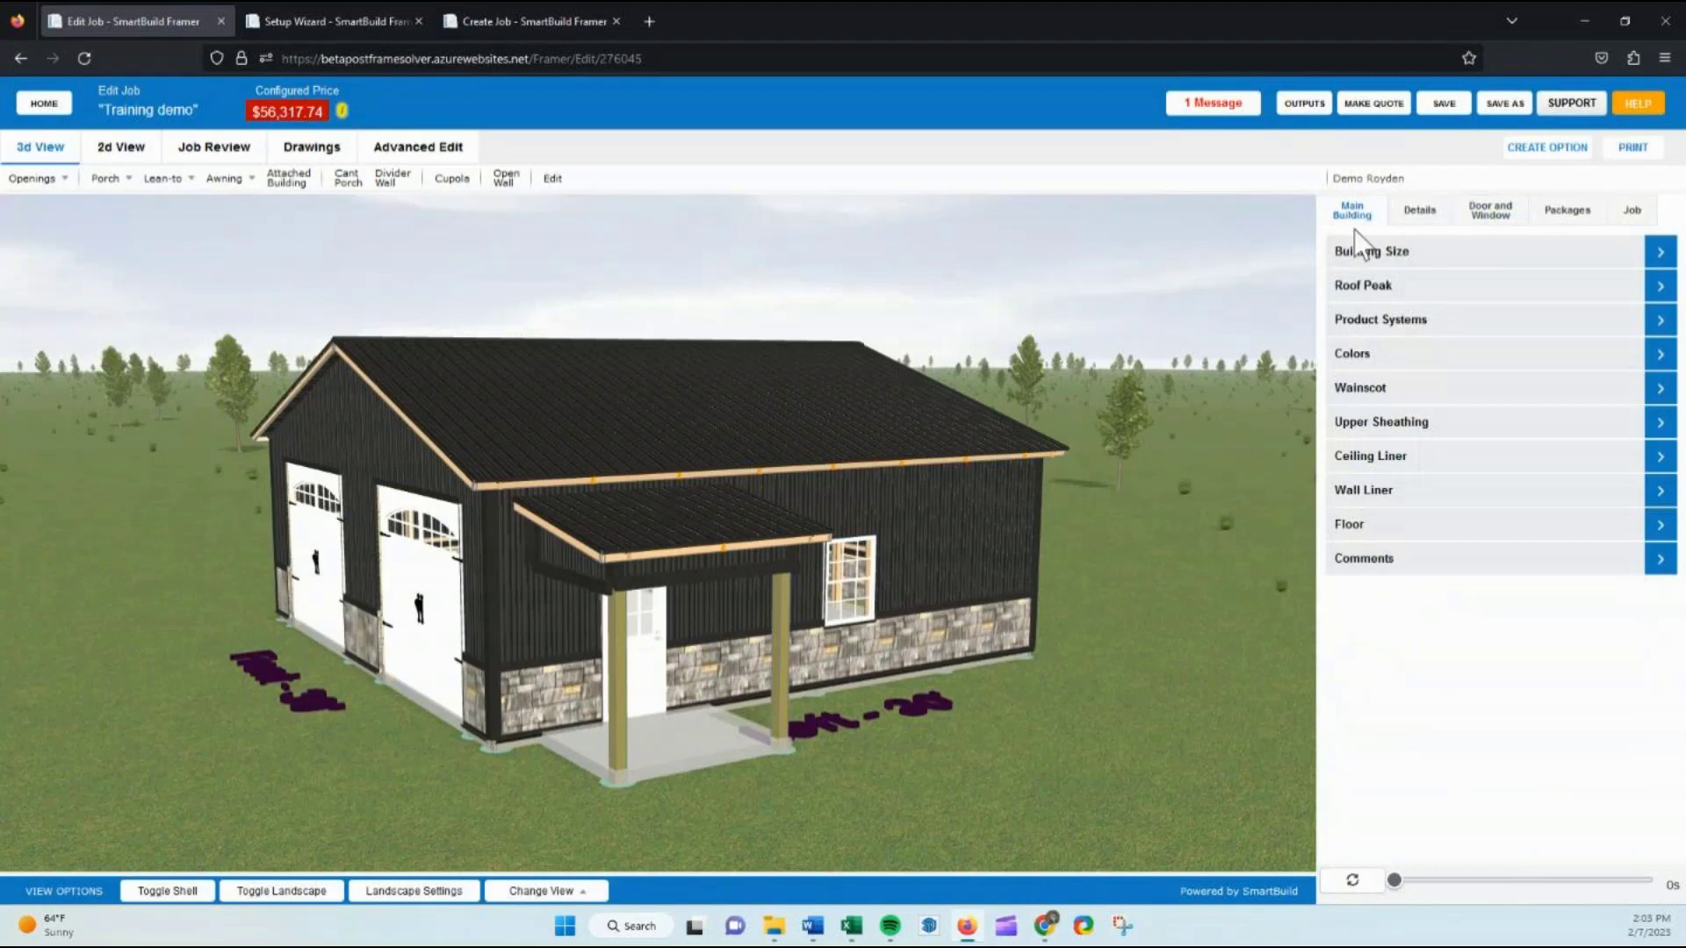
{"action": "left_click", "coordinate": [1403, 323]}
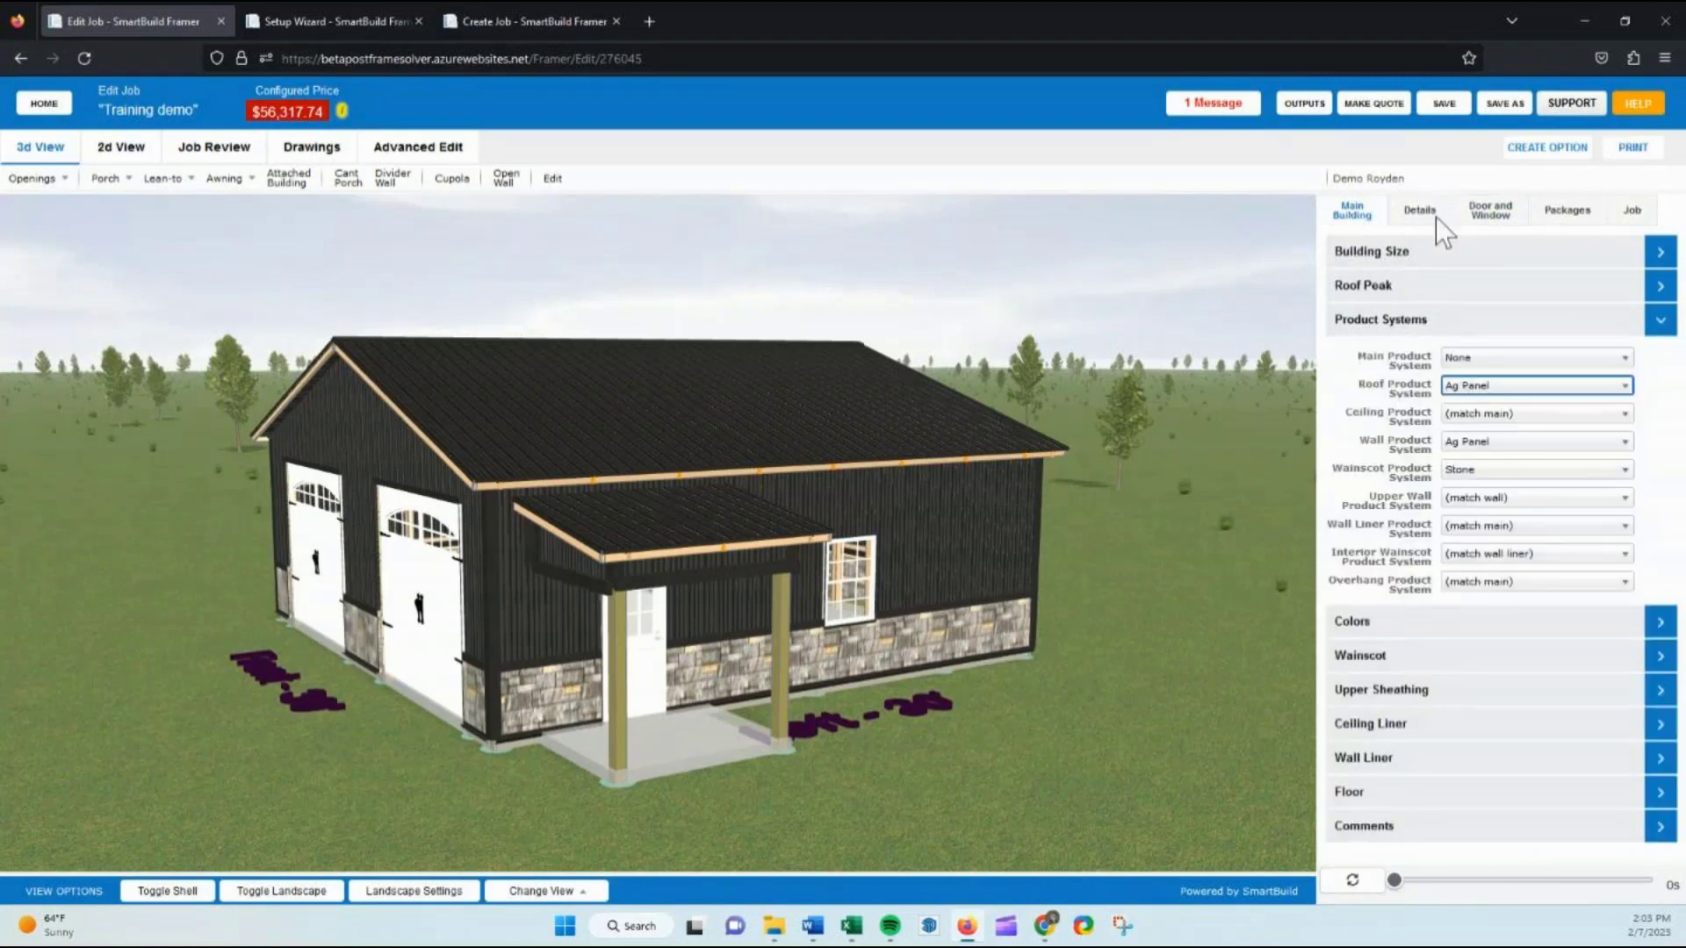
{"action": "left_click", "coordinate": [1375, 325]}
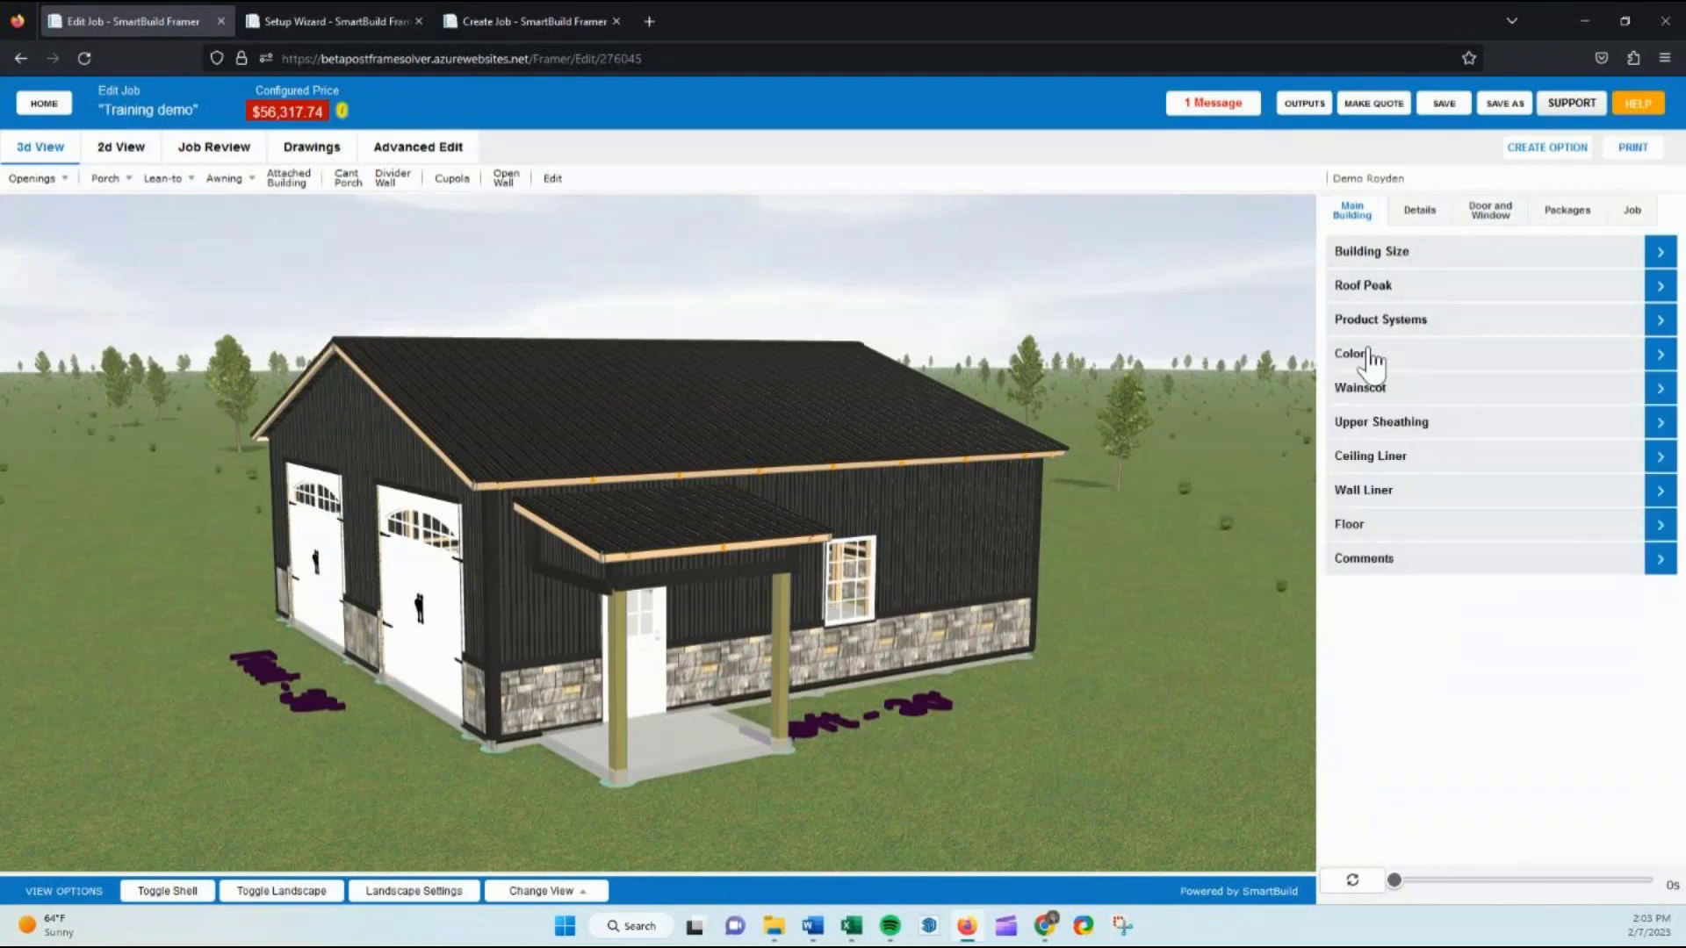
{"action": "left_click", "coordinate": [1370, 356]}
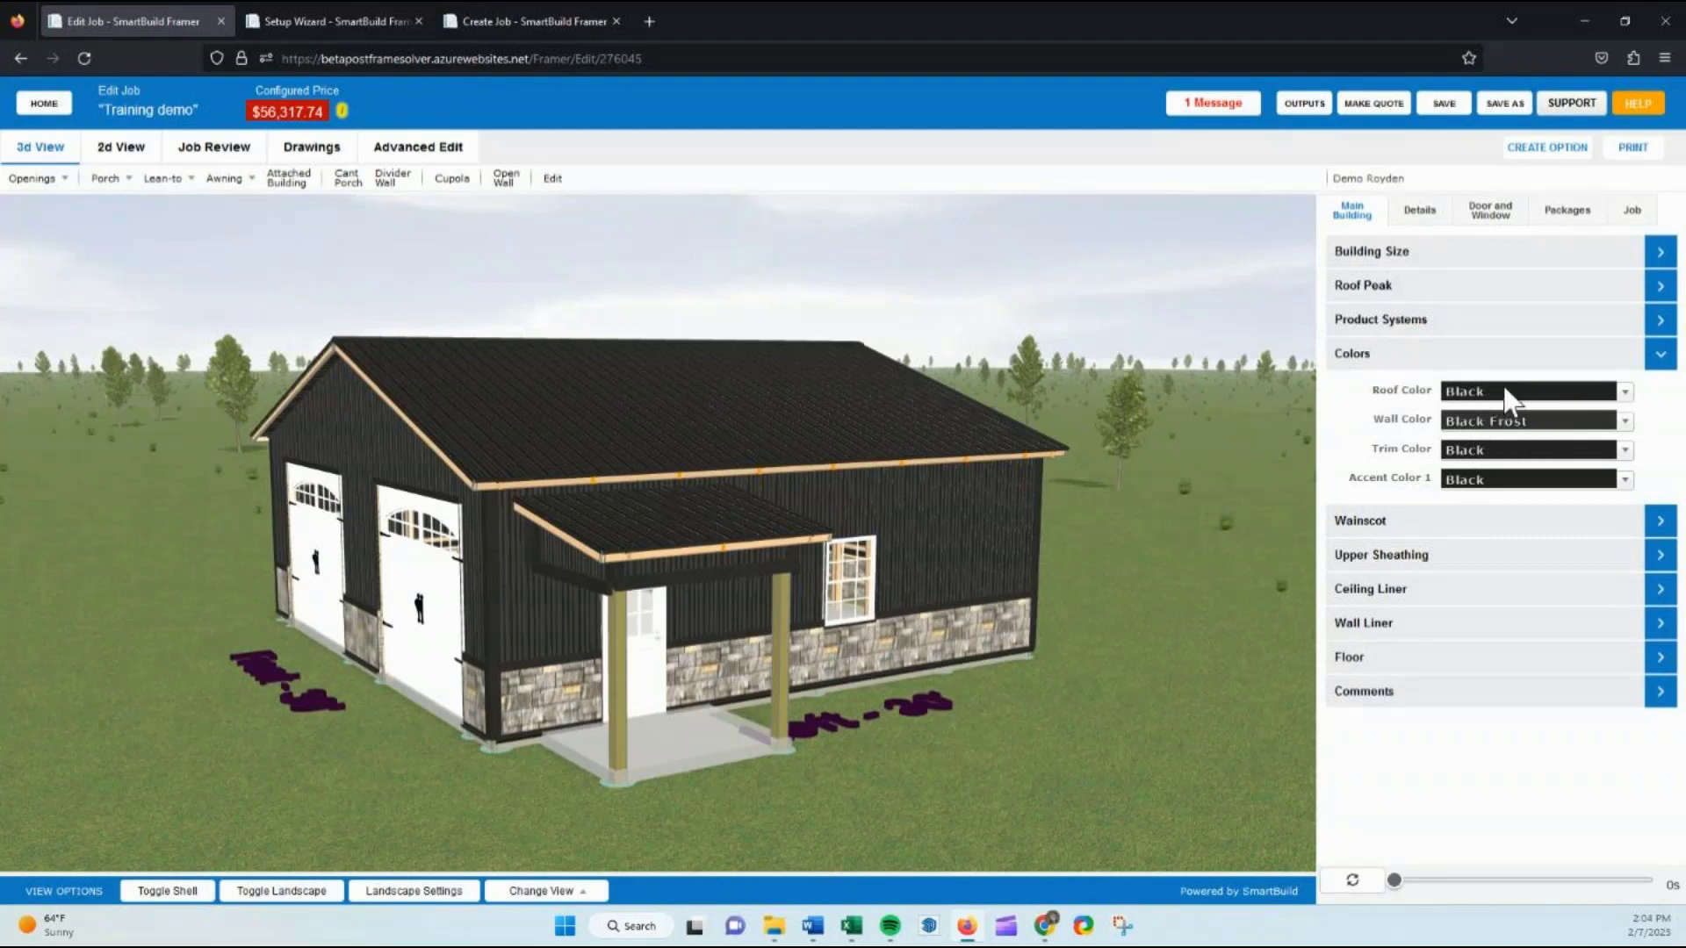
{"action": "left_click", "coordinate": [1400, 354]}
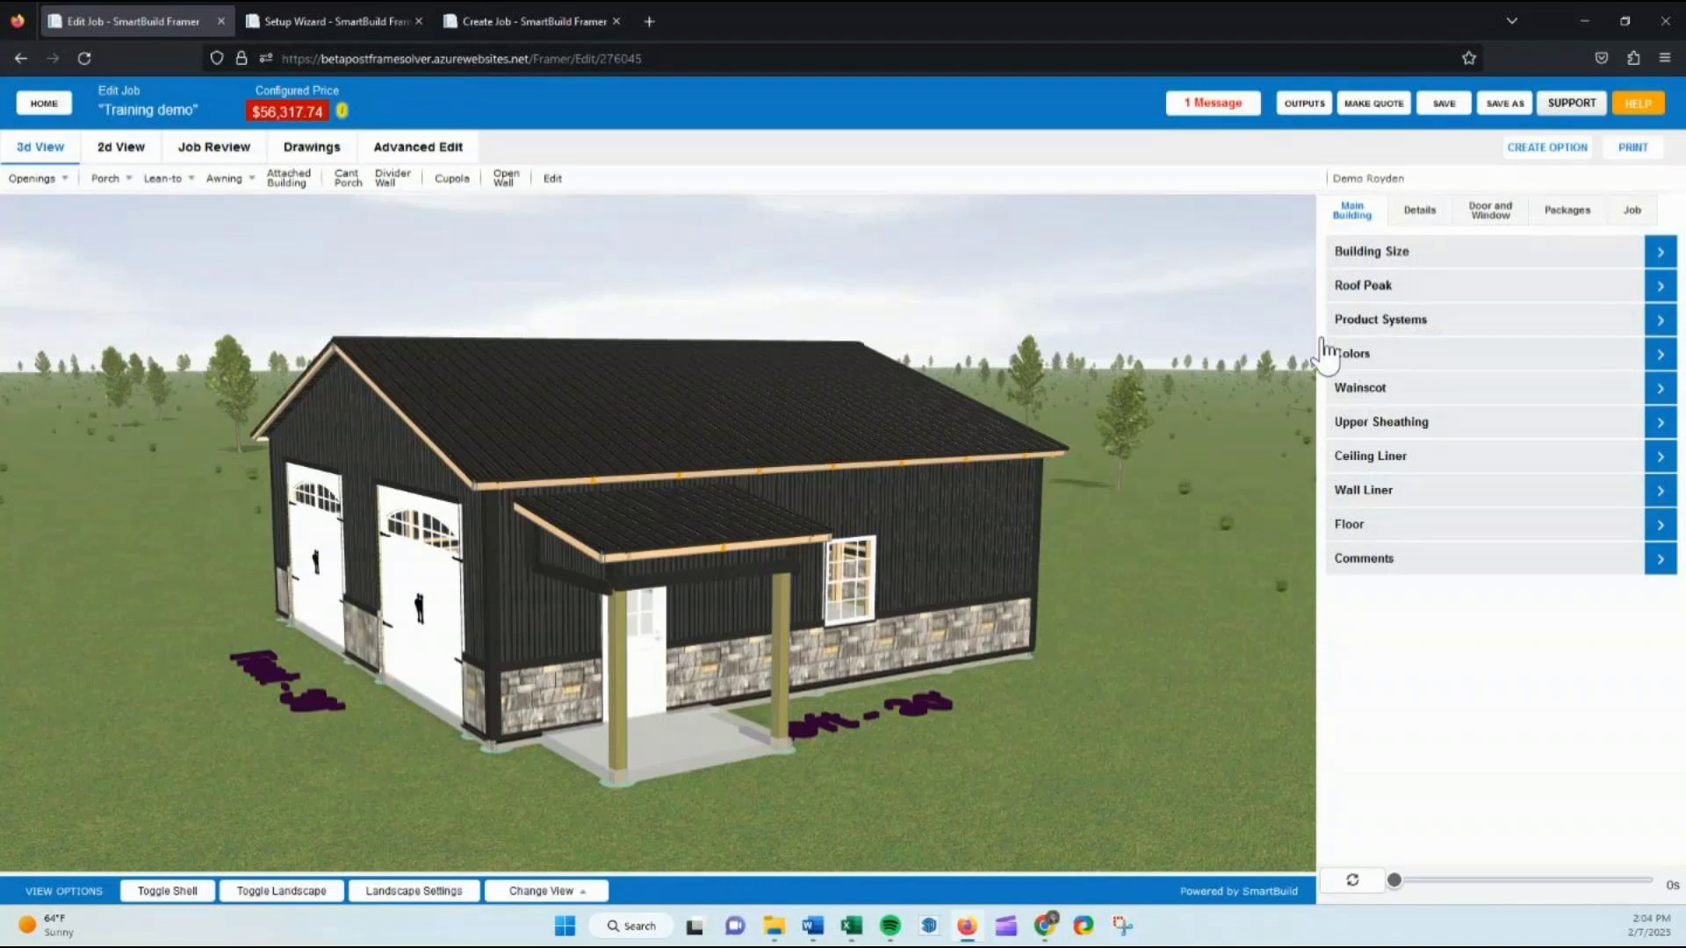
Inspect the roof, porch and left wall of the 3D model from above and from the side
{"action": "scroll", "coordinate": [1009, 428], "scroll_direction": "down", "scroll_amount": 1}
{"action": "scroll", "coordinate": [1008, 429], "scroll_direction": "down", "scroll_amount": 1}
{"action": "left_click_drag", "start_coordinate": [895, 413], "coordinate": [625, 449]}
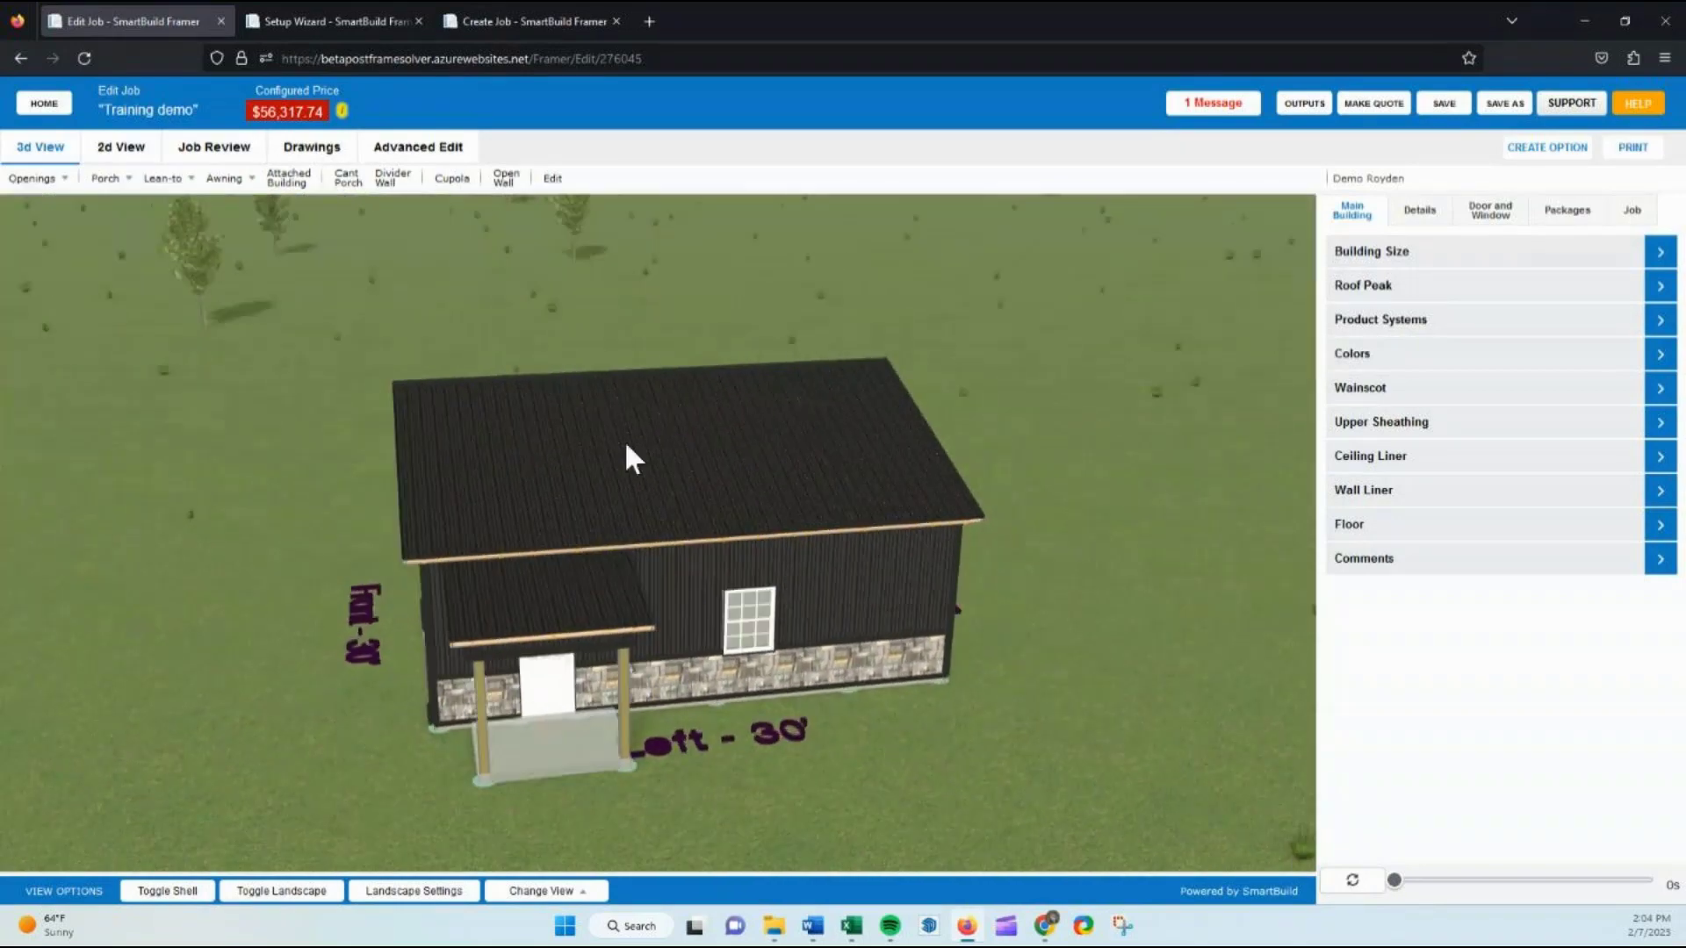
{"action": "scroll", "coordinate": [631, 449], "scroll_direction": "up", "scroll_amount": 4}
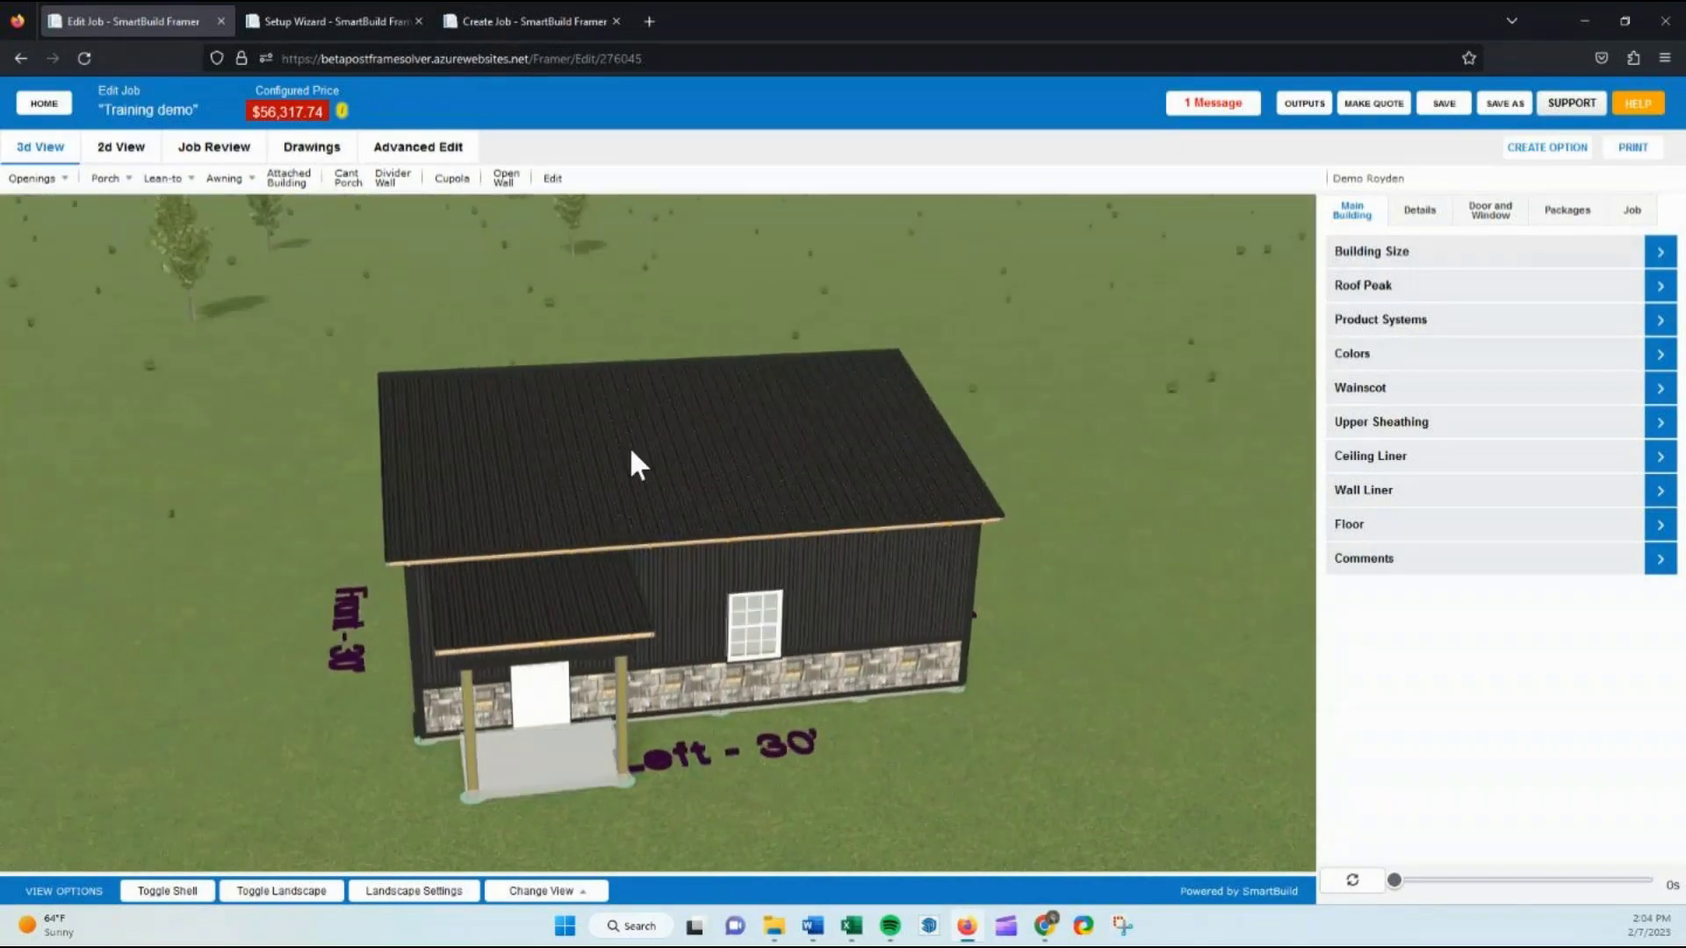
{"action": "left_click_drag", "start_coordinate": [686, 482], "coordinate": [658, 490]}
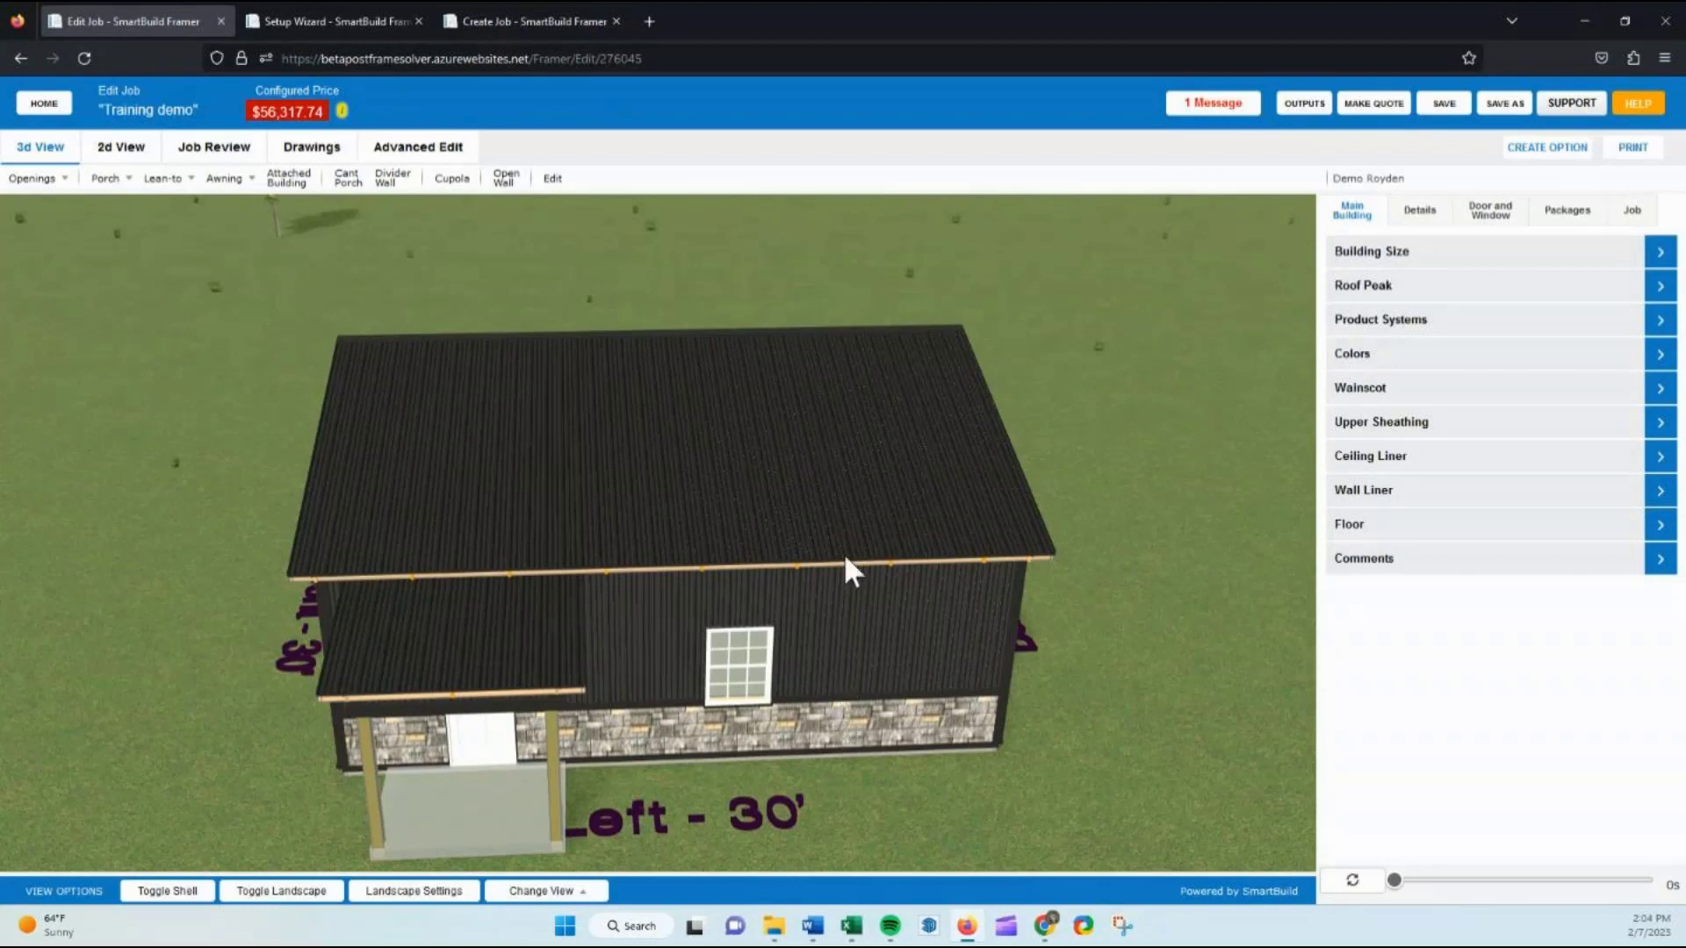
{"action": "left_click_drag", "start_coordinate": [882, 701], "coordinate": [818, 681]}
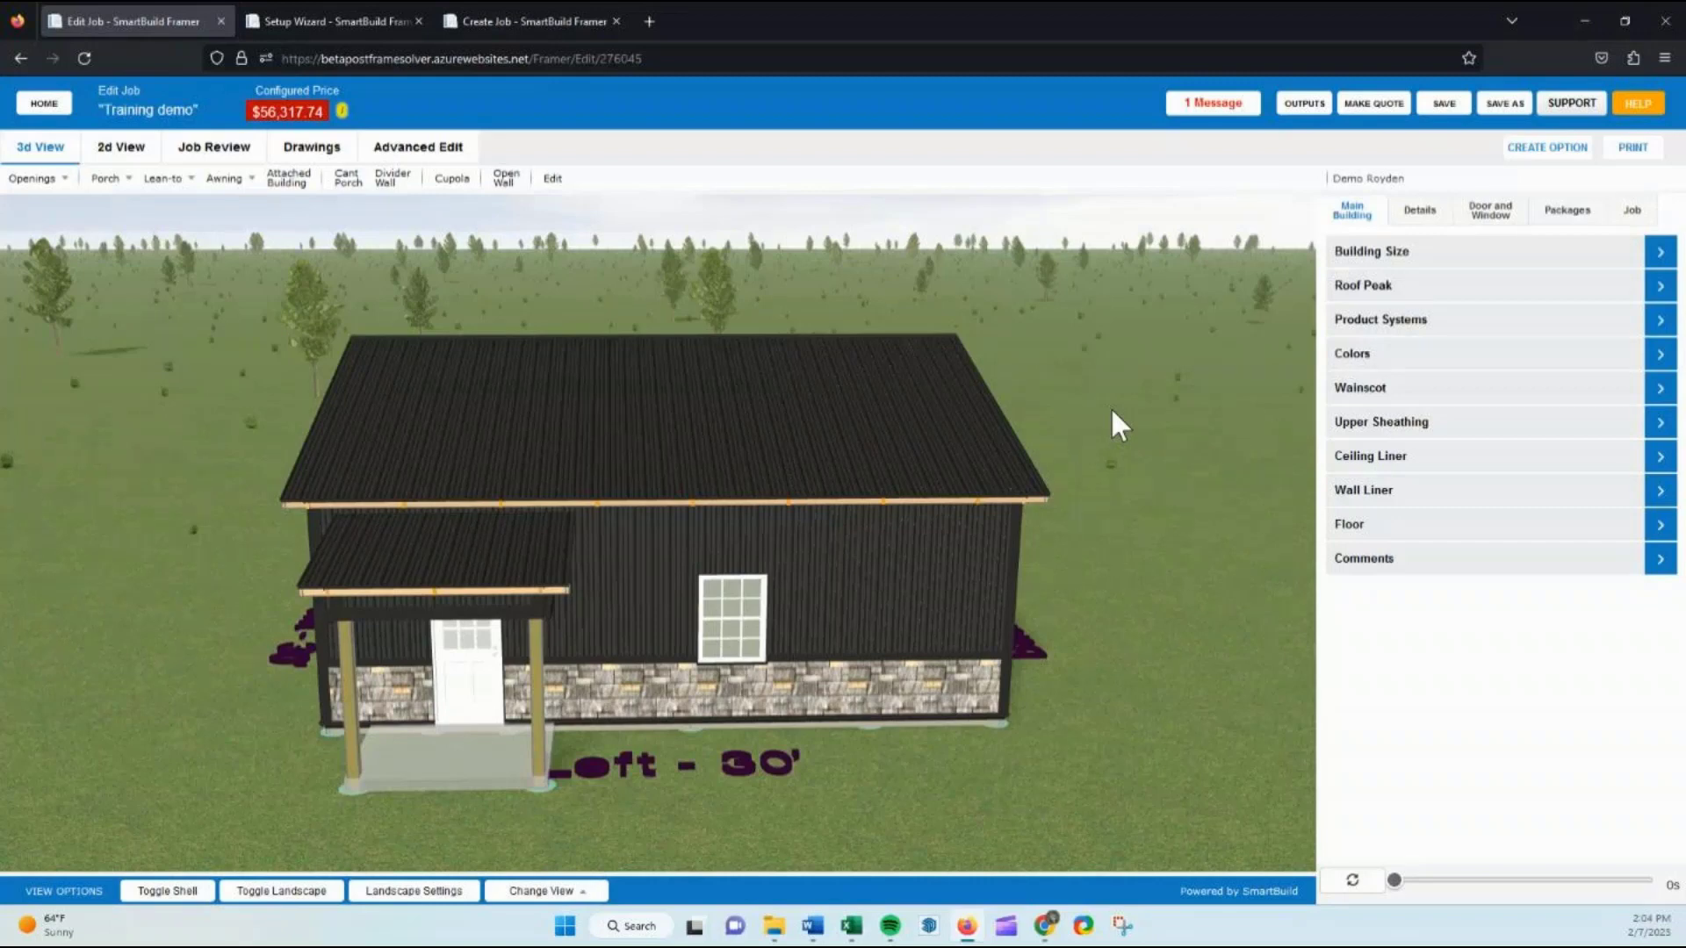
{"action": "left_click_drag", "start_coordinate": [1110, 408], "coordinate": [641, 393]}
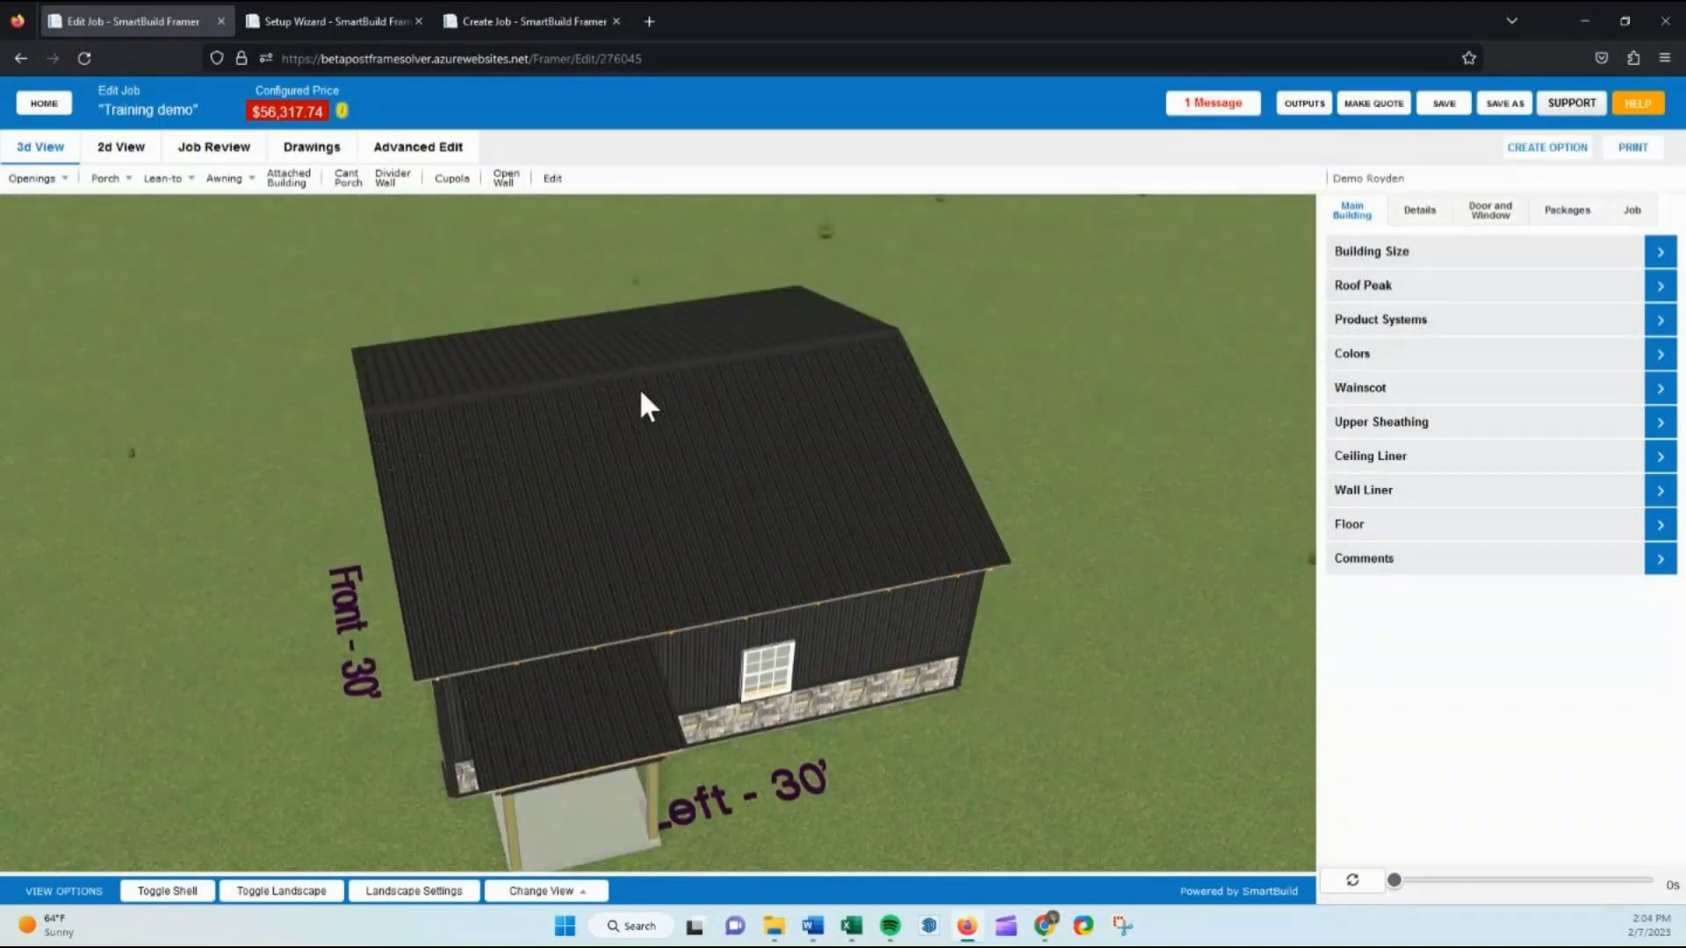
{"action": "left_click_drag", "start_coordinate": [639, 387], "coordinate": [632, 479]}
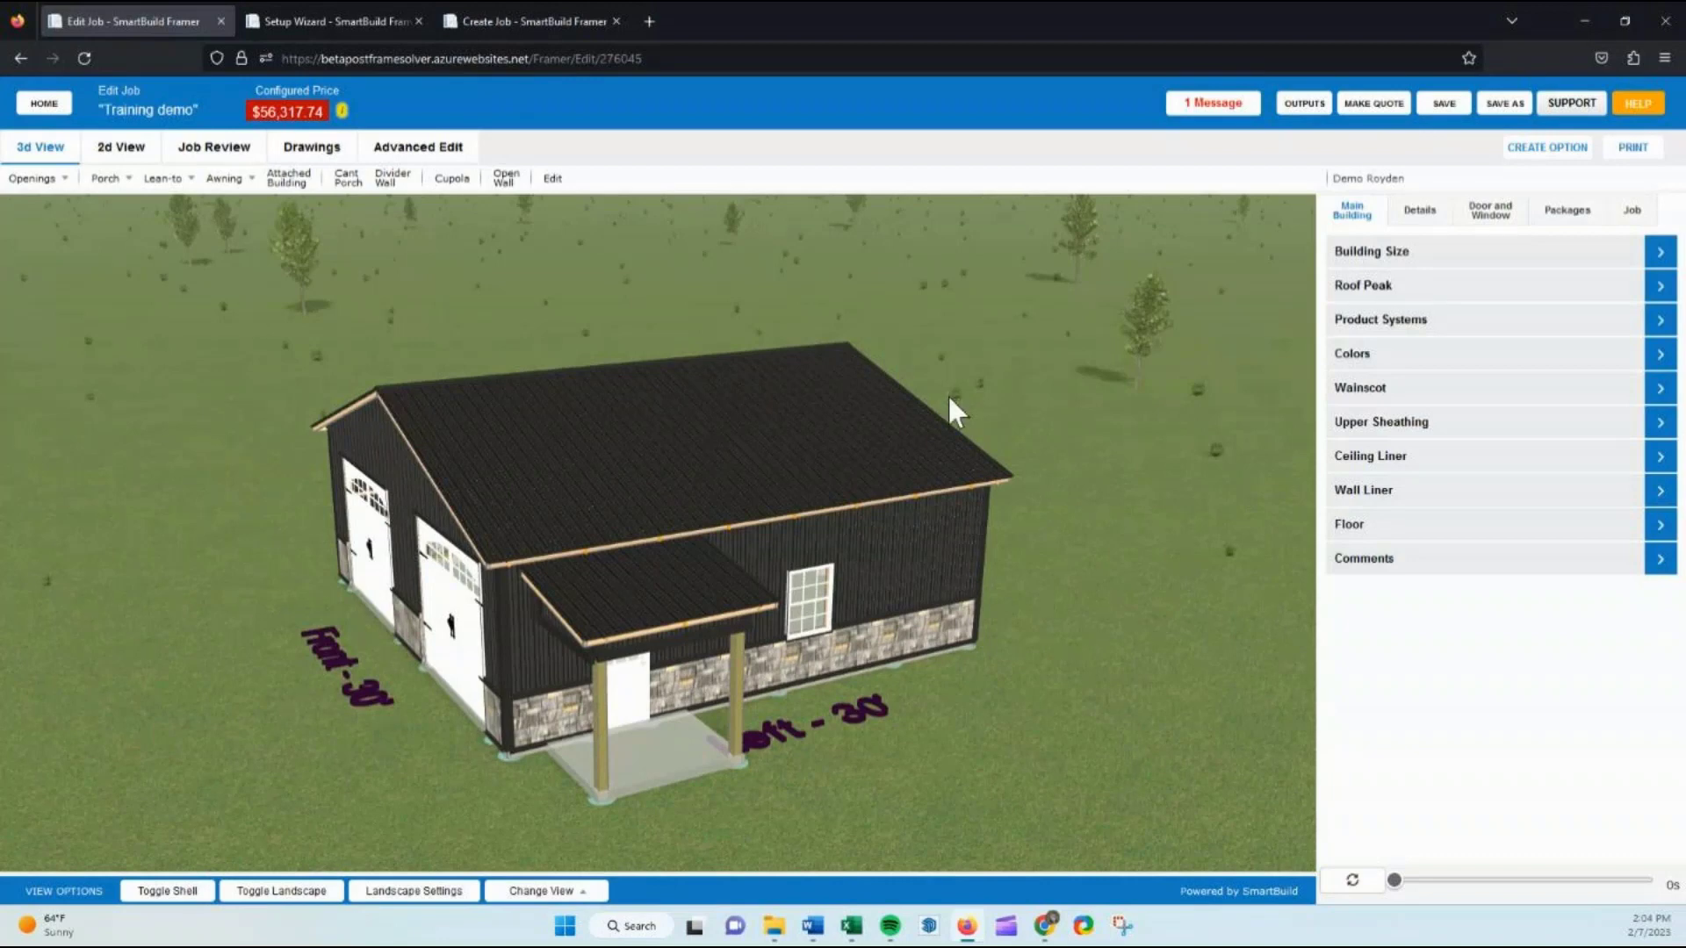
Look through the available Roof Product System choices for the main building without changing the selection
{"action": "left_click", "coordinate": [1403, 321]}
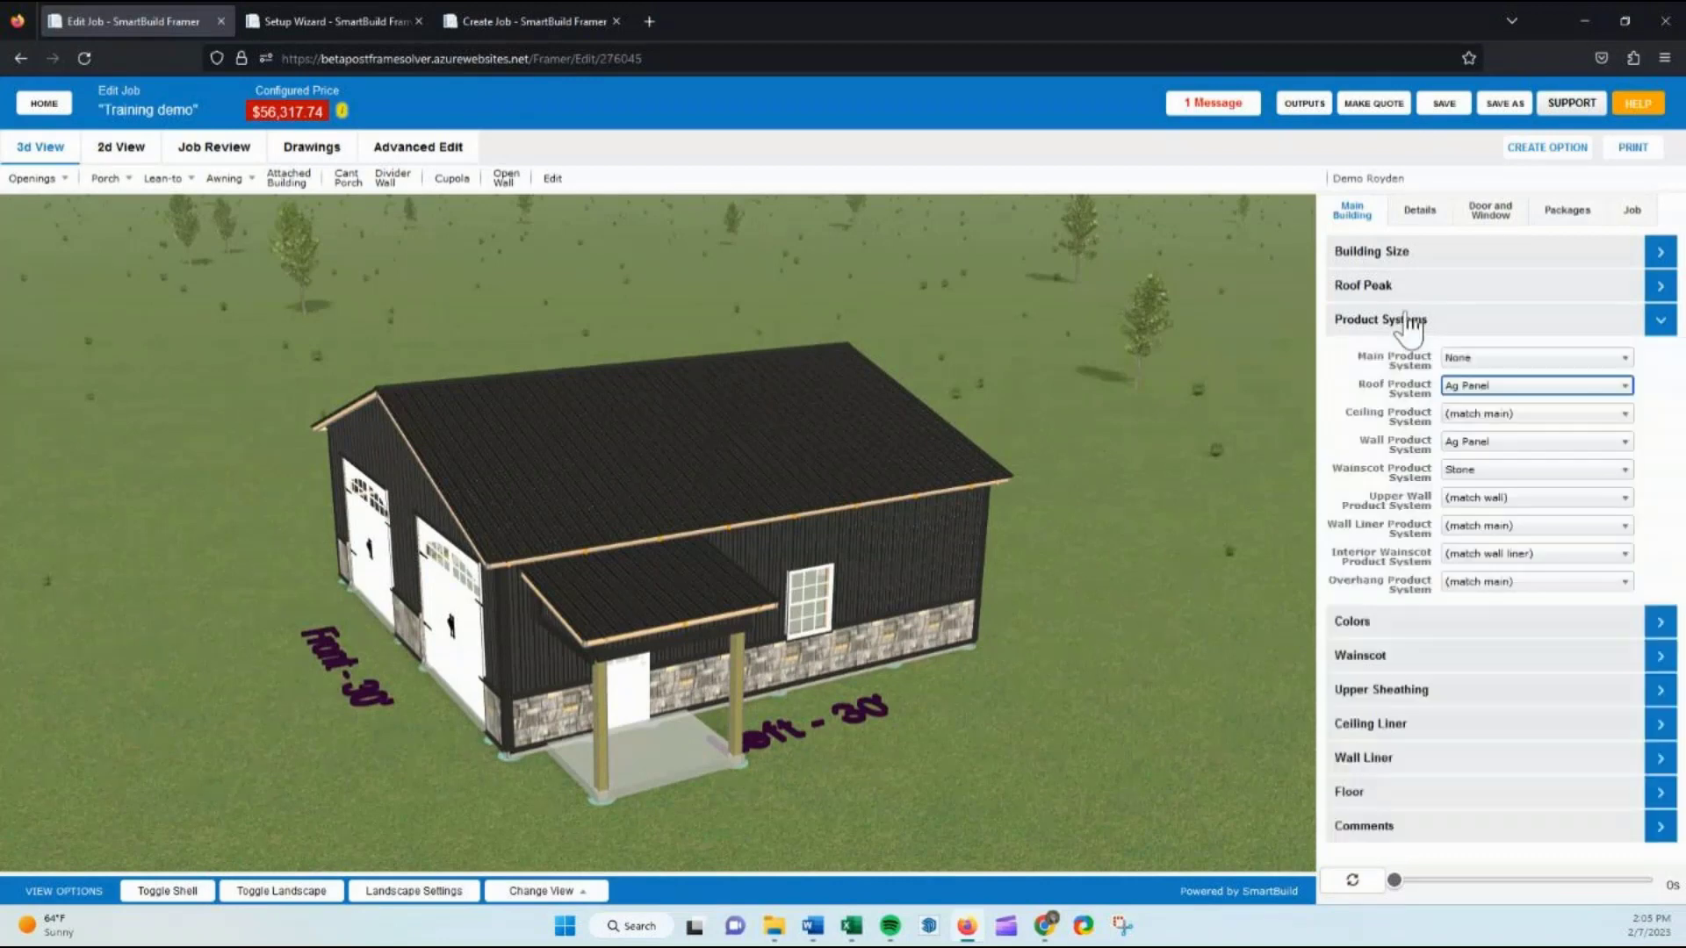
{"action": "left_click", "coordinate": [1484, 382]}
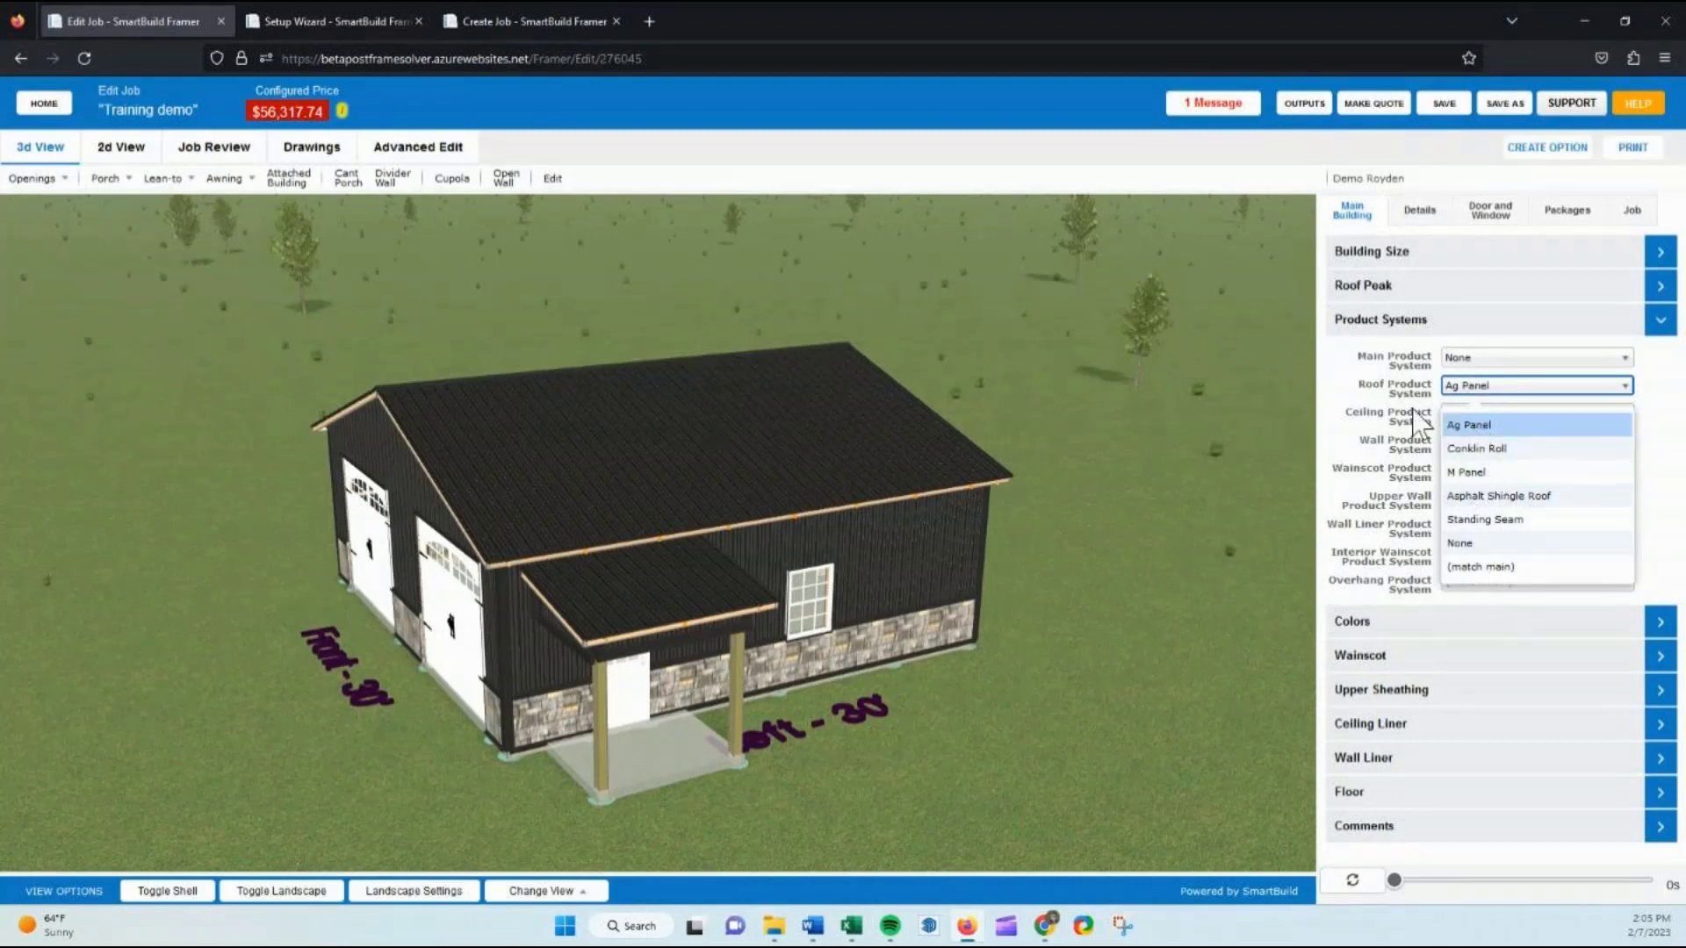
{"action": "left_click", "coordinate": [1375, 323]}
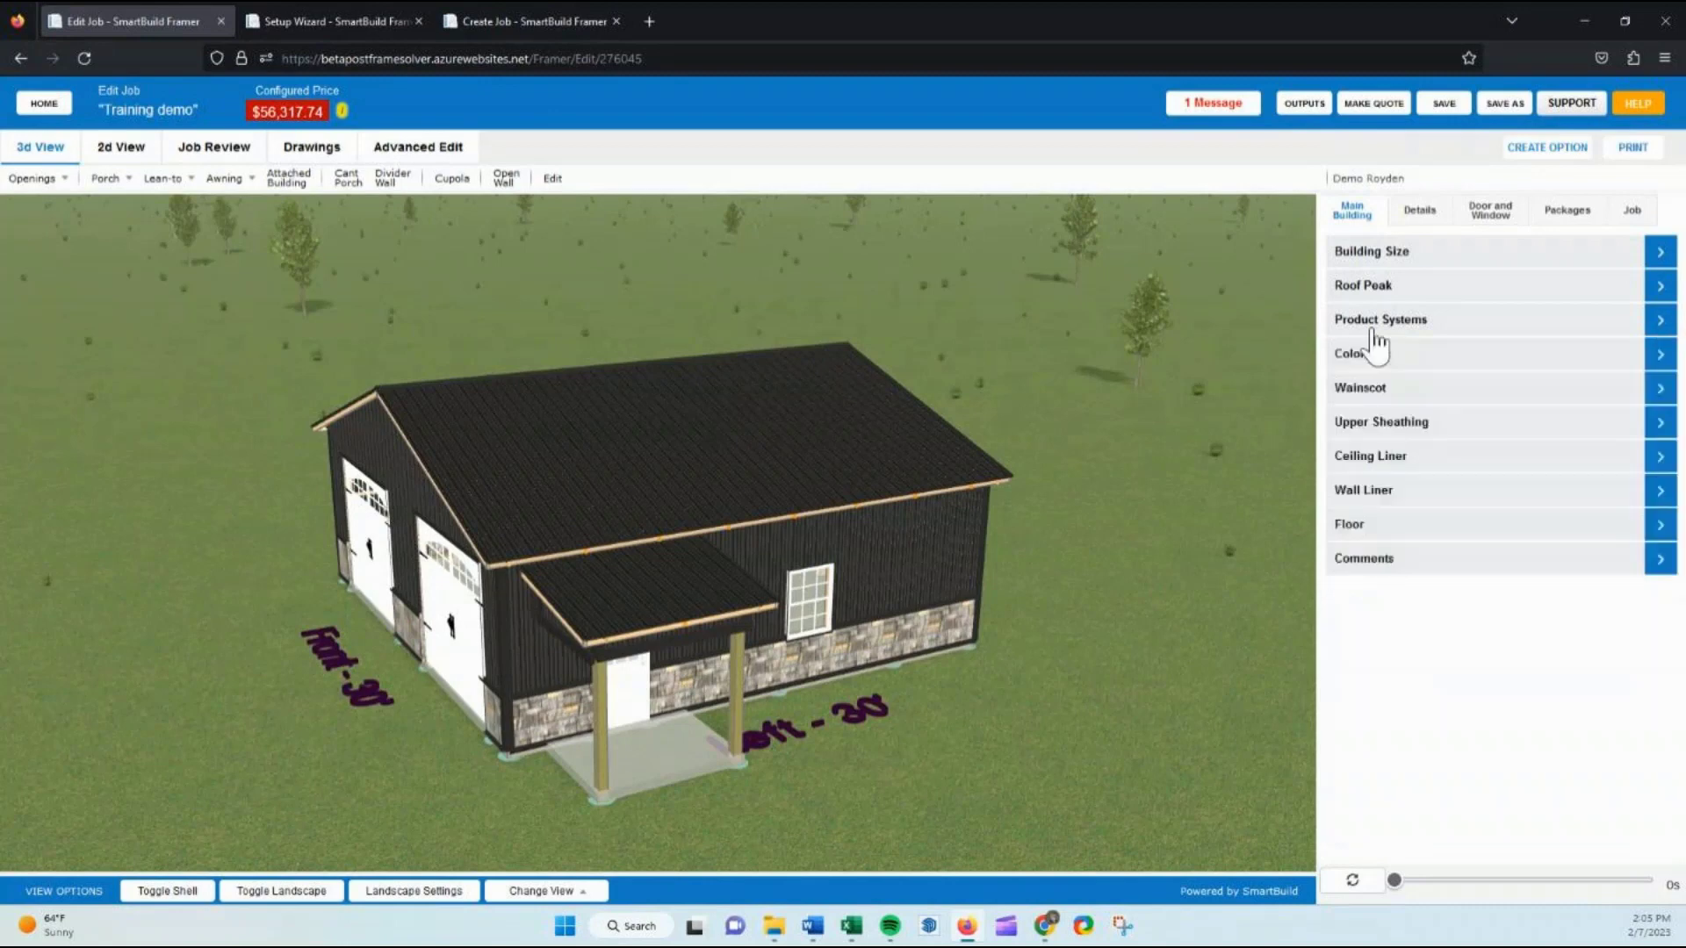
{"action": "left_click", "coordinate": [1423, 323]}
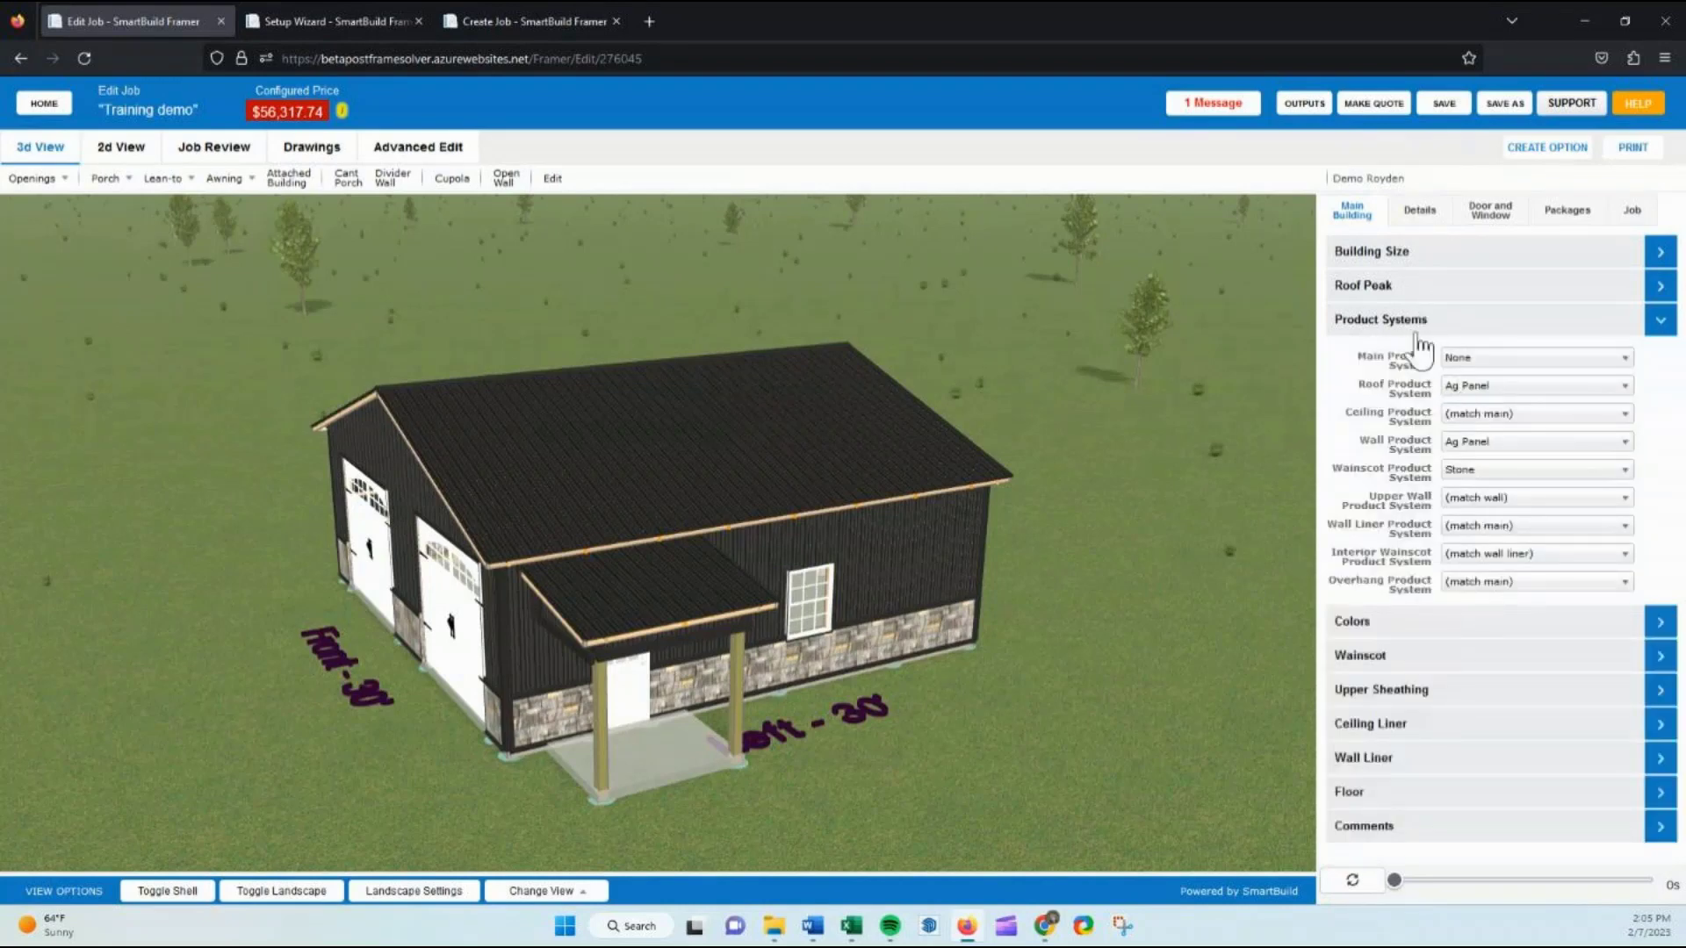
{"action": "left_click", "coordinate": [1418, 323]}
Check the Packages section, then examine the available Wall Material assemblies in the Wall Sheathing details
{"action": "left_click", "coordinate": [1420, 211]}
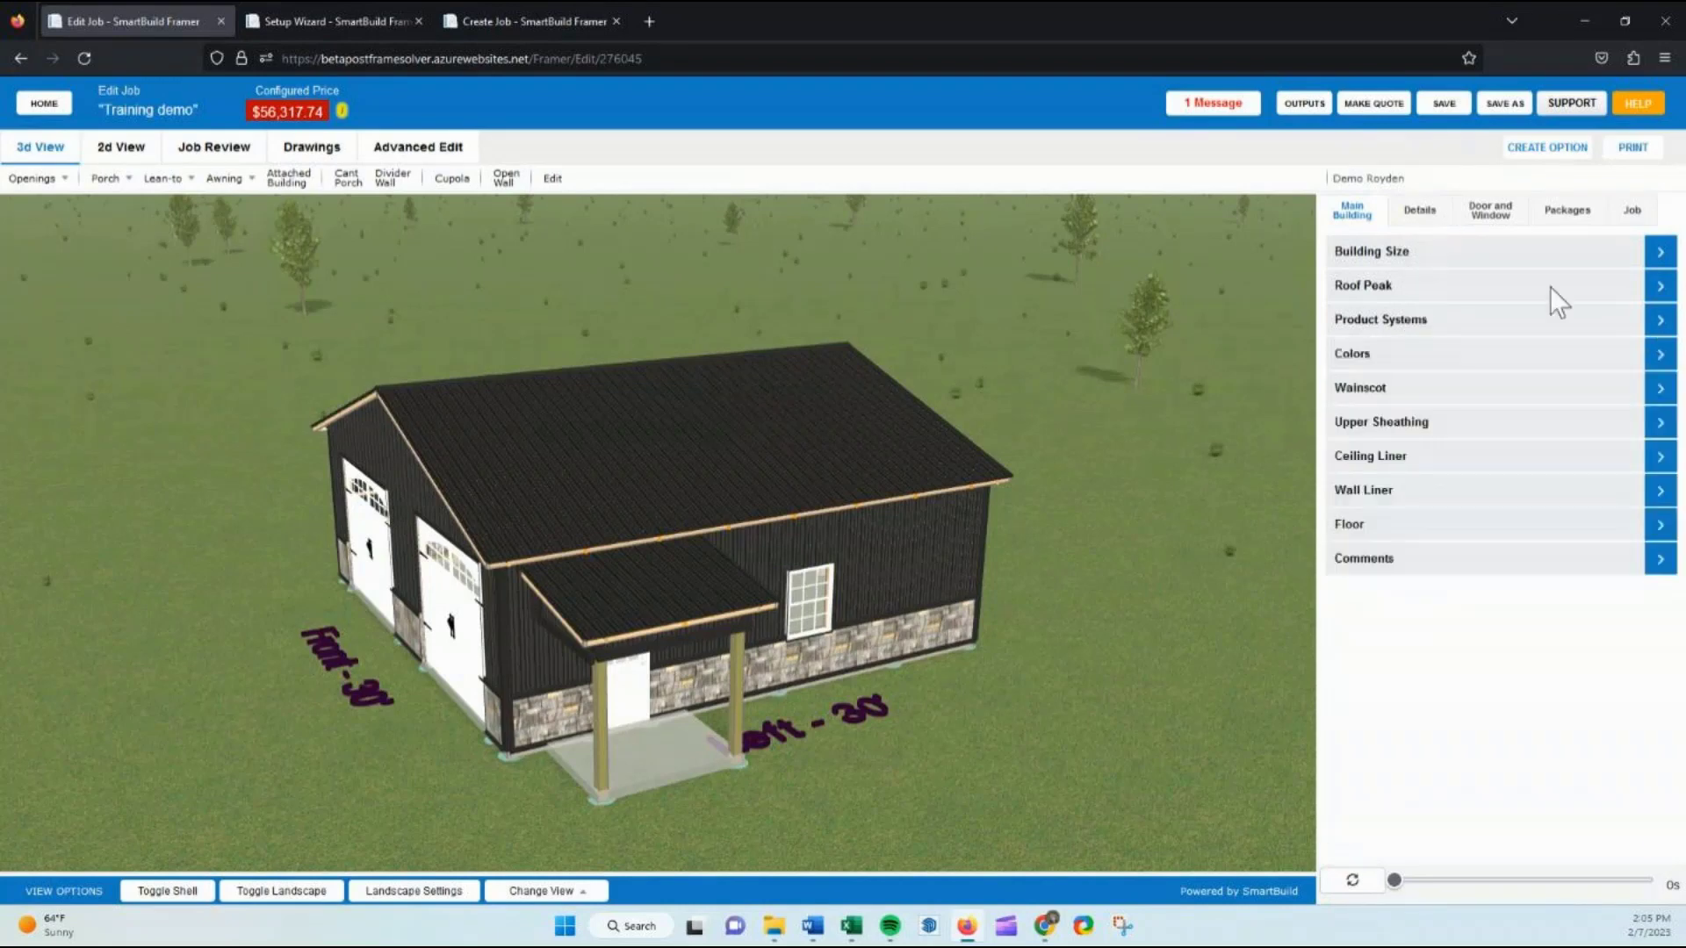
{"action": "left_click", "coordinate": [1567, 215]}
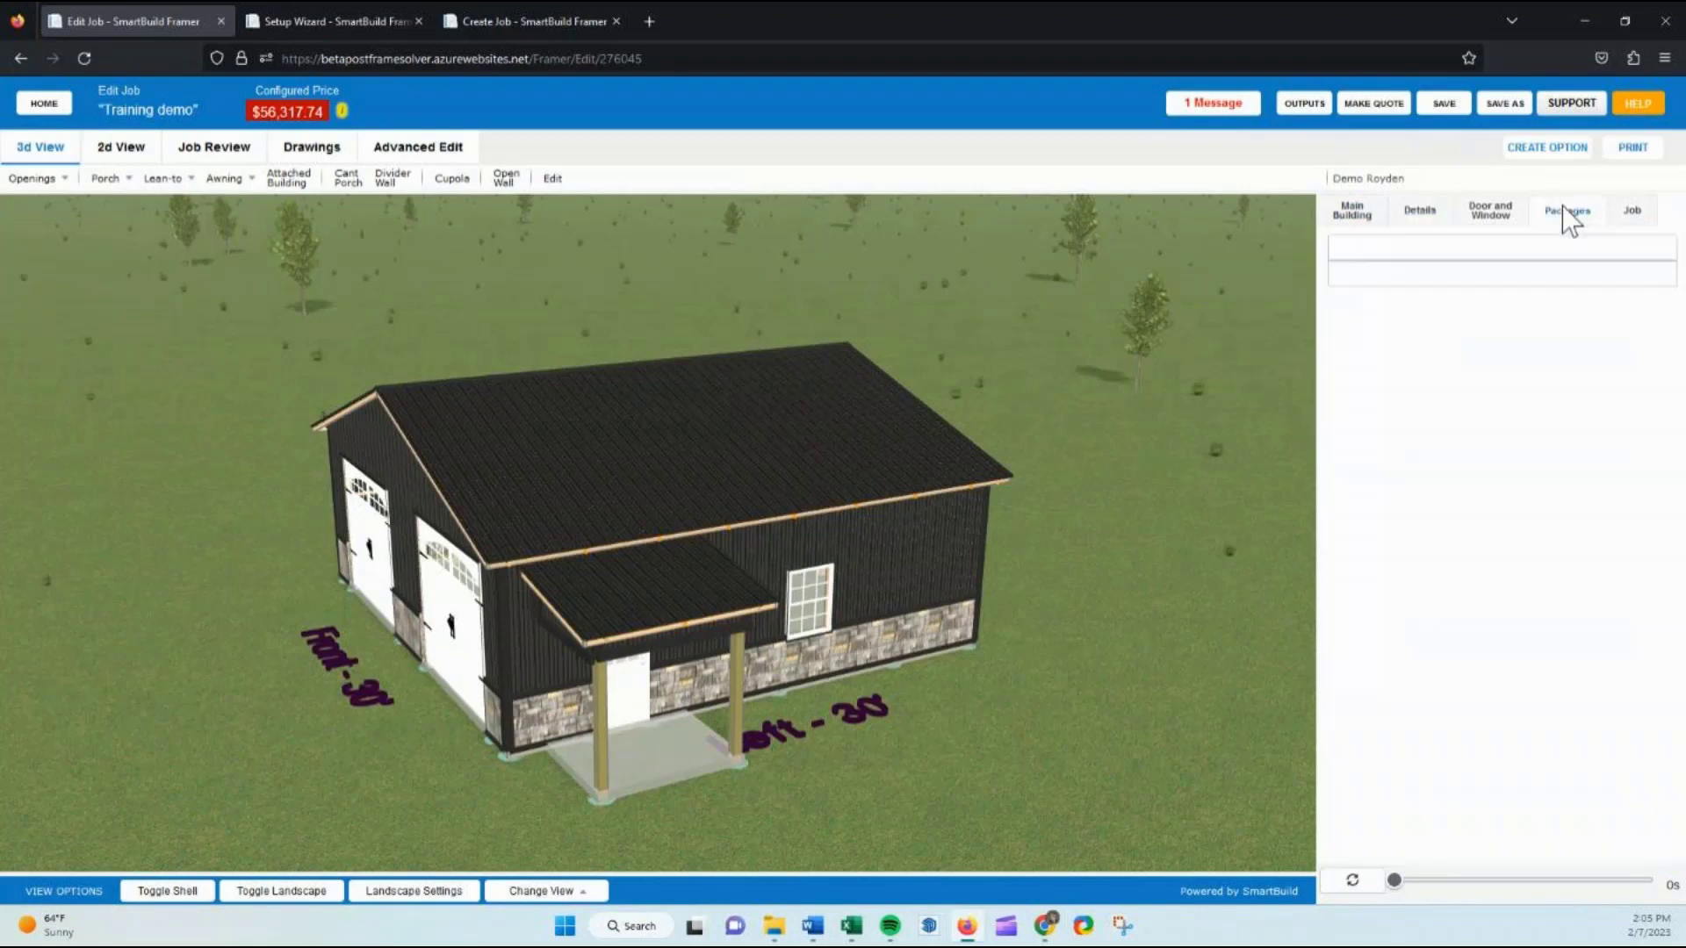
{"action": "left_click", "coordinate": [1418, 212]}
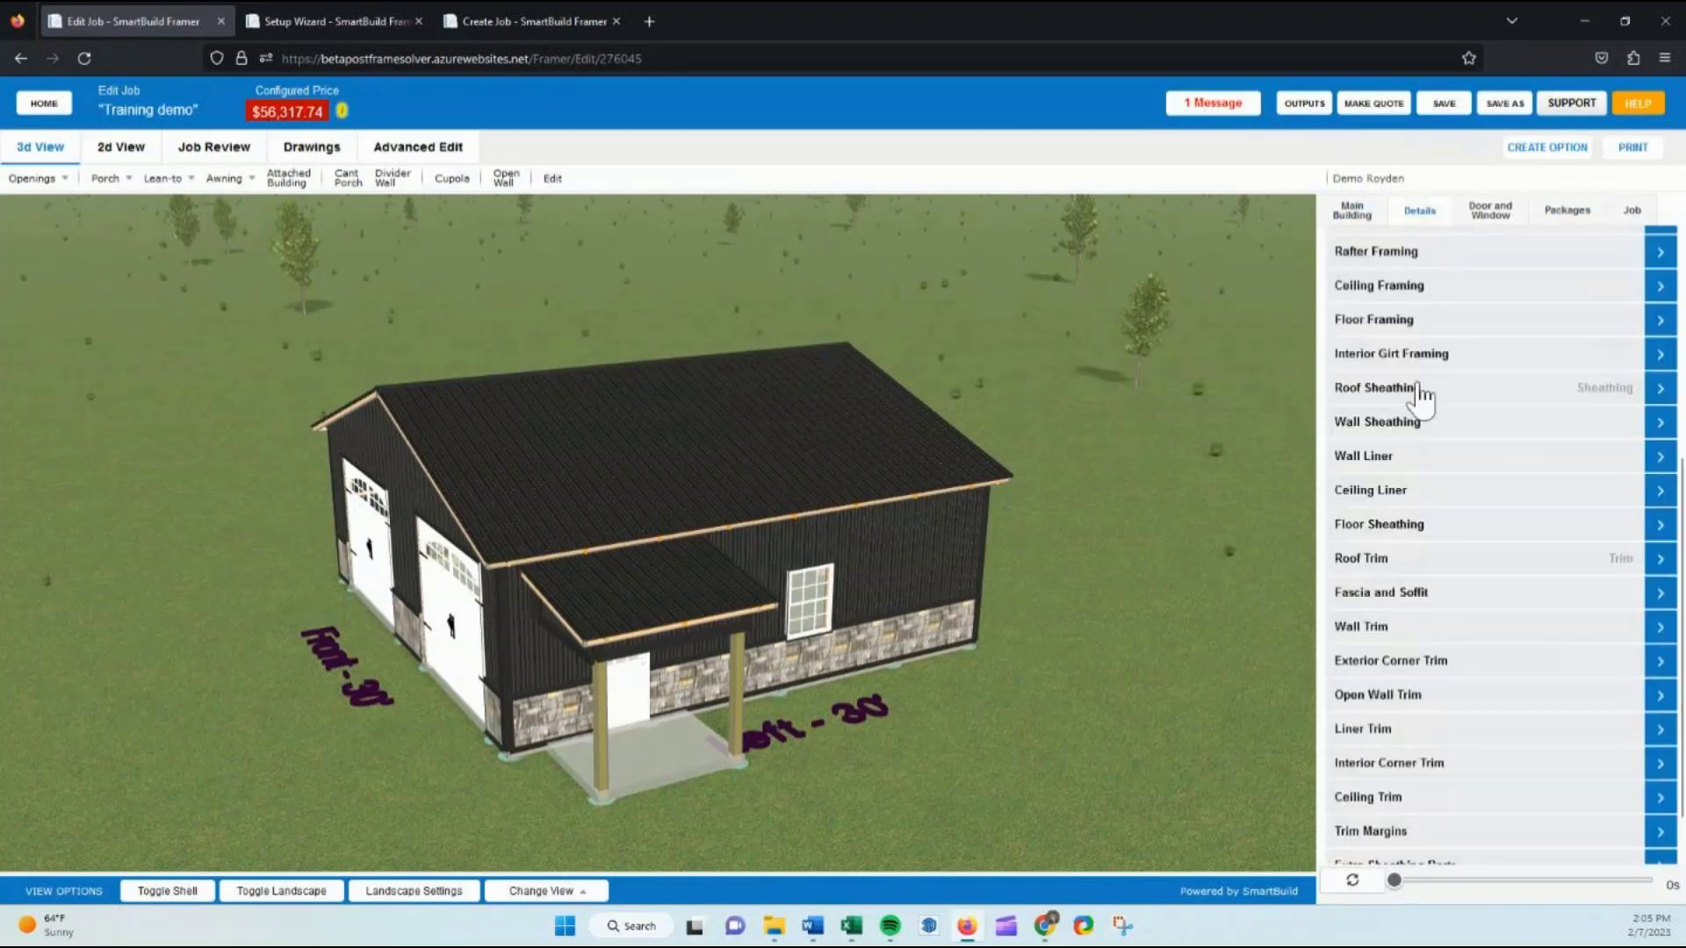
{"action": "left_click", "coordinate": [1385, 425]}
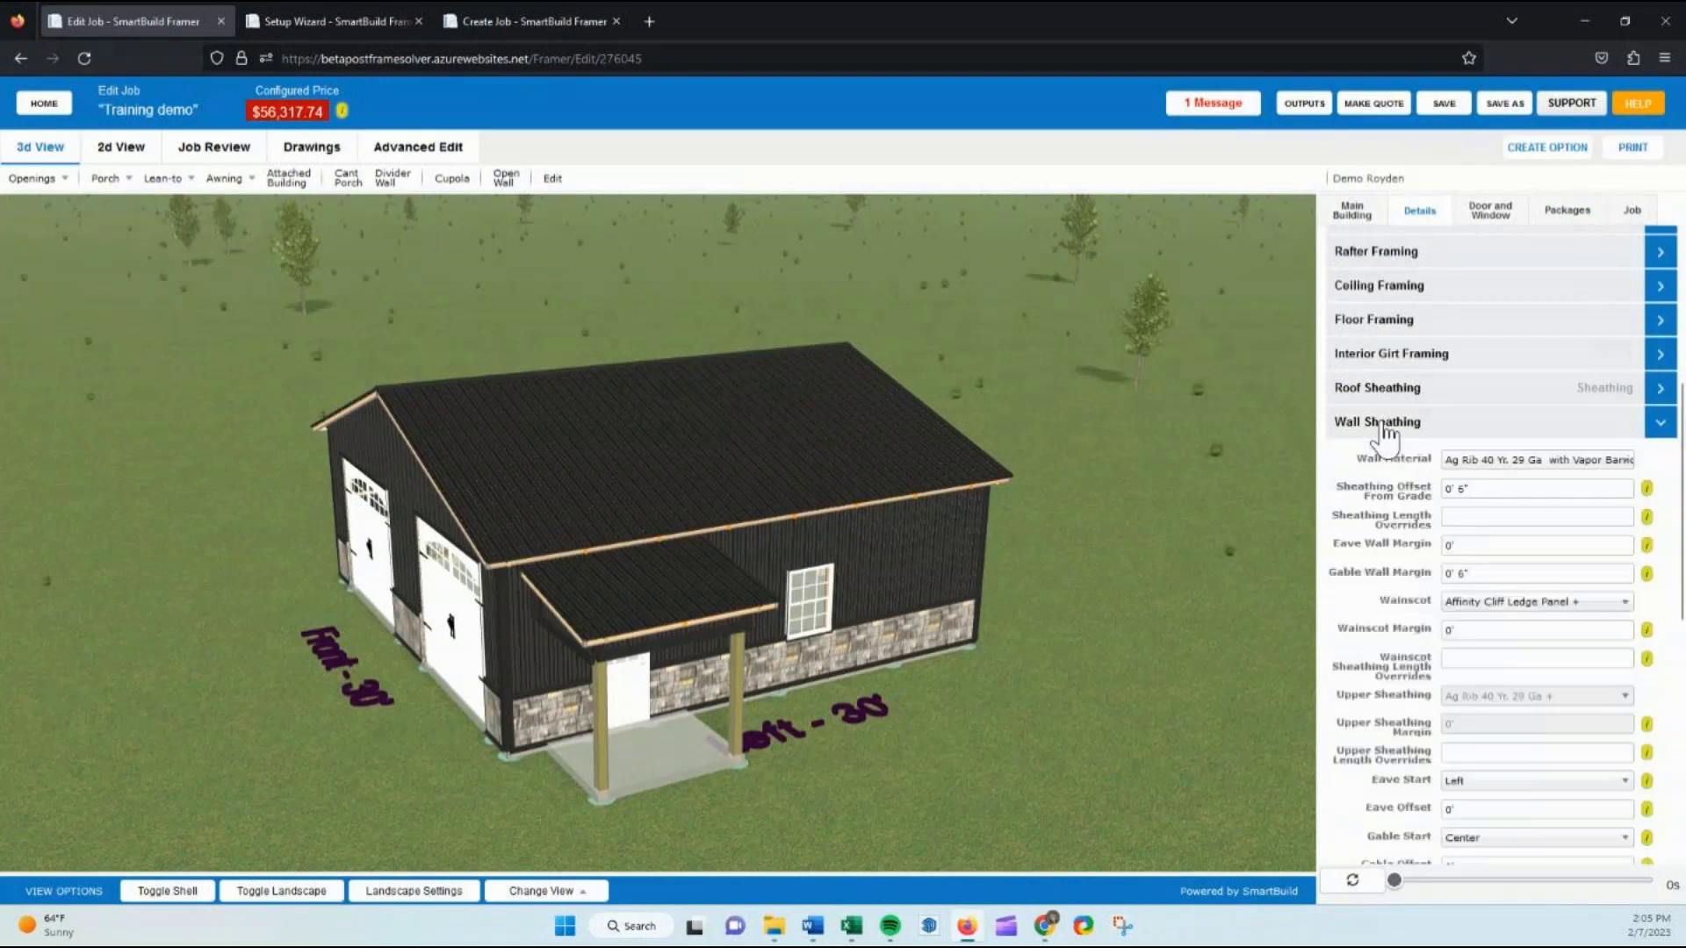
{"action": "left_click", "coordinate": [1480, 462]}
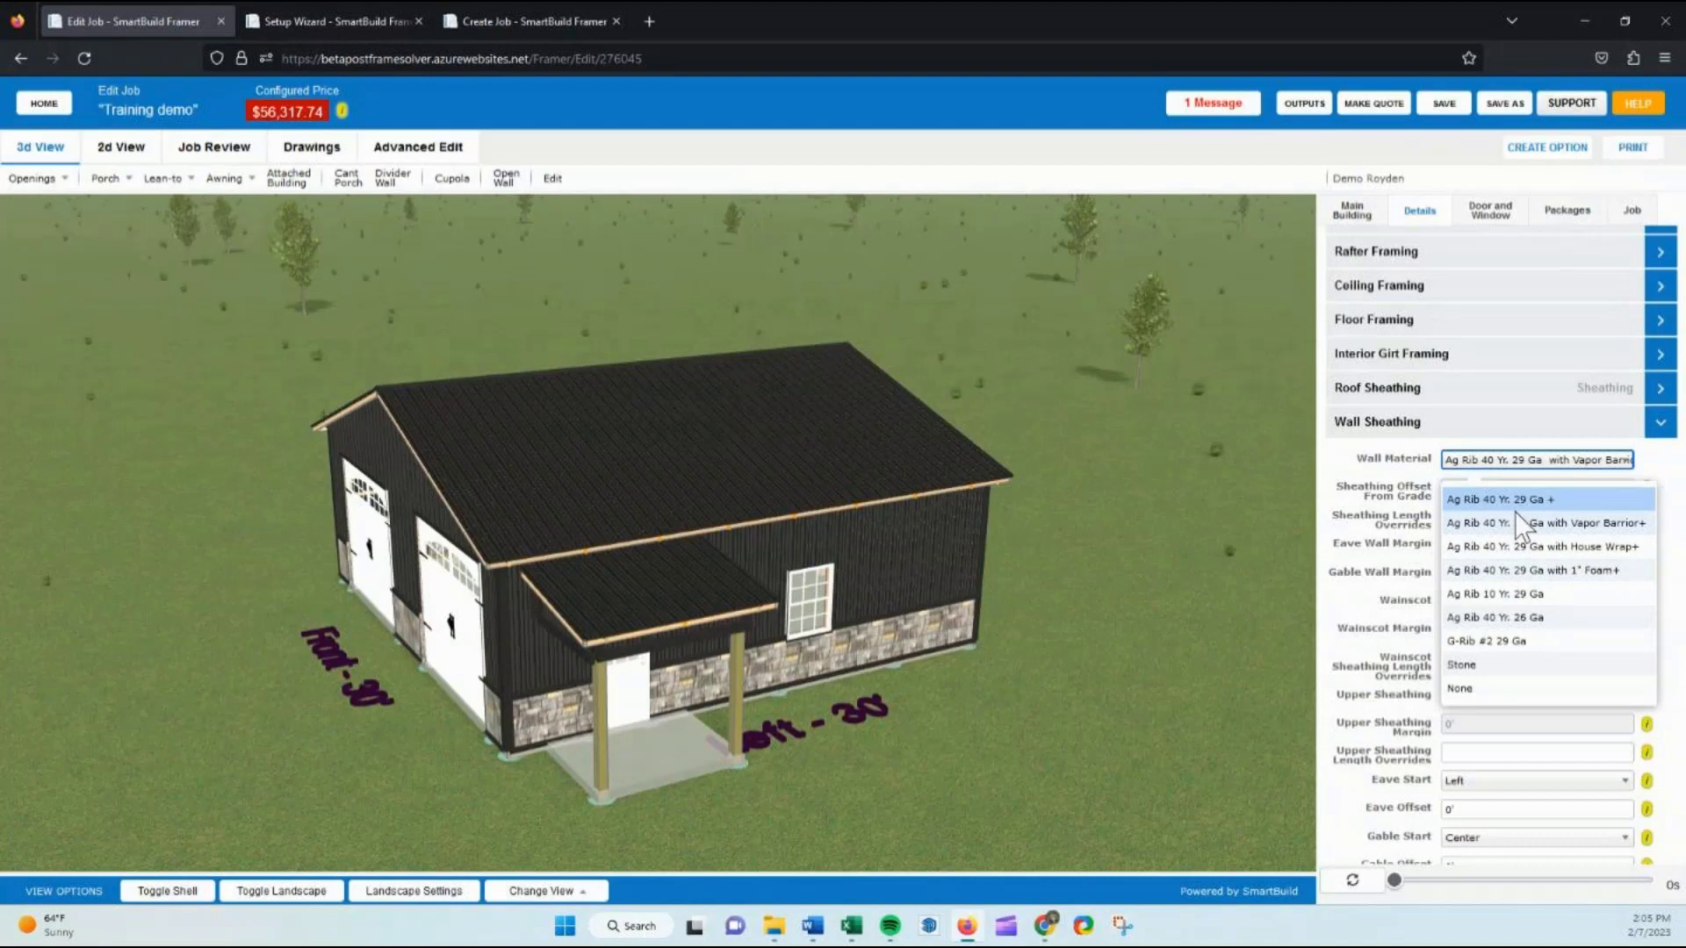
{"action": "left_click", "coordinate": [1386, 435]}
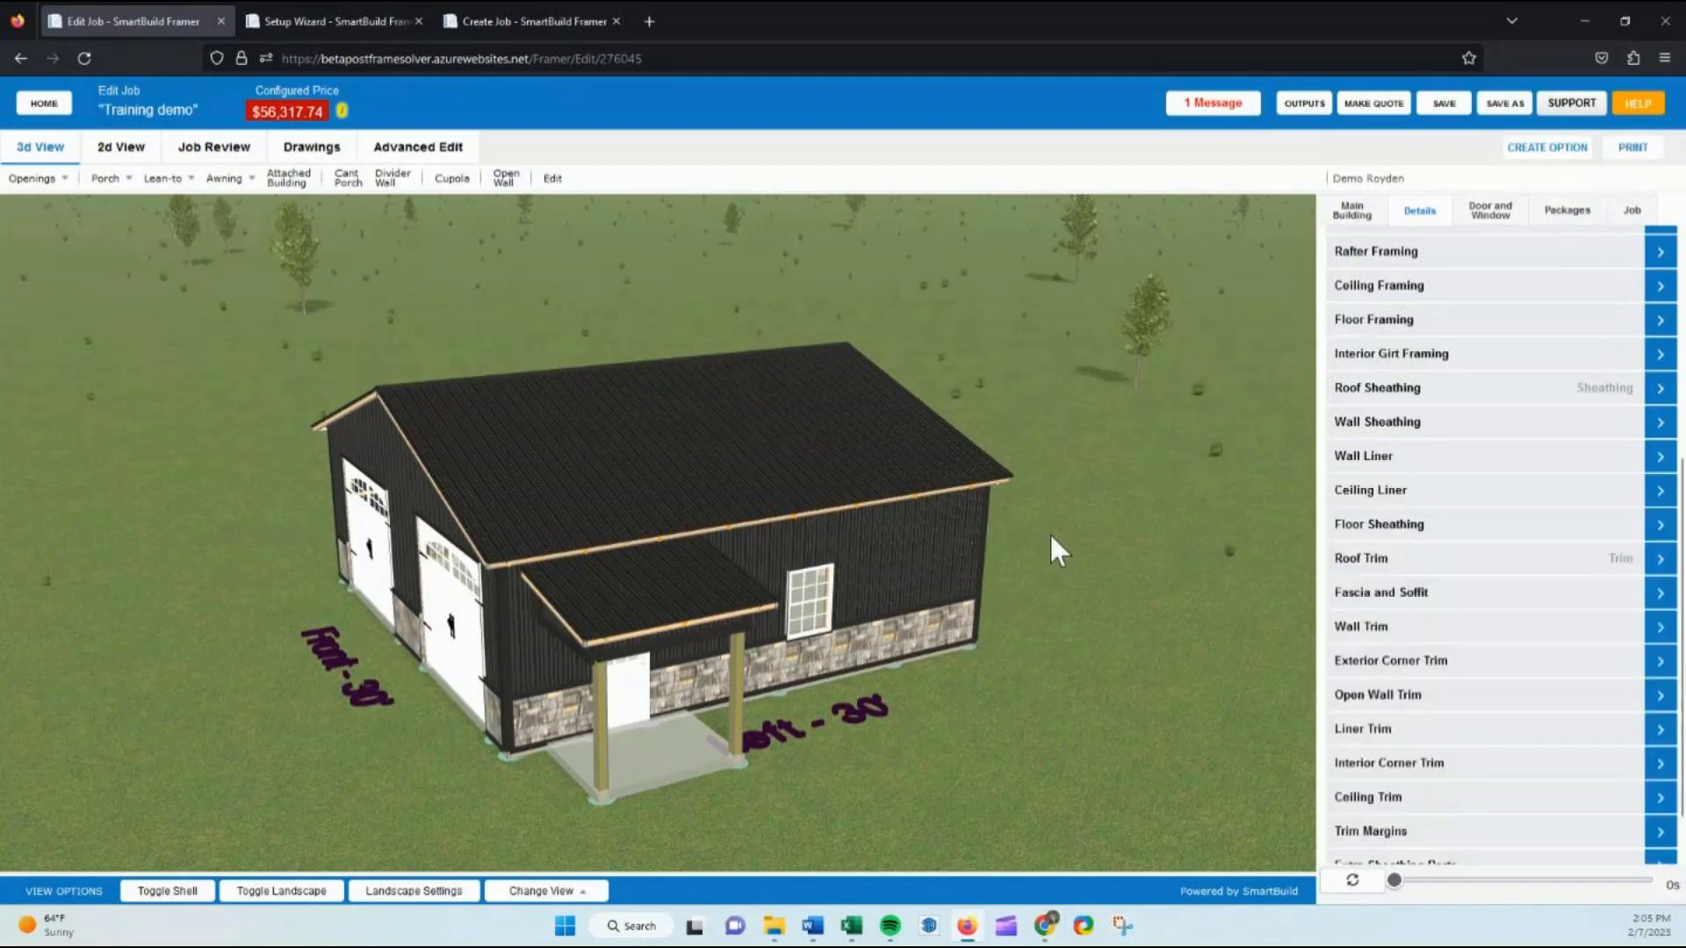
Set the main building's Roof Product System to Standing Seam
{"action": "scroll", "coordinate": [1050, 532], "scroll_direction": "down", "scroll_amount": 2}
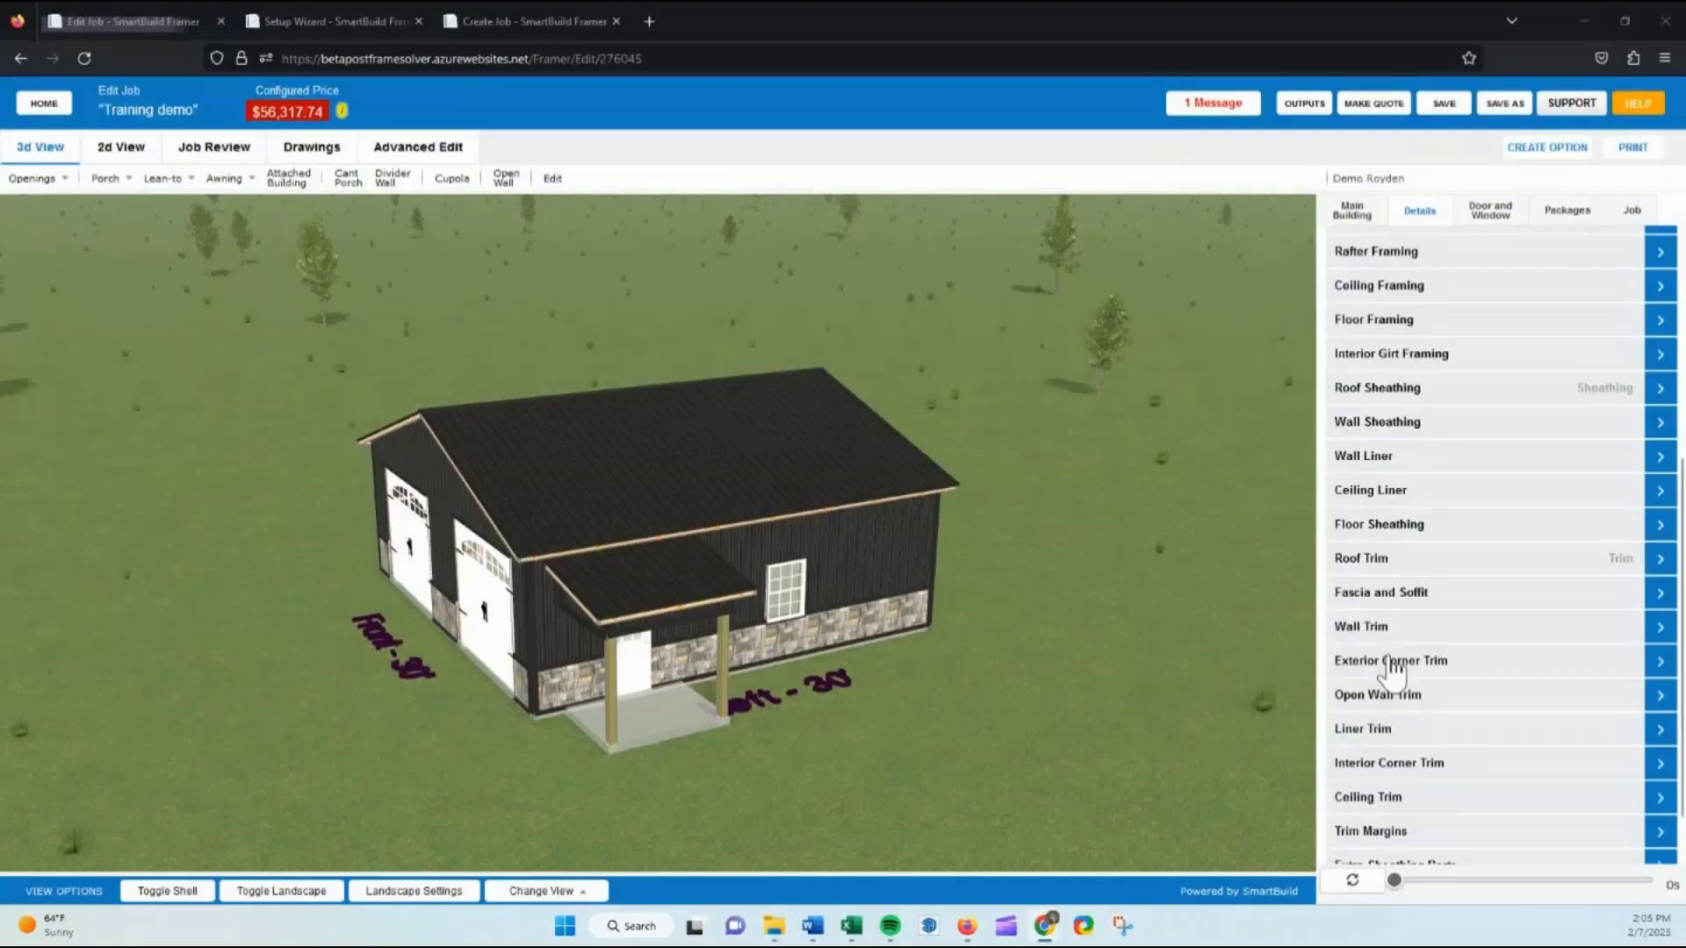
{"action": "scroll", "coordinate": [1394, 399], "scroll_direction": "up", "scroll_amount": 5}
{"action": "left_click", "coordinate": [1356, 211]}
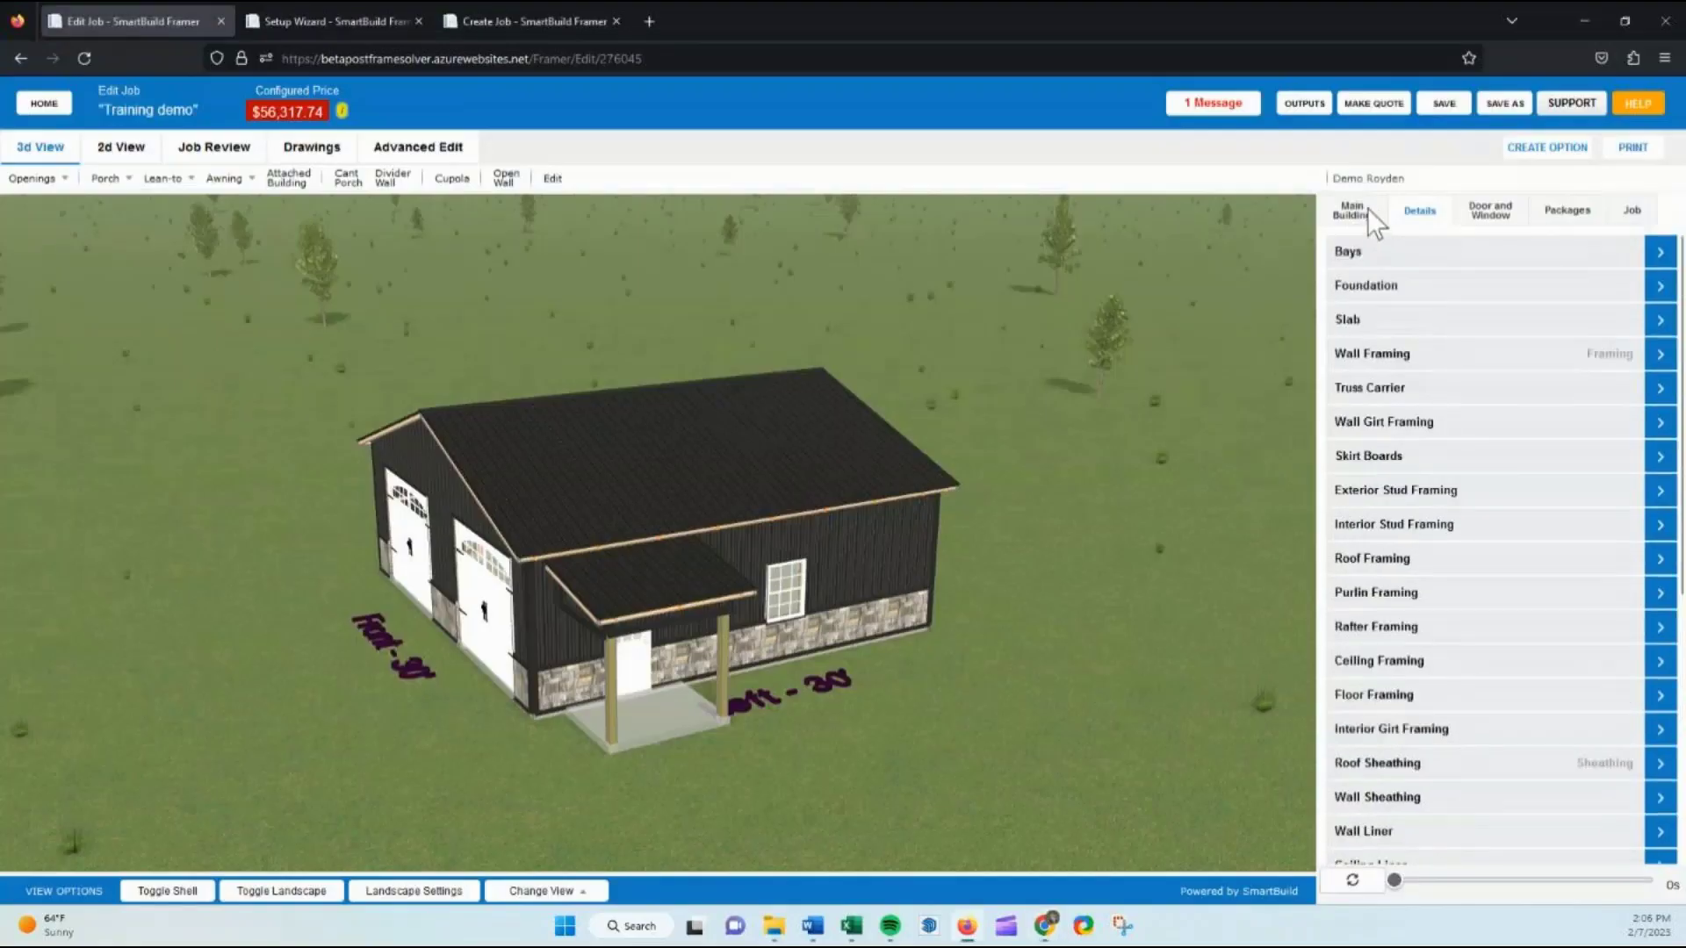
{"action": "left_click", "coordinate": [1376, 322]}
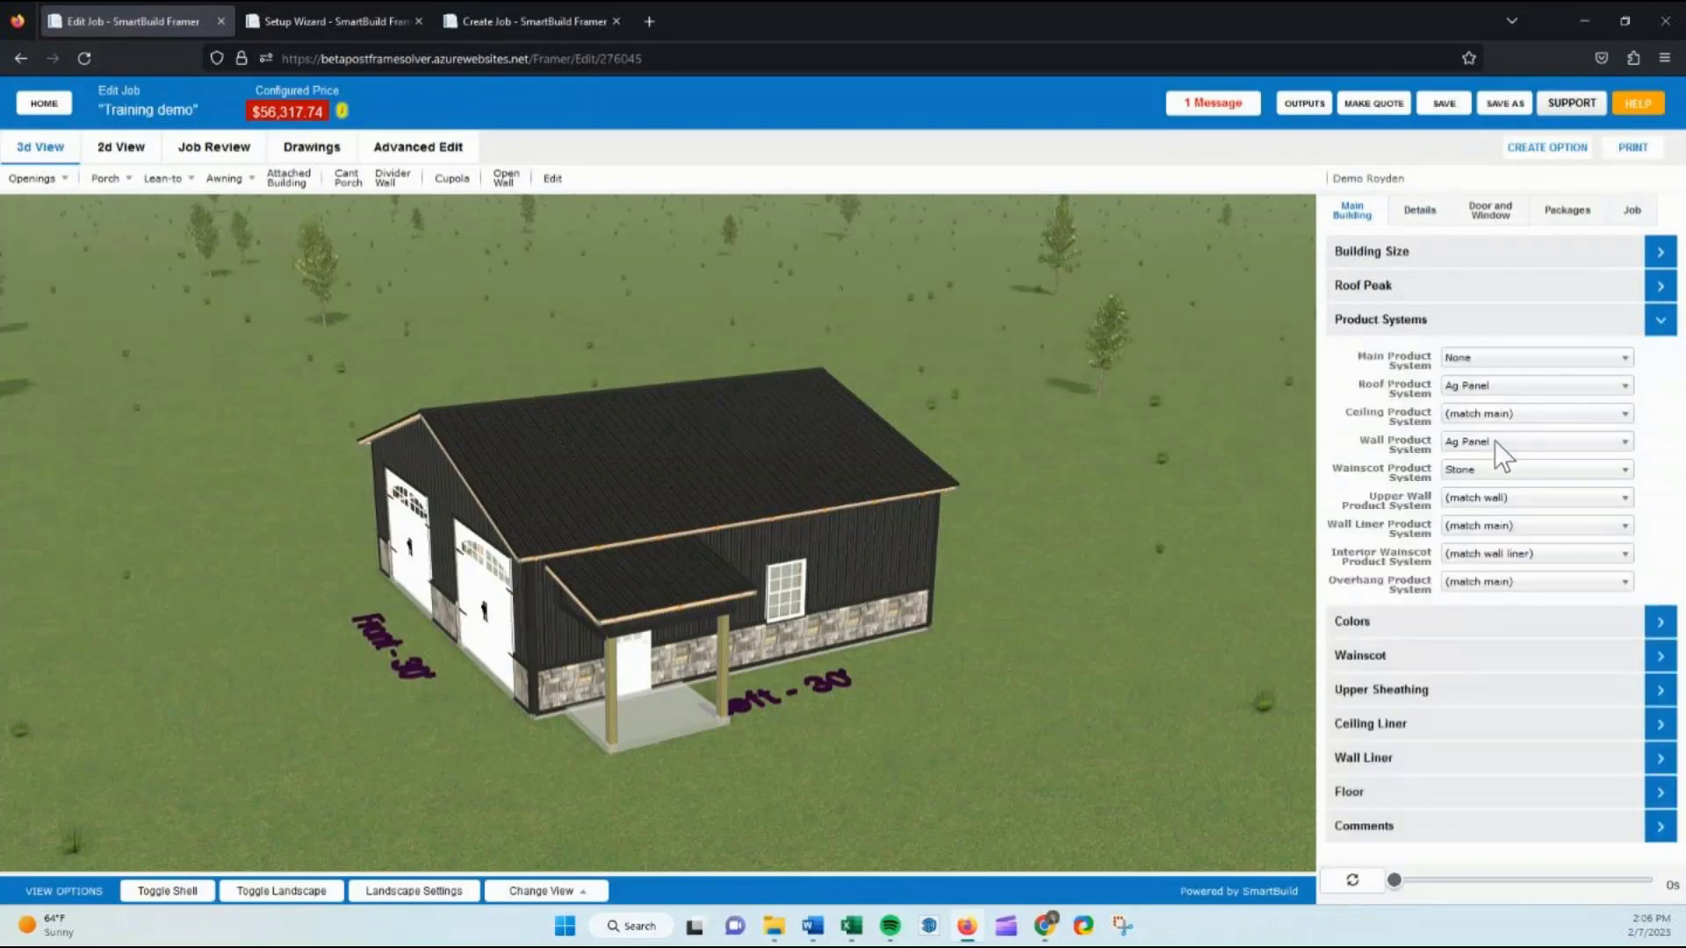
{"action": "left_click", "coordinate": [1466, 392]}
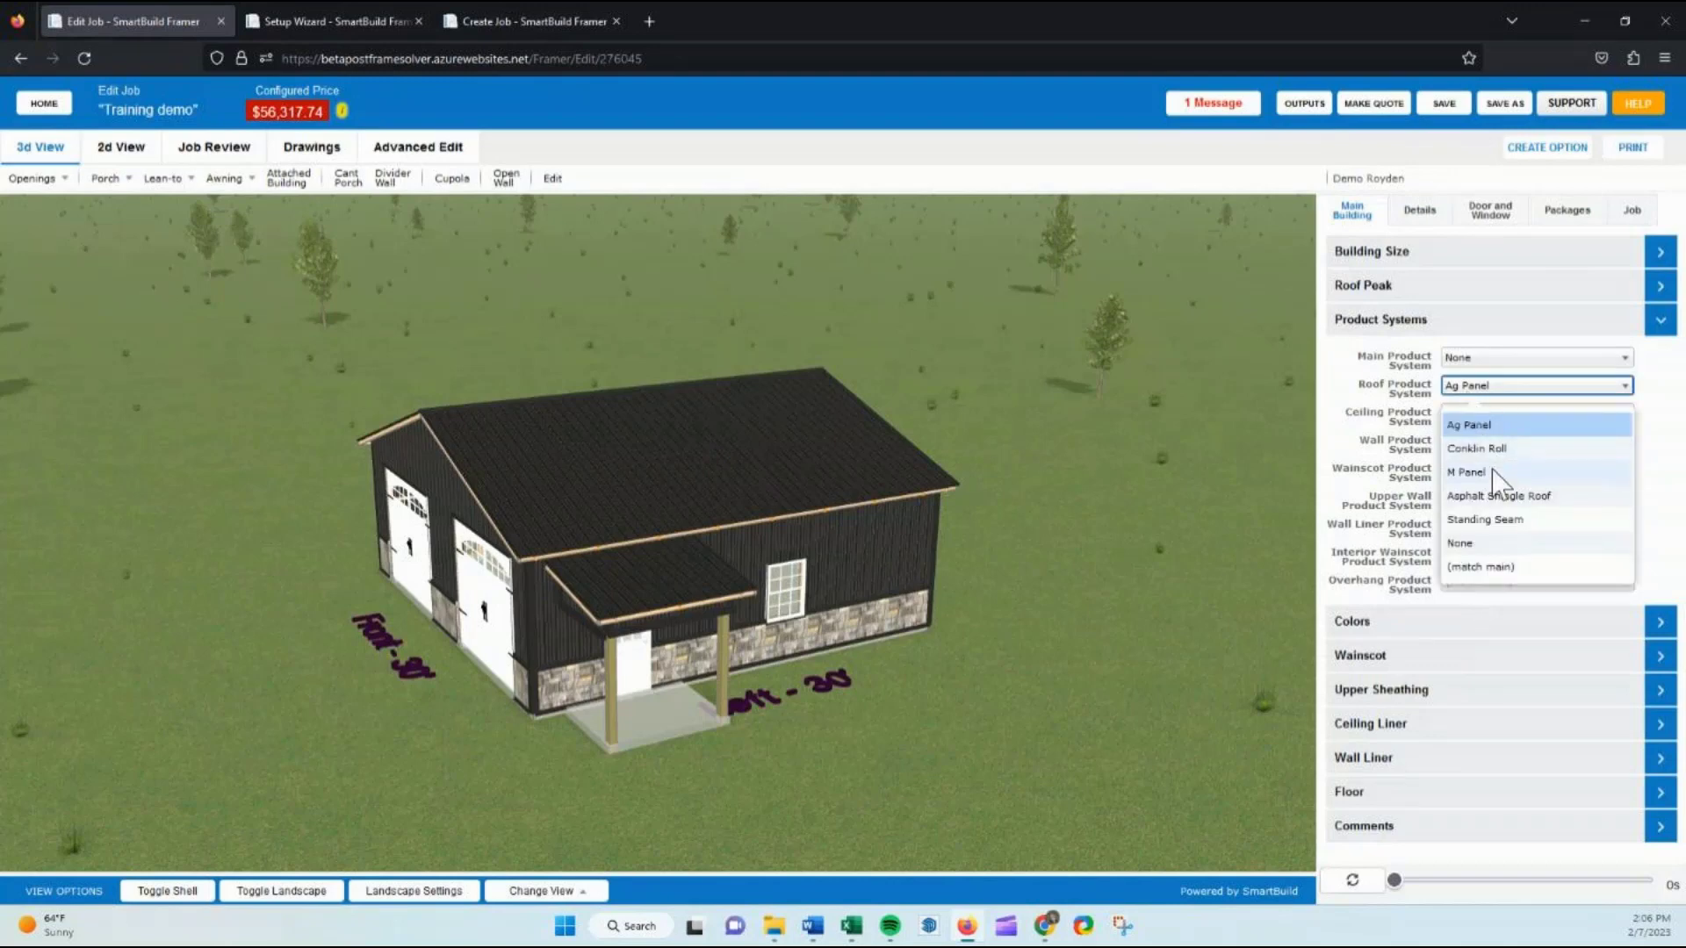
{"action": "left_click", "coordinate": [1487, 521]}
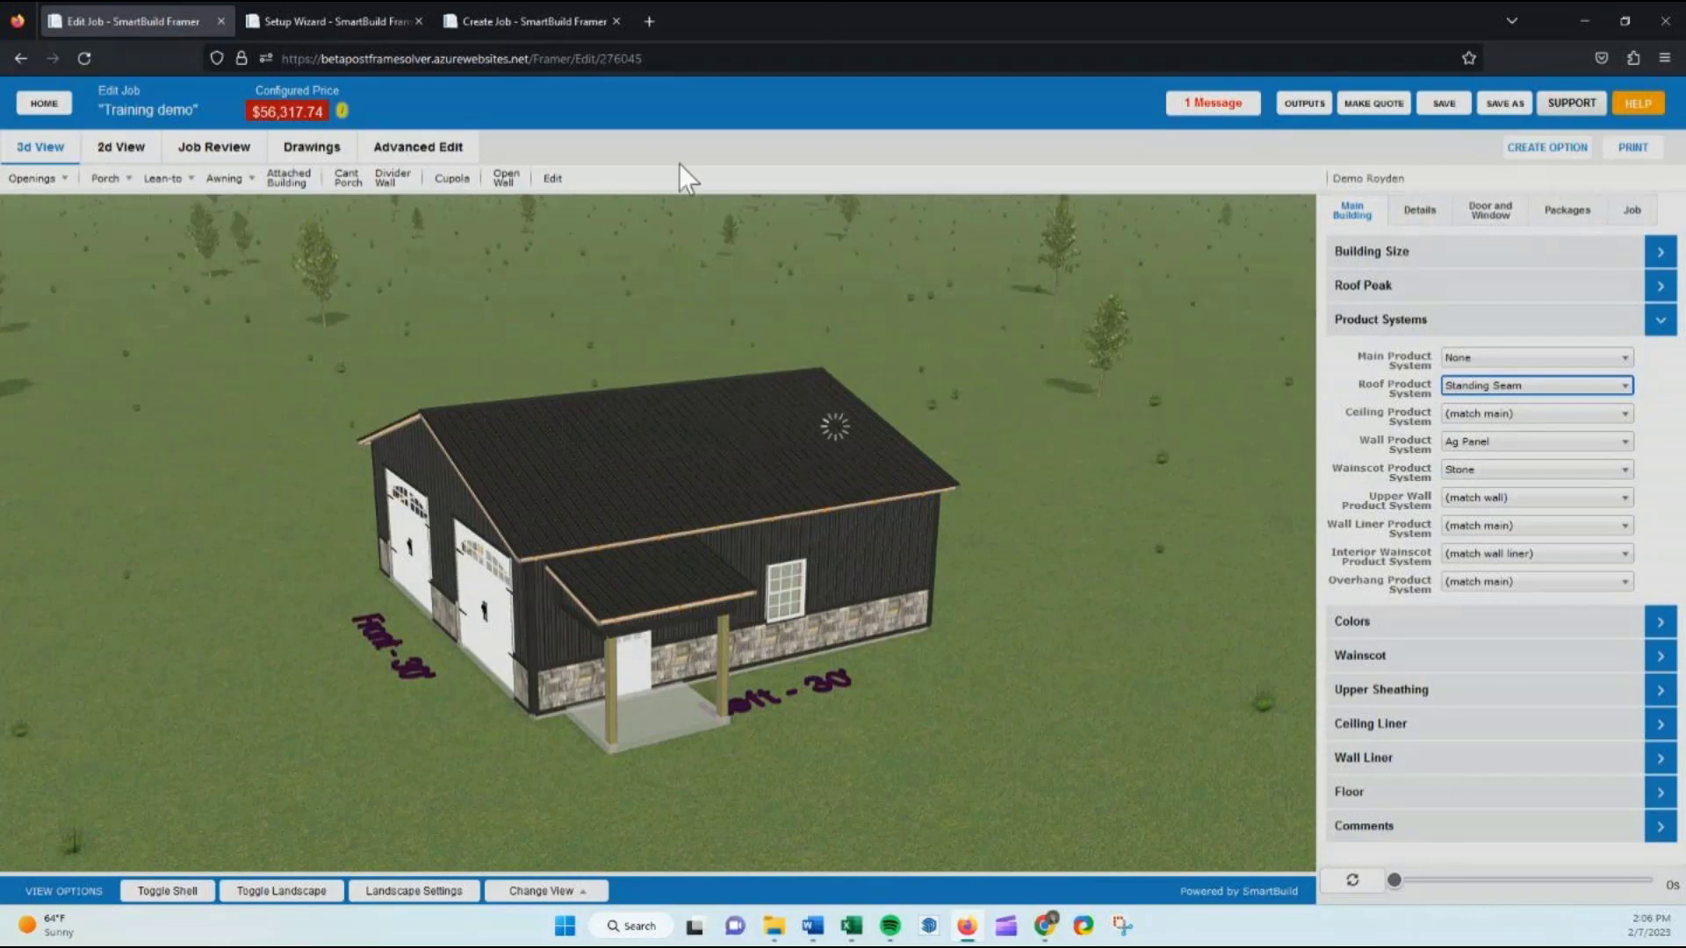
Return to the Assemblies Test Setup Wizard, stay on the page, and save all sheathing assembly changes
{"action": "left_click", "coordinate": [350, 24]}
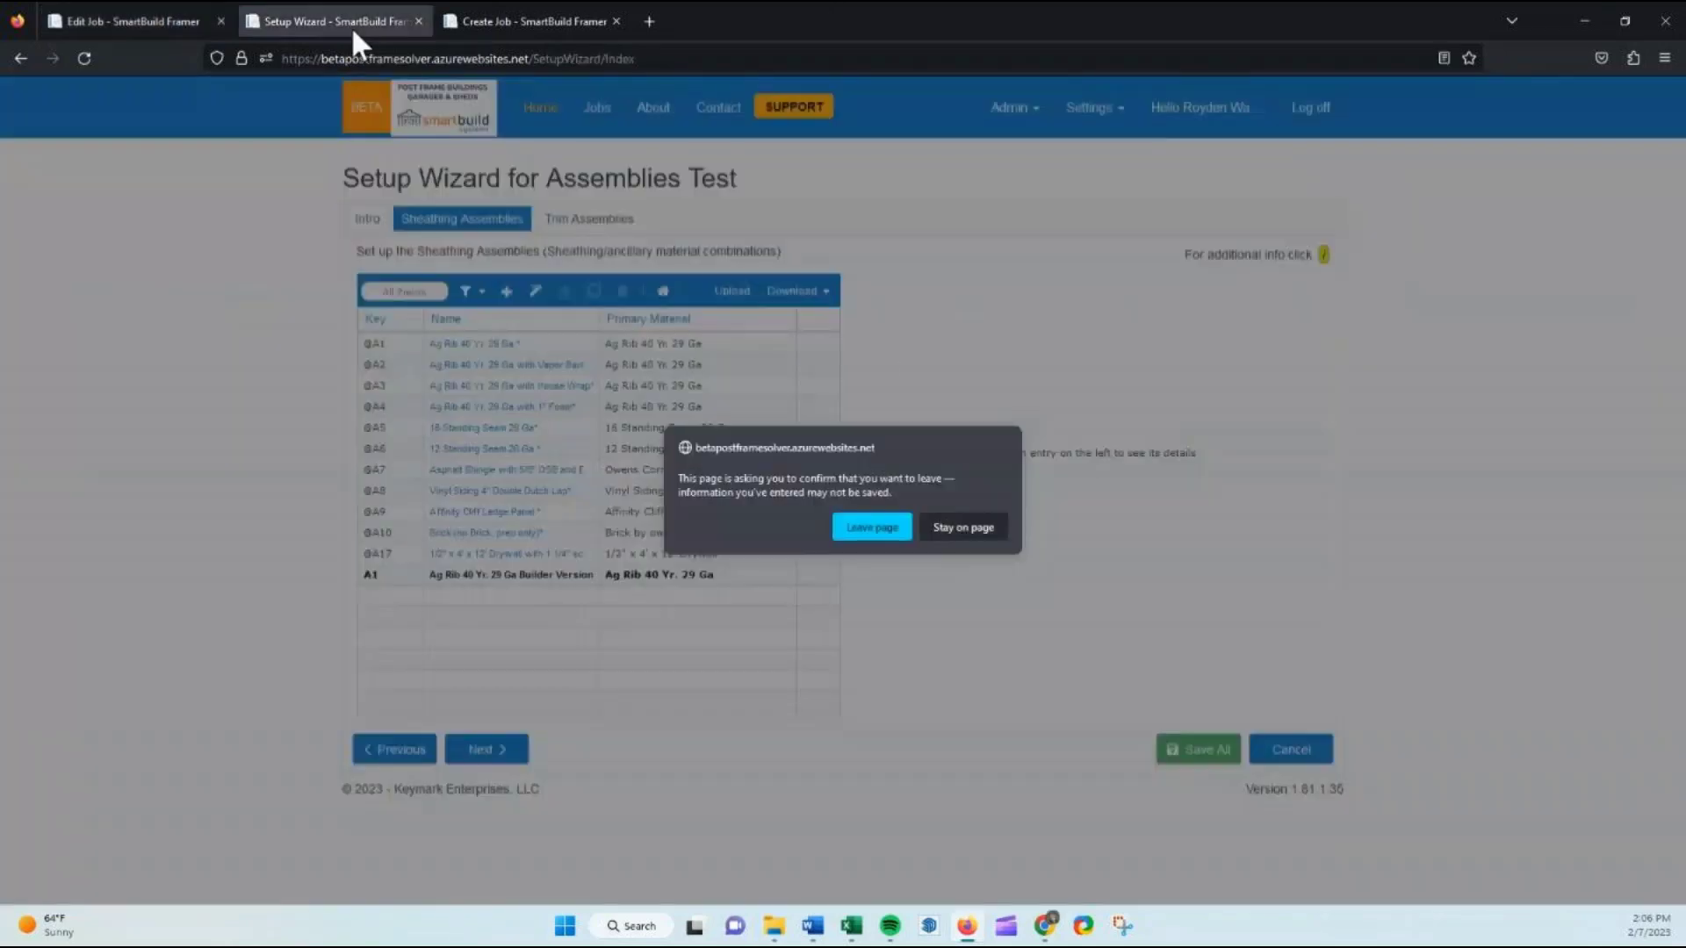
{"action": "left_click", "coordinate": [975, 527]}
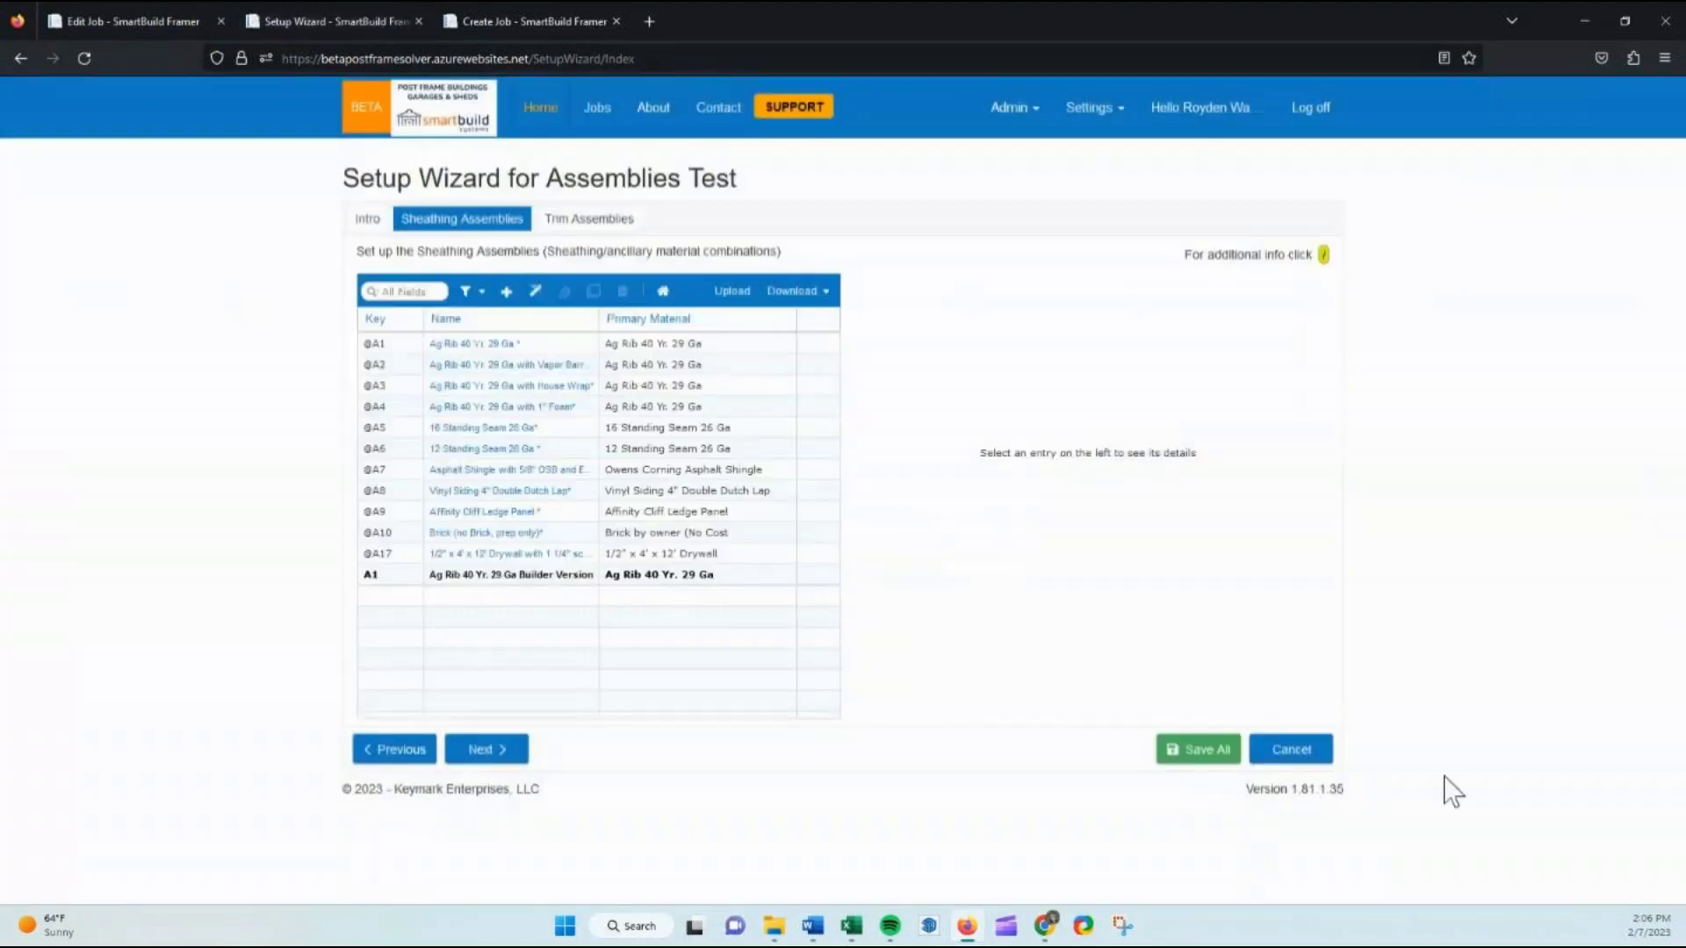
{"action": "left_click", "coordinate": [1178, 755]}
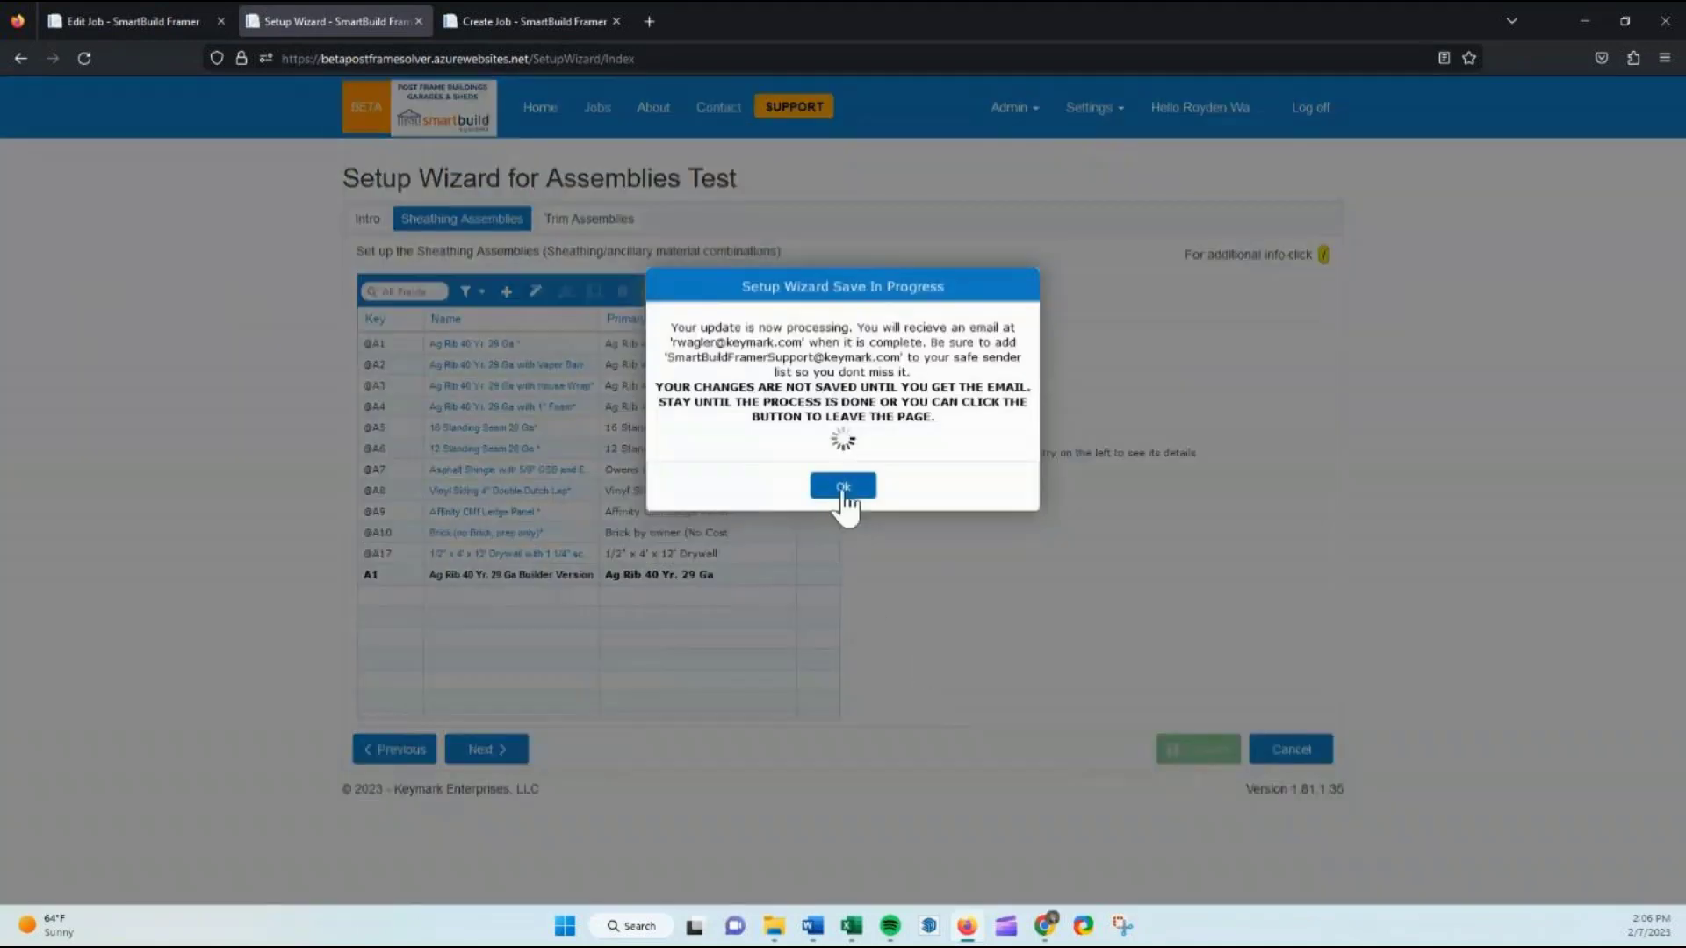
{"action": "left_click", "coordinate": [843, 485]}
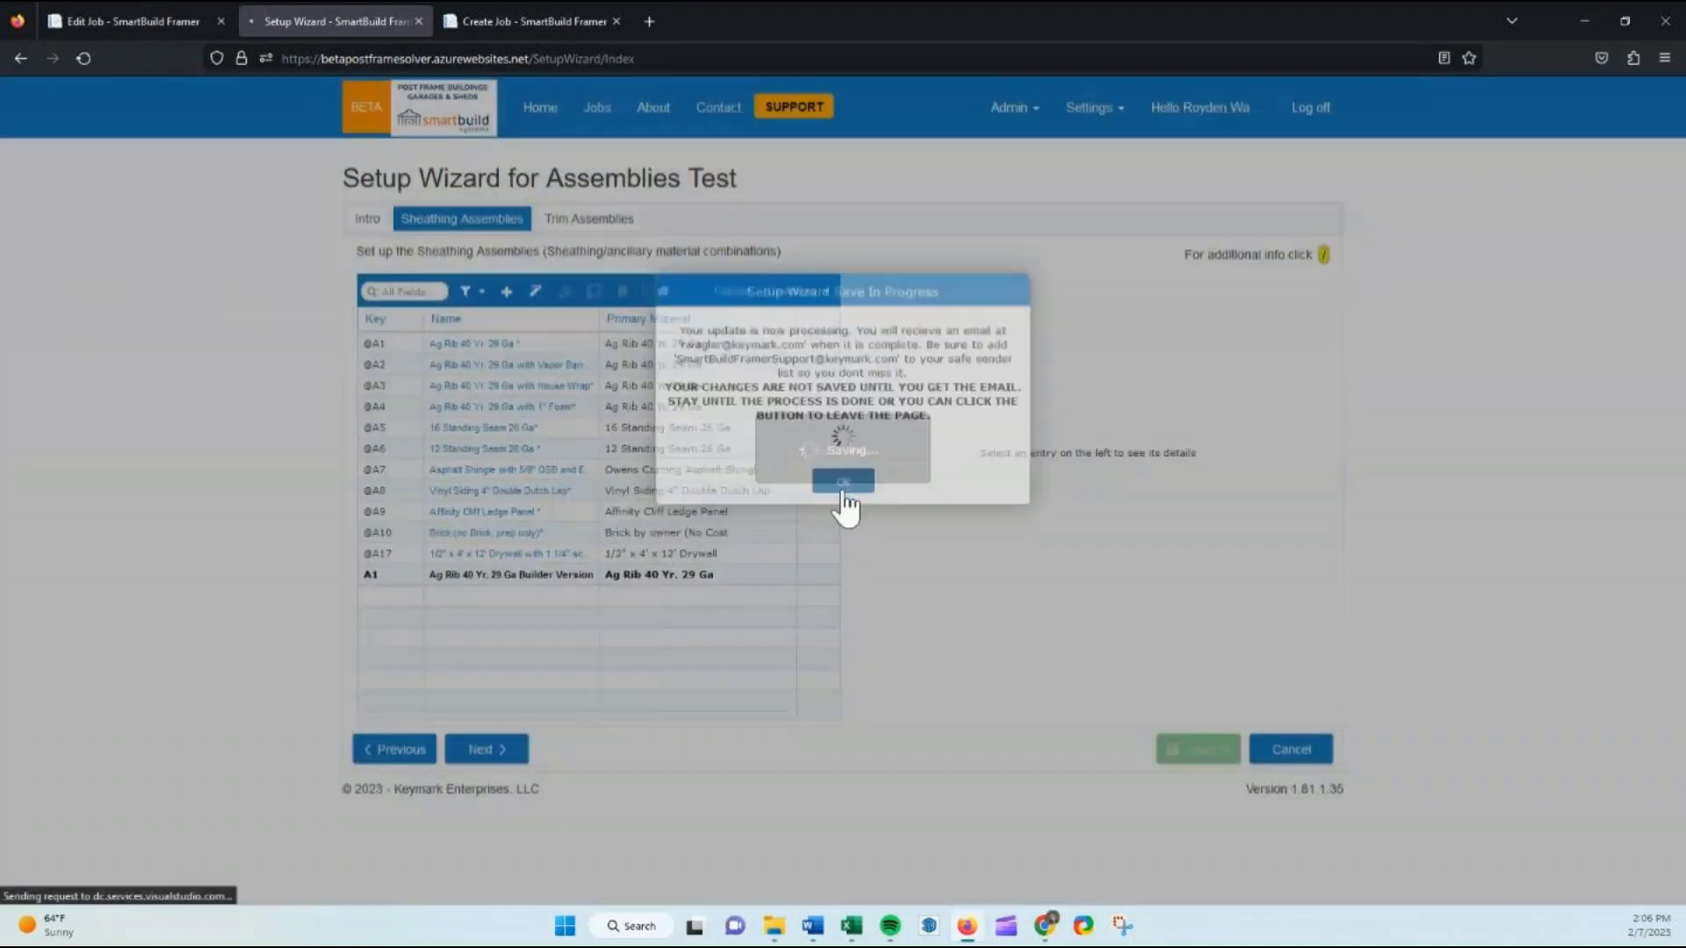
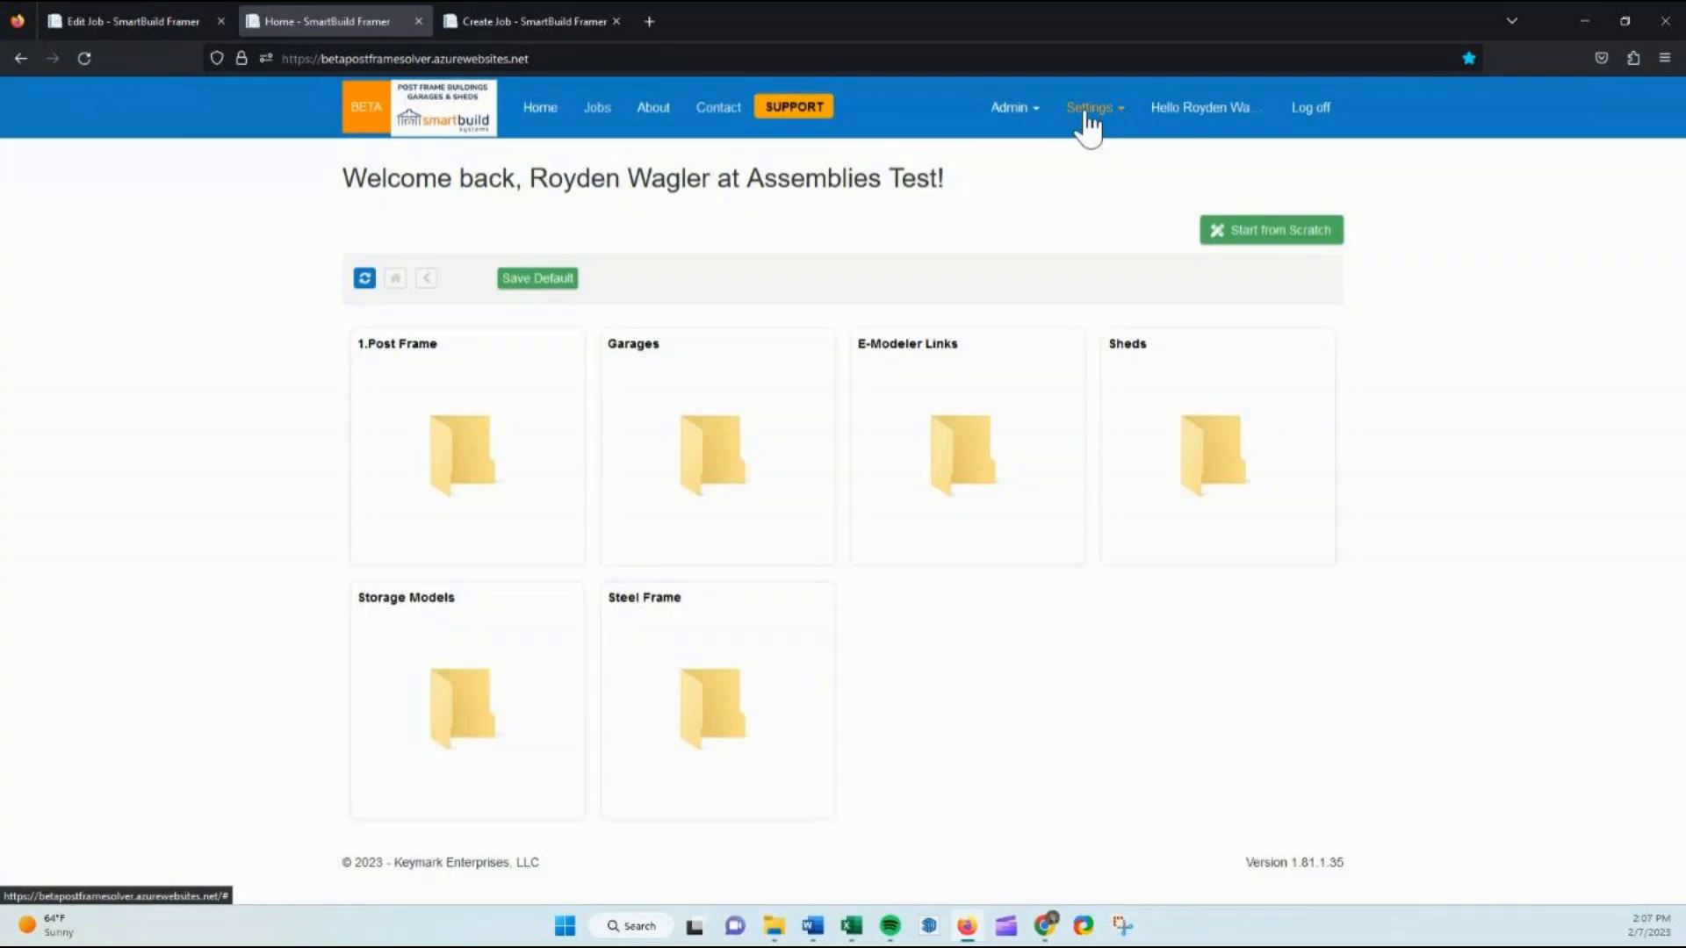
{"action": "left_click", "coordinate": [1087, 116]}
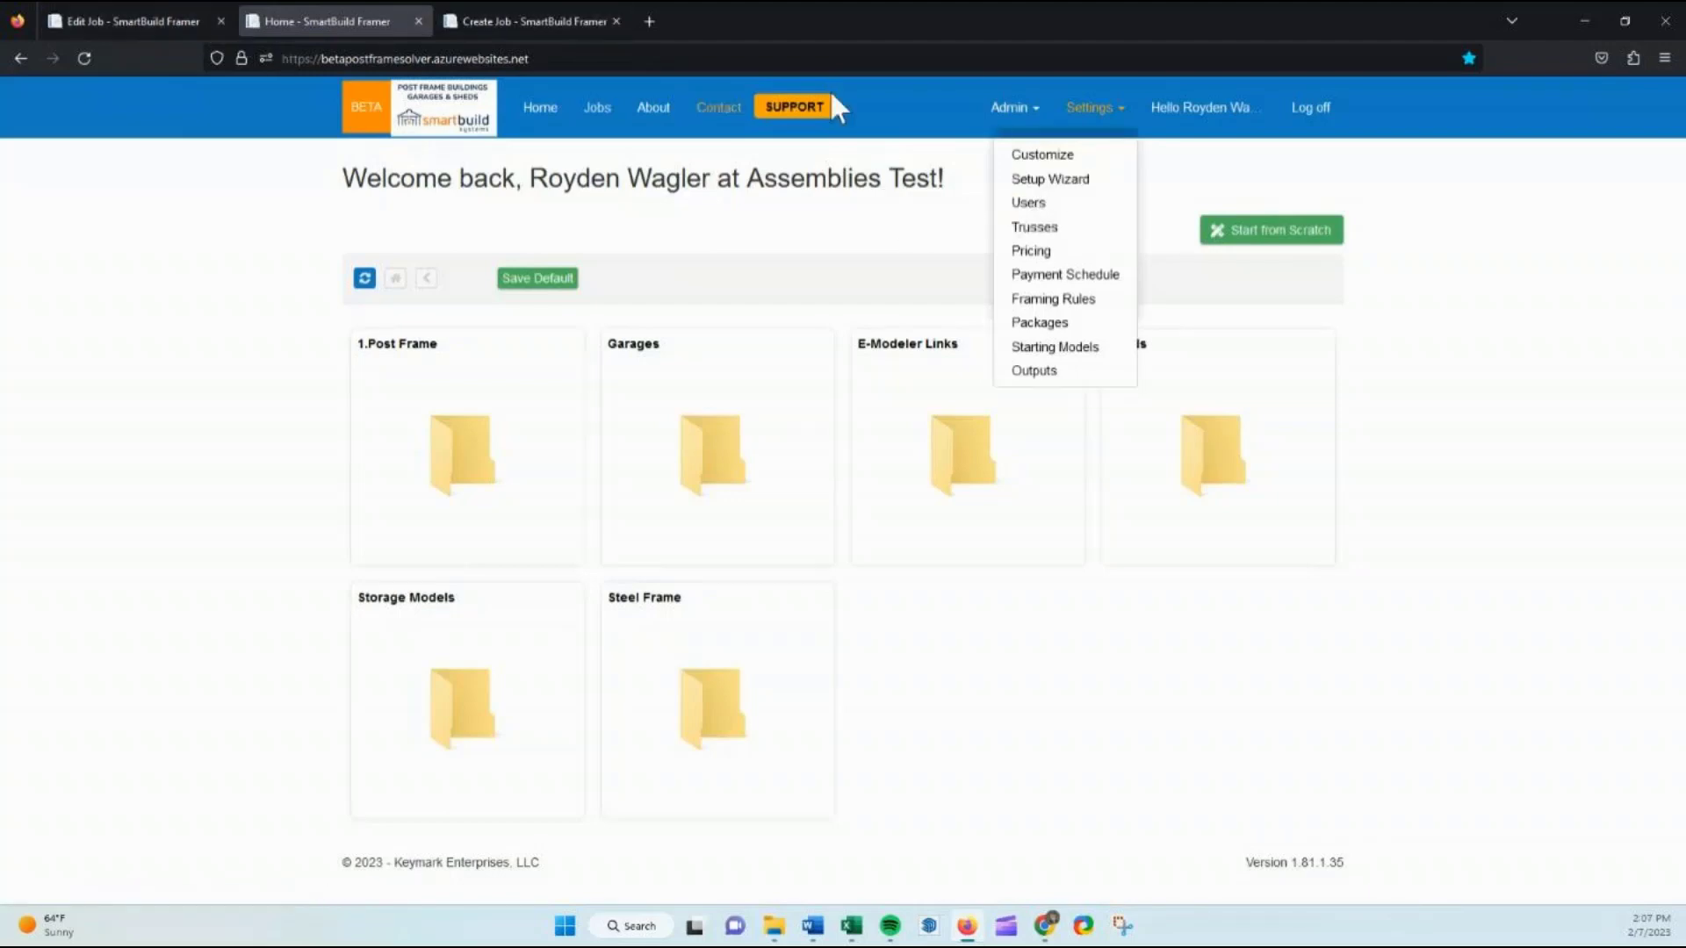
{"action": "left_click", "coordinate": [1041, 180]}
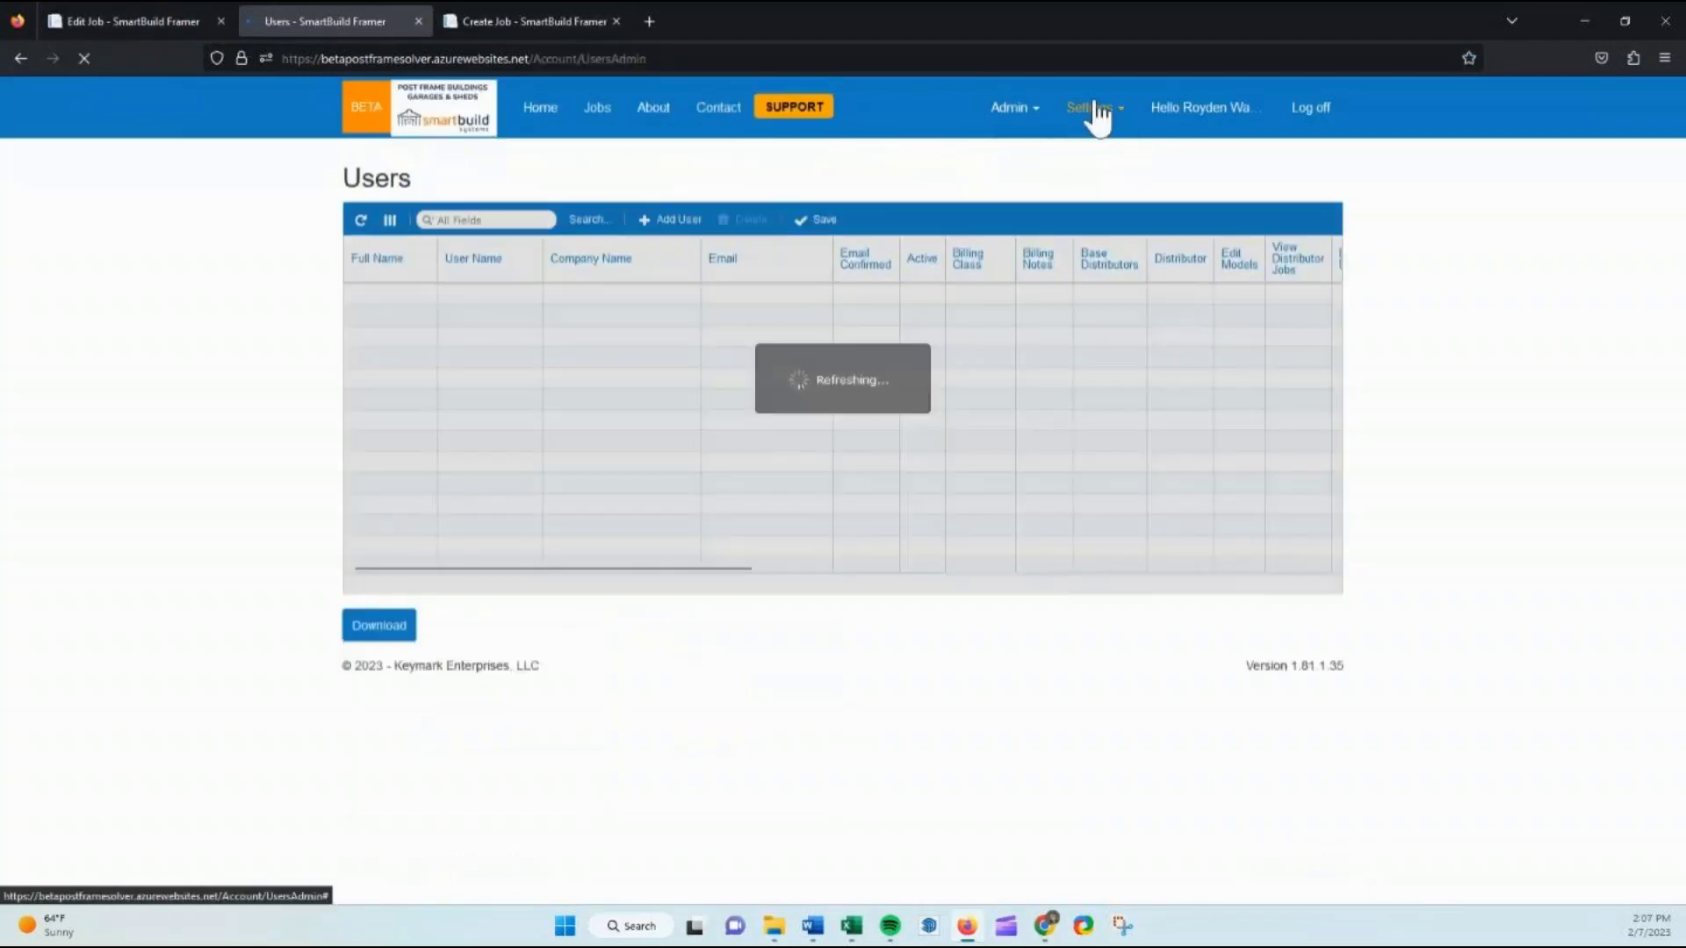
{"action": "left_click", "coordinate": [1092, 107]}
{"action": "left_click", "coordinate": [1056, 182]}
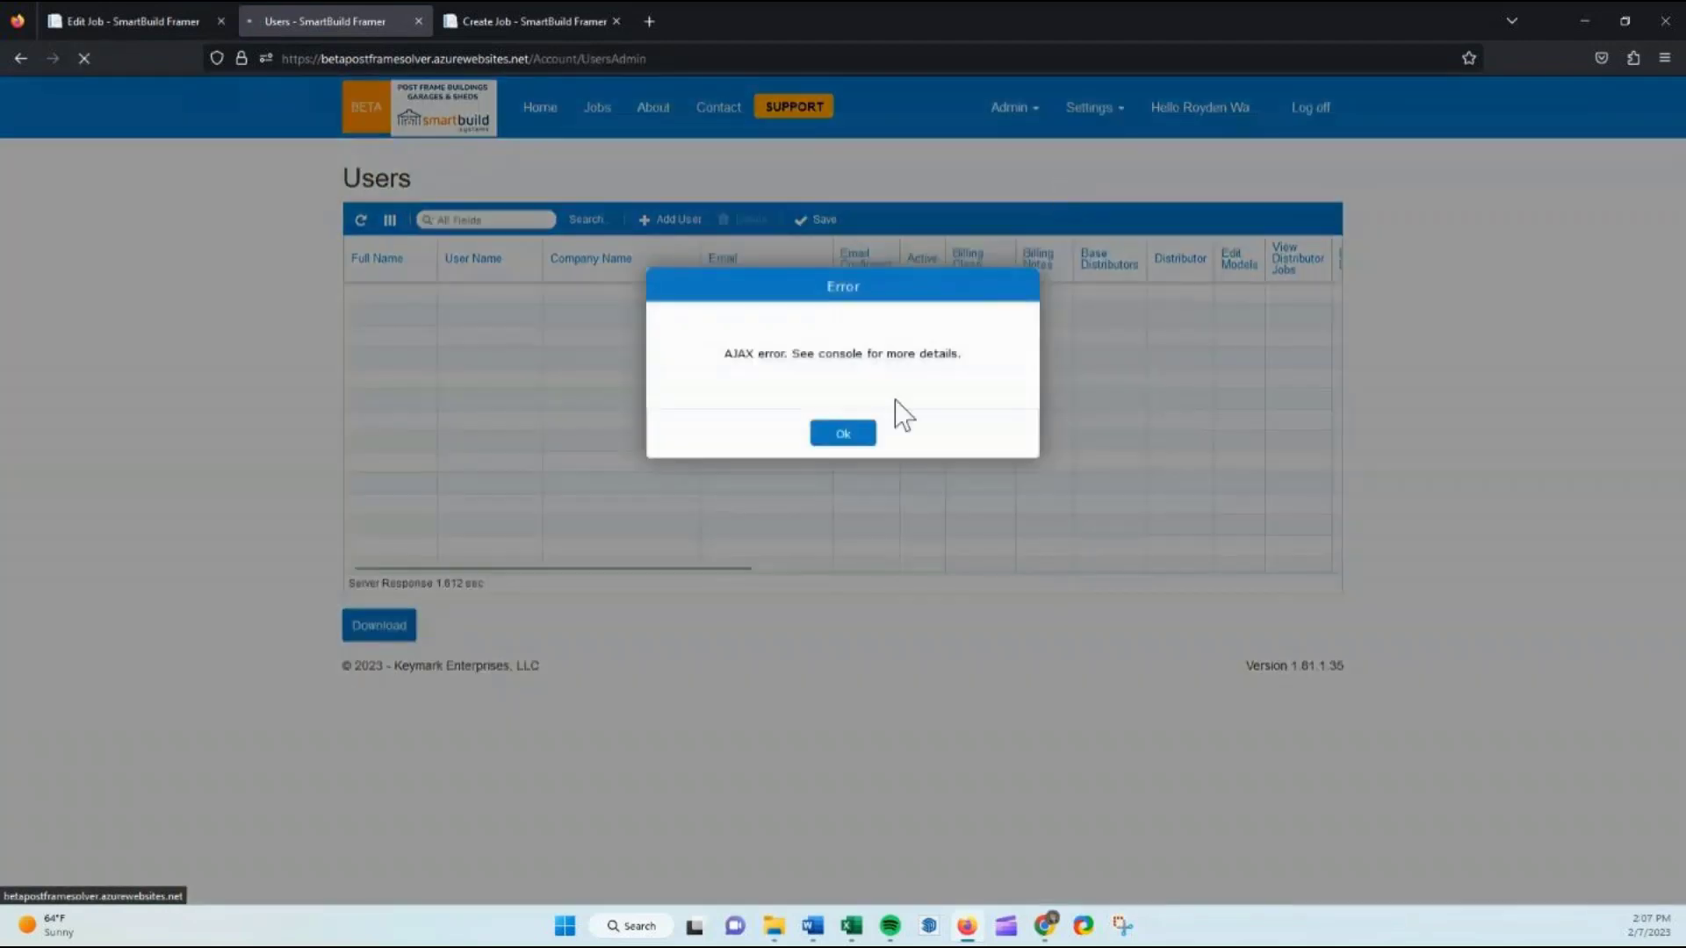
{"action": "left_click", "coordinate": [862, 432]}
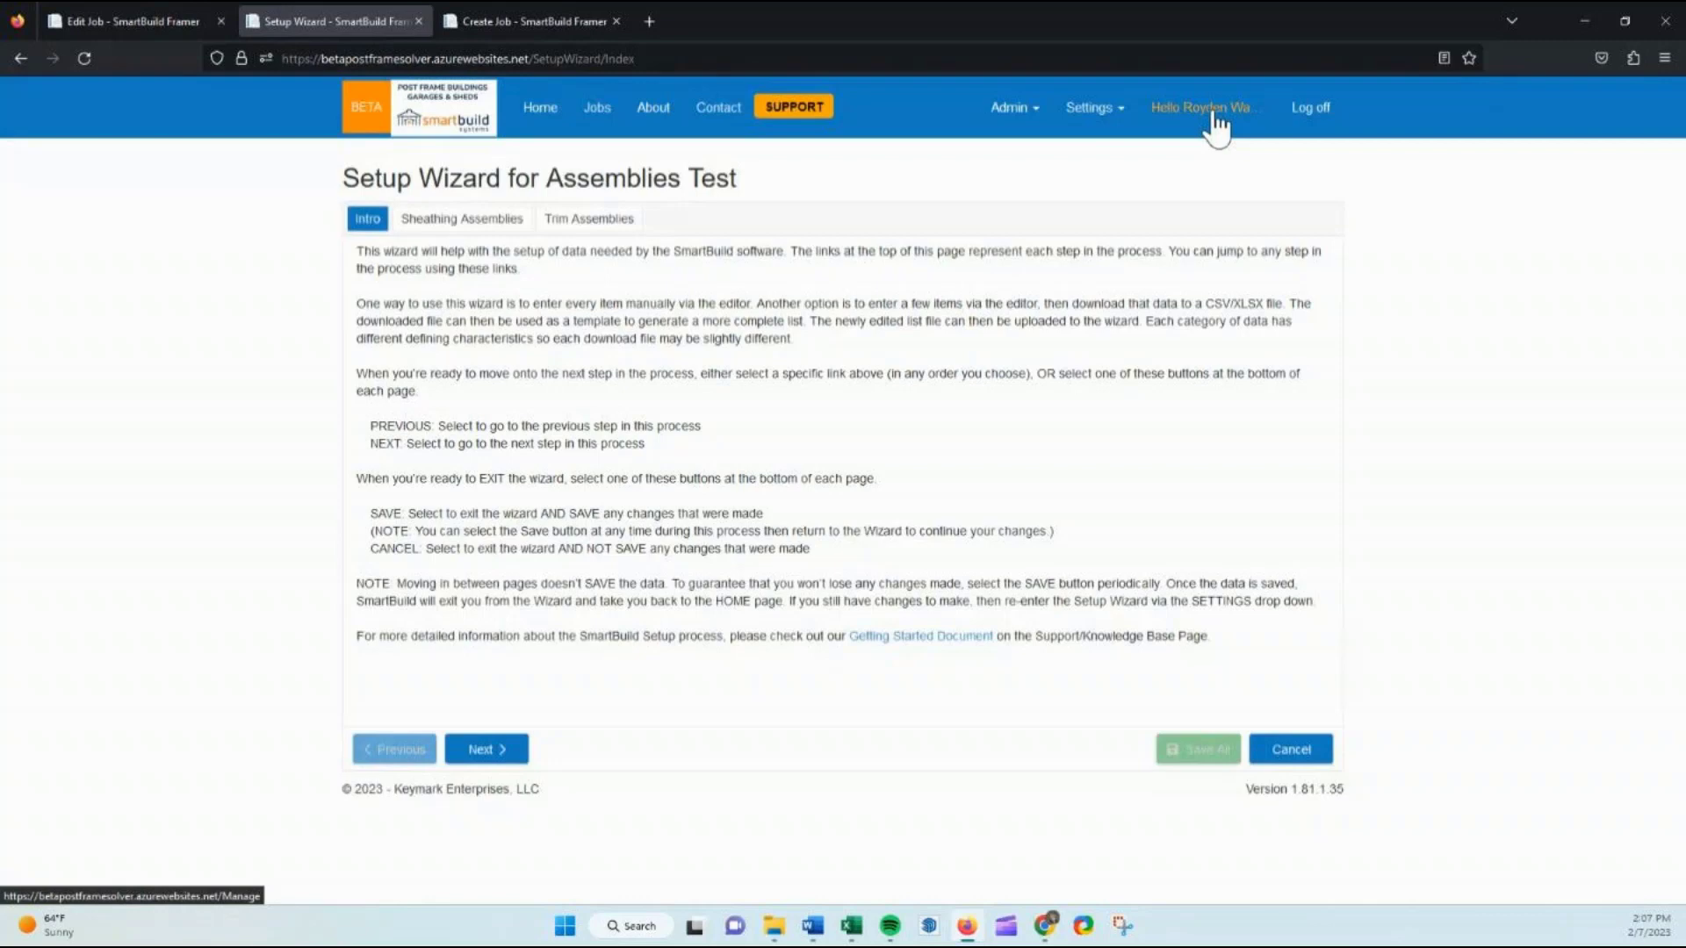
Change the account's distributor to Demo Royden in the account settings and save the changes
{"action": "left_click", "coordinate": [1213, 114]}
{"action": "left_click", "coordinate": [677, 556]}
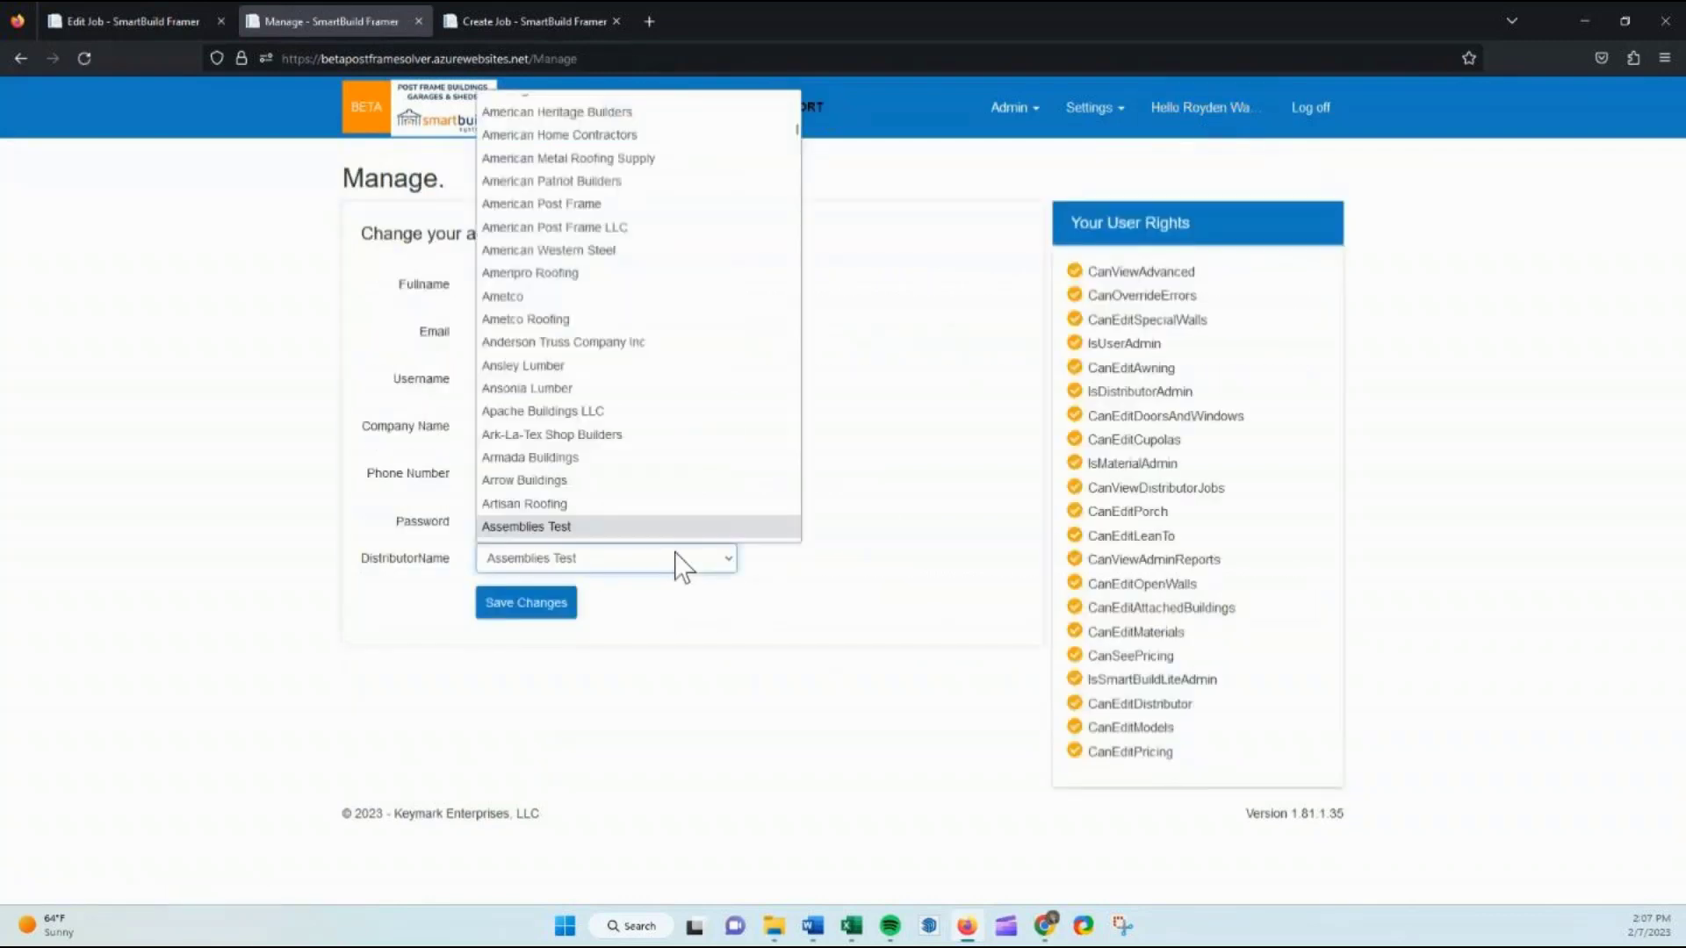
{"action": "key", "text": "Down"}
{"action": "key", "text": "Down"}
{"action": "key", "text": "Down"}
{"action": "key", "text": "Down"}
{"action": "key", "text": "Down"}
{"action": "key", "text": "Down"}
{"action": "key", "text": "Down"}
{"action": "key", "text": "Down"}
{"action": "key", "text": "Down"}
{"action": "key", "text": "Down"}
{"action": "key", "text": "Down"}
{"action": "key", "text": "Down"}
{"action": "key", "text": "Down"}
{"action": "key", "text": "Down"}
{"action": "key", "text": "Down"}
{"action": "key", "text": "Down"}
{"action": "key", "text": "Down"}
{"action": "key", "text": "Down"}
{"action": "key", "text": "Down"}
{"action": "key", "text": "Down"}
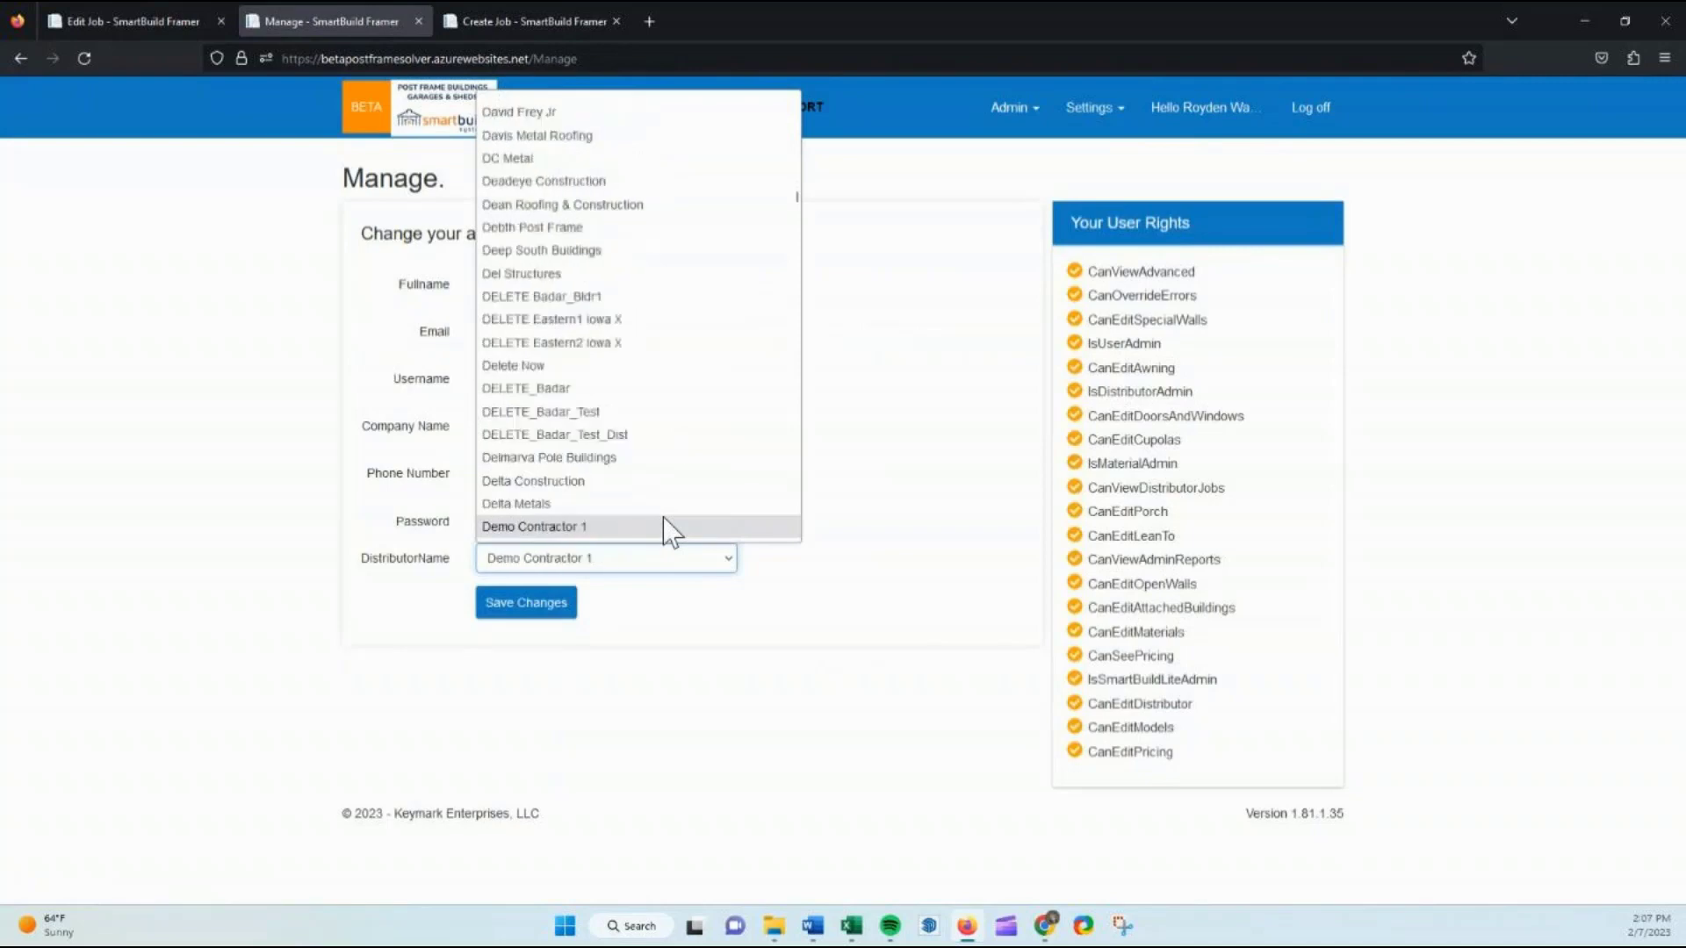
{"action": "scroll", "coordinate": [668, 528], "scroll_direction": "down", "scroll_amount": 4}
{"action": "left_click", "coordinate": [530, 298]}
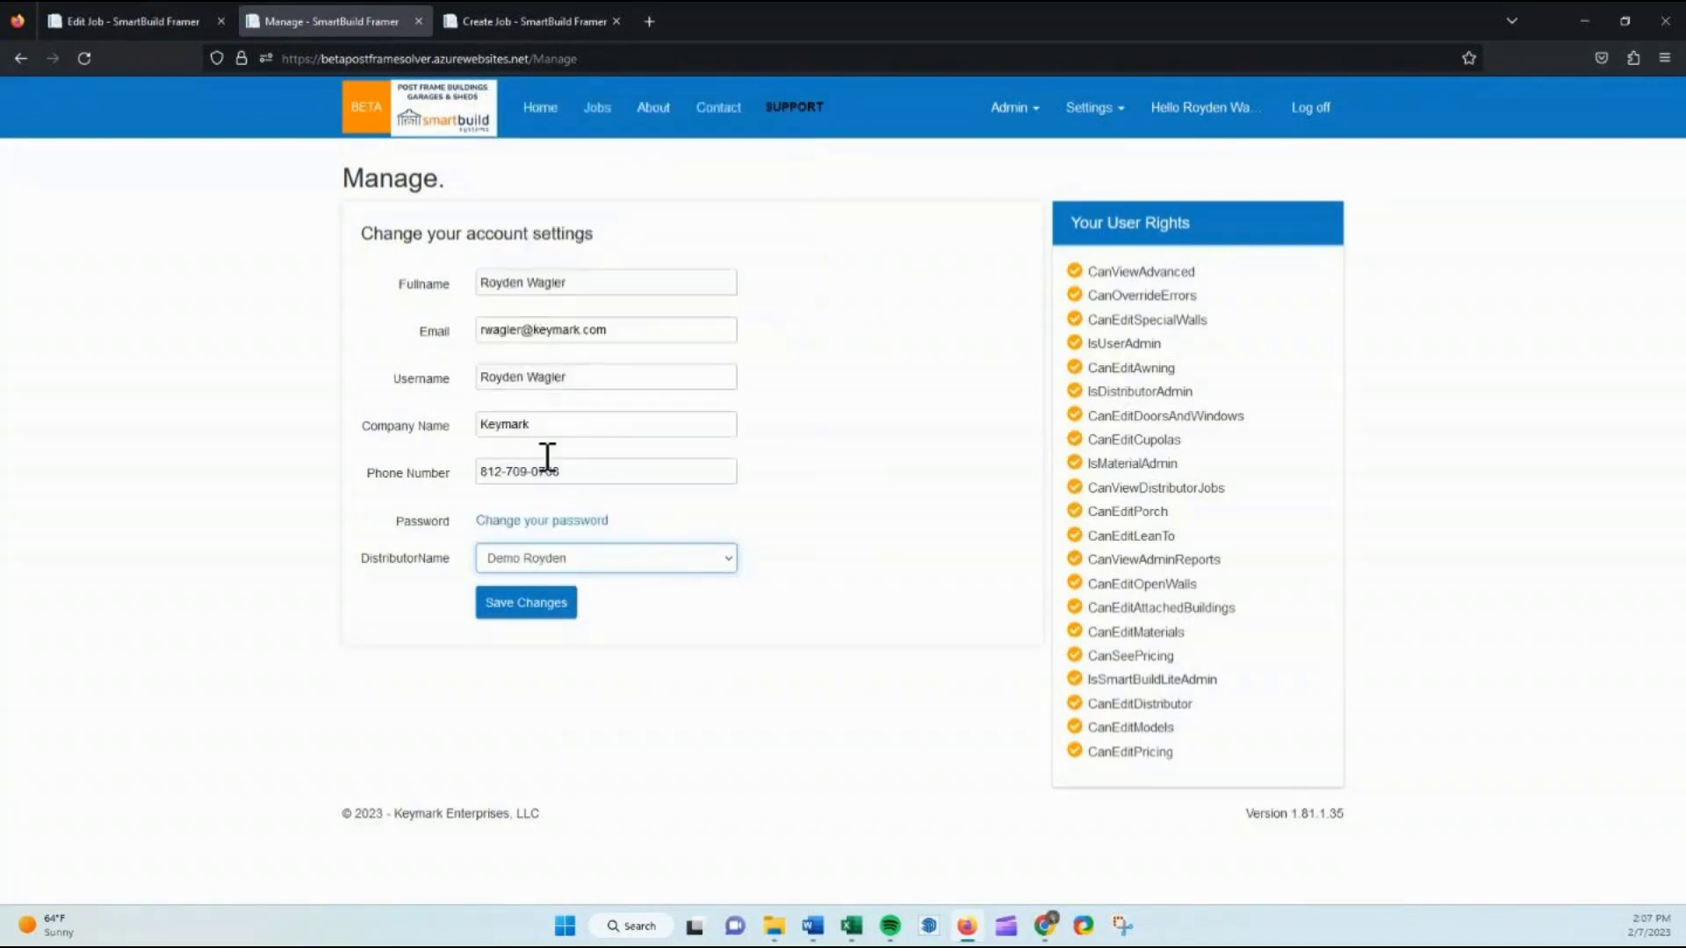
{"action": "left_click", "coordinate": [527, 612]}
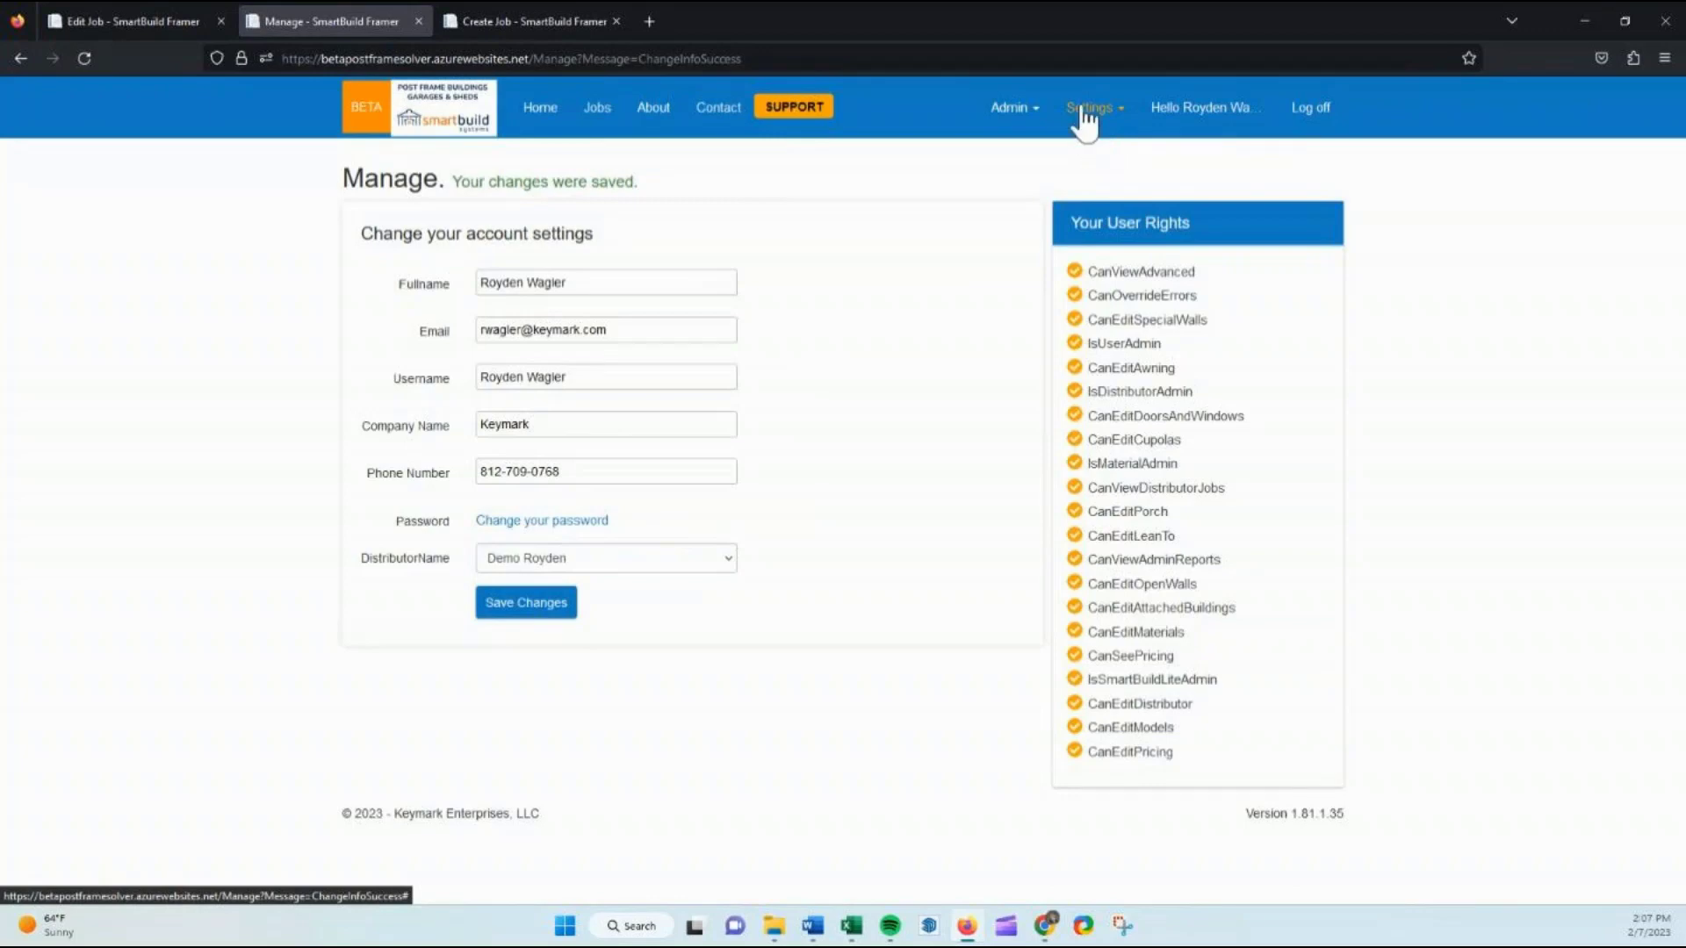
{"action": "left_click", "coordinate": [541, 616]}
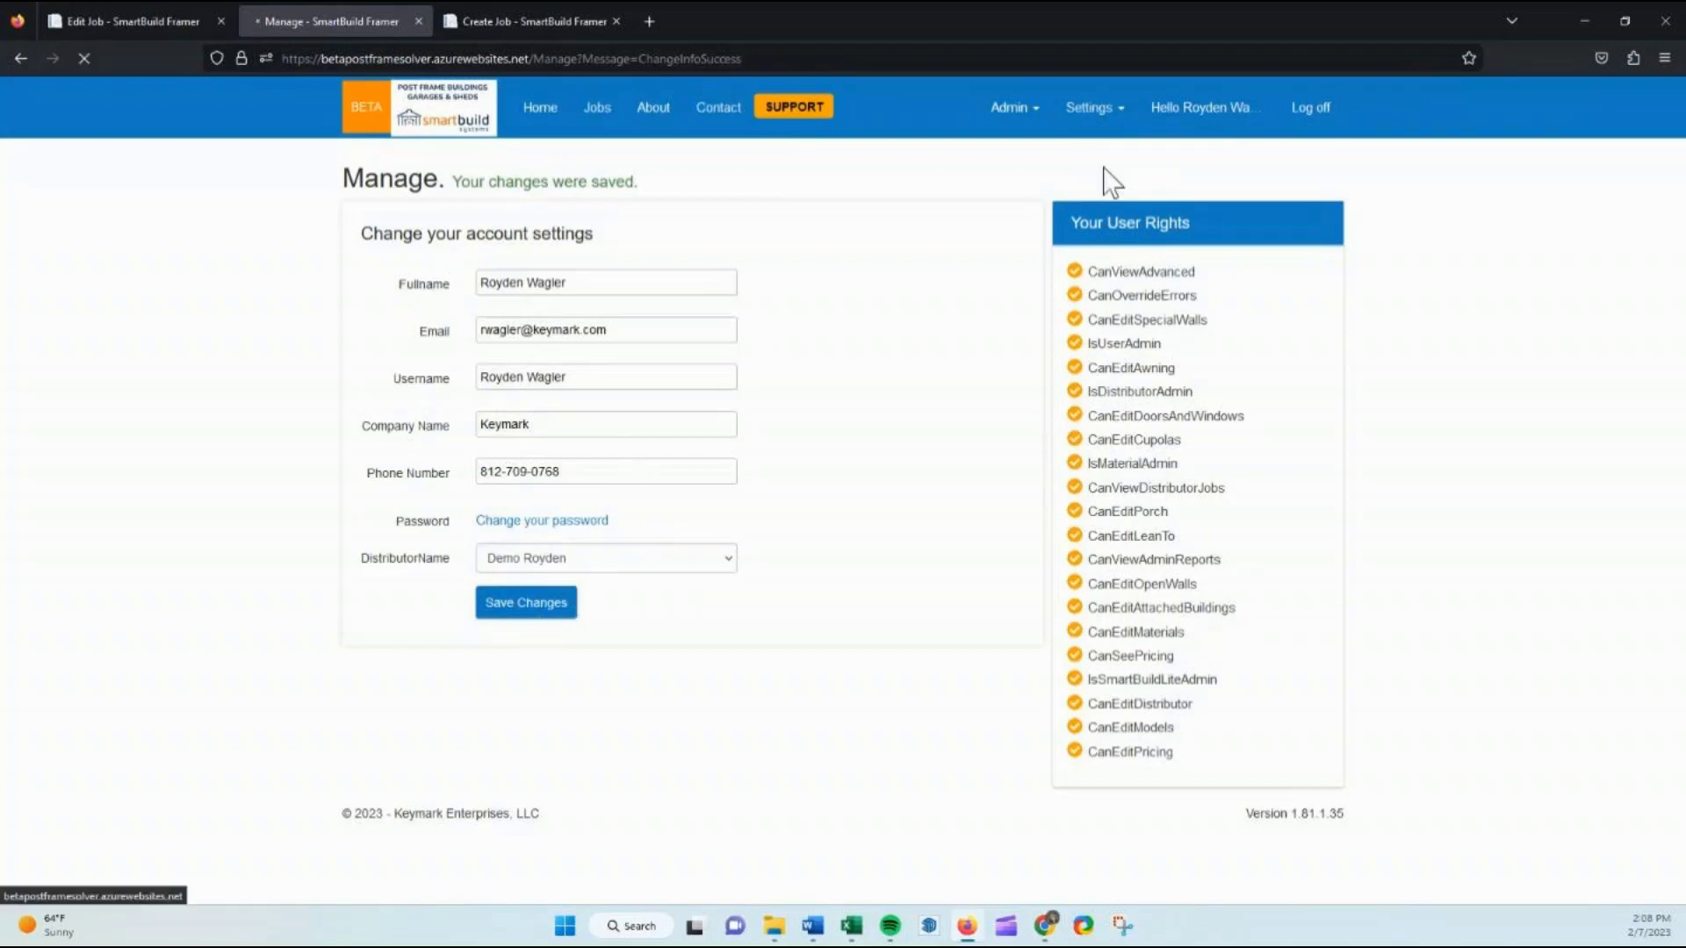
Open the Setup Wizard's trim materials and examine the systems, usages and pricing of Vinyl Inside Corner without changing it
{"action": "left_click", "coordinate": [1076, 122]}
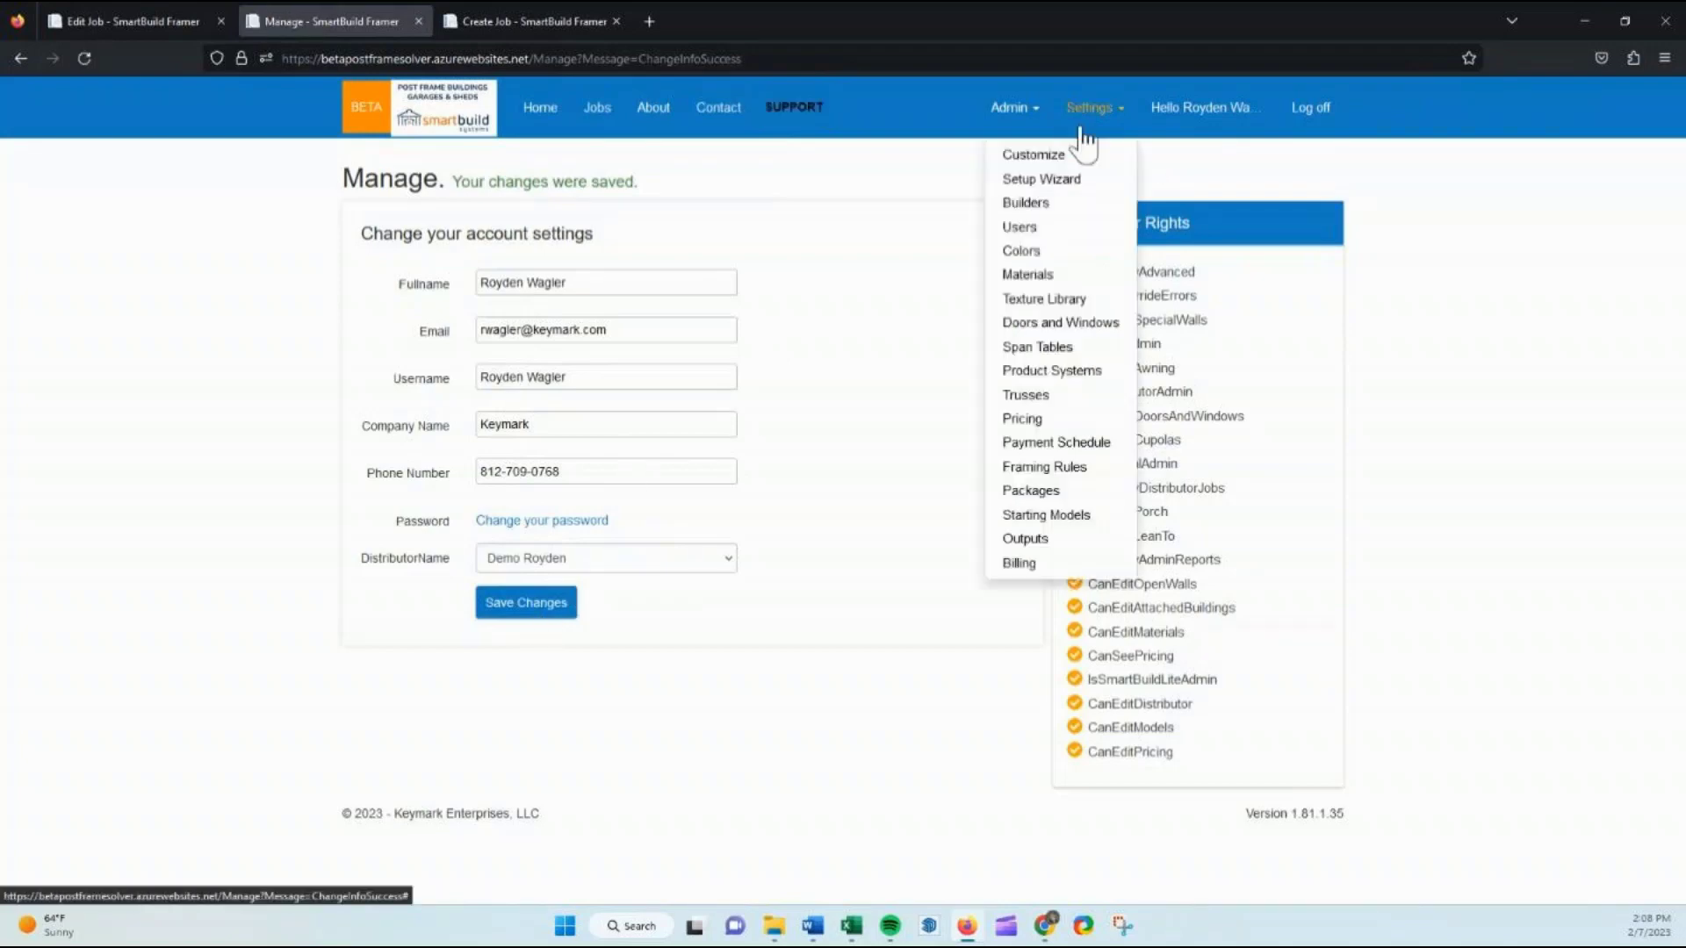
{"action": "left_click", "coordinate": [1054, 179]}
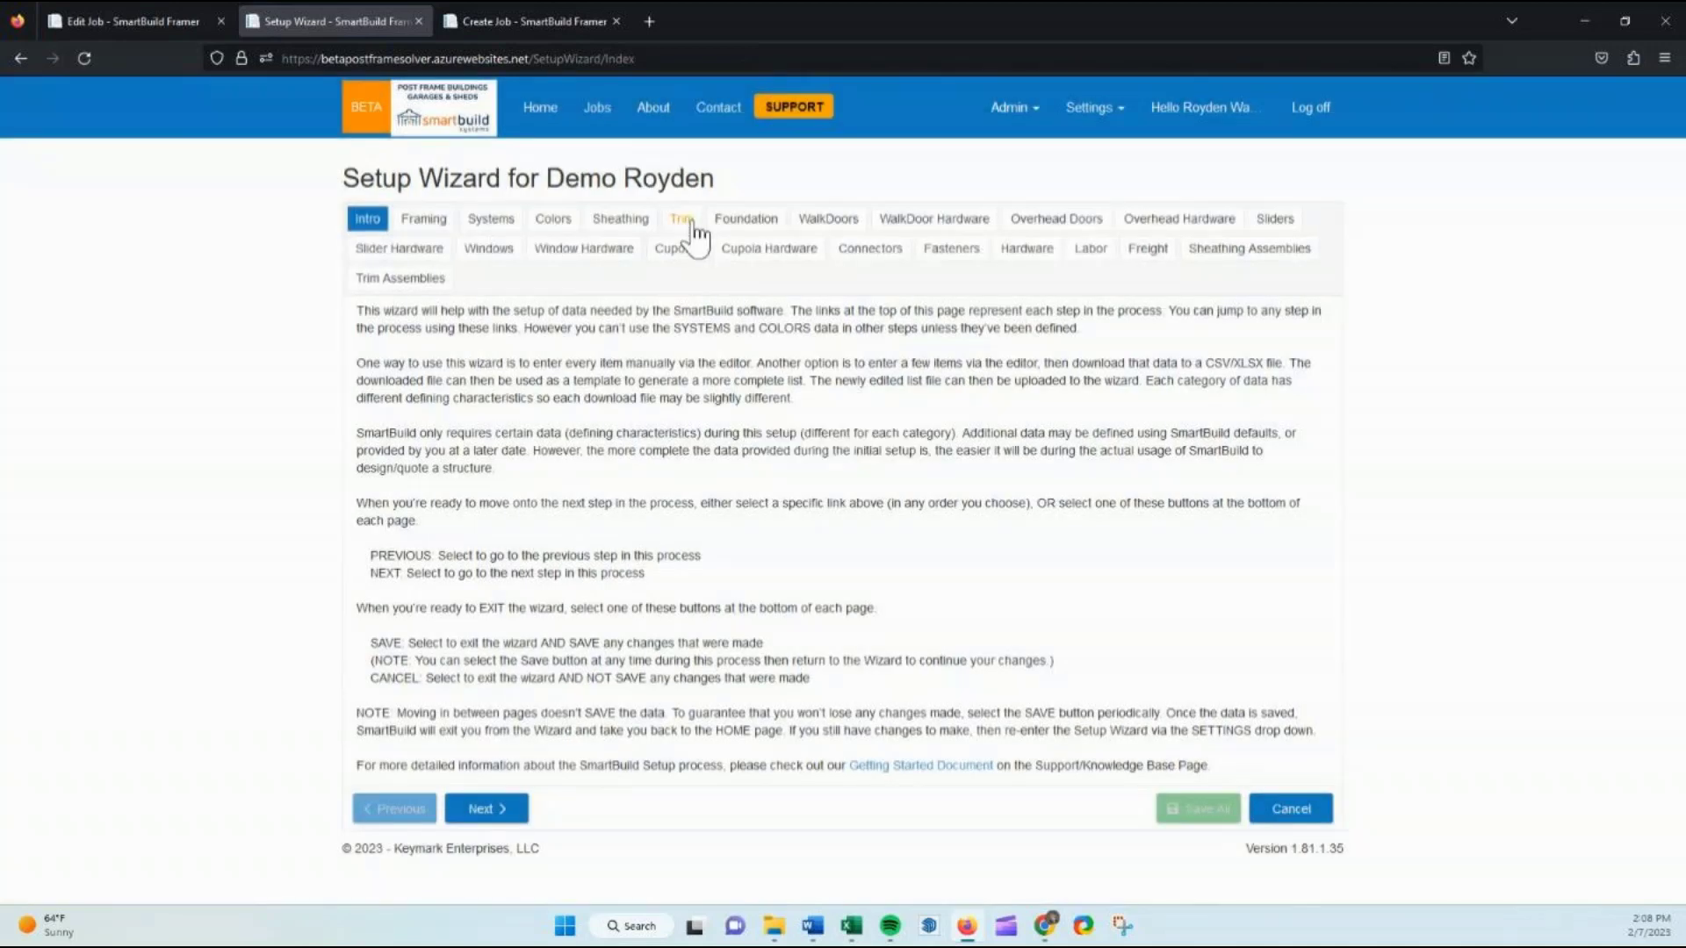
{"action": "left_click", "coordinate": [682, 221]}
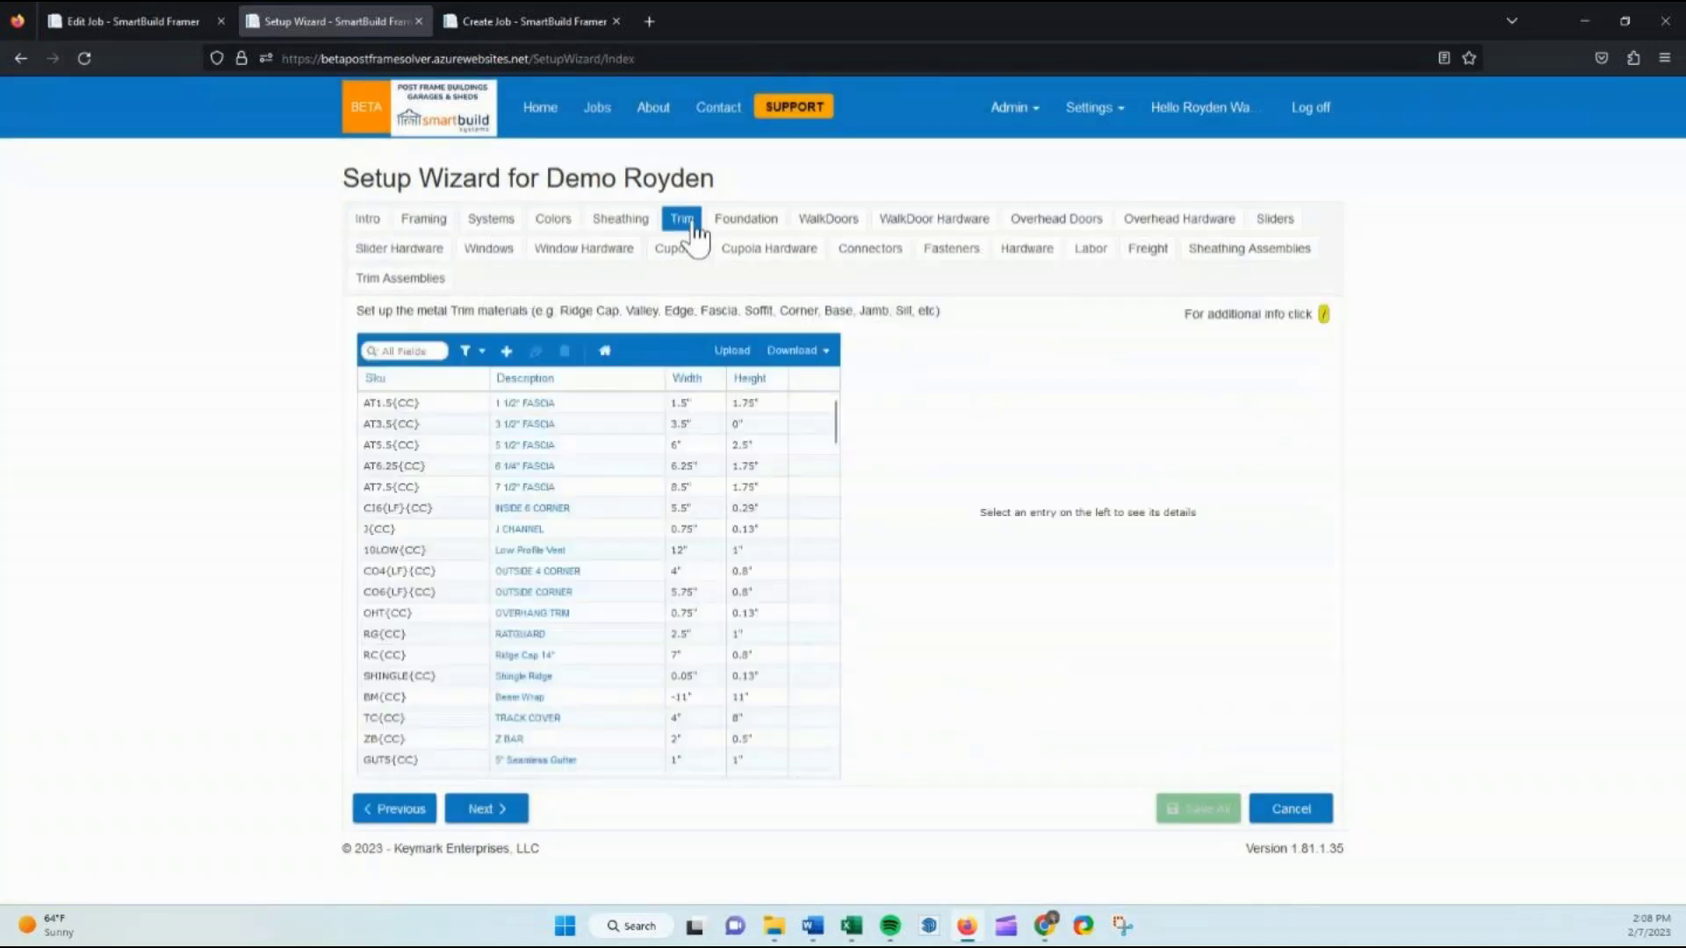
{"action": "scroll", "coordinate": [619, 583], "scroll_direction": "down", "scroll_amount": 3}
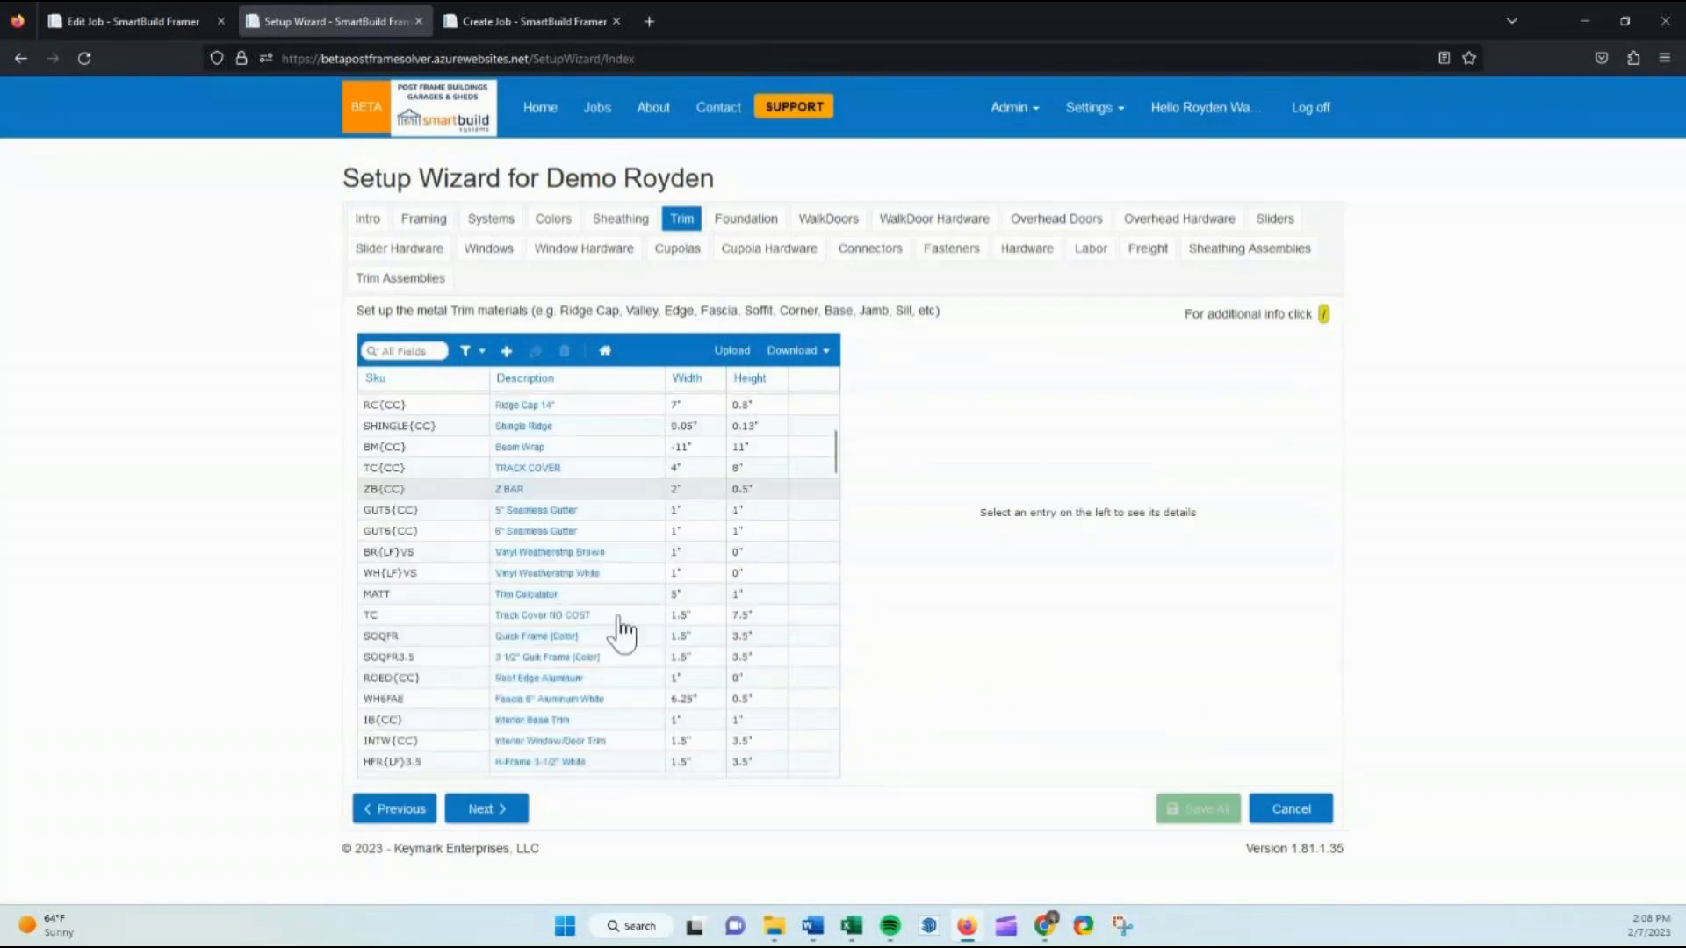
{"action": "scroll", "coordinate": [621, 614], "scroll_direction": "down", "scroll_amount": 5}
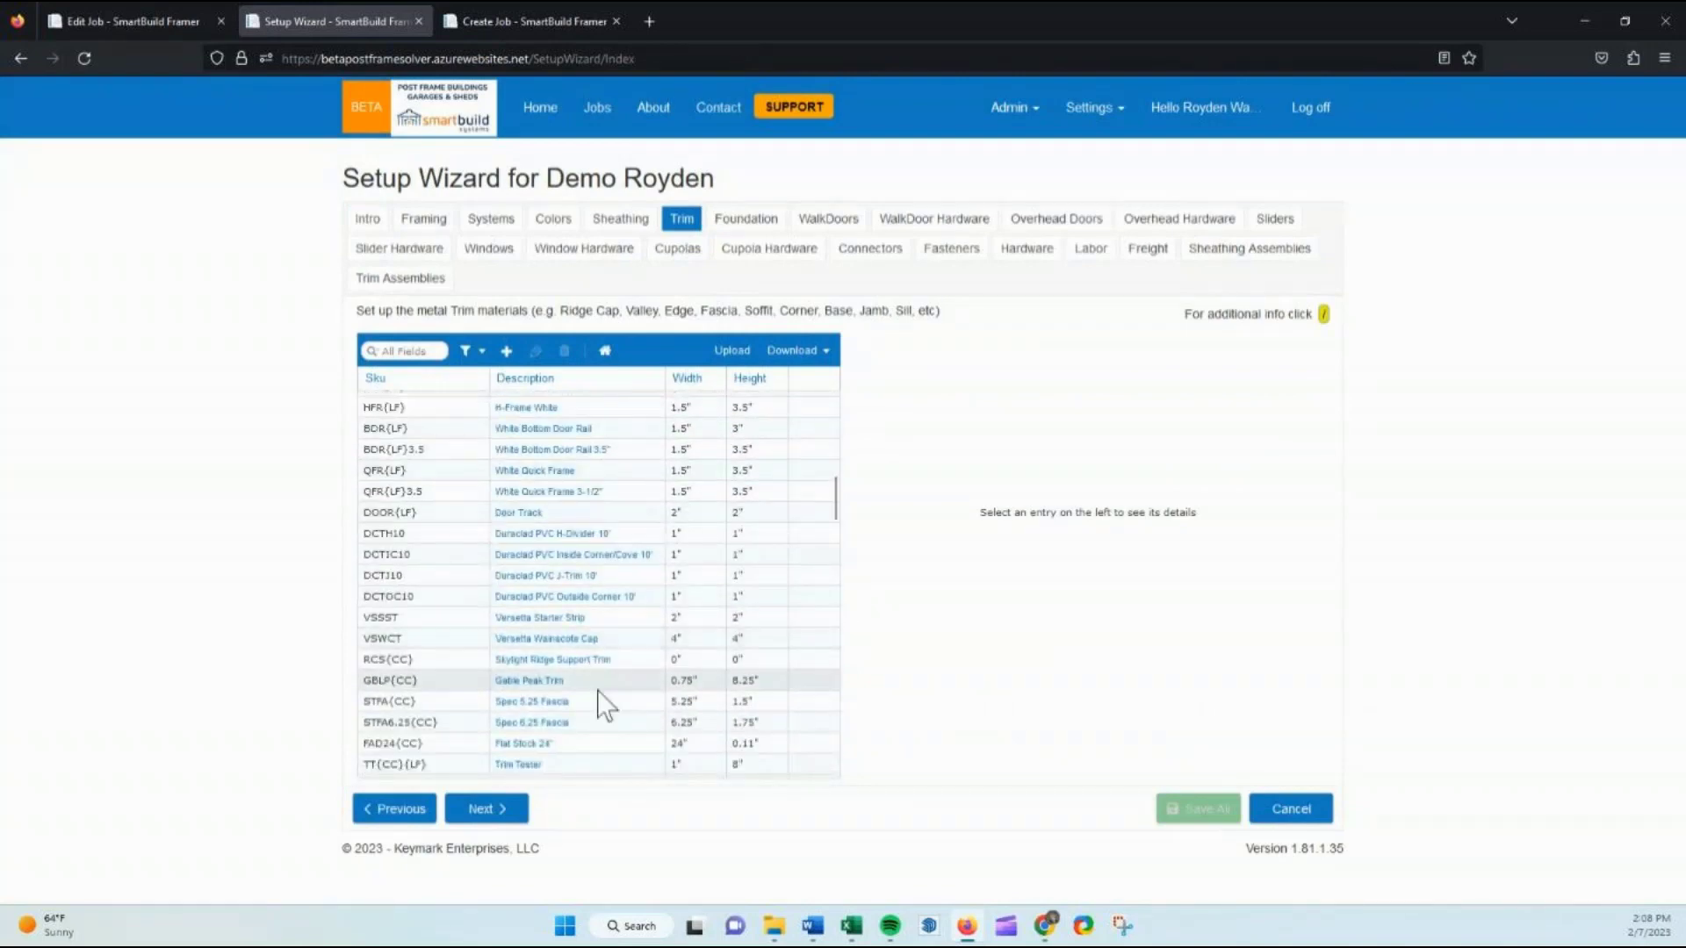
{"action": "scroll", "coordinate": [594, 513], "scroll_direction": "down", "scroll_amount": 2}
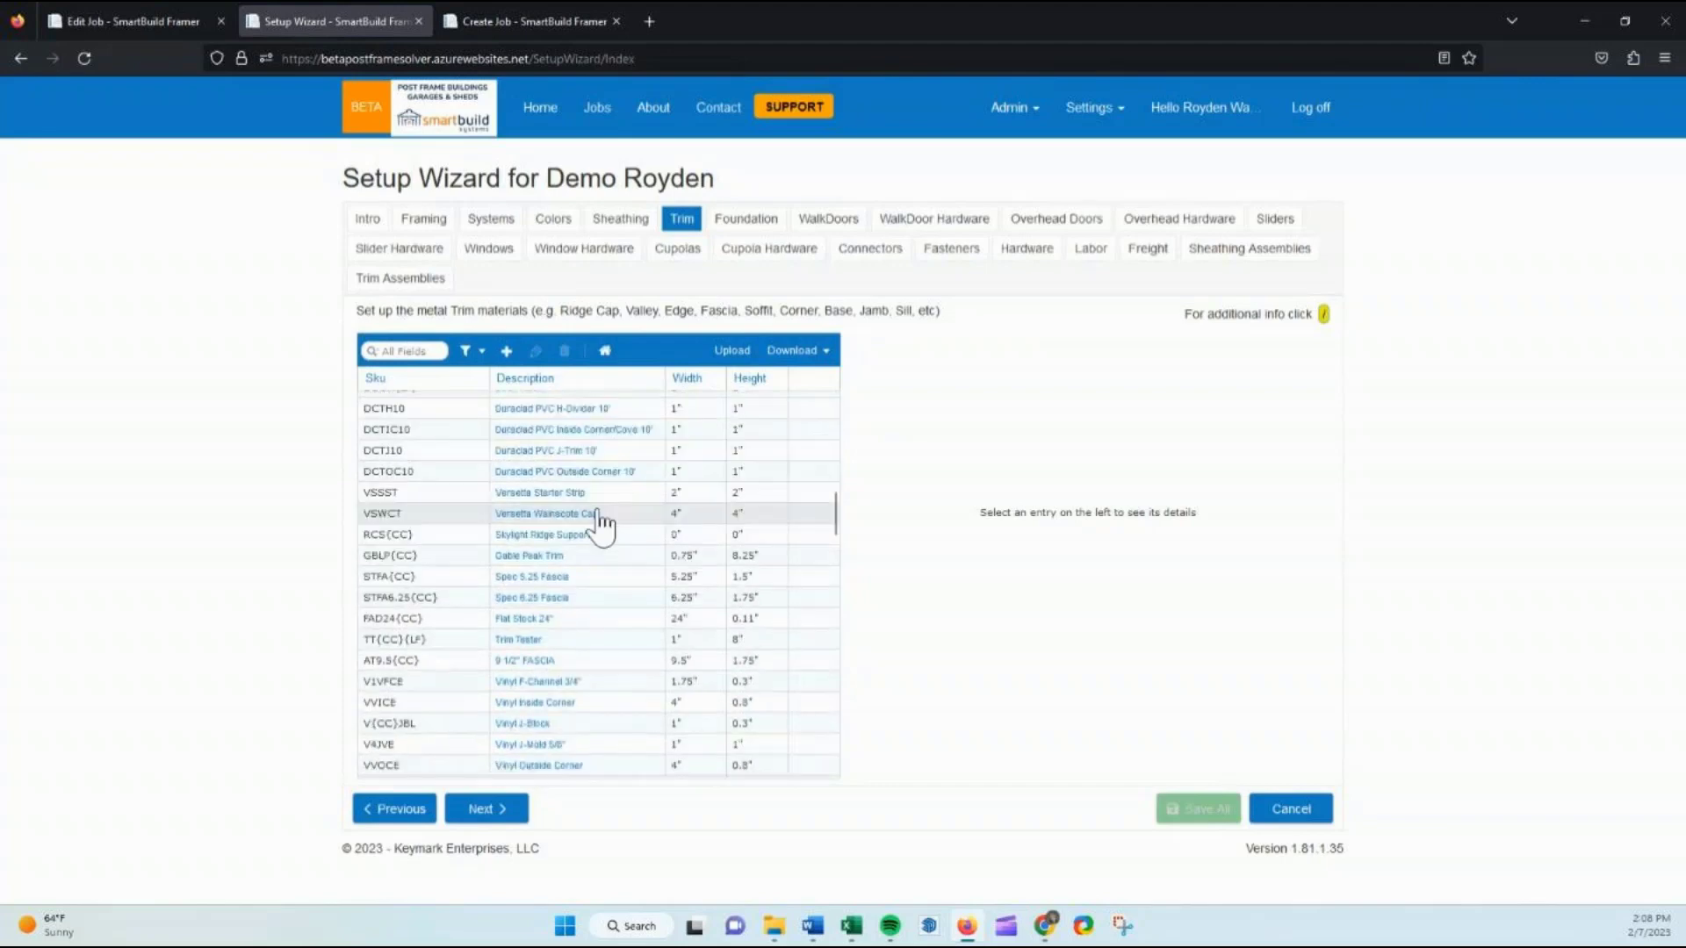
{"action": "double_click", "coordinate": [561, 698]}
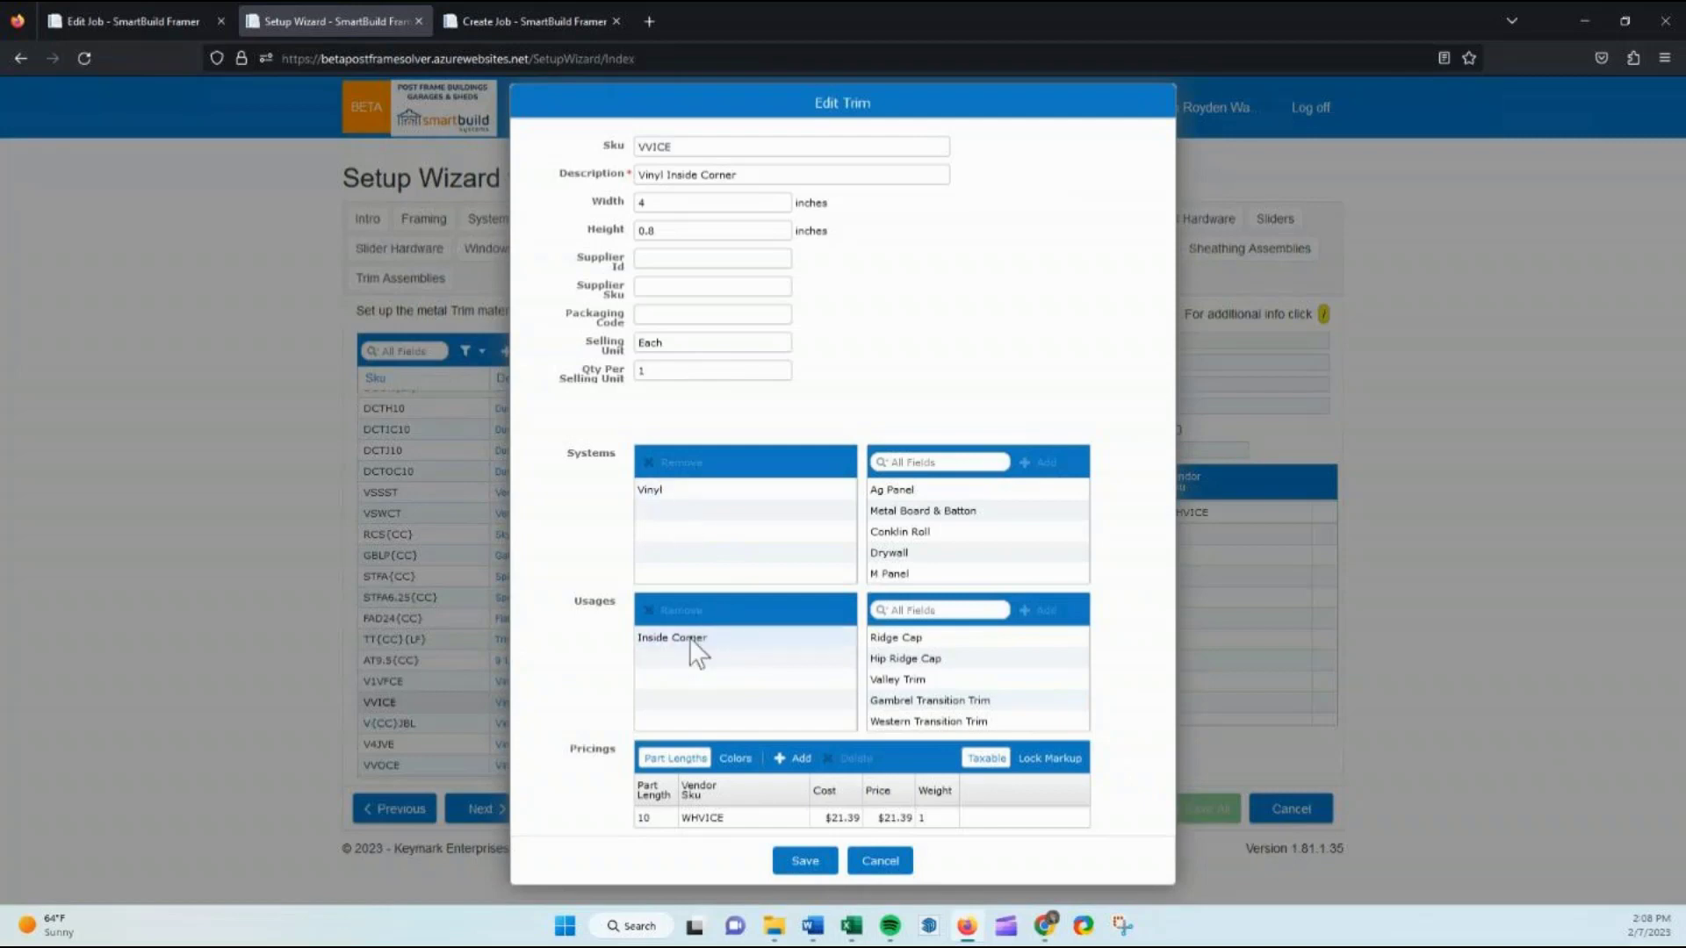
{"action": "left_click", "coordinate": [871, 863]}
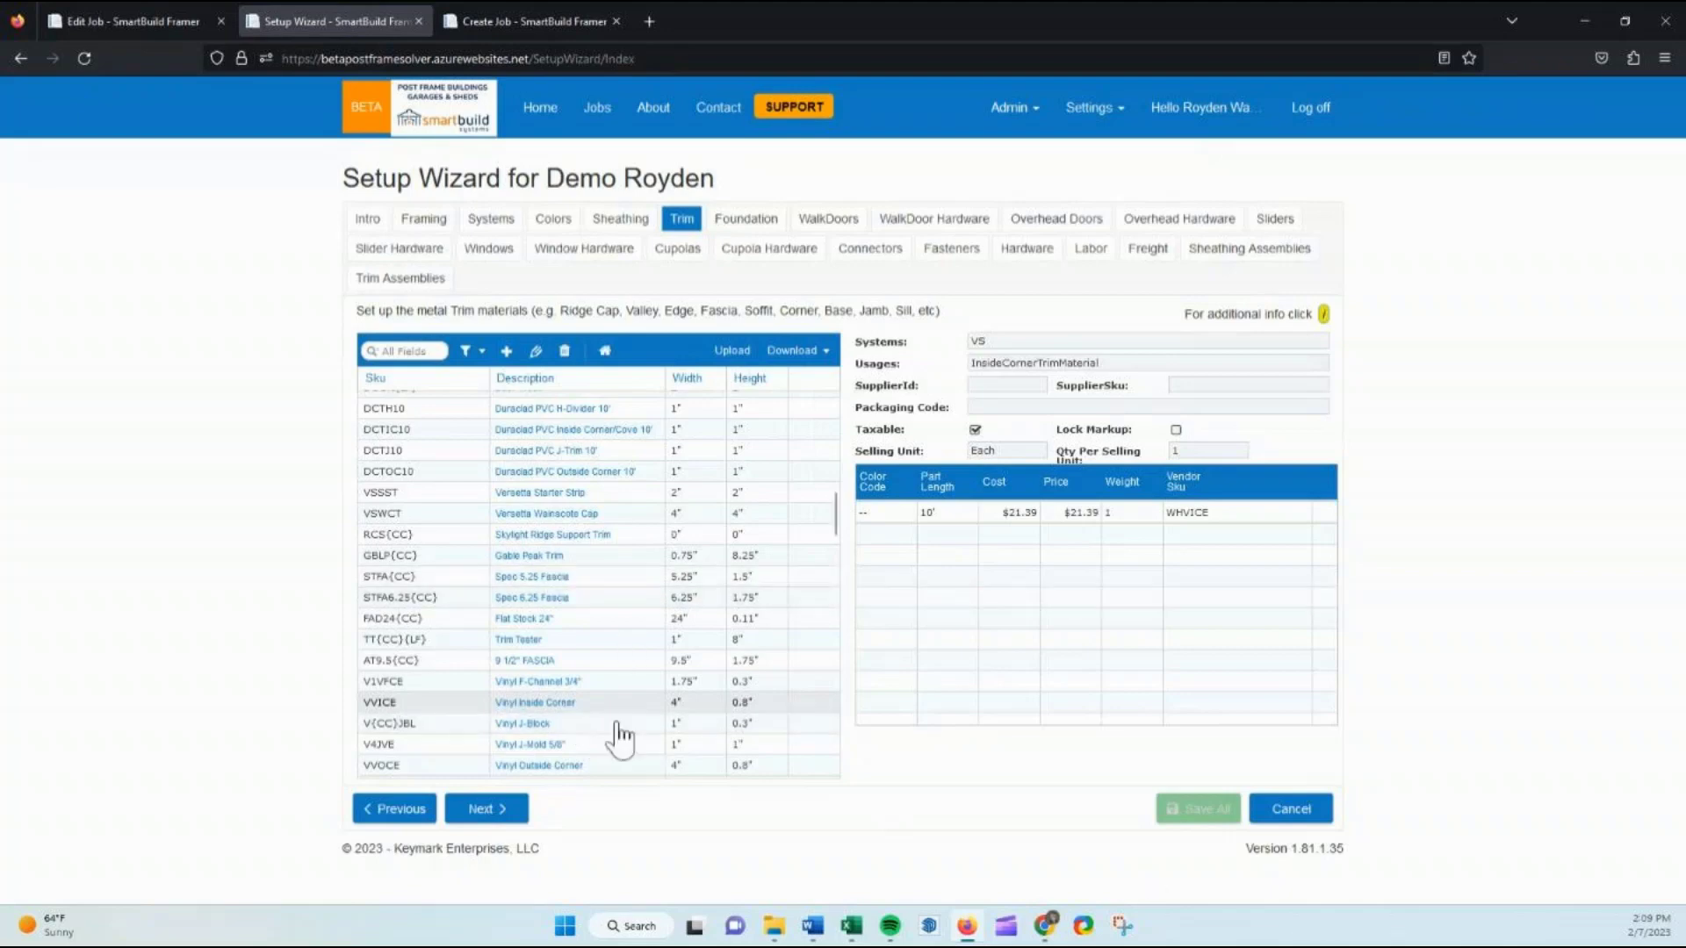
Examine the systems and assigned usages of the Vinyl J-Mold 5/8" trim without changing it
{"action": "left_click", "coordinate": [557, 748]}
{"action": "double_click", "coordinate": [556, 748]}
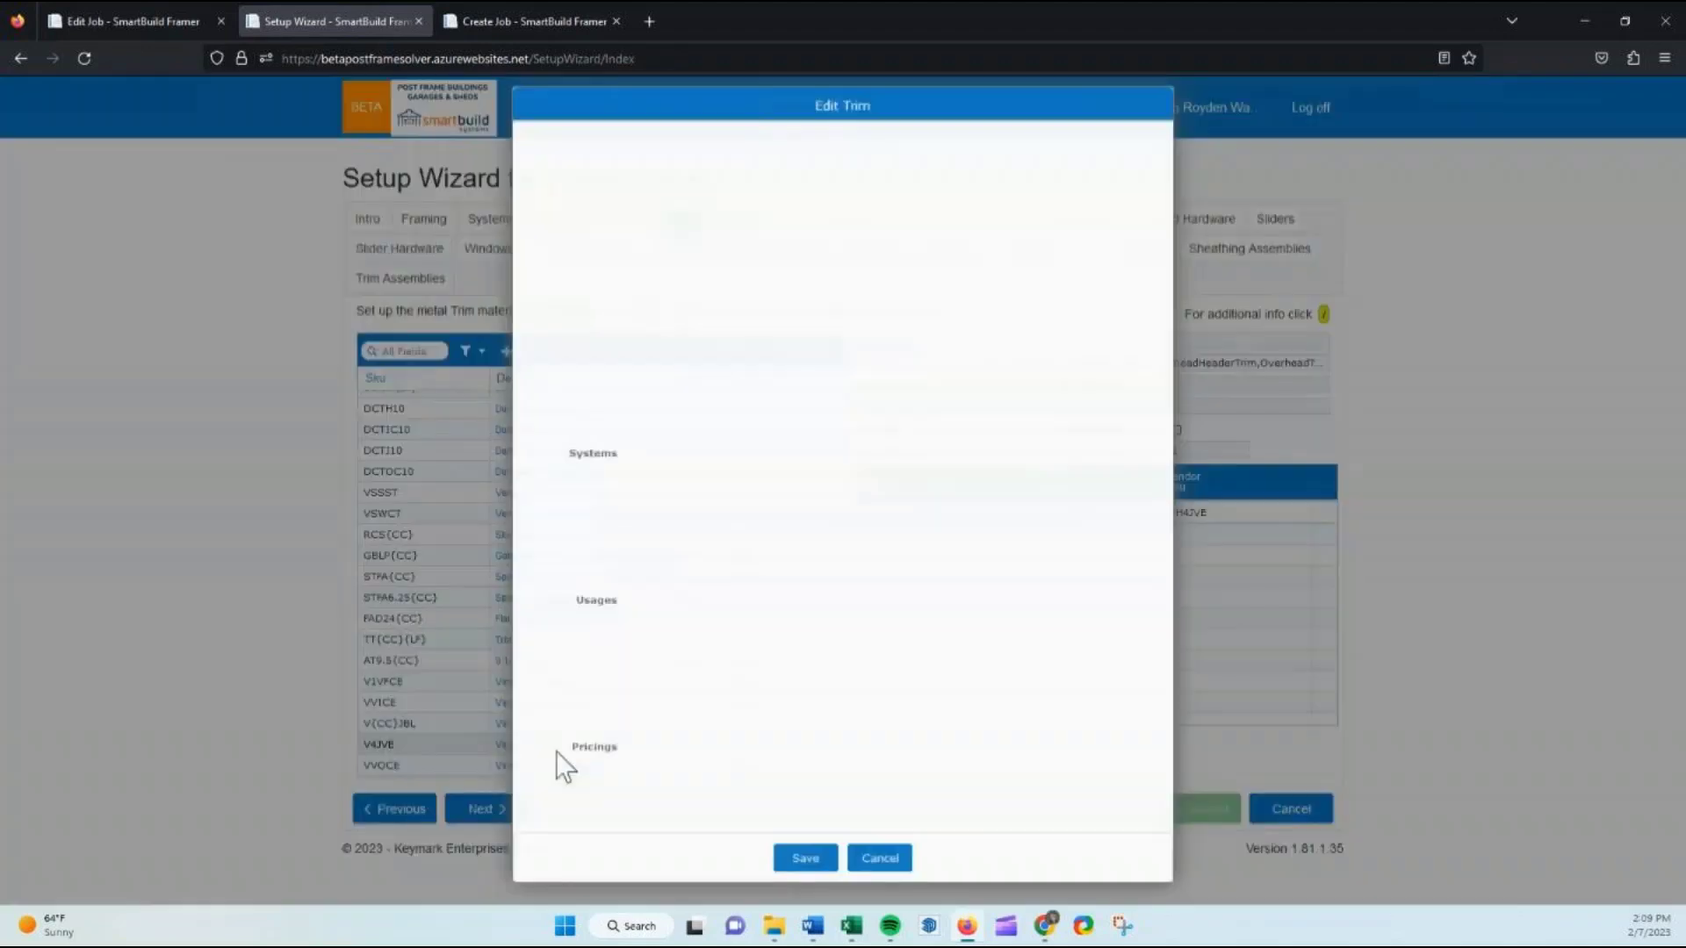
{"action": "scroll", "coordinate": [683, 667], "scroll_direction": "down", "scroll_amount": 3}
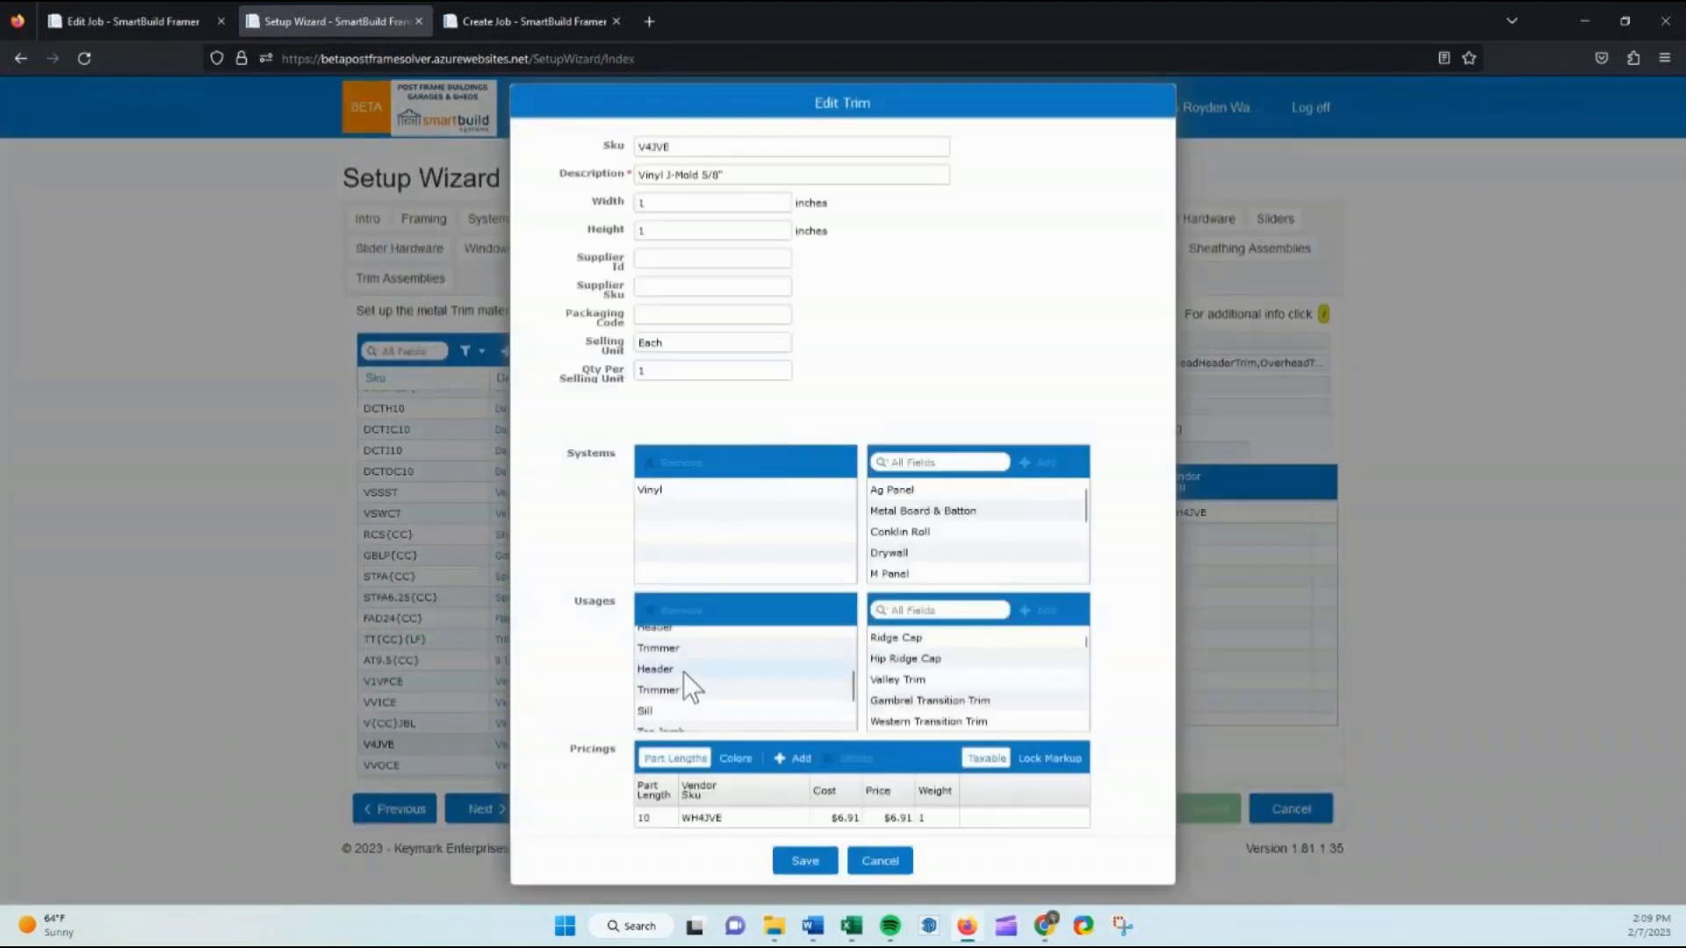
{"action": "scroll", "coordinate": [683, 697], "scroll_direction": "up", "scroll_amount": 3}
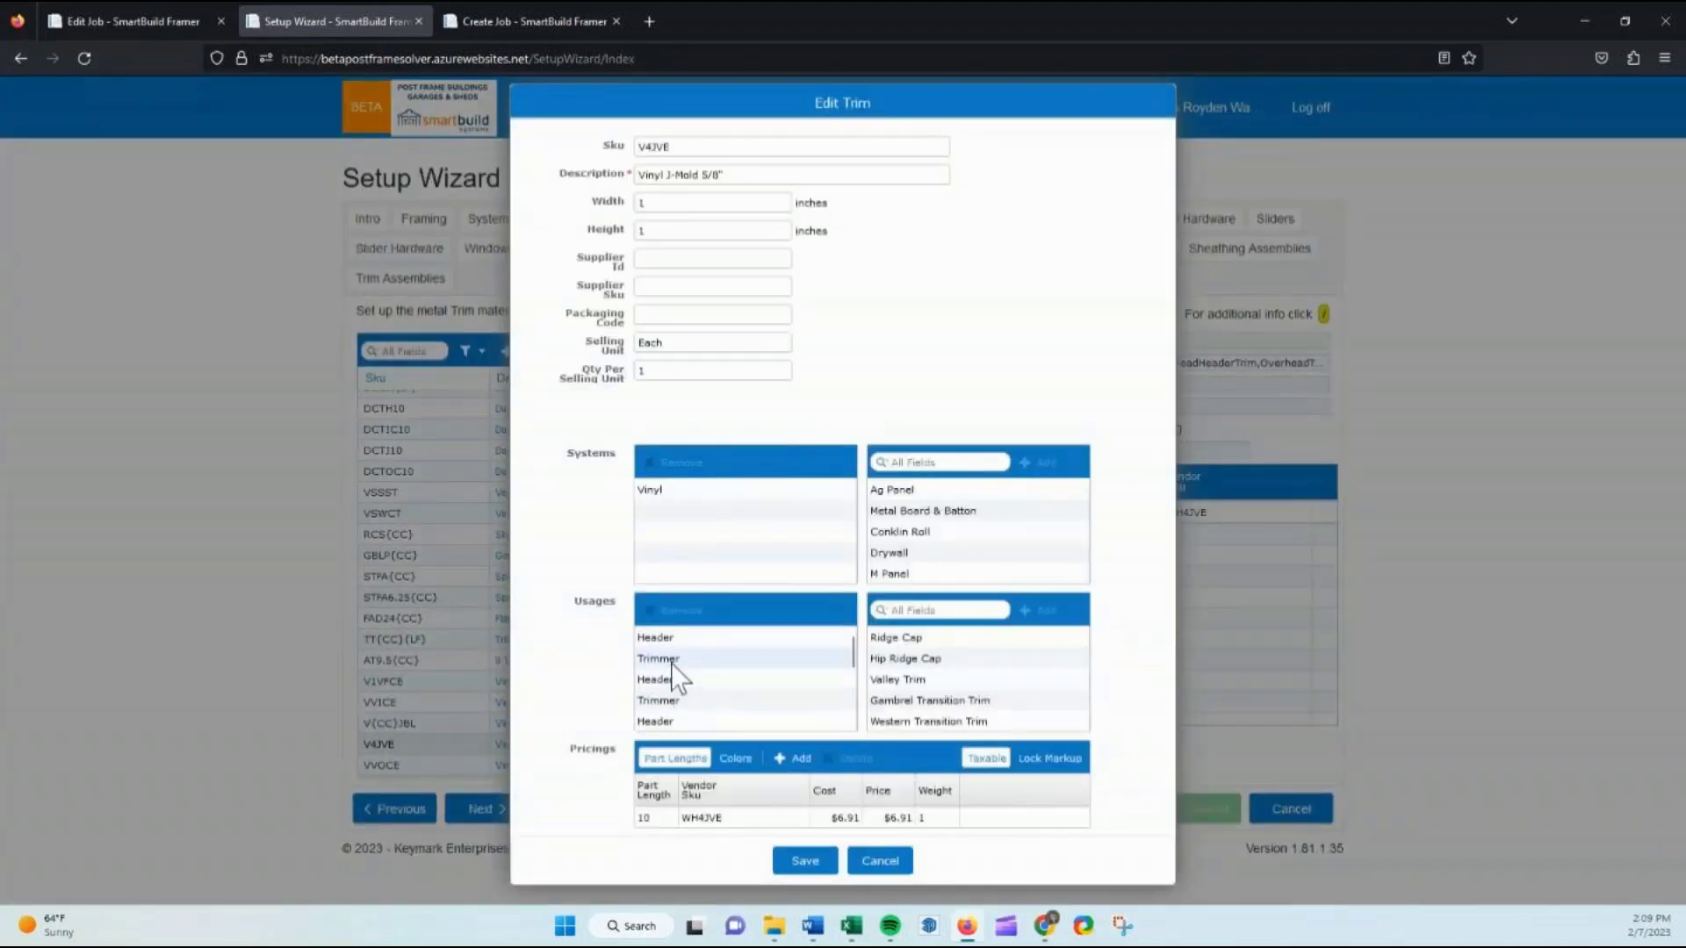
{"action": "left_click", "coordinate": [892, 865]}
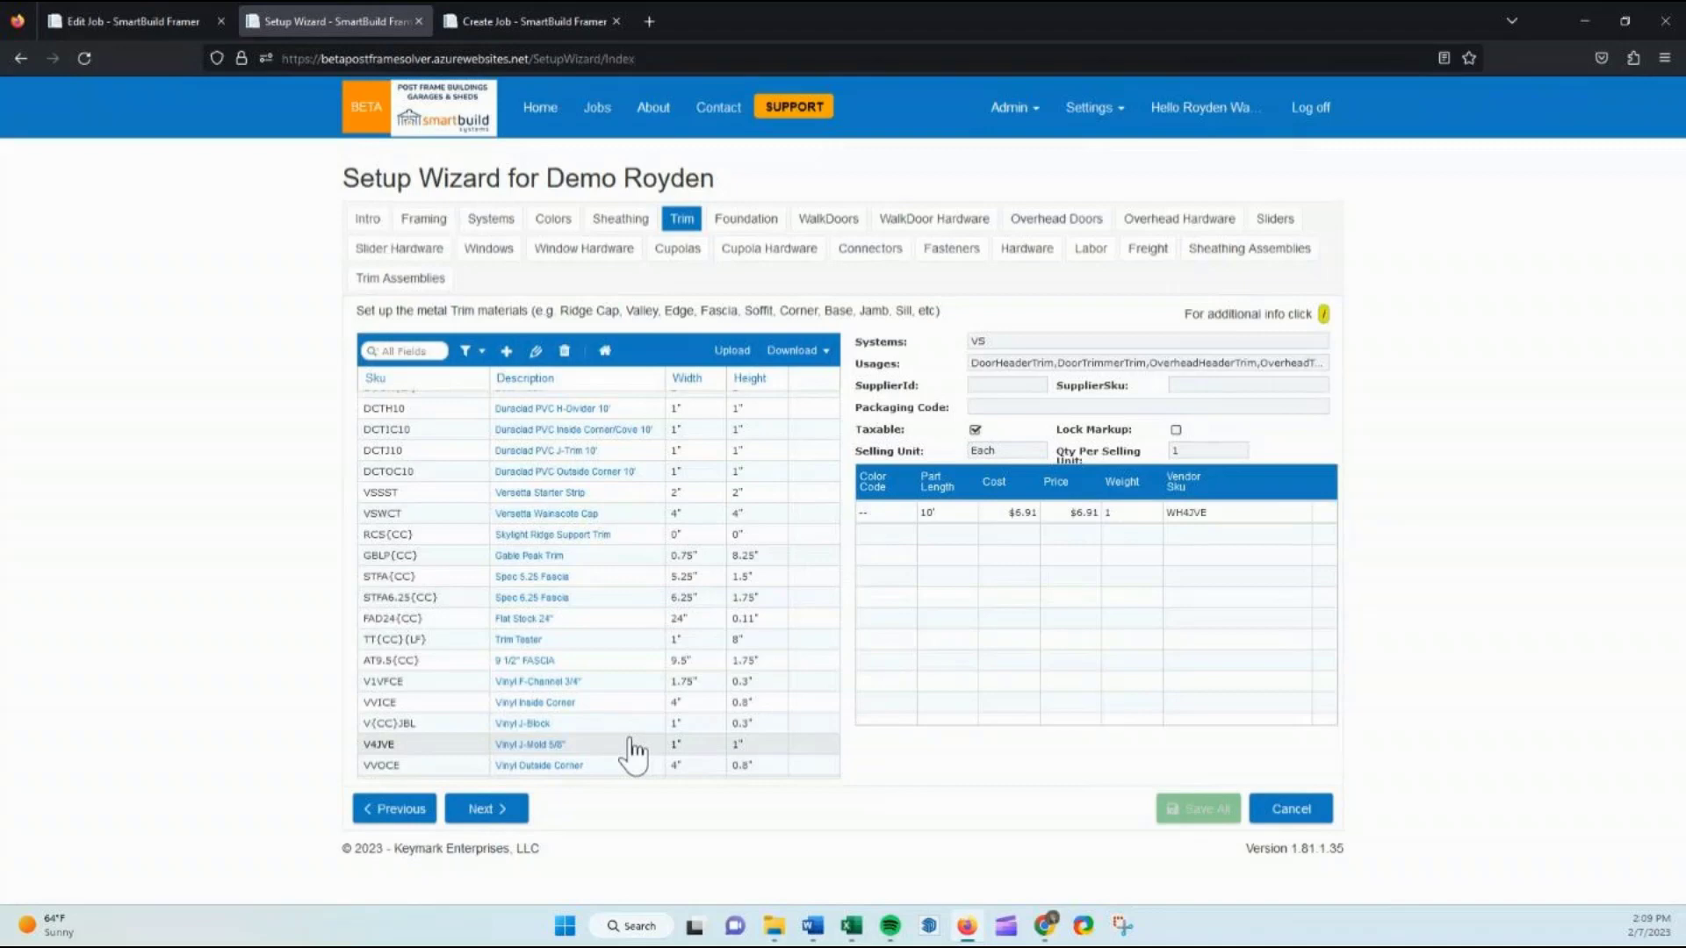
Return to the Training demo job and open the main building's Wall Product System choices
{"action": "left_click", "coordinate": [523, 27]}
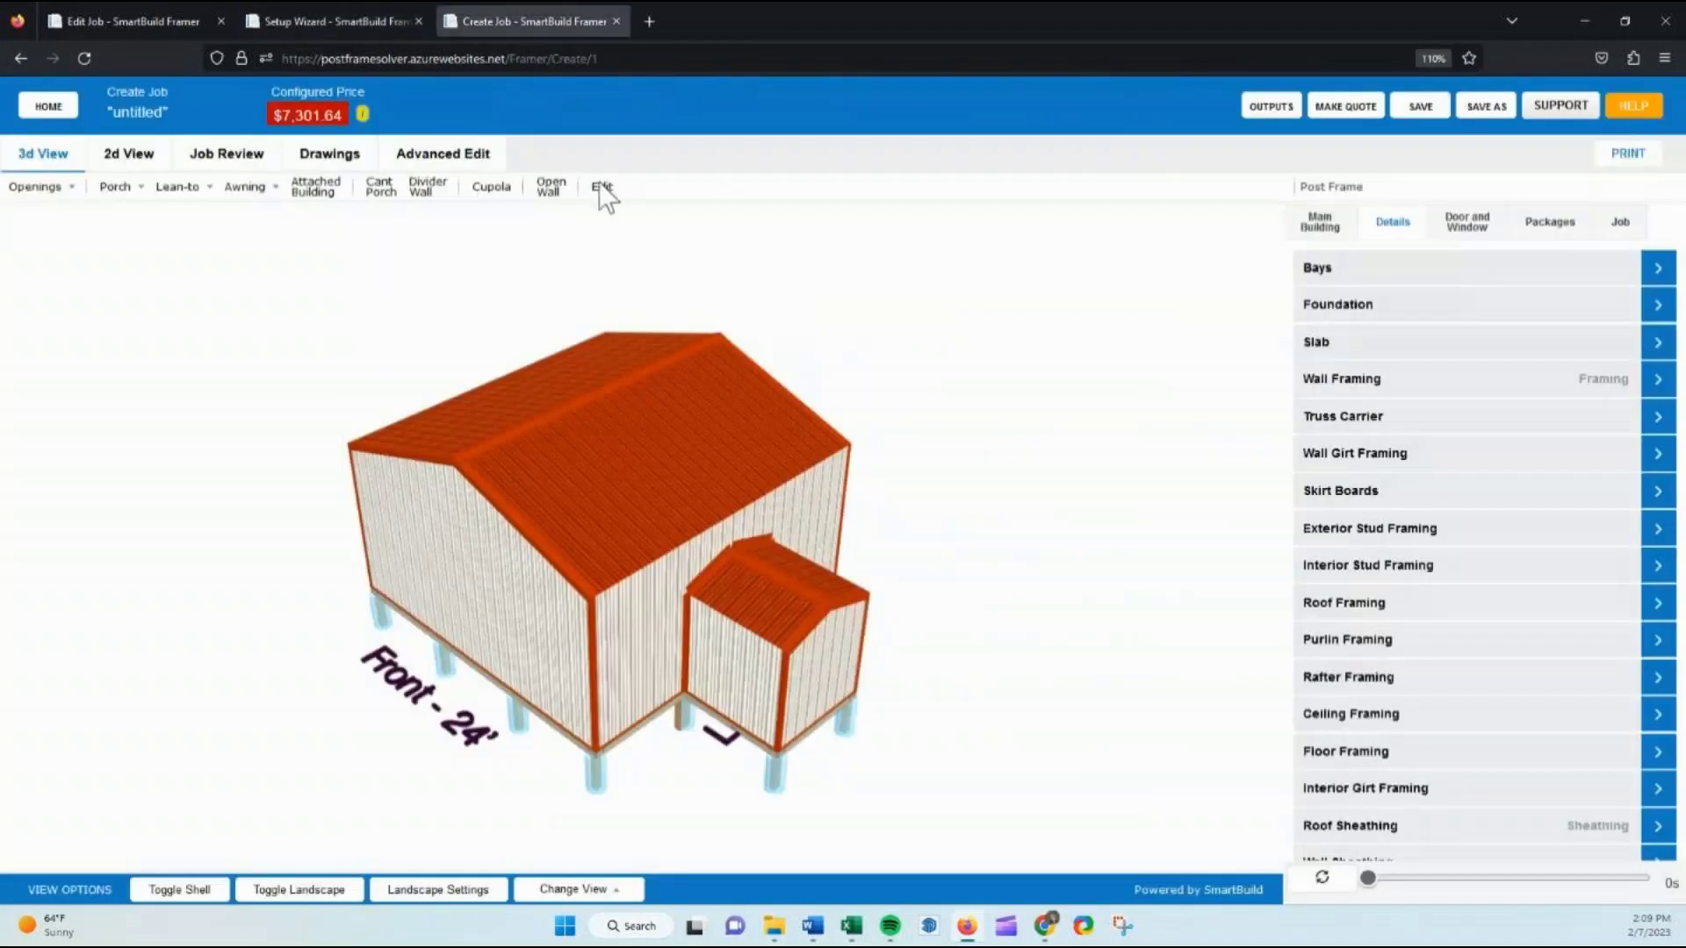
{"action": "left_click", "coordinate": [147, 20]}
{"action": "left_click", "coordinate": [1508, 439]}
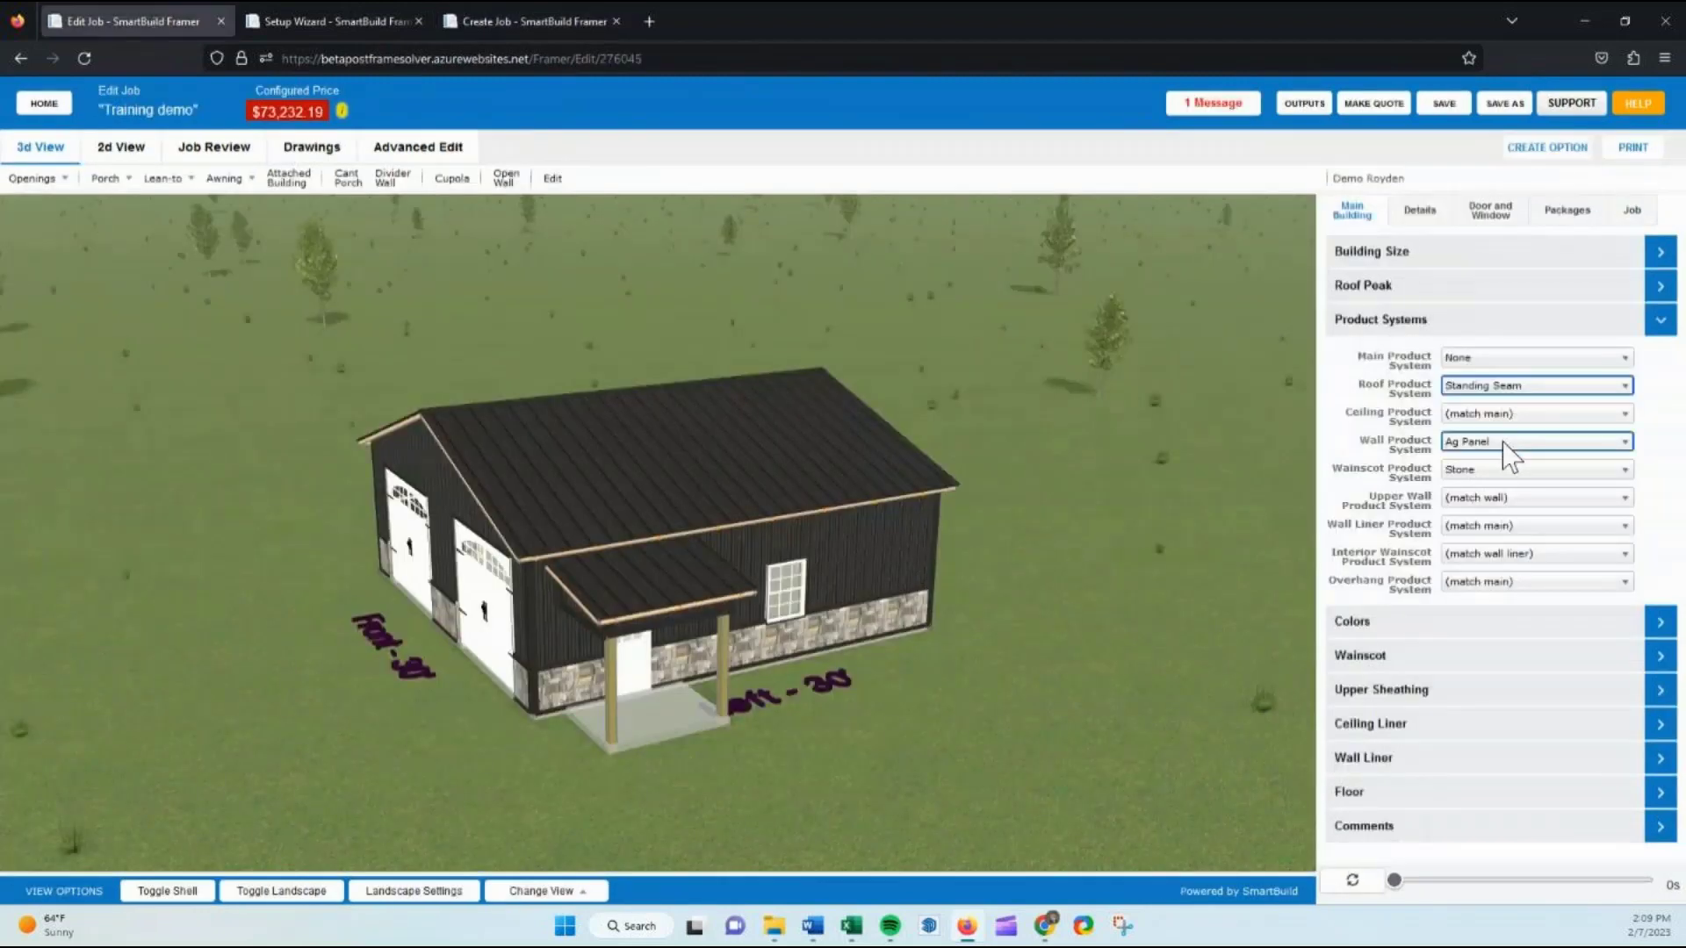
{"action": "left_click", "coordinate": [1504, 621]}
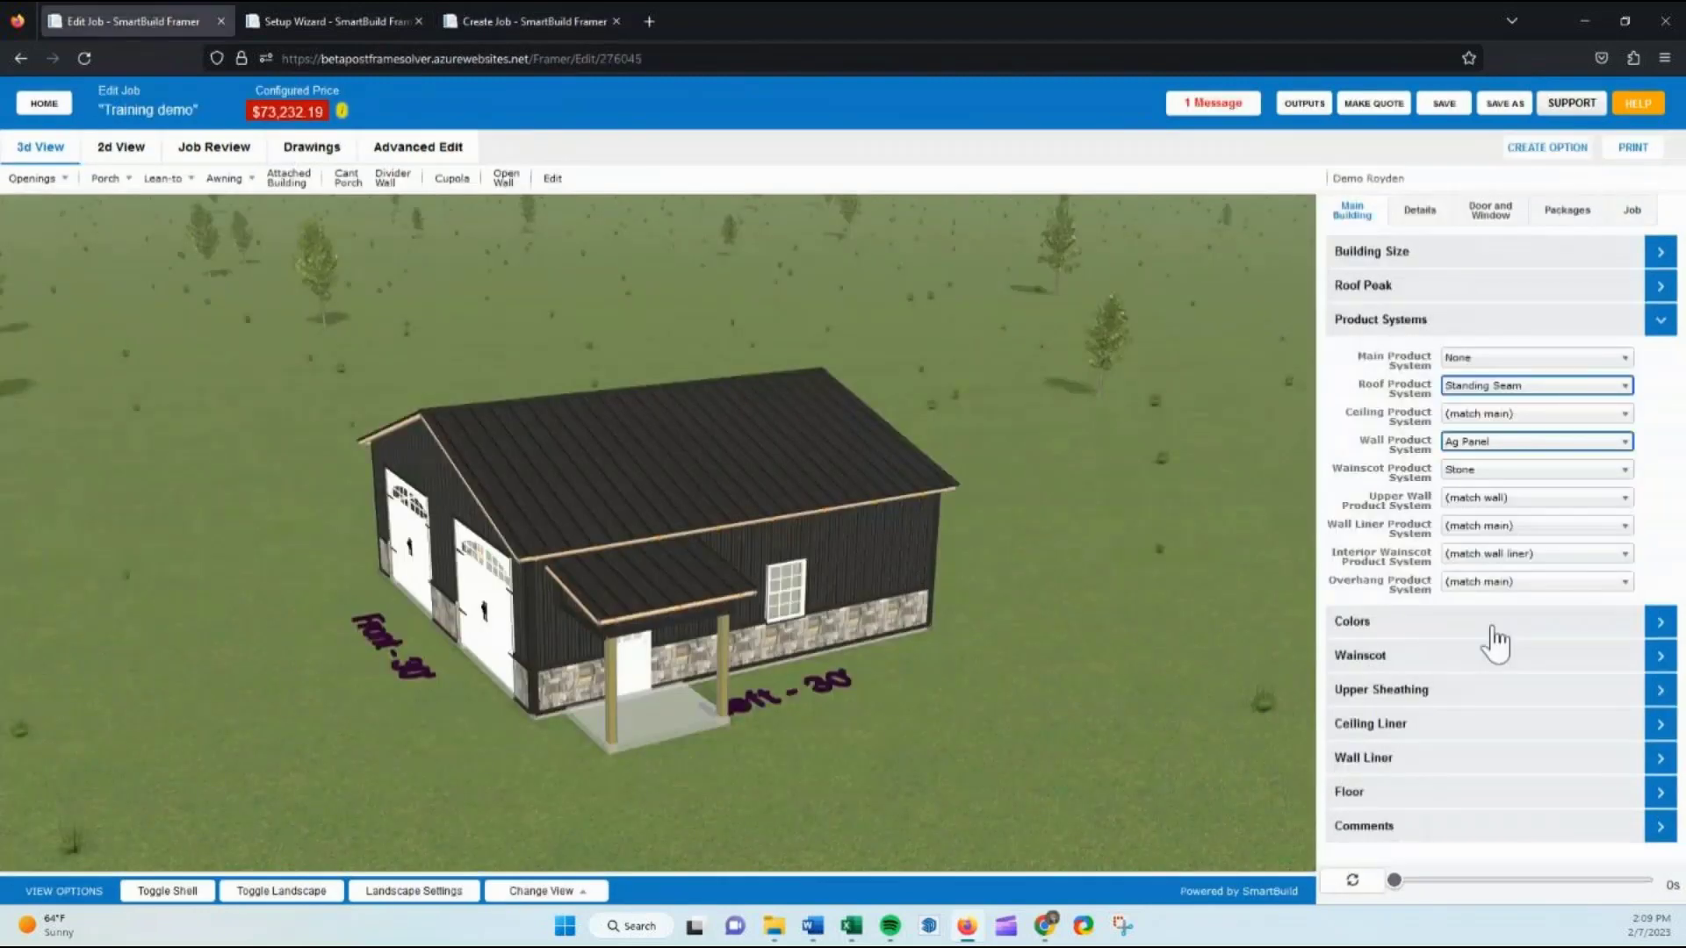